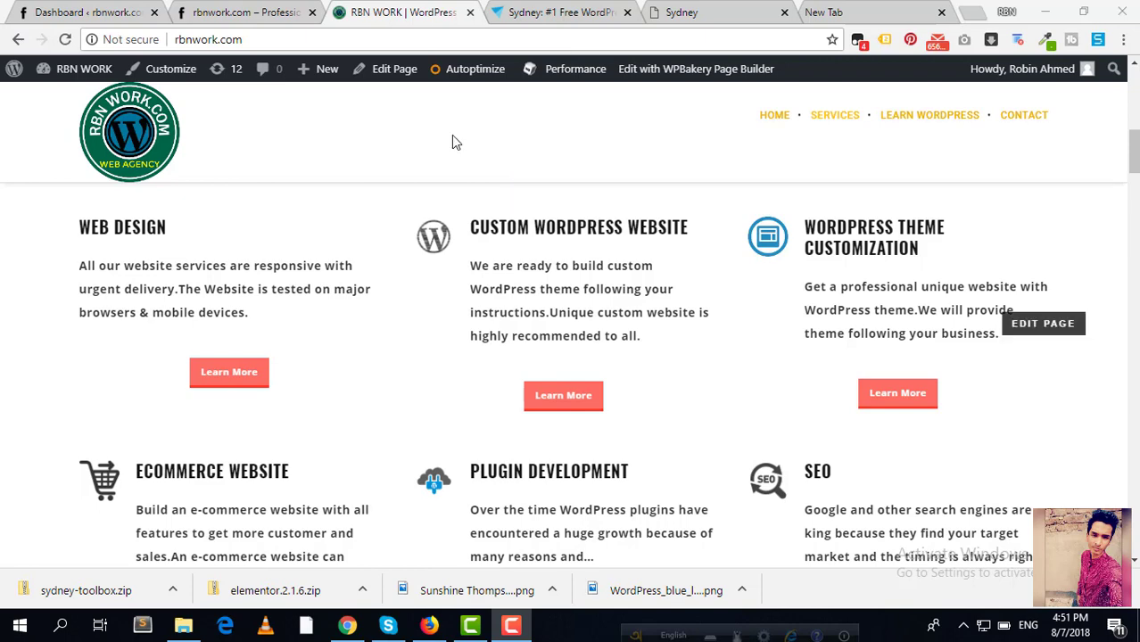
Step: Look over the Sydney theme page on aThemes, then load the Sydney live demo
{"action": "left_click", "coordinate": [526, 13]}
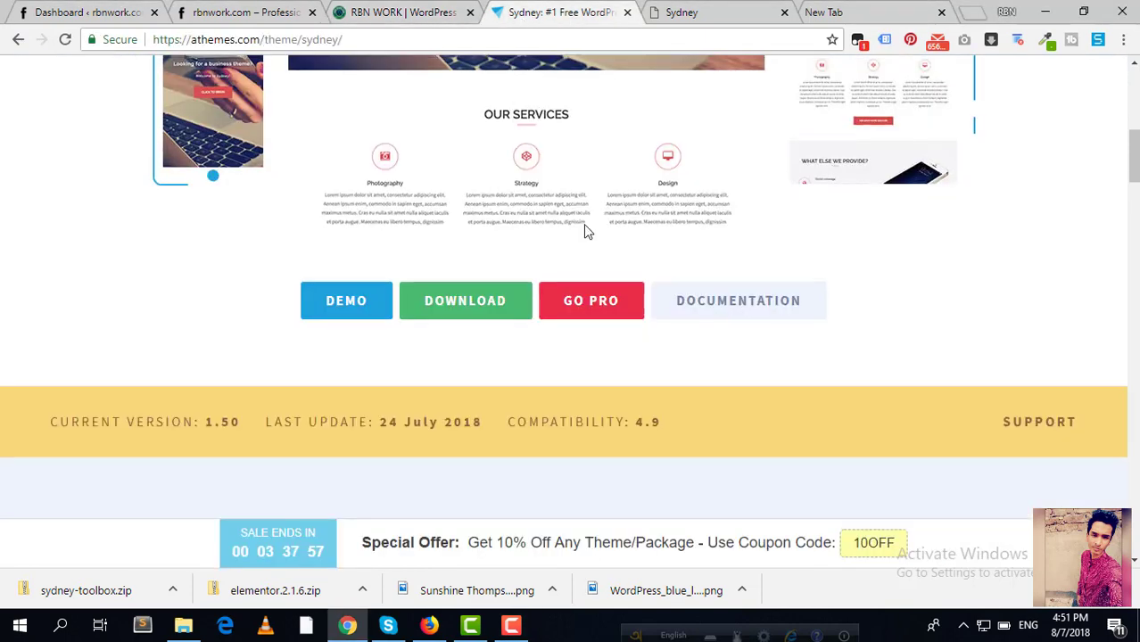
{"action": "scroll", "coordinate": [585, 232], "scroll_direction": "up", "scroll_amount": 7}
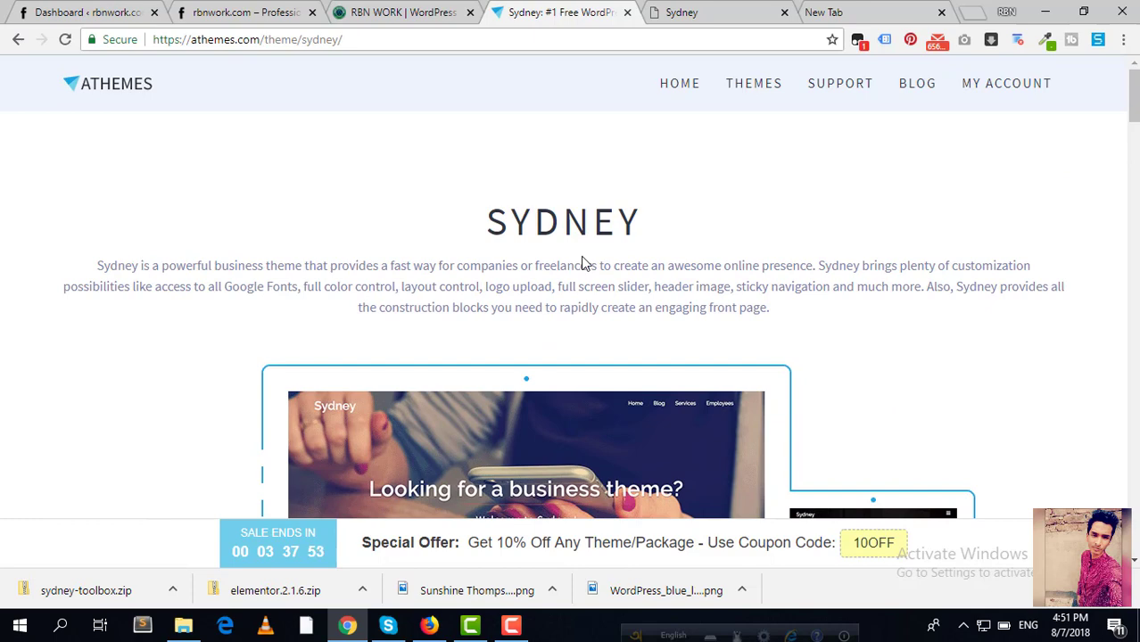
{"action": "scroll", "coordinate": [584, 264], "scroll_direction": "down", "scroll_amount": 4}
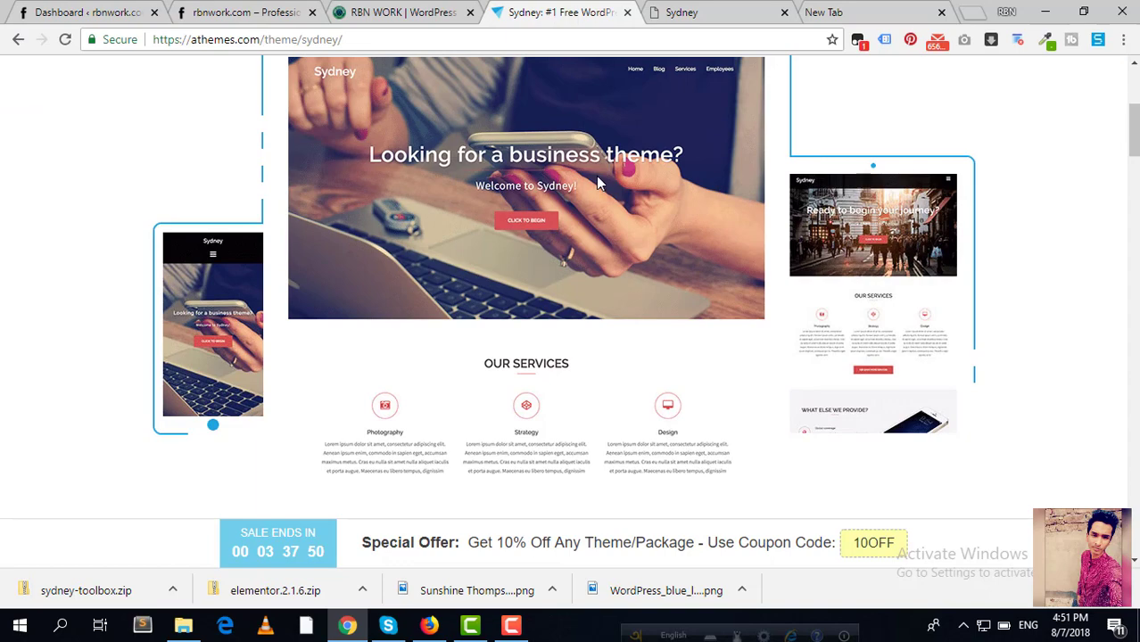
{"action": "left_click", "coordinate": [705, 11]}
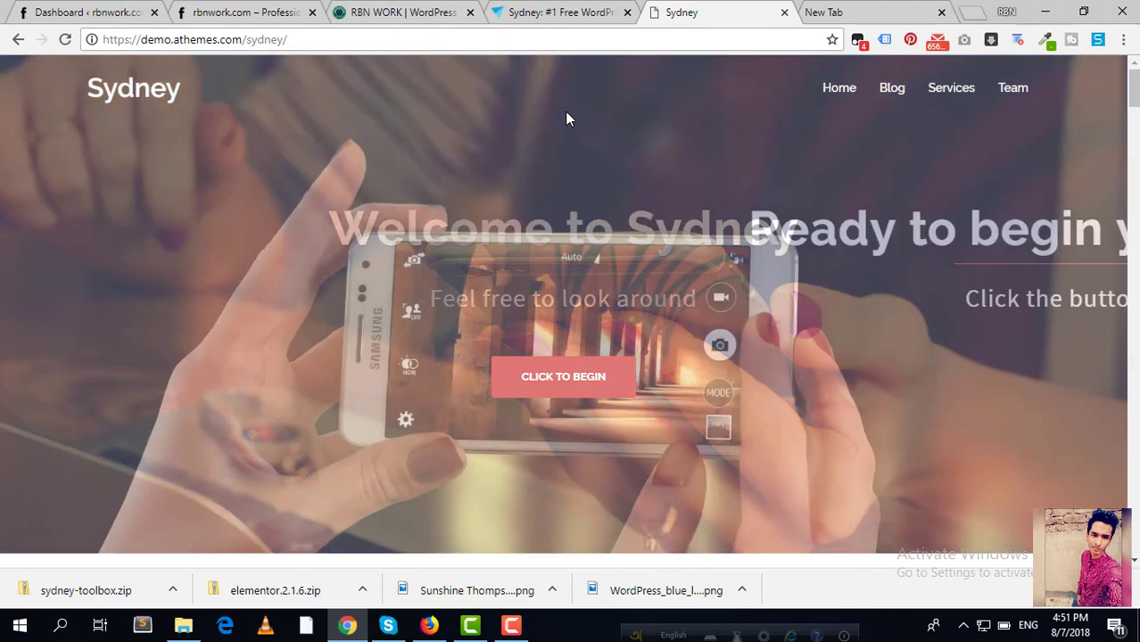
Step: Scroll down the Sydney demo homepage to the Our Work portfolio
{"action": "scroll", "coordinate": [565, 125], "scroll_direction": "down", "scroll_amount": 3}
{"action": "scroll", "coordinate": [566, 134], "scroll_direction": "down", "scroll_amount": 2}
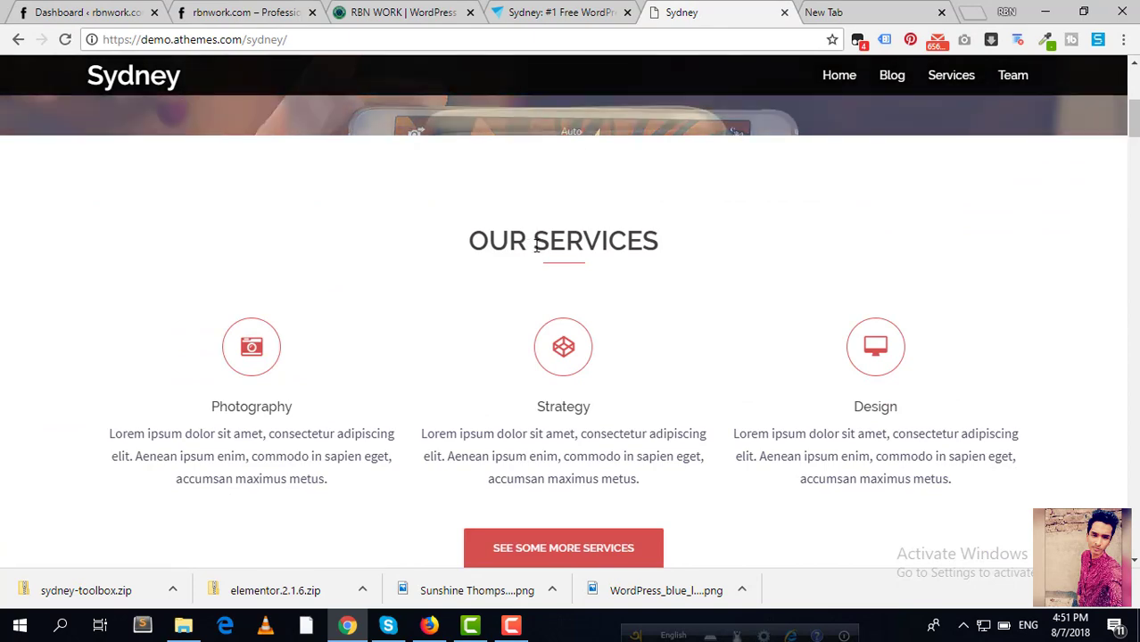
{"action": "scroll", "coordinate": [534, 259], "scroll_direction": "down", "scroll_amount": 6}
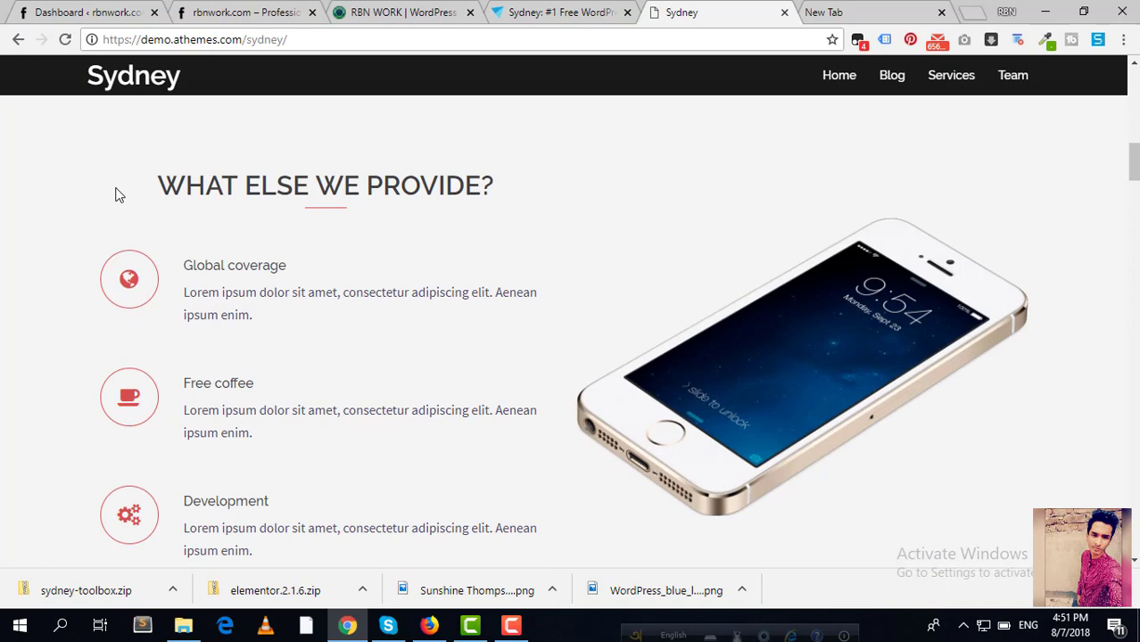
{"action": "scroll", "coordinate": [412, 262], "scroll_direction": "down", "scroll_amount": 5}
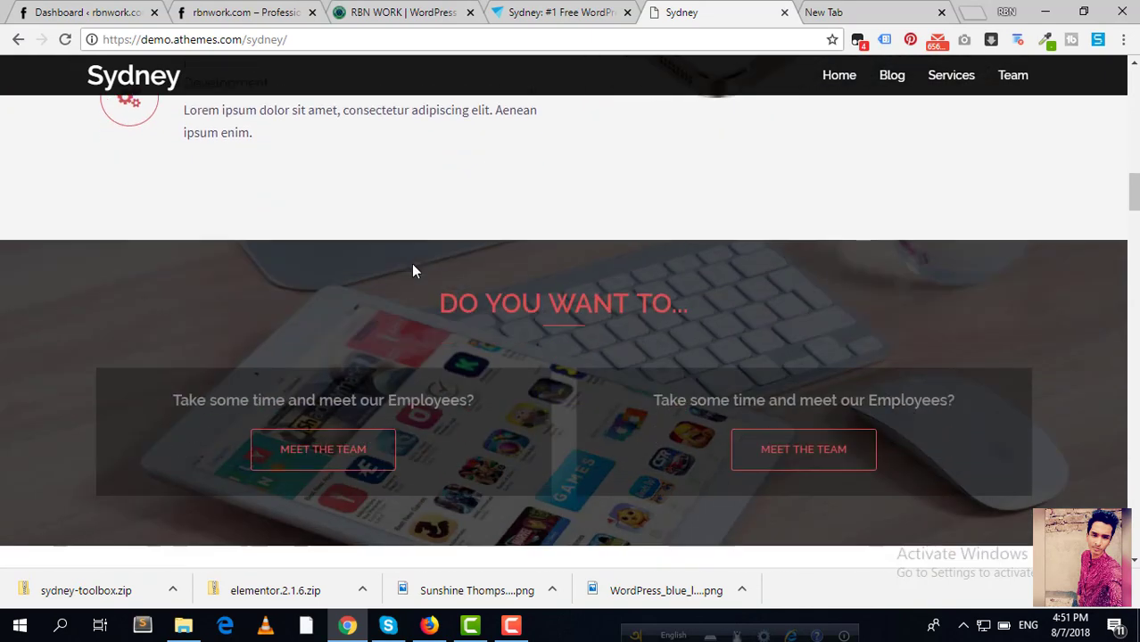
{"action": "scroll", "coordinate": [413, 265], "scroll_direction": "down", "scroll_amount": 5}
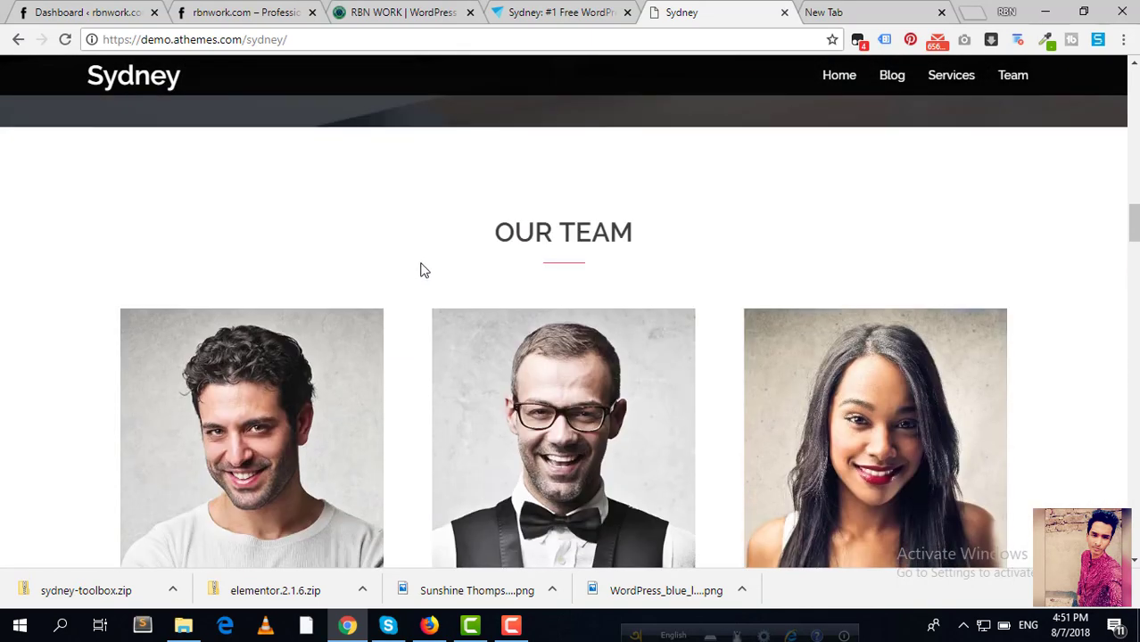
{"action": "scroll", "coordinate": [424, 266], "scroll_direction": "down", "scroll_amount": 1}
{"action": "scroll", "coordinate": [463, 184], "scroll_direction": "down", "scroll_amount": 5}
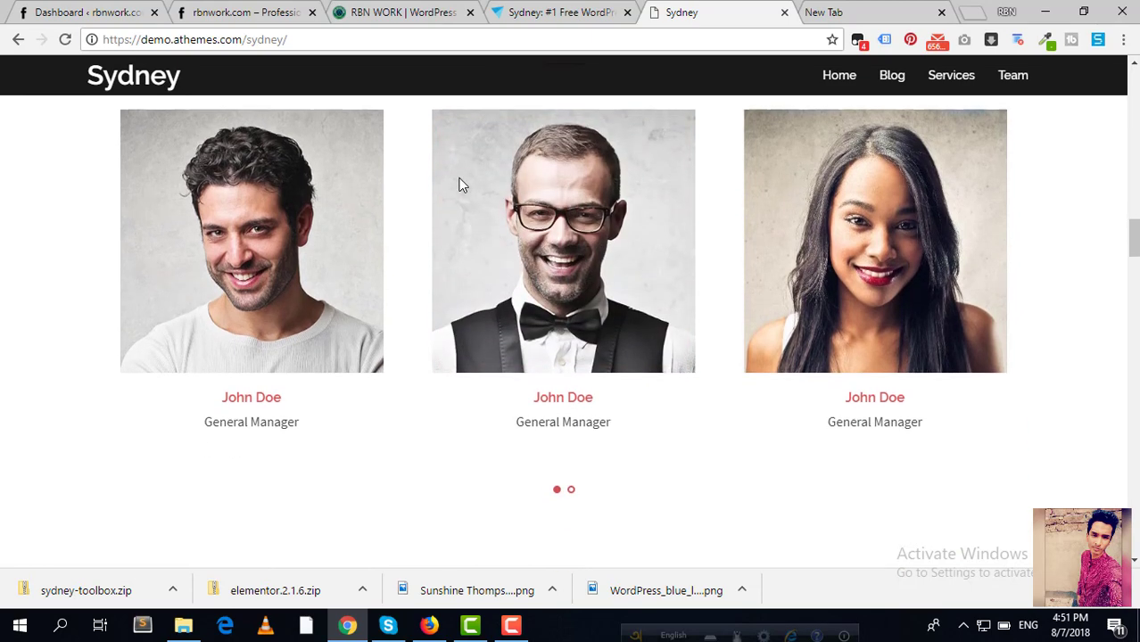
{"action": "scroll", "coordinate": [462, 184], "scroll_direction": "down", "scroll_amount": 3}
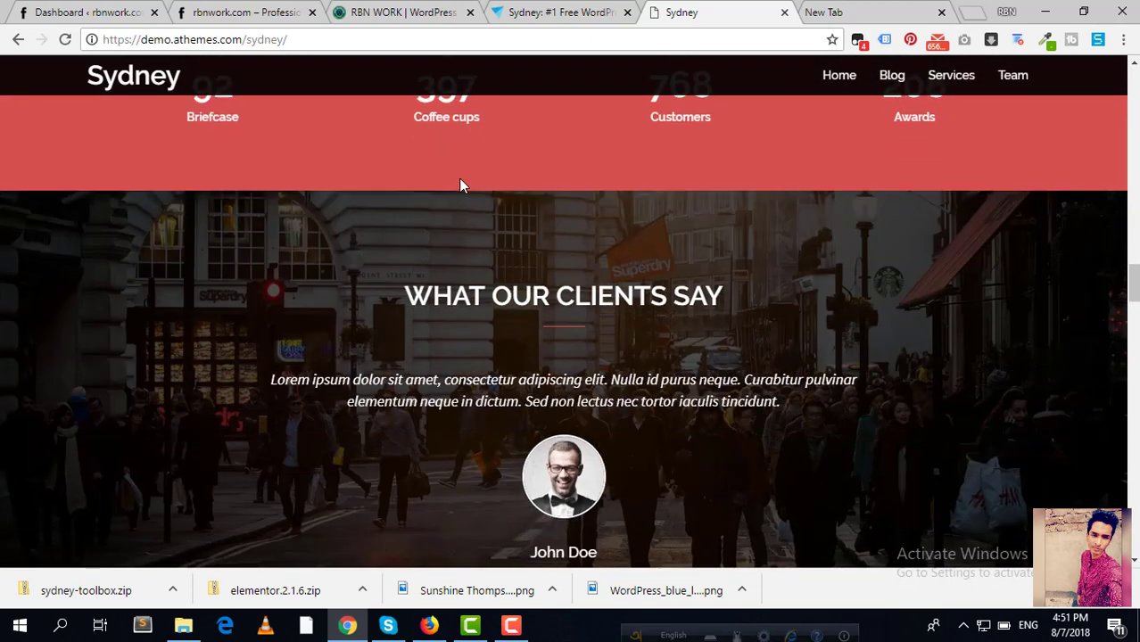
{"action": "scroll", "coordinate": [459, 177], "scroll_direction": "down", "scroll_amount": 1}
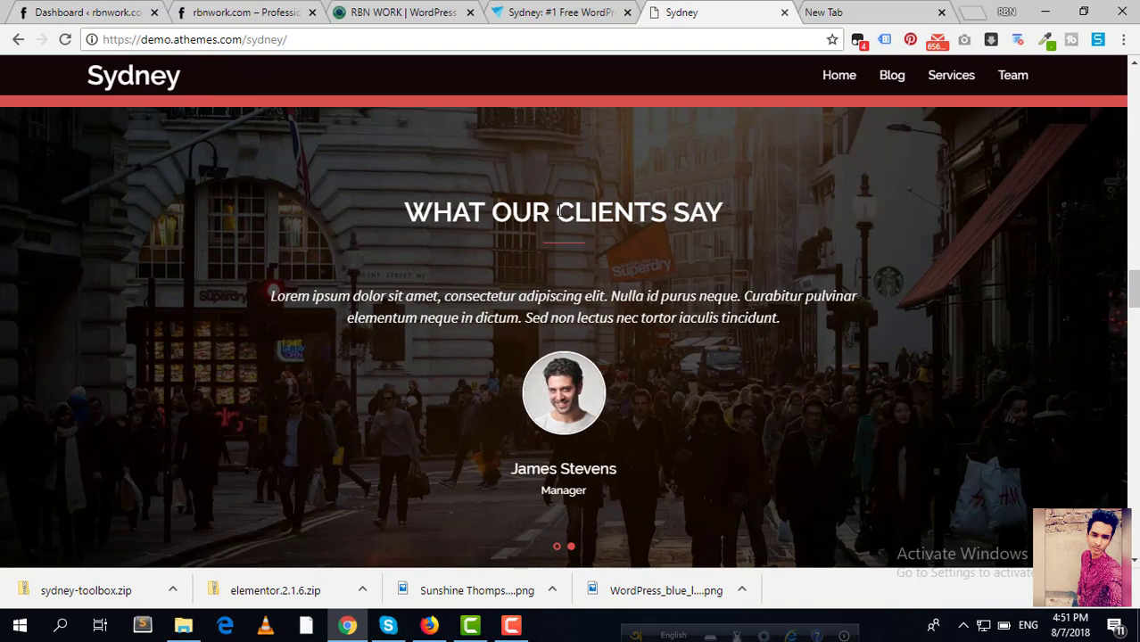
{"action": "scroll", "coordinate": [559, 212], "scroll_direction": "down", "scroll_amount": 3}
{"action": "scroll", "coordinate": [557, 214], "scroll_direction": "down", "scroll_amount": 3}
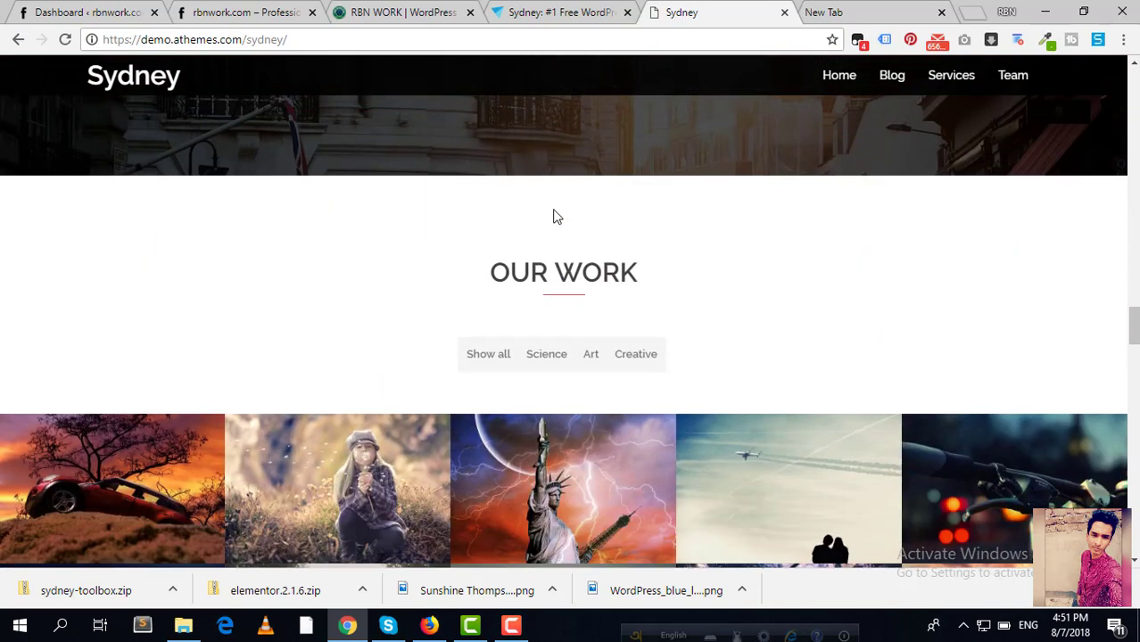
{"action": "scroll", "coordinate": [553, 214], "scroll_direction": "down", "scroll_amount": 1}
Step: Try the Science, Art and Creative filters, leave it on Art, and continue to About Us
{"action": "left_click", "coordinate": [532, 278]}
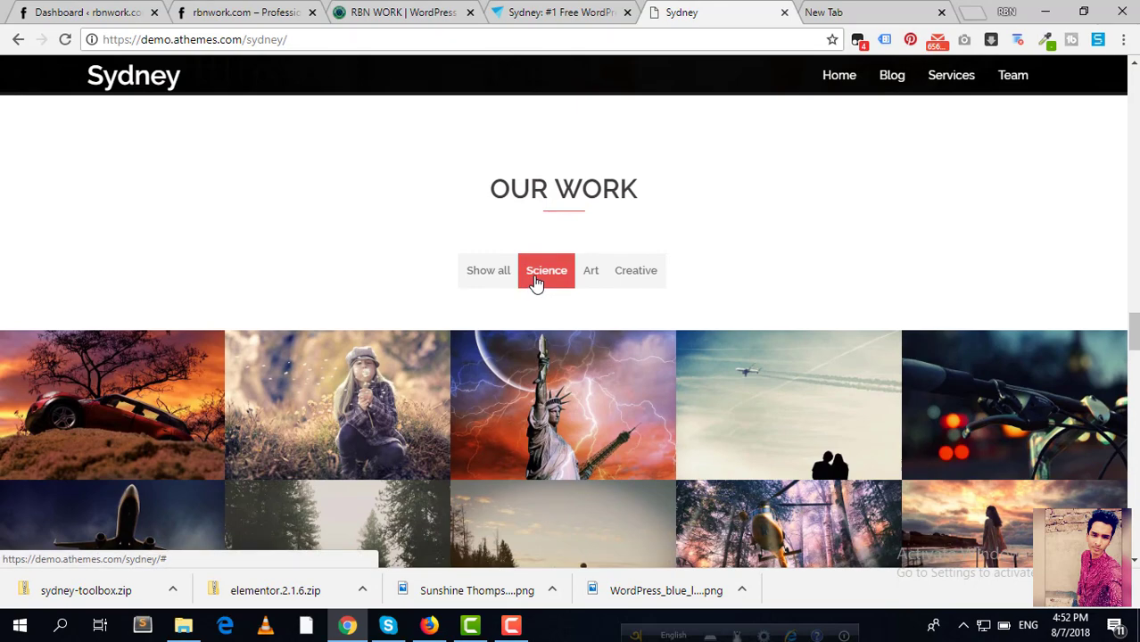
{"action": "left_click", "coordinate": [590, 273]}
{"action": "left_click", "coordinate": [638, 273]}
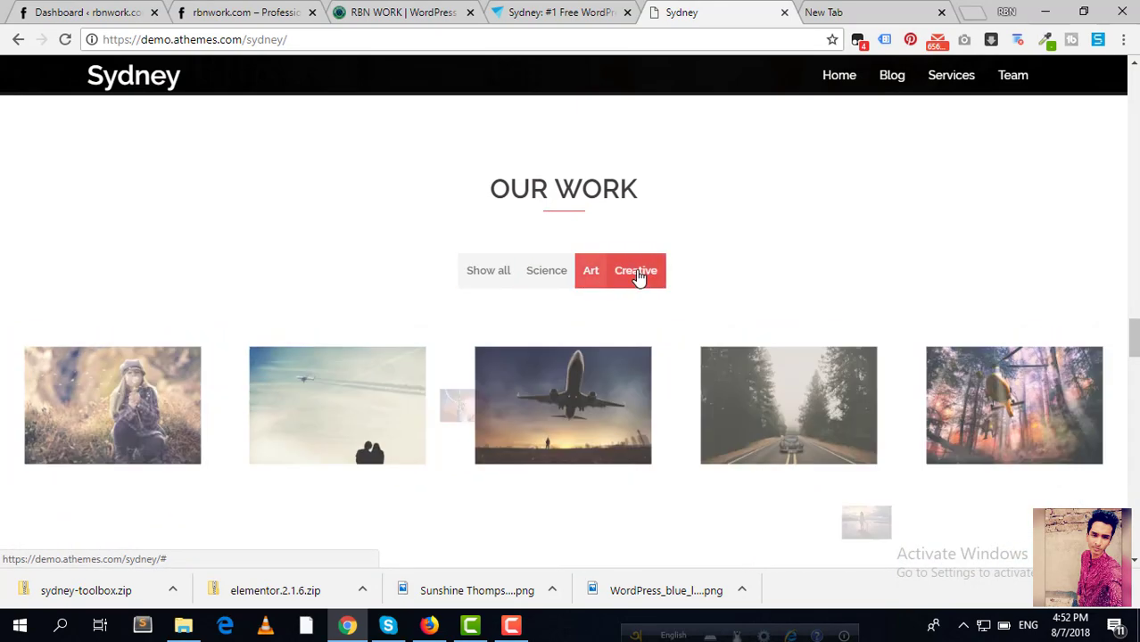
{"action": "left_click", "coordinate": [543, 284]}
{"action": "left_click", "coordinate": [585, 275]}
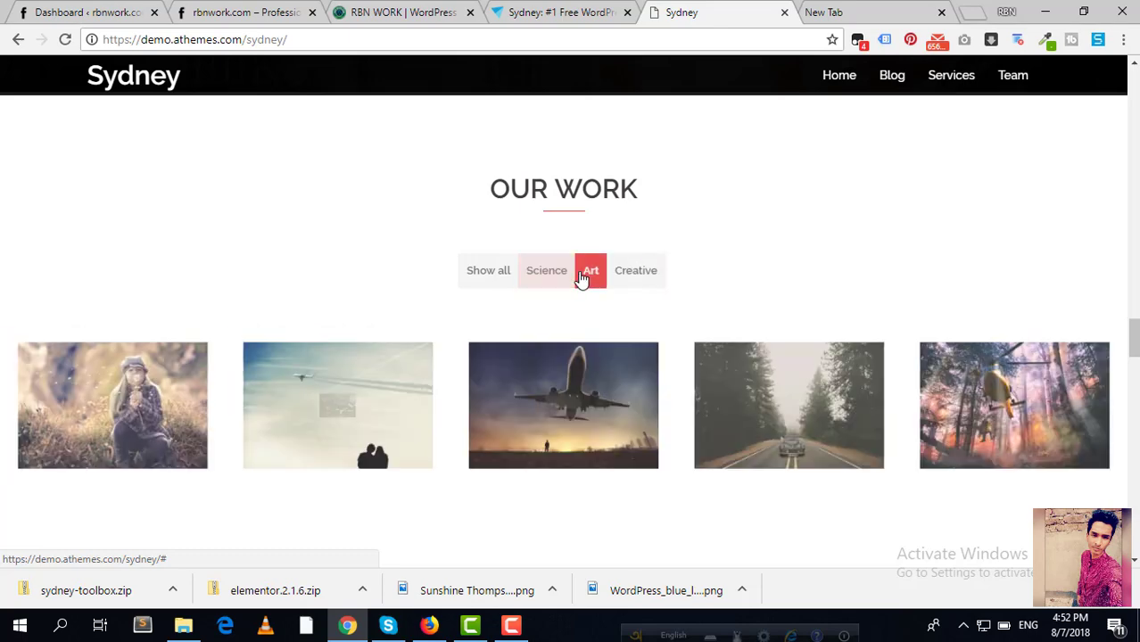
{"action": "scroll", "coordinate": [628, 273], "scroll_direction": "down", "scroll_amount": 2}
{"action": "scroll", "coordinate": [628, 273], "scroll_direction": "down", "scroll_amount": 2}
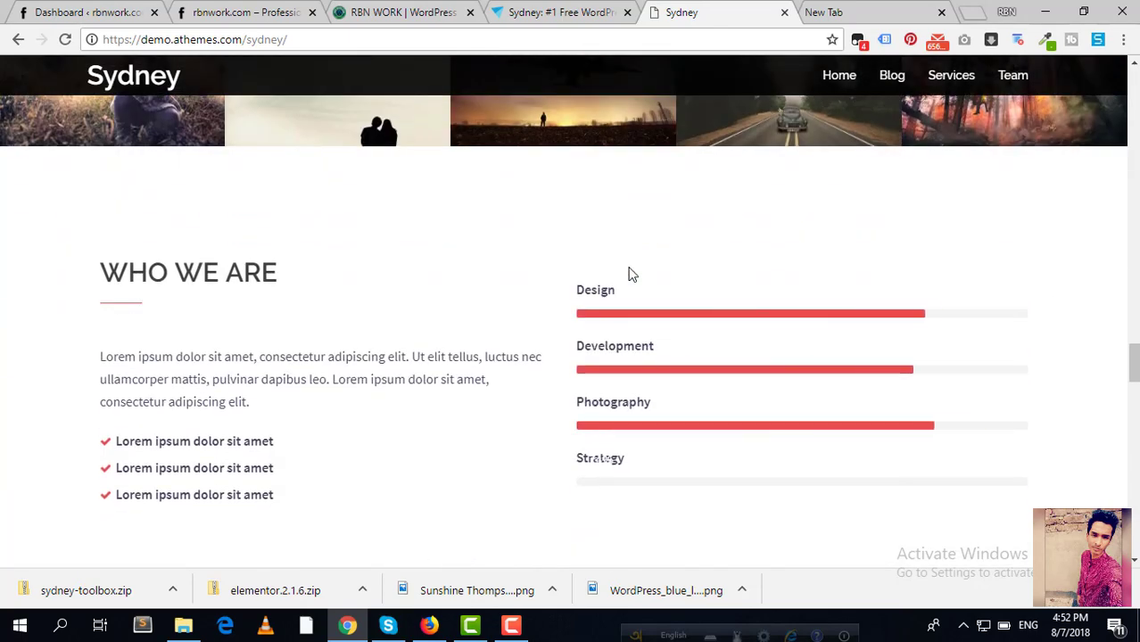
{"action": "scroll", "coordinate": [628, 273], "scroll_direction": "down", "scroll_amount": 3}
{"action": "scroll", "coordinate": [626, 269], "scroll_direction": "down", "scroll_amount": 3}
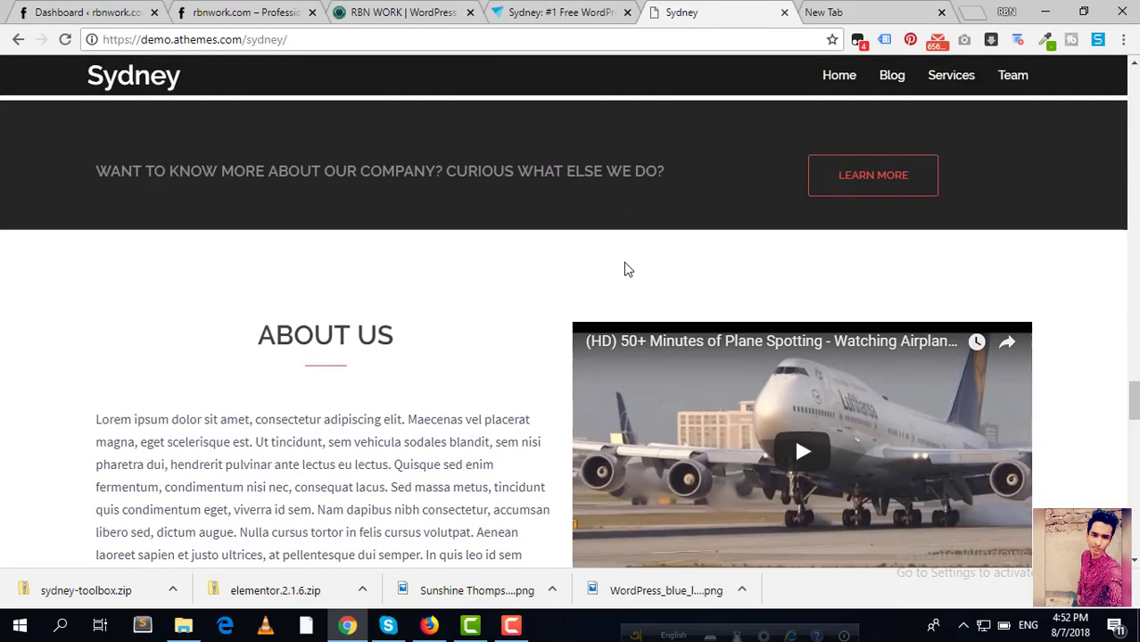
Step: Scroll to the demo footer, briefly highlight the Get In Touch details, then scroll back up
{"action": "scroll", "coordinate": [623, 268], "scroll_direction": "down", "scroll_amount": 2}
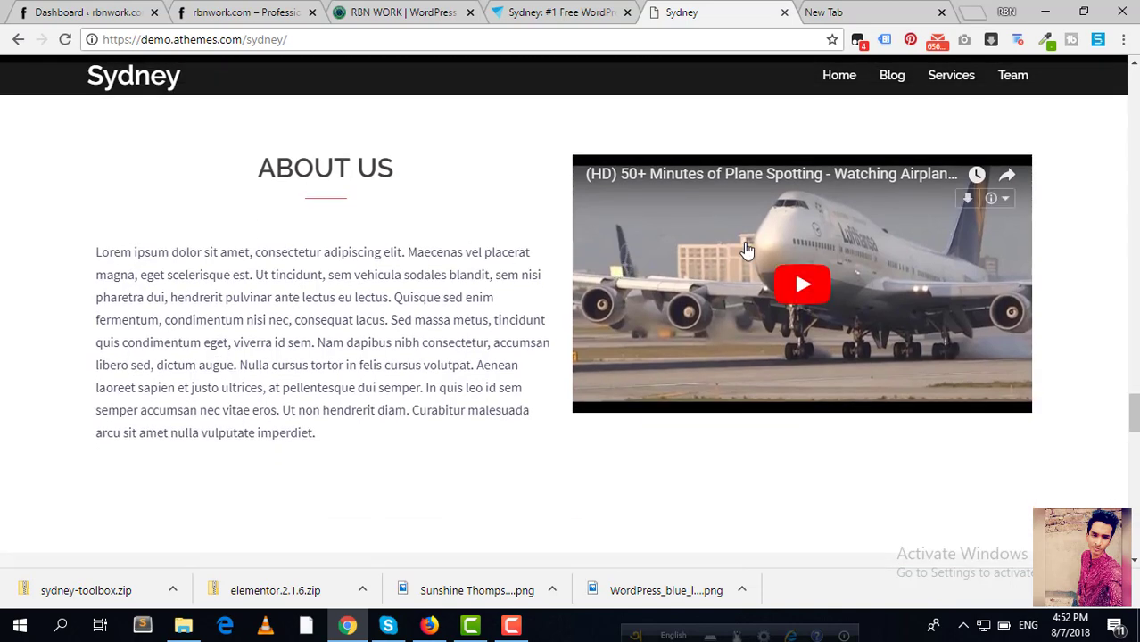
{"action": "scroll", "coordinate": [740, 253], "scroll_direction": "down", "scroll_amount": 5}
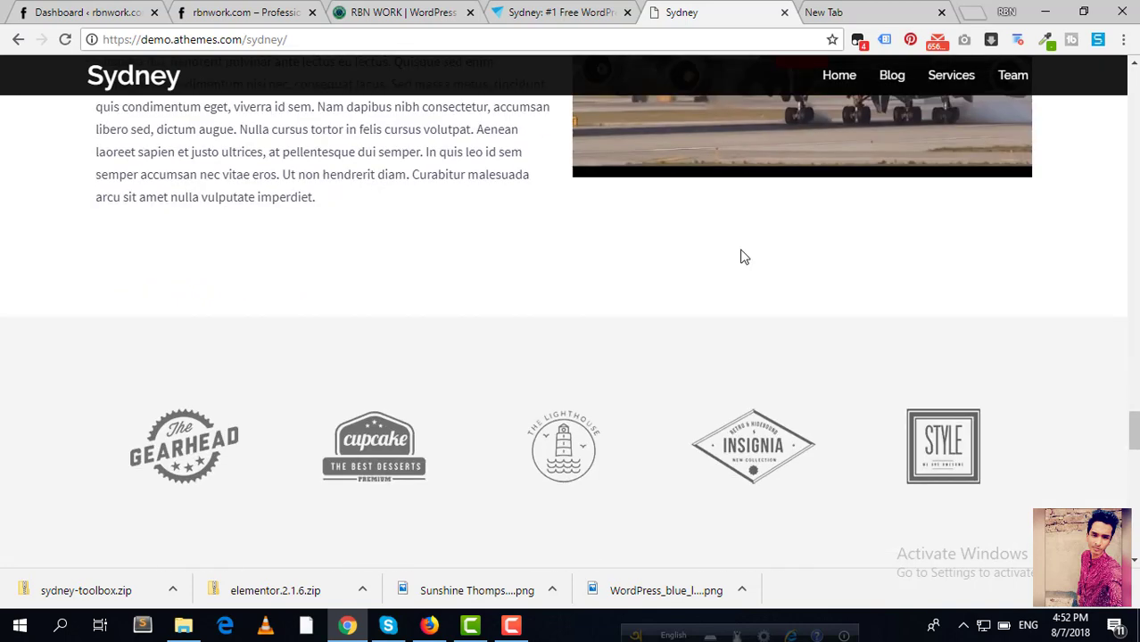
{"action": "scroll", "coordinate": [742, 257], "scroll_direction": "down", "scroll_amount": 3}
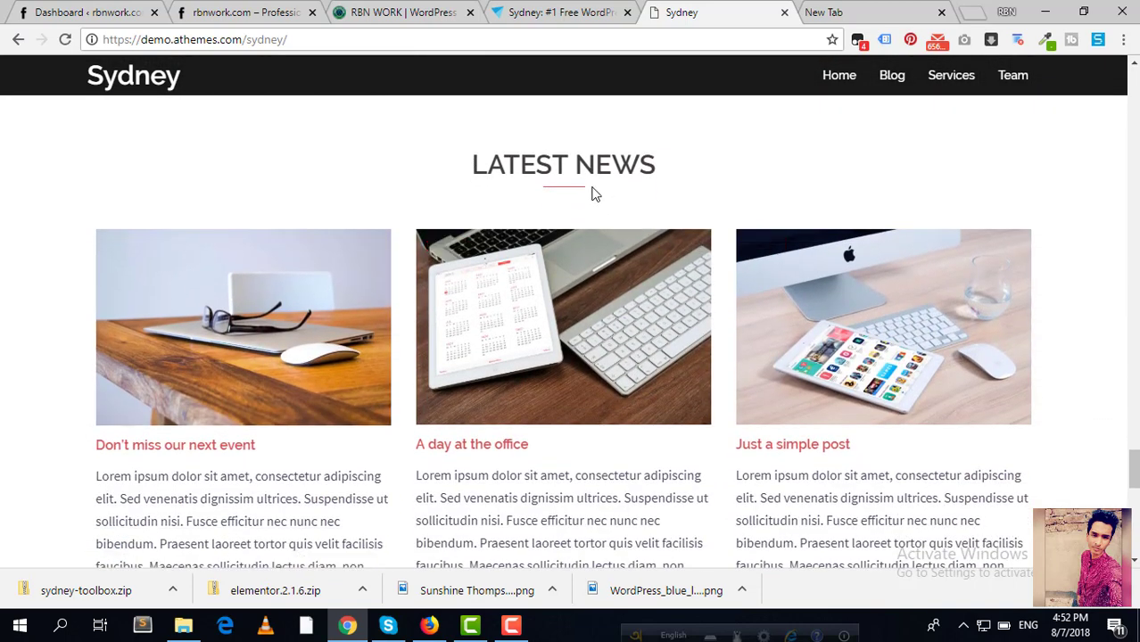
{"action": "scroll", "coordinate": [595, 195], "scroll_direction": "down", "scroll_amount": 7}
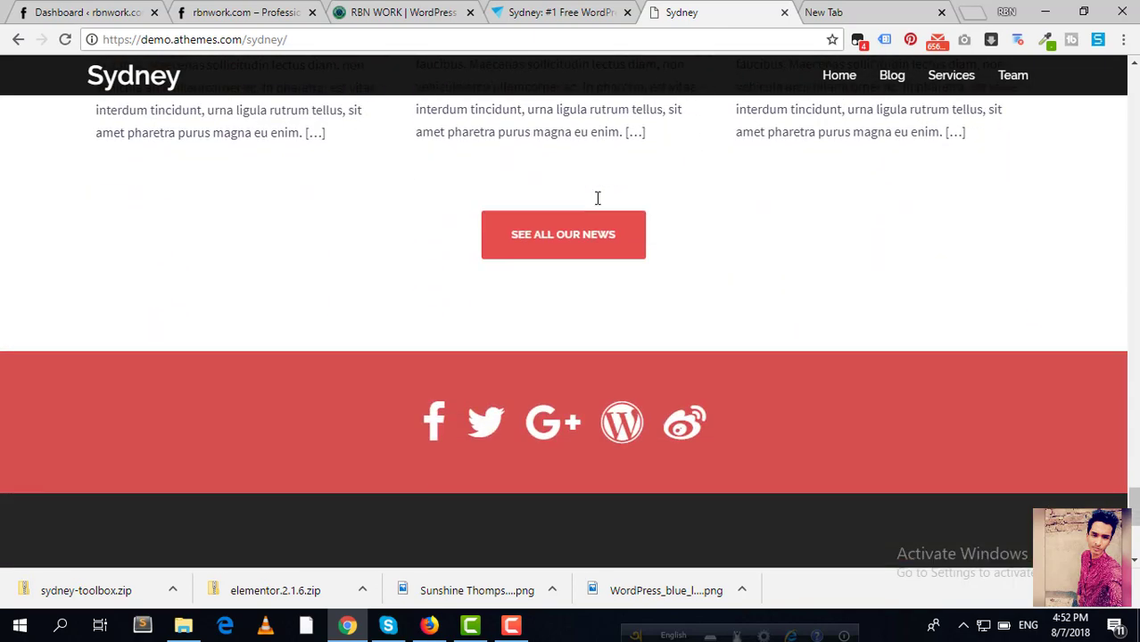
{"action": "scroll", "coordinate": [597, 203], "scroll_direction": "down", "scroll_amount": 3}
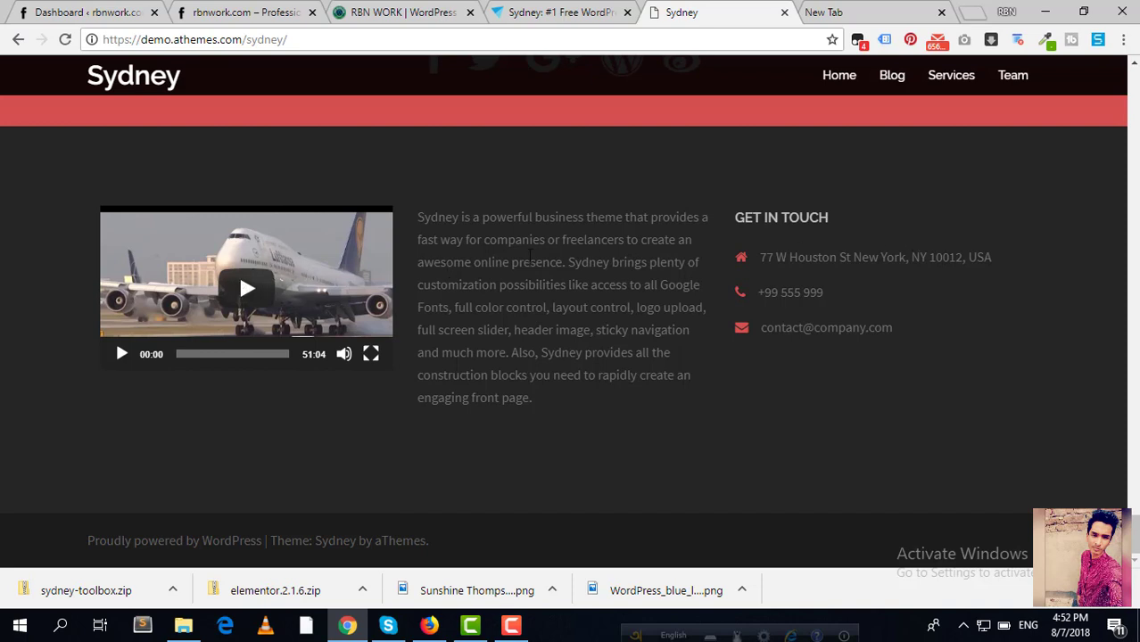
{"action": "left_click_drag", "start_coordinate": [937, 337], "coordinate": [735, 217]}
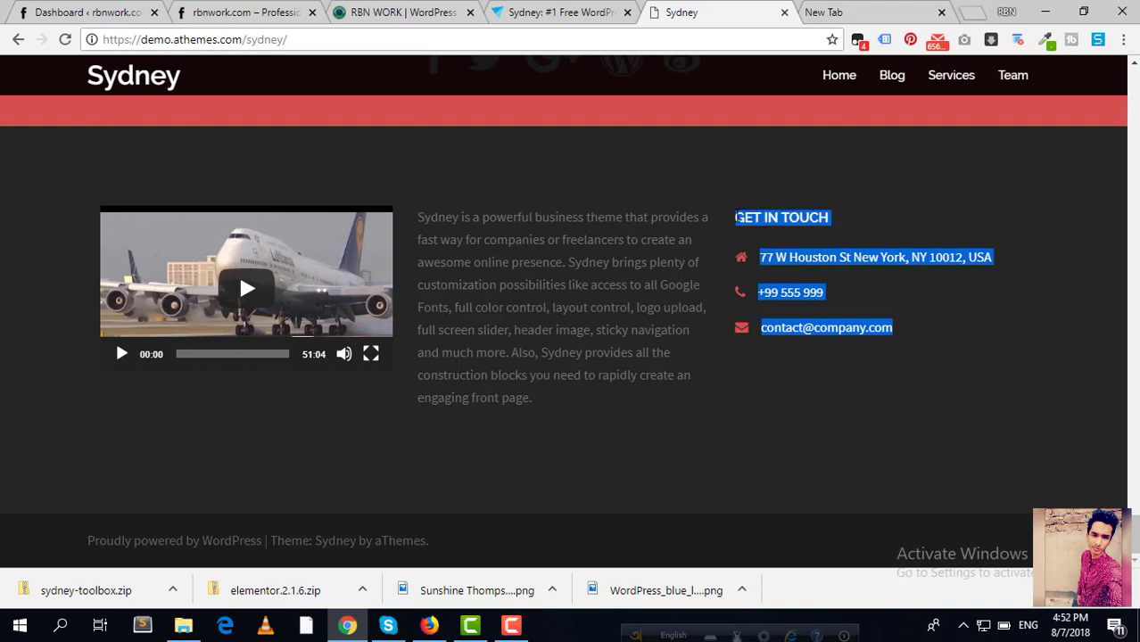
{"action": "left_click", "coordinate": [473, 219]}
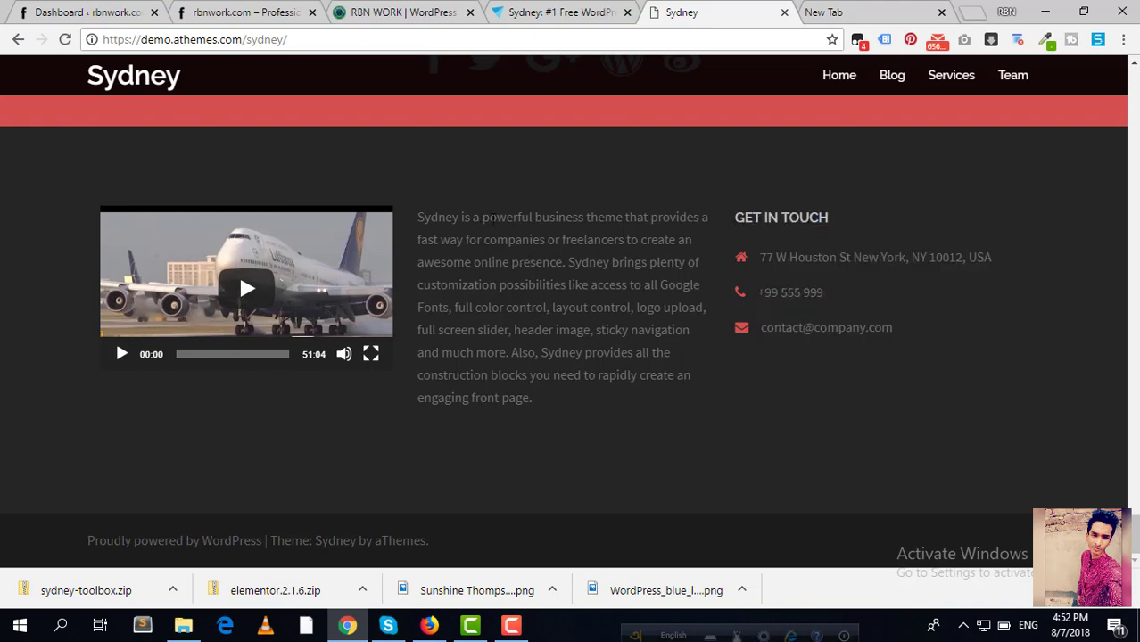
{"action": "scroll", "coordinate": [493, 220], "scroll_direction": "up", "scroll_amount": 15}
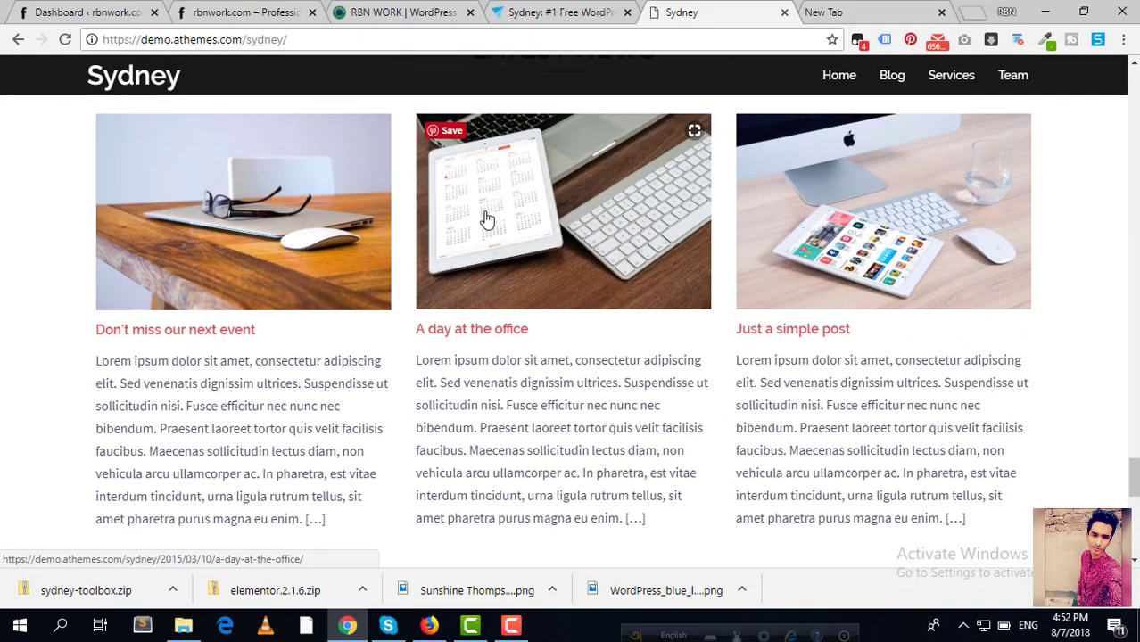
{"action": "scroll", "coordinate": [487, 220], "scroll_direction": "up", "scroll_amount": 8}
{"action": "scroll", "coordinate": [483, 216], "scroll_direction": "up", "scroll_amount": 6}
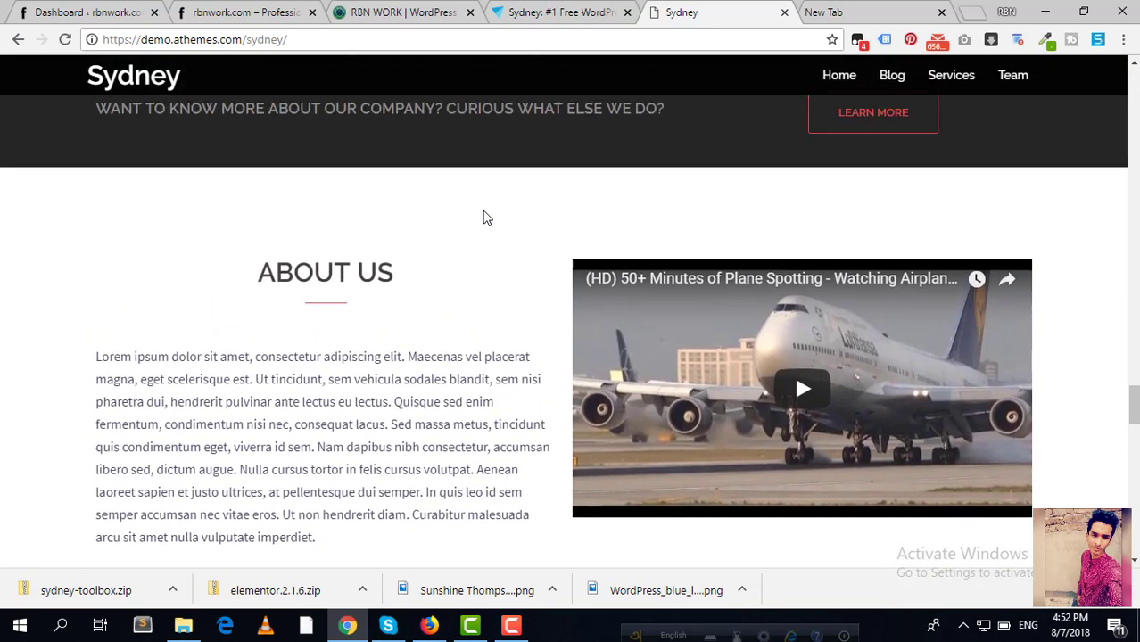
{"action": "scroll", "coordinate": [483, 218], "scroll_direction": "up", "scroll_amount": 12}
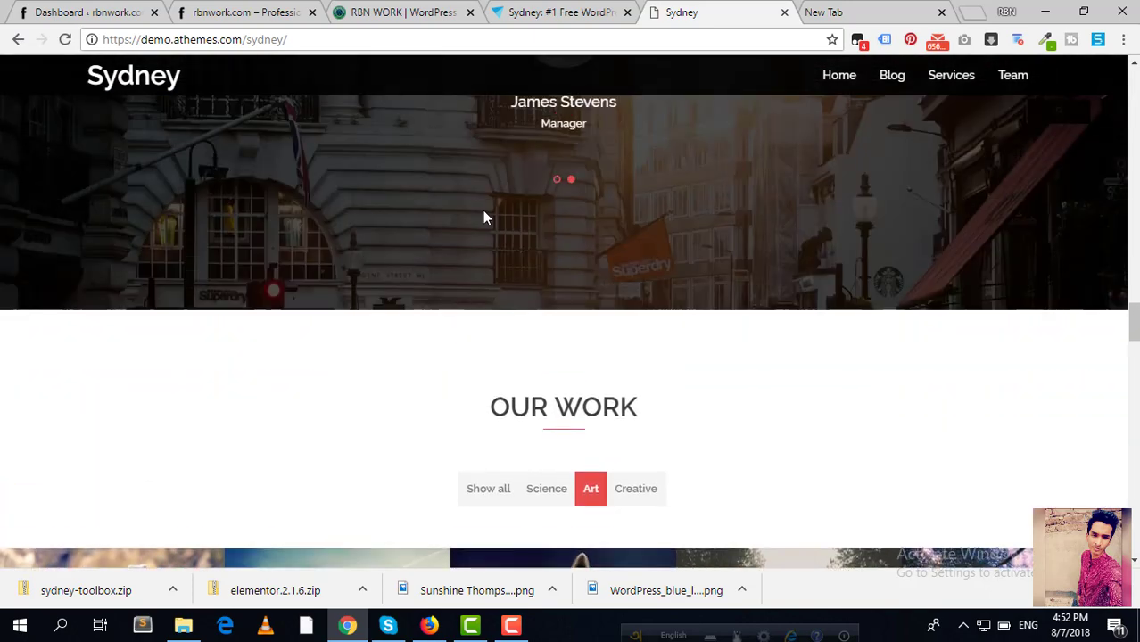
{"action": "scroll", "coordinate": [483, 218], "scroll_direction": "up", "scroll_amount": 15}
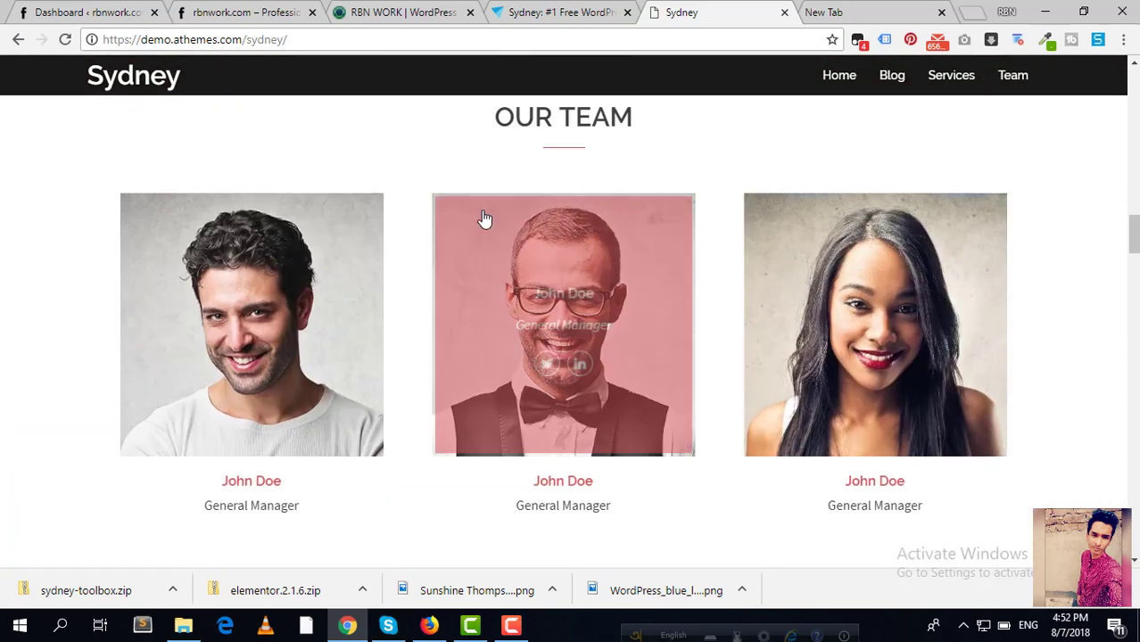
{"action": "scroll", "coordinate": [481, 214], "scroll_direction": "up", "scroll_amount": 8}
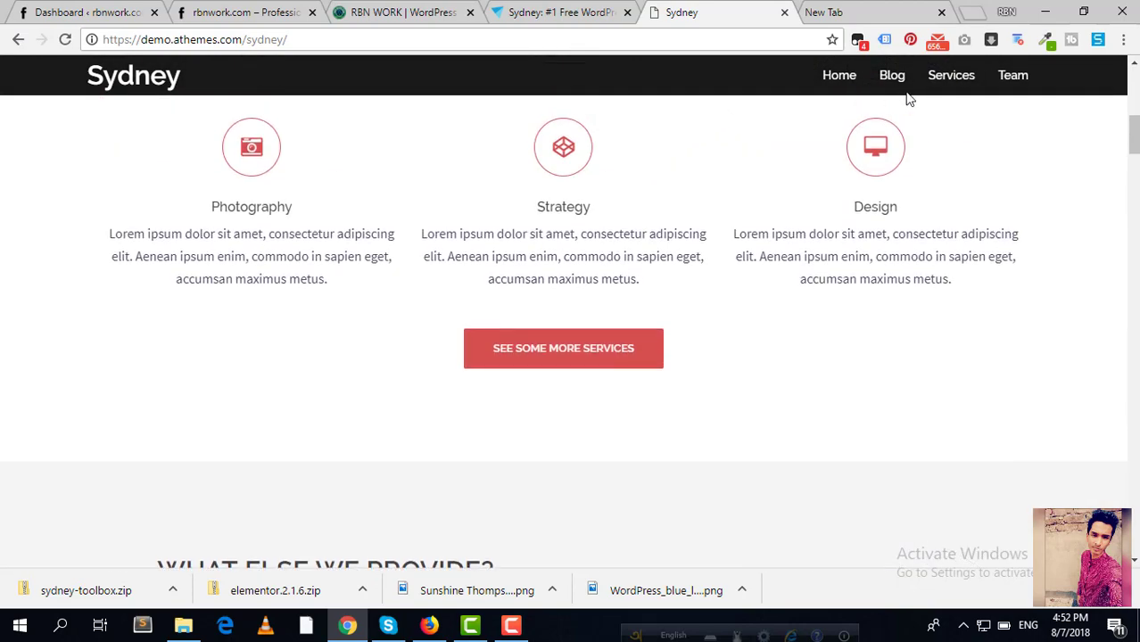
Step: Browse the demo's My blog page through its posts and sidebar, ending at the top
{"action": "left_click", "coordinate": [890, 77]}
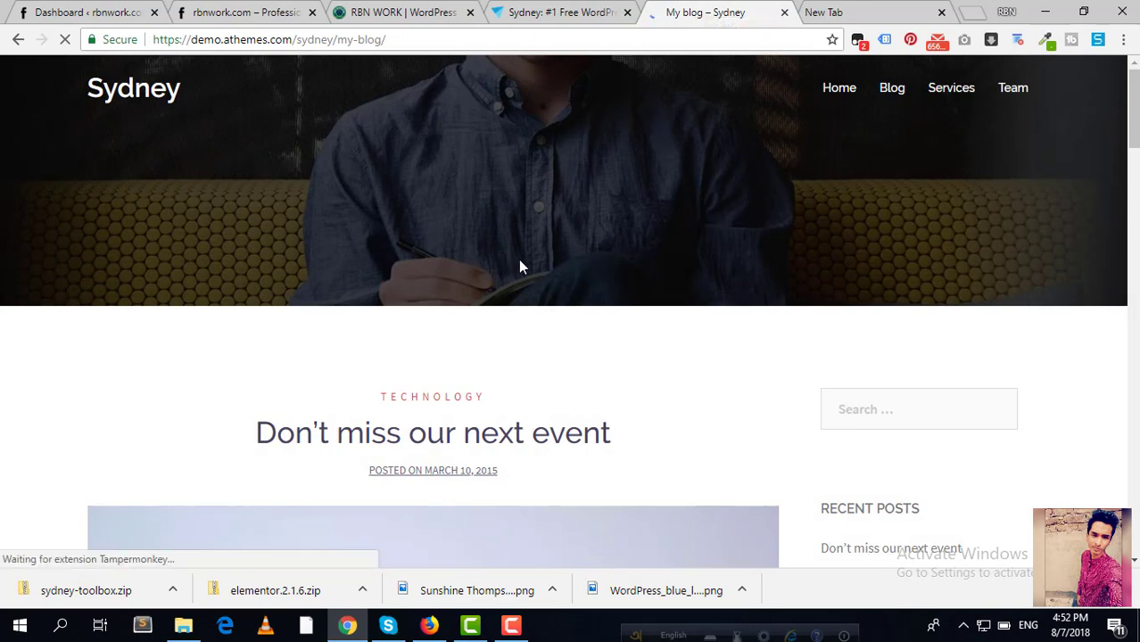
{"action": "scroll", "coordinate": [520, 261], "scroll_direction": "down", "scroll_amount": 5}
{"action": "scroll", "coordinate": [526, 268], "scroll_direction": "down", "scroll_amount": 6}
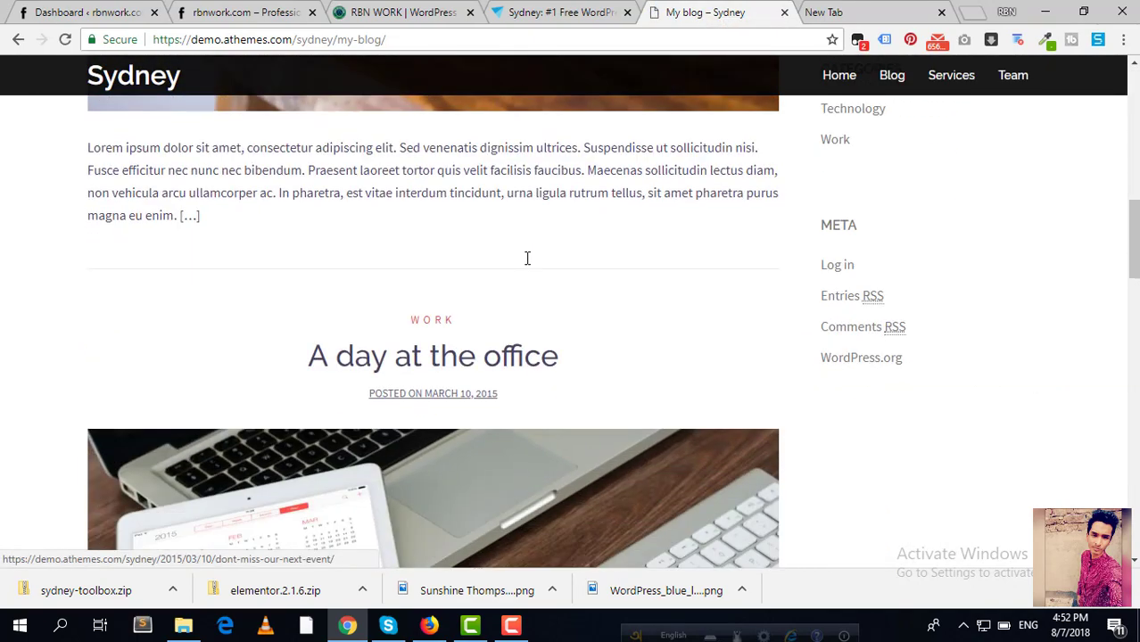
{"action": "scroll", "coordinate": [528, 271], "scroll_direction": "down", "scroll_amount": 15}
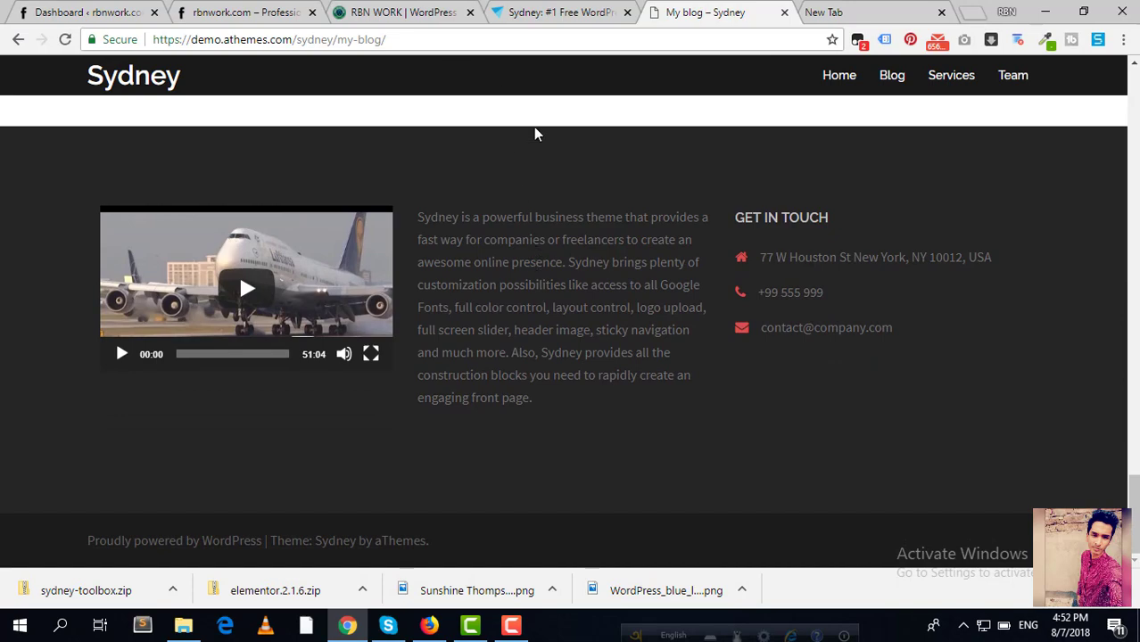
{"action": "scroll", "coordinate": [569, 266], "scroll_direction": "up", "scroll_amount": 15}
{"action": "scroll", "coordinate": [571, 270], "scroll_direction": "up", "scroll_amount": 10}
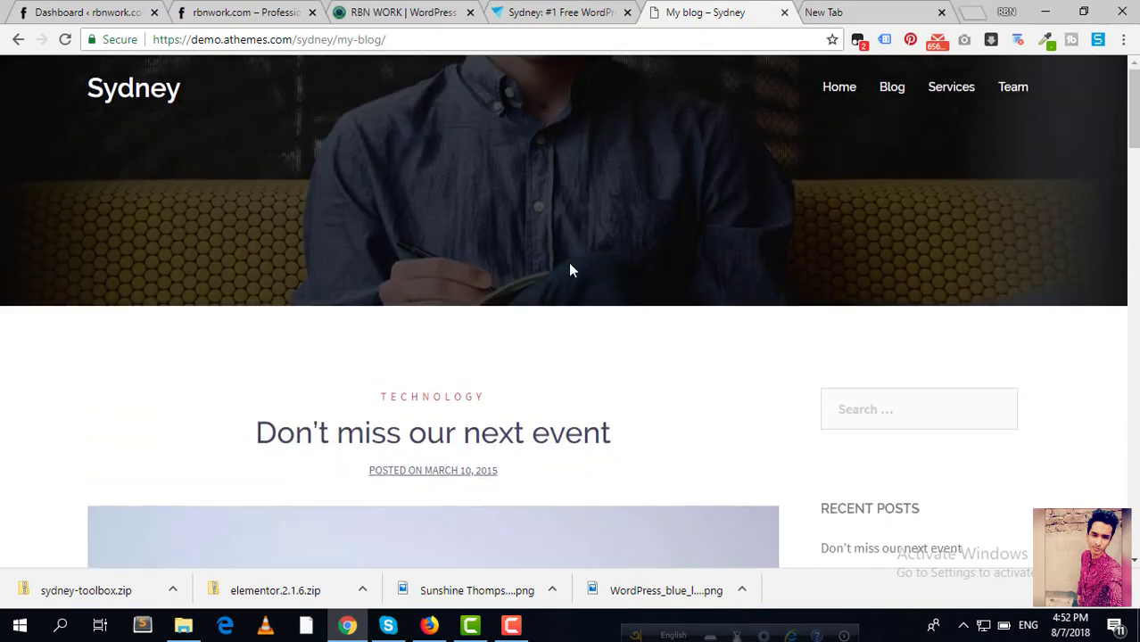
Step: Search the theme directory for 'sydne', install the Sydney theme and activate it
{"action": "left_click", "coordinate": [89, 9]}
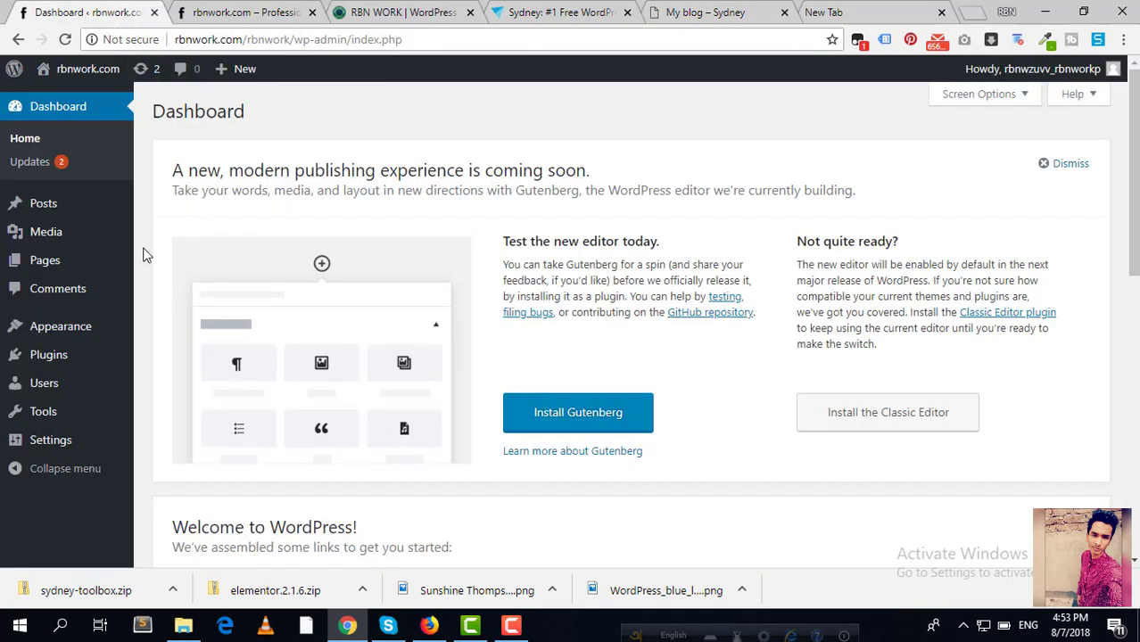
{"action": "mouse_move", "coordinate": [54, 282]}
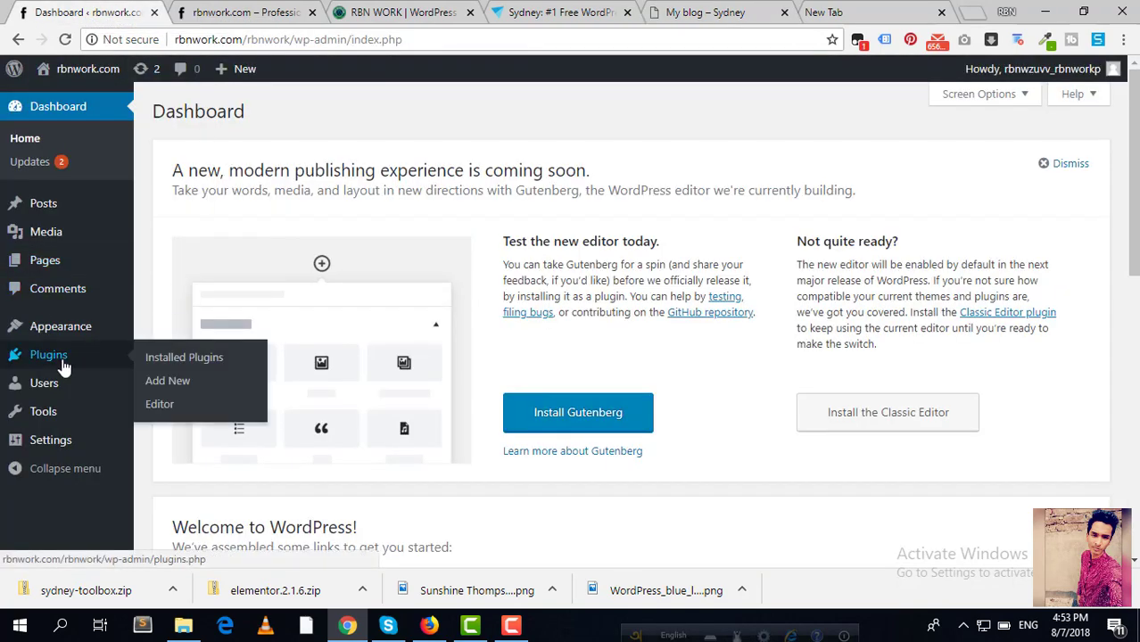
{"action": "mouse_move", "coordinate": [57, 337]}
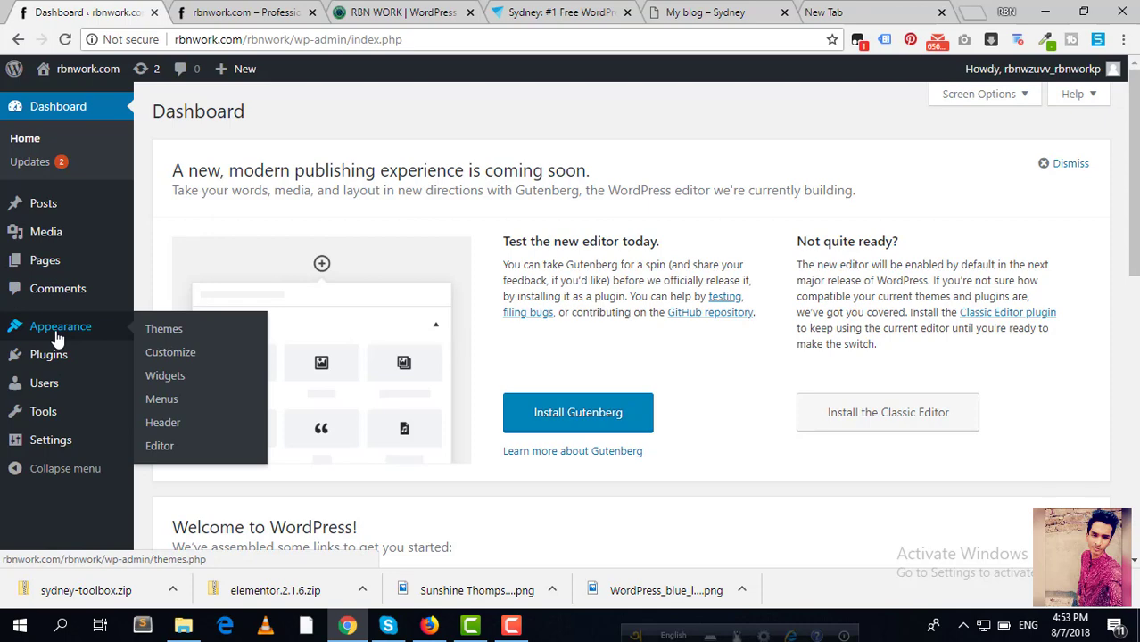
{"action": "left_click", "coordinate": [164, 331]}
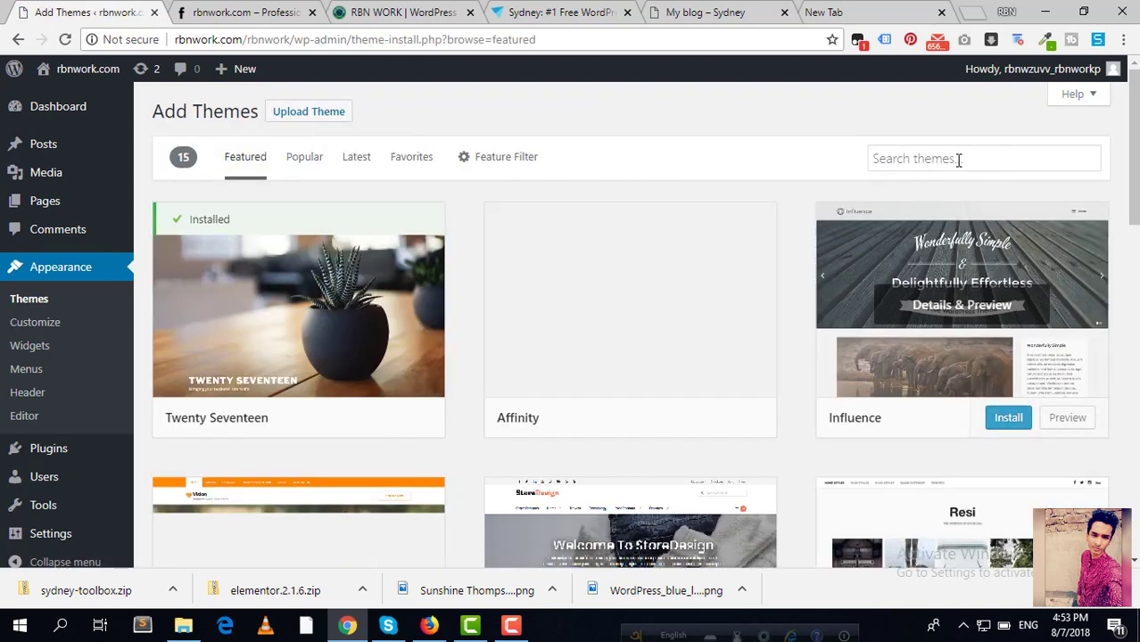
{"action": "left_click", "coordinate": [958, 159]}
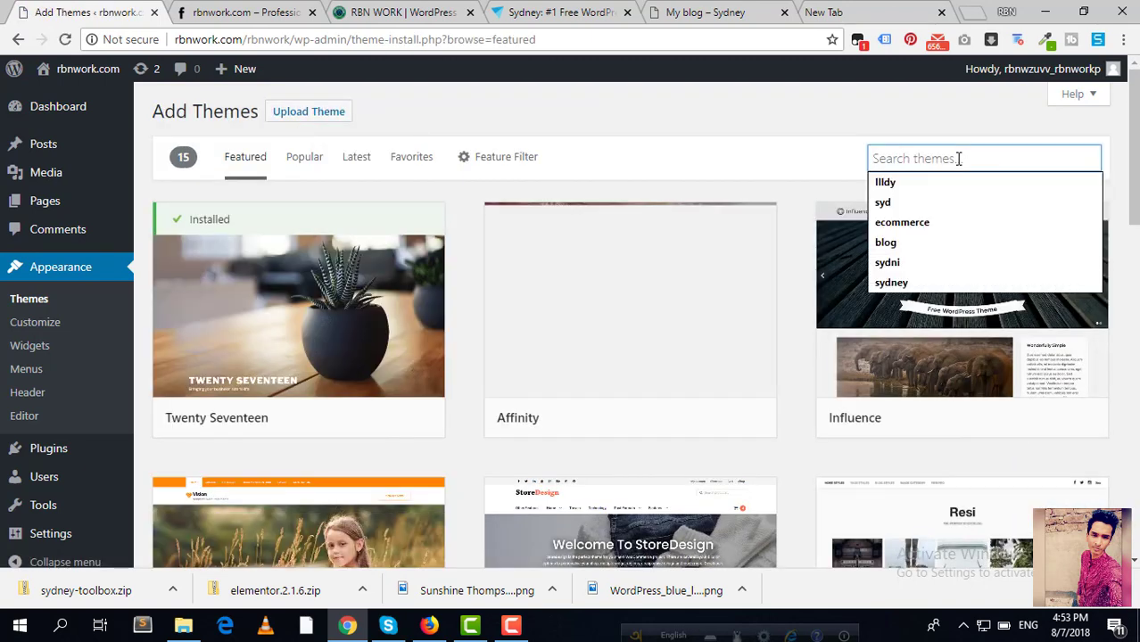
{"action": "type", "text": "sydney"}
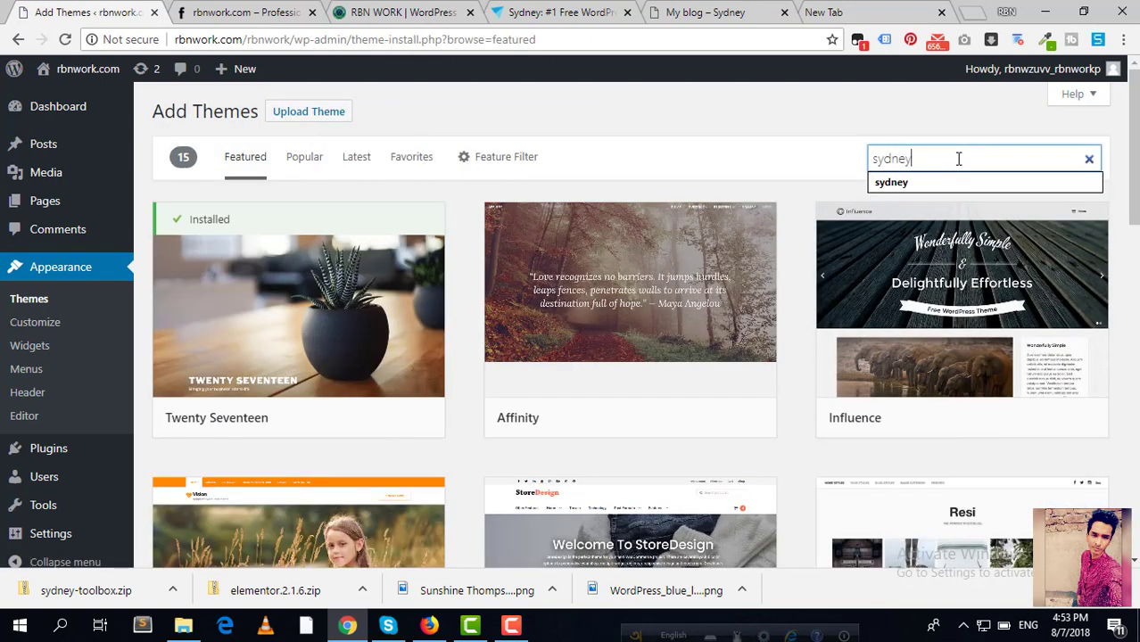
{"action": "key", "text": "Return"}
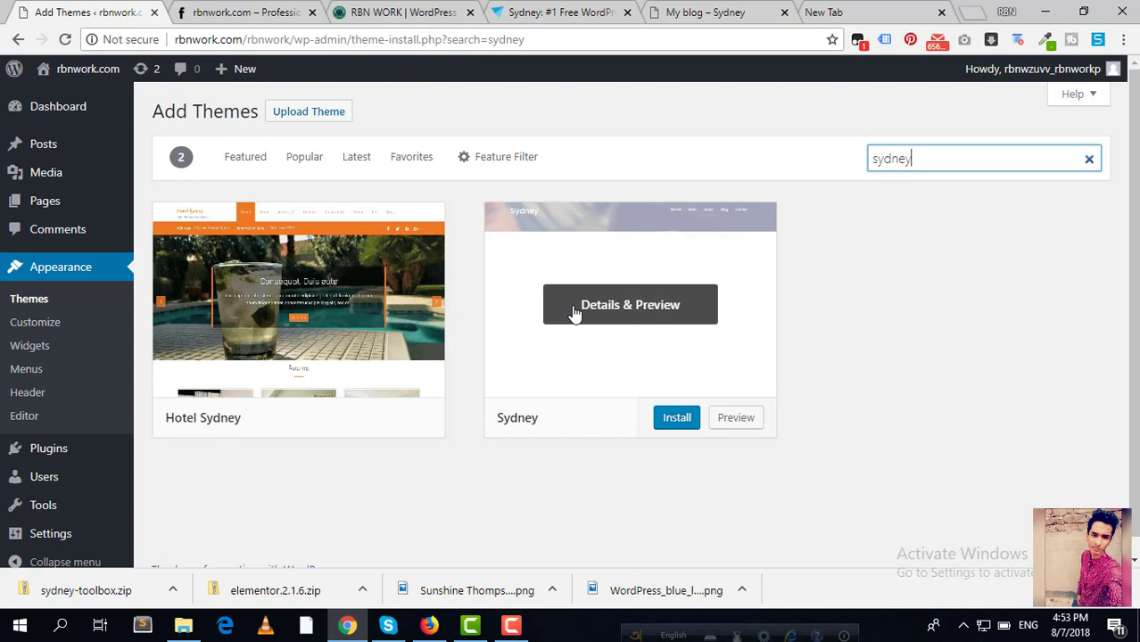
{"action": "left_click", "coordinate": [677, 417]}
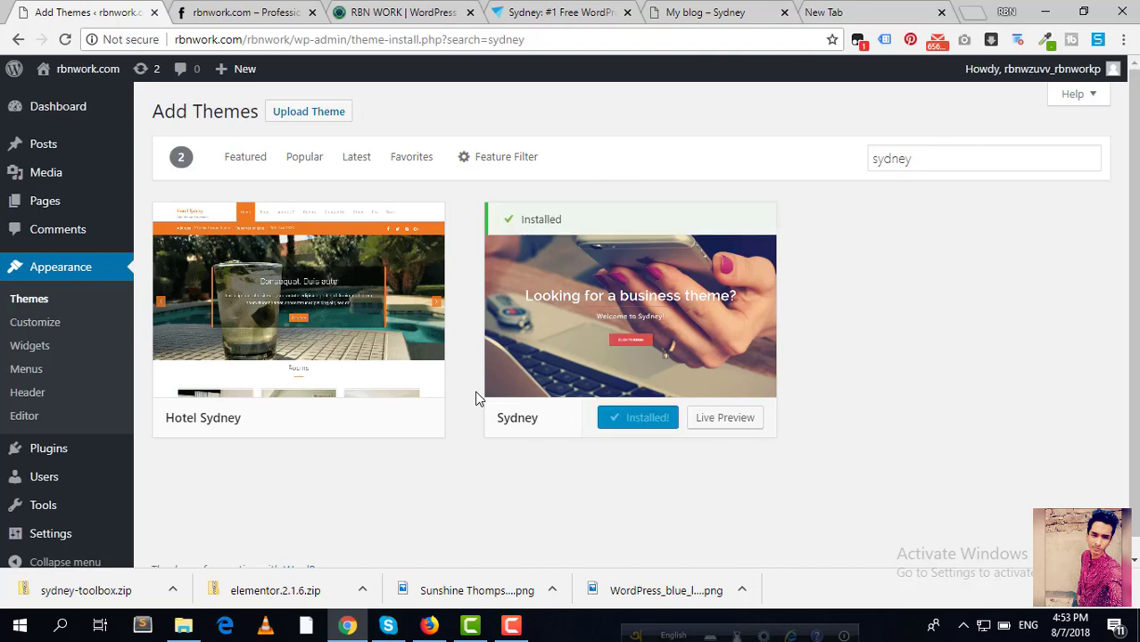
{"action": "left_click", "coordinate": [660, 419]}
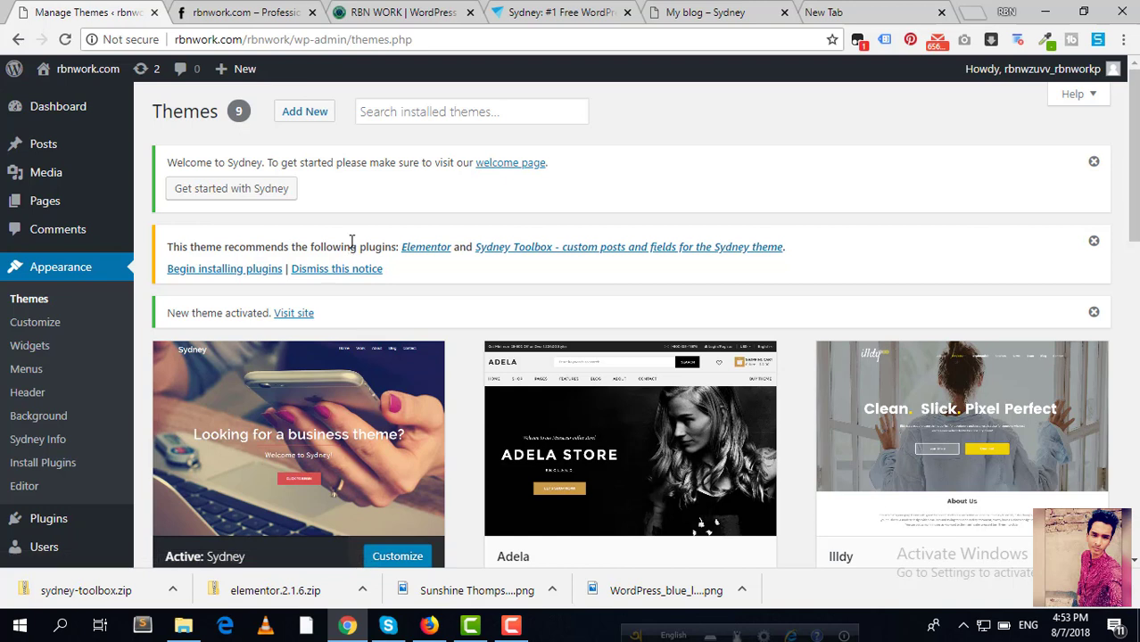
Step: Bulk-install the recommended Elementor and Sydney Toolbox plugins
{"action": "left_click", "coordinate": [223, 275]}
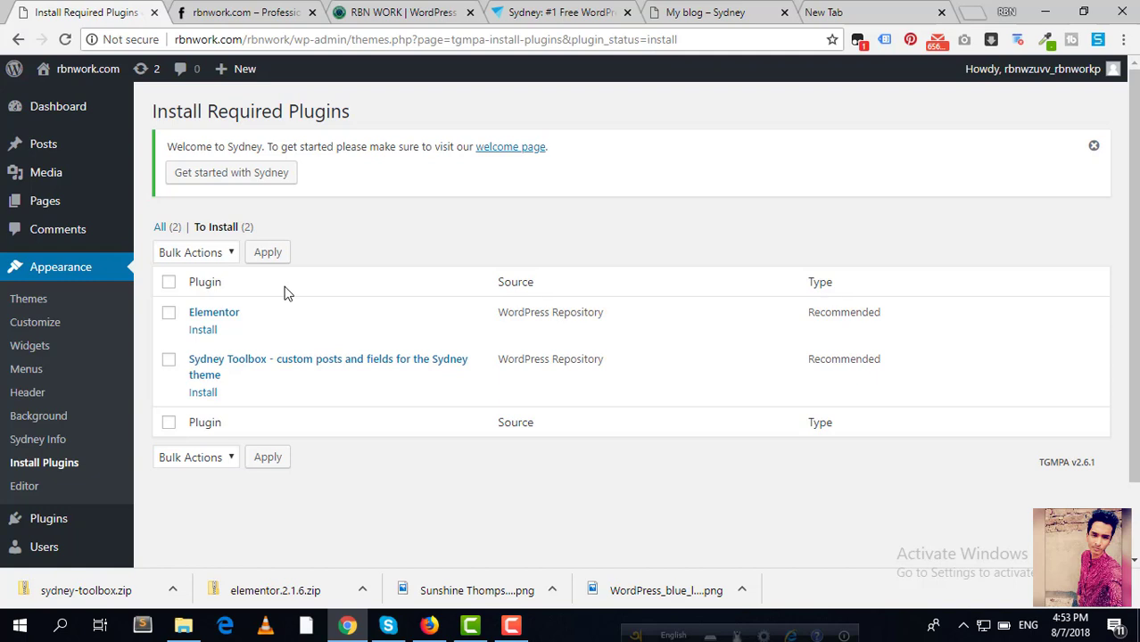
{"action": "left_click", "coordinate": [168, 283]}
{"action": "left_click", "coordinate": [202, 255]}
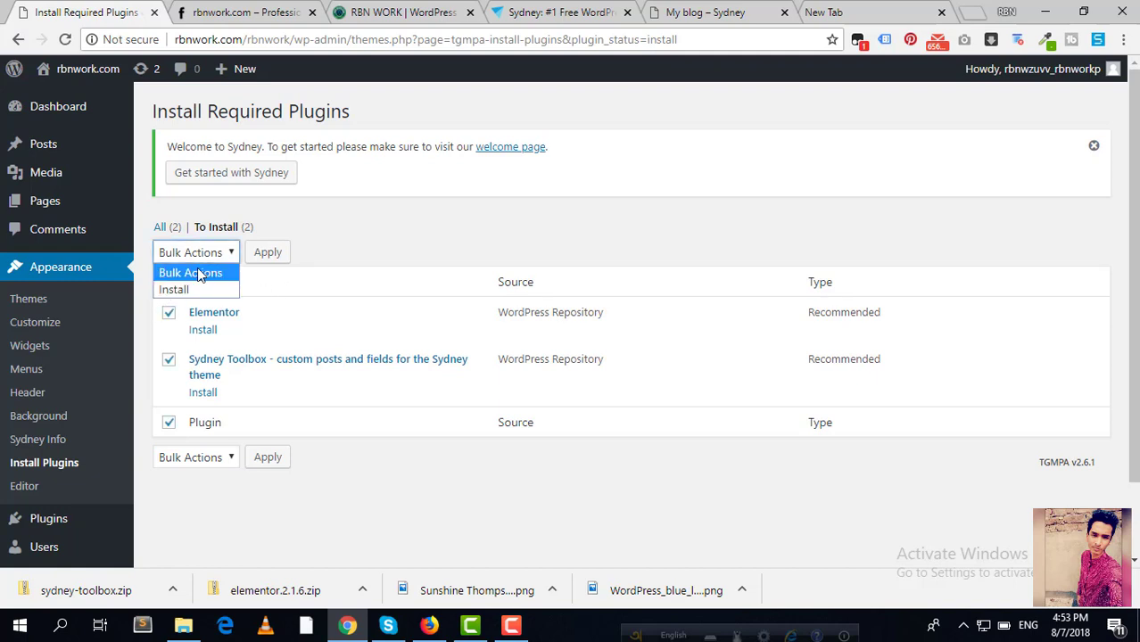
{"action": "left_click", "coordinate": [187, 286]}
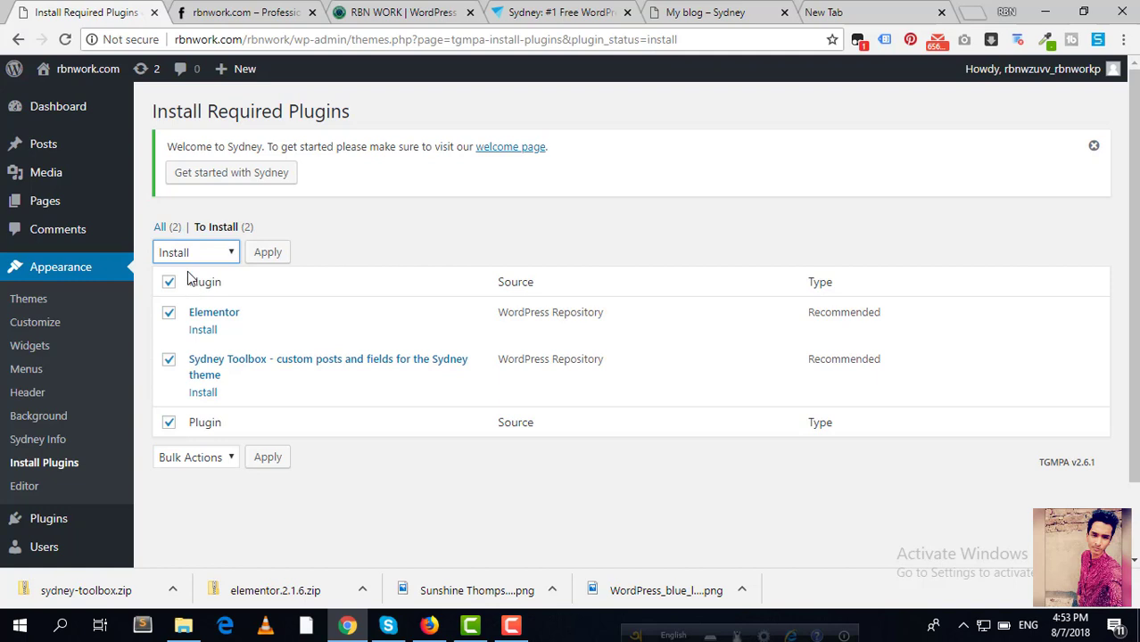
{"action": "left_click", "coordinate": [263, 253]}
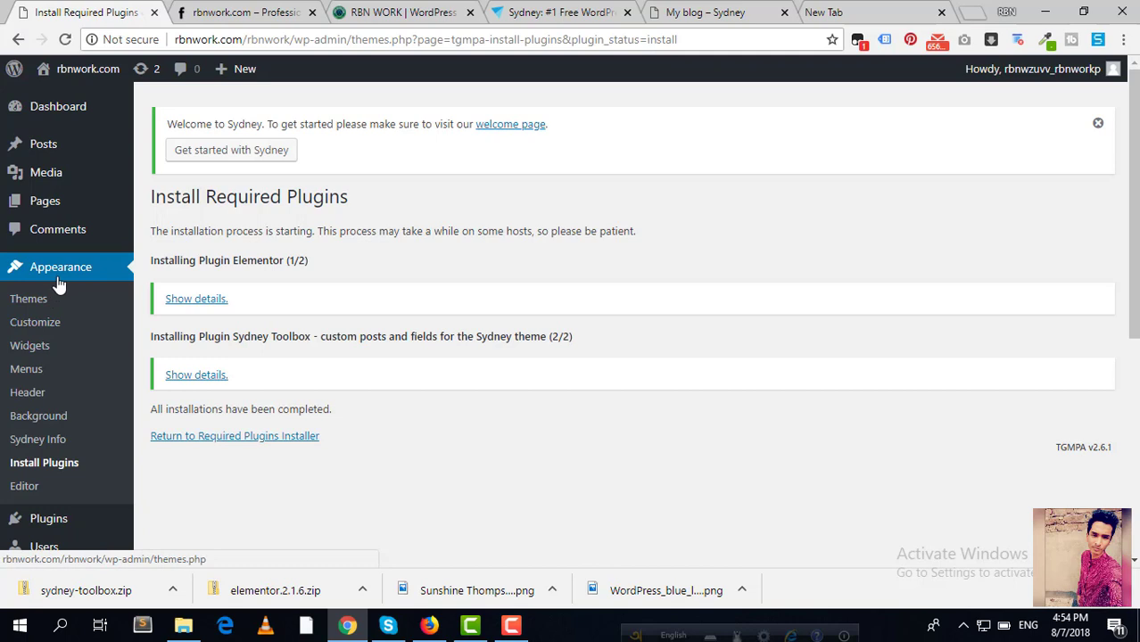
Step: Open Appearance > Sydney Info and scroll through its Getting started steps
{"action": "left_click", "coordinate": [54, 445]}
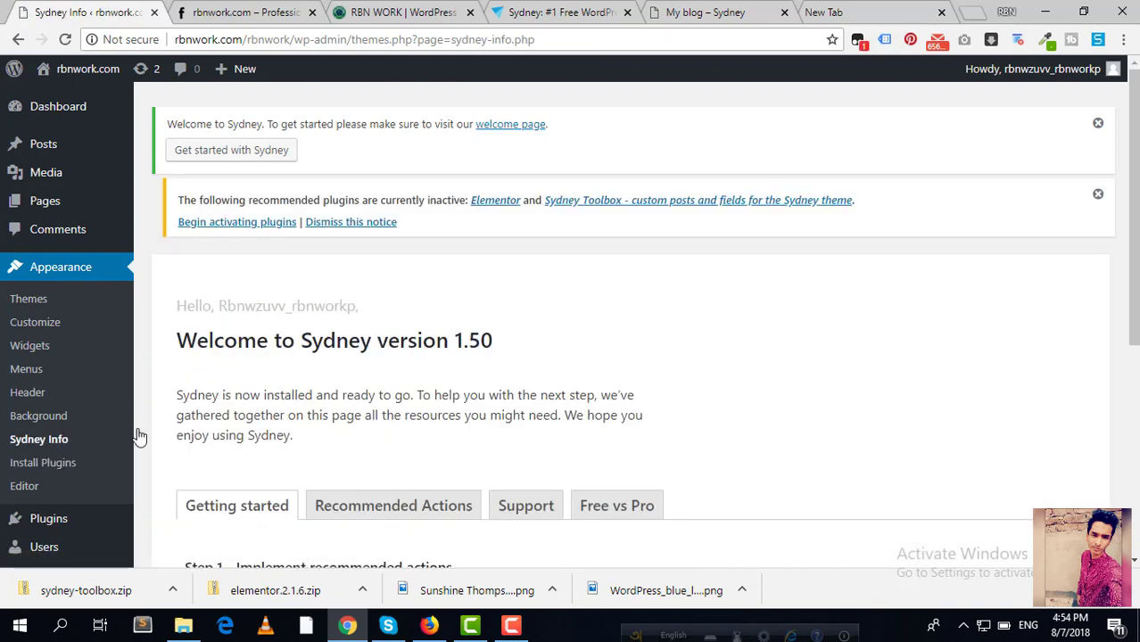
{"action": "scroll", "coordinate": [435, 402], "scroll_direction": "down", "scroll_amount": 3}
{"action": "scroll", "coordinate": [369, 309], "scroll_direction": "down", "scroll_amount": 1}
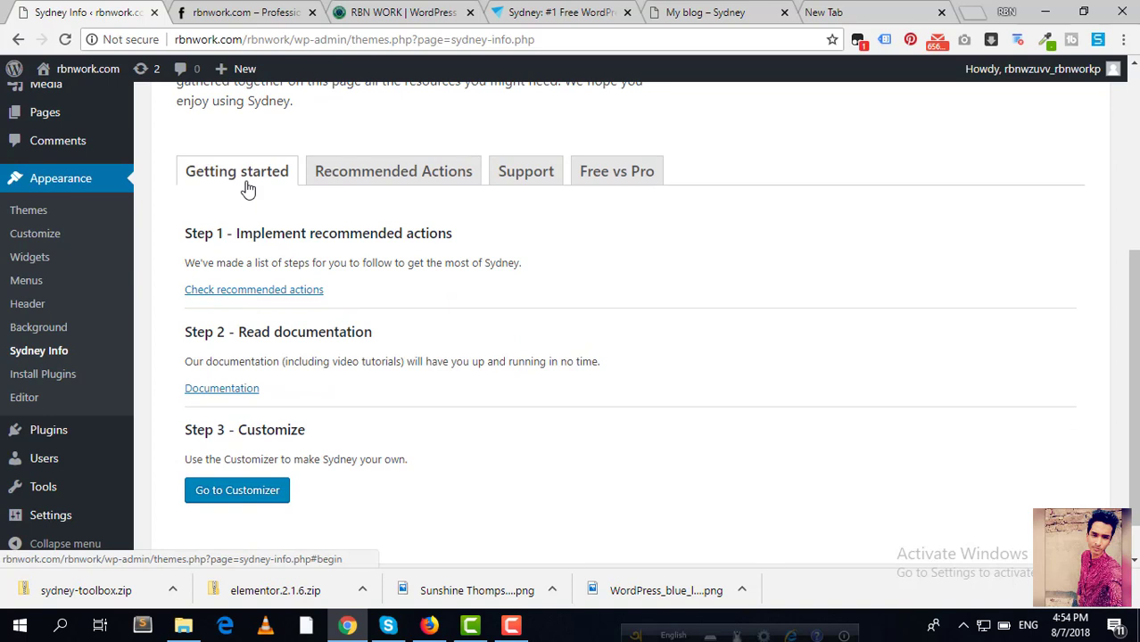
Step: Show the Sydney Info Recommended Actions and scroll to the automatic and manual demo content options
{"action": "scroll", "coordinate": [235, 284], "scroll_direction": "down", "scroll_amount": 1}
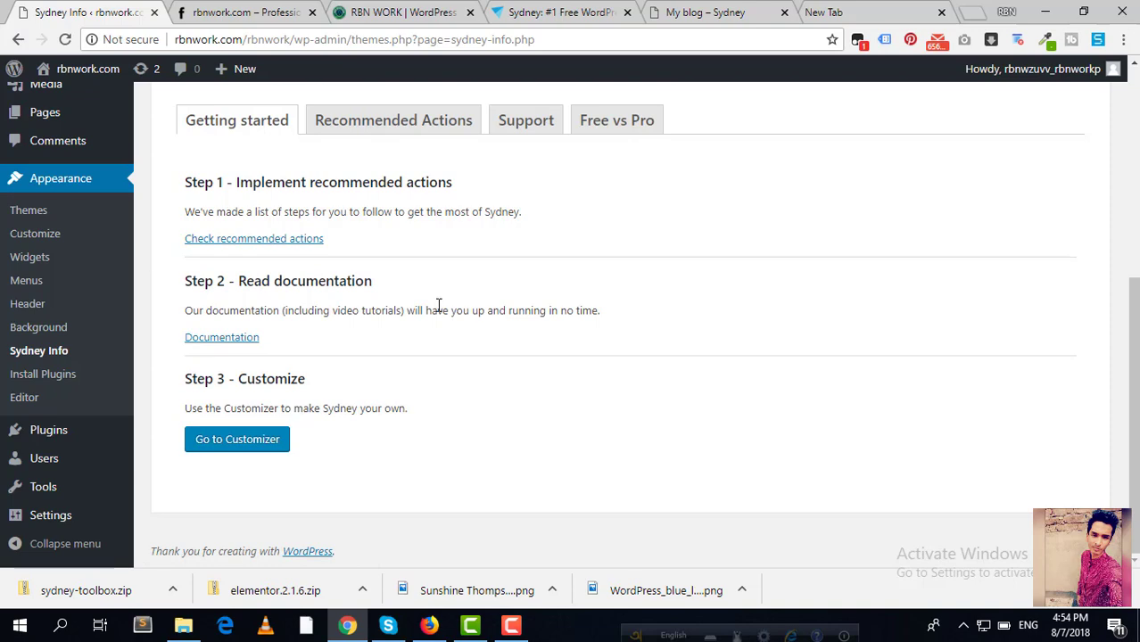
{"action": "scroll", "coordinate": [438, 305], "scroll_direction": "up", "scroll_amount": 2}
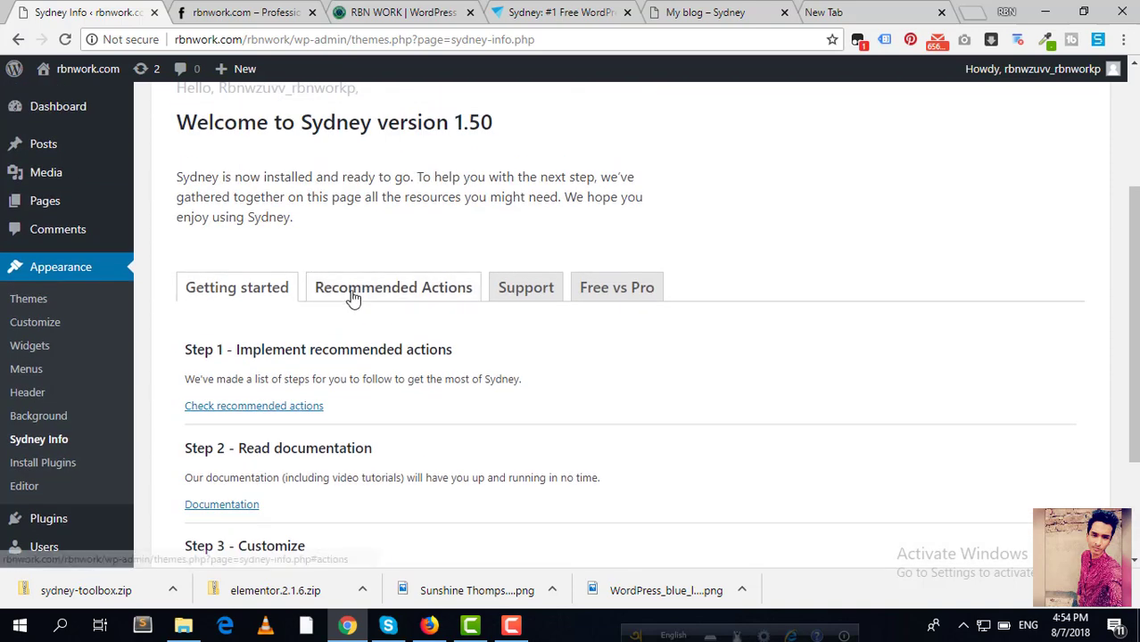
{"action": "left_click", "coordinate": [422, 294]}
{"action": "scroll", "coordinate": [422, 294], "scroll_direction": "down", "scroll_amount": 1}
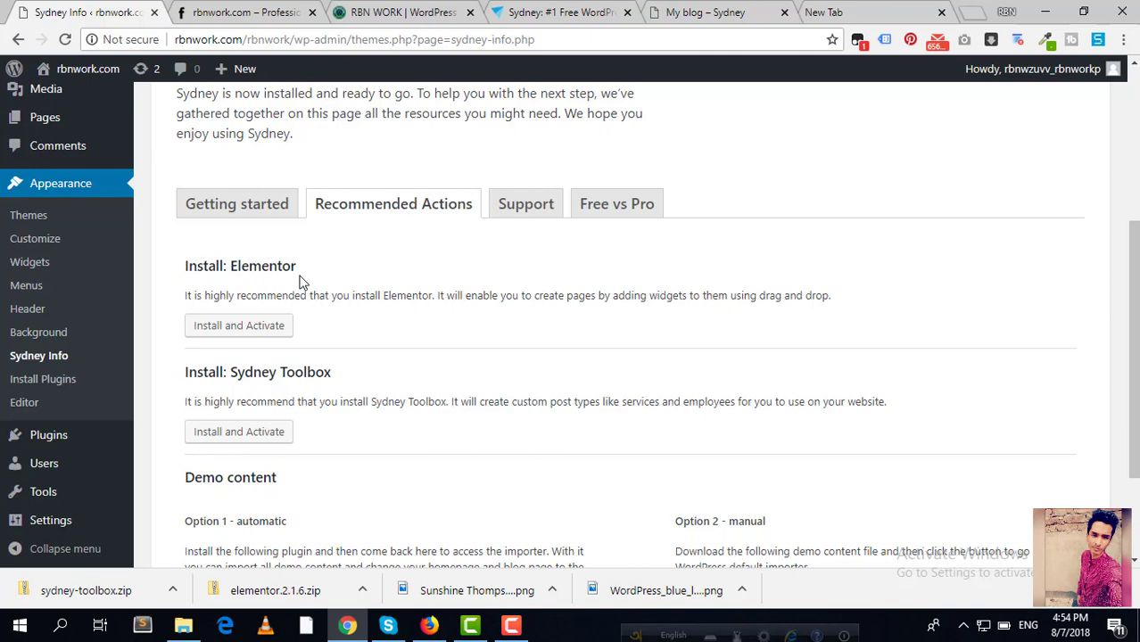
{"action": "scroll", "coordinate": [300, 282], "scroll_direction": "down", "scroll_amount": 2}
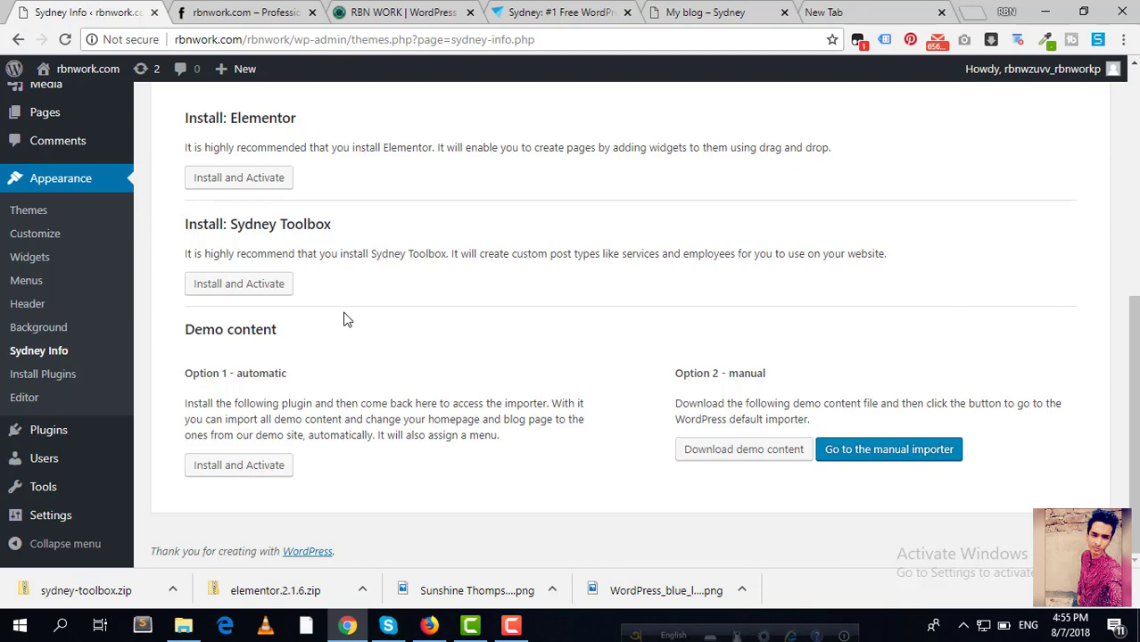
Step: Reload the site's public homepage to see it with the Sydney theme
{"action": "left_click", "coordinate": [230, 15]}
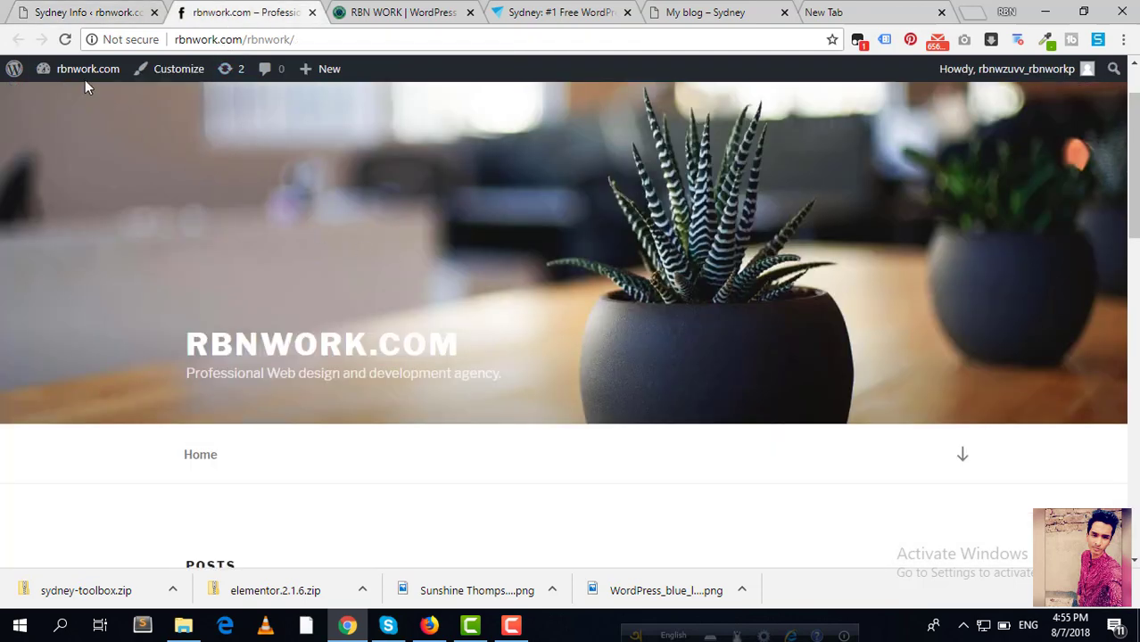
{"action": "left_click", "coordinate": [65, 39]}
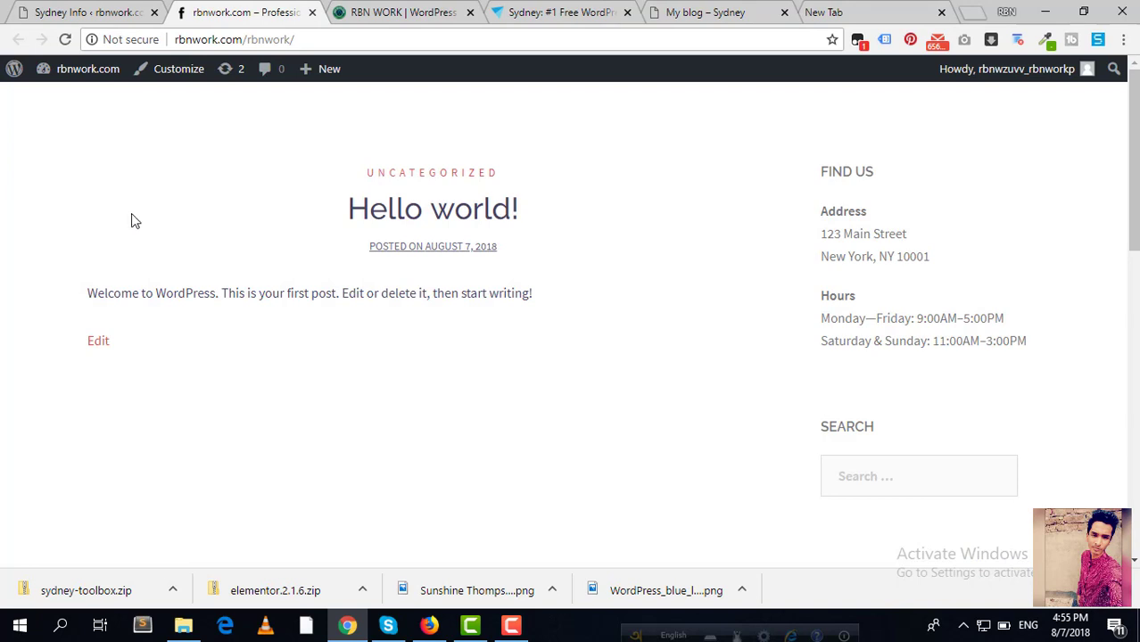
{"action": "left_click", "coordinate": [665, 13]}
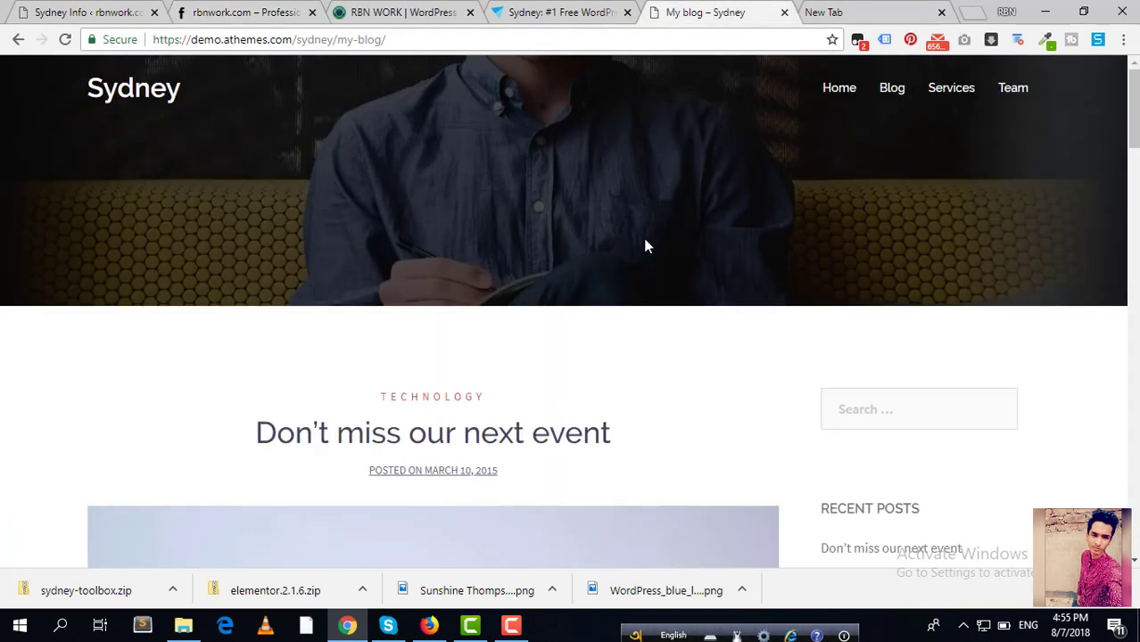
Step: Browse the Sydney demo homepage down to client logos and Latest News, then return to Sydney Info
{"action": "left_click", "coordinate": [828, 91]}
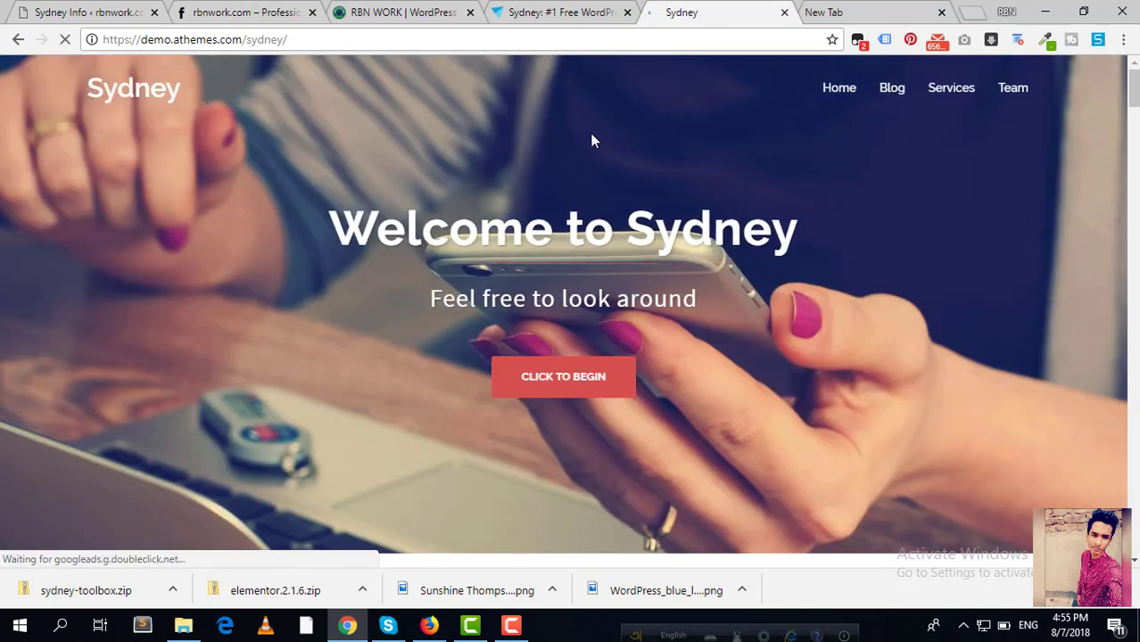
{"action": "scroll", "coordinate": [572, 221], "scroll_direction": "down", "scroll_amount": 6}
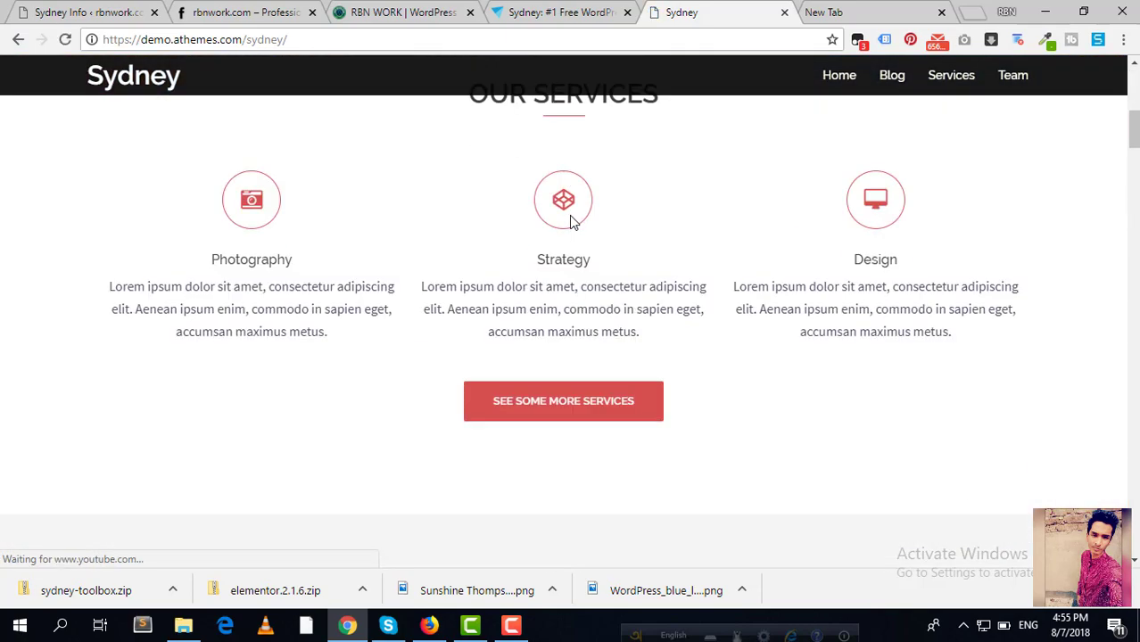
{"action": "scroll", "coordinate": [572, 222], "scroll_direction": "down", "scroll_amount": 10}
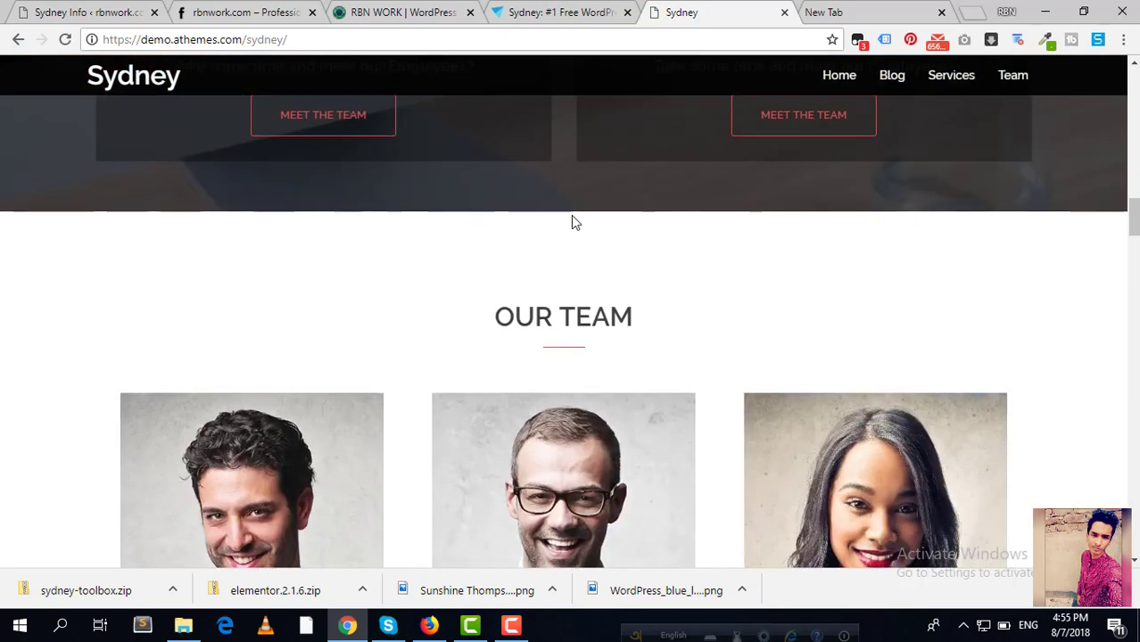
{"action": "scroll", "coordinate": [572, 216], "scroll_direction": "down", "scroll_amount": 15}
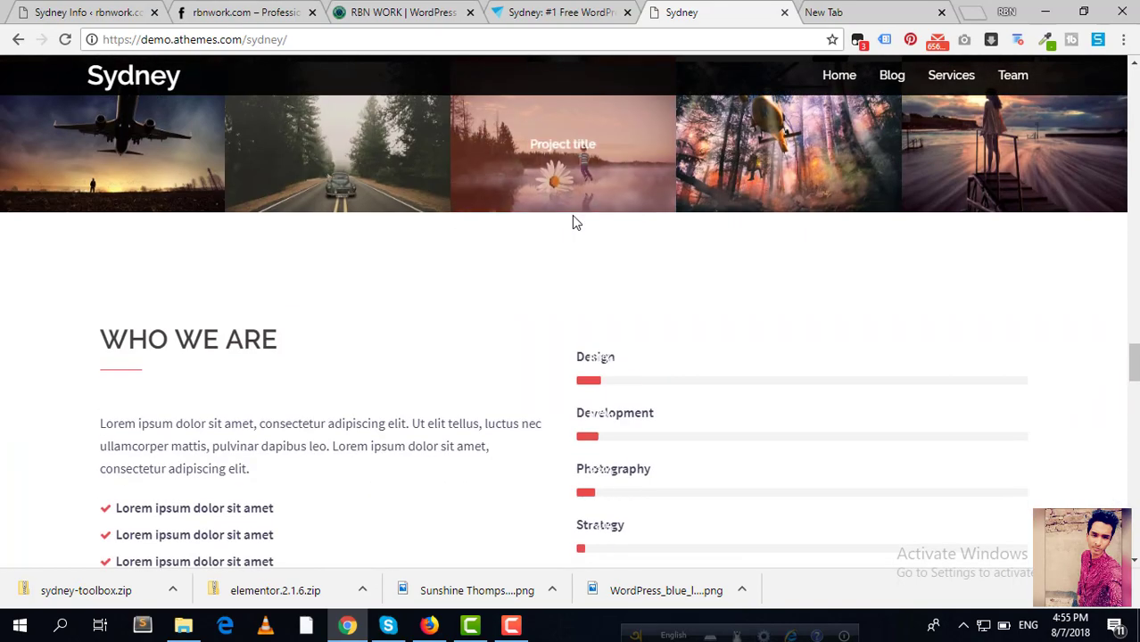
{"action": "scroll", "coordinate": [573, 222], "scroll_direction": "down", "scroll_amount": 12}
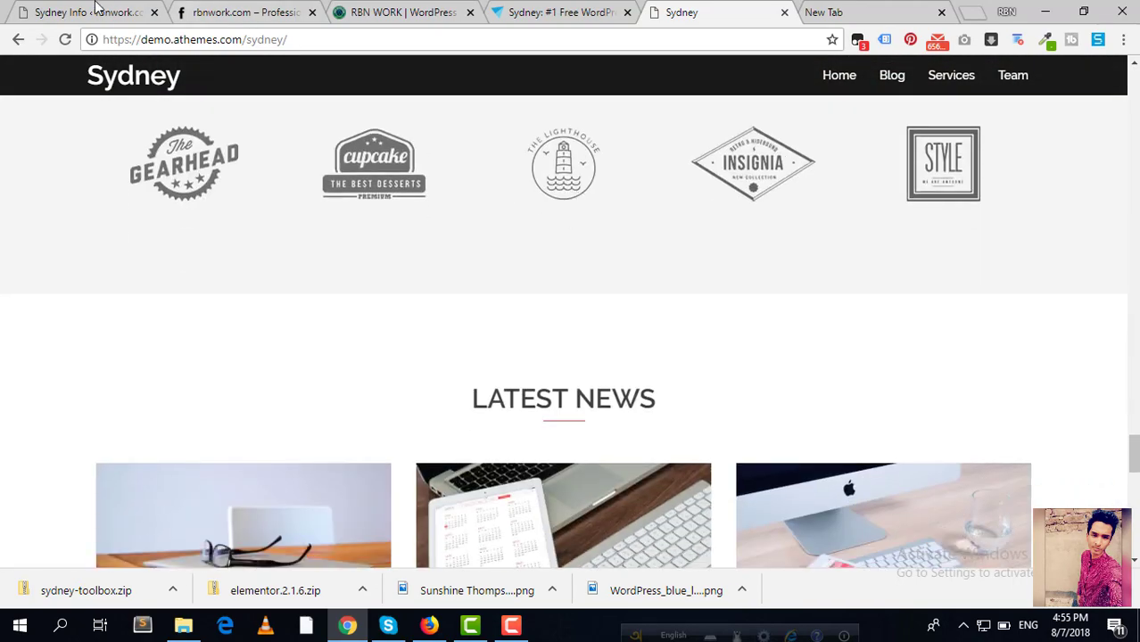
{"action": "left_click", "coordinate": [96, 10]}
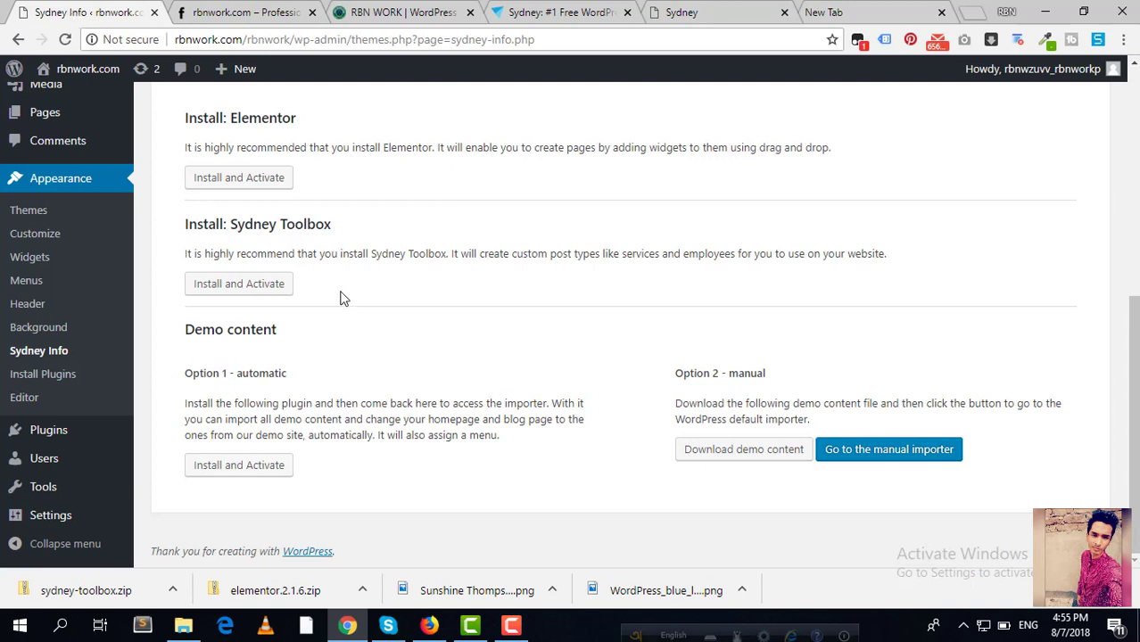
Step: Install and activate One Click Demo Import, then go to Appearance > Import Demo Data
{"action": "left_click", "coordinate": [234, 476]}
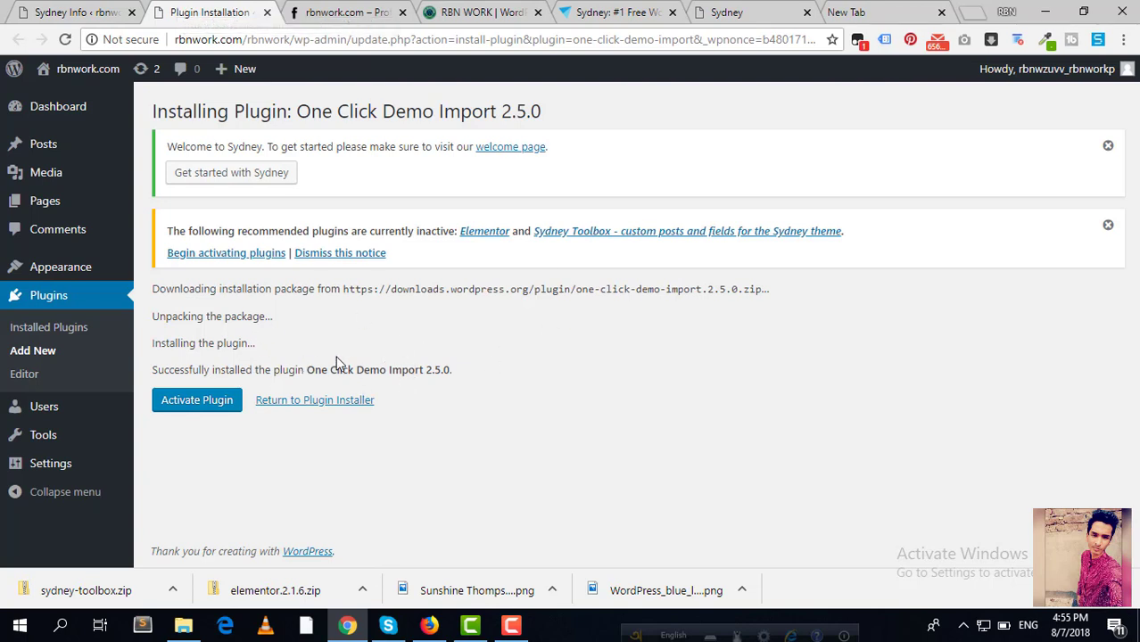
{"action": "left_click", "coordinate": [197, 408]}
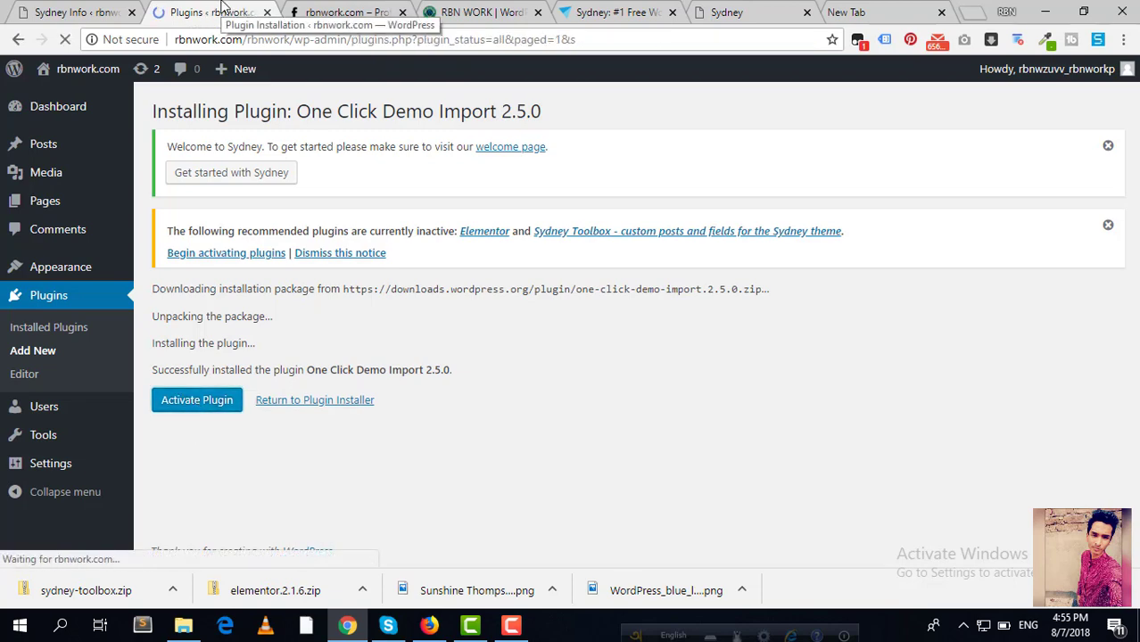
{"action": "scroll", "coordinate": [334, 255], "scroll_direction": "down", "scroll_amount": 3}
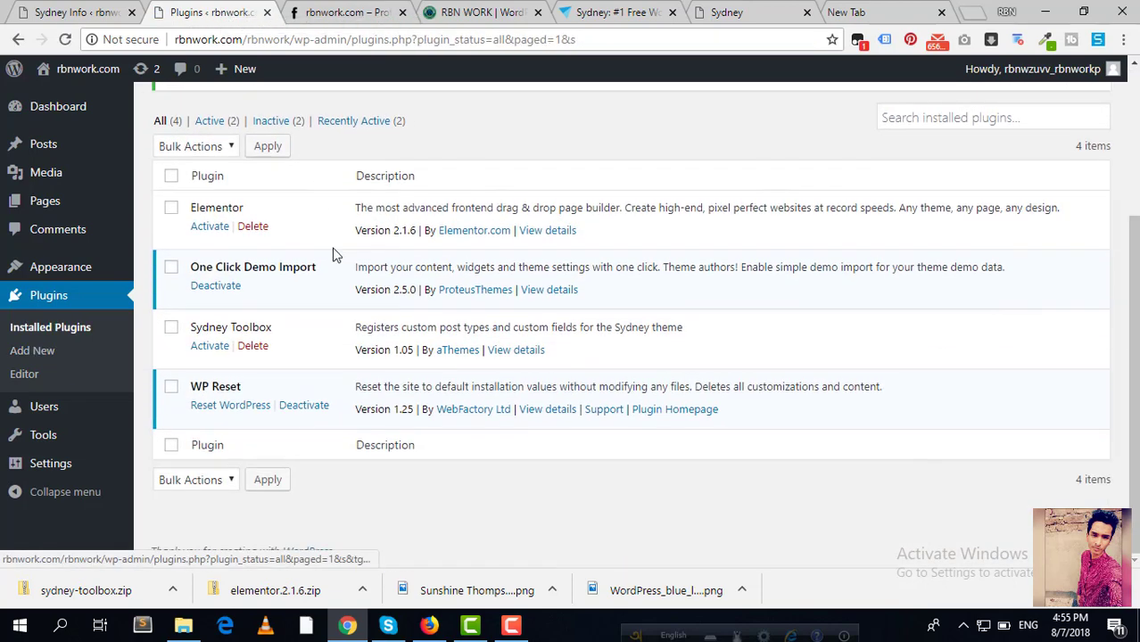
{"action": "scroll", "coordinate": [334, 255], "scroll_direction": "up", "scroll_amount": 1}
{"action": "scroll", "coordinate": [334, 255], "scroll_direction": "up", "scroll_amount": 2}
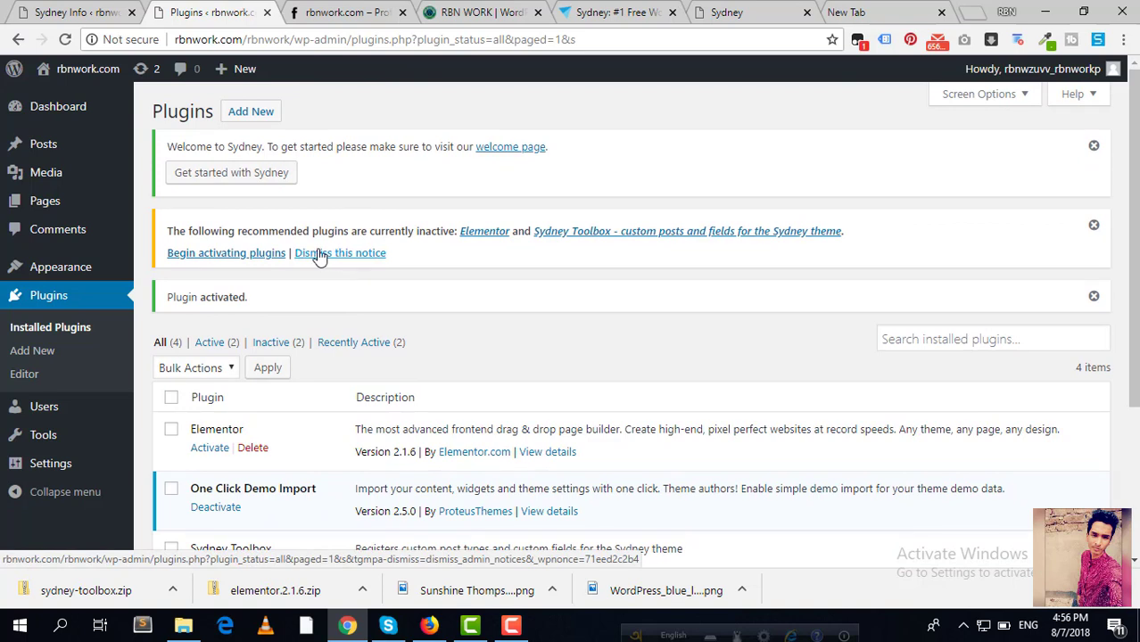
{"action": "mouse_move", "coordinate": [58, 280]}
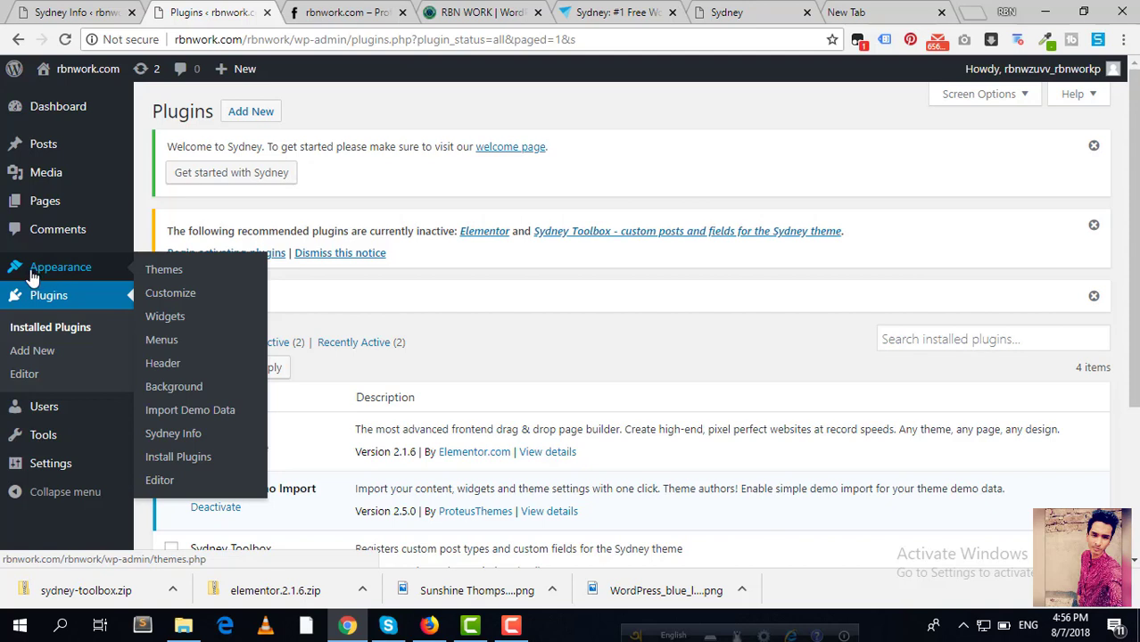
{"action": "left_click", "coordinate": [193, 423]}
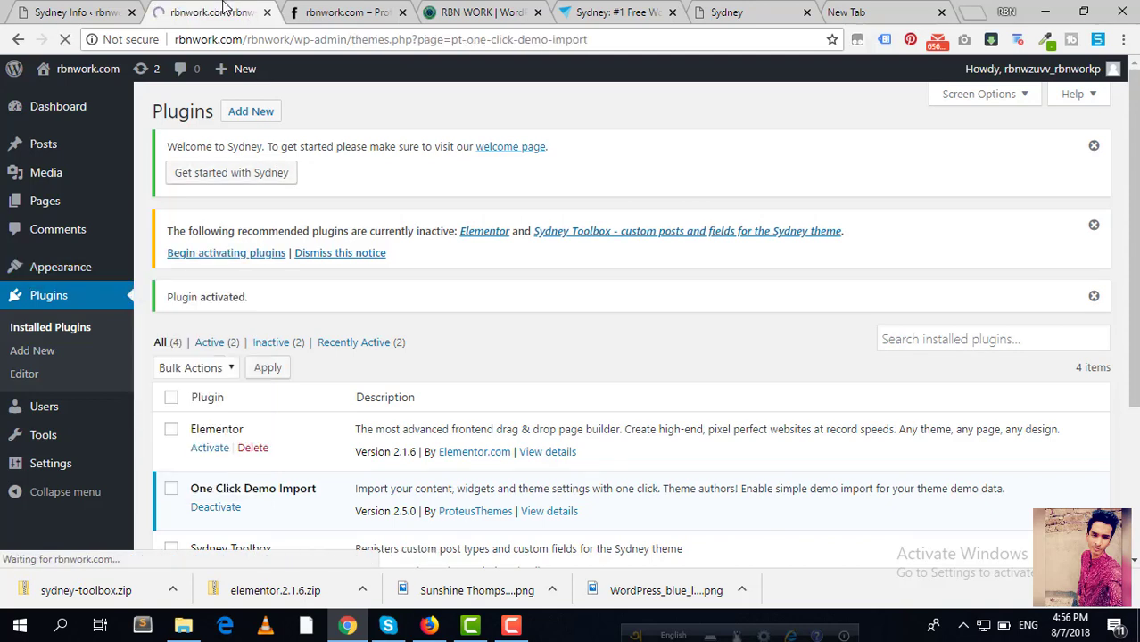
Step: Run the Sydney demo data import, checking the front page until it finishes with elementor_library warnings
{"action": "scroll", "coordinate": [356, 299], "scroll_direction": "down", "scroll_amount": 2}
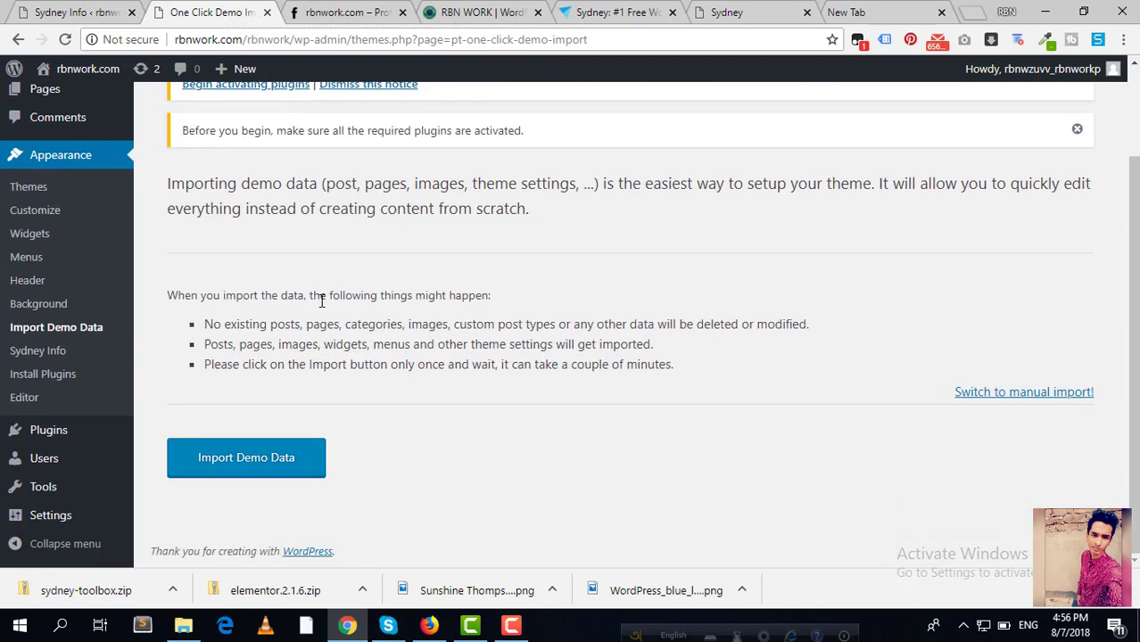
{"action": "left_click", "coordinate": [273, 473]}
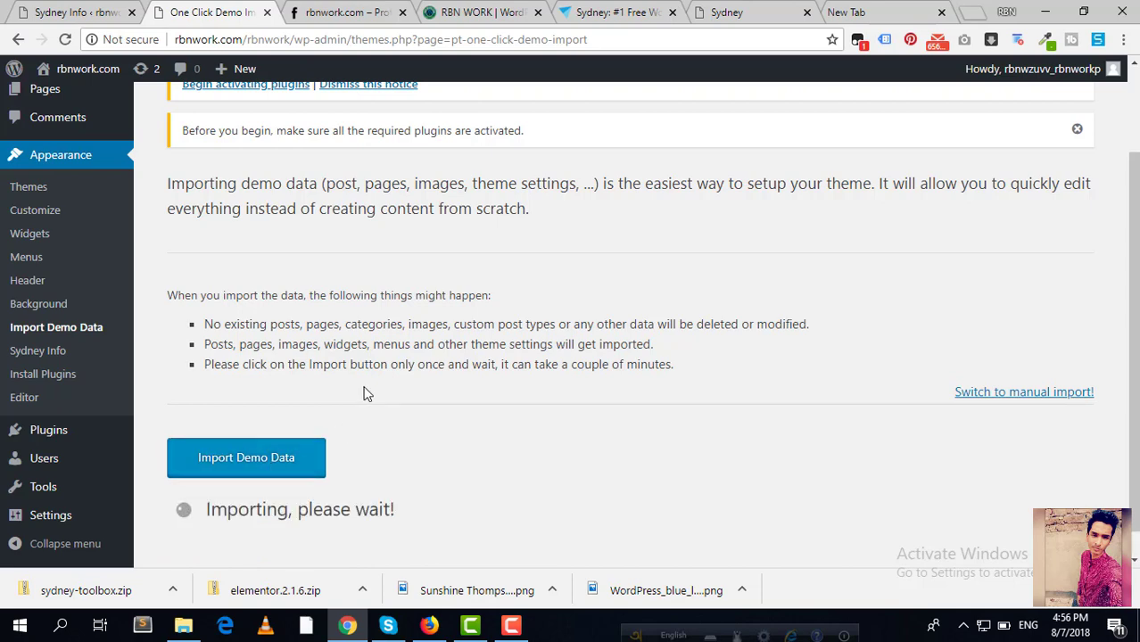
{"action": "scroll", "coordinate": [366, 395], "scroll_direction": "down", "scroll_amount": 1}
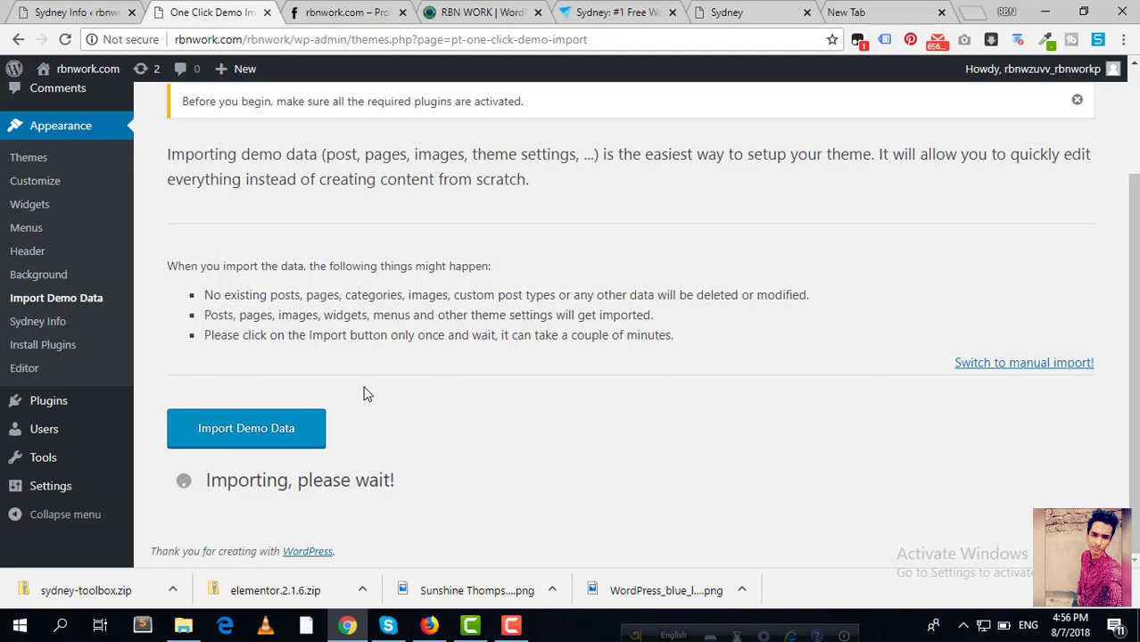
{"action": "left_click", "coordinate": [352, 11]}
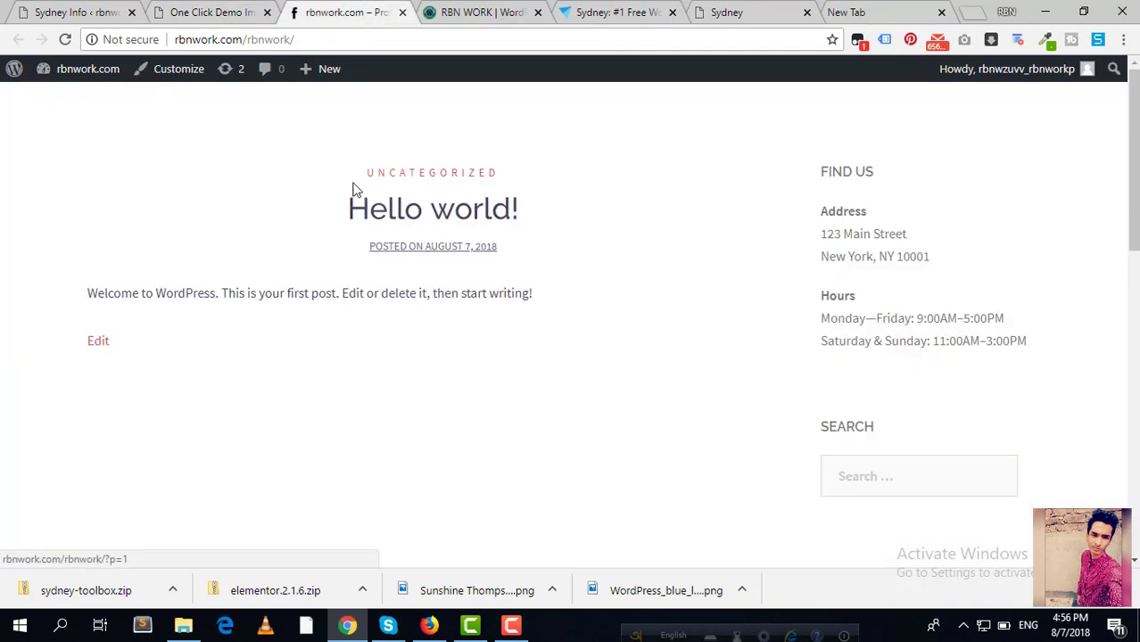
{"action": "scroll", "coordinate": [317, 198], "scroll_direction": "down", "scroll_amount": 3}
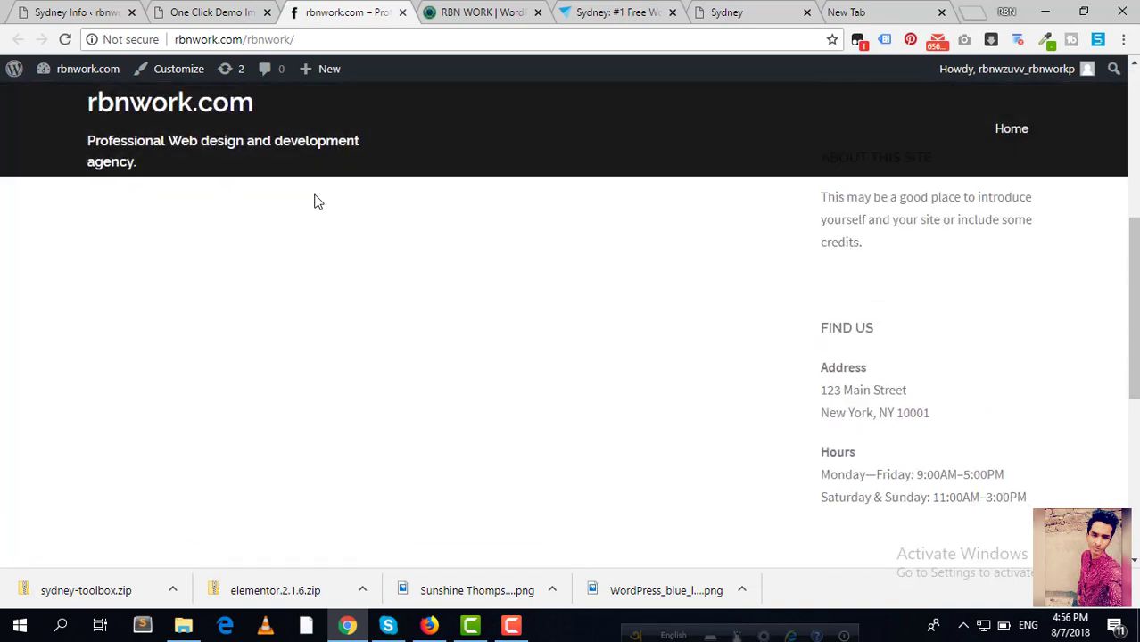
{"action": "scroll", "coordinate": [317, 203], "scroll_direction": "down", "scroll_amount": 7}
{"action": "scroll", "coordinate": [316, 206], "scroll_direction": "up", "scroll_amount": 8}
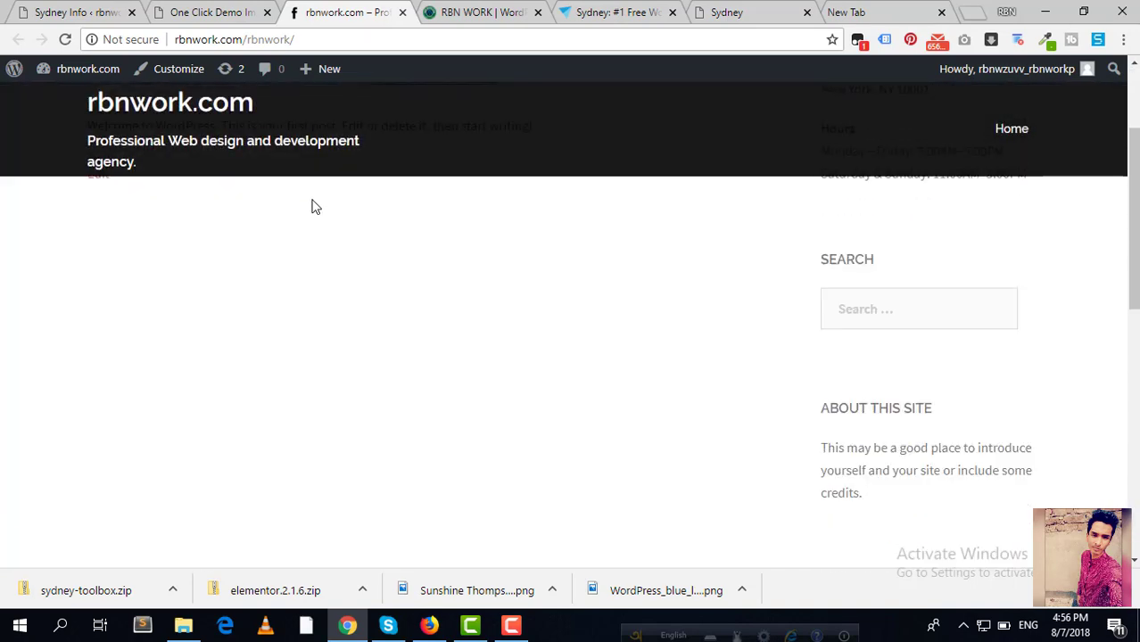
{"action": "scroll", "coordinate": [311, 206], "scroll_direction": "up", "scroll_amount": 3}
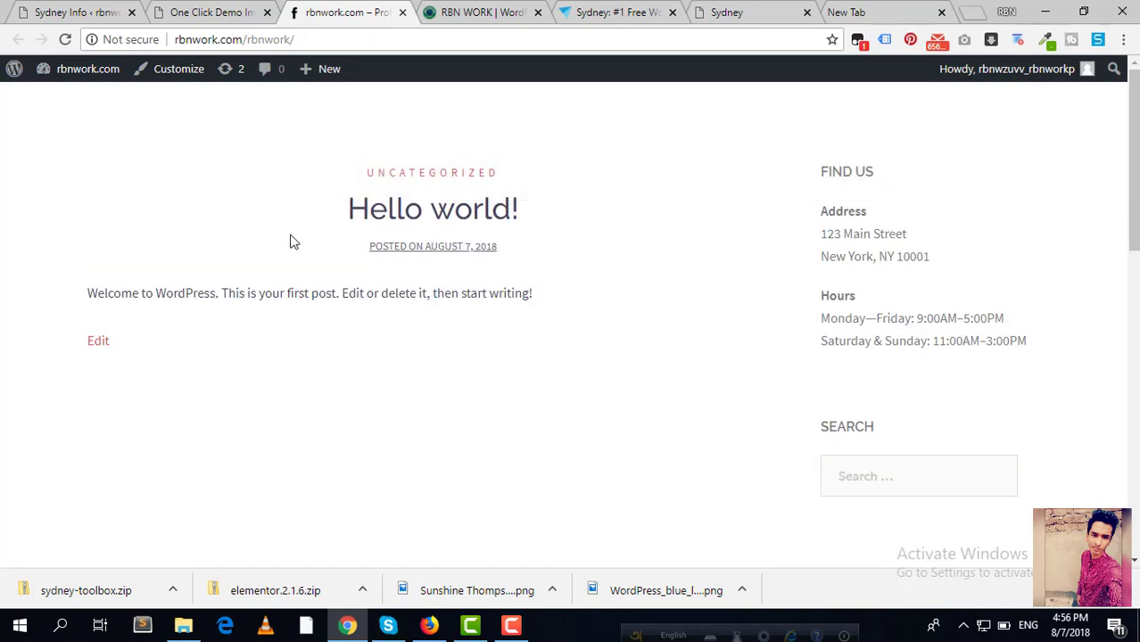
{"action": "left_click", "coordinate": [203, 12]}
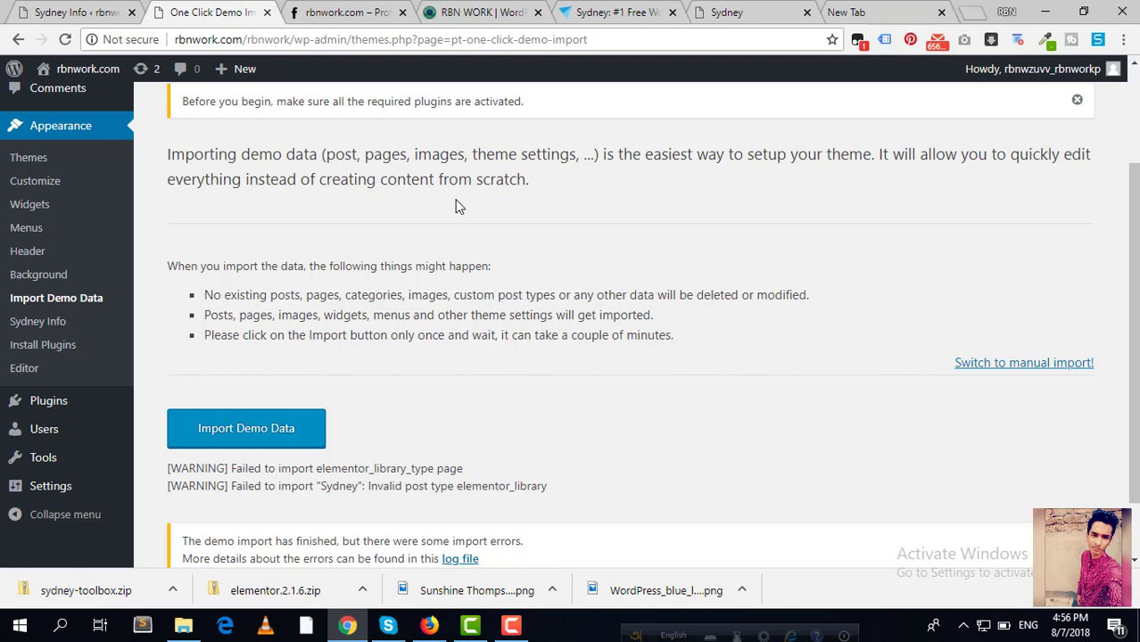
{"action": "scroll", "coordinate": [455, 207], "scroll_direction": "down", "scroll_amount": 1}
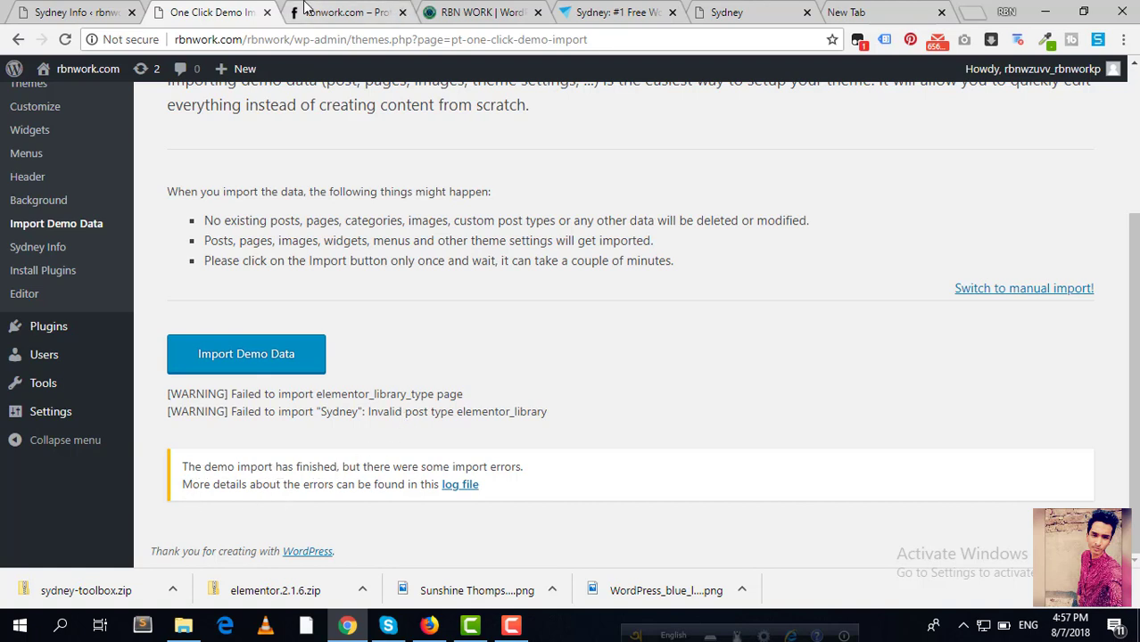
{"action": "left_click", "coordinate": [330, 13]}
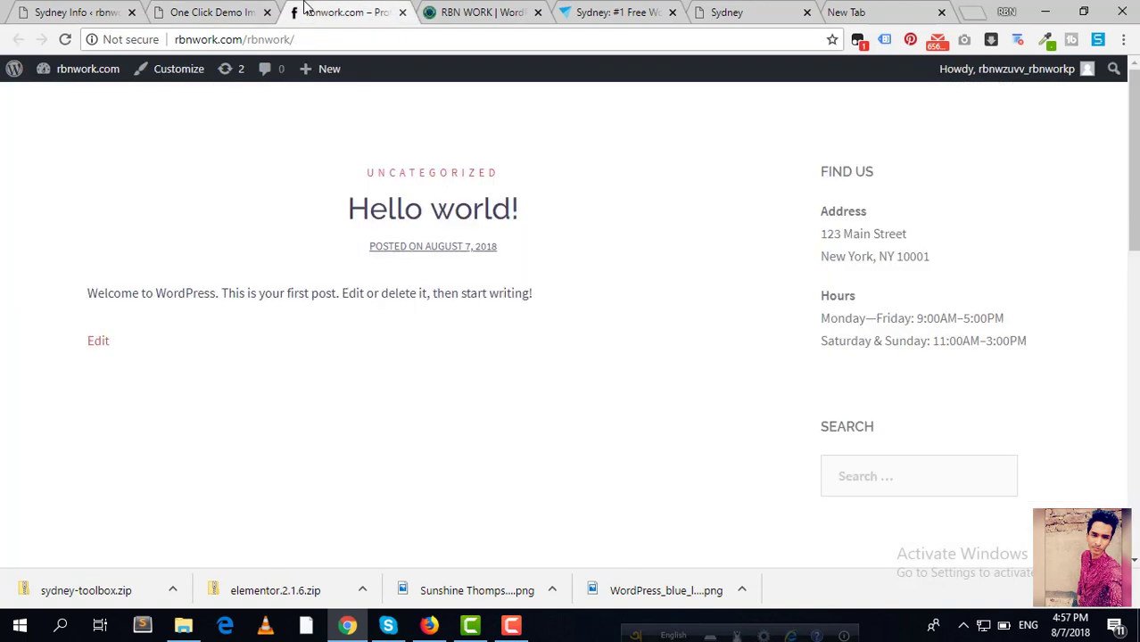
Step: Reload rbnwork.com and scroll through the imported demo homepage
{"action": "left_click", "coordinate": [66, 40]}
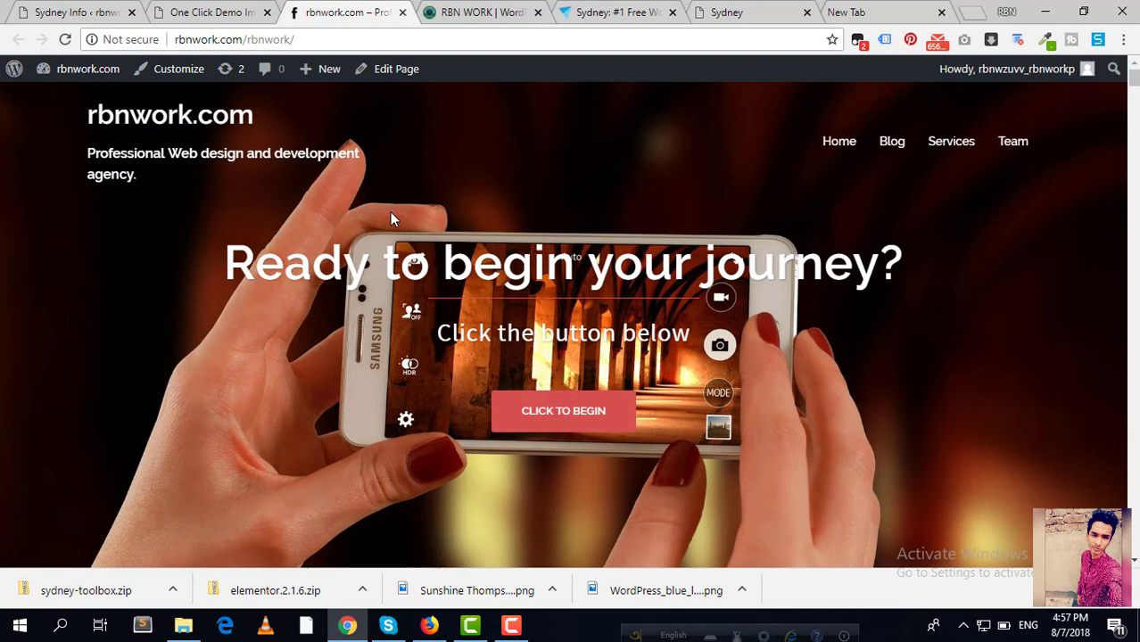
{"action": "scroll", "coordinate": [578, 270], "scroll_direction": "down", "scroll_amount": 2}
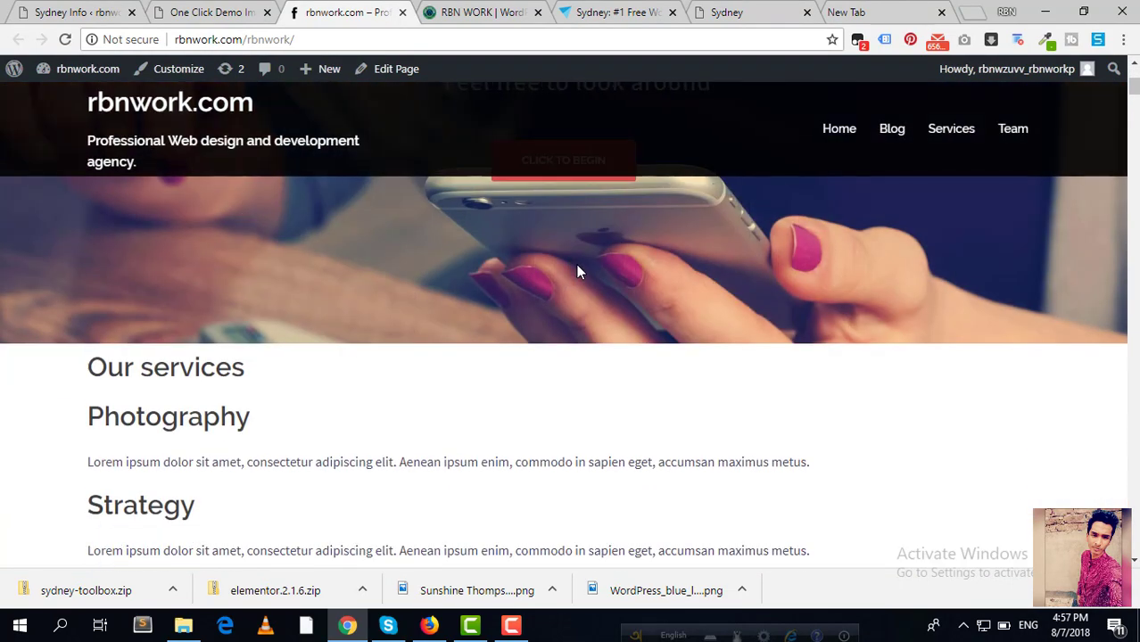
{"action": "scroll", "coordinate": [579, 272], "scroll_direction": "down", "scroll_amount": 4}
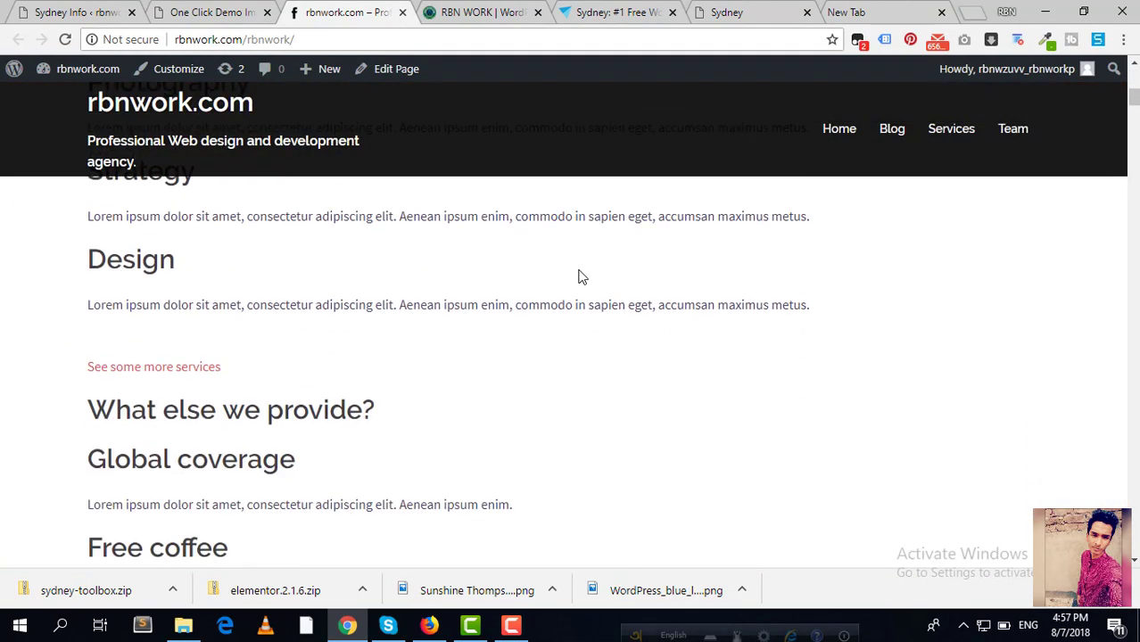
{"action": "scroll", "coordinate": [581, 275], "scroll_direction": "down", "scroll_amount": 1}
{"action": "scroll", "coordinate": [584, 278], "scroll_direction": "down", "scroll_amount": 4}
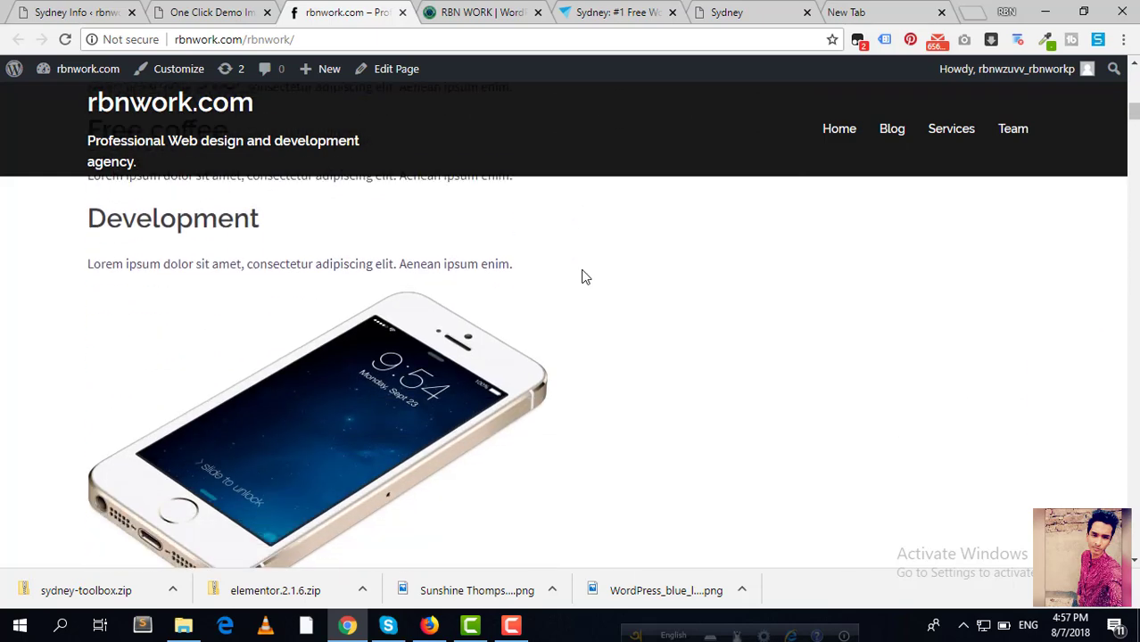
{"action": "scroll", "coordinate": [584, 276], "scroll_direction": "down", "scroll_amount": 7}
{"action": "scroll", "coordinate": [585, 275], "scroll_direction": "up", "scroll_amount": 7}
{"action": "scroll", "coordinate": [585, 271], "scroll_direction": "up", "scroll_amount": 6}
{"action": "scroll", "coordinate": [261, 291], "scroll_direction": "up", "scroll_amount": 3}
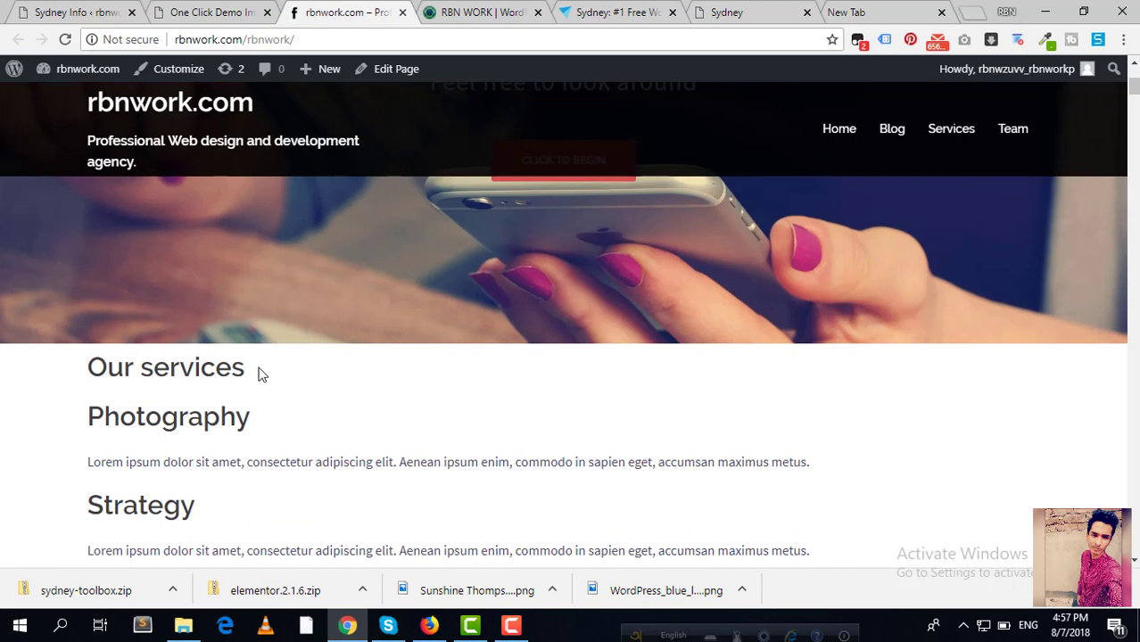
{"action": "scroll", "coordinate": [258, 374], "scroll_direction": "down", "scroll_amount": 8}
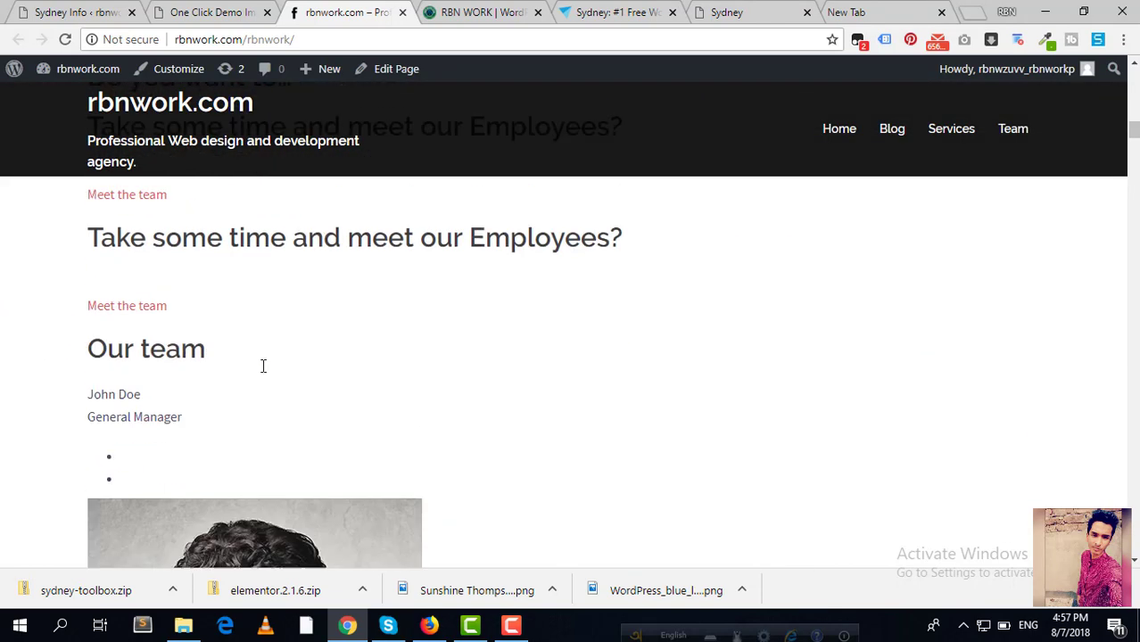
{"action": "scroll", "coordinate": [264, 369], "scroll_direction": "down", "scroll_amount": 6}
{"action": "scroll", "coordinate": [266, 366], "scroll_direction": "down", "scroll_amount": 10}
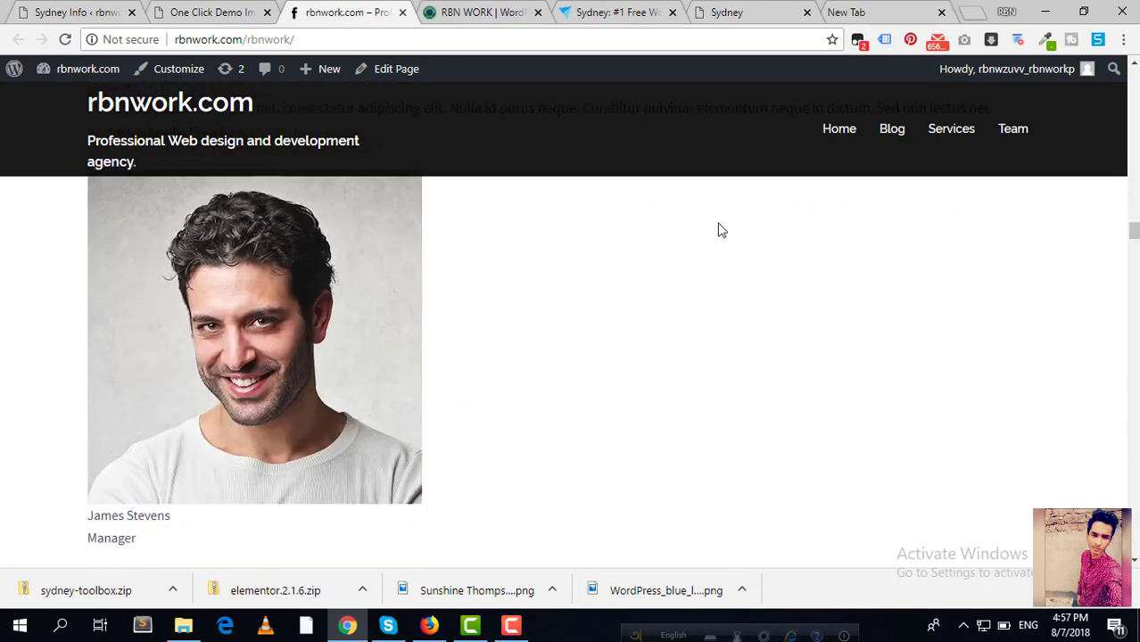
Step: Compare it with the original Sydney demo, then return to the Sydney Info admin page
{"action": "left_click", "coordinate": [725, 12]}
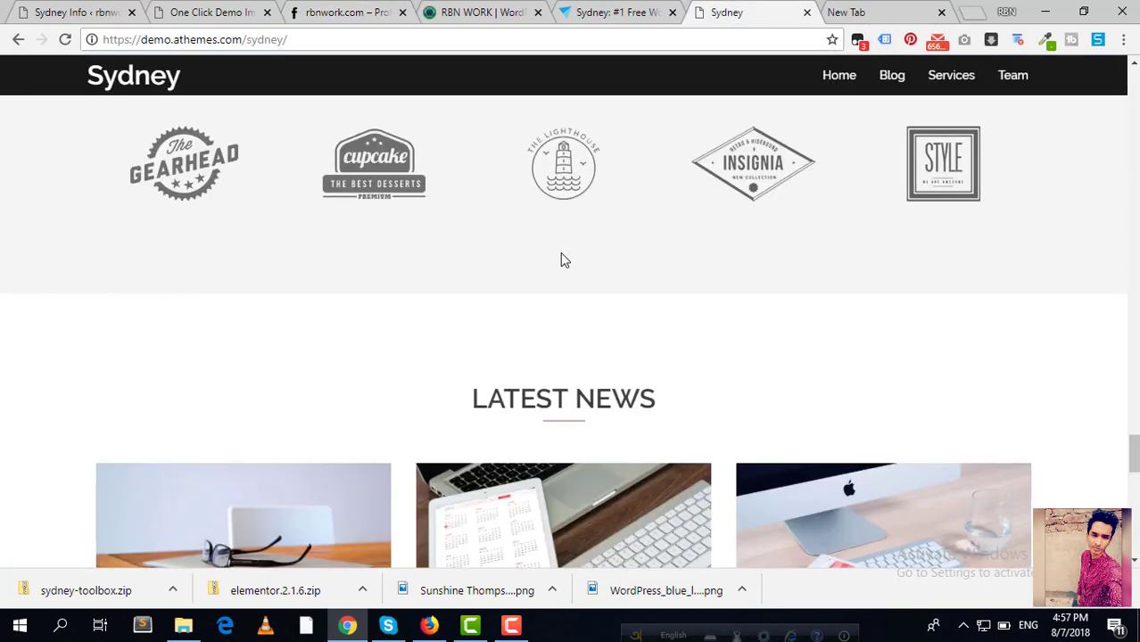
{"action": "scroll", "coordinate": [560, 253], "scroll_direction": "up", "scroll_amount": 5}
{"action": "scroll", "coordinate": [546, 270], "scroll_direction": "up", "scroll_amount": 15}
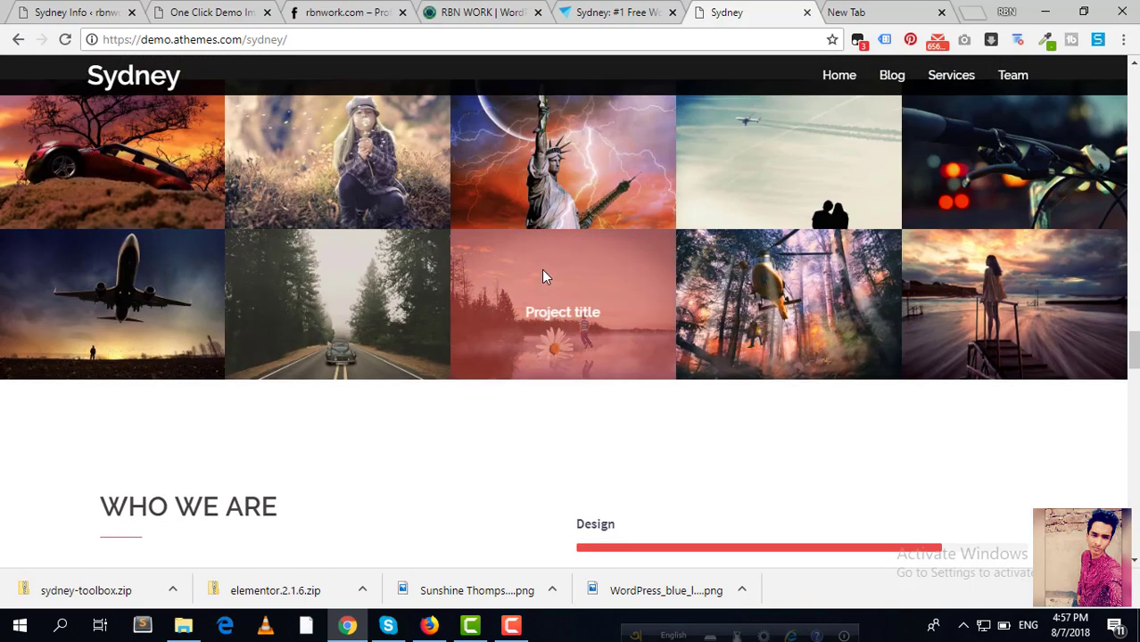
{"action": "scroll", "coordinate": [542, 279], "scroll_direction": "up", "scroll_amount": 10}
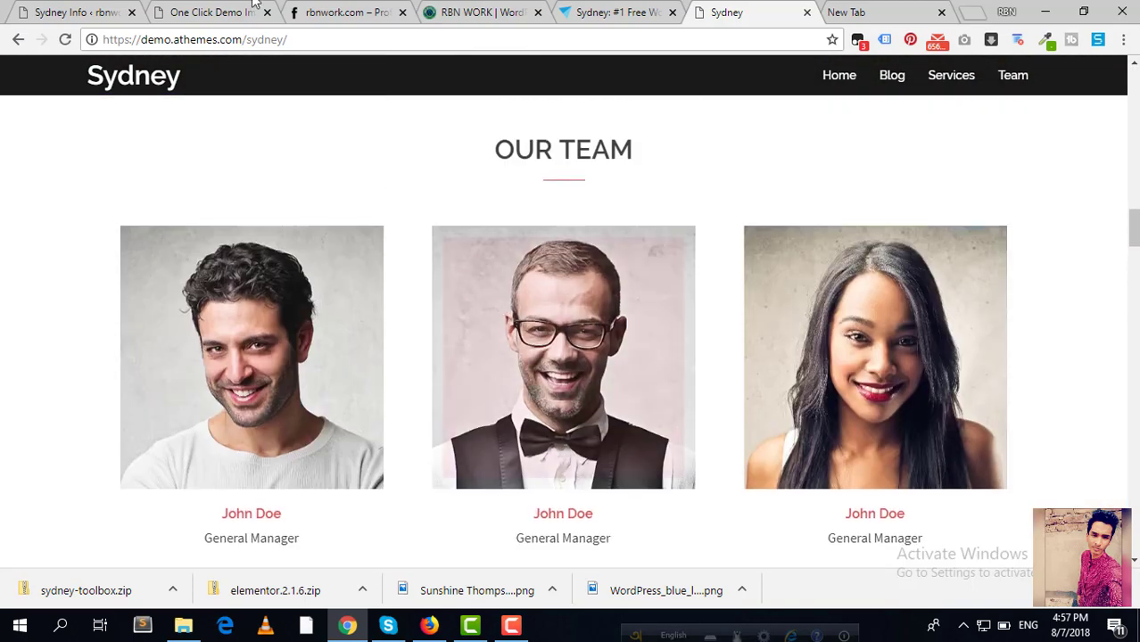
{"action": "left_click", "coordinate": [85, 11]}
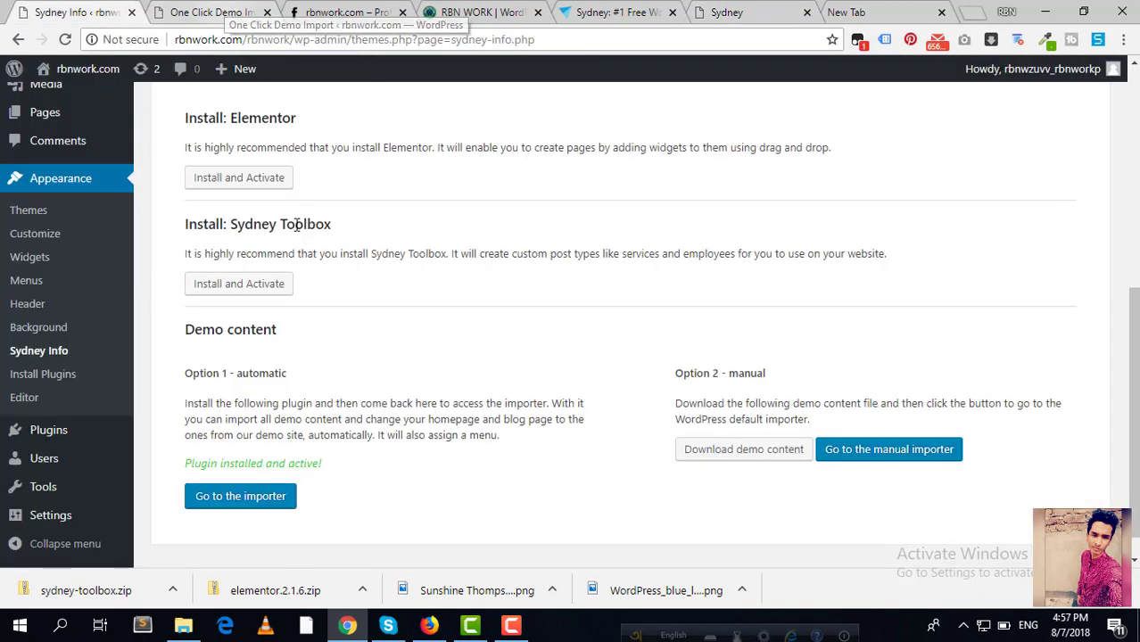
Step: From the Sydney Info Recommended Actions, open the Plugins page in a new tab
{"action": "left_click", "coordinate": [40, 351]}
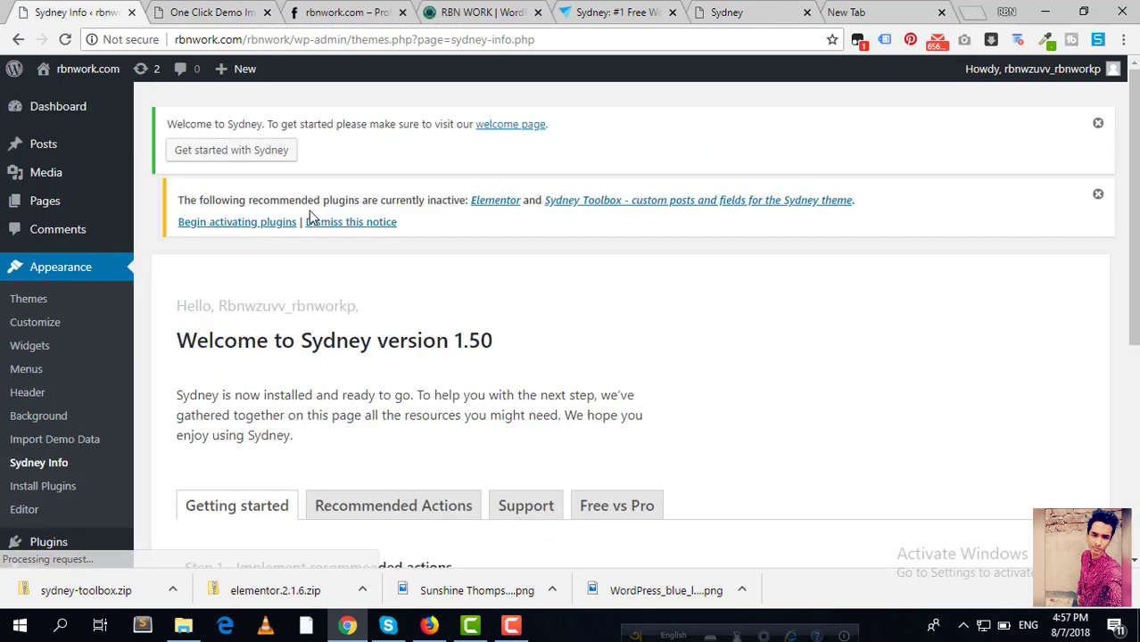
{"action": "scroll", "coordinate": [409, 313], "scroll_direction": "down", "scroll_amount": 4}
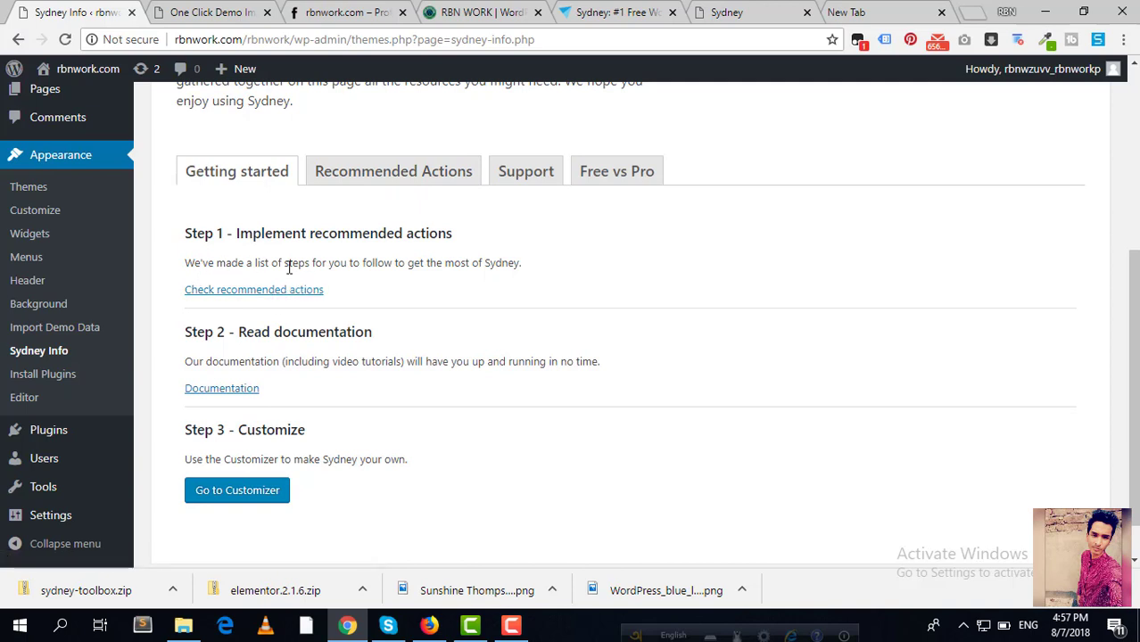
{"action": "left_click", "coordinate": [378, 174]}
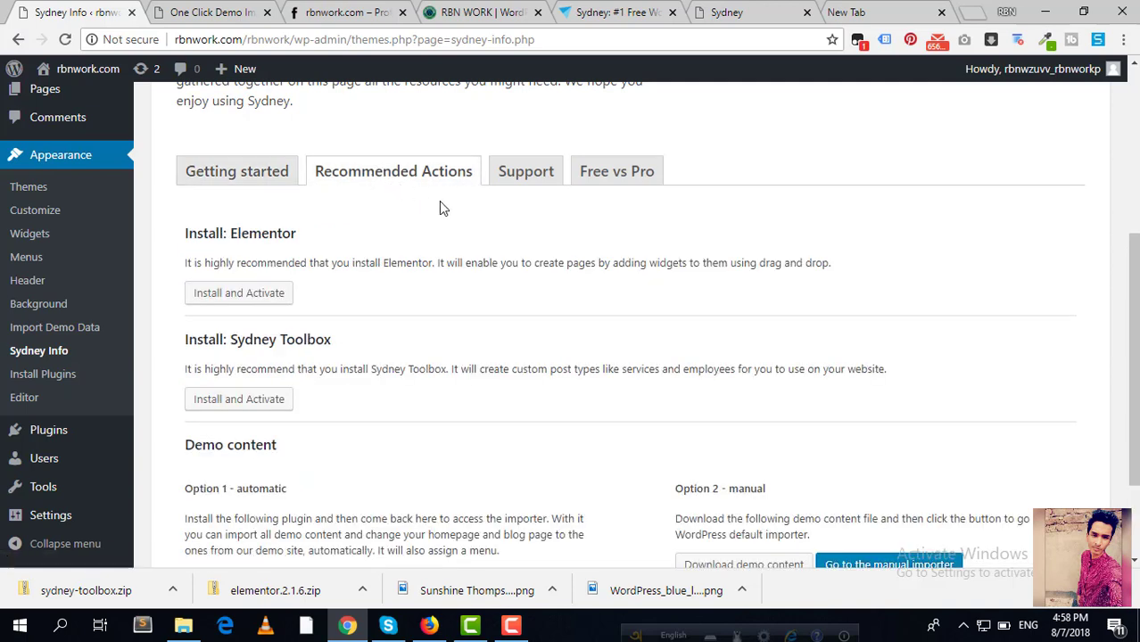
{"action": "scroll", "coordinate": [439, 203], "scroll_direction": "down", "scroll_amount": 2}
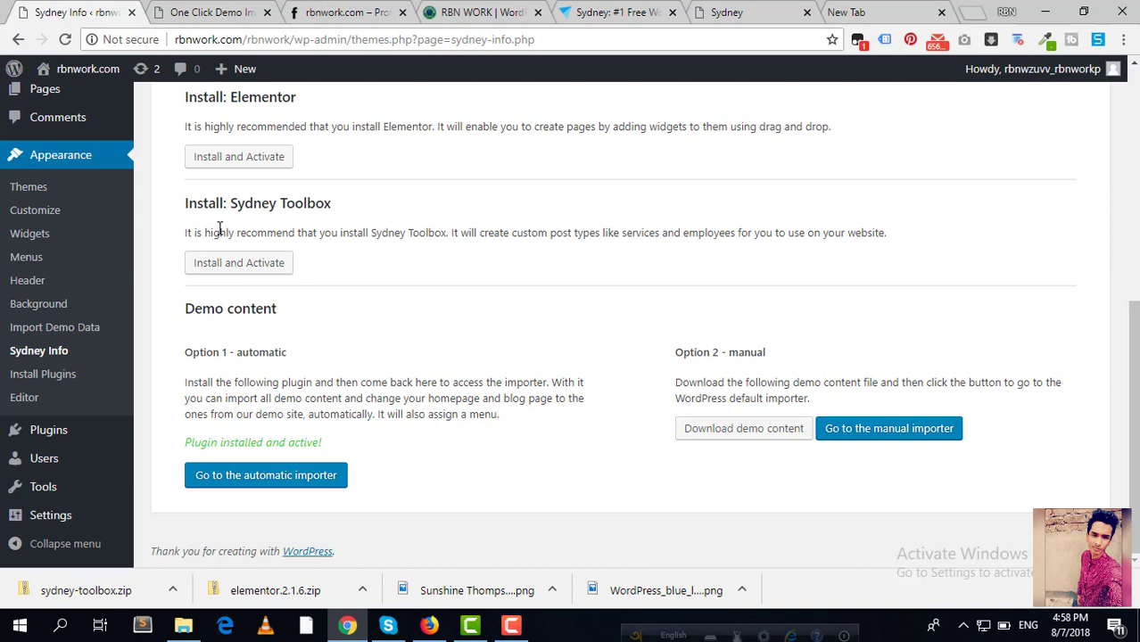
{"action": "scroll", "coordinate": [54, 500], "scroll_direction": "up", "scroll_amount": 1}
{"action": "scroll", "coordinate": [49, 438], "scroll_direction": "down", "scroll_amount": 1}
{"action": "right_click", "coordinate": [52, 430]}
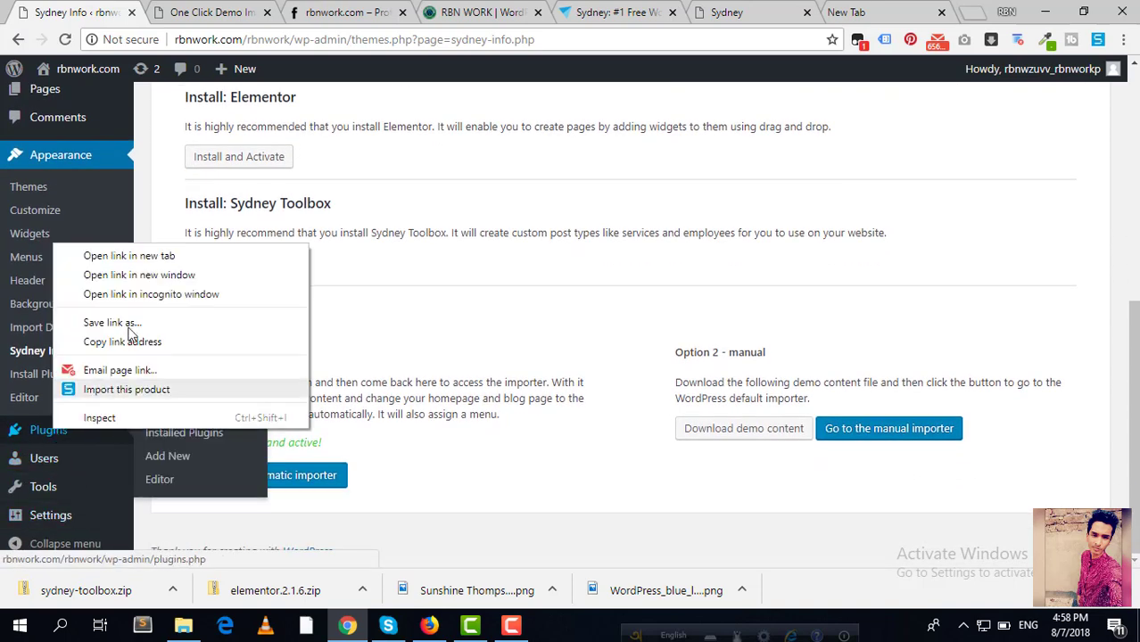
{"action": "left_click", "coordinate": [134, 259]}
{"action": "left_click", "coordinate": [198, 9]}
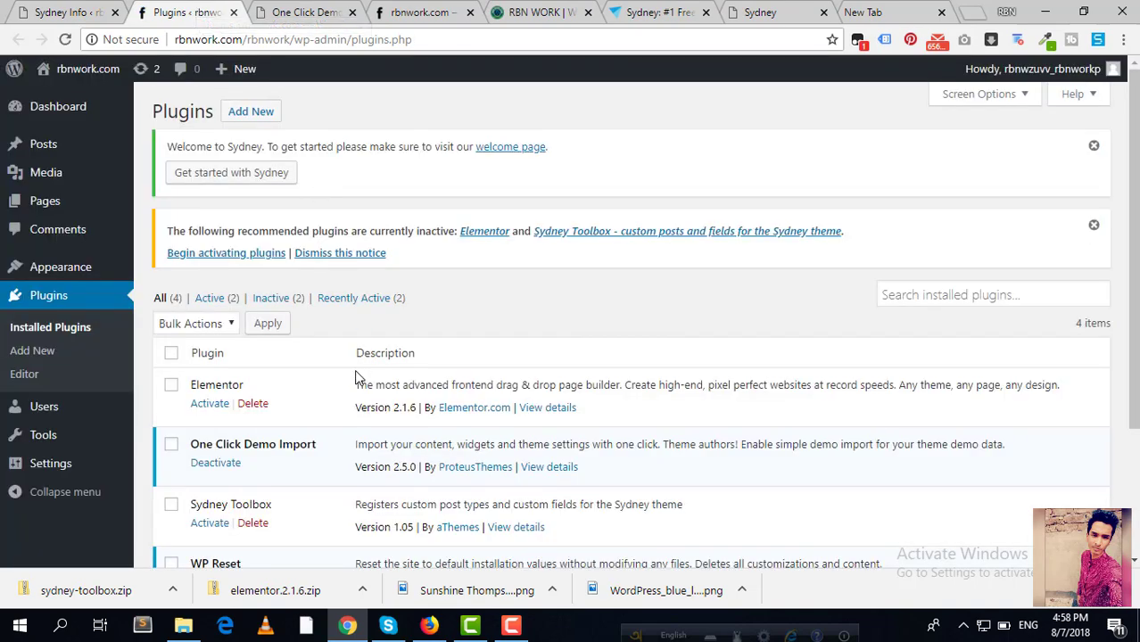
Step: Activate the Elementor and Sydney Toolbox plugins, then bring up the rbnwork.com site
{"action": "scroll", "coordinate": [356, 378], "scroll_direction": "down", "scroll_amount": 2}
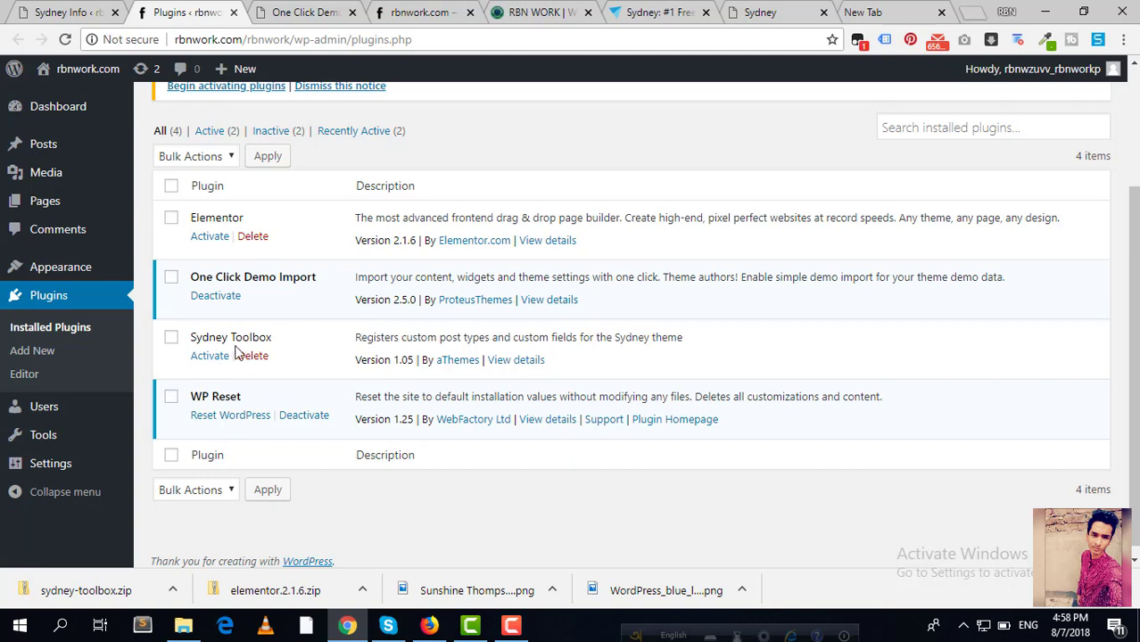
{"action": "left_click", "coordinate": [212, 239]}
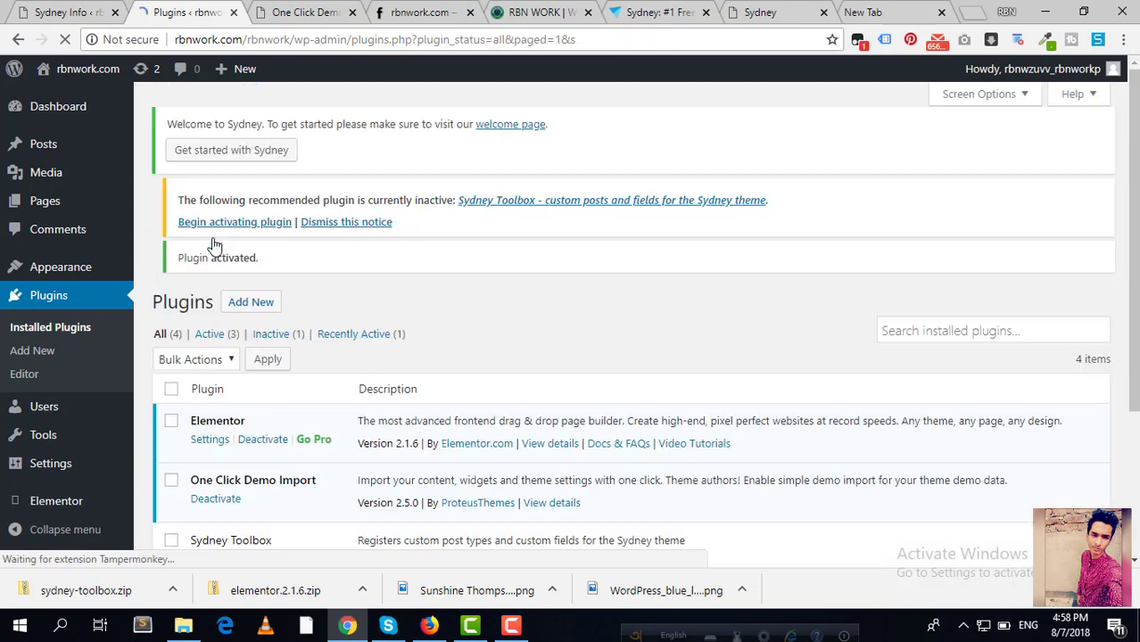
{"action": "scroll", "coordinate": [325, 447], "scroll_direction": "down", "scroll_amount": 3}
{"action": "left_click", "coordinate": [211, 346]}
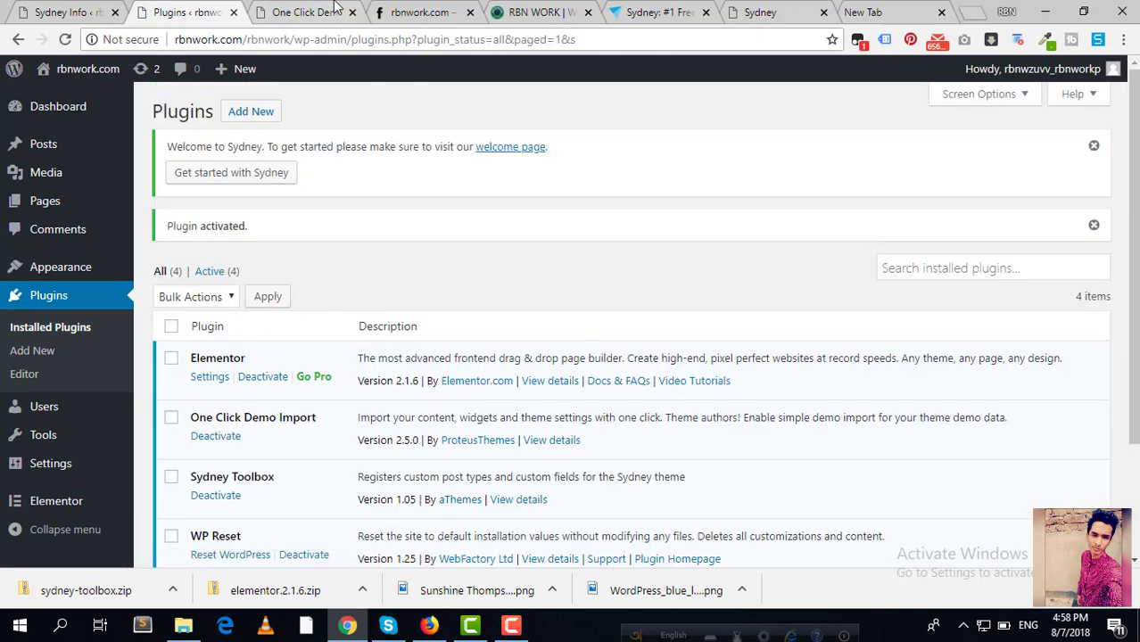
{"action": "left_click", "coordinate": [335, 7]}
{"action": "left_click", "coordinate": [411, 11]}
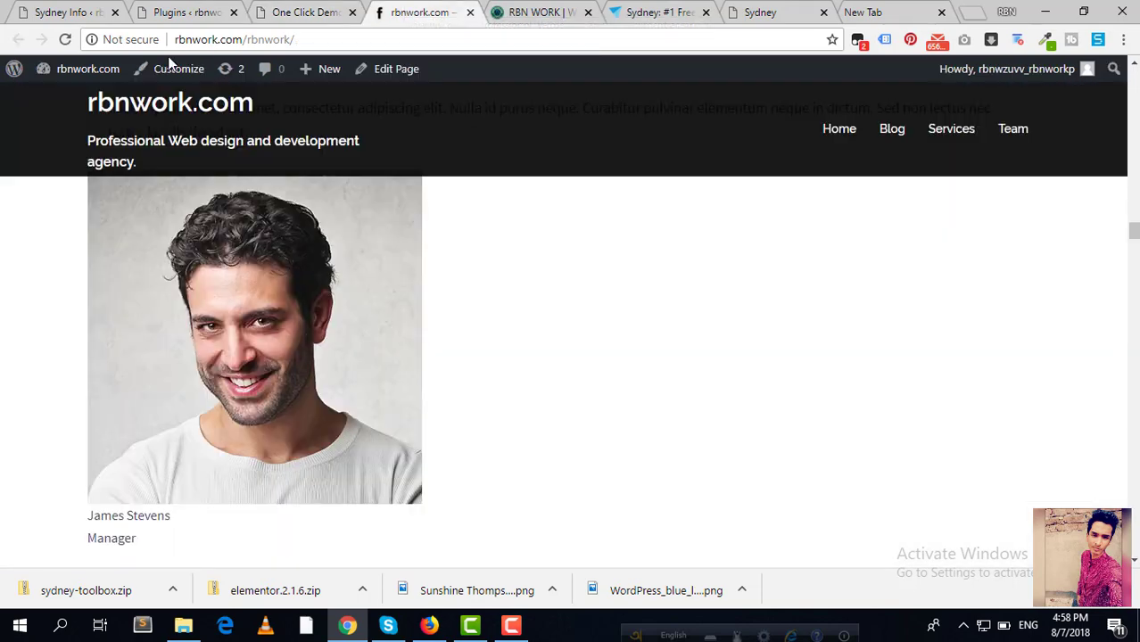
{"action": "left_click", "coordinate": [66, 40]}
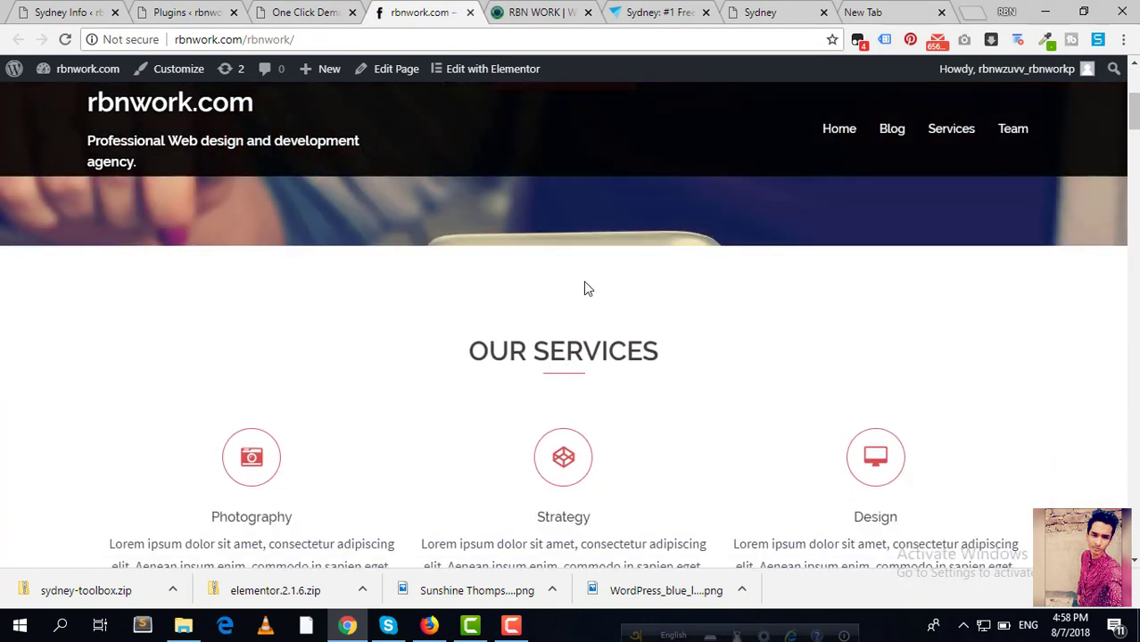
{"action": "scroll", "coordinate": [545, 298], "scroll_direction": "down", "scroll_amount": 5}
{"action": "scroll", "coordinate": [535, 308], "scroll_direction": "down", "scroll_amount": 5}
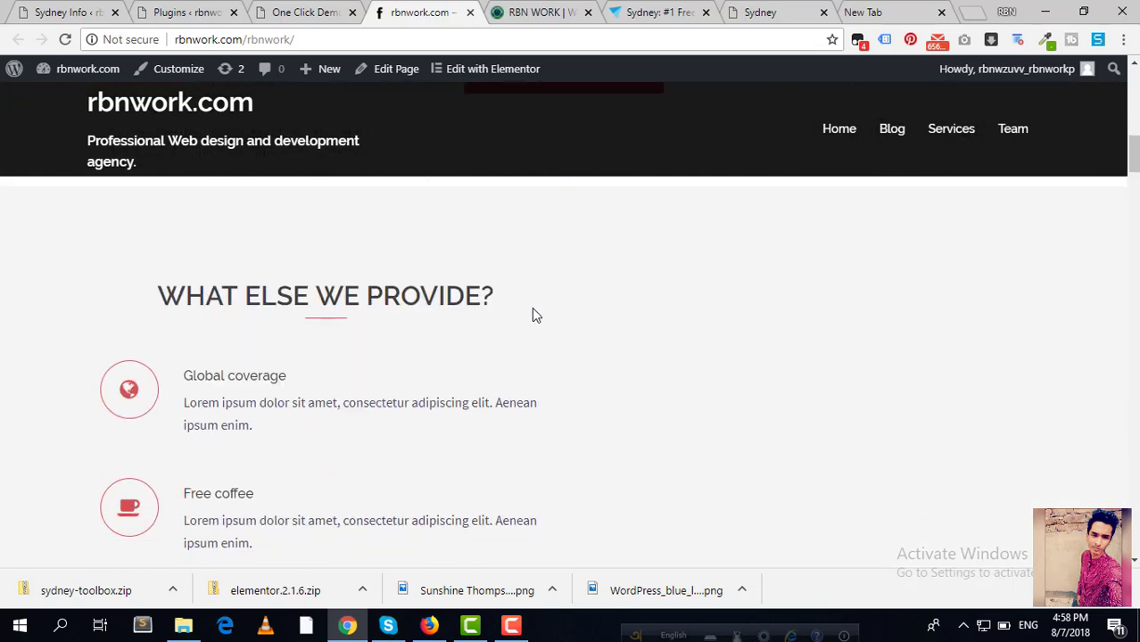
{"action": "scroll", "coordinate": [517, 322], "scroll_direction": "up", "scroll_amount": 4}
{"action": "scroll", "coordinate": [516, 323], "scroll_direction": "down", "scroll_amount": 12}
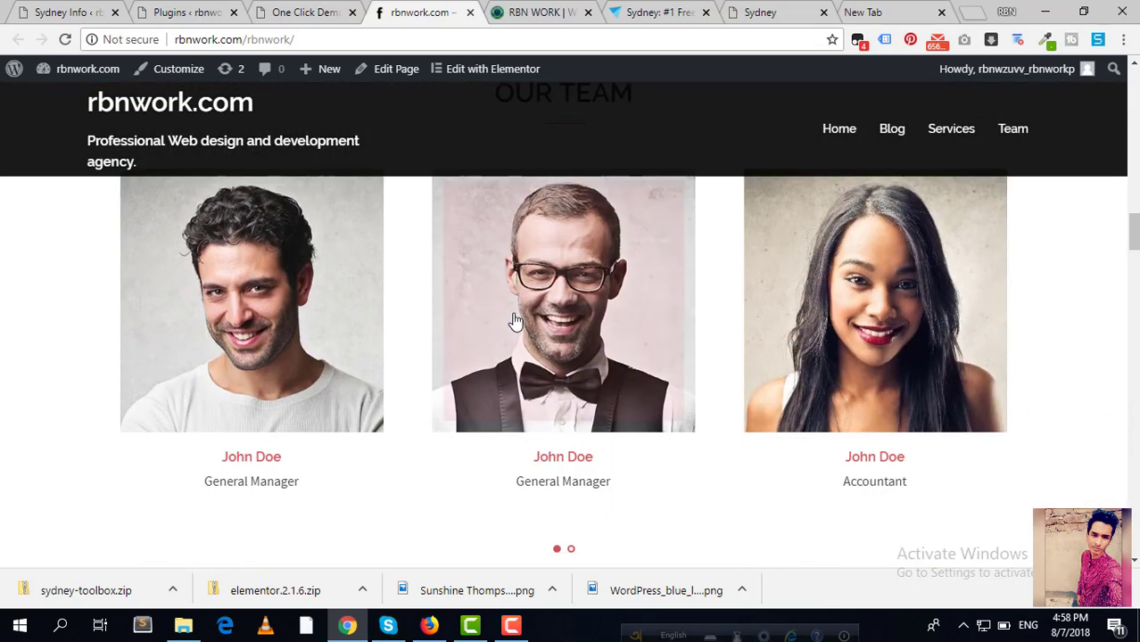
{"action": "scroll", "coordinate": [515, 321], "scroll_direction": "down", "scroll_amount": 4}
{"action": "scroll", "coordinate": [515, 322], "scroll_direction": "down", "scroll_amount": 5}
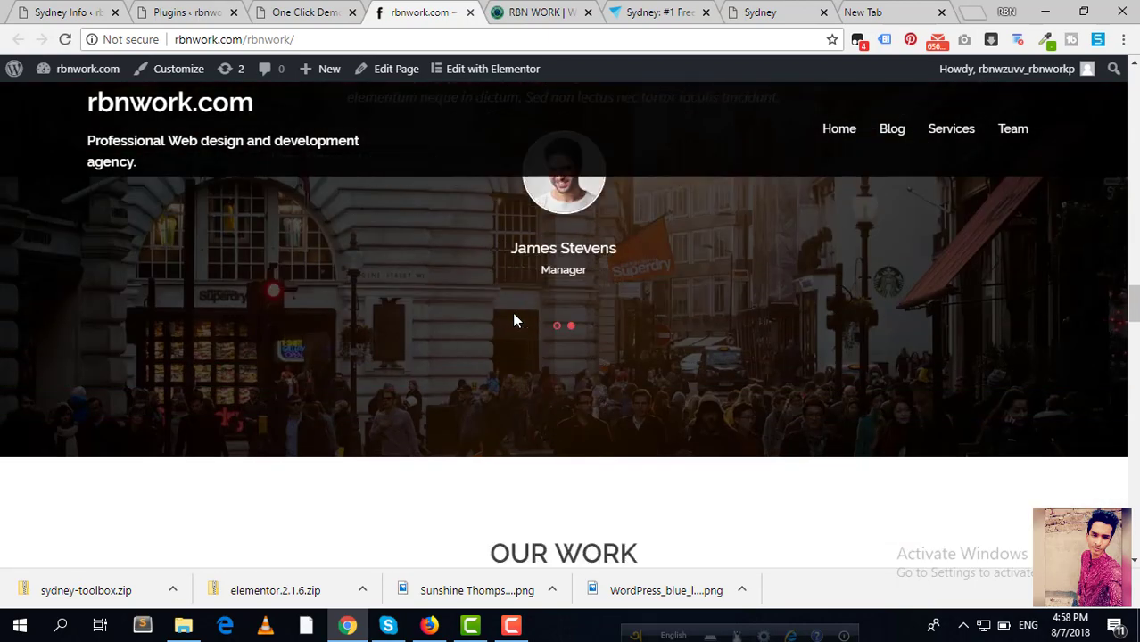
{"action": "scroll", "coordinate": [514, 319], "scroll_direction": "down", "scroll_amount": 15}
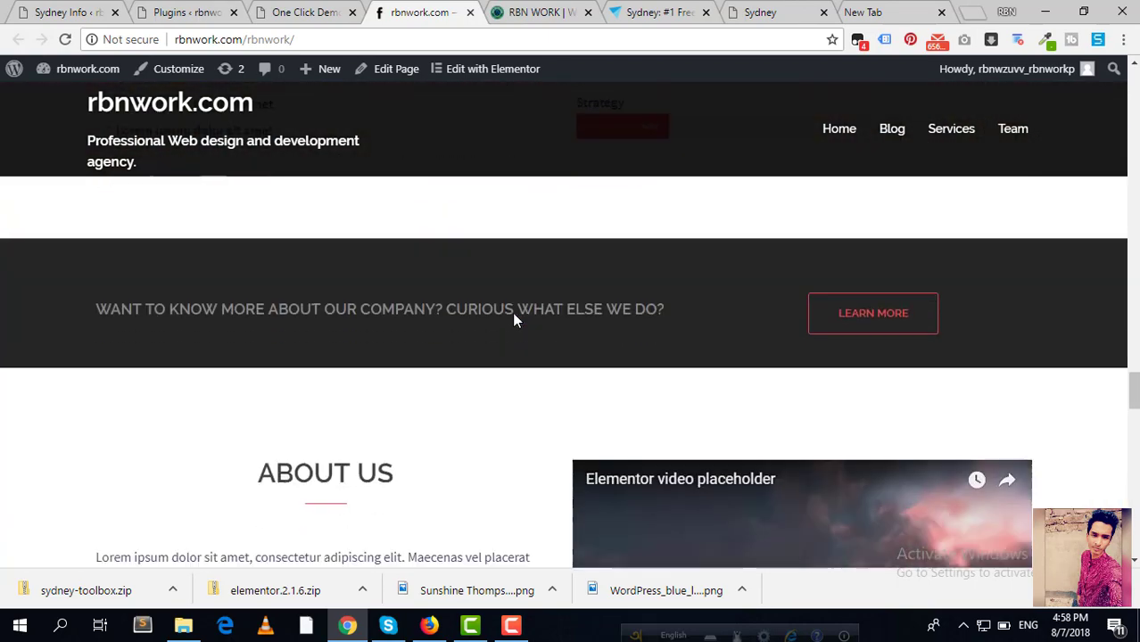
{"action": "scroll", "coordinate": [514, 320], "scroll_direction": "down", "scroll_amount": 5}
{"action": "left_click", "coordinate": [656, 12]}
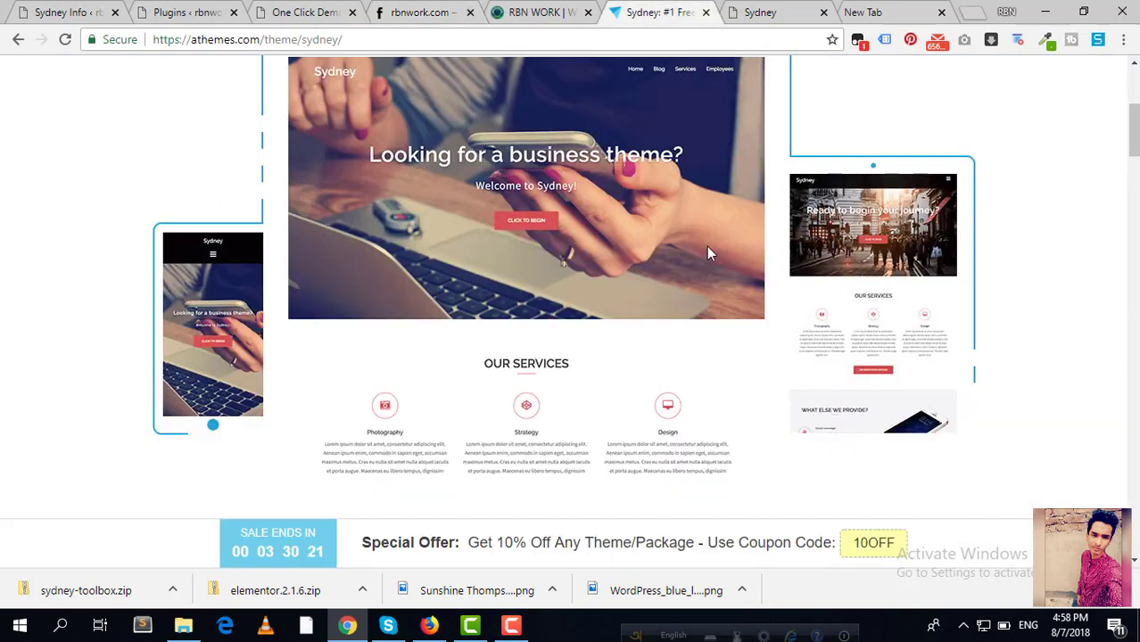
{"action": "scroll", "coordinate": [706, 246], "scroll_direction": "up", "scroll_amount": 4}
{"action": "left_click", "coordinate": [807, 11]}
{"action": "scroll", "coordinate": [801, 236], "scroll_direction": "up", "scroll_amount": 5}
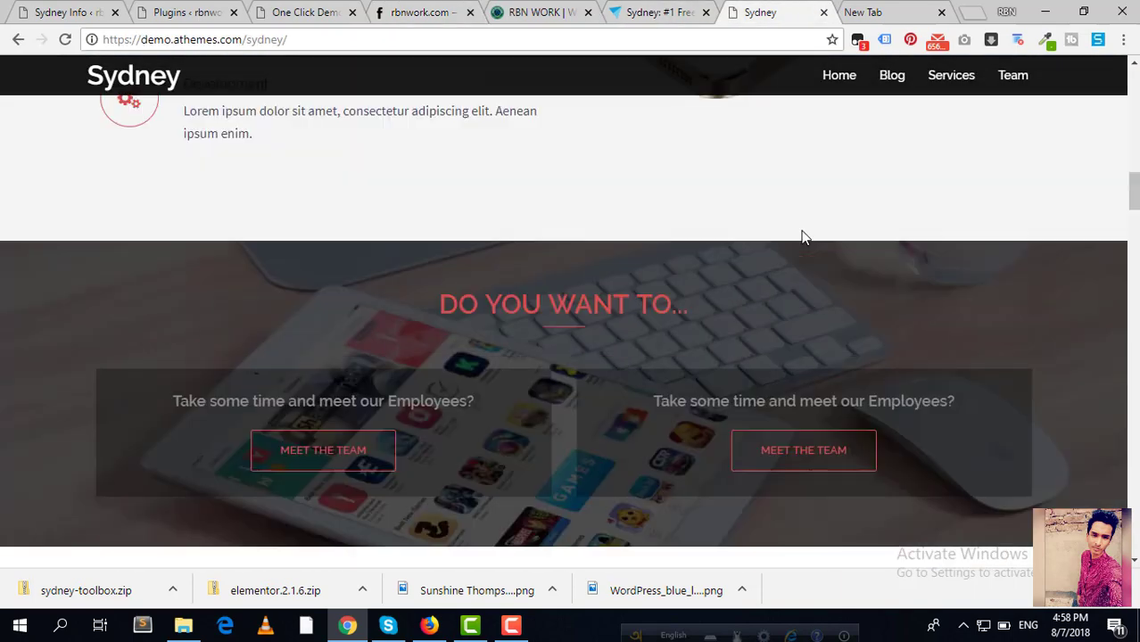
{"action": "scroll", "coordinate": [799, 232], "scroll_direction": "up", "scroll_amount": 8}
{"action": "scroll", "coordinate": [691, 290], "scroll_direction": "down", "scroll_amount": 3}
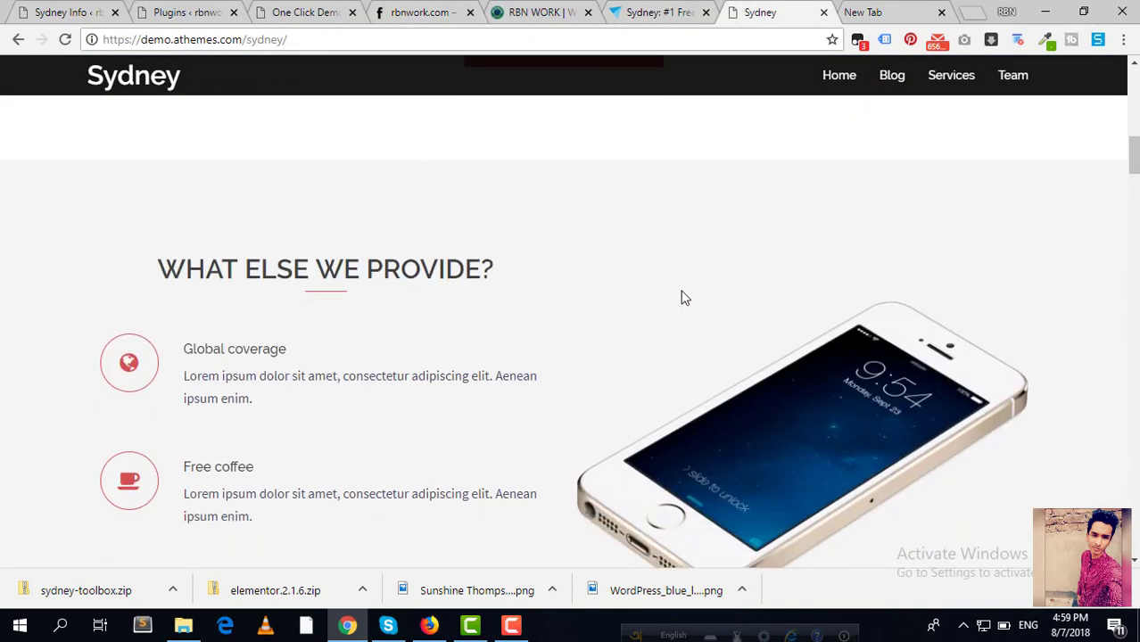
{"action": "scroll", "coordinate": [414, 242], "scroll_direction": "up", "scroll_amount": 10}
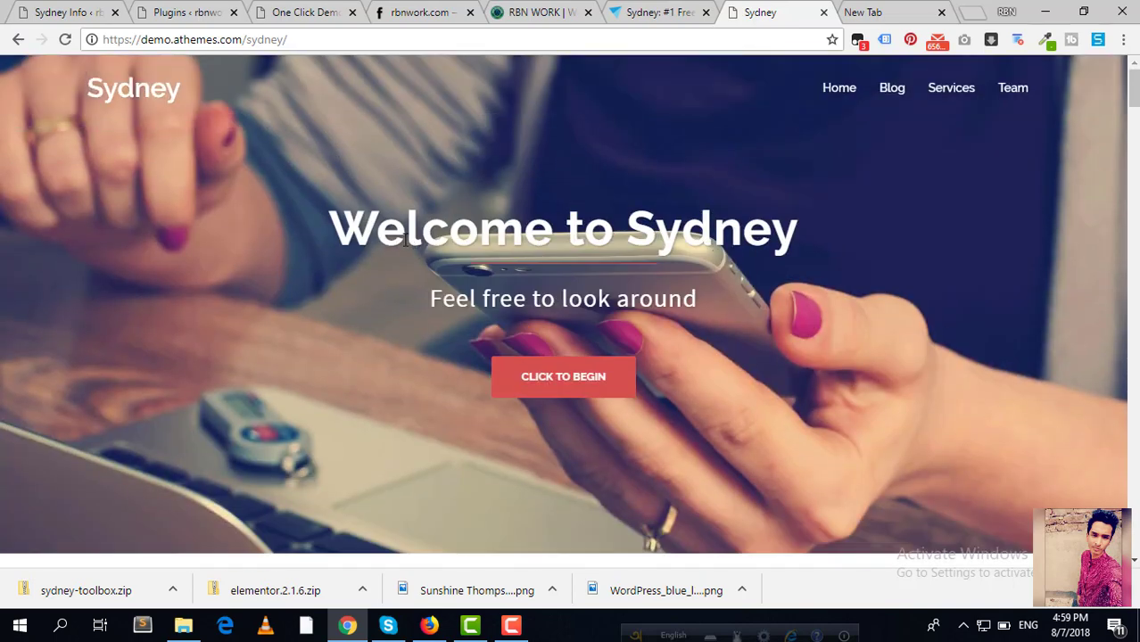
{"action": "scroll", "coordinate": [387, 228], "scroll_direction": "down", "scroll_amount": 5}
{"action": "scroll", "coordinate": [387, 229], "scroll_direction": "down", "scroll_amount": 2}
{"action": "left_click", "coordinate": [419, 12]}
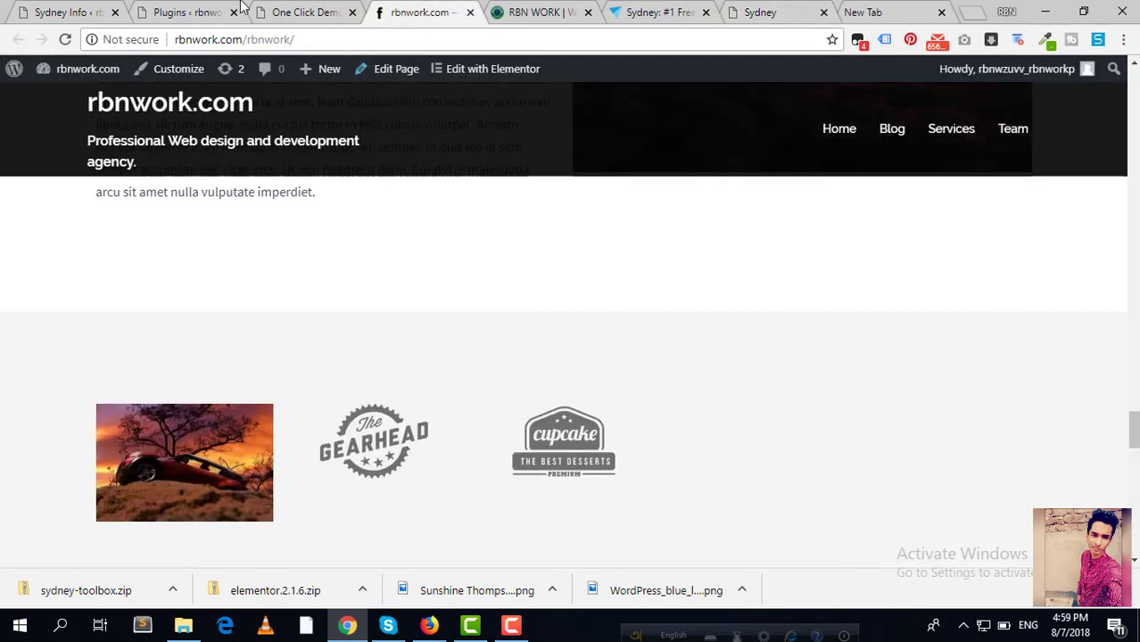
{"action": "left_click", "coordinate": [308, 9]}
{"action": "scroll", "coordinate": [288, 186], "scroll_direction": "up", "scroll_amount": 5}
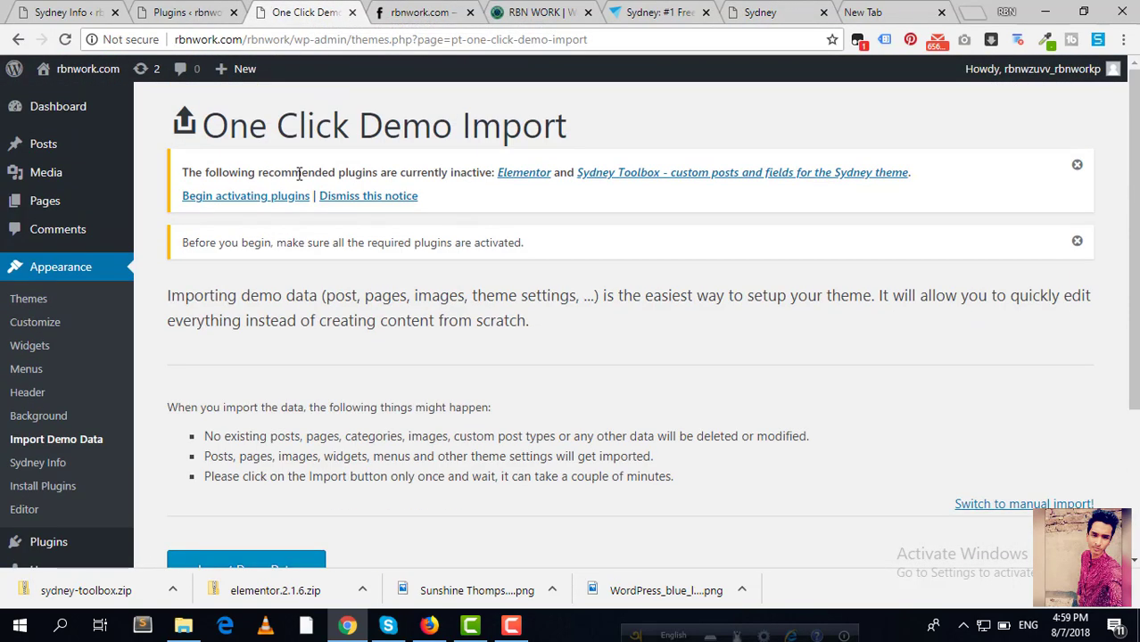
{"action": "left_click", "coordinate": [428, 12]}
{"action": "scroll", "coordinate": [357, 272], "scroll_direction": "up", "scroll_amount": 15}
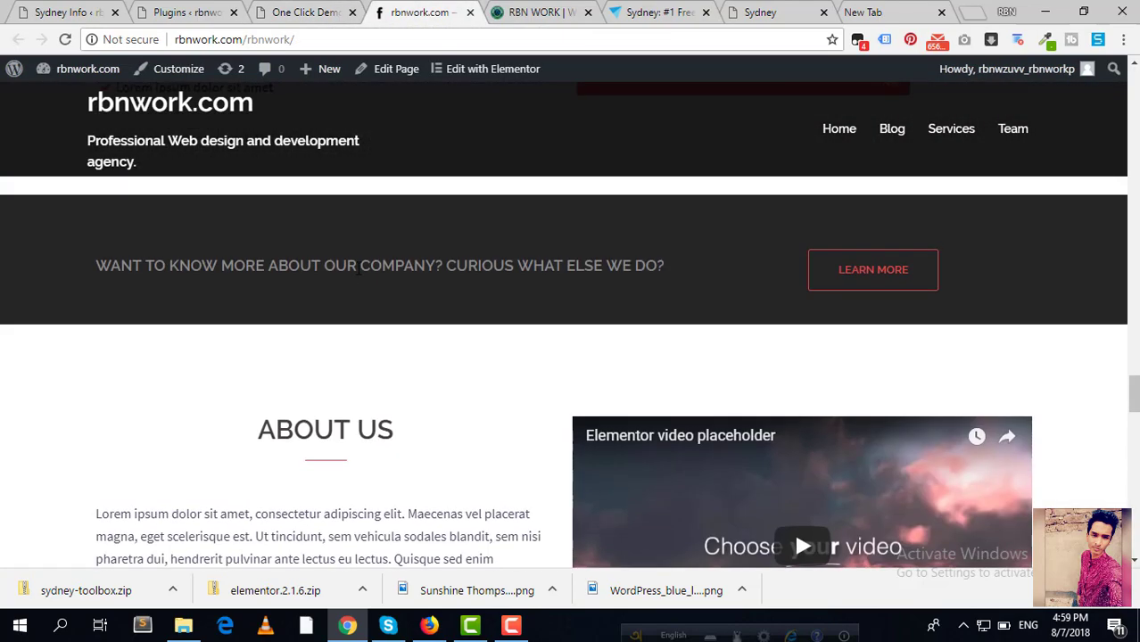
{"action": "scroll", "coordinate": [349, 262], "scroll_direction": "up", "scroll_amount": 15}
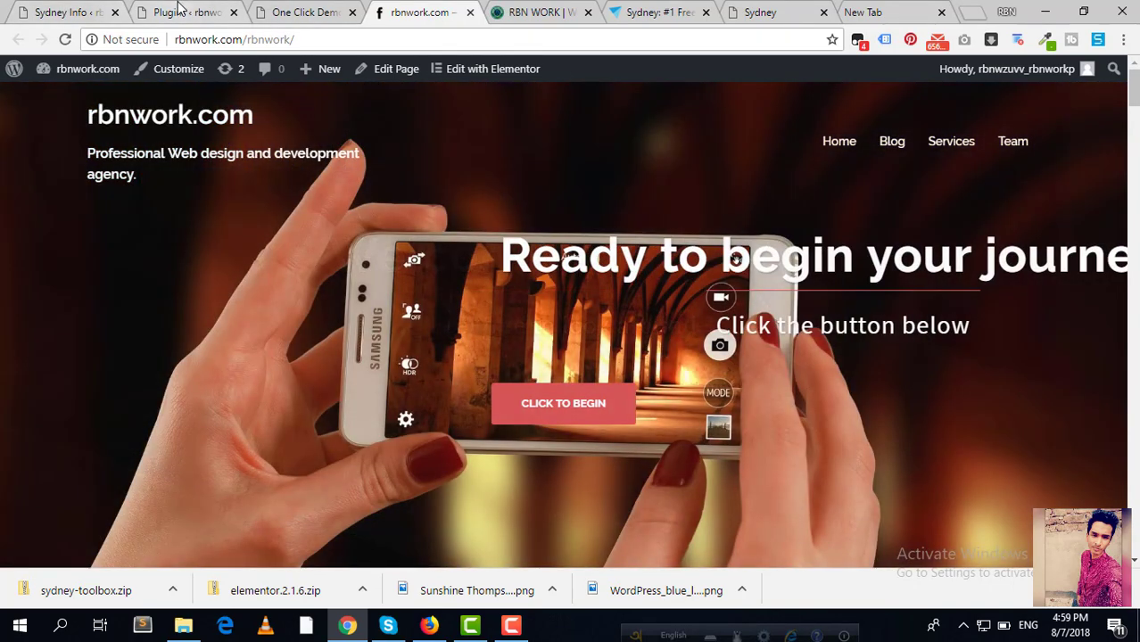
Step: Close the One Click Demo Import tab
{"action": "left_click", "coordinate": [178, 13]}
{"action": "mouse_move", "coordinate": [58, 111]}
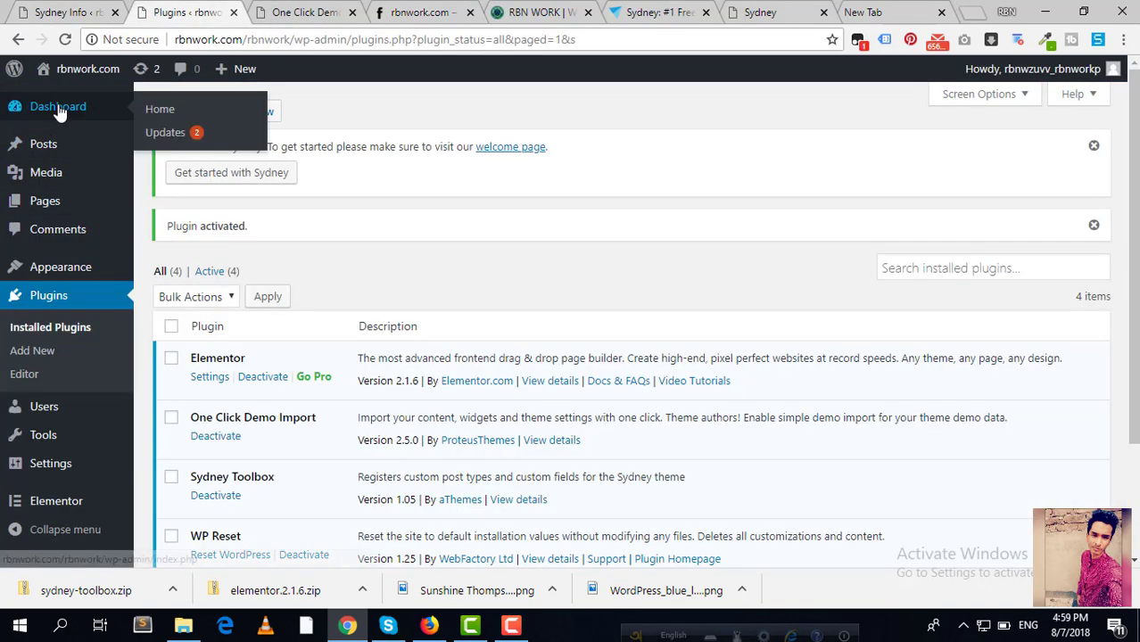
{"action": "mouse_move", "coordinate": [79, 177]}
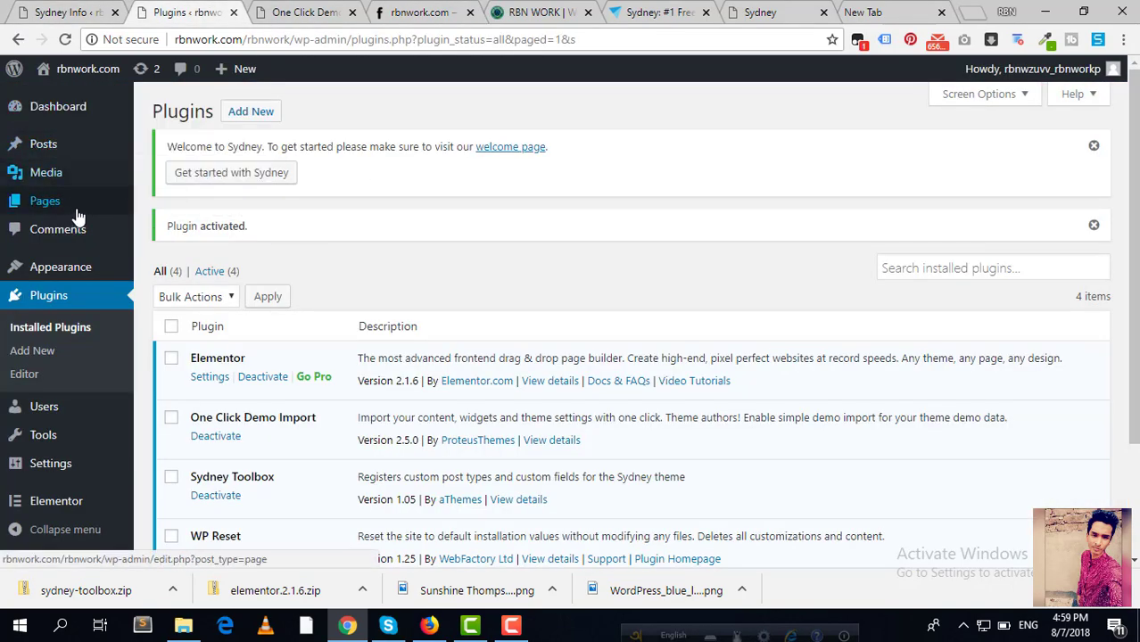
{"action": "left_click", "coordinate": [301, 16]}
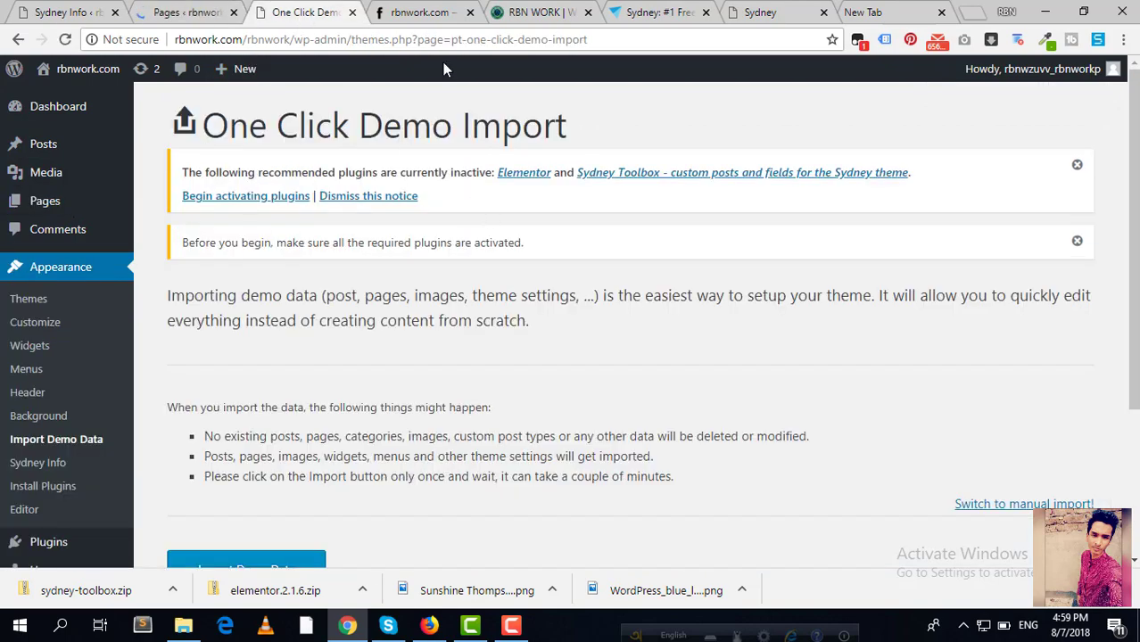
{"action": "left_click", "coordinate": [353, 13]}
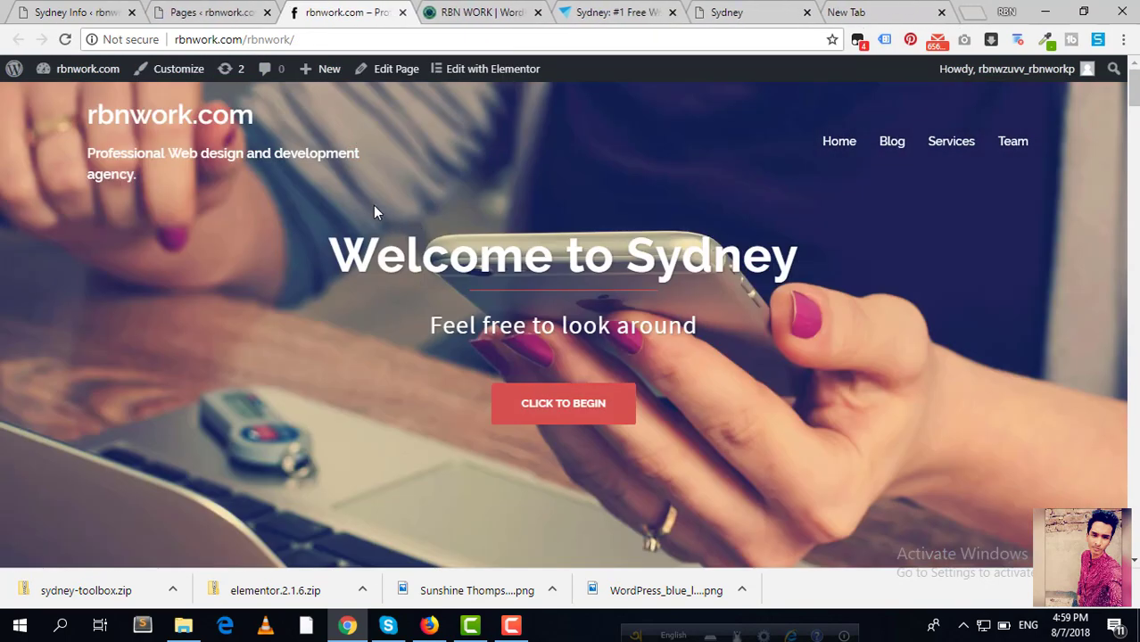
{"action": "scroll", "coordinate": [391, 158], "scroll_direction": "down", "scroll_amount": 10}
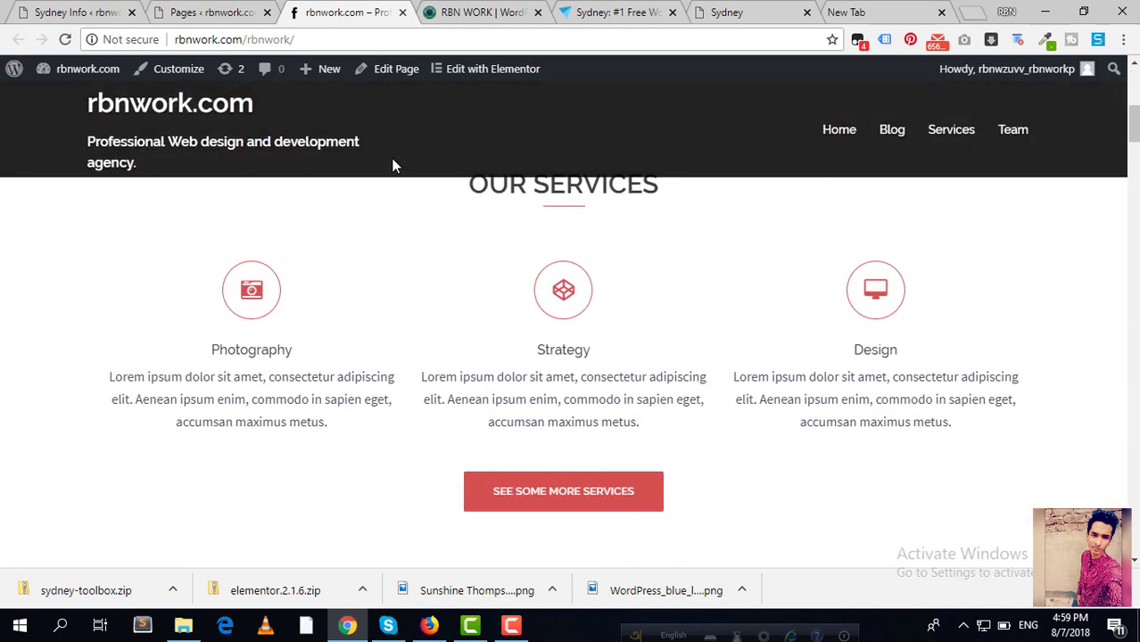
{"action": "scroll", "coordinate": [393, 165], "scroll_direction": "up", "scroll_amount": 3}
Step: Open My front page for editing from the Pages list
{"action": "left_click", "coordinate": [213, 14]}
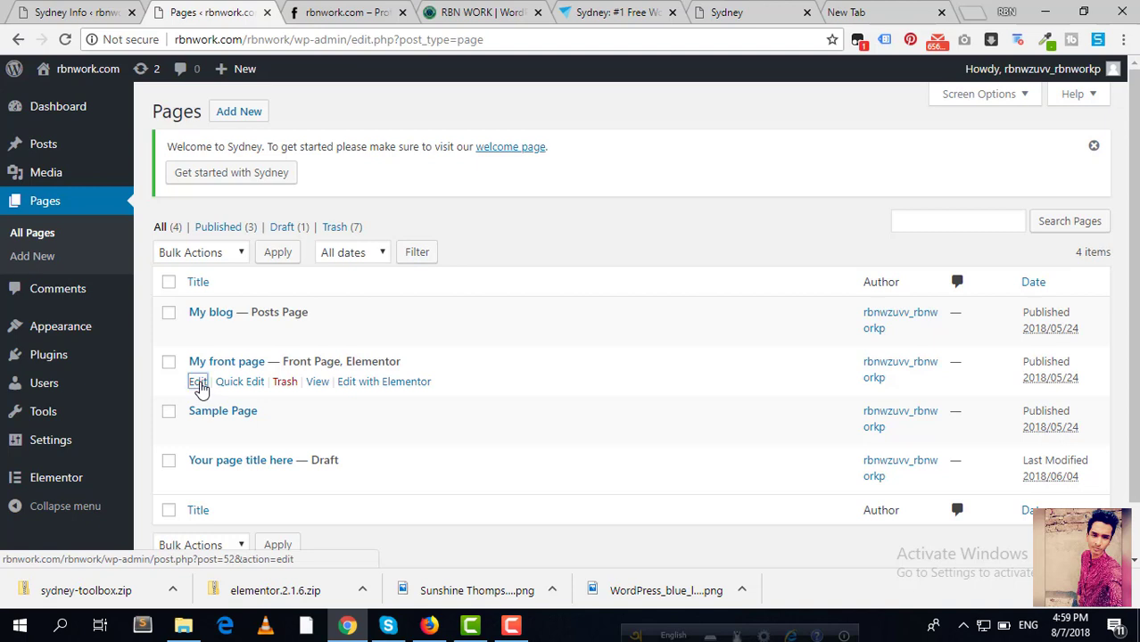
{"action": "left_click", "coordinate": [198, 382]}
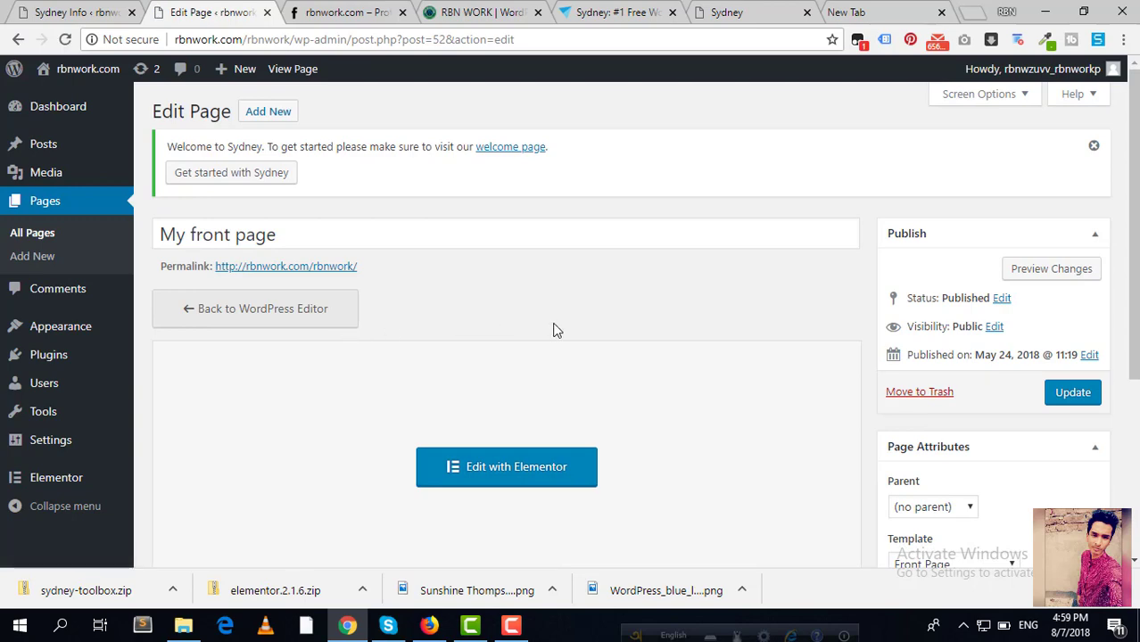
{"action": "scroll", "coordinate": [557, 326], "scroll_direction": "down", "scroll_amount": 2}
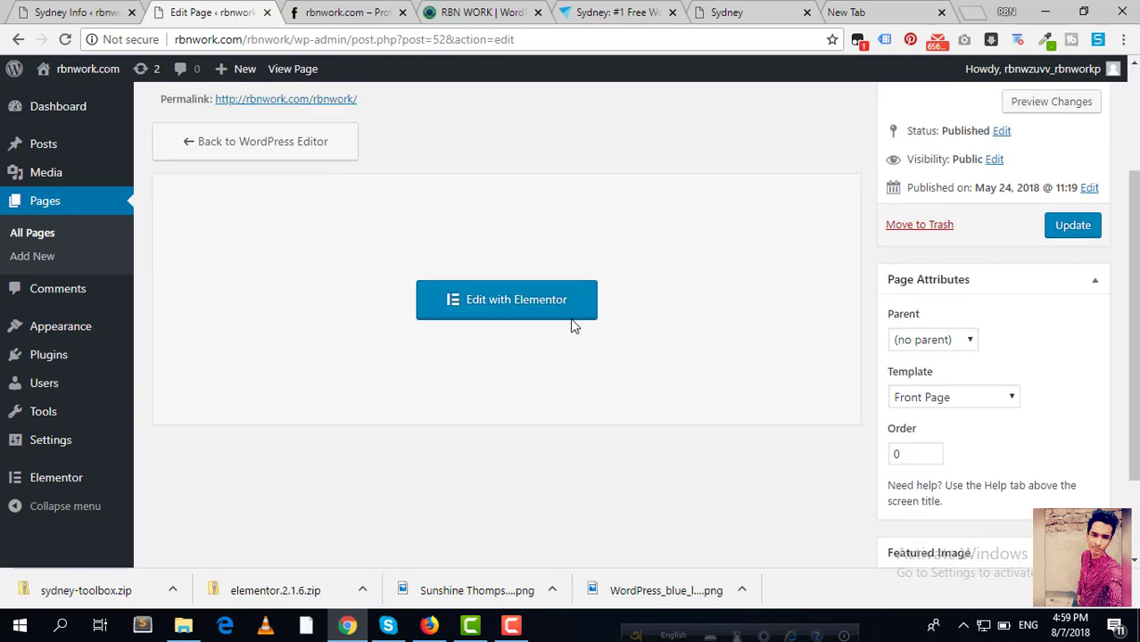
Step: Load My front page in Elementor and scroll to the Photography, Strategy and Design service boxes
{"action": "left_click", "coordinate": [514, 313]}
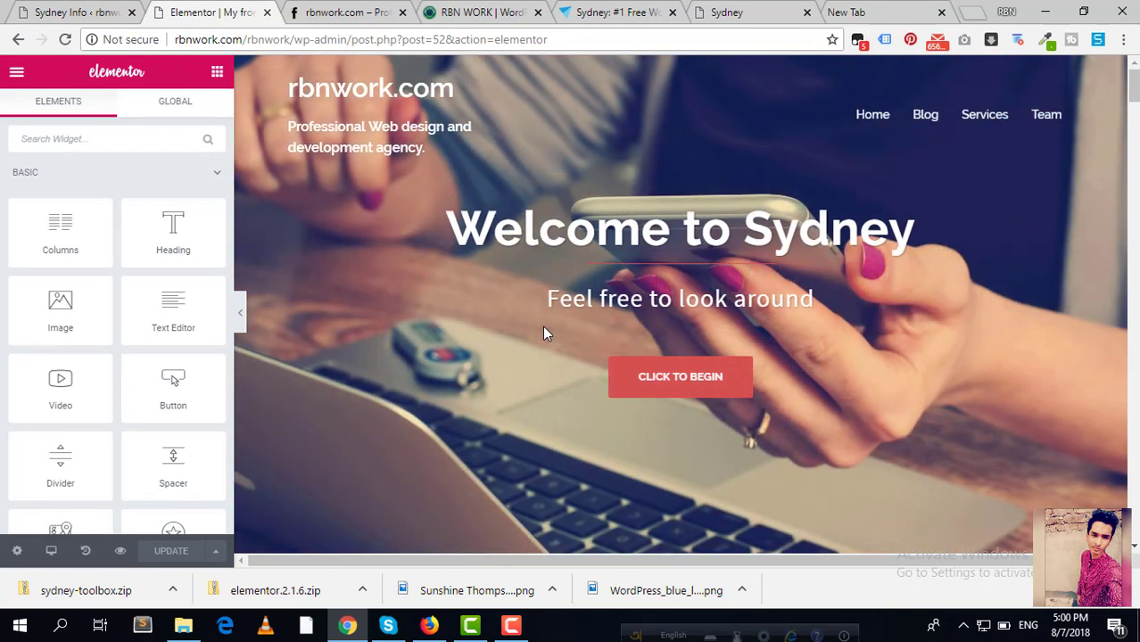
{"action": "scroll", "coordinate": [544, 328], "scroll_direction": "down", "scroll_amount": 5}
{"action": "scroll", "coordinate": [544, 329], "scroll_direction": "up", "scroll_amount": 4}
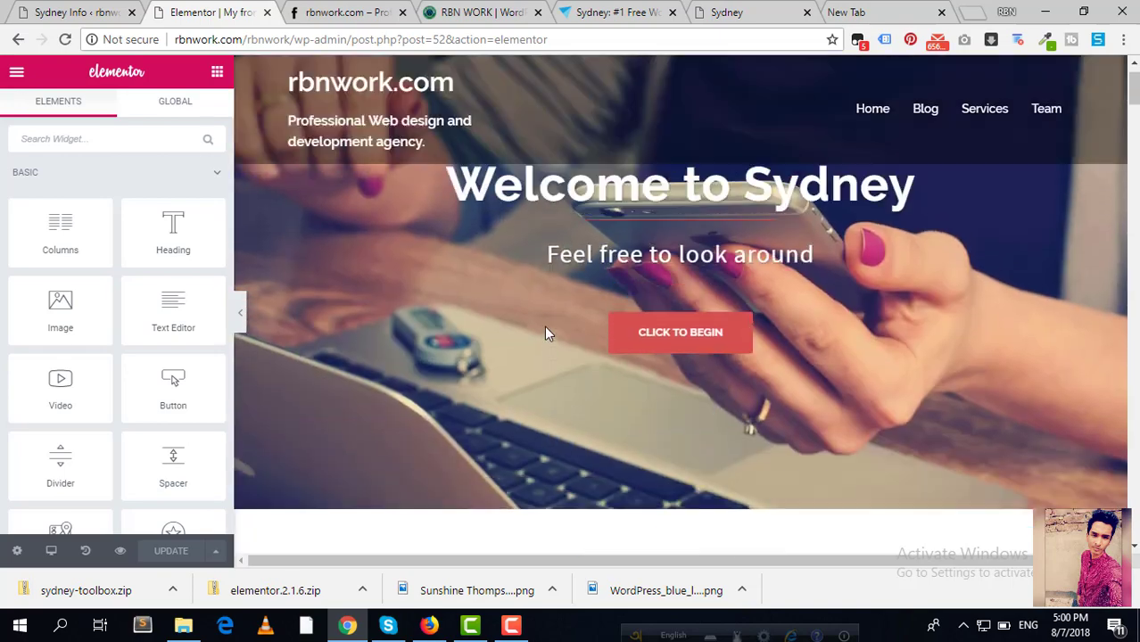
{"action": "scroll", "coordinate": [546, 334], "scroll_direction": "up", "scroll_amount": 1}
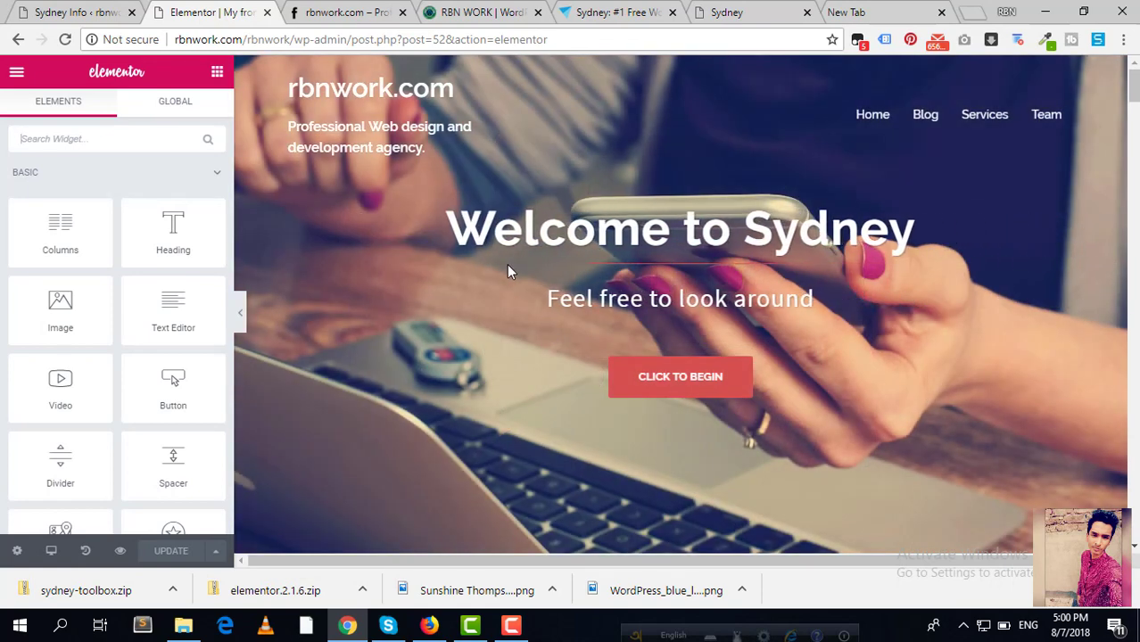
{"action": "scroll", "coordinate": [506, 270], "scroll_direction": "down", "scroll_amount": 5}
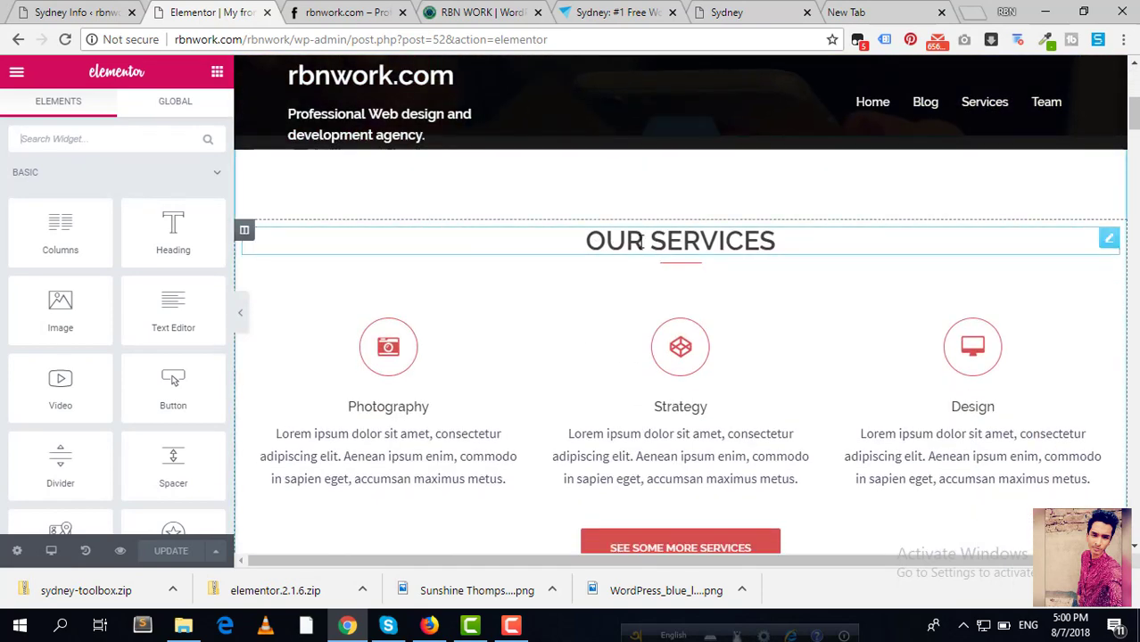
{"action": "scroll", "coordinate": [428, 326], "scroll_direction": "down", "scroll_amount": 1}
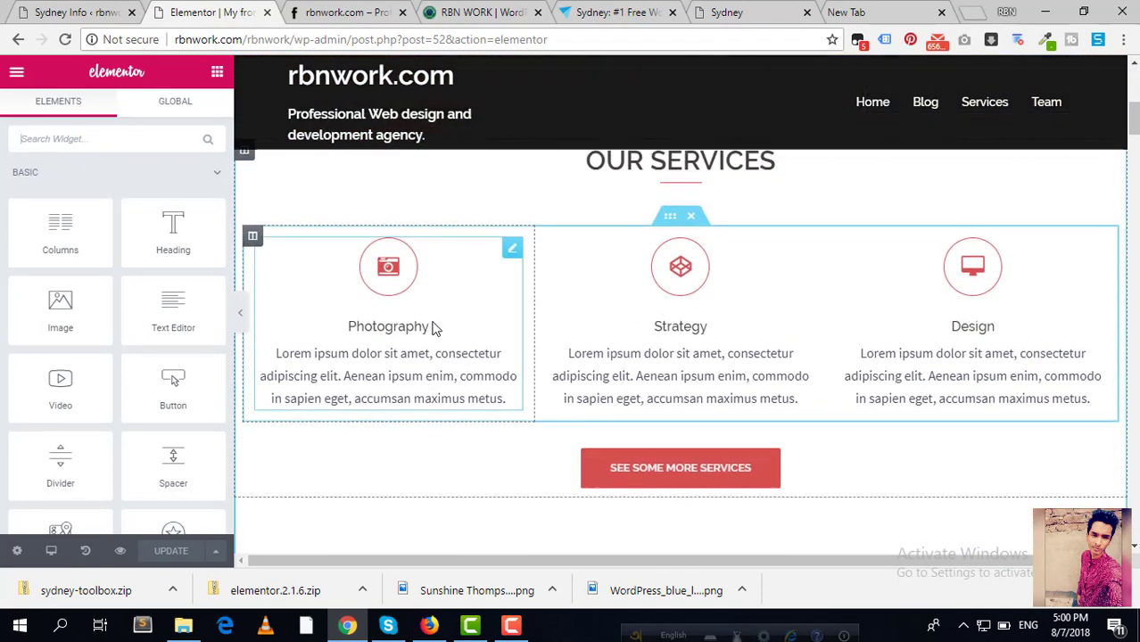
{"action": "scroll", "coordinate": [769, 234], "scroll_direction": "up", "scroll_amount": 1}
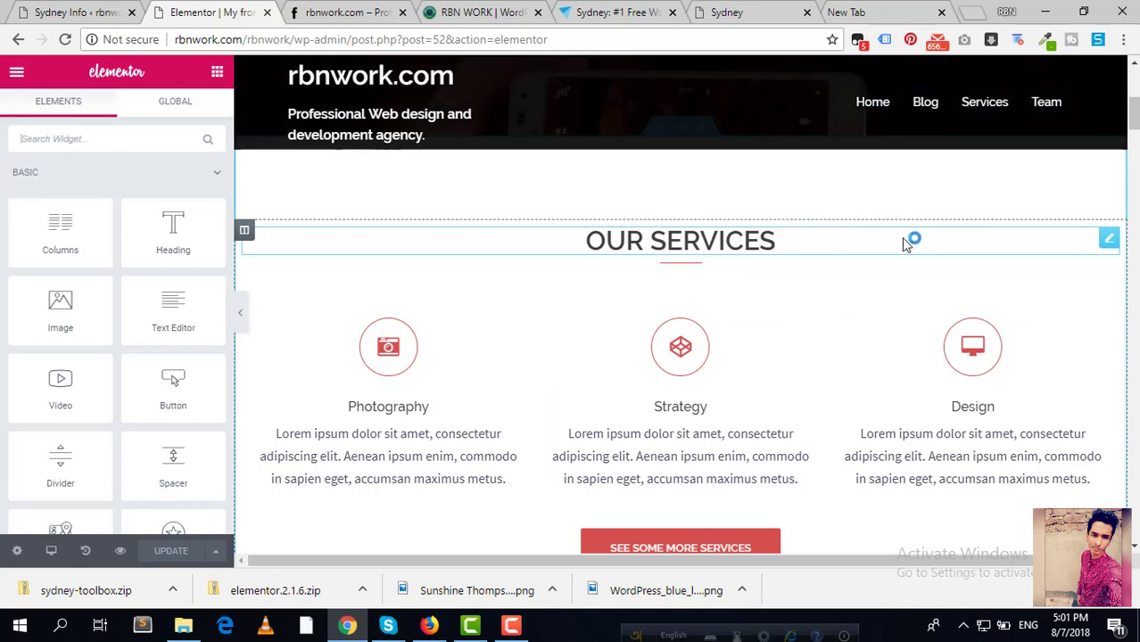
Step: Replace the OUR SERVICES heading title with 'Our Special Services'
{"action": "left_click", "coordinate": [1107, 238]}
{"action": "left_click_drag", "start_coordinate": [100, 220], "coordinate": [3, 232]}
{"action": "left_click_drag", "start_coordinate": [108, 222], "coordinate": [5, 249]}
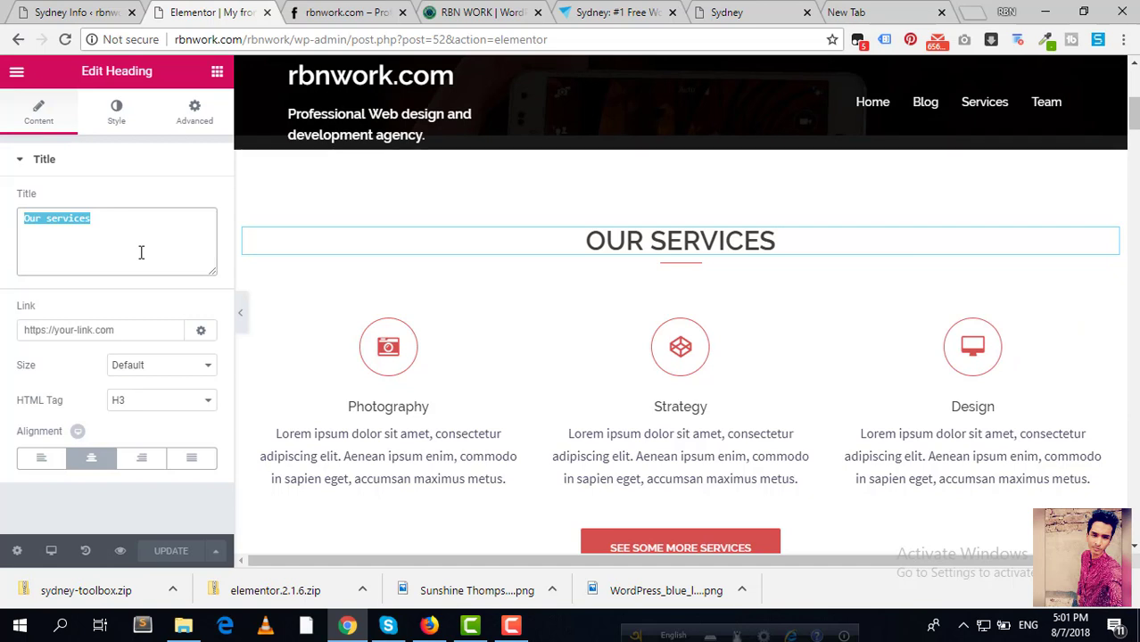
{"action": "type", "text": "Our"}
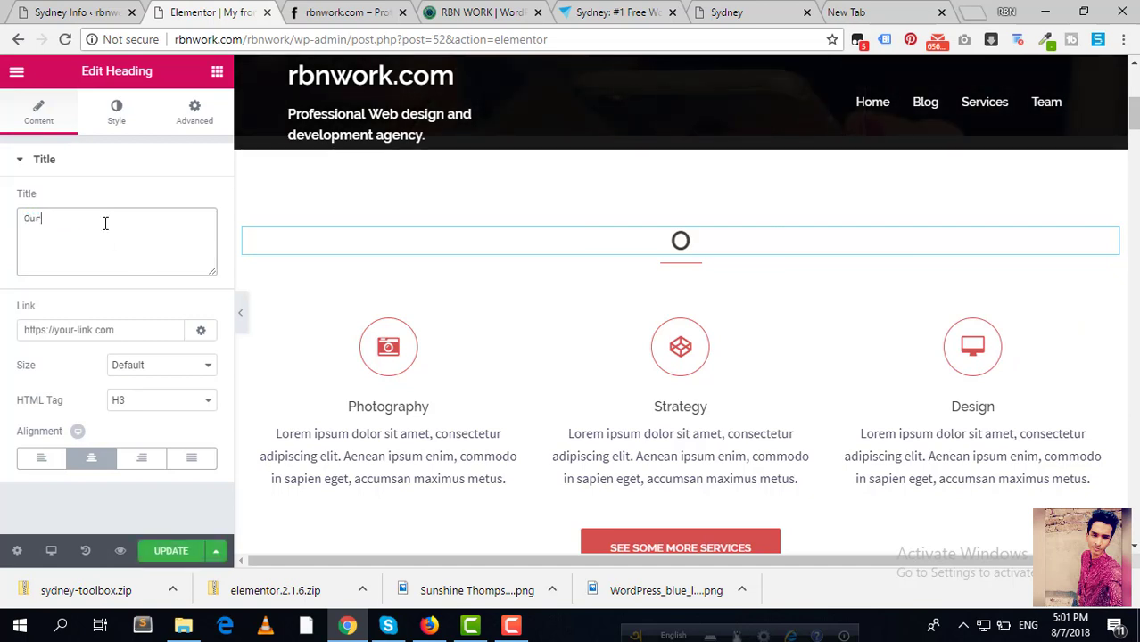
{"action": "type", "text": " Specia"}
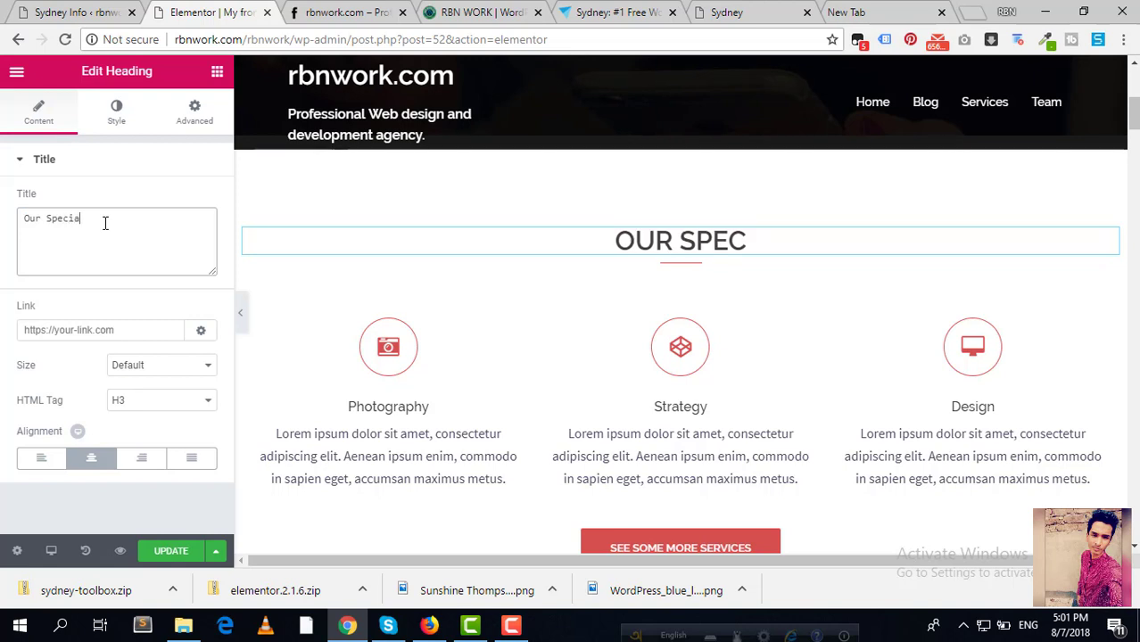
{"action": "type", "text": "l Services"}
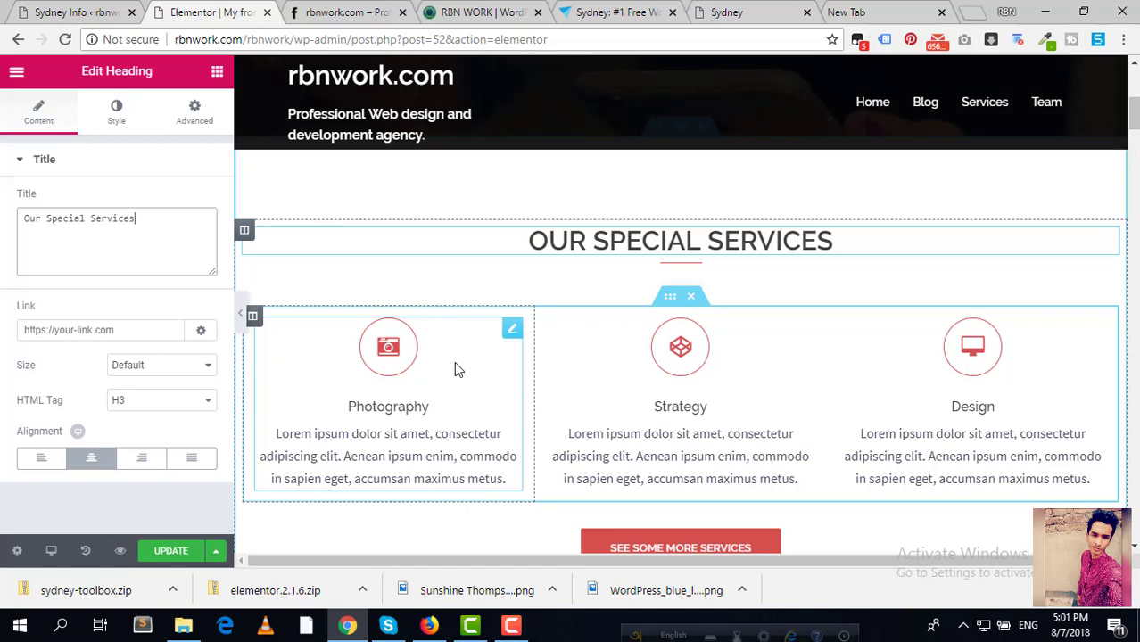
Step: Retitle the Photography box 'Web Design' and give it the WordPress icon
{"action": "left_click", "coordinate": [512, 334]}
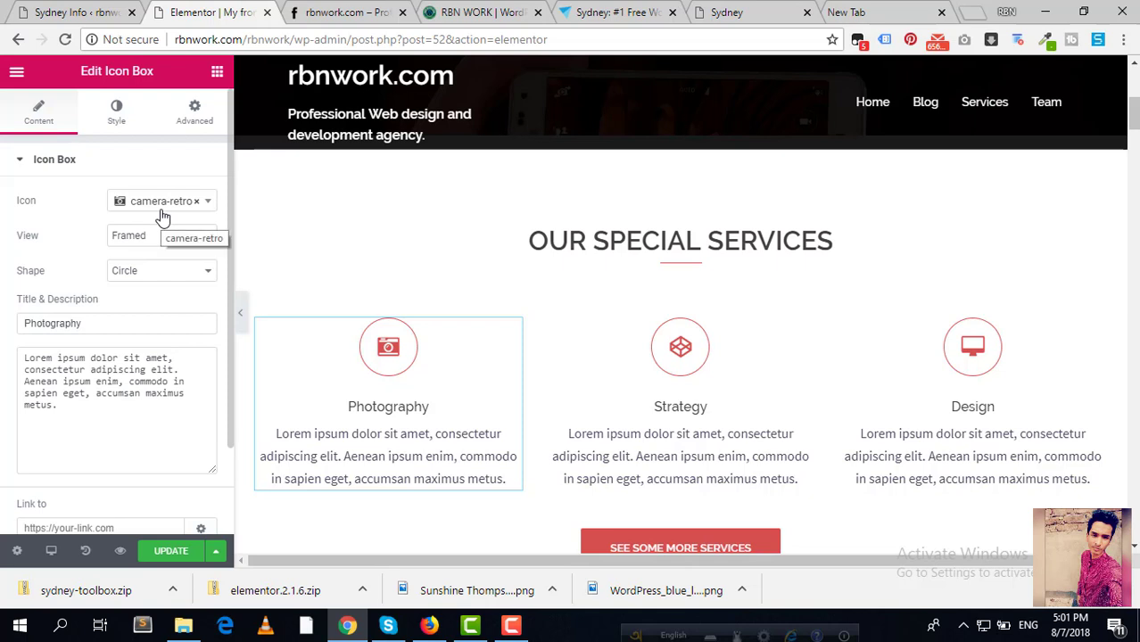
{"action": "left_click_drag", "start_coordinate": [135, 329], "coordinate": [13, 349]}
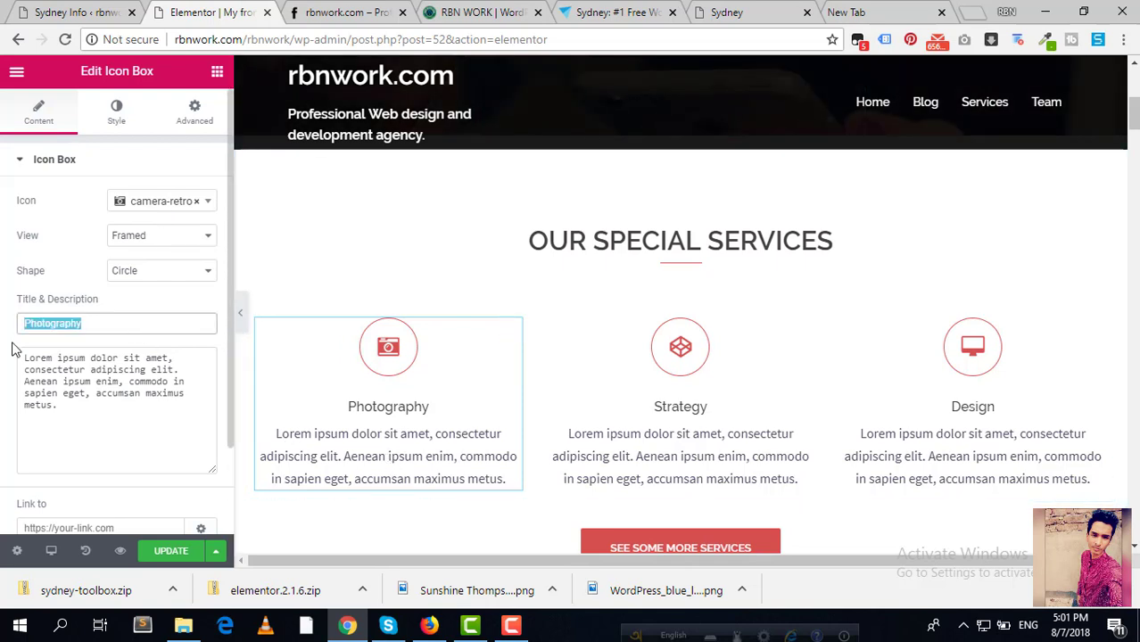
{"action": "key", "text": "BackSpace"}
{"action": "type", "text": "W"}
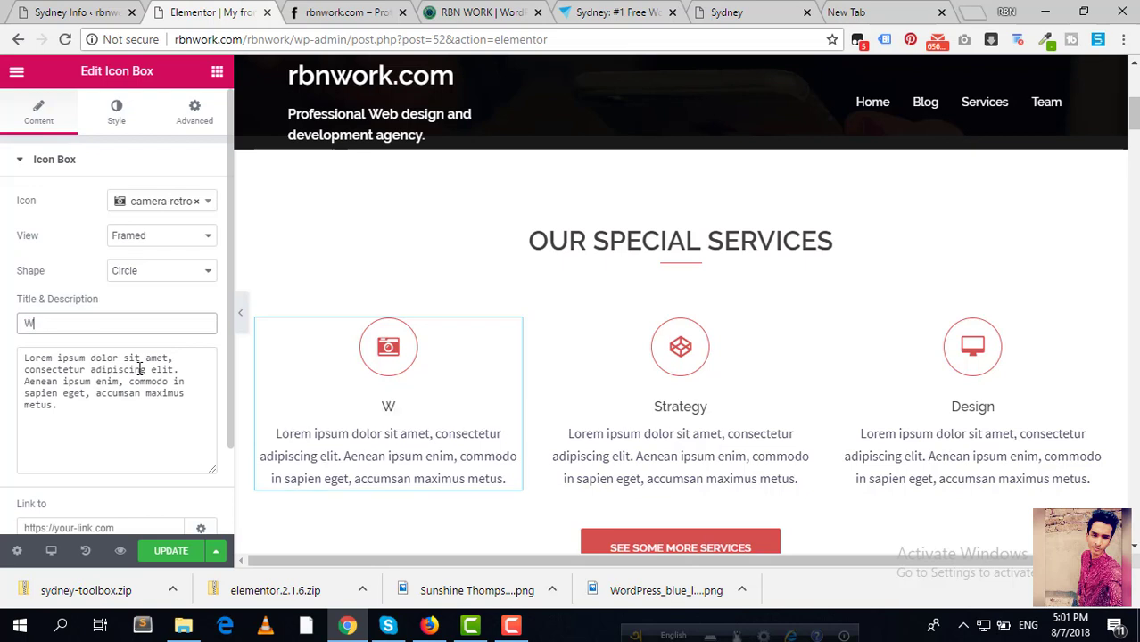
{"action": "type", "text": "eb Design"}
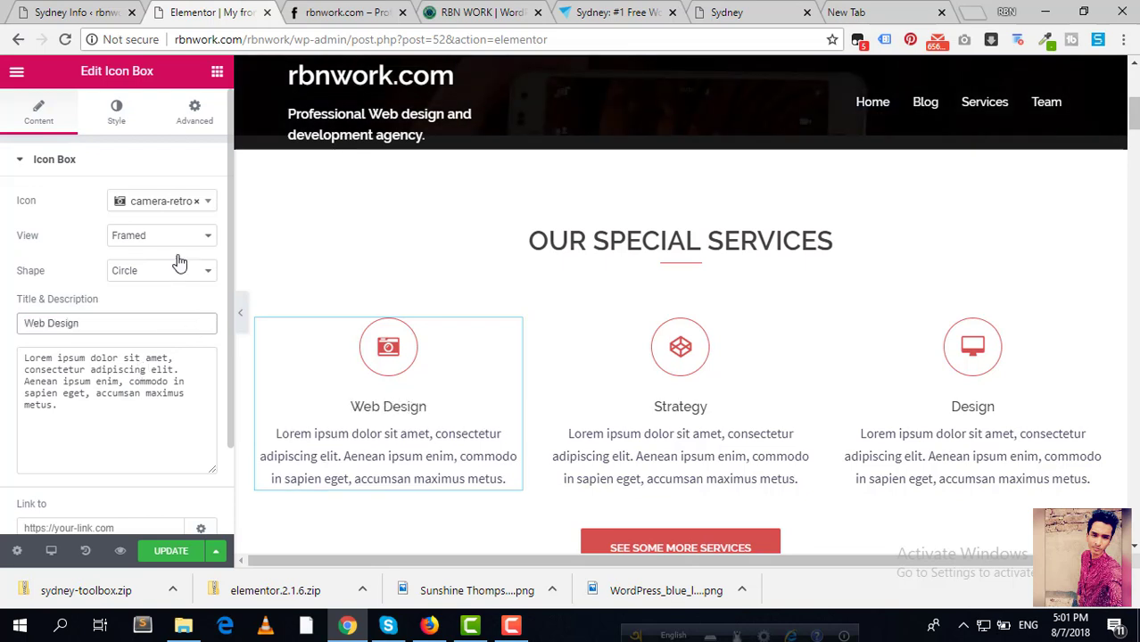
{"action": "left_click", "coordinate": [200, 211]}
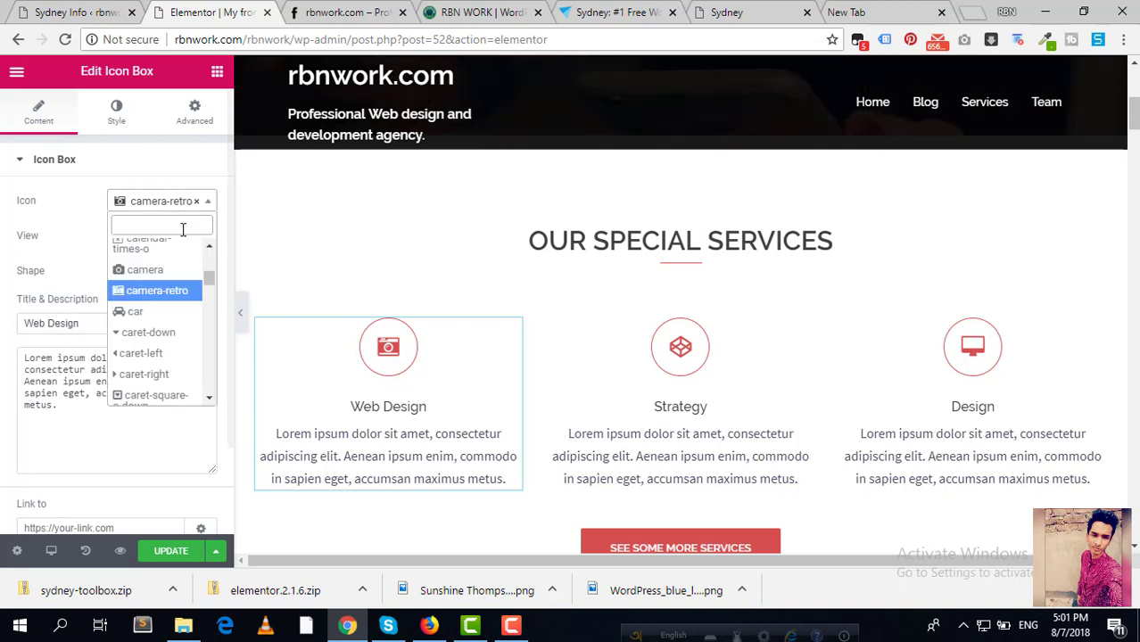
{"action": "type", "text": "web"}
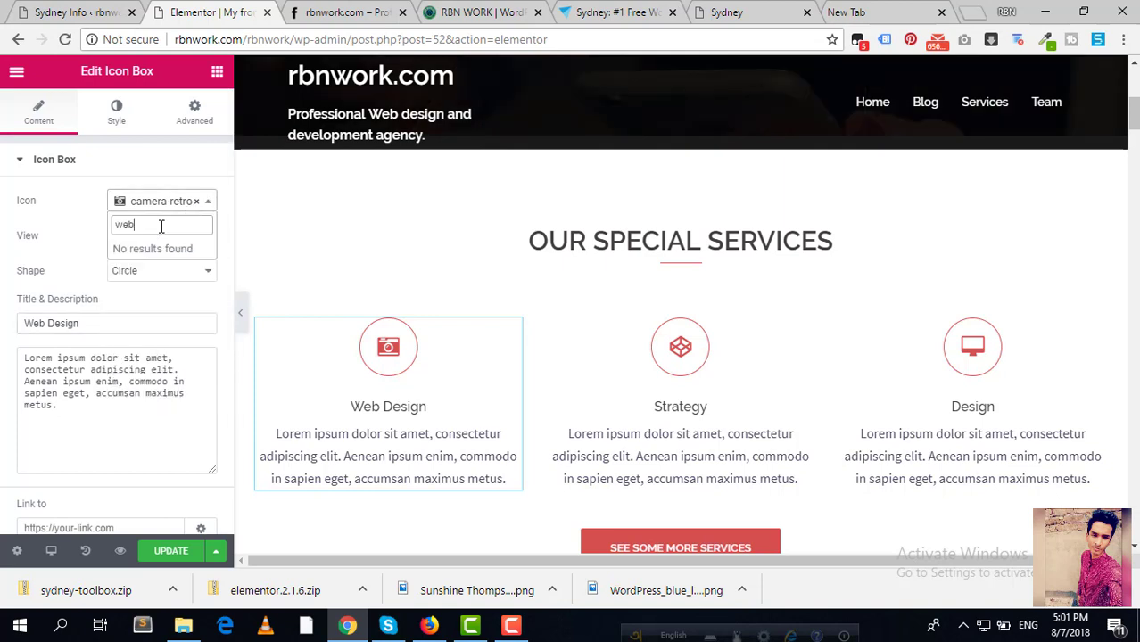
{"action": "key", "text": "BackSpace"}
{"action": "key", "text": "BackSpace"}
{"action": "type", "text": "ordpr"}
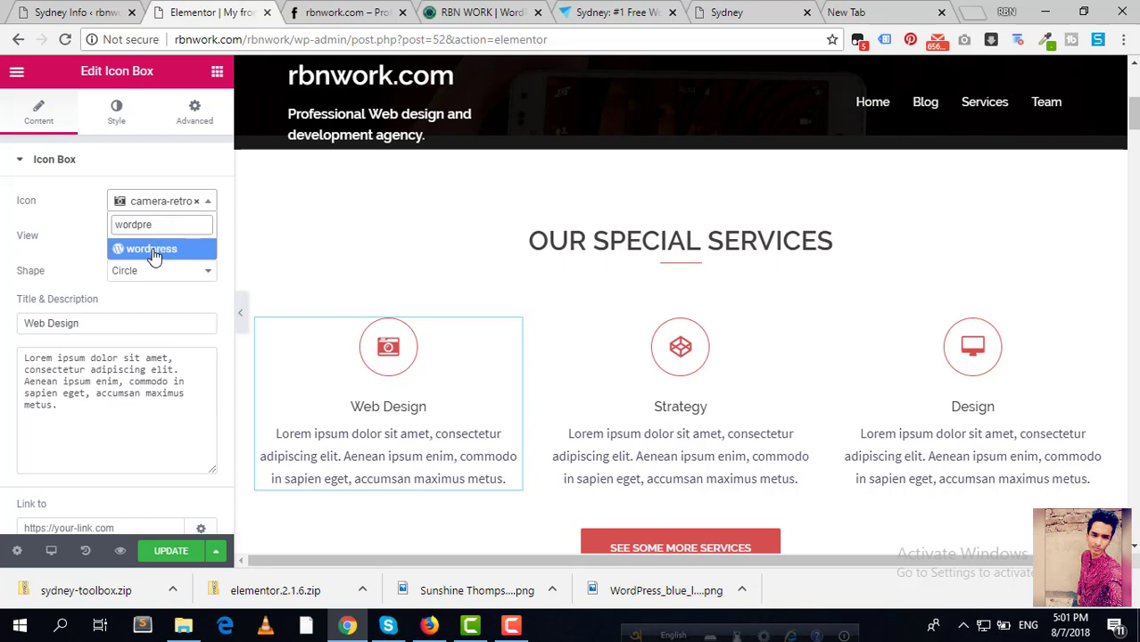
{"action": "left_click", "coordinate": [151, 251]}
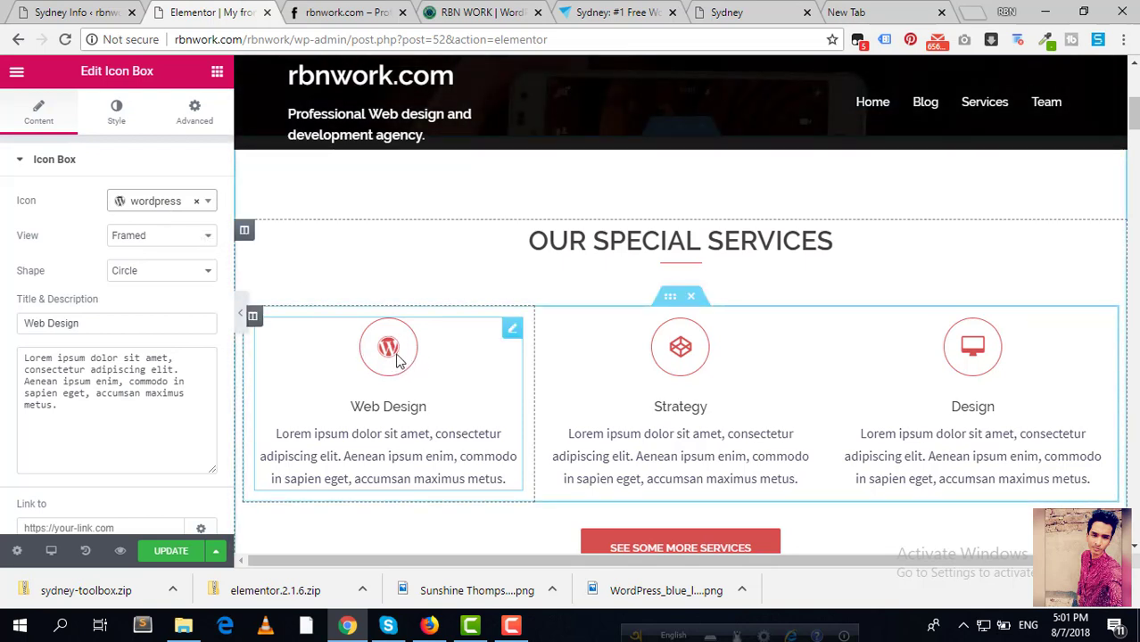
Step: Try the icon display styles, settling on a circular outline frame
{"action": "left_click", "coordinate": [171, 241]}
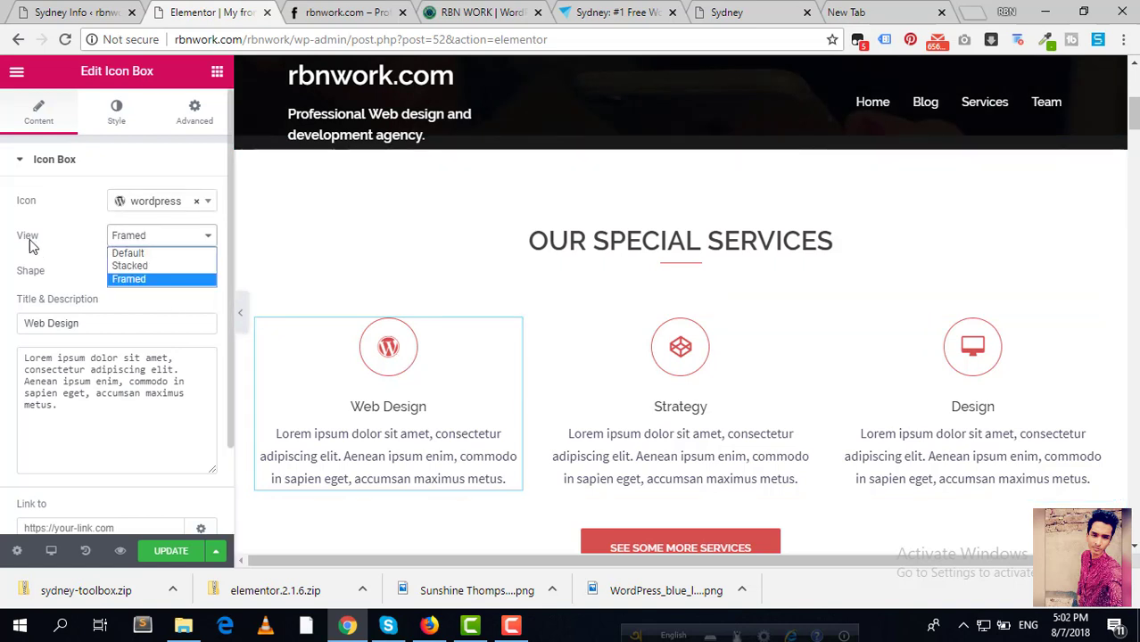
{"action": "left_click", "coordinate": [153, 267]}
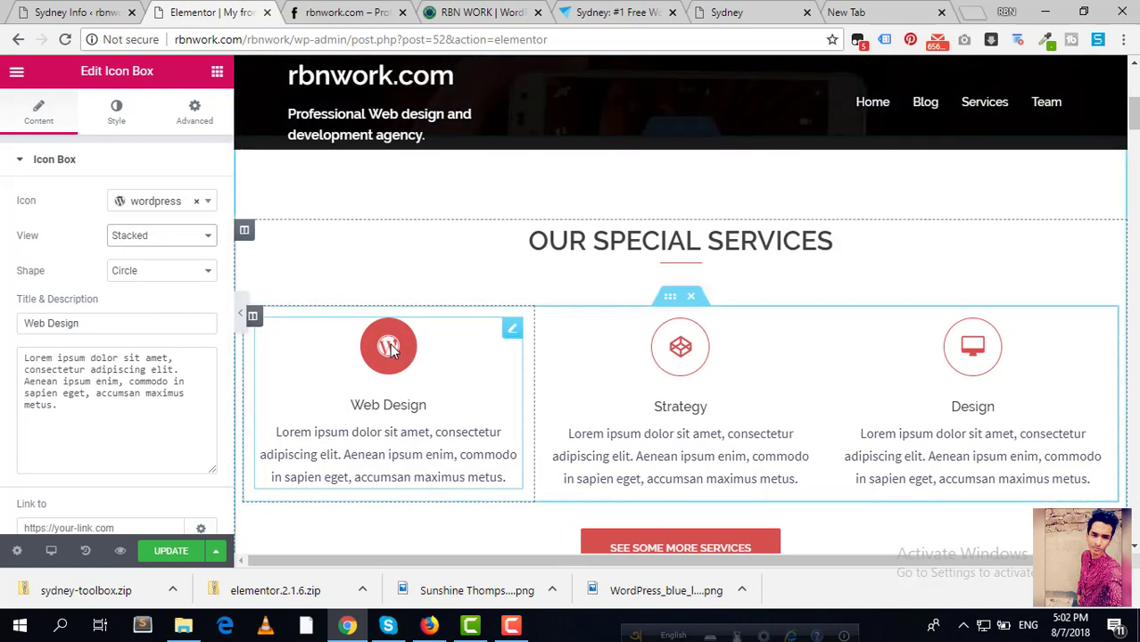
{"action": "left_click", "coordinate": [150, 239]}
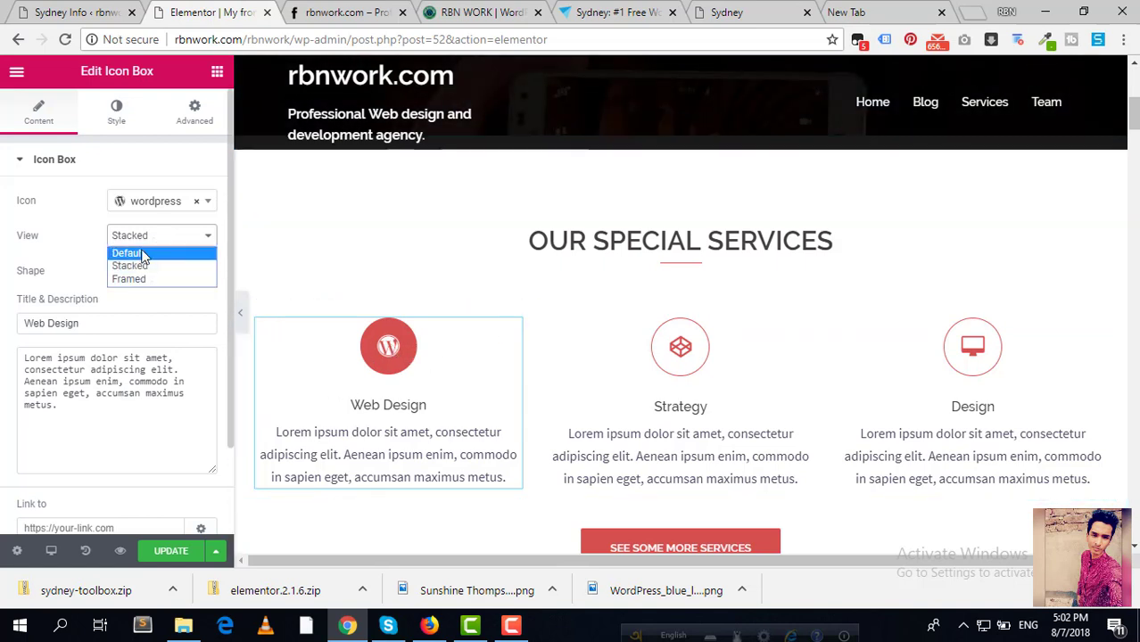
{"action": "left_click", "coordinate": [143, 256]}
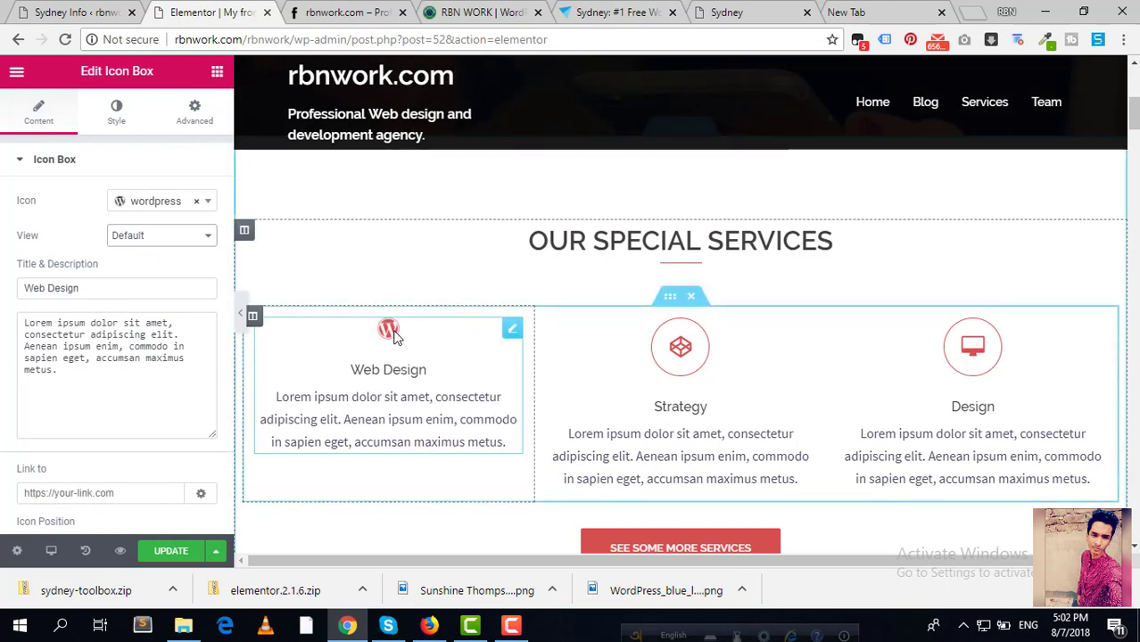
{"action": "left_click", "coordinate": [173, 241]}
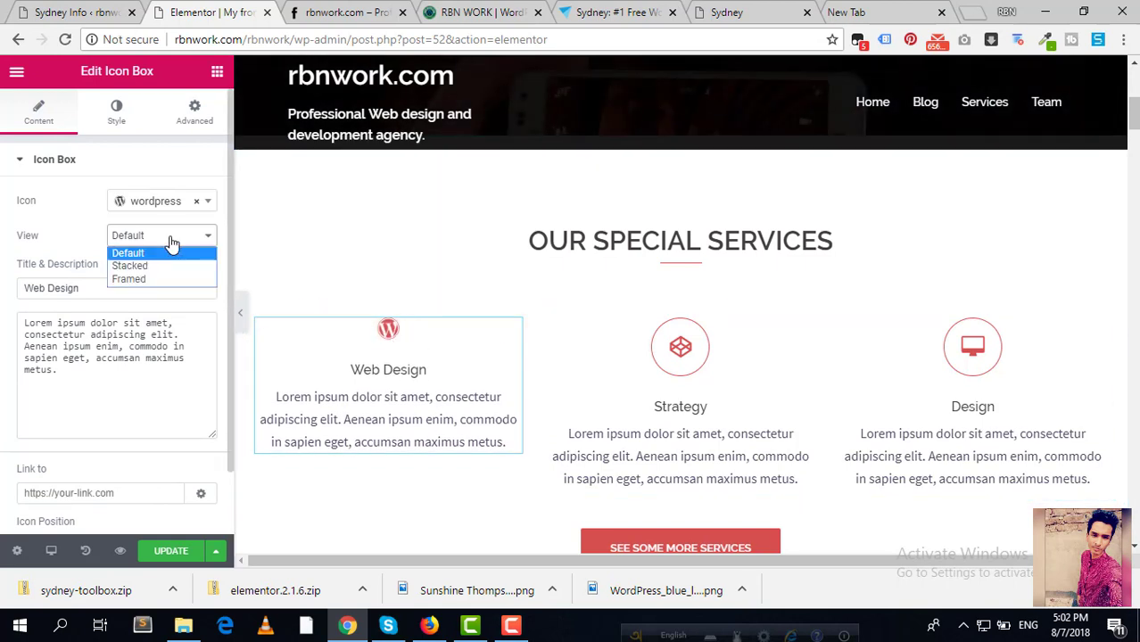
{"action": "left_click", "coordinate": [130, 279]}
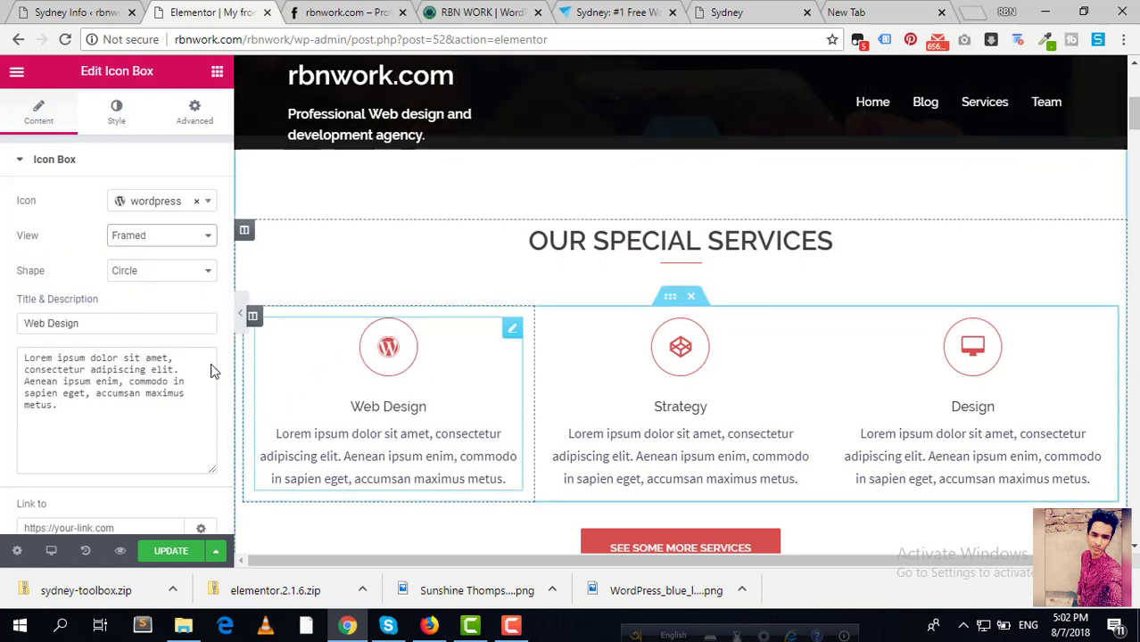
{"action": "left_click", "coordinate": [195, 281]}
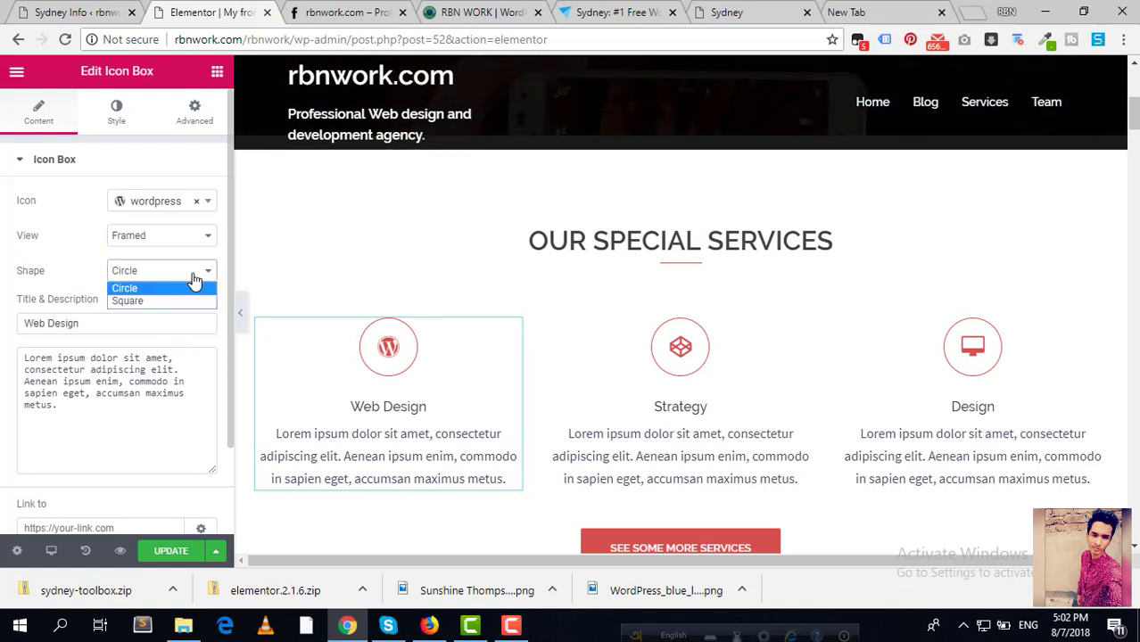
{"action": "left_click", "coordinate": [150, 302]}
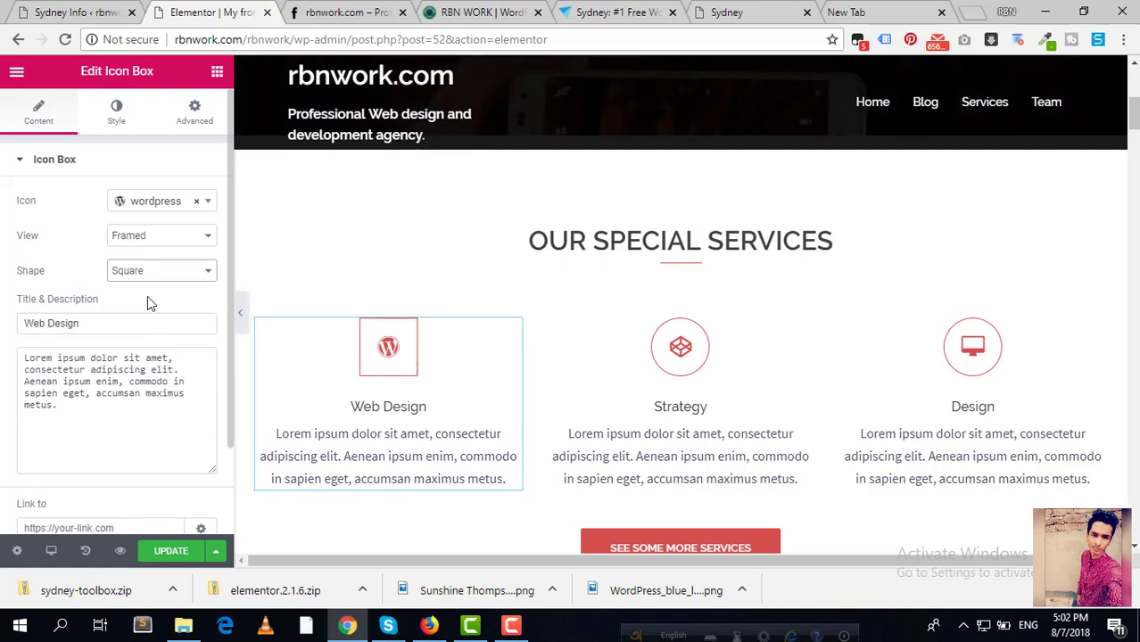
{"action": "left_click", "coordinate": [149, 276]}
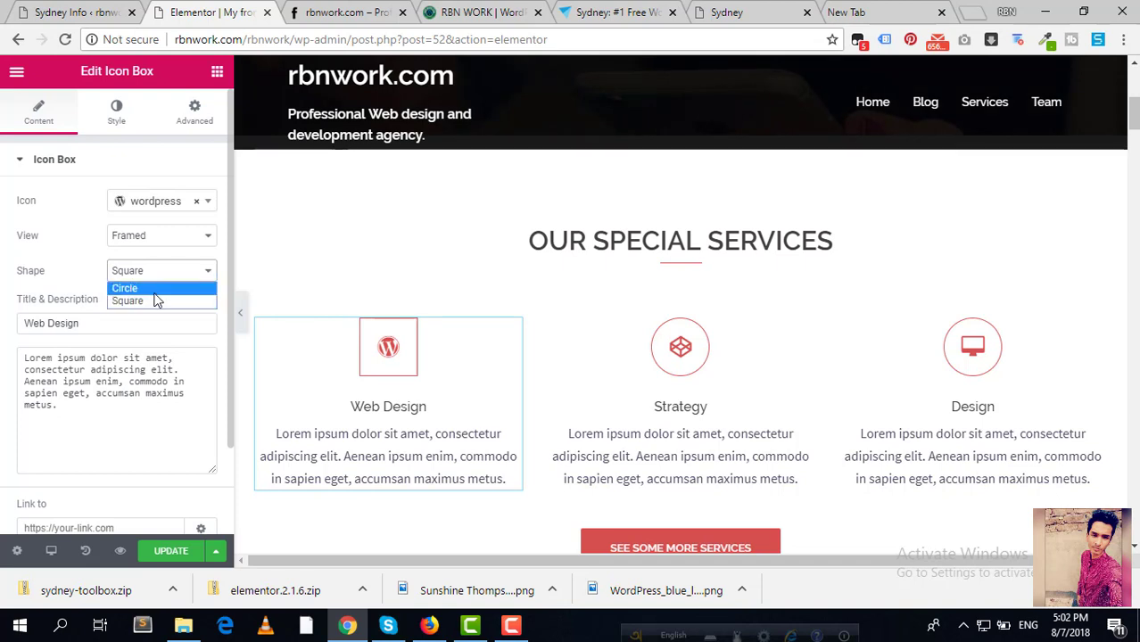
{"action": "left_click", "coordinate": [153, 289]}
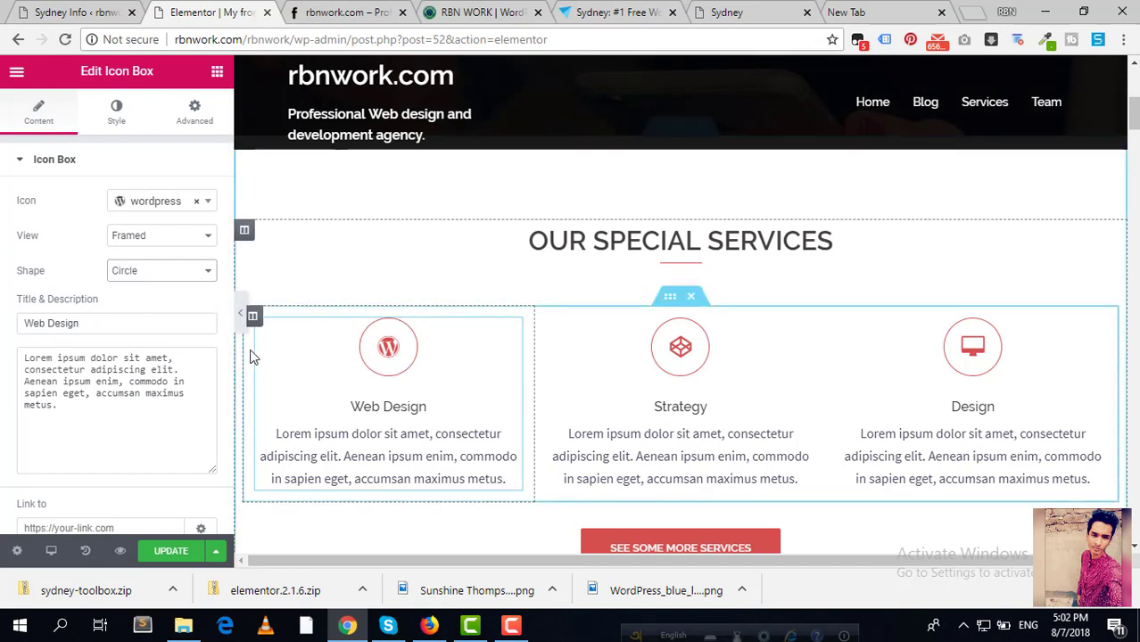
Step: Replace the description with 'We are a professional web desing and development agency.'
{"action": "left_click", "coordinate": [70, 398]}
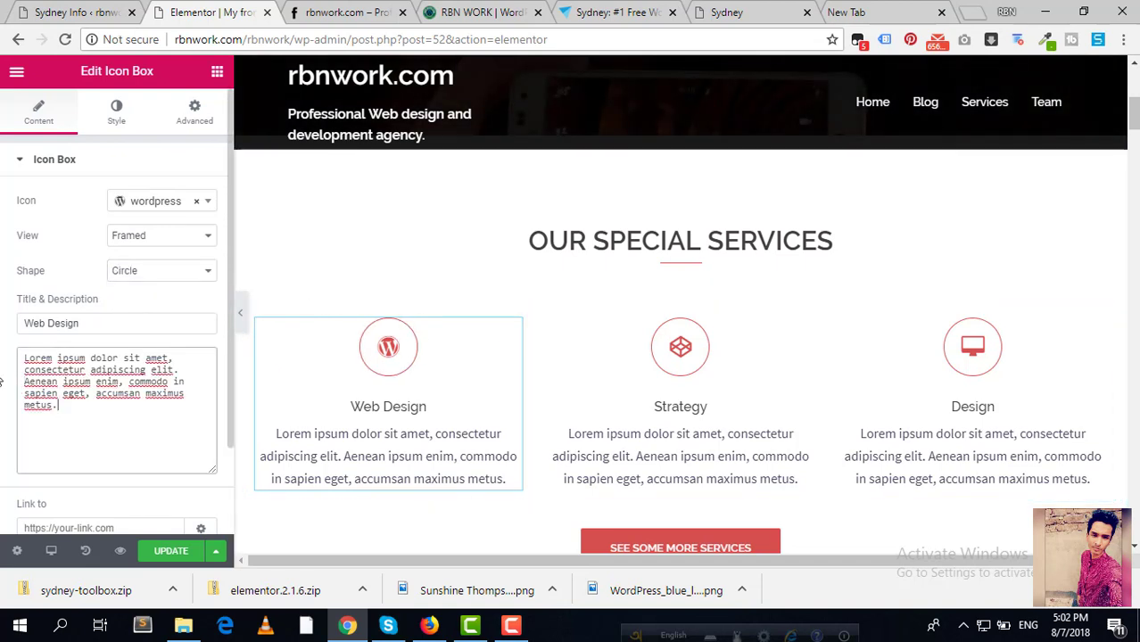
{"action": "key", "text": "ctrl+a"}
{"action": "key", "text": "BackSpace"}
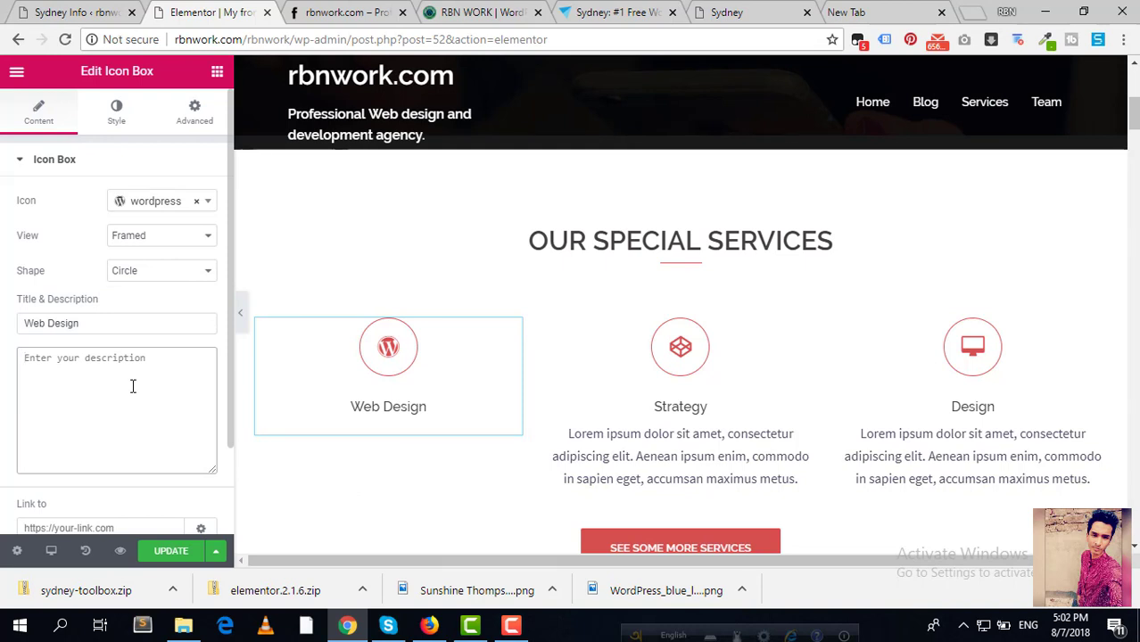
{"action": "type", "text": "We are a "}
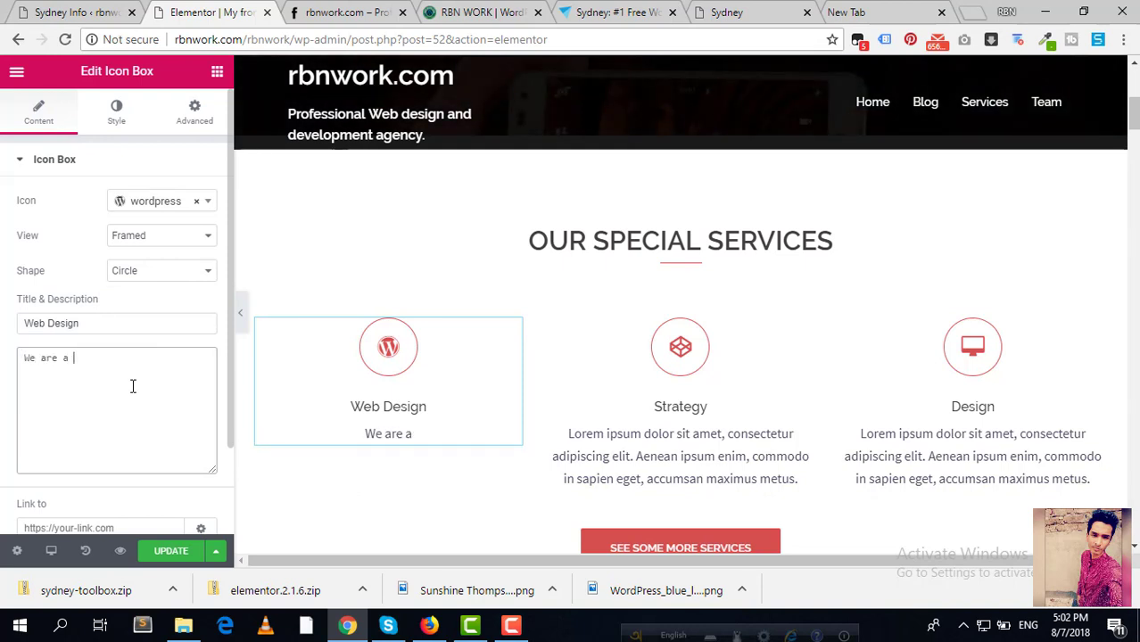
{"action": "type", "text": "professional we"}
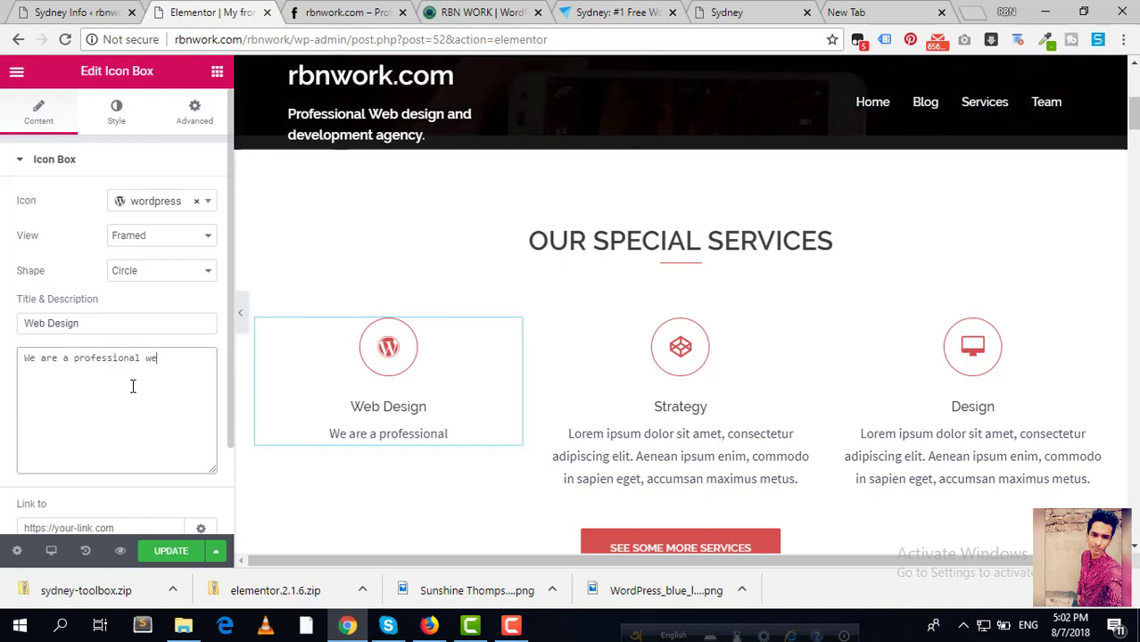
{"action": "type", "text": "b desing"}
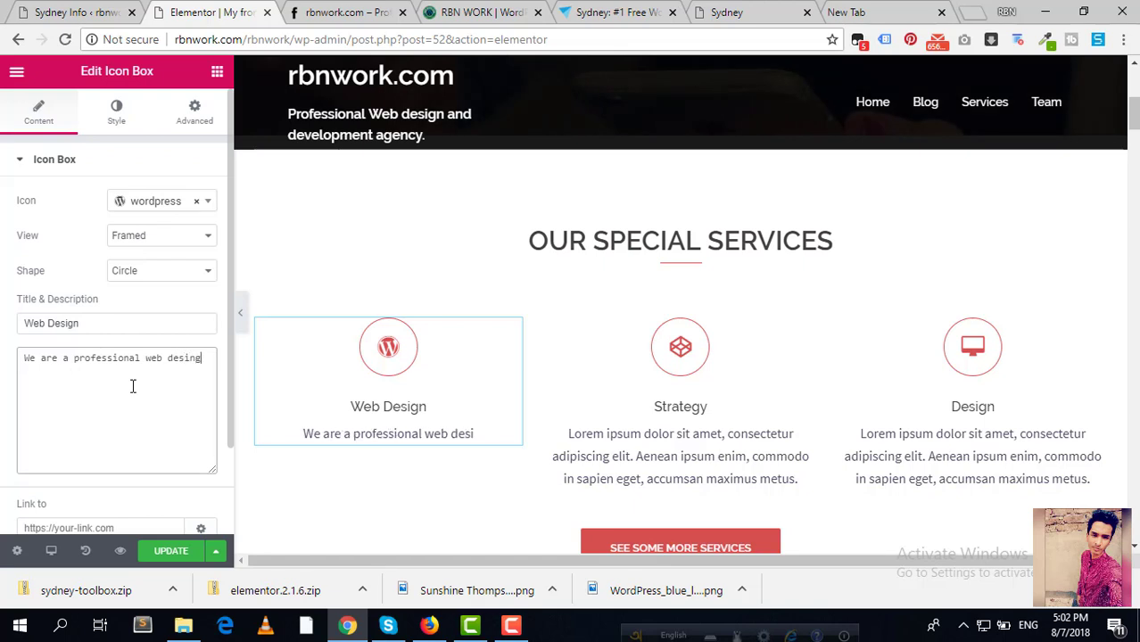
{"action": "type", "text": " and dev"}
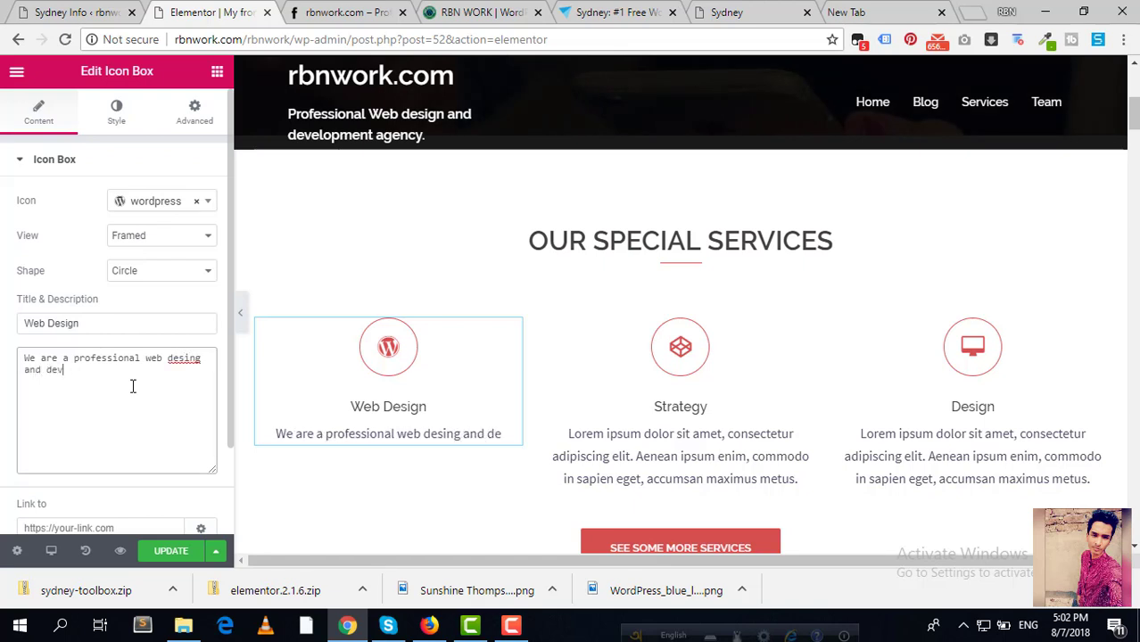
{"action": "type", "text": "elopment agency."}
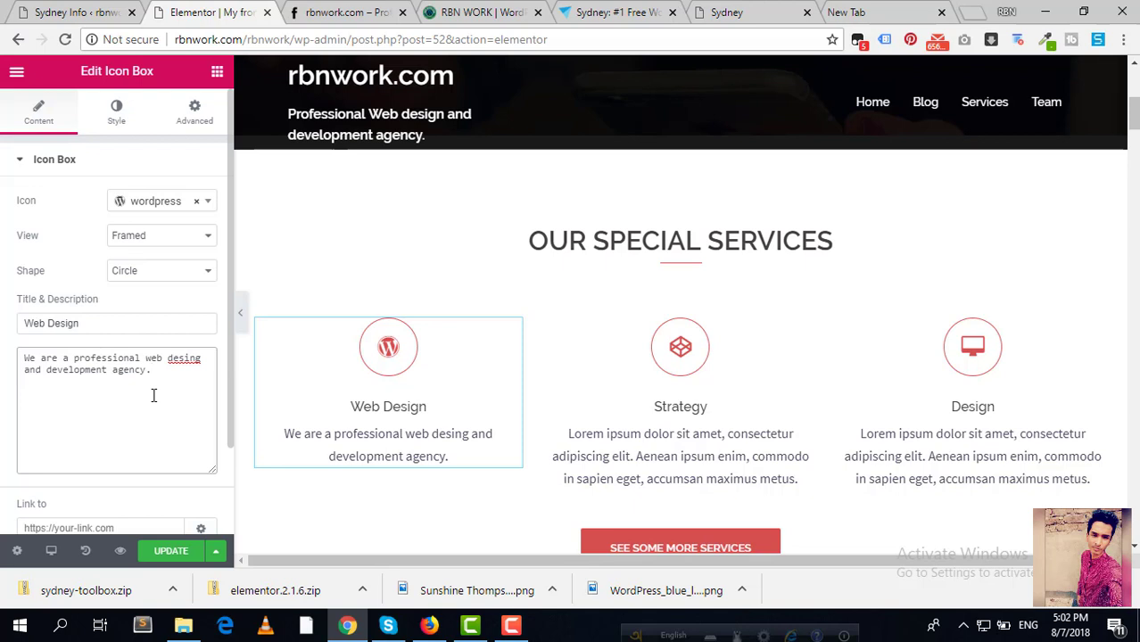
Step: Retitle the Strategy box 'WordPress Development' with description 'We are a wordpress design and development agency.Contact with us'
{"action": "left_click", "coordinate": [661, 454]}
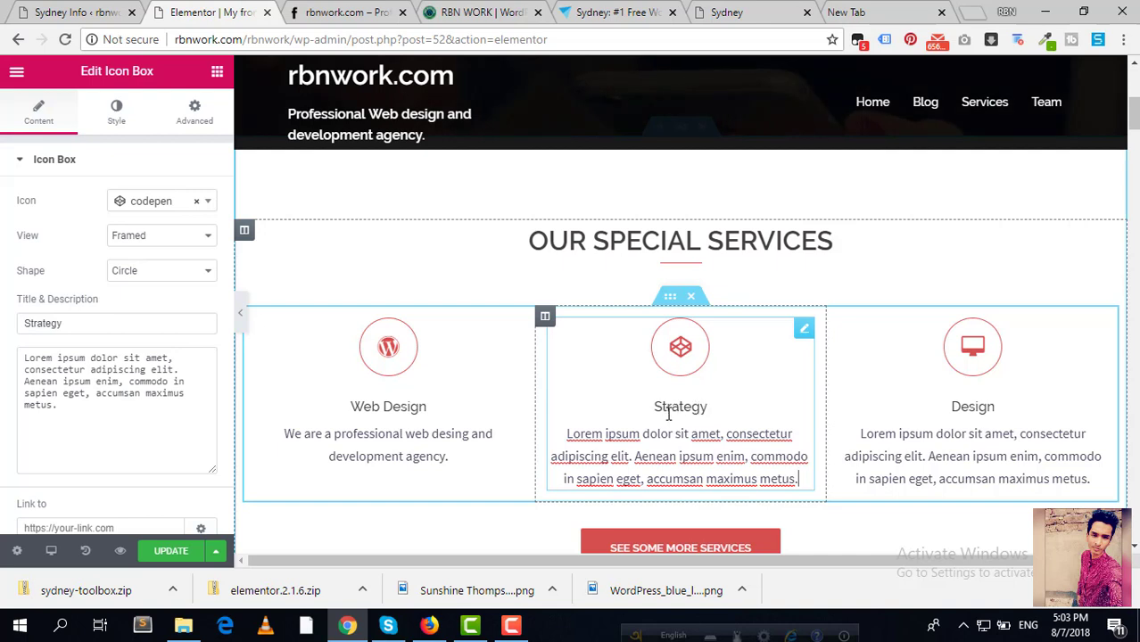
{"action": "left_click_drag", "start_coordinate": [128, 323], "coordinate": [21, 304]}
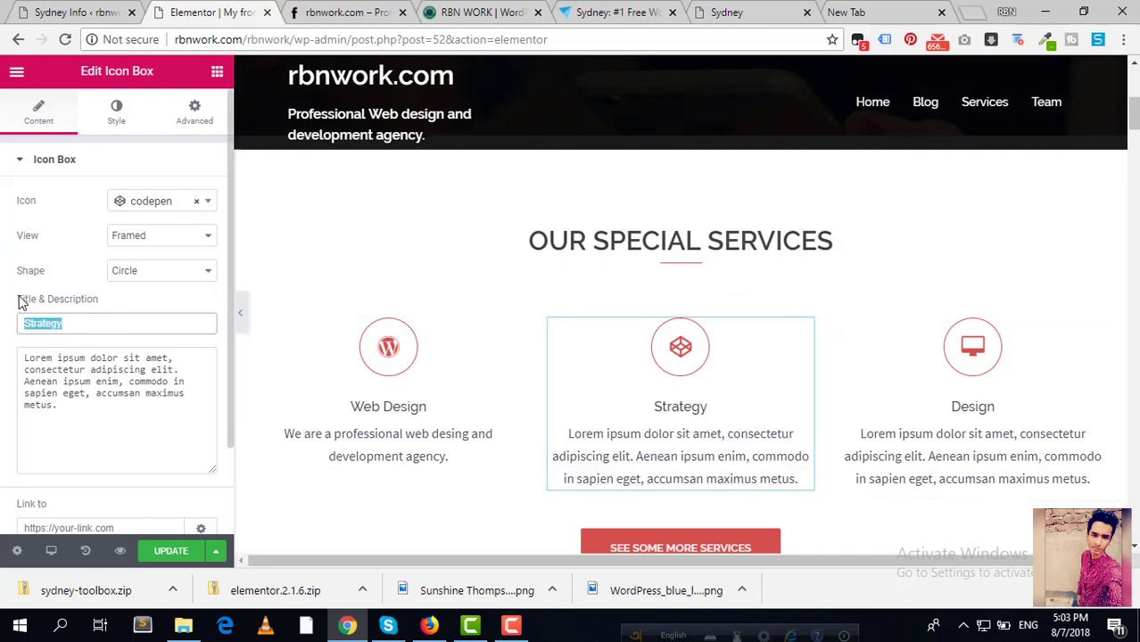
{"action": "type", "text": "WordP"}
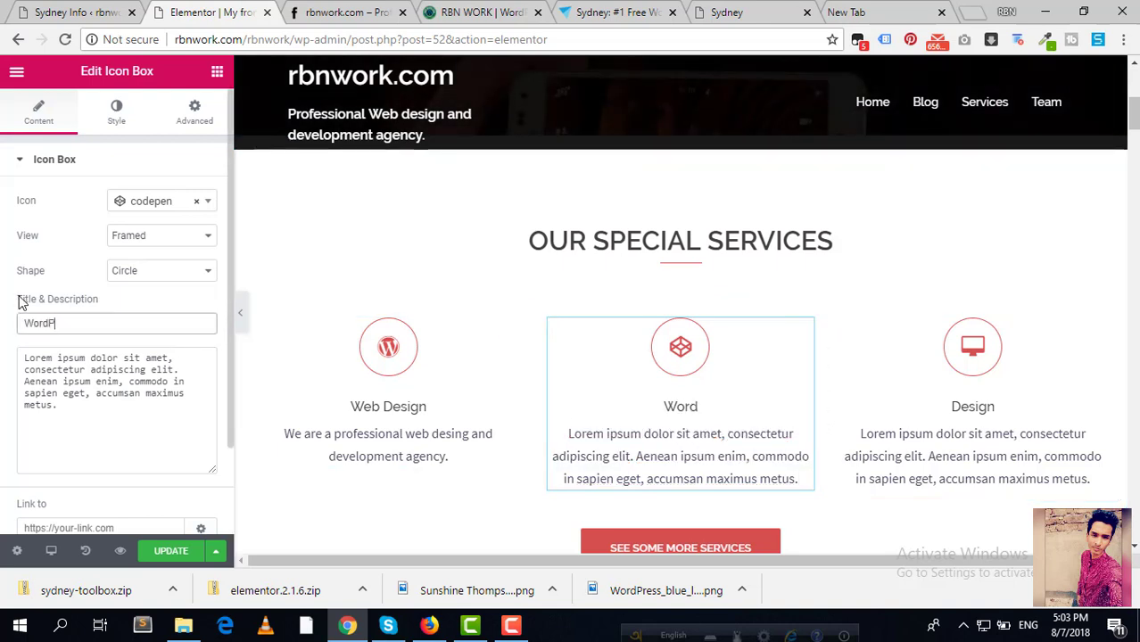
{"action": "type", "text": "ress Dev"}
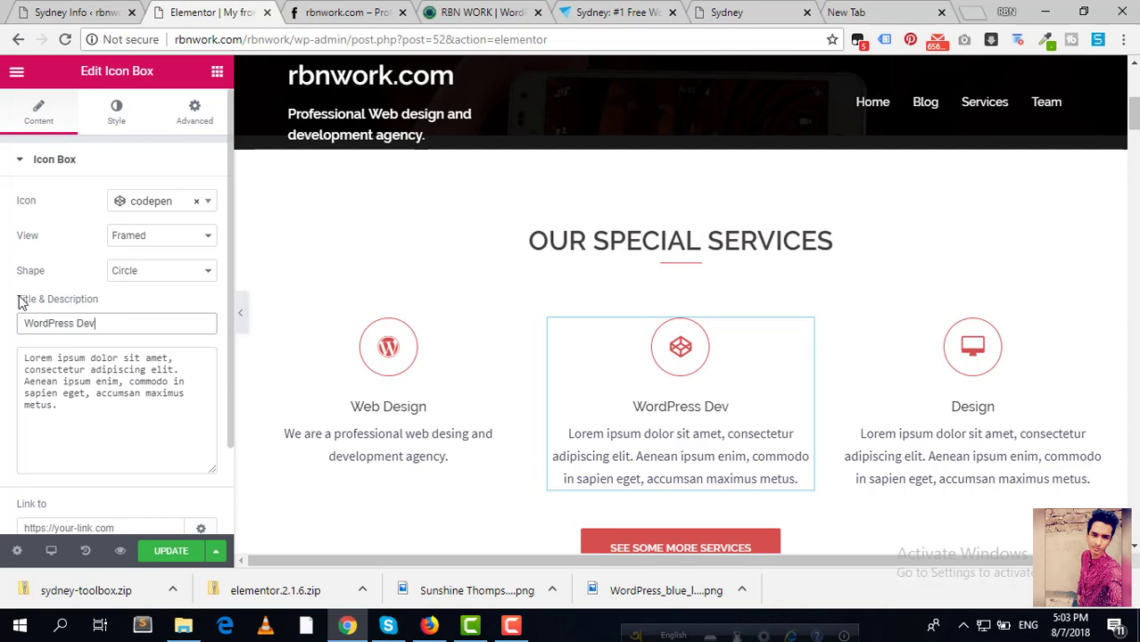
{"action": "type", "text": "elopment"}
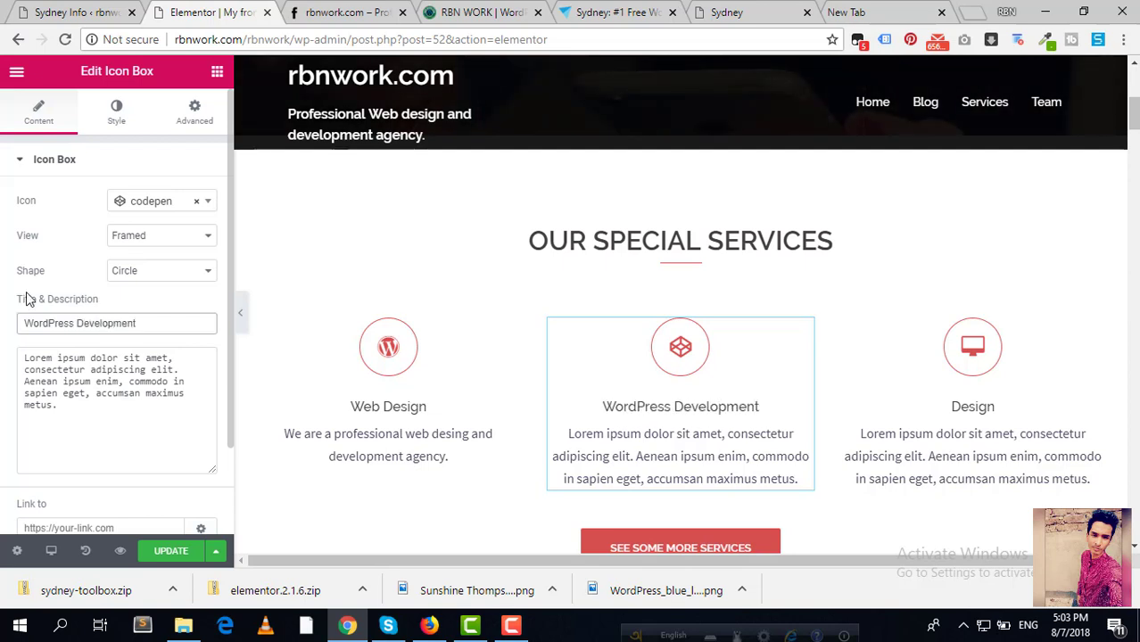
{"action": "triple_click", "coordinate": [144, 415]}
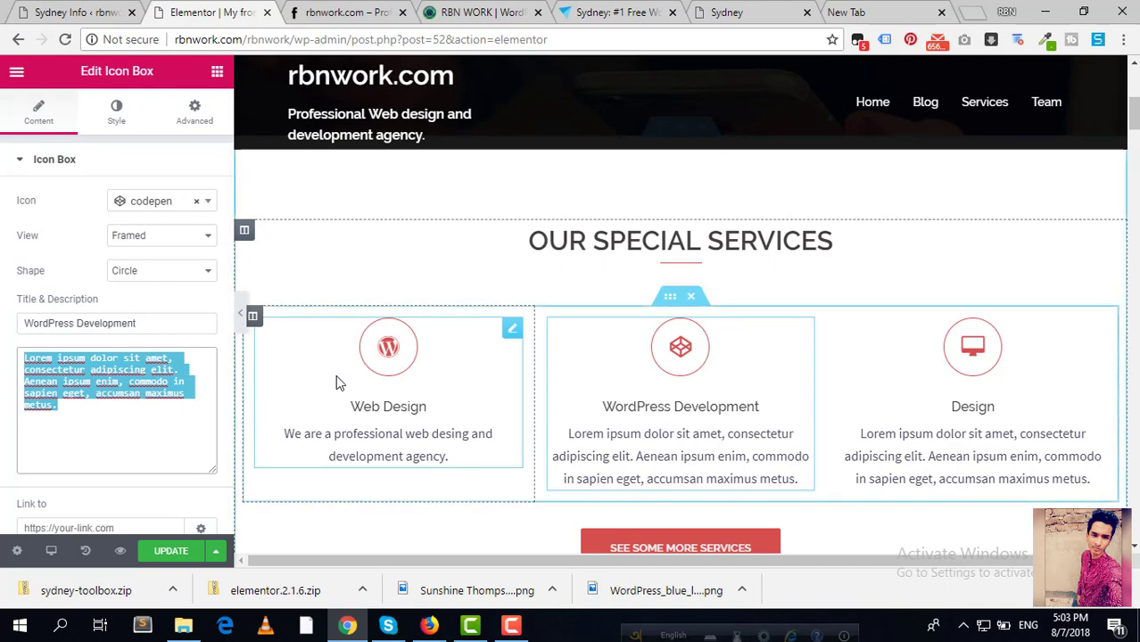
{"action": "key", "text": "BackSpace"}
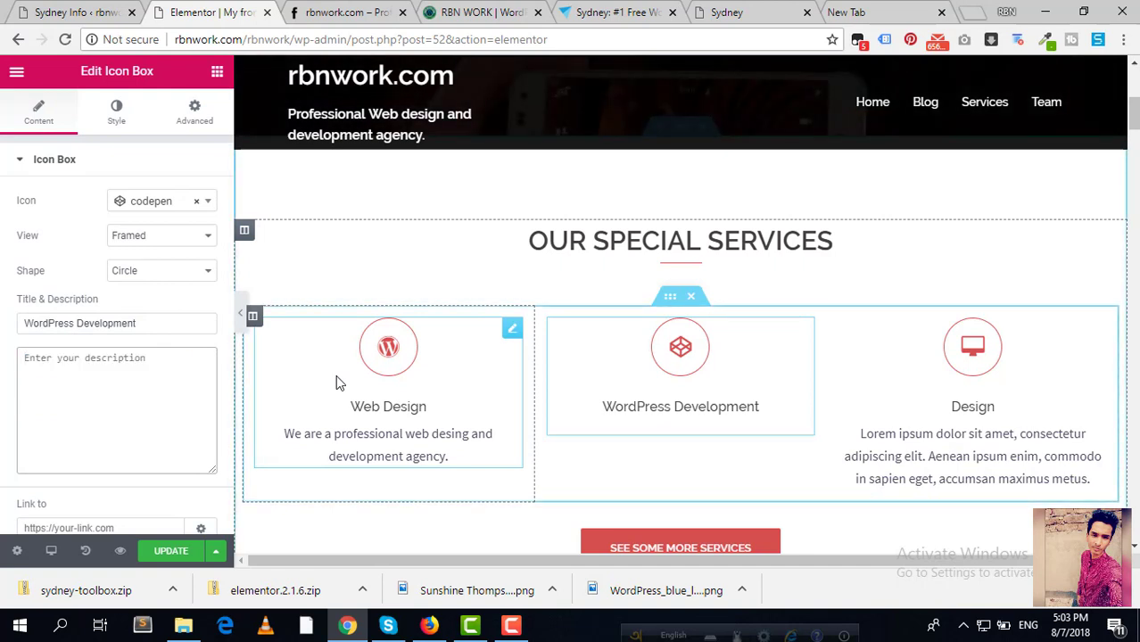
{"action": "type", "text": "W"}
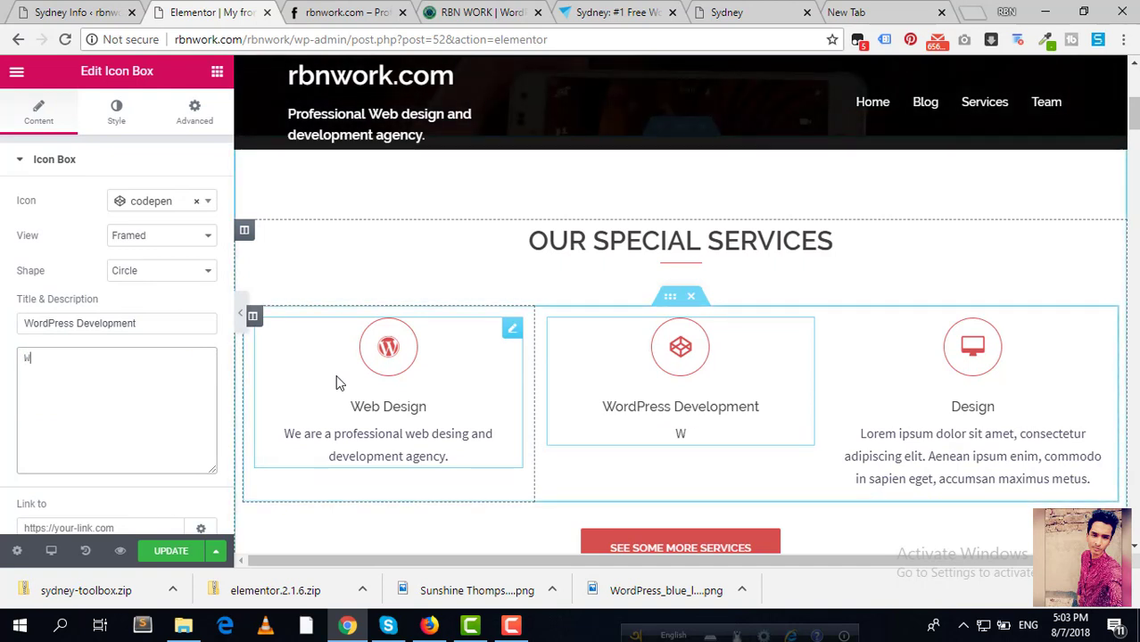
{"action": "type", "text": "e "}
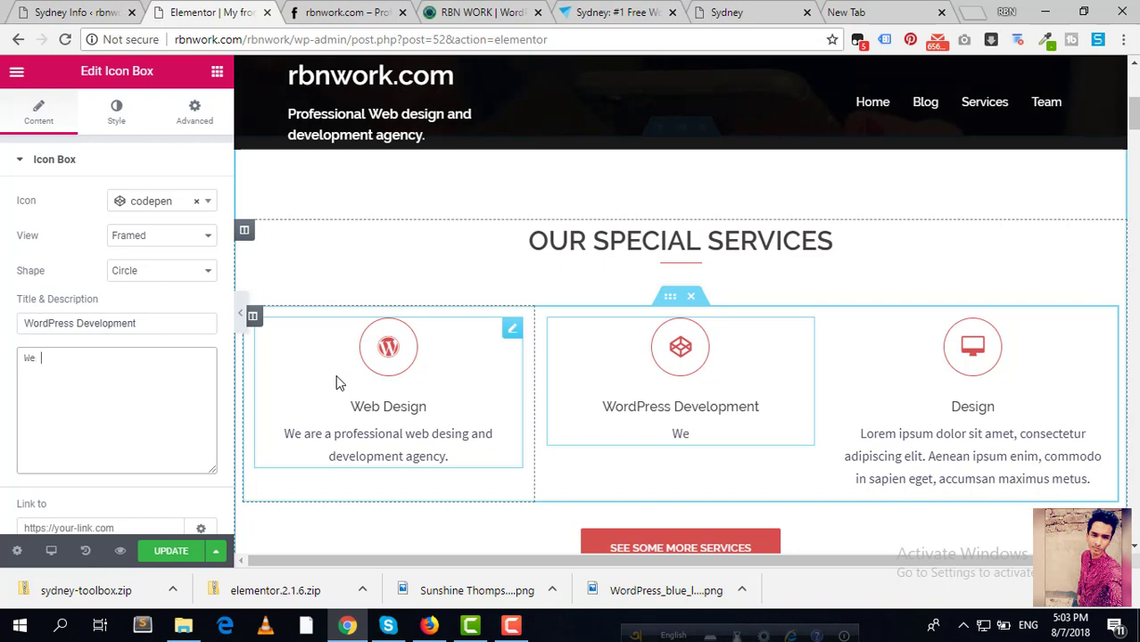
{"action": "type", "text": "are a wor"}
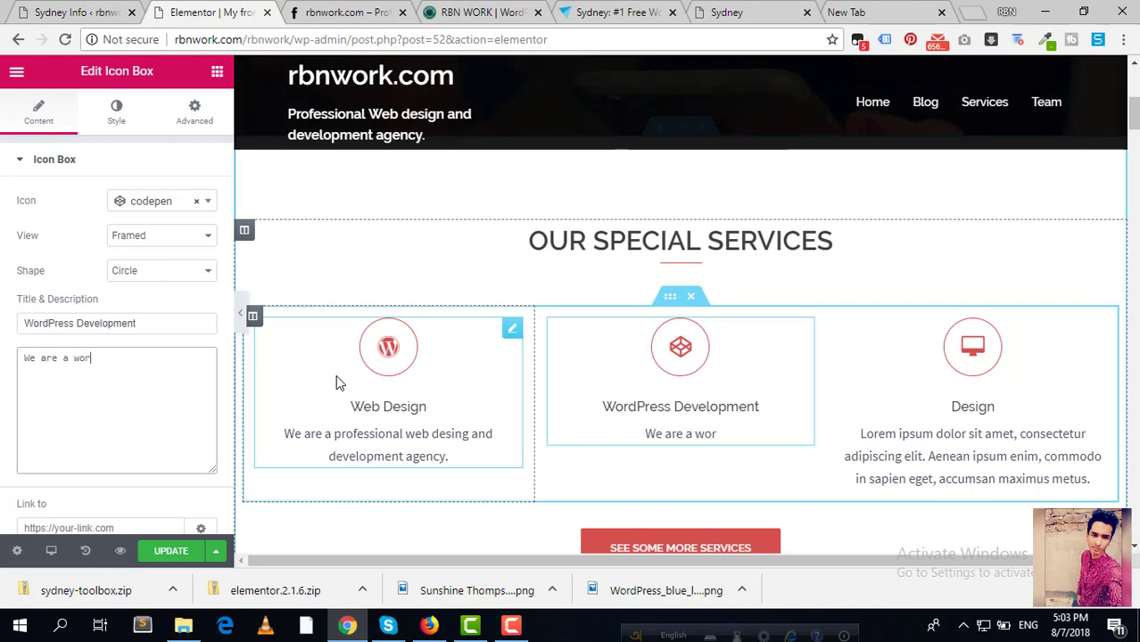
{"action": "type", "text": "dpress desi"}
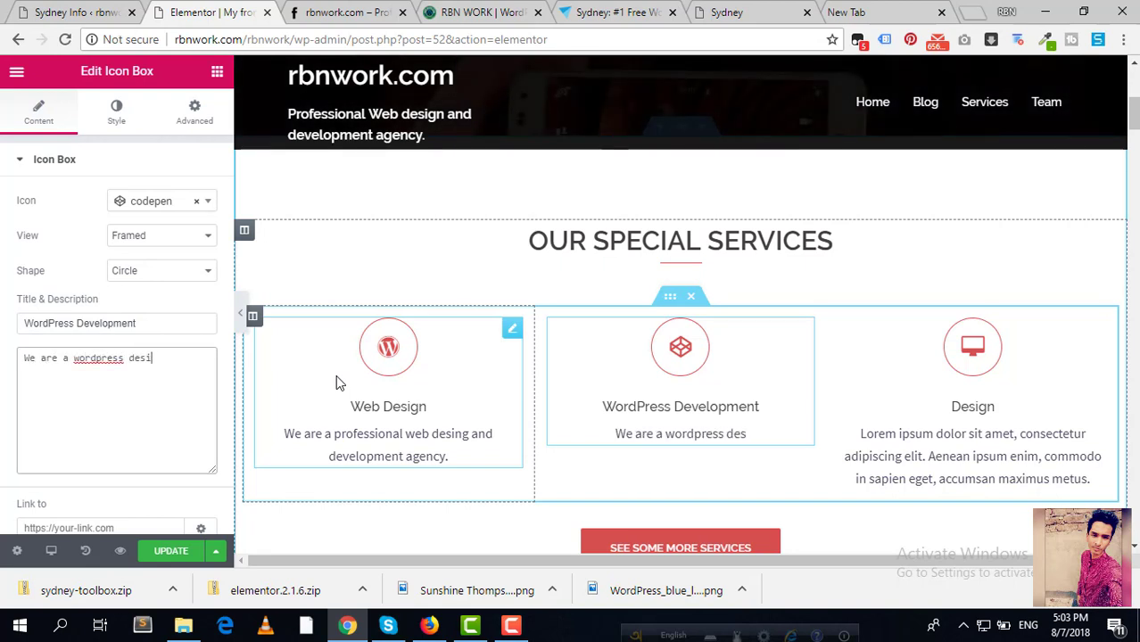
{"action": "type", "text": "gn and dee"}
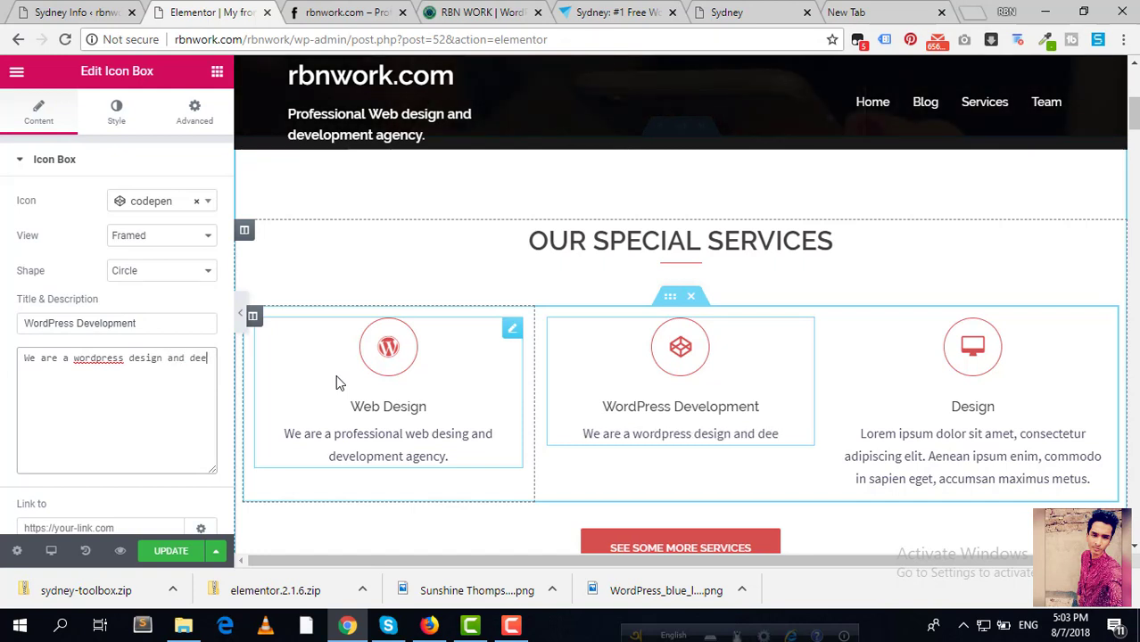
{"action": "key", "text": "BackSpace"}
{"action": "type", "text": "velo"}
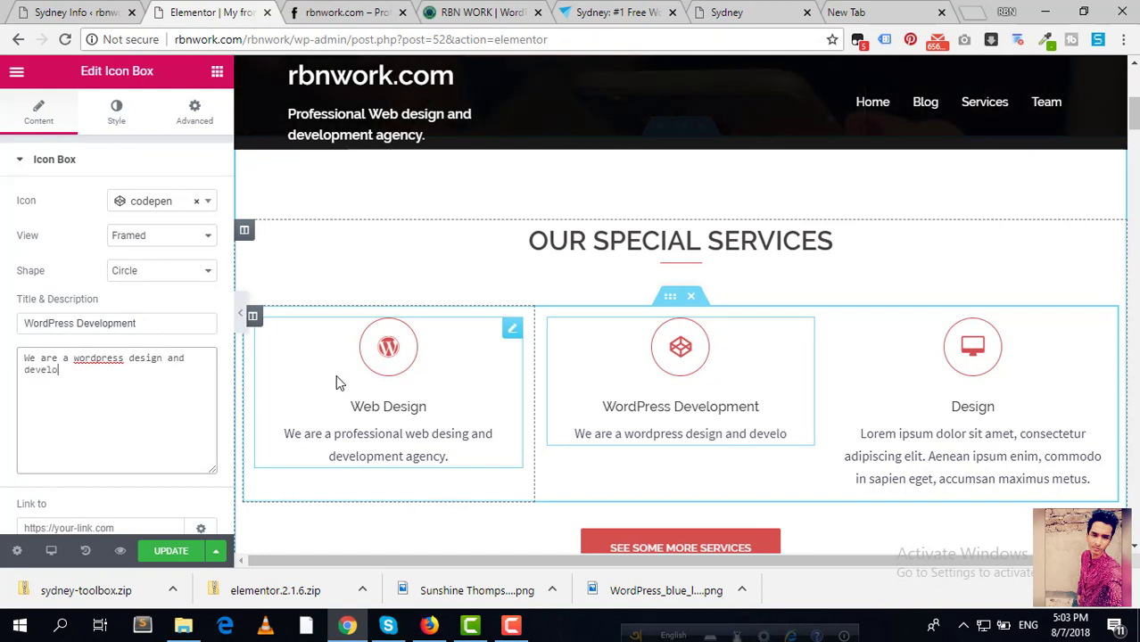
{"action": "type", "text": "pment agency"}
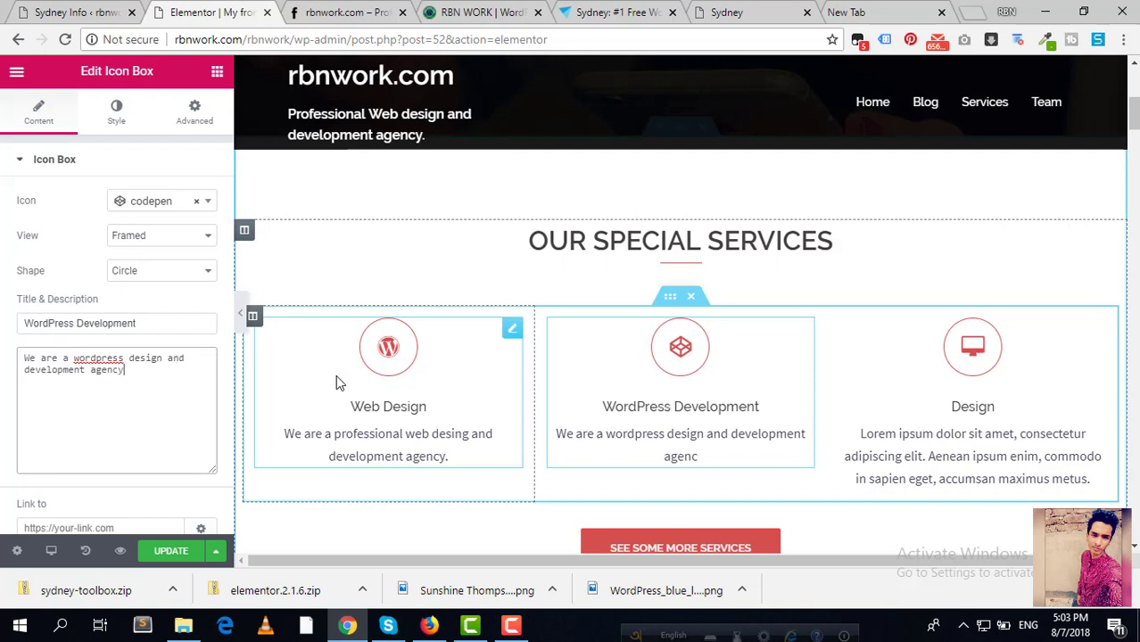
{"action": "type", "text": ".Contact "}
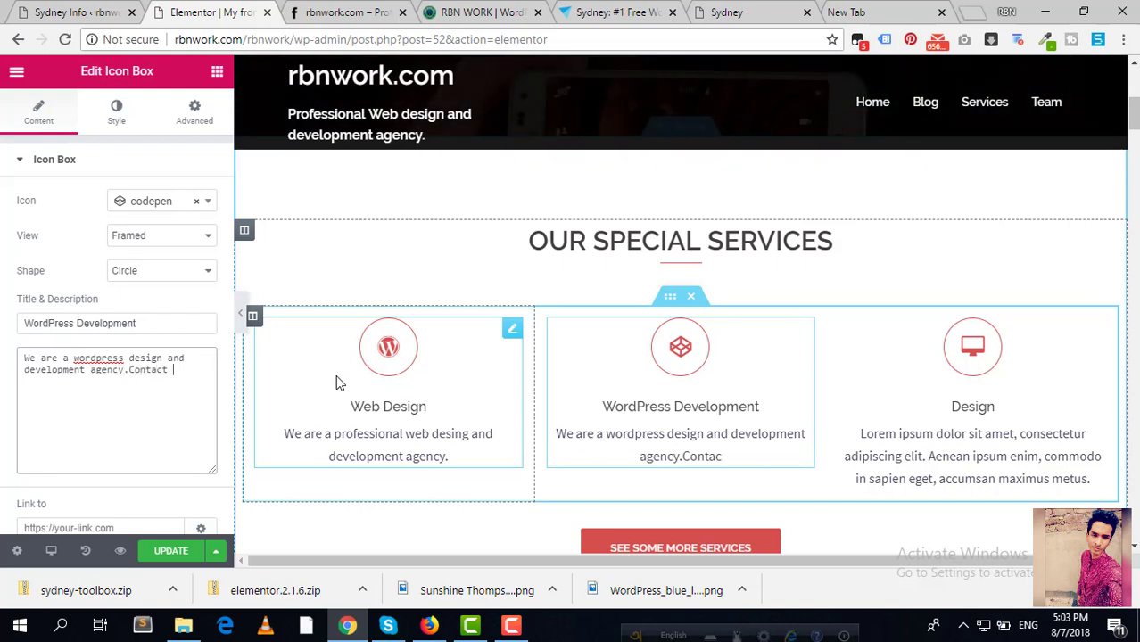
{"action": "type", "text": "with us"}
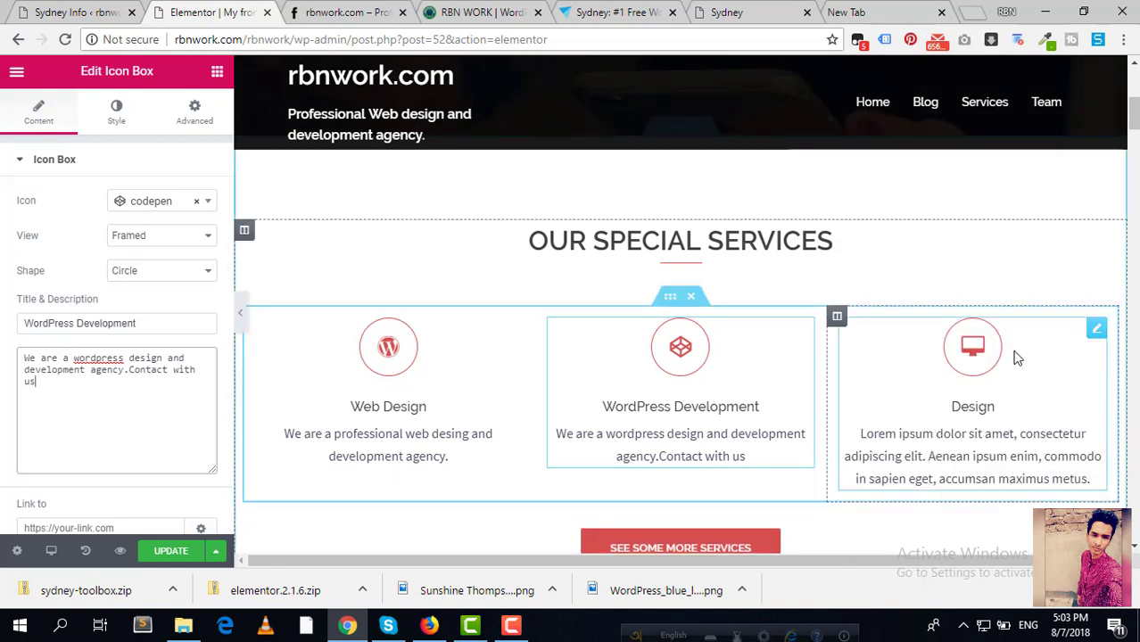
Step: Retitle the Design box 'SEO' and describe it as 'We are a top class SEO service agency.Contact with'
{"action": "left_click", "coordinate": [1096, 331]}
{"action": "left_click_drag", "start_coordinate": [93, 322], "coordinate": [12, 307]}
{"action": "type", "text": "SEO"}
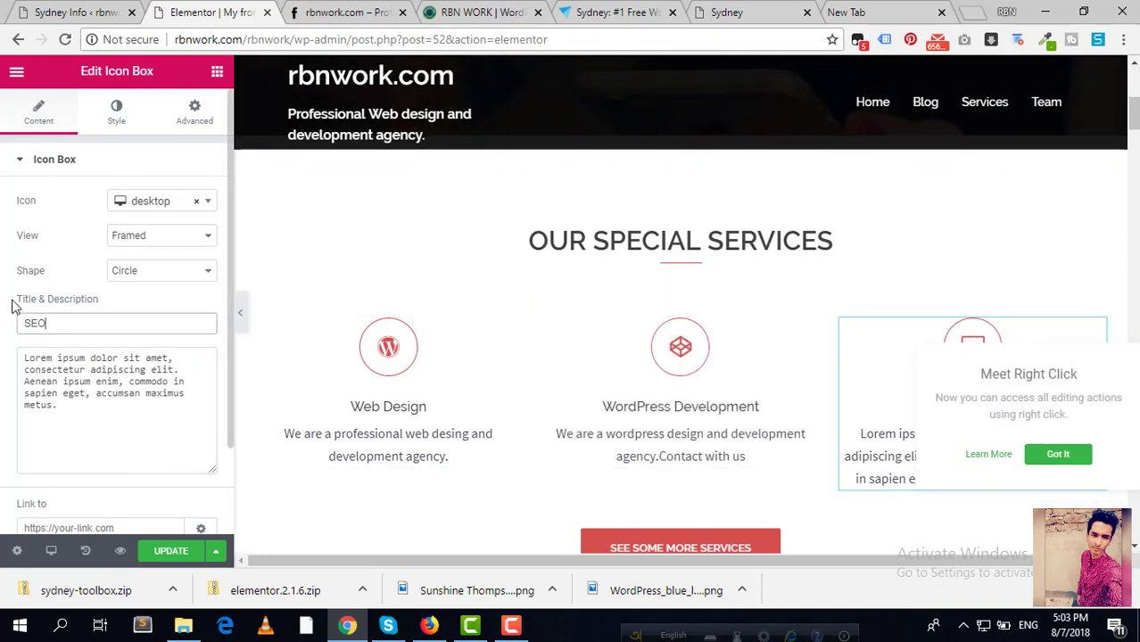
{"action": "left_click_drag", "start_coordinate": [112, 443], "coordinate": [3, 255]}
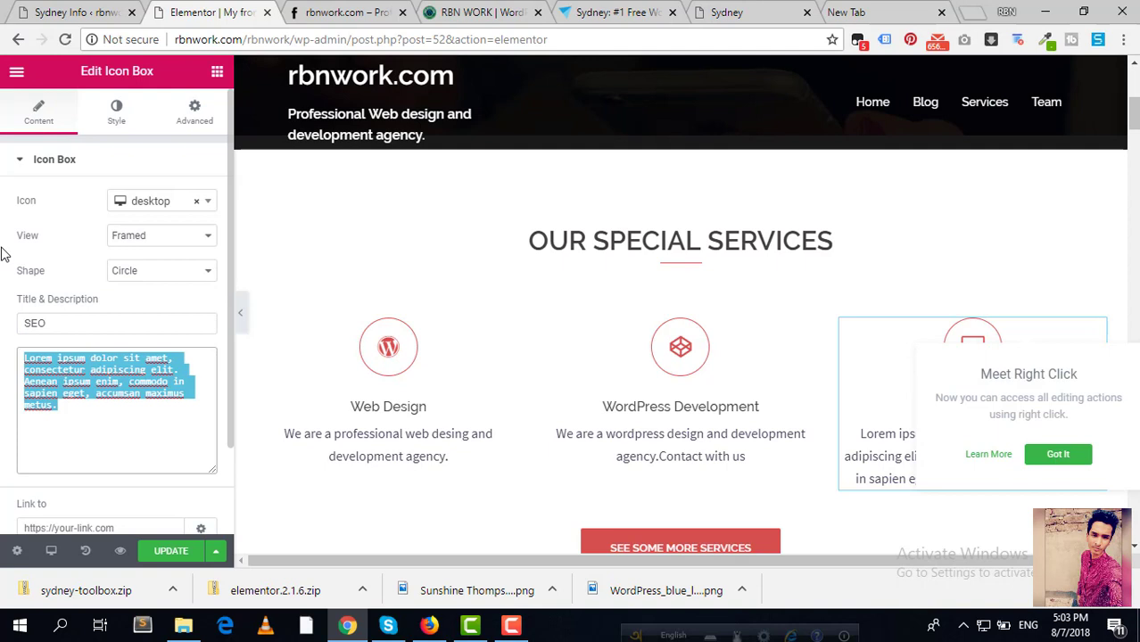
{"action": "type", "text": "We are a"}
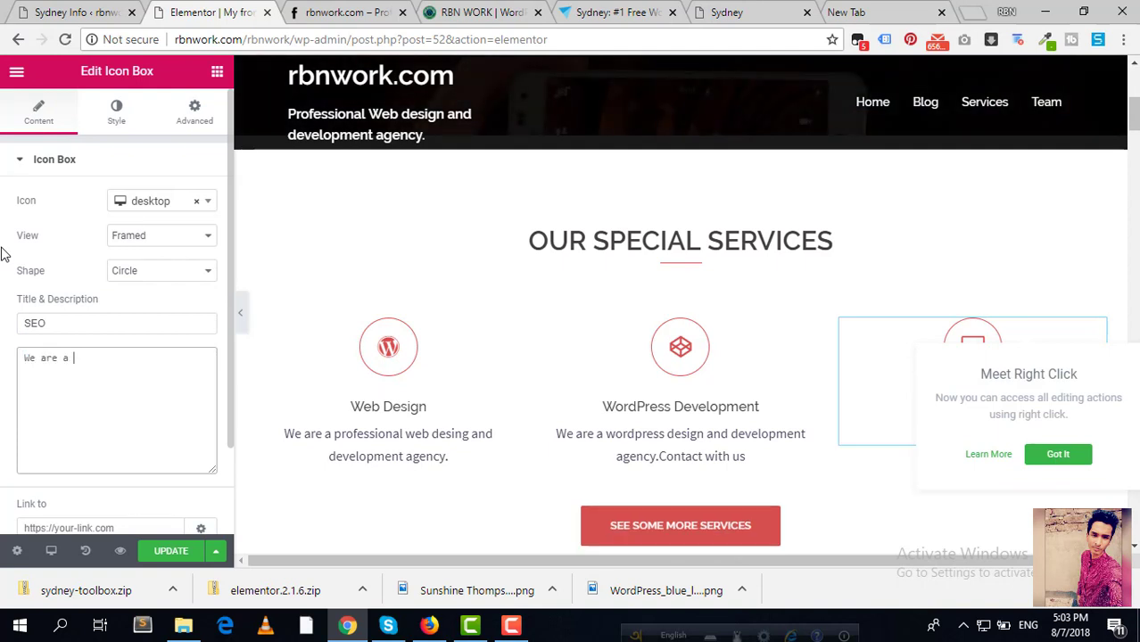
{"action": "type", "text": " top cl"}
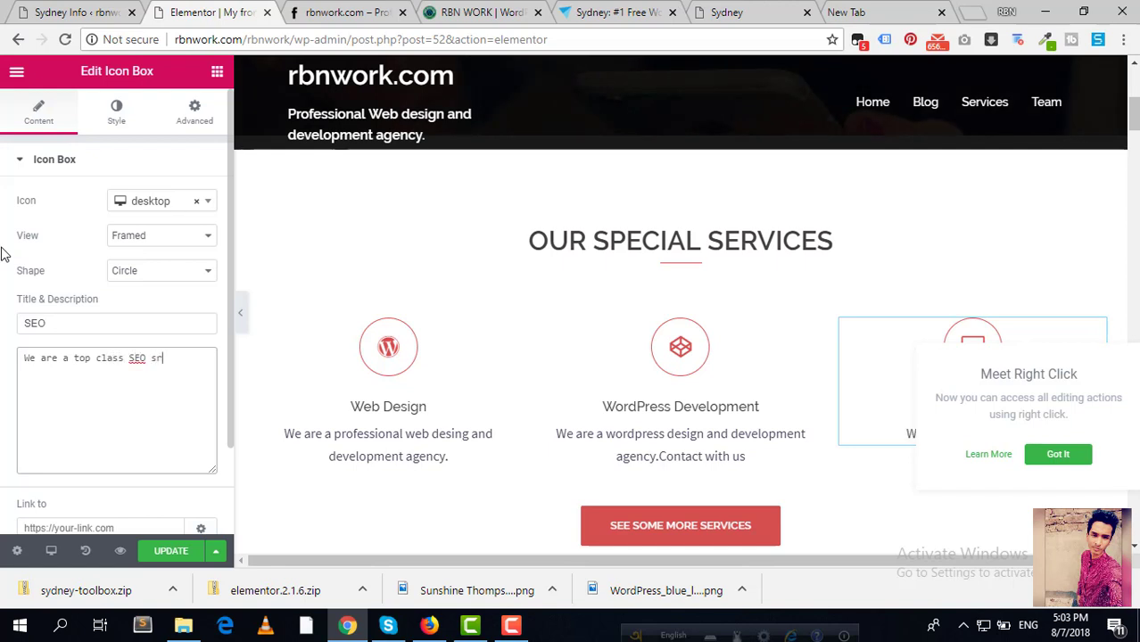
{"action": "type", "text": "ass SEO servic"}
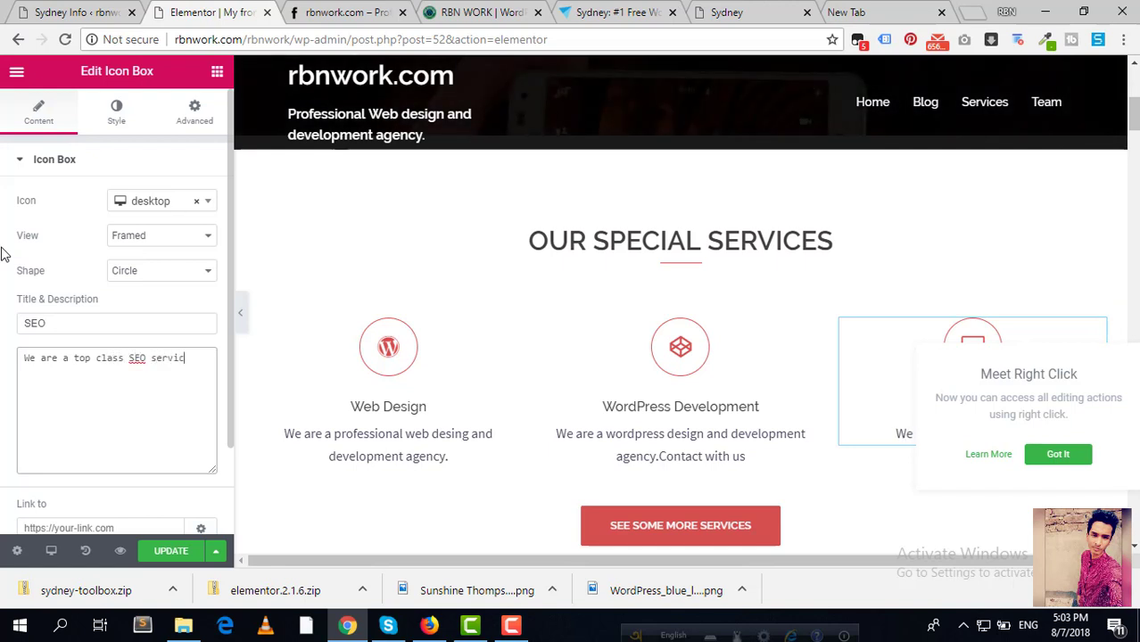
{"action": "type", "text": "e agency."}
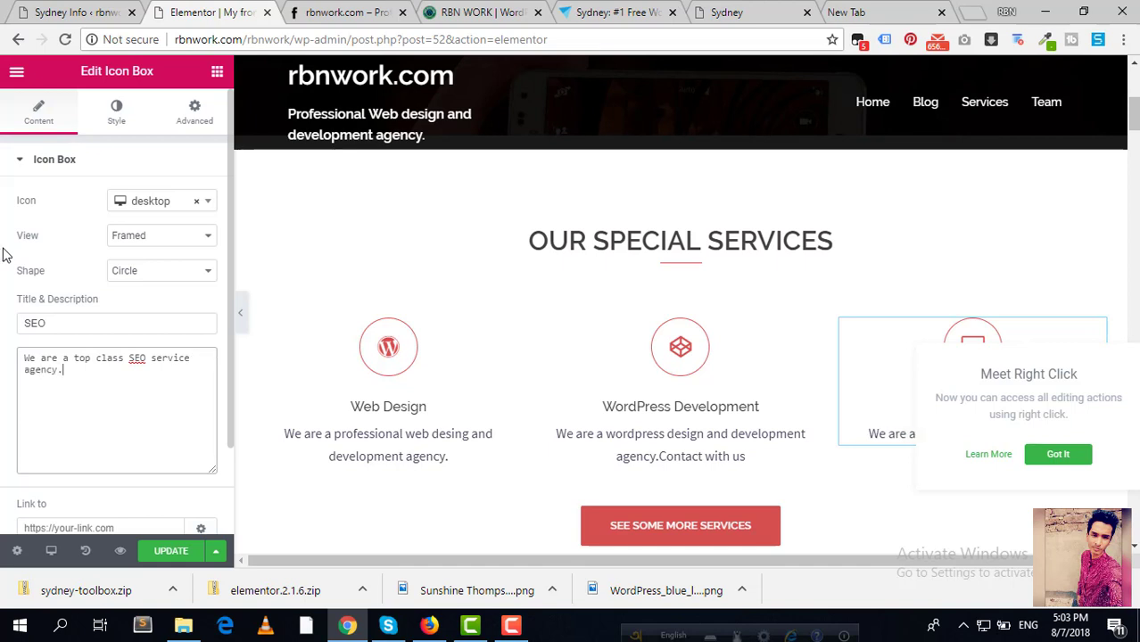
{"action": "type", "text": "Contact with us."}
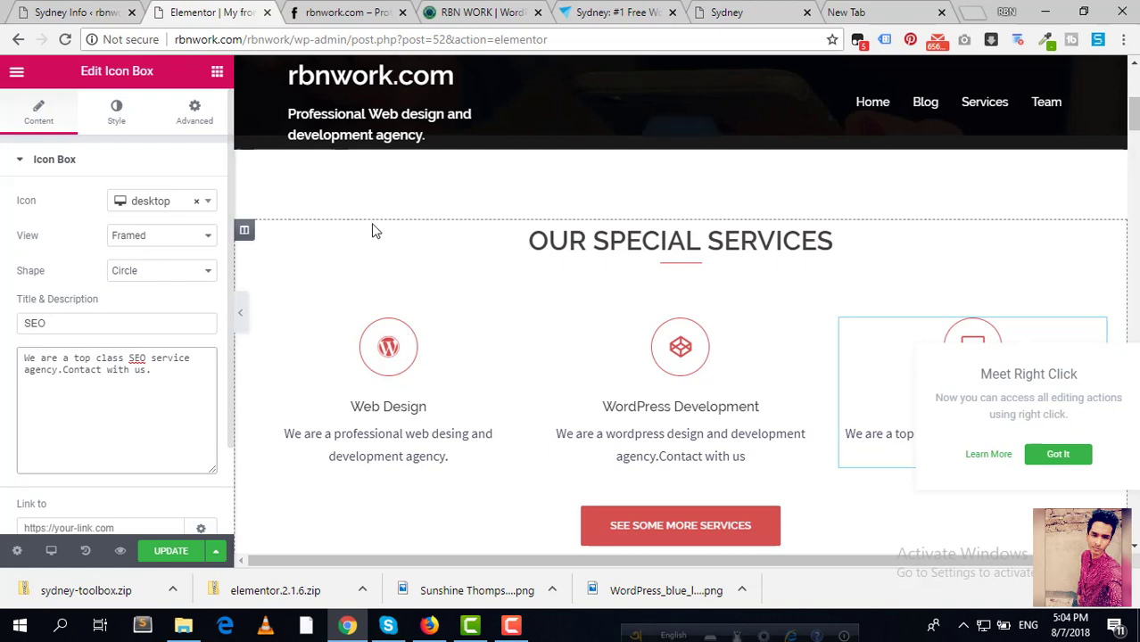
{"action": "left_click", "coordinate": [678, 242]}
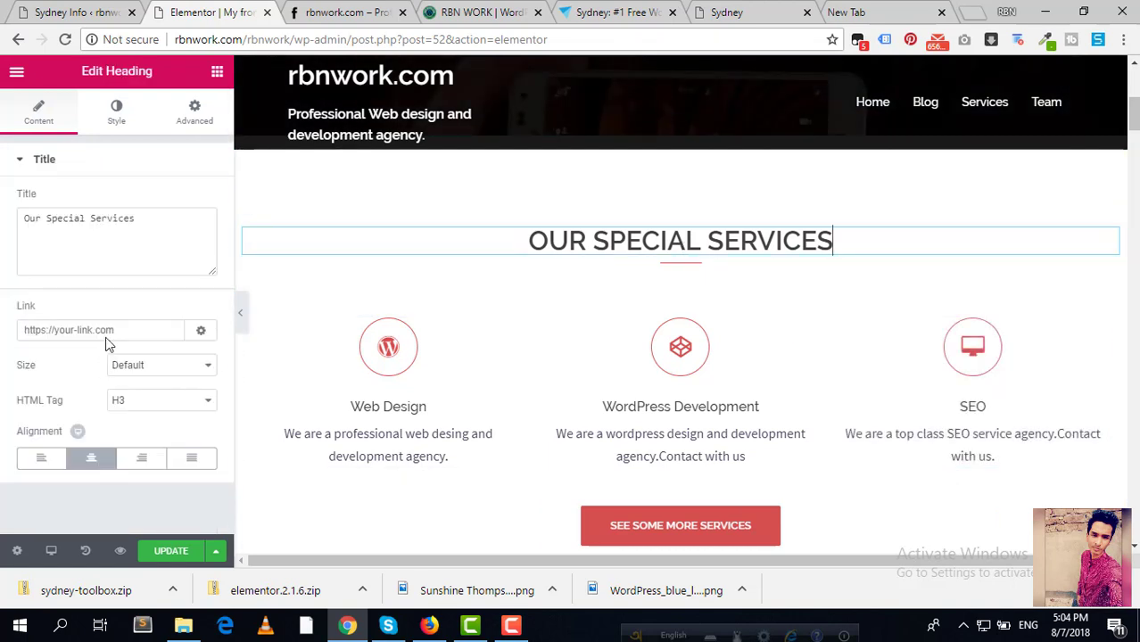
Step: Give the services heading a '#' link
{"action": "left_click", "coordinate": [108, 248]}
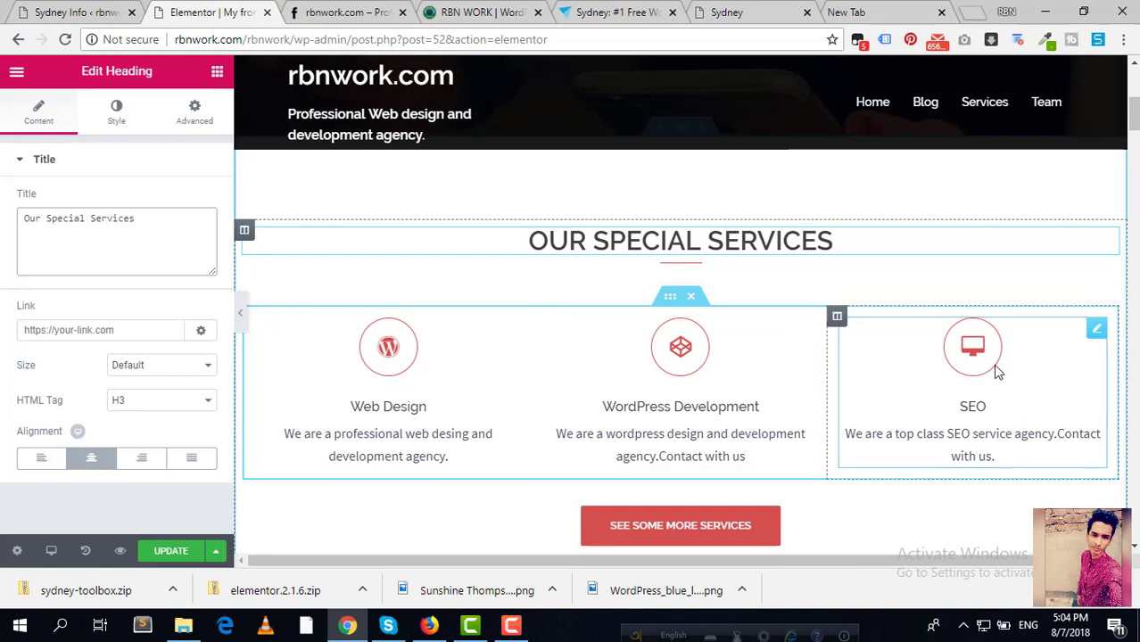
{"action": "left_click", "coordinate": [129, 326]}
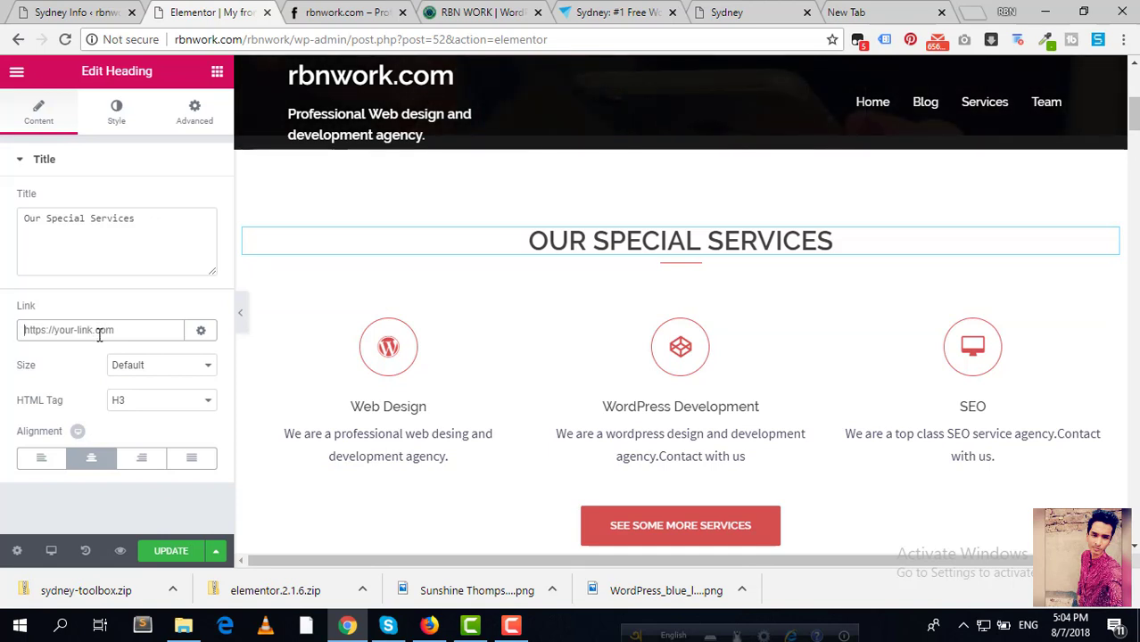
{"action": "type", "text": "#"}
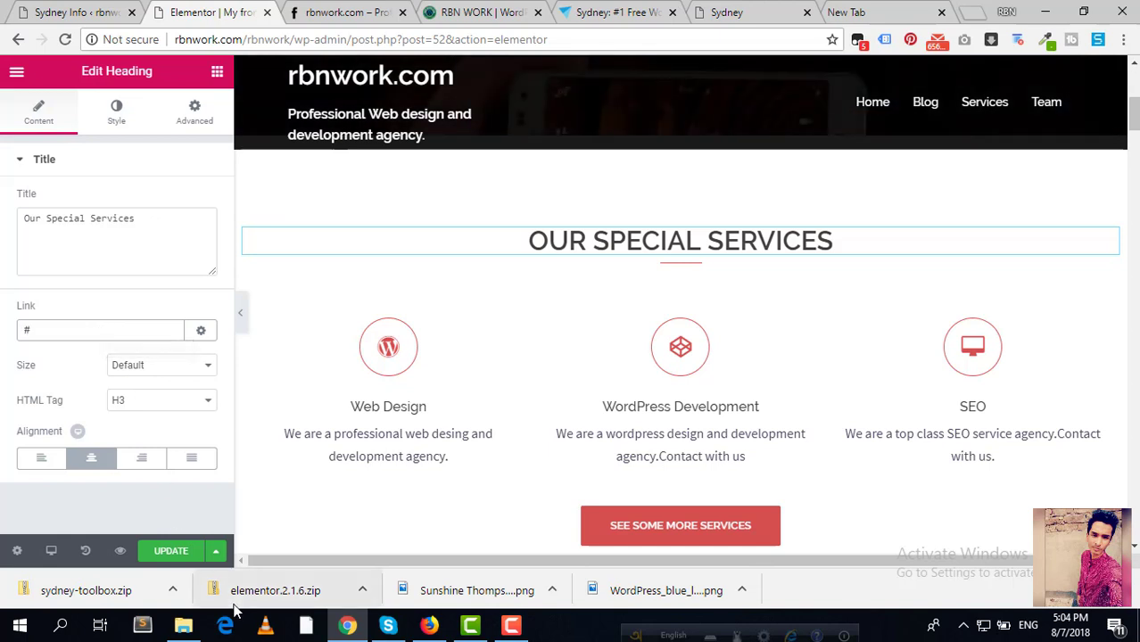
Step: Link the WordPress Development and Web Design boxes to '#', update the homepage, and view the live site
{"action": "left_click", "coordinate": [755, 370]}
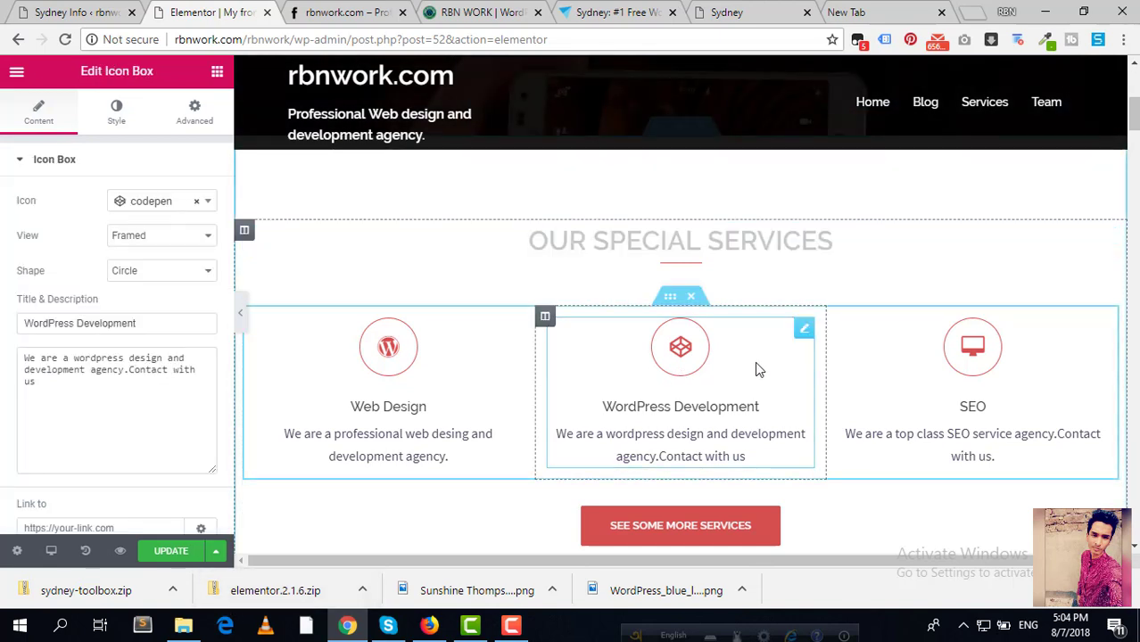
{"action": "scroll", "coordinate": [120, 374], "scroll_direction": "down", "scroll_amount": 2}
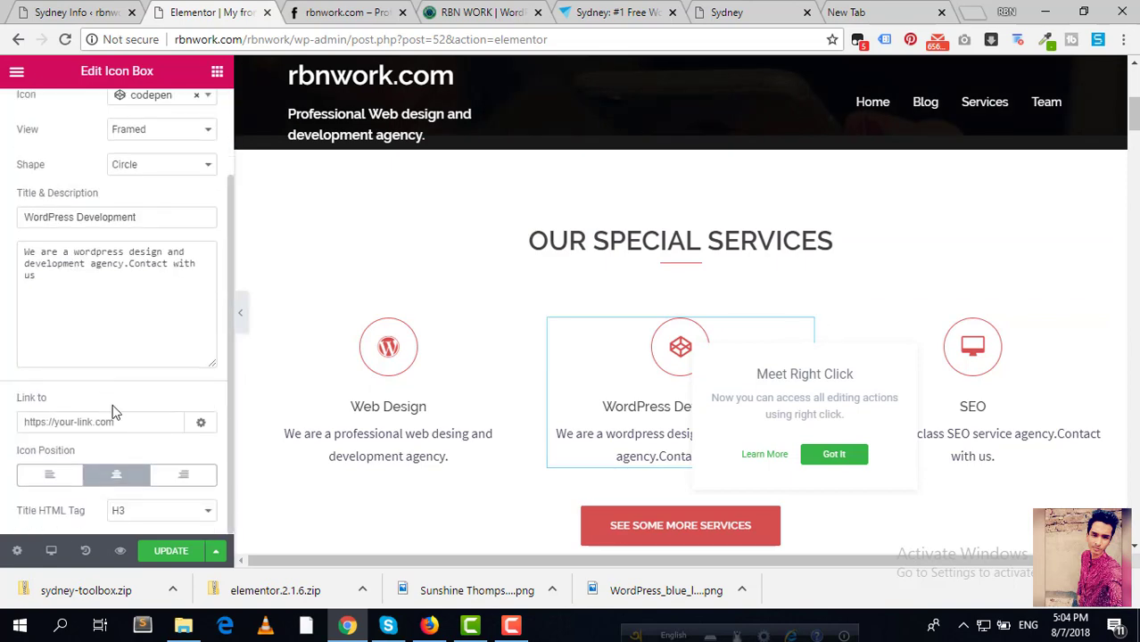
{"action": "left_click", "coordinate": [114, 419]}
{"action": "type", "text": "#"}
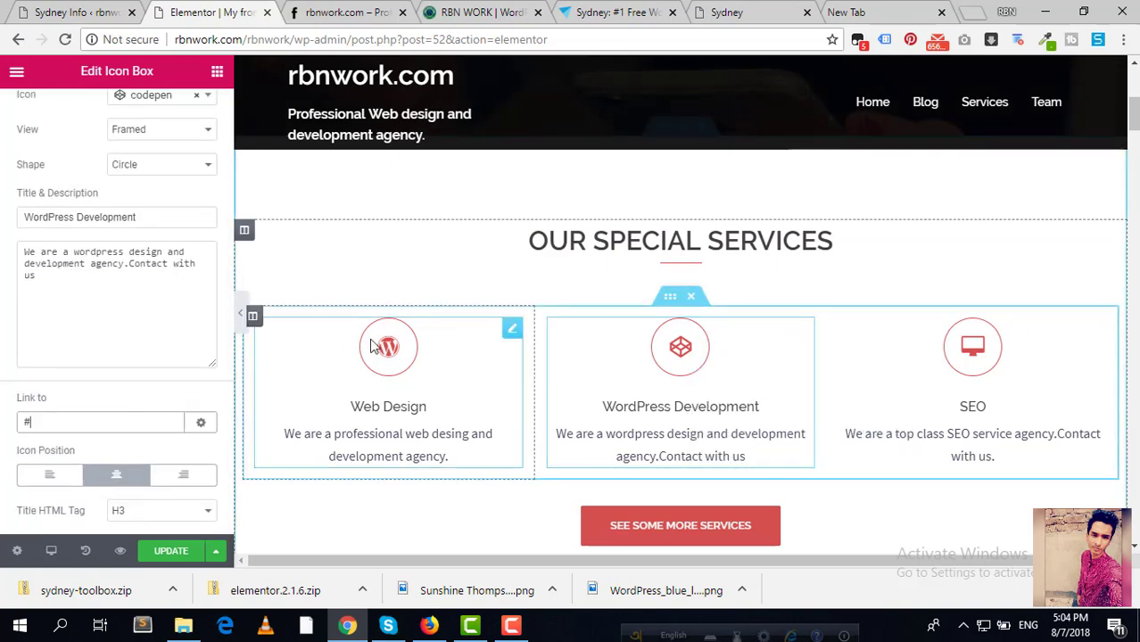
{"action": "left_click", "coordinate": [468, 364]}
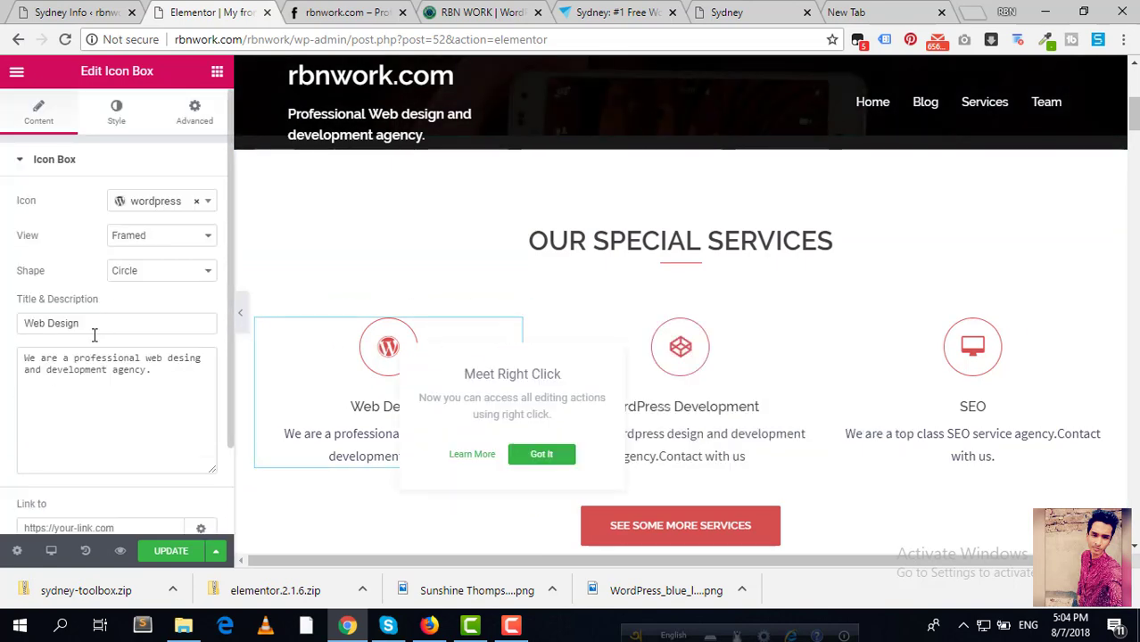
{"action": "left_click", "coordinate": [80, 421]}
{"action": "type", "text": "#"}
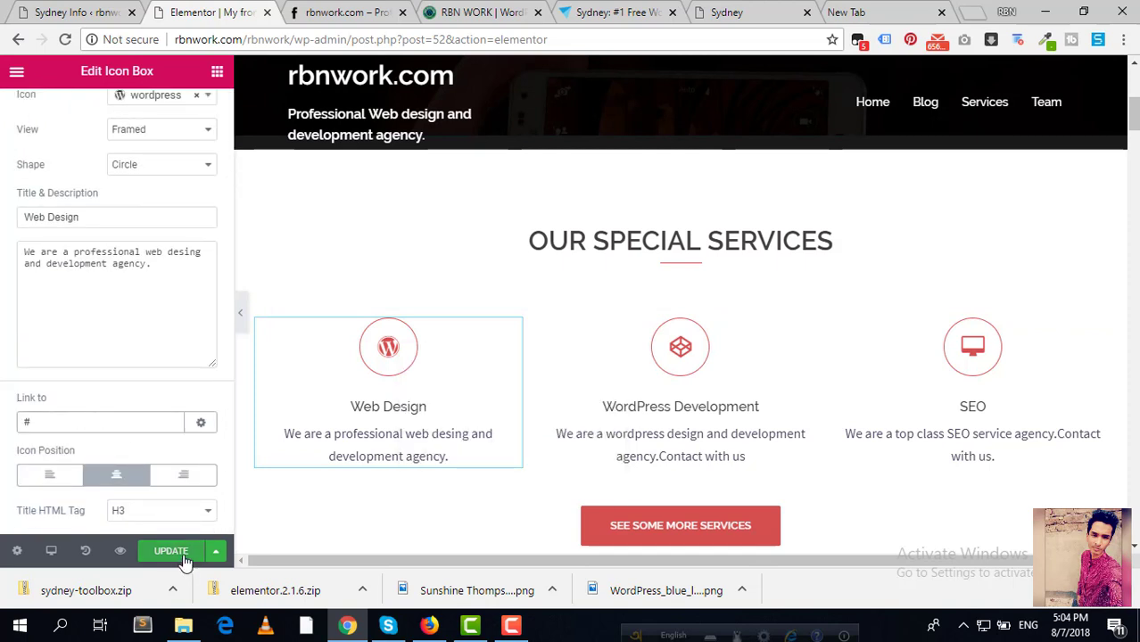
{"action": "left_click", "coordinate": [186, 553]}
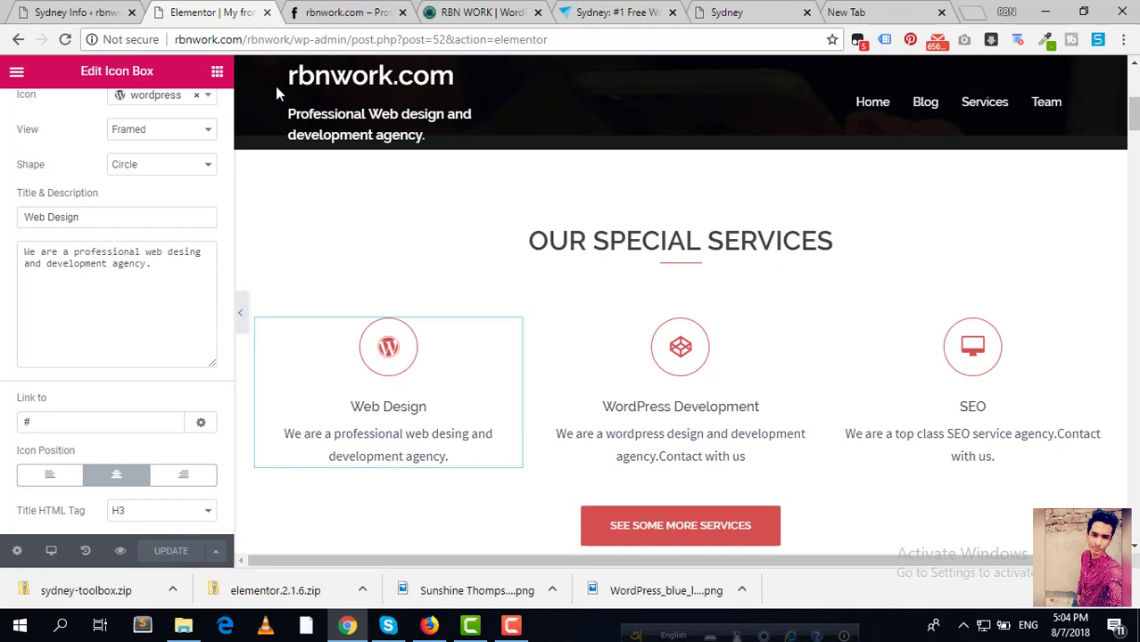
{"action": "left_click", "coordinate": [349, 10]}
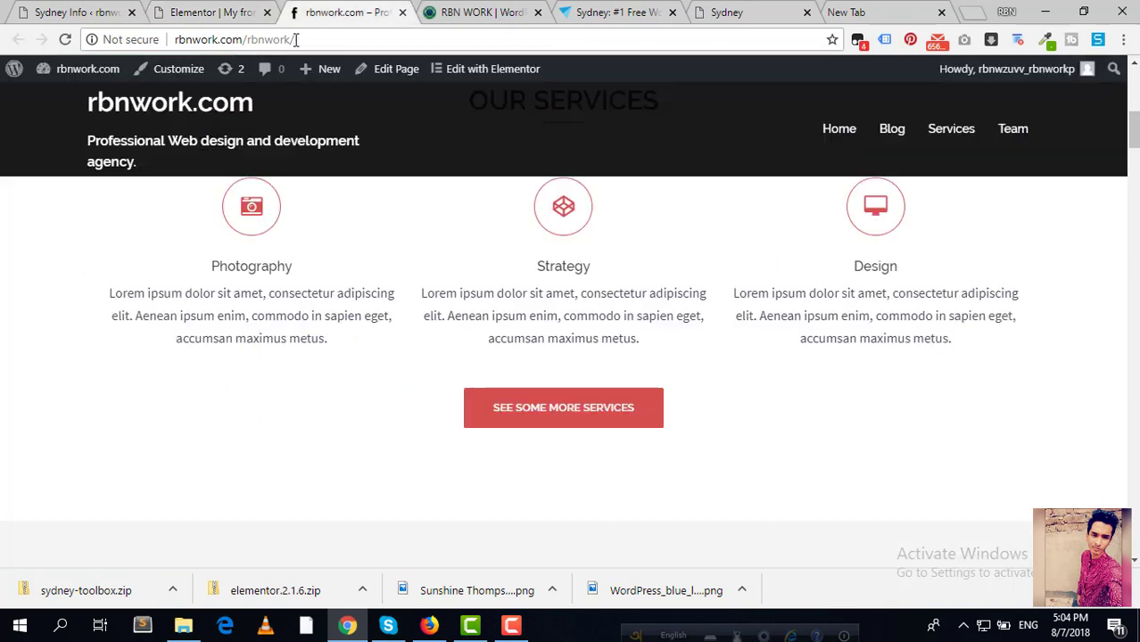
Step: Reload the live homepage and check the Web Design, WordPress Development and SEO boxes
{"action": "left_click", "coordinate": [66, 40]}
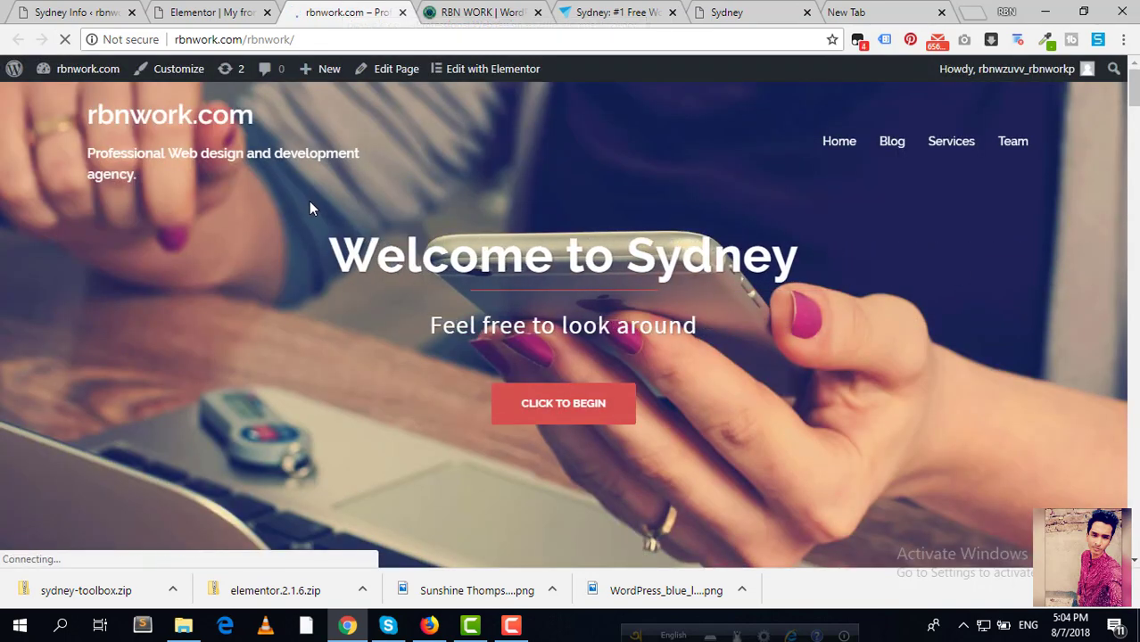
{"action": "scroll", "coordinate": [309, 201], "scroll_direction": "down", "scroll_amount": 5}
{"action": "scroll", "coordinate": [315, 211], "scroll_direction": "down", "scroll_amount": 1}
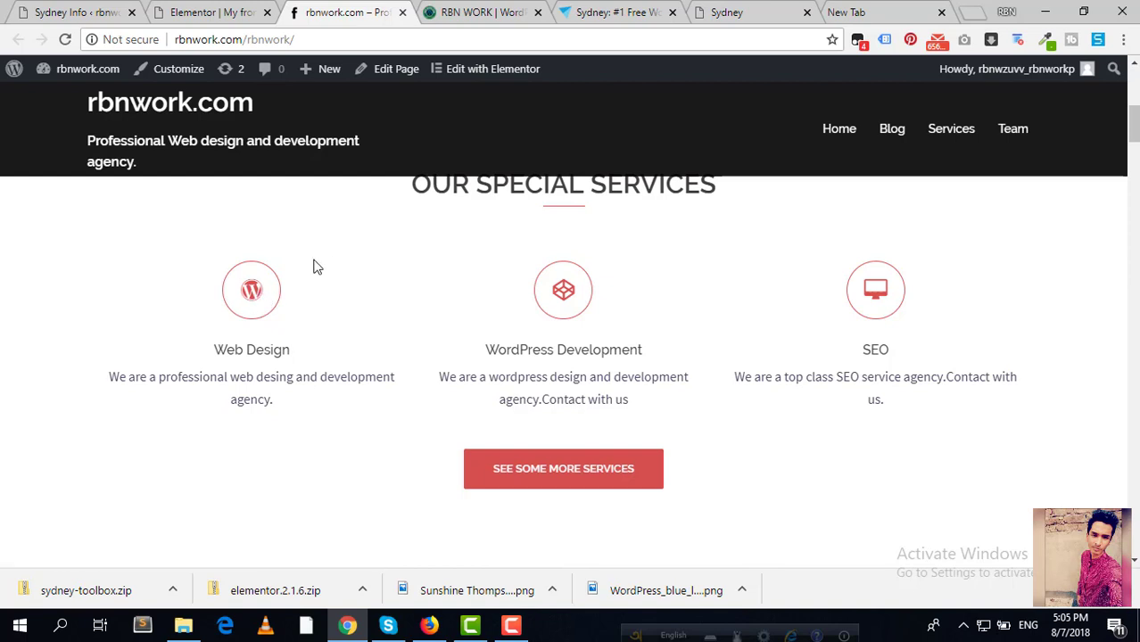
{"action": "left_click", "coordinate": [185, 8]}
{"action": "left_click", "coordinate": [318, 11]}
{"action": "left_click_drag", "start_coordinate": [209, 397], "coordinate": [110, 379]}
{"action": "left_click", "coordinate": [110, 377]}
{"action": "left_click_drag", "start_coordinate": [203, 406], "coordinate": [105, 377]}
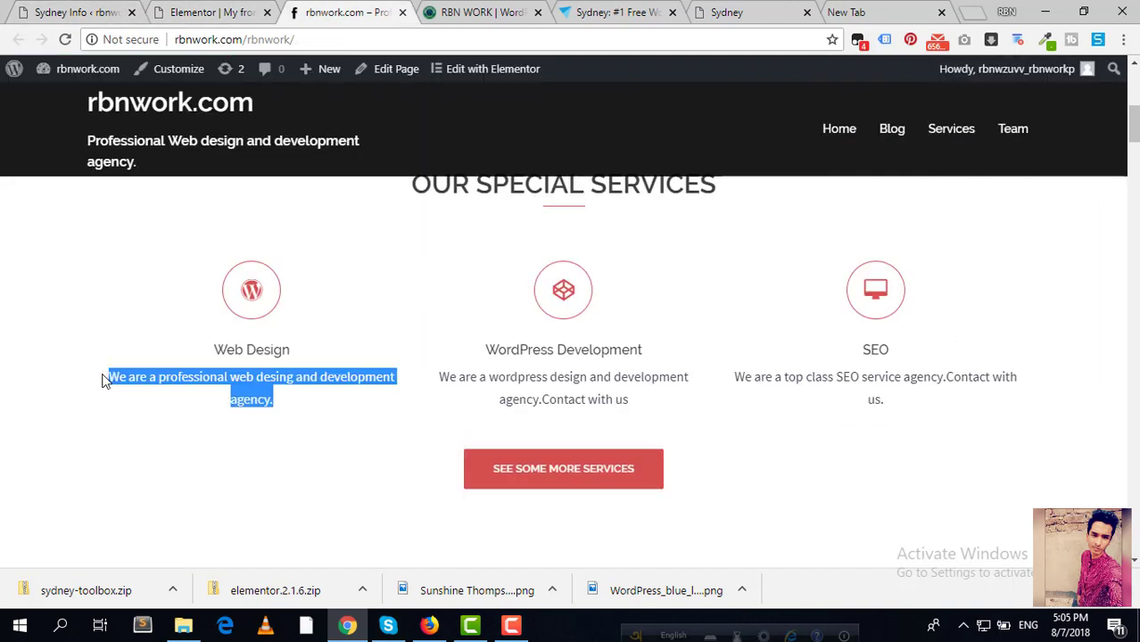
{"action": "left_click", "coordinate": [116, 375]}
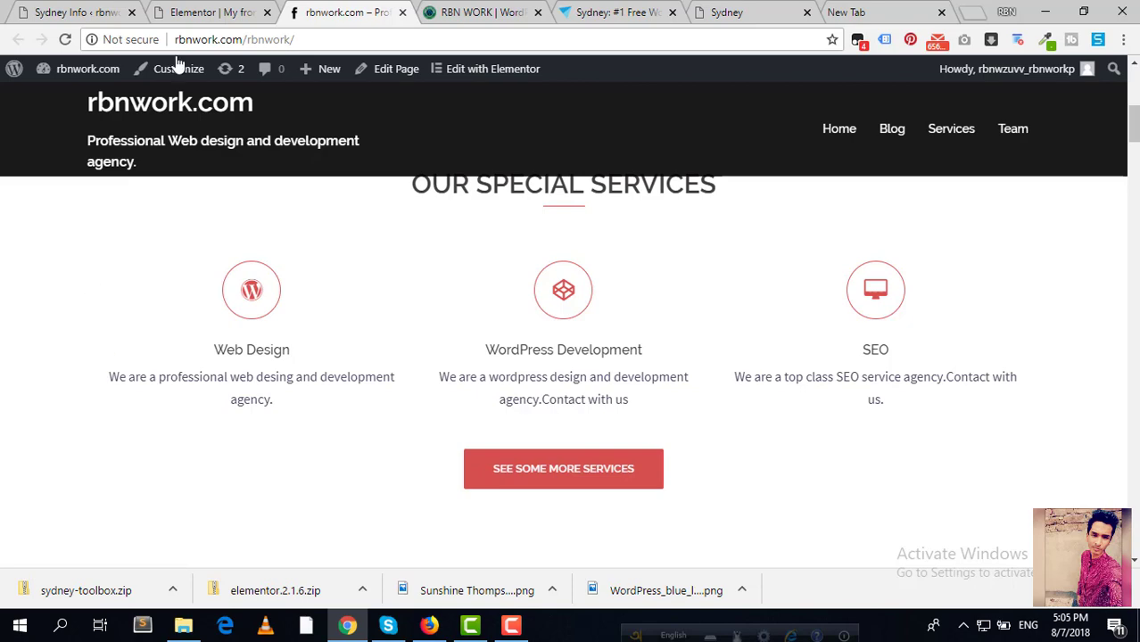
Step: Return to the Sydney theme dashboard tab
{"action": "left_click", "coordinate": [240, 12]}
{"action": "left_click", "coordinate": [69, 11]}
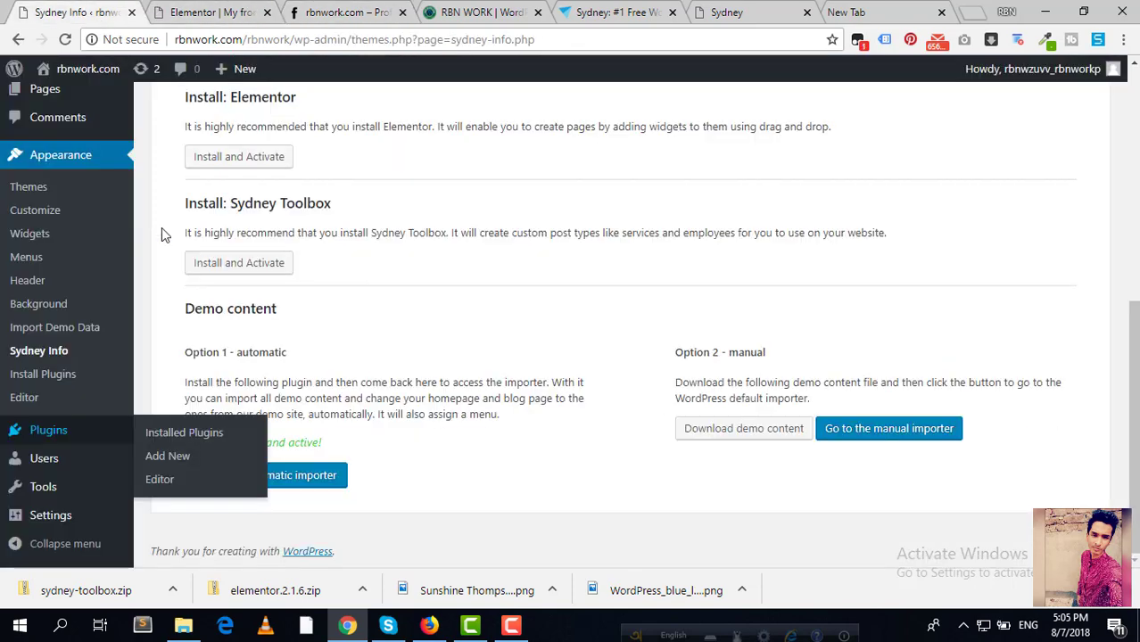
{"action": "scroll", "coordinate": [54, 190], "scroll_direction": "up", "scroll_amount": 3}
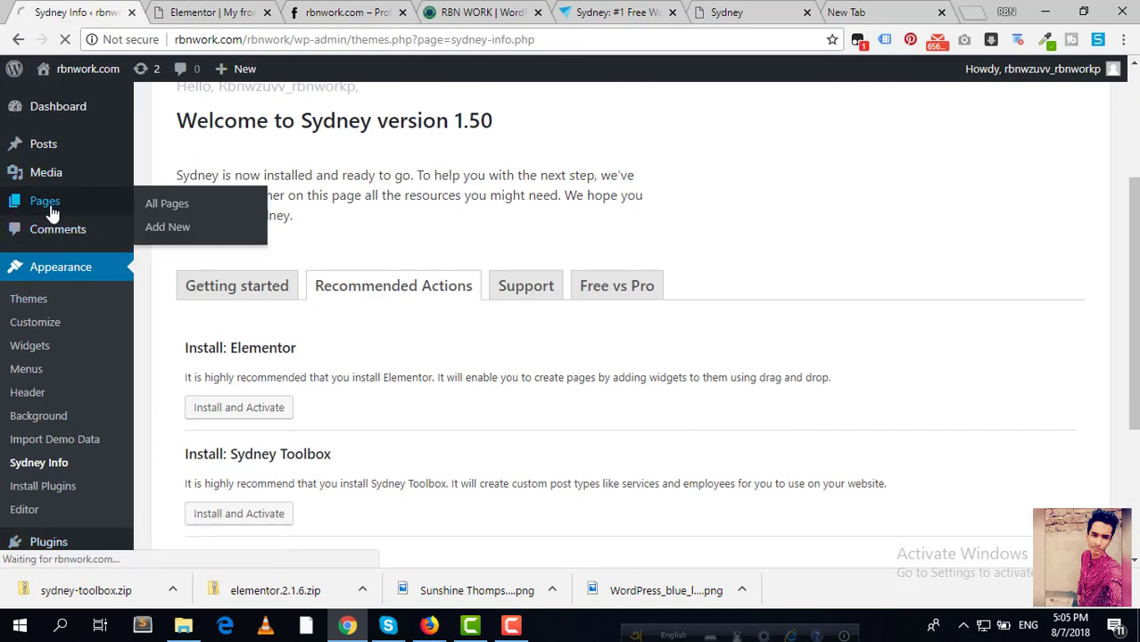
Step: Create and publish a new page titled Web Design
{"action": "left_click", "coordinate": [52, 213]}
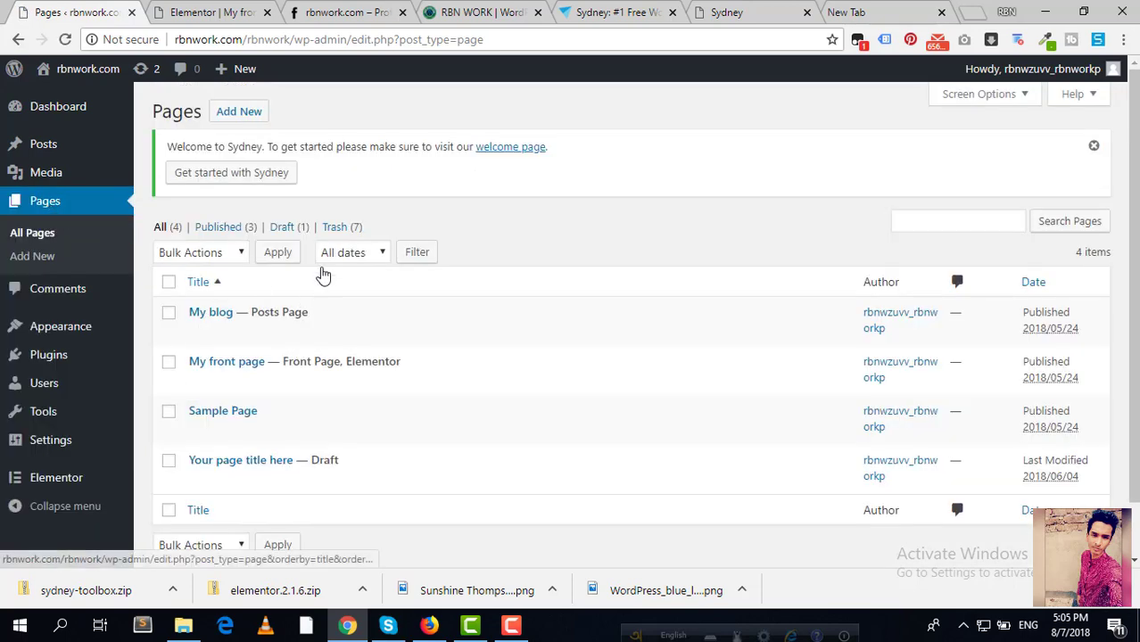
{"action": "left_click", "coordinate": [240, 114]}
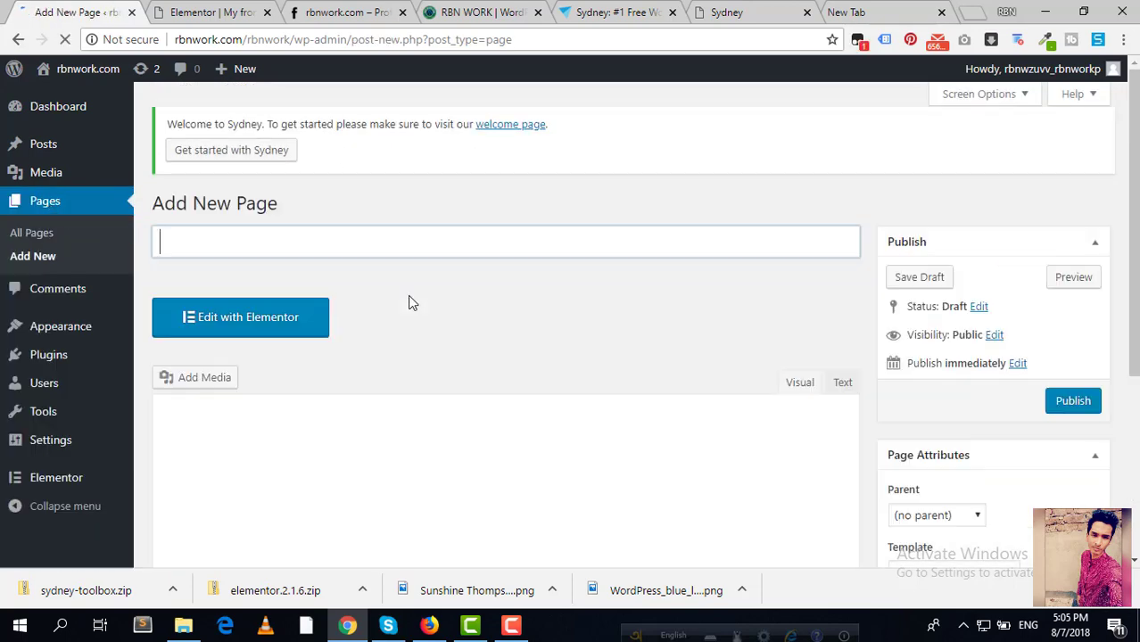
{"action": "type", "text": "Web Design"}
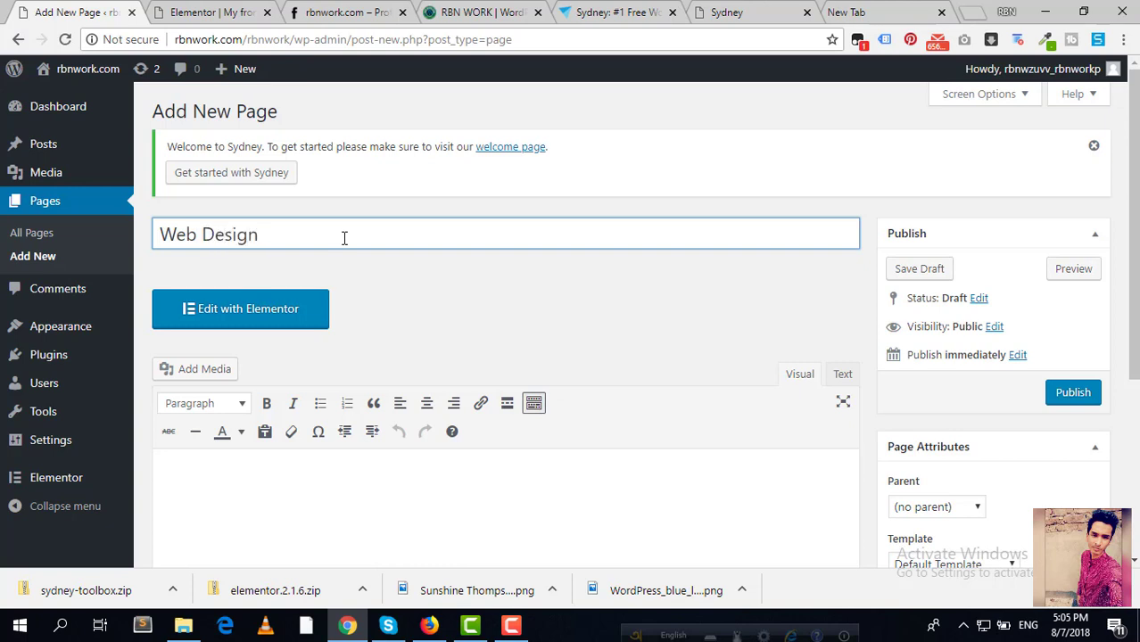
{"action": "left_click", "coordinate": [1062, 398]}
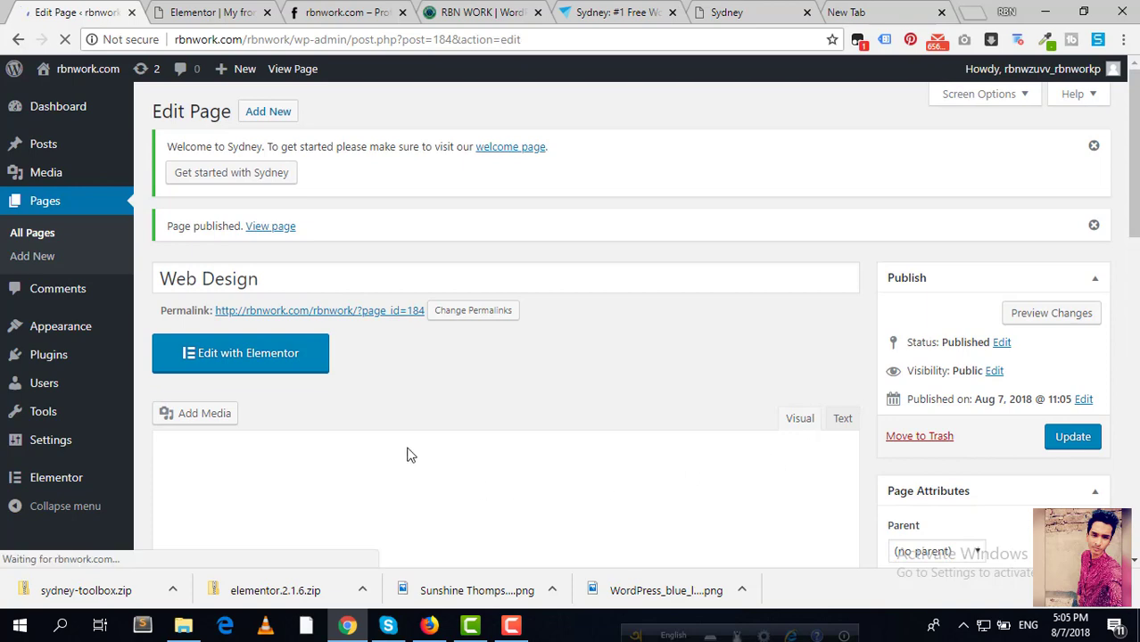
Step: Create and publish a WordPress Development page in a new tab
{"action": "right_click", "coordinate": [267, 111]}
{"action": "left_click", "coordinate": [327, 117]}
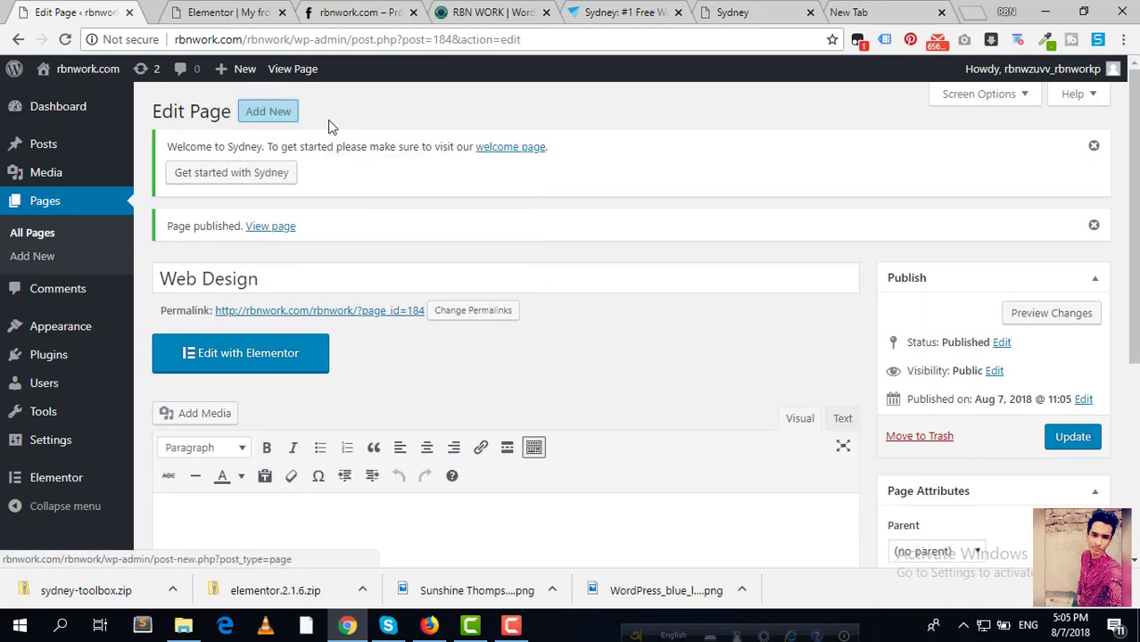
{"action": "left_click", "coordinate": [174, 12]}
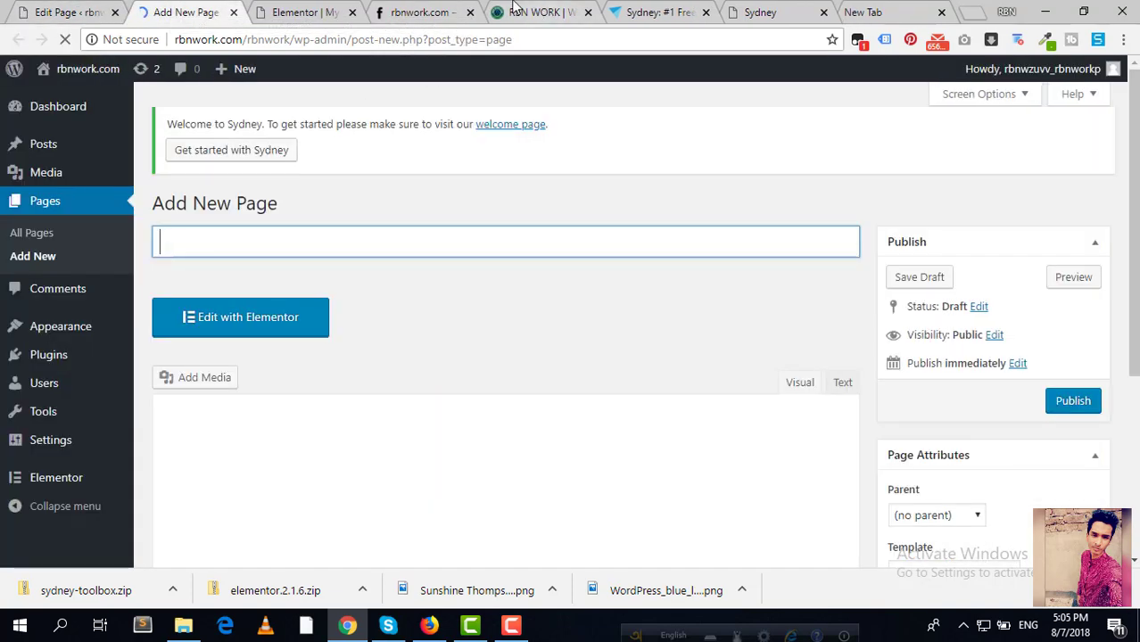
{"action": "left_click", "coordinate": [420, 11]}
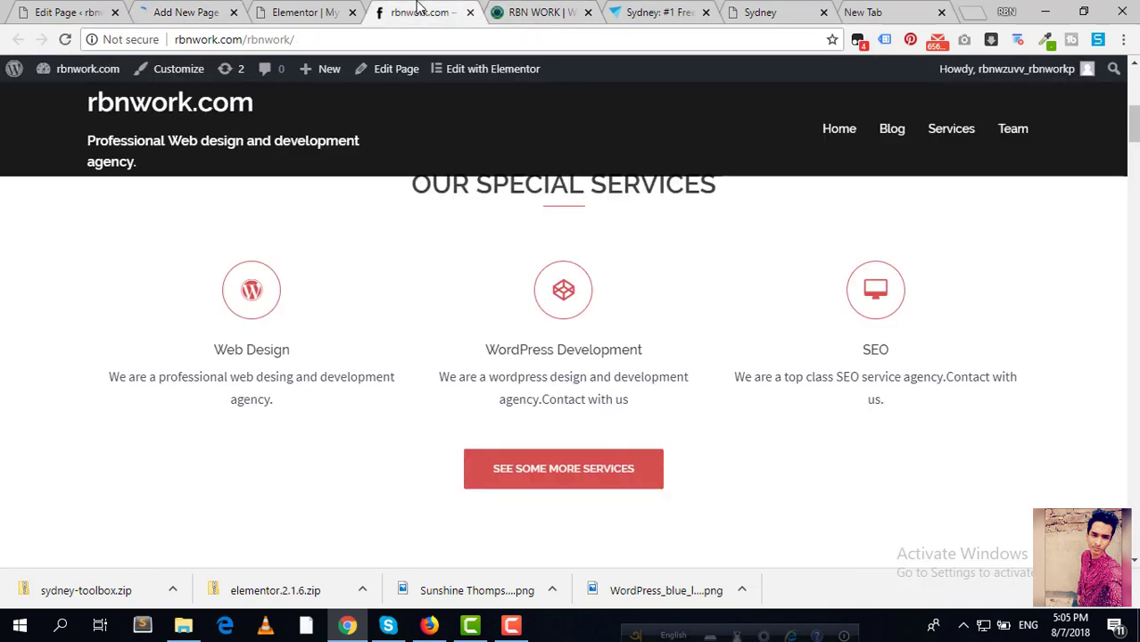
{"action": "left_click", "coordinate": [174, 11]}
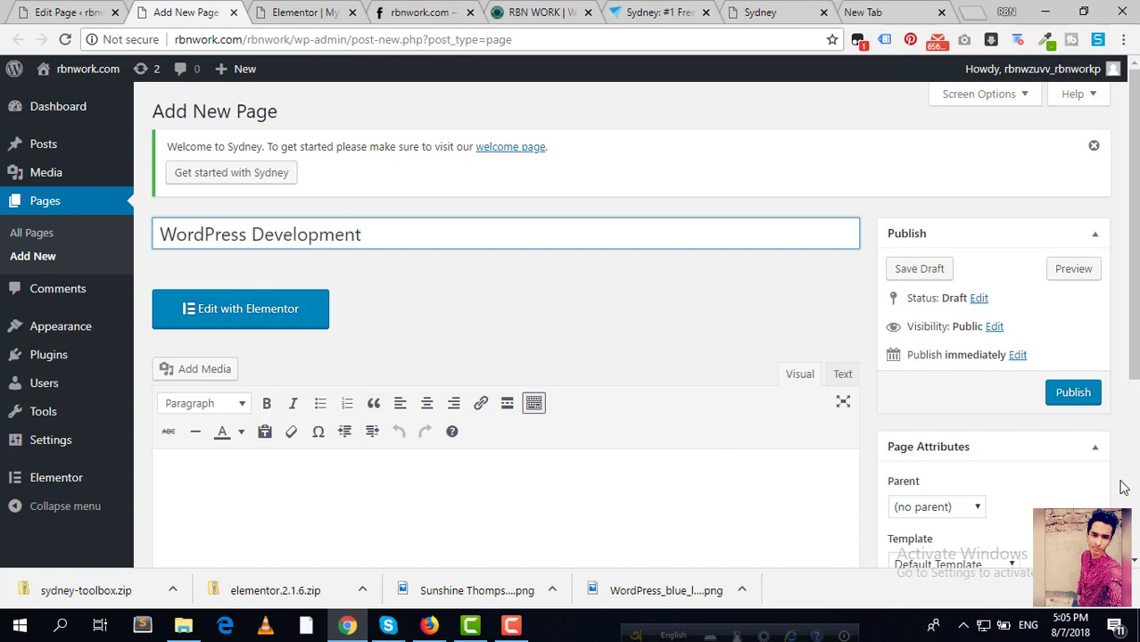
{"action": "left_click", "coordinate": [1075, 394]}
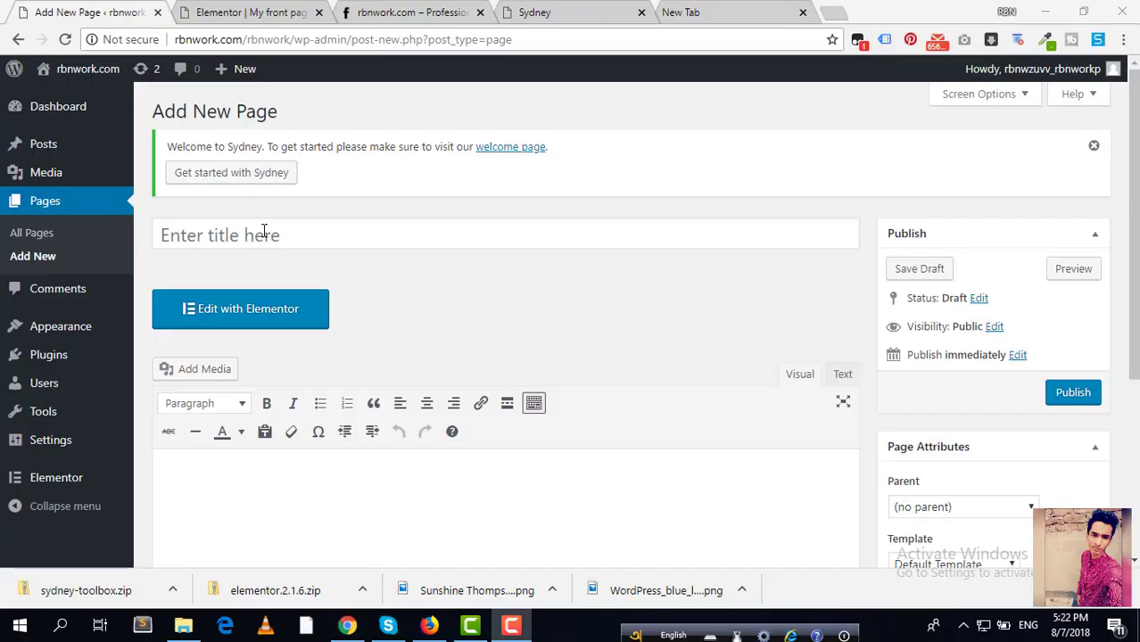
Step: Publish a page titled SEO and return to the homepage editor
{"action": "left_click", "coordinate": [263, 231]}
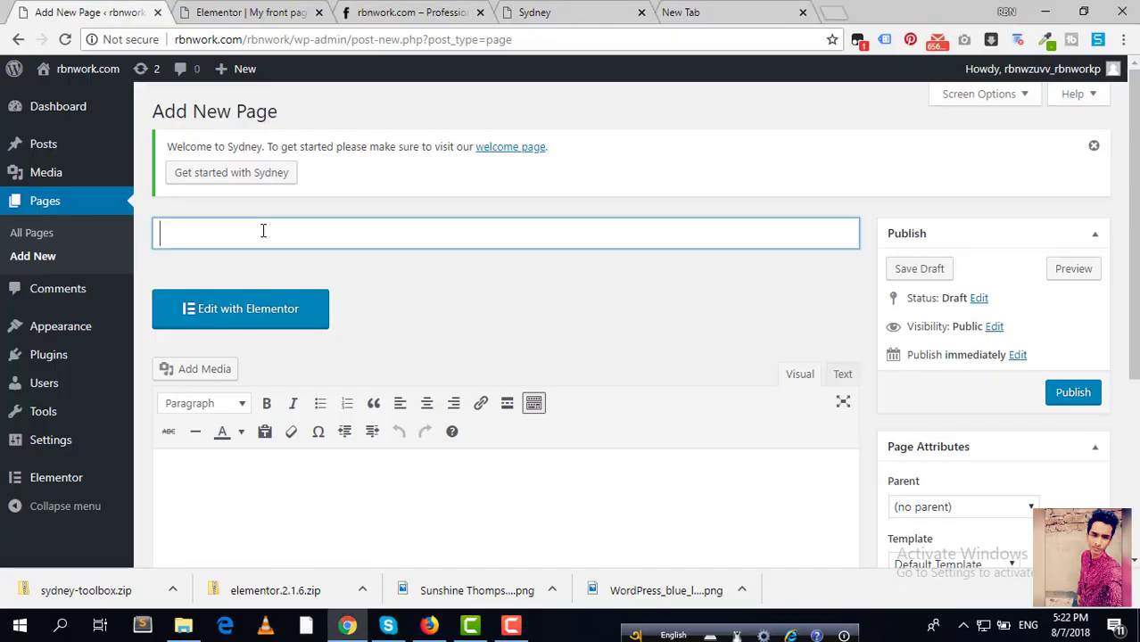
{"action": "type", "text": "SEO"}
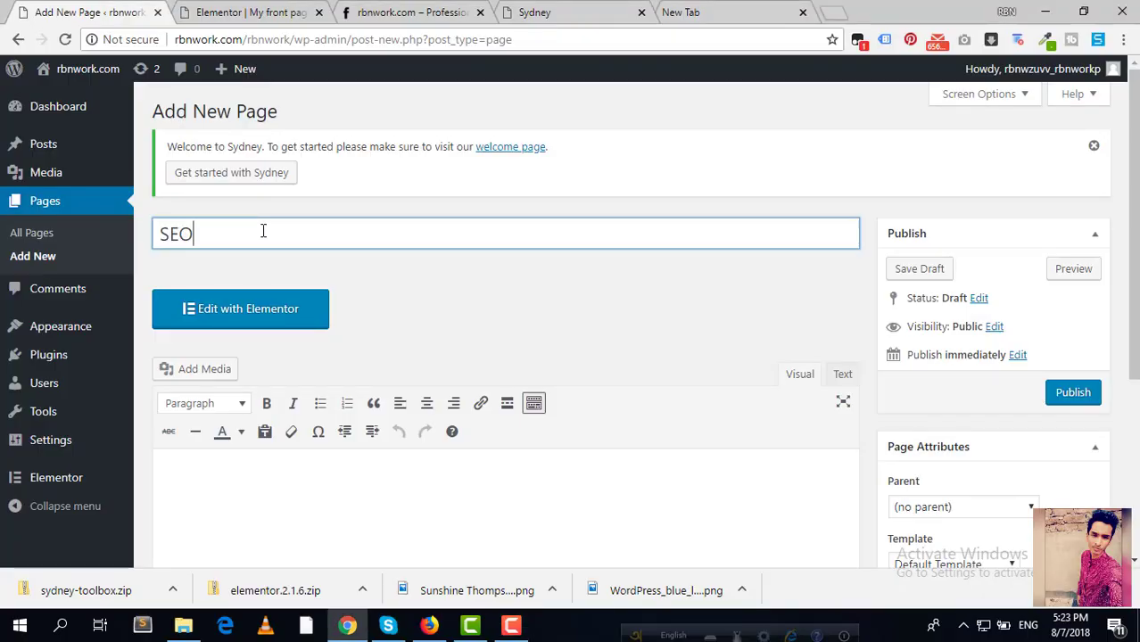
{"action": "left_click", "coordinate": [1071, 395]}
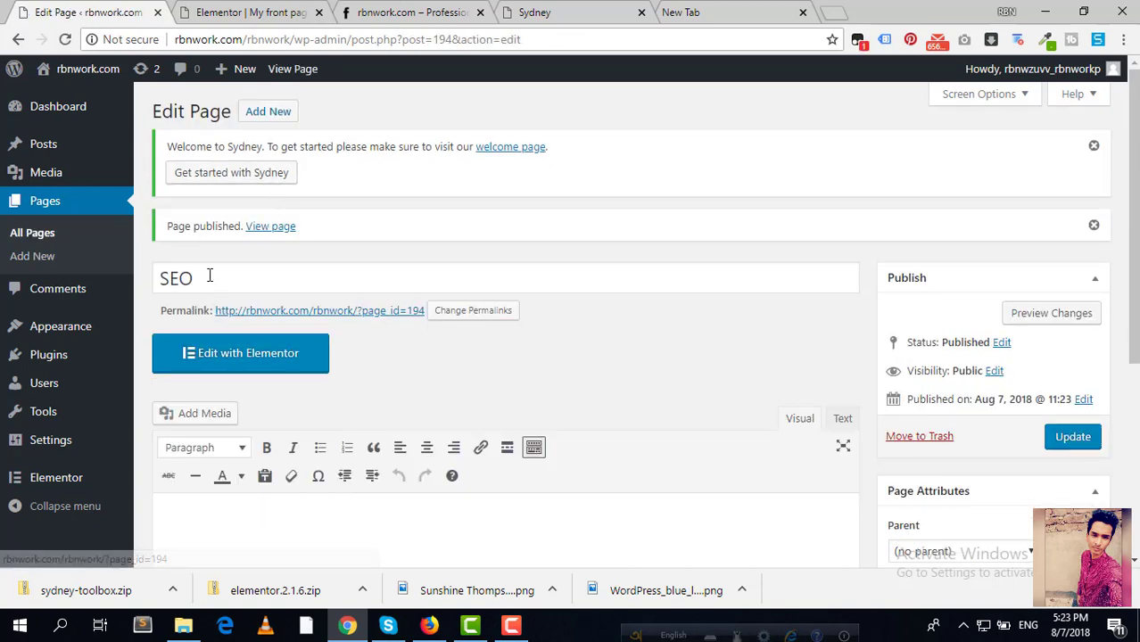
{"action": "left_click", "coordinate": [294, 12]}
{"action": "scroll", "coordinate": [482, 272], "scroll_direction": "up", "scroll_amount": 1}
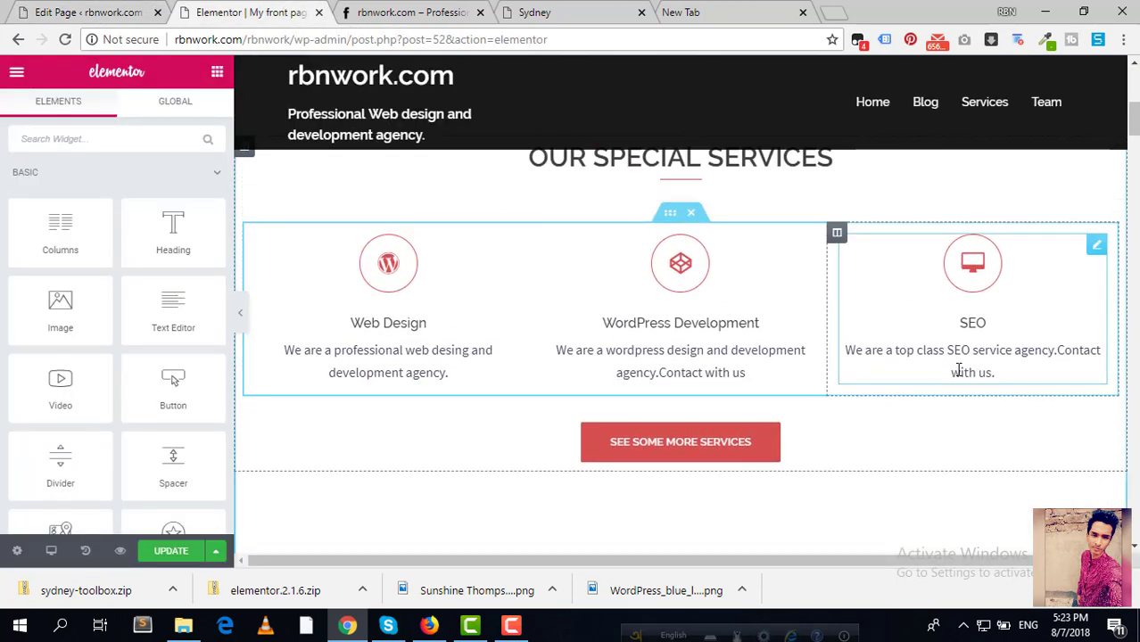
Step: Copy the SEO page's permalink and paste it as the SEO box's link
{"action": "left_click", "coordinate": [88, 12]}
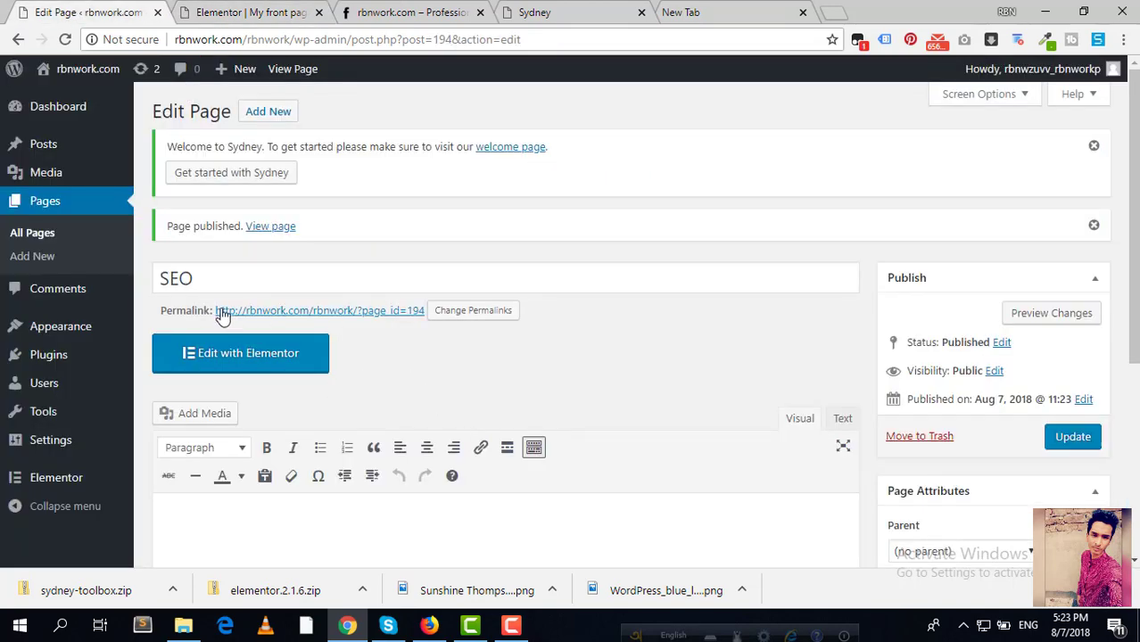
{"action": "left_click_drag", "start_coordinate": [212, 308], "coordinate": [421, 311]}
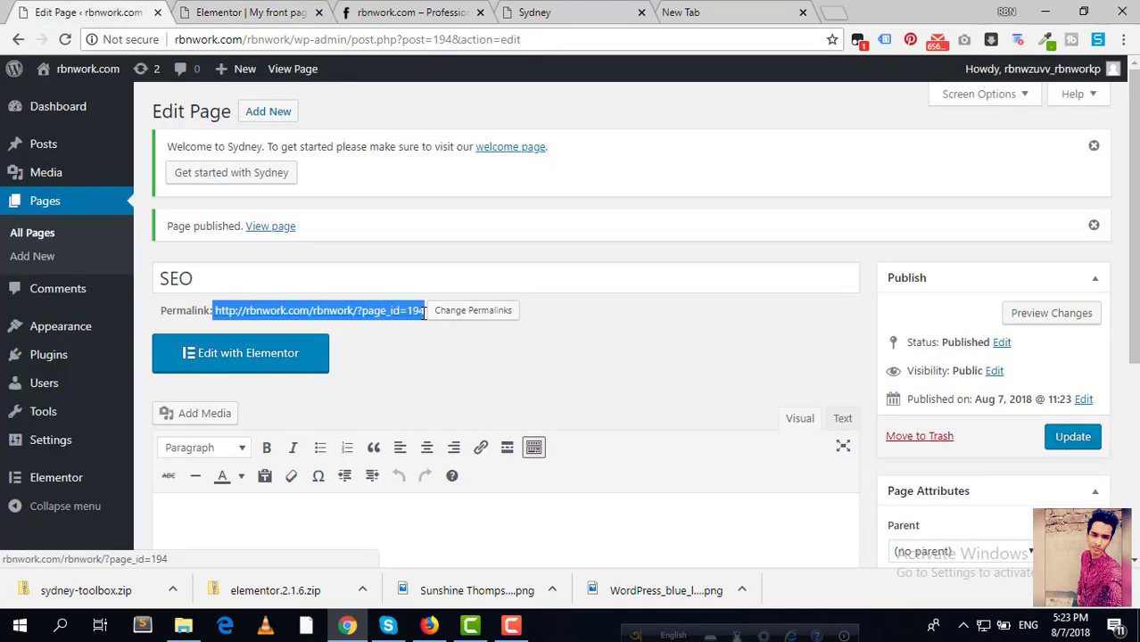
{"action": "left_click", "coordinate": [234, 12]}
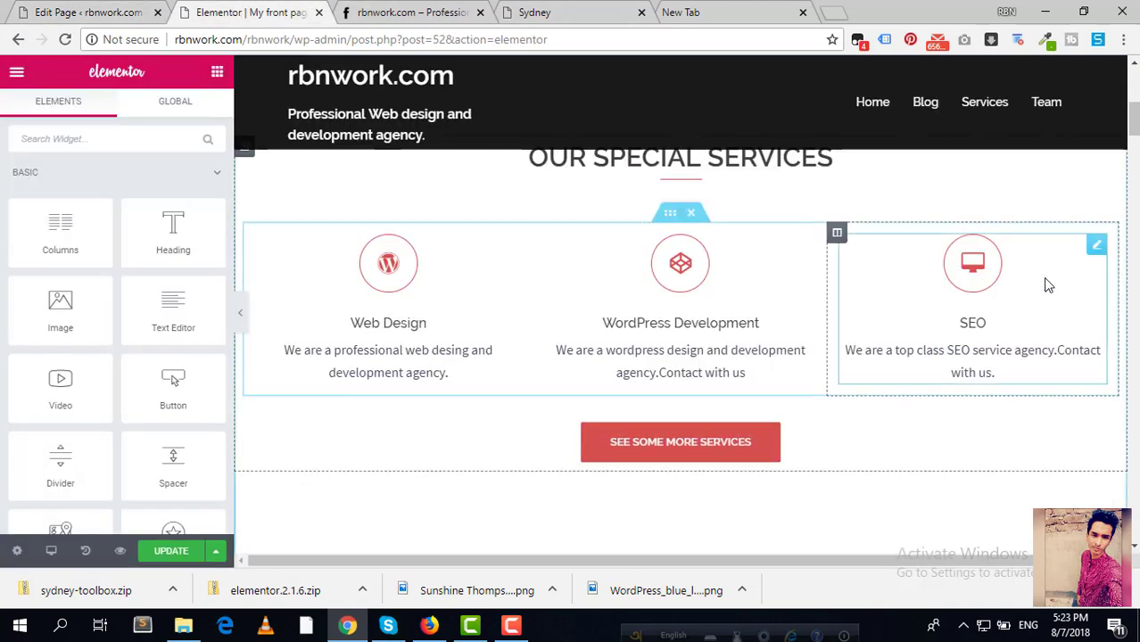
{"action": "left_click", "coordinate": [1099, 245]}
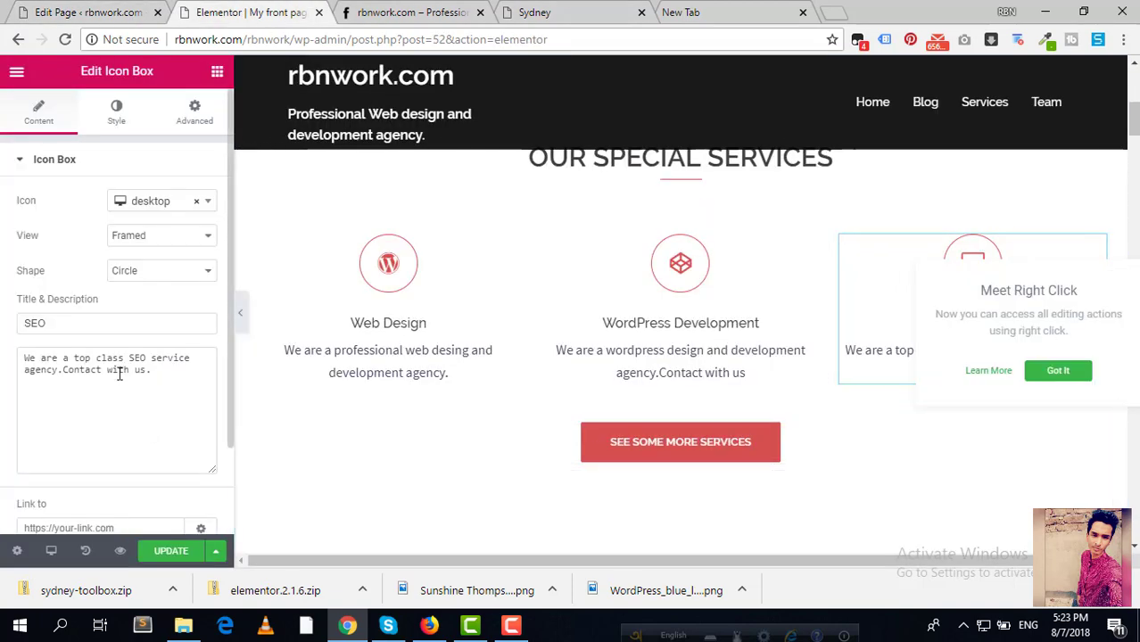
{"action": "scroll", "coordinate": [157, 454], "scroll_direction": "down", "scroll_amount": 2}
{"action": "left_click", "coordinate": [141, 422]}
{"action": "key", "text": "ctrl+v"}
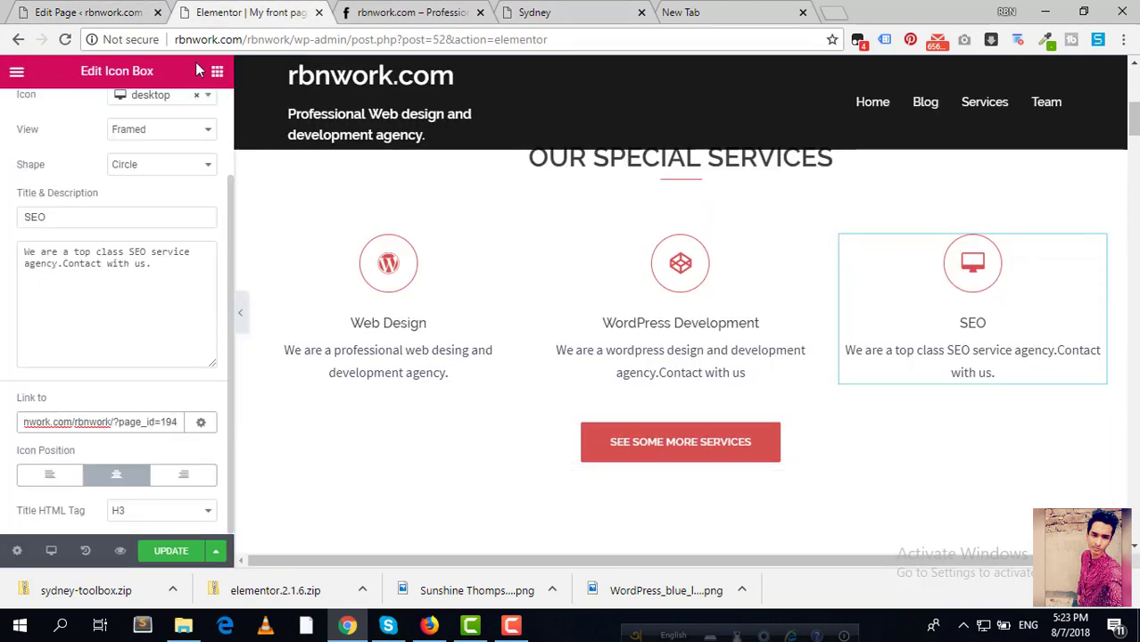
Step: Open the WordPress Development page's editor in a new tab from the pages list
{"action": "left_click", "coordinate": [82, 13]}
{"action": "left_click", "coordinate": [43, 201]}
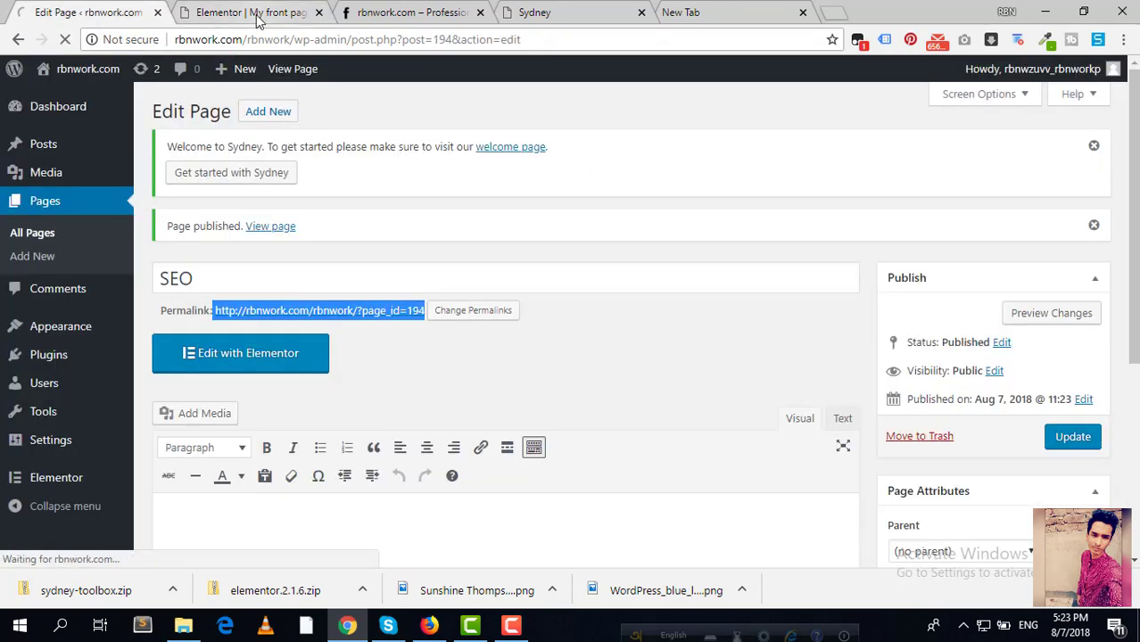
{"action": "left_click", "coordinate": [257, 14]}
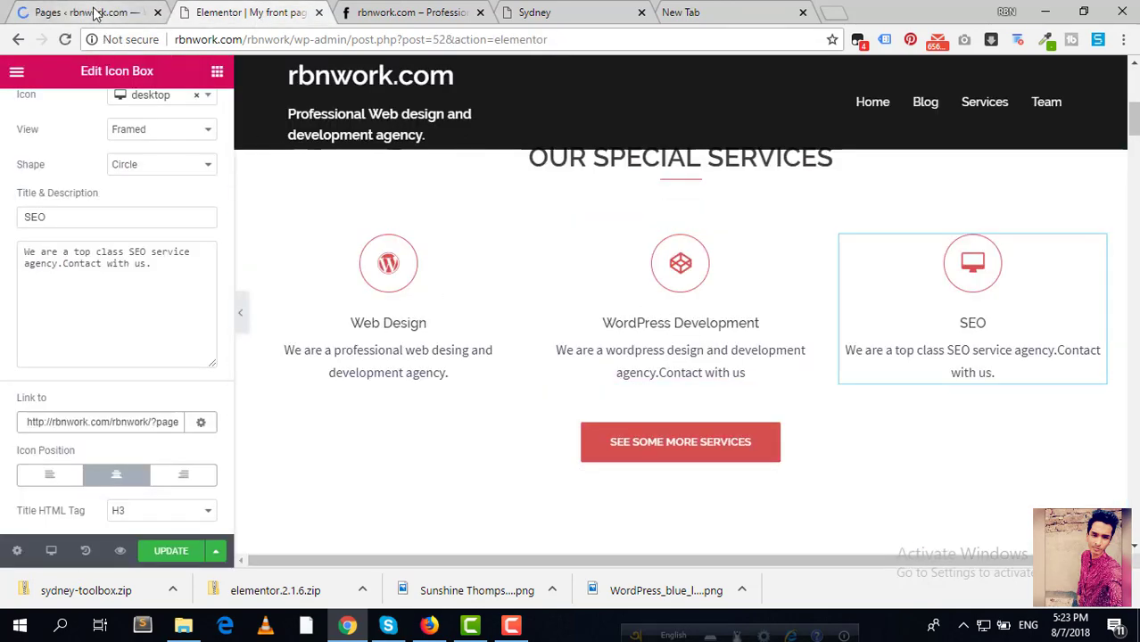
{"action": "left_click", "coordinate": [93, 15]}
{"action": "scroll", "coordinate": [259, 410], "scroll_direction": "down", "scroll_amount": 3}
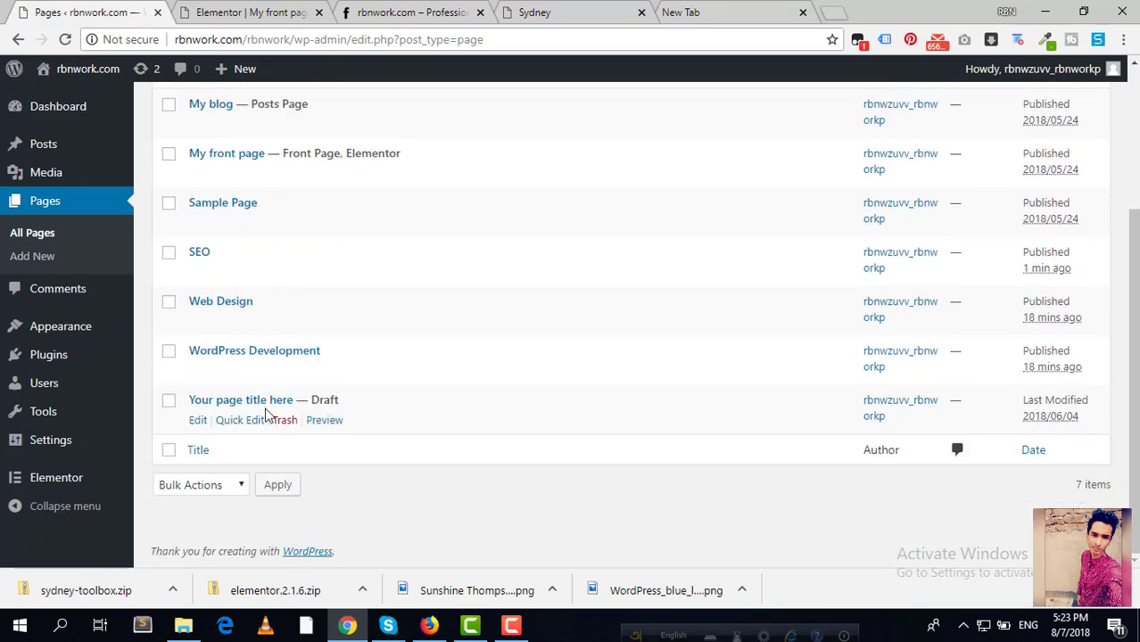
{"action": "right_click", "coordinate": [198, 371]}
{"action": "left_click", "coordinate": [243, 384]}
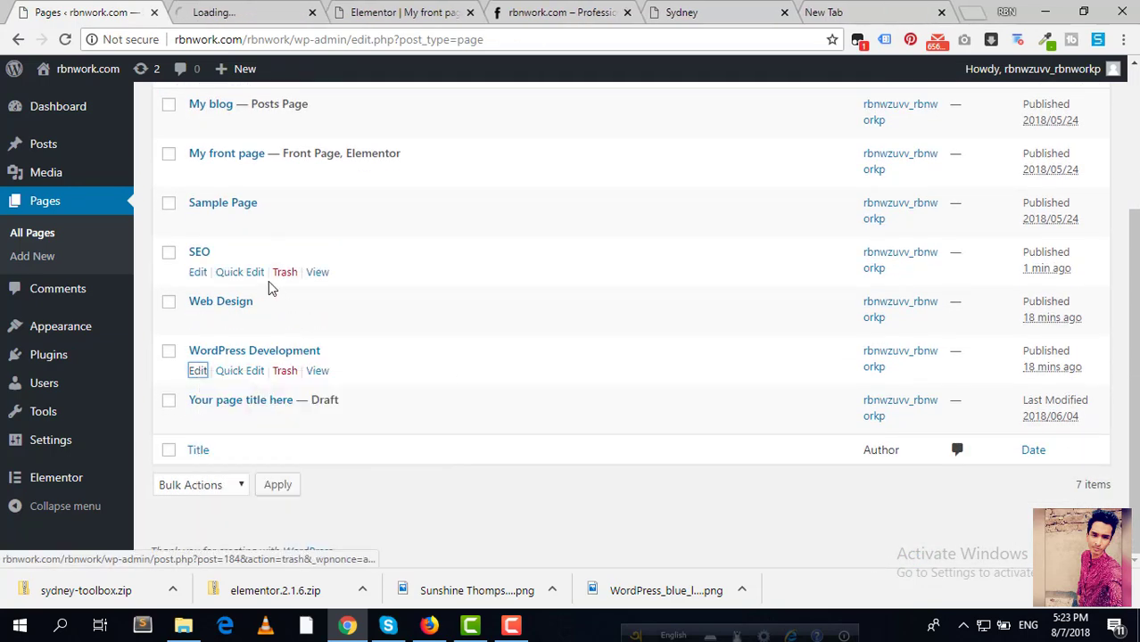
{"action": "scroll", "coordinate": [271, 288], "scroll_direction": "up", "scroll_amount": 1}
{"action": "left_click", "coordinate": [201, 406]}
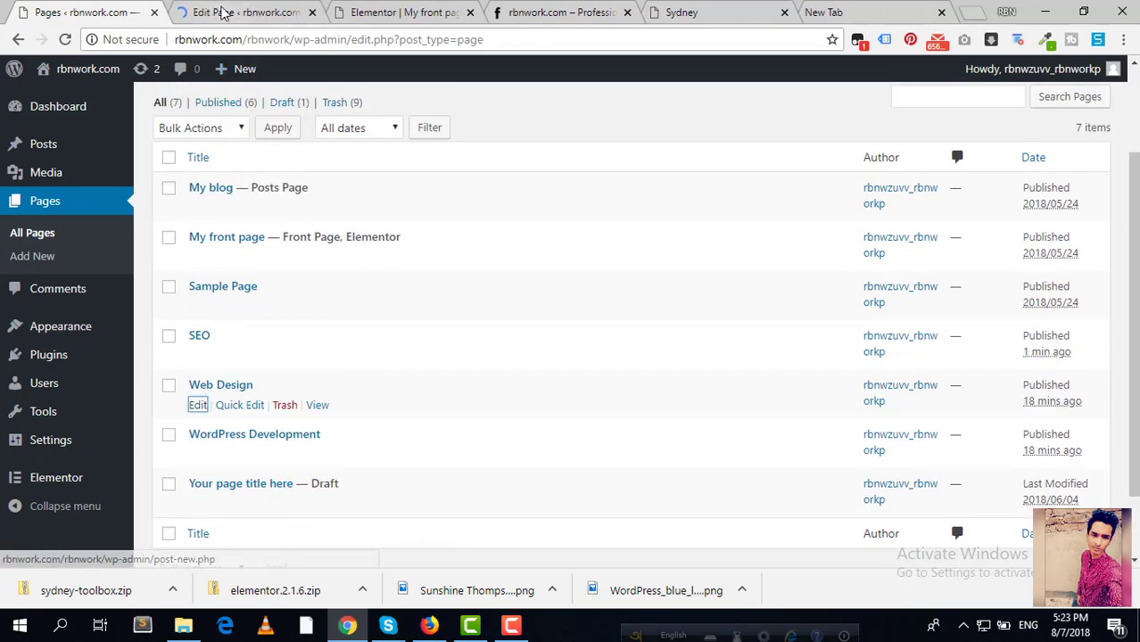
{"action": "left_click", "coordinate": [223, 13]}
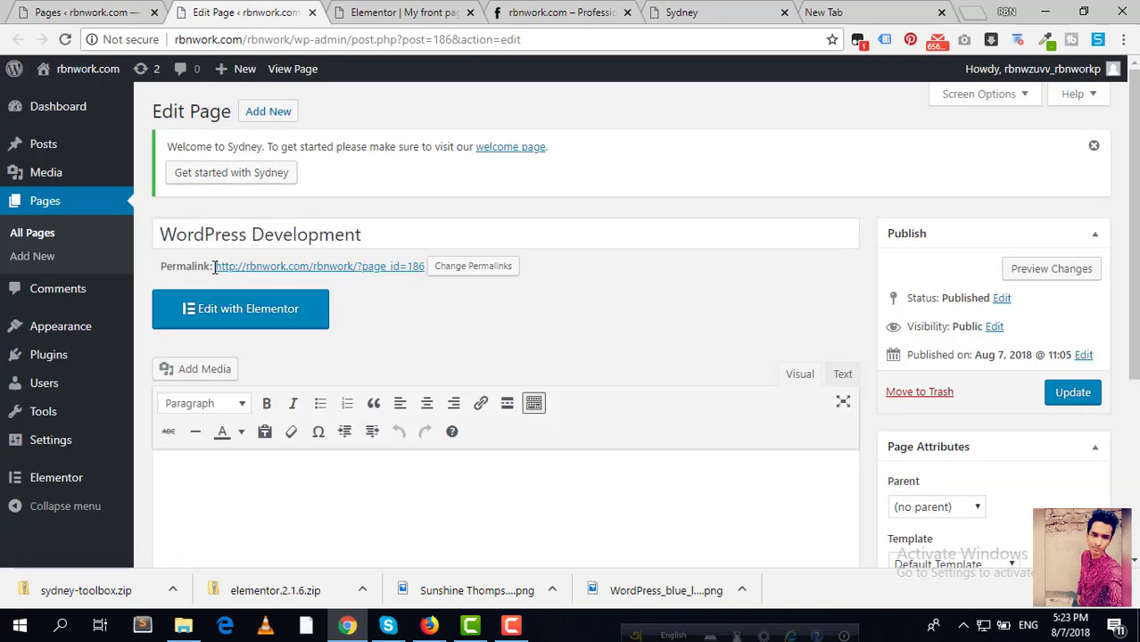
Step: Link the WordPress Development box to its ?page_id=186 permalink
{"action": "left_click_drag", "start_coordinate": [214, 266], "coordinate": [425, 267]}
{"action": "key", "text": "ctrl+c"}
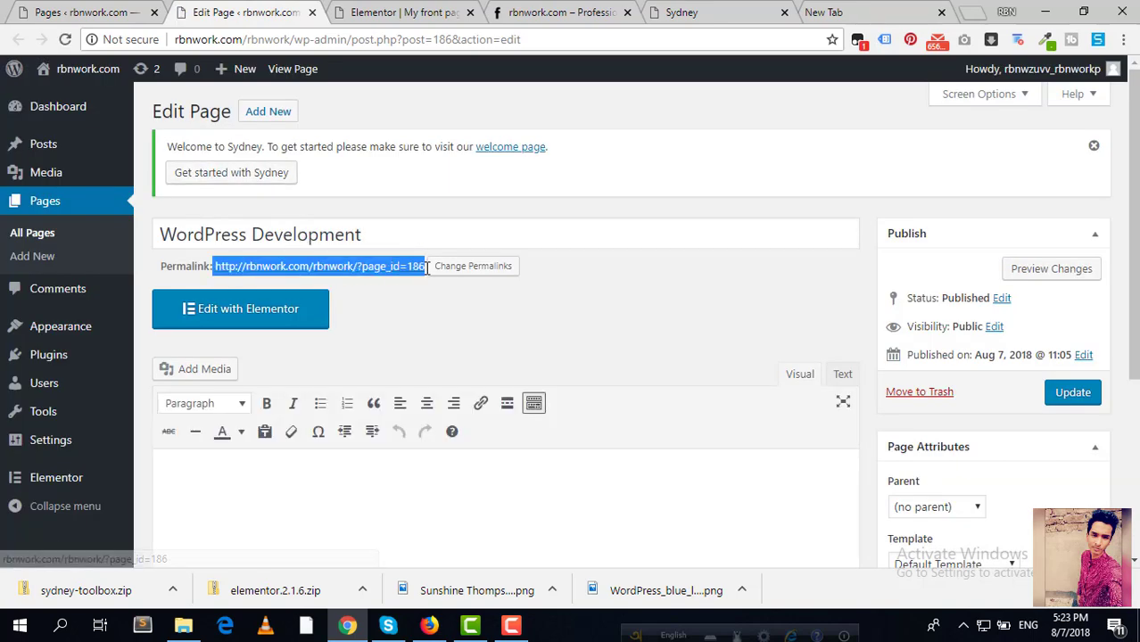
{"action": "left_click", "coordinate": [398, 9]}
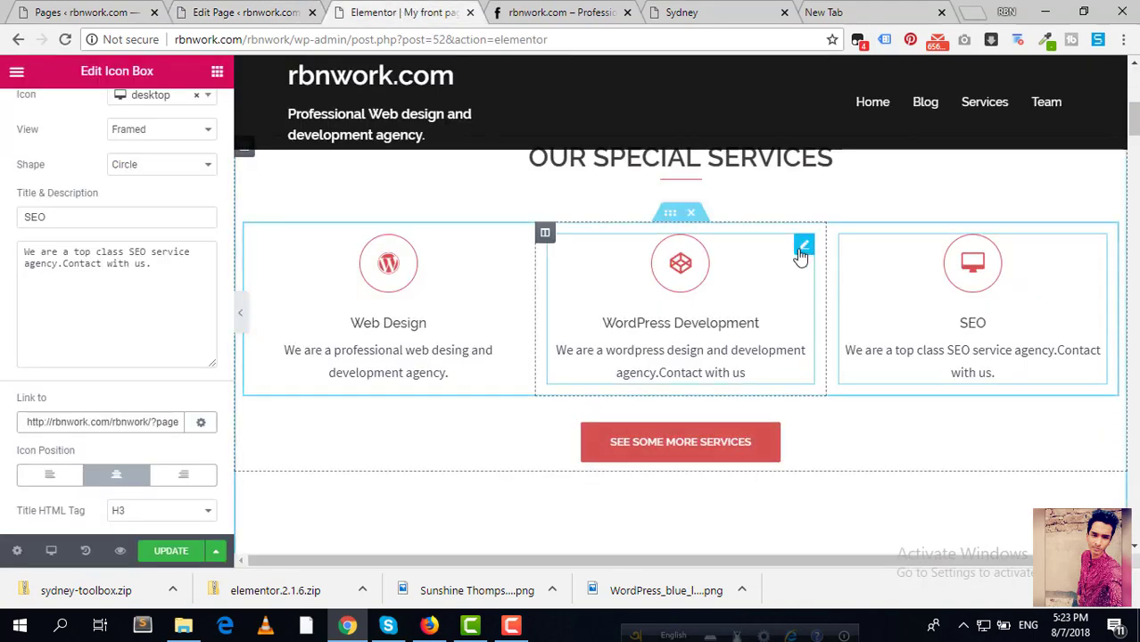
{"action": "left_click", "coordinate": [803, 247]}
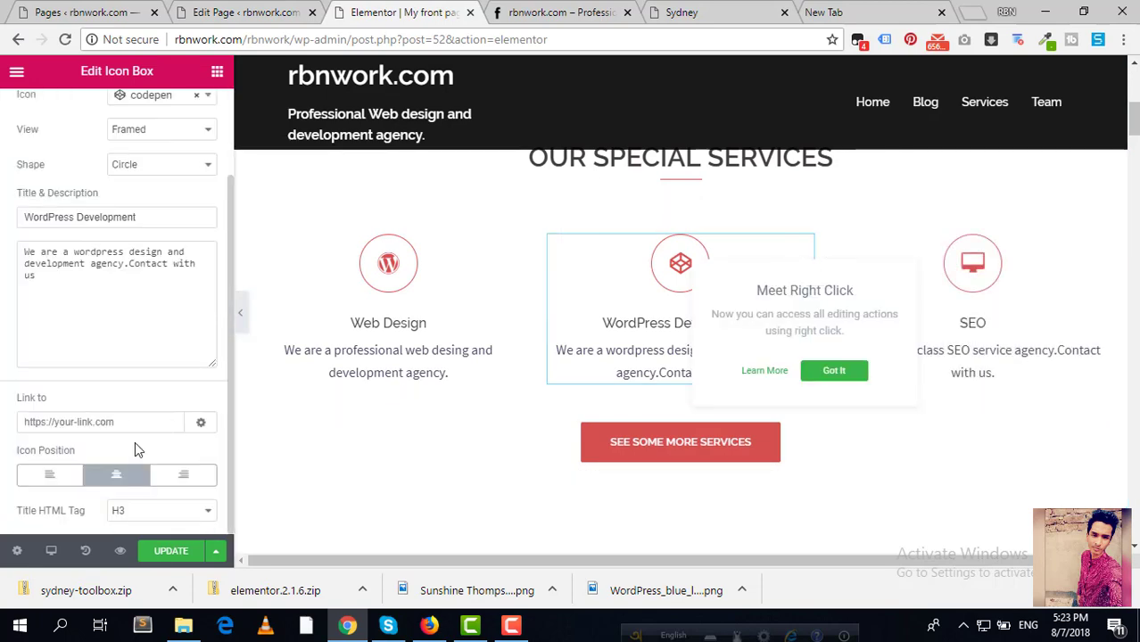
{"action": "left_click", "coordinate": [133, 420]}
{"action": "key", "text": "ctrl+v"}
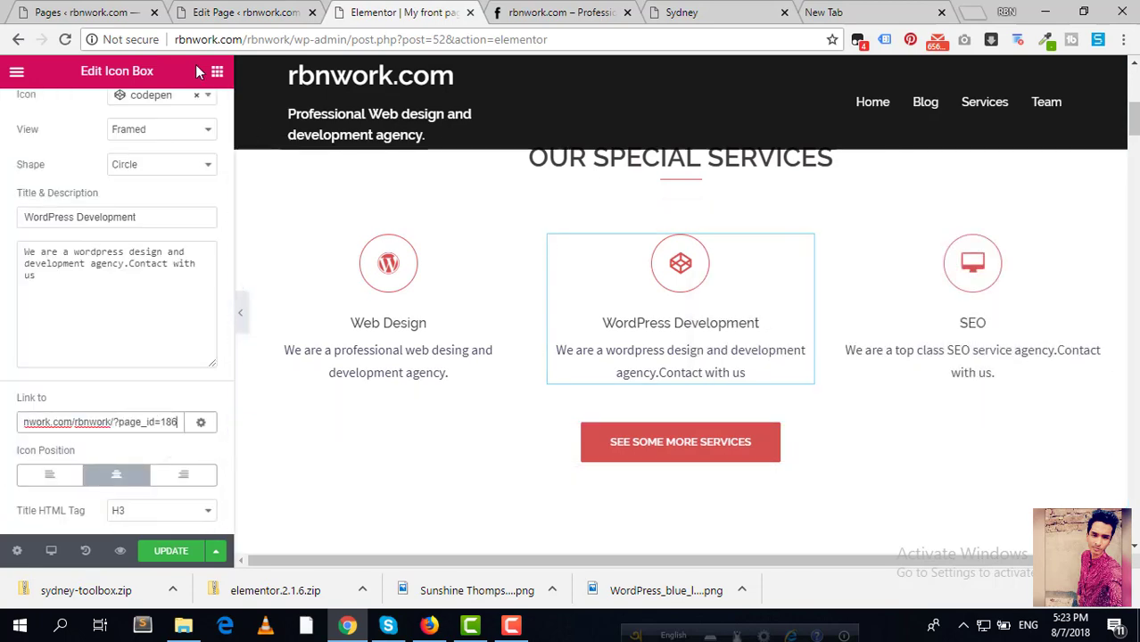
{"action": "left_click", "coordinate": [239, 12]}
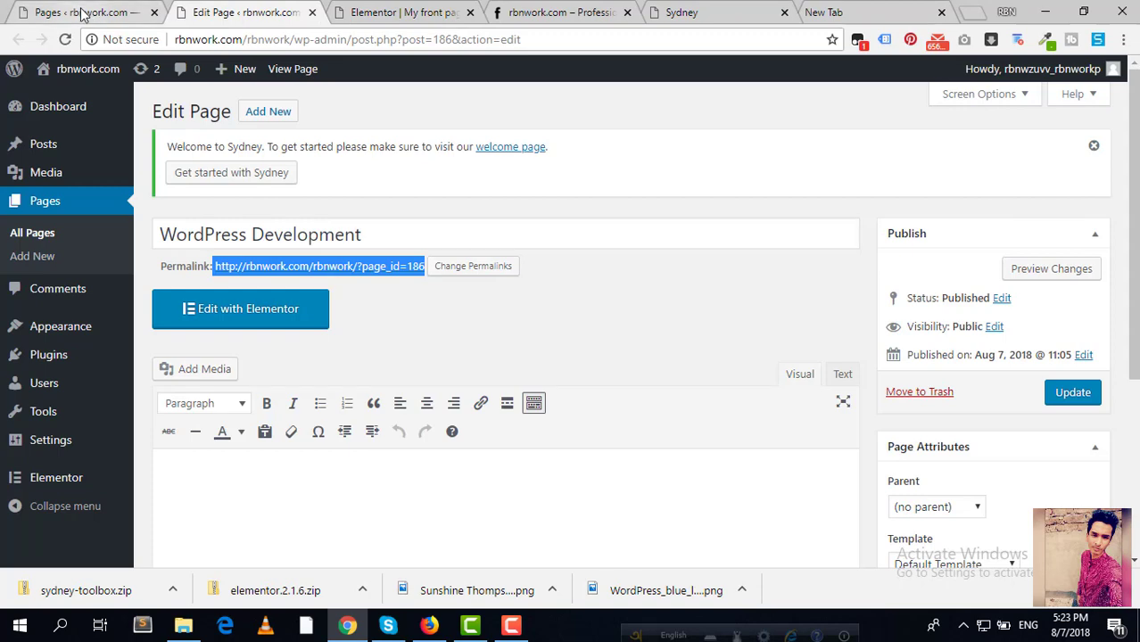
{"action": "left_click", "coordinate": [80, 13]}
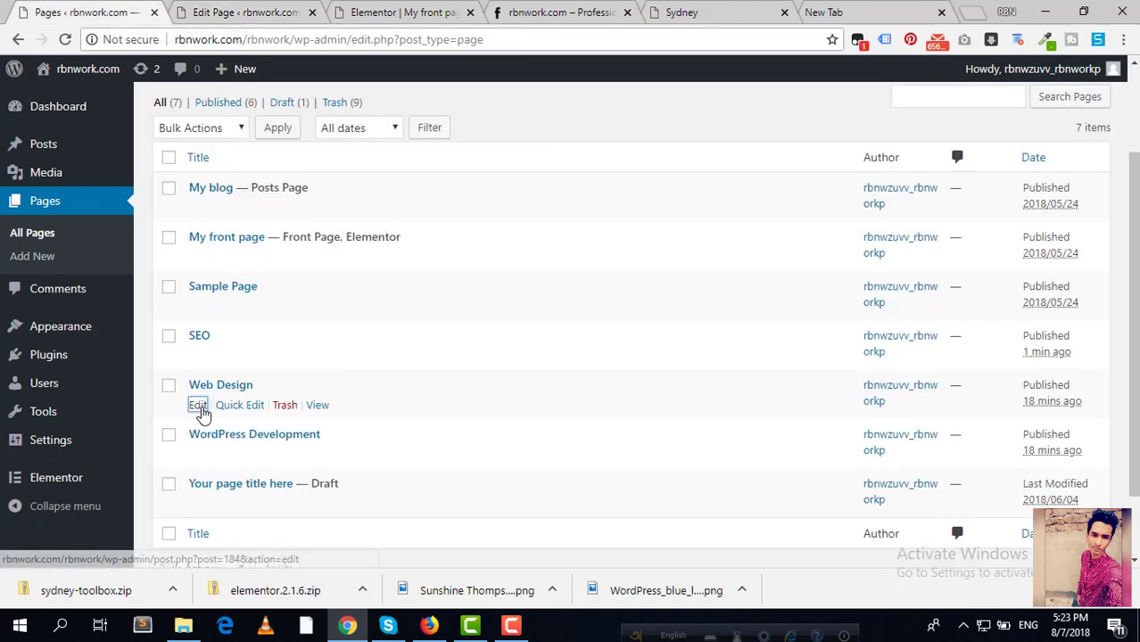
Step: Link the Web Design box to the ?page_id=184 permalink and update the front page
{"action": "left_click", "coordinate": [198, 406]}
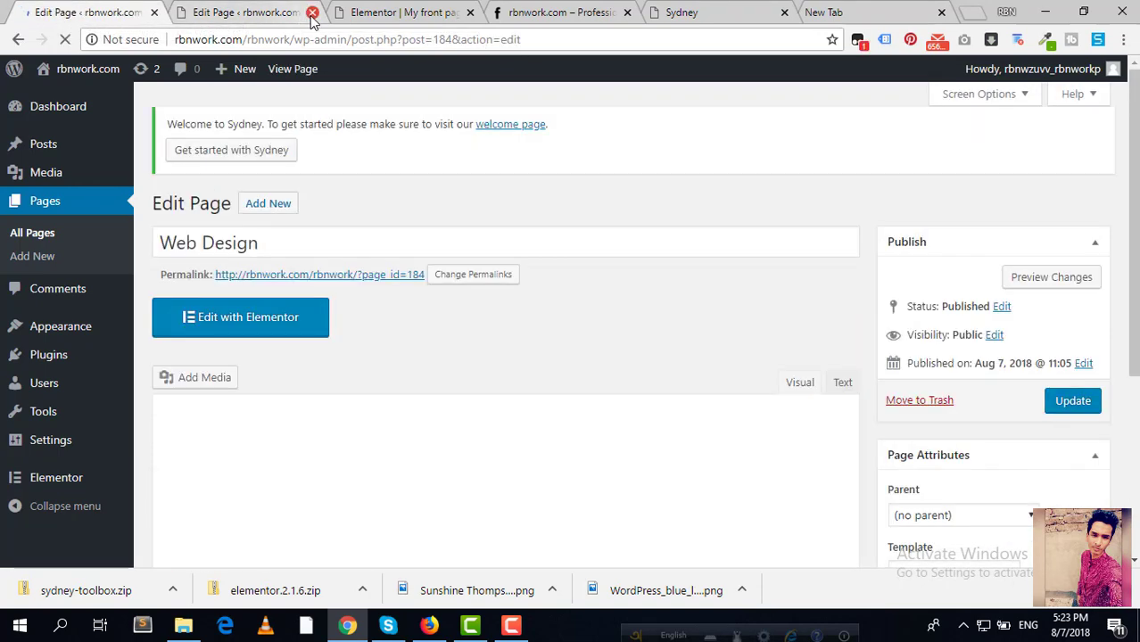
{"action": "left_click", "coordinate": [312, 12]}
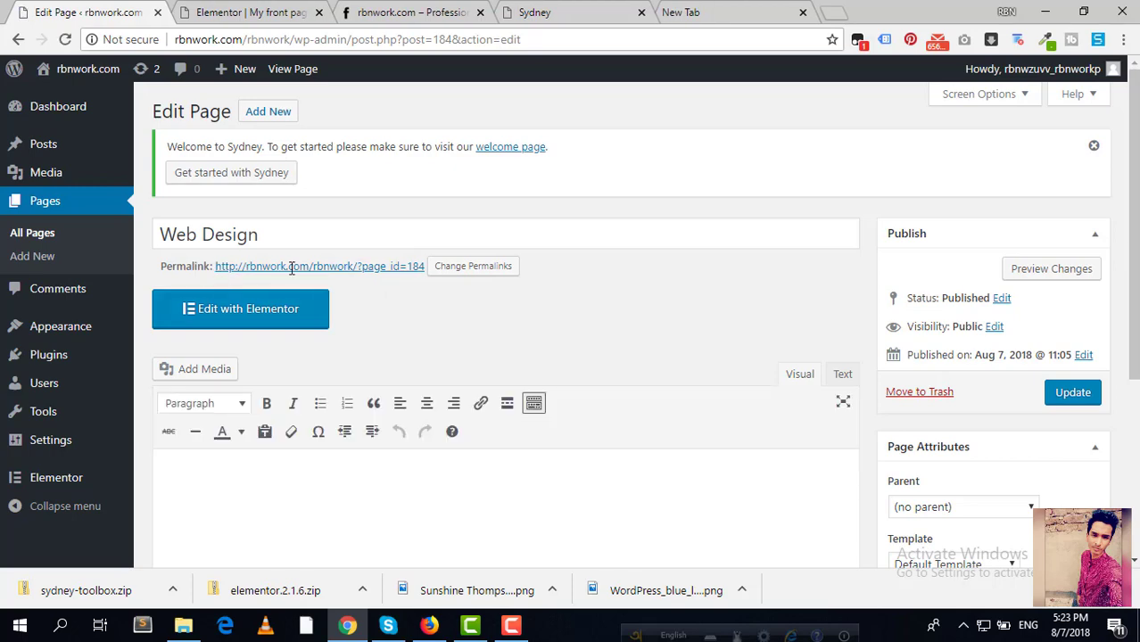
{"action": "left_click_drag", "start_coordinate": [215, 266], "coordinate": [421, 268]}
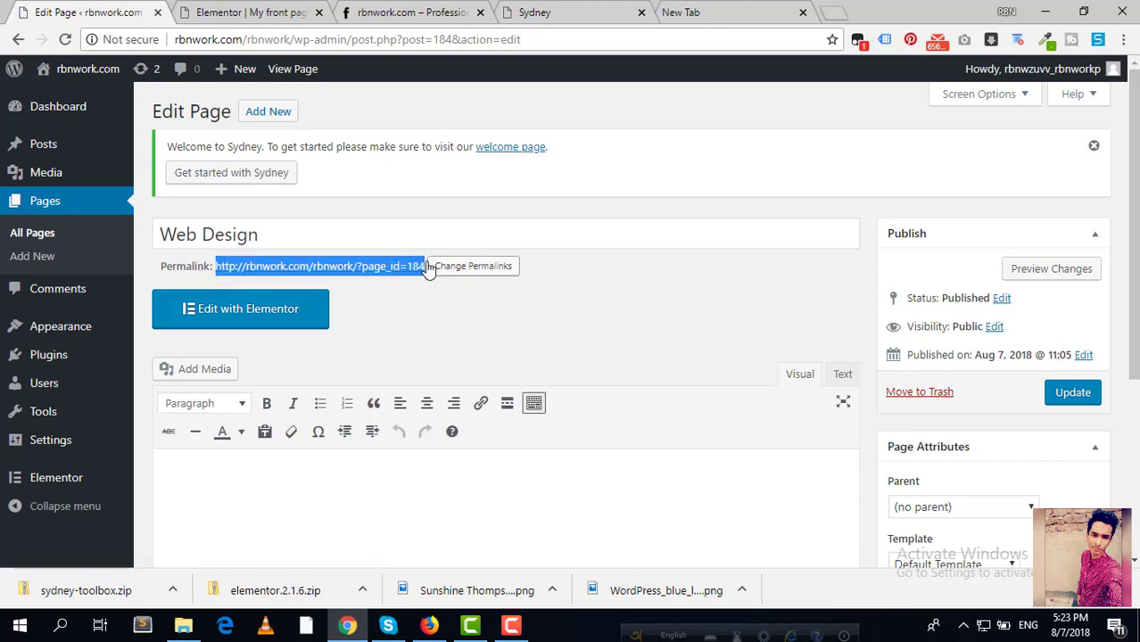
{"action": "left_click", "coordinate": [238, 12]}
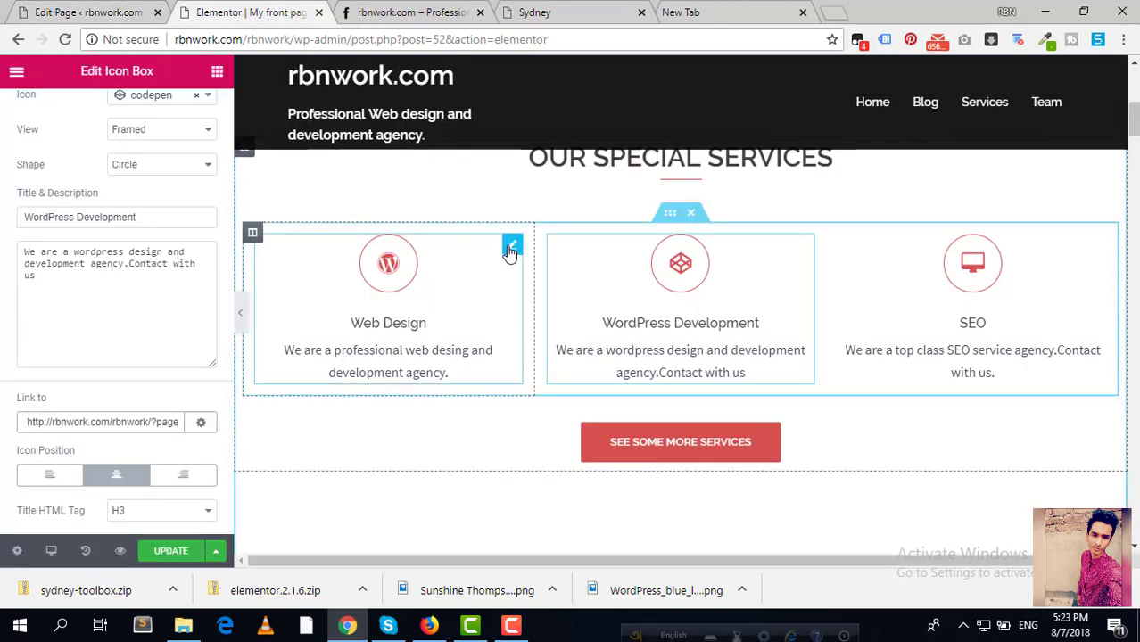
{"action": "left_click", "coordinate": [512, 246]}
{"action": "left_click", "coordinate": [112, 423]}
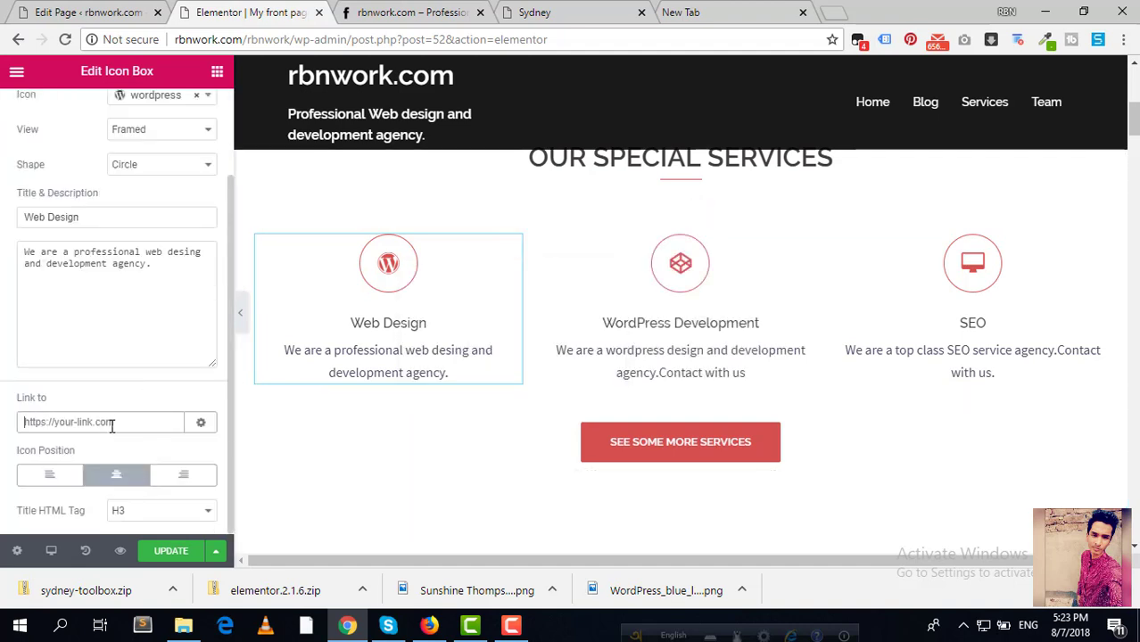
{"action": "key", "text": "ctrl+v"}
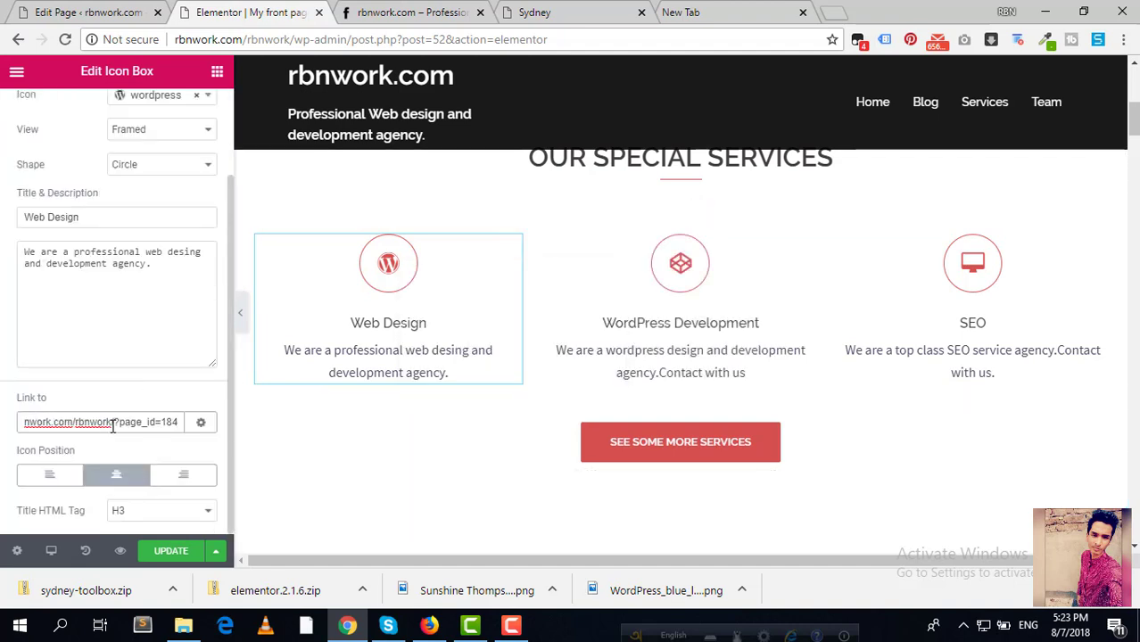
{"action": "left_click", "coordinate": [182, 553]}
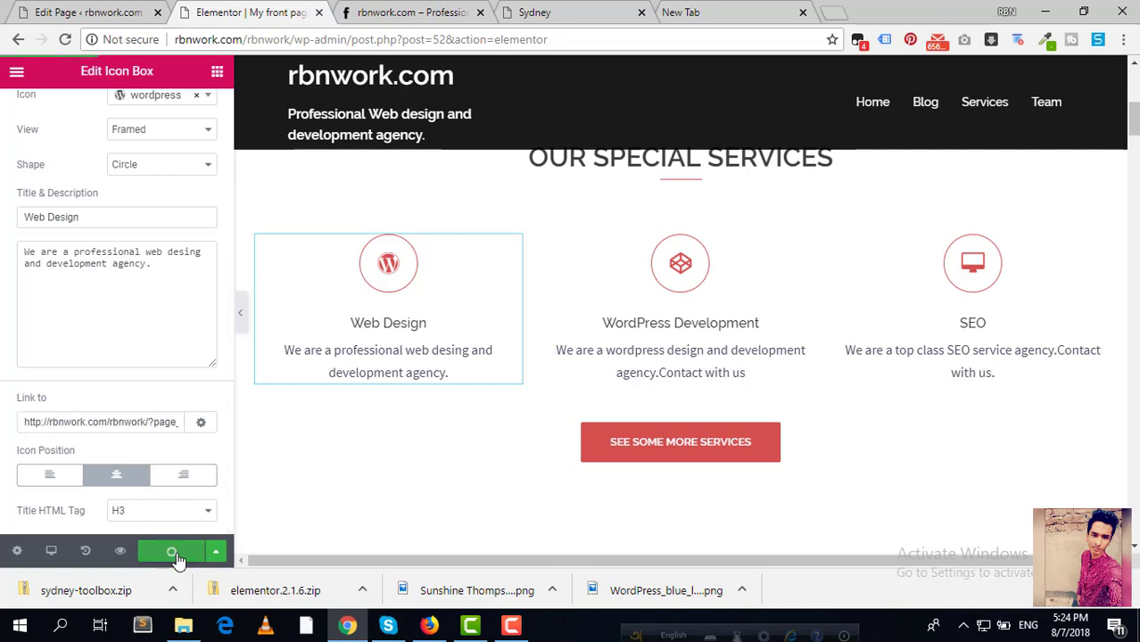
{"action": "left_click", "coordinate": [410, 13]}
Step: Reload the live homepage and scroll down to the Our Special Services boxes
{"action": "left_click", "coordinate": [255, 13]}
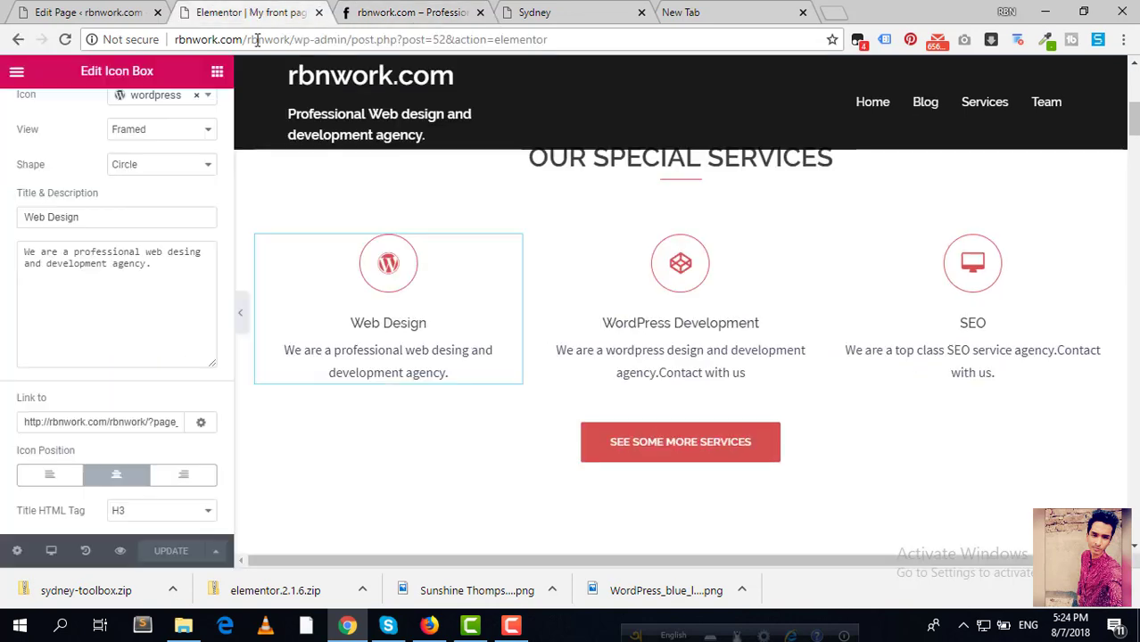
{"action": "left_click", "coordinate": [391, 24]}
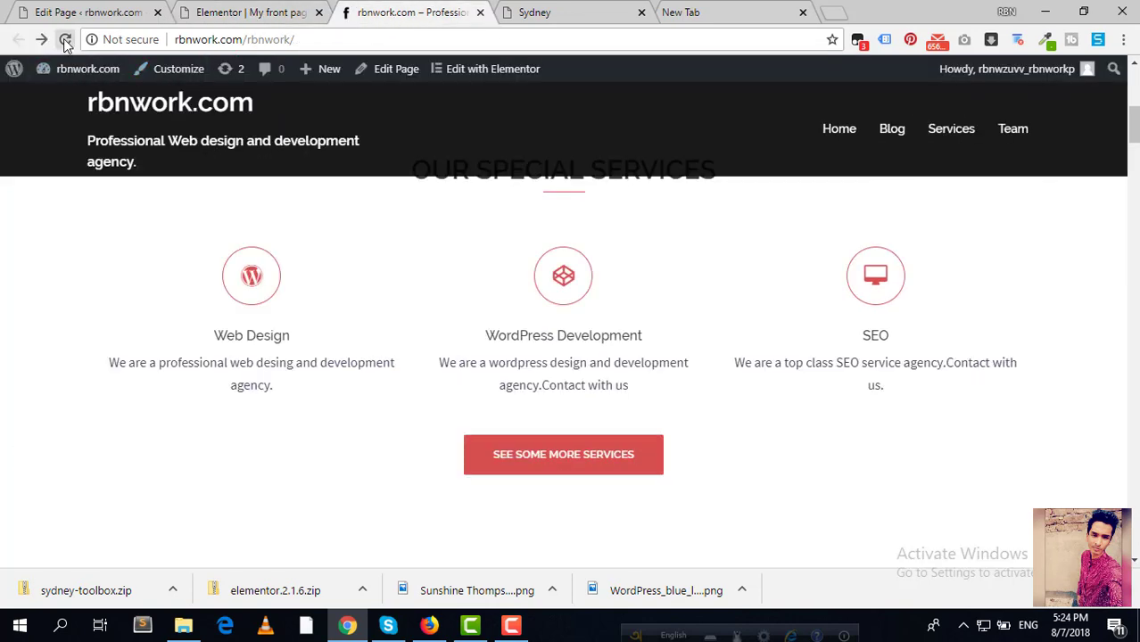
{"action": "left_click", "coordinate": [64, 39]}
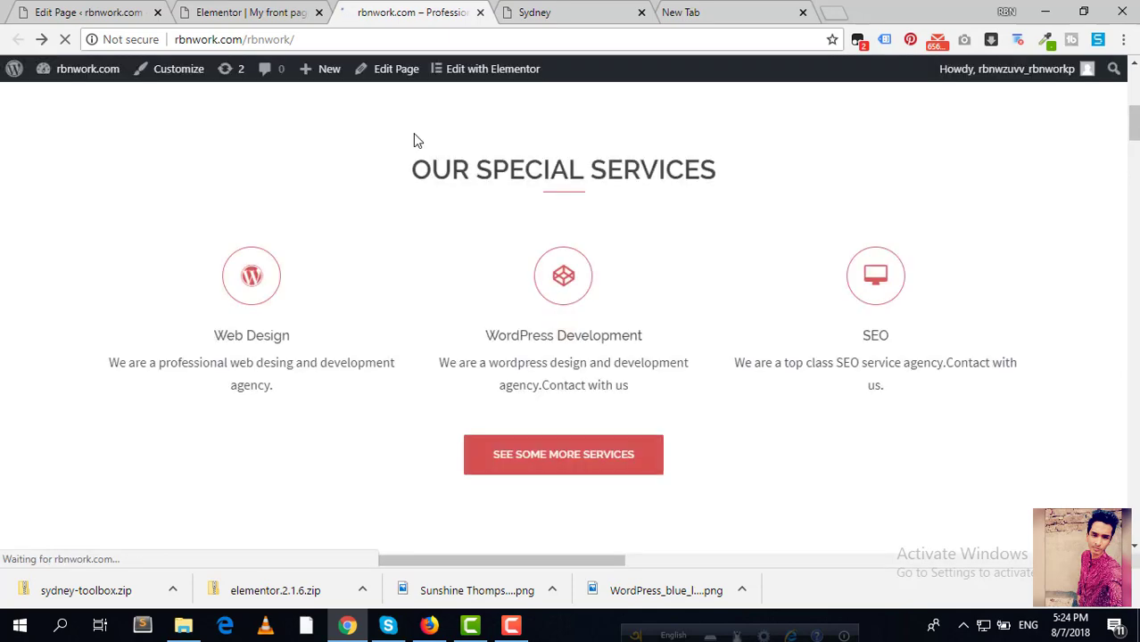
{"action": "scroll", "coordinate": [452, 203], "scroll_direction": "down", "scroll_amount": 1}
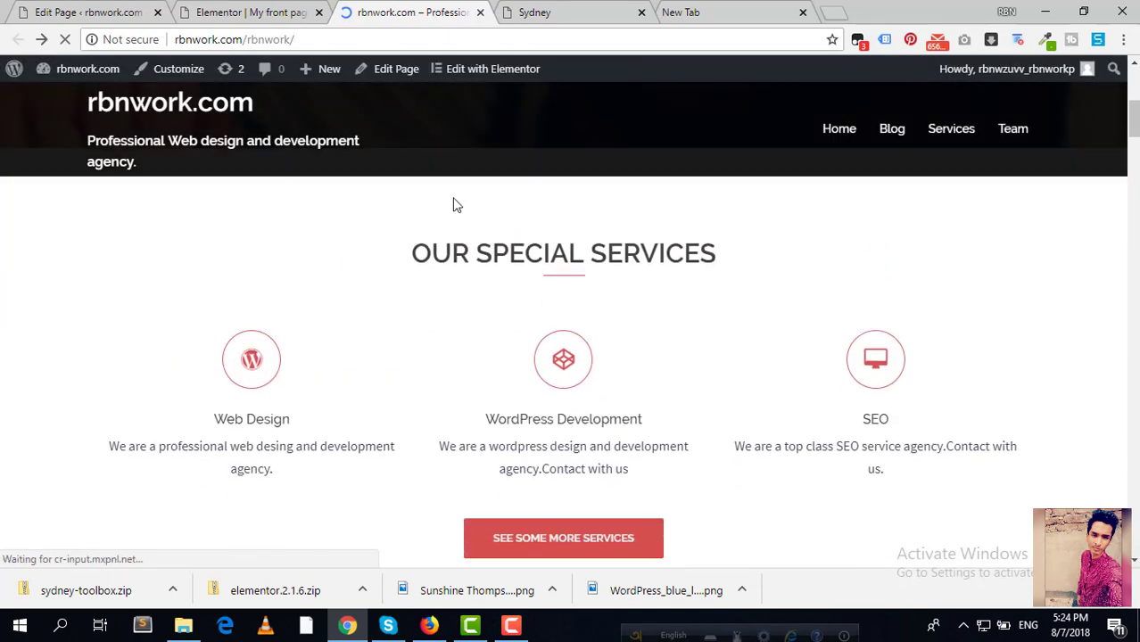
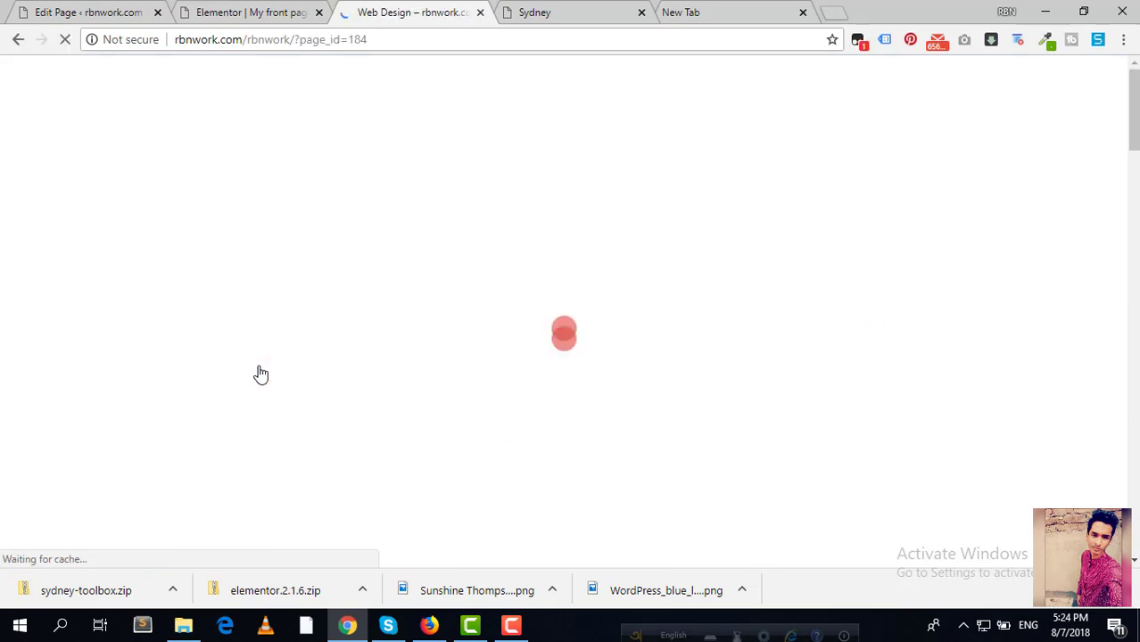
Step: Go back to the live front page and review its three special services boxes
{"action": "scroll", "coordinate": [267, 373], "scroll_direction": "down", "scroll_amount": 4}
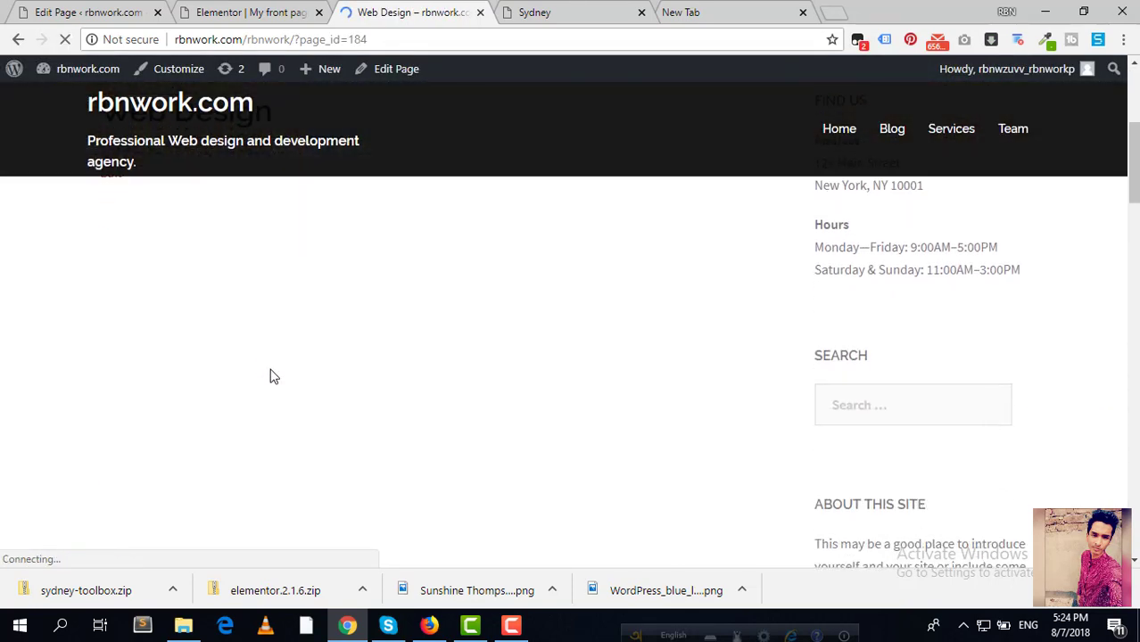
{"action": "scroll", "coordinate": [272, 374], "scroll_direction": "up", "scroll_amount": 3}
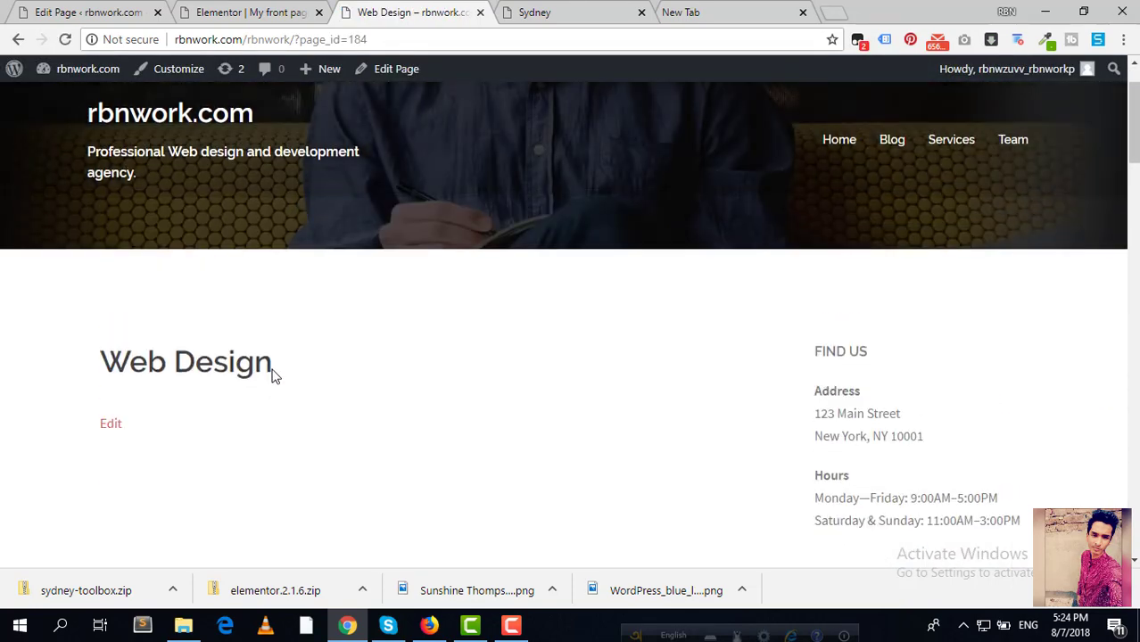
{"action": "left_click", "coordinate": [18, 39]}
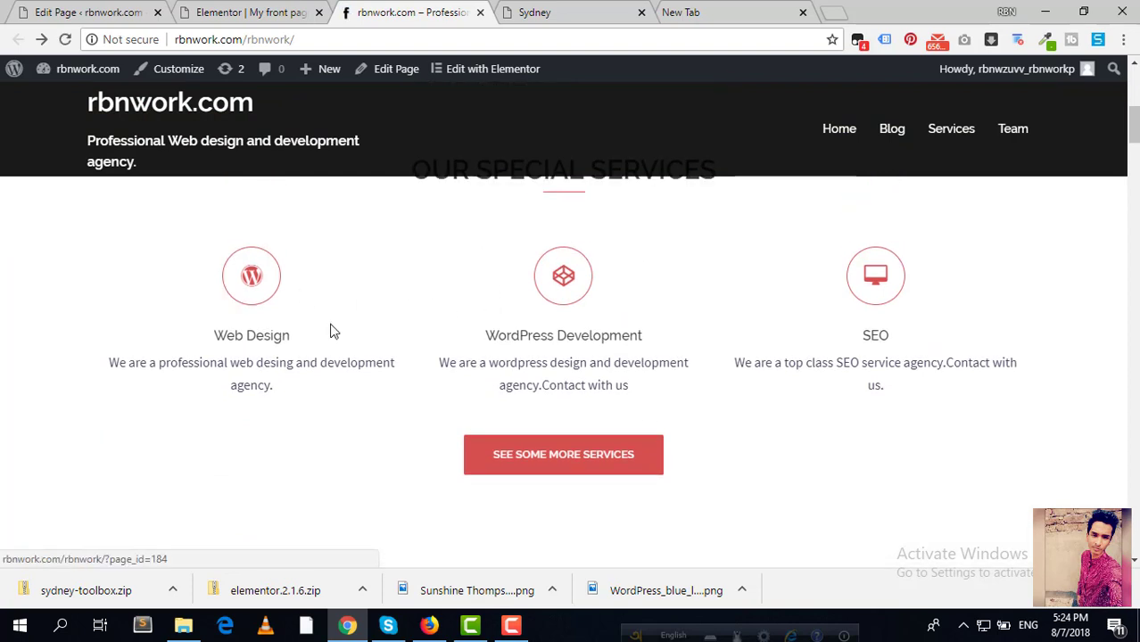
{"action": "left_click_drag", "start_coordinate": [644, 393], "coordinate": [526, 364]}
{"action": "left_click", "coordinate": [450, 359]}
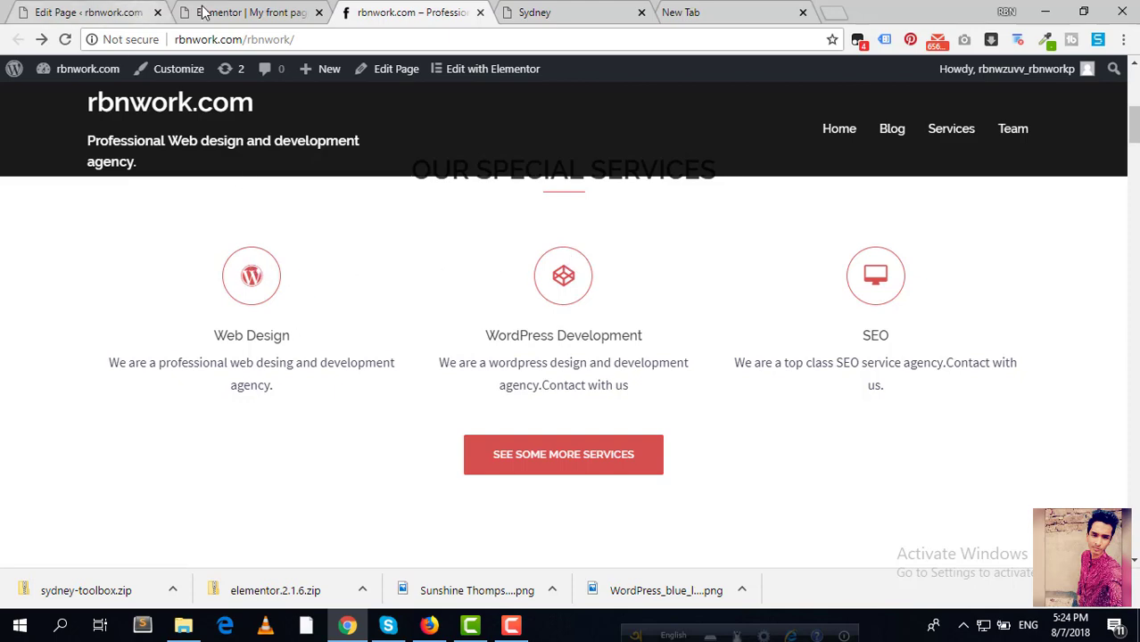
{"action": "left_click", "coordinate": [92, 12]}
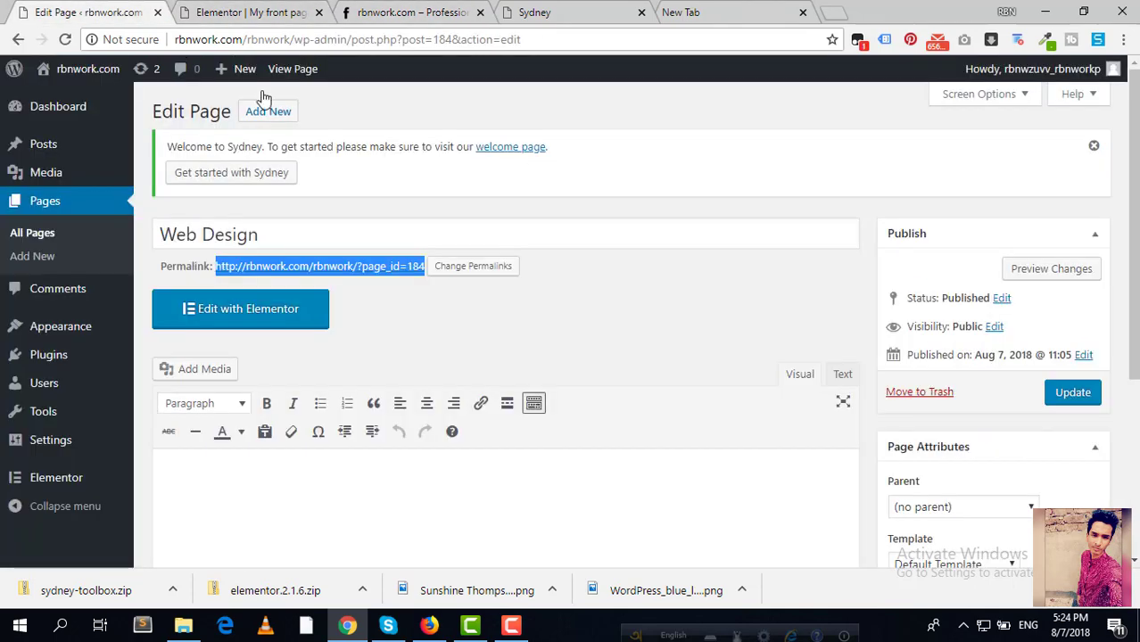
Step: Look over the still-empty Web Design page in its edit screen
{"action": "left_click", "coordinate": [499, 217]}
{"action": "scroll", "coordinate": [626, 341], "scroll_direction": "down", "scroll_amount": 3}
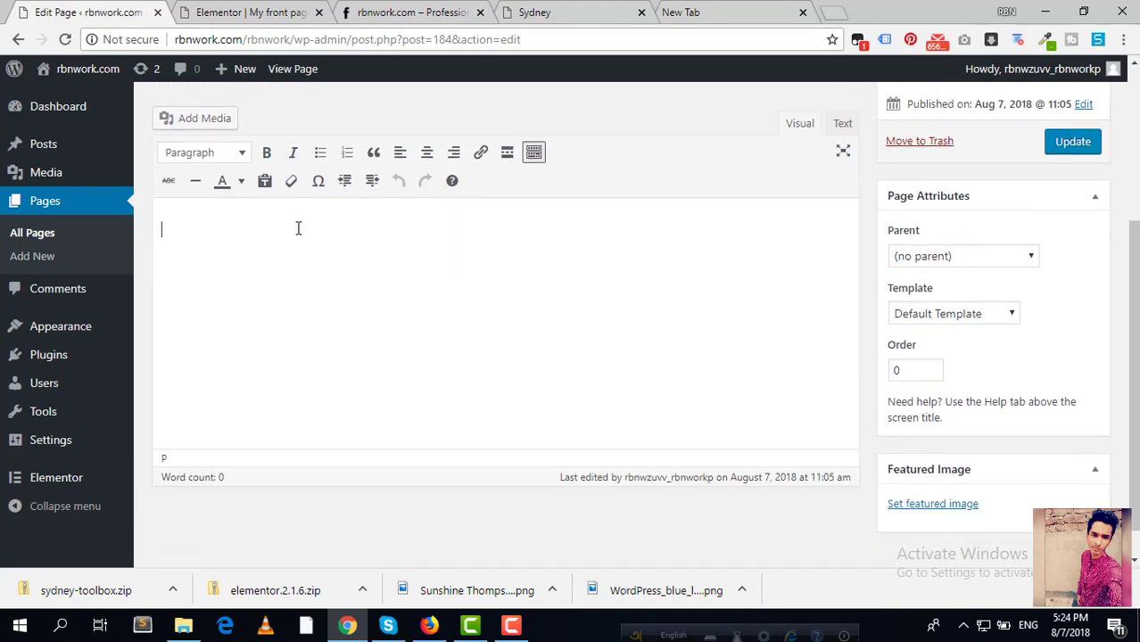
{"action": "scroll", "coordinate": [500, 286], "scroll_direction": "up", "scroll_amount": 2}
{"action": "left_click", "coordinate": [374, 467]}
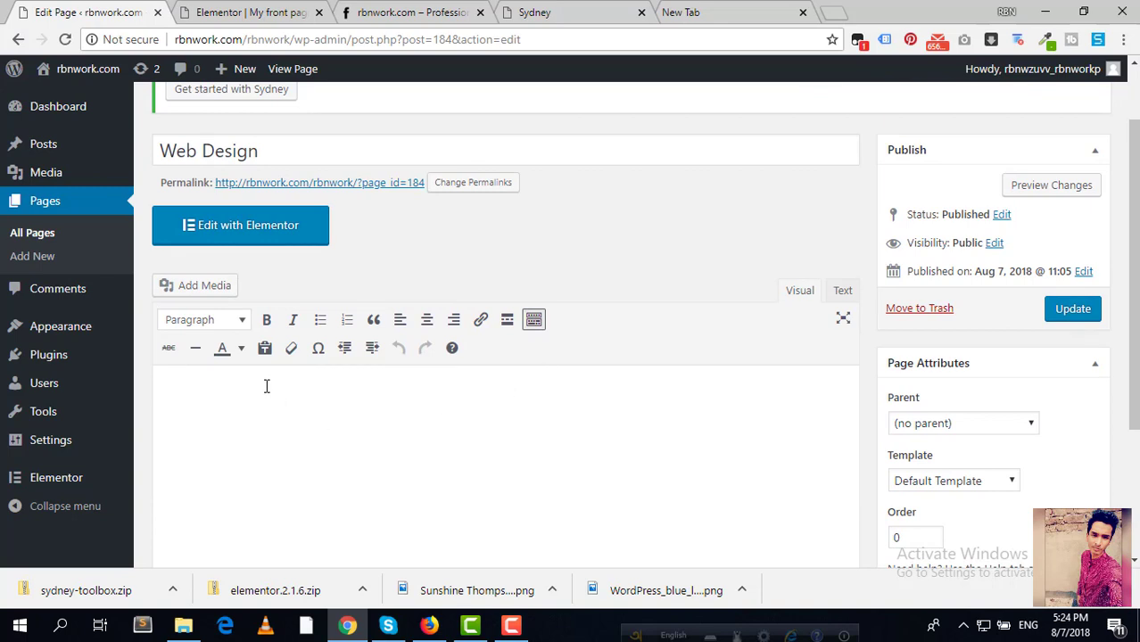
{"action": "scroll", "coordinate": [285, 385], "scroll_direction": "down", "scroll_amount": 2}
{"action": "scroll", "coordinate": [307, 357], "scroll_direction": "up", "scroll_amount": 1}
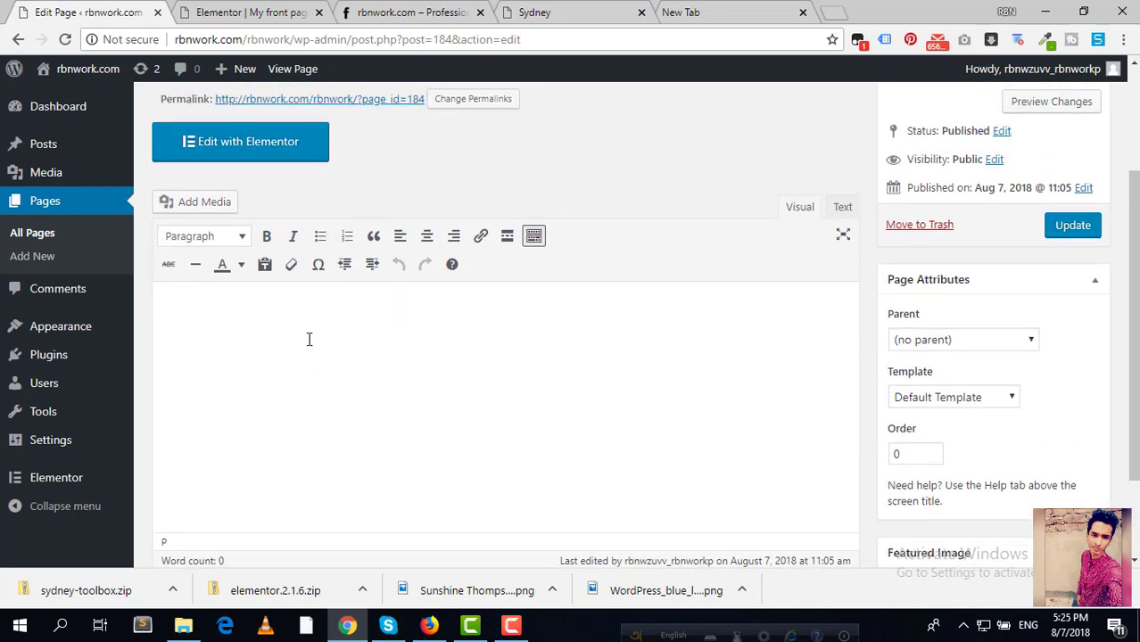
{"action": "scroll", "coordinate": [309, 339], "scroll_direction": "up", "scroll_amount": 2}
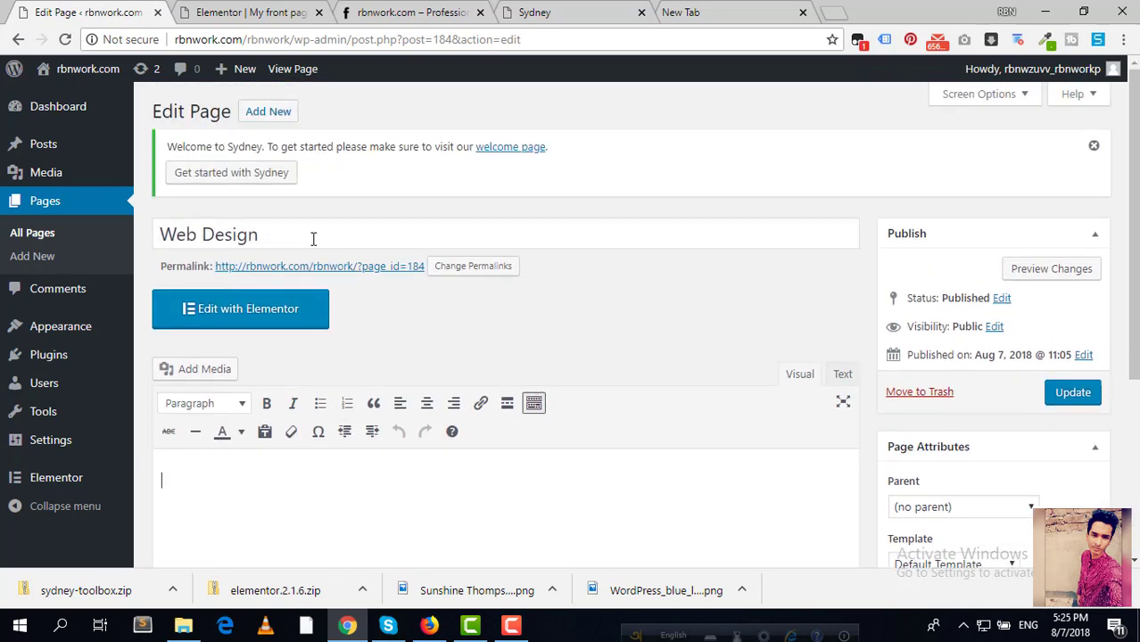
Step: Compare it with the live front page, then scroll Elementor's preview to the services button
{"action": "left_click", "coordinate": [252, 18]}
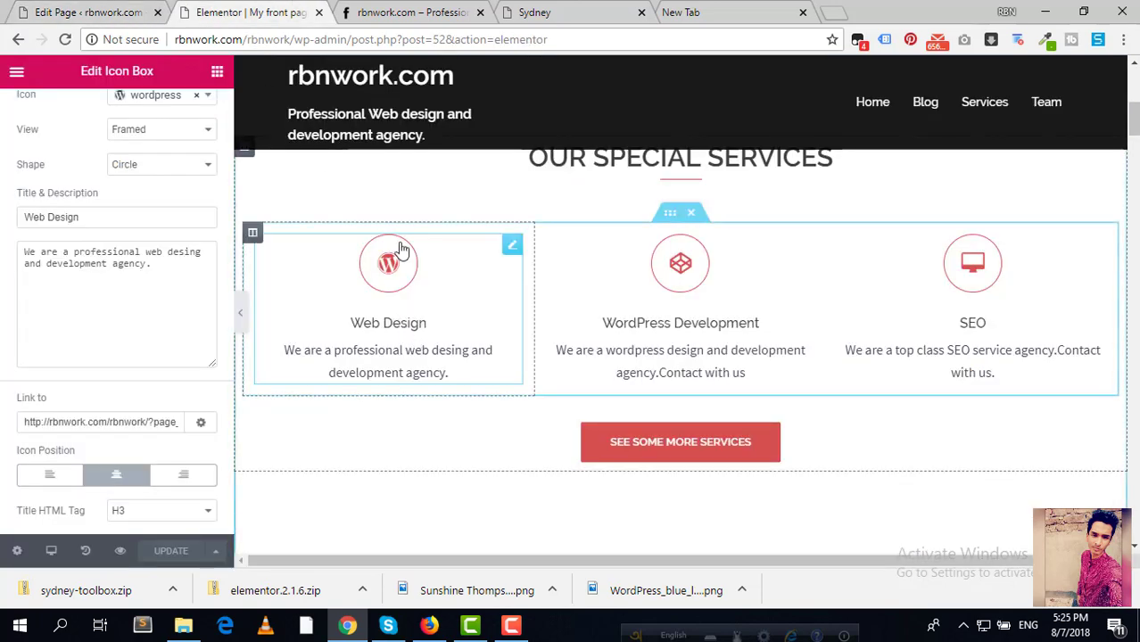
{"action": "left_click", "coordinate": [412, 12]}
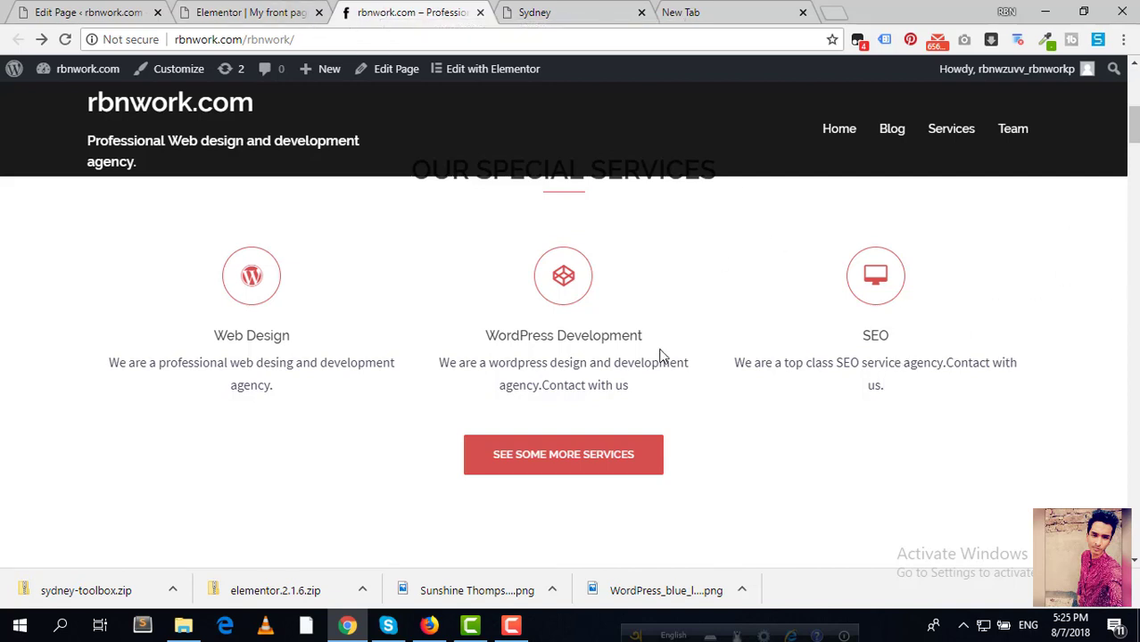
{"action": "left_click", "coordinate": [98, 12]}
{"action": "mouse_move", "coordinate": [91, 64]}
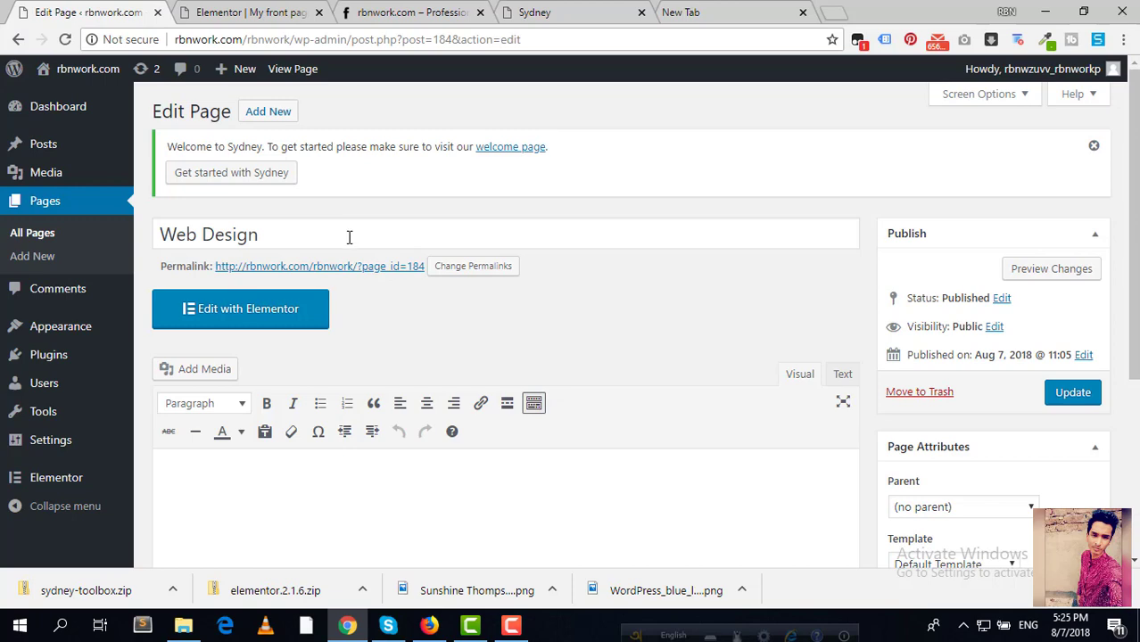
{"action": "left_click", "coordinate": [246, 12]}
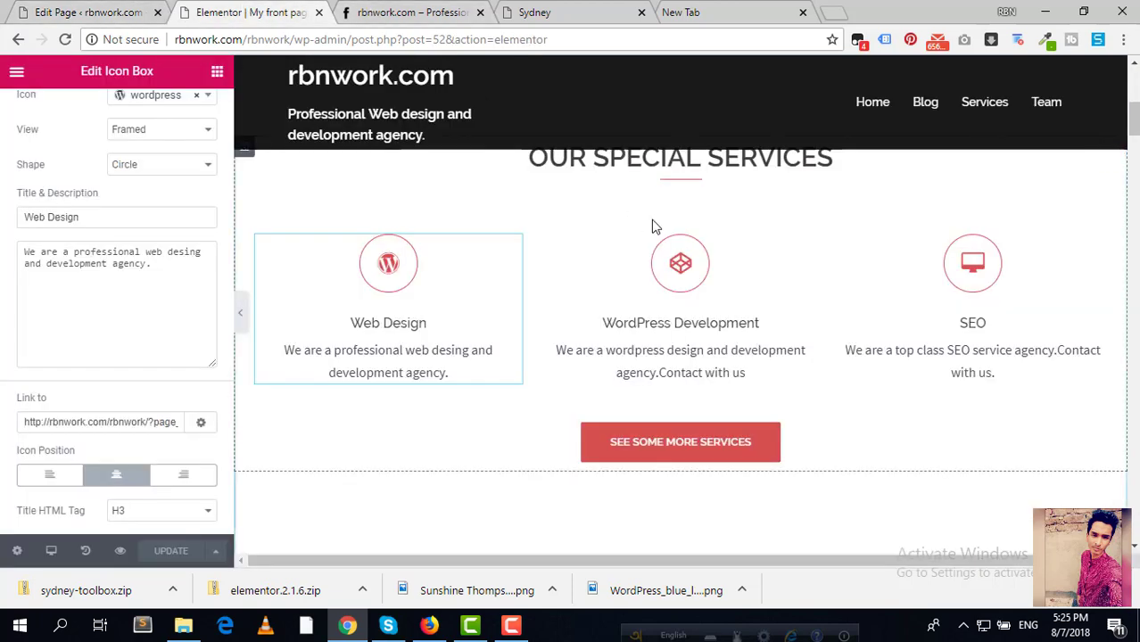
{"action": "scroll", "coordinate": [687, 323], "scroll_direction": "down", "scroll_amount": 2}
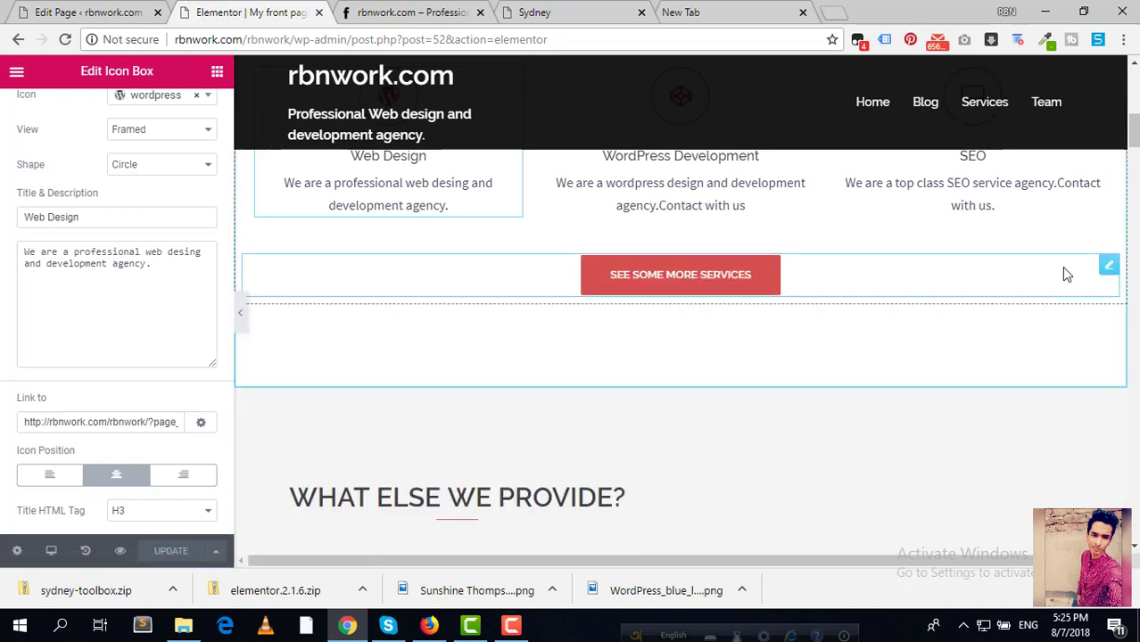
Step: Change the services button's label to See More
{"action": "left_click", "coordinate": [1109, 272]}
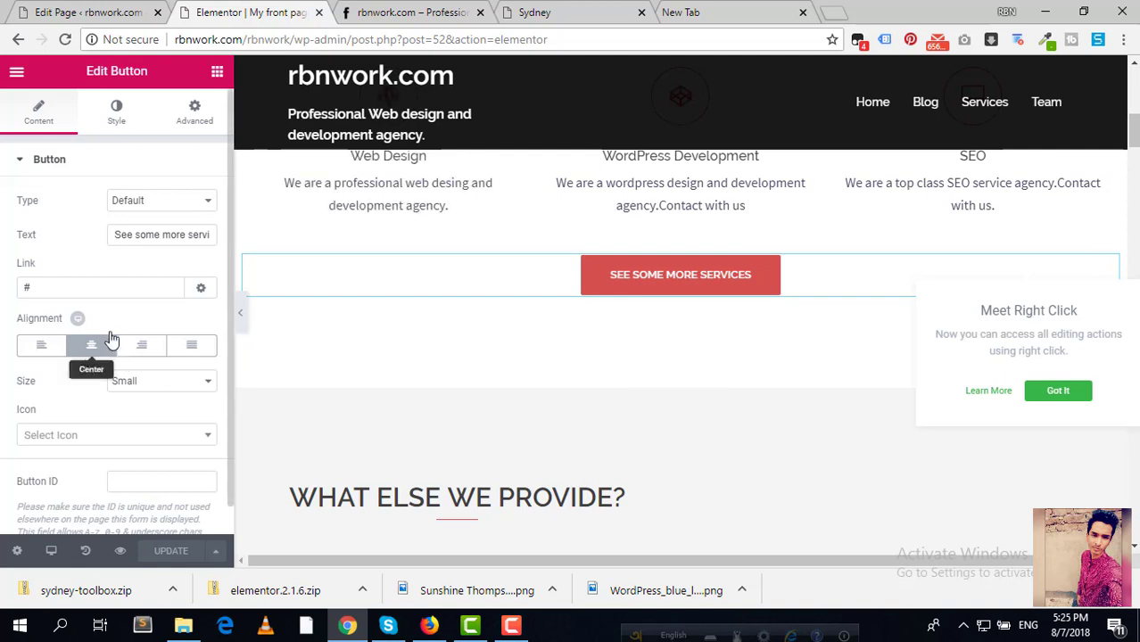
{"action": "left_click", "coordinate": [159, 235]}
{"action": "key", "text": "ctrl+a"}
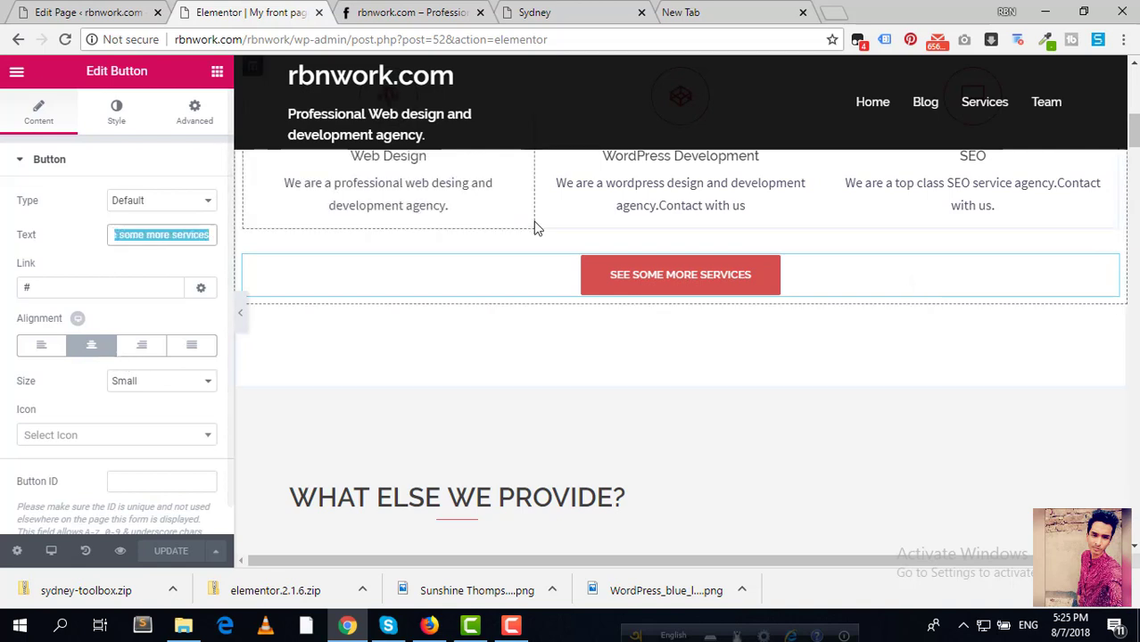
{"action": "key", "text": "BackSpace"}
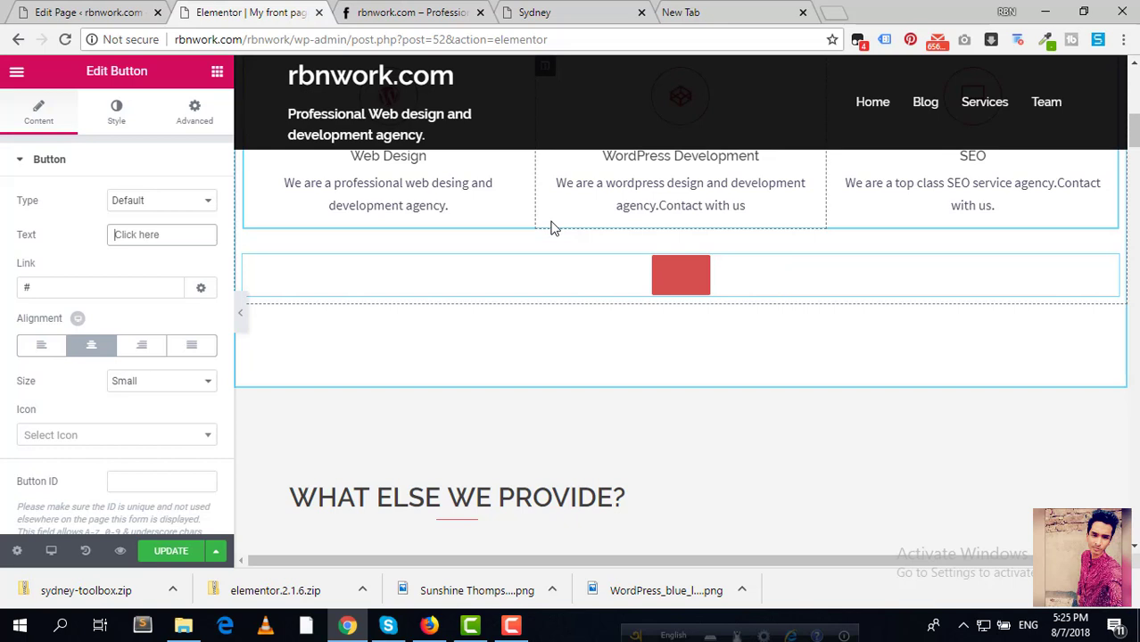
{"action": "type", "text": "See M"}
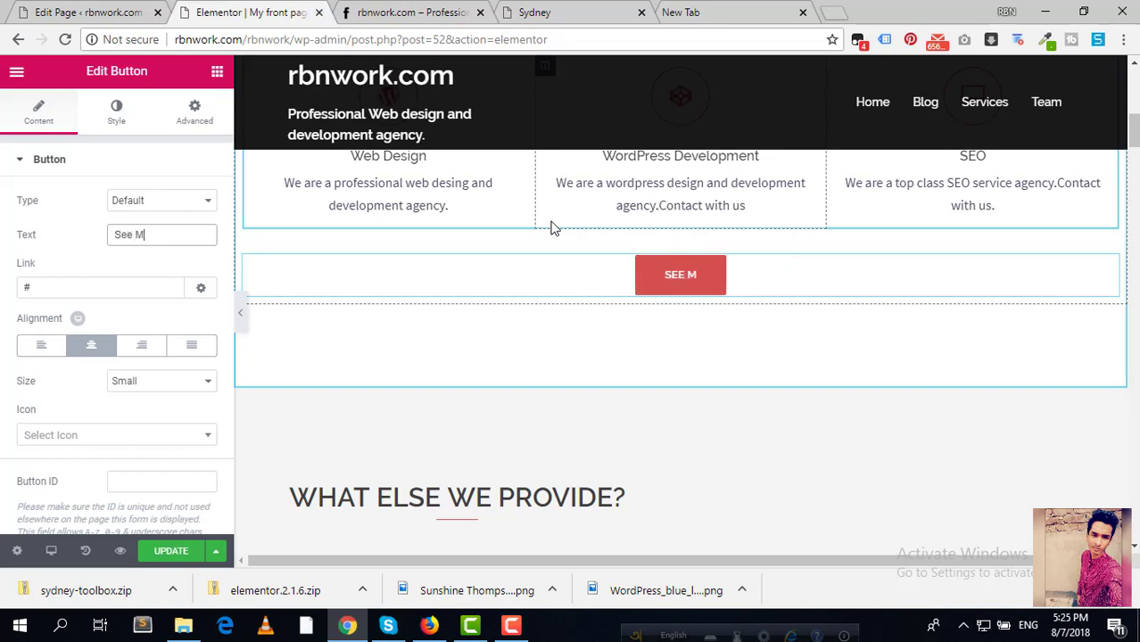
{"action": "type", "text": "ore"}
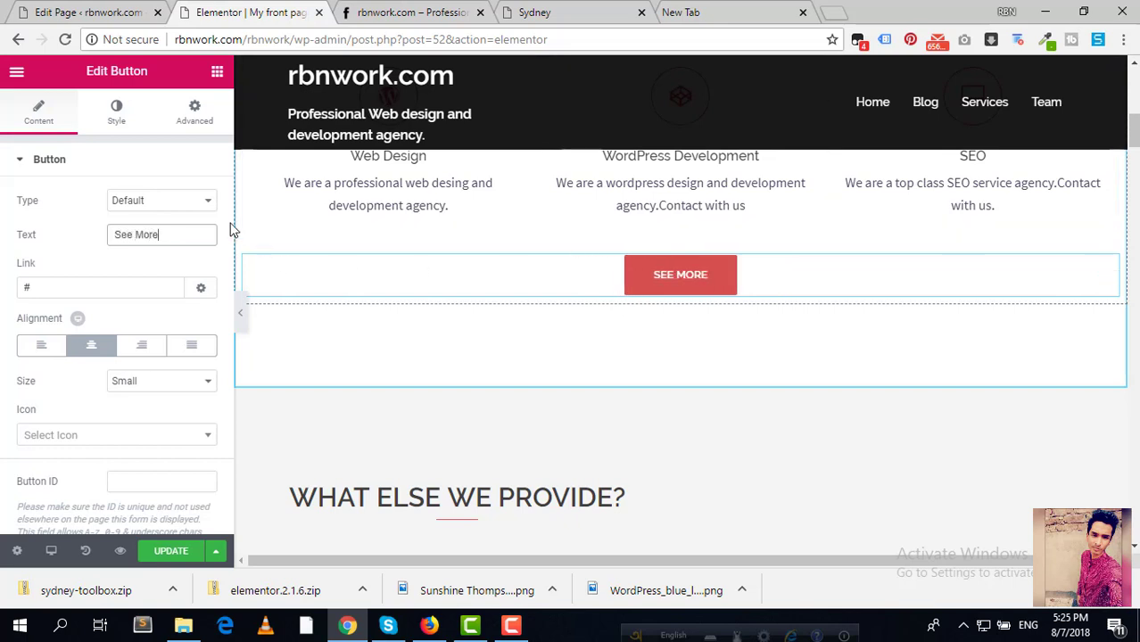
Step: Try the Info, Success and Warning button types, then reset the type to Default
{"action": "left_click", "coordinate": [194, 203]}
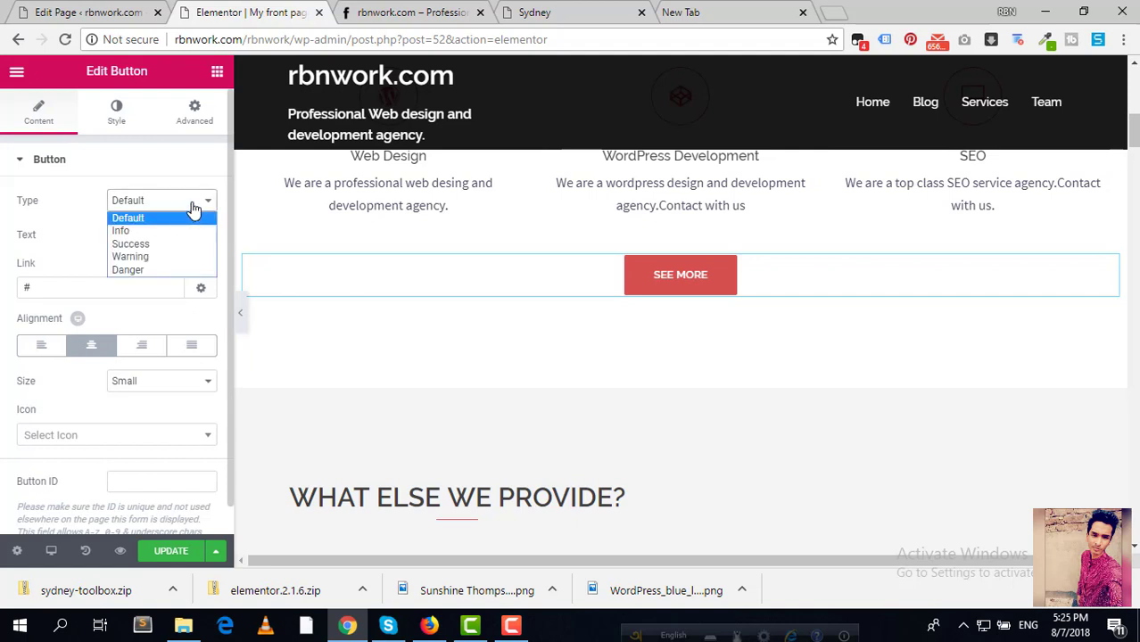
{"action": "left_click", "coordinate": [145, 233]}
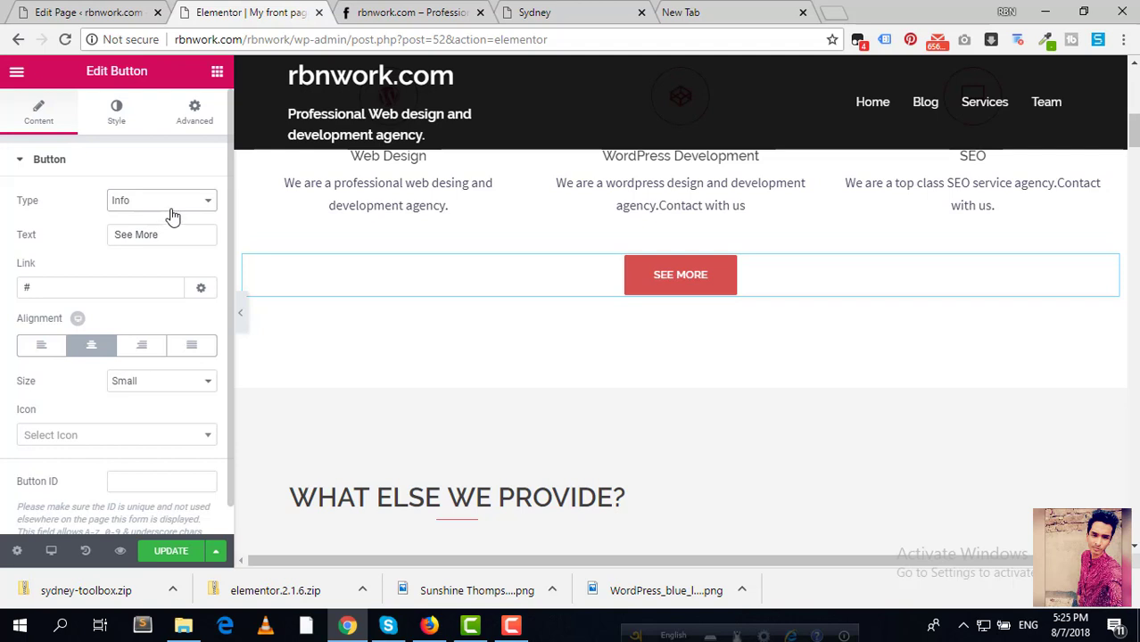
{"action": "left_click", "coordinate": [172, 212]}
{"action": "key", "text": "Down"}
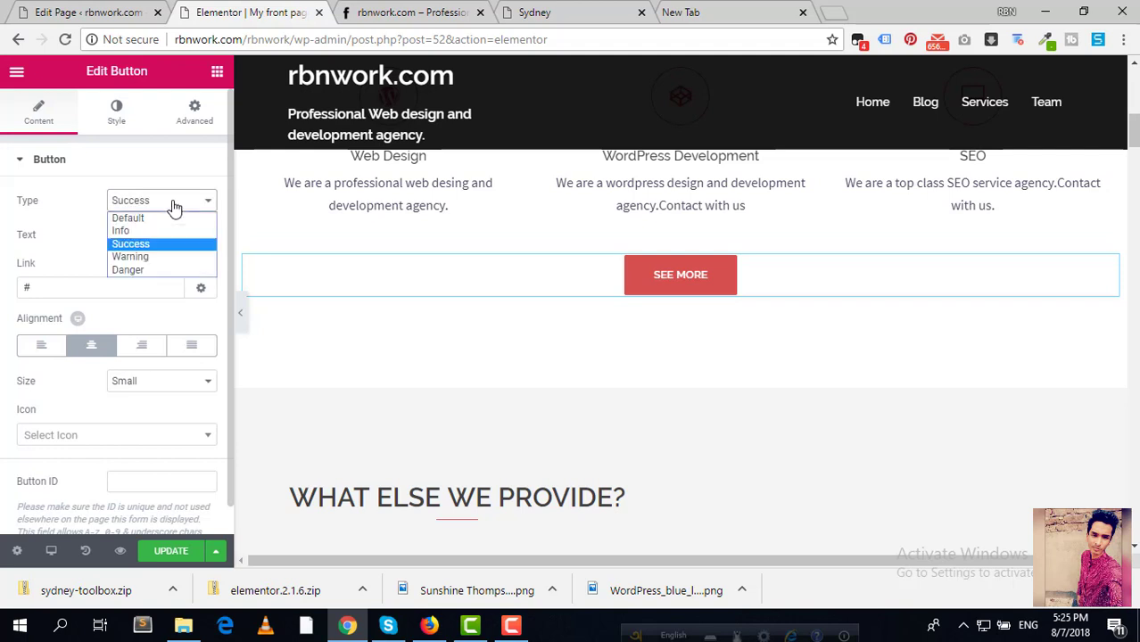
{"action": "left_click", "coordinate": [145, 257]}
{"action": "left_click", "coordinate": [170, 211]}
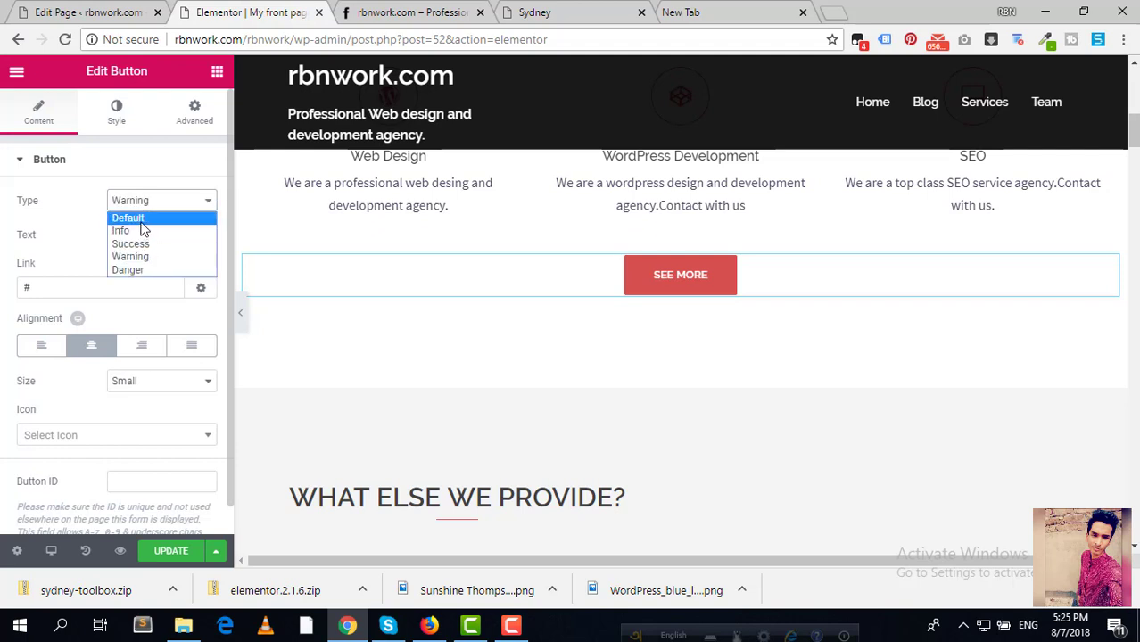
{"action": "left_click", "coordinate": [141, 219]}
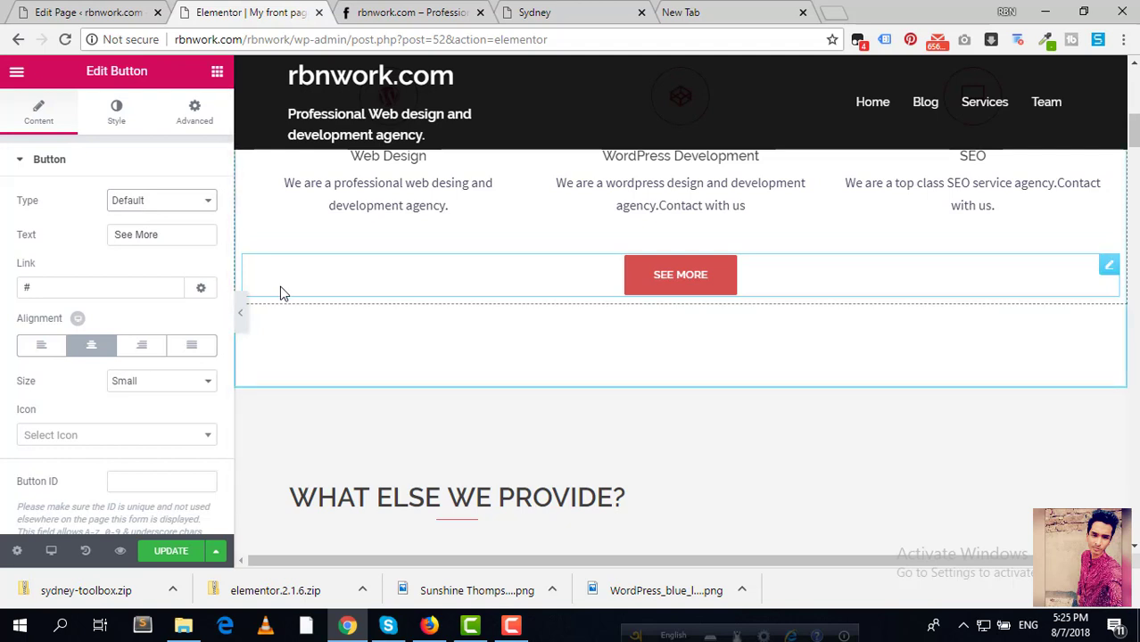
Step: Clear the # placeholder from the See More button's Link field
{"action": "left_click", "coordinate": [21, 287]}
{"action": "key", "text": "ctrl+a"}
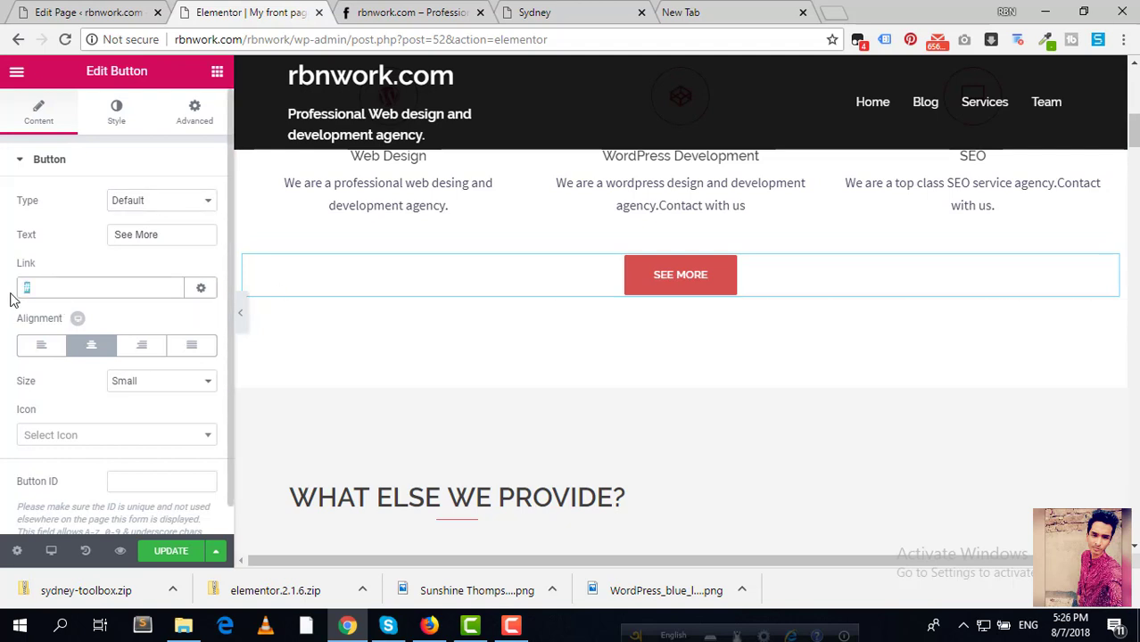
{"action": "key", "text": "BackSpace"}
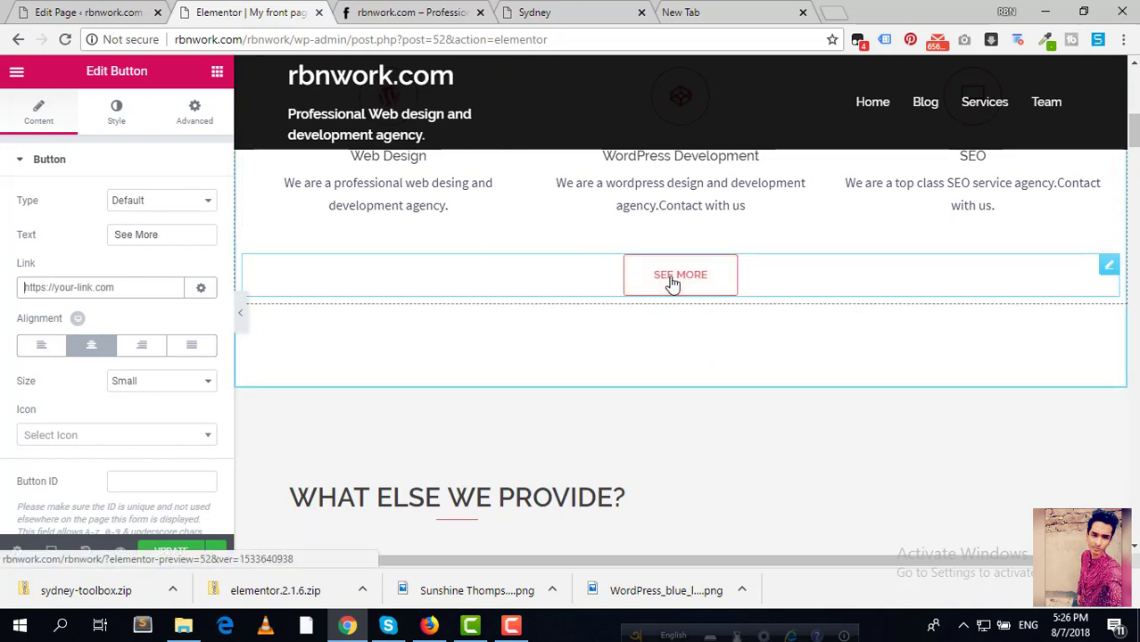
{"action": "scroll", "coordinate": [671, 283], "scroll_direction": "up", "scroll_amount": 1}
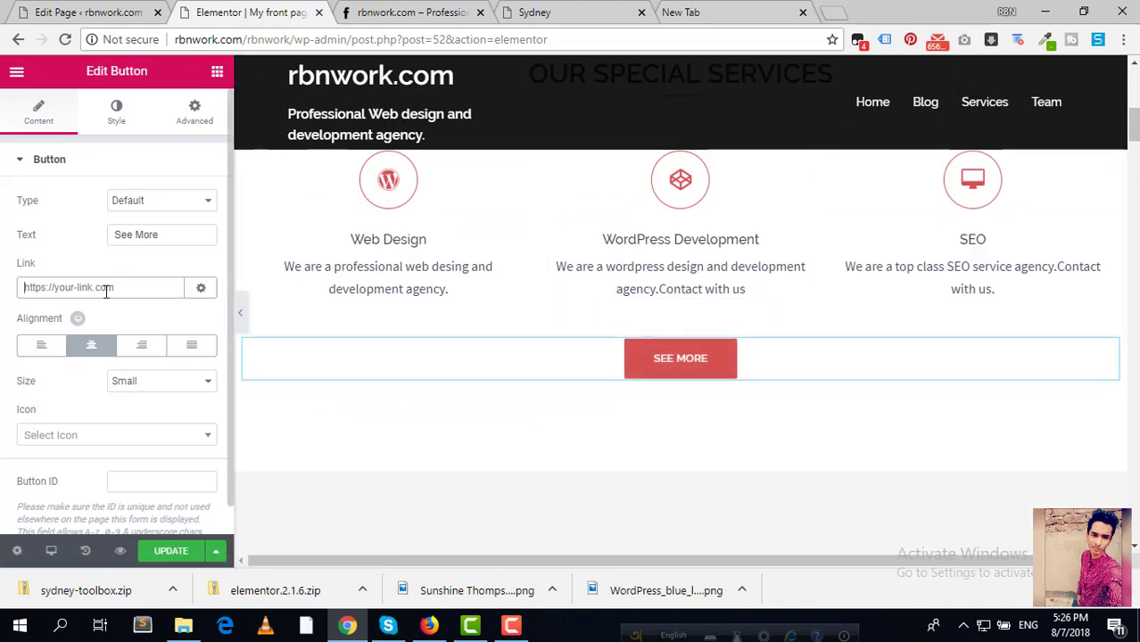
{"action": "left_click", "coordinate": [100, 12]}
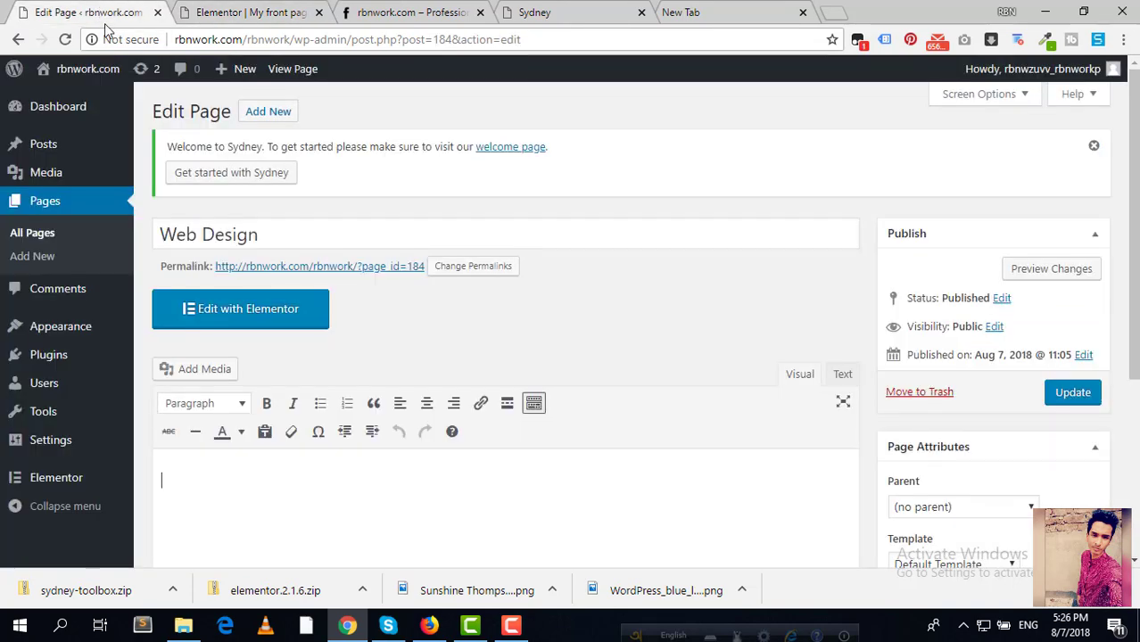
Step: Publish a new All Services page and select its page_id=197 permalink for copying
{"action": "left_click", "coordinate": [268, 113]}
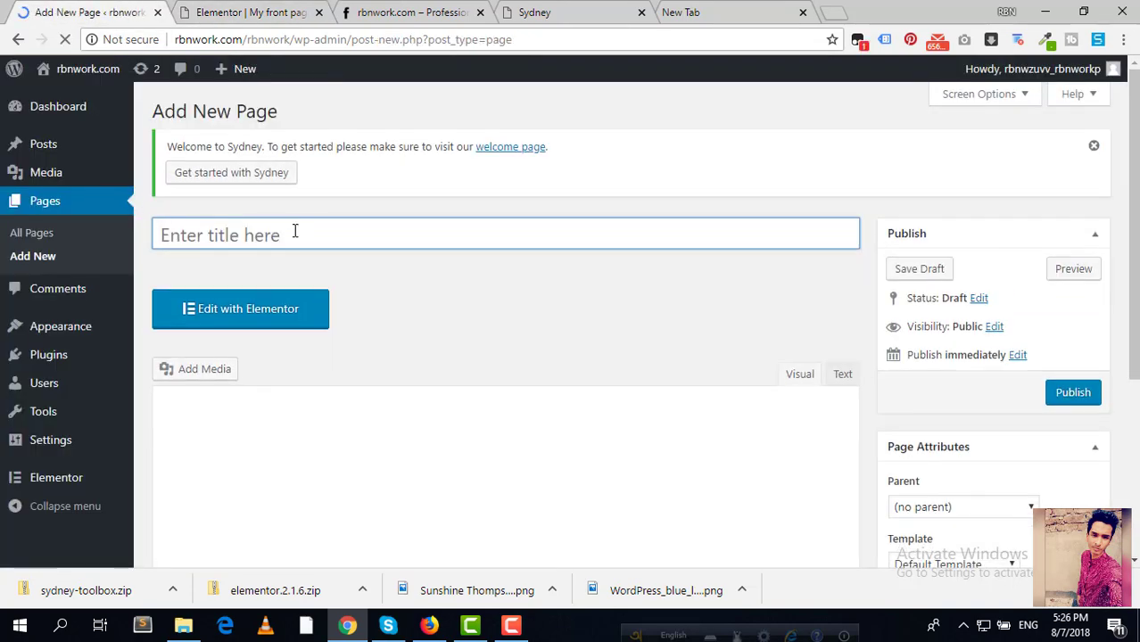
{"action": "type", "text": "Other "}
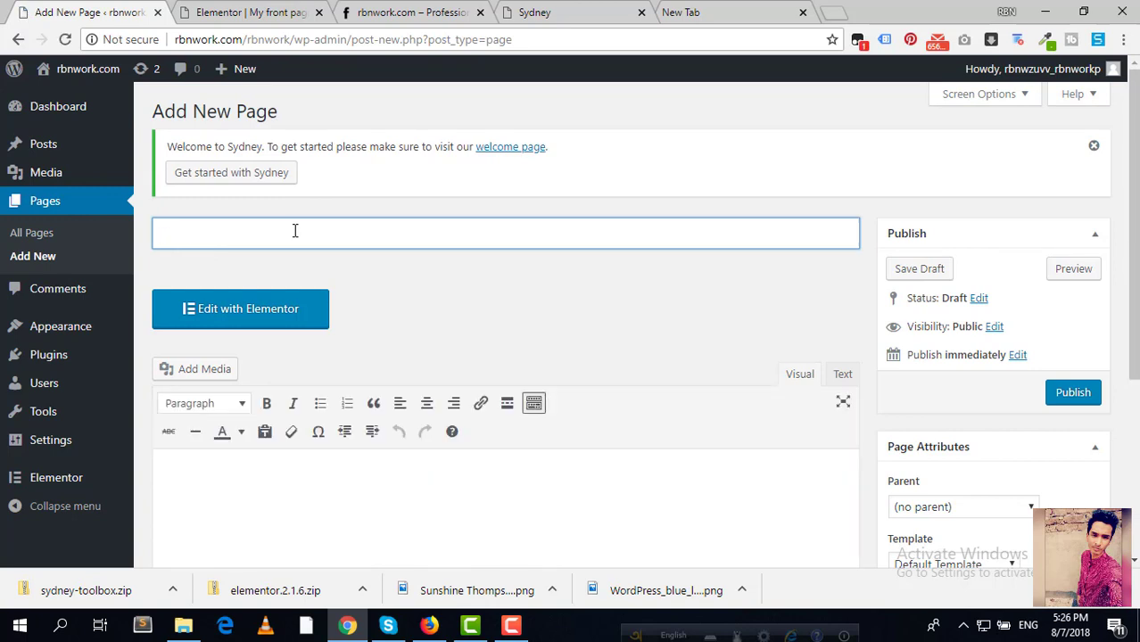
{"action": "type", "text": "All Services"}
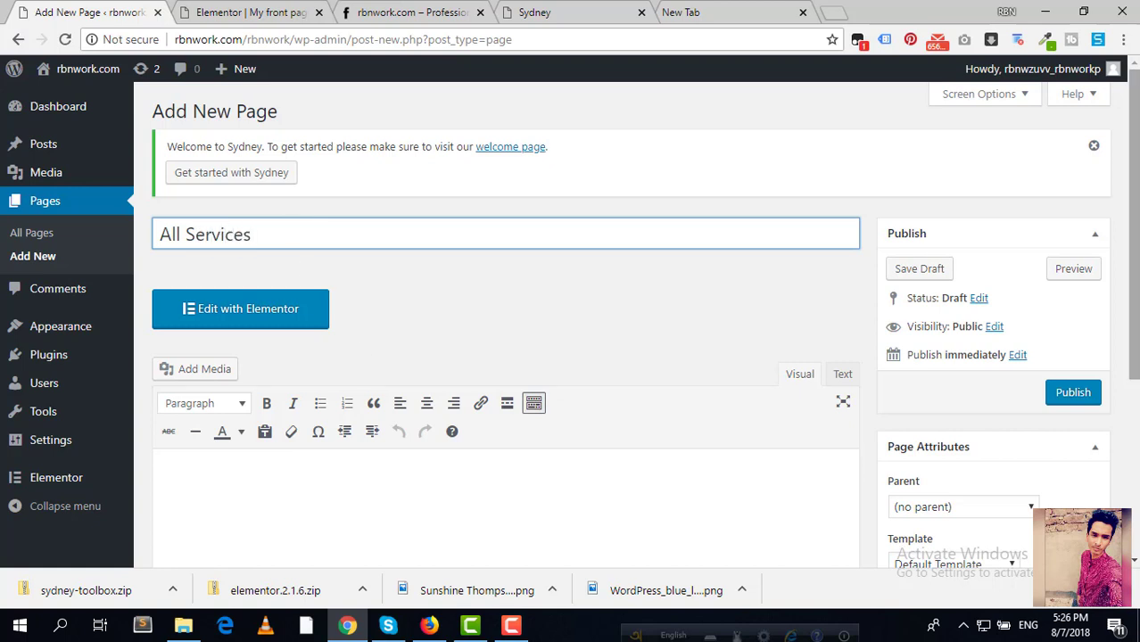
{"action": "left_click", "coordinate": [1079, 393]}
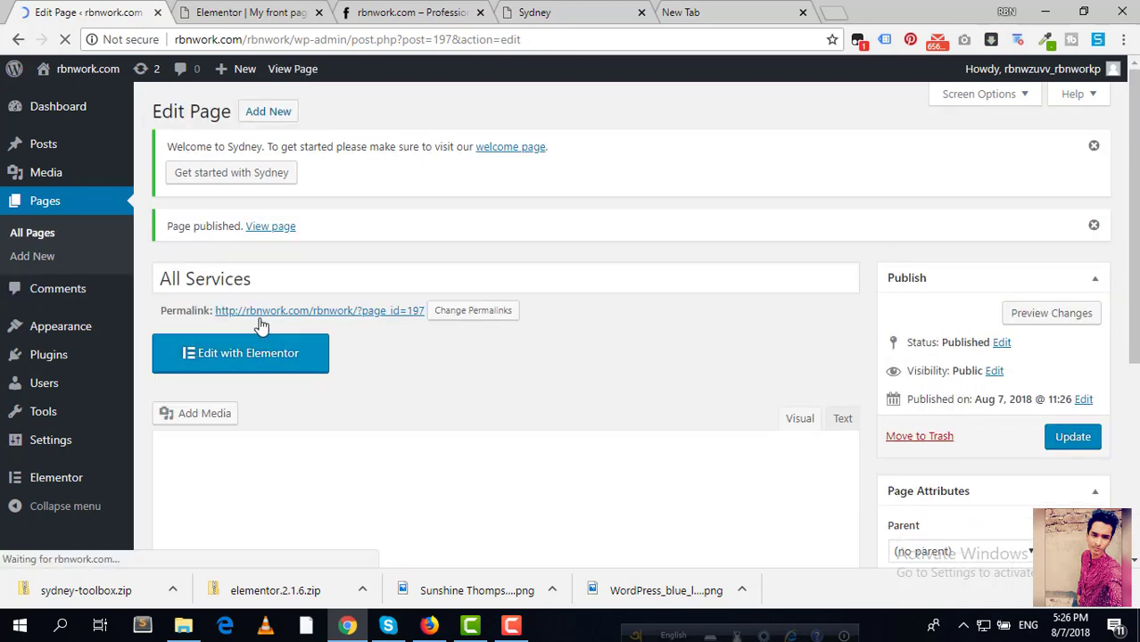
{"action": "left_click_drag", "start_coordinate": [214, 312], "coordinate": [427, 311]}
{"action": "key", "text": "ctrl+c"}
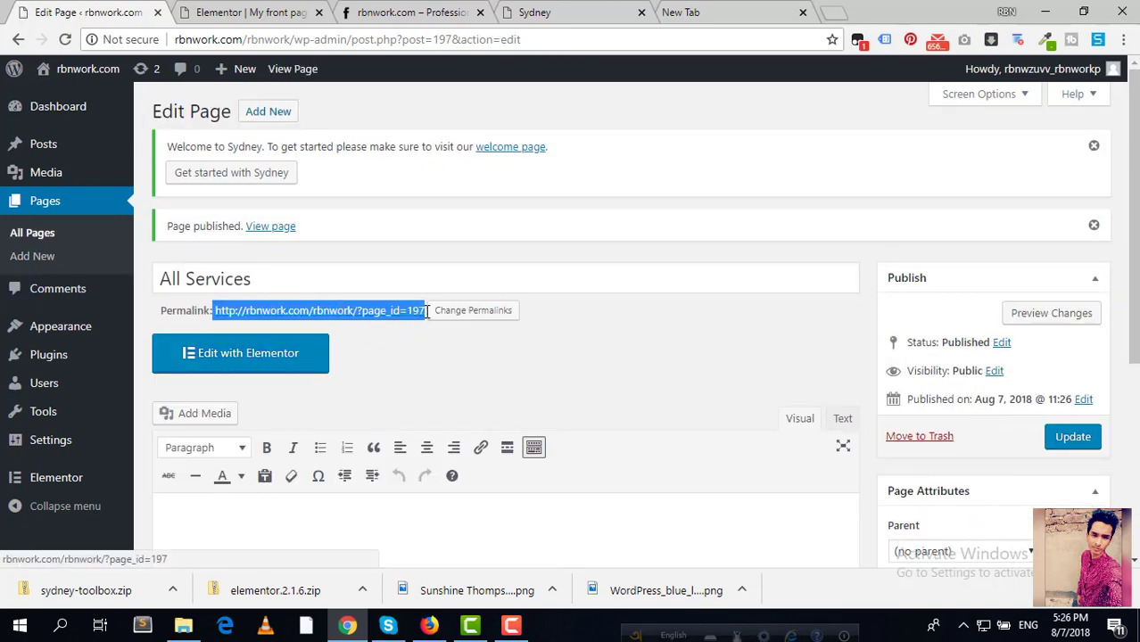
Step: Paste the All Services permalink into the See More button's Link field and update
{"action": "left_click", "coordinate": [234, 12]}
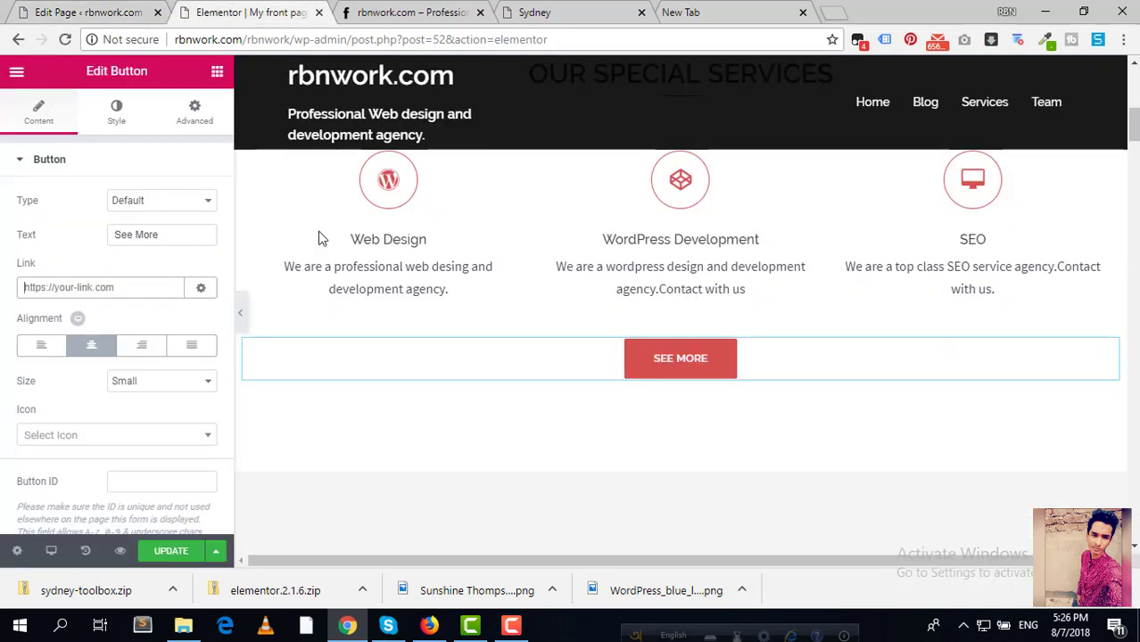
{"action": "left_click", "coordinate": [98, 287]}
{"action": "key", "text": "ctrl+v"}
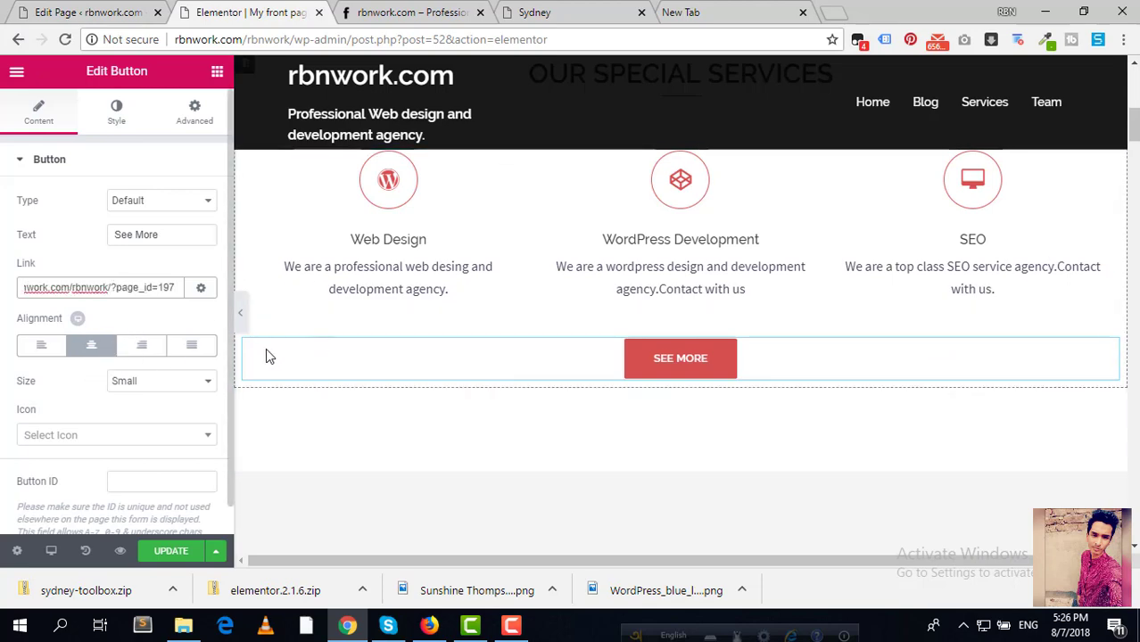
{"action": "left_click", "coordinate": [171, 550]}
Step: Save the homepage again in Elementor and reload the live site to show SEE MORE
{"action": "left_click", "coordinate": [80, 12]}
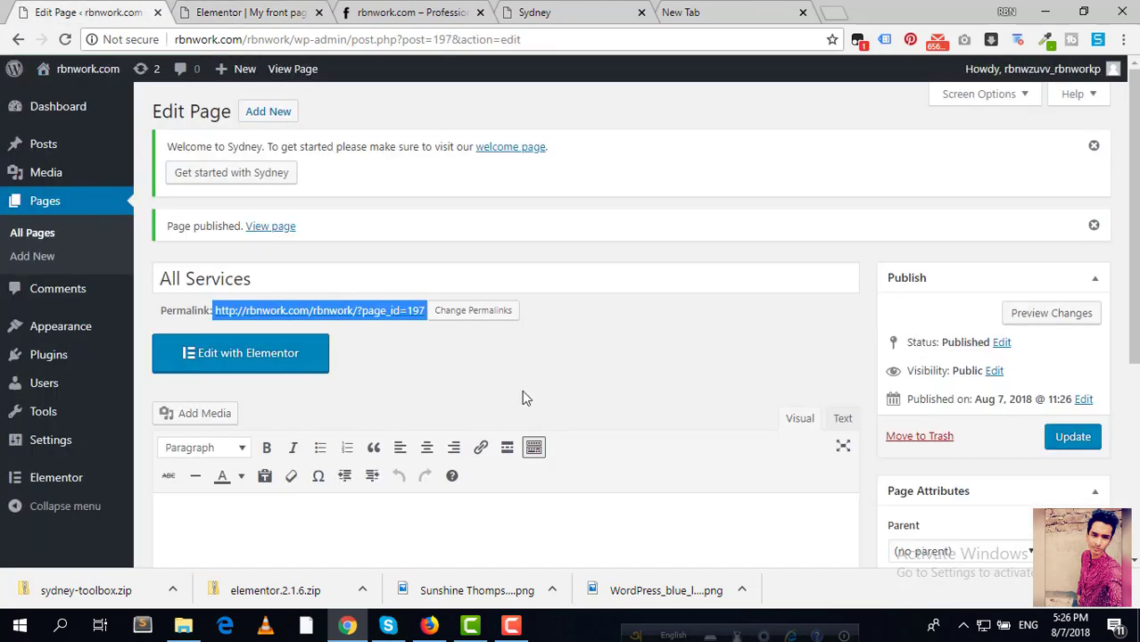
{"action": "left_click", "coordinate": [595, 358]}
{"action": "scroll", "coordinate": [596, 358], "scroll_direction": "down", "scroll_amount": 3}
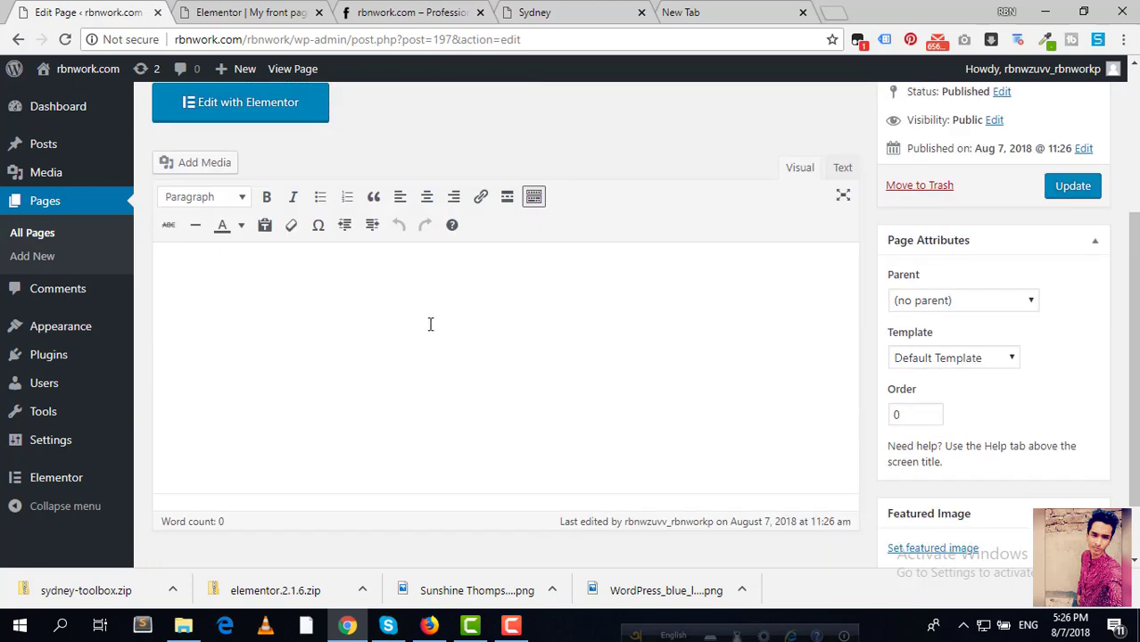
{"action": "scroll", "coordinate": [428, 324], "scroll_direction": "up", "scroll_amount": 2}
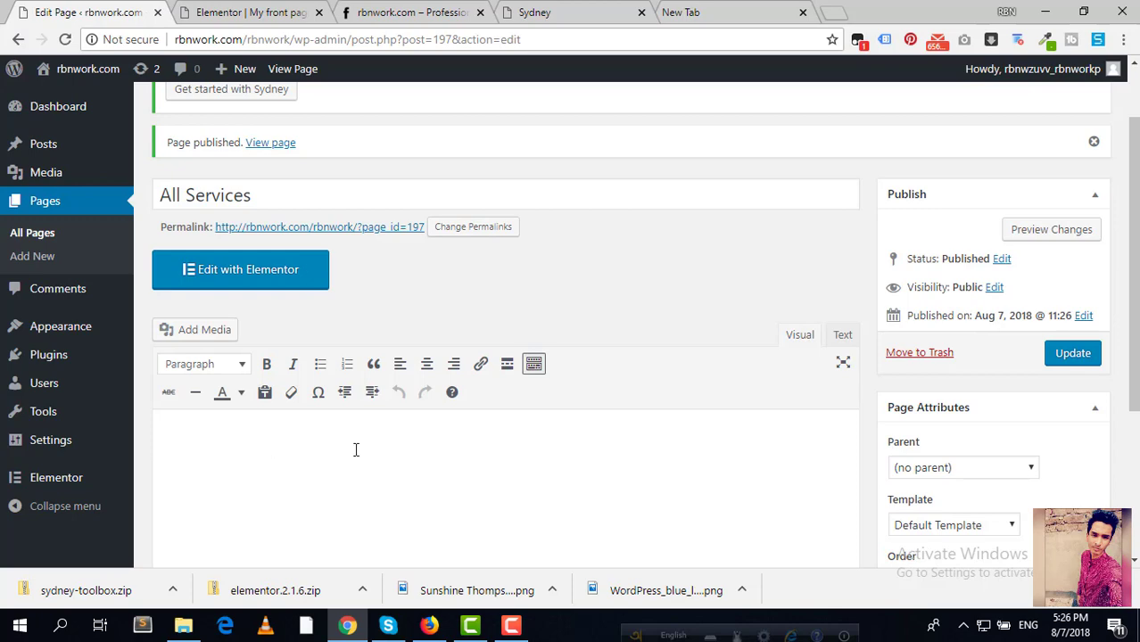
{"action": "left_click", "coordinate": [275, 15]}
{"action": "left_click", "coordinate": [98, 10]}
{"action": "left_click", "coordinate": [268, 16]}
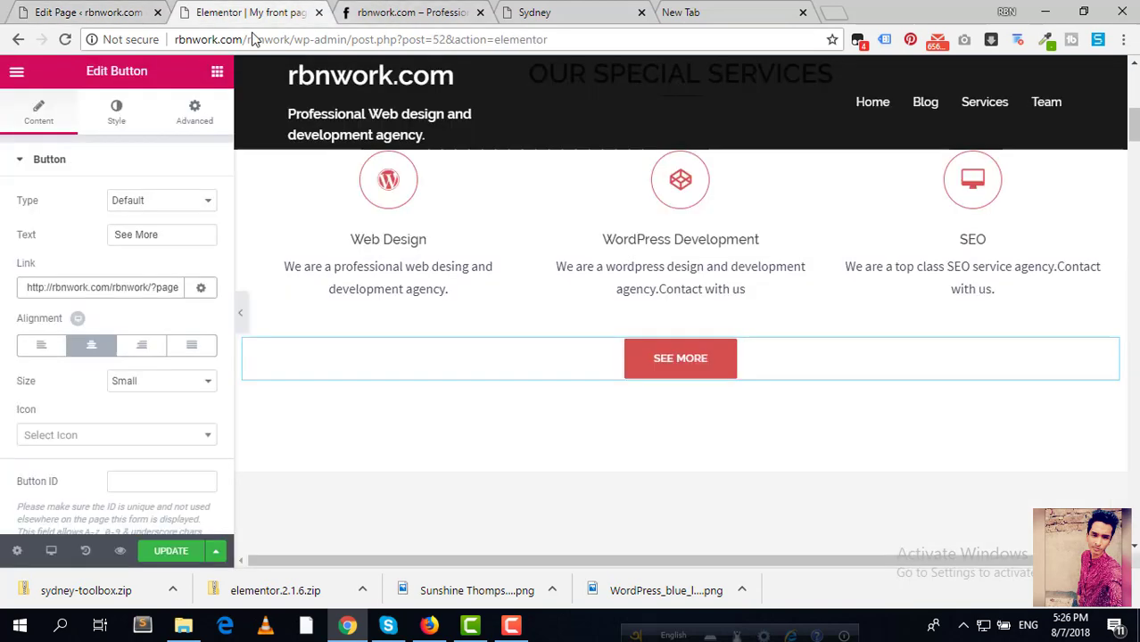
{"action": "left_click", "coordinate": [169, 550]}
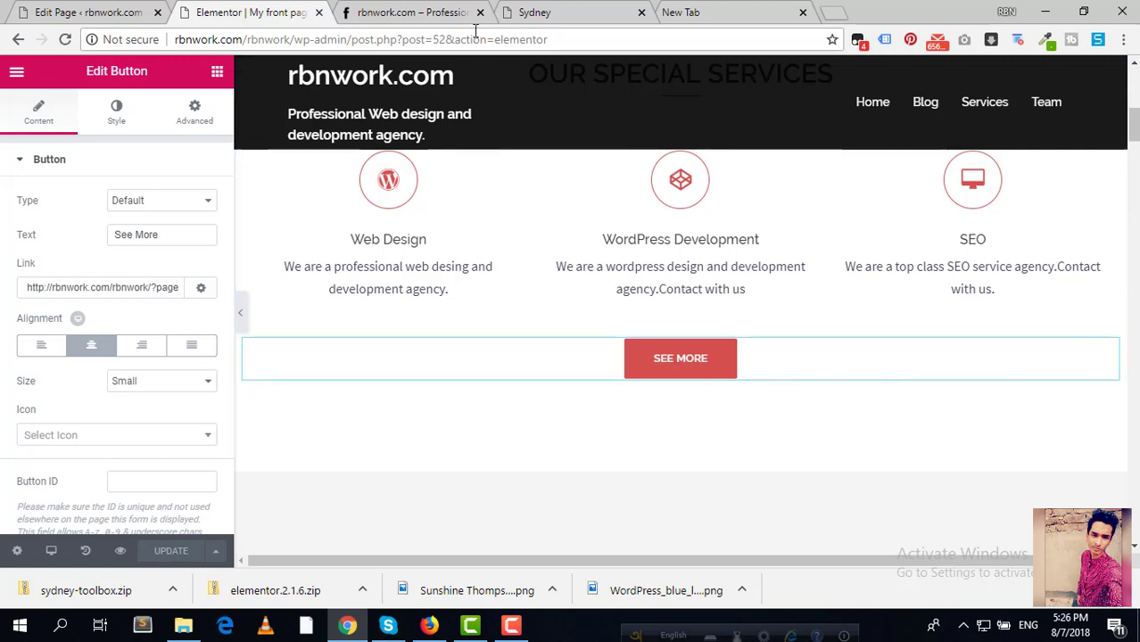
{"action": "left_click", "coordinate": [417, 12]}
{"action": "left_click", "coordinate": [65, 40]}
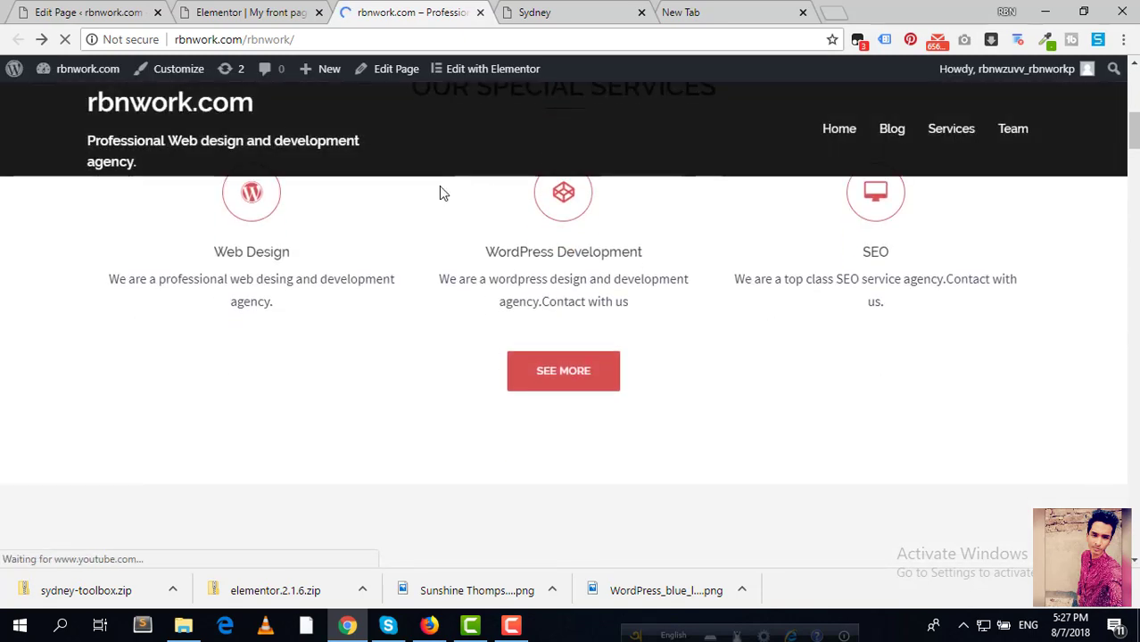
Step: Follow the live SEE MORE button and confirm the All Services page opens
{"action": "left_click", "coordinate": [564, 383]}
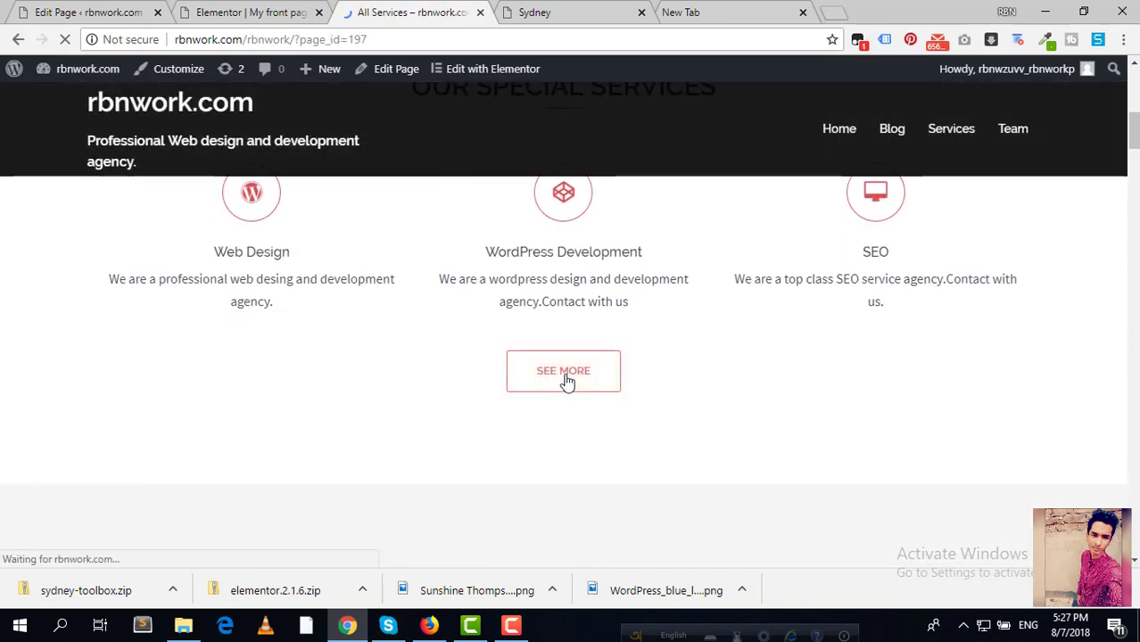
{"action": "scroll", "coordinate": [407, 410], "scroll_direction": "down", "scroll_amount": 2}
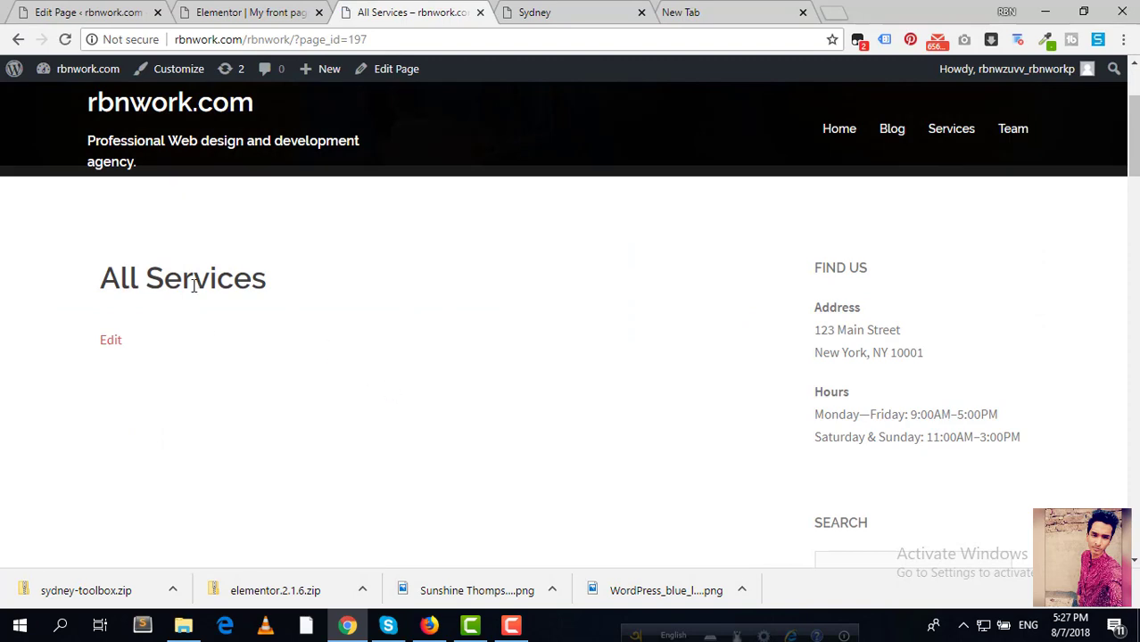
{"action": "scroll", "coordinate": [170, 268], "scroll_direction": "down", "scroll_amount": 2}
{"action": "scroll", "coordinate": [97, 287], "scroll_direction": "up", "scroll_amount": 1}
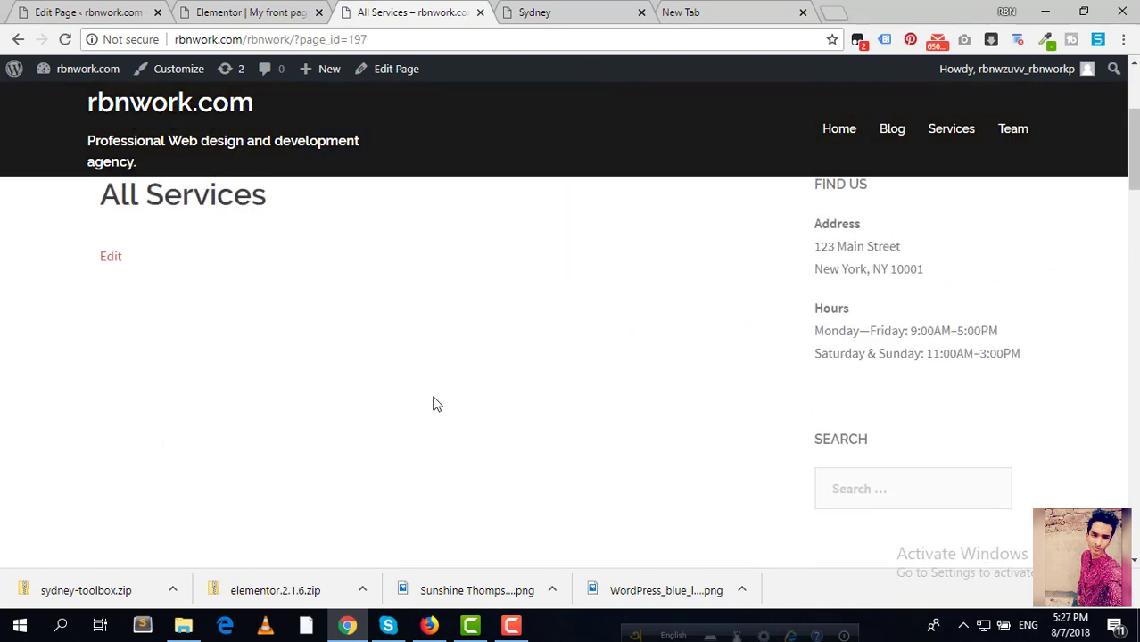
{"action": "left_click", "coordinate": [135, 13]}
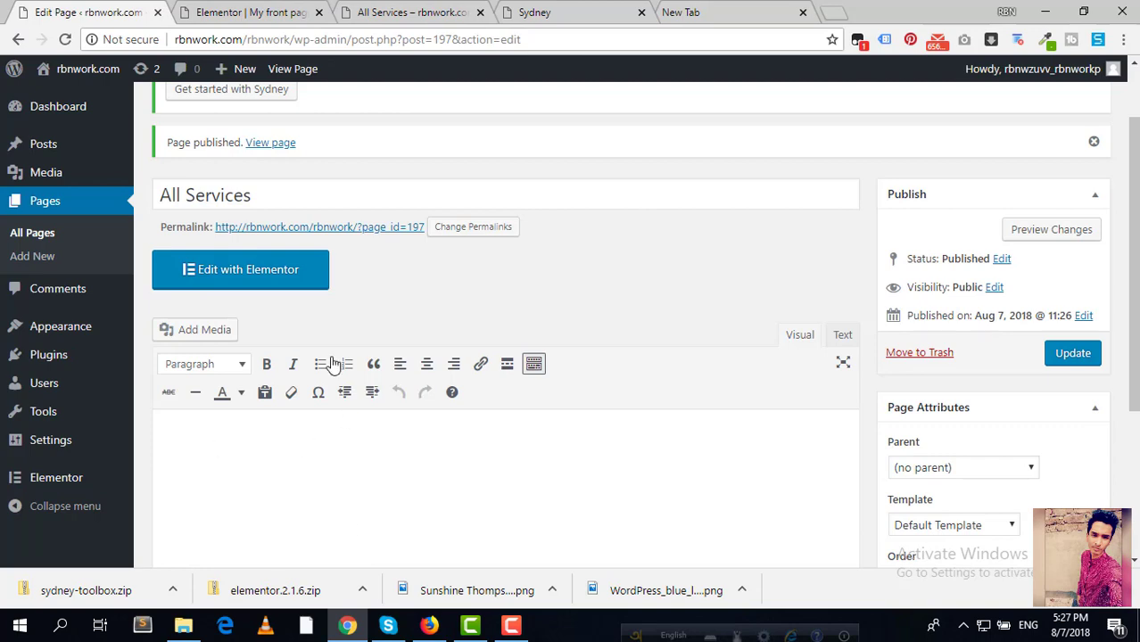
{"action": "scroll", "coordinate": [323, 371], "scroll_direction": "down", "scroll_amount": 2}
{"action": "scroll", "coordinate": [301, 323], "scroll_direction": "up", "scroll_amount": 1}
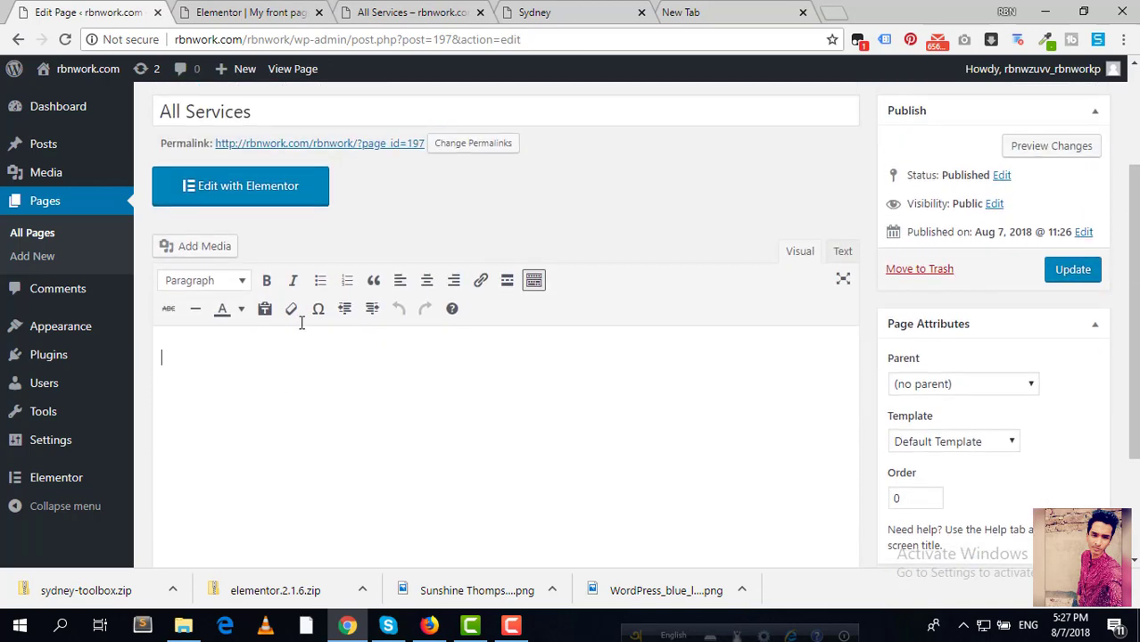
Step: Scroll Elementor to What Else We Provide?, dismiss the tip, and select the Global coverage box
{"action": "left_click", "coordinate": [234, 11]}
{"action": "scroll", "coordinate": [568, 308], "scroll_direction": "down", "scroll_amount": 4}
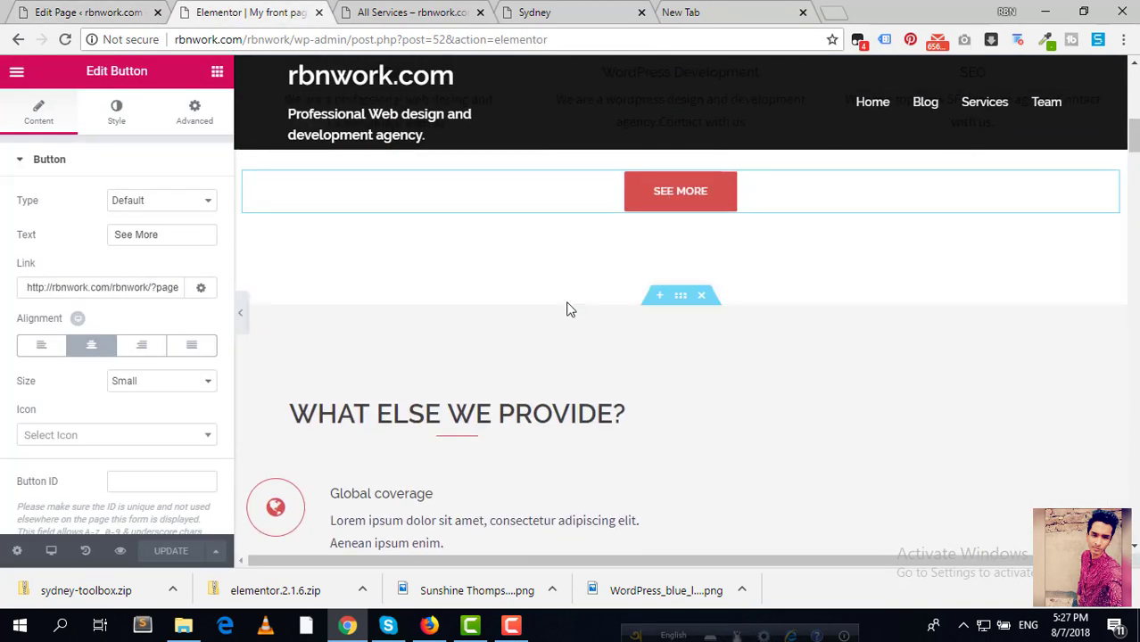
{"action": "scroll", "coordinate": [660, 308], "scroll_direction": "down", "scroll_amount": 2}
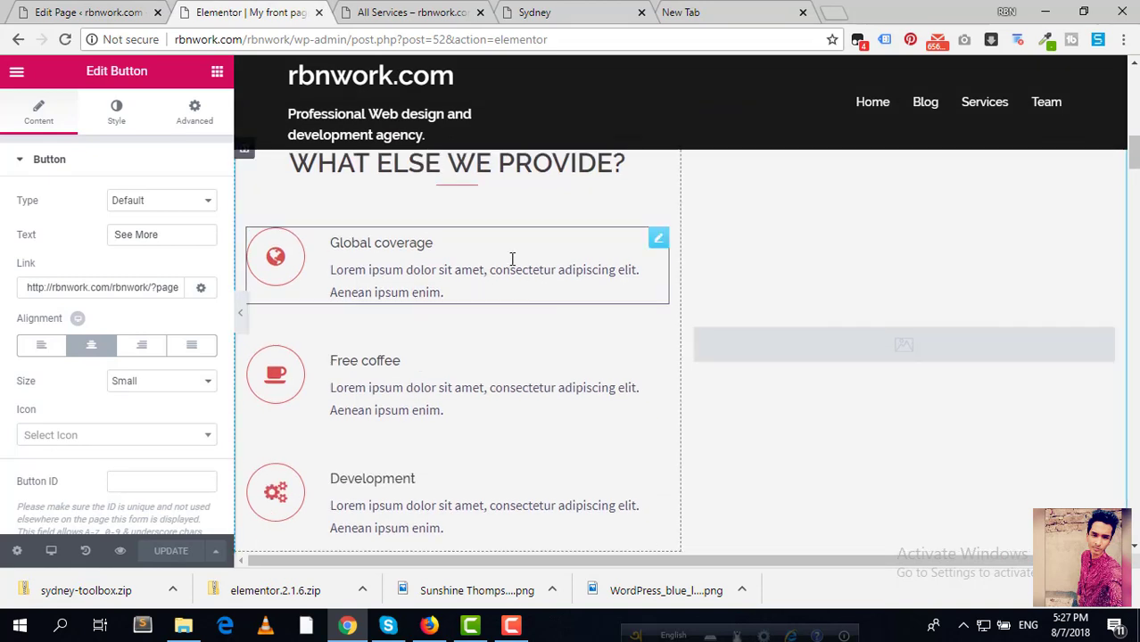
{"action": "scroll", "coordinate": [467, 258], "scroll_direction": "up", "scroll_amount": 2}
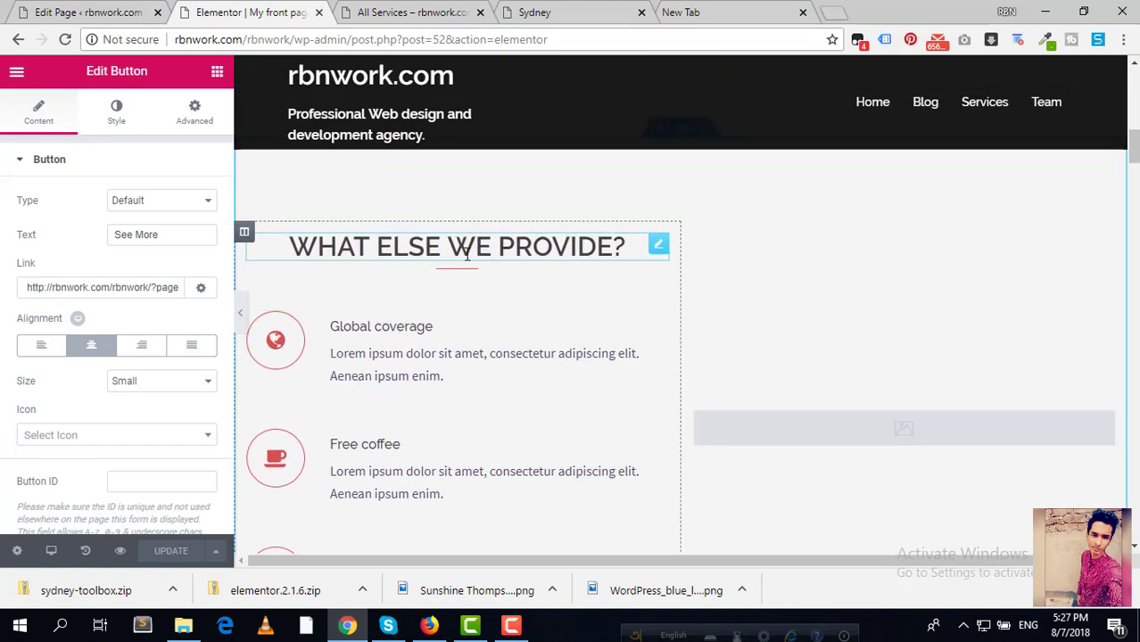
{"action": "left_click", "coordinate": [659, 247]}
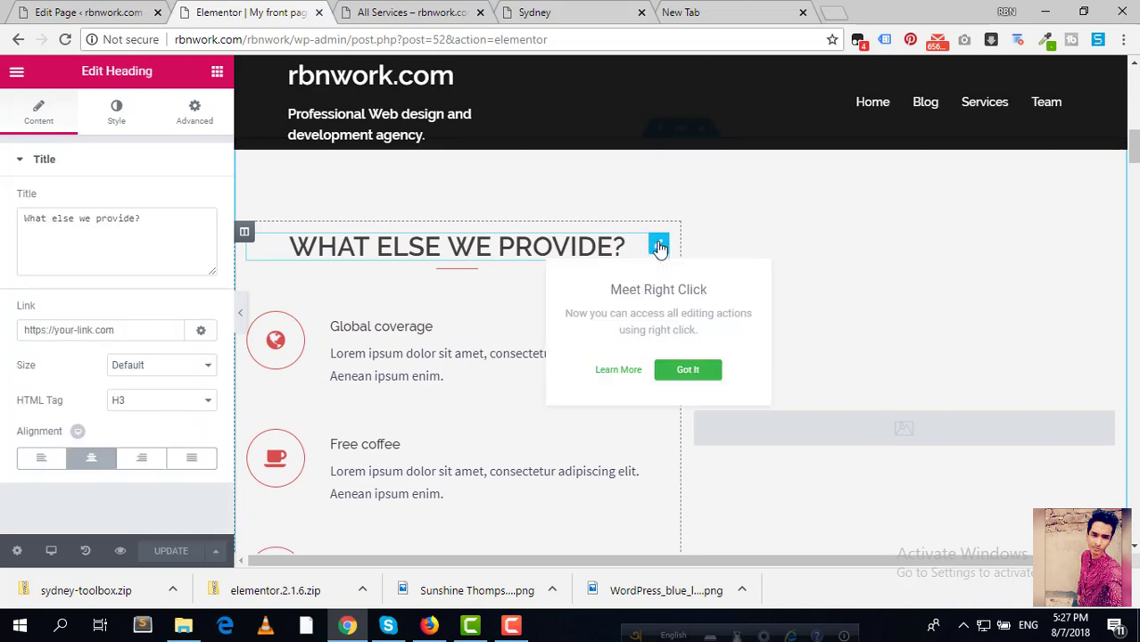
{"action": "left_click", "coordinate": [436, 242]}
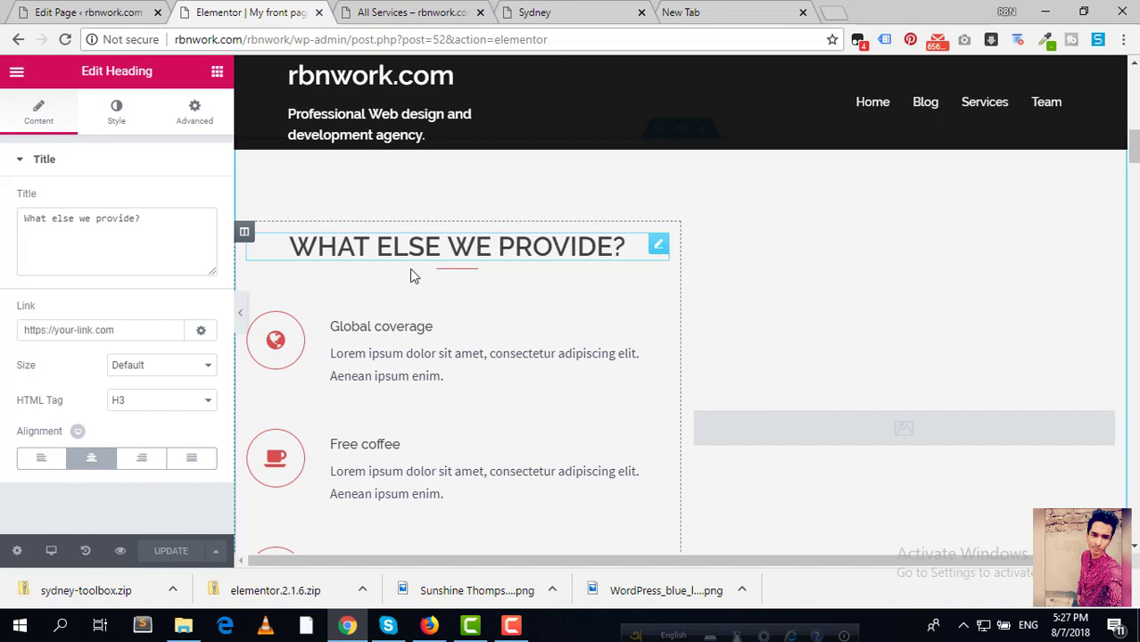
{"action": "left_click", "coordinate": [157, 214]}
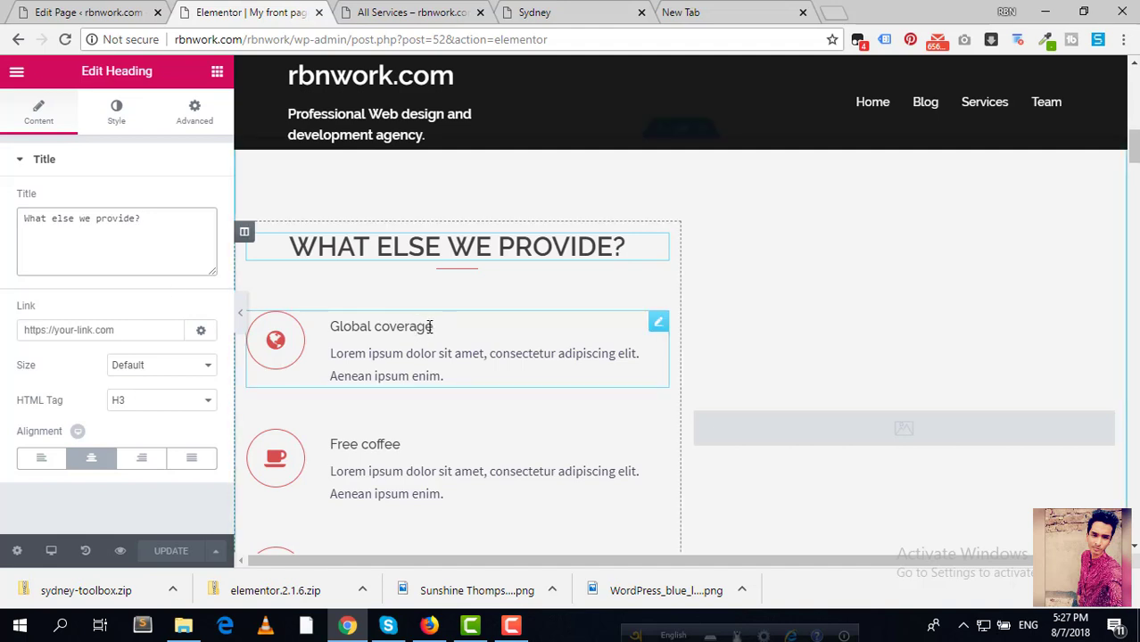
{"action": "scroll", "coordinate": [430, 326], "scroll_direction": "down", "scroll_amount": 1}
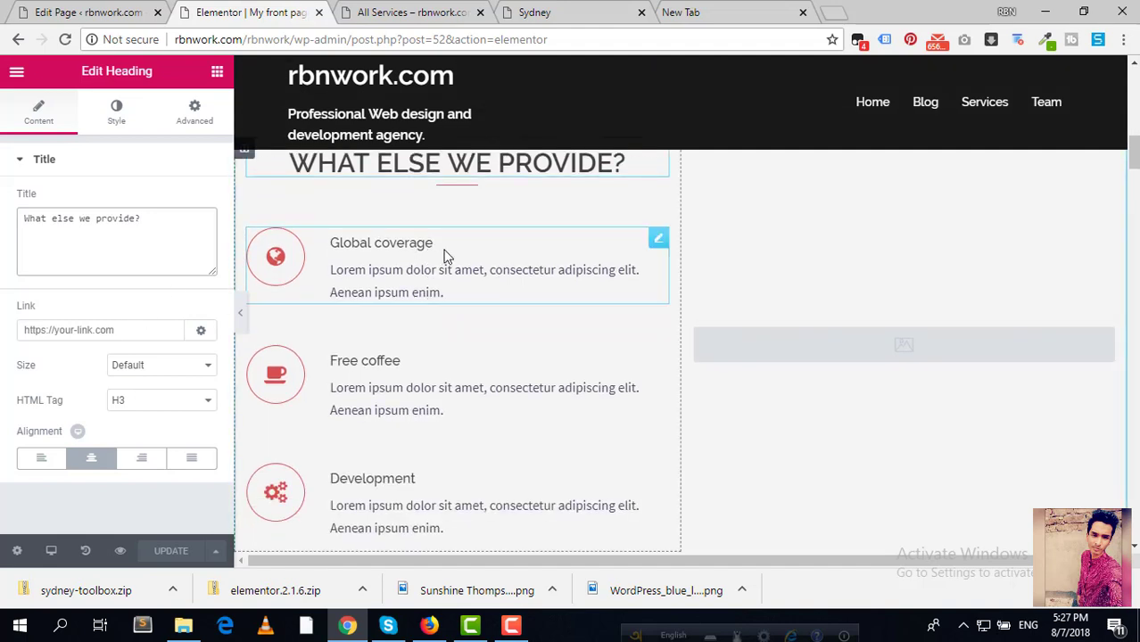
{"action": "left_click", "coordinate": [395, 245]}
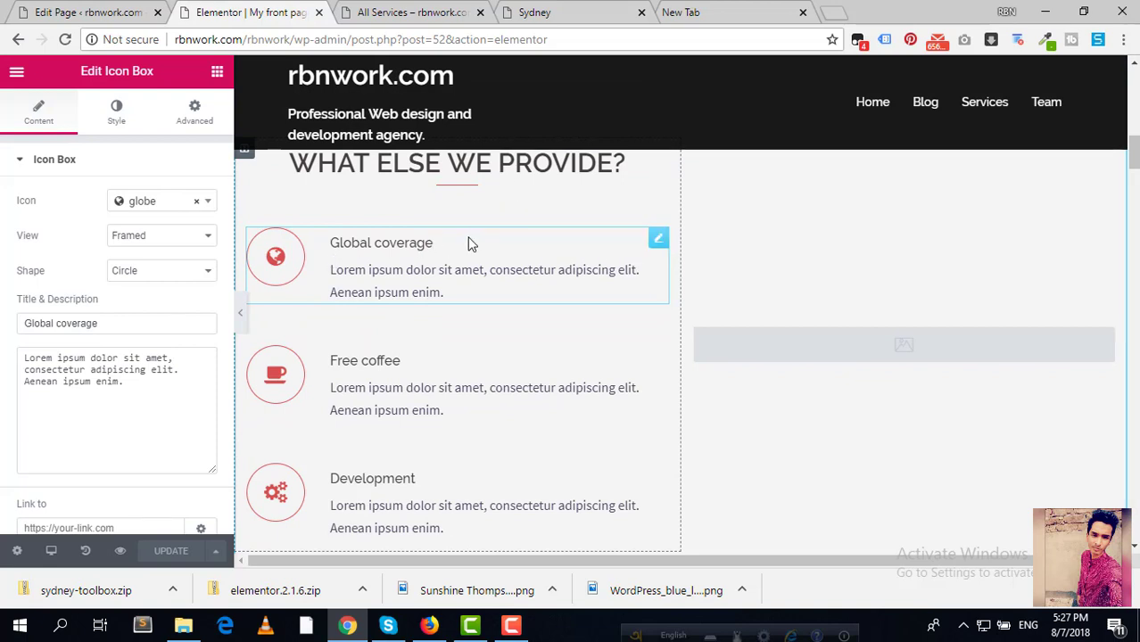
Step: Retitle Global coverage to '24/7 customer support', keeping the globe icon, and select its description
{"action": "scroll", "coordinate": [449, 248], "scroll_direction": "up", "scroll_amount": 1}
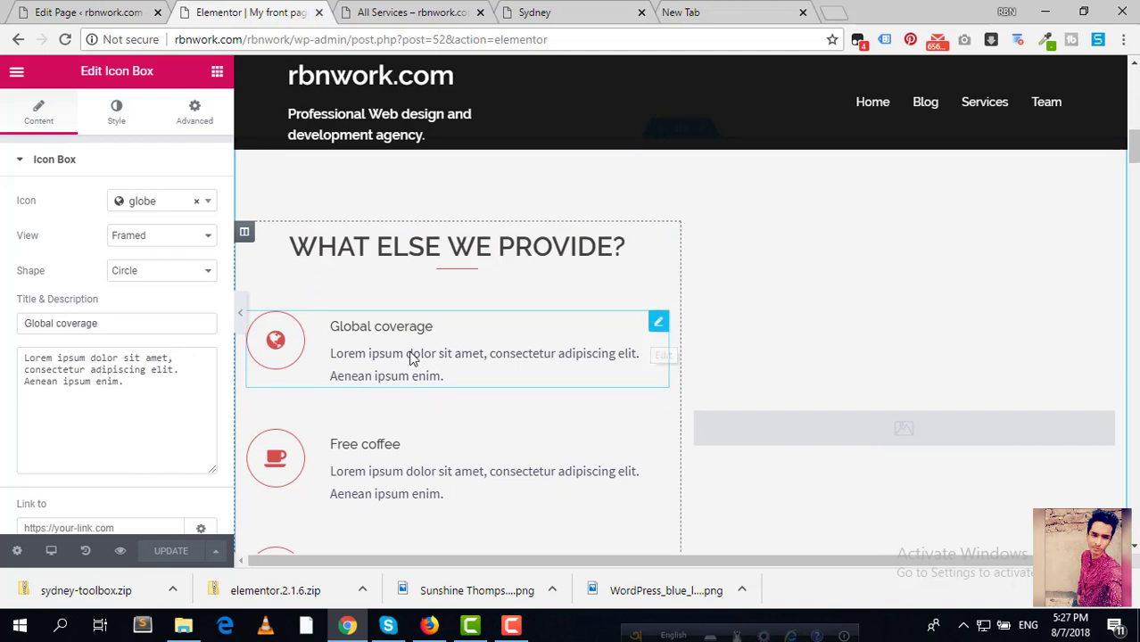
{"action": "left_click_drag", "start_coordinate": [148, 327], "coordinate": [5, 303]}
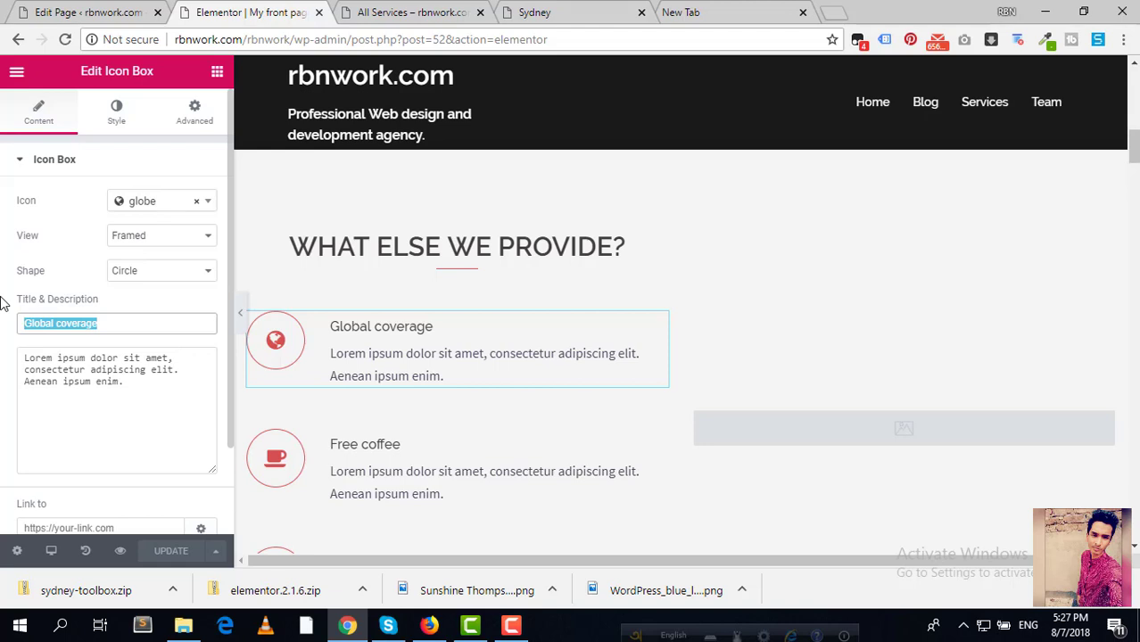
{"action": "type", "text": "24/7"}
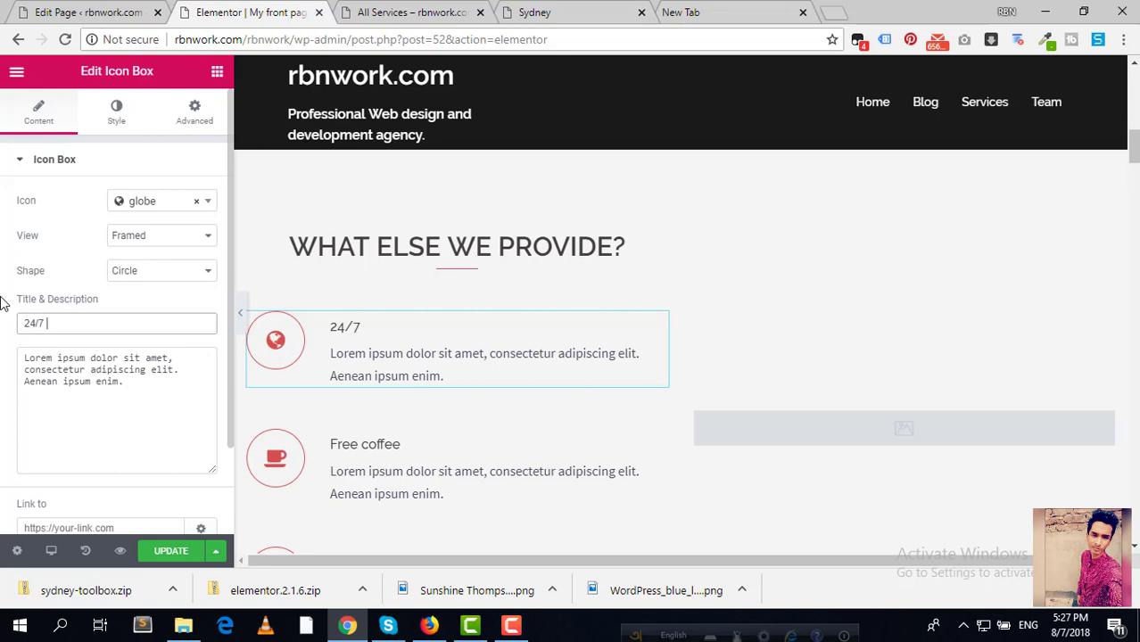
{"action": "type", "text": "customer support"}
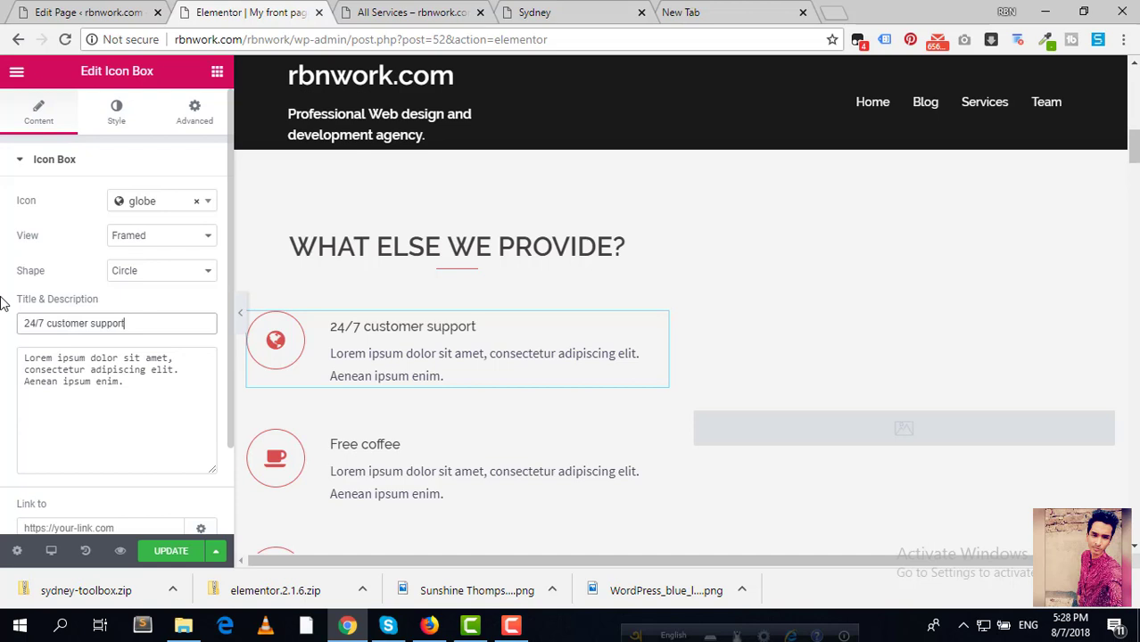
{"action": "left_click_drag", "start_coordinate": [125, 381], "coordinate": [2, 359]}
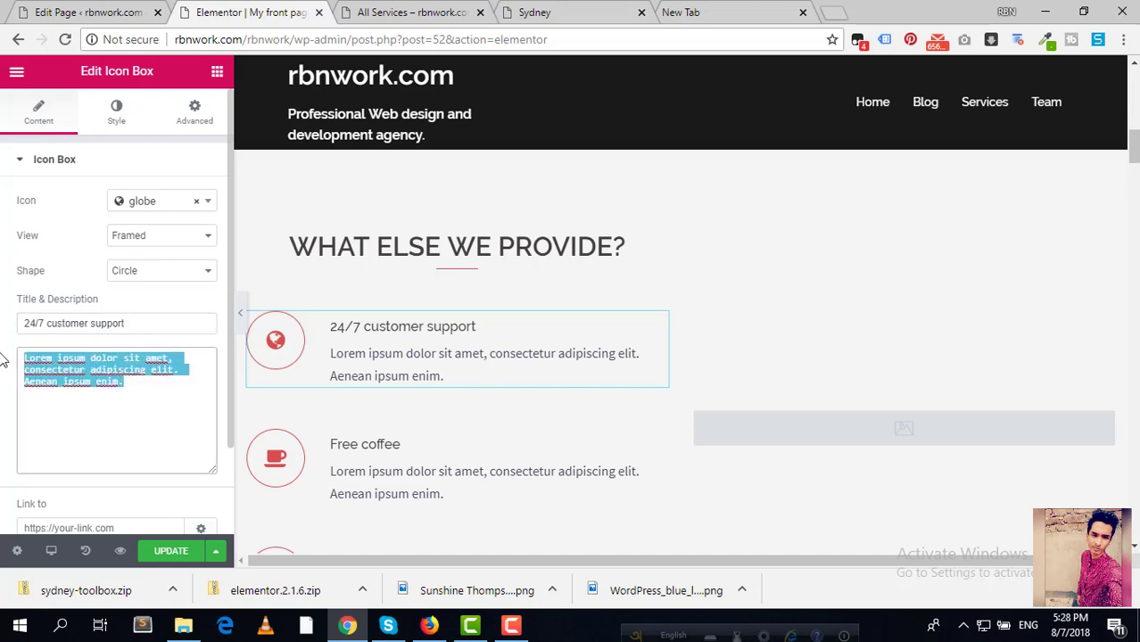
{"action": "left_click", "coordinate": [168, 360]}
{"action": "left_click_drag", "start_coordinate": [142, 390], "coordinate": [52, 357]}
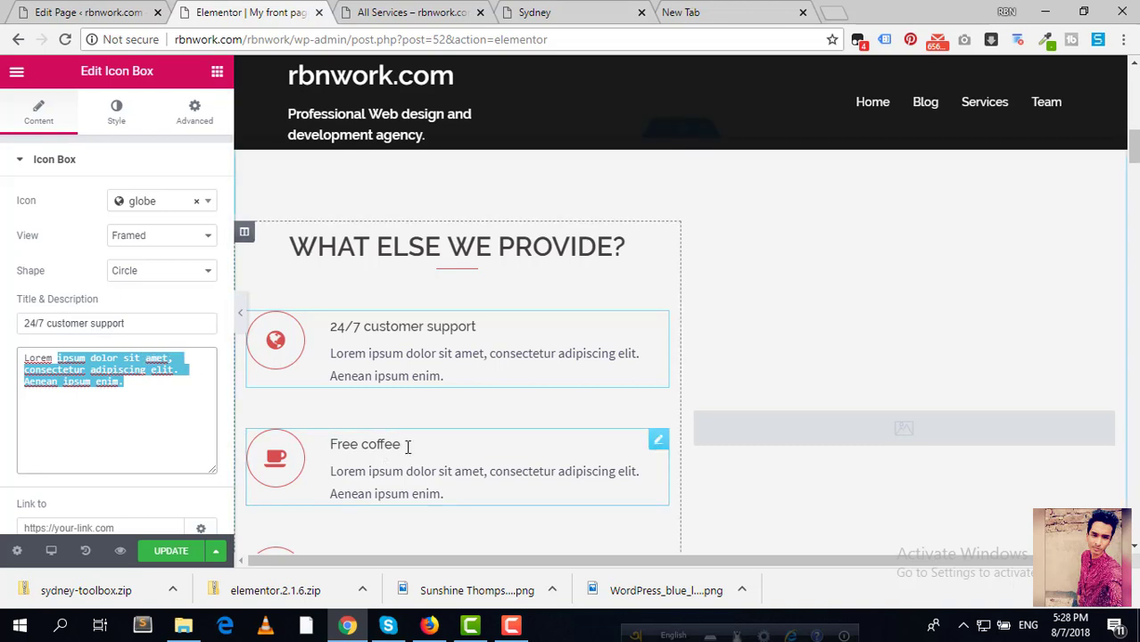
Step: Keep the Free coffee box's coffee icon and set its View to Stacked
{"action": "left_click", "coordinate": [659, 441]}
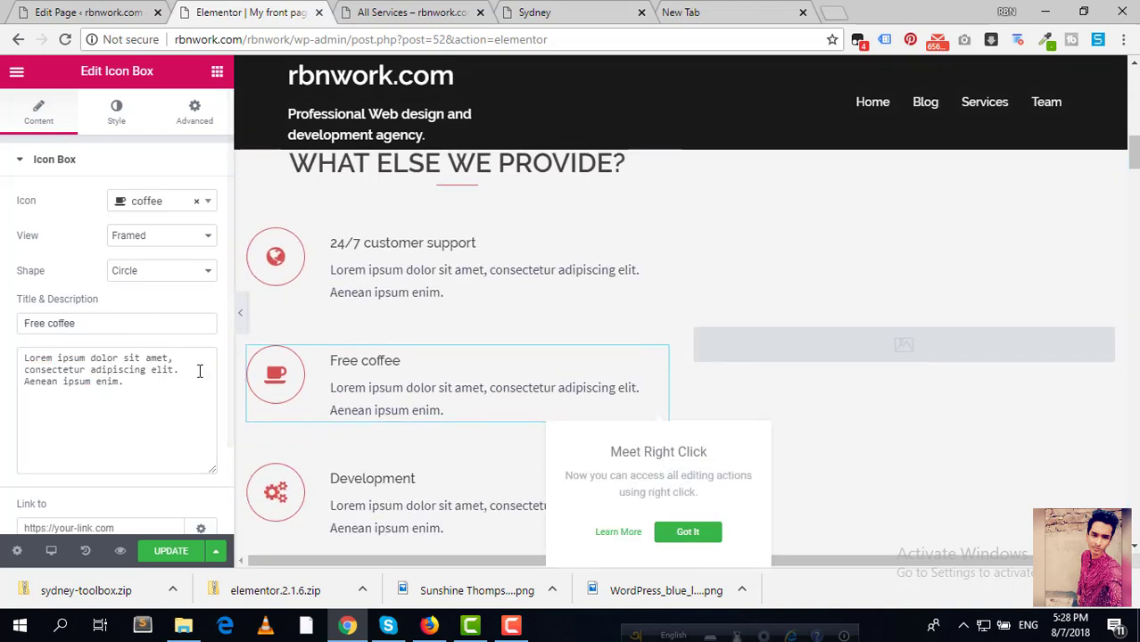
{"action": "left_click_drag", "start_coordinate": [92, 321], "coordinate": [7, 331]}
{"action": "left_click_drag", "start_coordinate": [143, 382], "coordinate": [2, 351]}
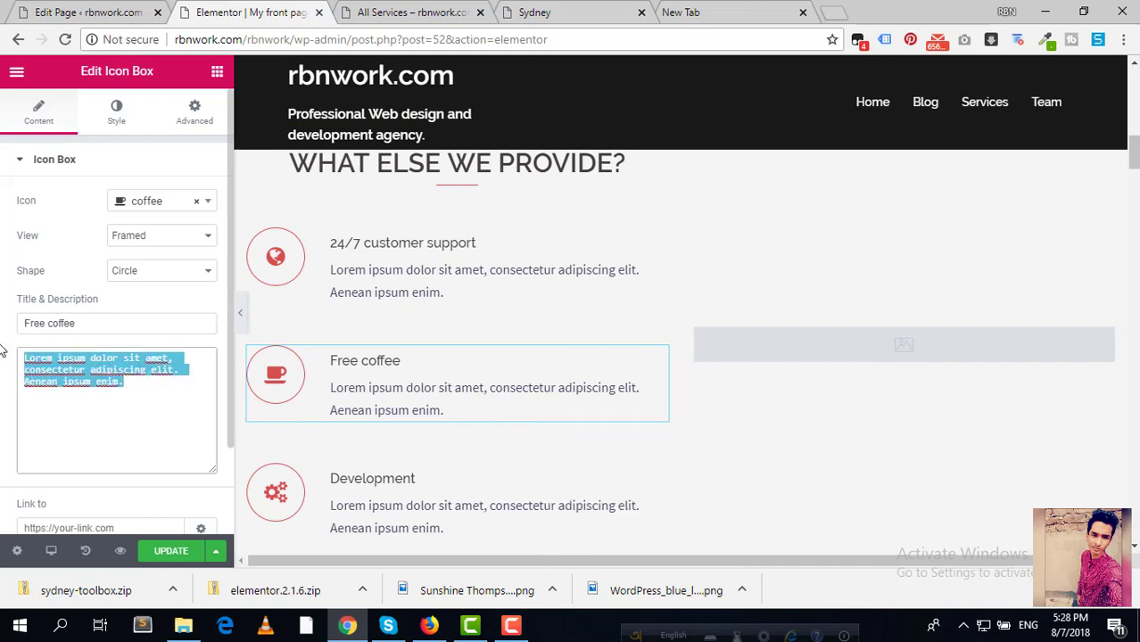
{"action": "left_click", "coordinate": [205, 209]}
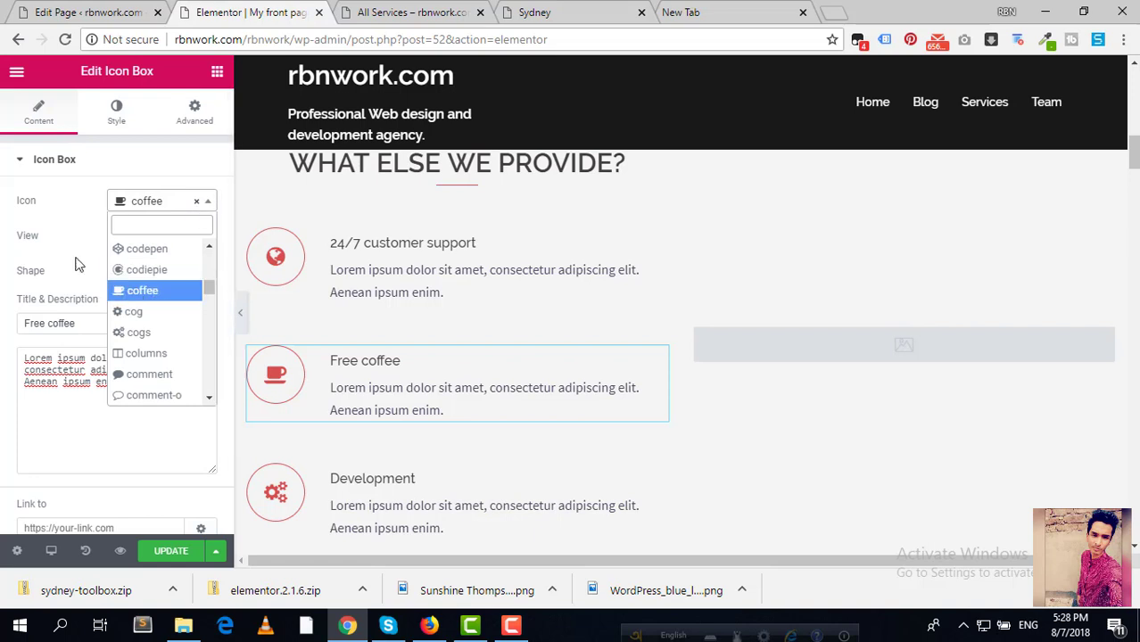
{"action": "left_click", "coordinate": [69, 251]}
{"action": "left_click", "coordinate": [183, 245]}
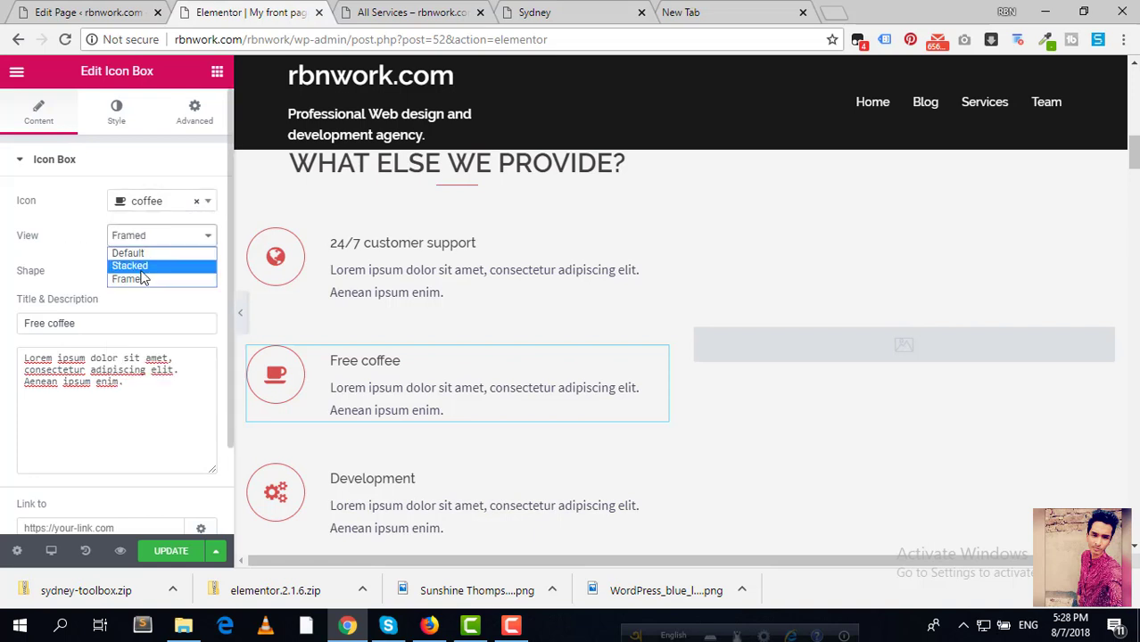
{"action": "left_click", "coordinate": [143, 265]}
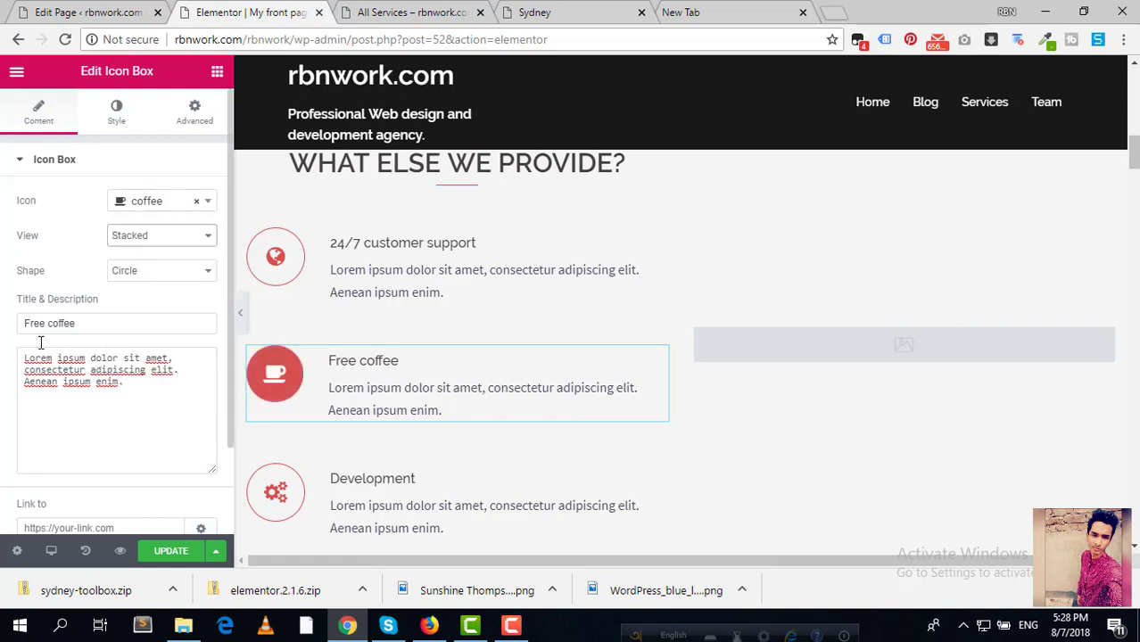
{"action": "scroll", "coordinate": [118, 366], "scroll_direction": "down", "scroll_amount": 2}
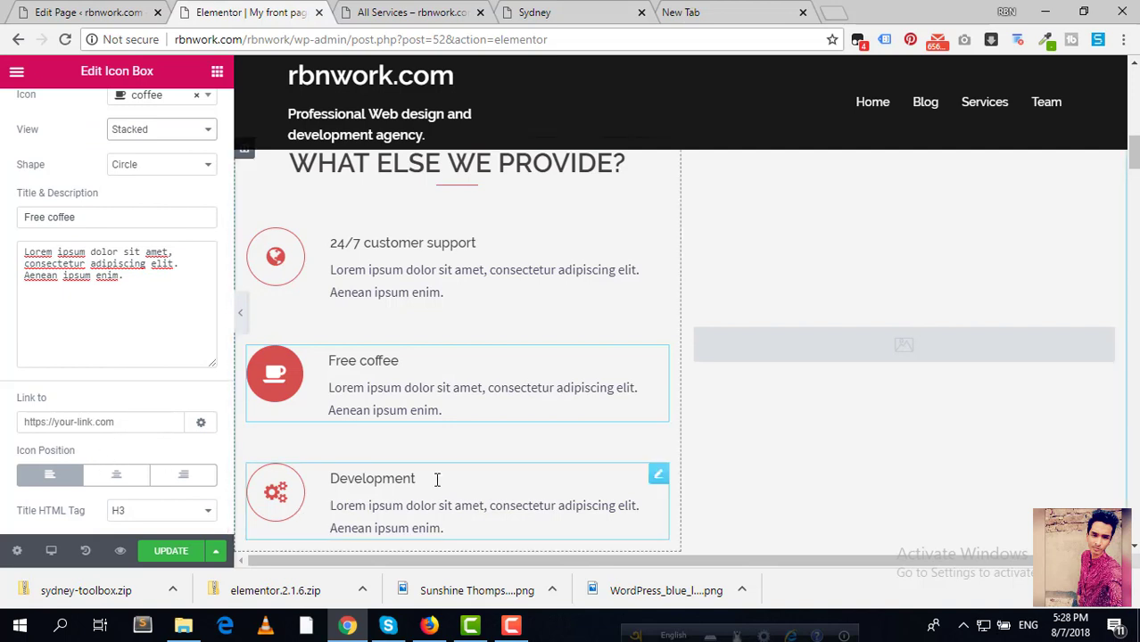
Step: Replace the Development title with '1 year free support' and select the box's description
{"action": "left_click", "coordinate": [657, 482]}
{"action": "scroll", "coordinate": [414, 389], "scroll_direction": "down", "scroll_amount": 2}
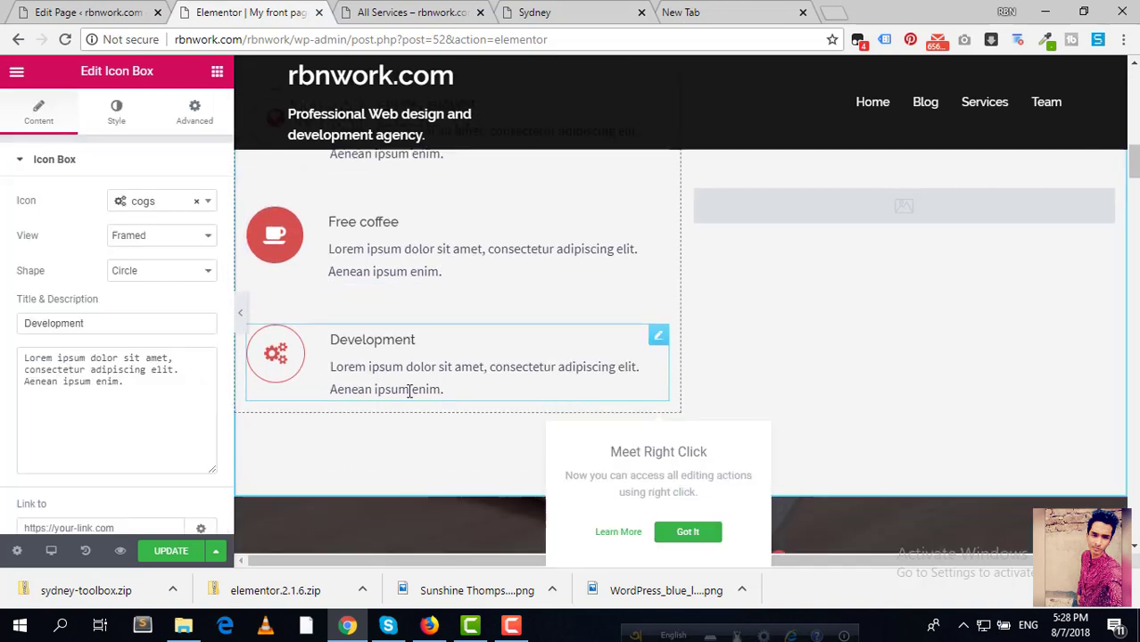
{"action": "left_click", "coordinate": [98, 365]}
{"action": "left_click", "coordinate": [100, 326]}
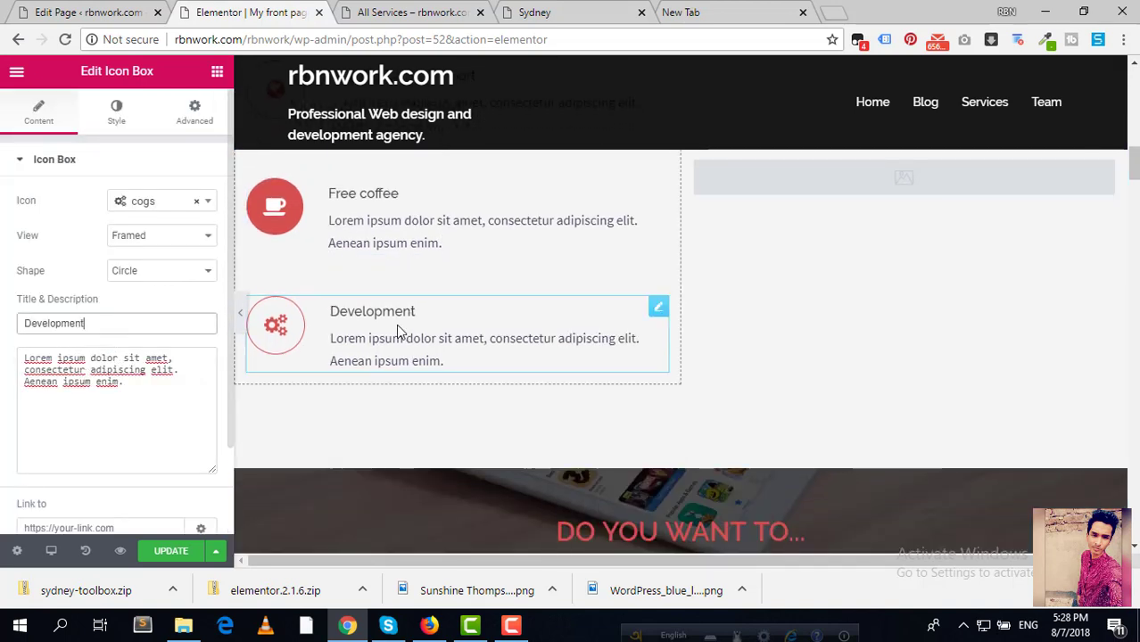
{"action": "left_click_drag", "start_coordinate": [93, 325], "coordinate": [3, 325]}
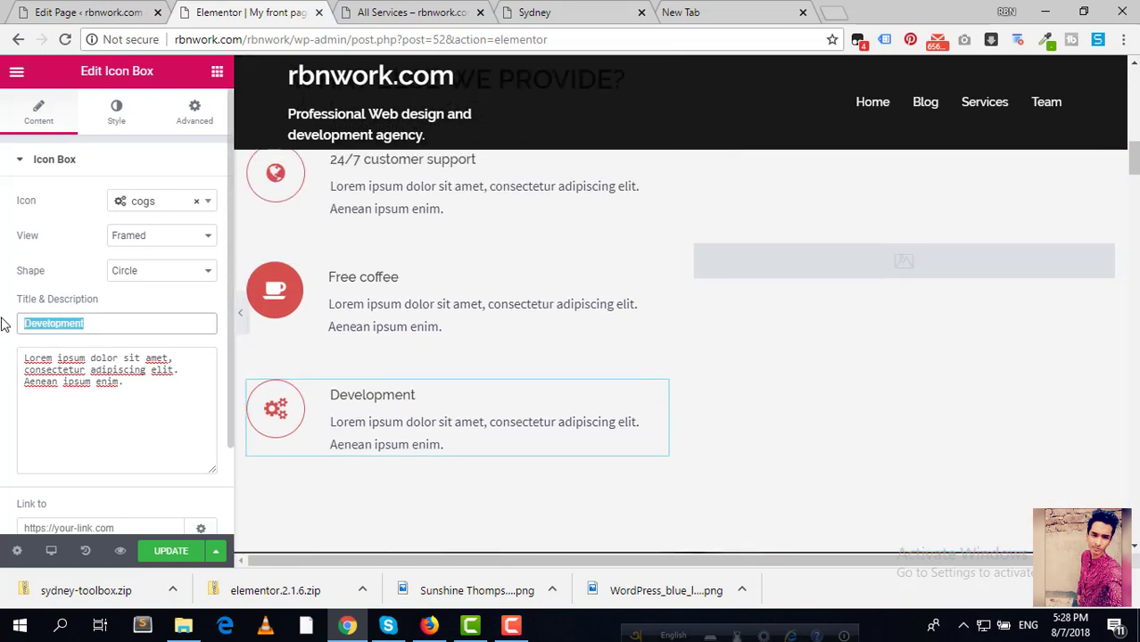
{"action": "type", "text": "1 year free support"}
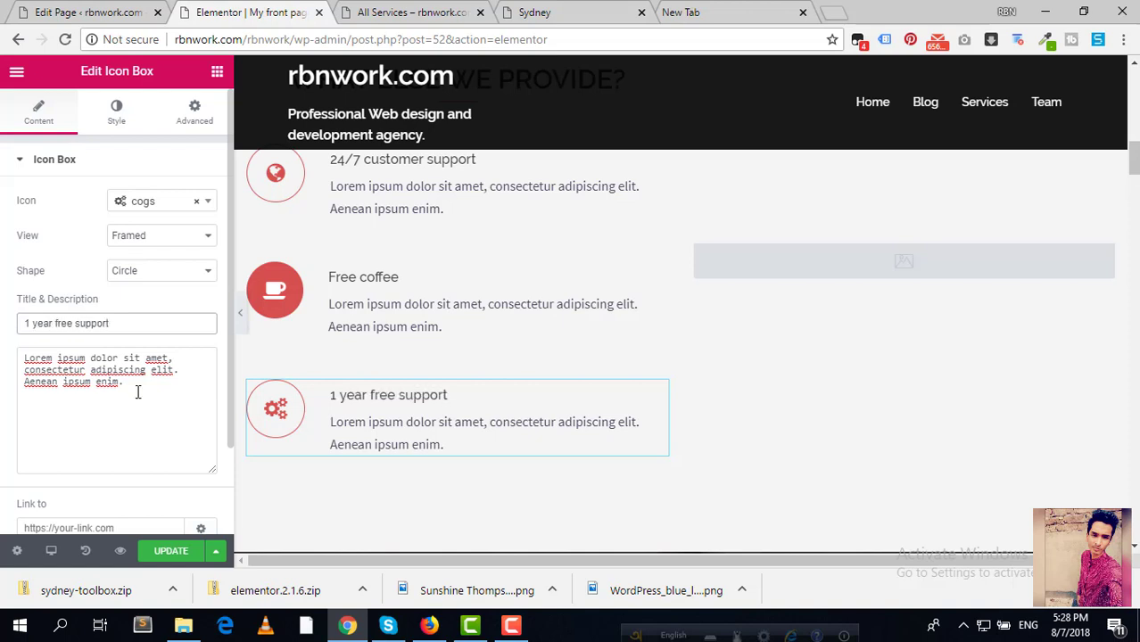
{"action": "left_click_drag", "start_coordinate": [138, 392], "coordinate": [3, 308]}
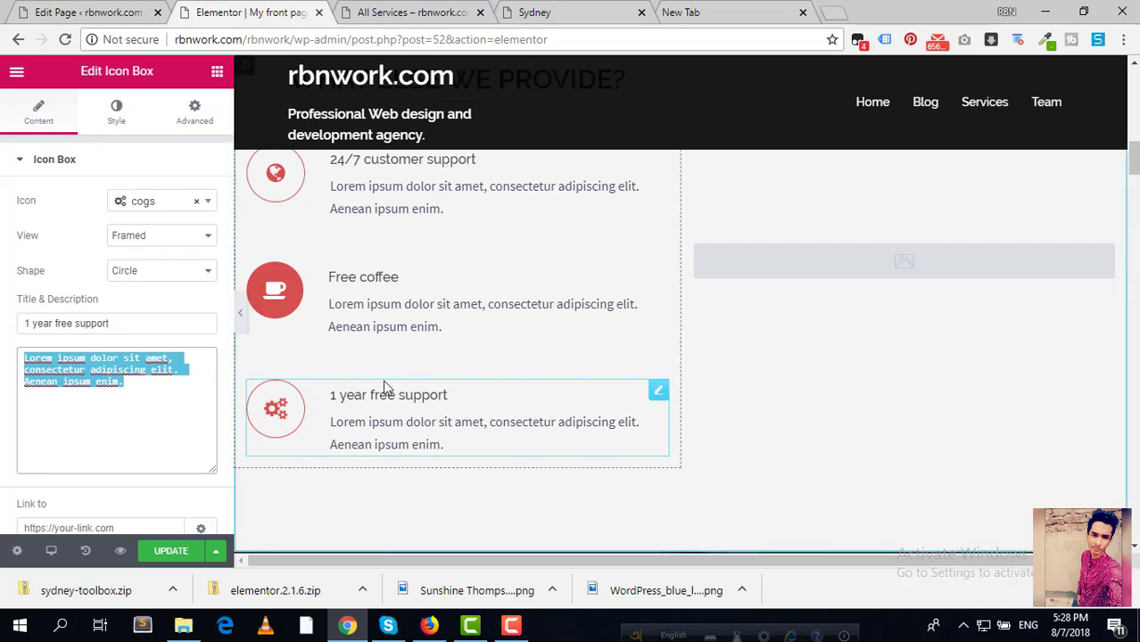
{"action": "scroll", "coordinate": [381, 392], "scroll_direction": "up", "scroll_amount": 1}
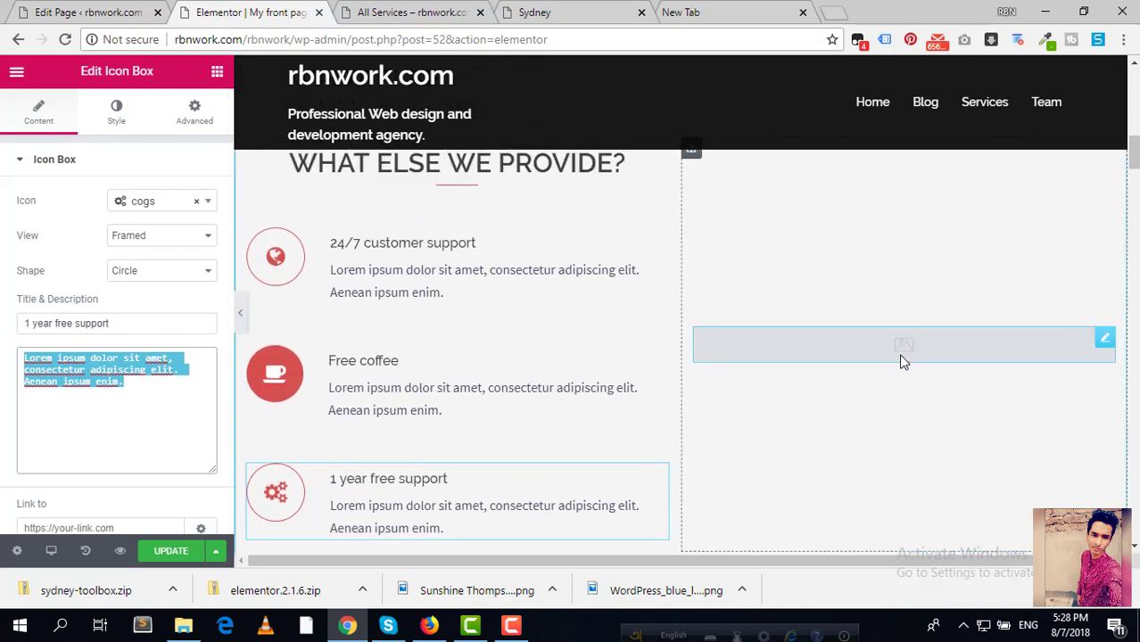
{"action": "scroll", "coordinate": [900, 363], "scroll_direction": "up", "scroll_amount": 1}
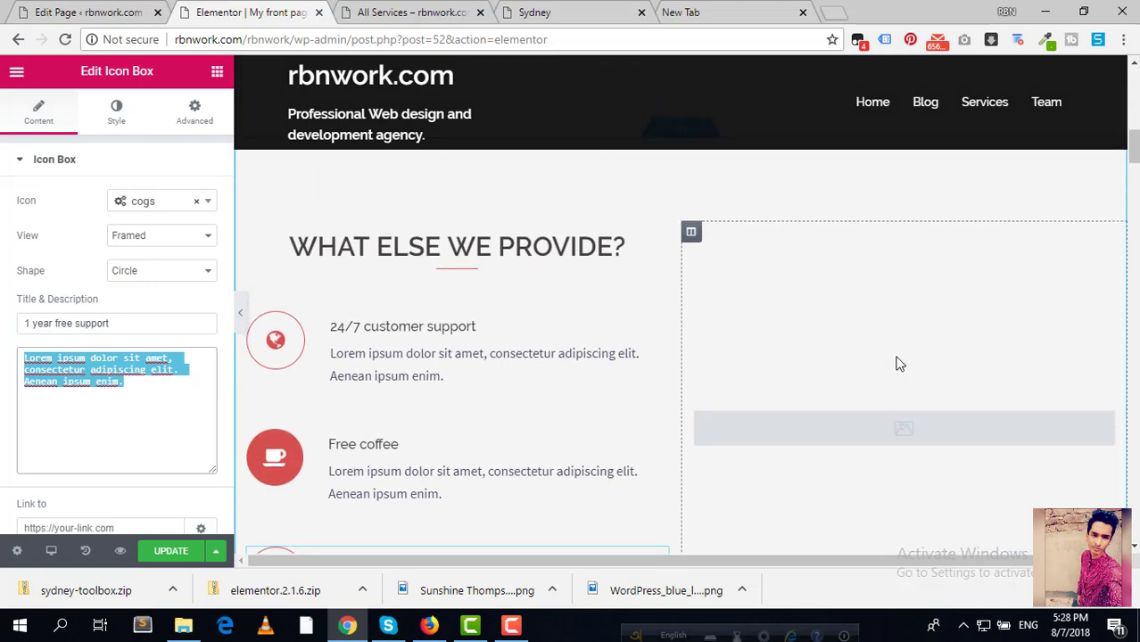
{"action": "scroll", "coordinate": [892, 344], "scroll_direction": "down", "scroll_amount": 2}
{"action": "scroll", "coordinate": [981, 286], "scroll_direction": "up", "scroll_amount": 1}
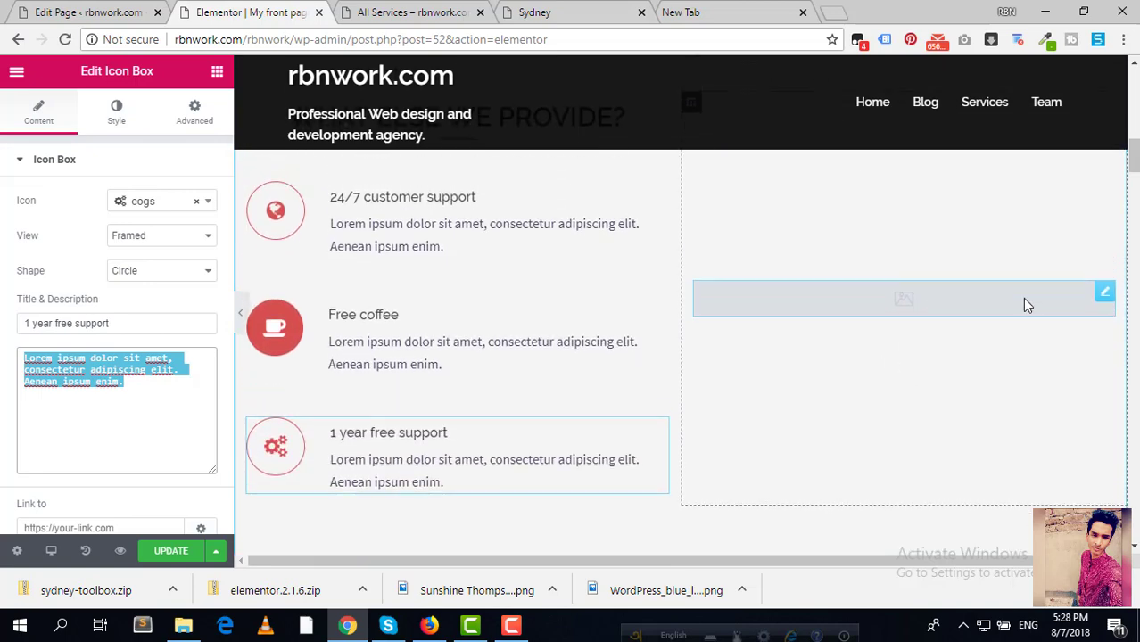
Step: Open the settings of the placeholder image beside What Else We Provide?, then go to the empty new tab
{"action": "left_click", "coordinate": [1105, 342]}
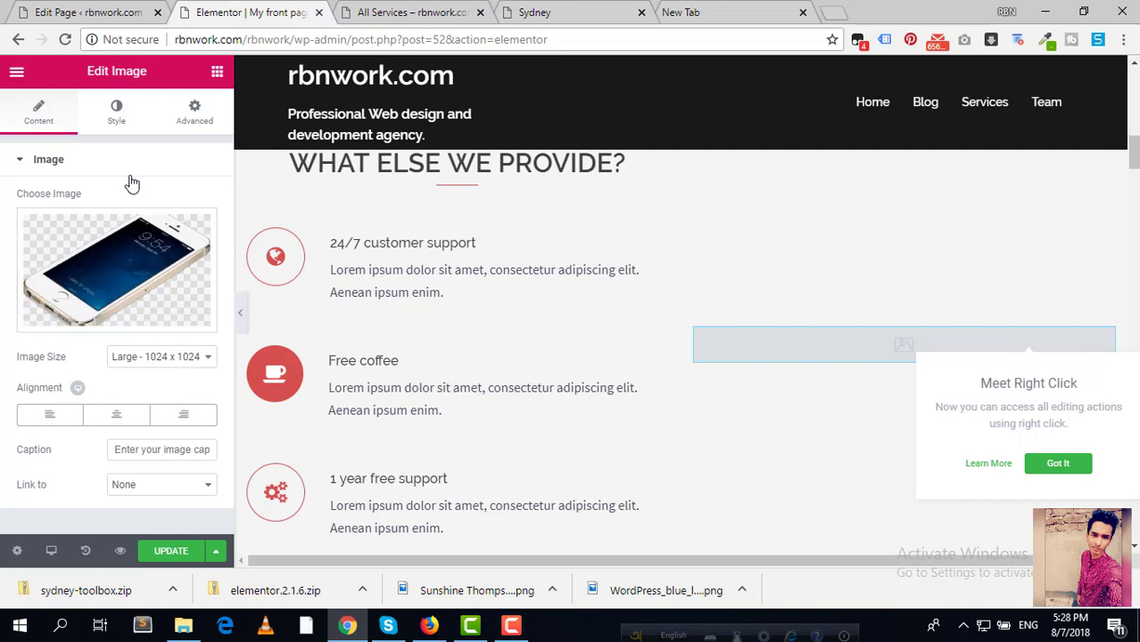
{"action": "left_click", "coordinate": [678, 12]}
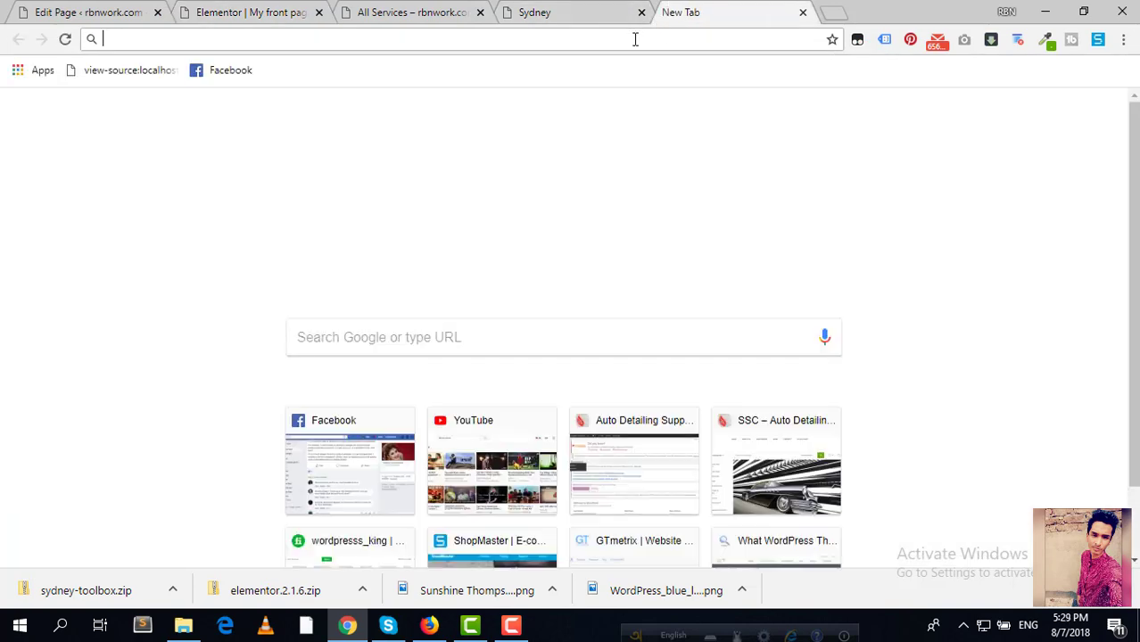
Step: Load google.com/image and search images for 'build wordpress website'
{"action": "type", "text": "wordpre"}
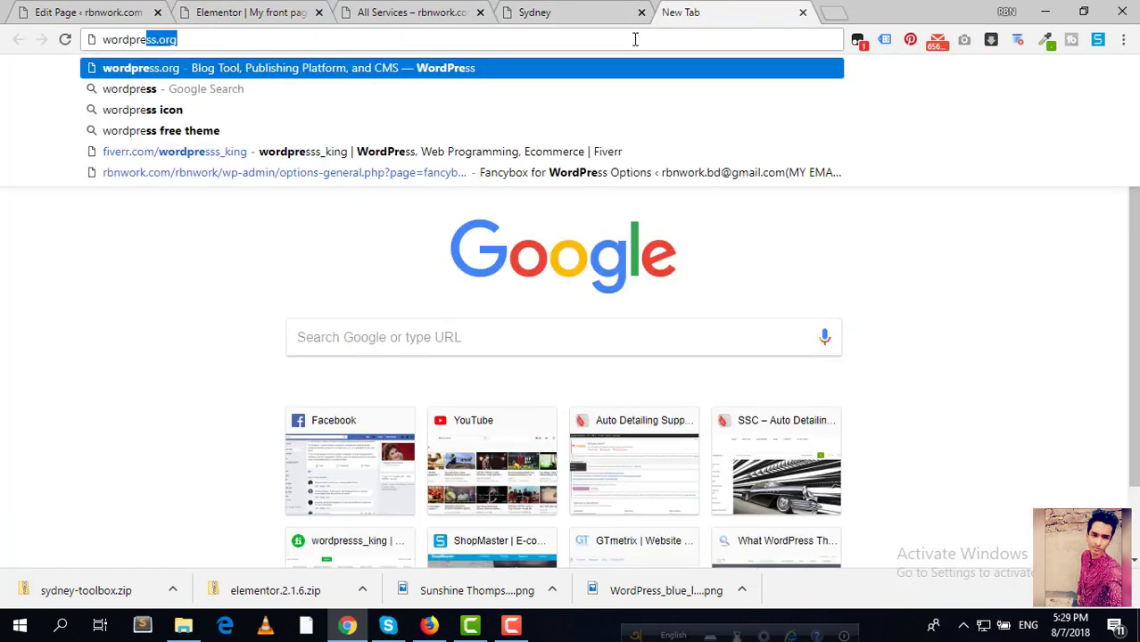
{"action": "key", "text": "BackSpace"}
{"action": "key", "text": "BackSpace"}
{"action": "key", "text": "BackSpace"}
{"action": "key", "text": "BackSpace"}
{"action": "key", "text": "BackSpace"}
{"action": "key", "text": "BackSpace"}
{"action": "key", "text": "BackSpace"}
{"action": "key", "text": "BackSpace"}
{"action": "type", "text": "google.com"}
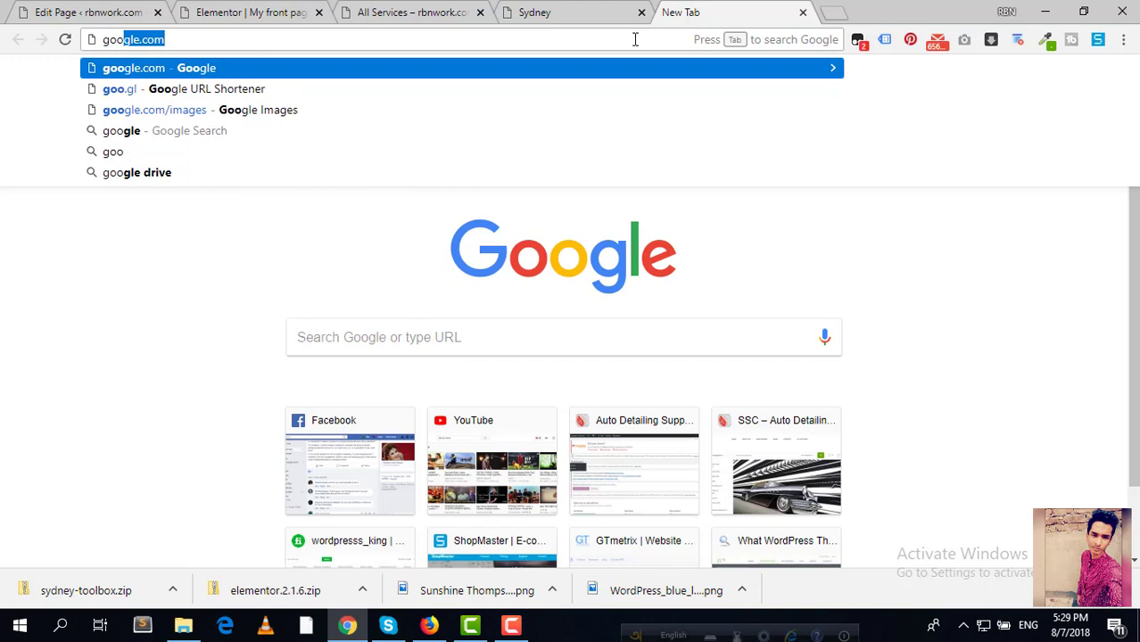
{"action": "key", "text": "Right"}
{"action": "type", "text": "/image"}
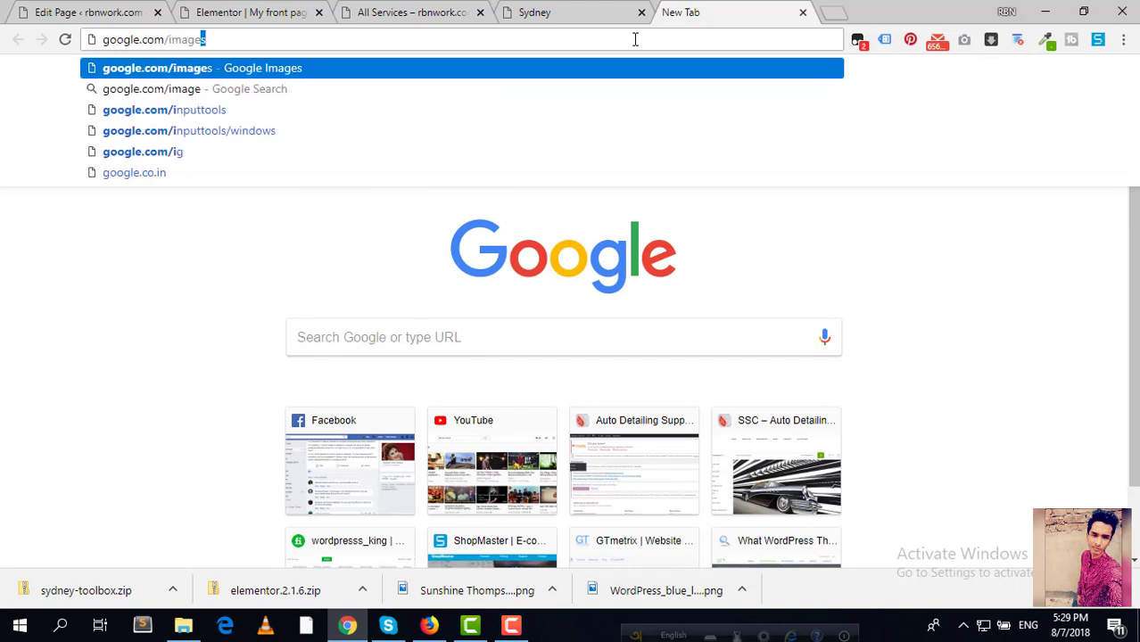
{"action": "key", "text": "Return"}
{"action": "left_click_drag", "start_coordinate": [723, 10], "coordinate": [245, 12]}
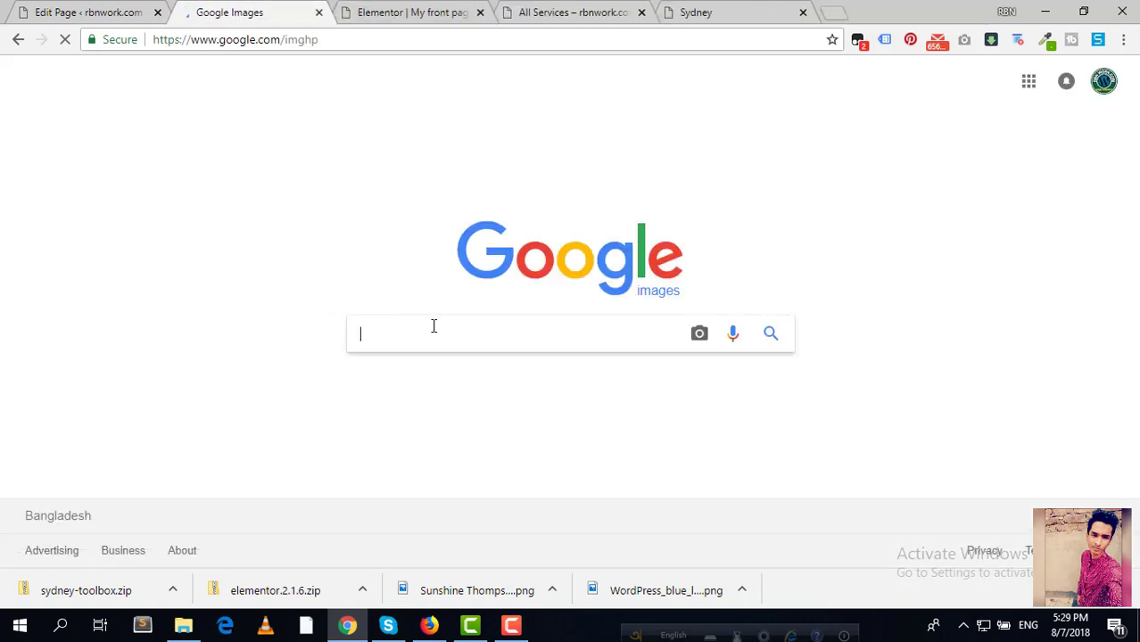
{"action": "type", "text": "bu"}
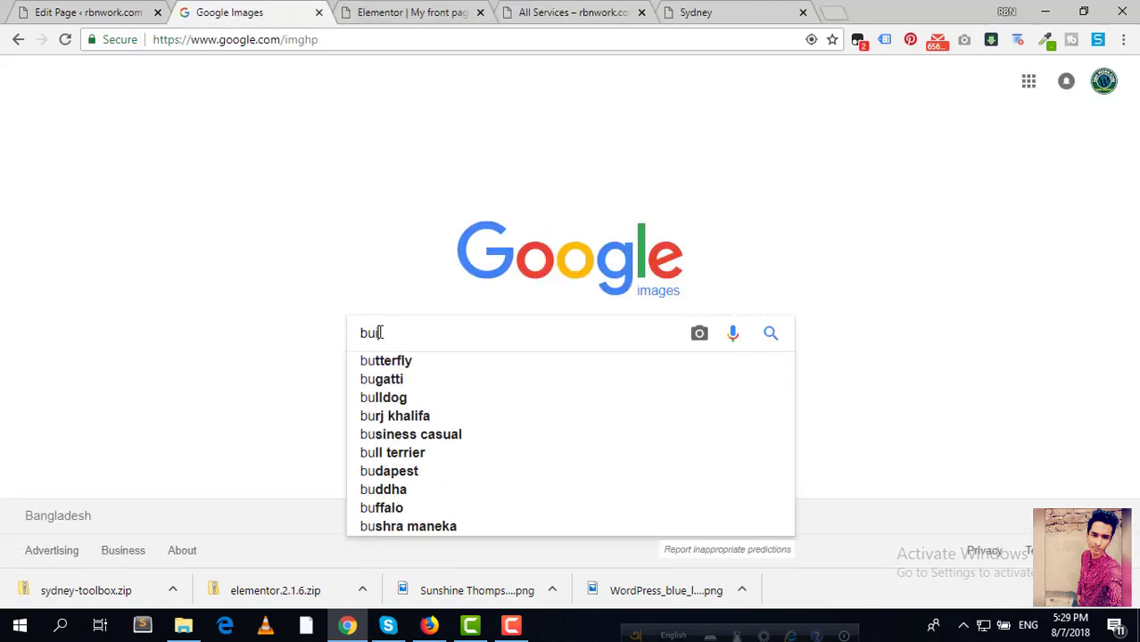
{"action": "type", "text": "ild wordpress website"}
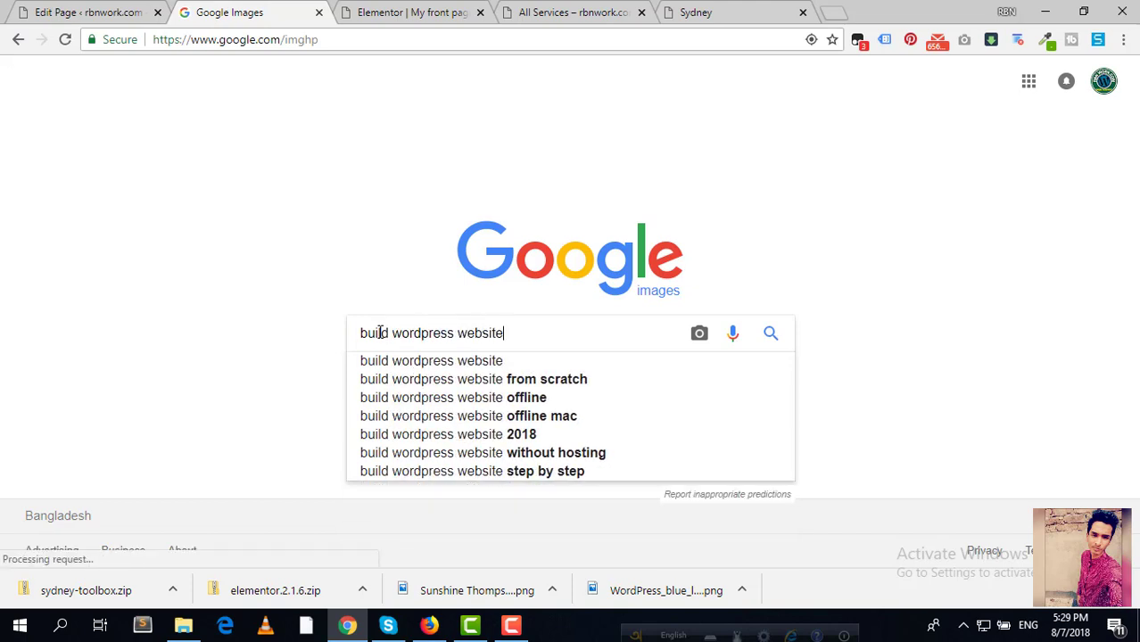
{"action": "key", "text": "Return"}
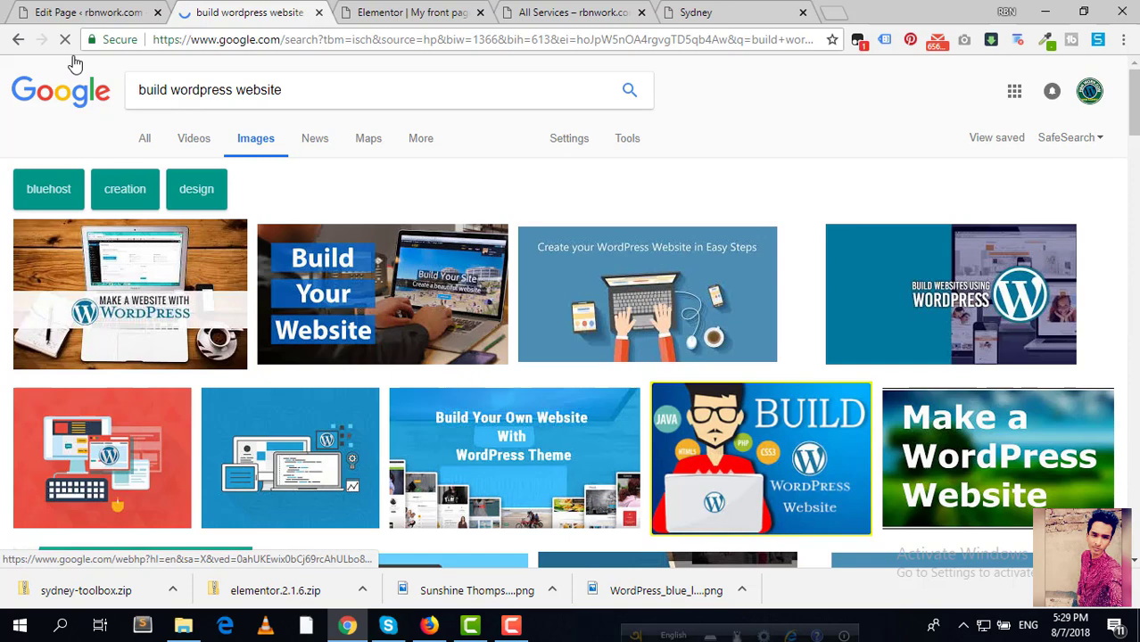
Step: Filter the image results to an exact size of 1024×1024 pixels
{"action": "left_click", "coordinate": [73, 12]}
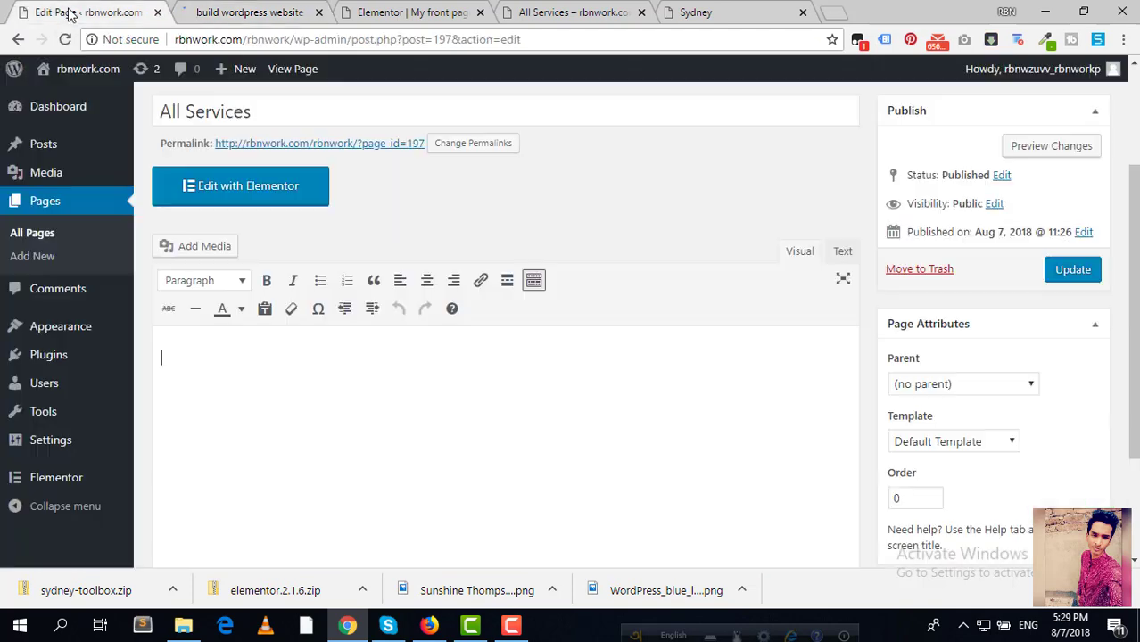
{"action": "scroll", "coordinate": [307, 211], "scroll_direction": "up", "scroll_amount": 2}
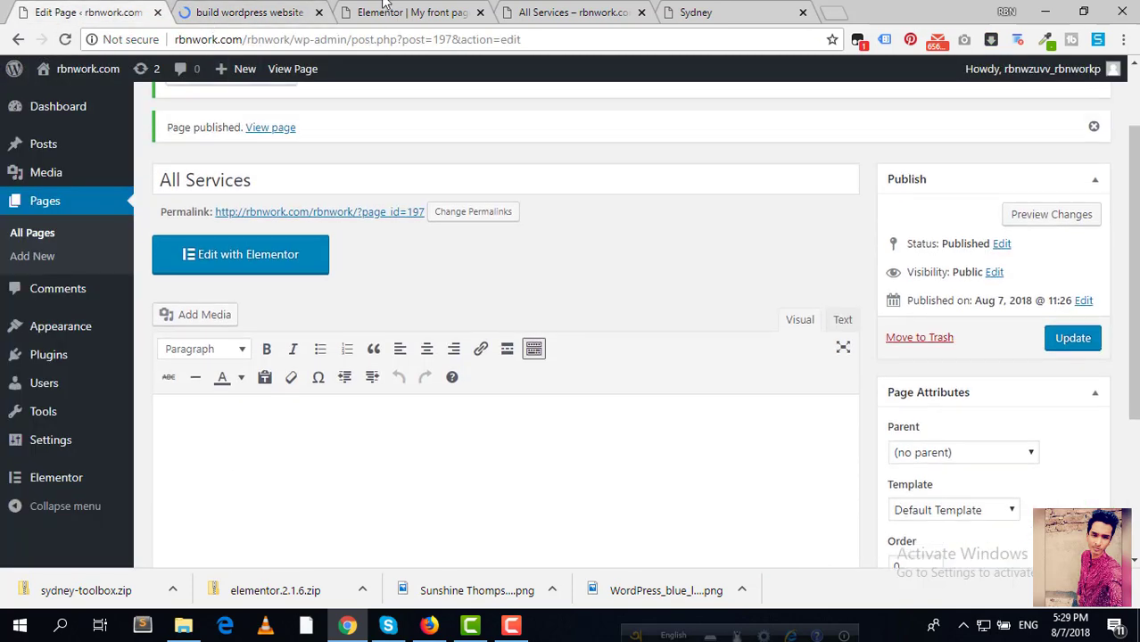
{"action": "left_click_drag", "start_coordinate": [384, 12], "coordinate": [175, 16]}
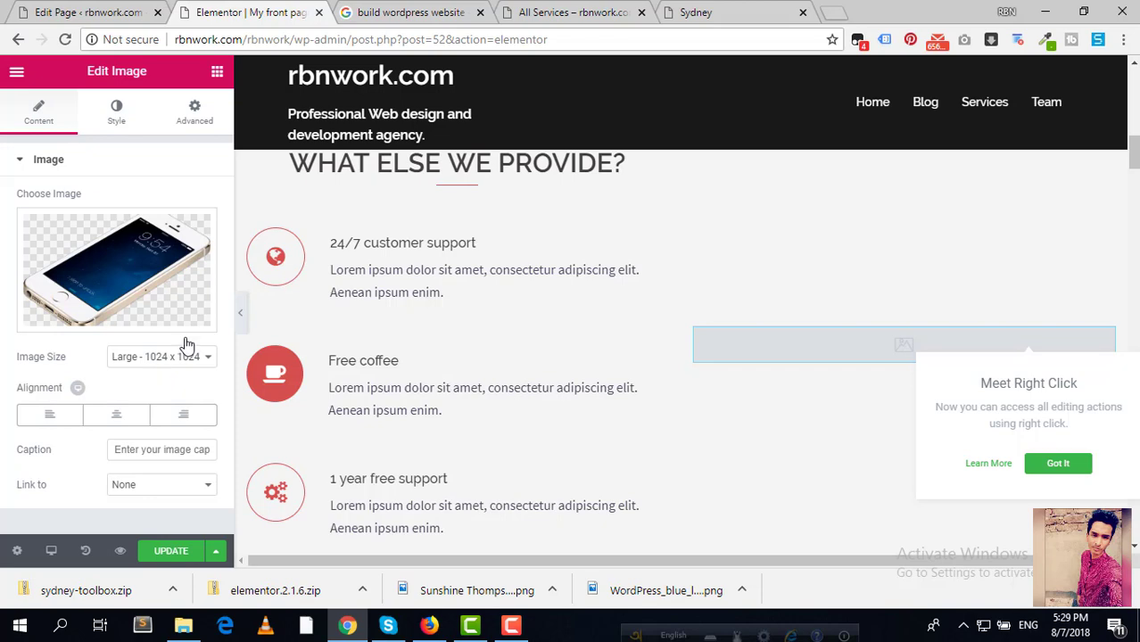
{"action": "left_click", "coordinate": [370, 13]}
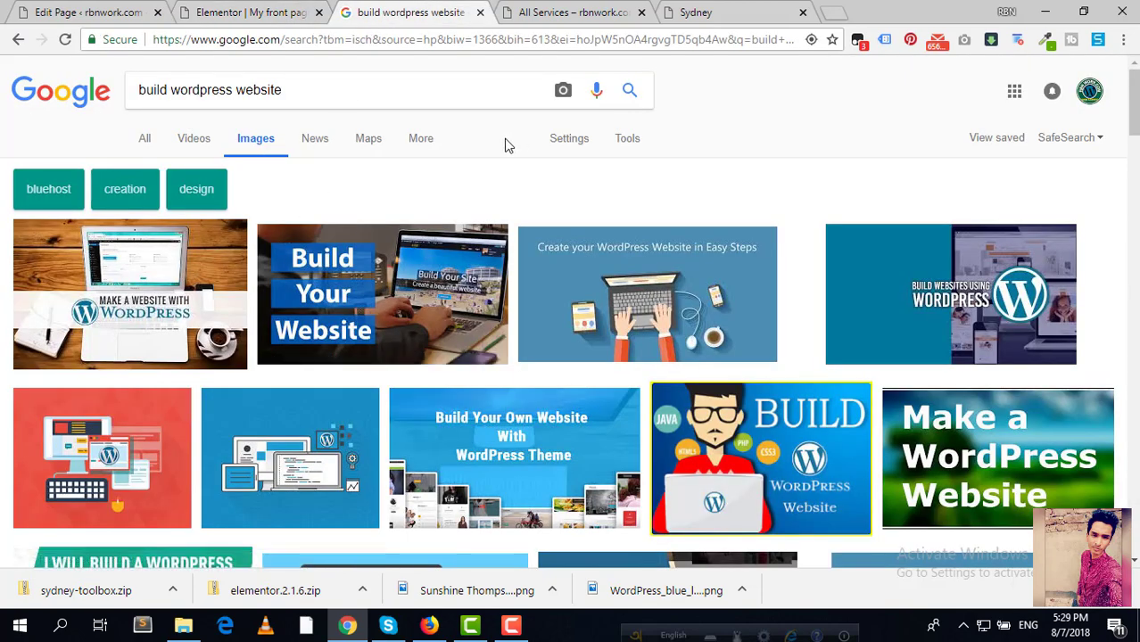
{"action": "left_click", "coordinate": [634, 144]}
{"action": "left_click", "coordinate": [155, 171]}
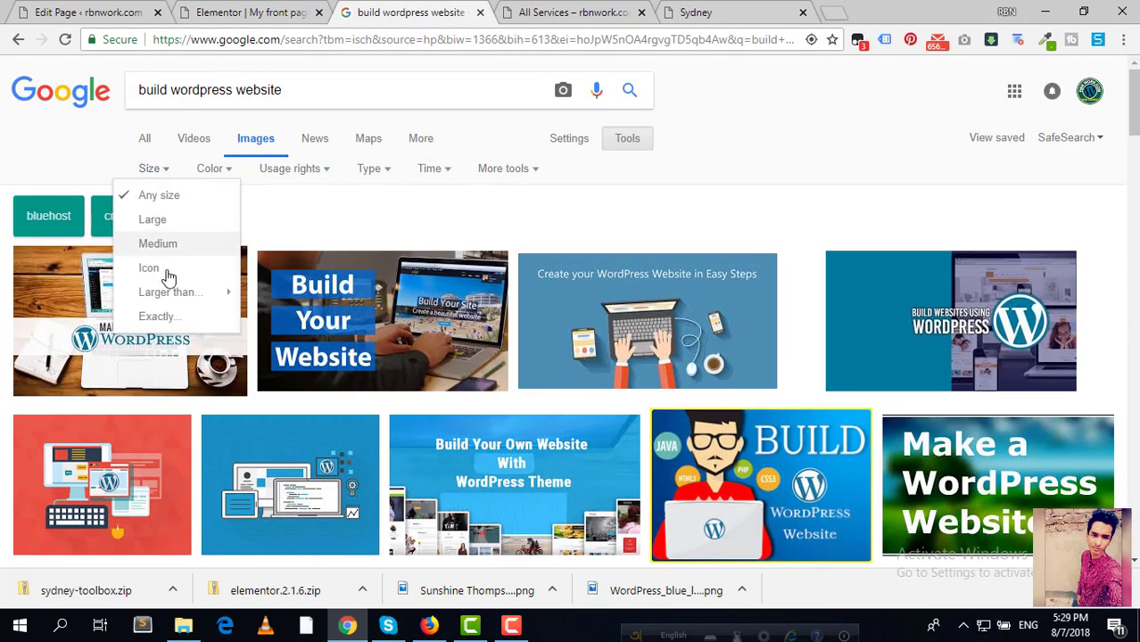
{"action": "left_click", "coordinate": [161, 317]}
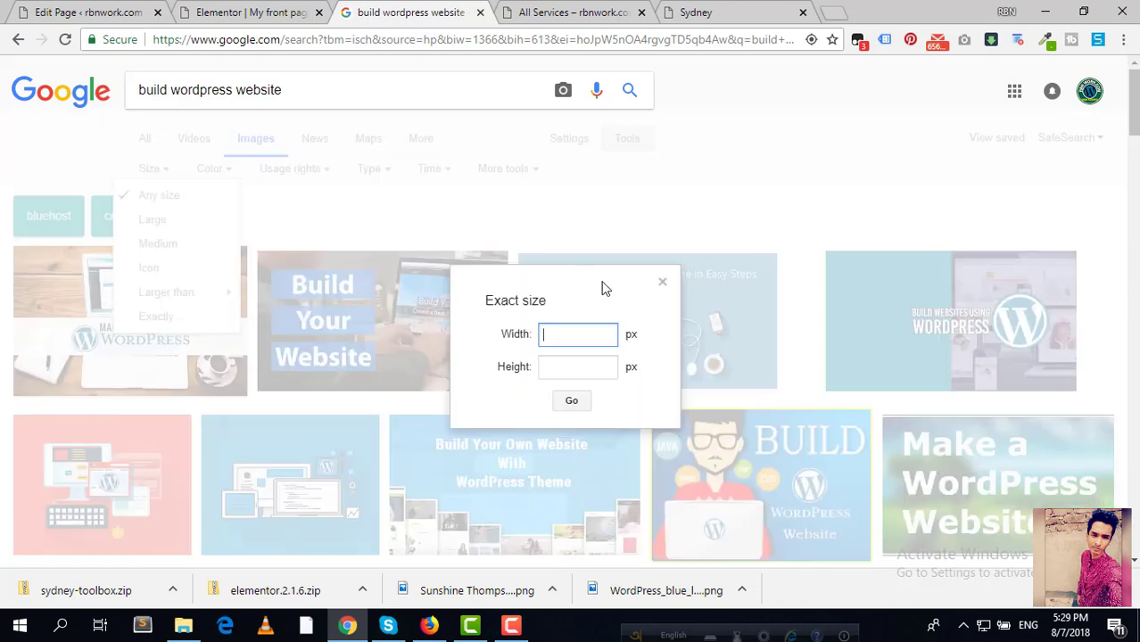
{"action": "left_click", "coordinate": [594, 363]}
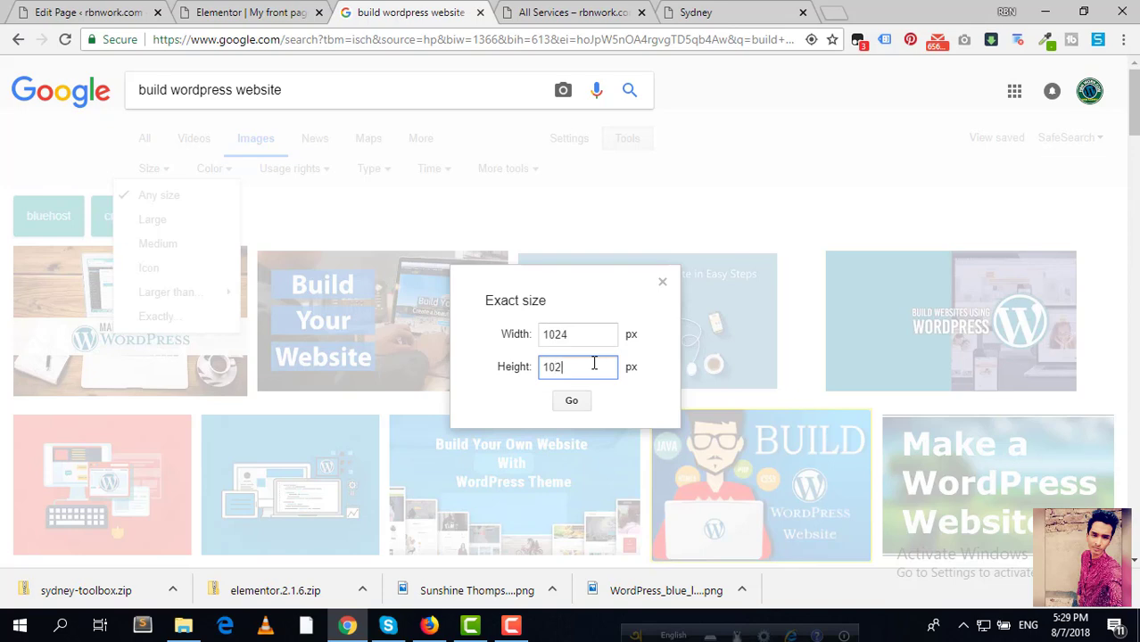
{"action": "left_click", "coordinate": [571, 400]}
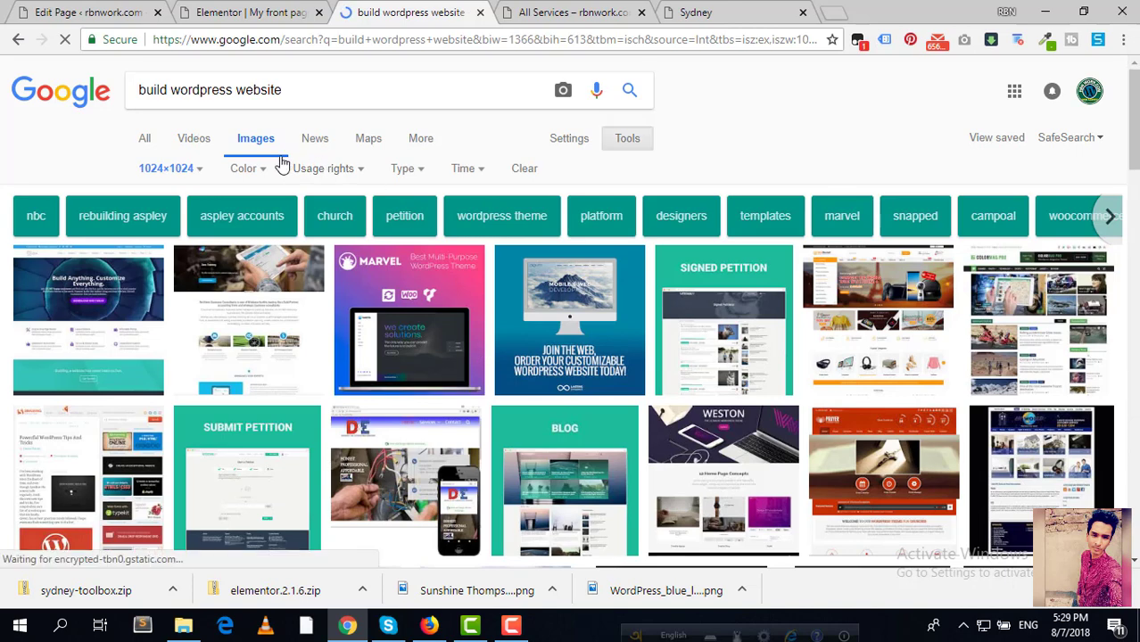
Step: Open the 1024×1024 Membership Websites image full-size in its own tab
{"action": "scroll", "coordinate": [463, 343], "scroll_direction": "down", "scroll_amount": 2}
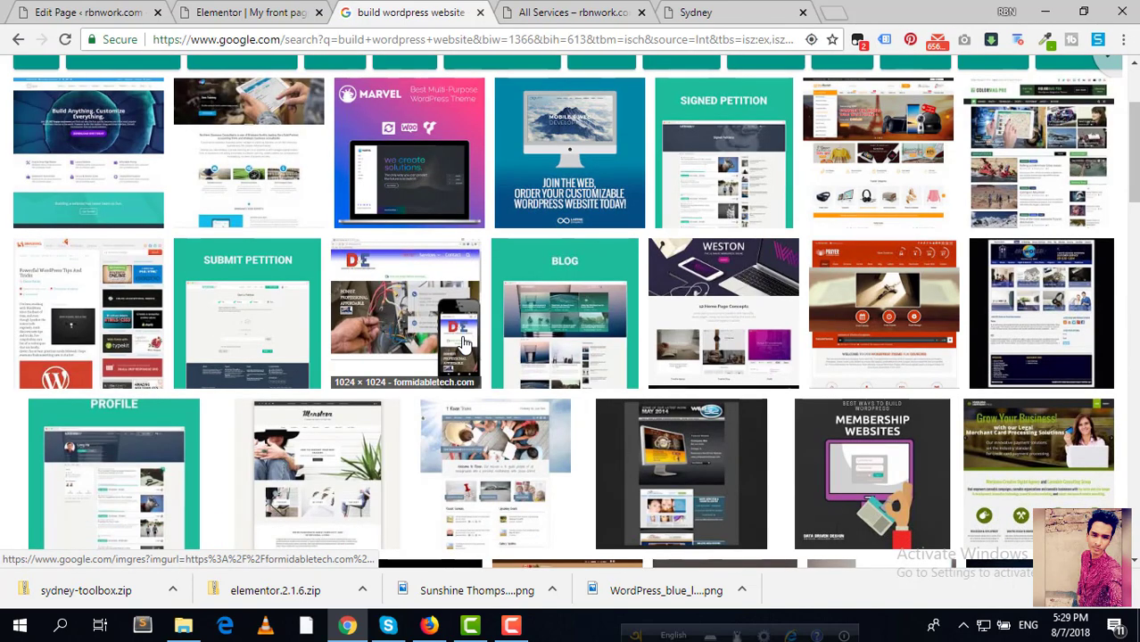
{"action": "scroll", "coordinate": [469, 348], "scroll_direction": "down", "scroll_amount": 2}
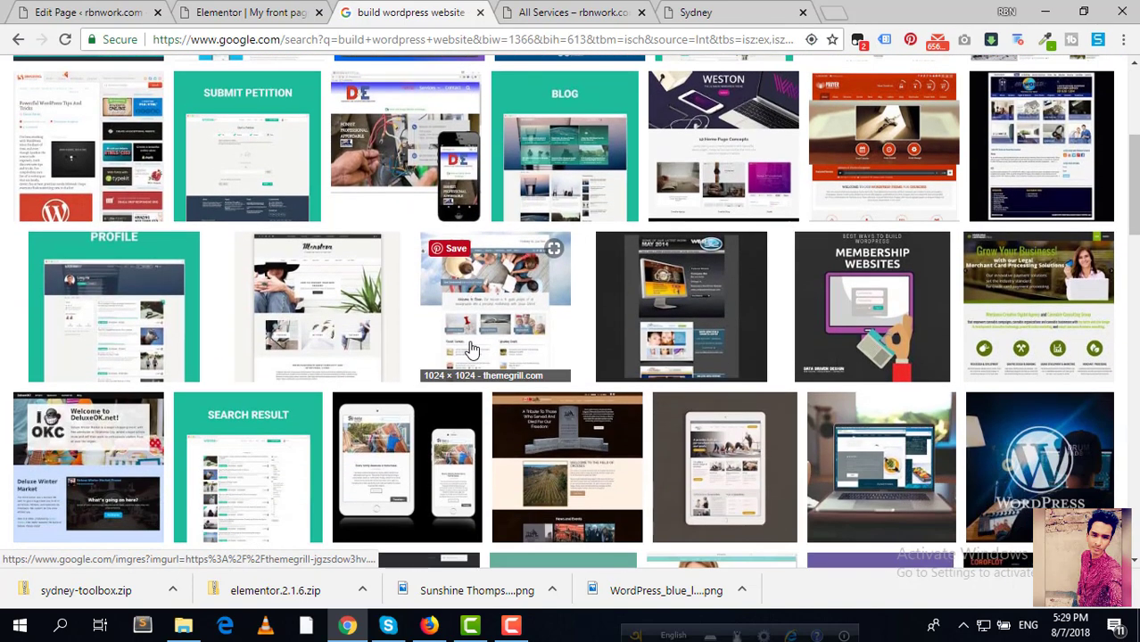
{"action": "scroll", "coordinate": [472, 343], "scroll_direction": "down", "scroll_amount": 1}
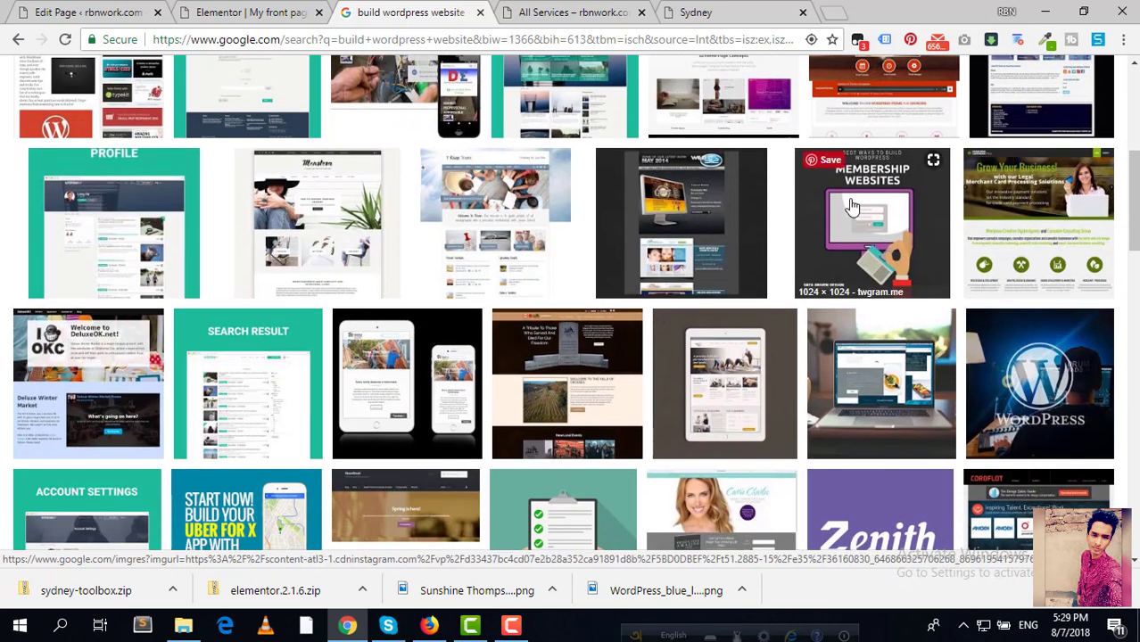
{"action": "left_click", "coordinate": [852, 207]}
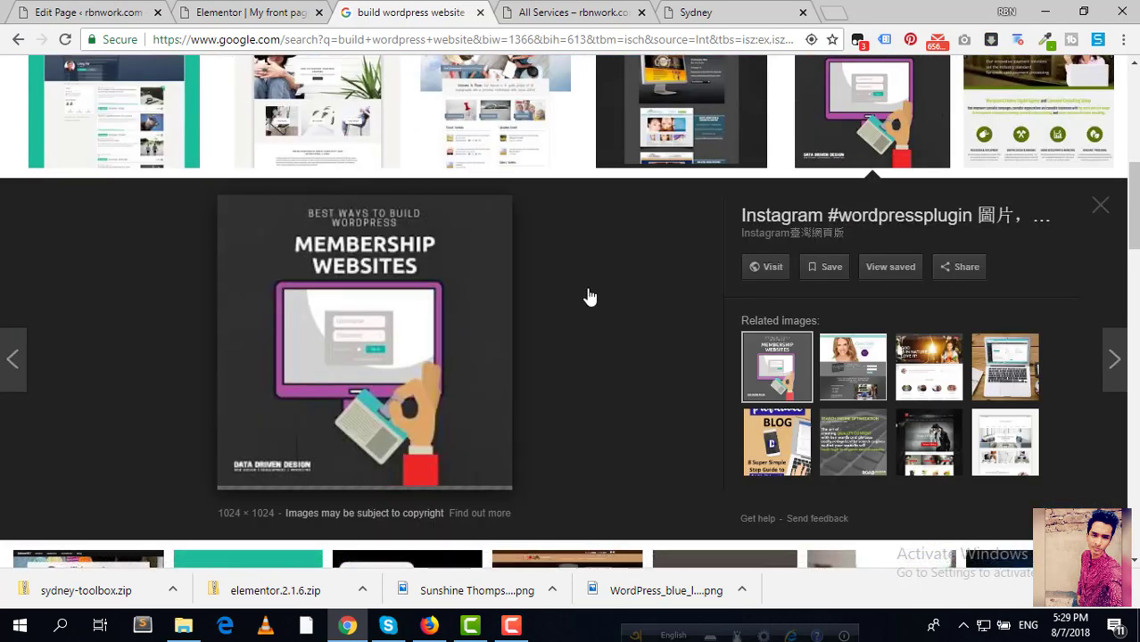
{"action": "right_click", "coordinate": [290, 331]}
{"action": "left_click", "coordinate": [392, 149]}
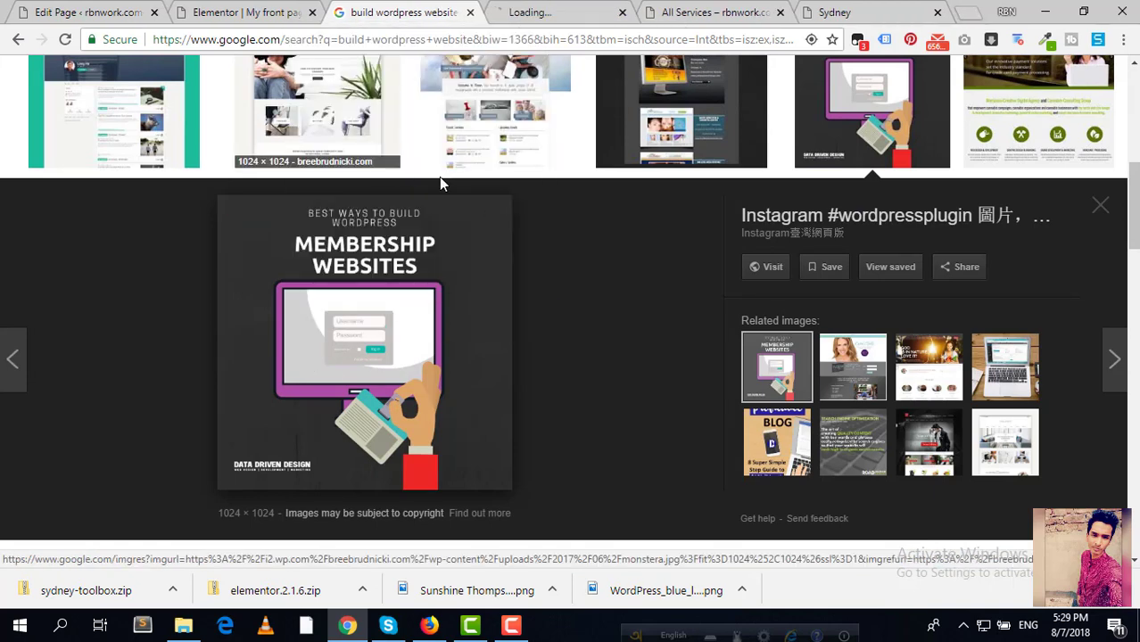
{"action": "left_click", "coordinate": [562, 14]}
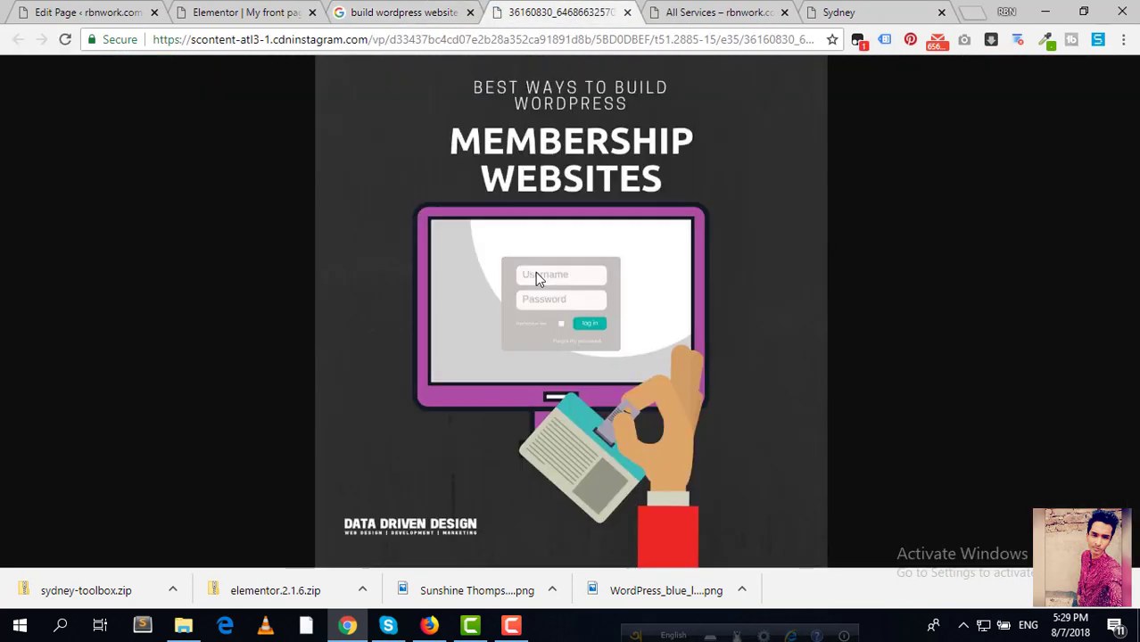
Step: Save the full-size image into the Desktop\Img folder and return to Elementor
{"action": "right_click", "coordinate": [535, 272]}
{"action": "left_click", "coordinate": [630, 319]}
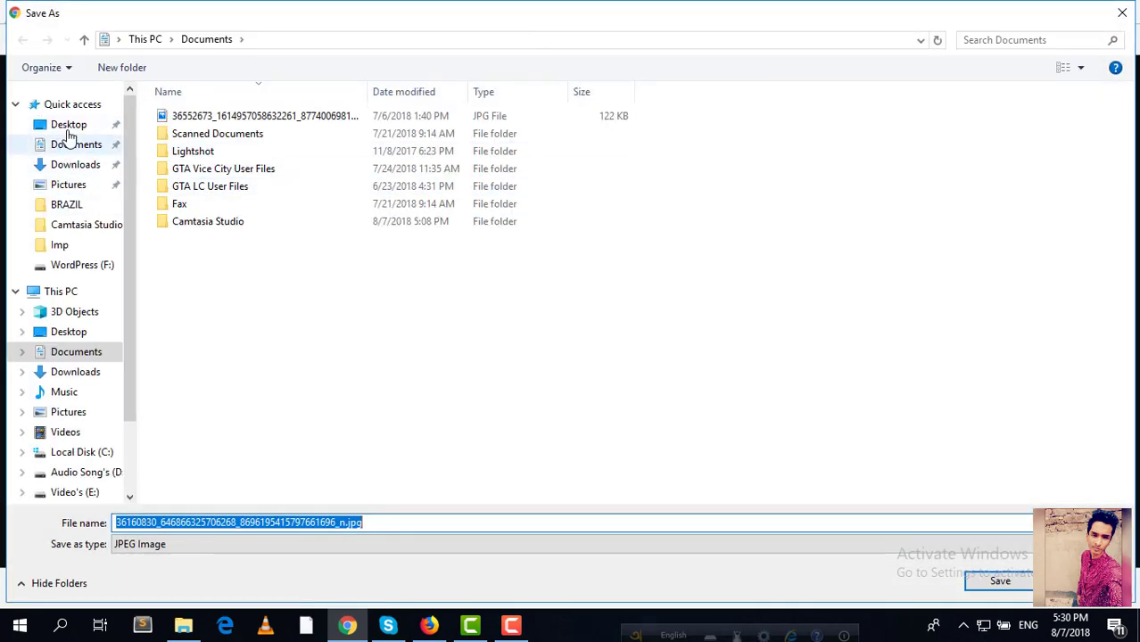
{"action": "left_click", "coordinate": [68, 126]}
{"action": "double_click", "coordinate": [186, 134]}
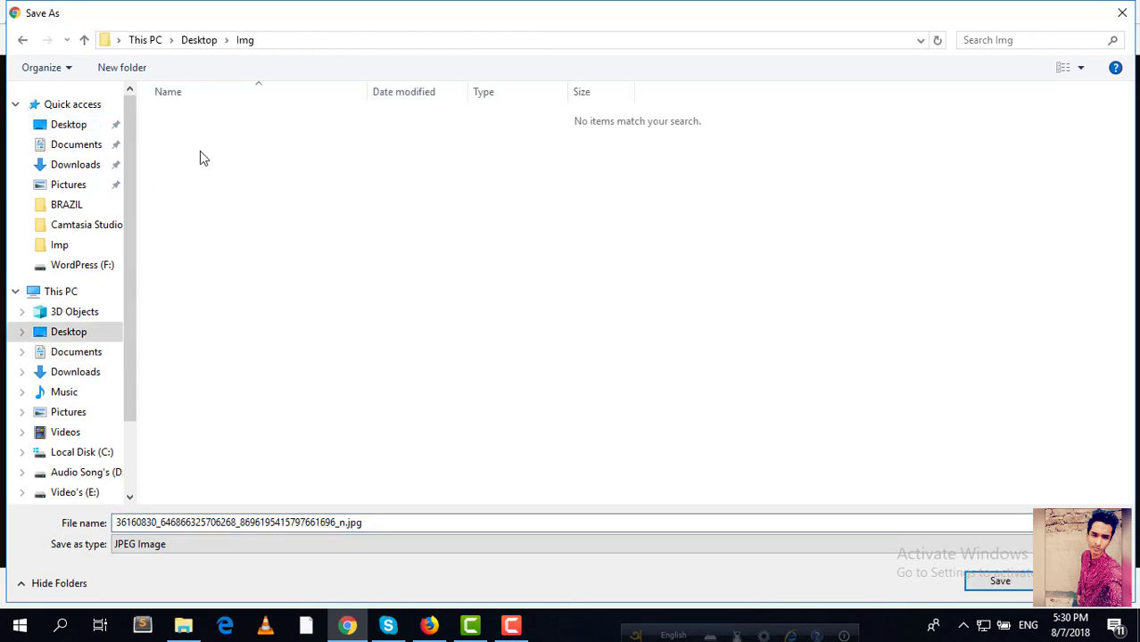
{"action": "left_click", "coordinate": [1009, 582]}
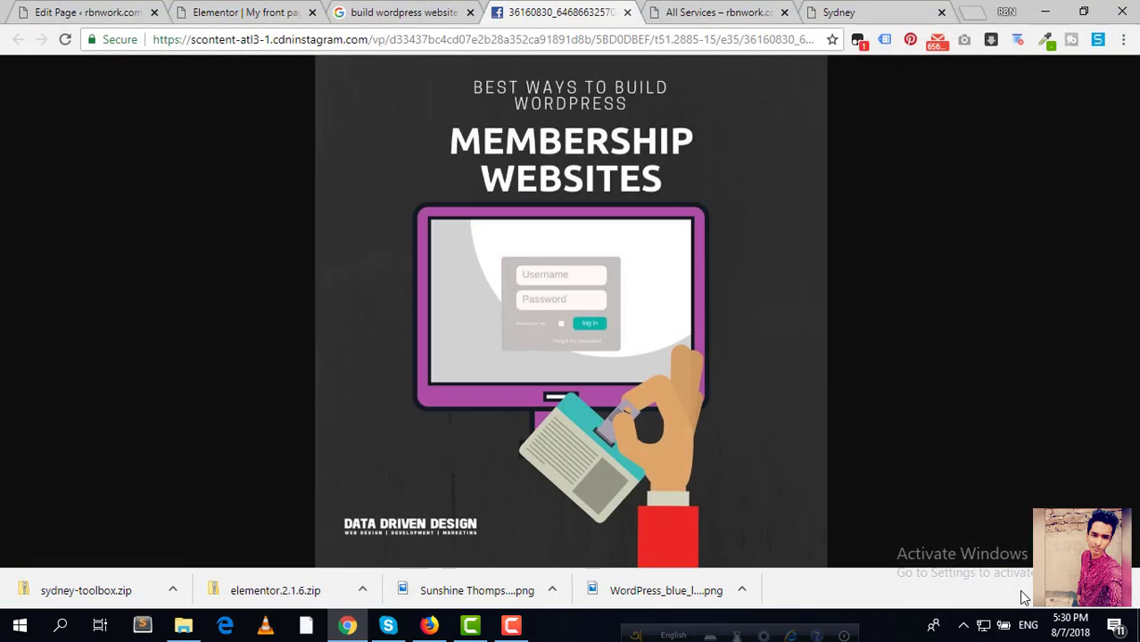
{"action": "left_click", "coordinate": [253, 11]}
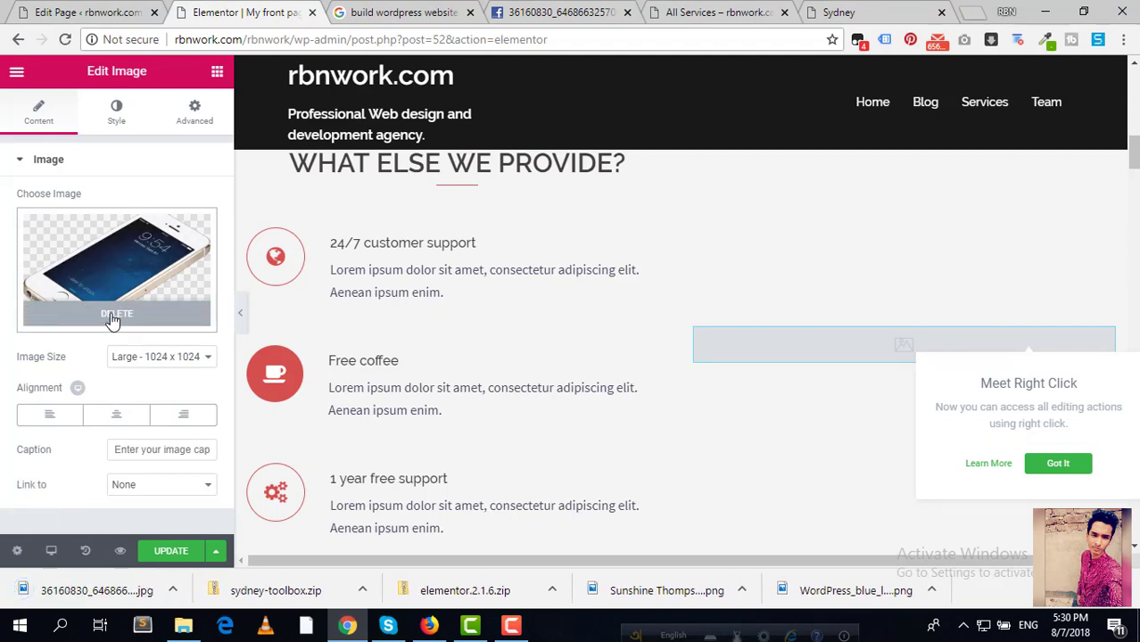
Step: Remove the phone image, upload the Membership Websites jpg from Desktop\Img, and insert it into the widget
{"action": "left_click", "coordinate": [114, 315]}
{"action": "left_click", "coordinate": [116, 312]}
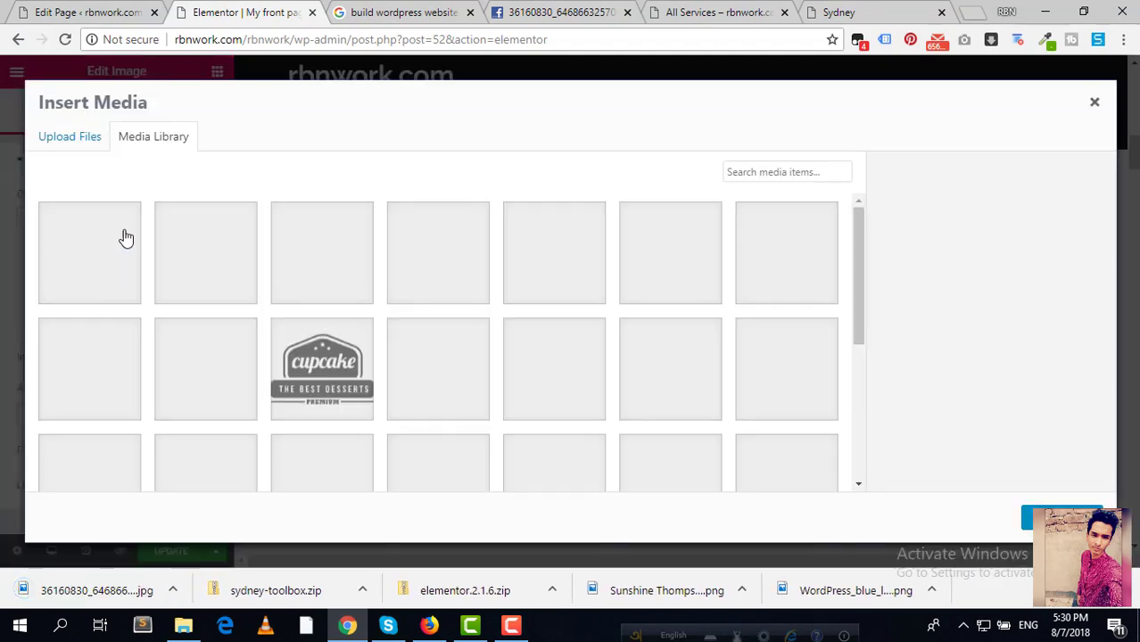
{"action": "left_click", "coordinate": [89, 143]}
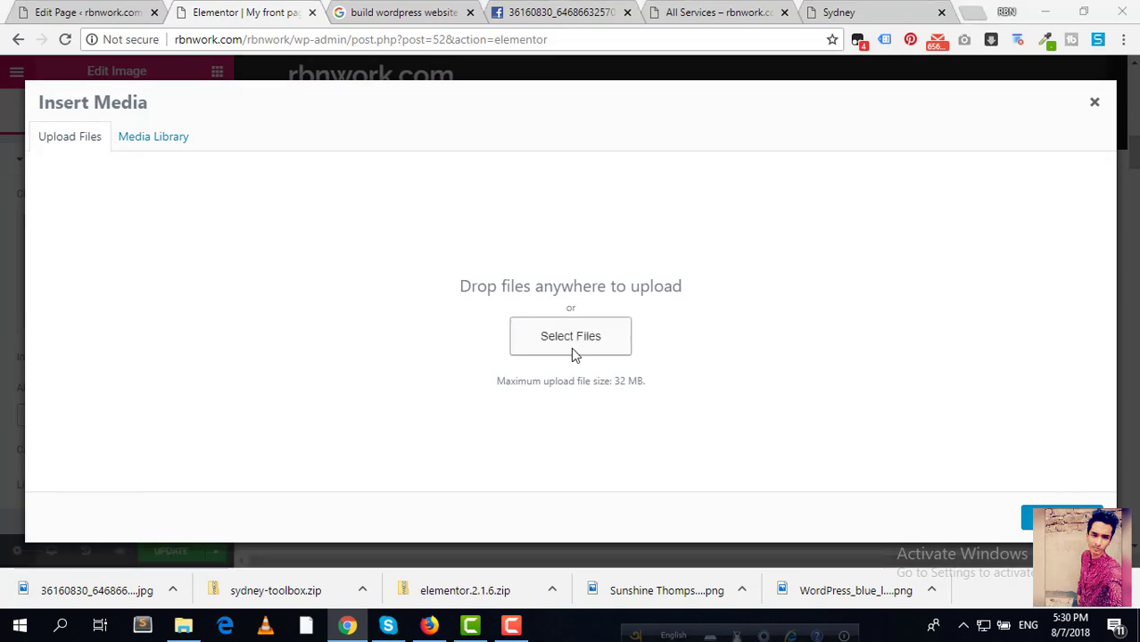
{"action": "left_click", "coordinate": [572, 349]}
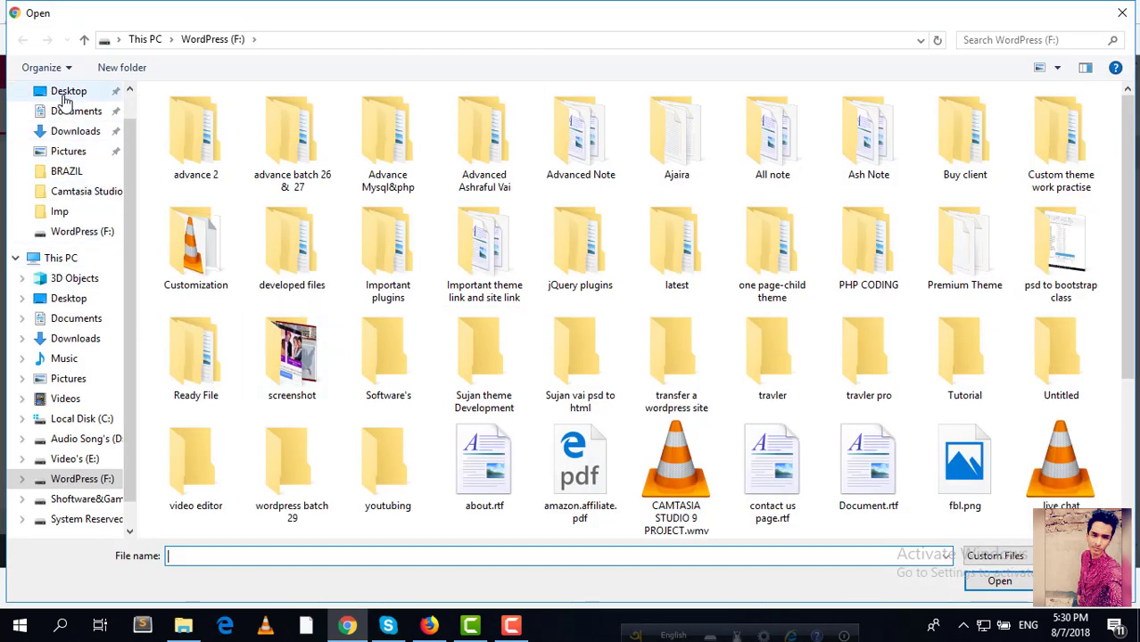
{"action": "left_click", "coordinate": [67, 93]}
{"action": "double_click", "coordinate": [223, 147]}
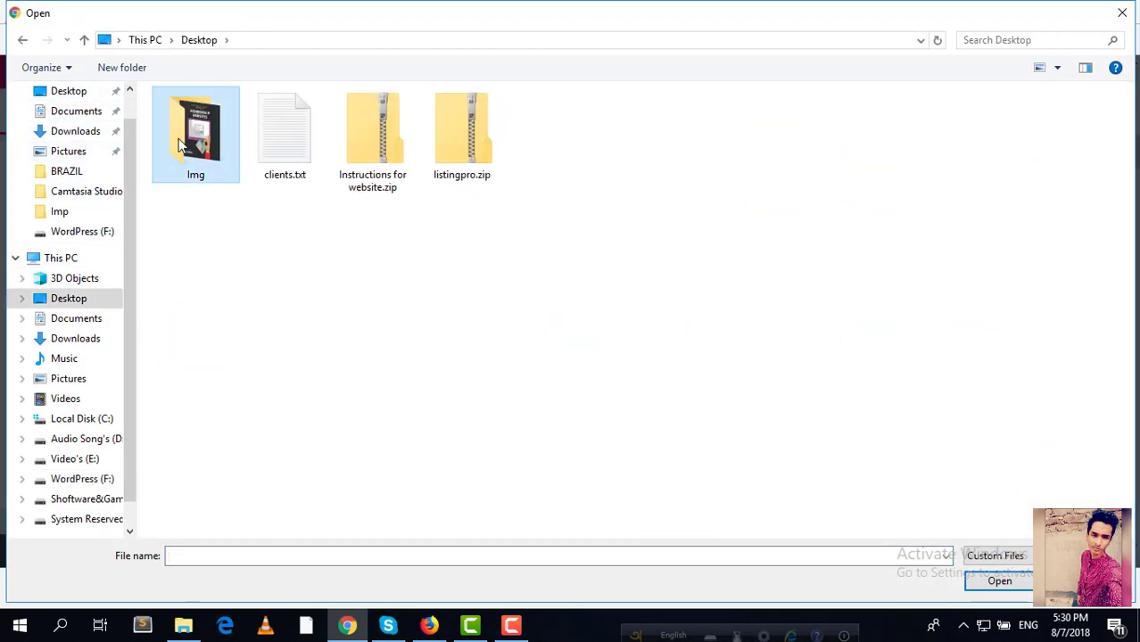
{"action": "left_click", "coordinate": [223, 147]}
{"action": "left_click", "coordinate": [1000, 581]}
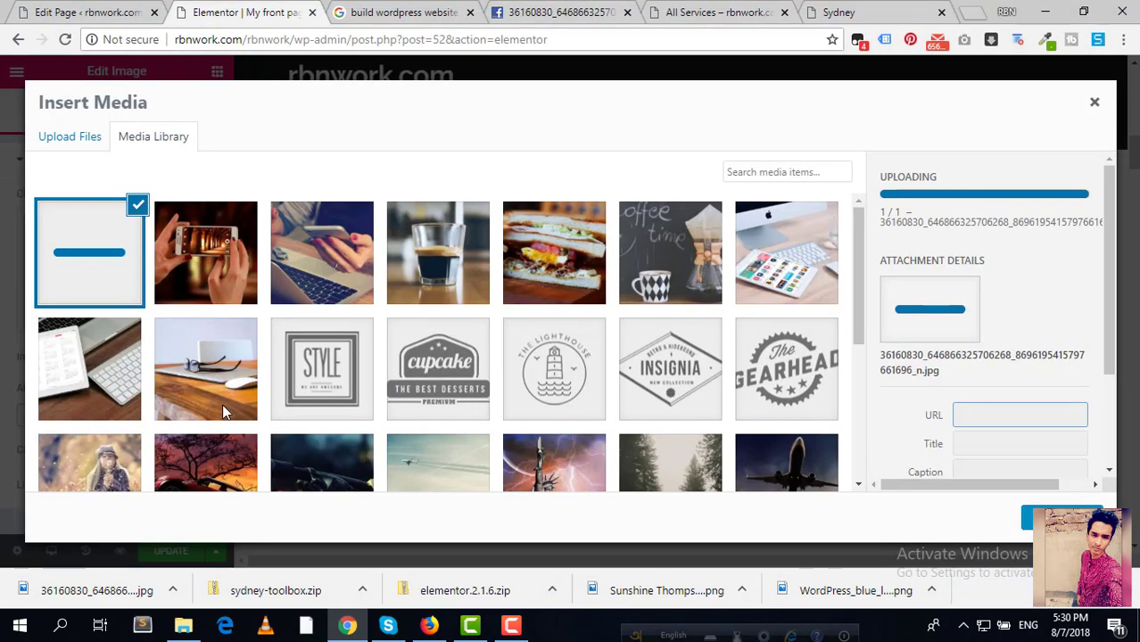
{"action": "left_click", "coordinate": [1060, 518]}
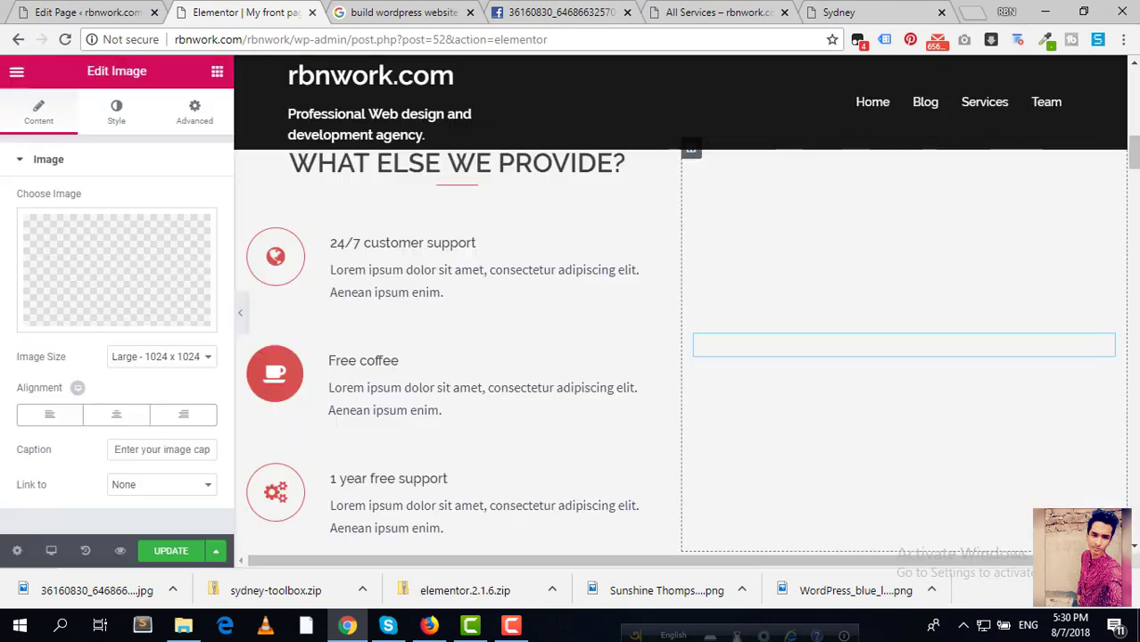
Step: Give the image the caption 'Membership website'
{"action": "left_click", "coordinate": [148, 448]}
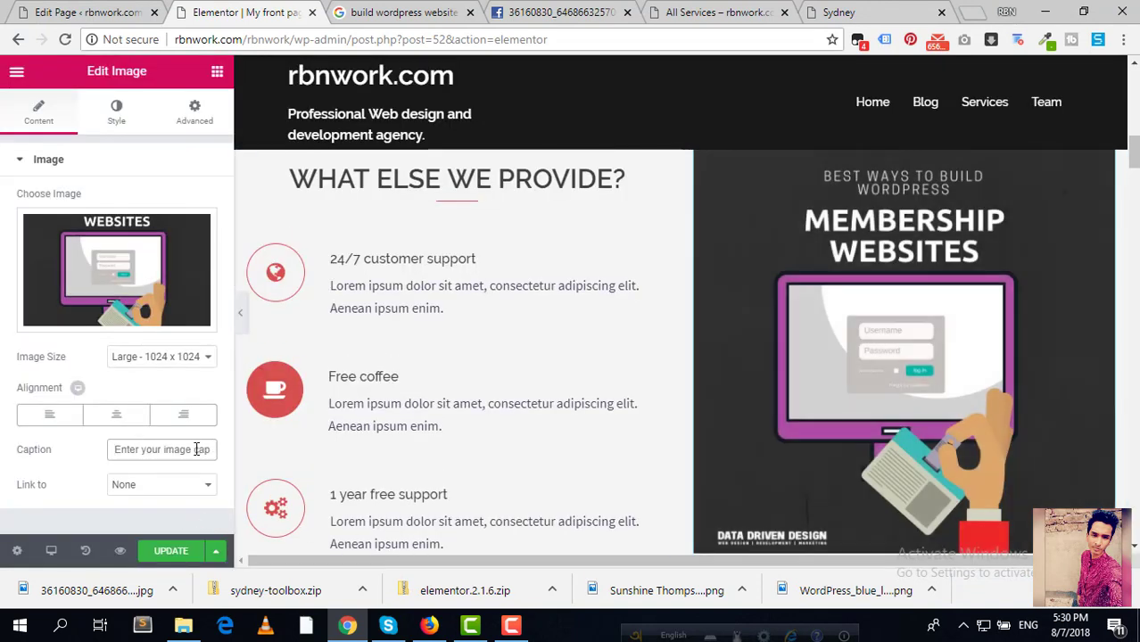
{"action": "type", "text": "dfdfd"}
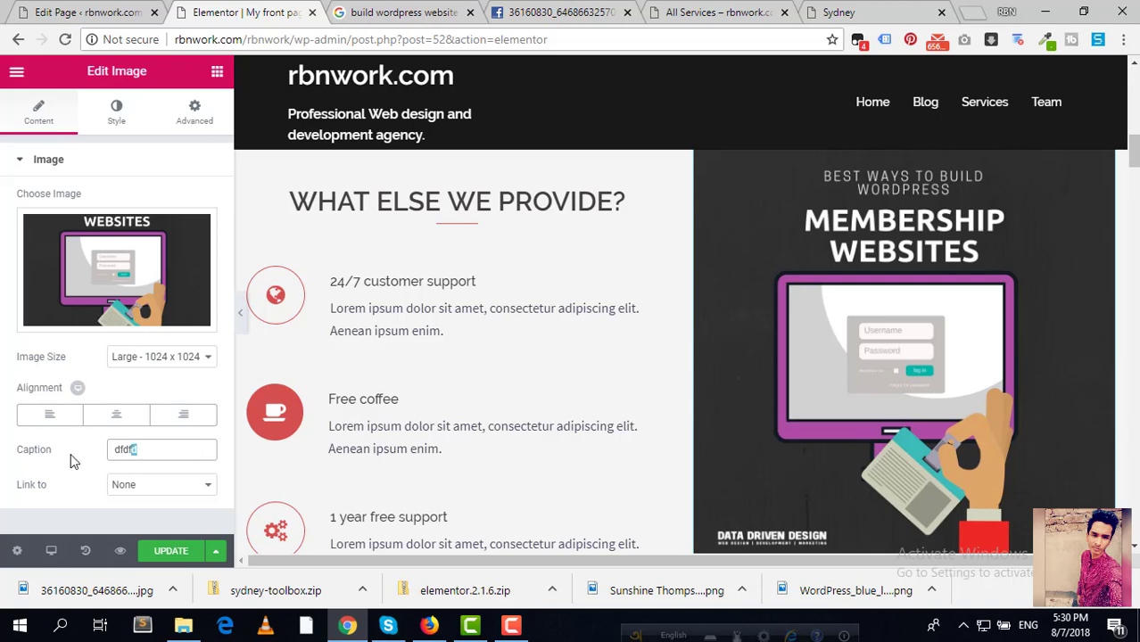
{"action": "key", "text": "shift+Left"}
{"action": "key", "text": "shift+Left"}
{"action": "key", "text": "shift+Left"}
{"action": "key", "text": "shift+Left"}
{"action": "key", "text": "BackSpace"}
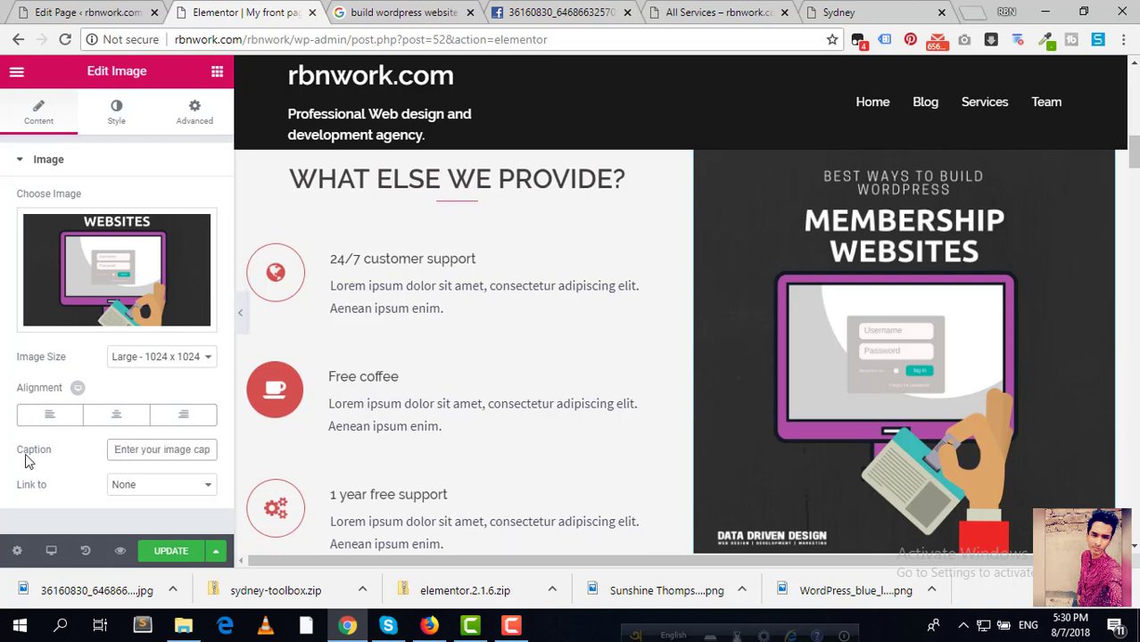
{"action": "type", "text": "Membership website"}
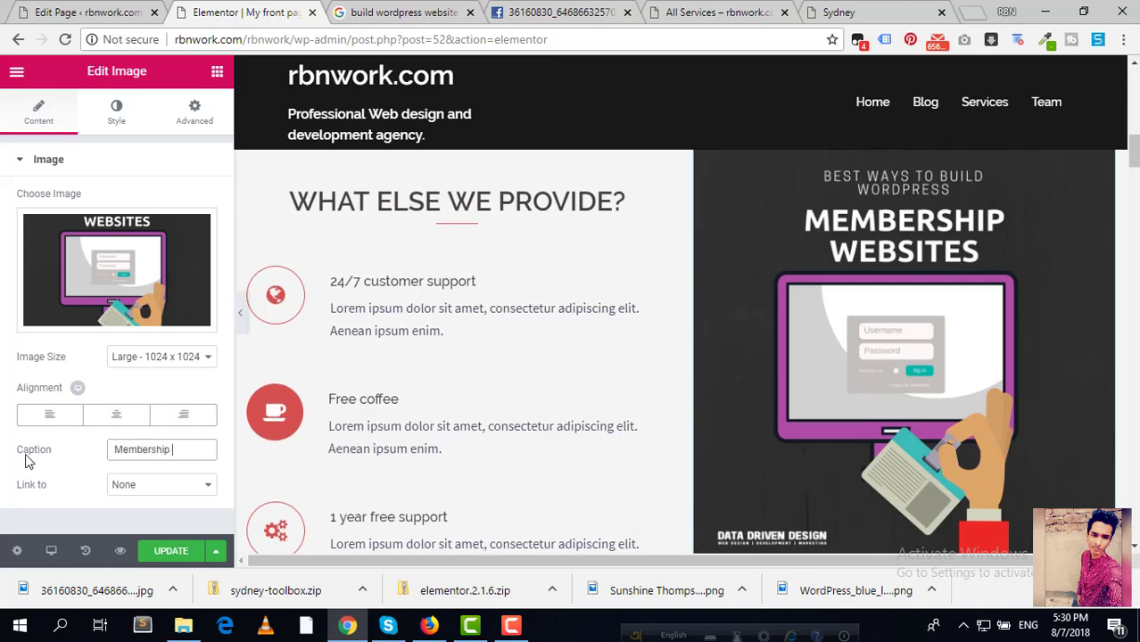
Step: Link the image to custom URL rbnwork.com, update the page, and view the All Services tab
{"action": "left_click", "coordinate": [211, 494]}
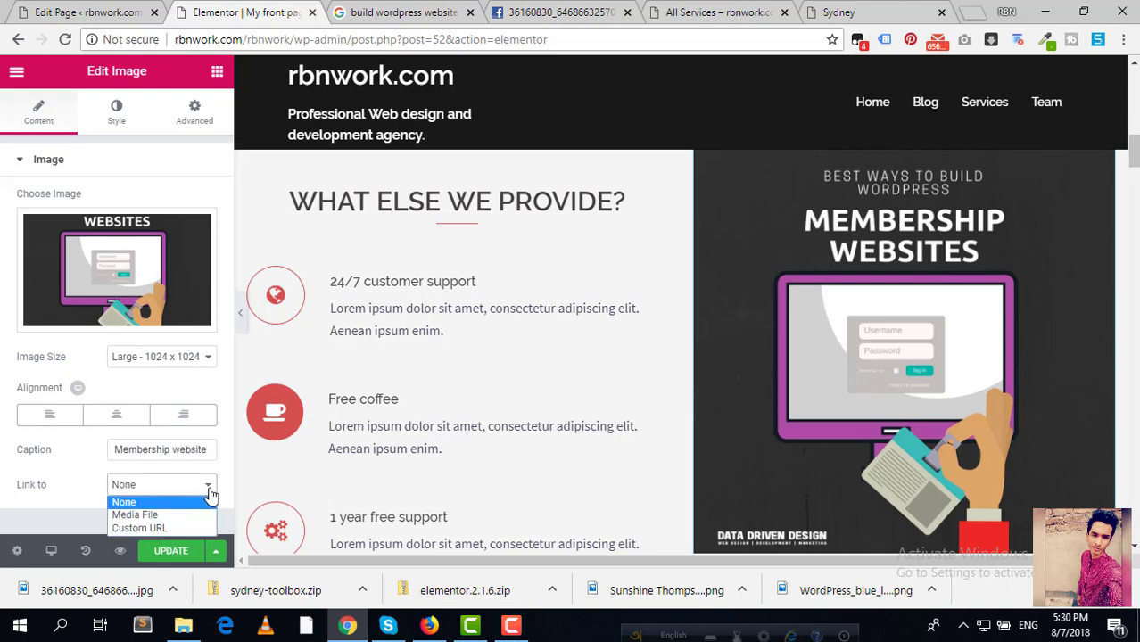
{"action": "left_click", "coordinate": [149, 526]}
{"action": "scroll", "coordinate": [152, 473], "scroll_direction": "down", "scroll_amount": 1}
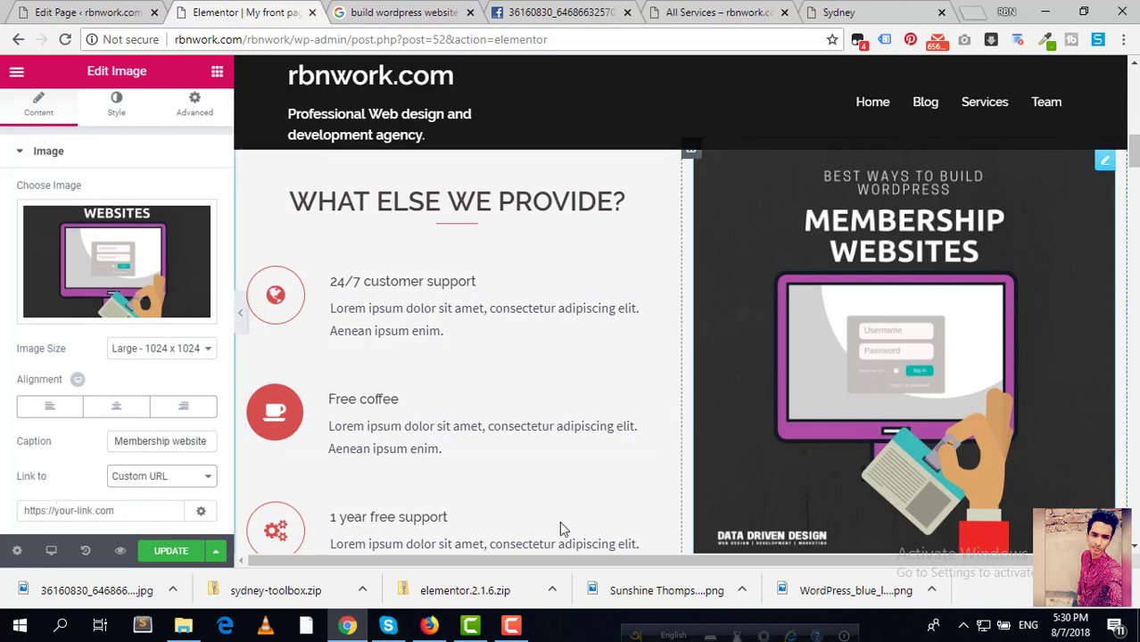
{"action": "left_click", "coordinate": [128, 511]}
{"action": "type", "text": "#"}
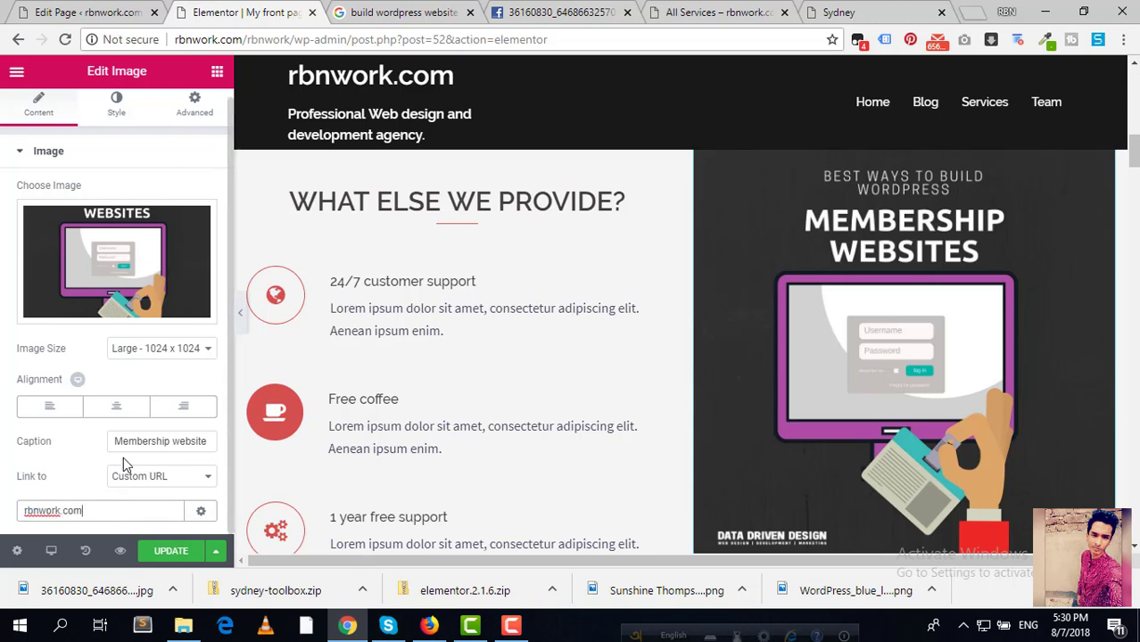
{"action": "left_click", "coordinate": [172, 564]}
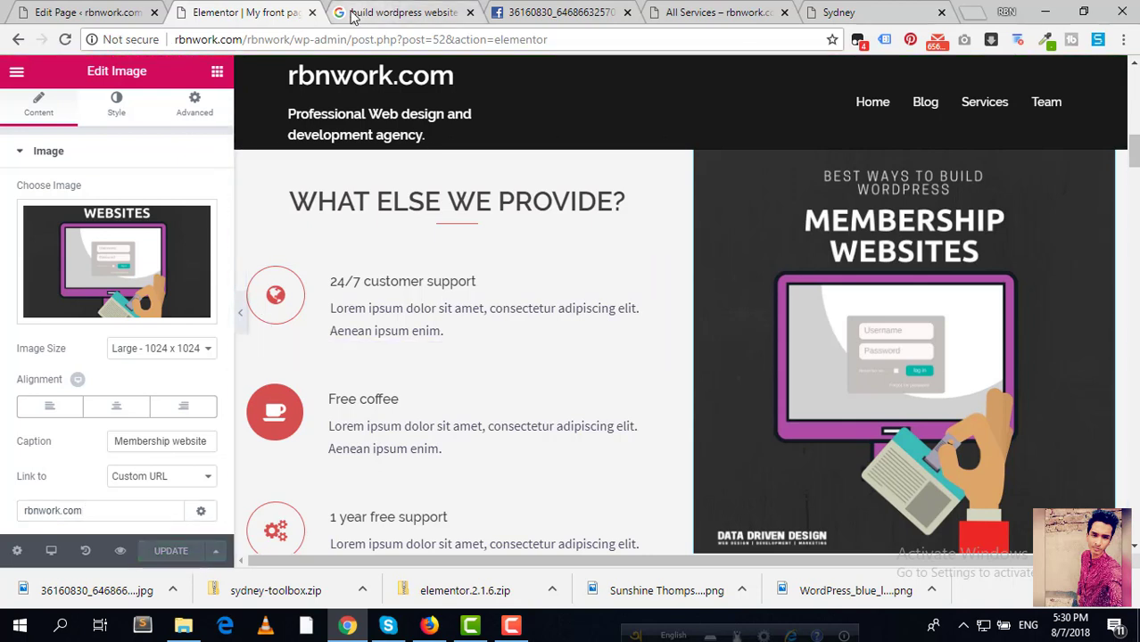
{"action": "left_click", "coordinate": [739, 7]}
{"action": "left_click_drag", "start_coordinate": [739, 7], "coordinate": [426, 11]}
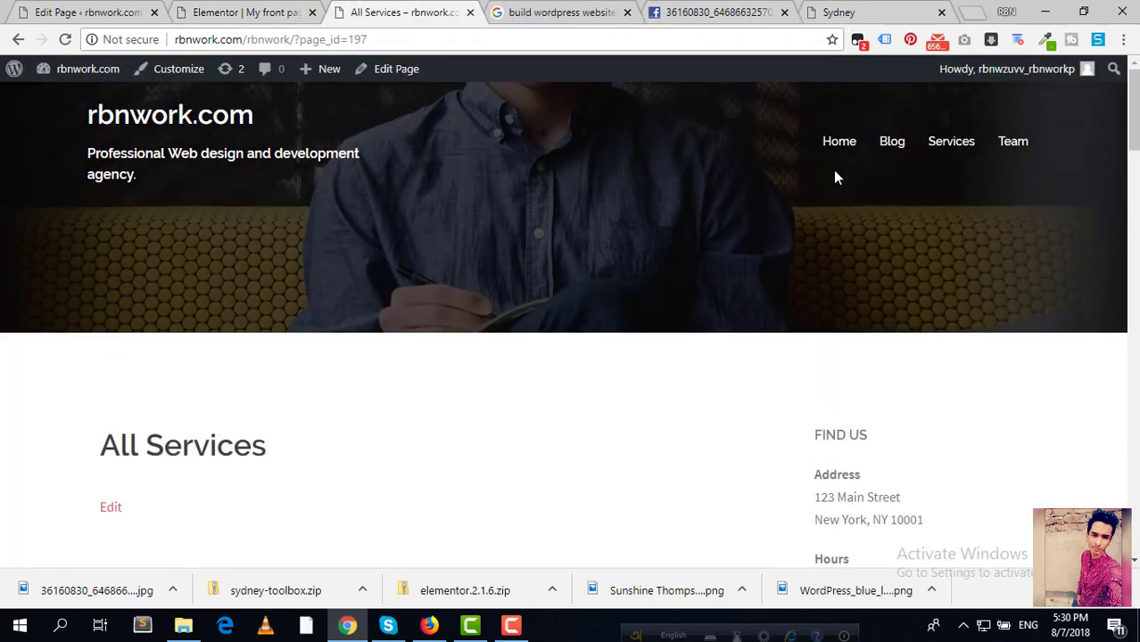
{"action": "left_click", "coordinate": [836, 148]}
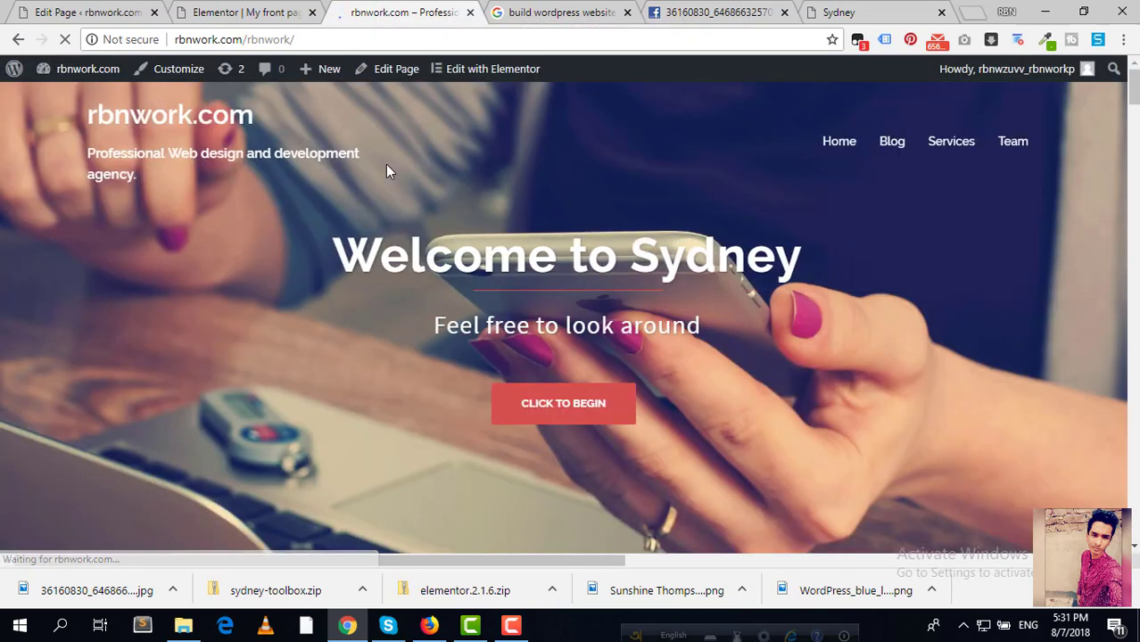
{"action": "scroll", "coordinate": [385, 164], "scroll_direction": "down", "scroll_amount": 5}
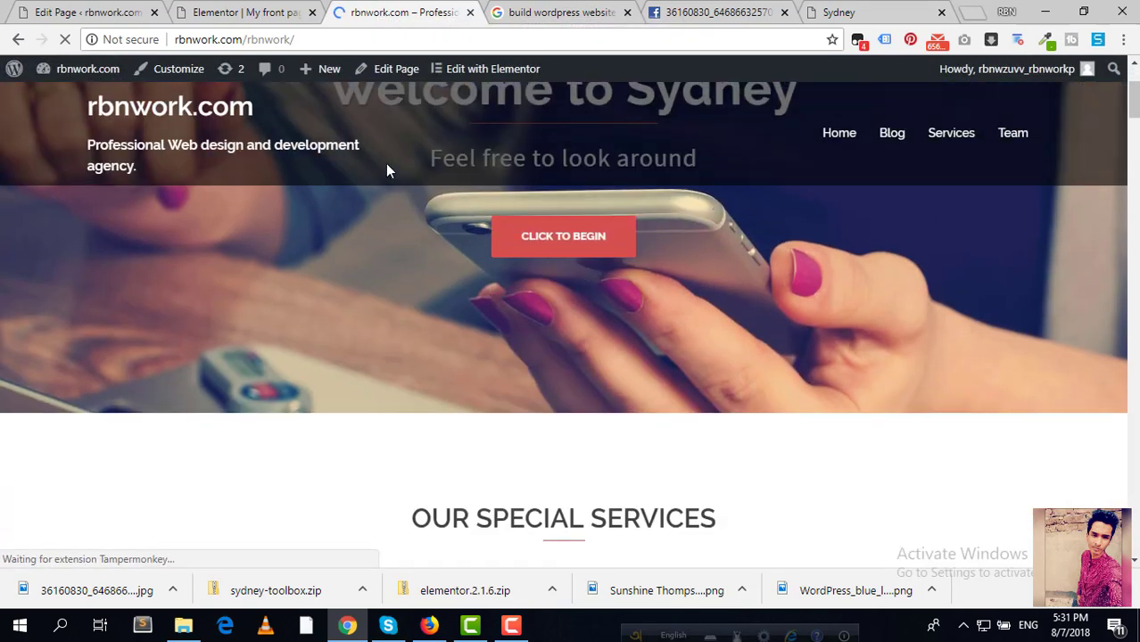
{"action": "scroll", "coordinate": [387, 170], "scroll_direction": "down", "scroll_amount": 6}
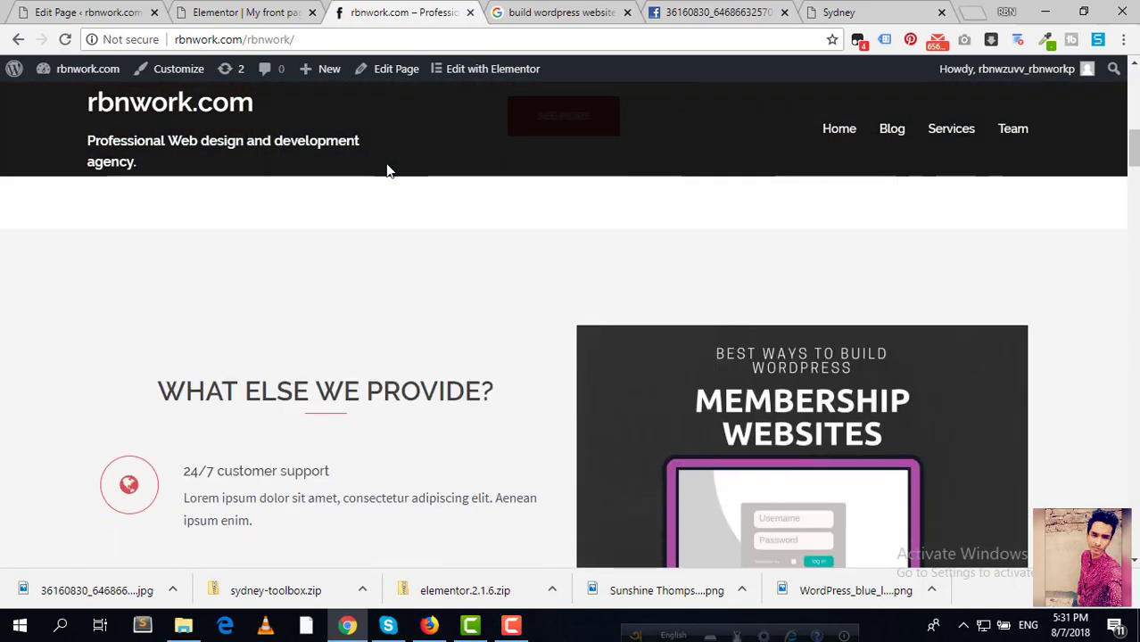
{"action": "scroll", "coordinate": [387, 170], "scroll_direction": "up", "scroll_amount": 3}
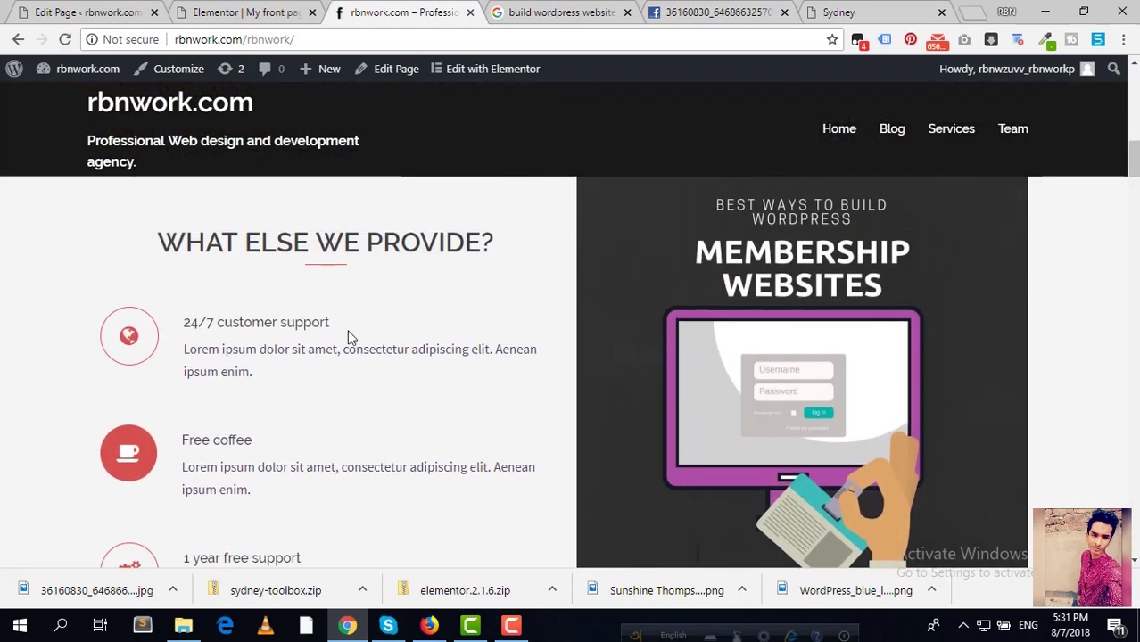
{"action": "scroll", "coordinate": [410, 356], "scroll_direction": "up", "scroll_amount": 3}
{"action": "scroll", "coordinate": [473, 390], "scroll_direction": "down", "scroll_amount": 3}
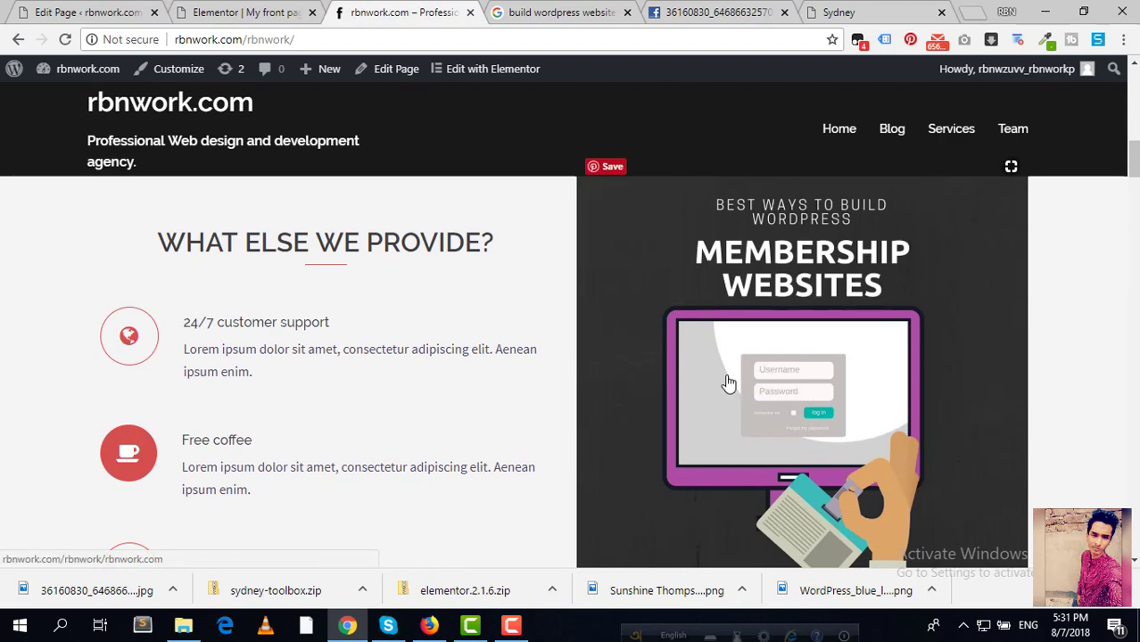
{"action": "scroll", "coordinate": [361, 444], "scroll_direction": "down", "scroll_amount": 1}
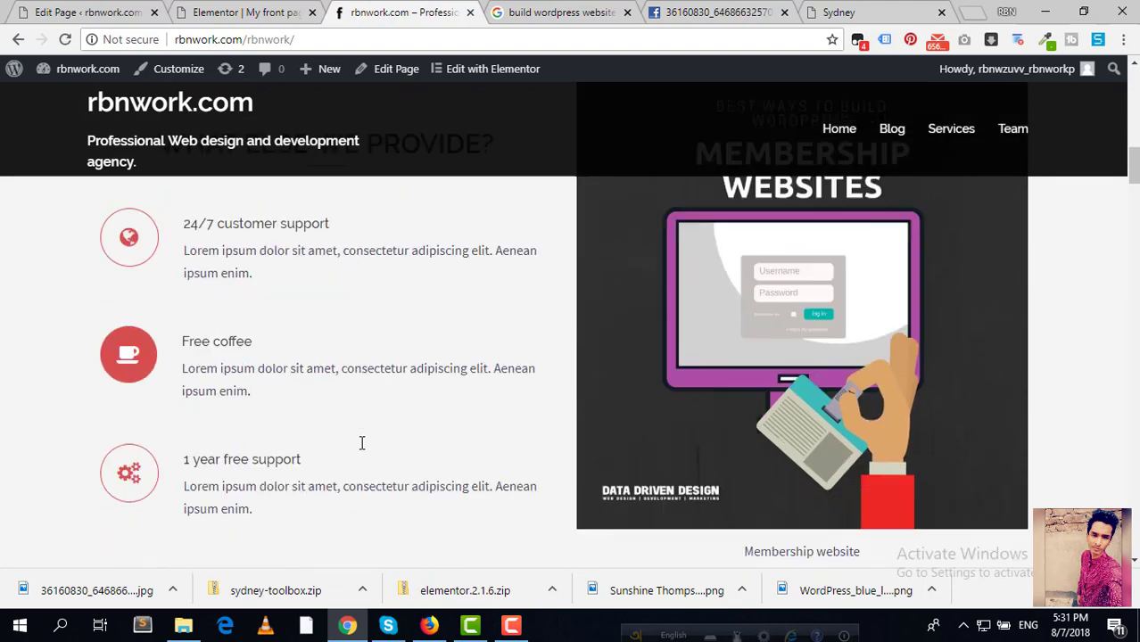
{"action": "scroll", "coordinate": [361, 444], "scroll_direction": "down", "scroll_amount": 2}
{"action": "scroll", "coordinate": [361, 446], "scroll_direction": "up", "scroll_amount": 1}
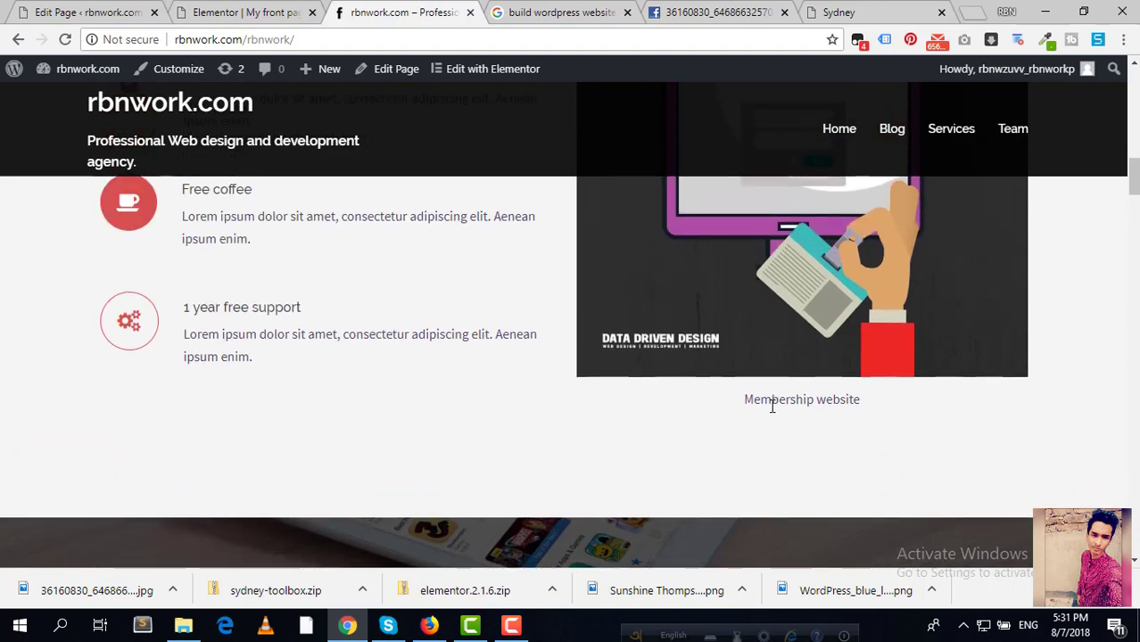
{"action": "scroll", "coordinate": [375, 374], "scroll_direction": "up", "scroll_amount": 2}
{"action": "scroll", "coordinate": [363, 374], "scroll_direction": "up", "scroll_amount": 1}
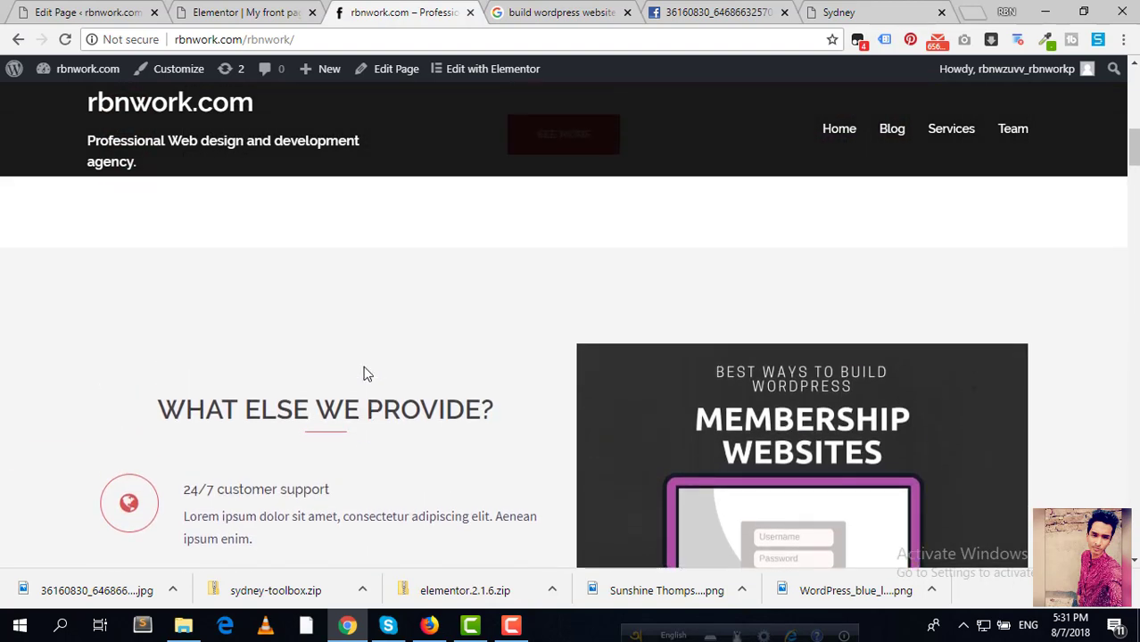
{"action": "scroll", "coordinate": [363, 373], "scroll_direction": "down", "scroll_amount": 8}
{"action": "scroll", "coordinate": [363, 364], "scroll_direction": "down", "scroll_amount": 1}
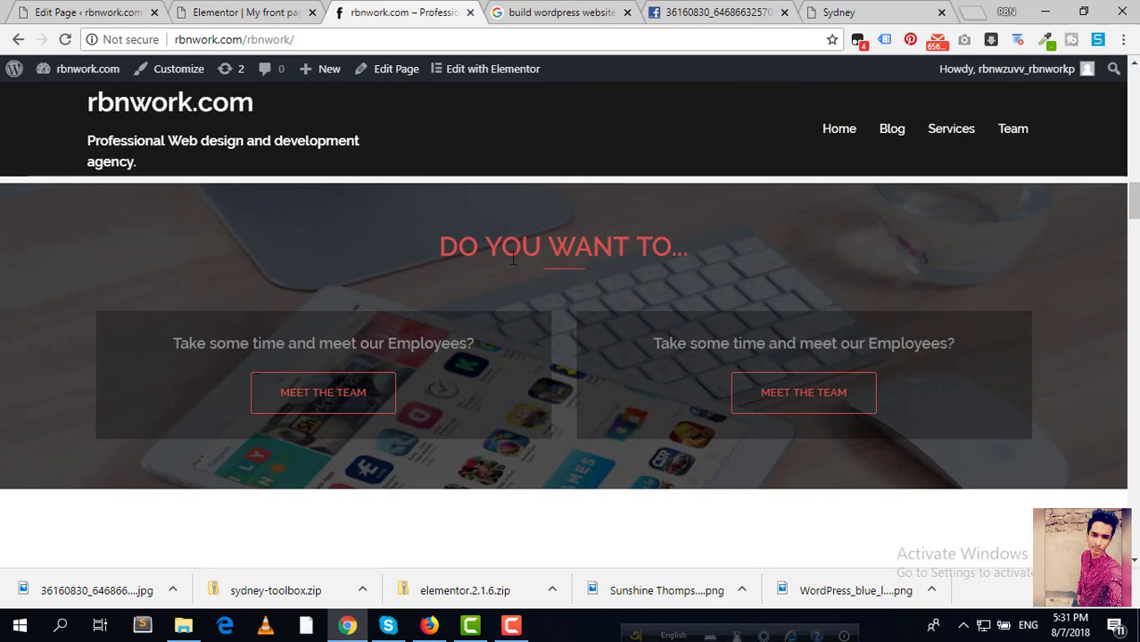
Step: Return to the homepage editor and open the DO YOU WANT TO... heading's title settings
{"action": "left_click", "coordinate": [219, 18]}
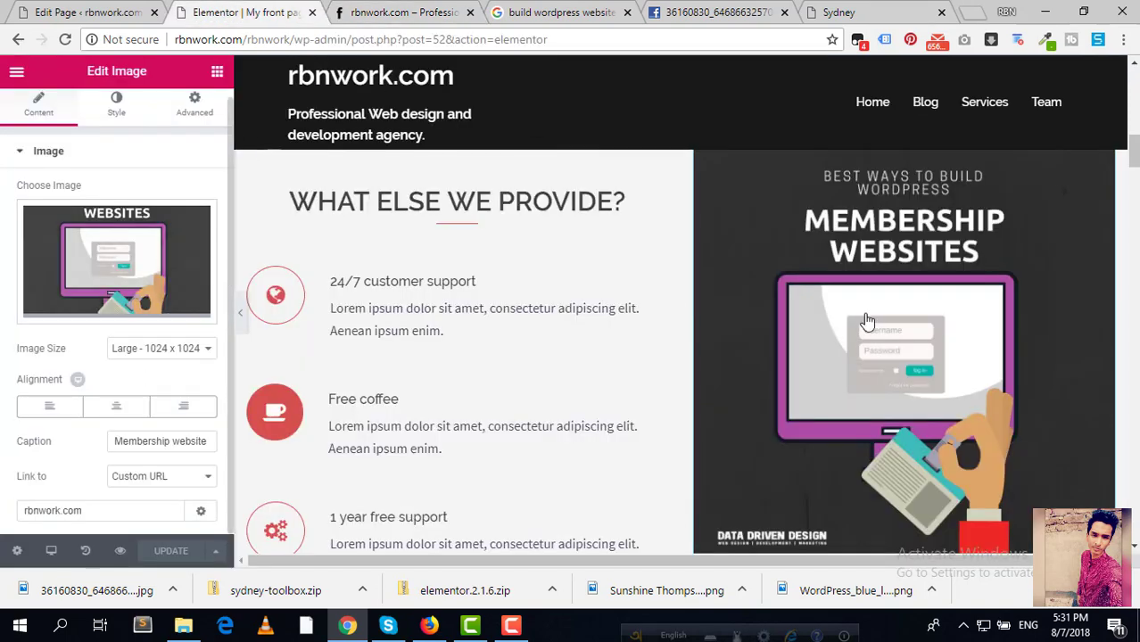
{"action": "scroll", "coordinate": [714, 357], "scroll_direction": "down", "scroll_amount": 5}
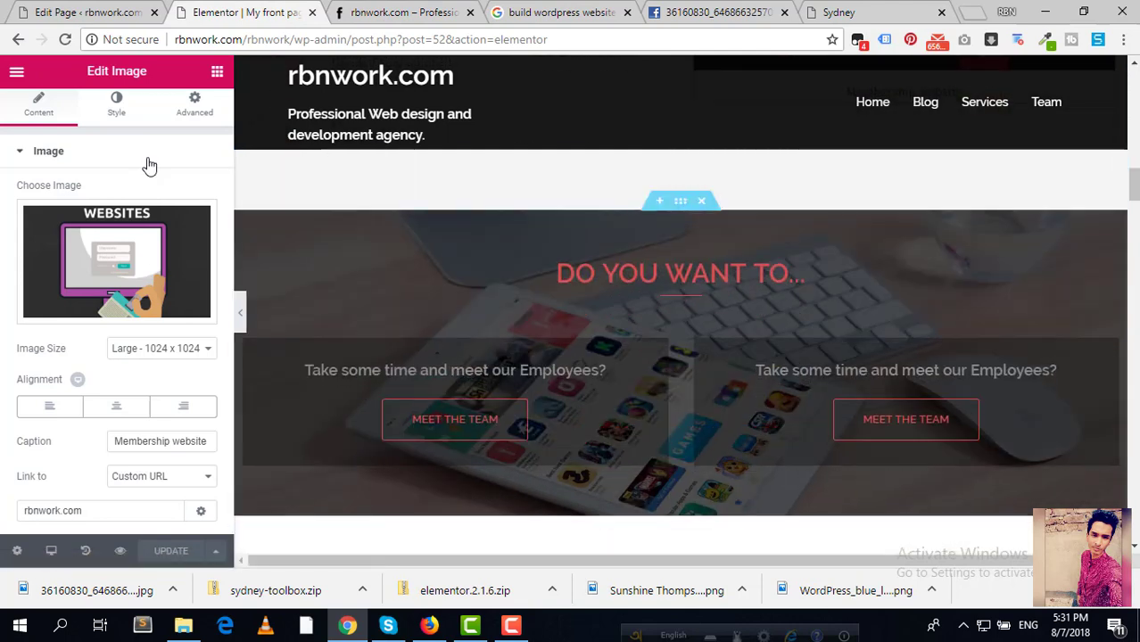
{"action": "left_click", "coordinate": [216, 72]}
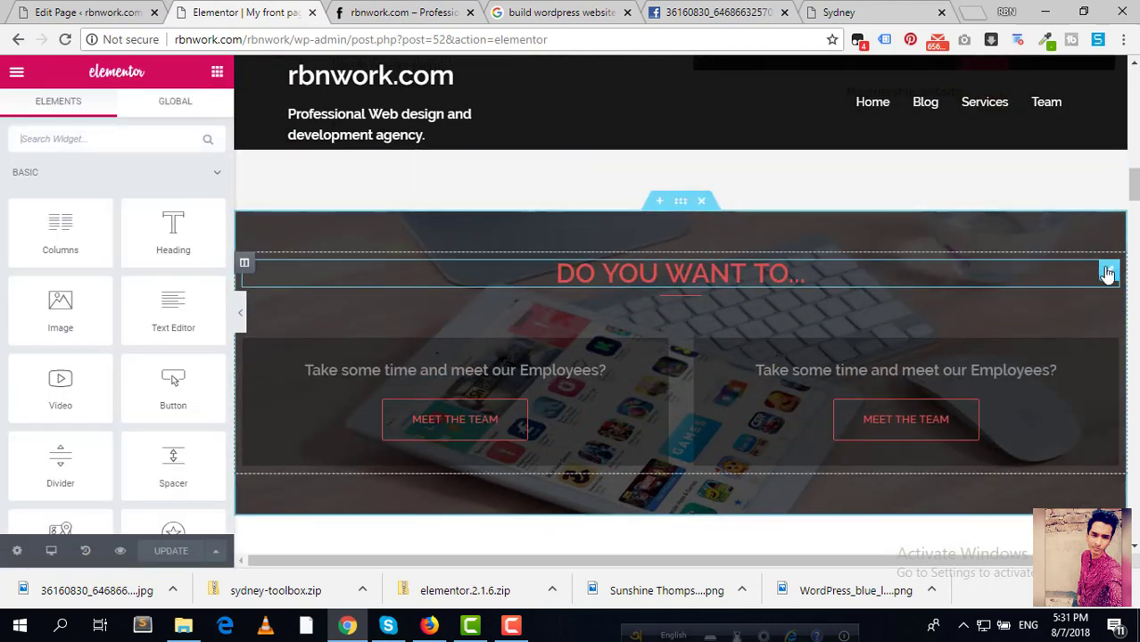
{"action": "left_click", "coordinate": [1110, 273]}
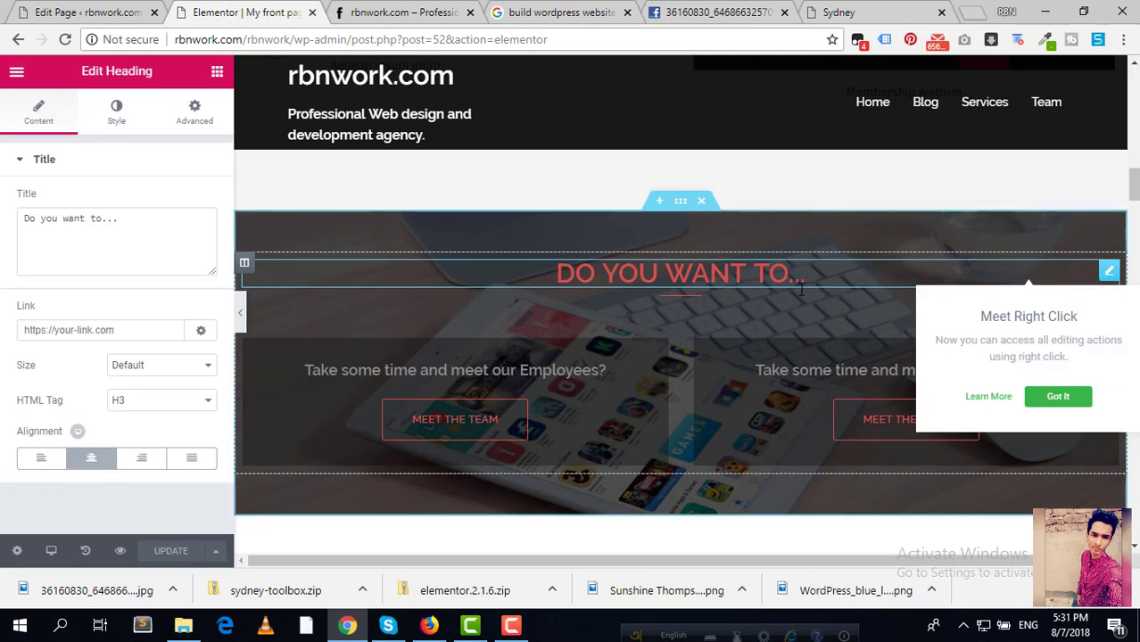
{"action": "left_click", "coordinate": [157, 218]}
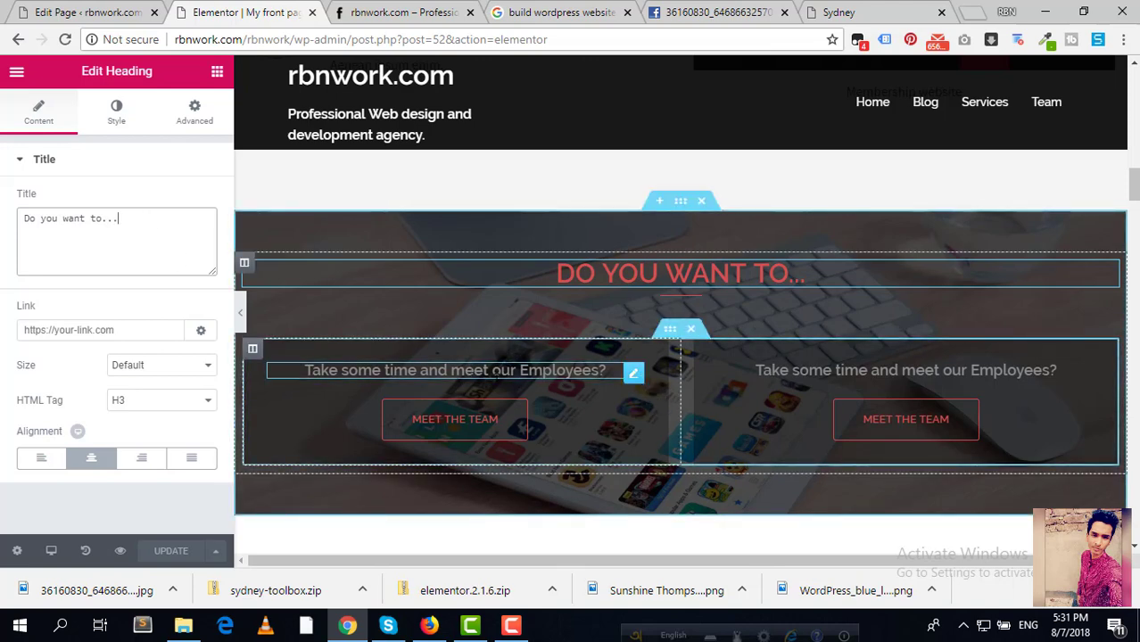
Step: Drag the 'Take some time and meet our Employees?' heading above, then back into the left column
{"action": "left_click_drag", "start_coordinate": [639, 378], "coordinate": [635, 374]}
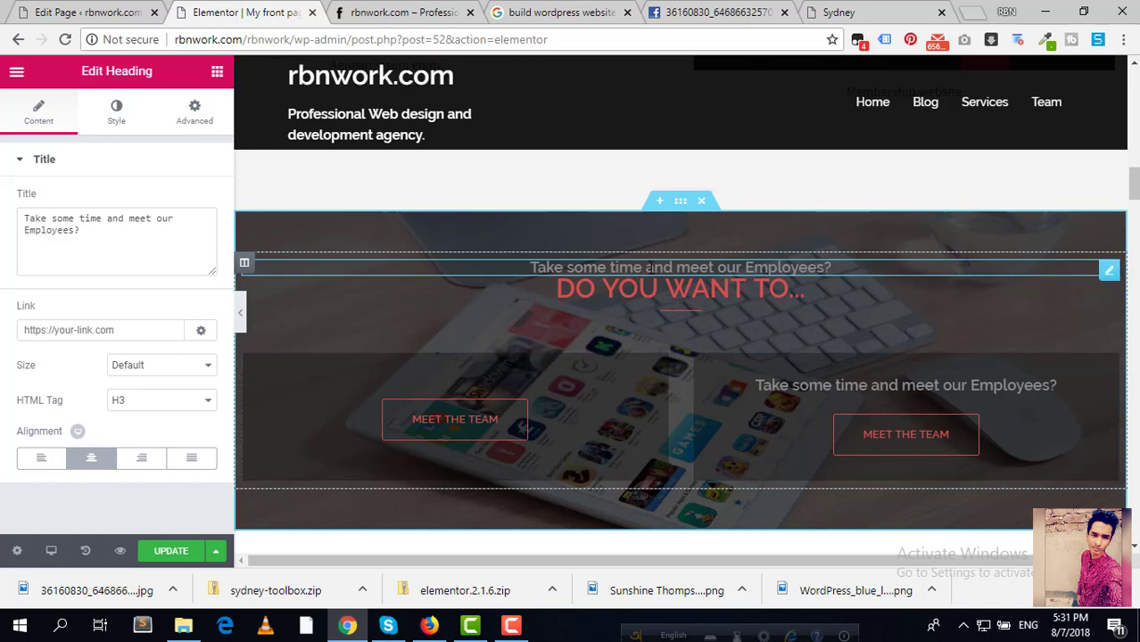
{"action": "left_click_drag", "start_coordinate": [567, 268], "coordinate": [560, 310]}
{"action": "left_click", "coordinate": [573, 272]}
{"action": "left_click_drag", "start_coordinate": [1082, 276], "coordinate": [251, 371]}
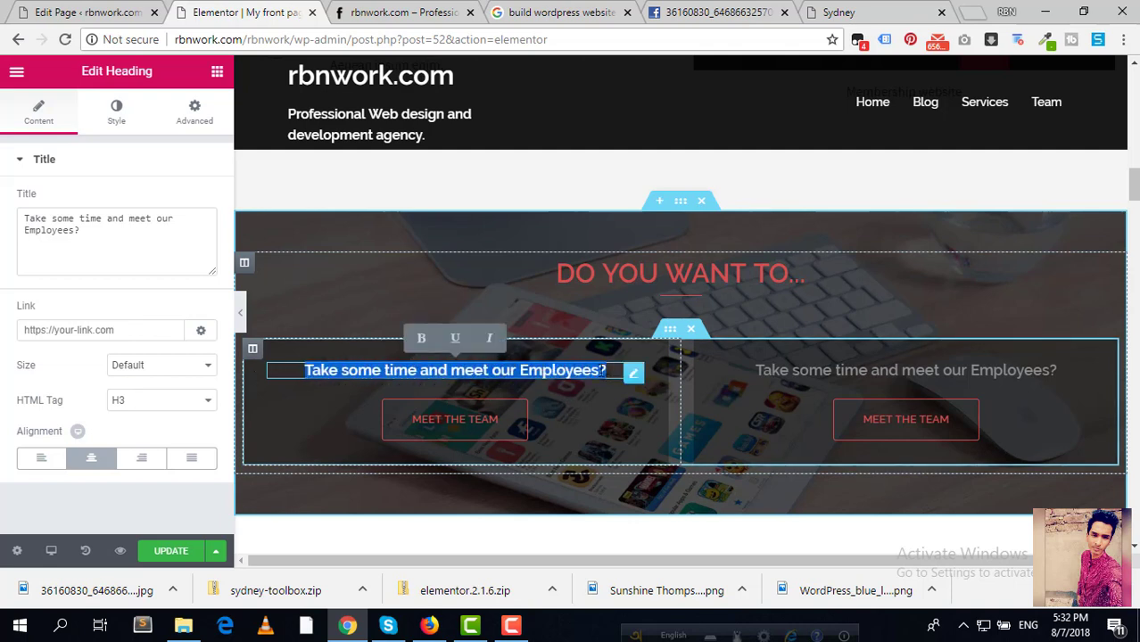
{"action": "left_click", "coordinate": [582, 370]}
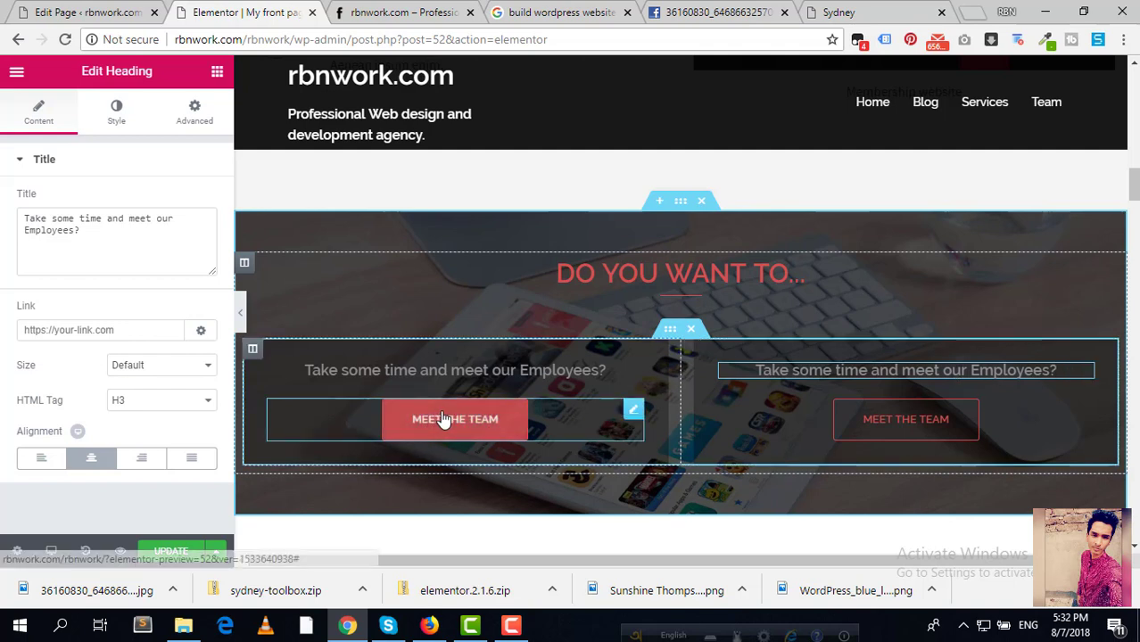
Step: Change the left button's text from MEET THE TEAM to MEET, keeping the Default type
{"action": "left_click", "coordinate": [634, 410]}
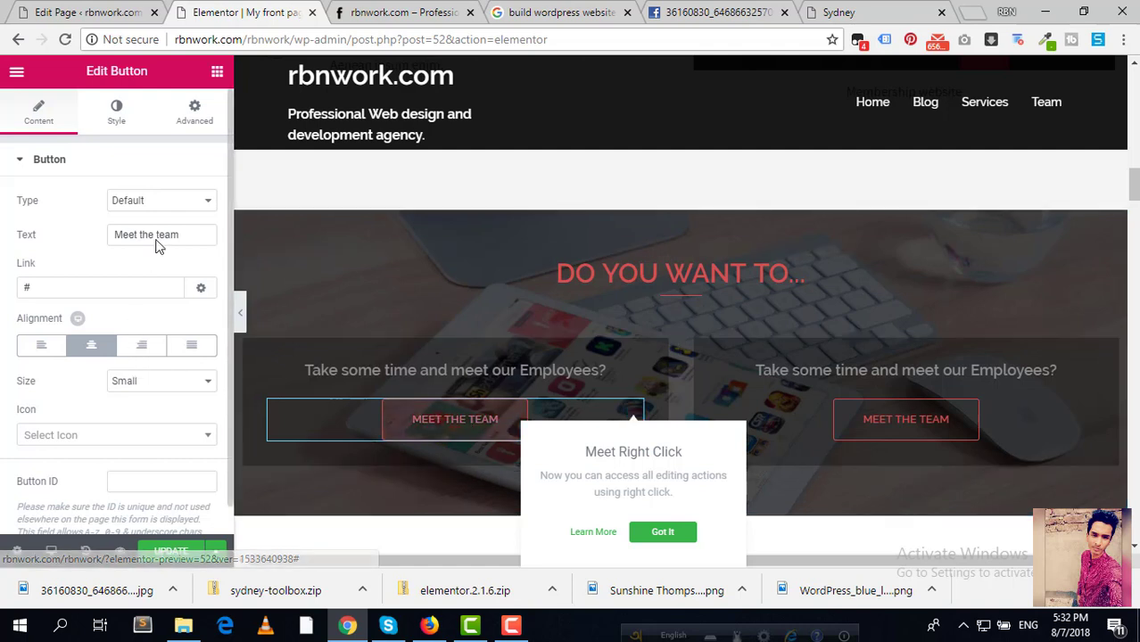
{"action": "left_click_drag", "start_coordinate": [182, 235], "coordinate": [144, 237]}
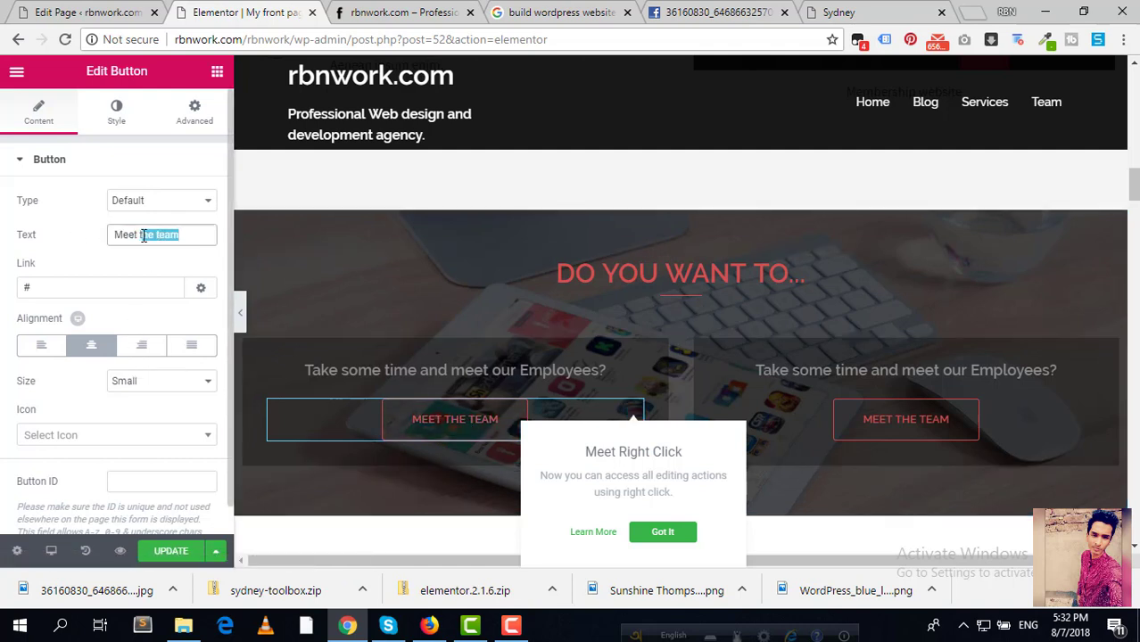
{"action": "key", "text": "BackSpace"}
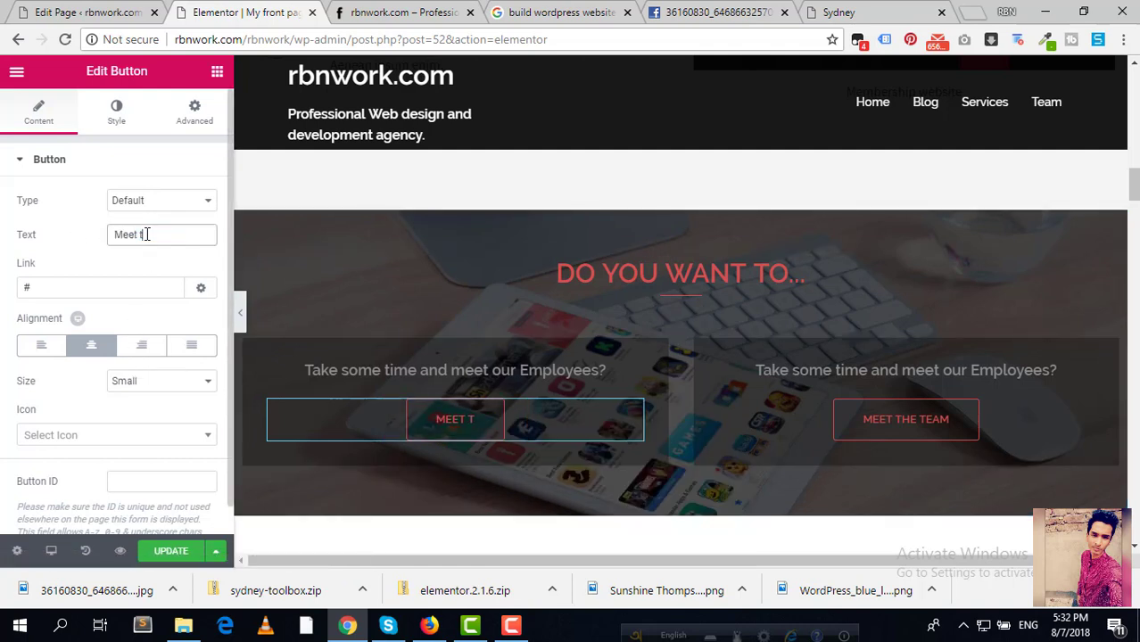
{"action": "key", "text": "BackSpace"}
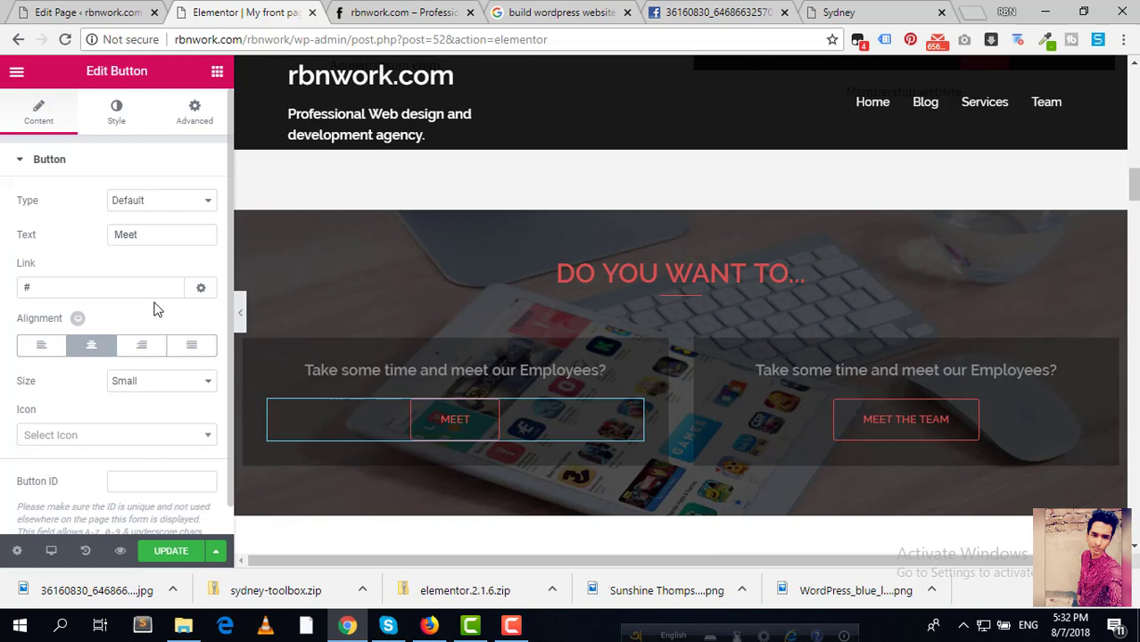
{"action": "left_click", "coordinate": [180, 202]}
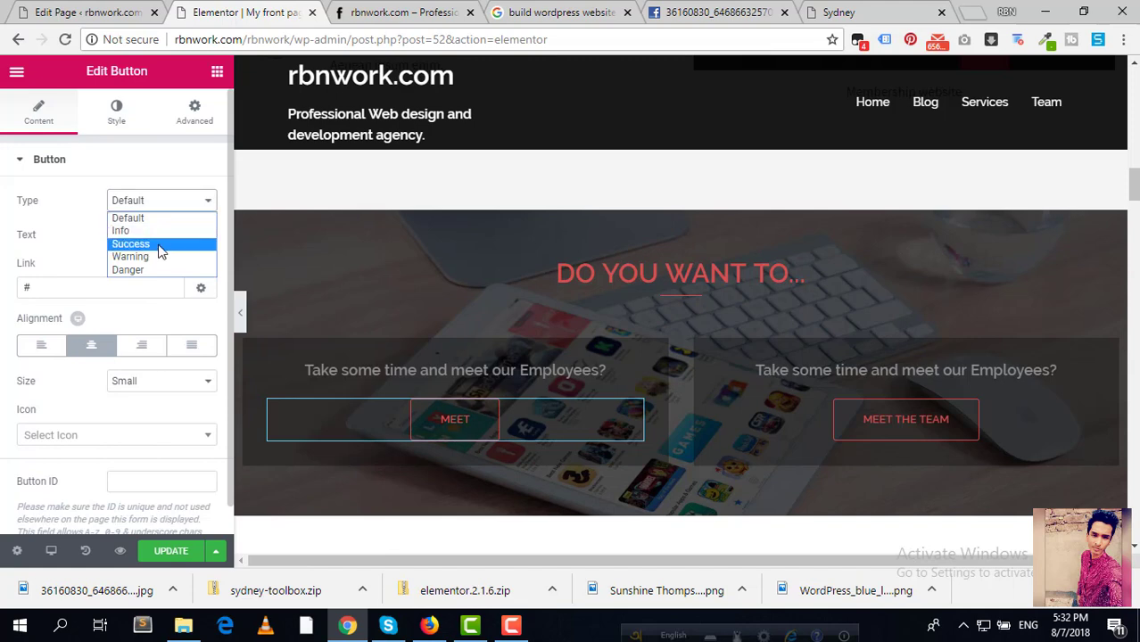
{"action": "left_click", "coordinate": [147, 172]}
{"action": "left_click", "coordinate": [148, 172]}
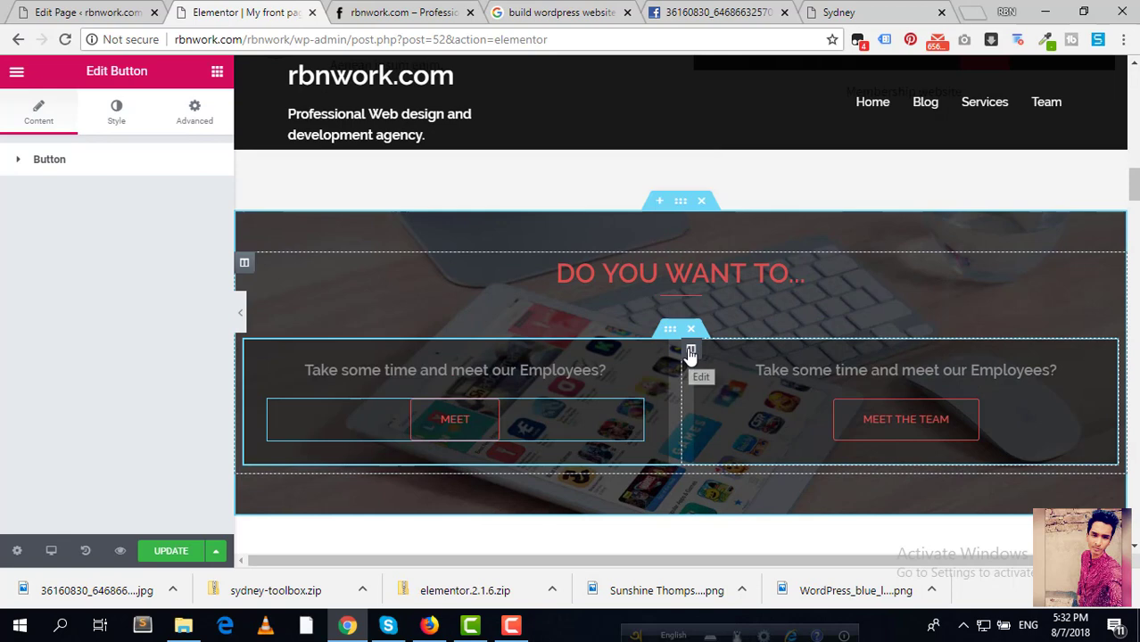
{"action": "scroll", "coordinate": [783, 207], "scroll_direction": "down", "scroll_amount": 3}
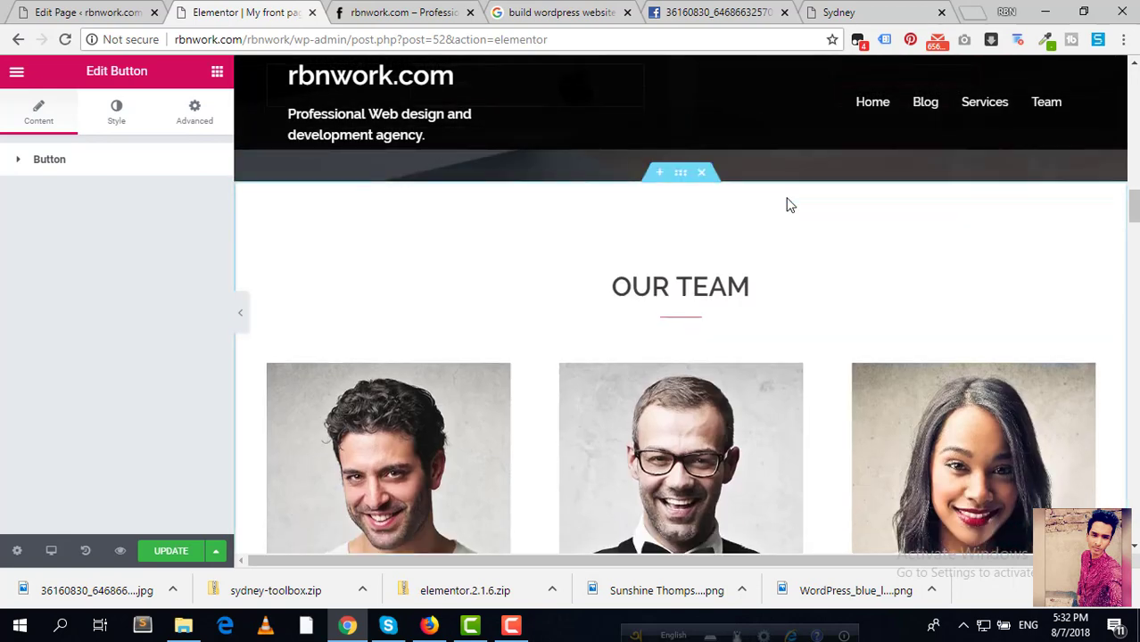
{"action": "scroll", "coordinate": [790, 204], "scroll_direction": "down", "scroll_amount": 1}
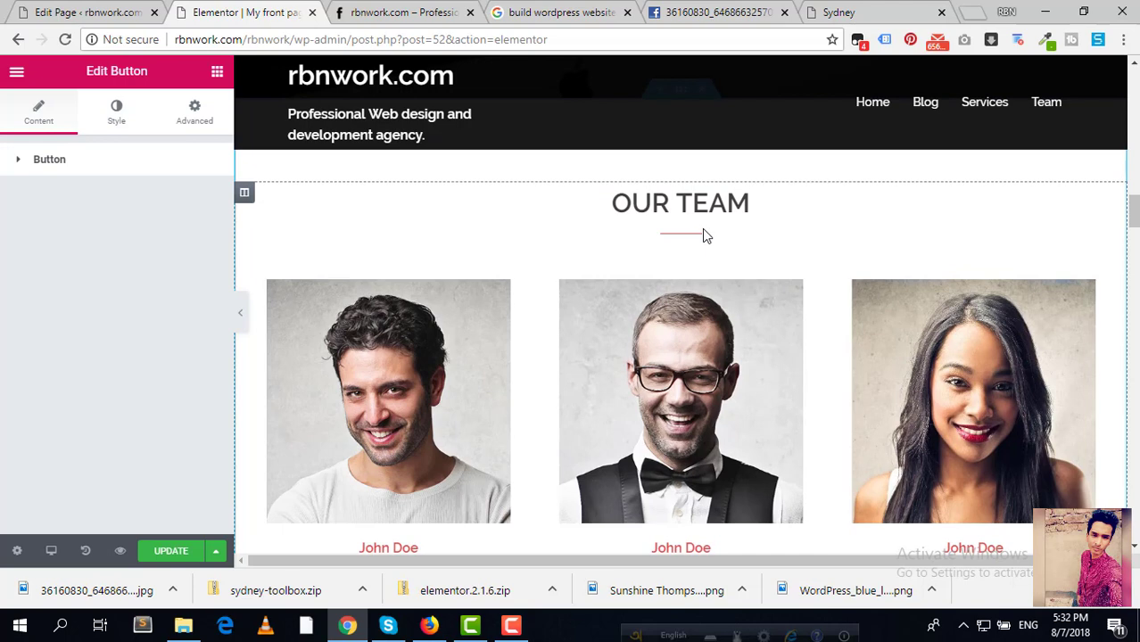
{"action": "scroll", "coordinate": [702, 234], "scroll_direction": "down", "scroll_amount": 2}
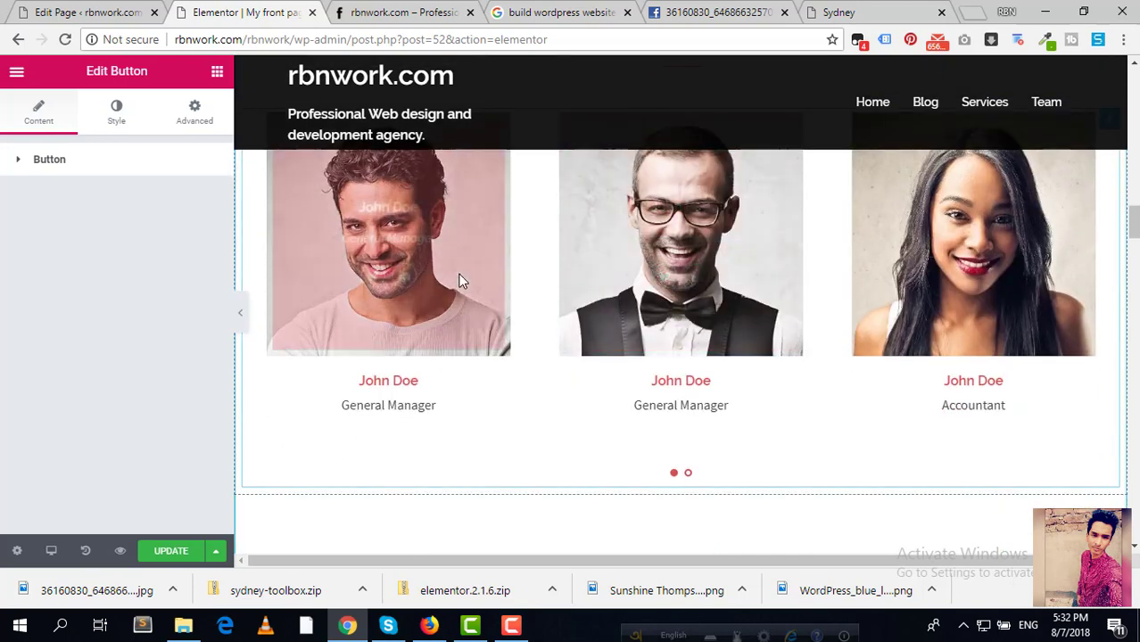
{"action": "scroll", "coordinate": [461, 283], "scroll_direction": "up", "scroll_amount": 3}
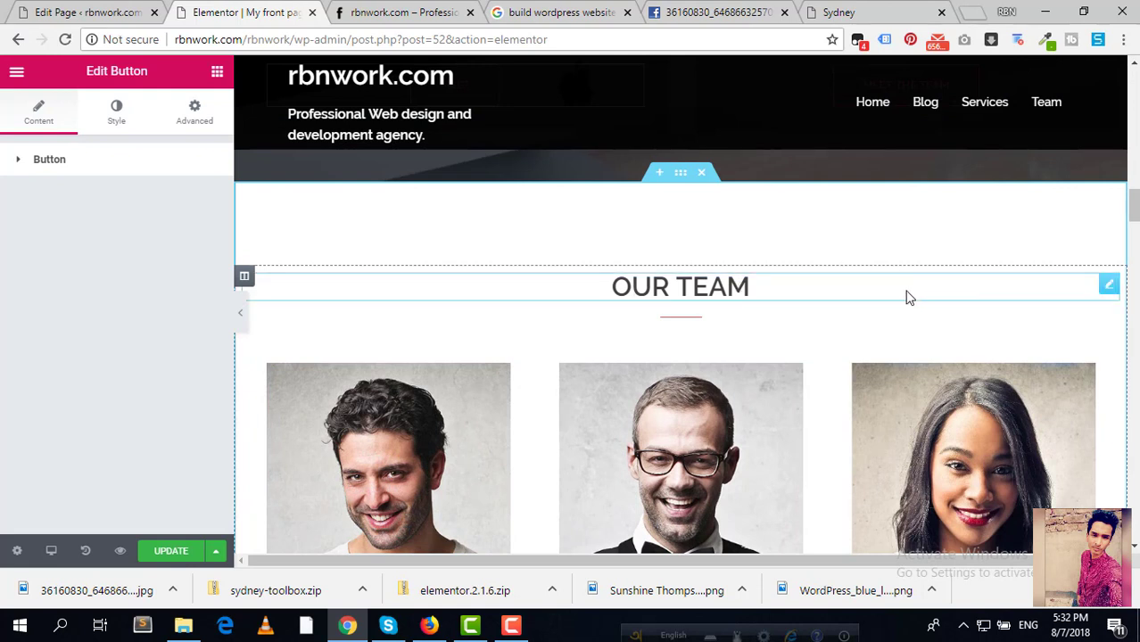
{"action": "left_click", "coordinate": [1110, 284]}
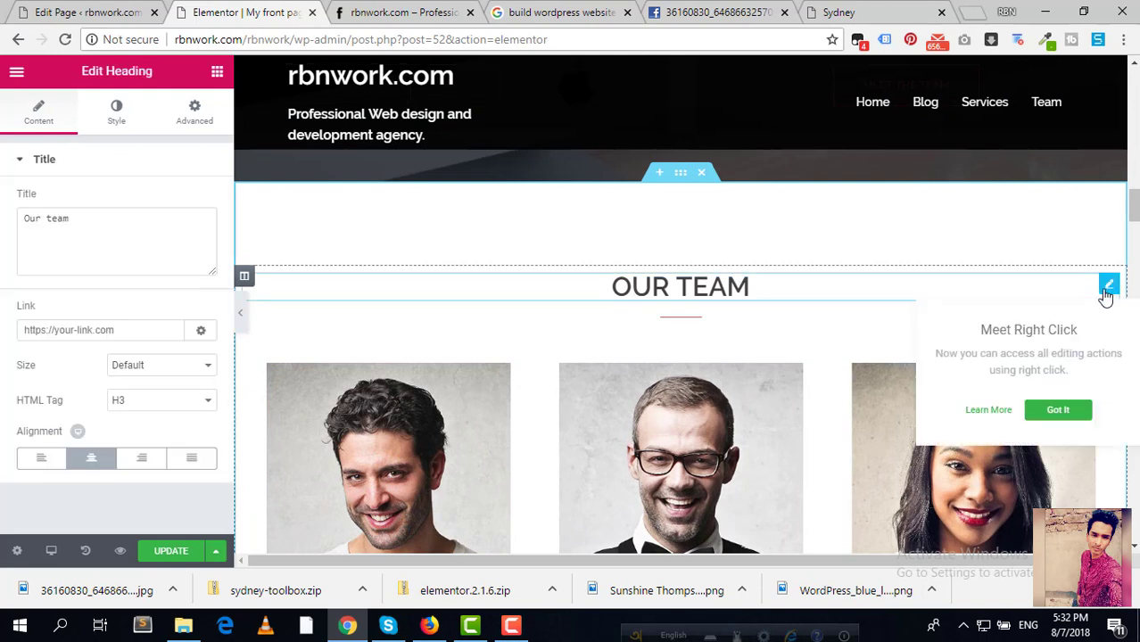
{"action": "left_click", "coordinate": [131, 228]}
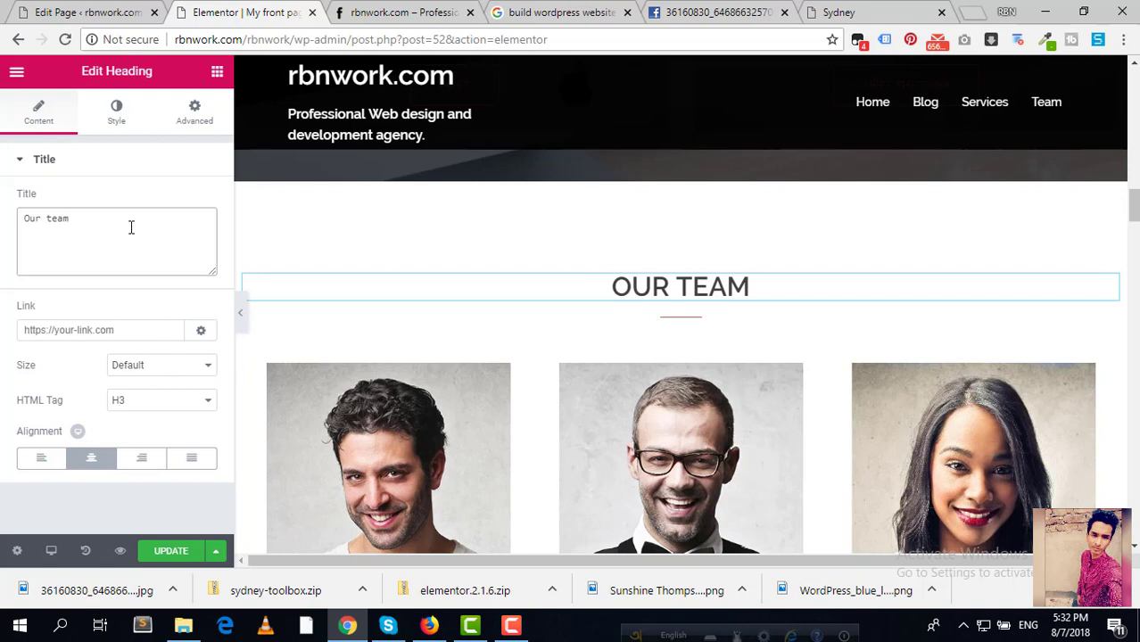
{"action": "type", "text": "M"}
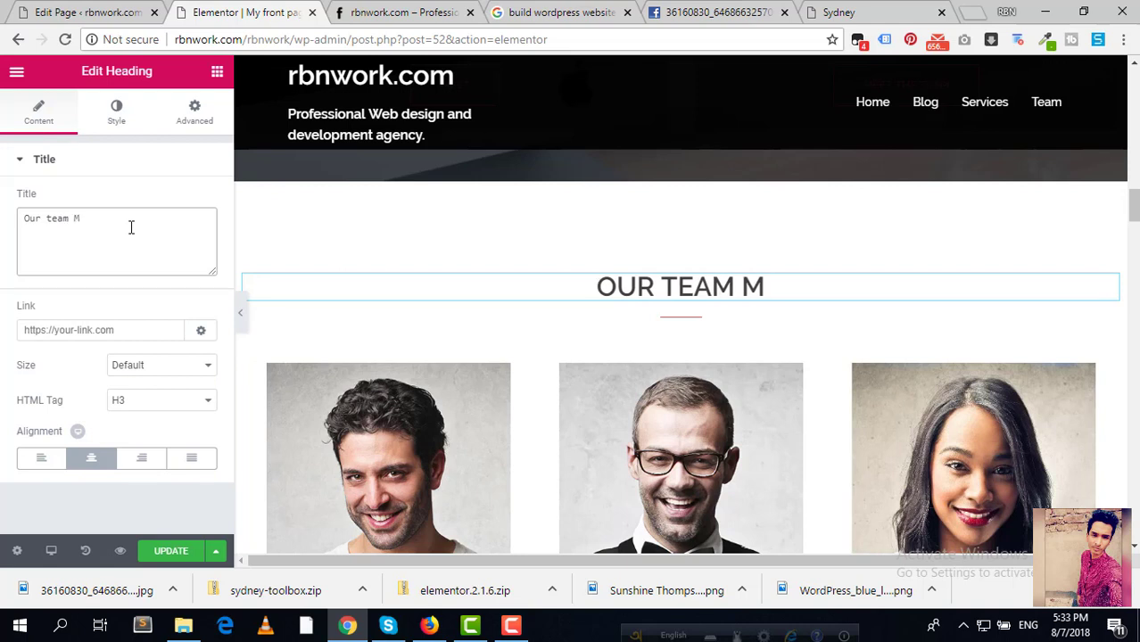
{"action": "type", "text": "embers"}
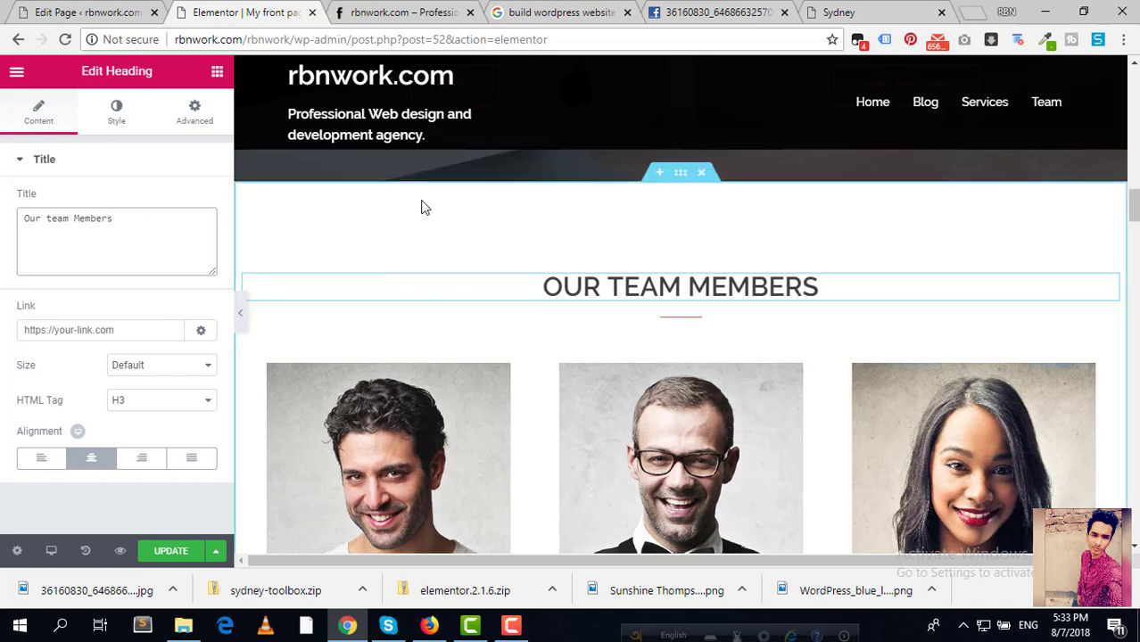
{"action": "left_click", "coordinate": [142, 331]}
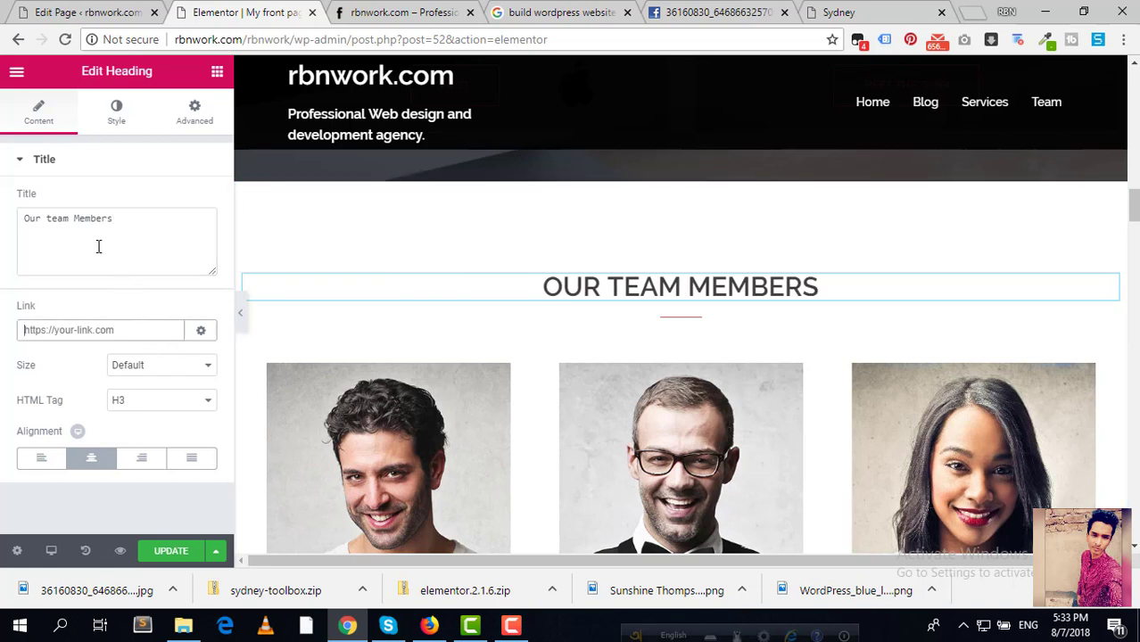
{"action": "left_click", "coordinate": [200, 330]}
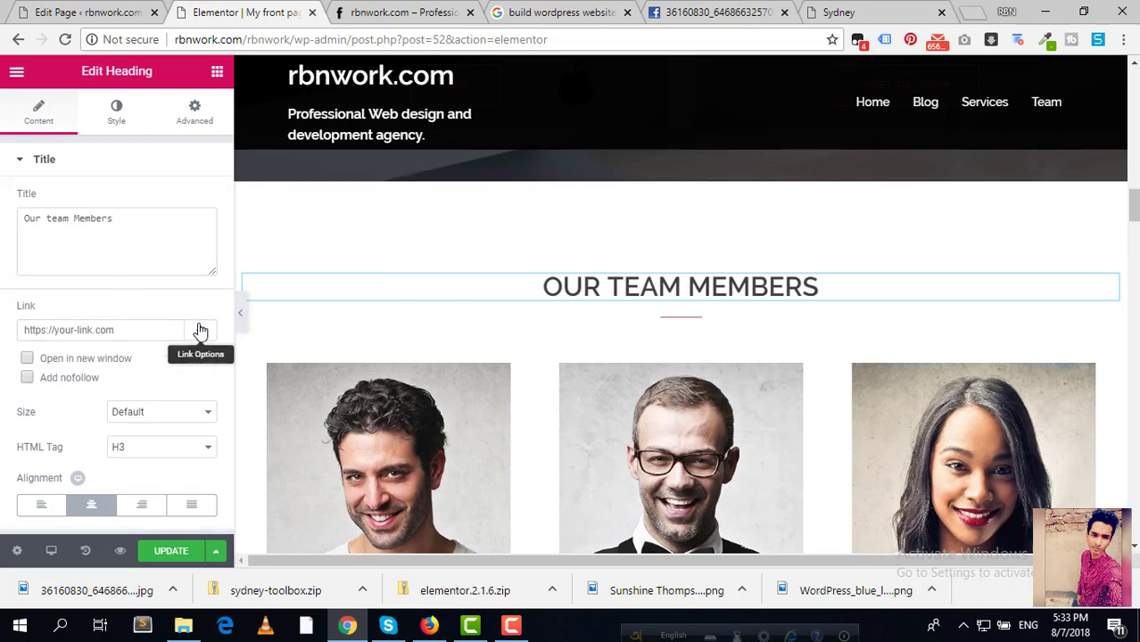
{"action": "left_click", "coordinate": [200, 330]}
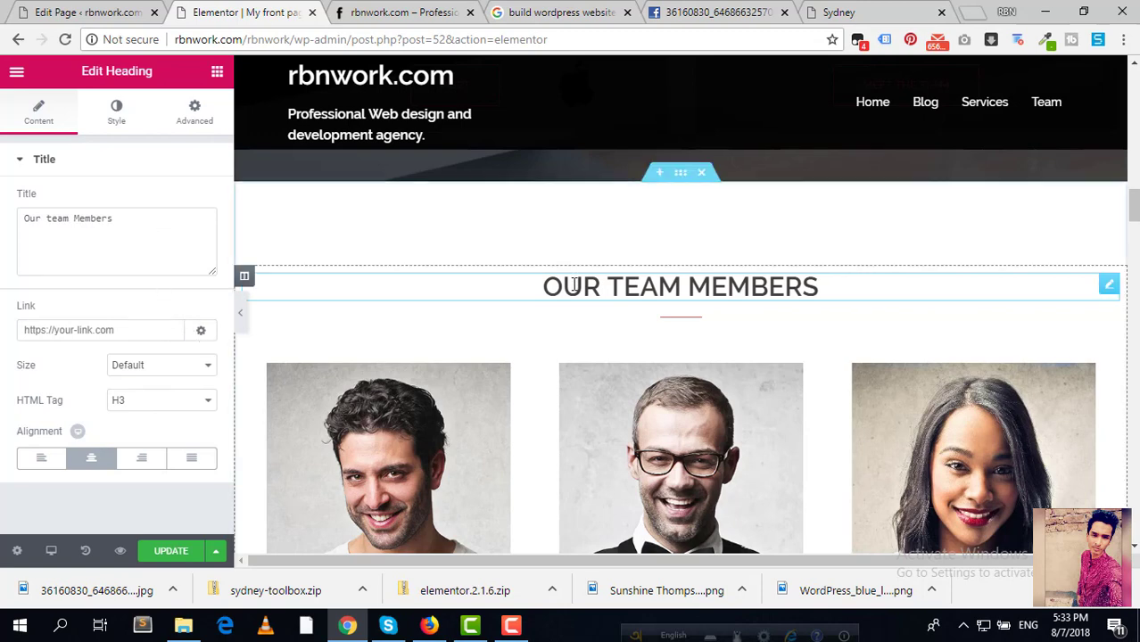
{"action": "scroll", "coordinate": [607, 284], "scroll_direction": "down", "scroll_amount": 3}
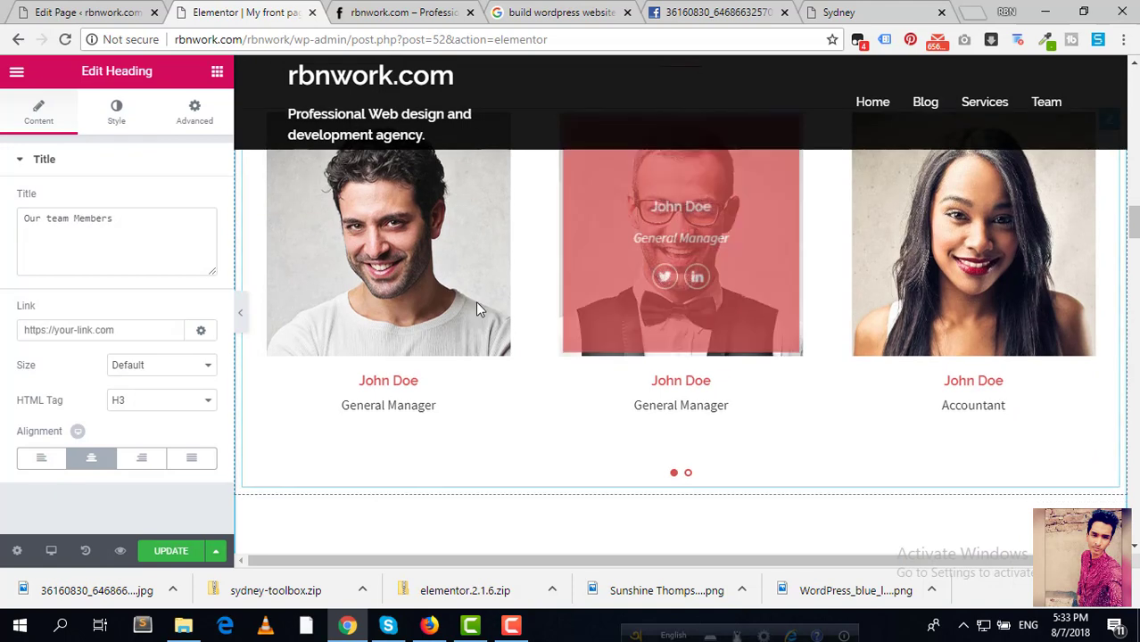
{"action": "scroll", "coordinate": [406, 290], "scroll_direction": "up", "scroll_amount": 2}
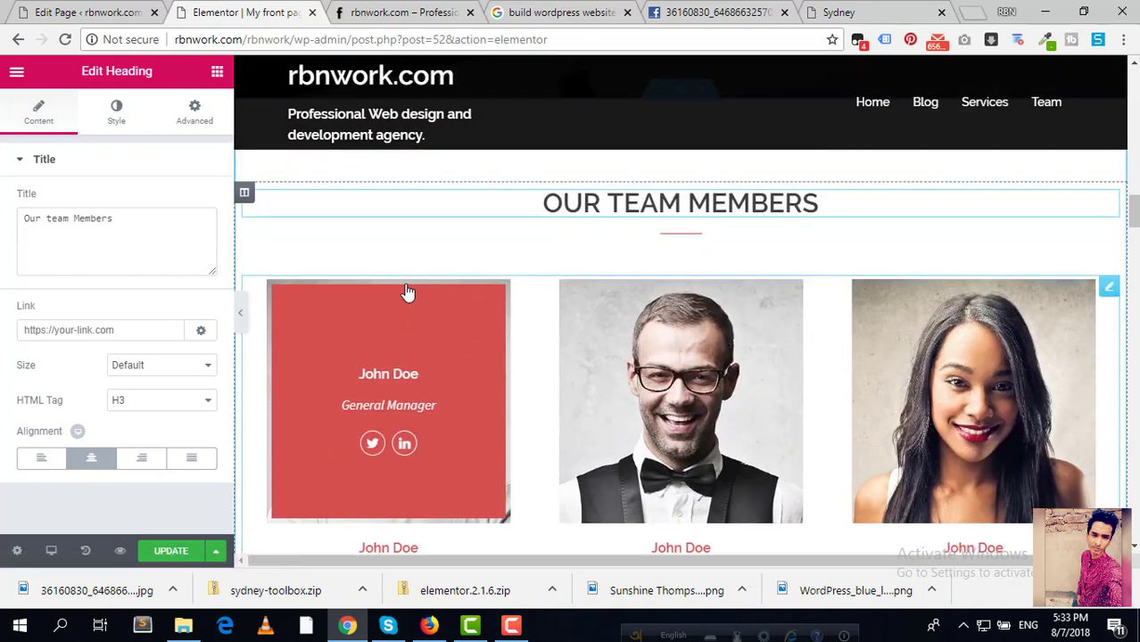
{"action": "scroll", "coordinate": [864, 319], "scroll_direction": "down", "scroll_amount": 1}
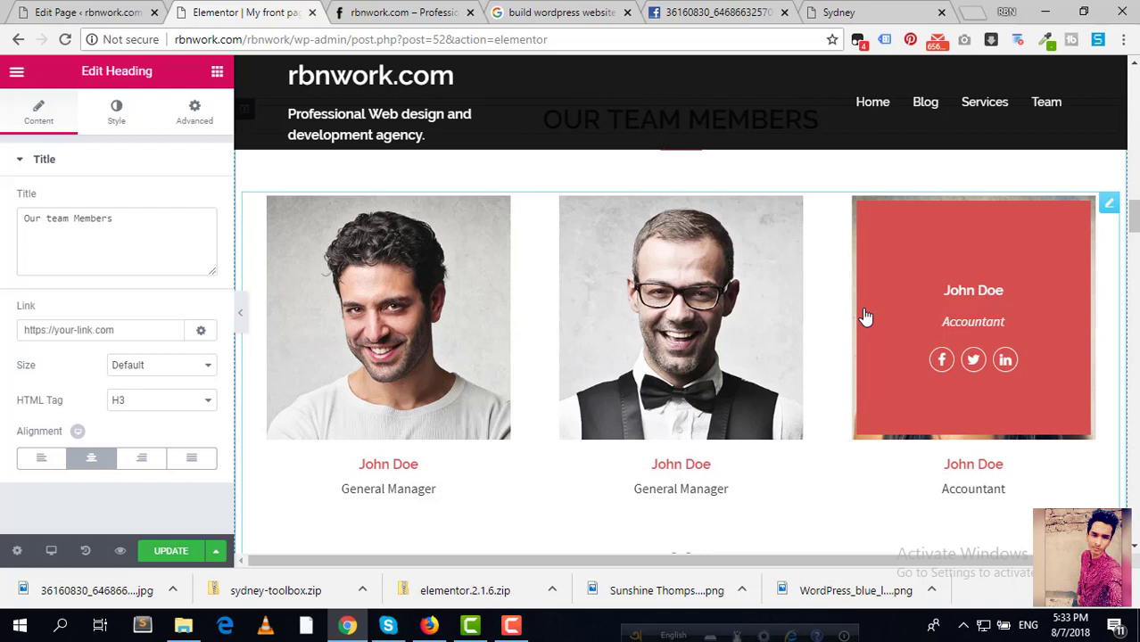
Step: Open the Employee Carousel's Item #1 and close the media library without changing its photo
{"action": "left_click", "coordinate": [1109, 205]}
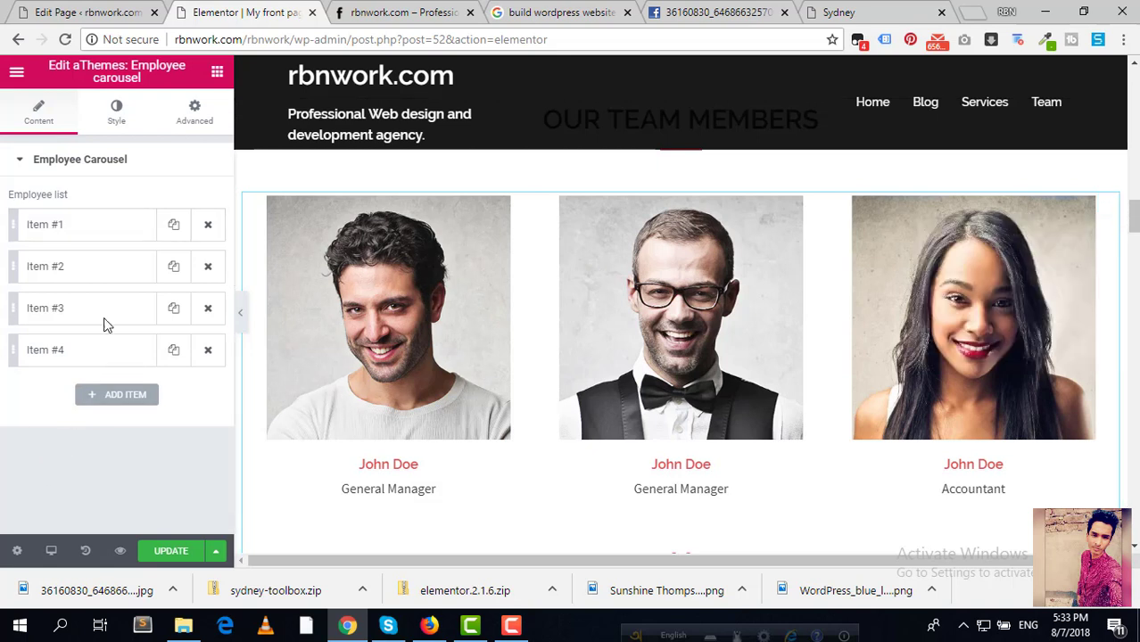
{"action": "left_click", "coordinate": [66, 233]}
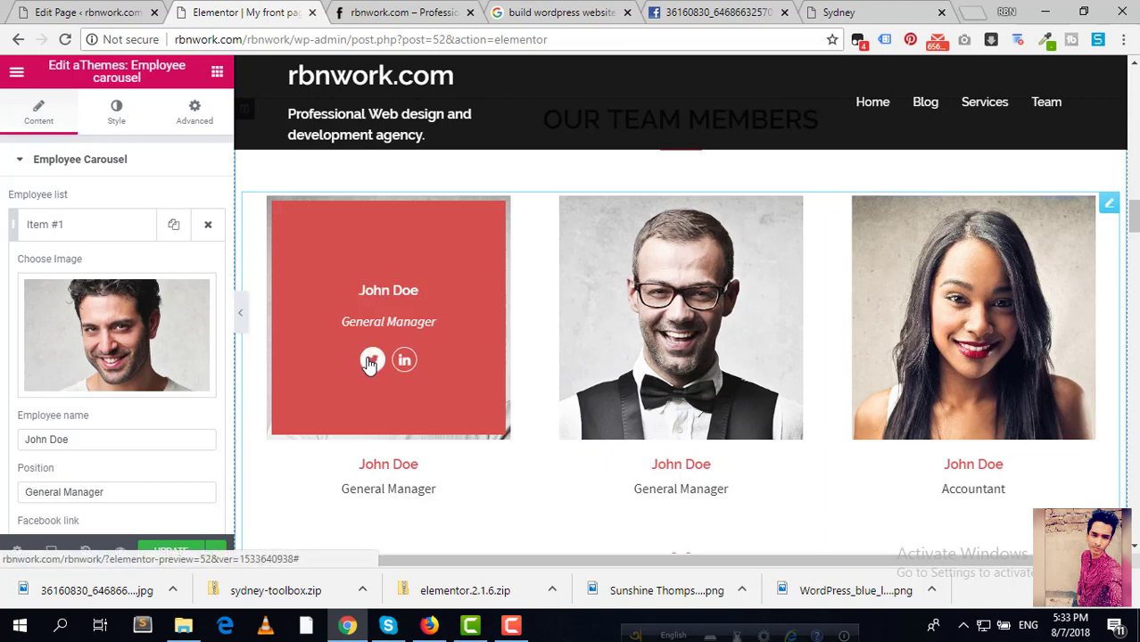
{"action": "scroll", "coordinate": [446, 420], "scroll_direction": "down", "scroll_amount": 1}
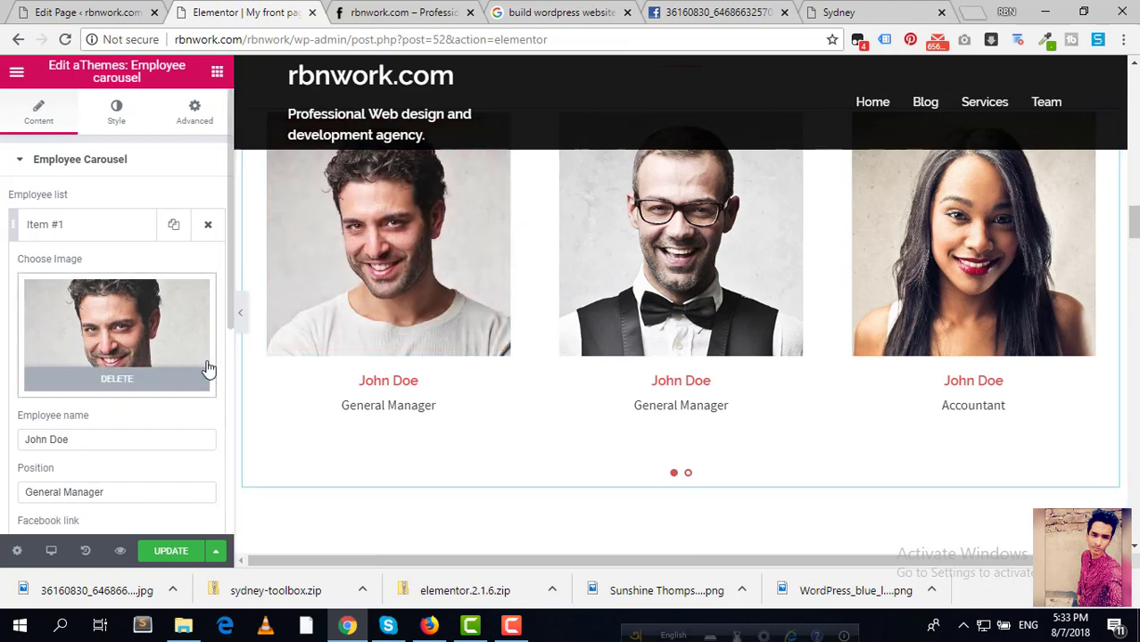
{"action": "scroll", "coordinate": [446, 276], "scroll_direction": "up", "scroll_amount": 1}
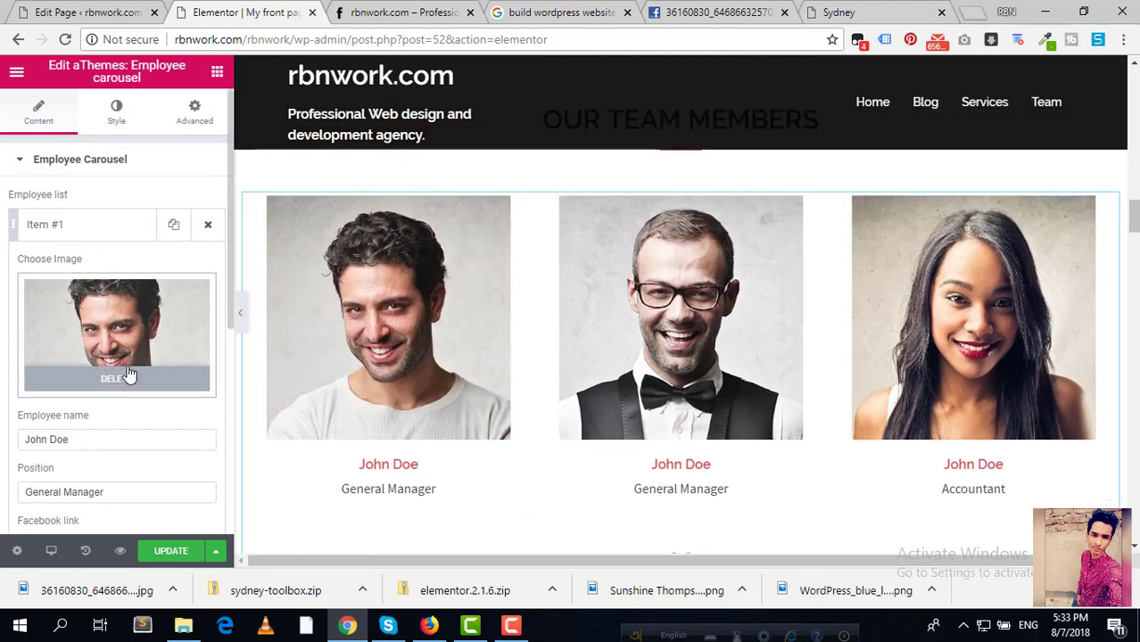
{"action": "left_click", "coordinate": [127, 374]}
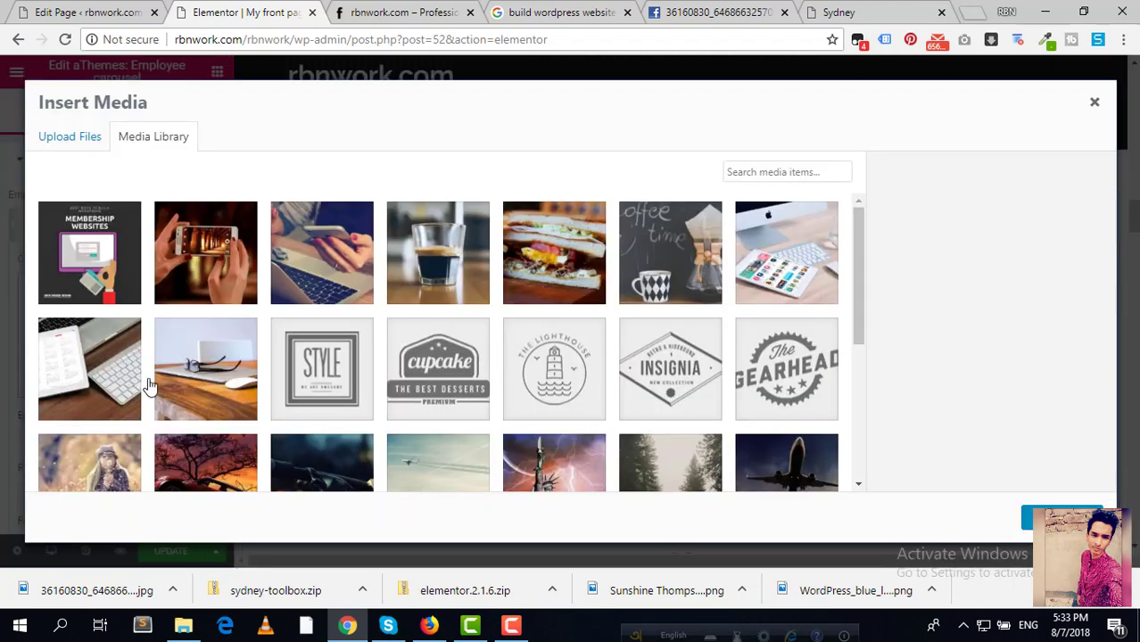
{"action": "left_click", "coordinate": [1094, 104]}
Step: Go to the Google Images results tab and focus its search box
{"action": "left_click", "coordinate": [593, 12]}
{"action": "left_click", "coordinate": [705, 11]}
{"action": "left_click", "coordinate": [551, 13]}
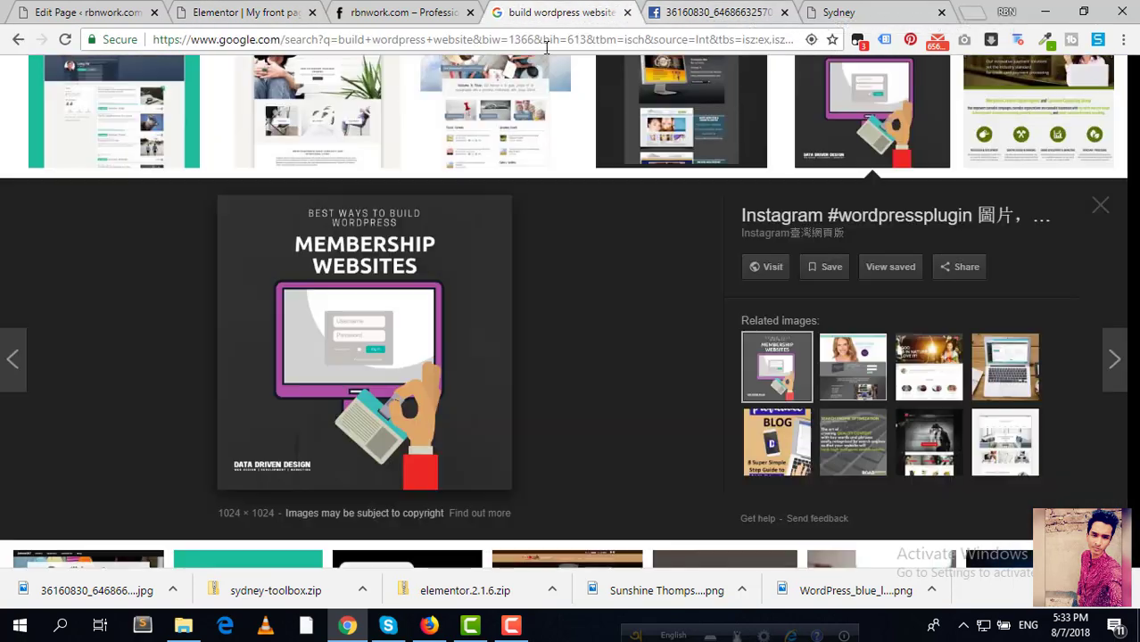
Step: Search images for 'member men', then change the query to 'professional boy'
{"action": "scroll", "coordinate": [550, 131], "scroll_direction": "up", "scroll_amount": 6}
{"action": "triple_click", "coordinate": [270, 90]}
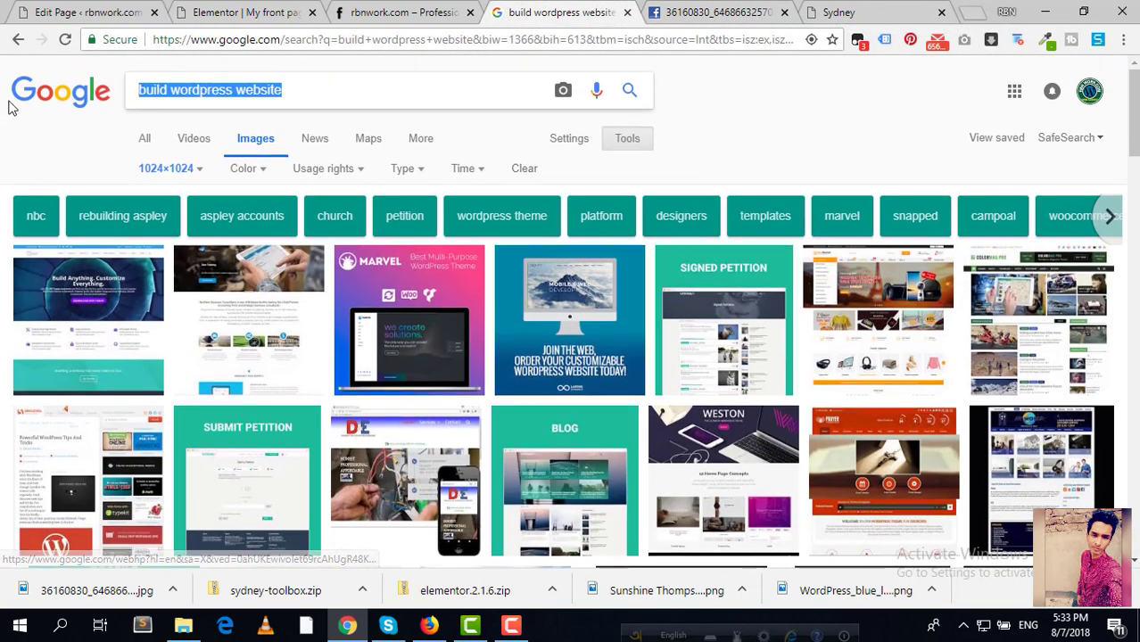
{"action": "key", "text": "BackSpace"}
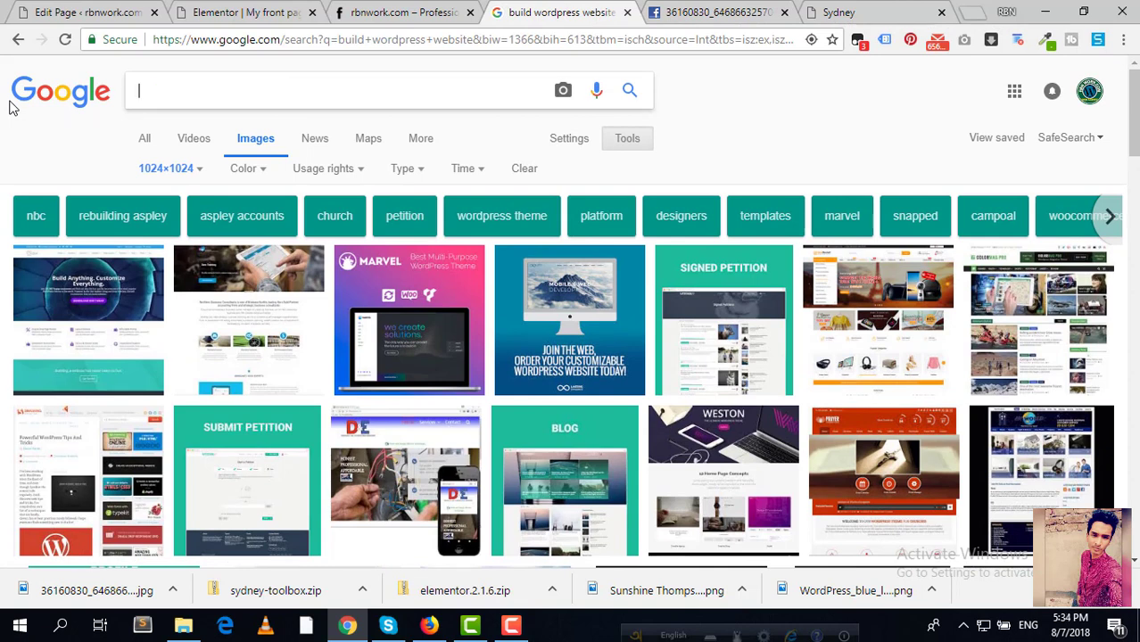
{"action": "type", "text": "member "}
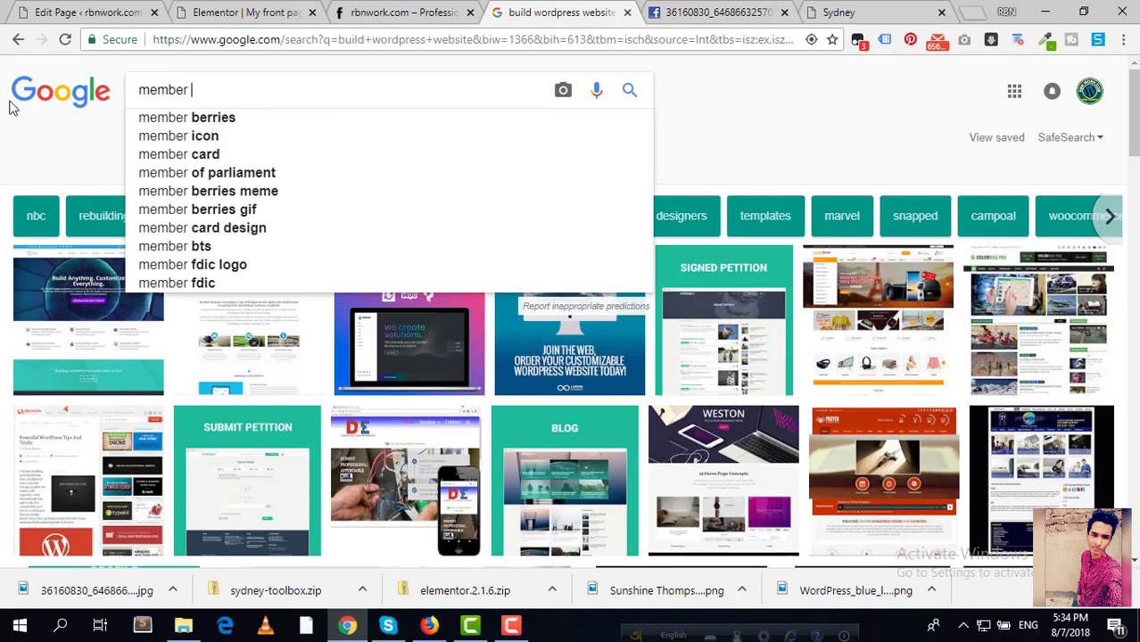
{"action": "type", "text": "men"}
{"action": "key", "text": "Return"}
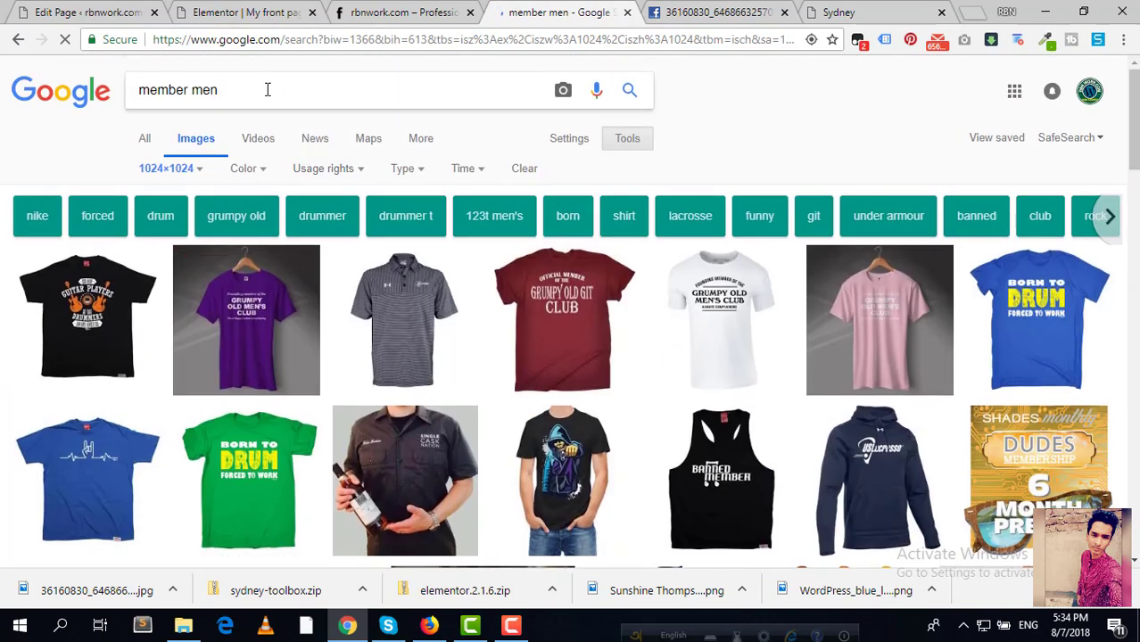
{"action": "triple_click", "coordinate": [267, 90]}
{"action": "type", "text": "profee"}
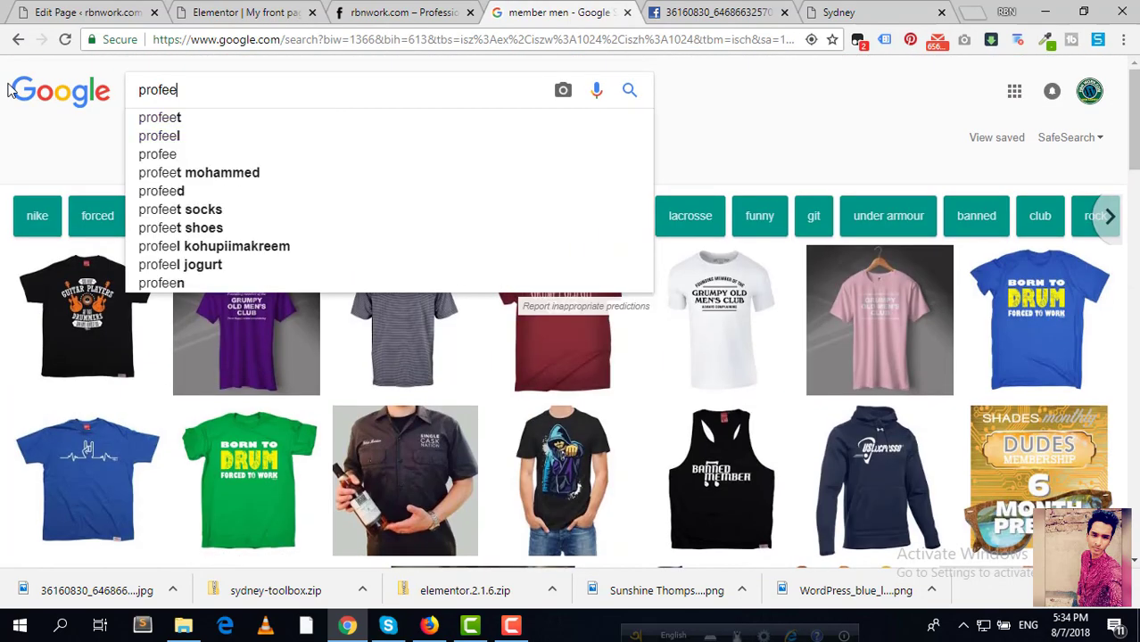
{"action": "key", "text": "BackSpace"}
{"action": "type", "text": "ssional boy"}
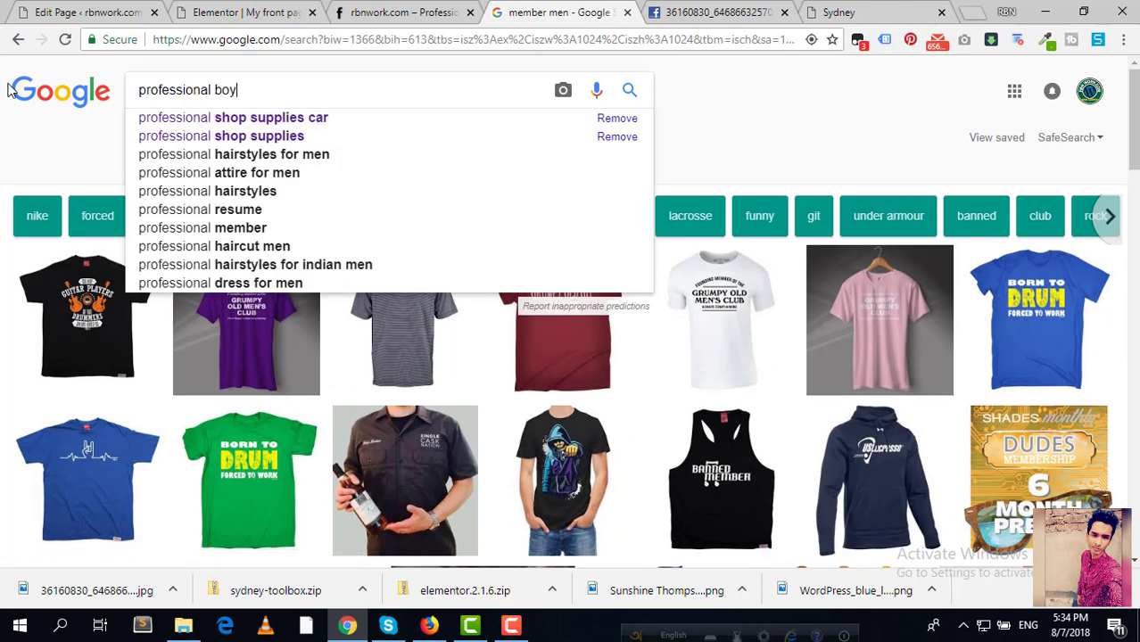
{"action": "key", "text": "Return"}
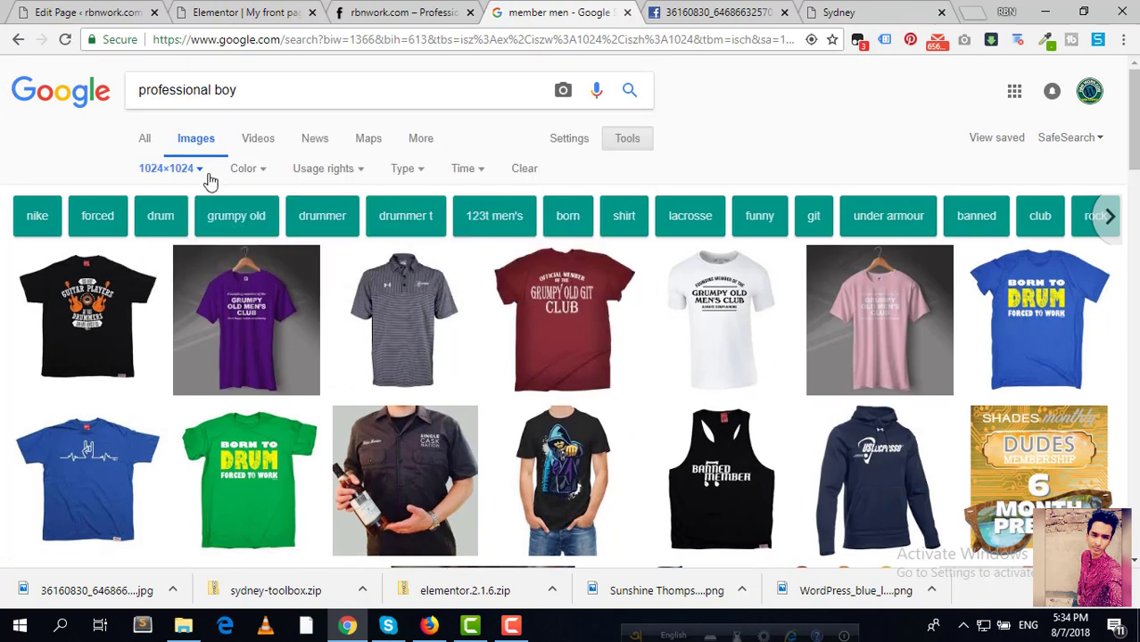
Step: Remove the 1024×1024 size restriction and search 'professional boy' again
{"action": "left_click", "coordinate": [201, 171]}
{"action": "left_click", "coordinate": [175, 196]}
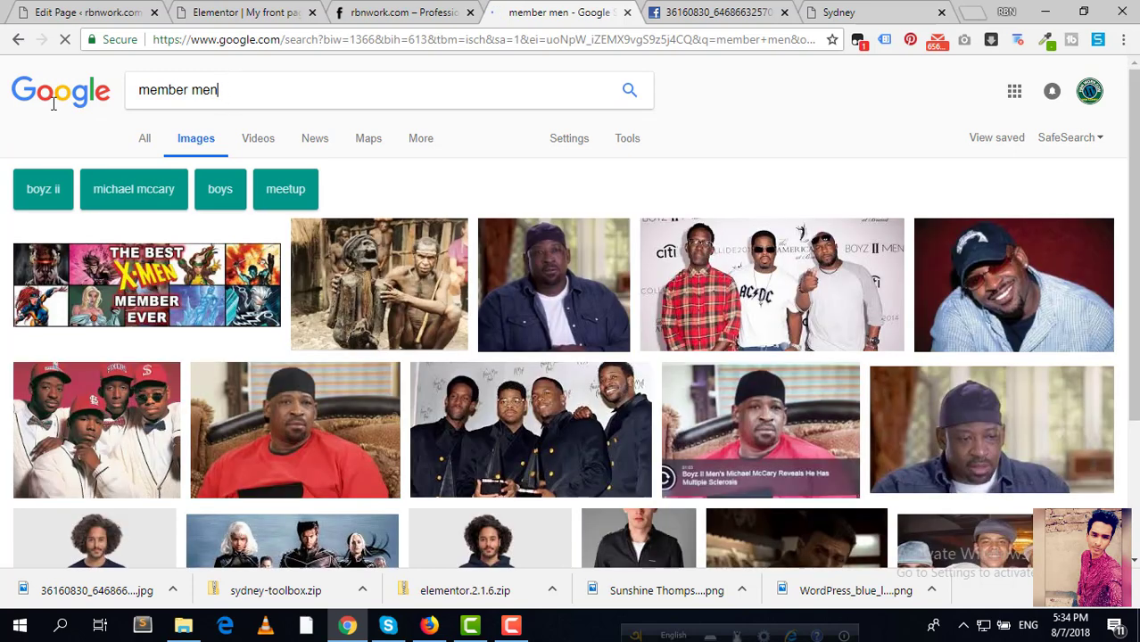
{"action": "left_click_drag", "start_coordinate": [227, 93], "coordinate": [5, 111]}
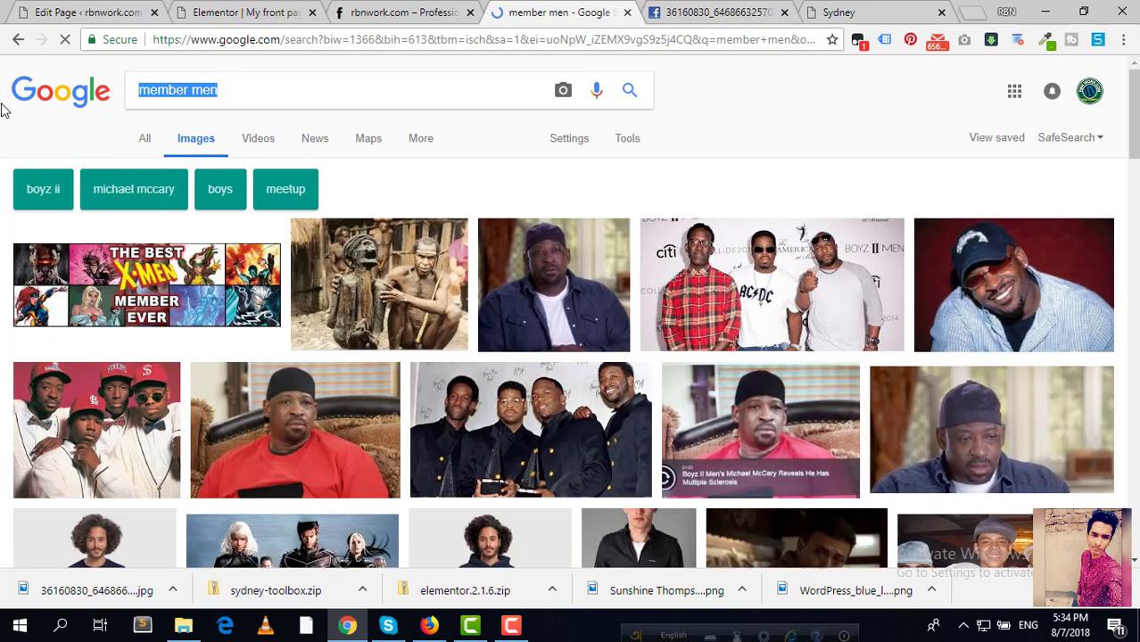
{"action": "type", "text": "profes"}
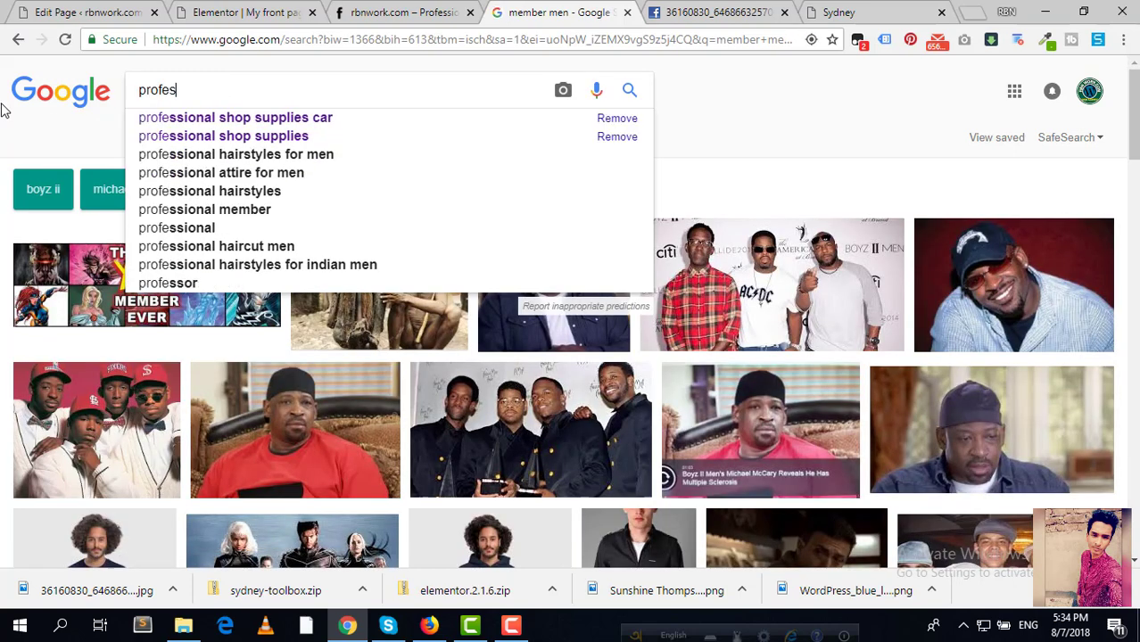
{"action": "type", "text": "sional boy"}
{"action": "key", "text": "Return"}
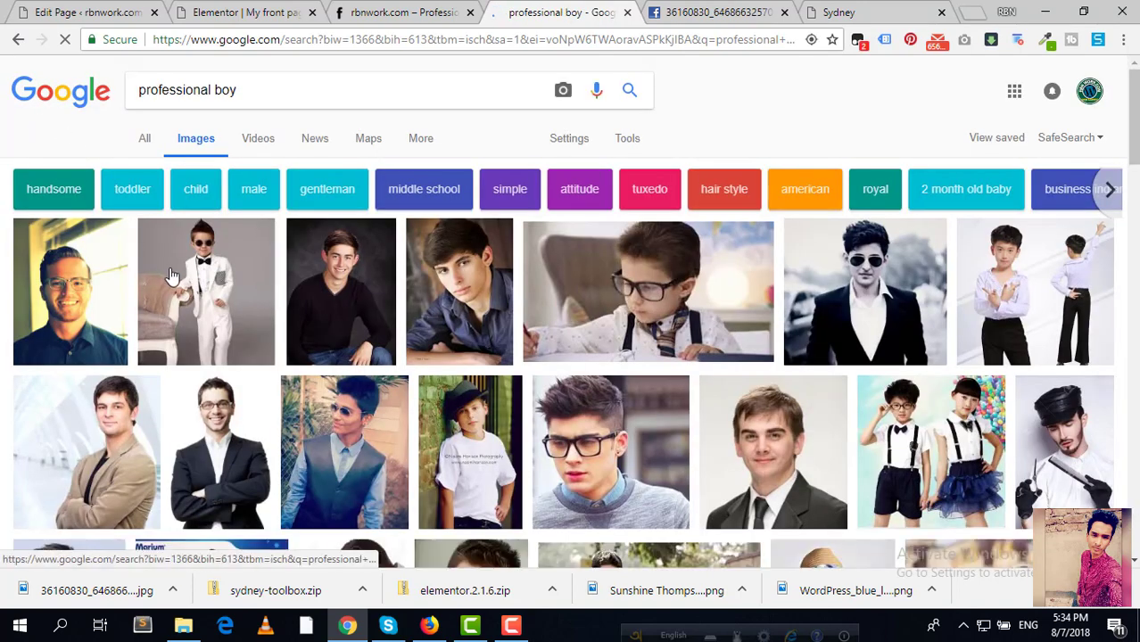
Step: Save the young man's suit portrait full-size as m1.png in the Img folder
{"action": "scroll", "coordinate": [172, 276], "scroll_direction": "down", "scroll_amount": 3}
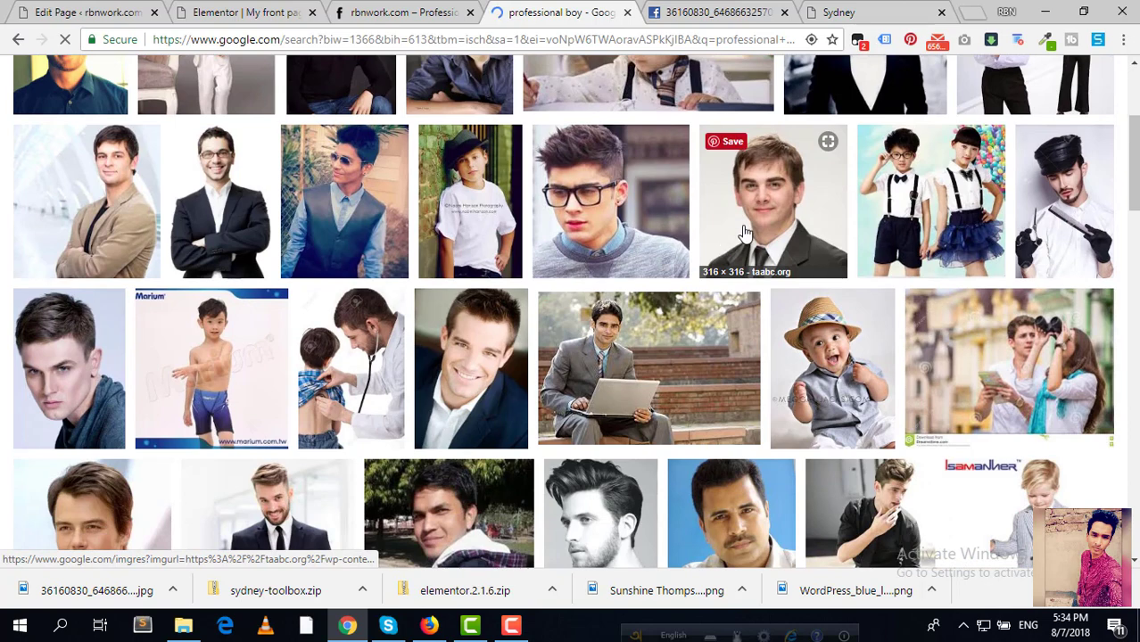
{"action": "left_click", "coordinate": [745, 232]}
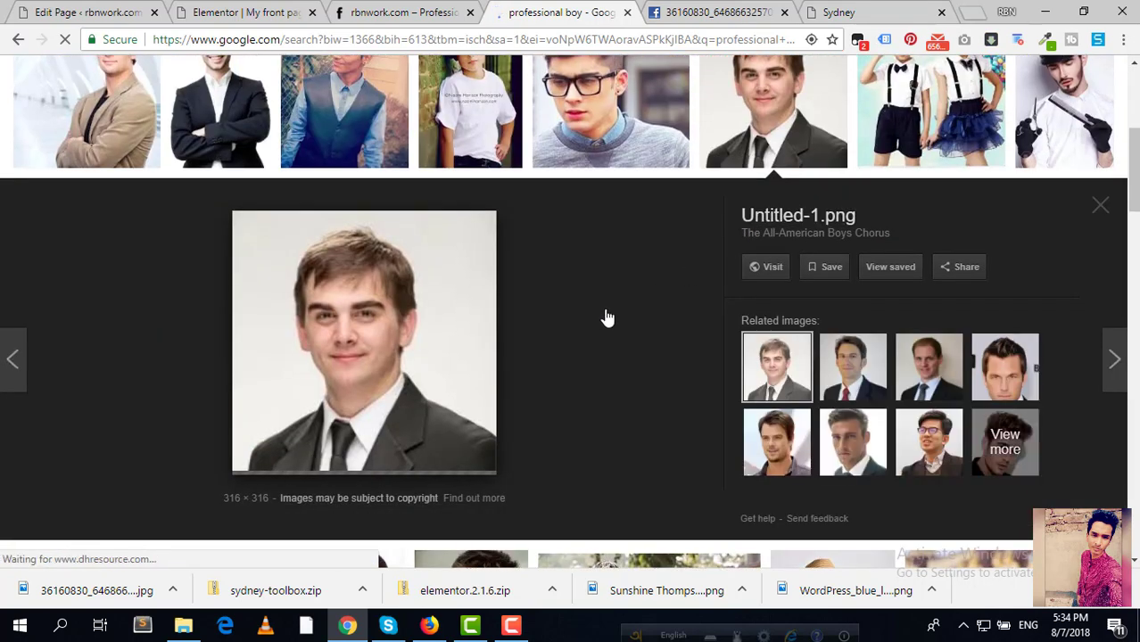
{"action": "right_click", "coordinate": [392, 301]}
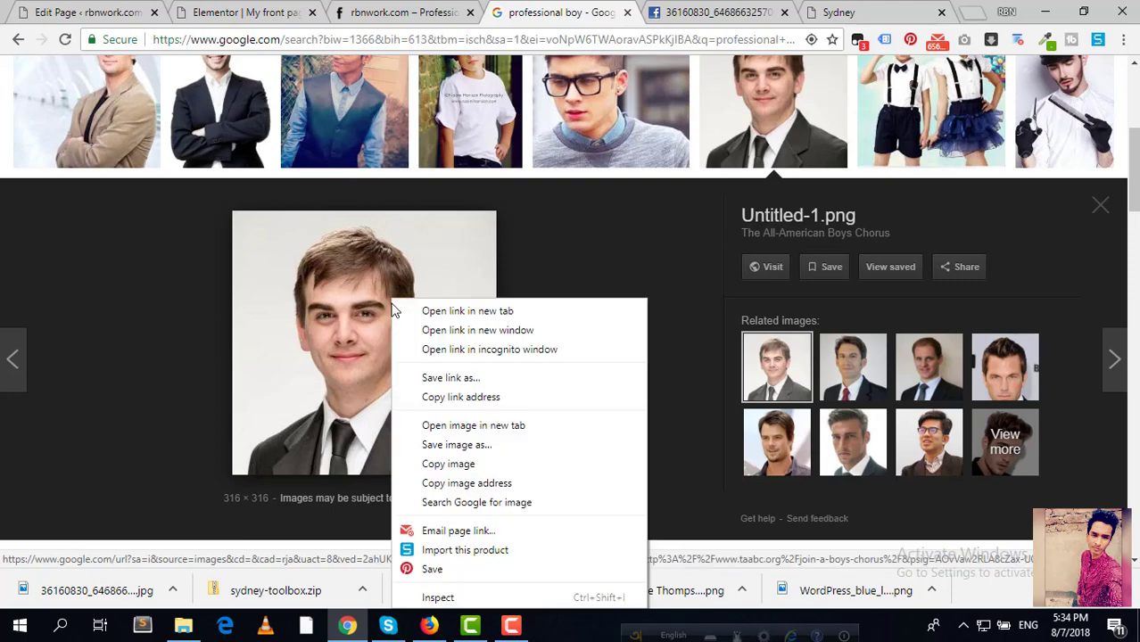
{"action": "left_click", "coordinate": [475, 427]}
{"action": "left_click", "coordinate": [625, 13]}
{"action": "right_click", "coordinate": [585, 239]}
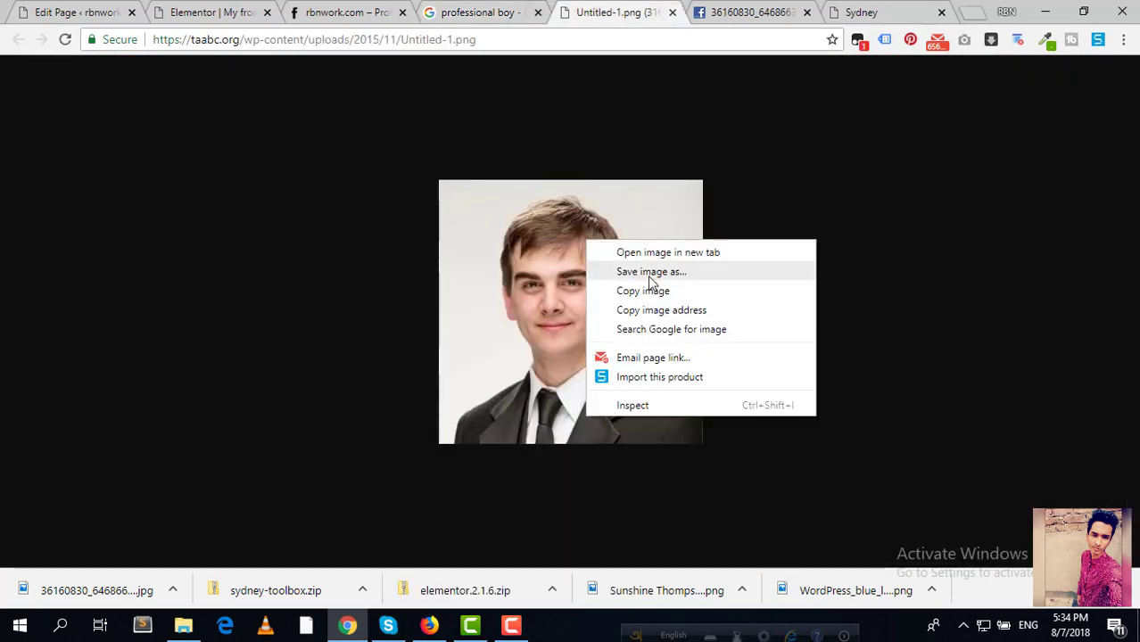
{"action": "left_click", "coordinate": [650, 272]}
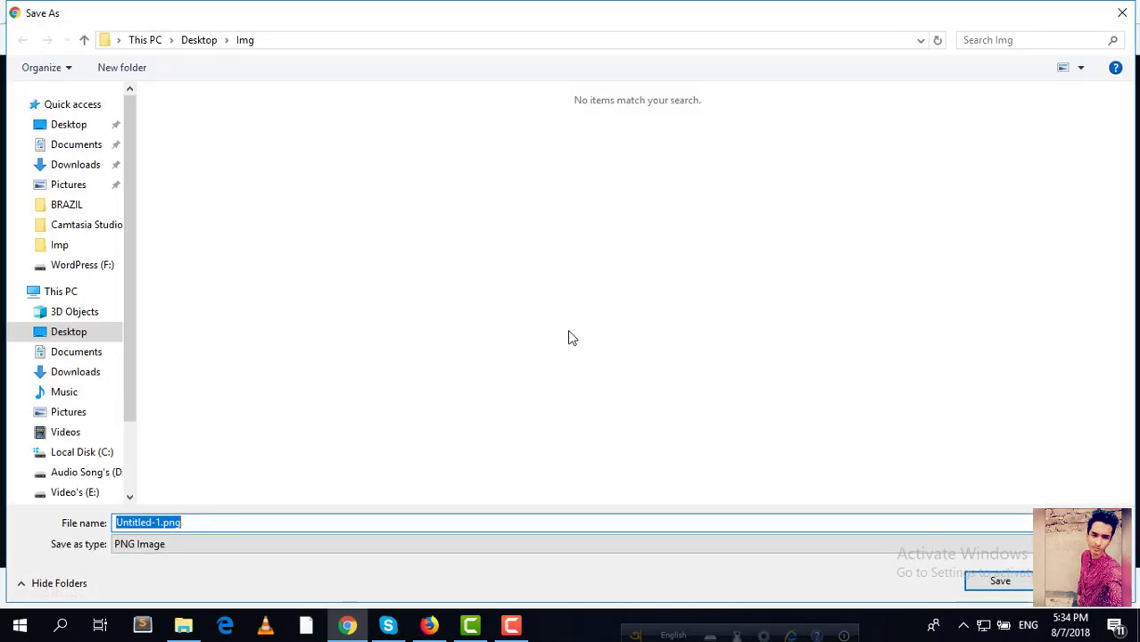
{"action": "type", "text": "m1"}
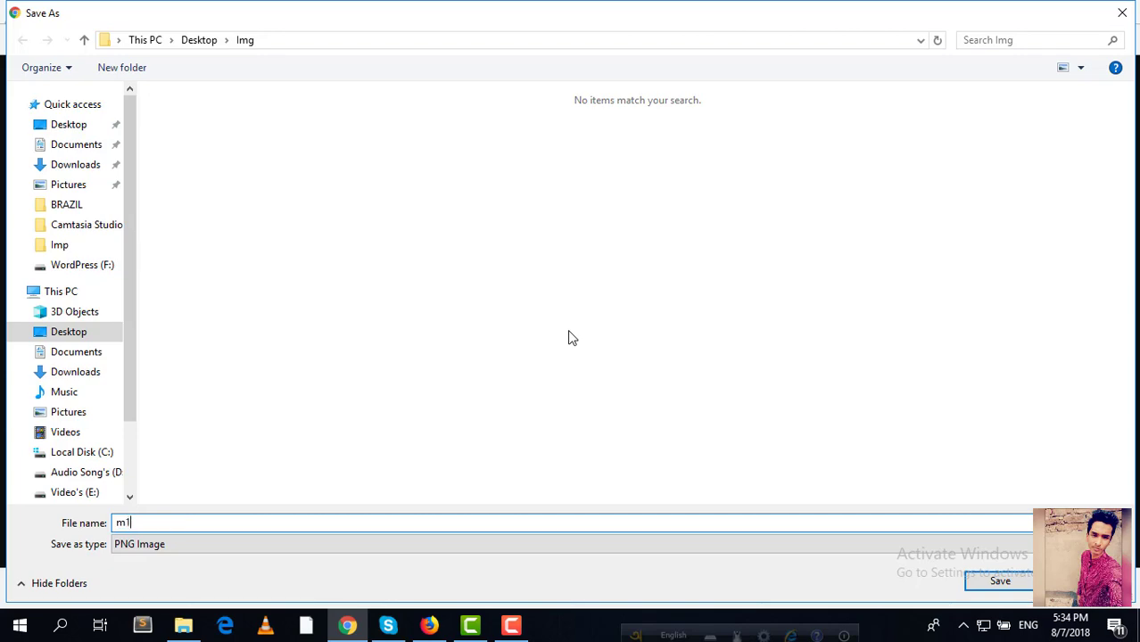
{"action": "key", "text": "Return"}
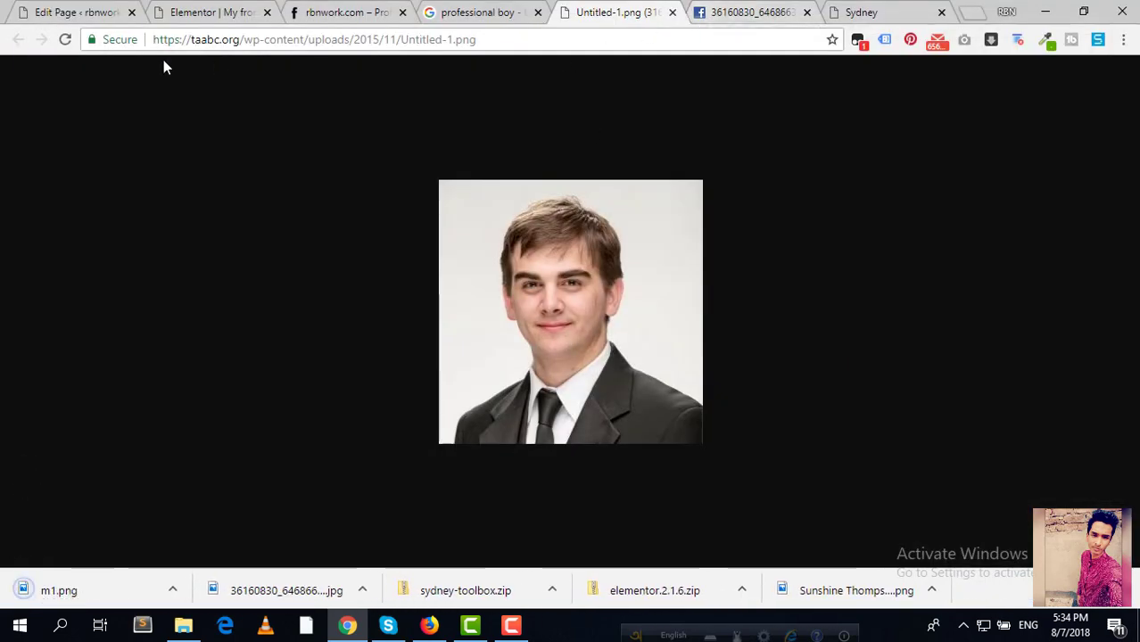
{"action": "scroll", "coordinate": [461, 131], "scroll_direction": "up", "scroll_amount": 2}
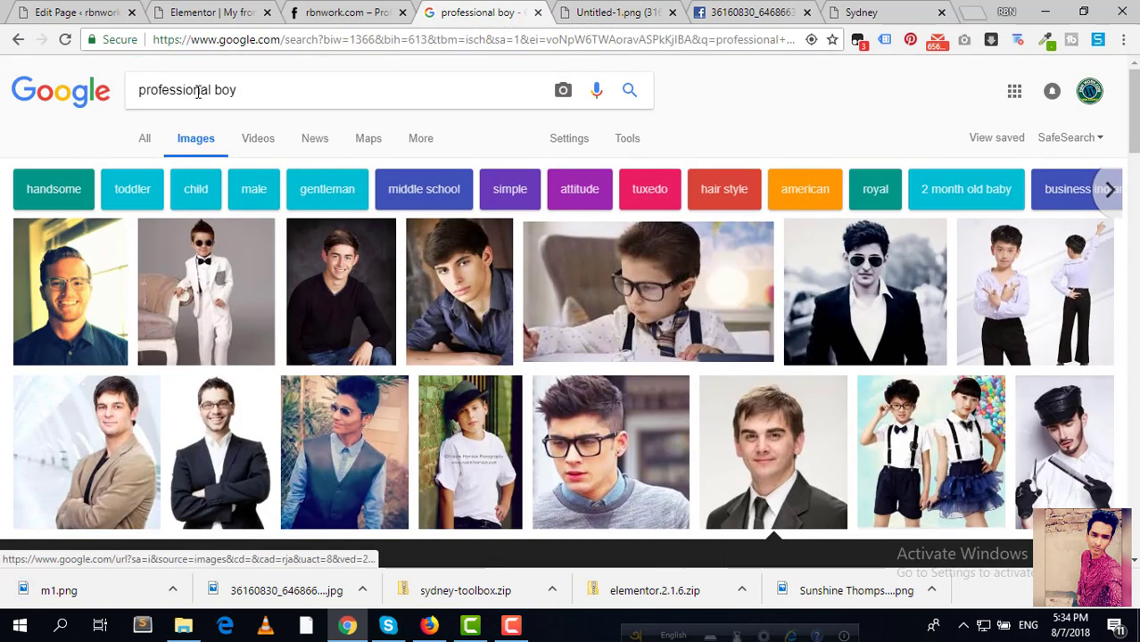
Step: Search 'professional men' and save the bearded man's full-size portrait as m2.jpg
{"action": "left_click", "coordinate": [220, 99]}
{"action": "double_click", "coordinate": [220, 99]}
{"action": "type", "text": "men"}
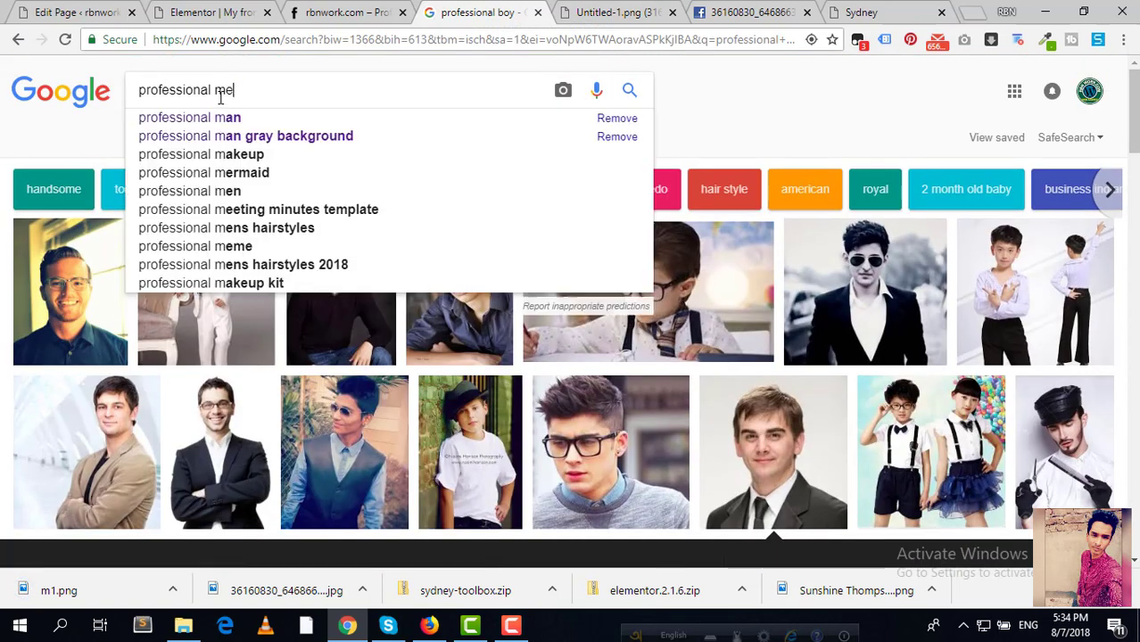
{"action": "key", "text": "Return"}
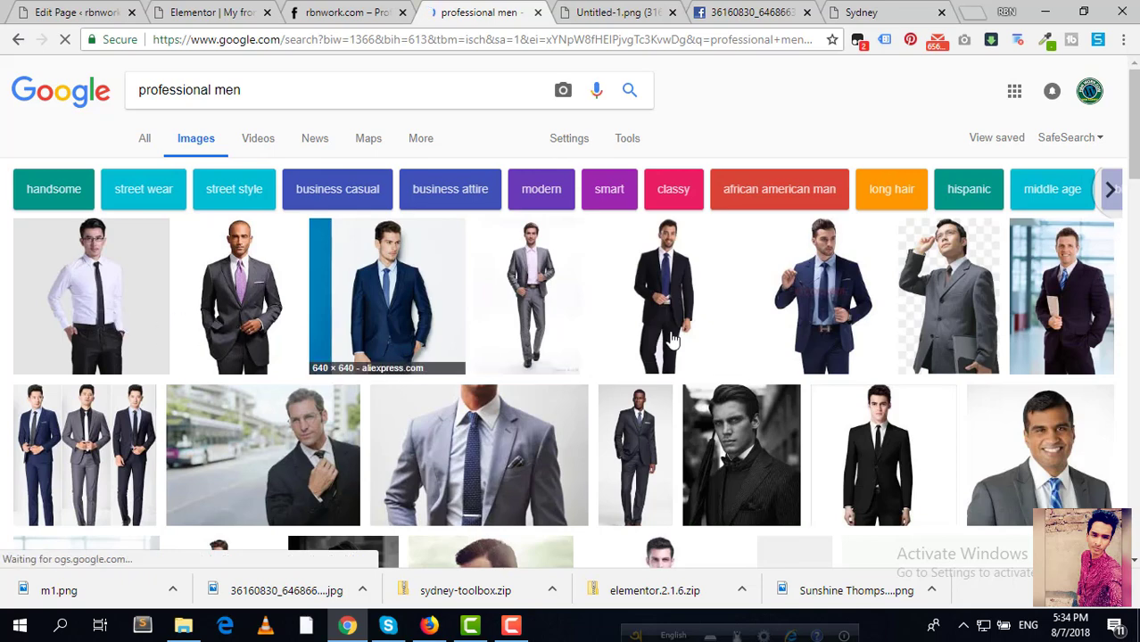
{"action": "scroll", "coordinate": [671, 340], "scroll_direction": "down", "scroll_amount": 3}
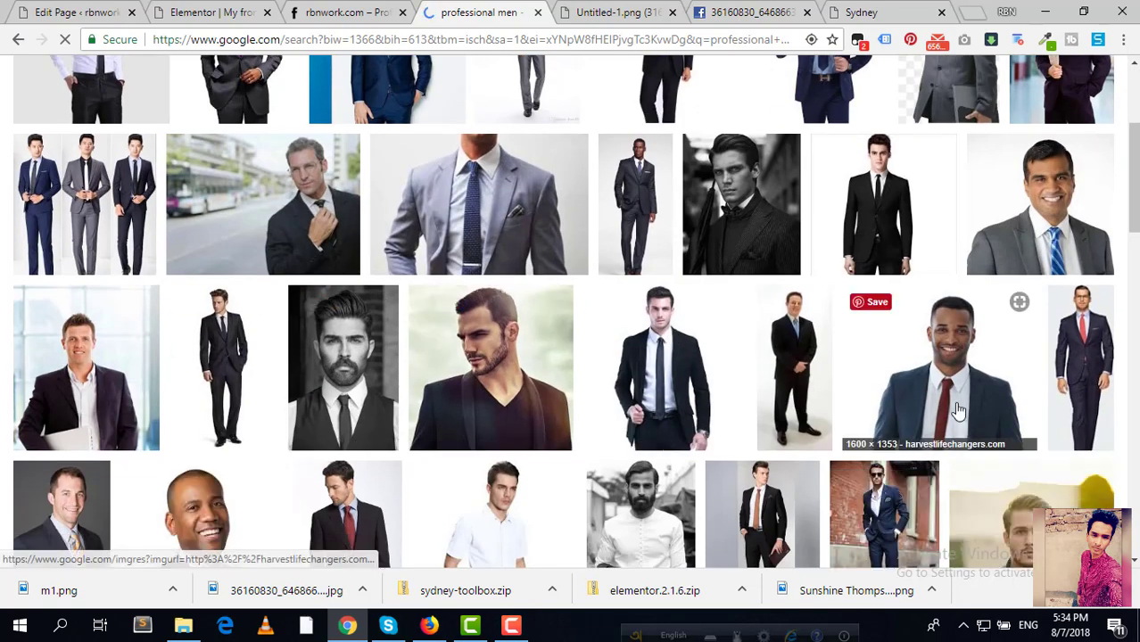
{"action": "left_click", "coordinate": [357, 384]}
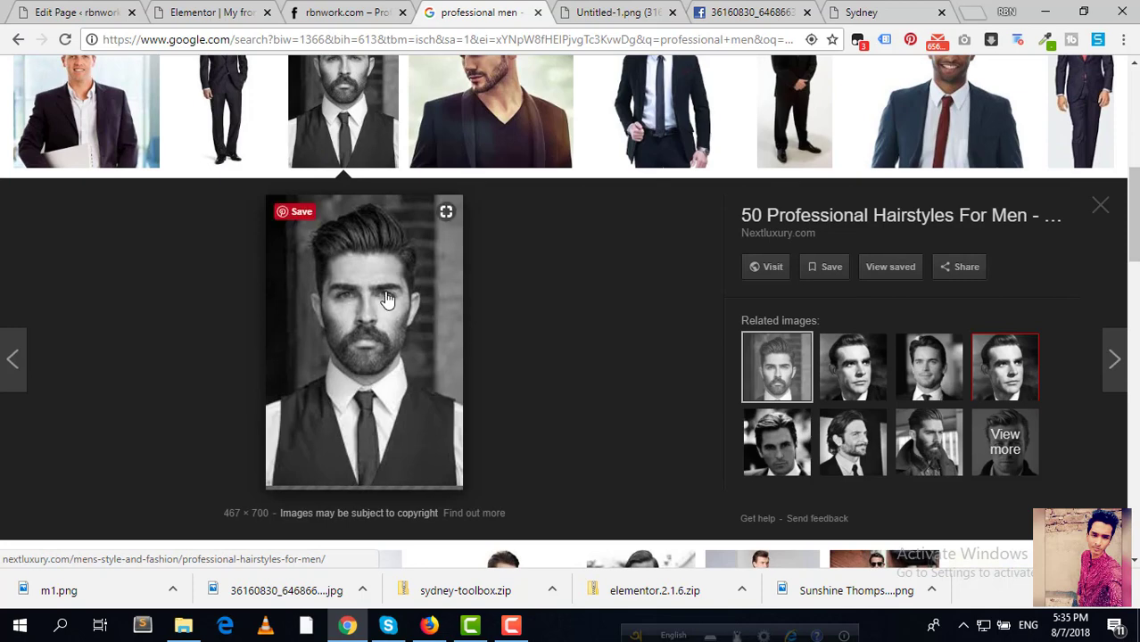
{"action": "right_click", "coordinate": [354, 287]}
{"action": "left_click", "coordinate": [457, 413]}
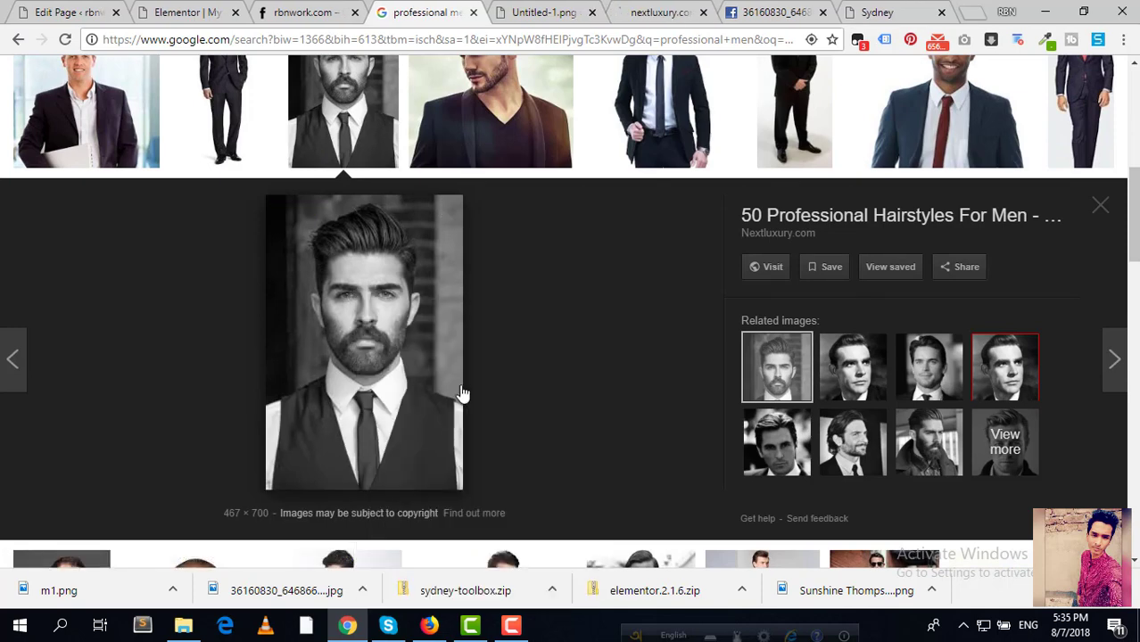
{"action": "left_click", "coordinate": [660, 13]}
{"action": "right_click", "coordinate": [495, 291]}
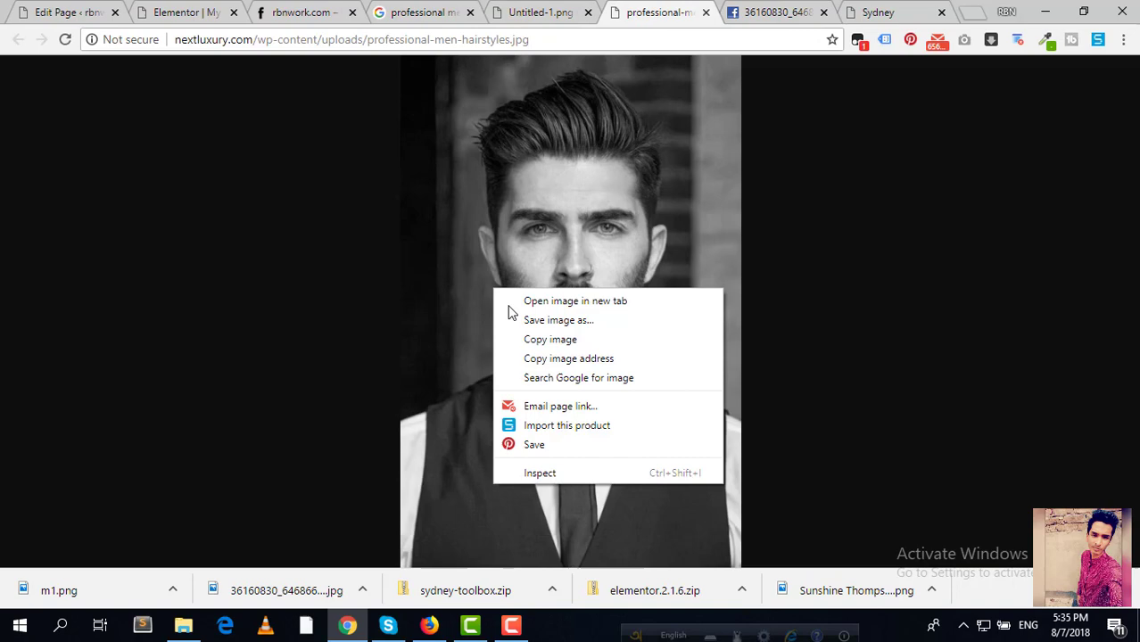
{"action": "left_click", "coordinate": [562, 321]}
{"action": "type", "text": "m2"}
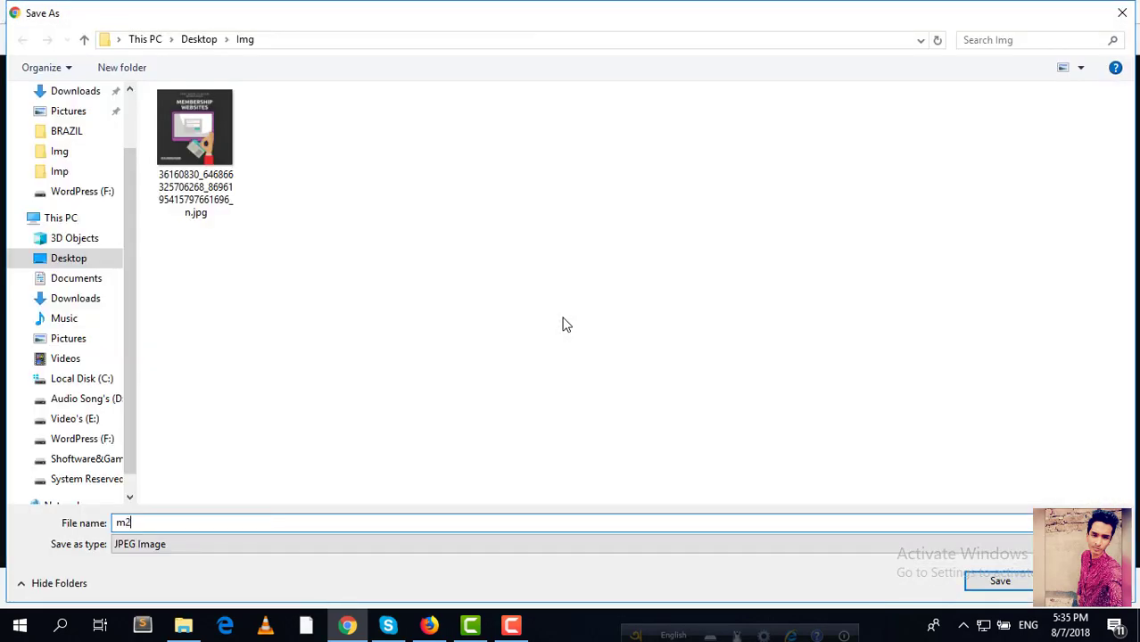
{"action": "key", "text": "Return"}
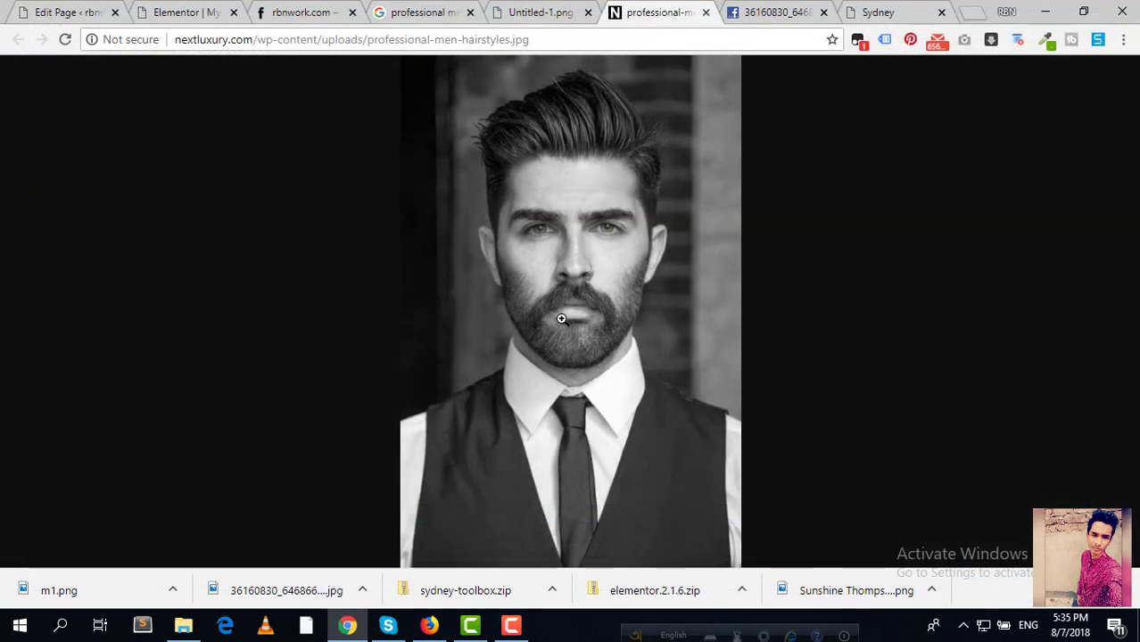
Step: Save the men's hairstyle portrait as m3.jpg in Desktop > Img, then return to Elementor
{"action": "left_click", "coordinate": [522, 13]}
{"action": "left_click", "coordinate": [420, 13]}
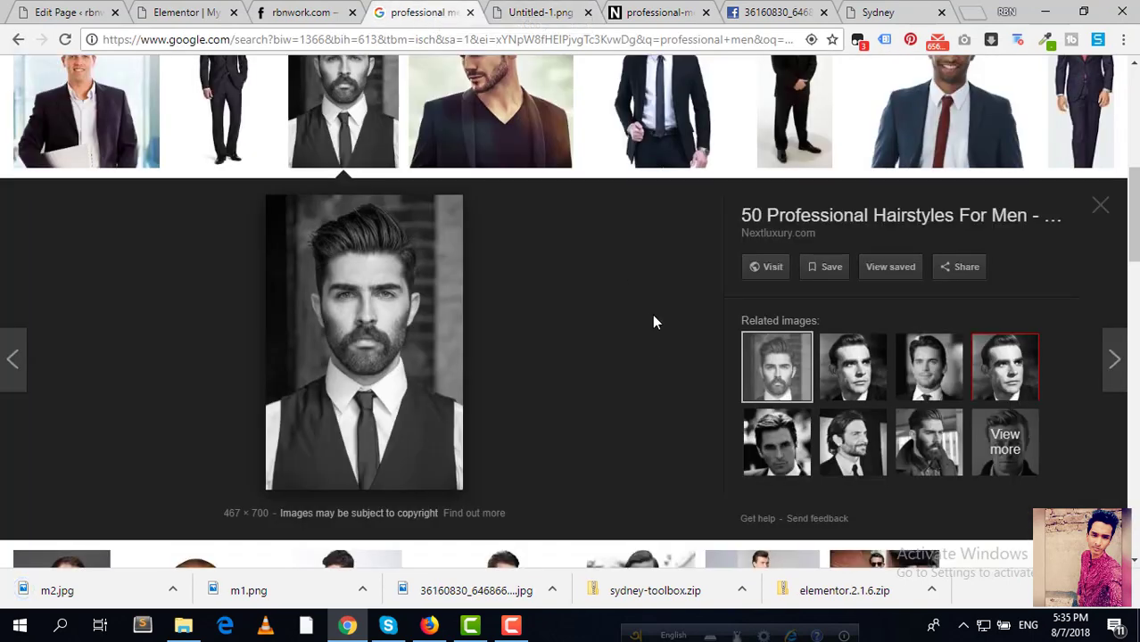
{"action": "key", "text": "Escape"}
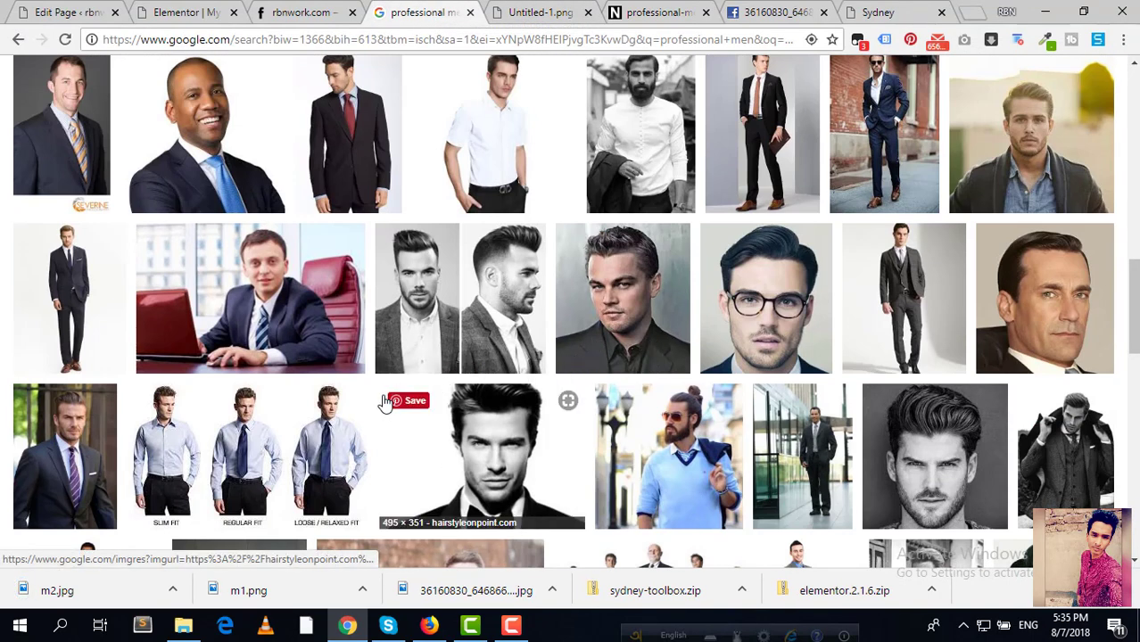
{"action": "left_click", "coordinate": [953, 455]}
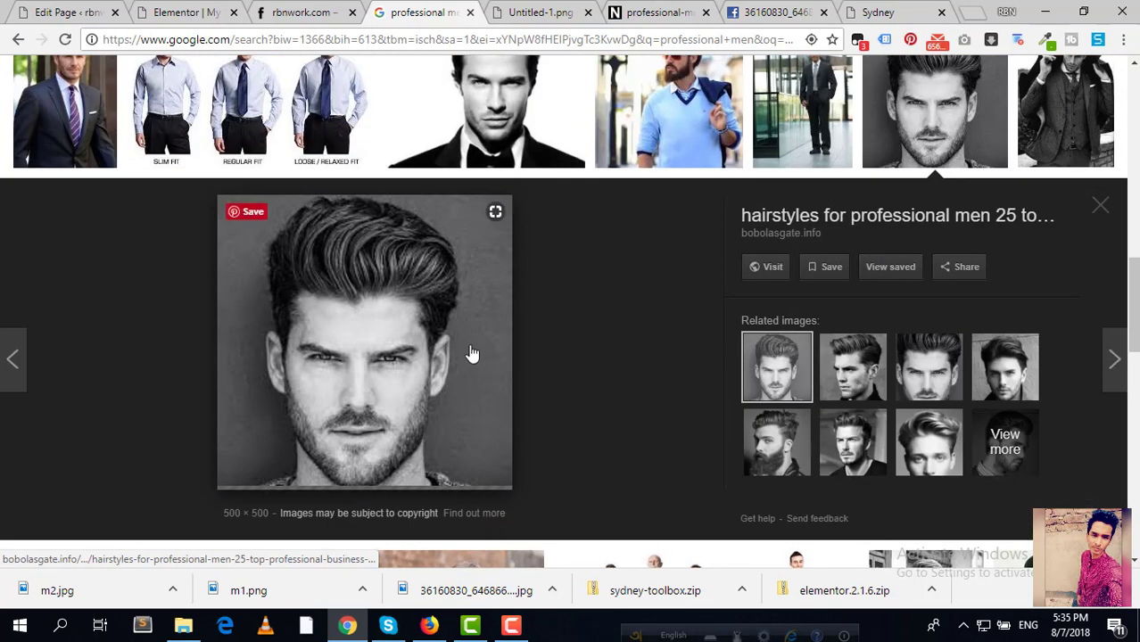
{"action": "right_click", "coordinate": [264, 305]}
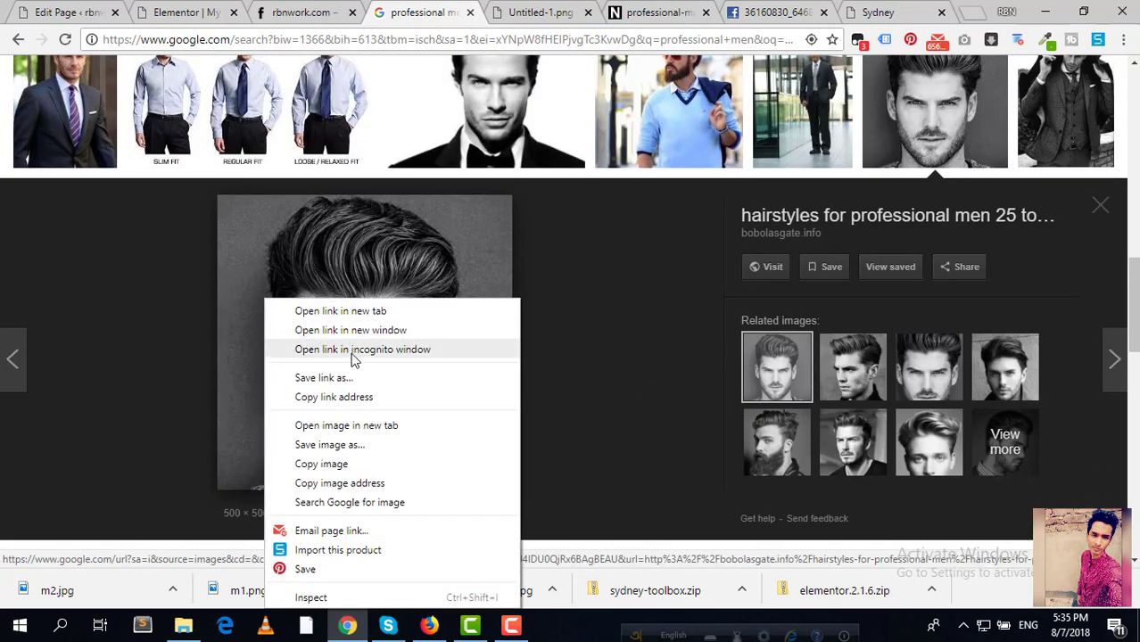
{"action": "left_click", "coordinate": [358, 425]}
{"action": "key", "text": "ctrl+Tab"}
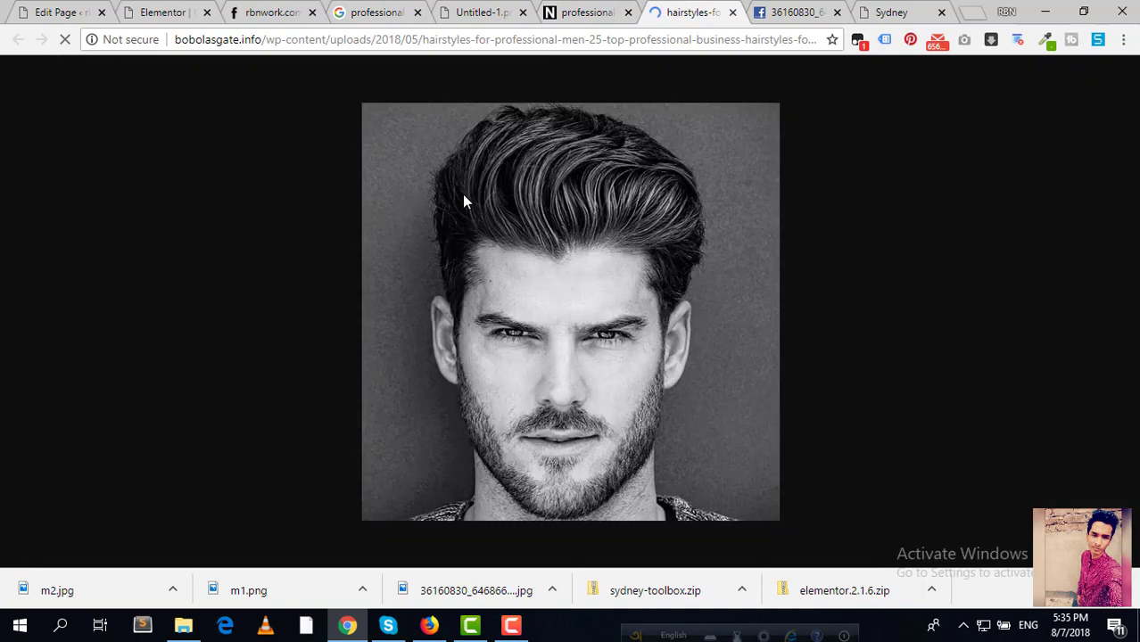
{"action": "right_click", "coordinate": [462, 193]}
{"action": "left_click", "coordinate": [537, 231]}
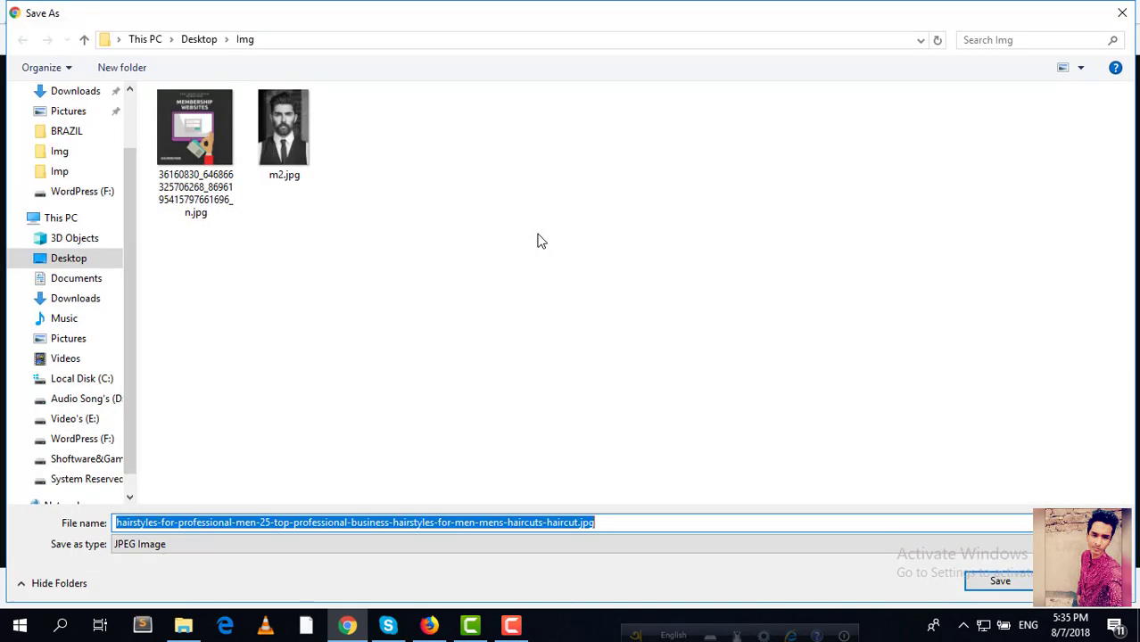
{"action": "type", "text": "m"}
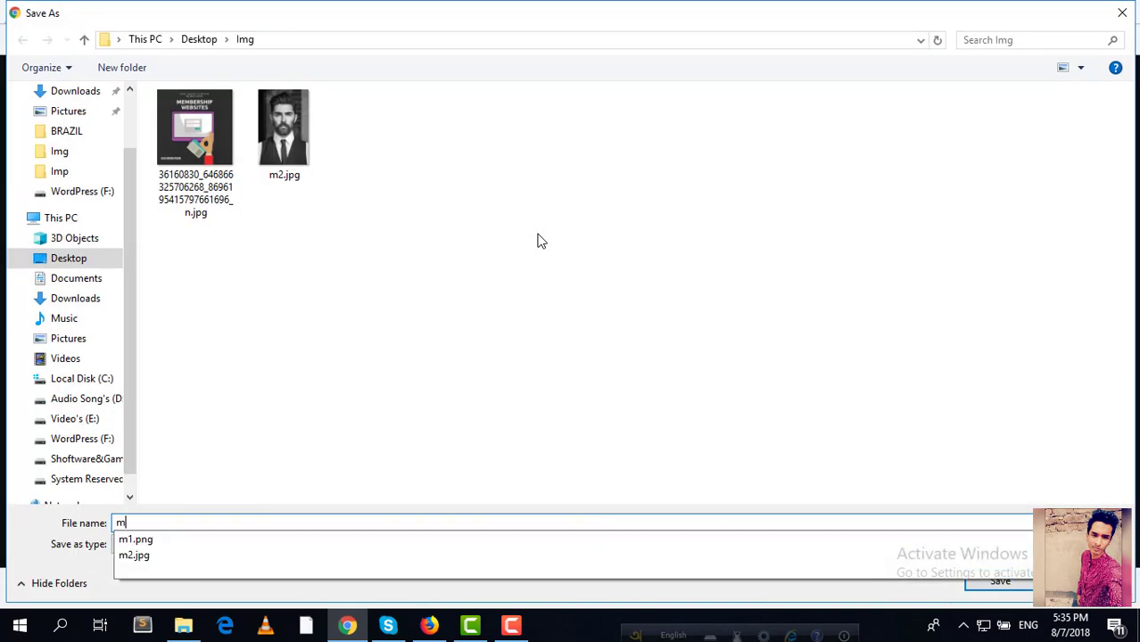
{"action": "type", "text": "3"}
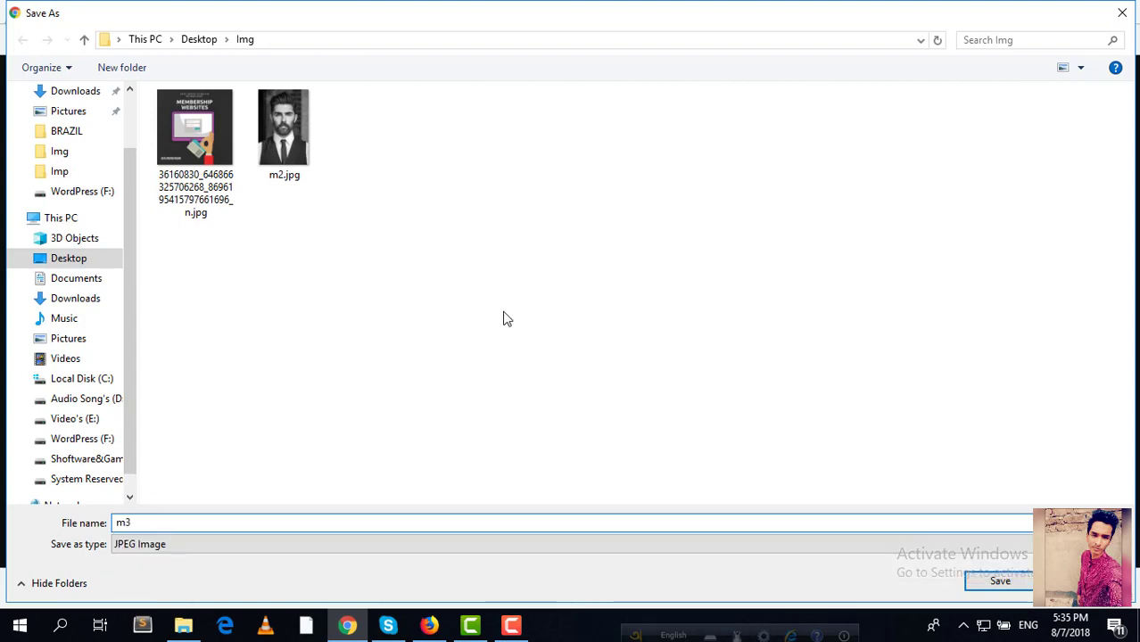
{"action": "left_click", "coordinate": [999, 582]}
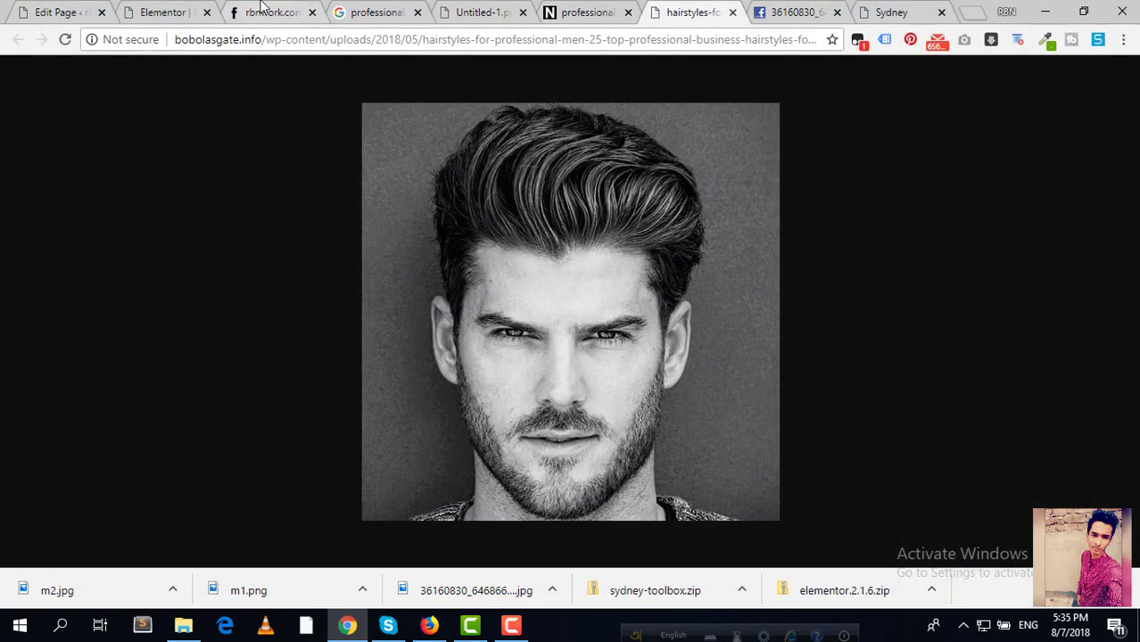
{"action": "left_click", "coordinate": [268, 11]}
{"action": "left_click", "coordinate": [169, 11]}
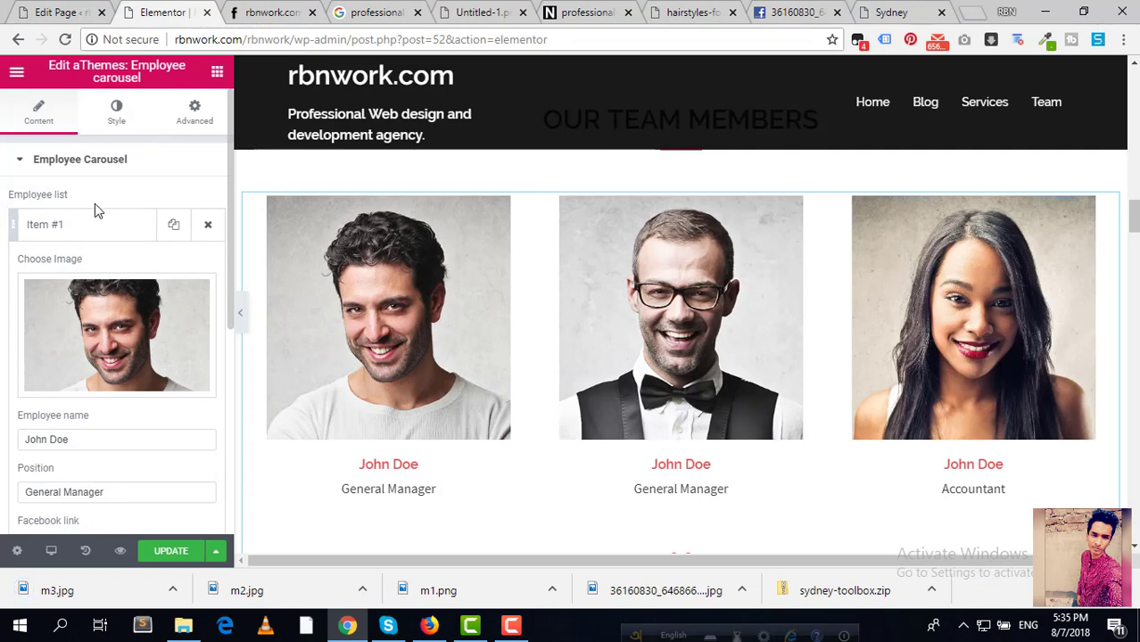
Step: Enter the first employee's new name, use the m1 portrait as their photo, and set position to CEO
{"action": "left_click_drag", "start_coordinate": [101, 441], "coordinate": [37, 440]}
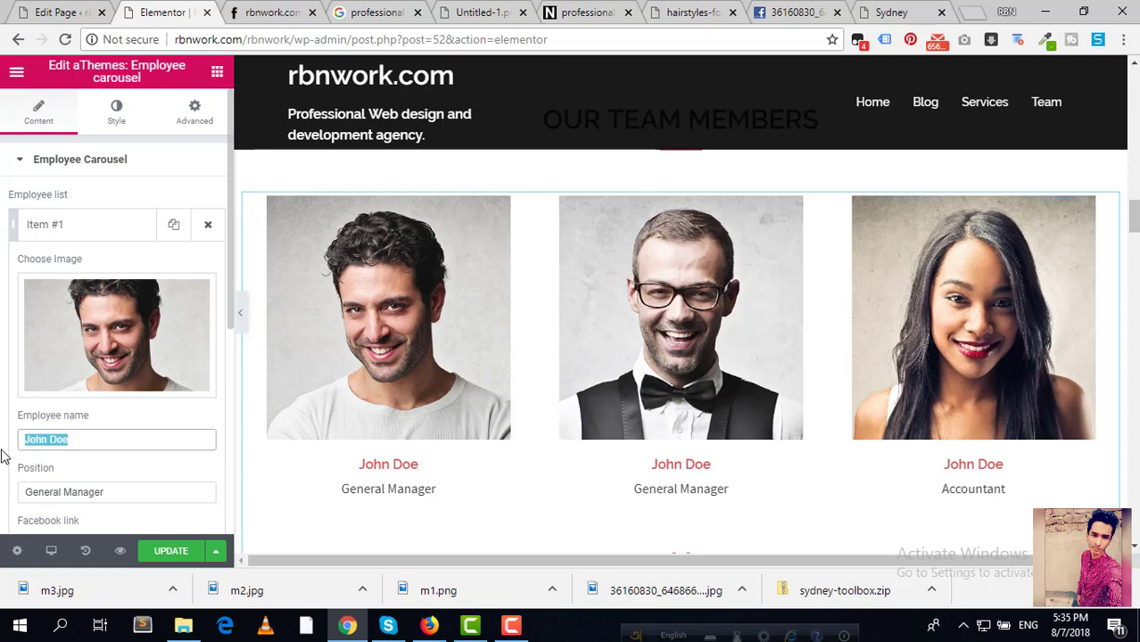
{"action": "type", "text": "R"}
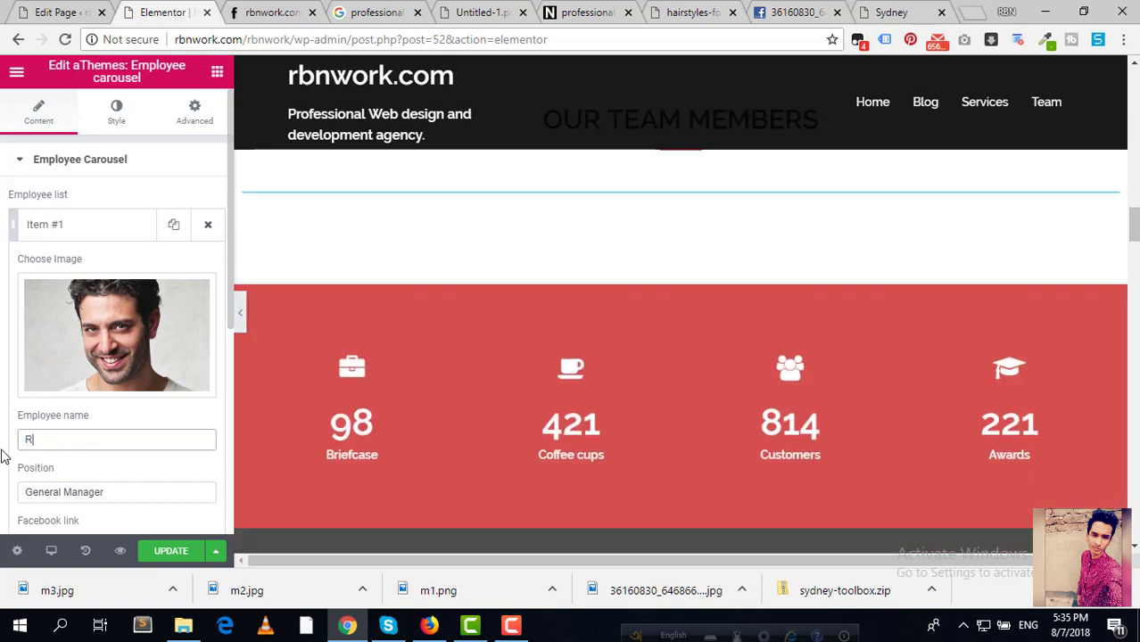
{"action": "type", "text": "obin"}
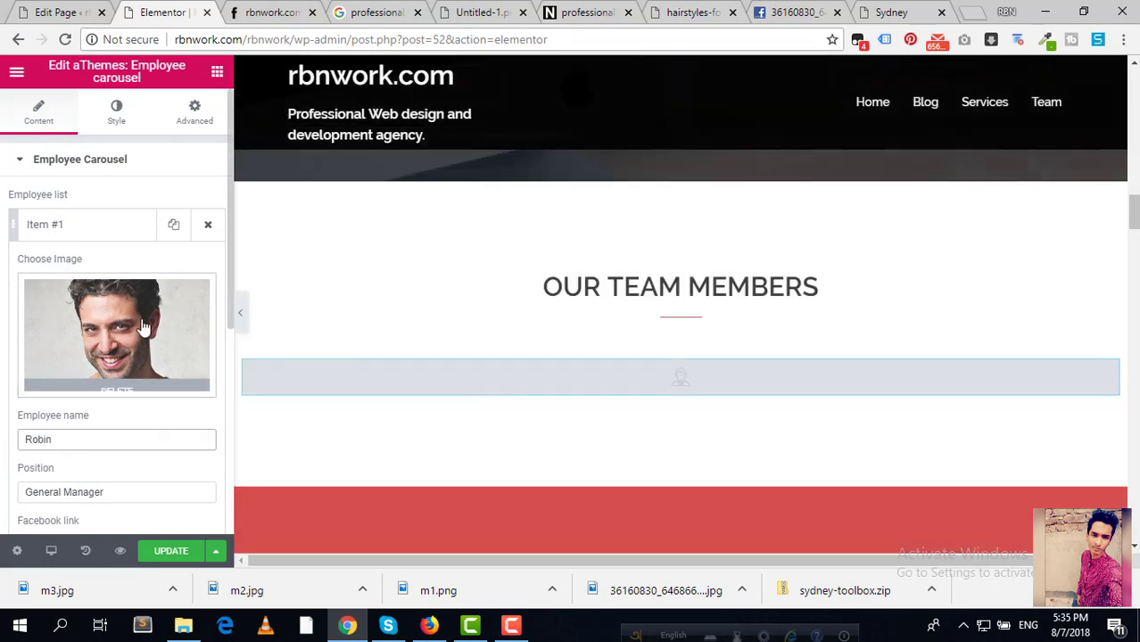
{"action": "left_click", "coordinate": [119, 342]}
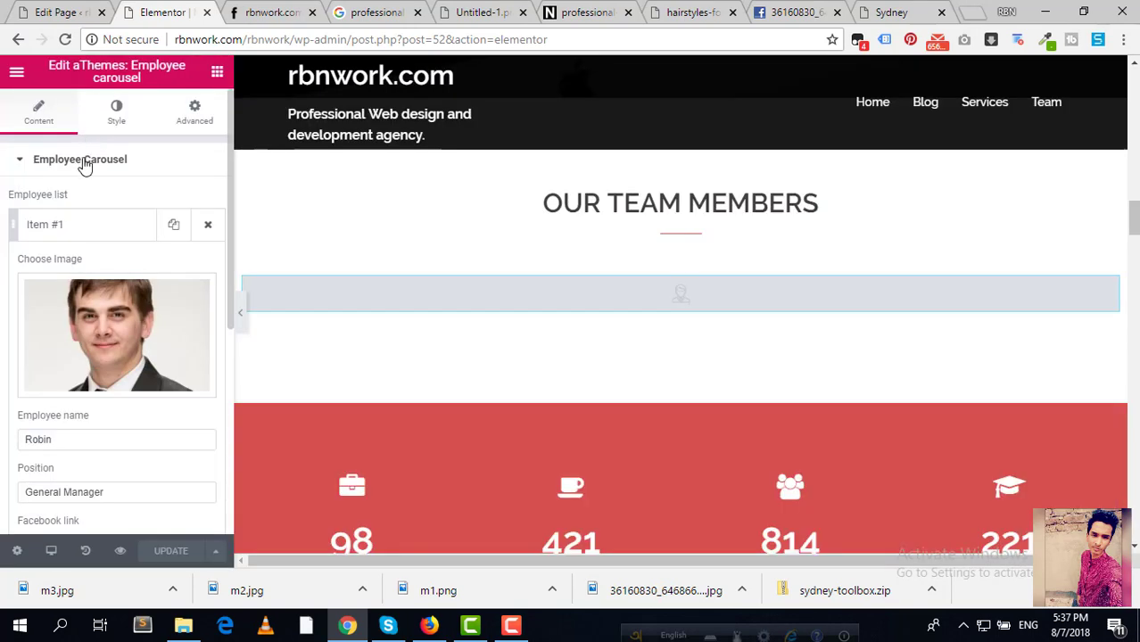
{"action": "left_click", "coordinate": [105, 307]}
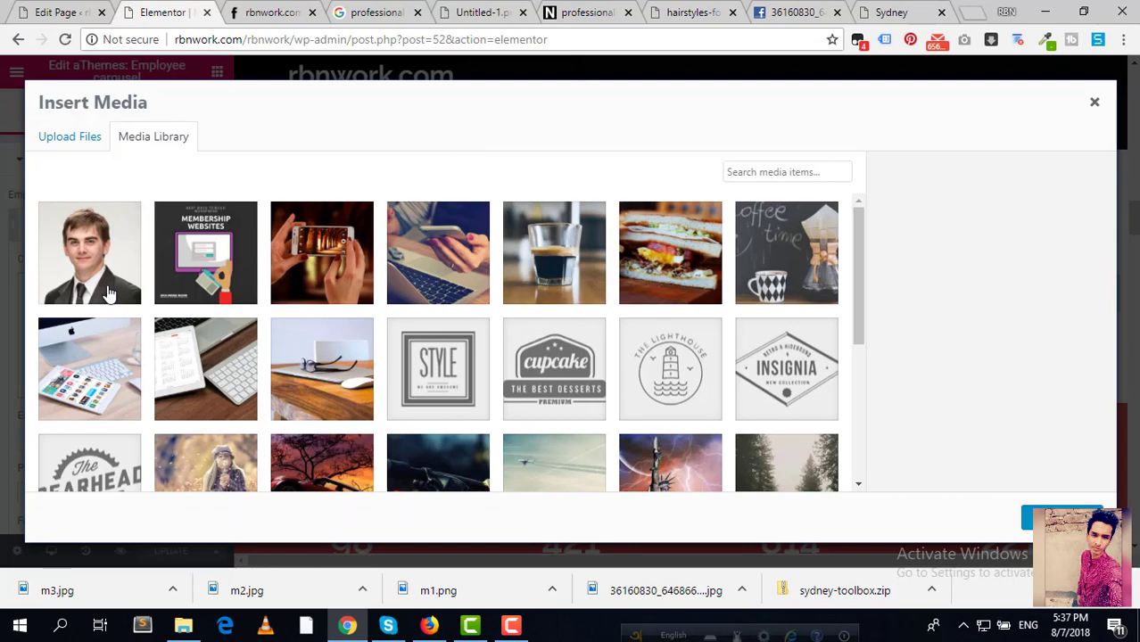
{"action": "left_click", "coordinate": [122, 294]}
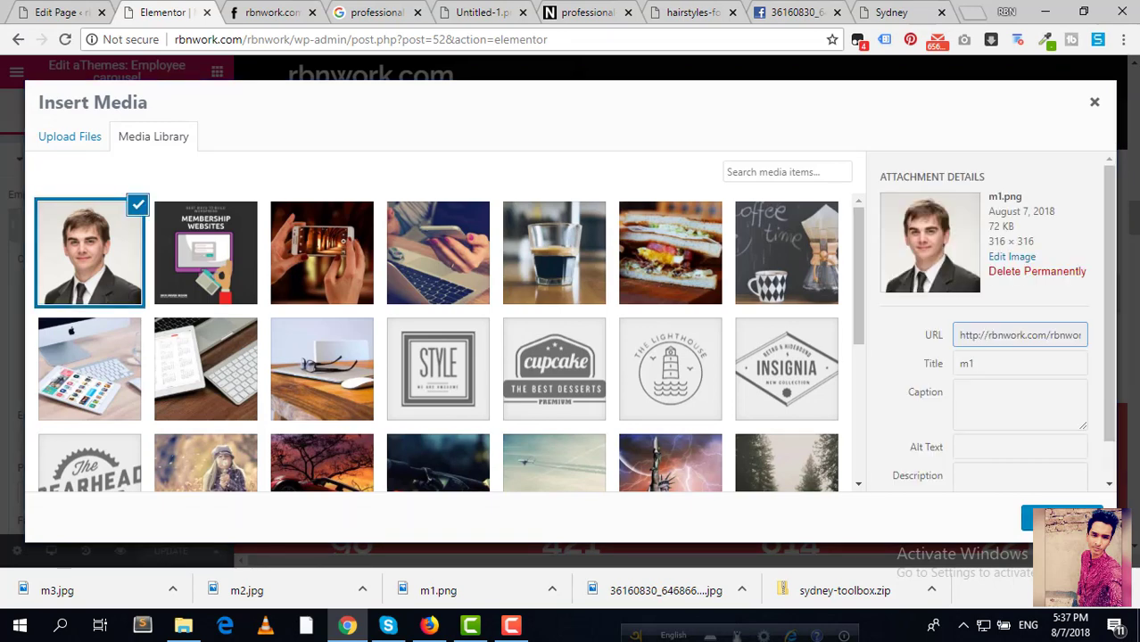
{"action": "left_click", "coordinate": [1061, 518]}
{"action": "scroll", "coordinate": [143, 399], "scroll_direction": "down", "scroll_amount": 1}
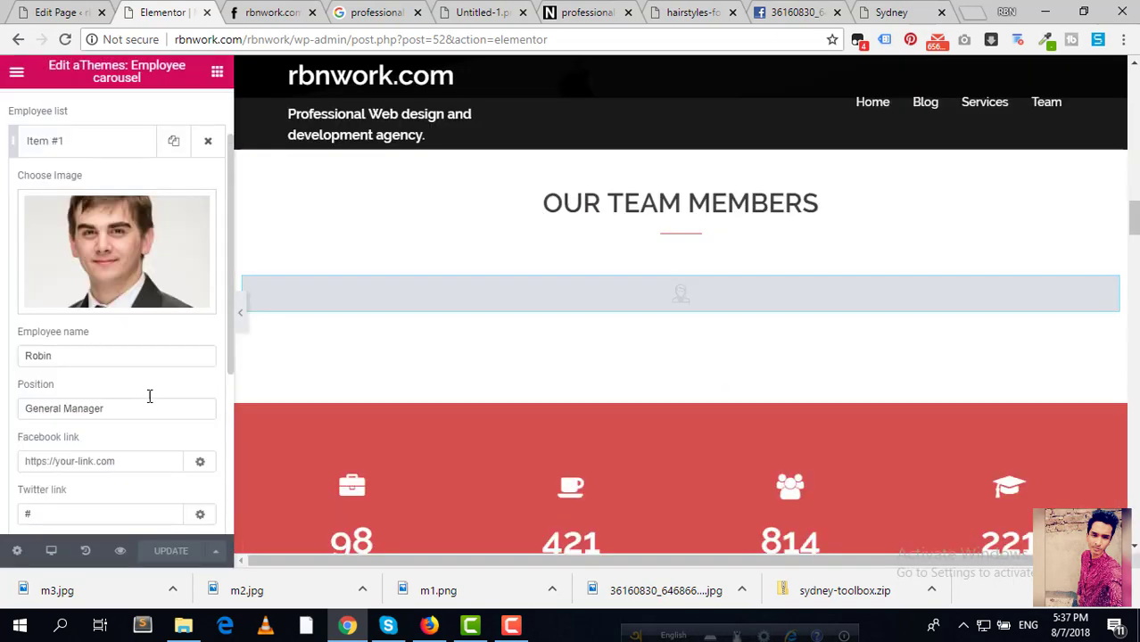
{"action": "left_click", "coordinate": [100, 361]}
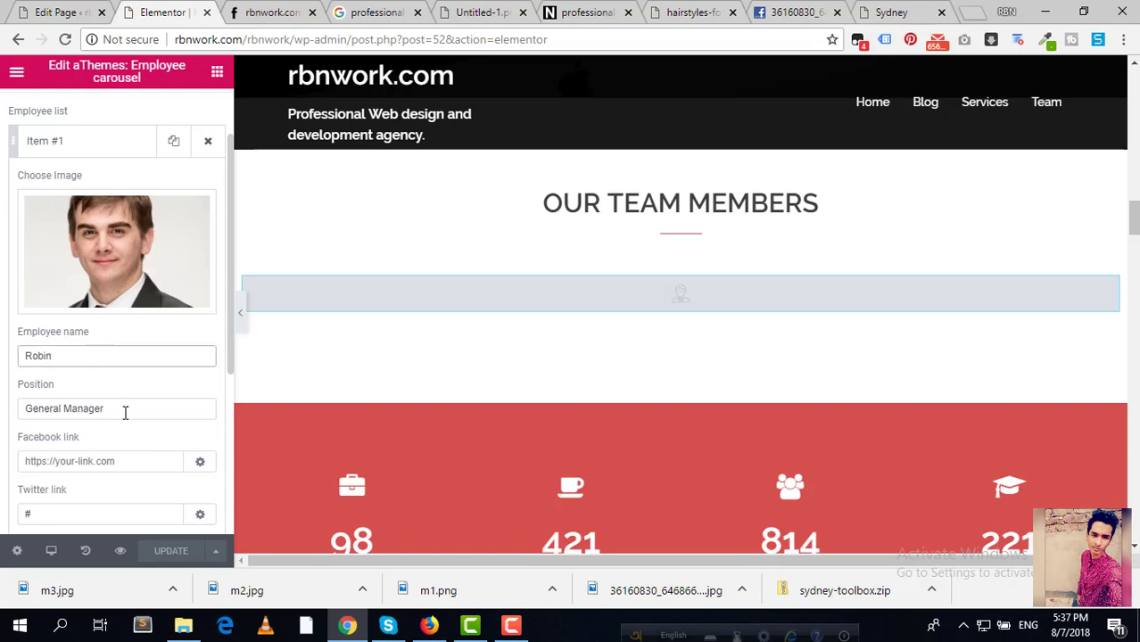
{"action": "left_click_drag", "start_coordinate": [125, 412], "coordinate": [2, 413]}
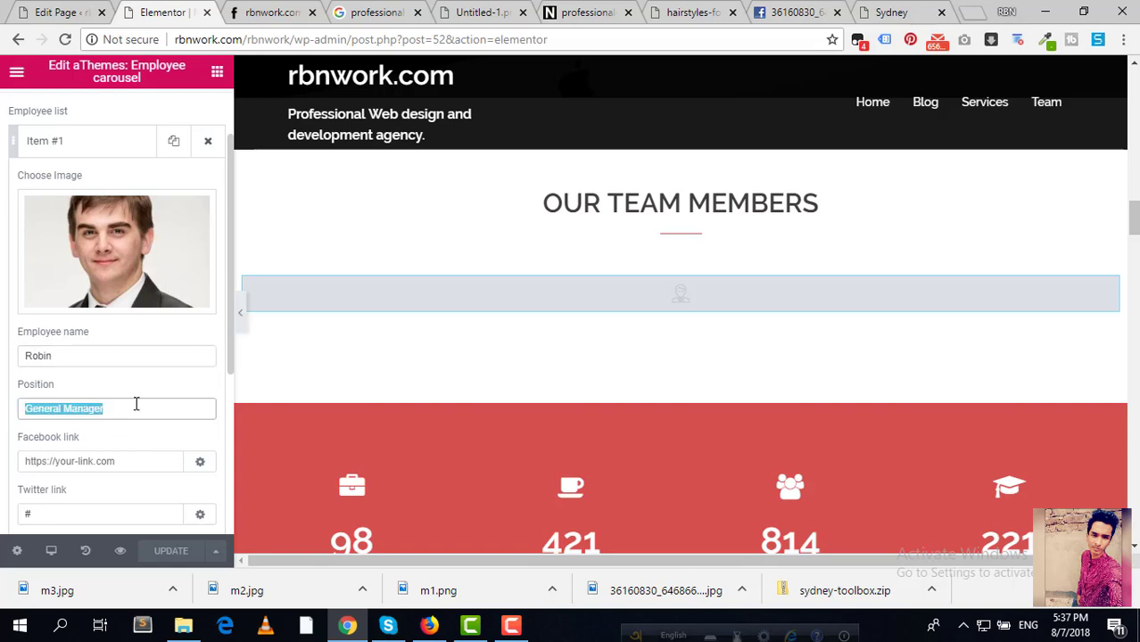
{"action": "type", "text": "CEO"}
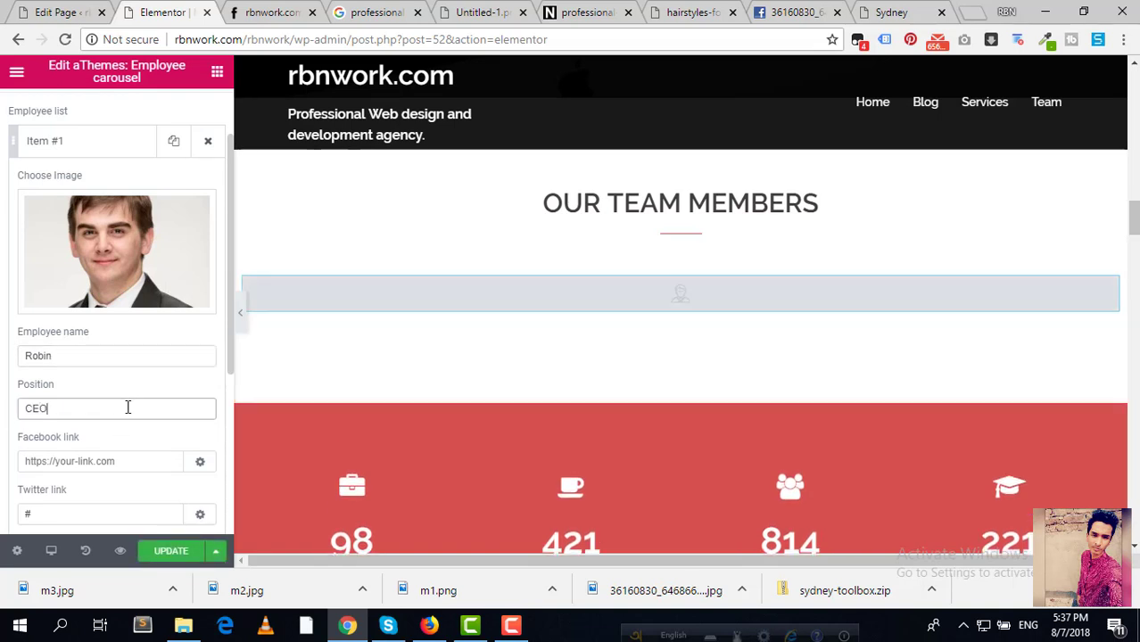
Step: Set the first employee's Facebook link to the company's rbnwork Facebook page address
{"action": "scroll", "coordinate": [134, 428], "scroll_direction": "down", "scroll_amount": 2}
{"action": "scroll", "coordinate": [125, 437], "scroll_direction": "down", "scroll_amount": 2}
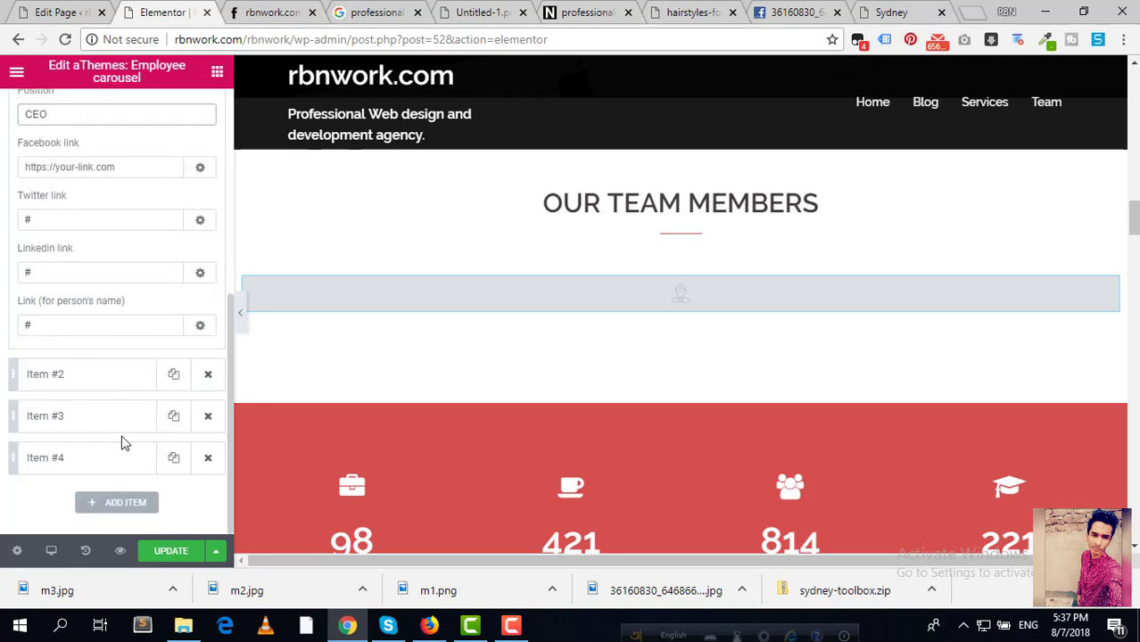
{"action": "scroll", "coordinate": [123, 442], "scroll_direction": "up", "scroll_amount": 2}
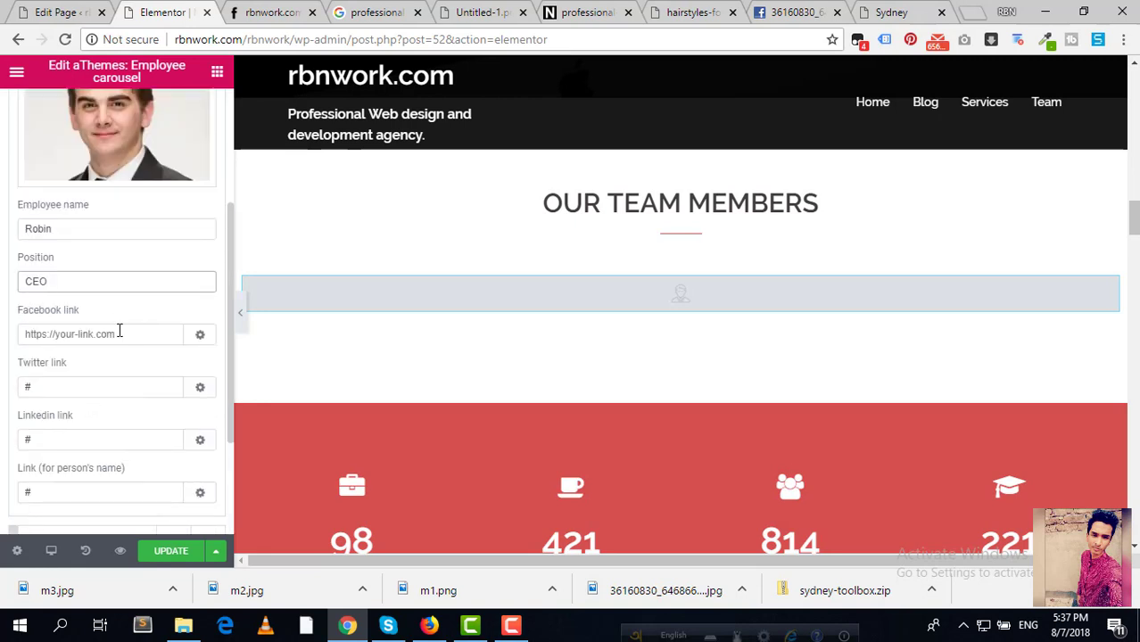
{"action": "left_click", "coordinate": [143, 334]}
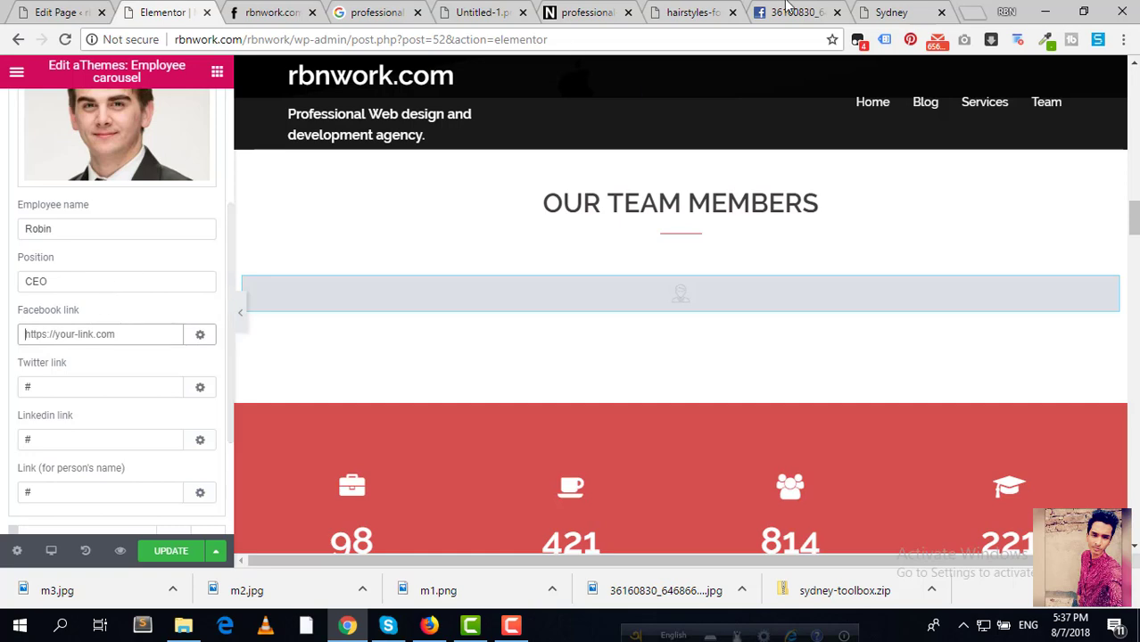
{"action": "left_click", "coordinate": [689, 10]}
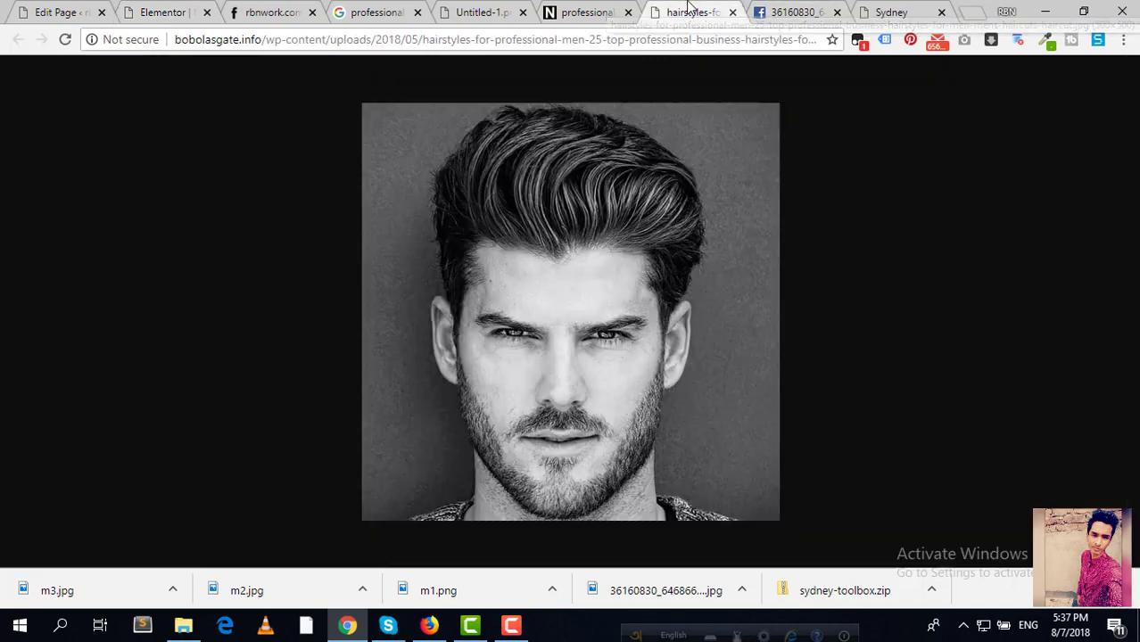
{"action": "left_click", "coordinate": [627, 38]}
{"action": "type", "text": "fa"}
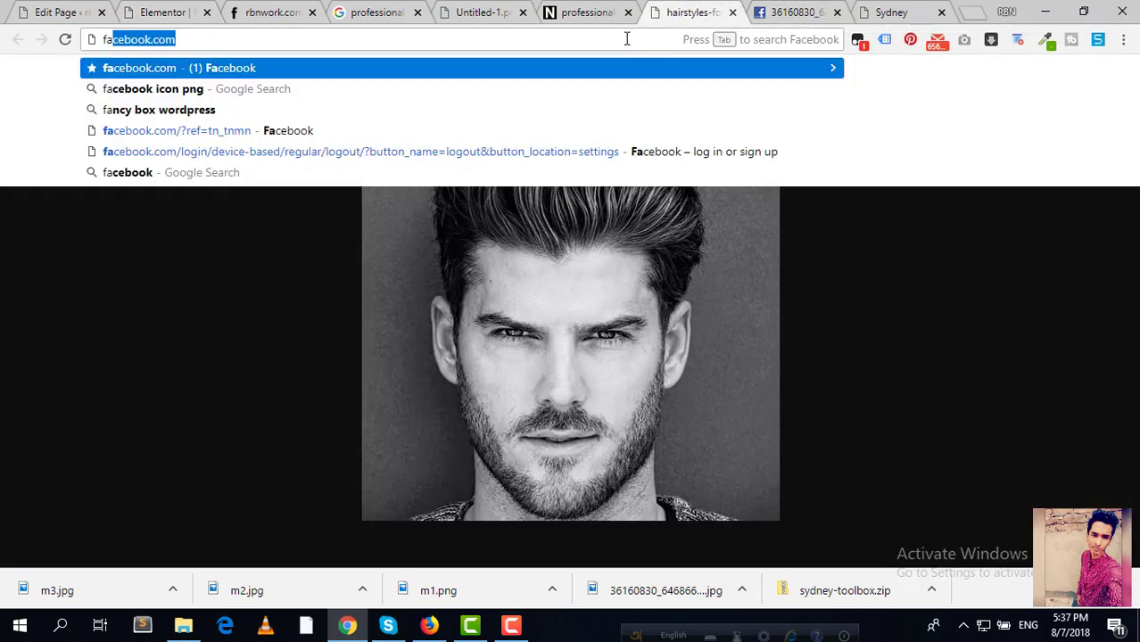
{"action": "key", "text": "Right"}
{"action": "type", "text": "/r"}
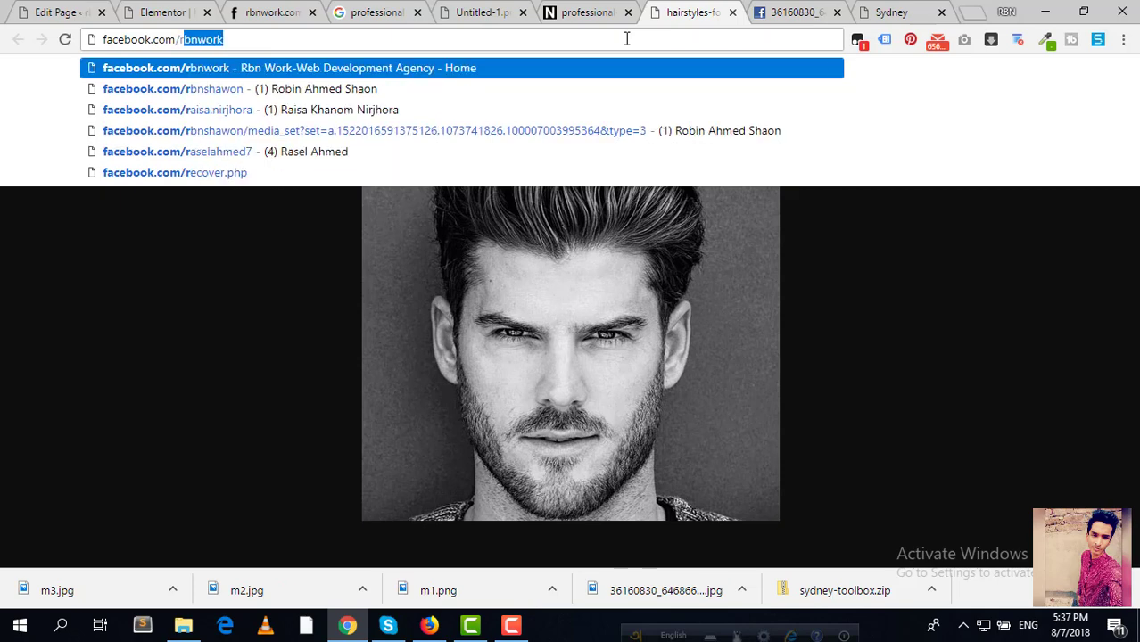
{"action": "key", "text": "ctrl+a"}
{"action": "key", "text": "ctrl+c"}
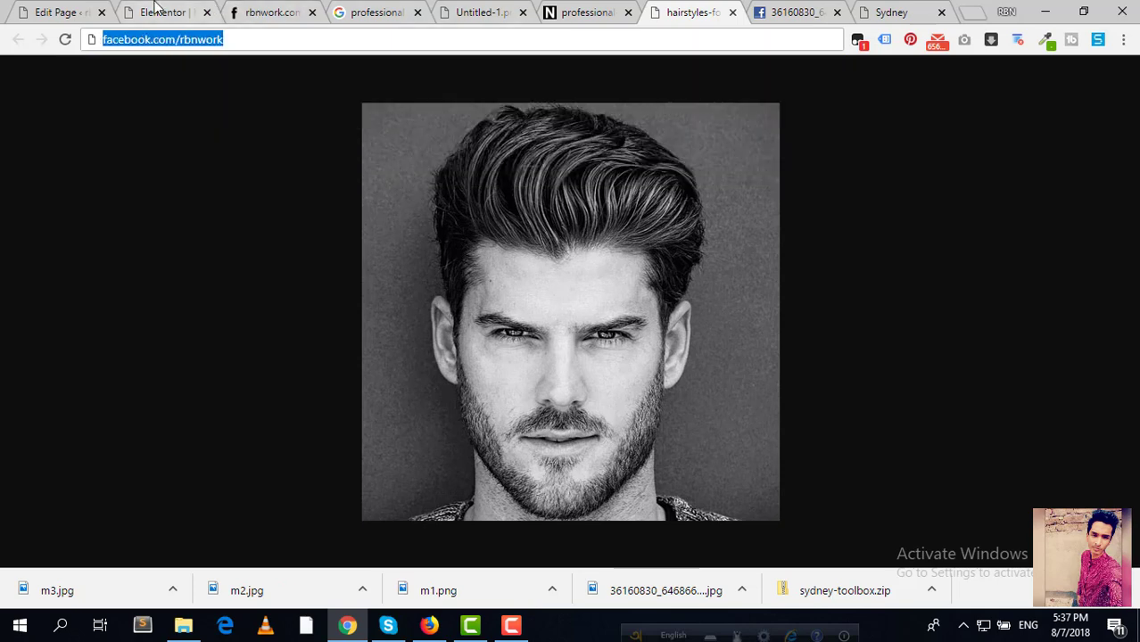
{"action": "left_click", "coordinate": [161, 11]}
{"action": "left_click", "coordinate": [99, 334]}
{"action": "key", "text": "ctrl+v"}
Step: Set the first employee's Twitter link to the company's rbnwork Twitter page address
{"action": "left_click", "coordinate": [76, 384]}
{"action": "key", "text": "ctrl+a"}
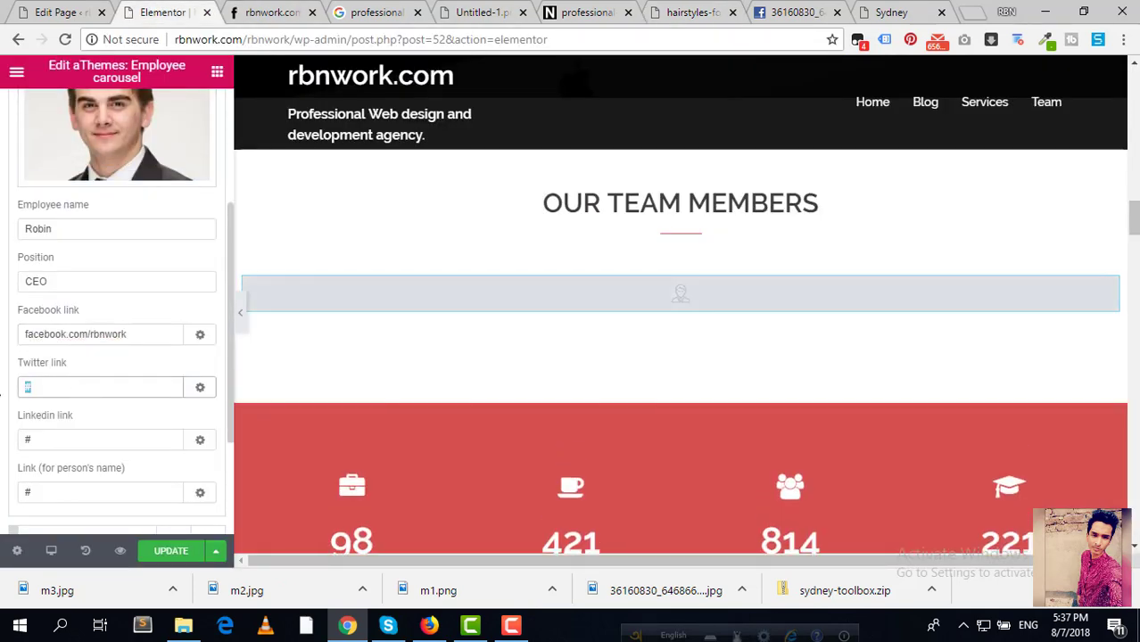
{"action": "key", "text": "ctrl+v"}
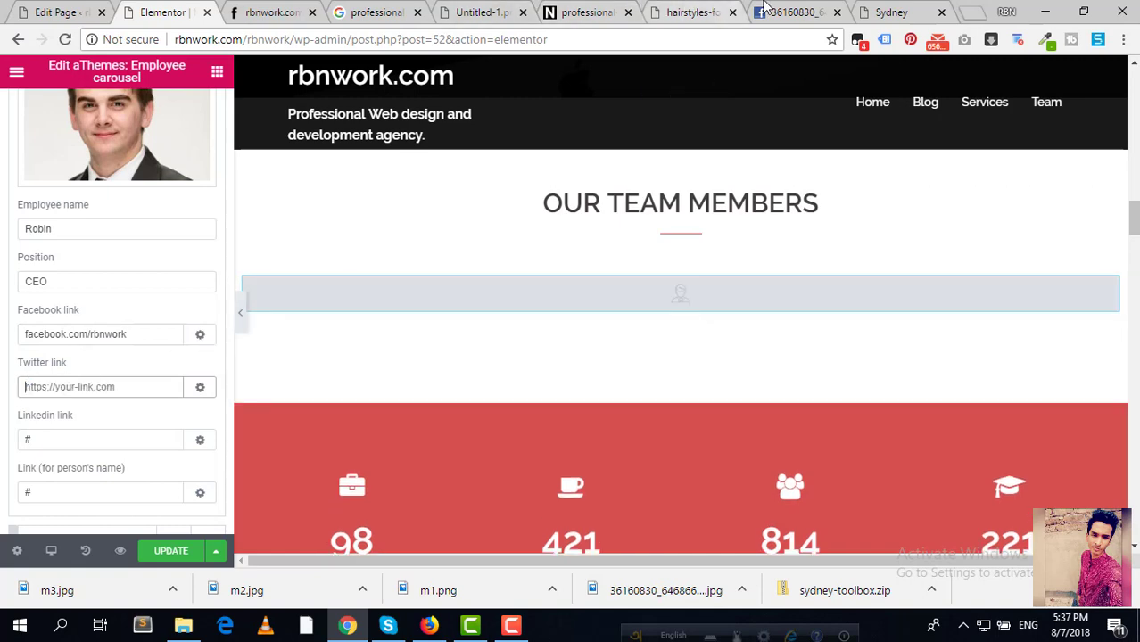
{"action": "left_click", "coordinate": [790, 11]}
{"action": "left_click", "coordinate": [603, 39]}
{"action": "type", "text": "twitter.com"}
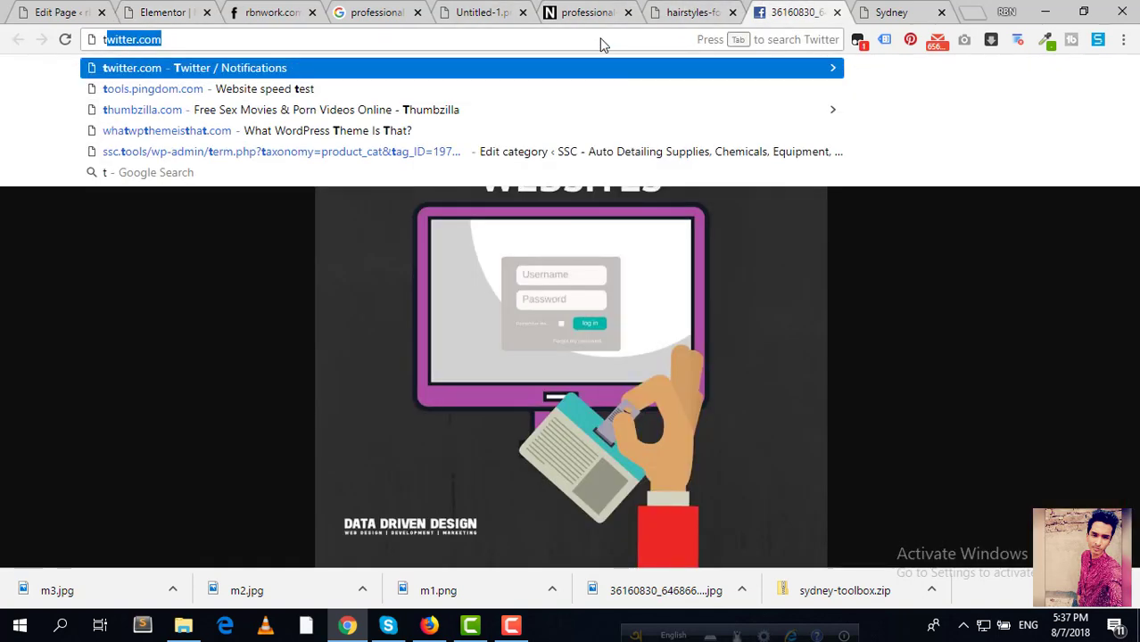
{"action": "key", "text": "Right"}
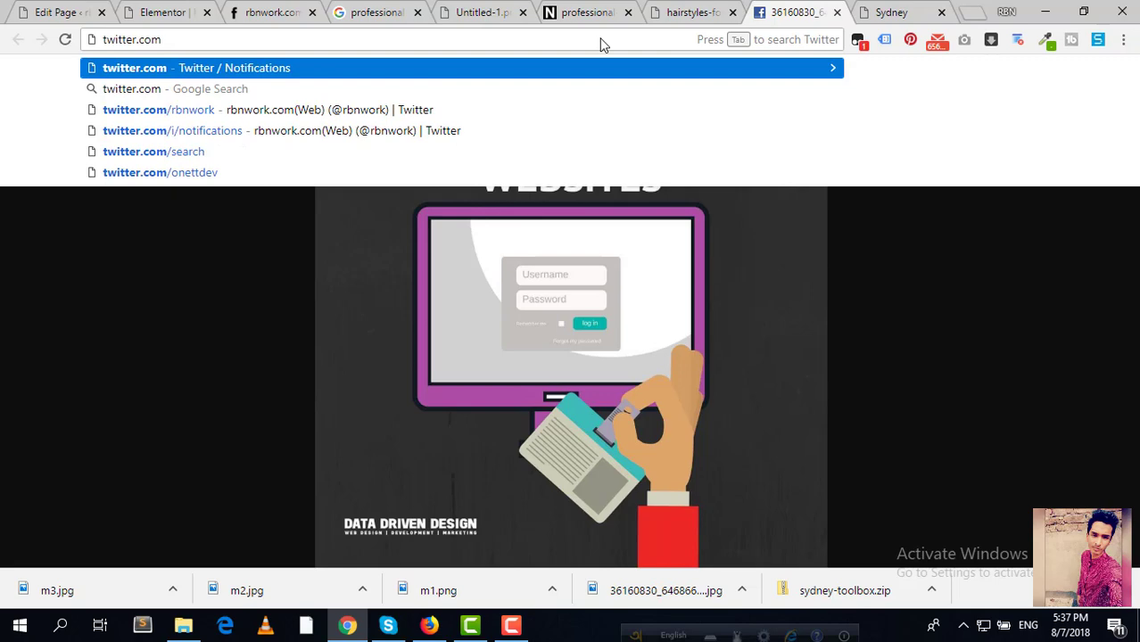
{"action": "type", "text": "/r"}
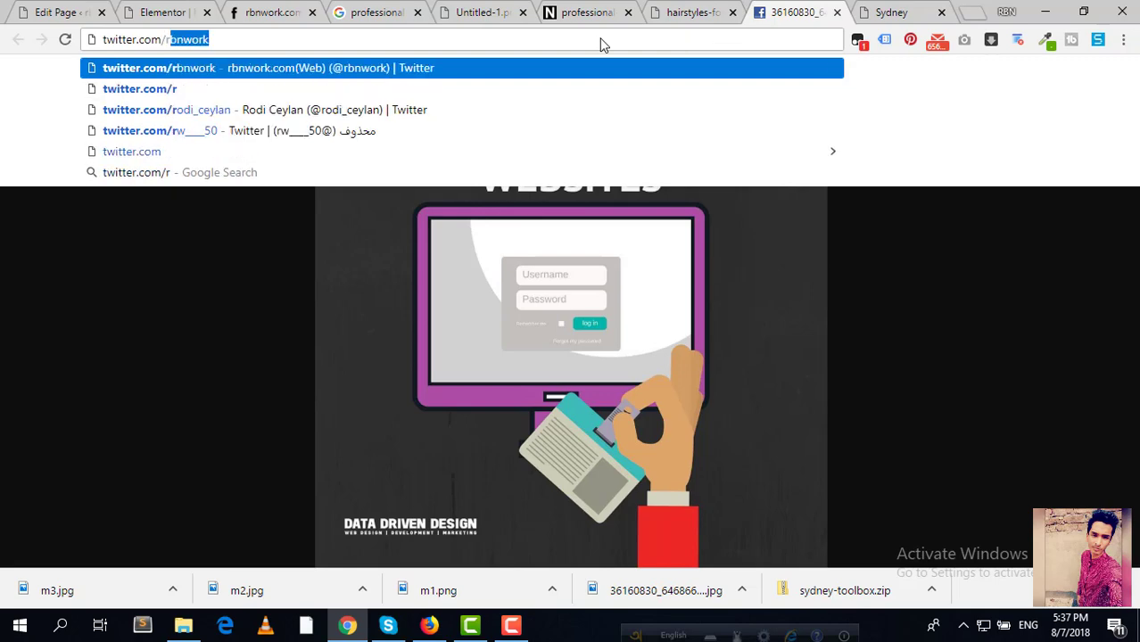
{"action": "key", "text": "Right"}
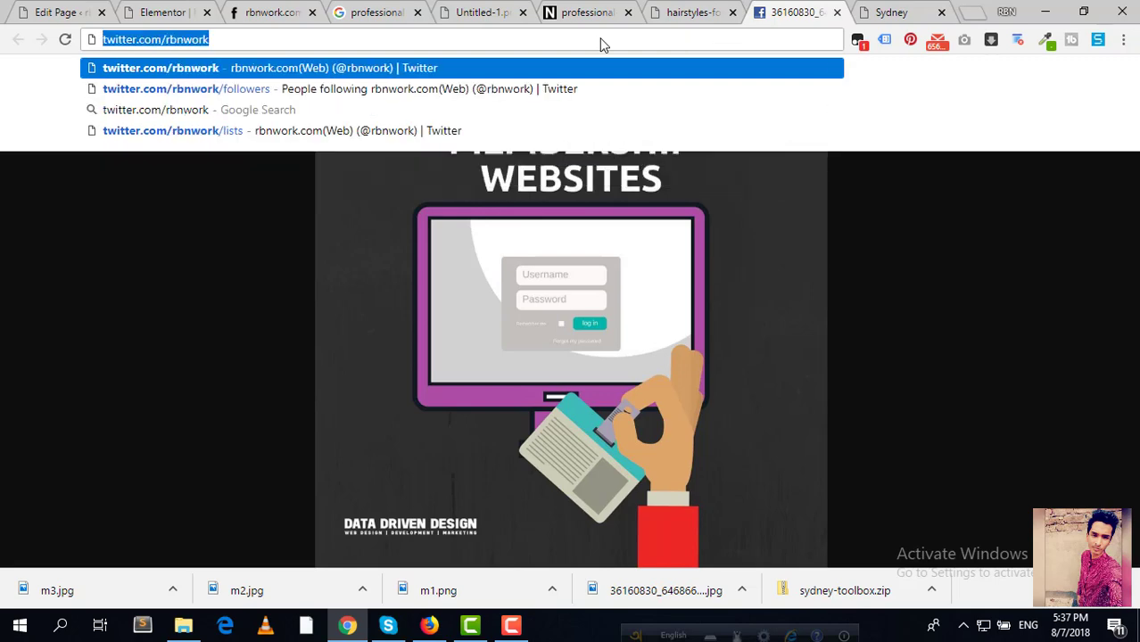
{"action": "left_click", "coordinate": [160, 13]}
{"action": "key", "text": "ctrl+v"}
Step: Clear the LinkedIn link, set the name link to rbnwork.com, and view the live site
{"action": "scroll", "coordinate": [98, 385], "scroll_direction": "down", "scroll_amount": 1}
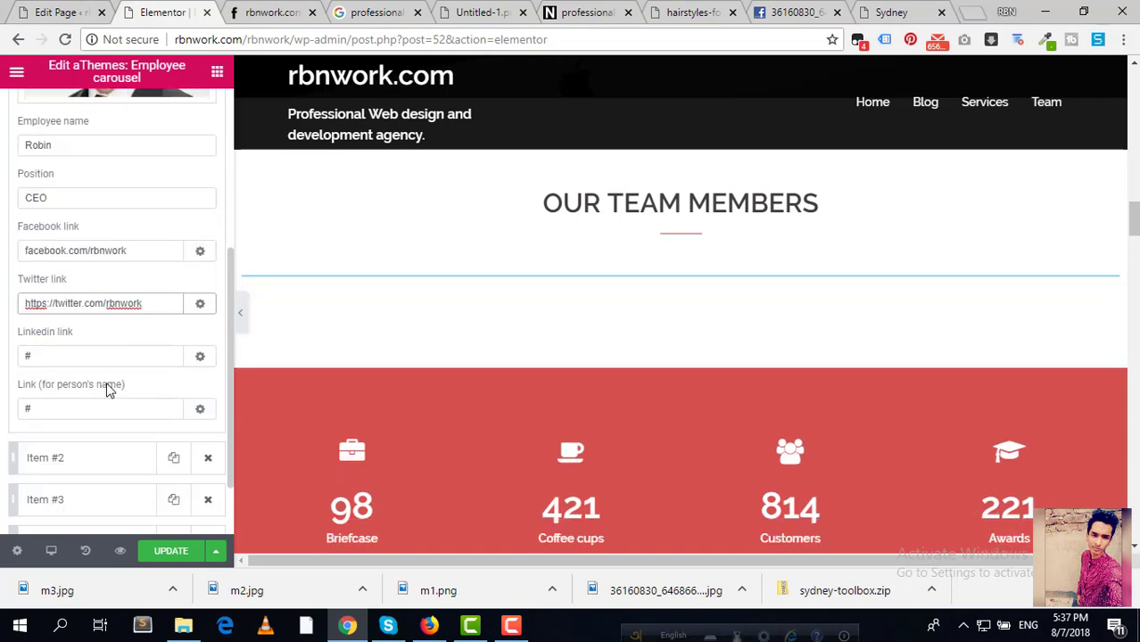
{"action": "double_click", "coordinate": [75, 353]}
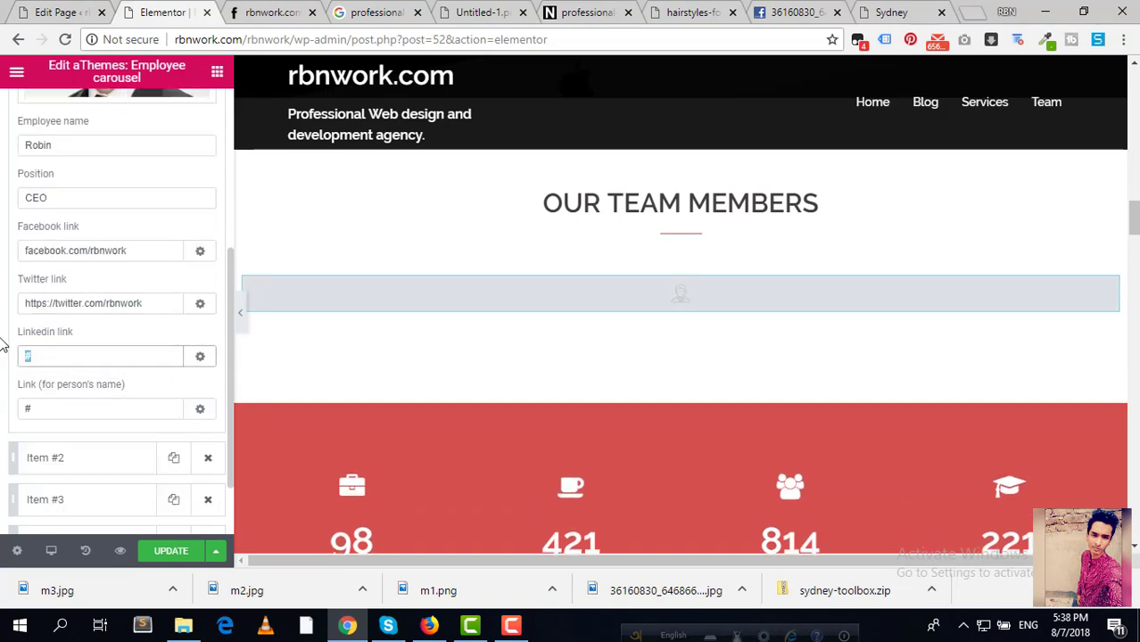
{"action": "key", "text": "BackSpace"}
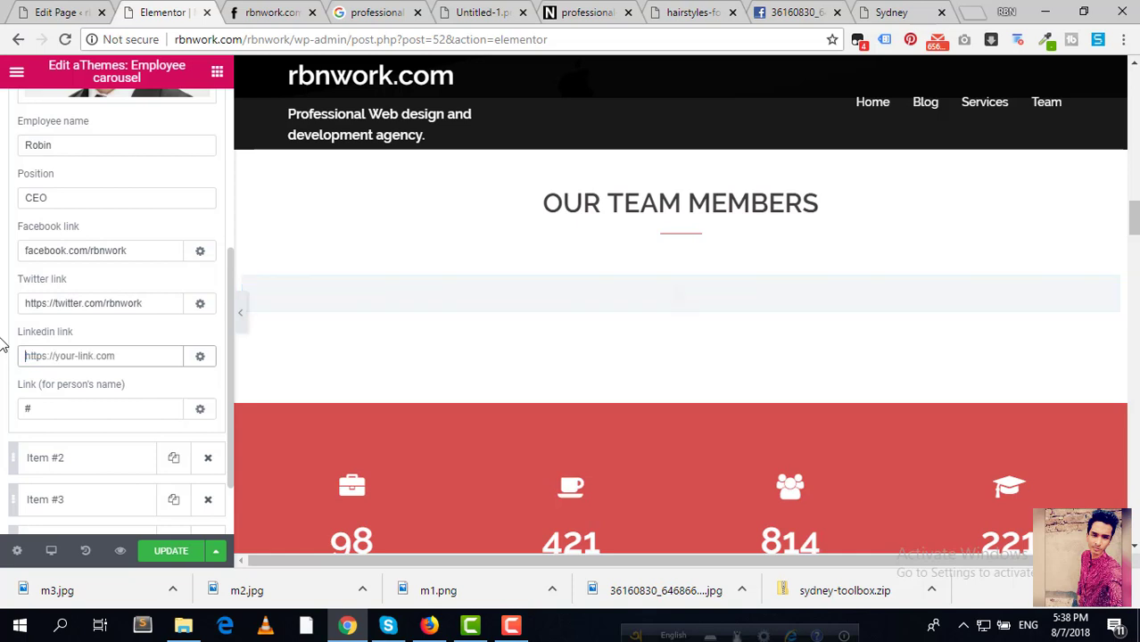
{"action": "scroll", "coordinate": [113, 413], "scroll_direction": "down", "scroll_amount": 1}
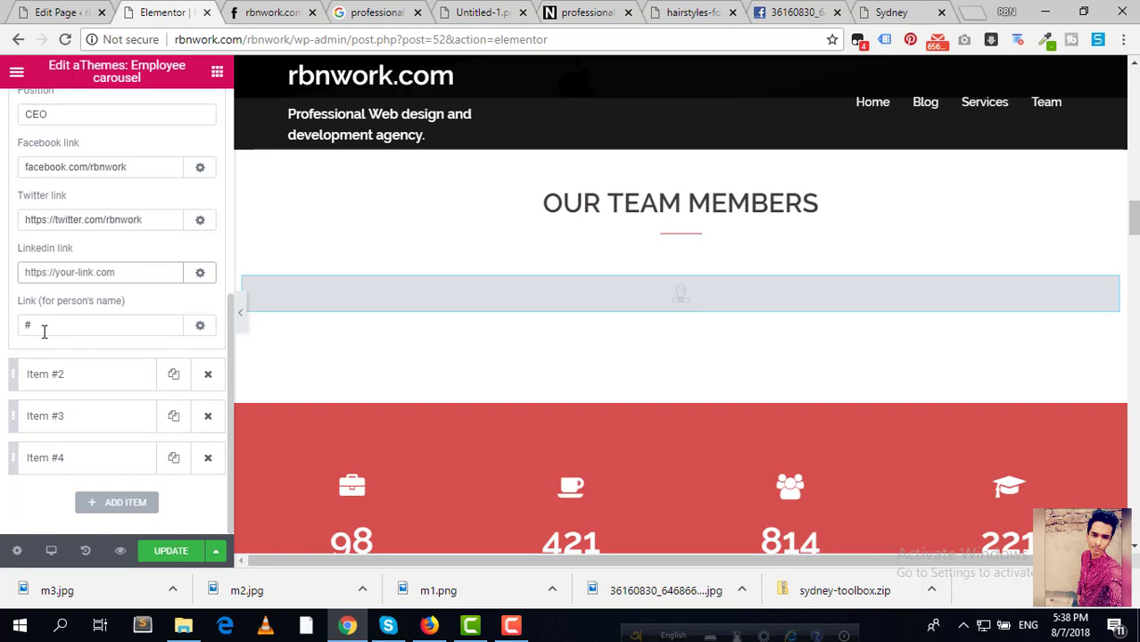
{"action": "left_click_drag", "start_coordinate": [45, 325], "coordinate": [3, 334]}
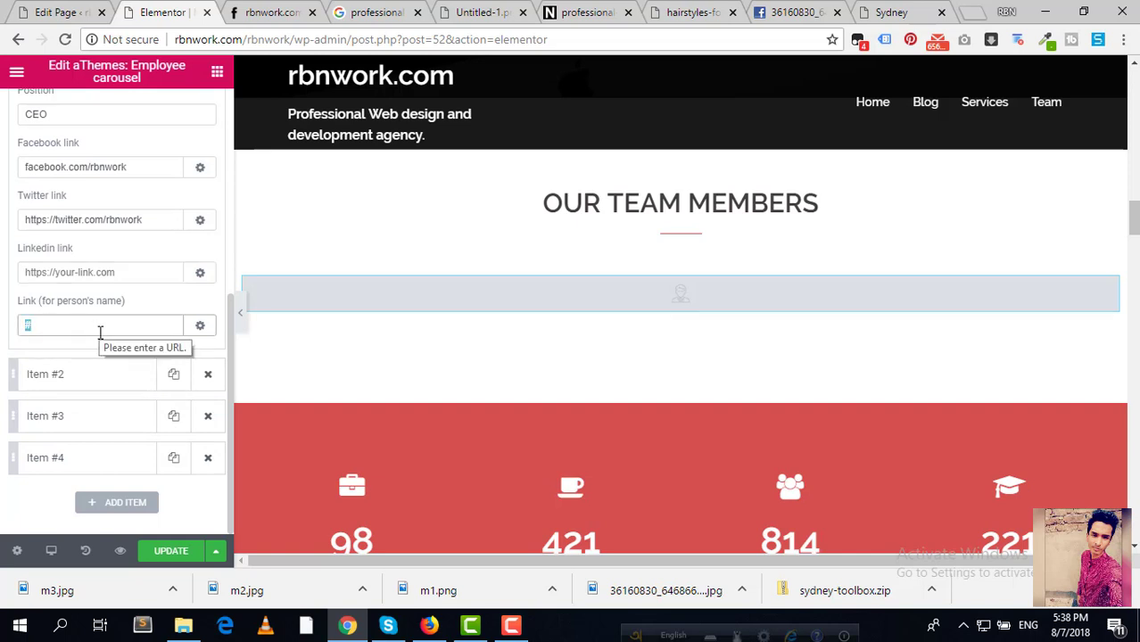
{"action": "key", "text": "BackSpace"}
{"action": "type", "text": "rb"}
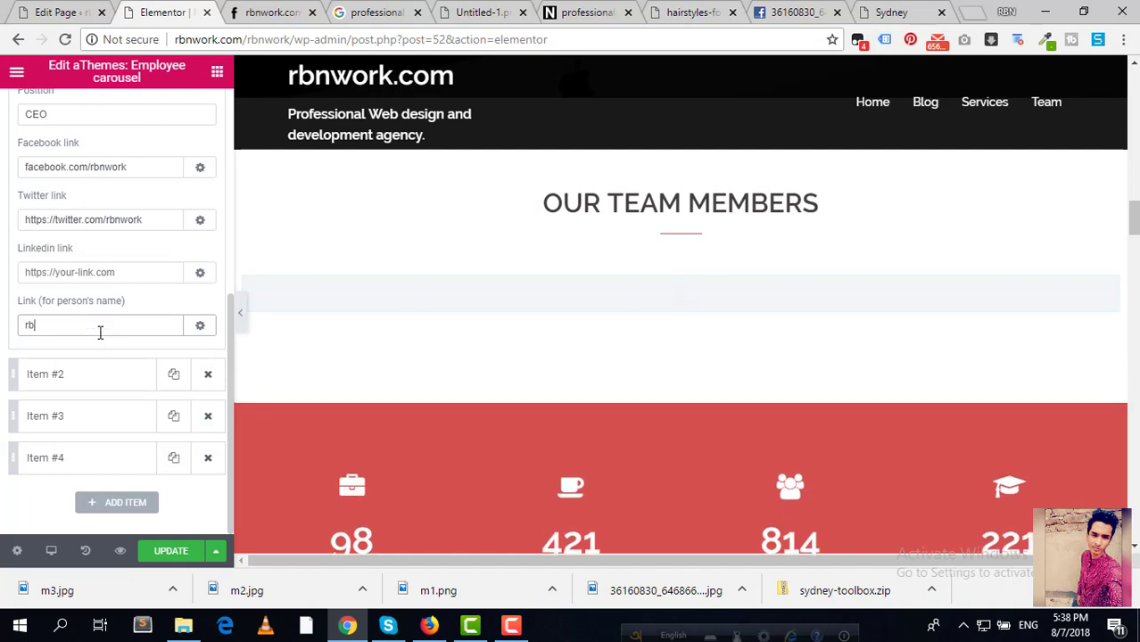
{"action": "type", "text": "nwork .com"}
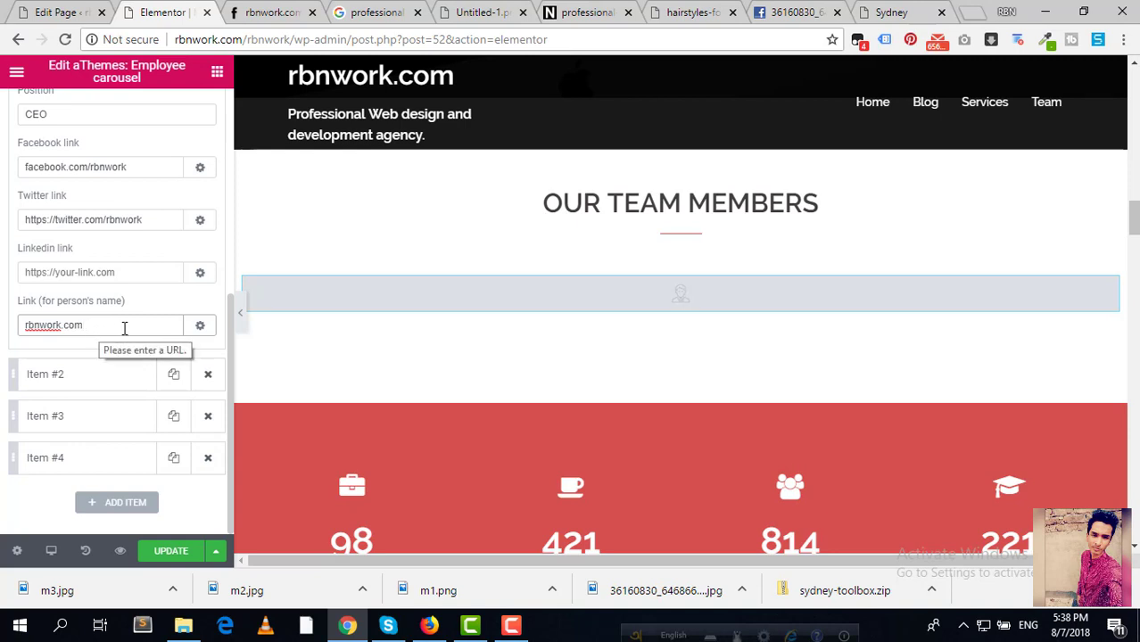
{"action": "left_click_drag", "start_coordinate": [107, 328], "coordinate": [3, 331]}
{"action": "left_click", "coordinate": [123, 323]}
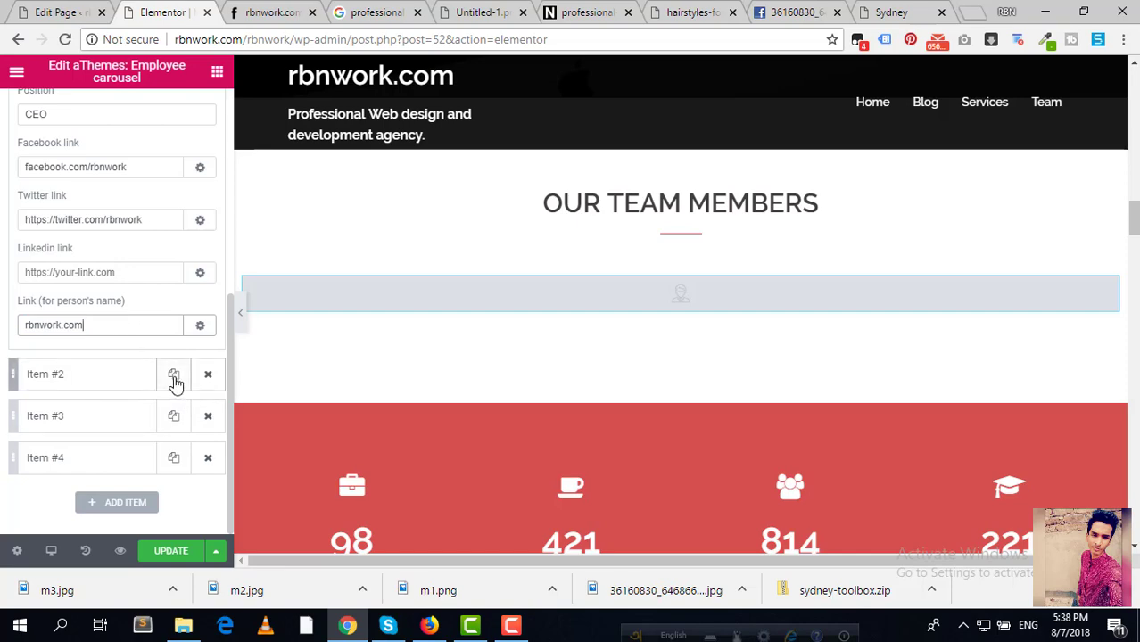
{"action": "left_click", "coordinate": [272, 11]}
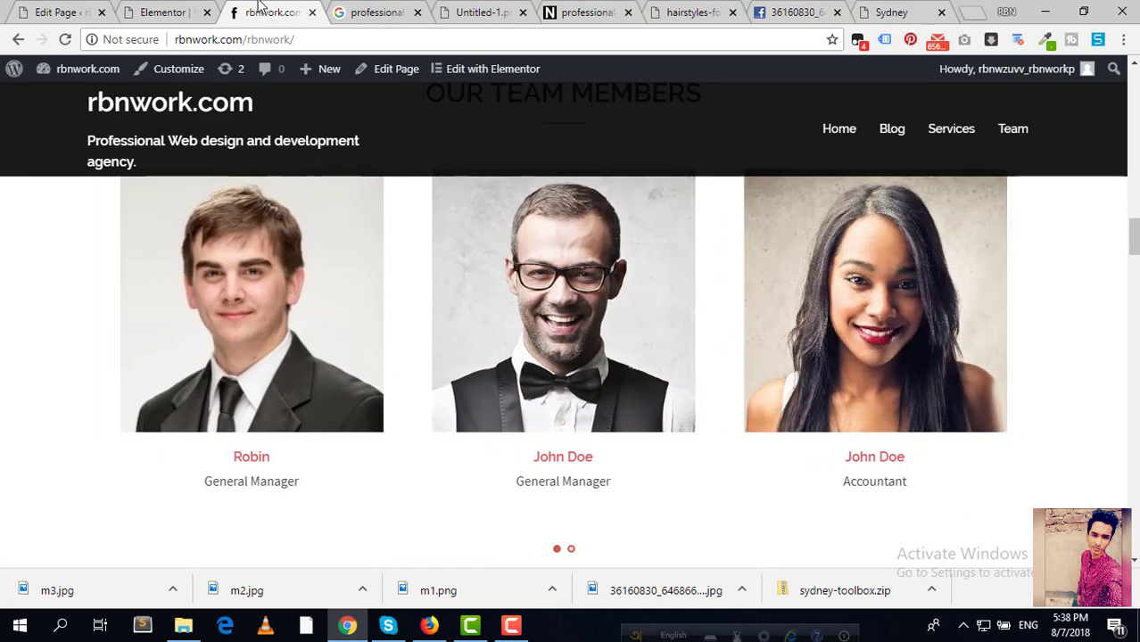
Step: Upload m2.jpg from the computer and insert it as Item #2's photo in the Employee carousel
{"action": "left_click", "coordinate": [156, 11]}
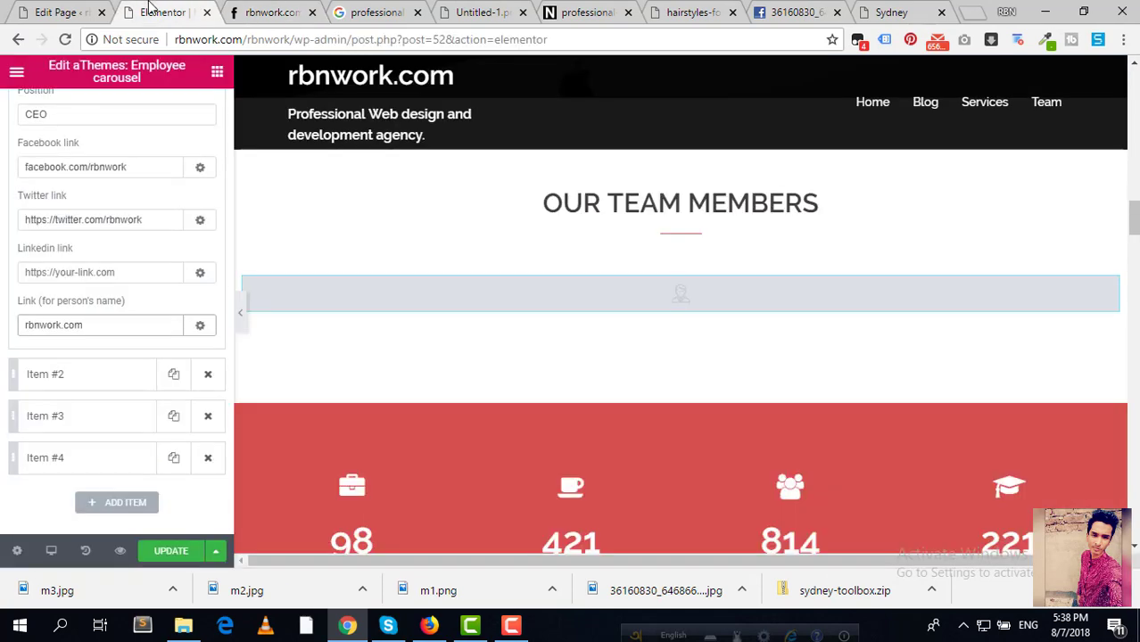
{"action": "left_click", "coordinate": [105, 389]}
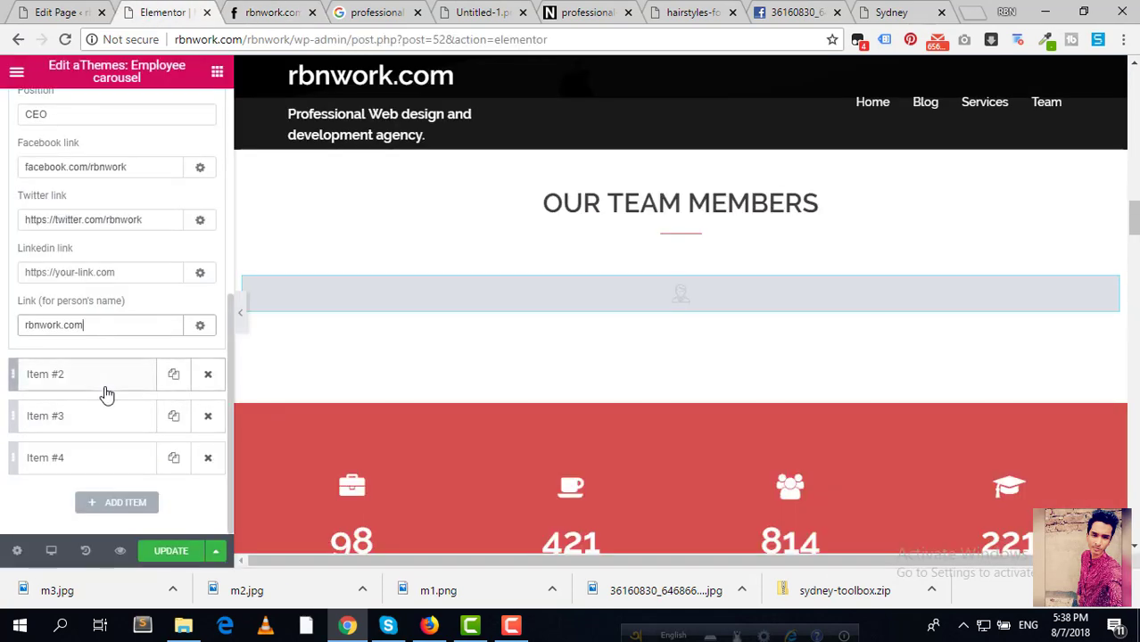
{"action": "scroll", "coordinate": [104, 389], "scroll_direction": "up", "scroll_amount": 3}
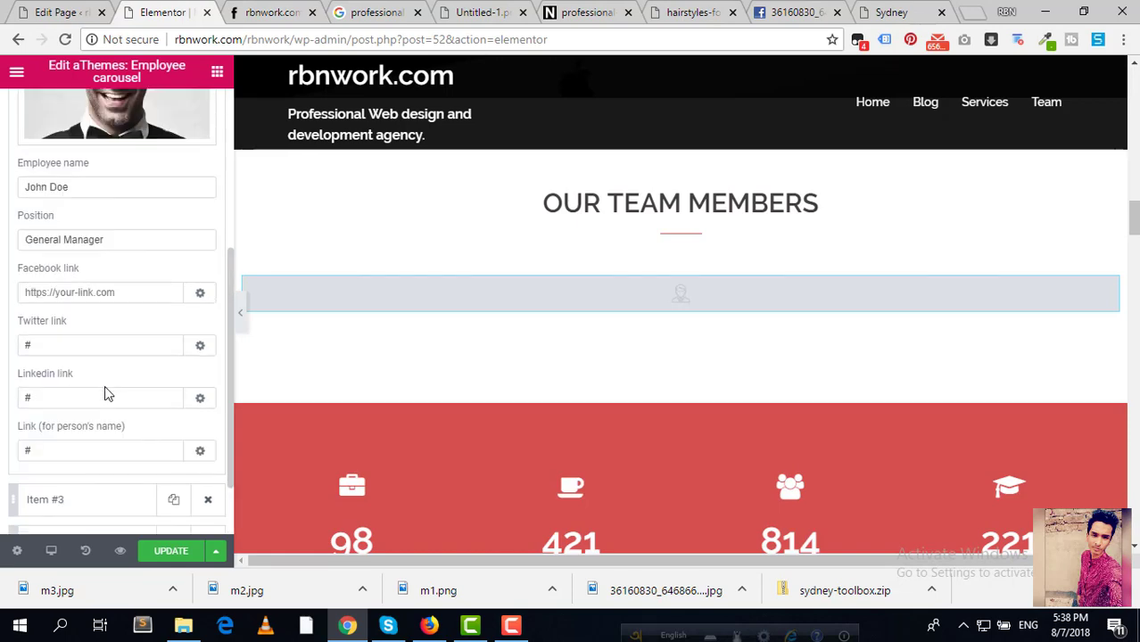
{"action": "left_click", "coordinate": [115, 260]}
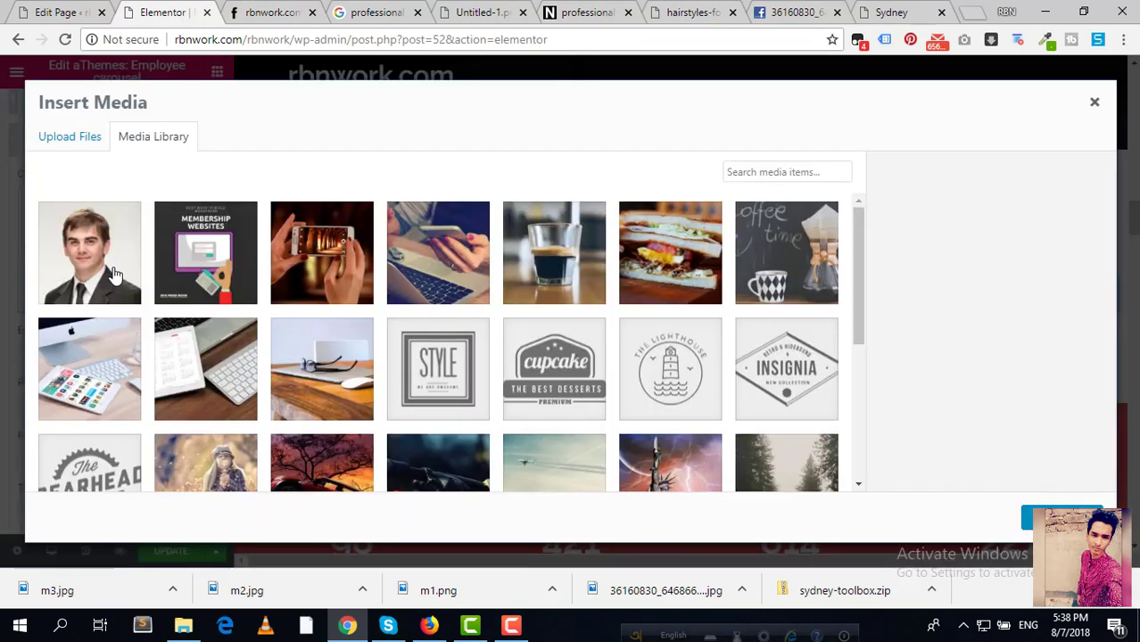
{"action": "left_click", "coordinate": [78, 142]}
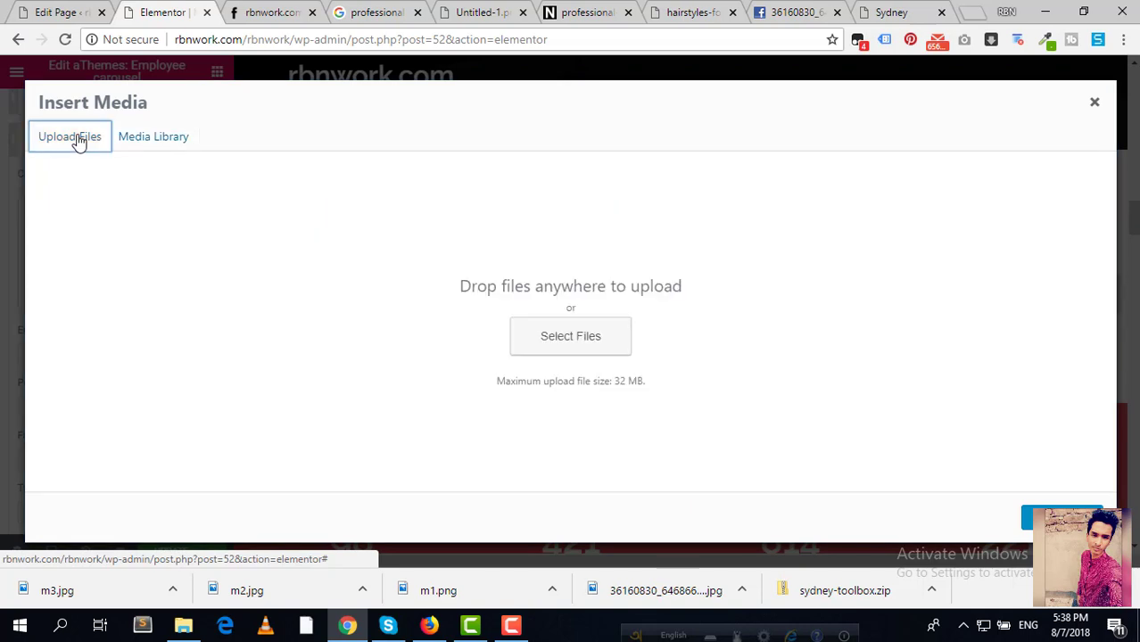
{"action": "left_click", "coordinate": [564, 341]}
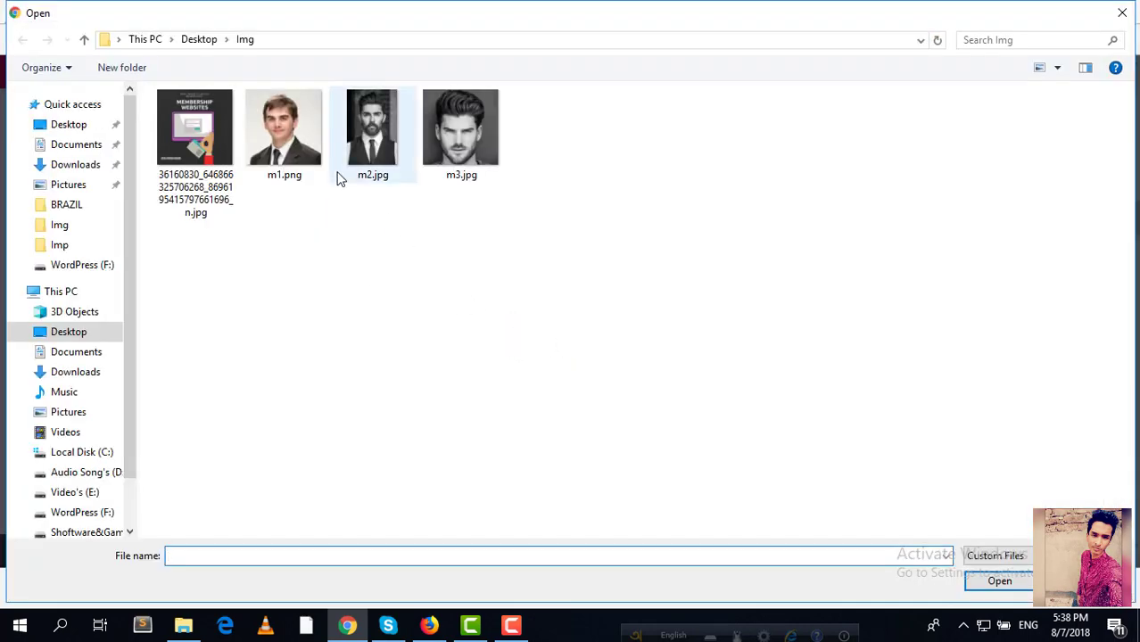
{"action": "left_click", "coordinate": [357, 166]}
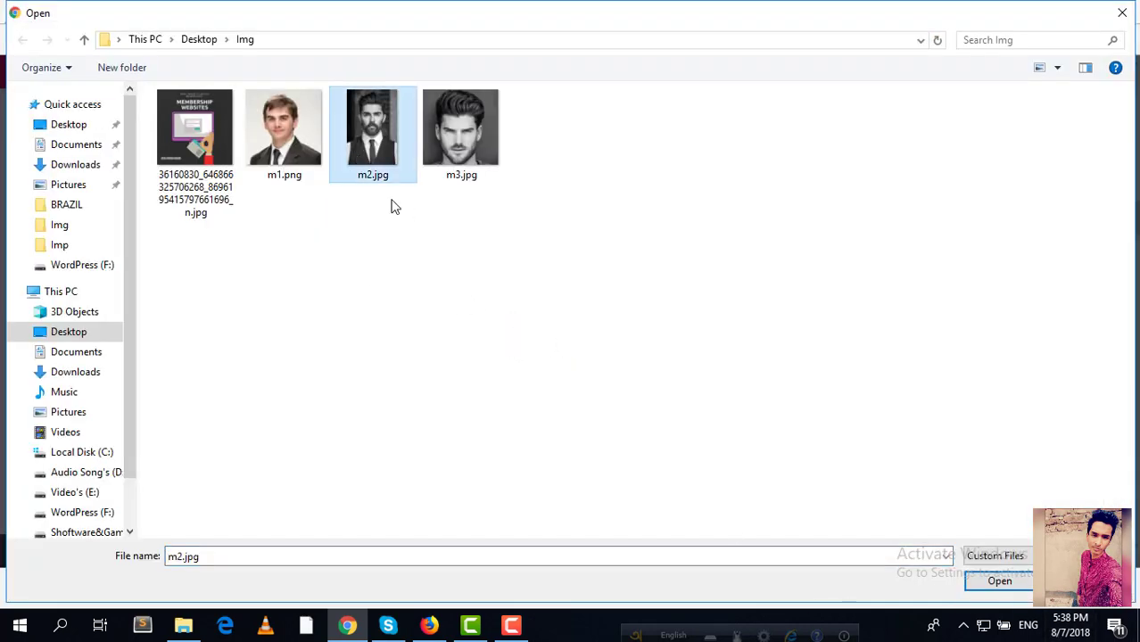
{"action": "left_click", "coordinate": [1001, 581]}
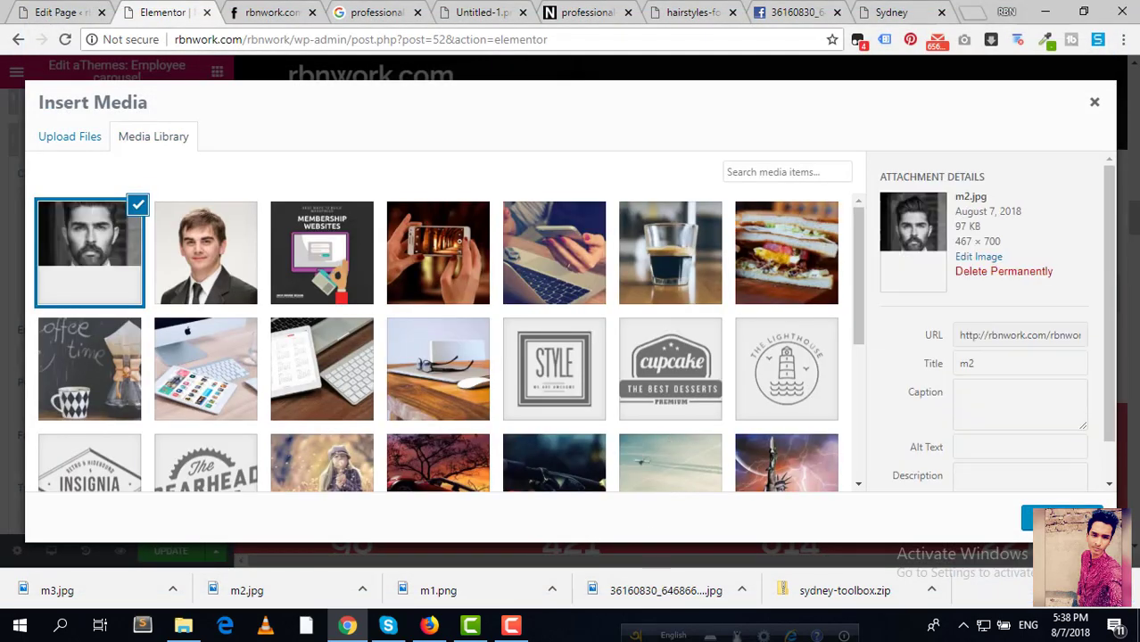
{"action": "left_click", "coordinate": [1060, 517]}
{"action": "triple_click", "coordinate": [33, 353]}
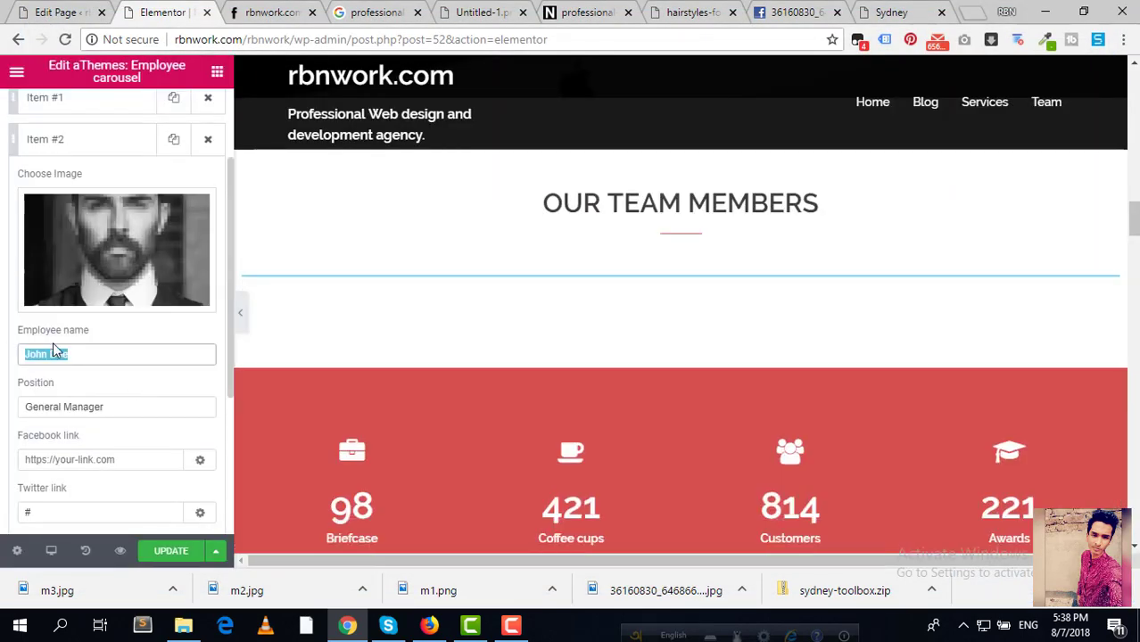
{"action": "type", "text": "Shaon"}
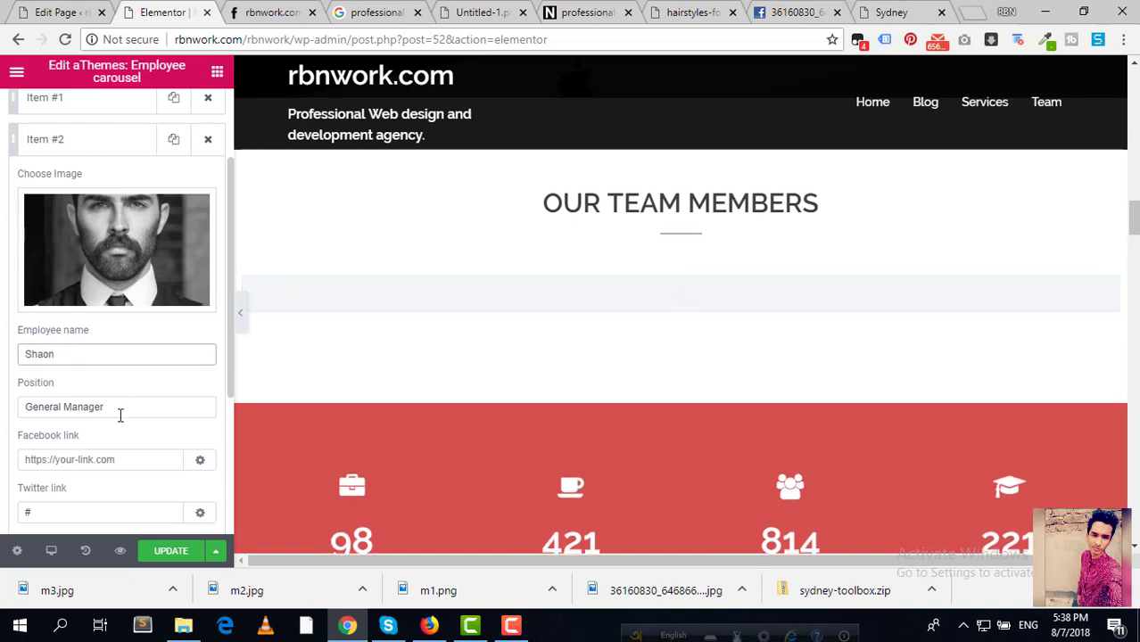
{"action": "left_click", "coordinate": [122, 408]}
{"action": "scroll", "coordinate": [150, 428], "scroll_direction": "down", "scroll_amount": 1}
{"action": "scroll", "coordinate": [149, 428], "scroll_direction": "down", "scroll_amount": 1}
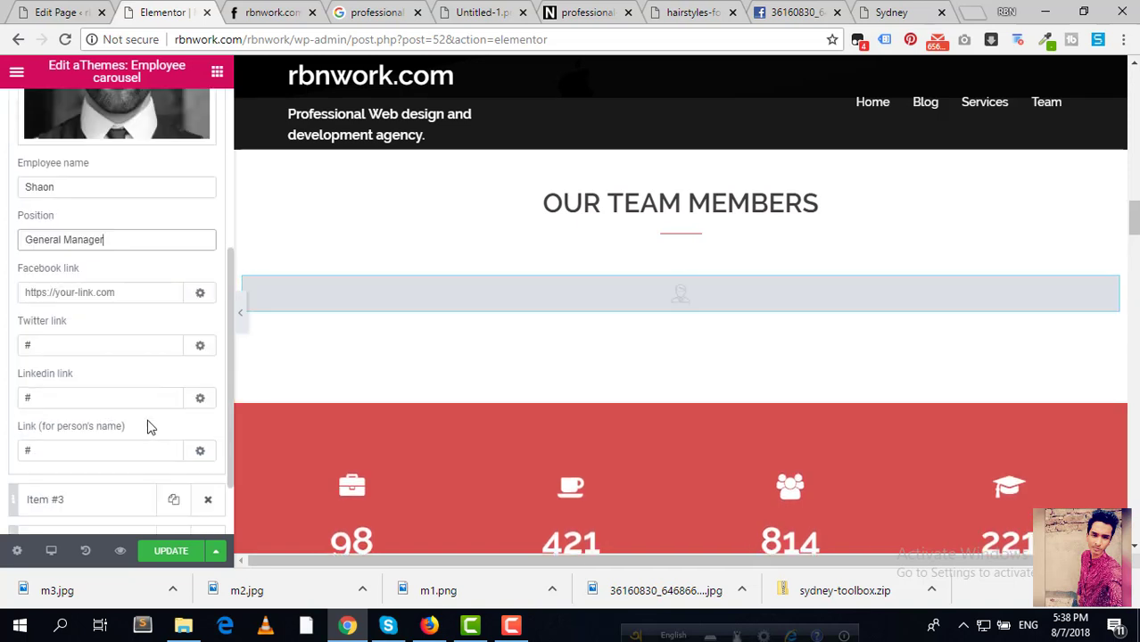
{"action": "left_click", "coordinate": [111, 292]}
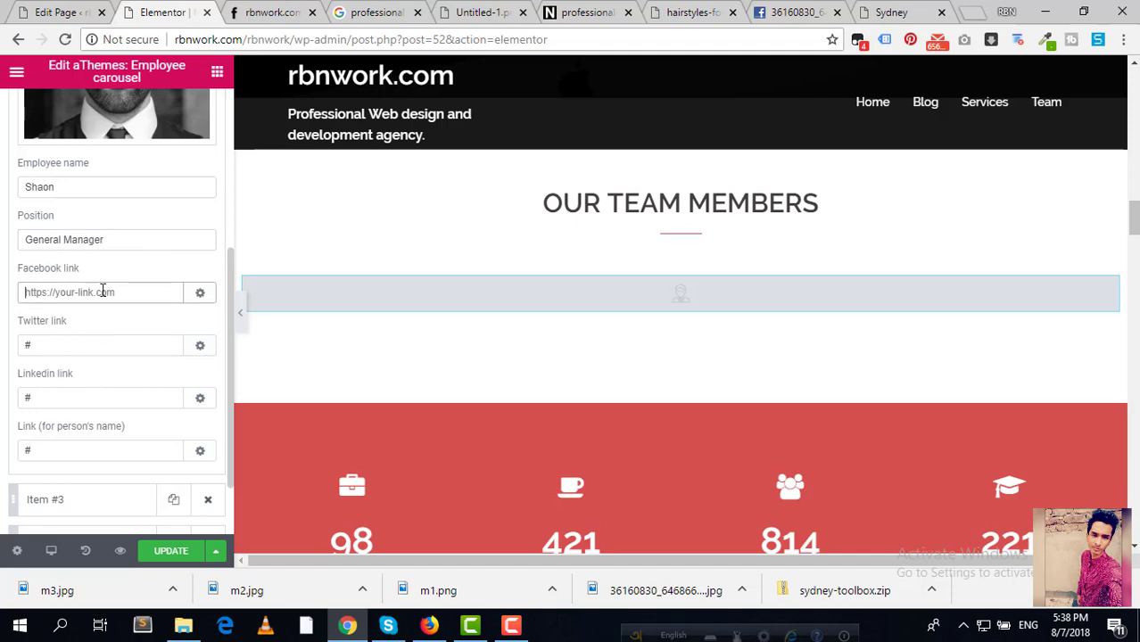
{"action": "left_click", "coordinate": [794, 12]}
{"action": "left_click", "coordinate": [678, 13]}
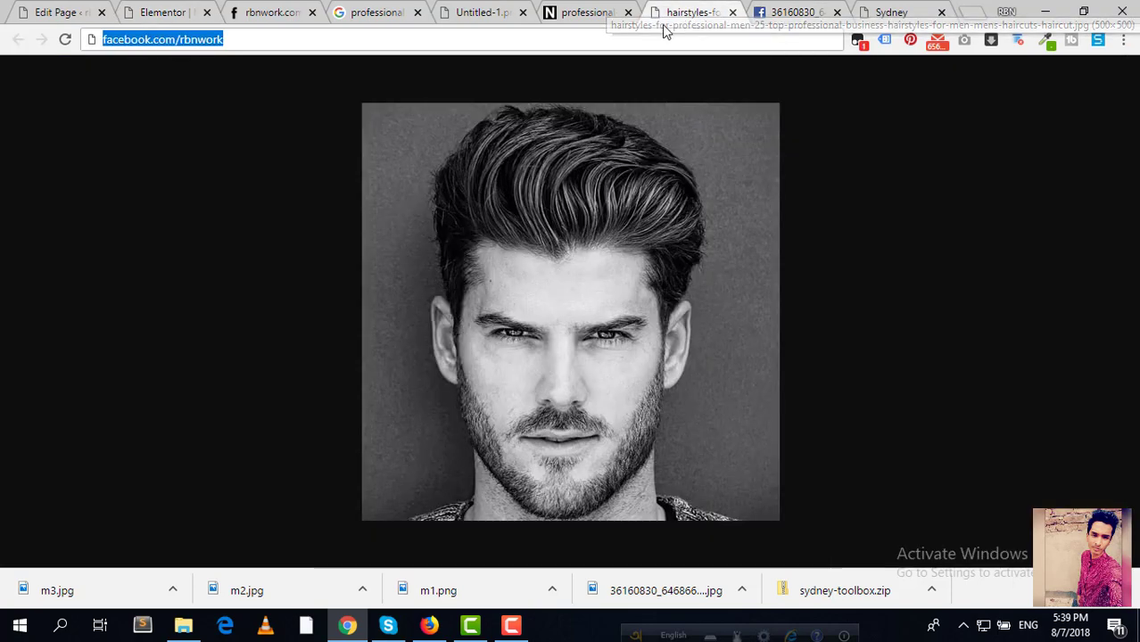
{"action": "left_click", "coordinate": [636, 41]}
{"action": "key", "text": "ctrl+a"}
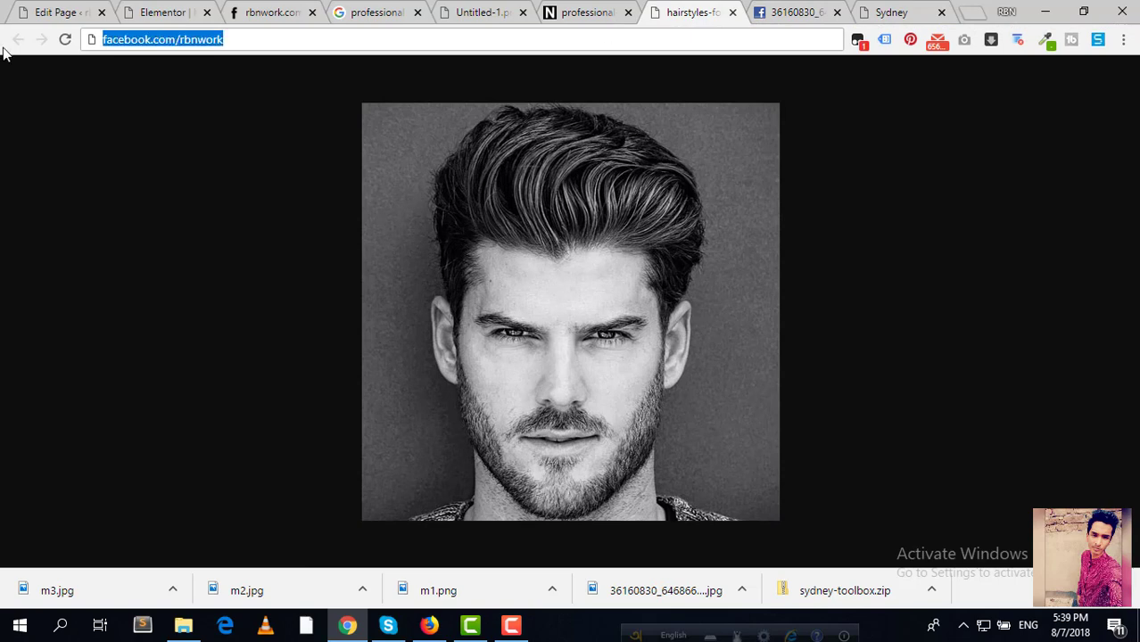
{"action": "key", "text": "ctrl+c"}
{"action": "left_click", "coordinate": [165, 13]}
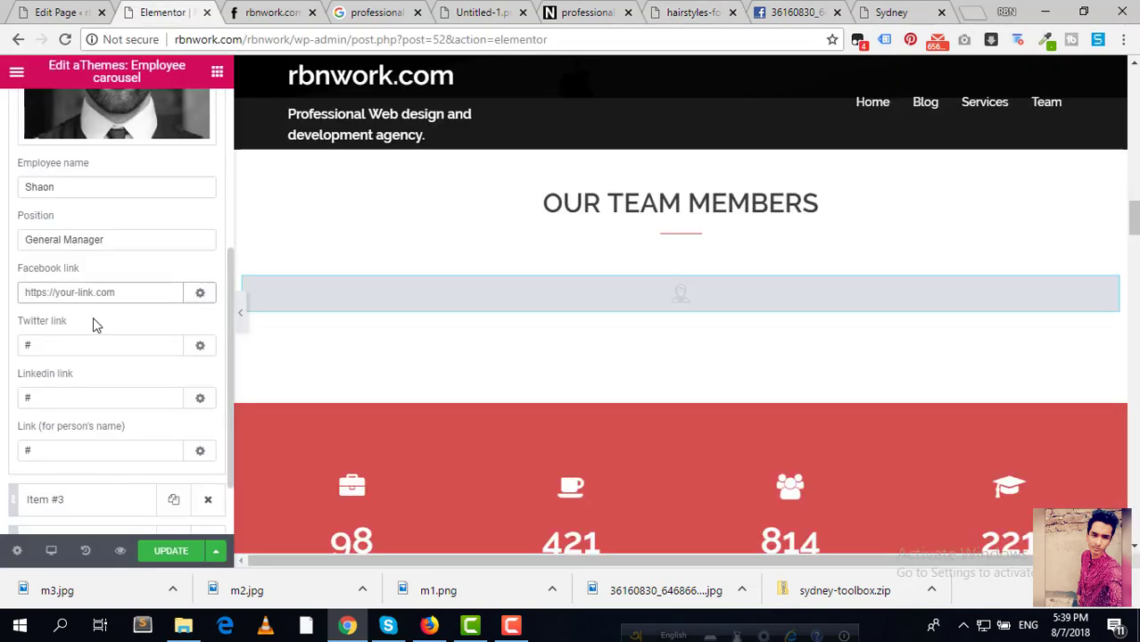
{"action": "key", "text": "ctrl+v"}
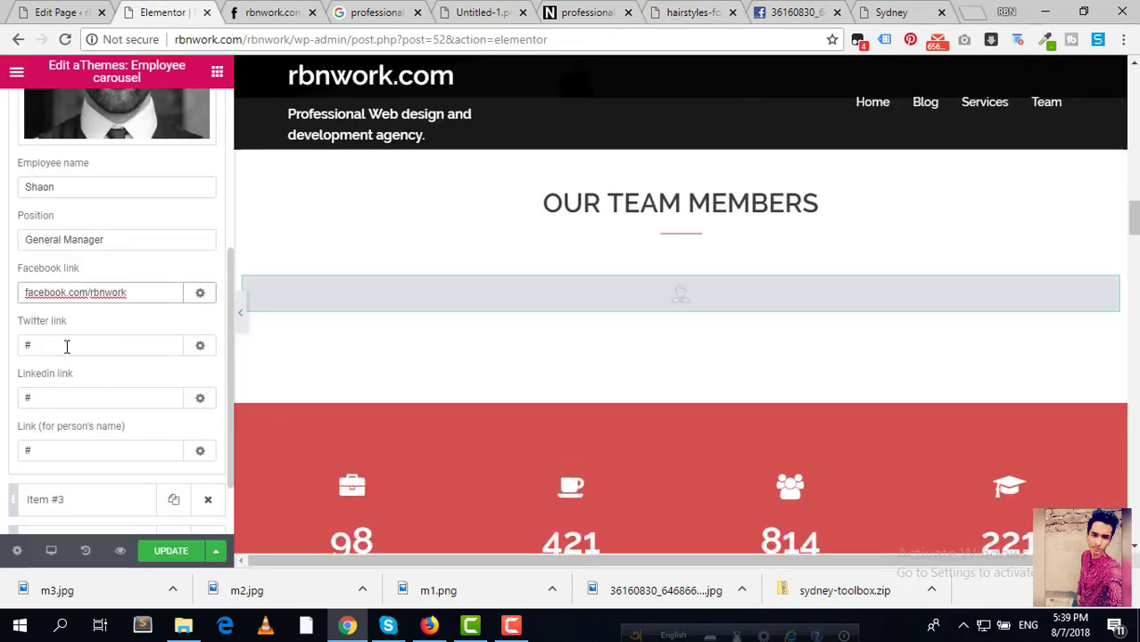
{"action": "left_click", "coordinate": [67, 347]}
{"action": "key", "text": "BackSpace"}
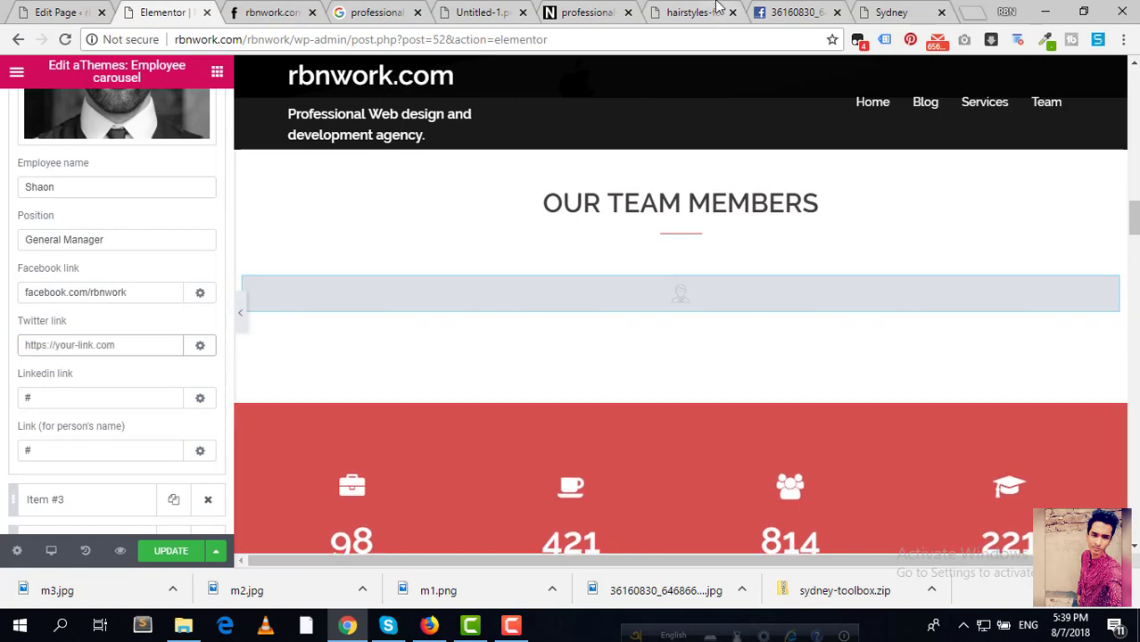
{"action": "left_click", "coordinate": [691, 12]}
{"action": "left_click", "coordinate": [790, 12]}
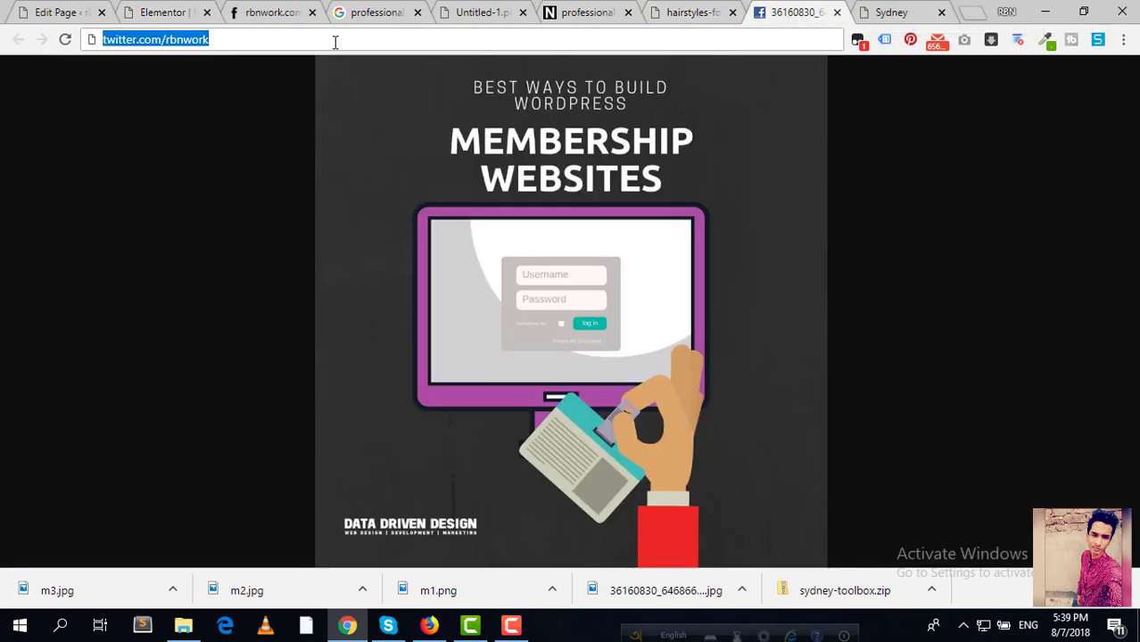
{"action": "left_click", "coordinate": [243, 10]}
{"action": "left_click", "coordinate": [181, 7]}
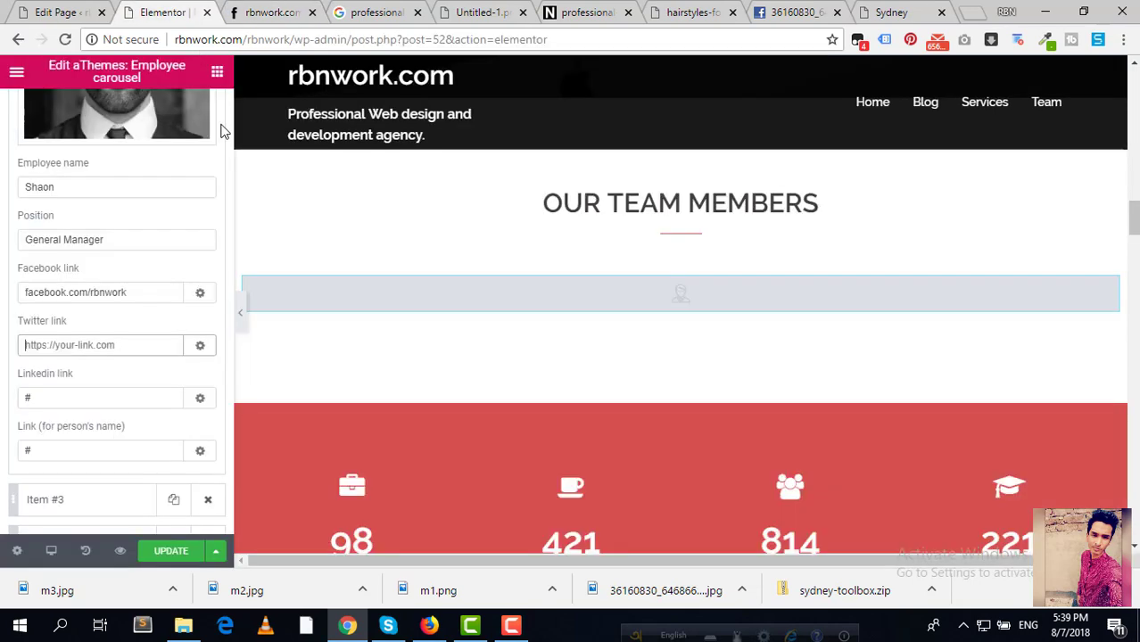
{"action": "key", "text": "ctrl+v"}
Step: Clear the LinkedIn link, set the name link to rbnwork.com, and delete Item #4
{"action": "left_click_drag", "start_coordinate": [70, 397], "coordinate": [15, 410]}
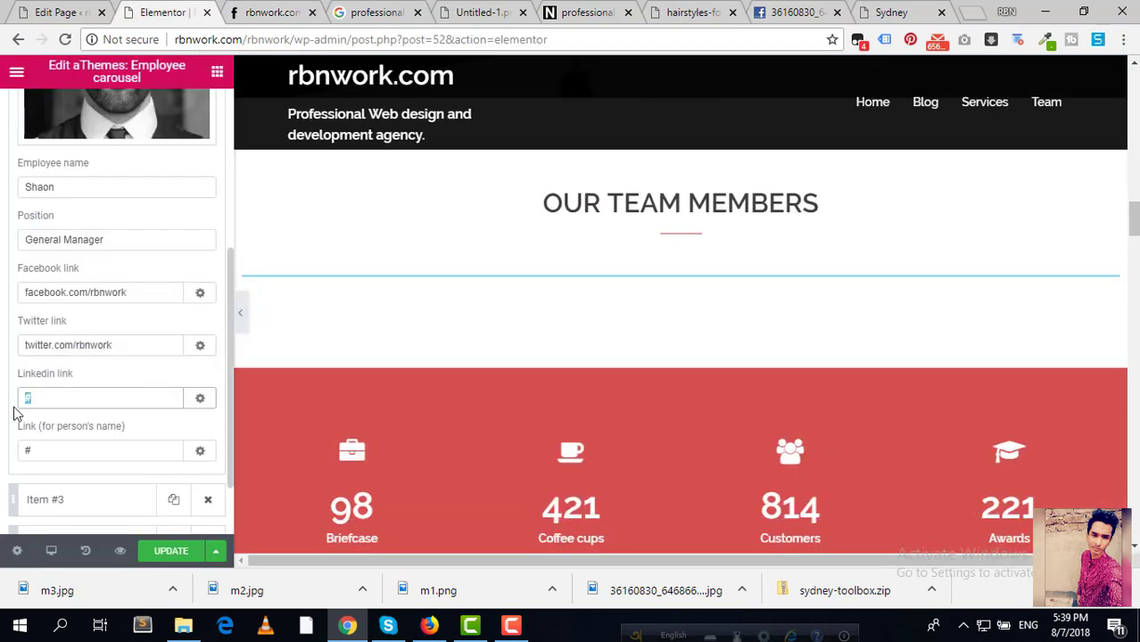
{"action": "key", "text": "BackSpace"}
{"action": "left_click_drag", "start_coordinate": [72, 453], "coordinate": [3, 449]}
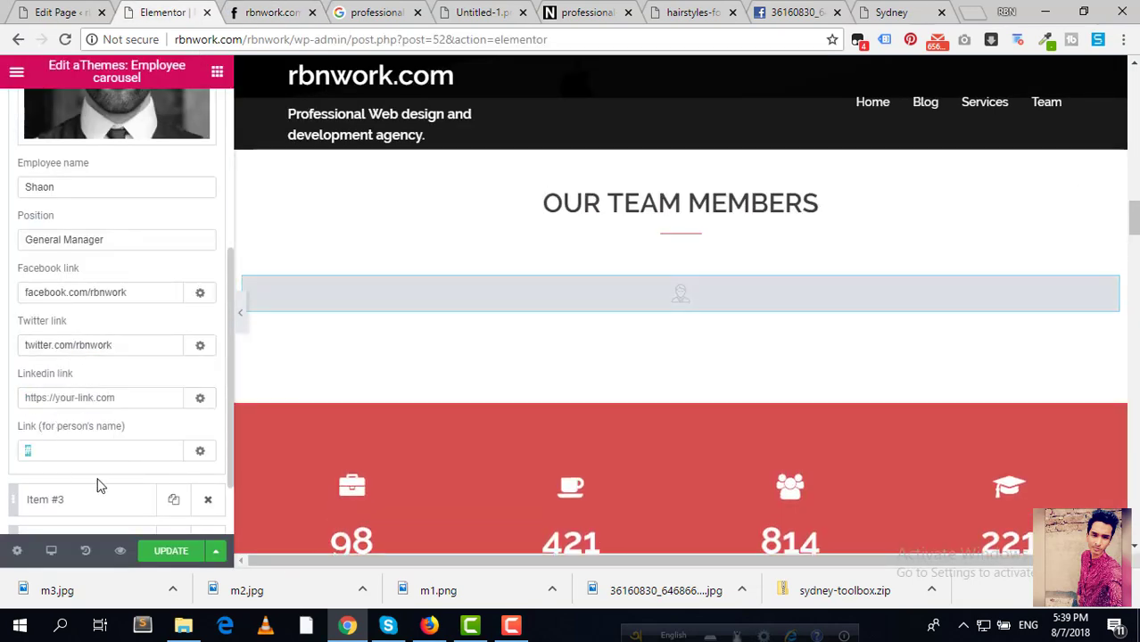
{"action": "type", "text": "rbnwork.com"}
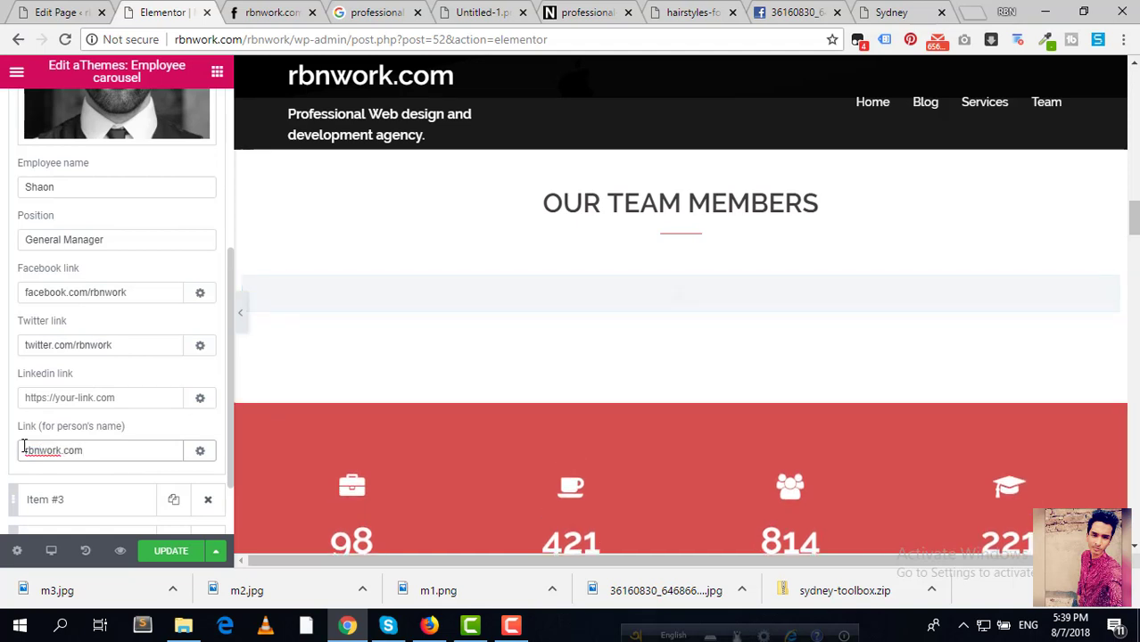
{"action": "scroll", "coordinate": [63, 487], "scroll_direction": "down", "scroll_amount": 1}
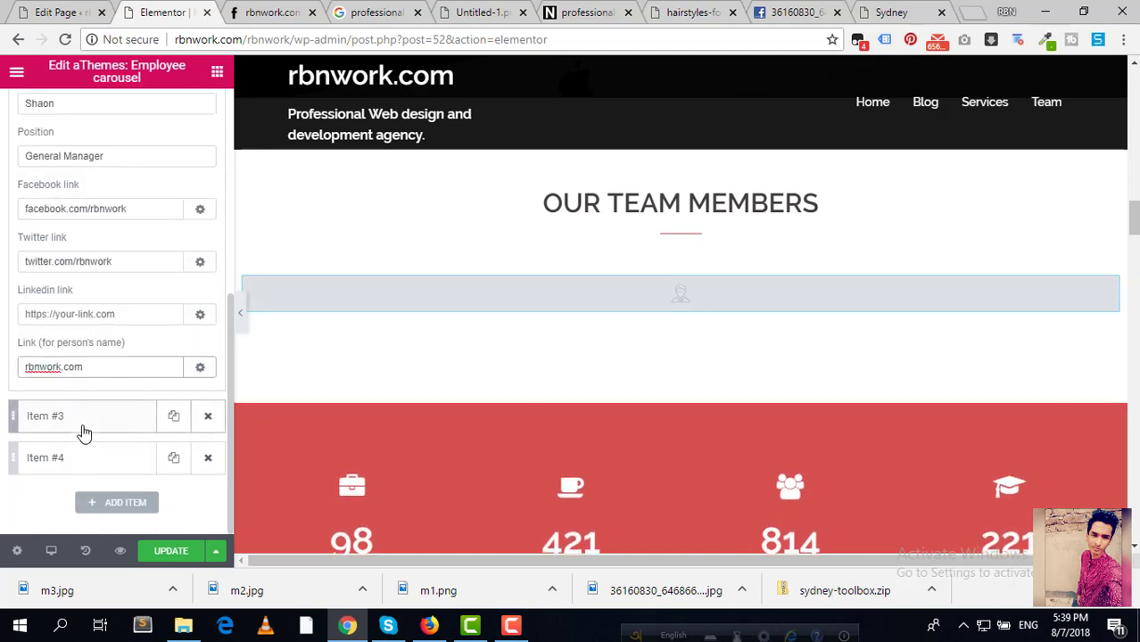
{"action": "left_click", "coordinate": [207, 458]}
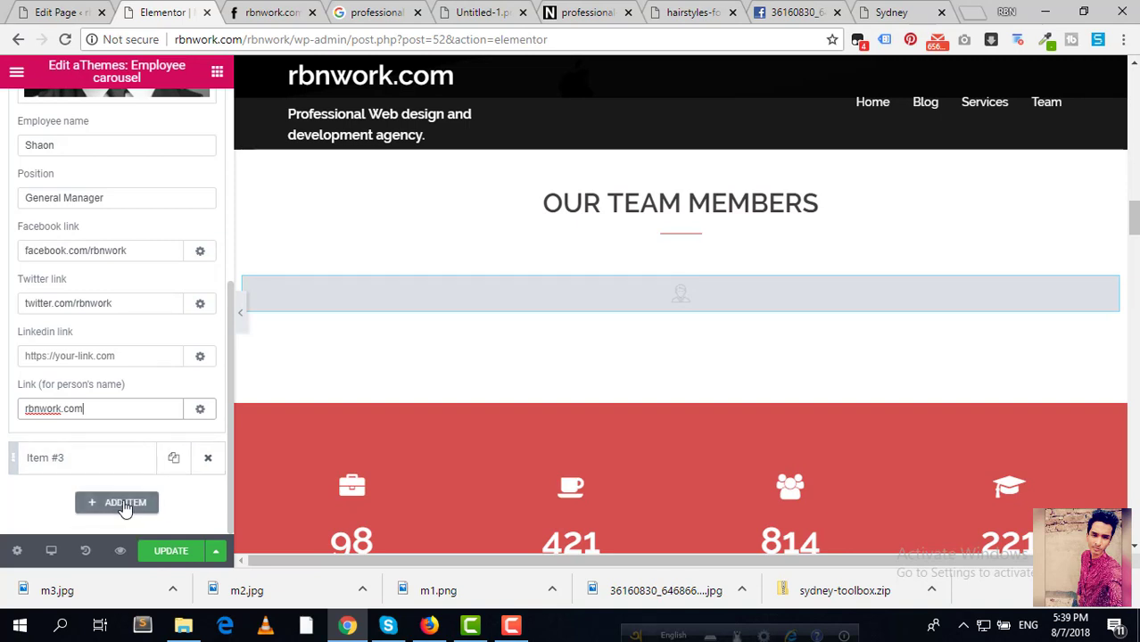
Step: Add several new team member entries to the Employee carousel and inspect their placeholder fields
{"action": "left_click", "coordinate": [123, 501]}
{"action": "scroll", "coordinate": [107, 387], "scroll_direction": "up", "scroll_amount": 1}
{"action": "mouse_move", "coordinate": [67, 189]}
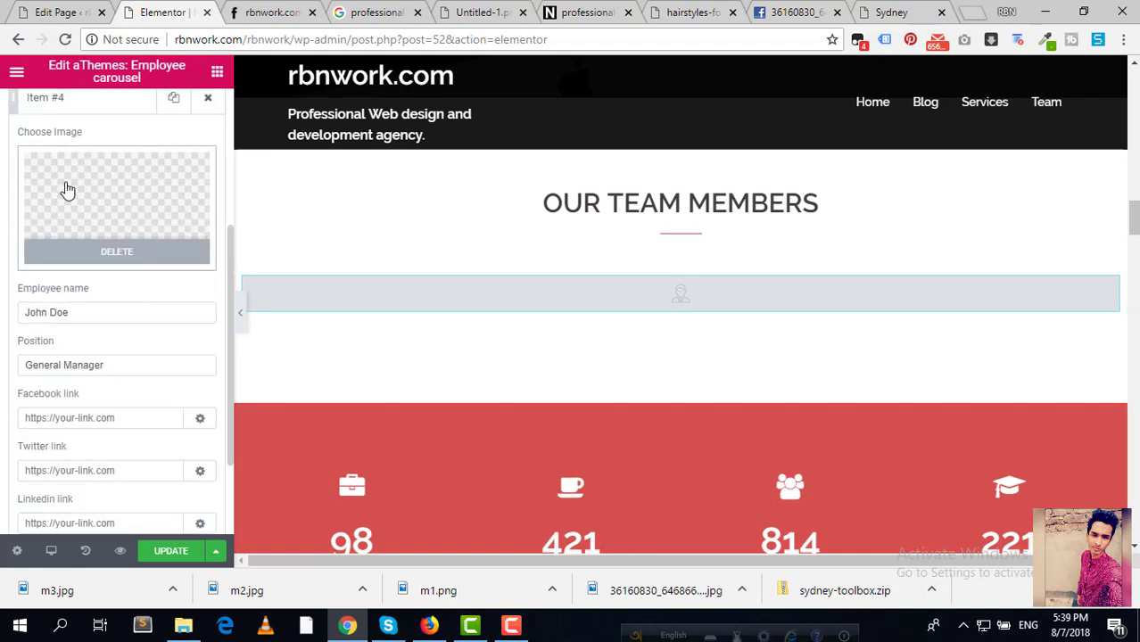
{"action": "scroll", "coordinate": [62, 189], "scroll_direction": "up", "scroll_amount": 1}
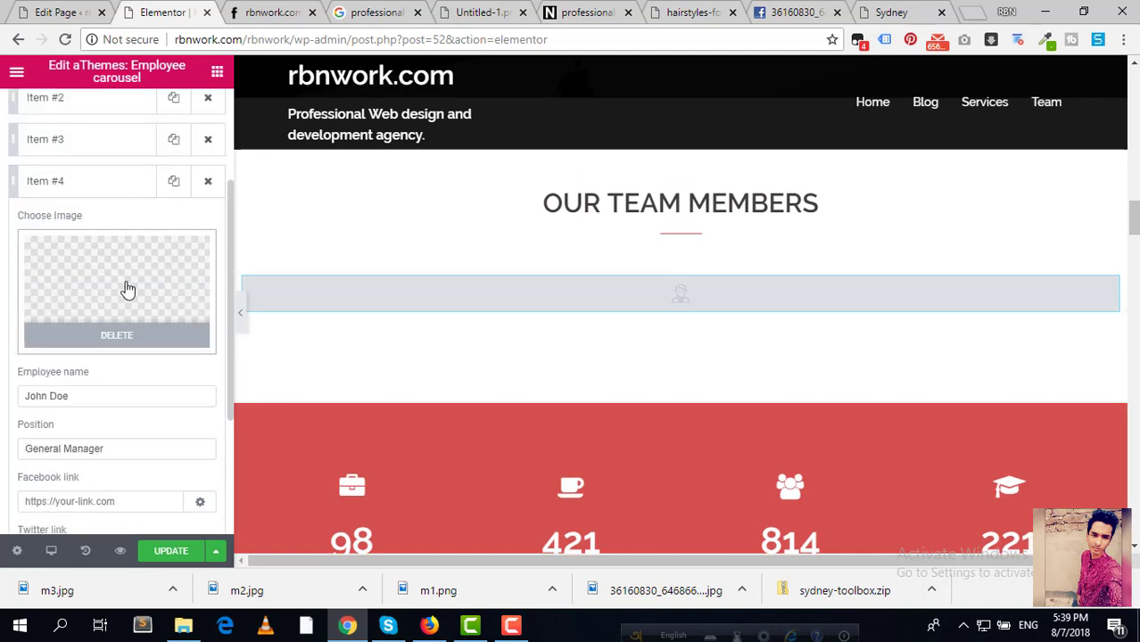
{"action": "scroll", "coordinate": [138, 296], "scroll_direction": "down", "scroll_amount": 1}
{"action": "left_click_drag", "start_coordinate": [93, 316], "coordinate": [2, 330]}
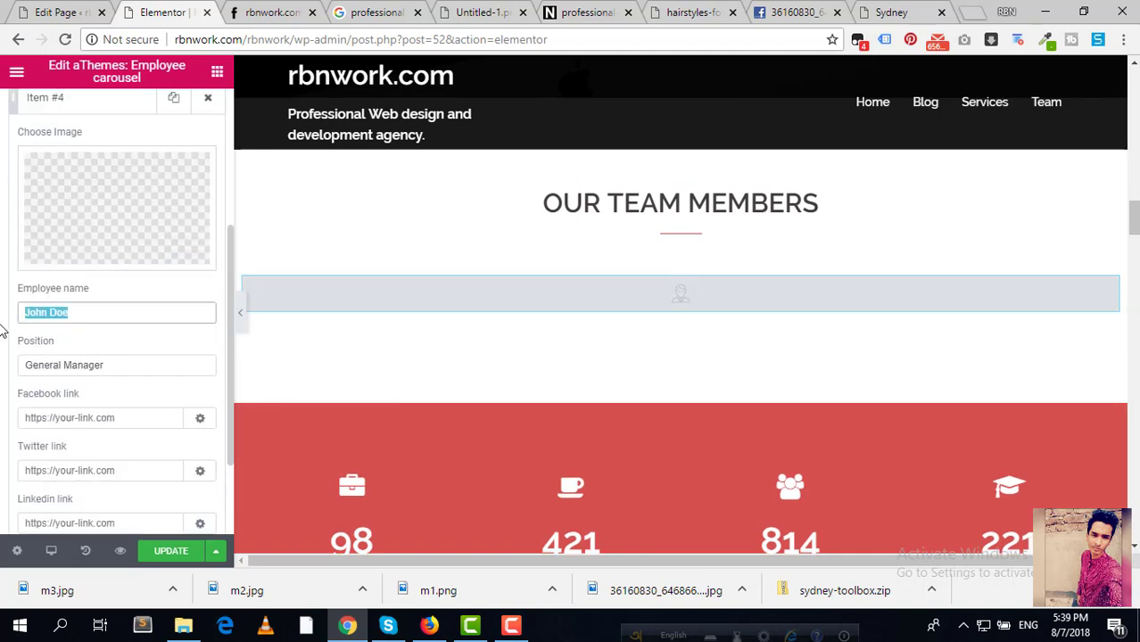
{"action": "triple_click", "coordinate": [125, 364]}
{"action": "left_click", "coordinate": [146, 415]}
{"action": "left_click", "coordinate": [78, 475]}
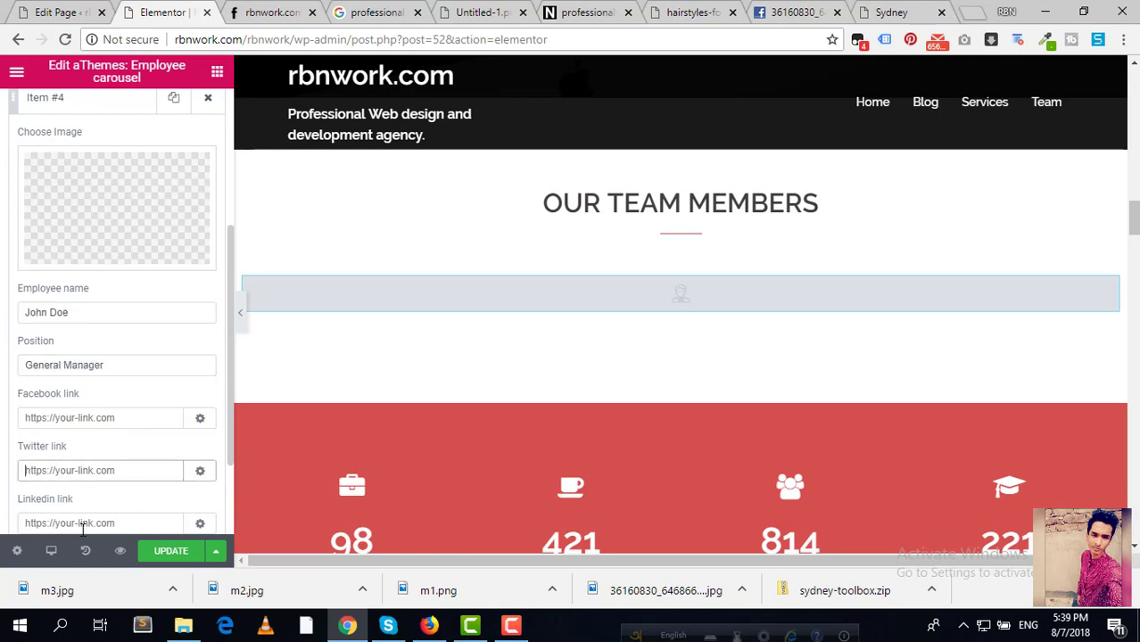
{"action": "left_click", "coordinate": [83, 529]}
{"action": "scroll", "coordinate": [153, 348], "scroll_direction": "down", "scroll_amount": 2}
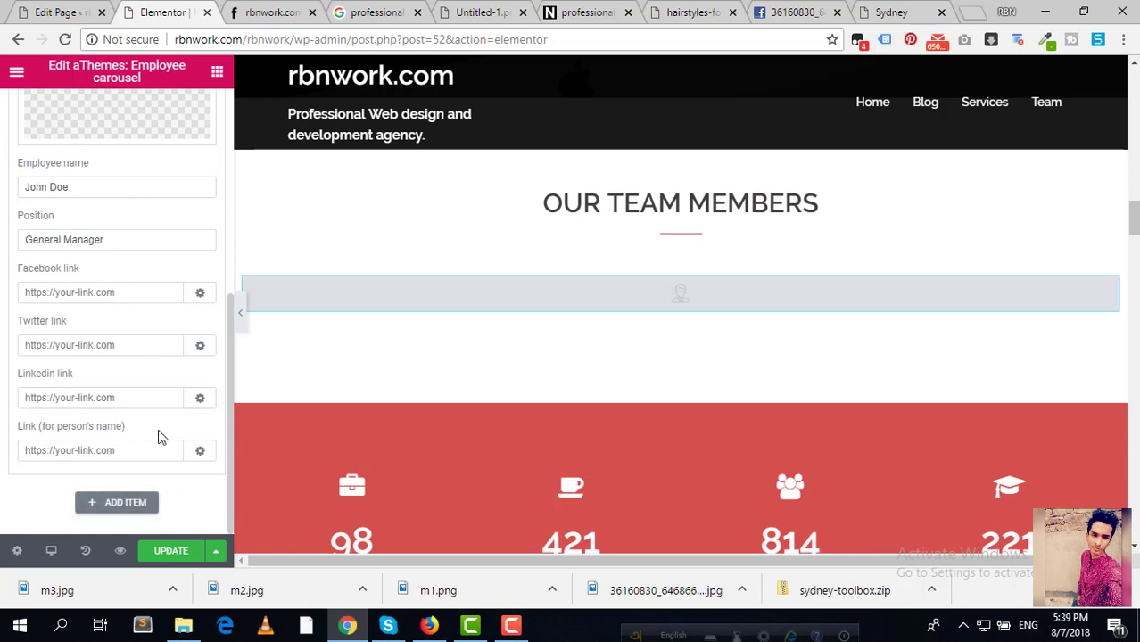
{"action": "left_click", "coordinate": [107, 504]}
{"action": "scroll", "coordinate": [176, 465], "scroll_direction": "down", "scroll_amount": 1}
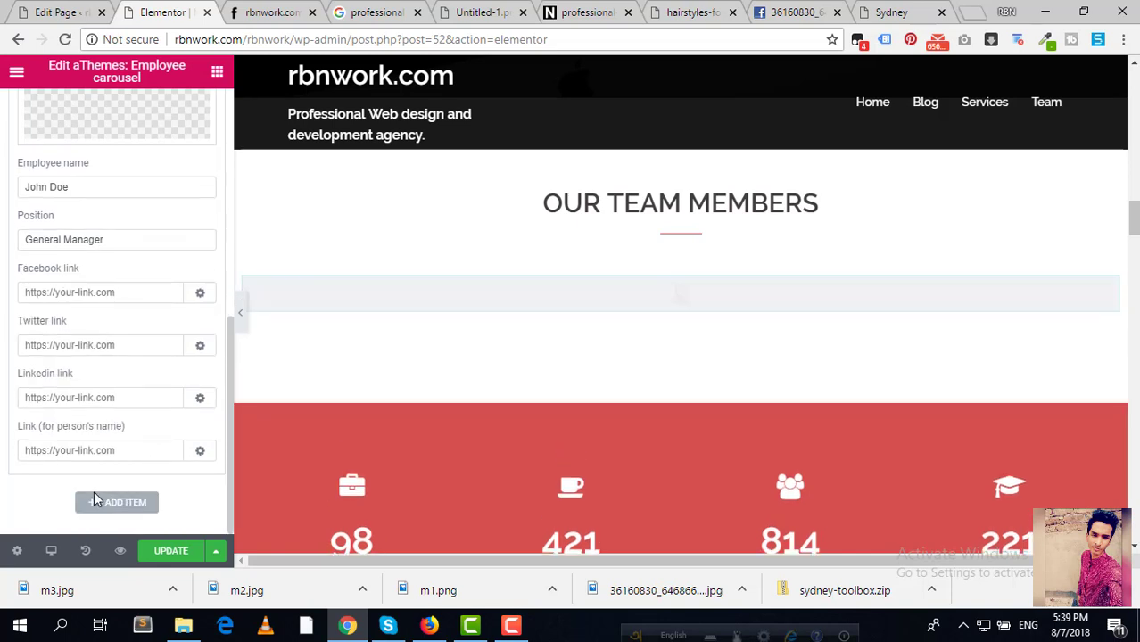
{"action": "left_click", "coordinate": [123, 504]}
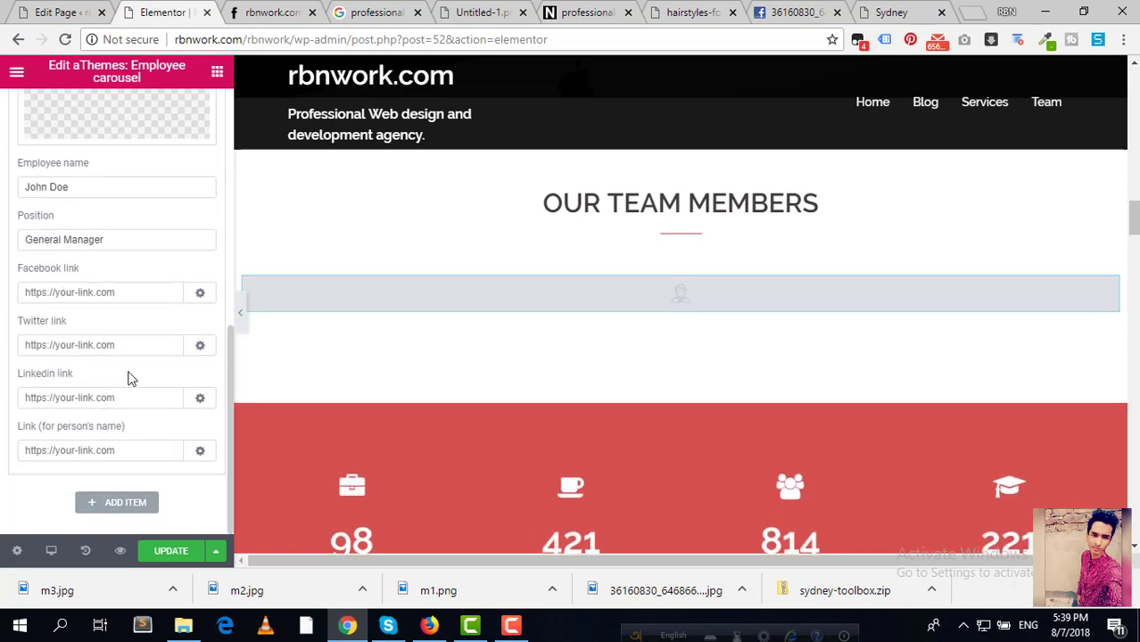
Step: Delete the extra entries so only Items #1–#3 remain, and save with Update
{"action": "left_click", "coordinate": [206, 230]}
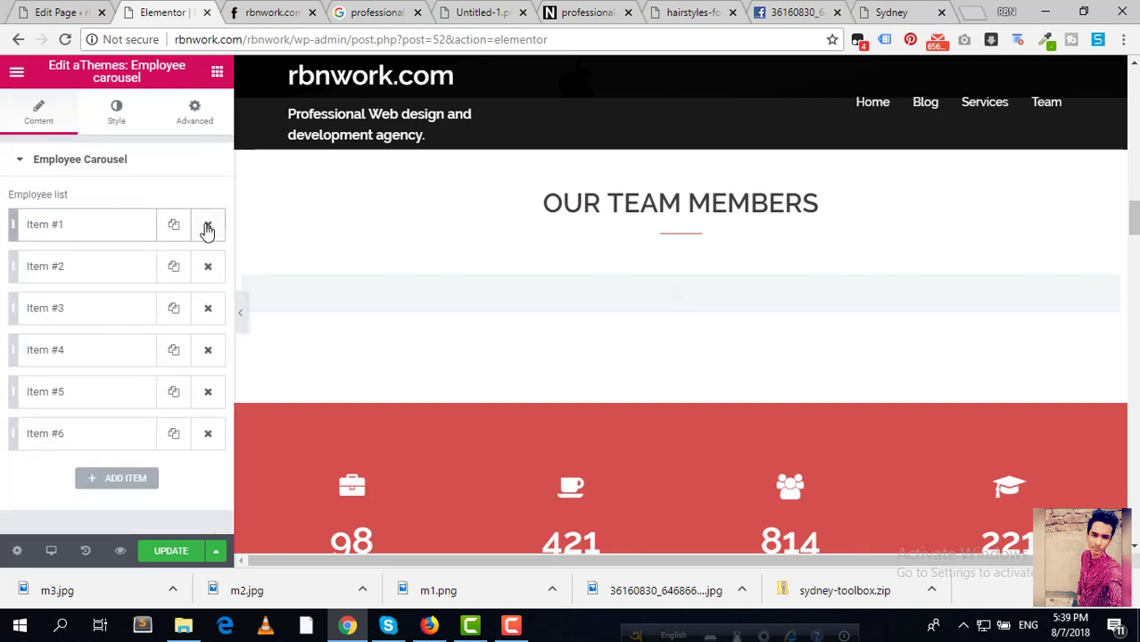
{"action": "left_click", "coordinate": [211, 431]}
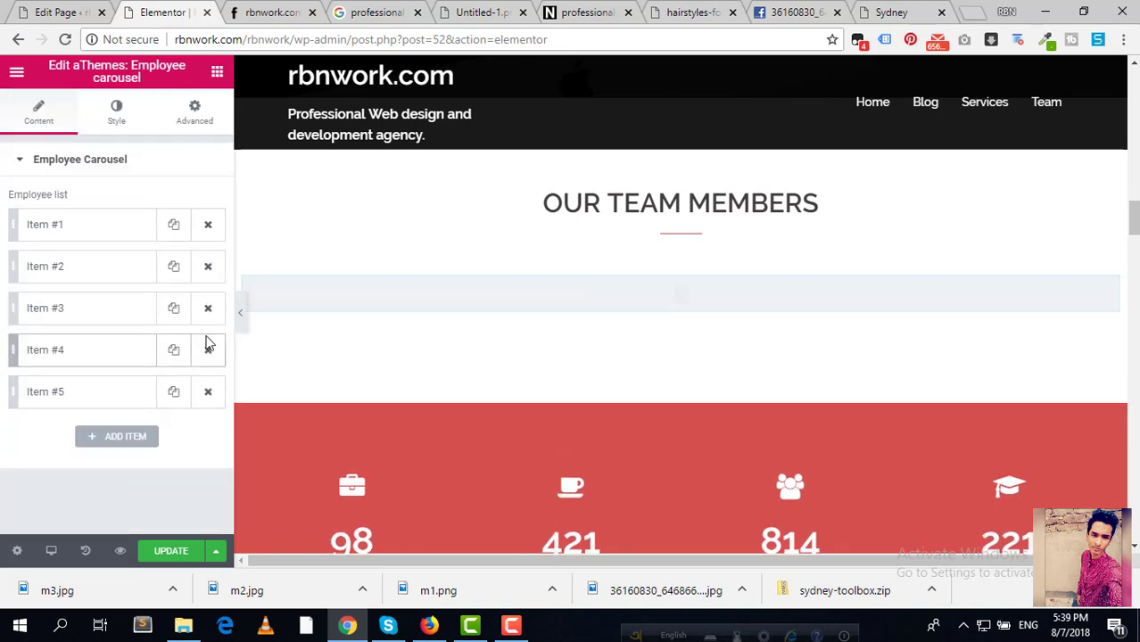
{"action": "left_click", "coordinate": [208, 350]}
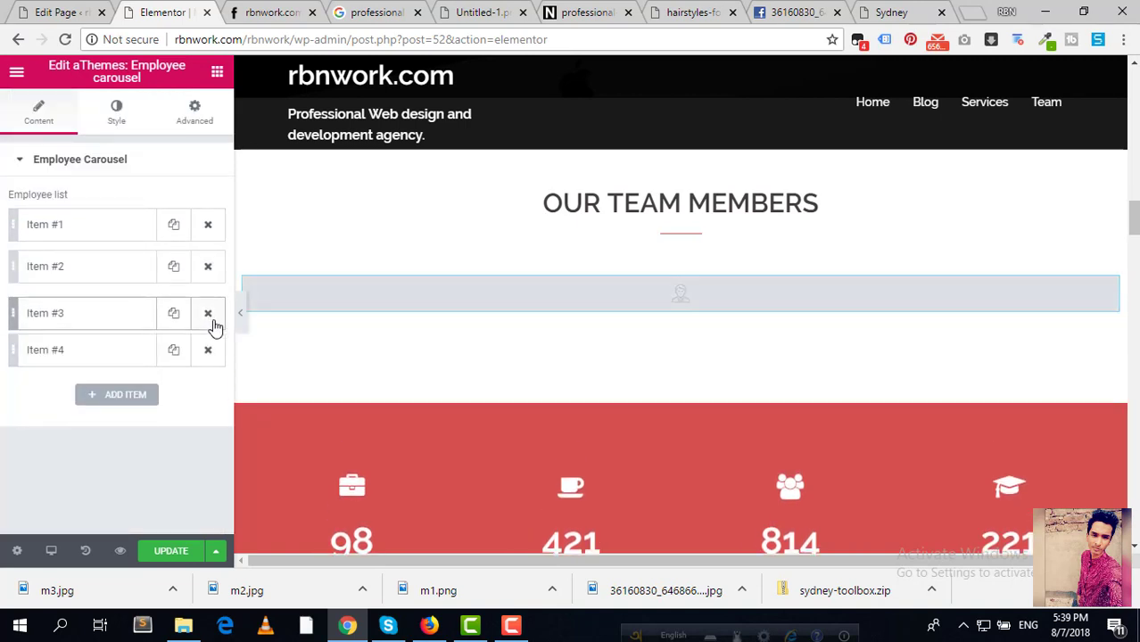
{"action": "left_click", "coordinate": [210, 352]}
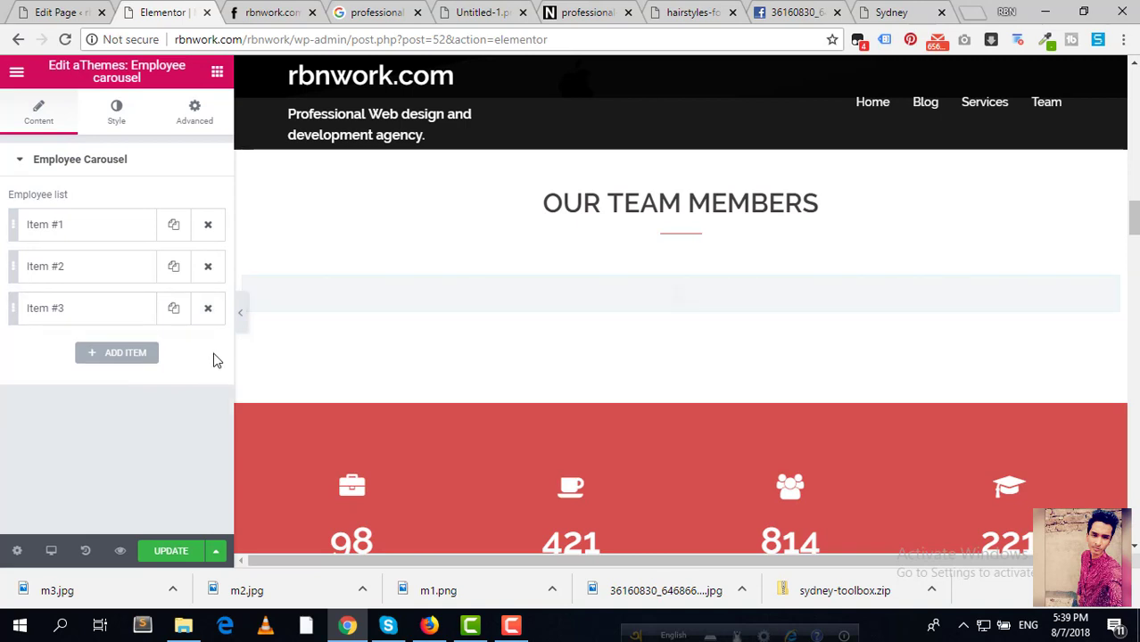
{"action": "left_click", "coordinate": [172, 552]}
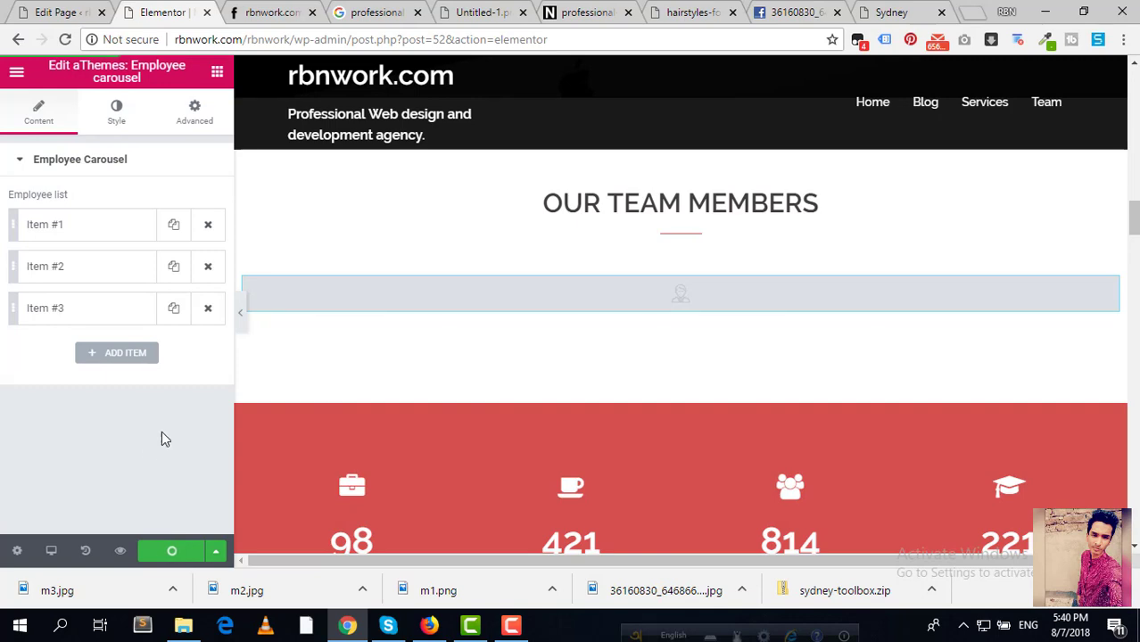
Step: Reload the live homepage and scroll to the Our Team Members carousel
{"action": "left_click", "coordinate": [263, 13]}
{"action": "left_click", "coordinate": [65, 39]}
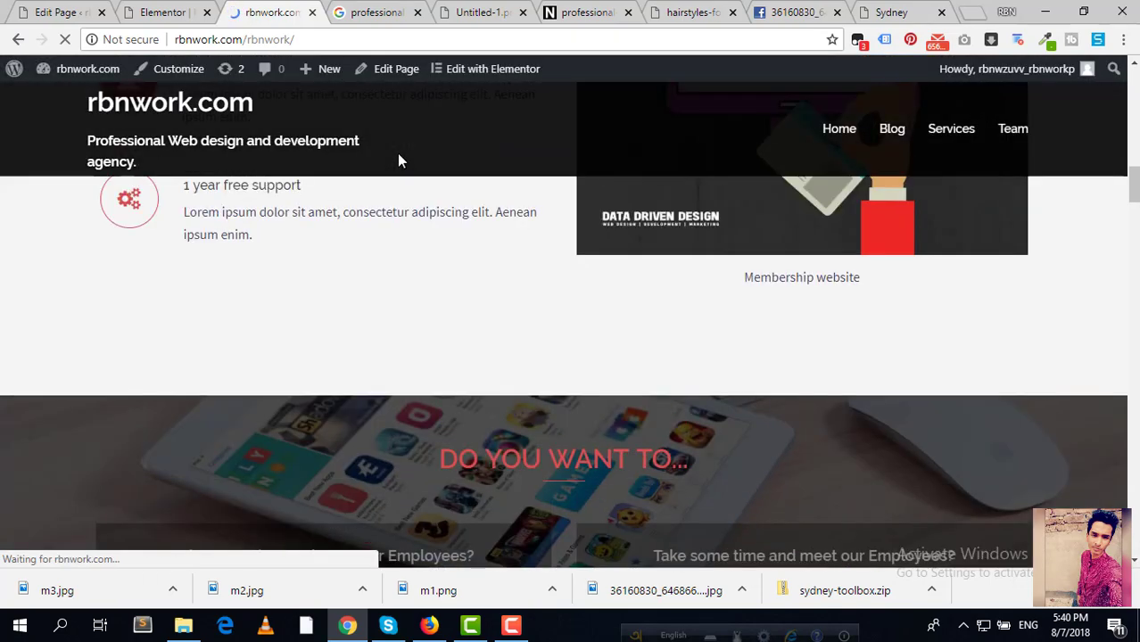
{"action": "scroll", "coordinate": [401, 161], "scroll_direction": "down", "scroll_amount": 10}
{"action": "scroll", "coordinate": [411, 176], "scroll_direction": "up", "scroll_amount": 2}
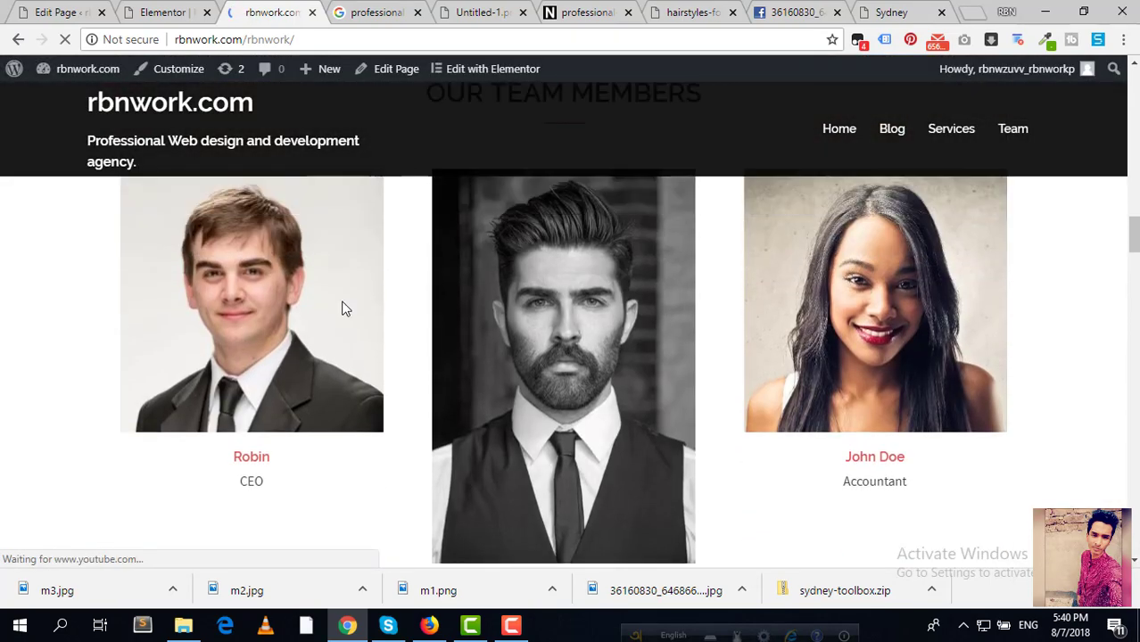
{"action": "scroll", "coordinate": [651, 303], "scroll_direction": "up", "scroll_amount": 2}
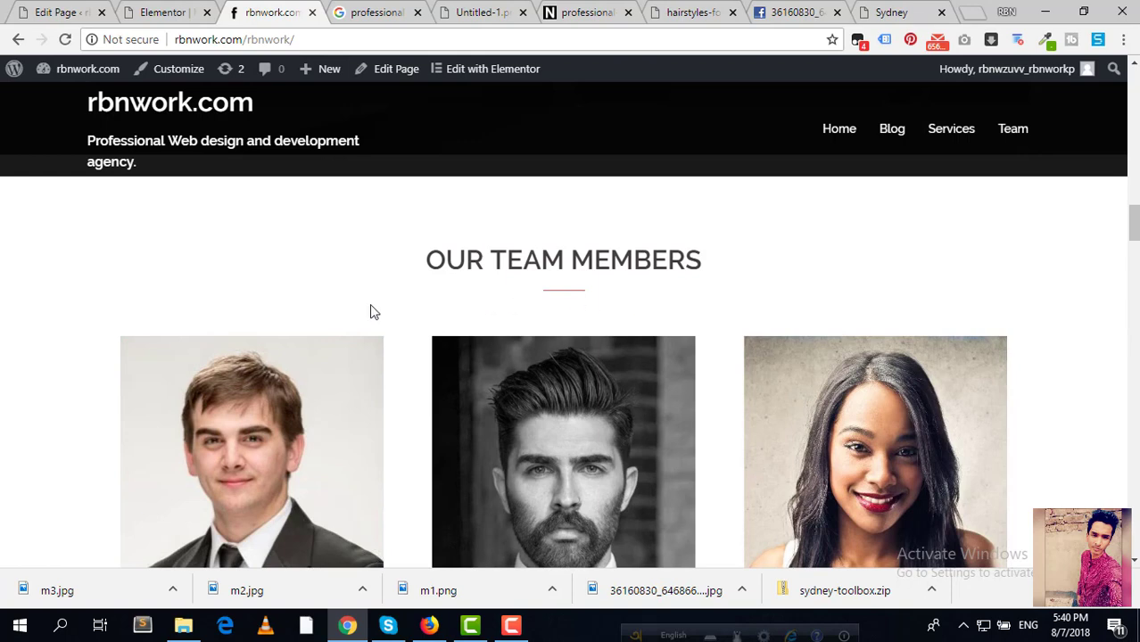
{"action": "scroll", "coordinate": [357, 316], "scroll_direction": "down", "scroll_amount": 2}
{"action": "scroll", "coordinate": [312, 335], "scroll_direction": "up", "scroll_amount": 1}
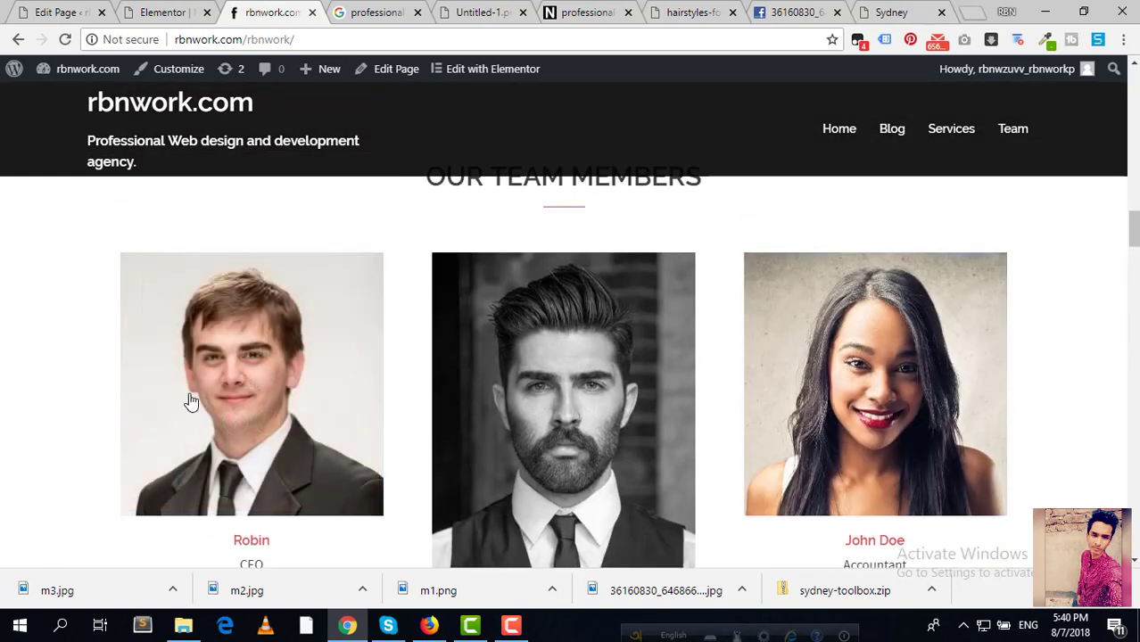
{"action": "scroll", "coordinate": [624, 384], "scroll_direction": "down", "scroll_amount": 2}
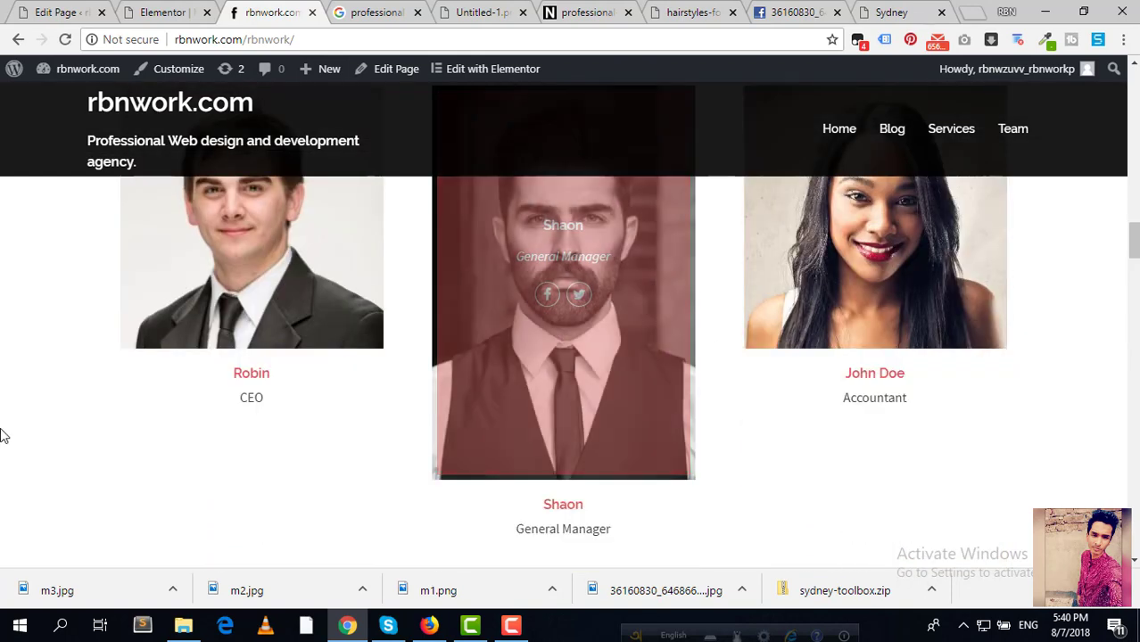
{"action": "scroll", "coordinate": [4, 437], "scroll_direction": "down", "scroll_amount": 3}
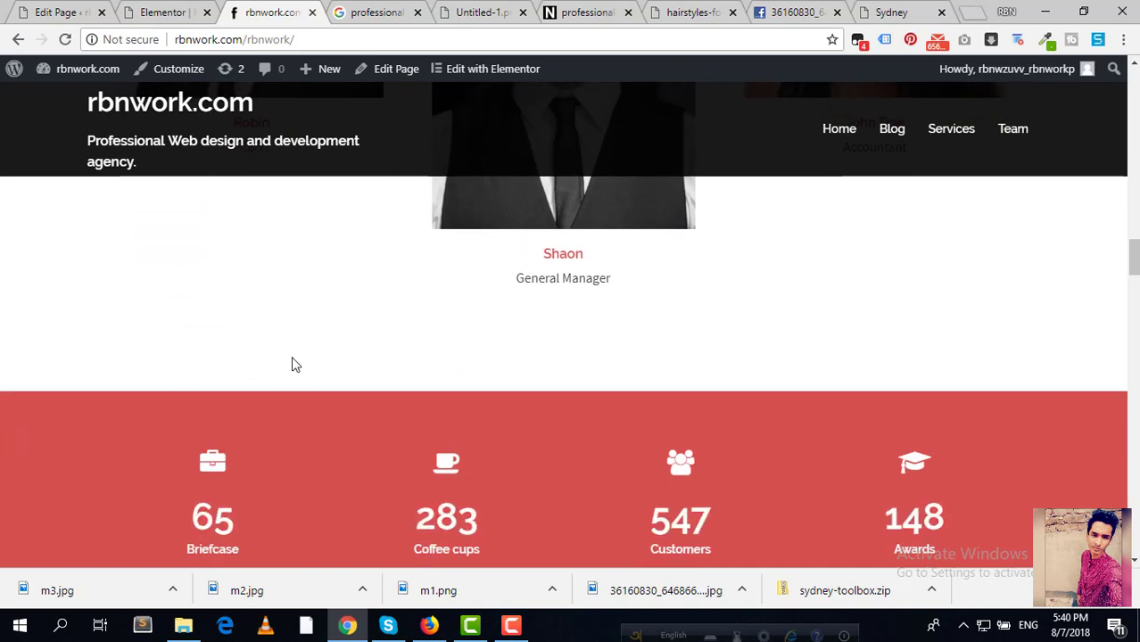
Step: Follow the General Manager's name link to confirm it opens rbnwork.com, then return to the editor
{"action": "right_click", "coordinate": [563, 261]}
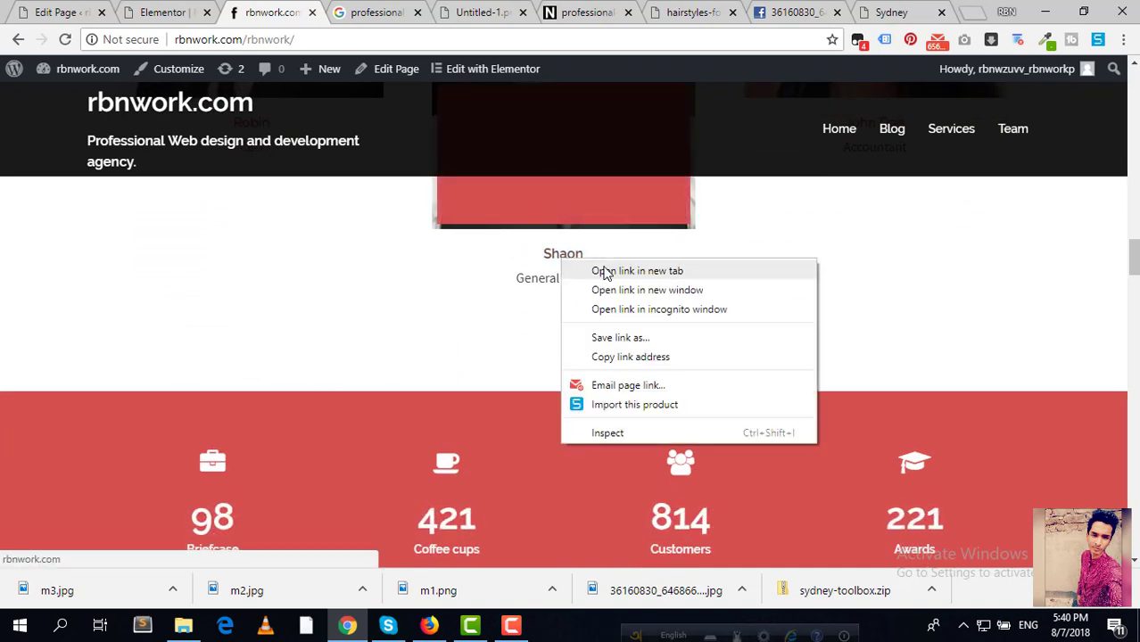
{"action": "left_click", "coordinate": [452, 285]}
{"action": "left_click", "coordinate": [555, 257]}
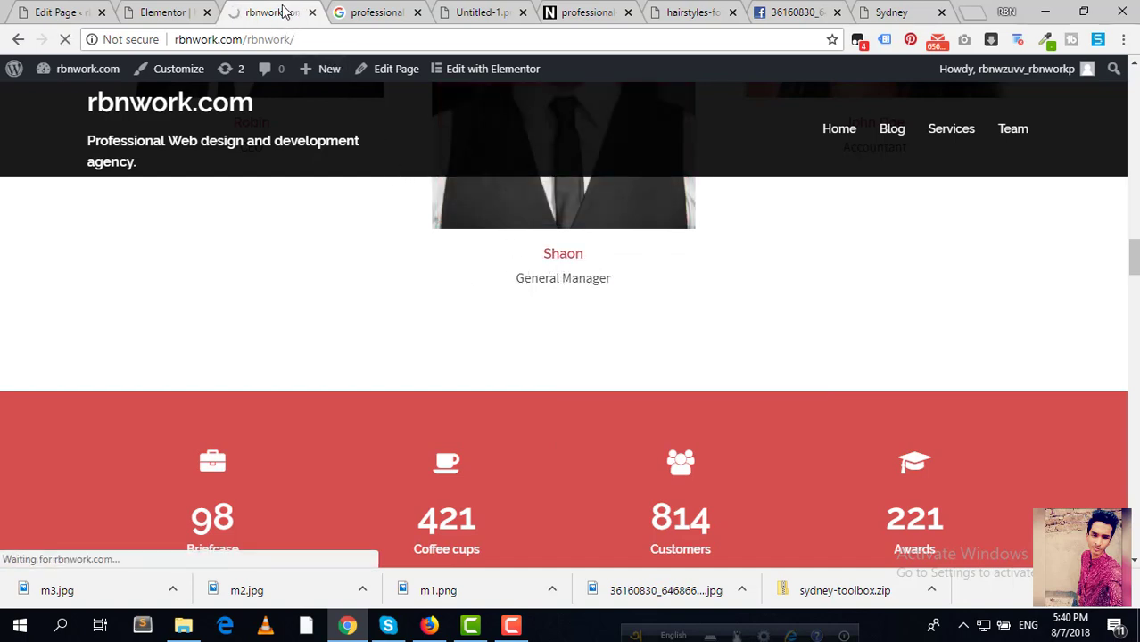
{"action": "left_click", "coordinate": [165, 9]}
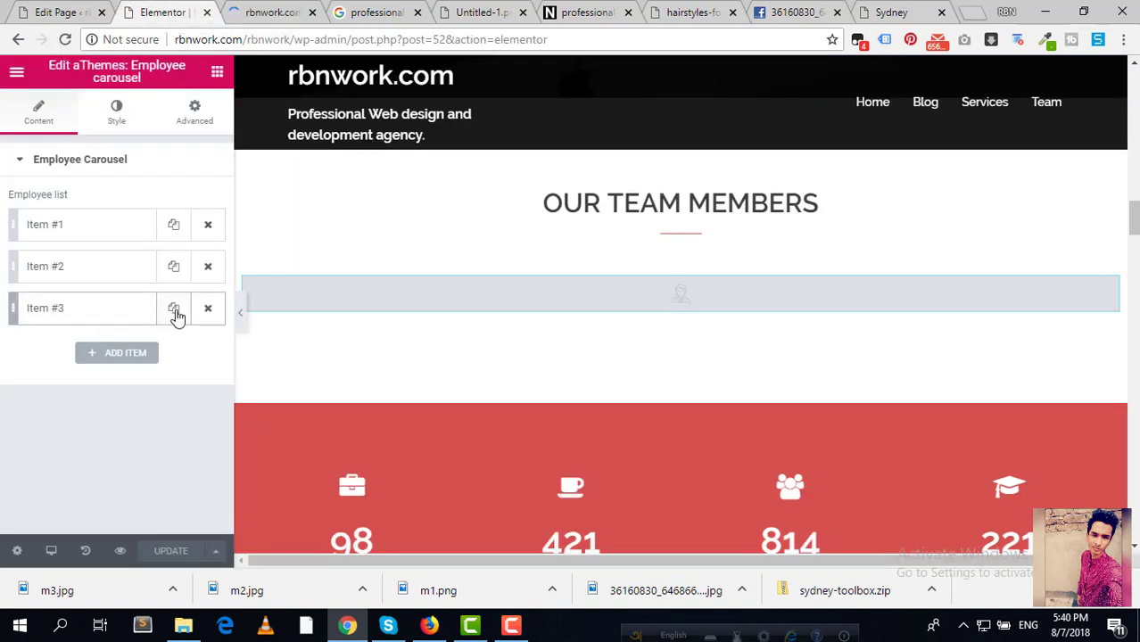
Step: Duplicate the third employee entry, delete the copy, and review the third entry's details
{"action": "left_click", "coordinate": [174, 310]}
{"action": "left_click", "coordinate": [208, 350]}
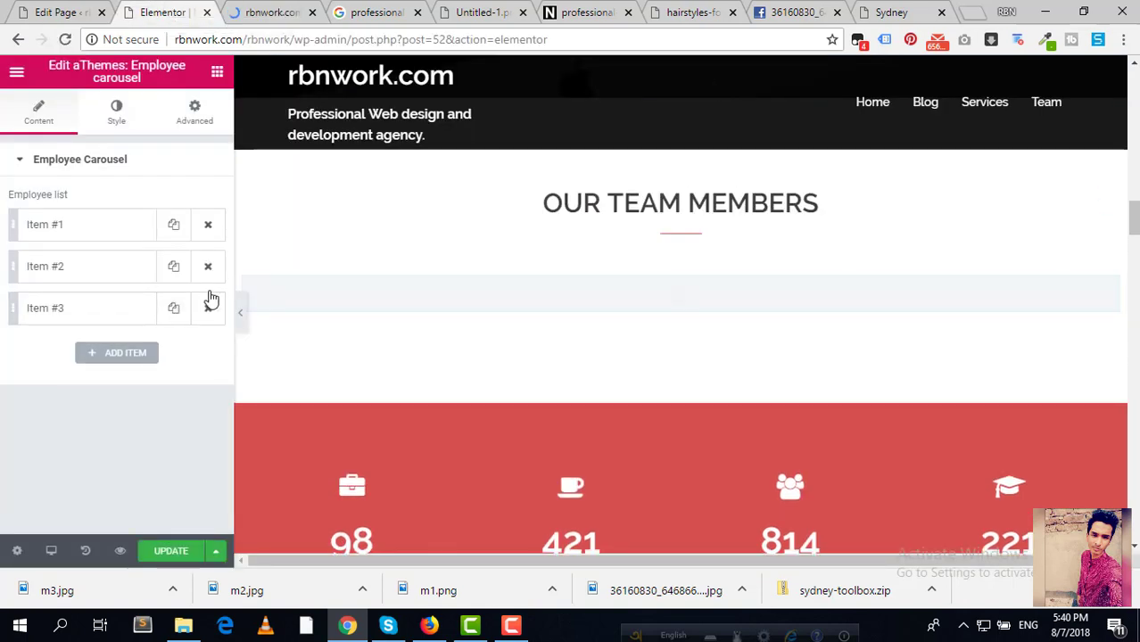
{"action": "left_click", "coordinate": [84, 309]}
{"action": "scroll", "coordinate": [106, 351], "scroll_direction": "down", "scroll_amount": 2}
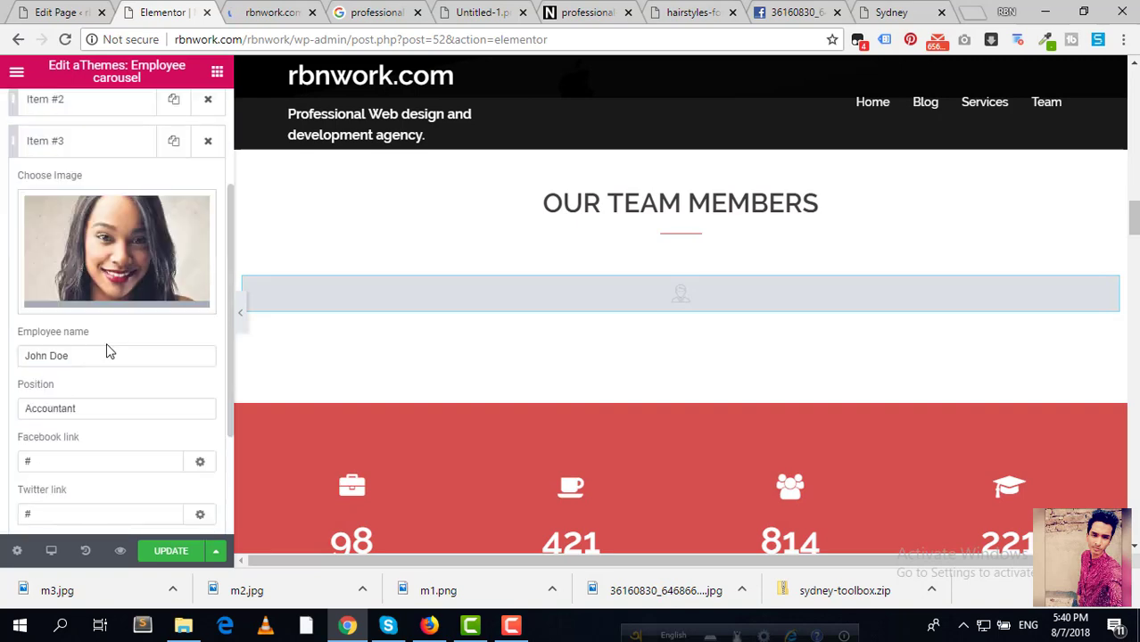
{"action": "scroll", "coordinate": [107, 351], "scroll_direction": "up", "scroll_amount": 2}
{"action": "left_click", "coordinate": [107, 317]}
Step: Expand the General Manager's entry and check its name link reads rbnwork.com
{"action": "left_click", "coordinate": [107, 276]}
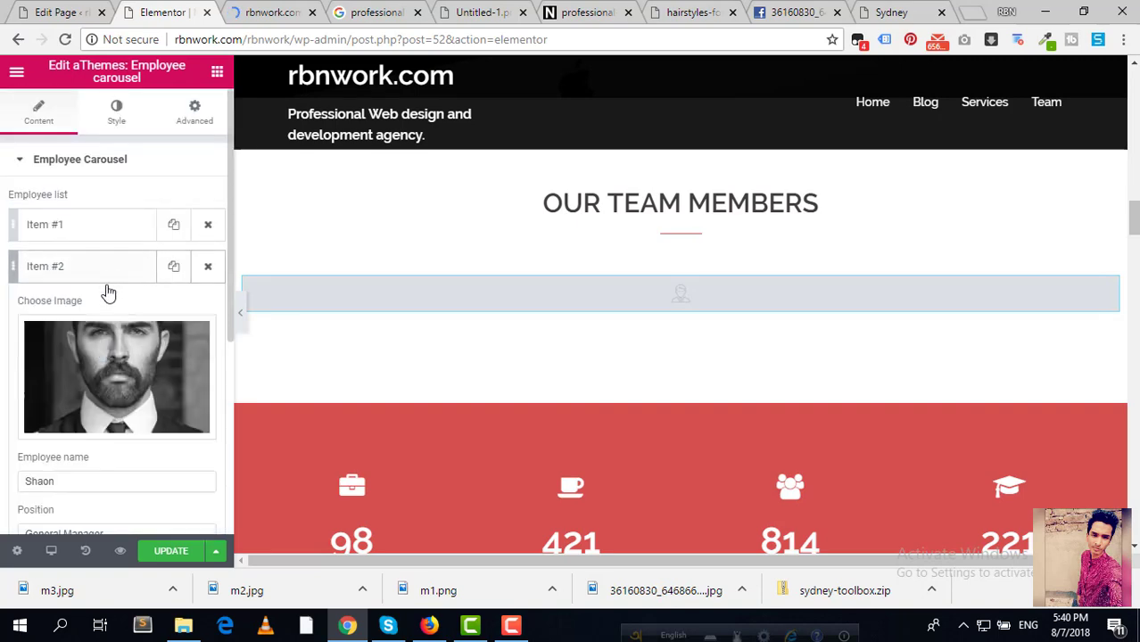
{"action": "scroll", "coordinate": [107, 357], "scroll_direction": "down", "scroll_amount": 5}
{"action": "double_click", "coordinate": [110, 410]}
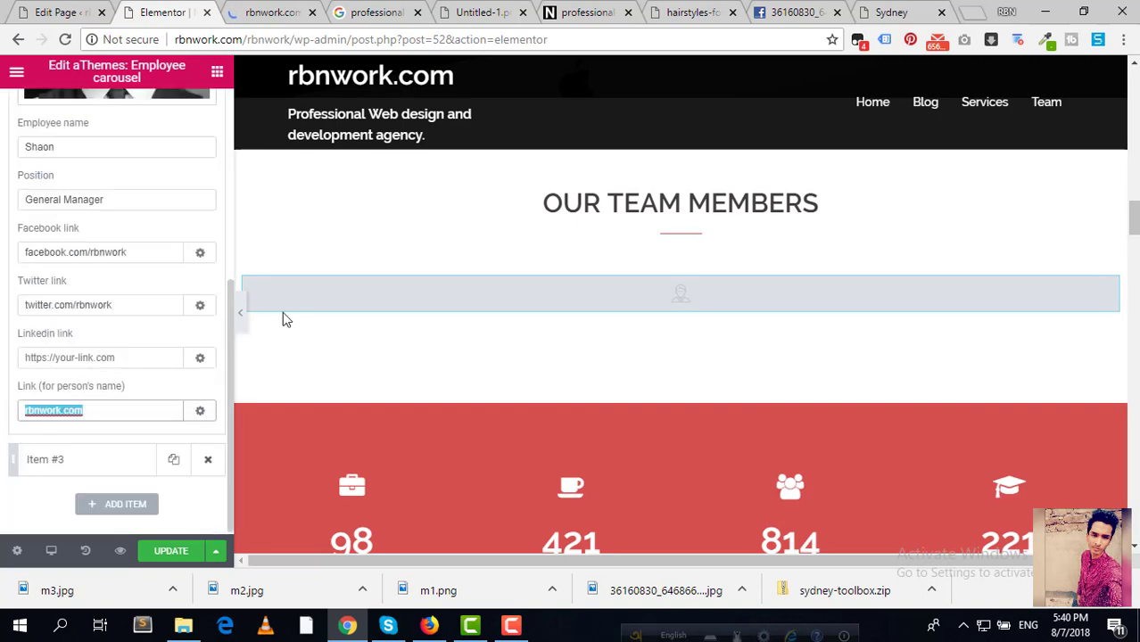
{"action": "scroll", "coordinate": [279, 255], "scroll_direction": "up", "scroll_amount": 4}
{"action": "scroll", "coordinate": [286, 241], "scroll_direction": "down", "scroll_amount": 2}
{"action": "scroll", "coordinate": [301, 259], "scroll_direction": "down", "scroll_amount": 3}
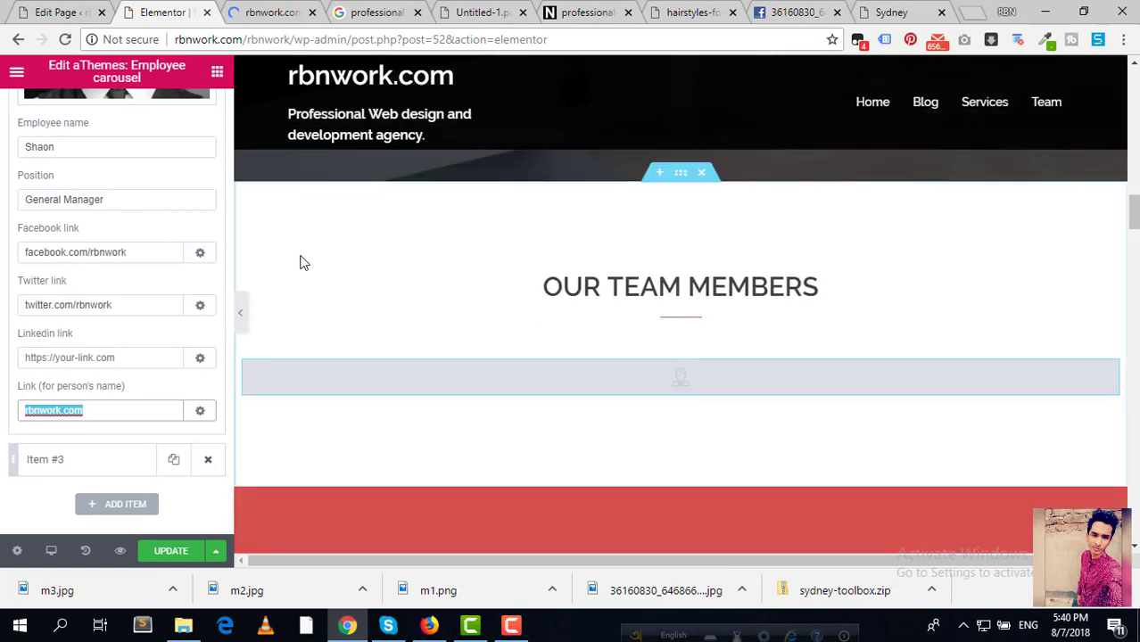
{"action": "scroll", "coordinate": [365, 312], "scroll_direction": "down", "scroll_amount": 1}
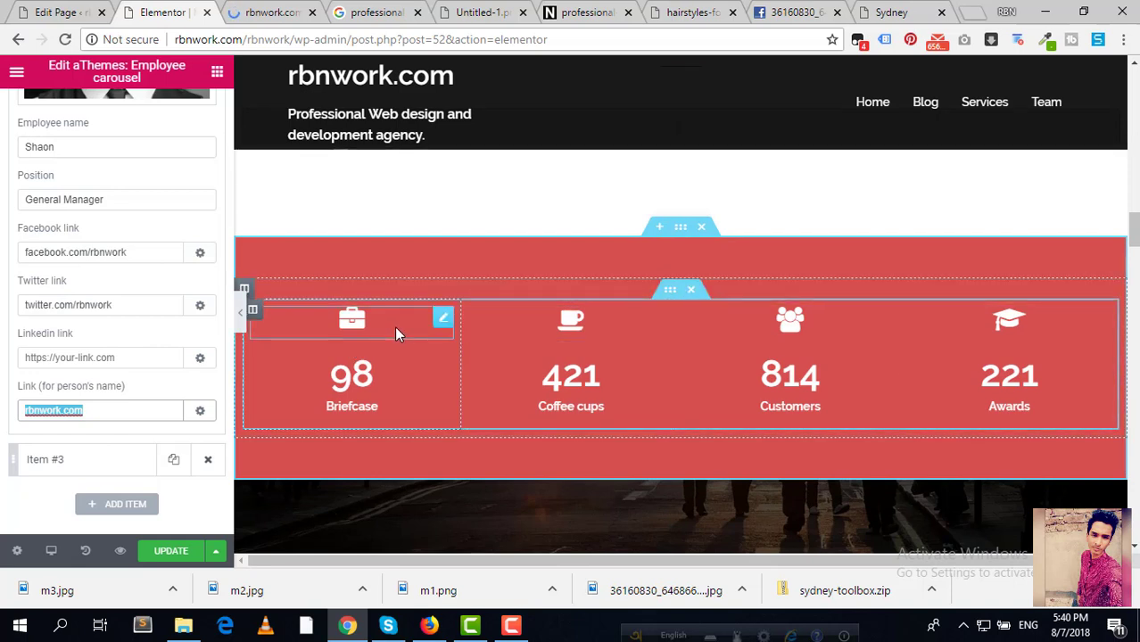
Step: Keep the briefcase icon above the 98 Briefcase counter and set its link to #
{"action": "left_click", "coordinate": [444, 321]}
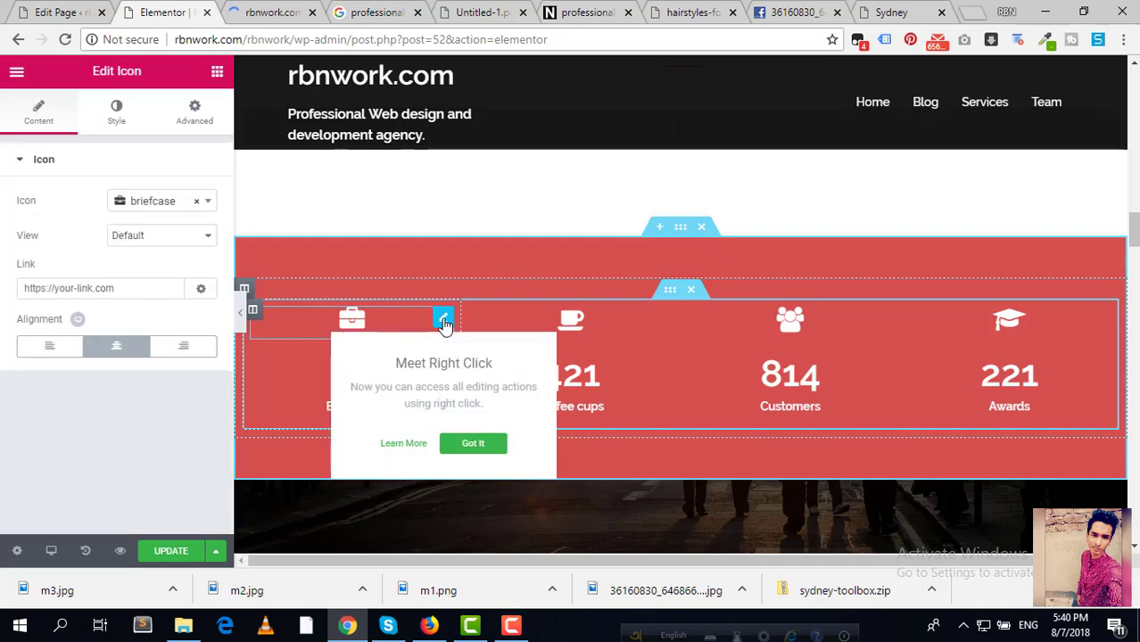
{"action": "left_click", "coordinate": [129, 287]}
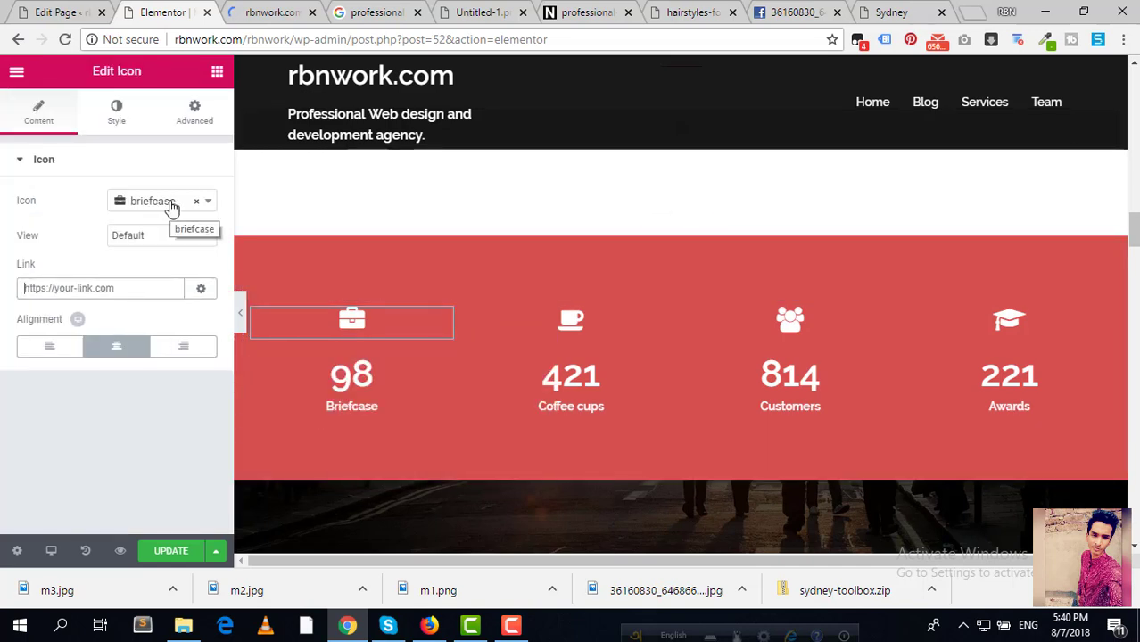
{"action": "left_click", "coordinate": [172, 204]}
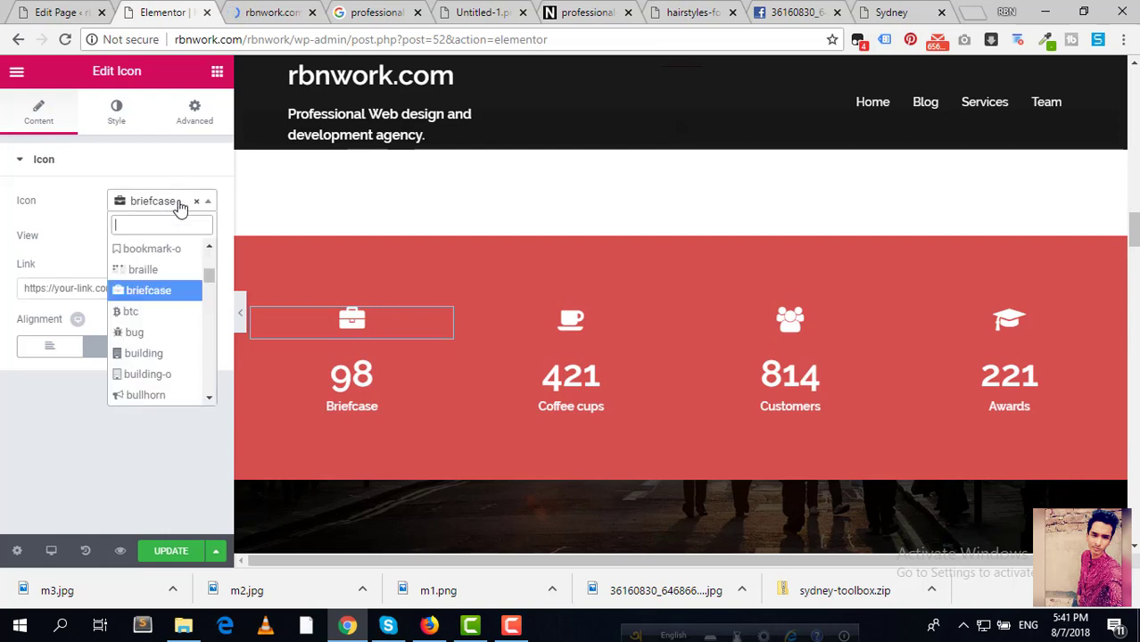
{"action": "scroll", "coordinate": [163, 332], "scroll_direction": "down", "scroll_amount": 5}
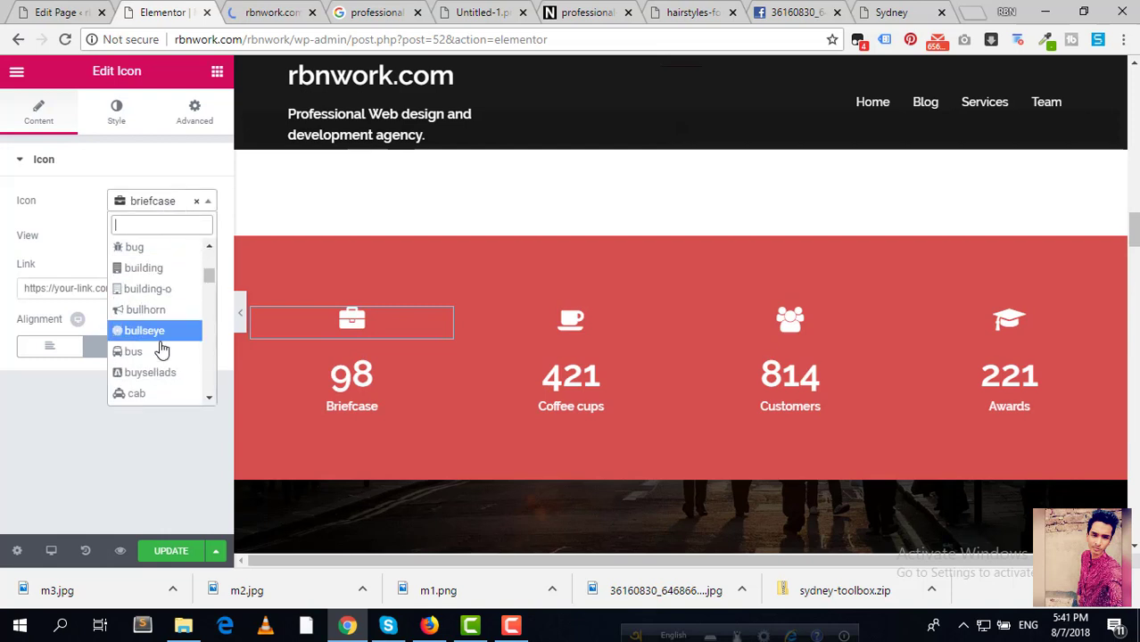
{"action": "scroll", "coordinate": [166, 339], "scroll_direction": "down", "scroll_amount": 12}
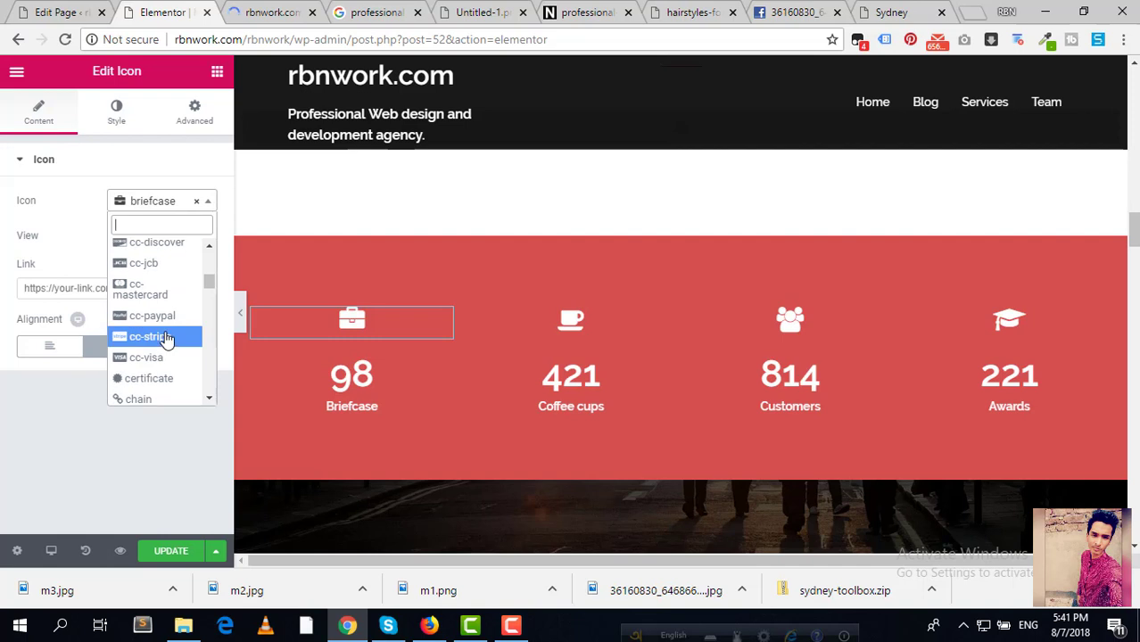
{"action": "scroll", "coordinate": [167, 334], "scroll_direction": "down", "scroll_amount": 6}
{"action": "left_click", "coordinate": [3, 438]}
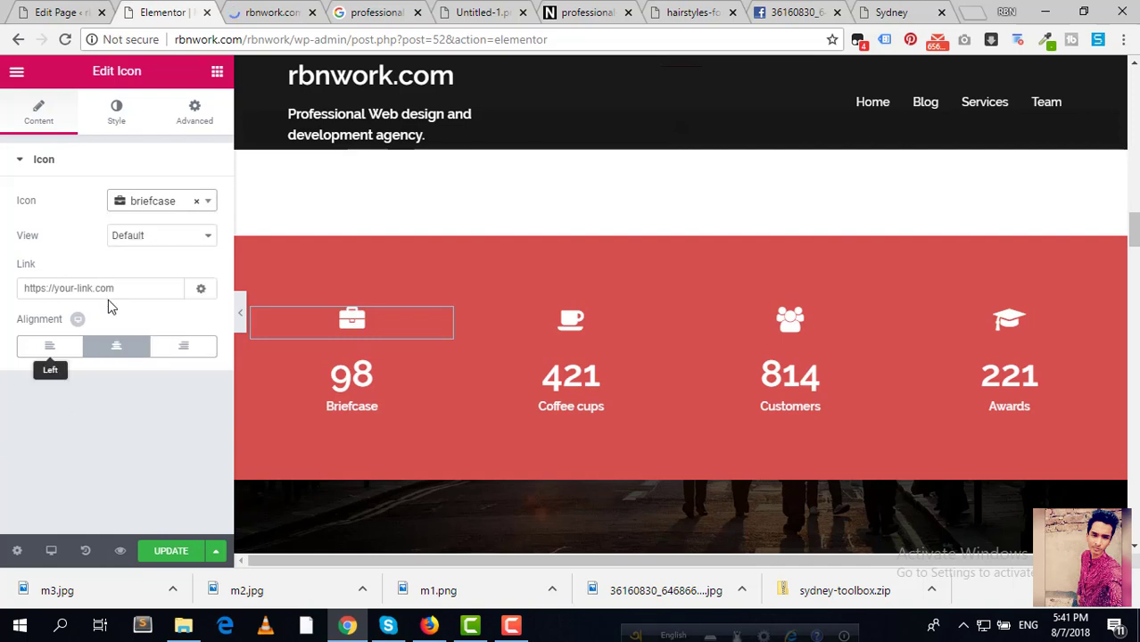
{"action": "left_click", "coordinate": [106, 294]}
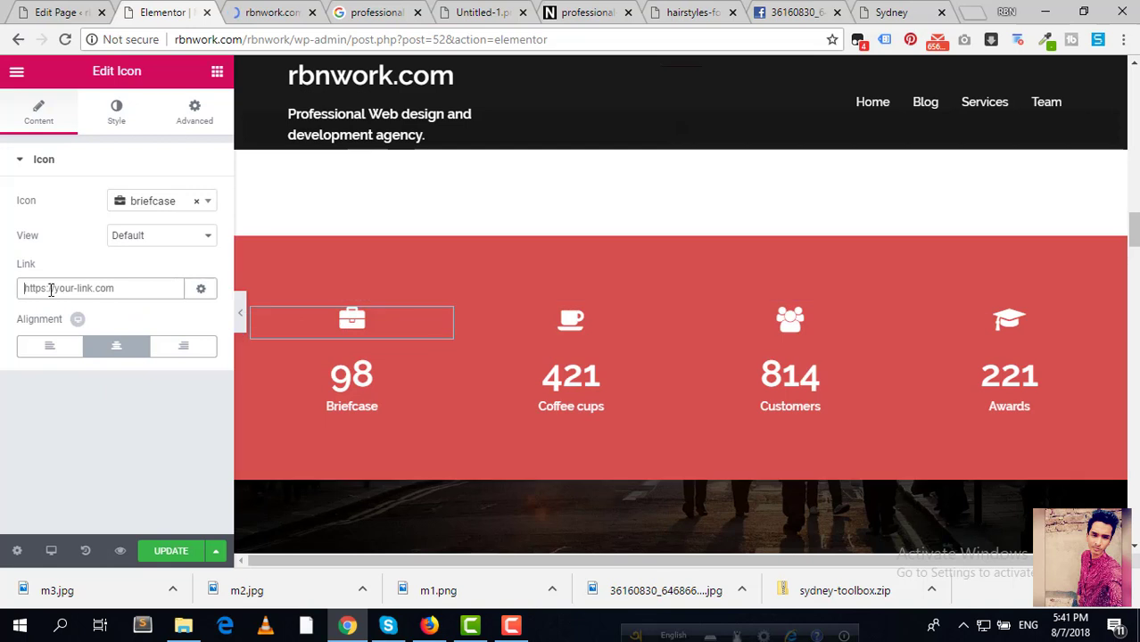
{"action": "type", "text": "#"}
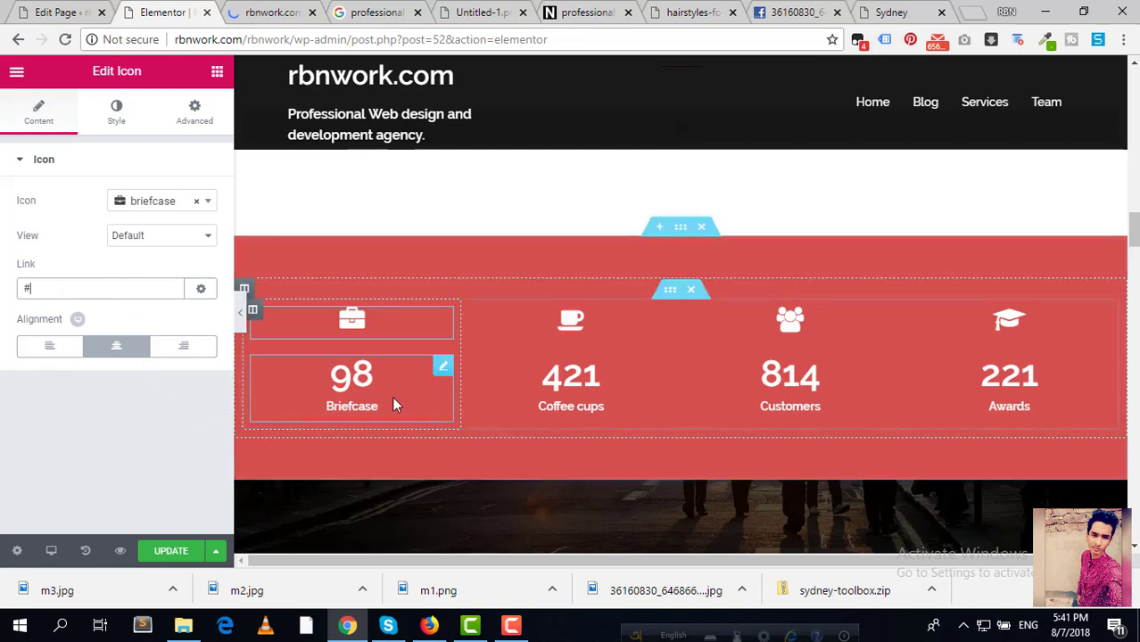
Step: Set the Briefcase counter widget's Ending Number to 95, replacing 98
{"action": "left_click", "coordinate": [443, 367]}
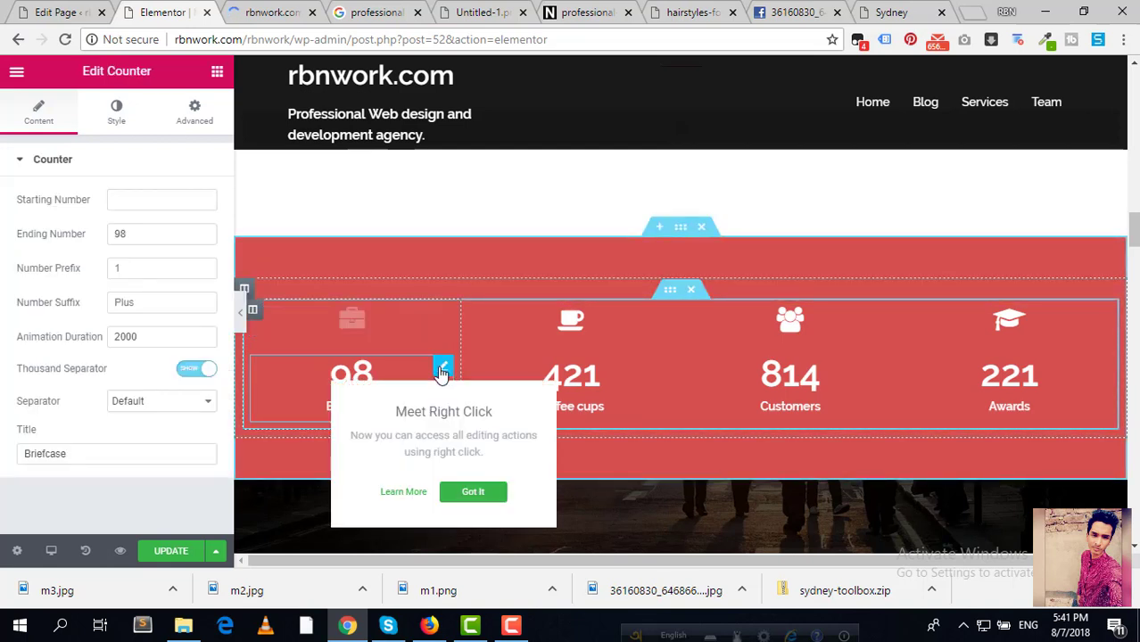
{"action": "left_click", "coordinate": [352, 370]}
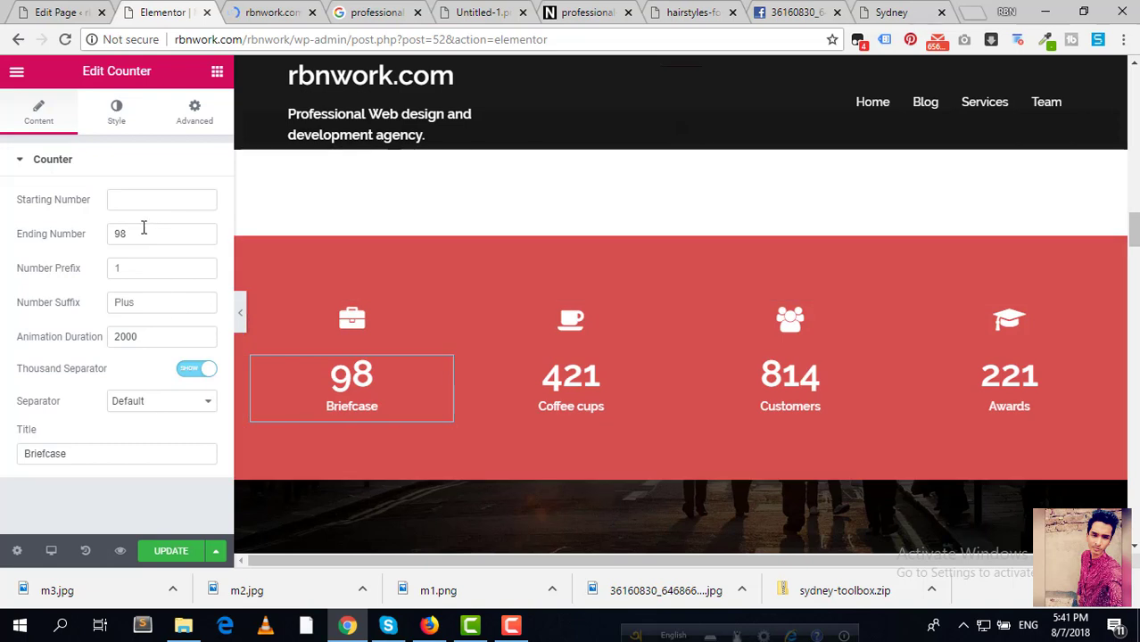
{"action": "left_click_drag", "start_coordinate": [141, 233], "coordinate": [68, 234]}
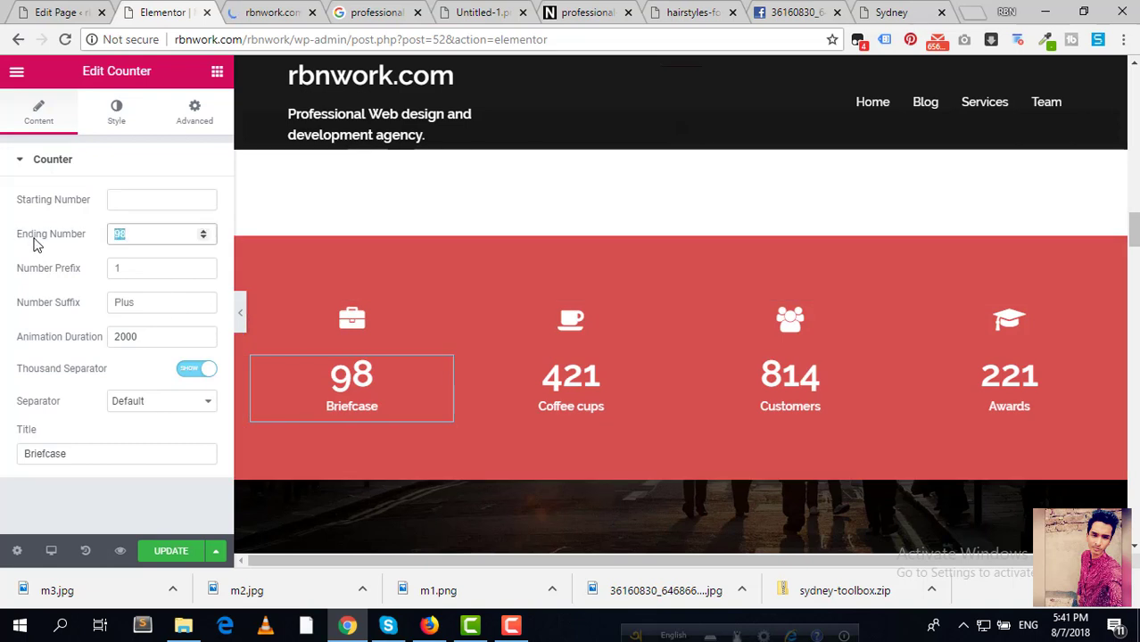
{"action": "type", "text": "95"}
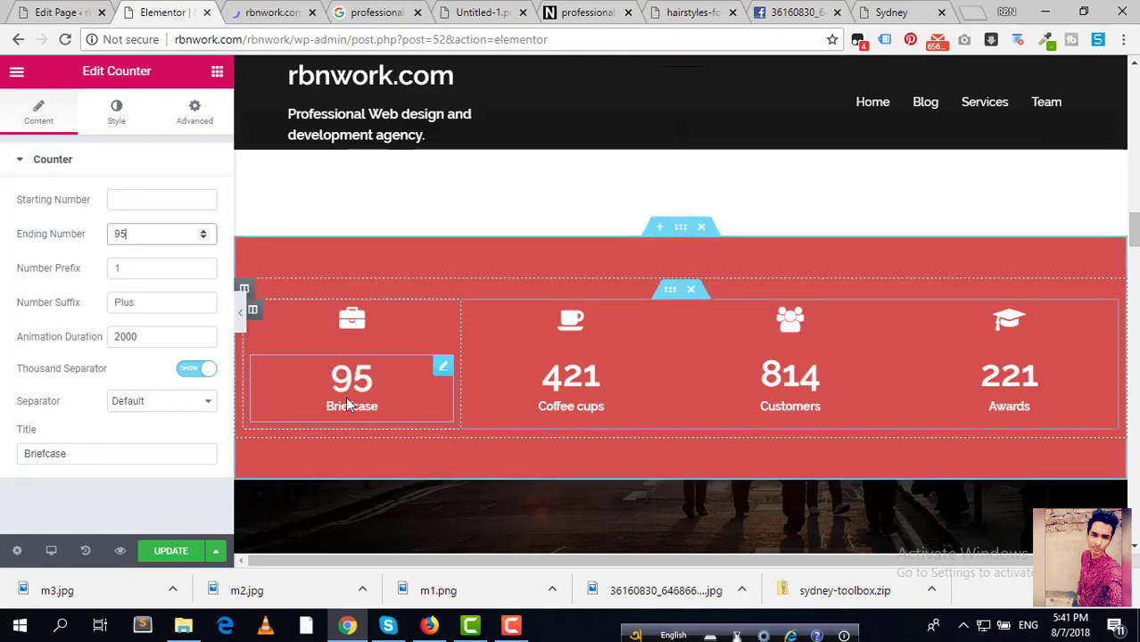
{"action": "left_click", "coordinate": [149, 339]}
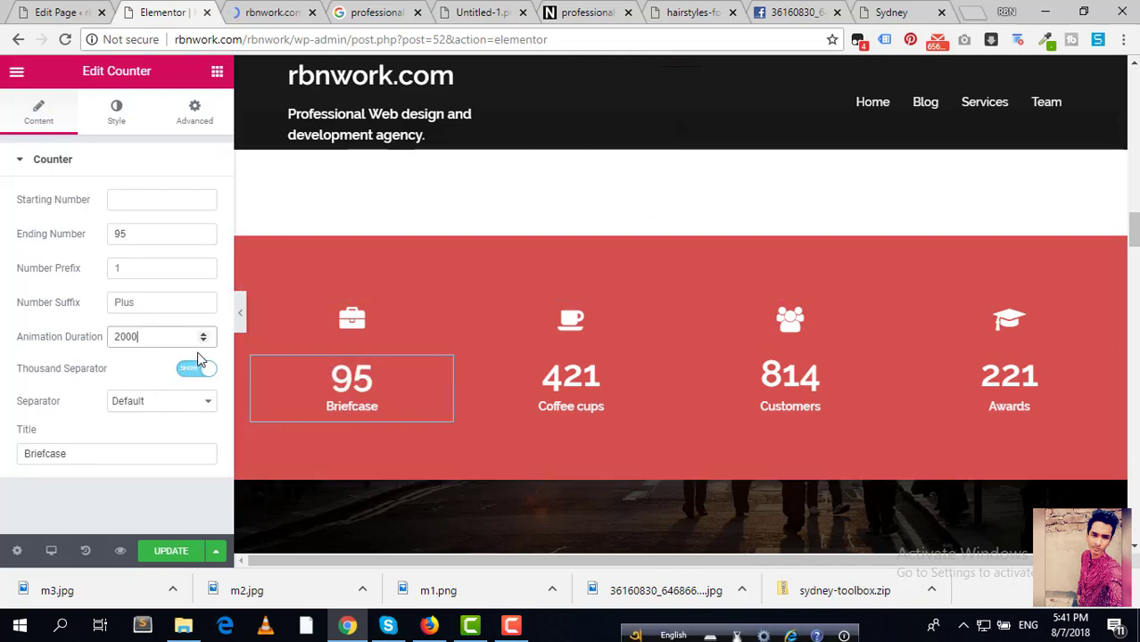
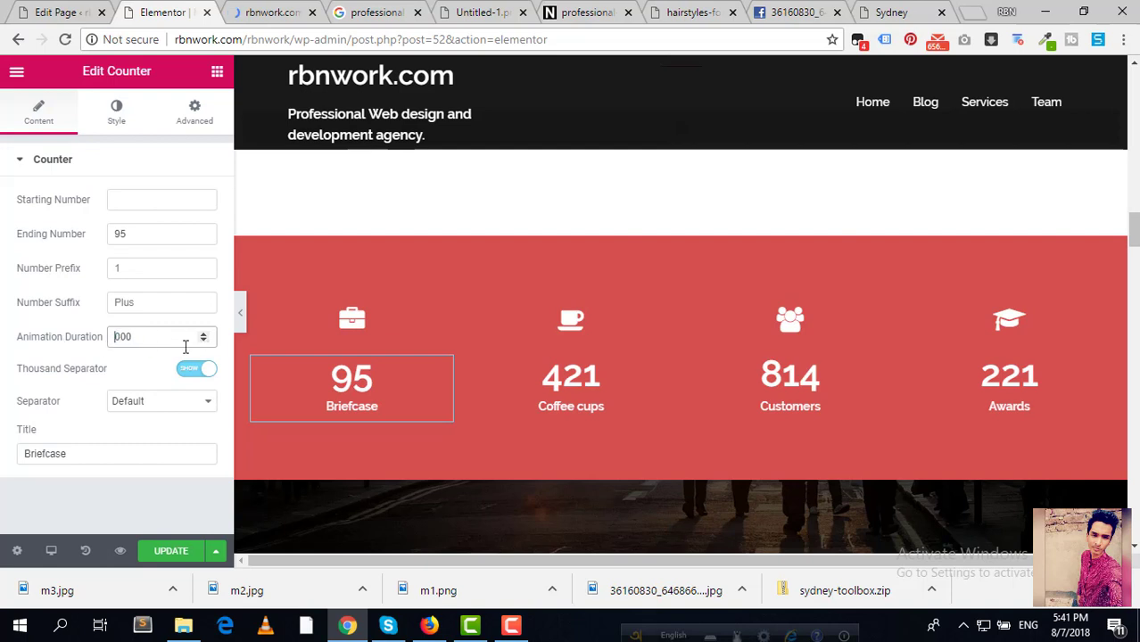
Step: Set the Briefcase counter's animation duration to 2000
{"action": "type", "text": "1"}
{"action": "key", "text": "BackSpace"}
{"action": "type", "text": "5"}
{"action": "key", "text": "BackSpace"}
{"action": "type", "text": "2"}
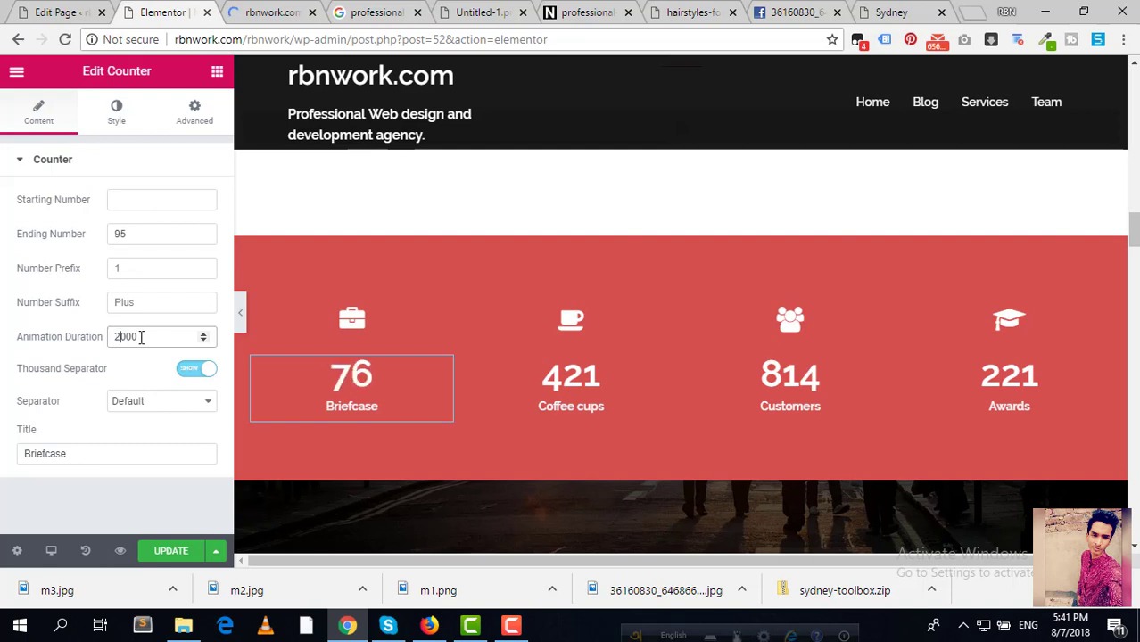
Step: Try a value of 1 in the Briefcase counter's number suffix and prefix fields
{"action": "left_click", "coordinate": [166, 304]}
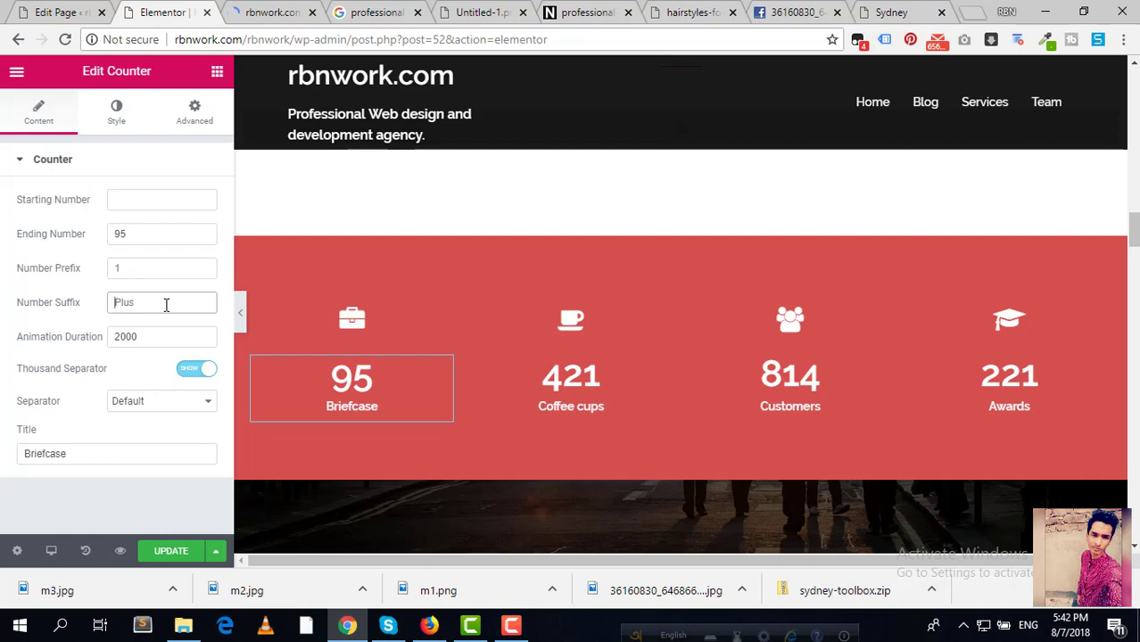
{"action": "type", "text": "1"}
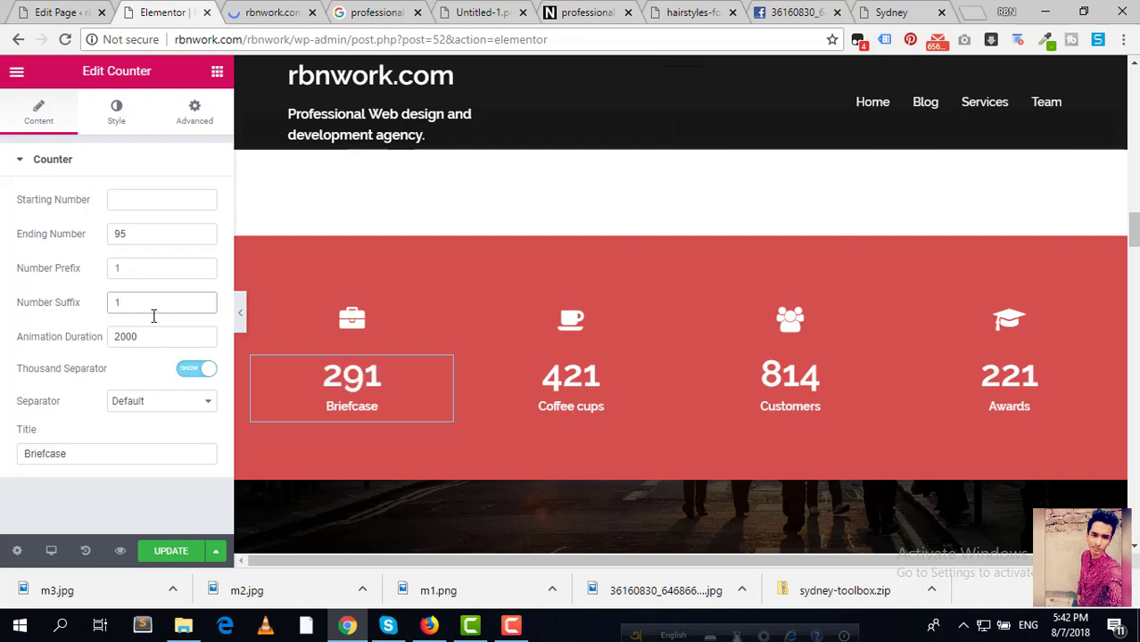
{"action": "key", "text": "BackSpace"}
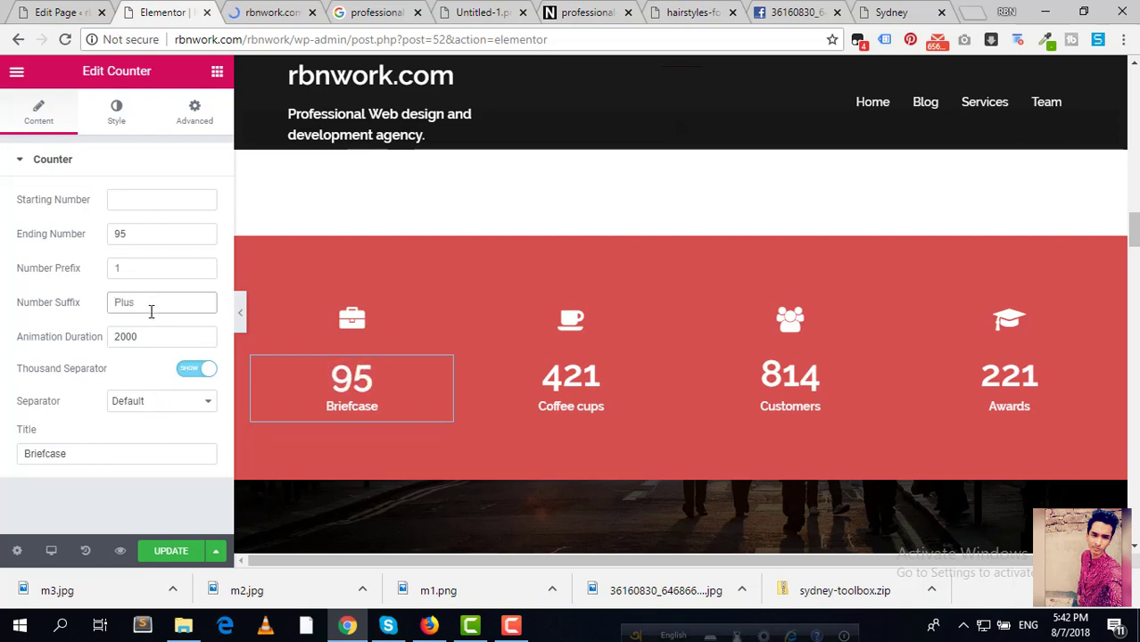
{"action": "left_click", "coordinate": [139, 274]}
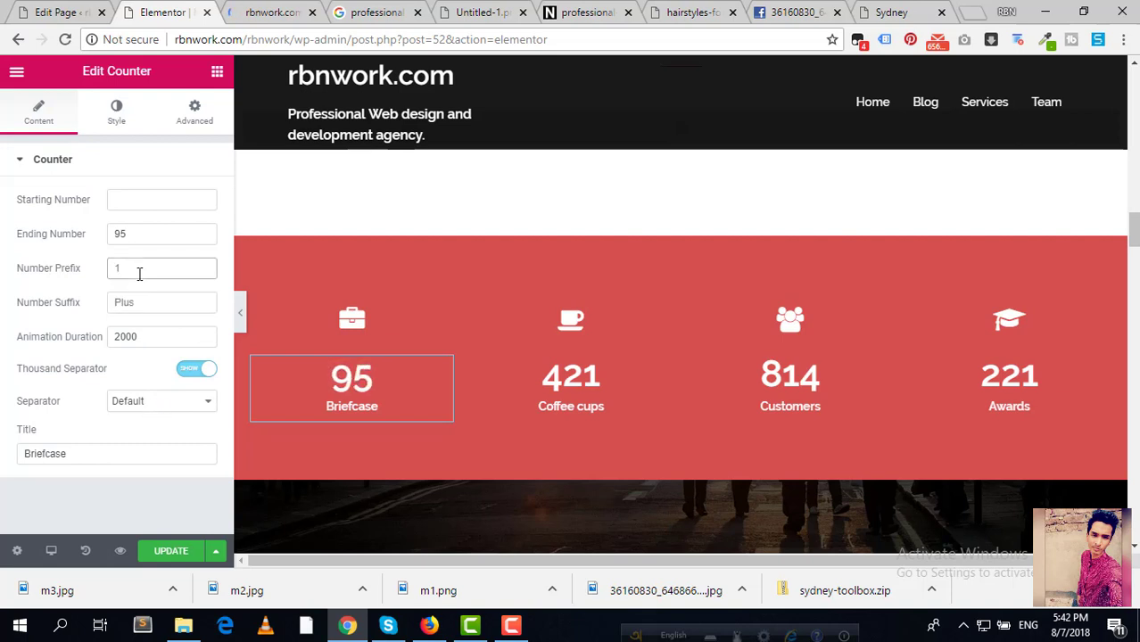
{"action": "type", "text": "1"}
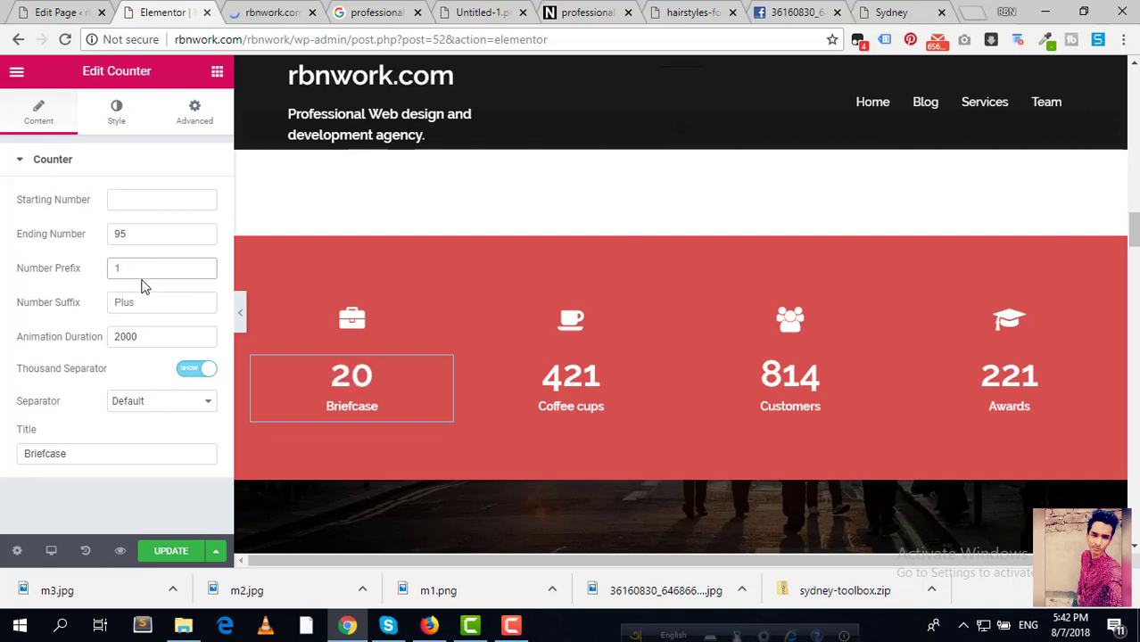
Step: Raise the starting number step by step, then clear it back to empty
{"action": "left_click", "coordinate": [161, 208]}
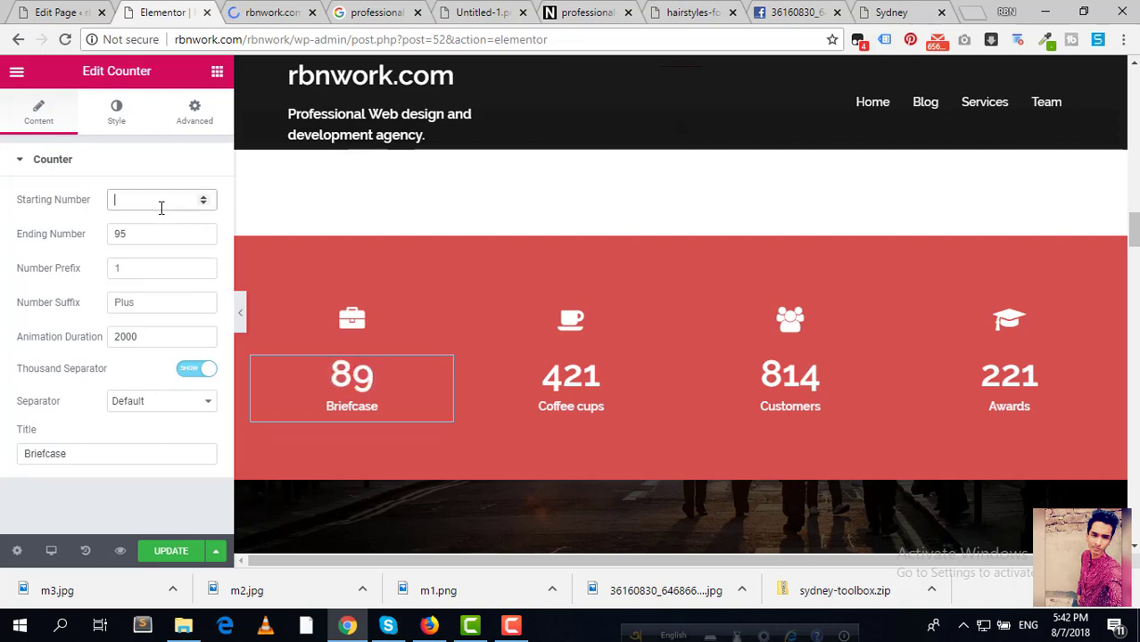
{"action": "left_click", "coordinate": [205, 196]}
{"action": "triple_click", "coordinate": [205, 196]}
{"action": "triple_click", "coordinate": [206, 196]}
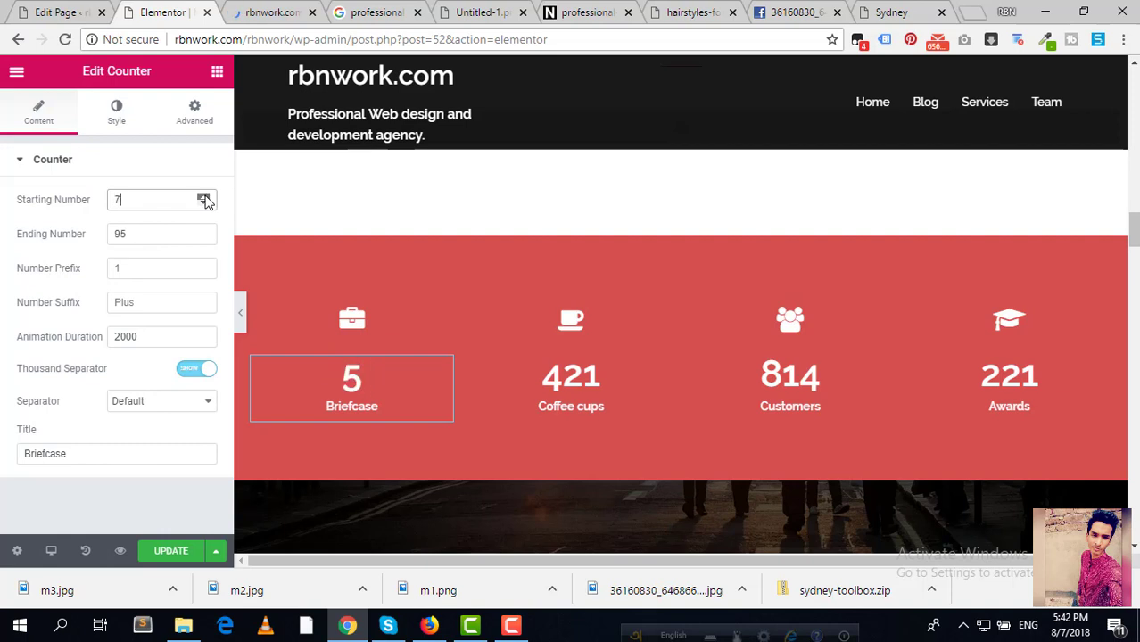
{"action": "double_click", "coordinate": [205, 196]}
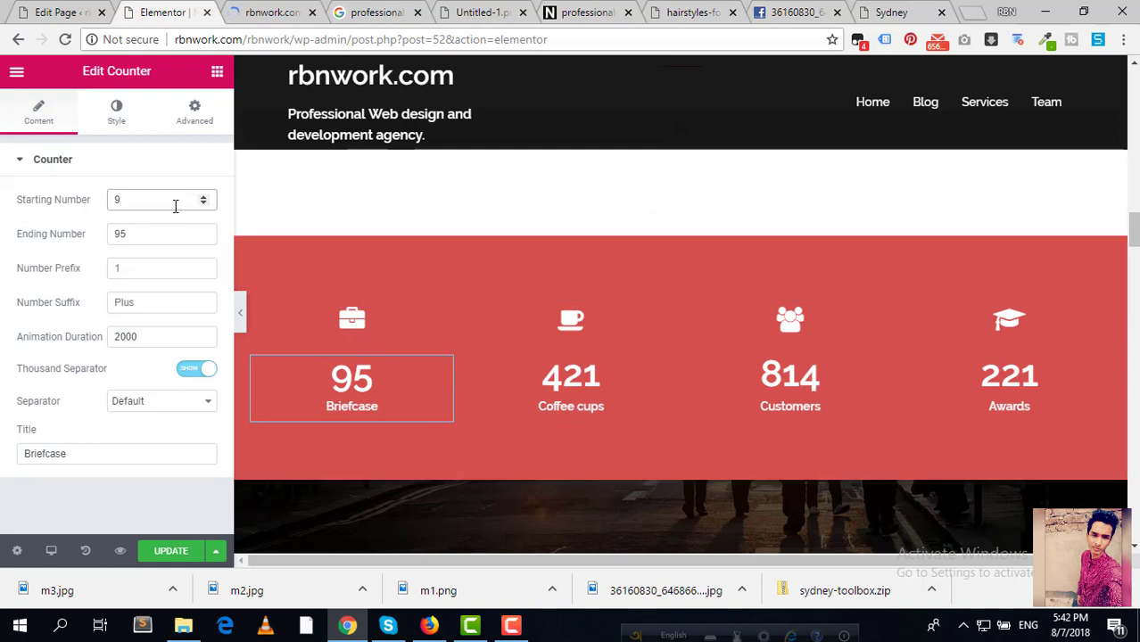
{"action": "scroll", "coordinate": [165, 206], "scroll_direction": "up", "scroll_amount": 1}
{"action": "key", "text": "BackSpace"}
{"action": "key", "text": "BackSpace"}
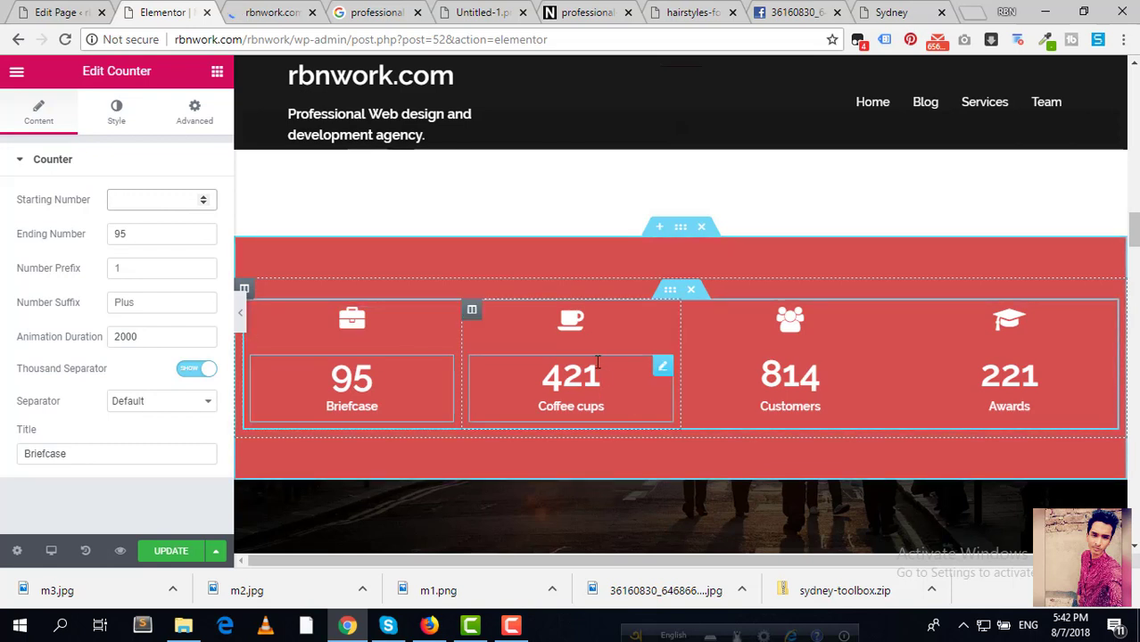
Step: Change the Customers counter's icon to user-times, keeping the coffee and users icons in place
{"action": "left_click_drag", "start_coordinate": [661, 322], "coordinate": [663, 324]}
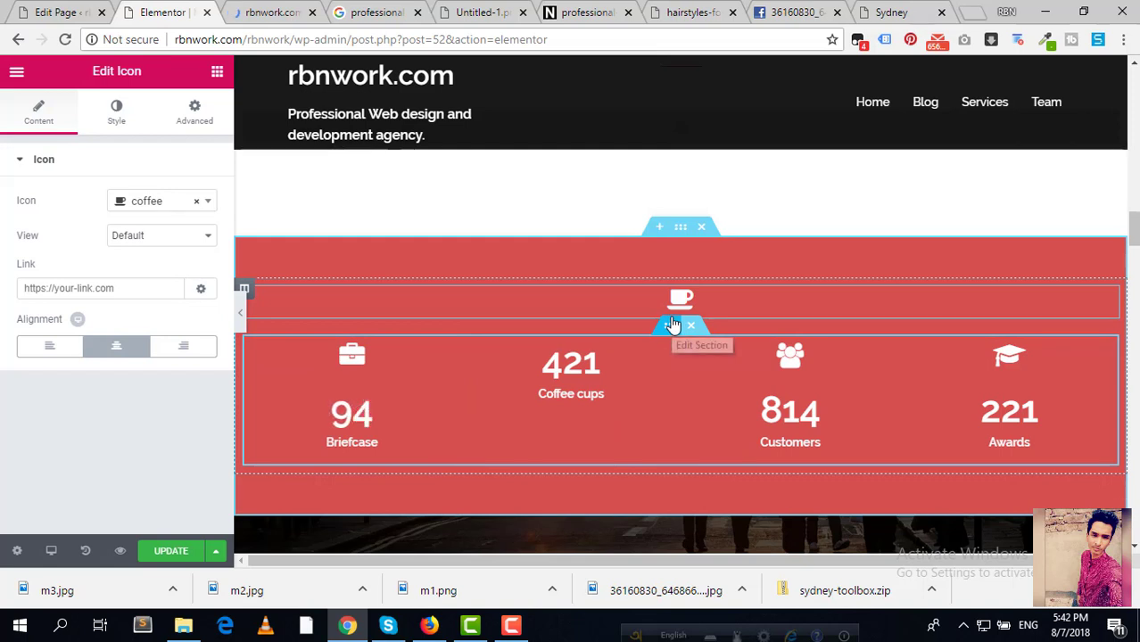
{"action": "left_click_drag", "start_coordinate": [1110, 300], "coordinate": [584, 318]}
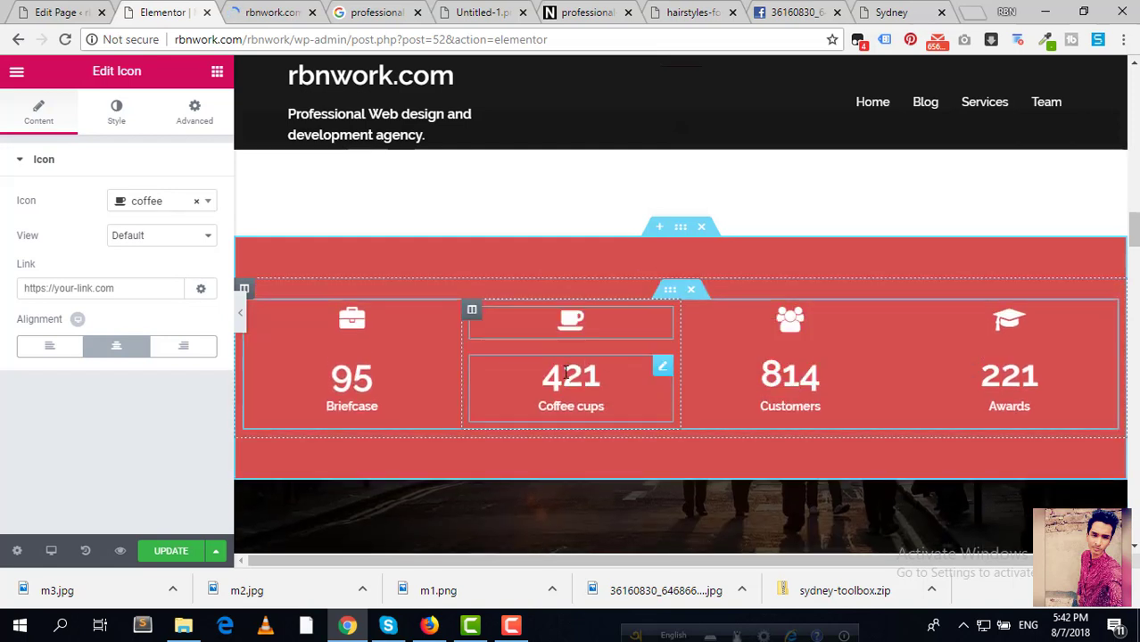
{"action": "left_click", "coordinate": [662, 369]}
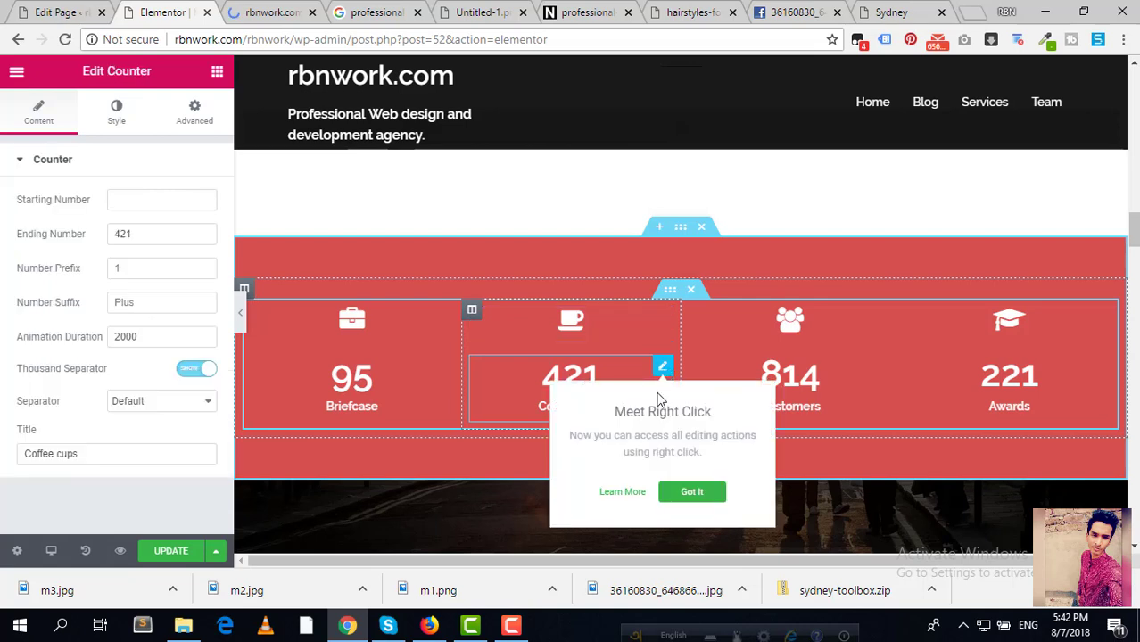
{"action": "left_click", "coordinate": [211, 234]}
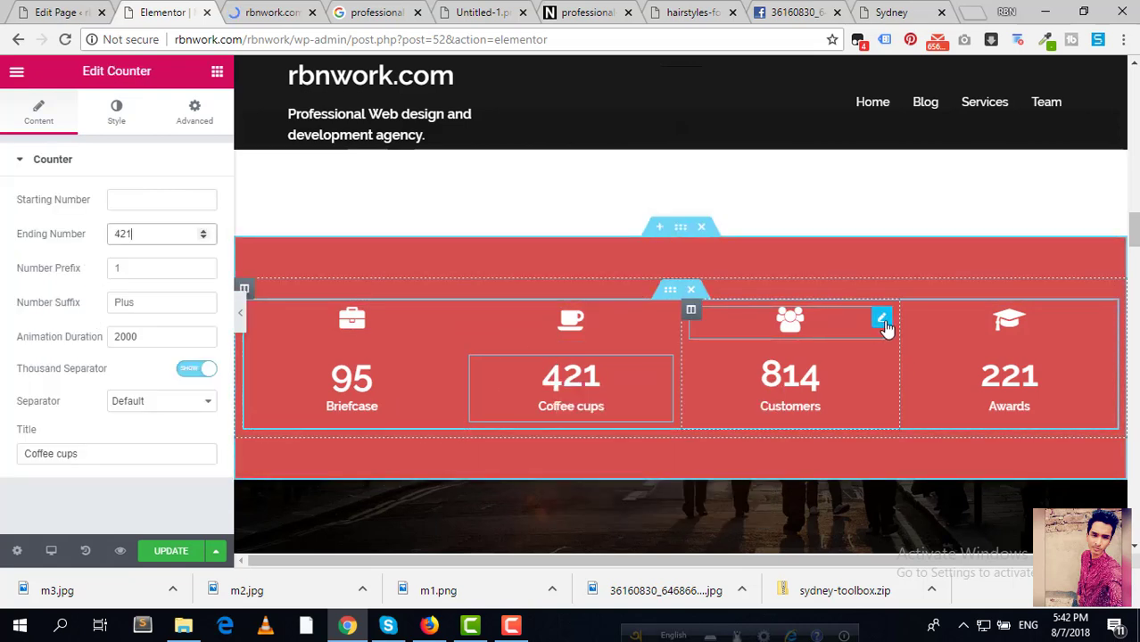
{"action": "left_click", "coordinate": [882, 320]}
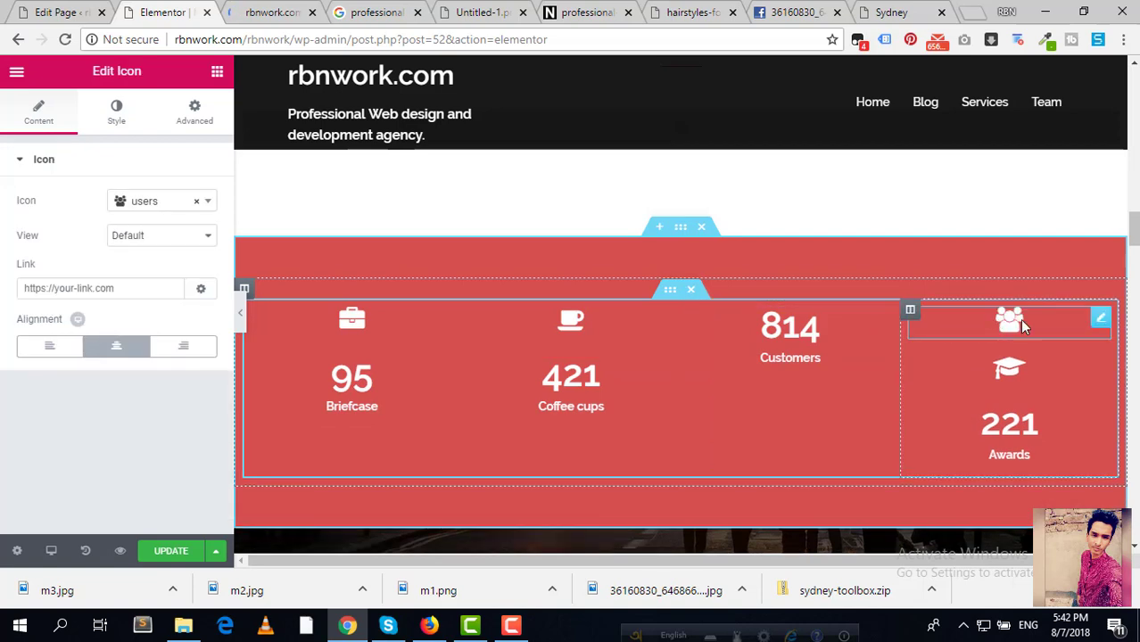
{"action": "left_click_drag", "start_coordinate": [1031, 323], "coordinate": [787, 356]}
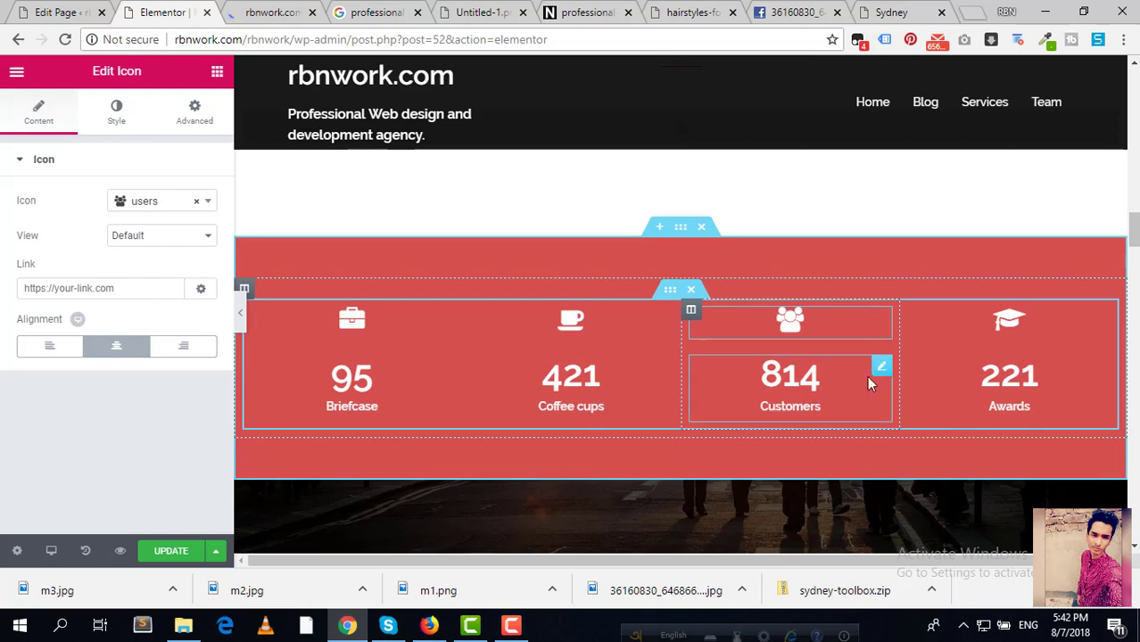
{"action": "left_click_drag", "start_coordinate": [880, 323], "coordinate": [780, 330]}
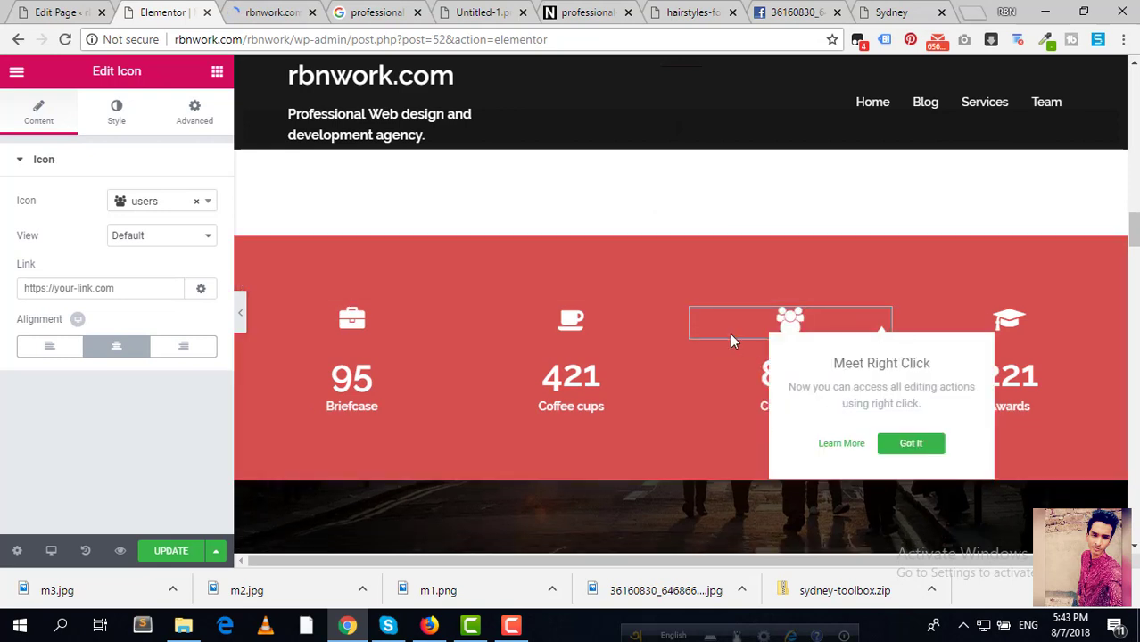
{"action": "left_click", "coordinate": [158, 208]}
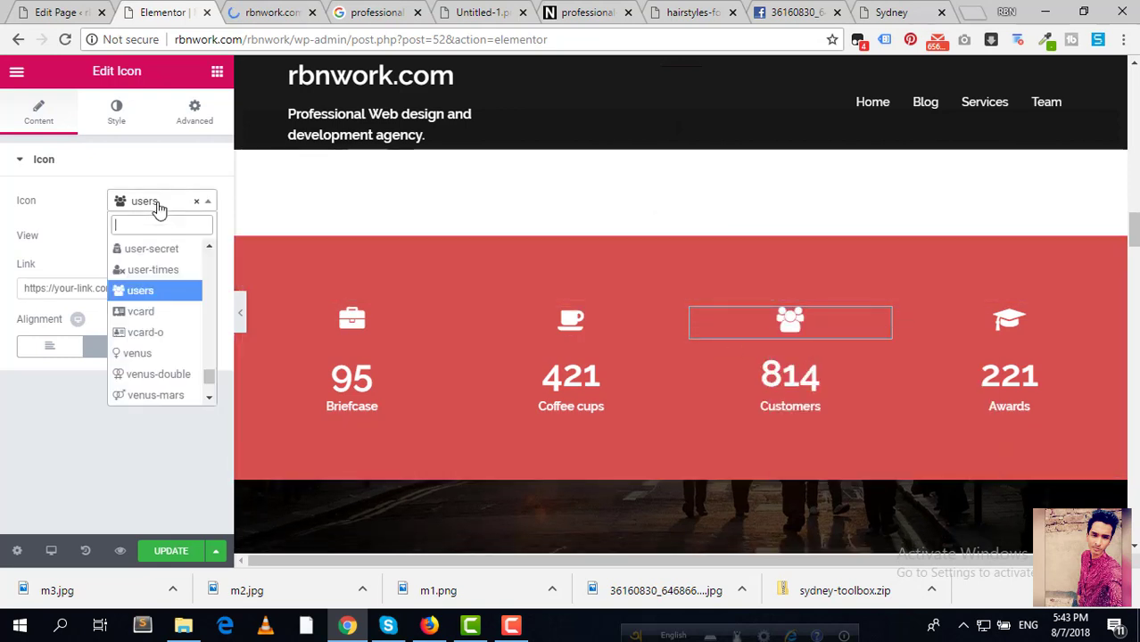
{"action": "left_click", "coordinate": [158, 268]}
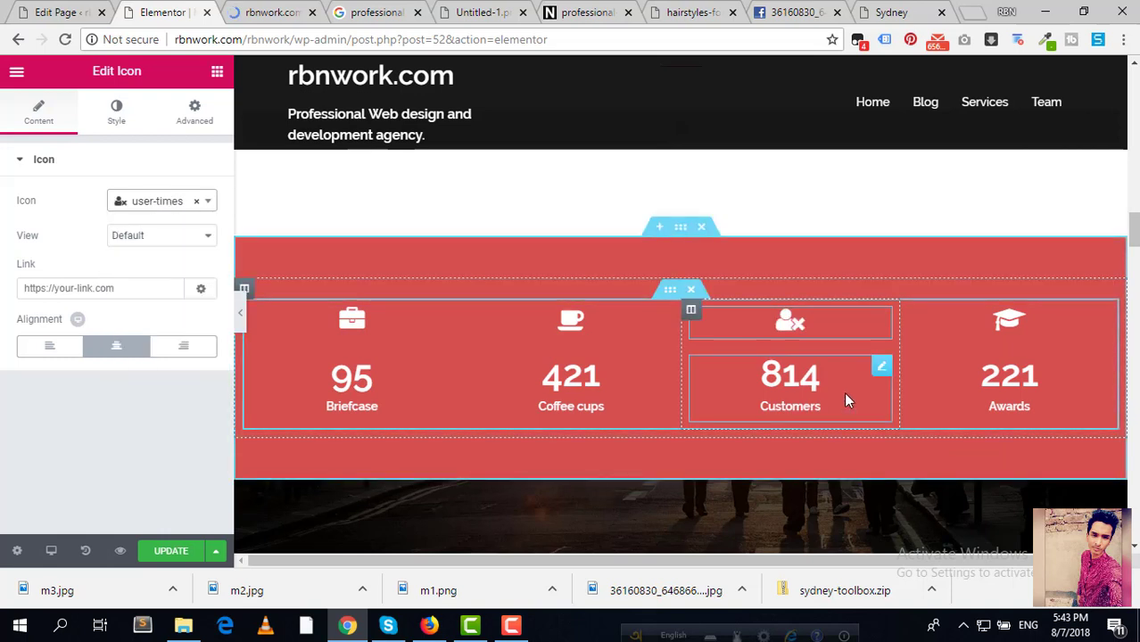
Step: Set the Customers counter's ending number to 500, replacing 814
{"action": "left_click", "coordinate": [881, 370]}
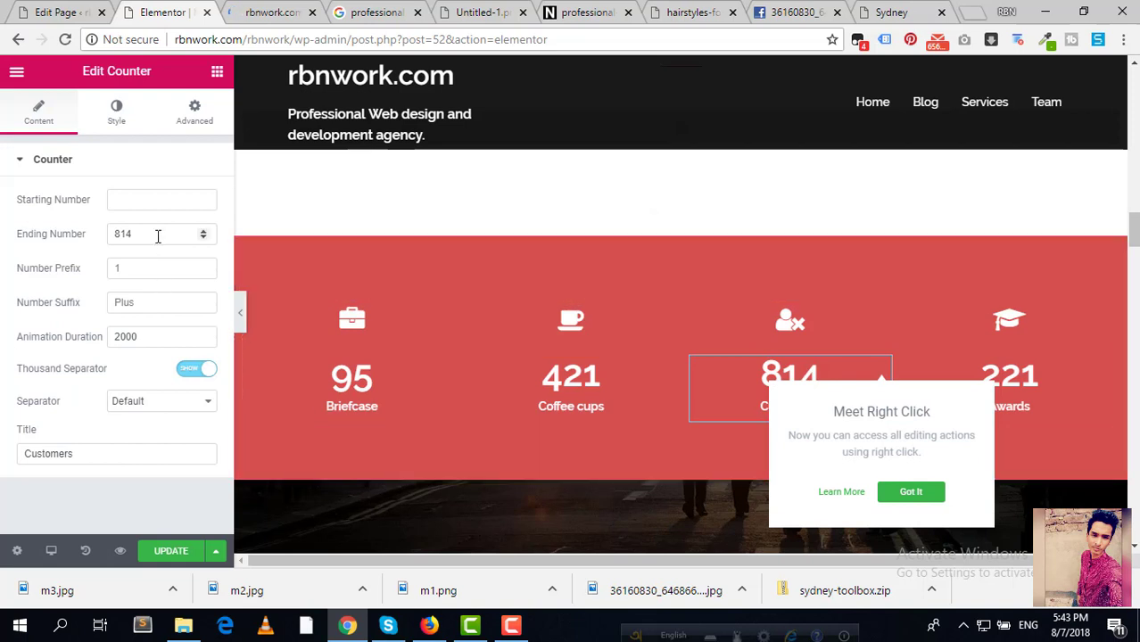
{"action": "left_click_drag", "start_coordinate": [157, 233], "coordinate": [39, 233]}
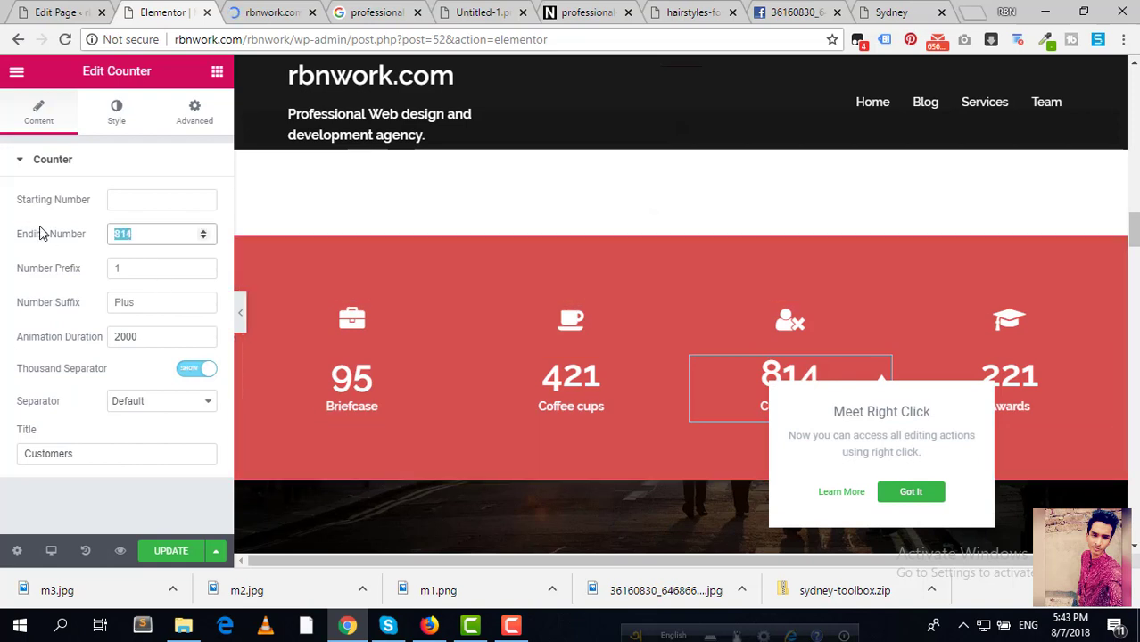
{"action": "type", "text": "500"}
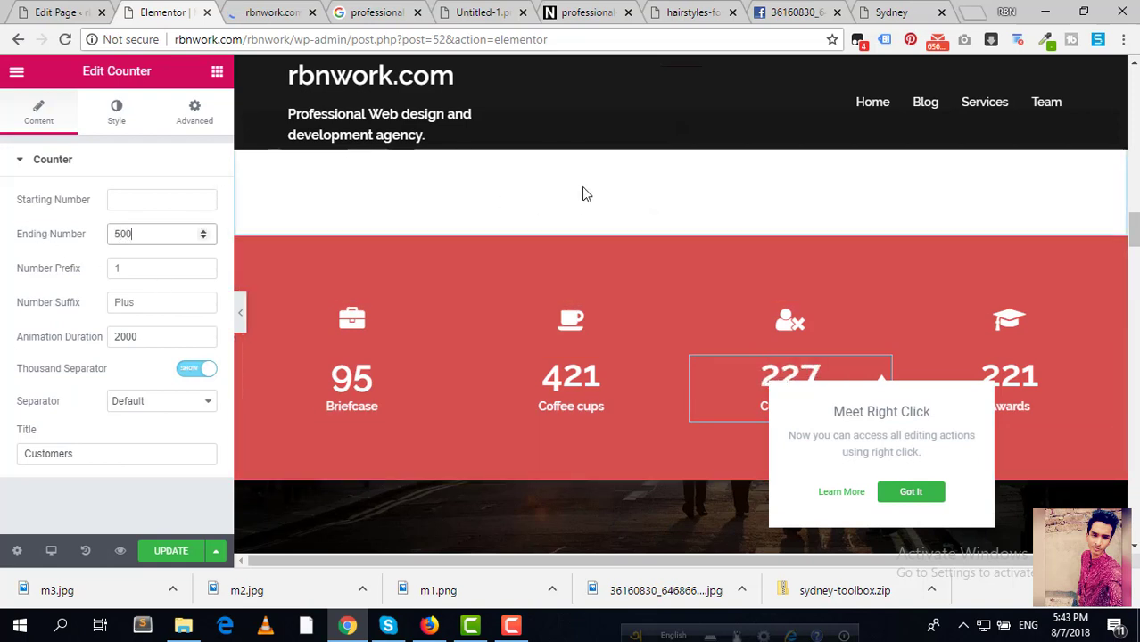
Step: Replace the WHAT OUR CLIENTS SAY heading title with 'Our customer reviews'
{"action": "scroll", "coordinate": [589, 200], "scroll_direction": "down", "scroll_amount": 2}
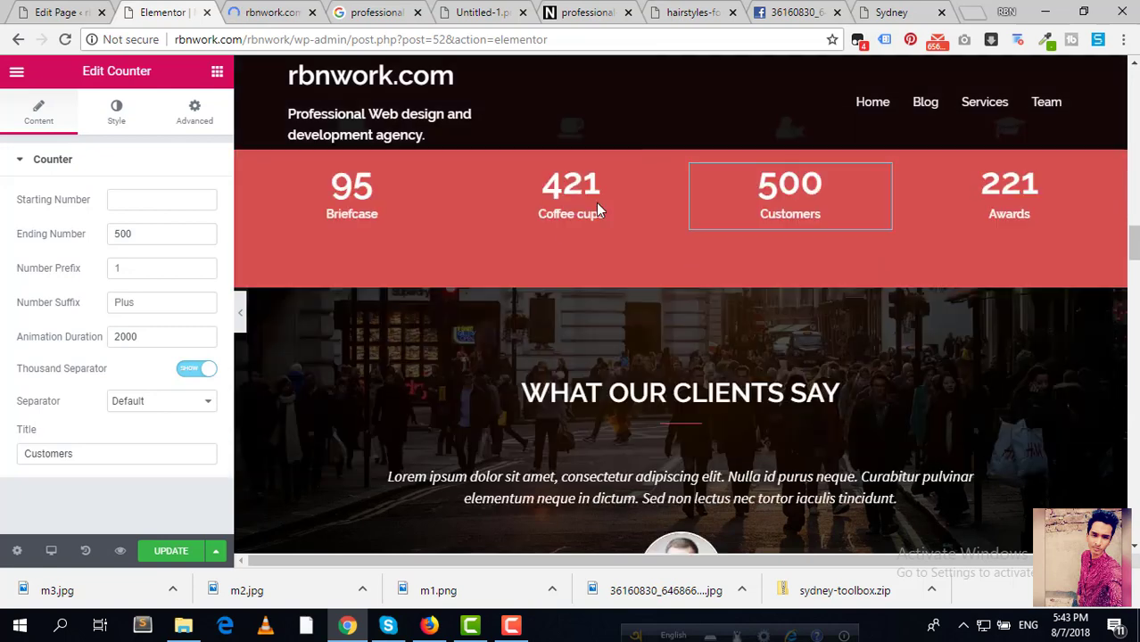
{"action": "scroll", "coordinate": [597, 205], "scroll_direction": "down", "scroll_amount": 2}
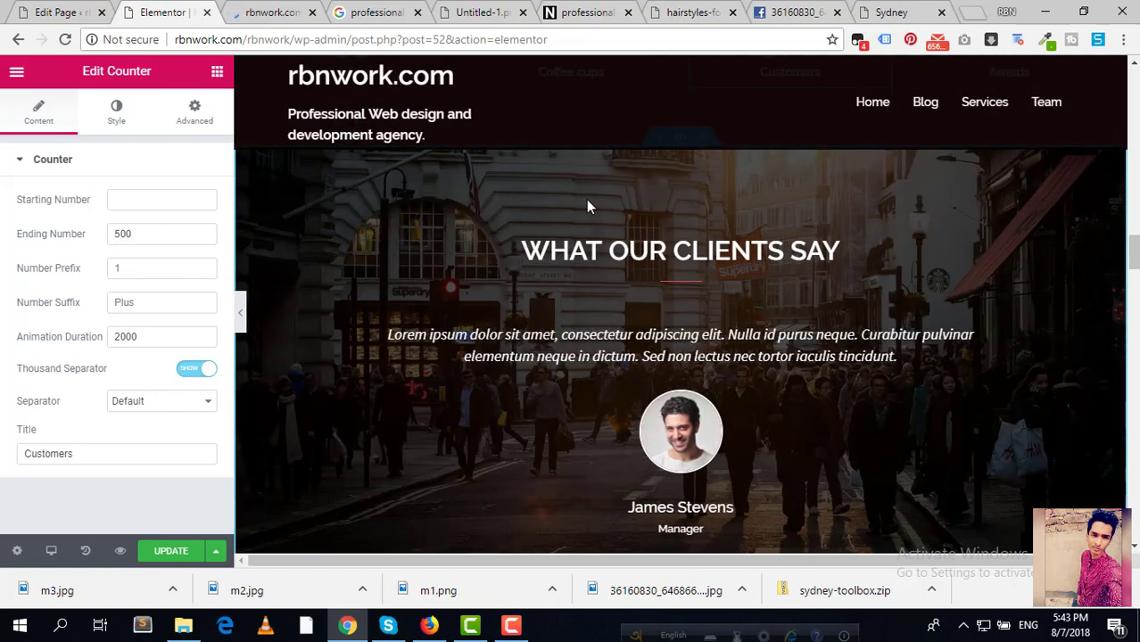
{"action": "scroll", "coordinate": [586, 199], "scroll_direction": "up", "scroll_amount": 1}
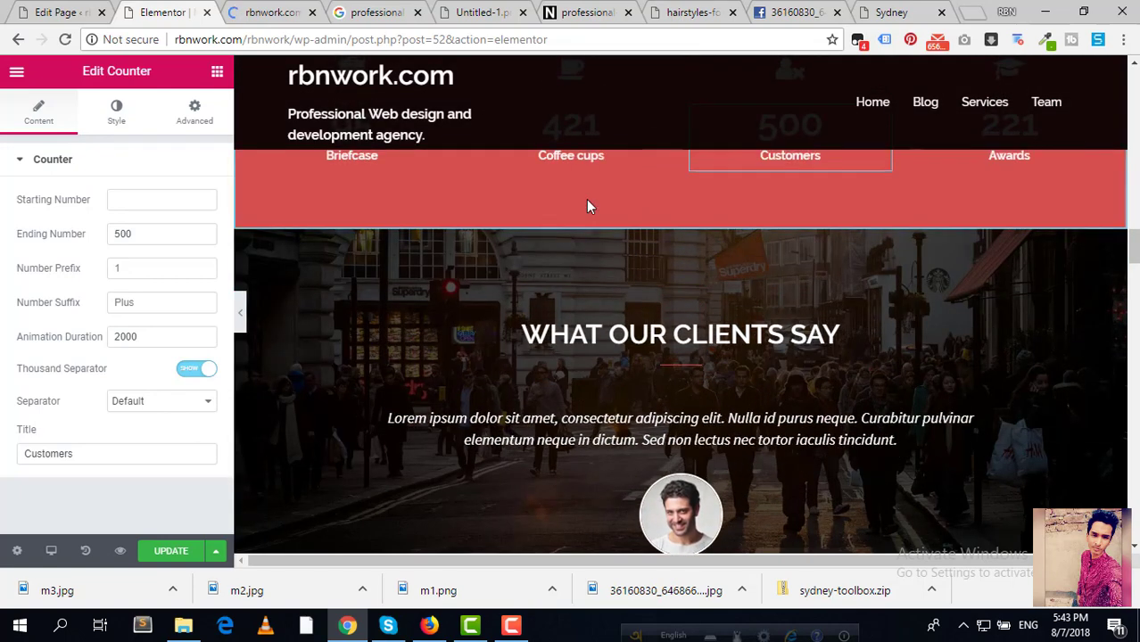
{"action": "scroll", "coordinate": [676, 281], "scroll_direction": "down", "scroll_amount": 1}
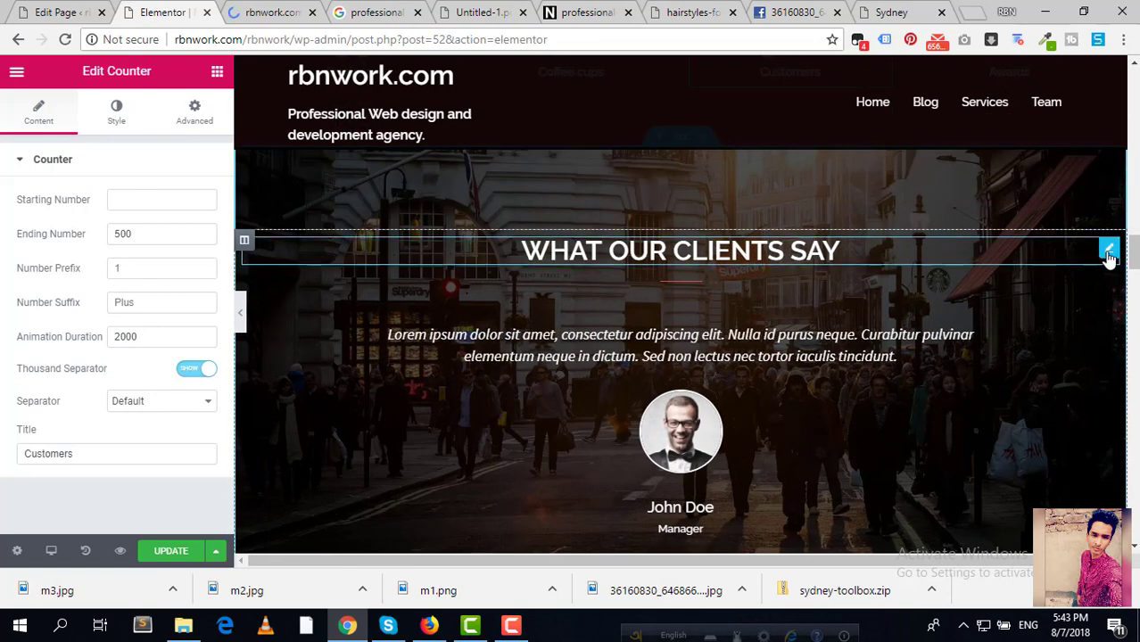
{"action": "left_click", "coordinate": [1109, 252]}
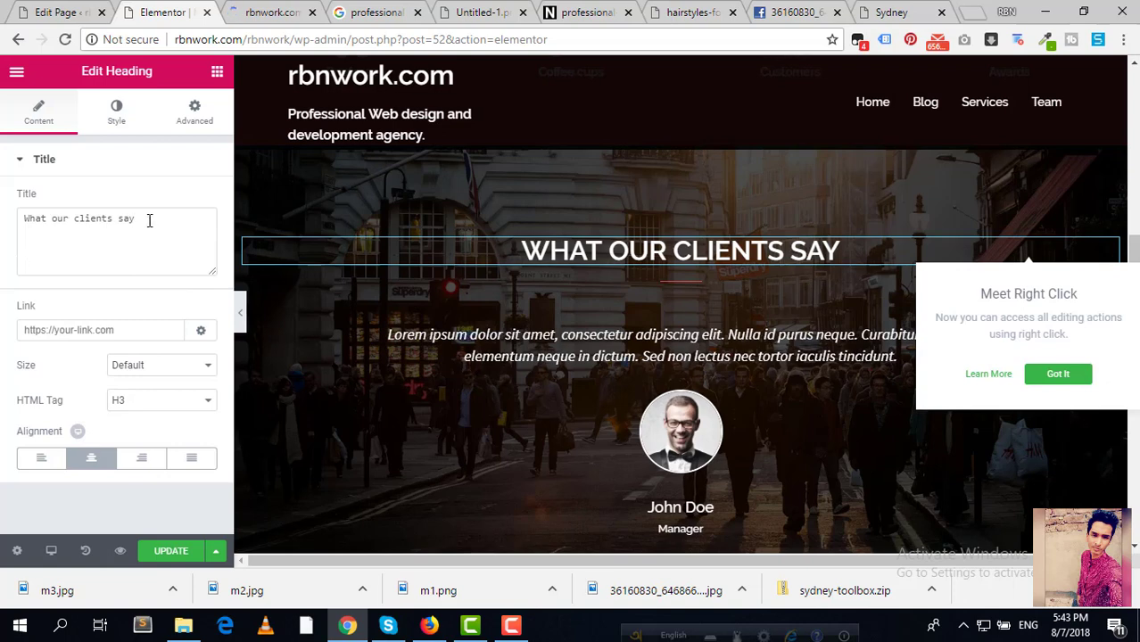
{"action": "left_click_drag", "start_coordinate": [149, 220], "coordinate": [18, 188]}
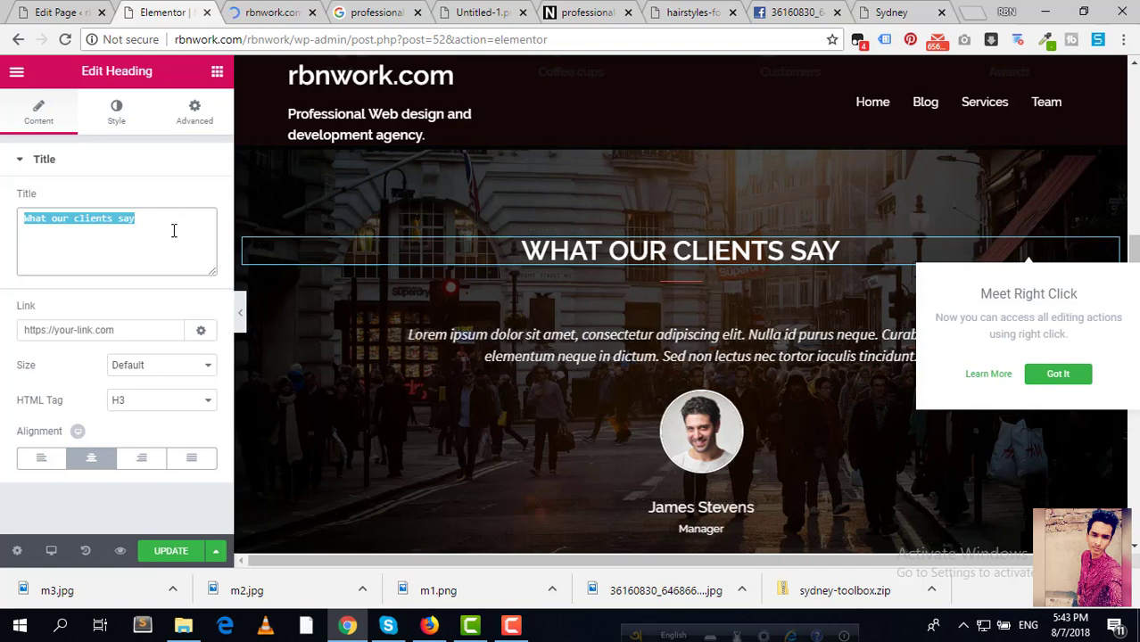
{"action": "key", "text": "BackSpace"}
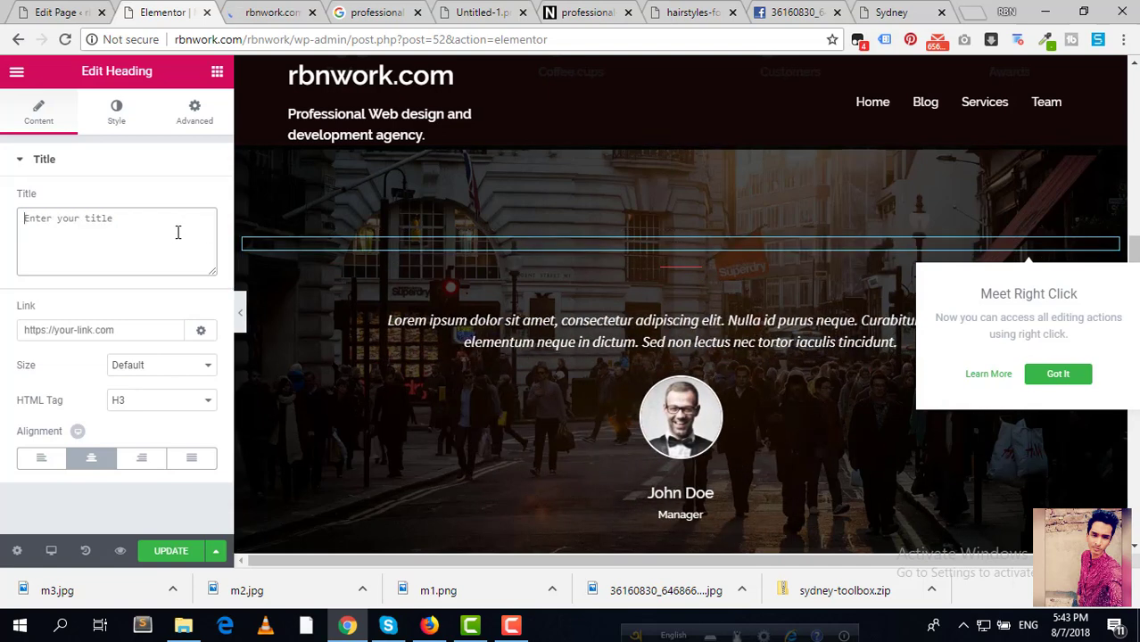
{"action": "type", "text": "Our "}
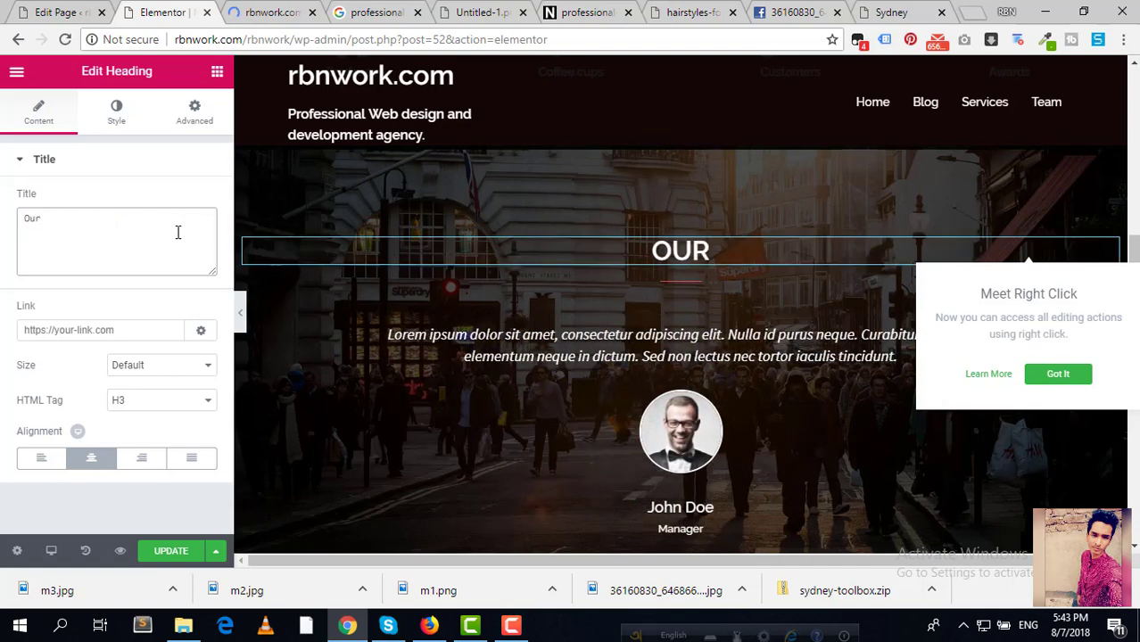
{"action": "type", "text": "customer"}
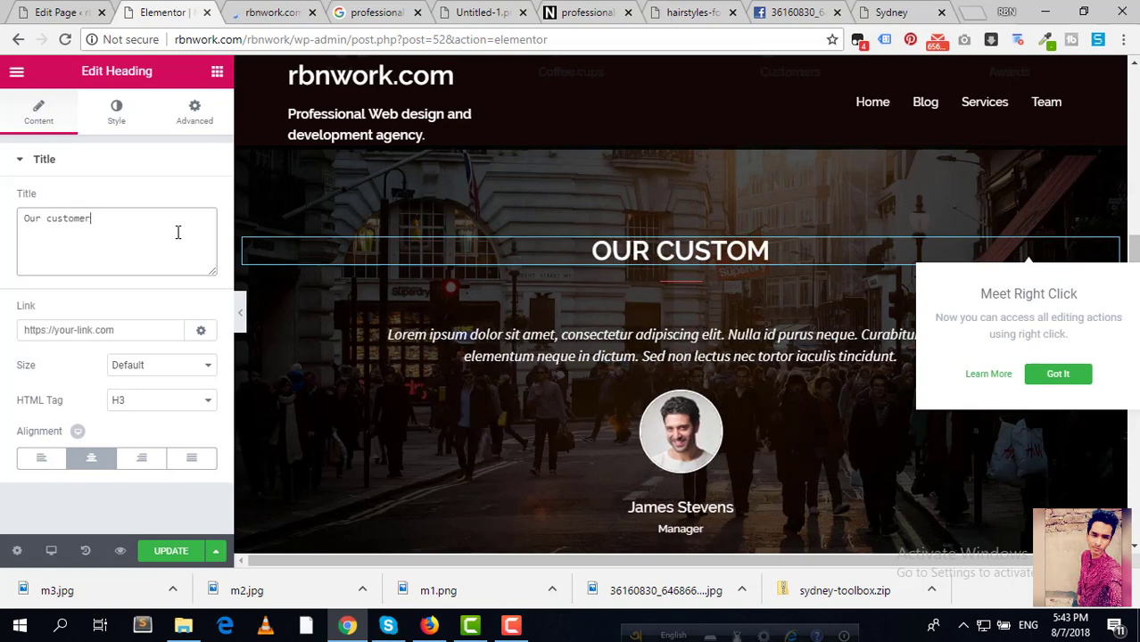
{"action": "type", "text": "s re"}
{"action": "key", "text": "BackSpace"}
{"action": "key", "text": "BackSpace"}
{"action": "key", "text": "BackSpace"}
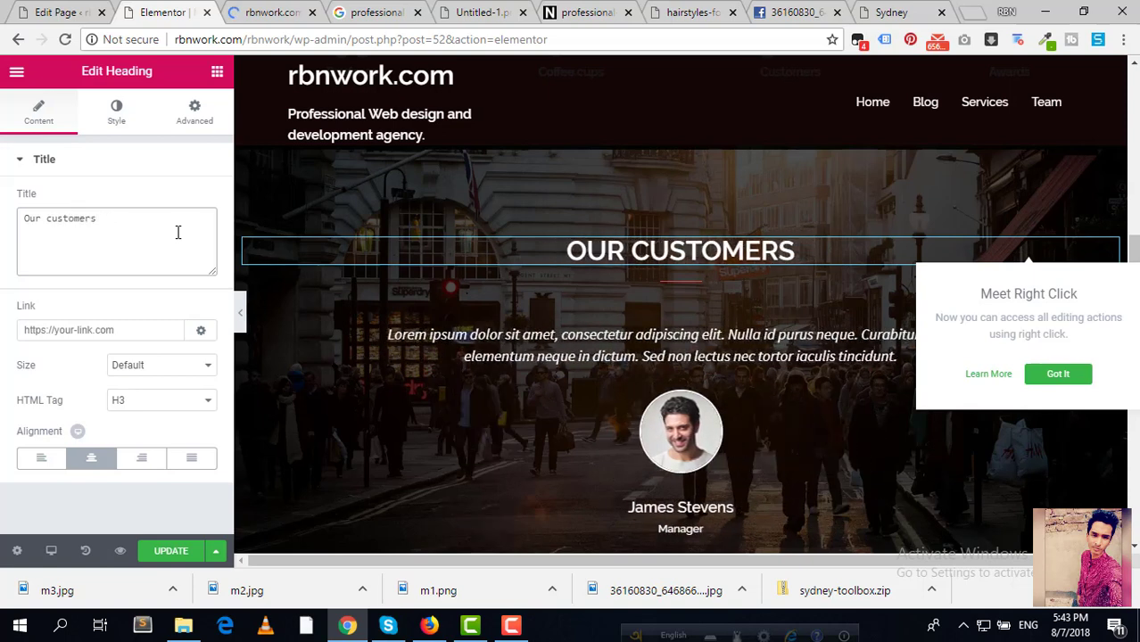
{"action": "key", "text": "BackSpace"}
{"action": "type", "text": "reviews"}
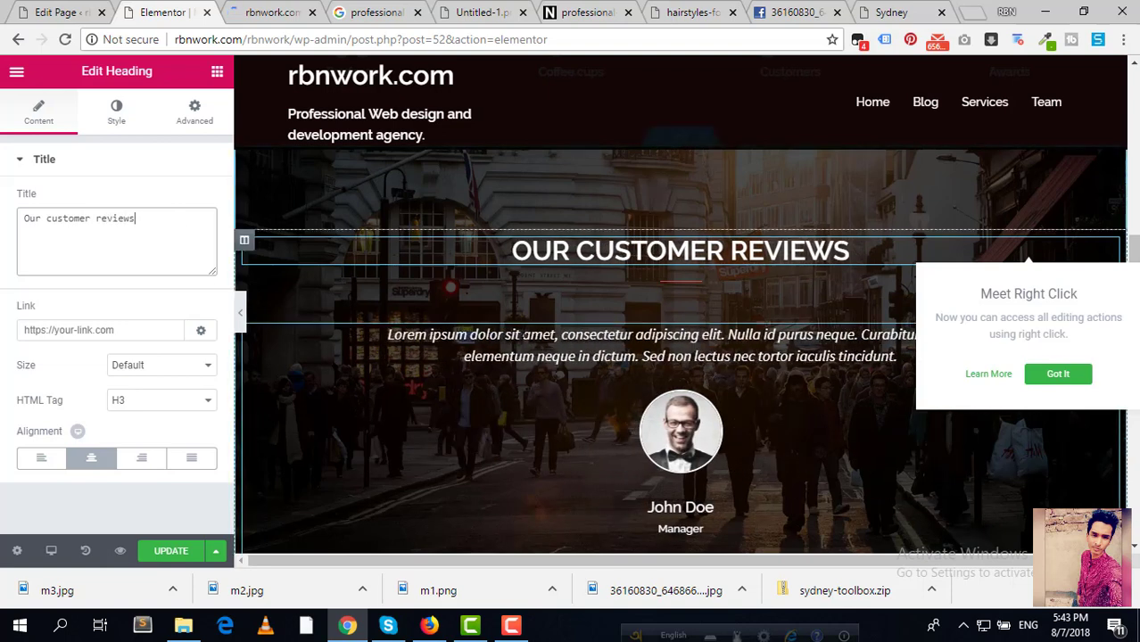
{"action": "left_click", "coordinate": [85, 332]}
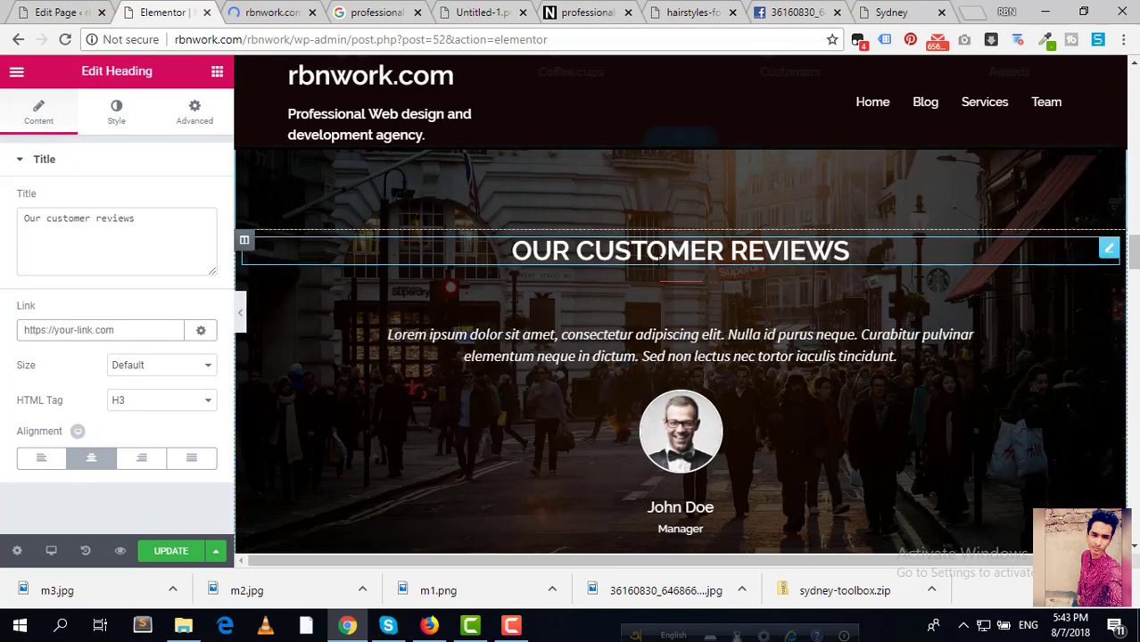
{"action": "scroll", "coordinate": [785, 404], "scroll_direction": "down", "scroll_amount": 2}
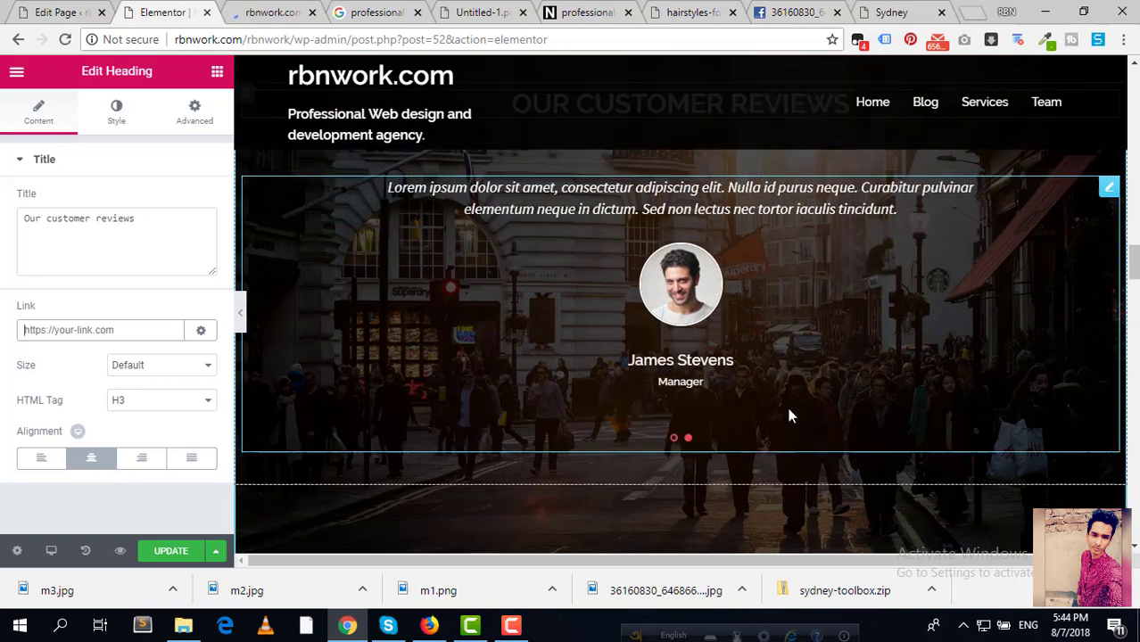
{"action": "scroll", "coordinate": [778, 399], "scroll_direction": "up", "scroll_amount": 1}
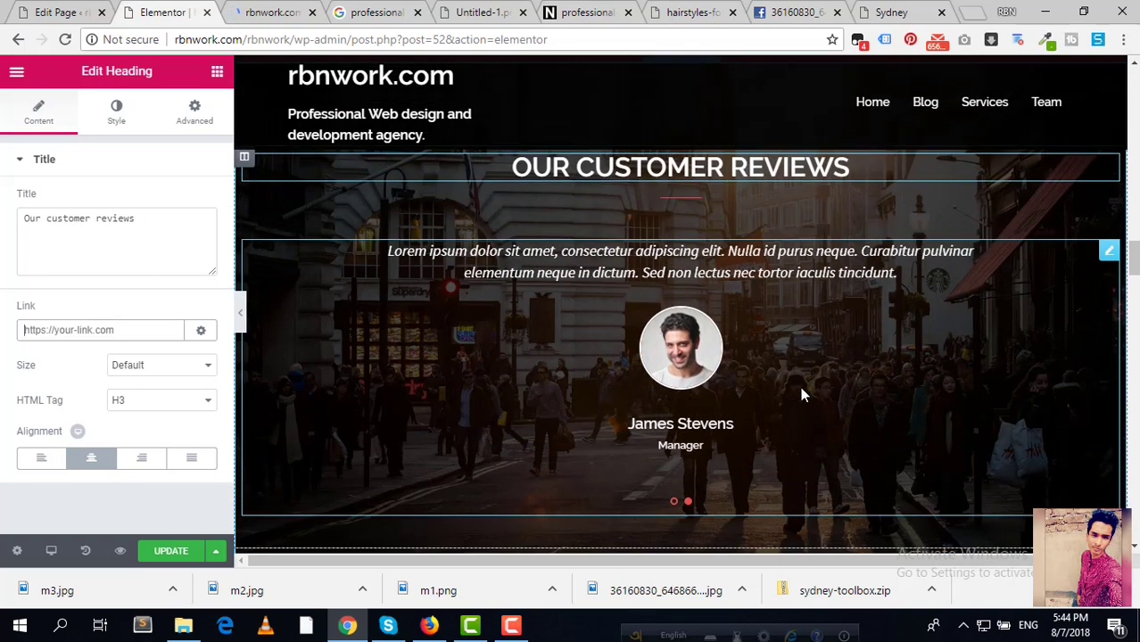
Step: Give the first testimonial item the m1.png photo from the Media Library
{"action": "left_click", "coordinate": [1107, 253]}
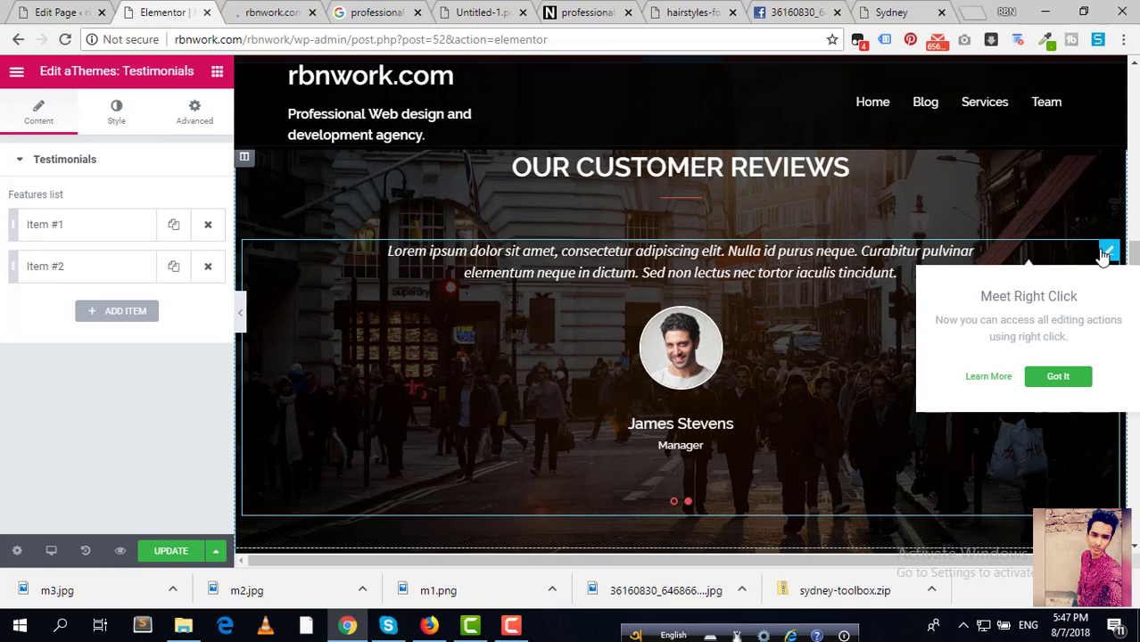
{"action": "left_click", "coordinate": [143, 226]}
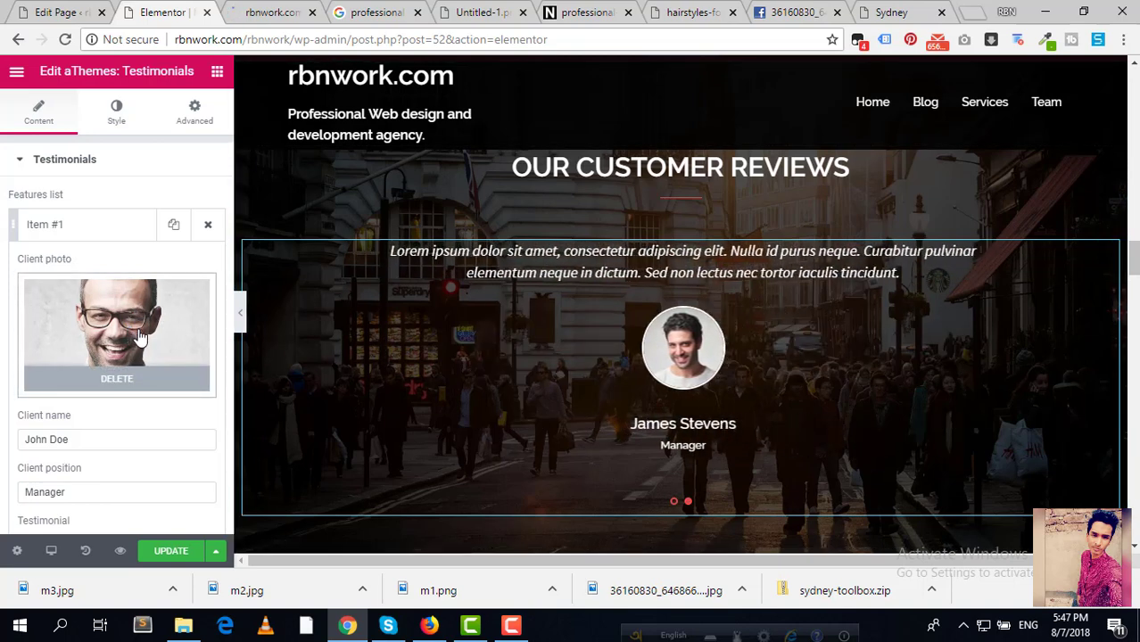
{"action": "left_click", "coordinate": [178, 337]}
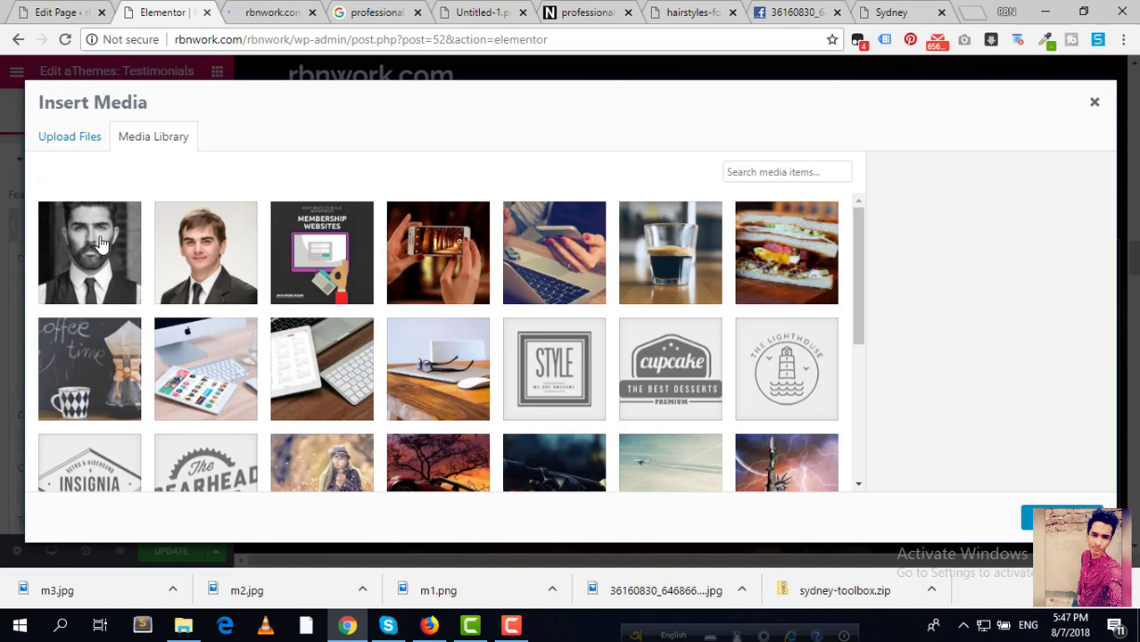
{"action": "left_click", "coordinate": [196, 261]}
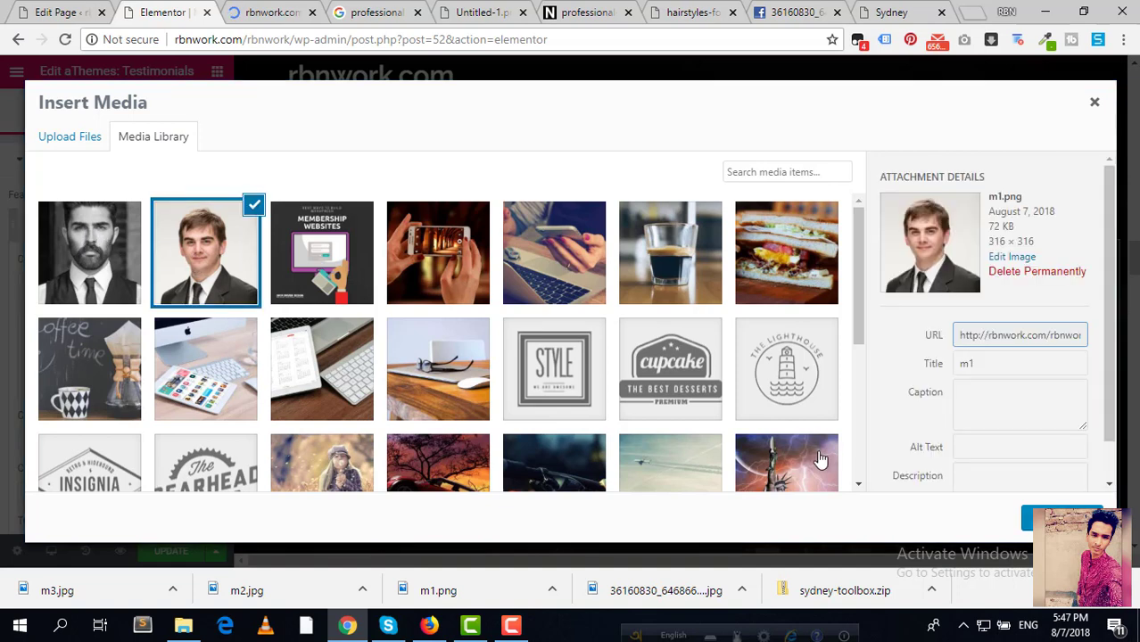
{"action": "left_click", "coordinate": [1039, 519]}
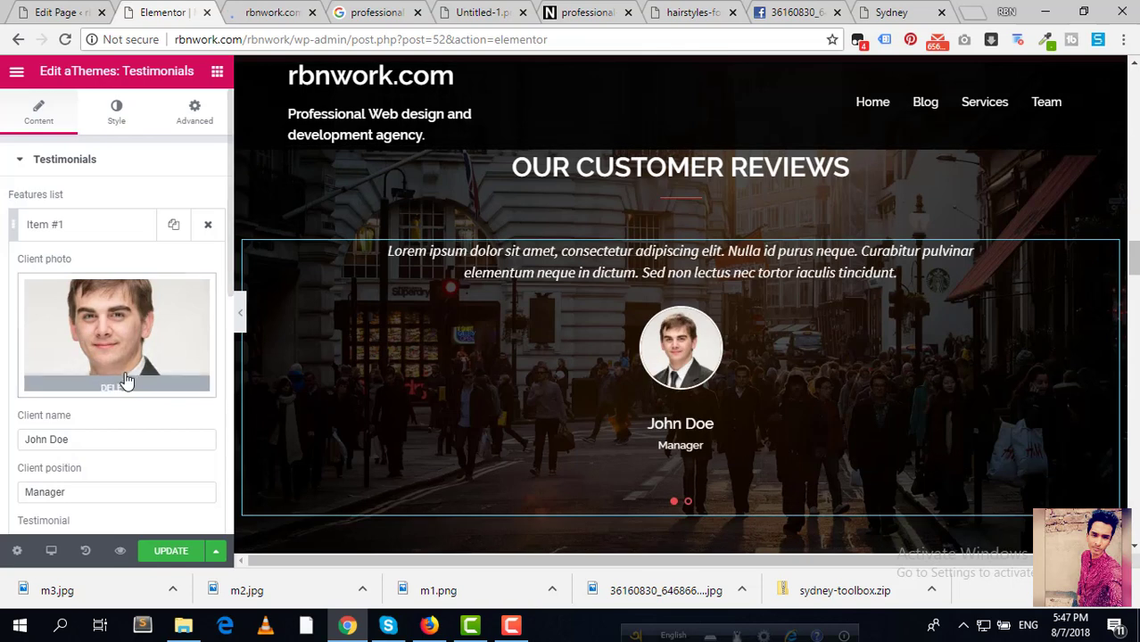
Step: Enter the new client name, set the position to CEO, and select the placeholder quote
{"action": "left_click_drag", "start_coordinate": [90, 441], "coordinate": [3, 486]}
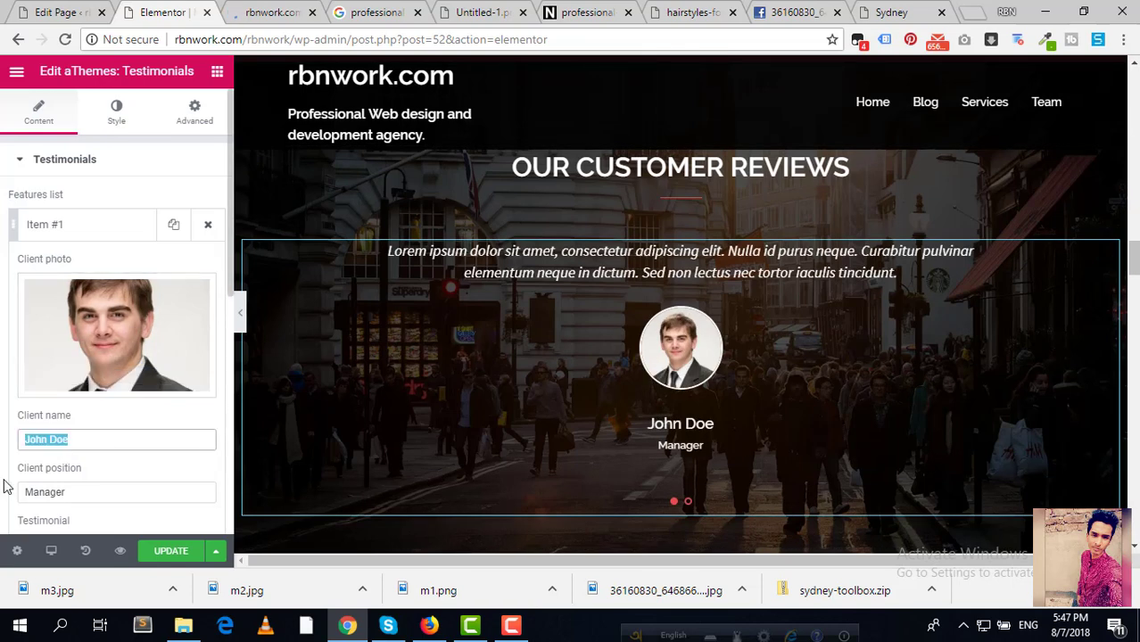
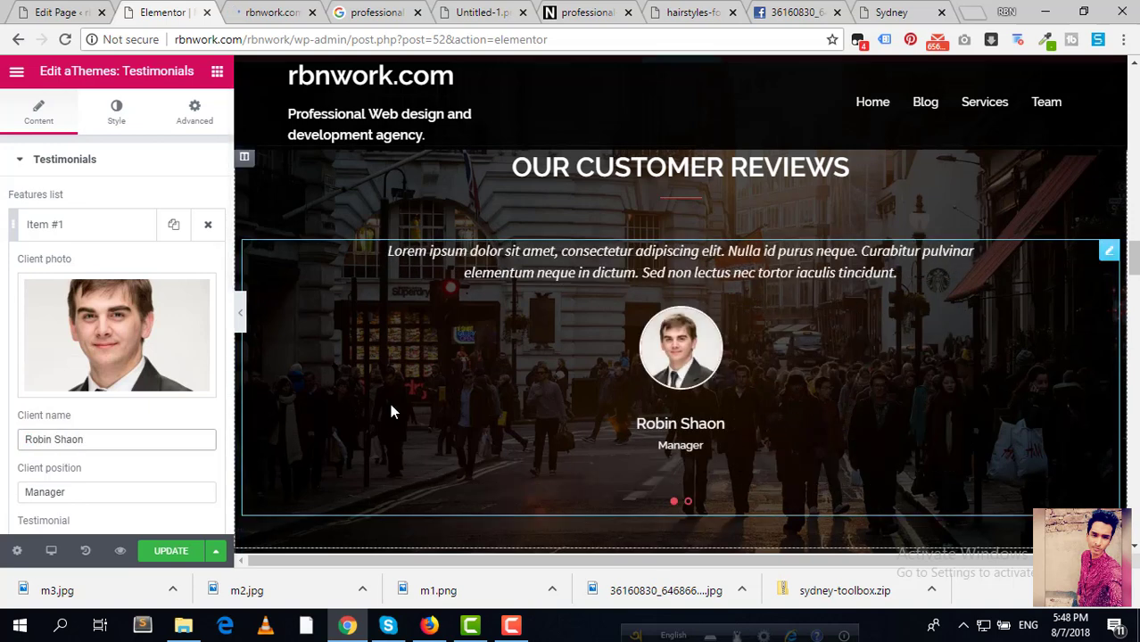
{"action": "scroll", "coordinate": [152, 417], "scroll_direction": "down", "scroll_amount": 1}
{"action": "left_click_drag", "start_coordinate": [128, 413], "coordinate": [3, 407]}
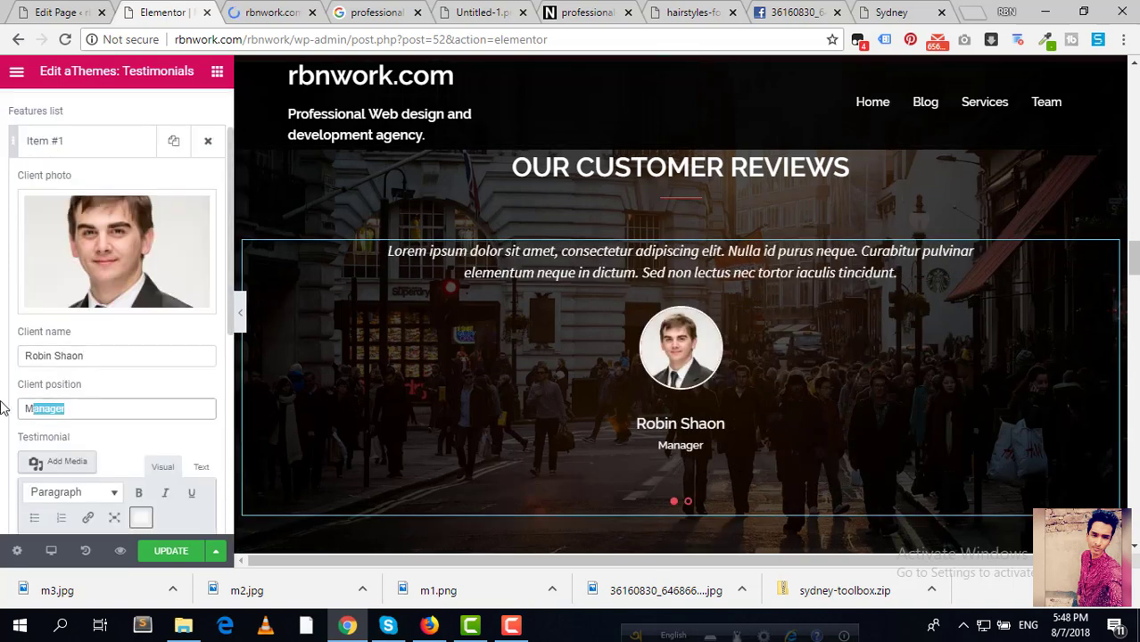
{"action": "type", "text": "CEO"}
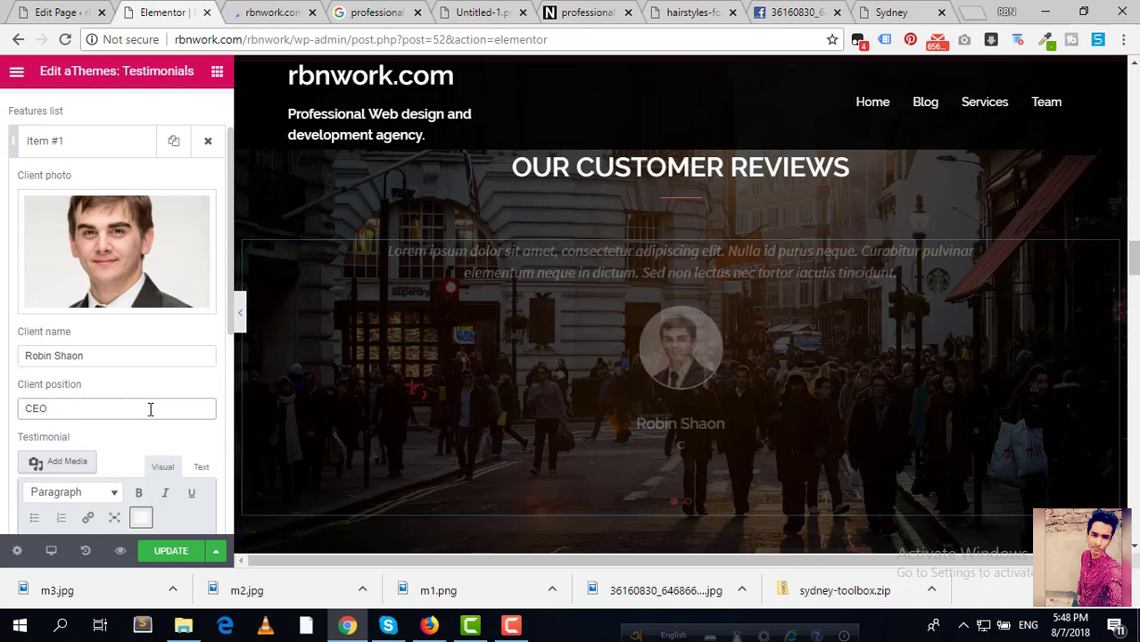
{"action": "scroll", "coordinate": [152, 412], "scroll_direction": "down", "scroll_amount": 3}
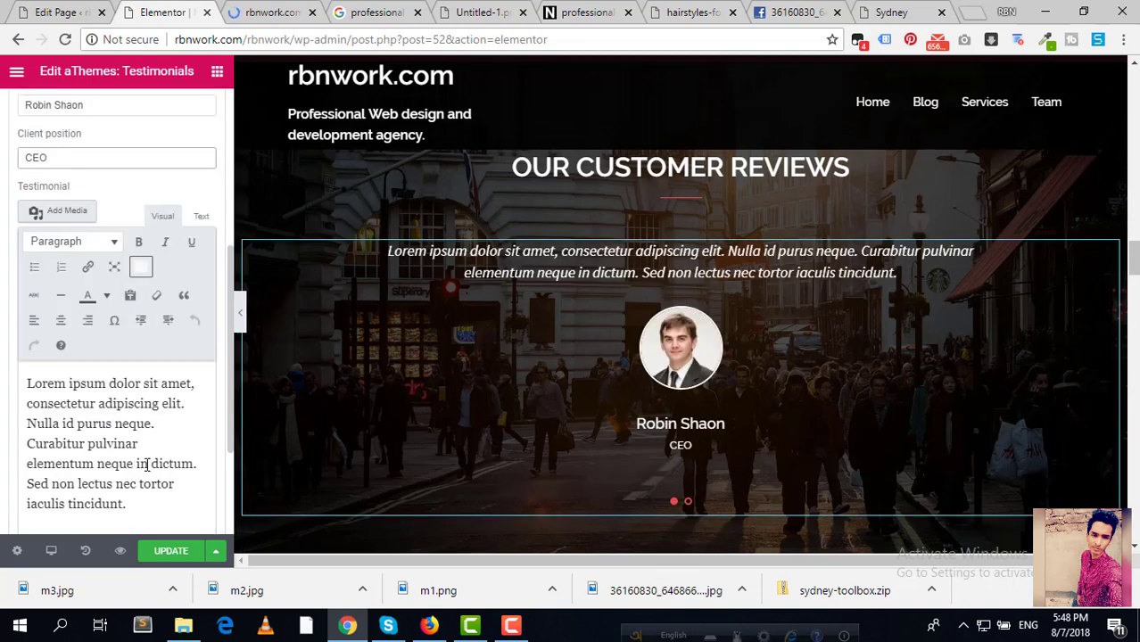
{"action": "left_click", "coordinate": [143, 453]}
{"action": "left_click_drag", "start_coordinate": [161, 506], "coordinate": [2, 366]}
Step: Write the RbnWork praise quote ending '…very satisfied with their services.Thanks' and preview it
{"action": "key", "text": "BackSpace"}
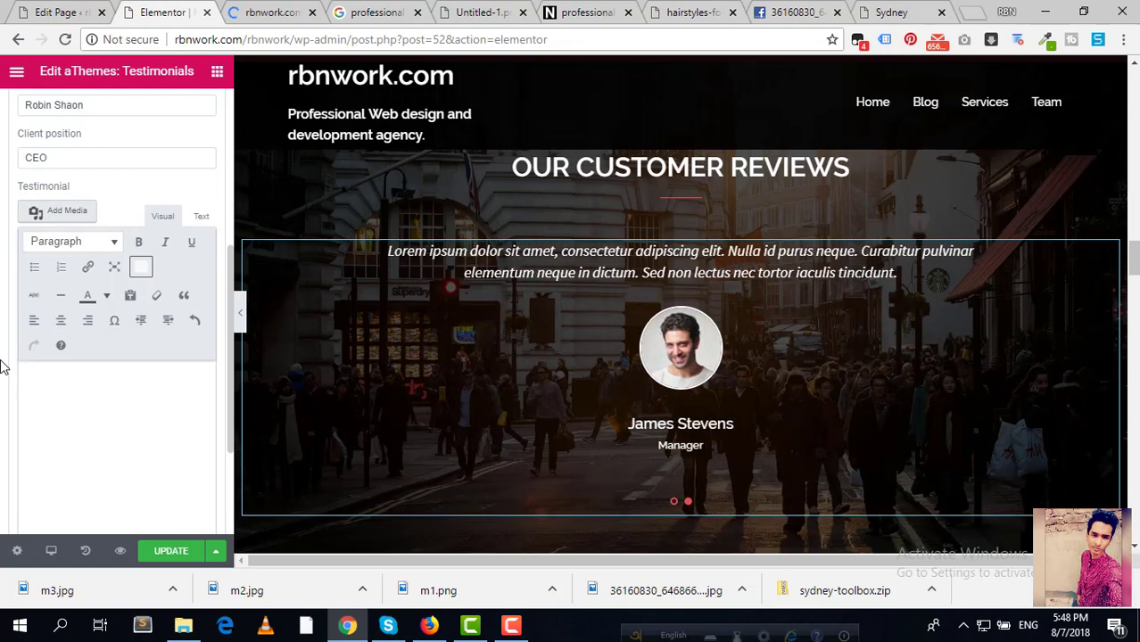
{"action": "type", "text": "RbnWOrk a"}
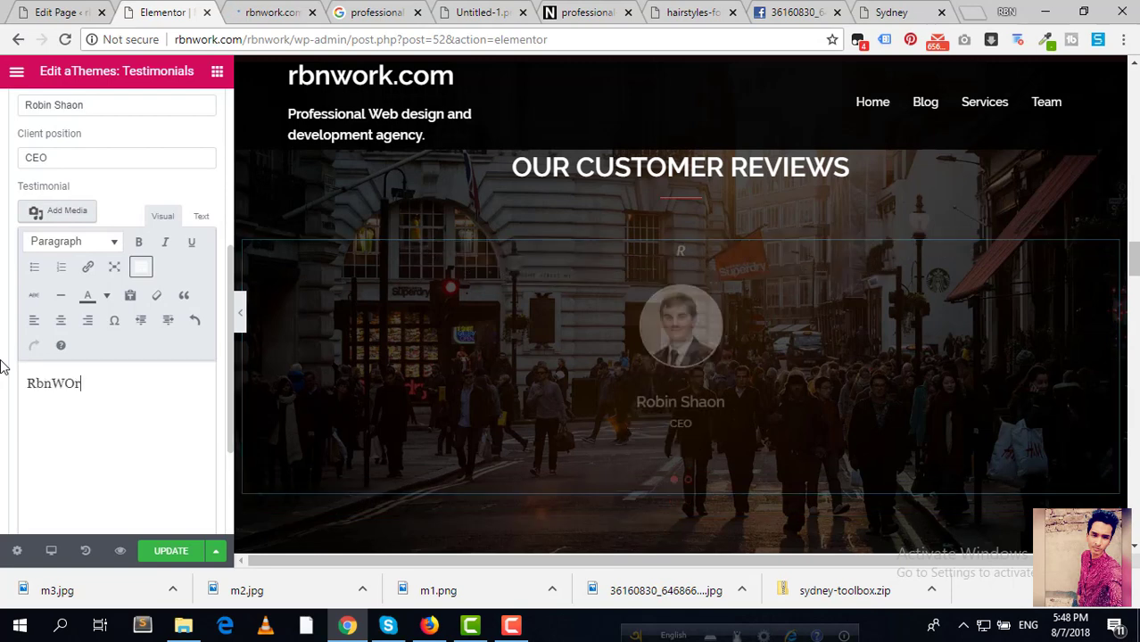
{"action": "key", "text": "BackSpace"}
{"action": "key", "text": "BackSpace"}
{"action": "key", "text": "BackSpace"}
{"action": "key", "text": "BackSpace"}
{"action": "key", "text": "BackSpace"}
{"action": "key", "text": "BackSpace"}
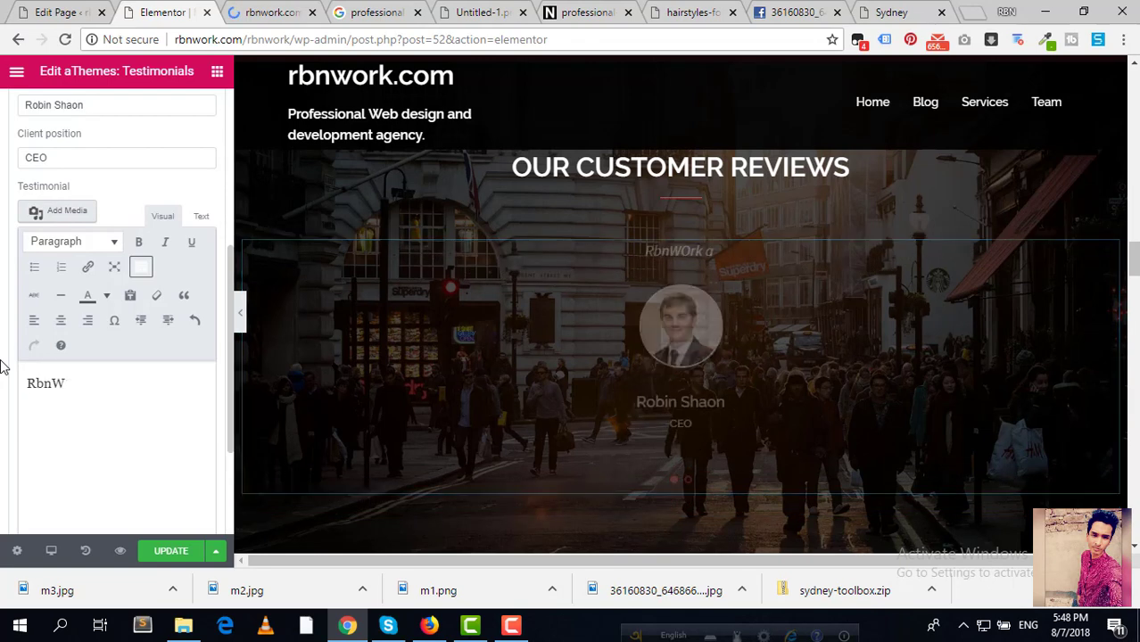
{"action": "type", "text": "ork a ve"}
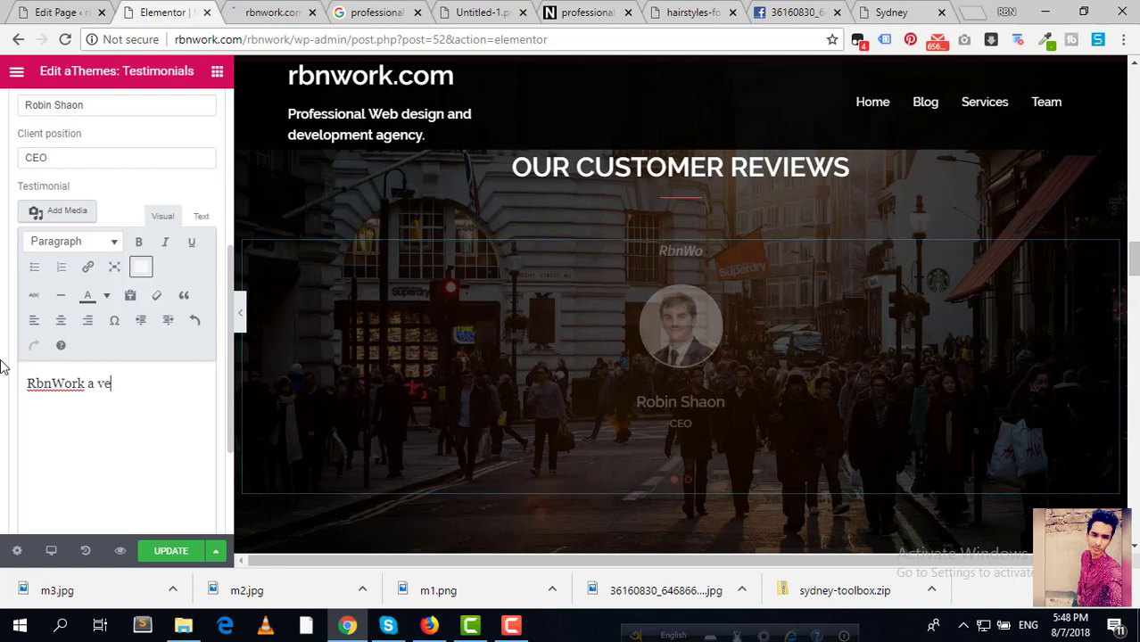
{"action": "type", "text": "ry profes"}
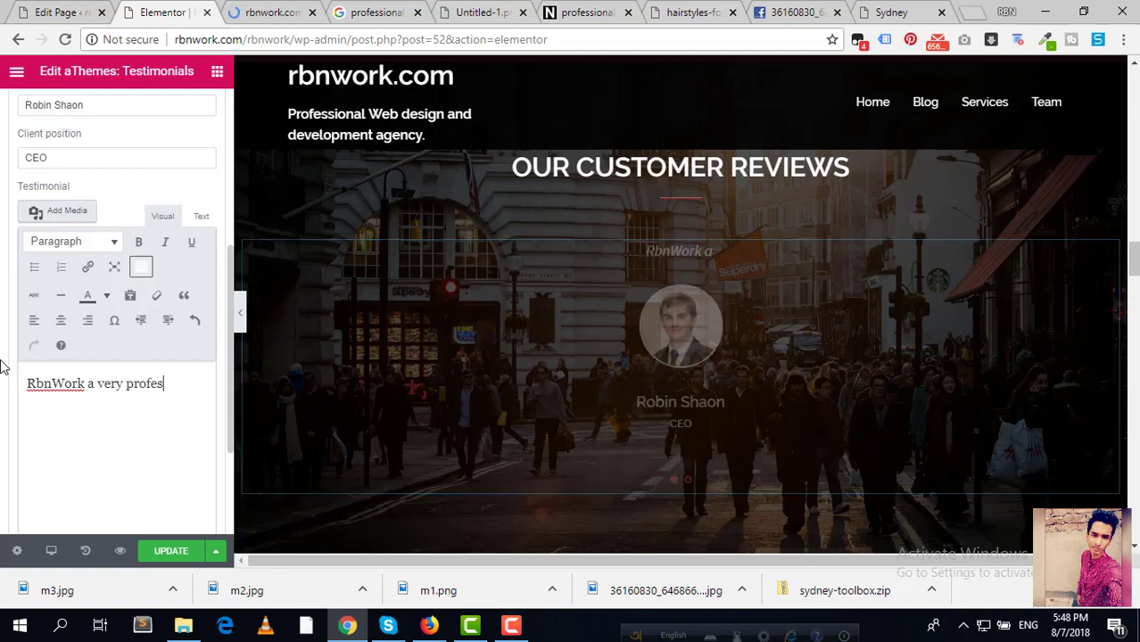
{"action": "type", "text": "sional web"}
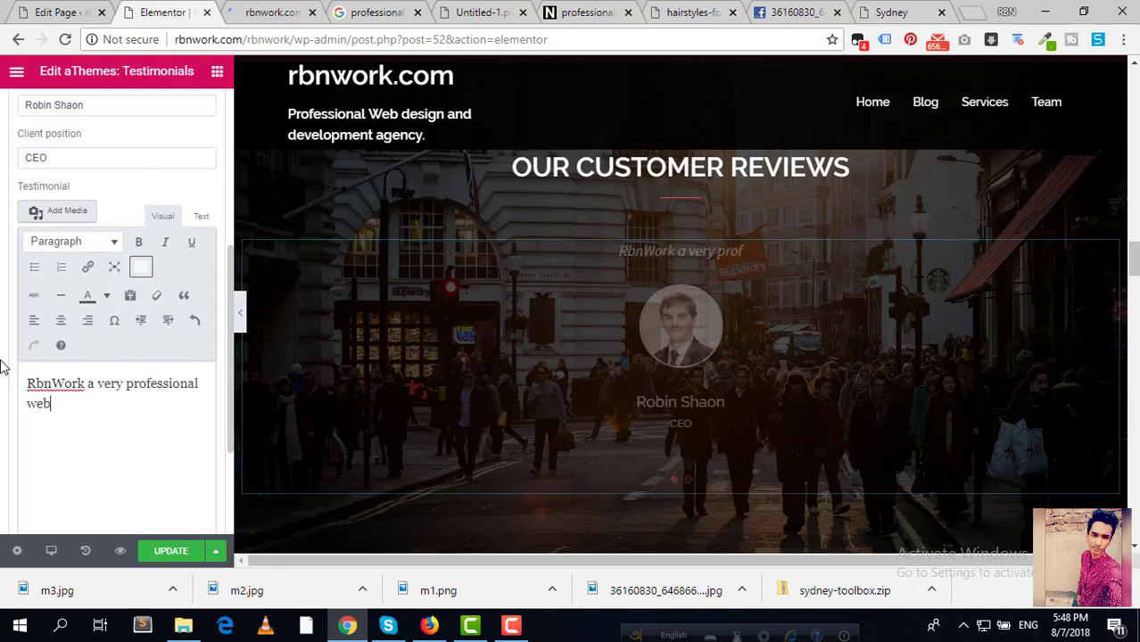
{"action": "type", "text": " de"}
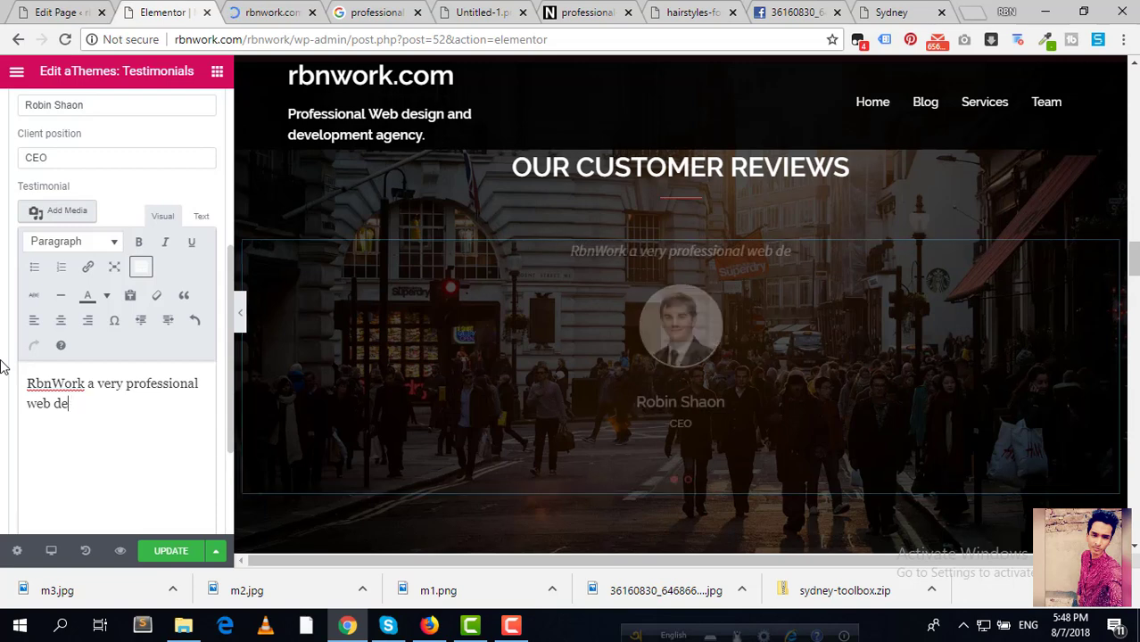
{"action": "type", "text": "velopment "}
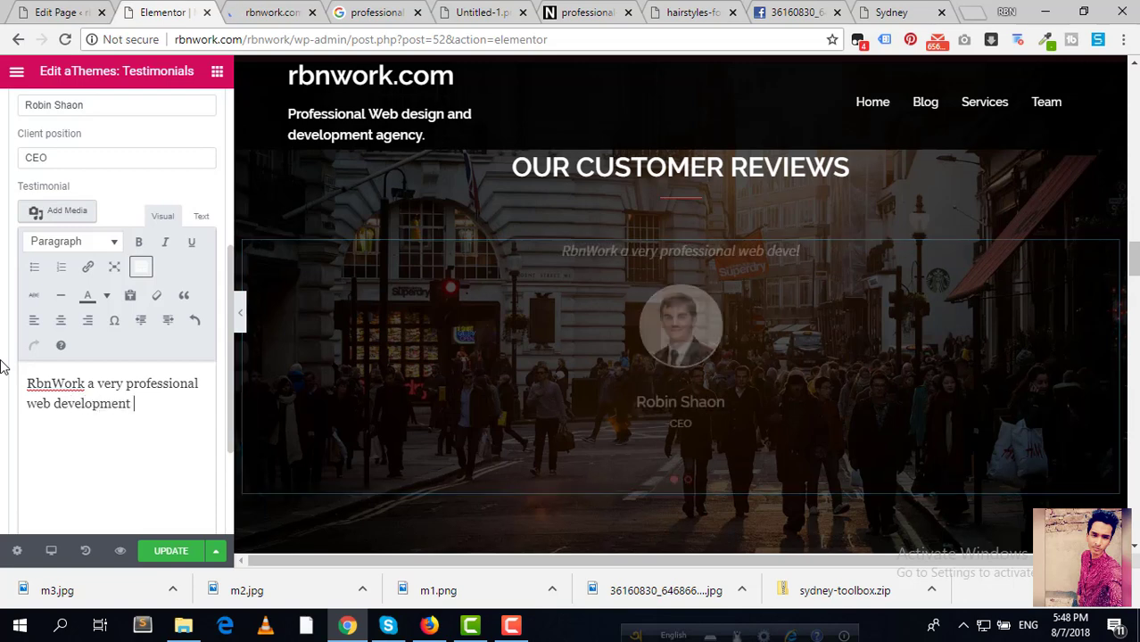
{"action": "type", "text": "company"}
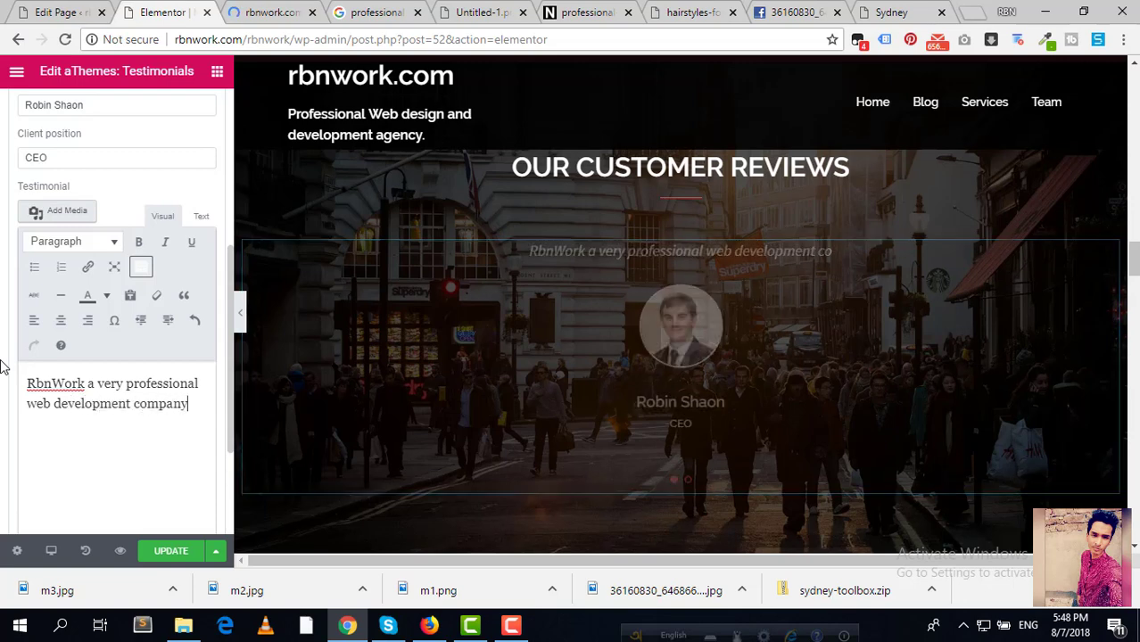
{"action": "type", "text": ".We are "}
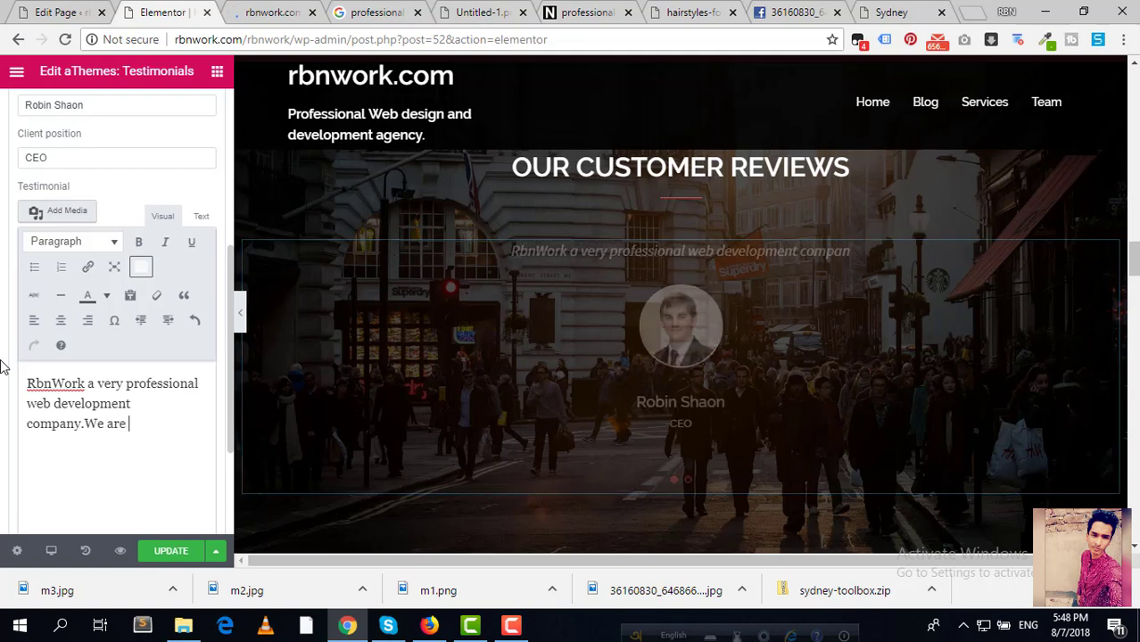
{"action": "type", "text": "really very"}
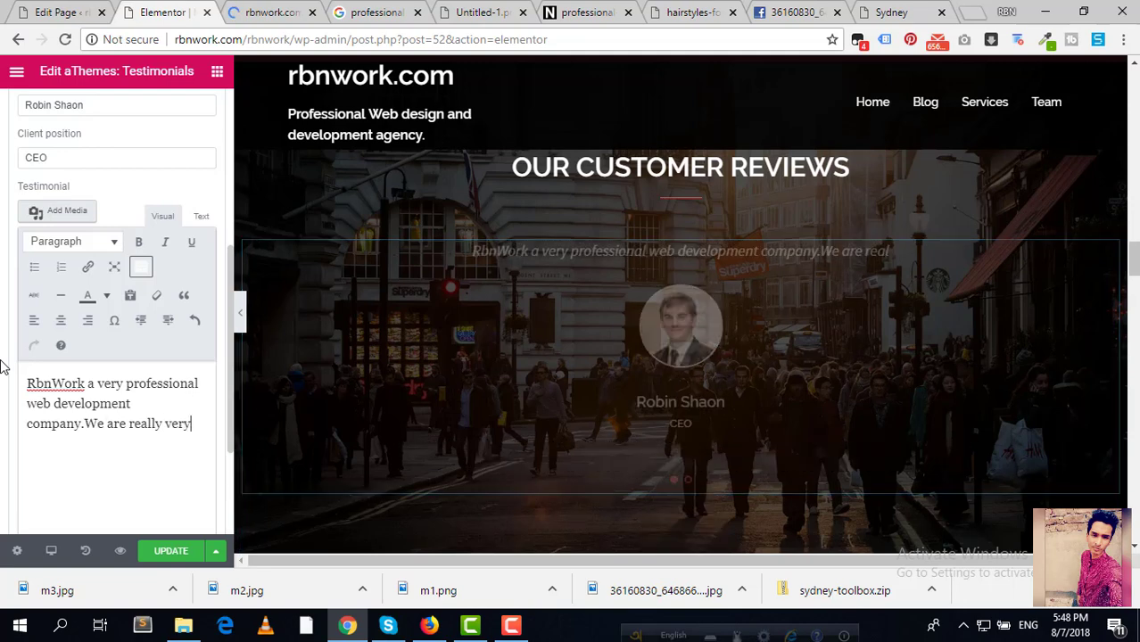
{"action": "type", "text": " satis"}
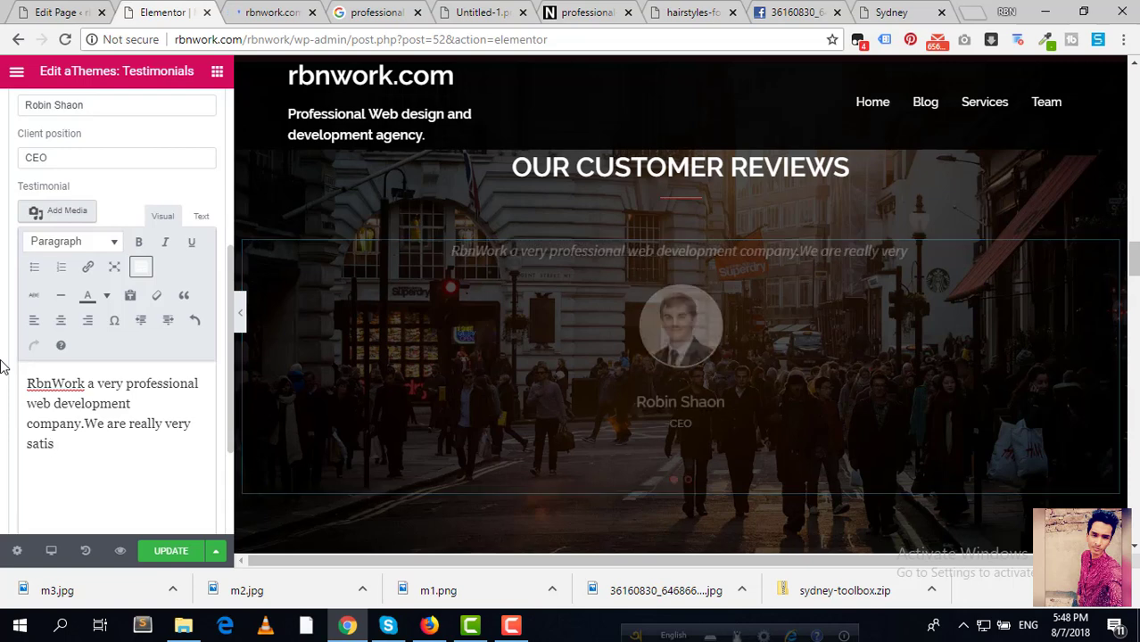
{"action": "type", "text": "fied"}
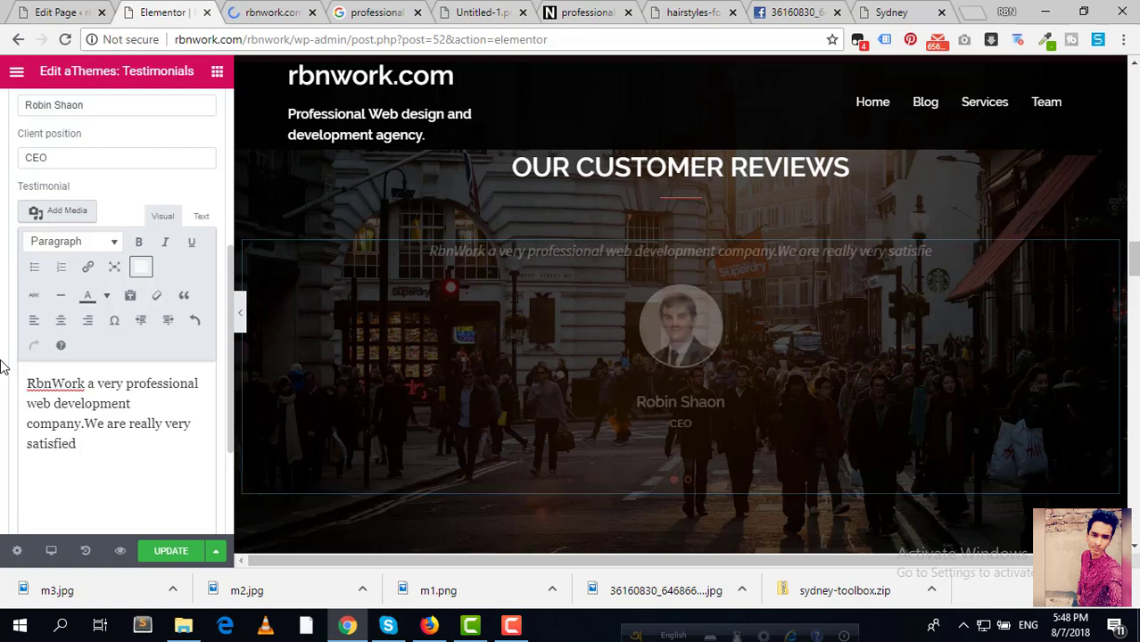
{"action": "type", "text": " with thei"}
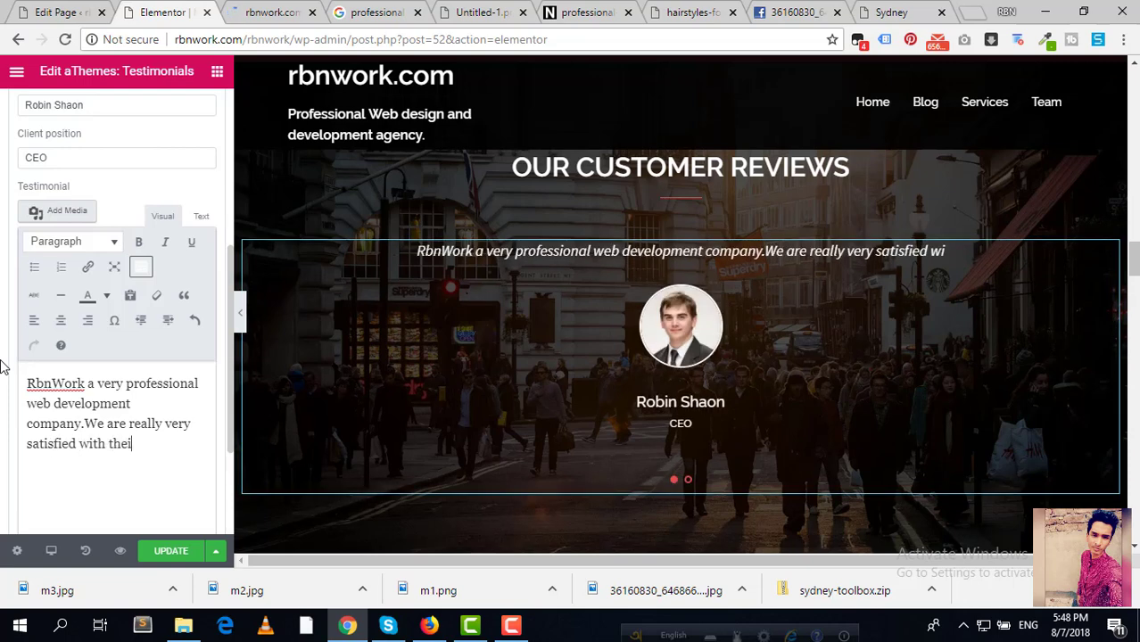
{"action": "type", "text": "r service"}
{"action": "key", "text": "BackSpace"}
{"action": "key", "text": "BackSpace"}
{"action": "type", "text": "erv"}
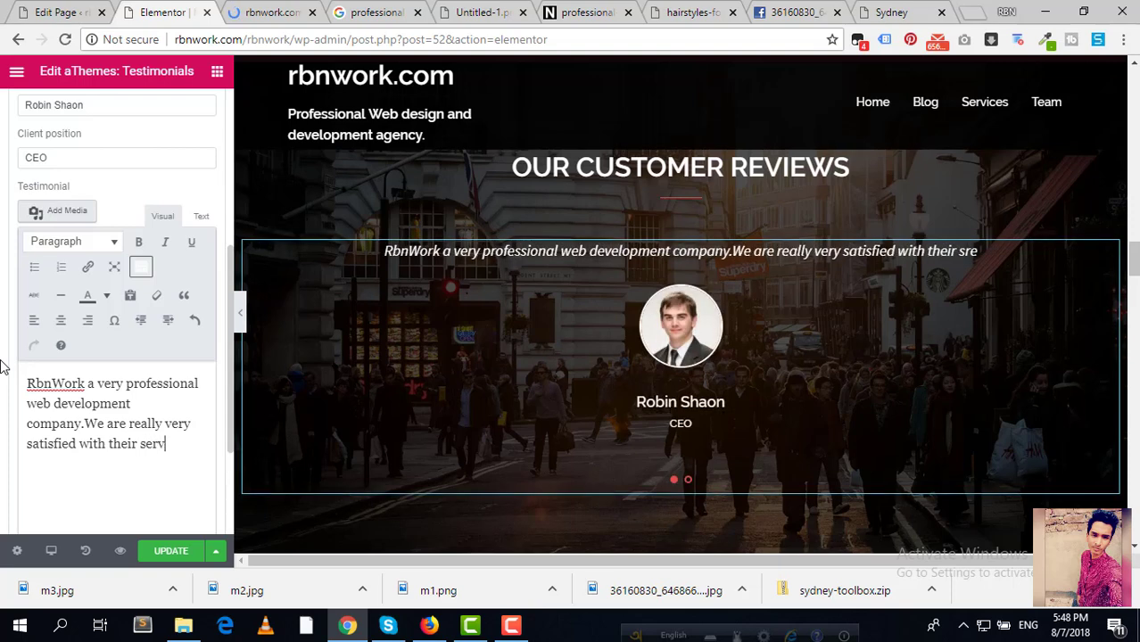
{"action": "type", "text": "ices.Th"}
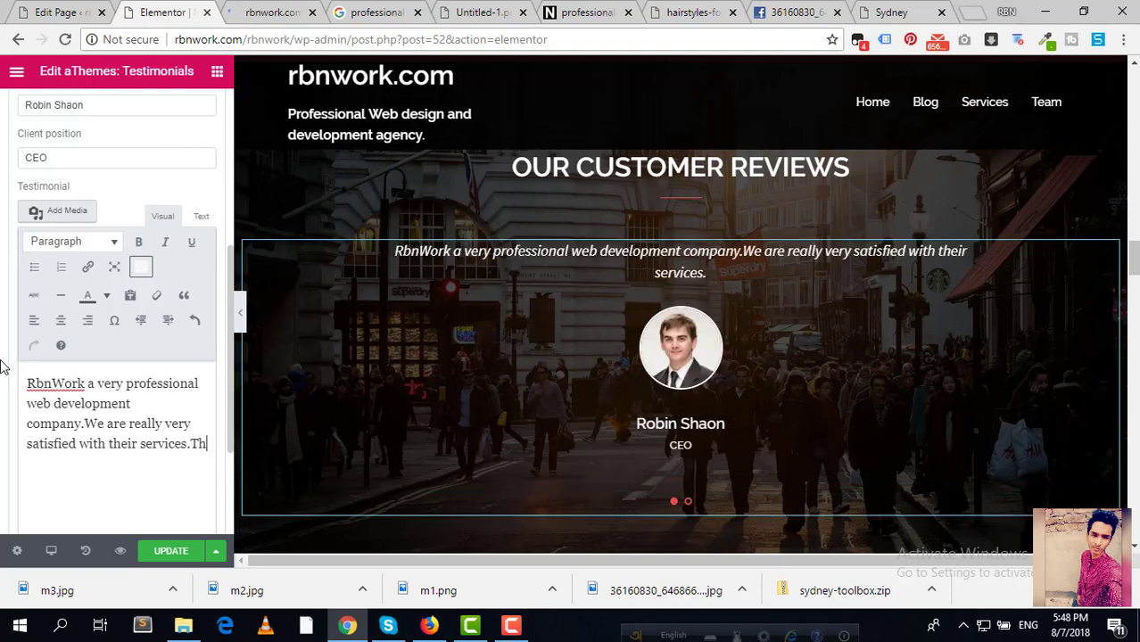
{"action": "type", "text": "anks"}
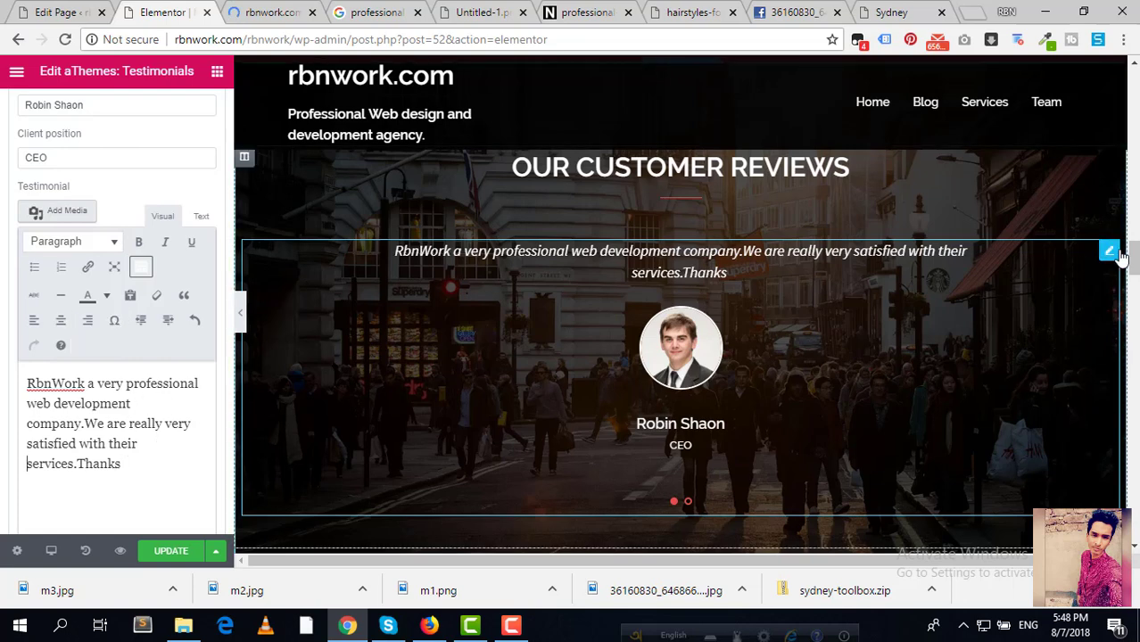
{"action": "left_click_drag", "start_coordinate": [1120, 256], "coordinate": [831, 279]}
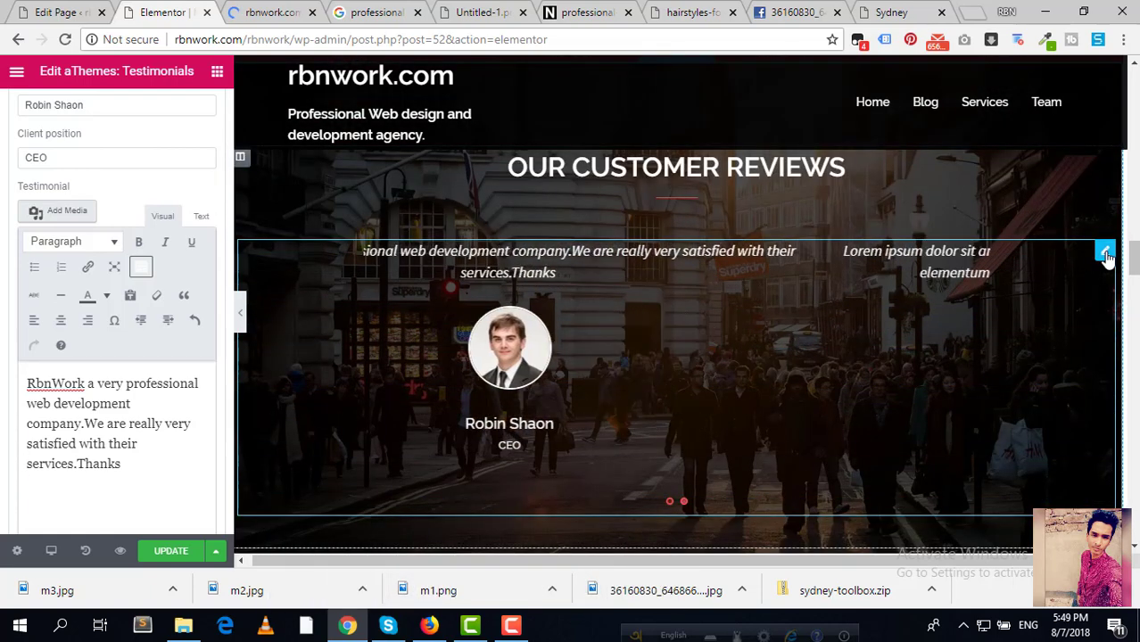
{"action": "mouse_move", "coordinate": [1104, 249]}
{"action": "left_mouse_down"}
{"action": "mouse_move", "coordinate": [1034, 279]}
{"action": "mouse_move", "coordinate": [1118, 261]}
{"action": "left_mouse_up"}
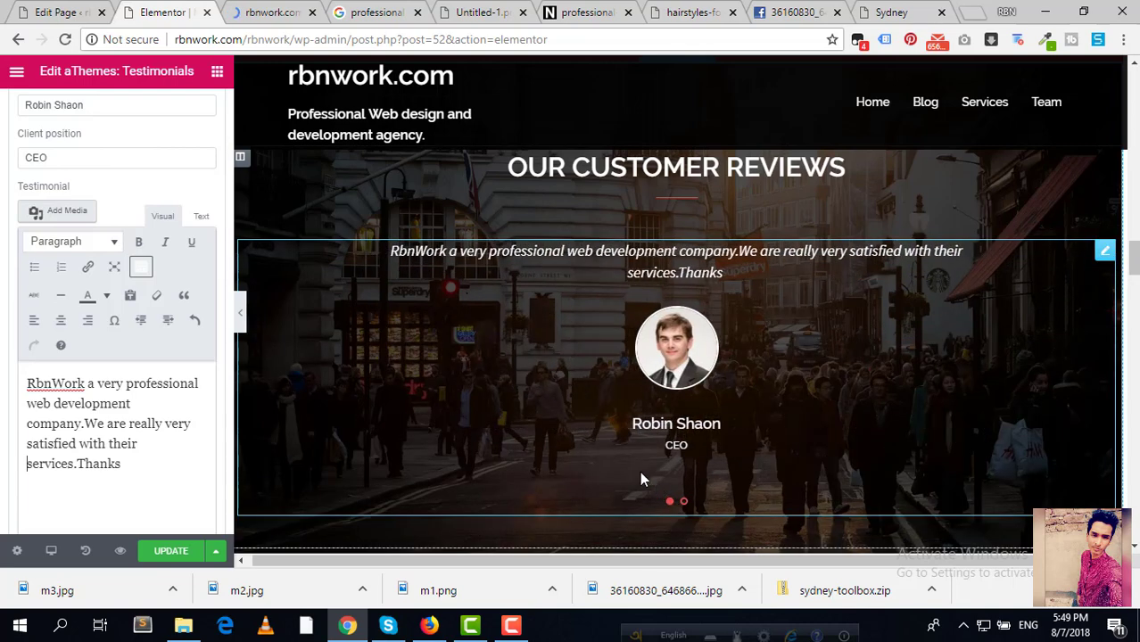
{"action": "left_click", "coordinate": [102, 402]}
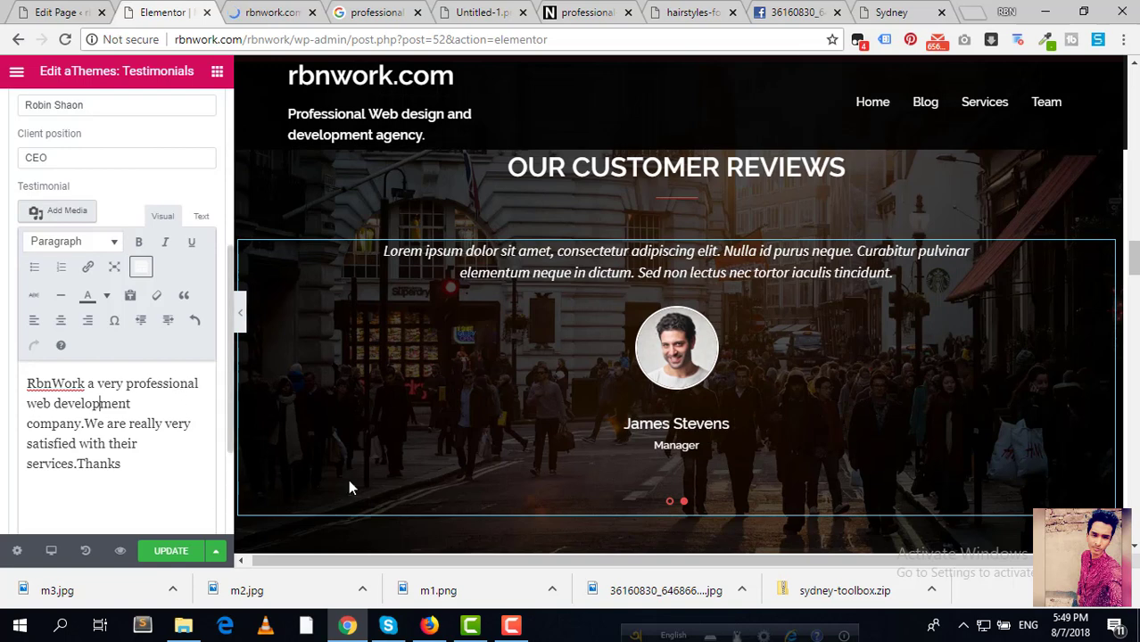
{"action": "scroll", "coordinate": [116, 232], "scroll_direction": "up", "scroll_amount": 4}
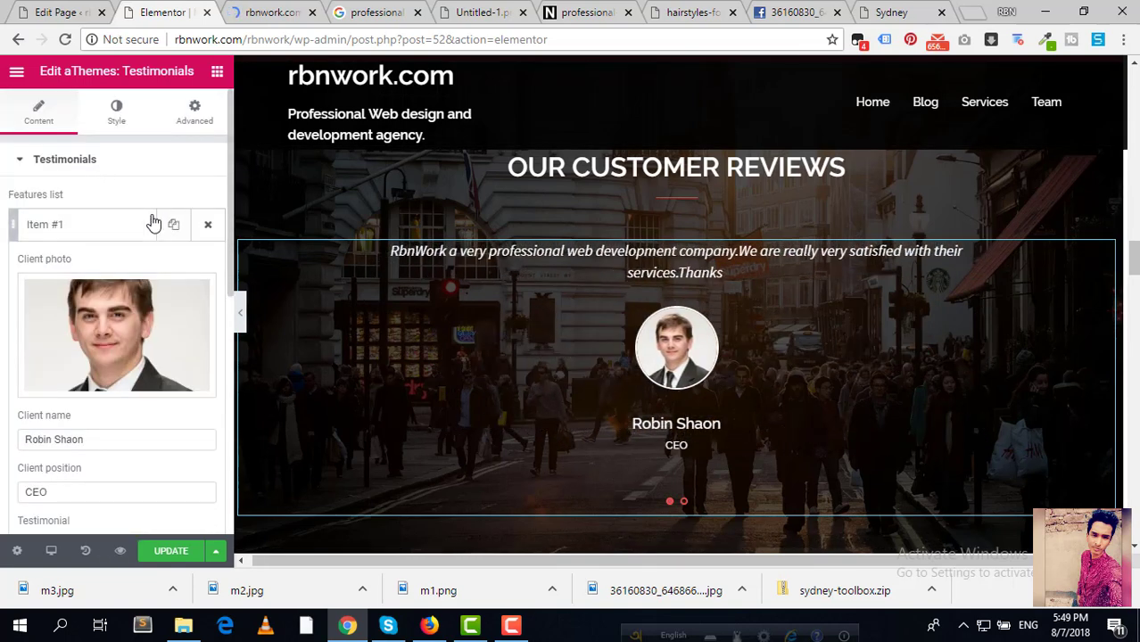
Step: Upload m3.jpg and insert it as the second testimonial's client photo
{"action": "left_click", "coordinate": [101, 233]}
{"action": "left_click", "coordinate": [96, 276]}
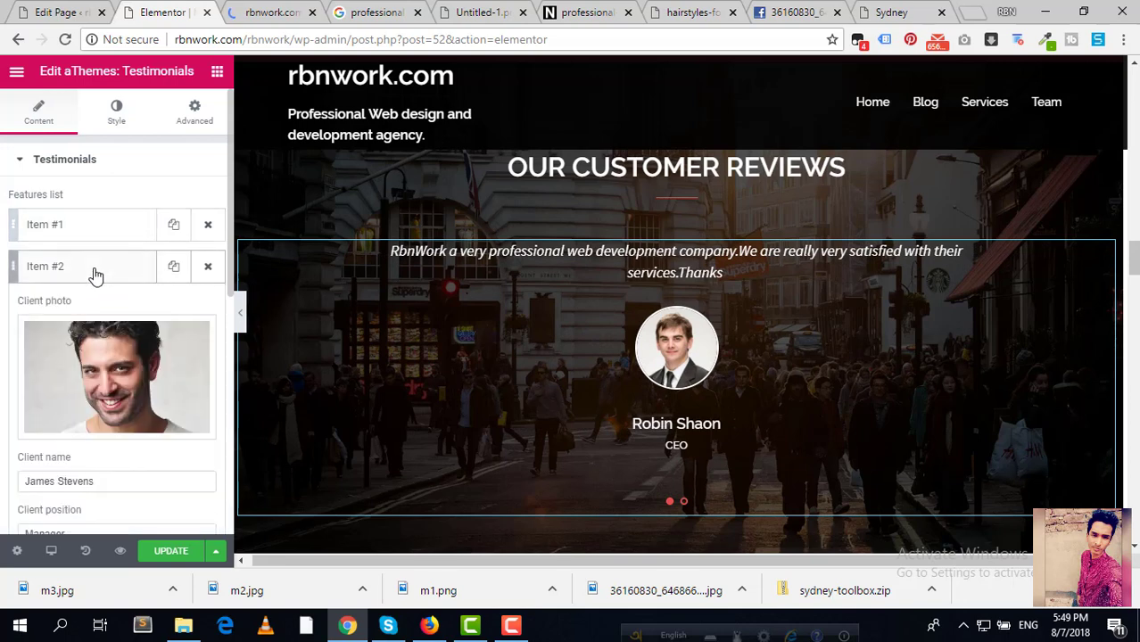
{"action": "scroll", "coordinate": [93, 273], "scroll_direction": "down", "scroll_amount": 1}
{"action": "left_click", "coordinate": [117, 293]}
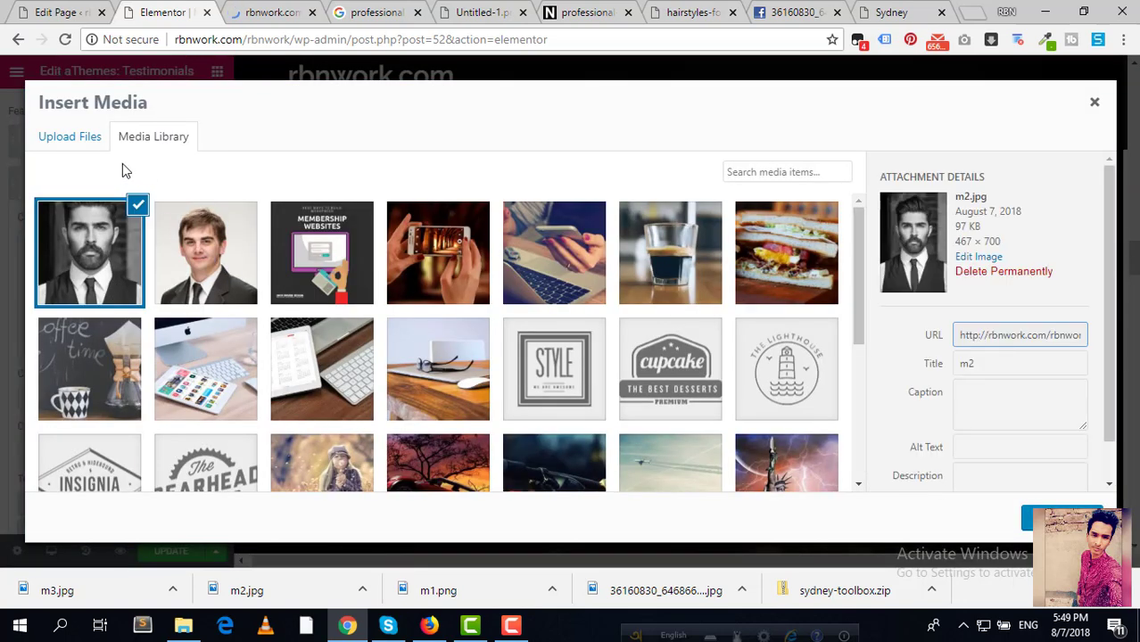
{"action": "left_click", "coordinate": [70, 137]}
{"action": "left_click", "coordinate": [565, 334]}
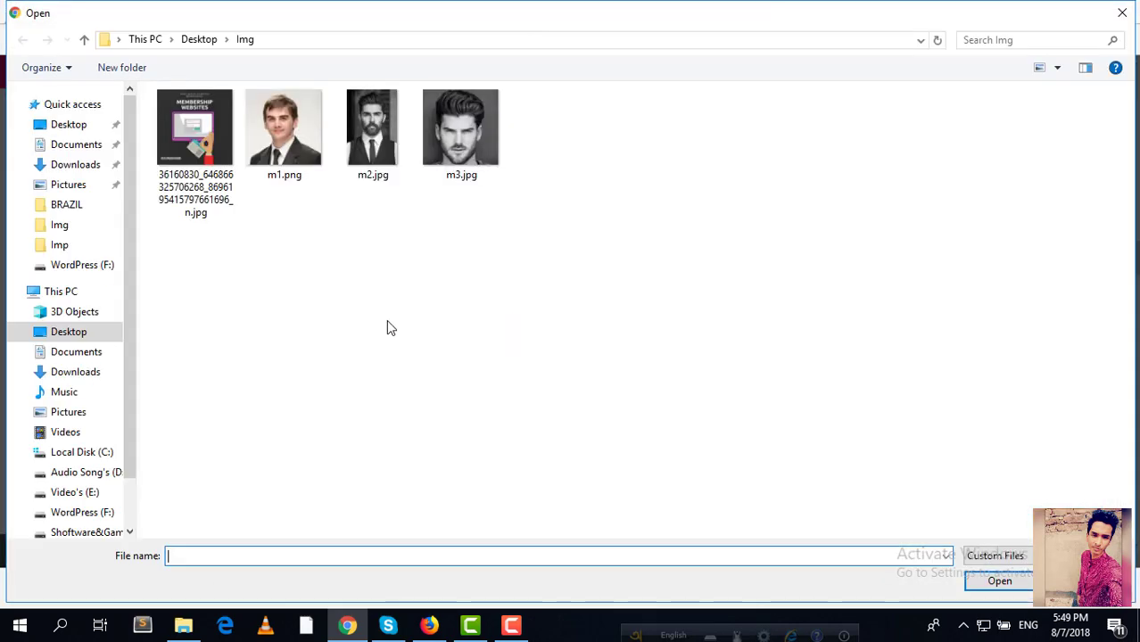
{"action": "left_click", "coordinate": [461, 129]}
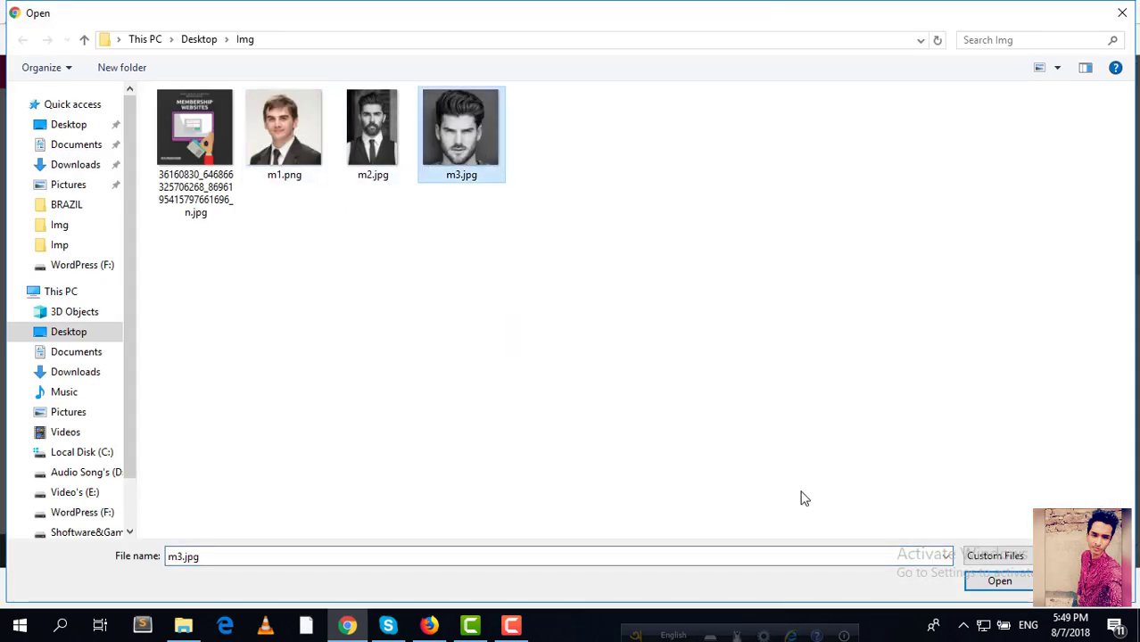
{"action": "left_click", "coordinate": [1017, 587]}
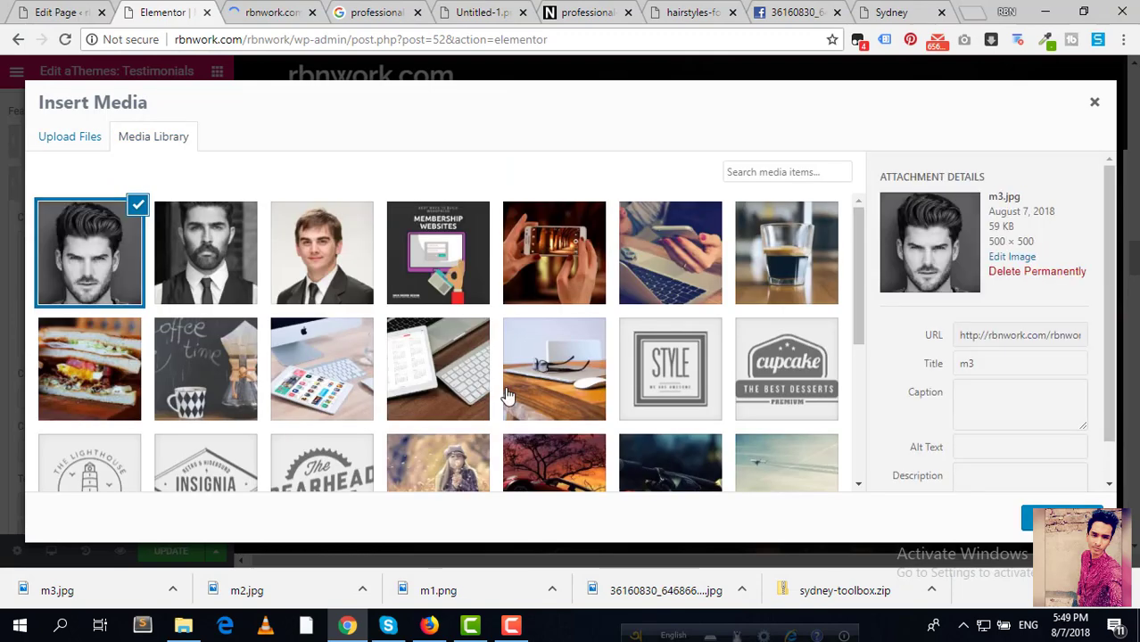
{"action": "left_click", "coordinate": [1044, 518]}
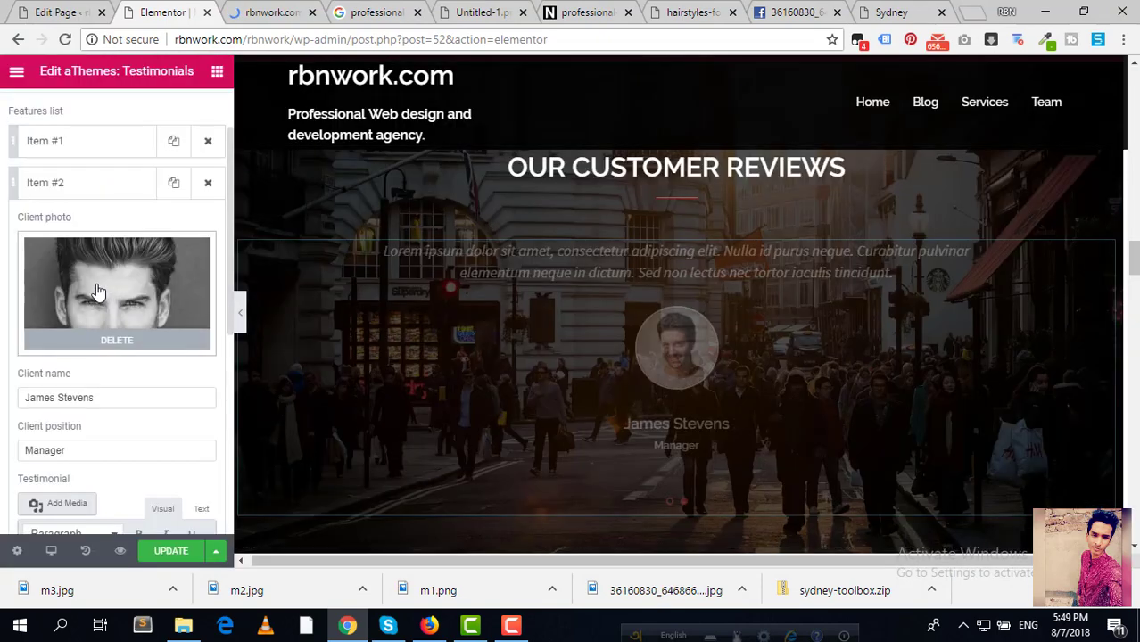
Step: Look over the second item's client name, Manager position and quote, leaving them unchanged
{"action": "left_click_drag", "start_coordinate": [112, 397], "coordinate": [3, 401]}
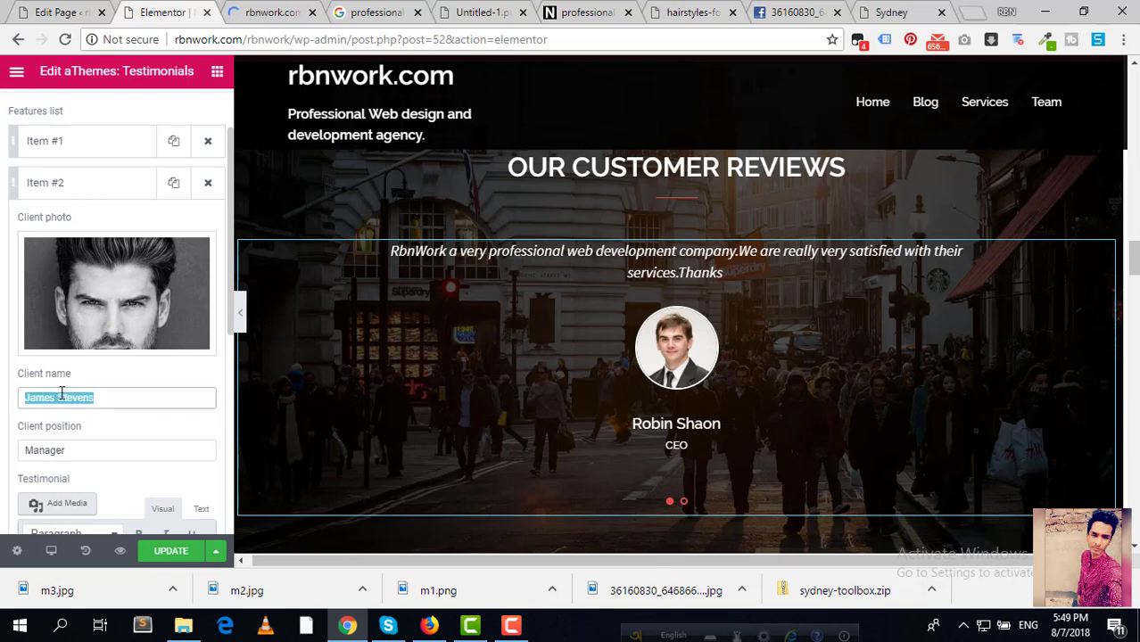
{"action": "scroll", "coordinate": [61, 393], "scroll_direction": "down", "scroll_amount": 2}
{"action": "left_click", "coordinate": [113, 229]}
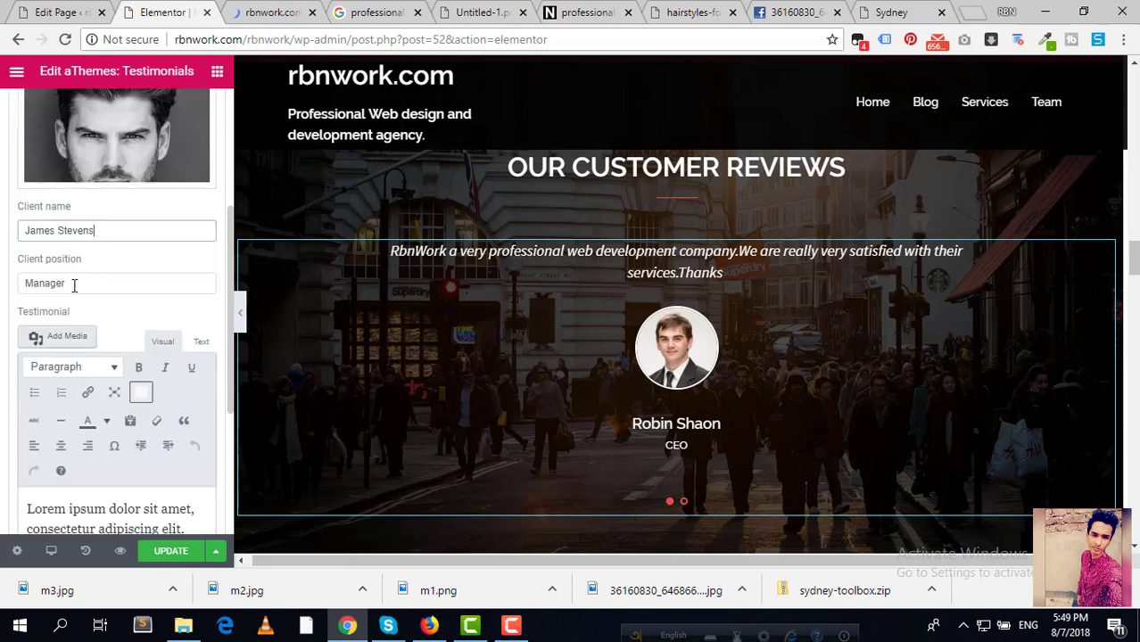
{"action": "double_click", "coordinate": [62, 283]}
{"action": "scroll", "coordinate": [125, 368], "scroll_direction": "down", "scroll_amount": 3}
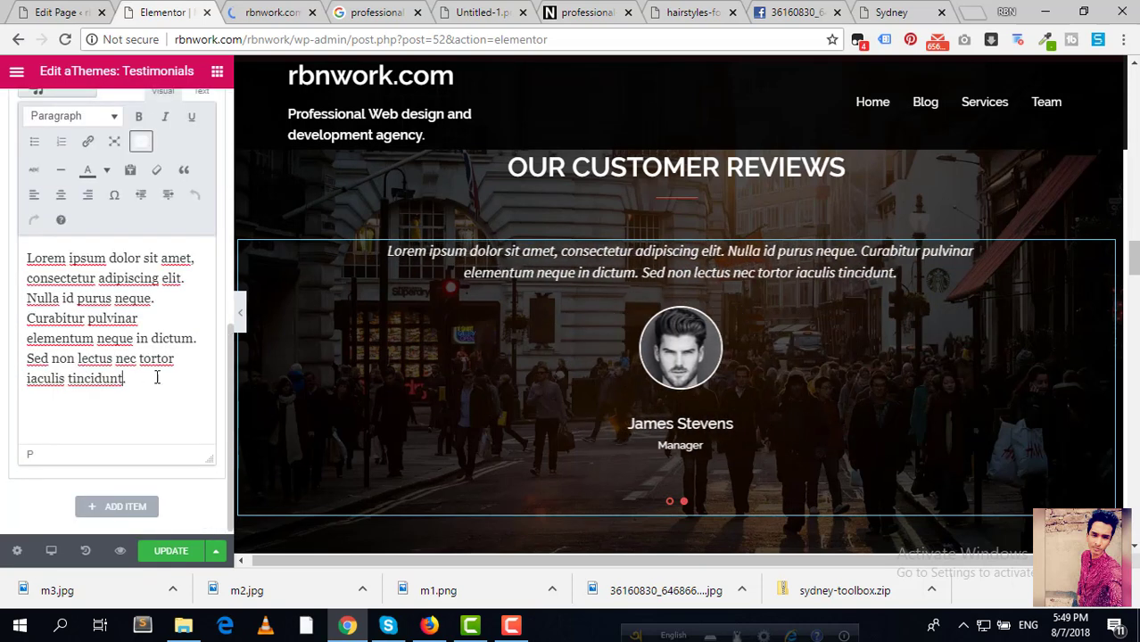
{"action": "left_click_drag", "start_coordinate": [157, 377], "coordinate": [1, 237]}
{"action": "left_click", "coordinate": [82, 302]}
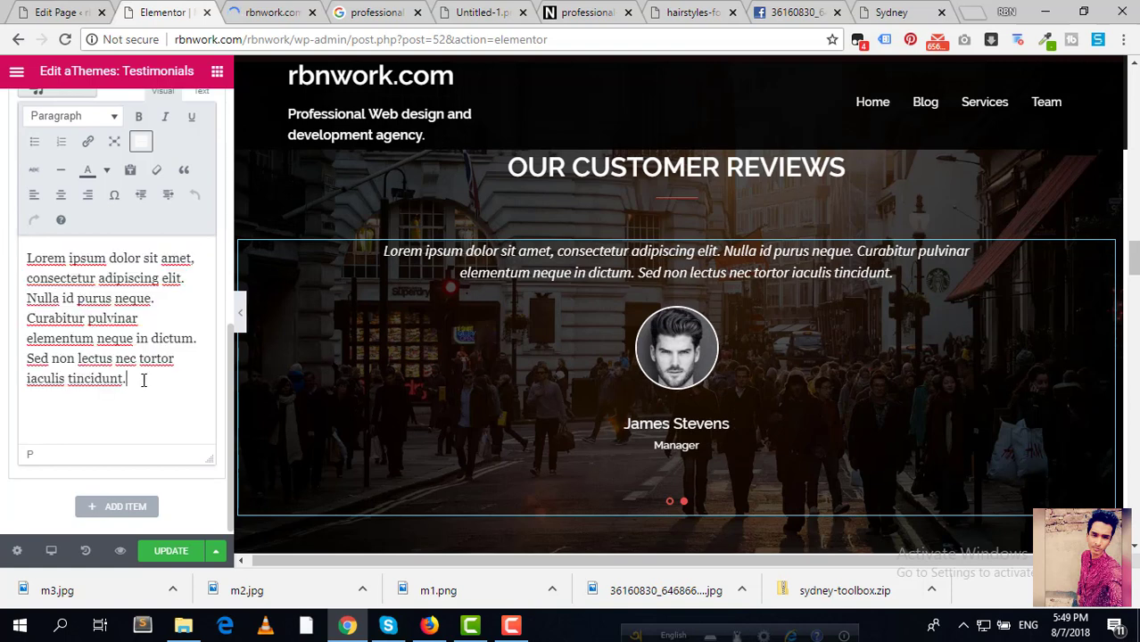
{"action": "left_click_drag", "start_coordinate": [142, 380], "coordinate": [14, 256]}
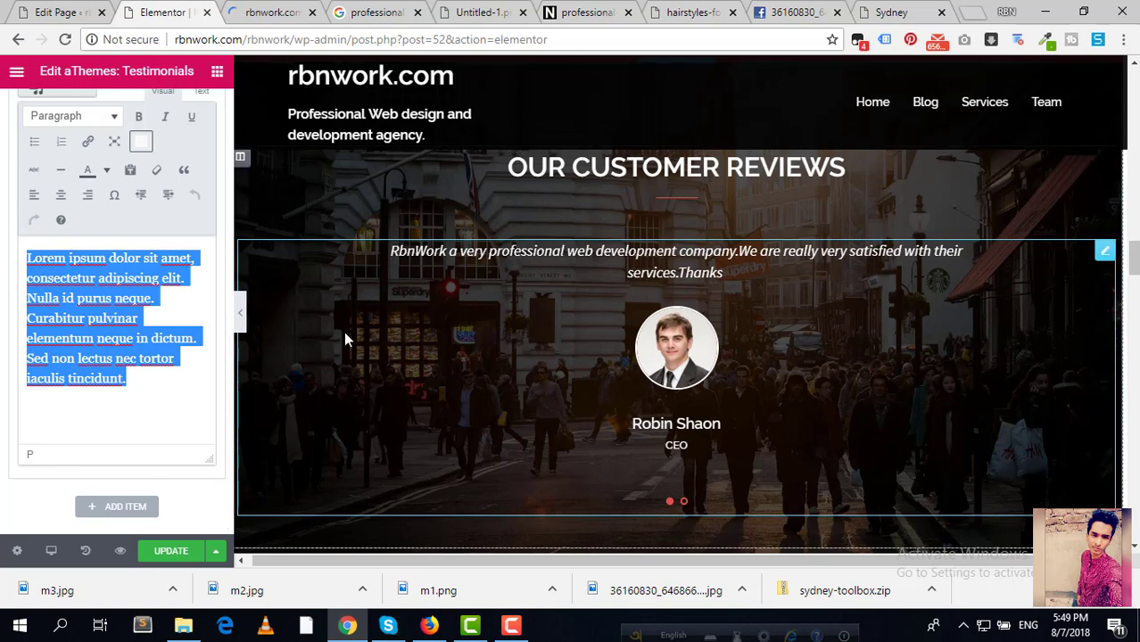
{"action": "left_click", "coordinate": [115, 303]}
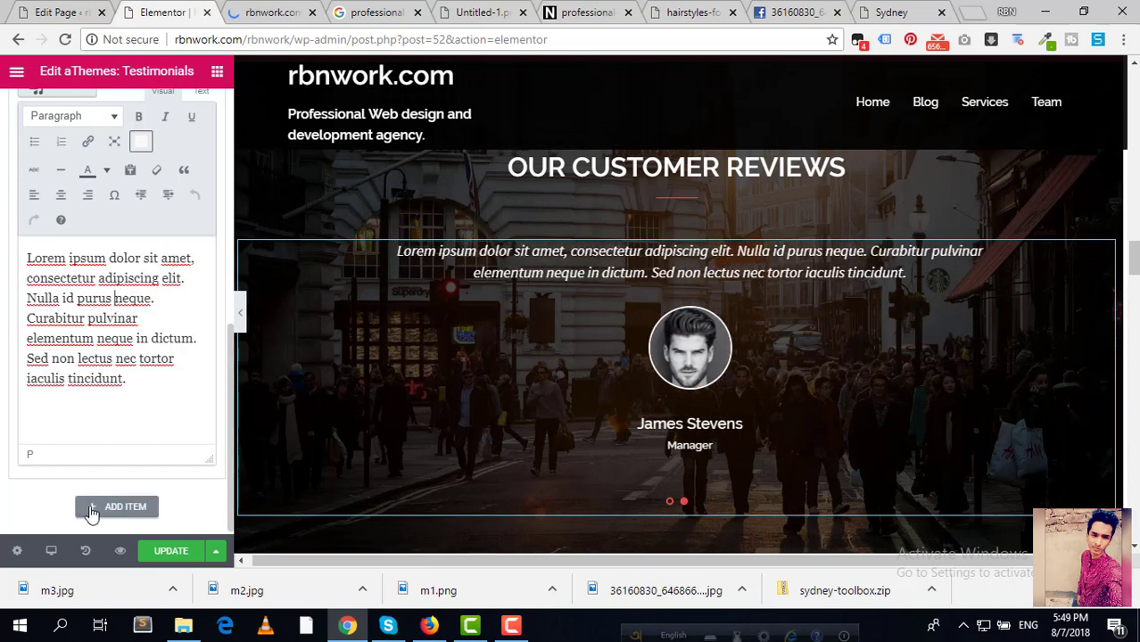
Step: Add a third testimonial item with the bearded m2.jpg portrait as its photo
{"action": "left_click", "coordinate": [133, 506]}
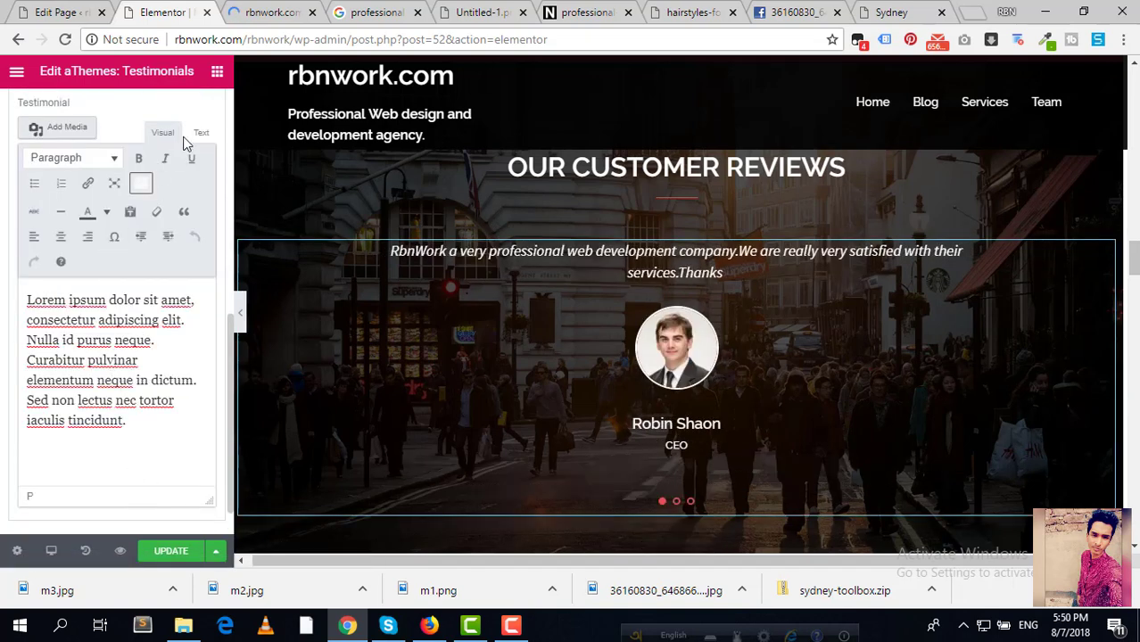
{"action": "scroll", "coordinate": [148, 198], "scroll_direction": "up", "scroll_amount": 3}
{"action": "scroll", "coordinate": [148, 197], "scroll_direction": "up", "scroll_amount": 1}
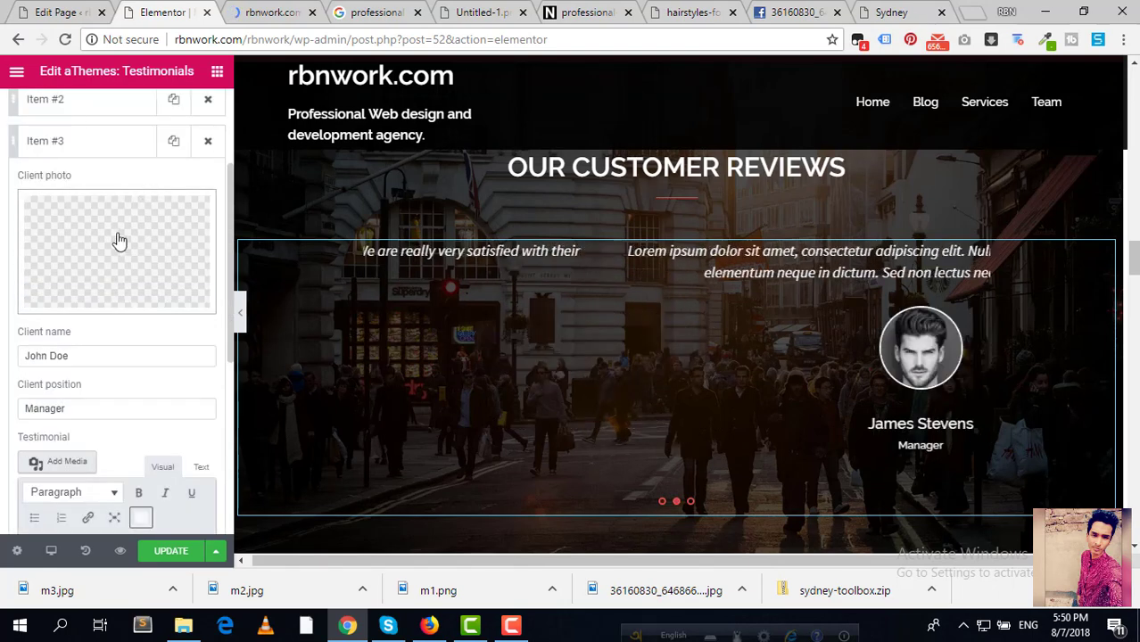
{"action": "left_click", "coordinate": [114, 247]}
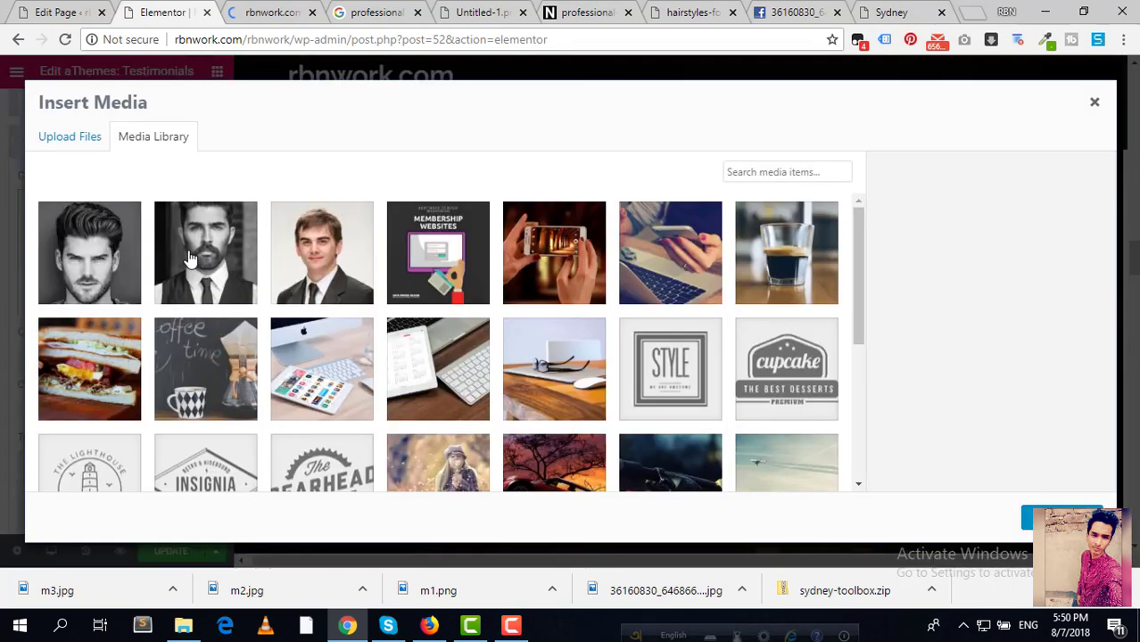
{"action": "left_click", "coordinate": [190, 259]}
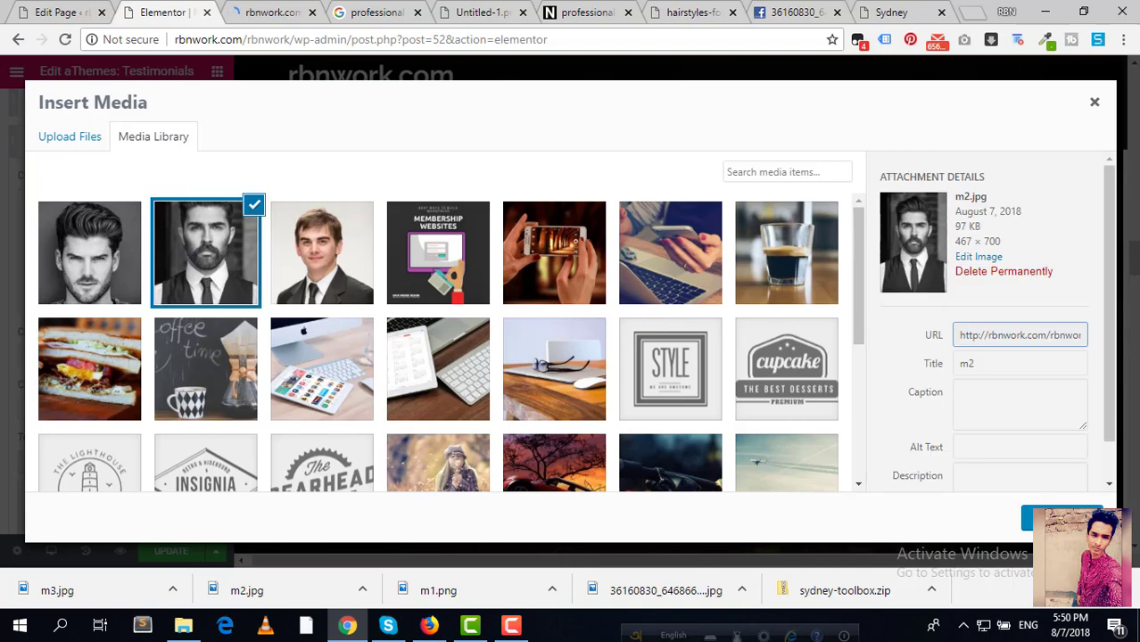
{"action": "left_click", "coordinate": [1062, 517]}
Step: Check the third item's client name, Manager position and quote fields
{"action": "triple_click", "coordinate": [114, 356]}
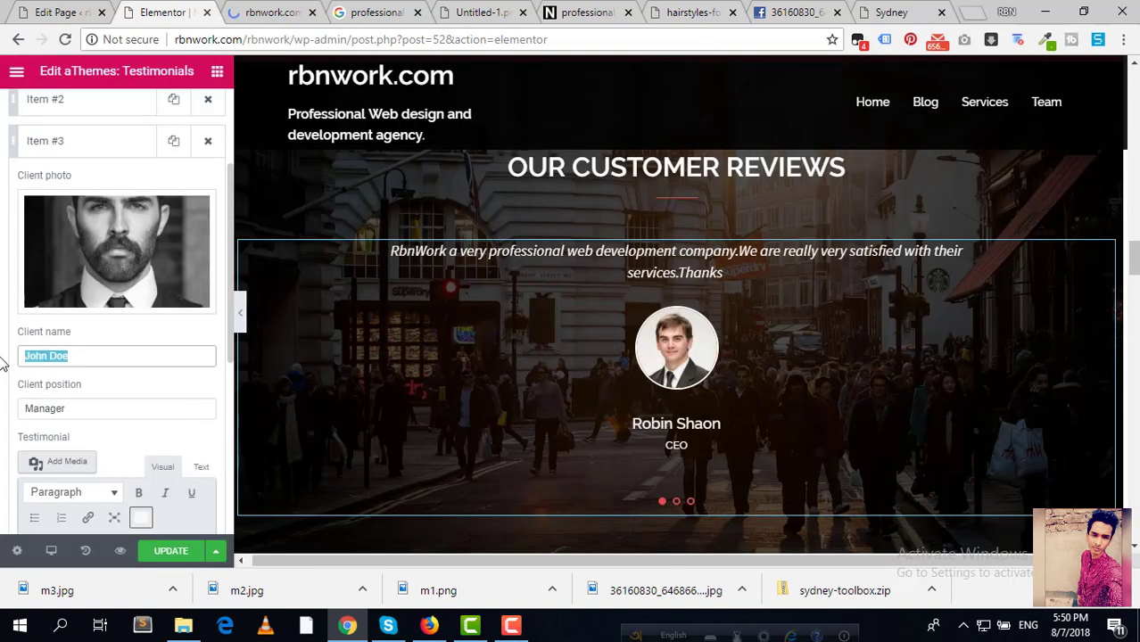
{"action": "left_click", "coordinate": [143, 415]}
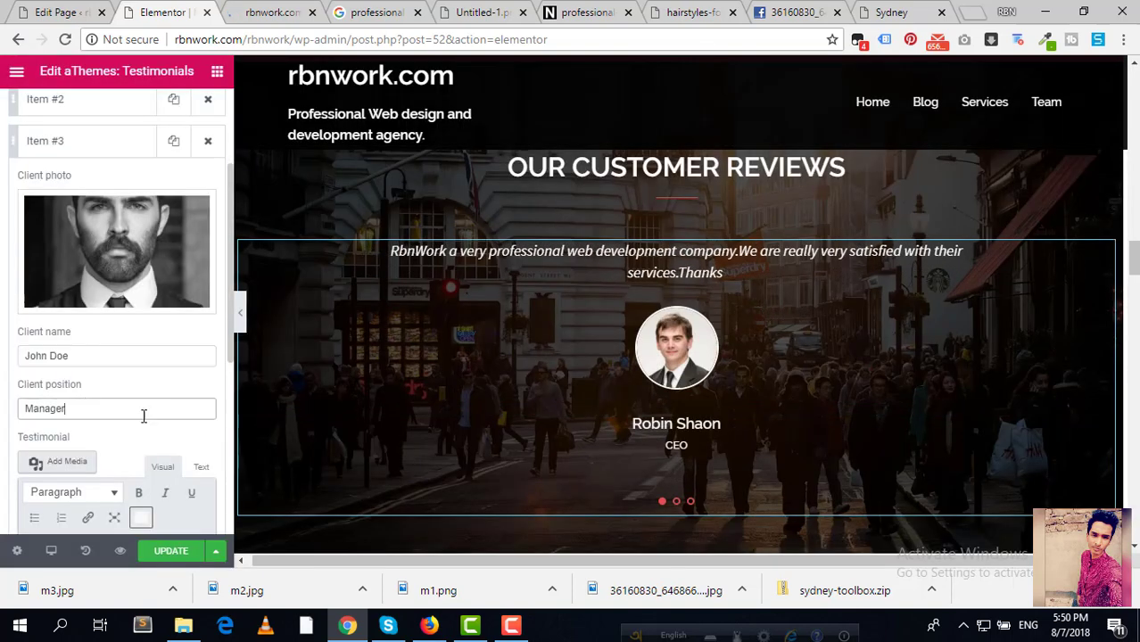
{"action": "triple_click", "coordinate": [98, 408]}
{"action": "scroll", "coordinate": [159, 397], "scroll_direction": "down", "scroll_amount": 2}
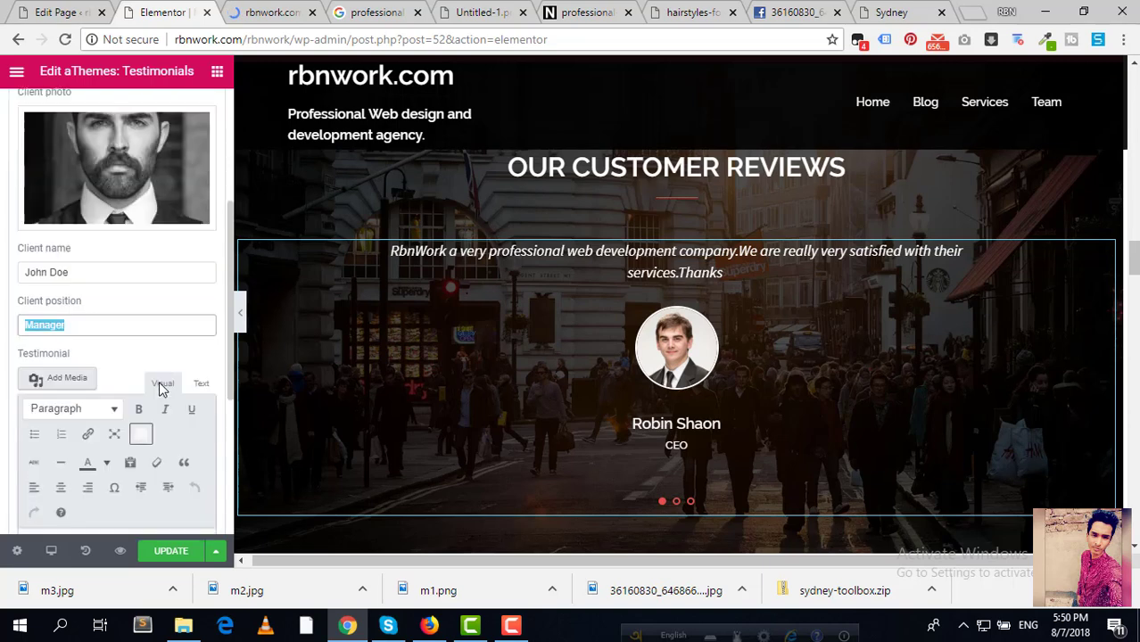
{"action": "left_click", "coordinate": [141, 484]}
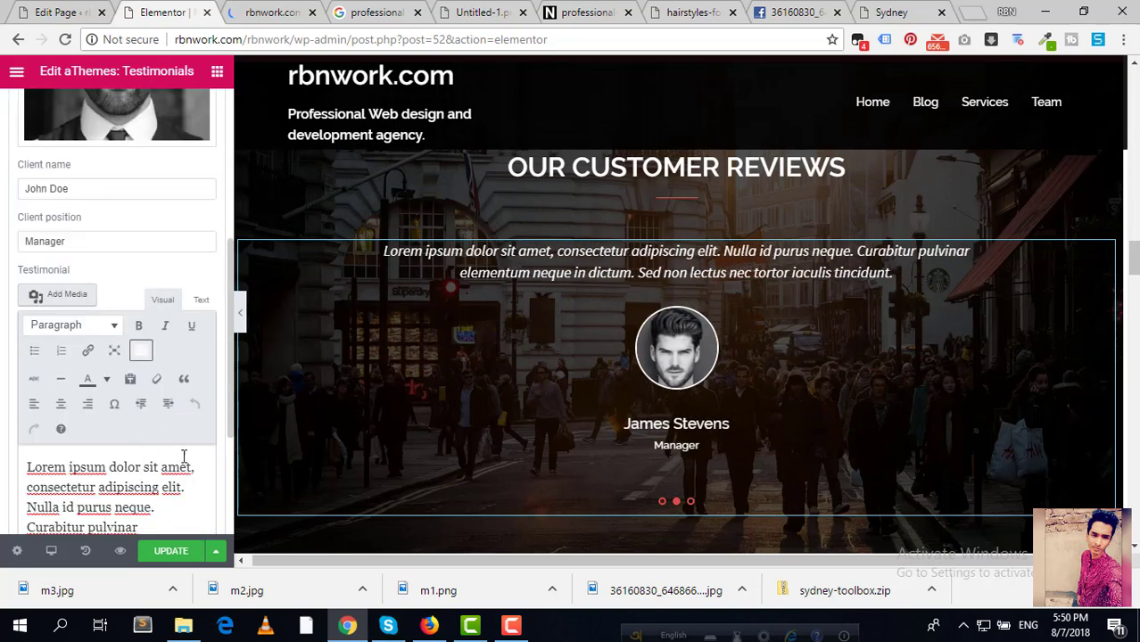
{"action": "scroll", "coordinate": [183, 457], "scroll_direction": "down", "scroll_amount": 1}
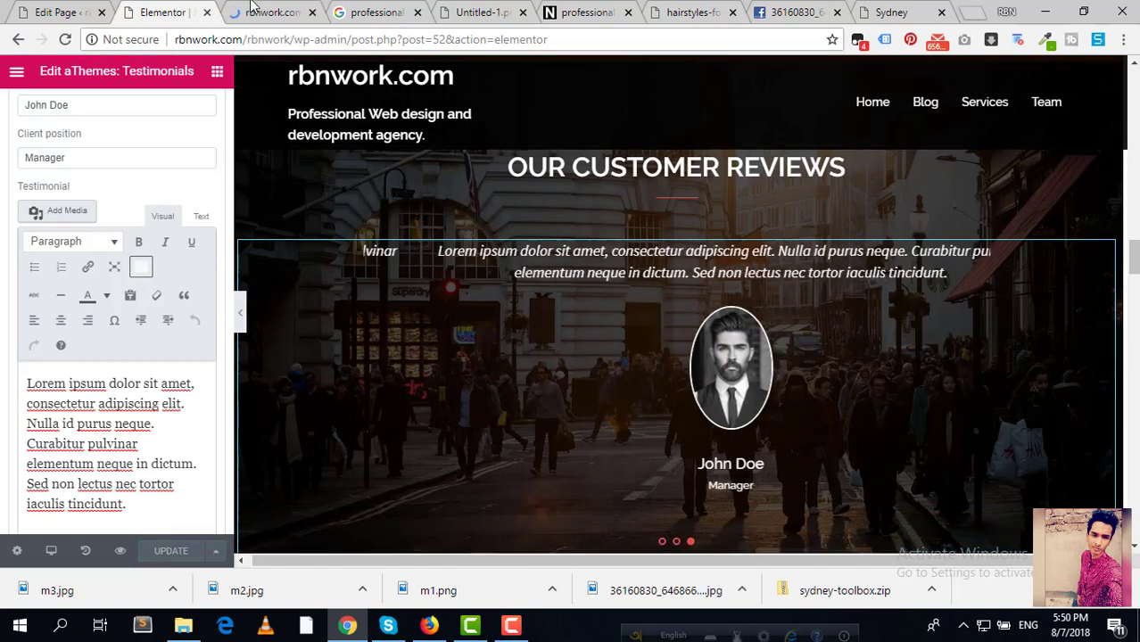
{"action": "left_click", "coordinate": [252, 9]}
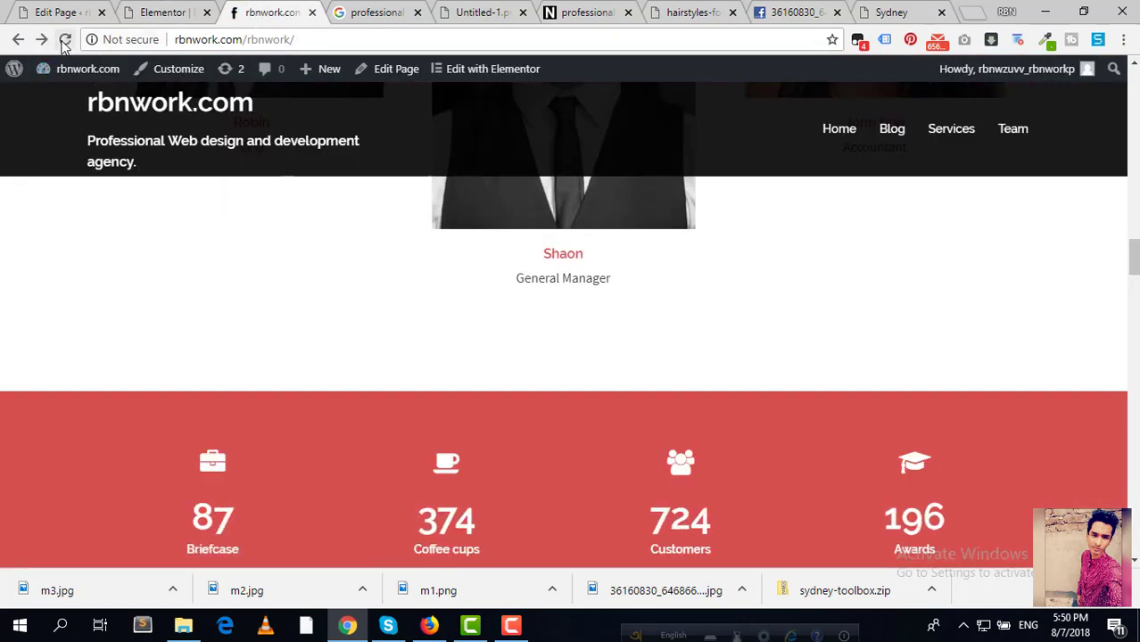
Step: Reload rbnwork.com and cycle through the three live customer reviews above Our Work
{"action": "left_click", "coordinate": [214, 15]}
{"action": "left_click", "coordinate": [265, 13]}
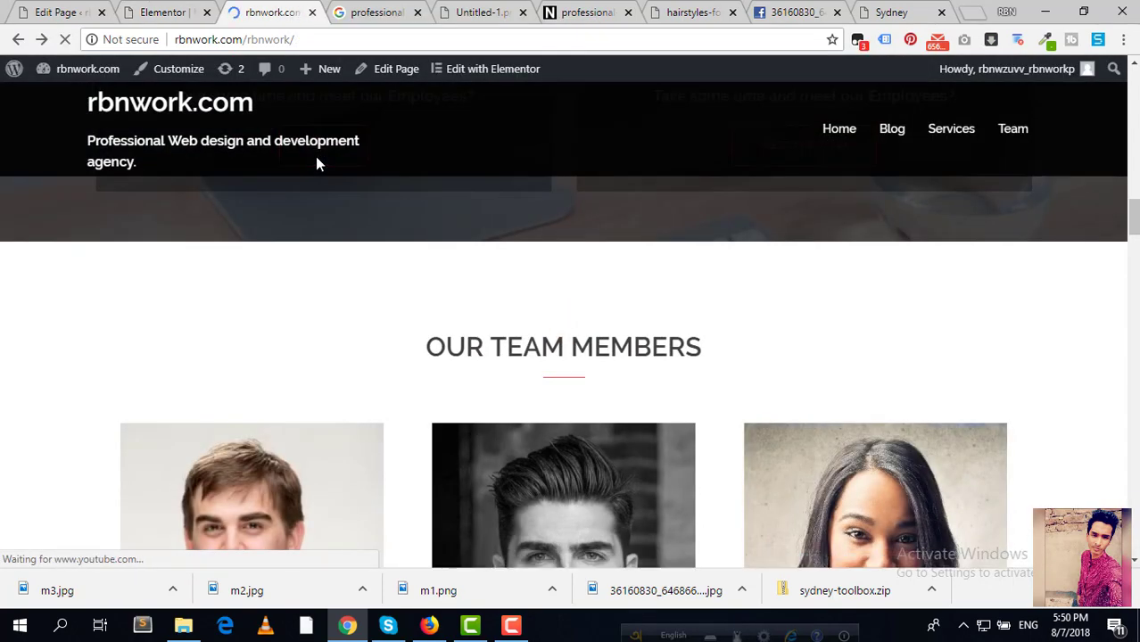
{"action": "scroll", "coordinate": [315, 157], "scroll_direction": "down", "scroll_amount": 5}
{"action": "scroll", "coordinate": [315, 156], "scroll_direction": "down", "scroll_amount": 9}
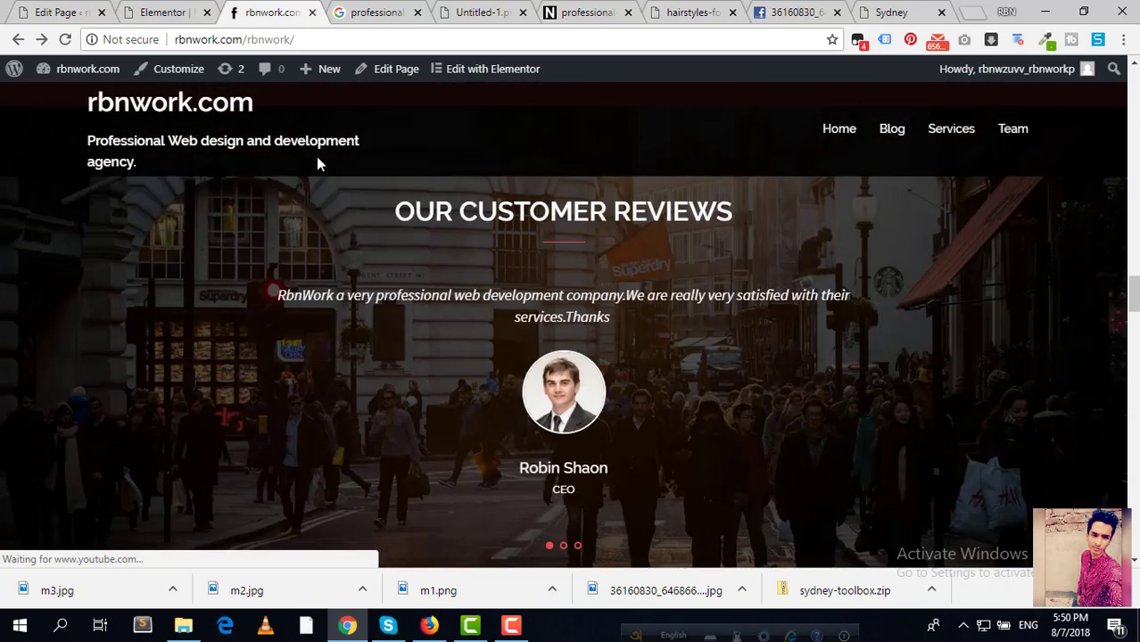
{"action": "scroll", "coordinate": [608, 455], "scroll_direction": "up", "scroll_amount": 1}
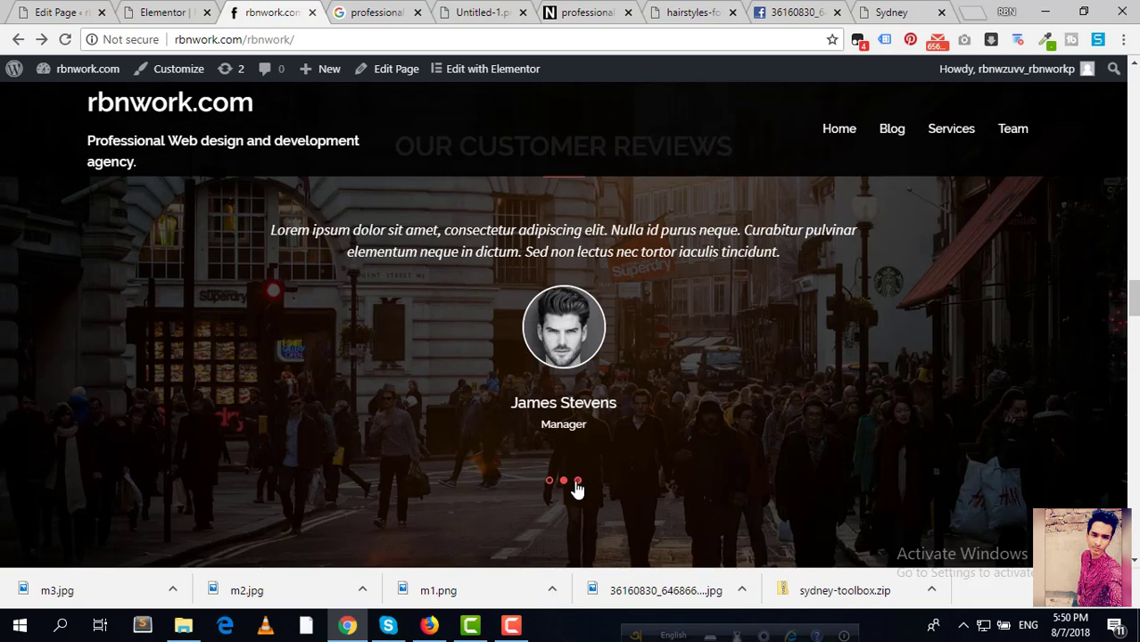
{"action": "left_click", "coordinate": [578, 482]}
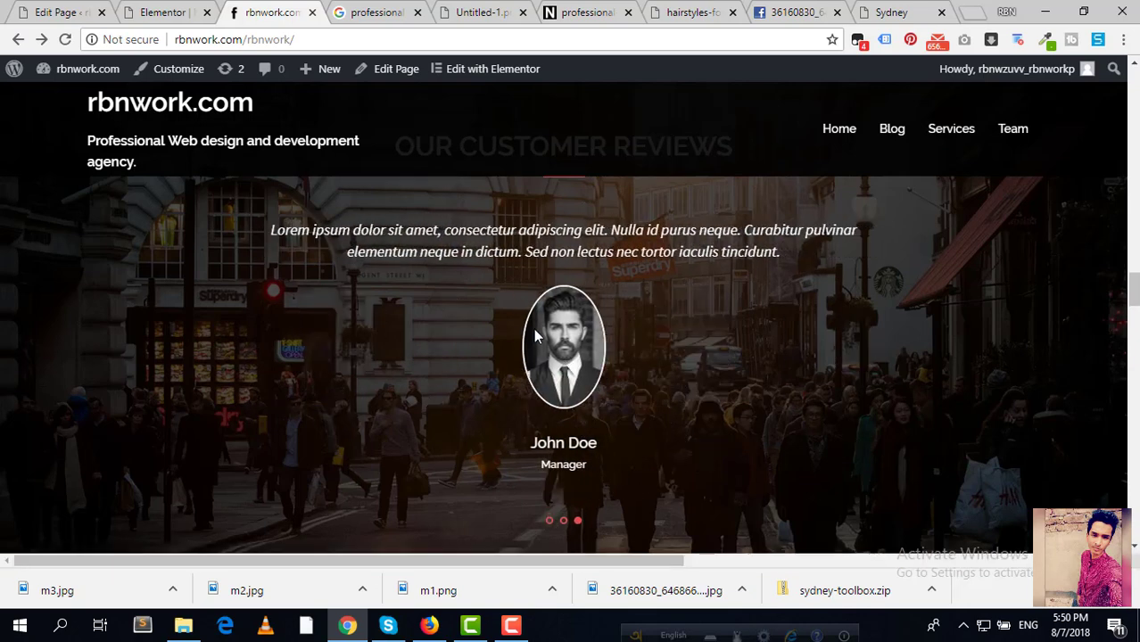
{"action": "left_click", "coordinate": [550, 523]}
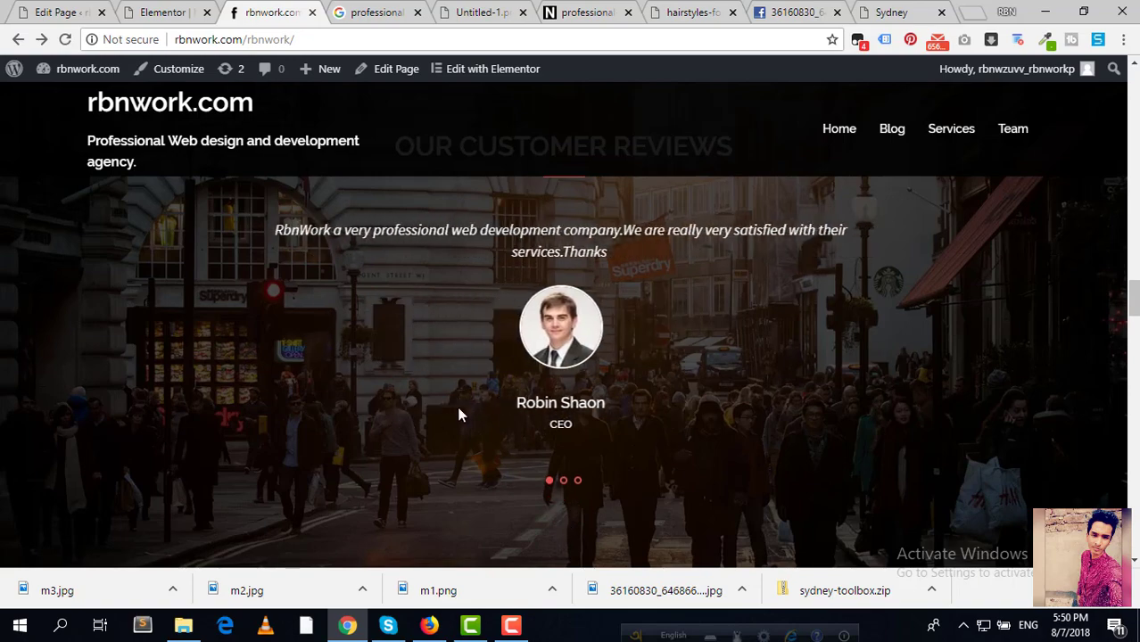
{"action": "scroll", "coordinate": [450, 409], "scroll_direction": "down", "scroll_amount": 5}
{"action": "scroll", "coordinate": [447, 404], "scroll_direction": "down", "scroll_amount": 3}
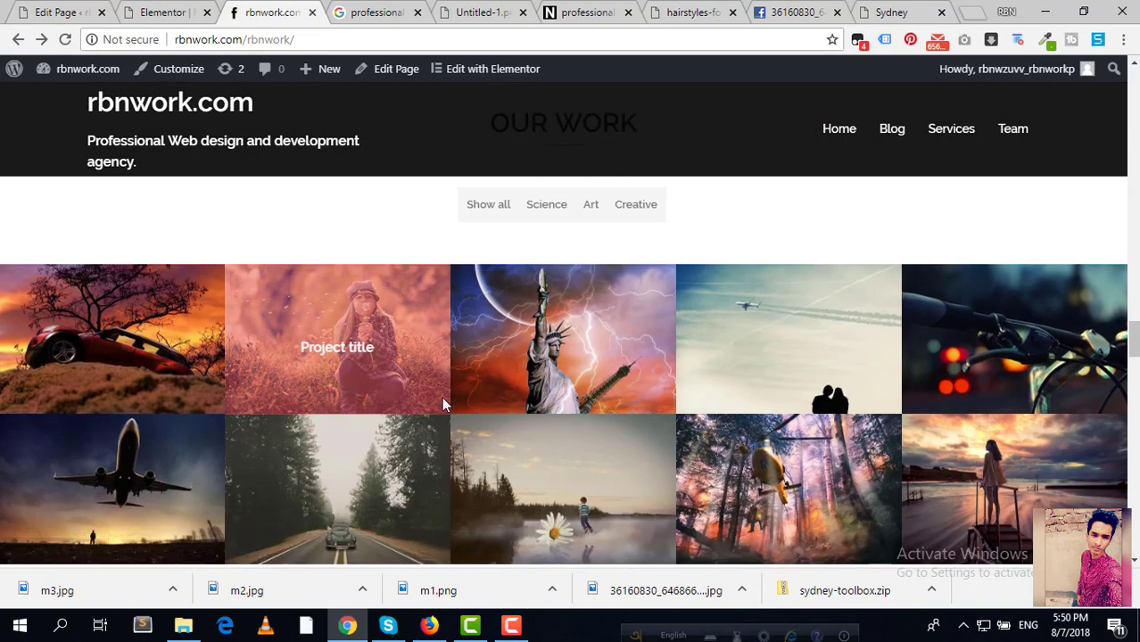
{"action": "scroll", "coordinate": [446, 405], "scroll_direction": "up", "scroll_amount": 2}
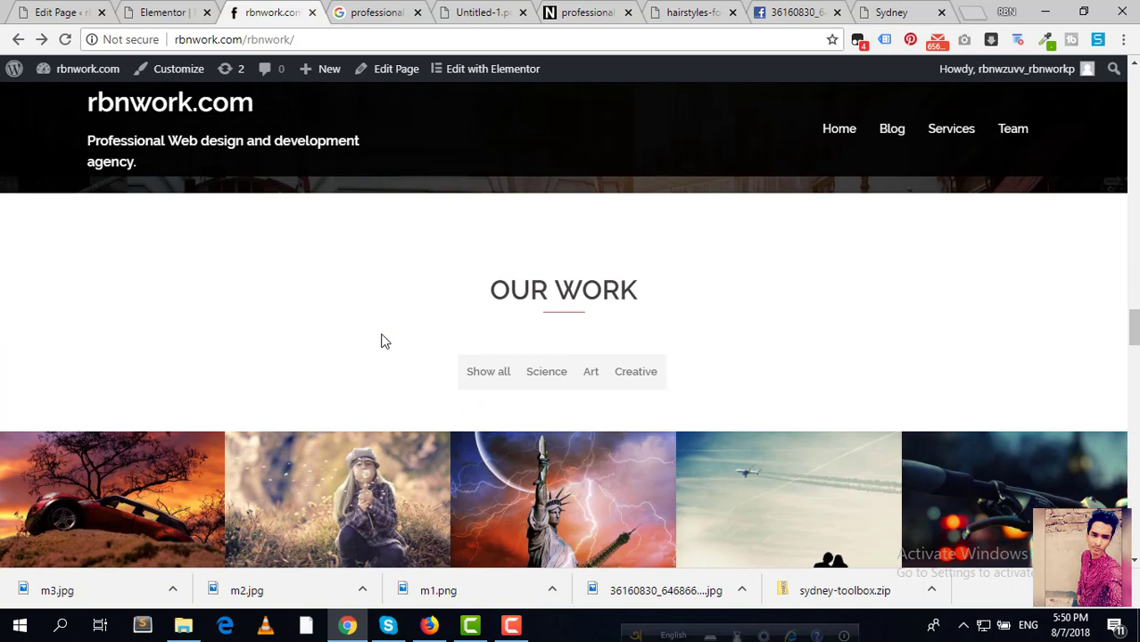
Step: Insert 'all' into the portfolio heading so it reads 'Our all work'
{"action": "left_click", "coordinate": [164, 17]}
{"action": "scroll", "coordinate": [436, 253], "scroll_direction": "down", "scroll_amount": 5}
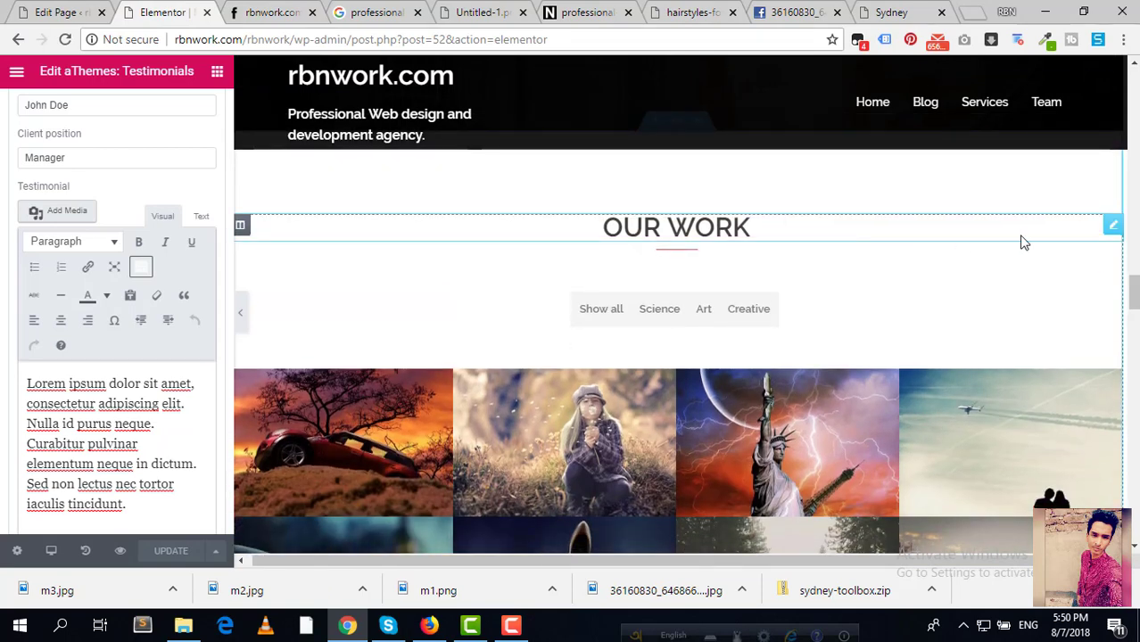
{"action": "left_click", "coordinate": [1113, 225]}
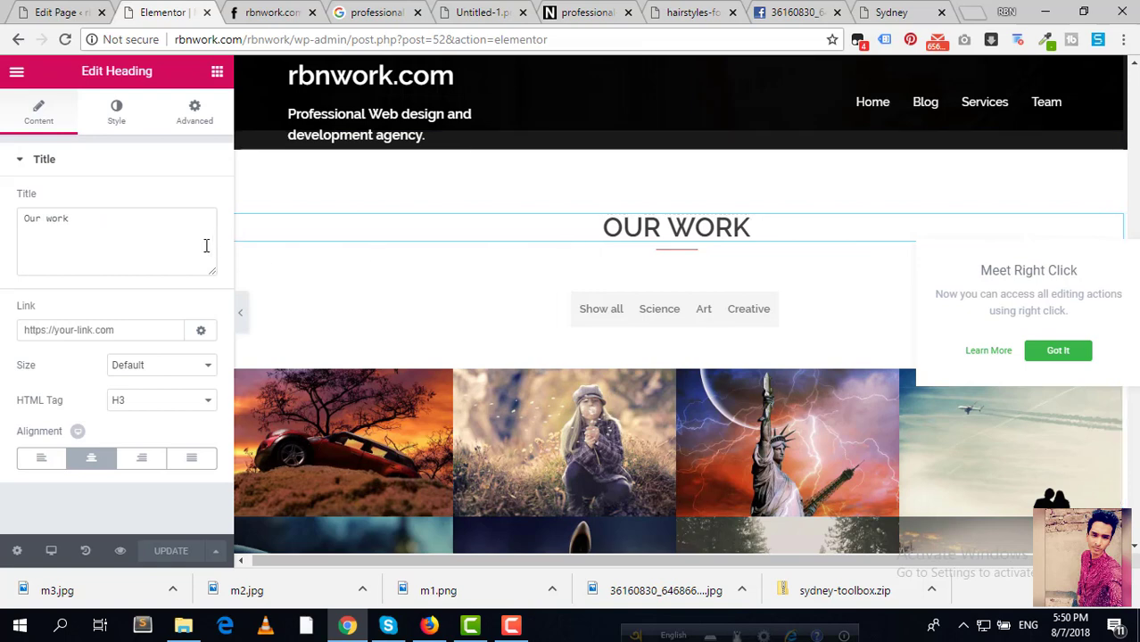
{"action": "left_click", "coordinate": [150, 234]}
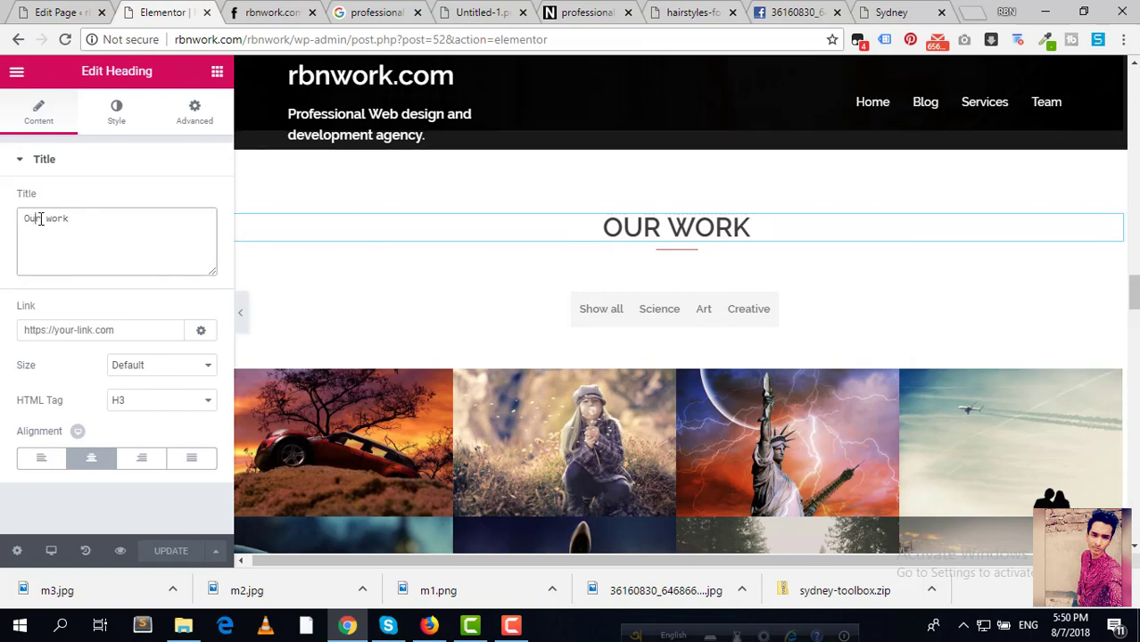
{"action": "left_click", "coordinate": [40, 219]}
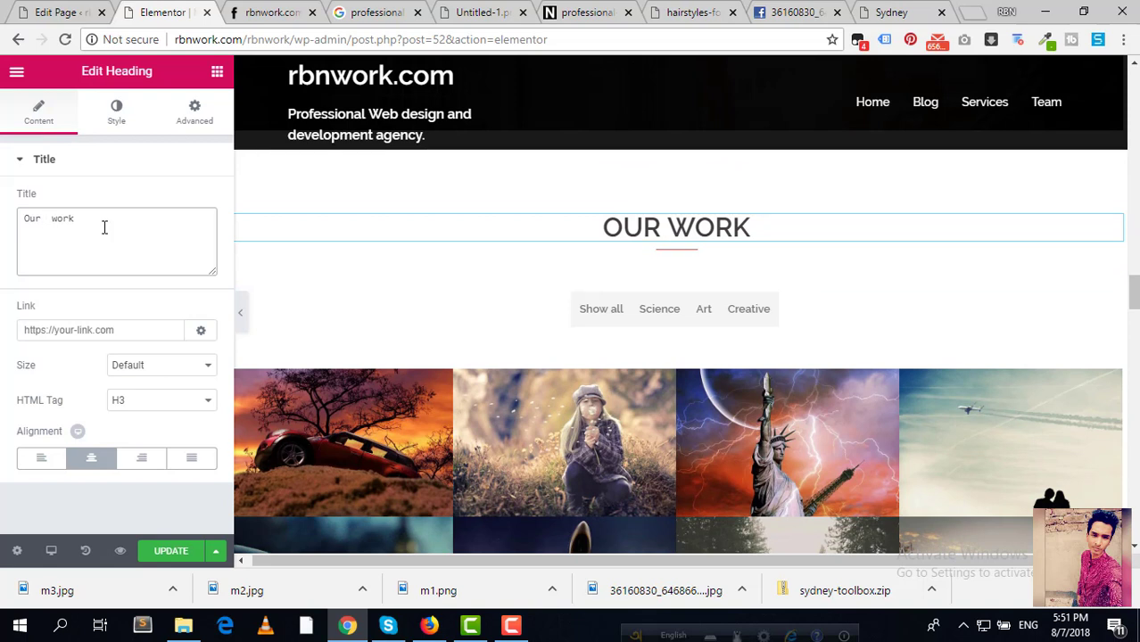
{"action": "type", "text": "ll"}
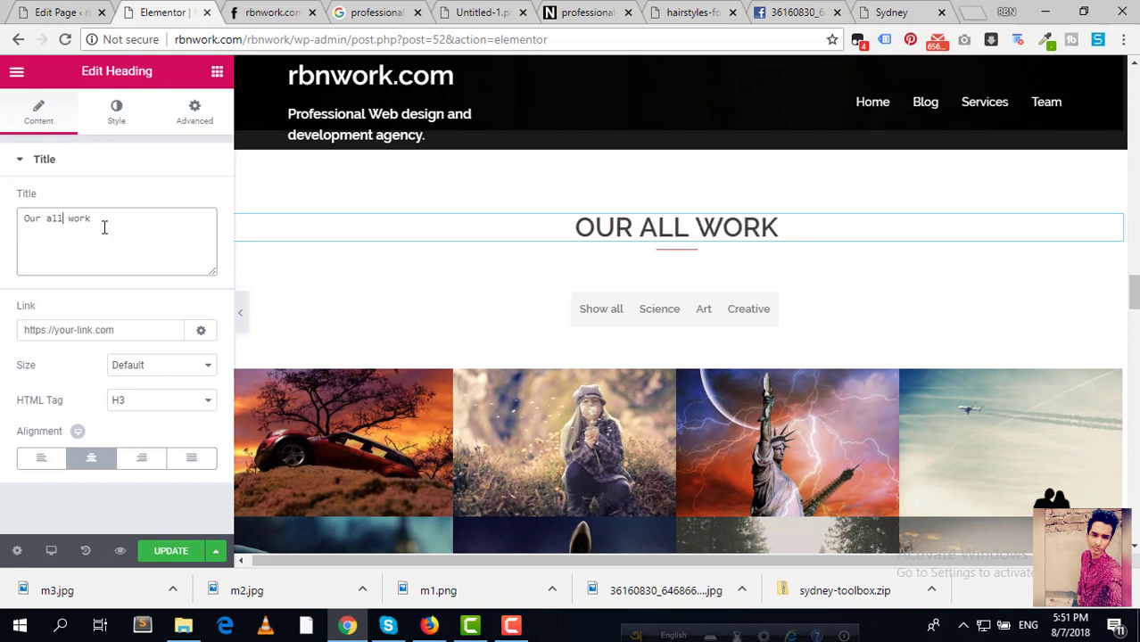
{"action": "left_click", "coordinate": [119, 331]}
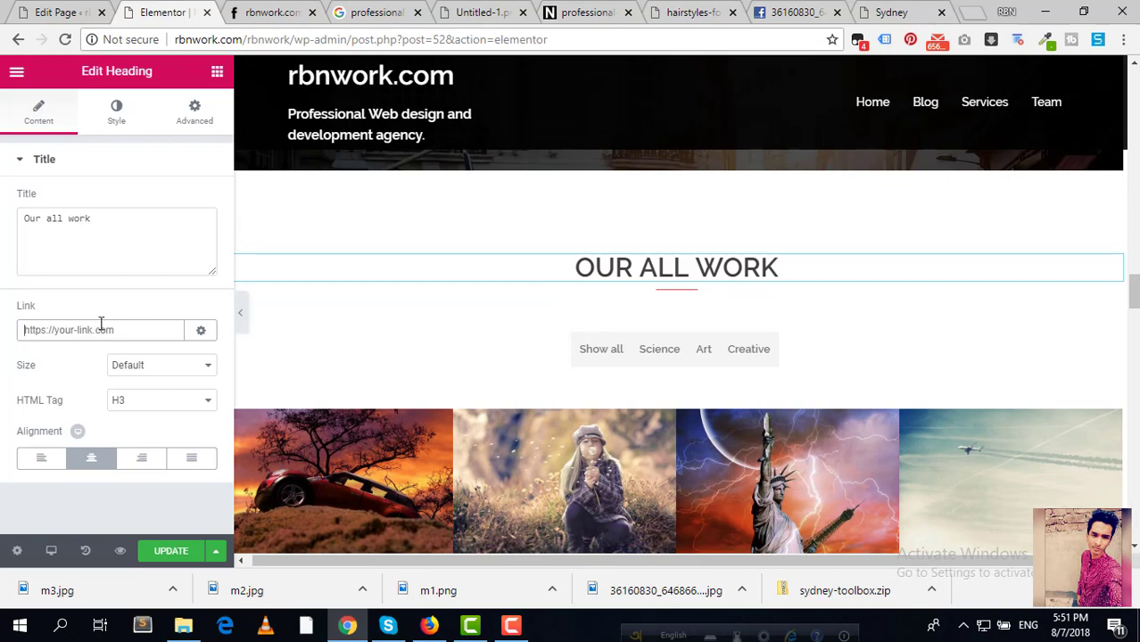
{"action": "scroll", "coordinate": [611, 359], "scroll_direction": "down", "scroll_amount": 3}
{"action": "scroll", "coordinate": [611, 359], "scroll_direction": "up", "scroll_amount": 3}
{"action": "scroll", "coordinate": [611, 359], "scroll_direction": "down", "scroll_amount": 3}
{"action": "scroll", "coordinate": [611, 358], "scroll_direction": "up", "scroll_amount": 2}
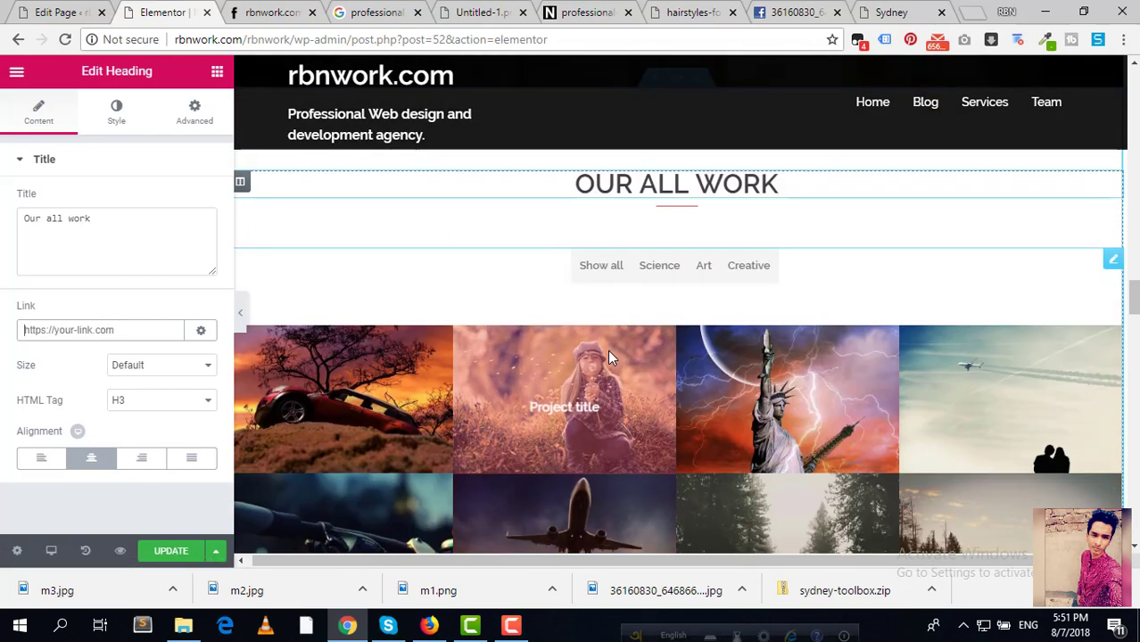
{"action": "scroll", "coordinate": [517, 374], "scroll_direction": "down", "scroll_amount": 3}
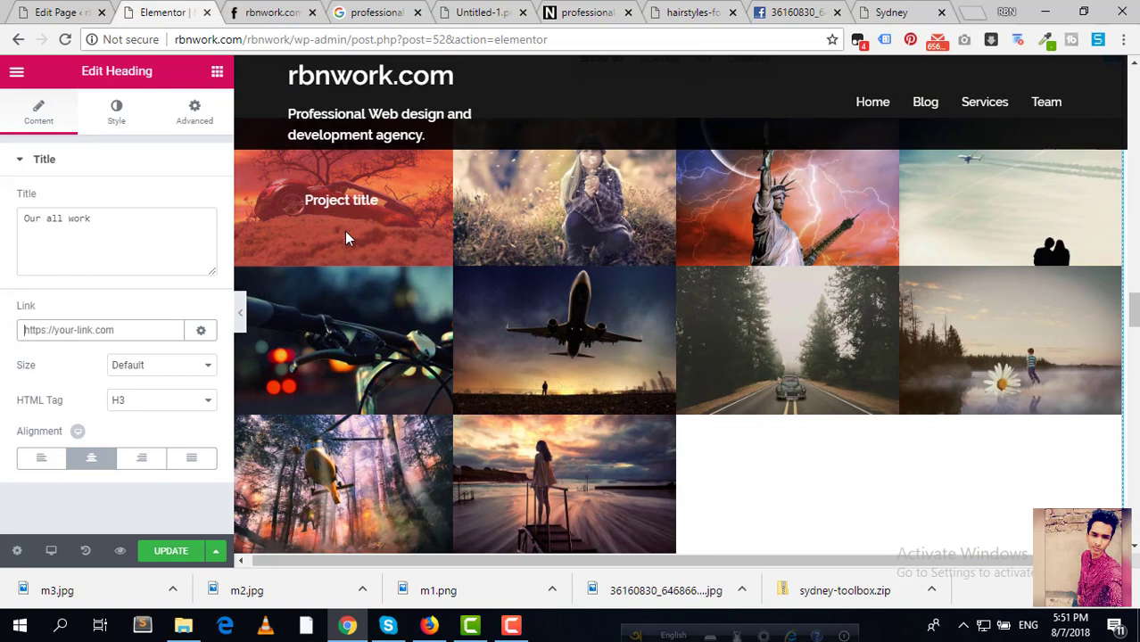
{"action": "scroll", "coordinate": [342, 238], "scroll_direction": "up", "scroll_amount": 2}
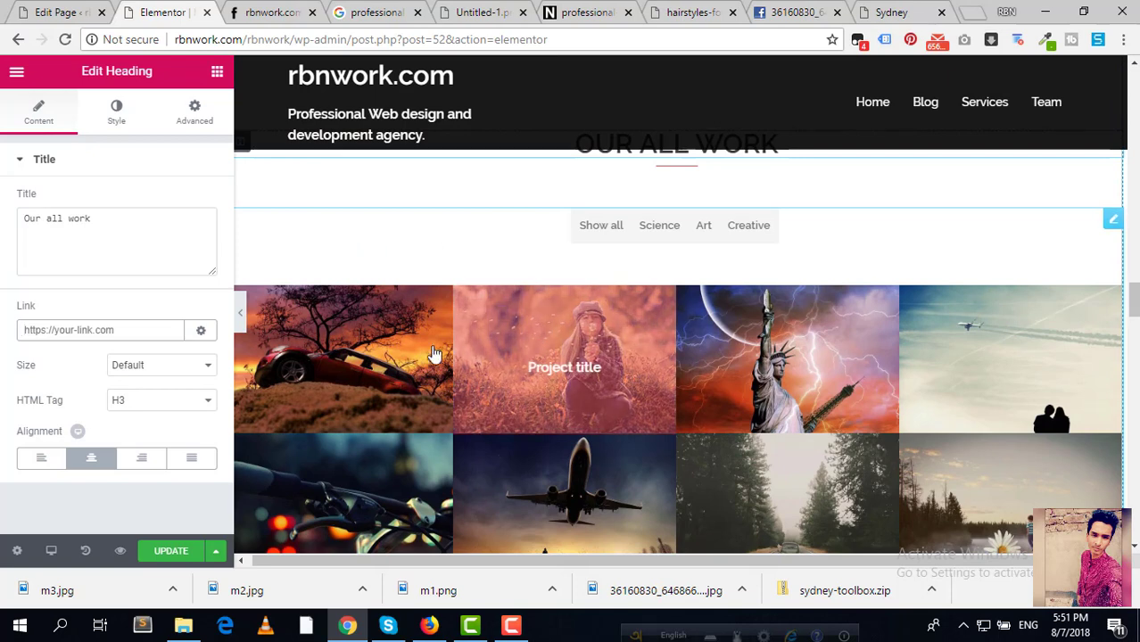
{"action": "scroll", "coordinate": [367, 332], "scroll_direction": "down", "scroll_amount": 1}
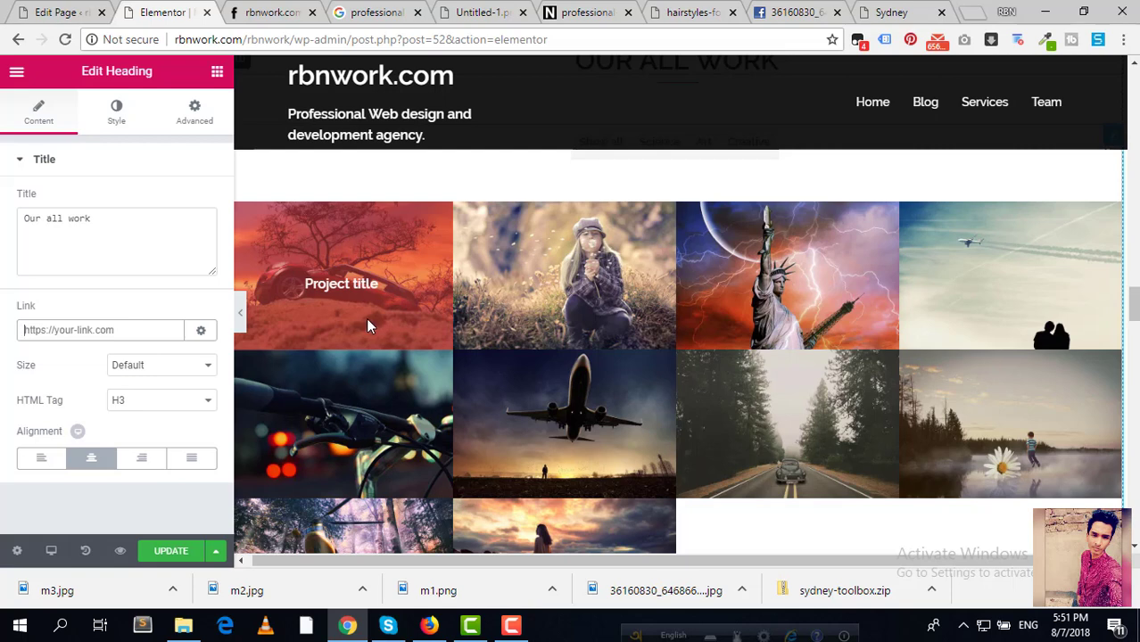
{"action": "scroll", "coordinate": [371, 317], "scroll_direction": "up", "scroll_amount": 1}
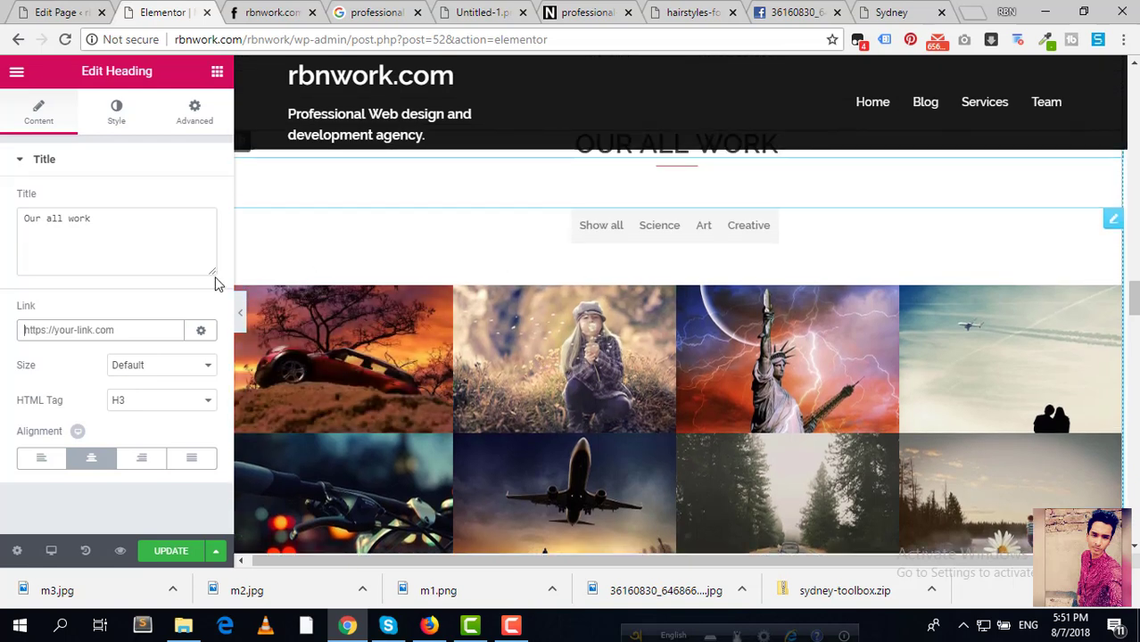
{"action": "scroll", "coordinate": [380, 325], "scroll_direction": "down", "scroll_amount": 1}
{"action": "scroll", "coordinate": [380, 325], "scroll_direction": "up", "scroll_amount": 2}
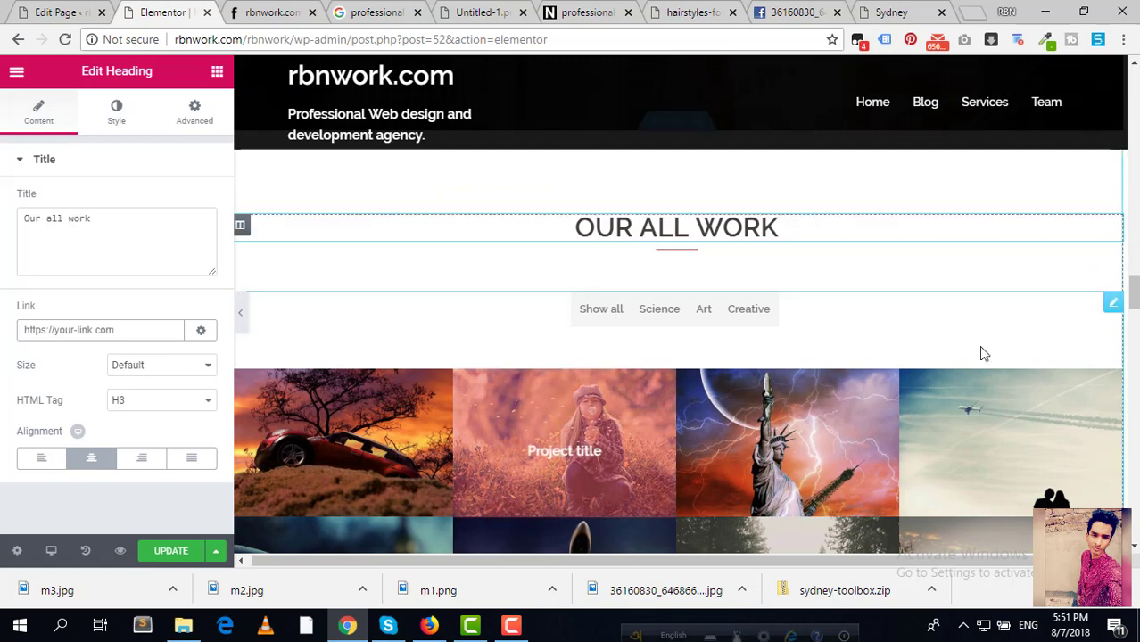
Step: Open the portfolio widget and expand Item #1 showing its image, title and Science filter
{"action": "left_click", "coordinate": [1114, 303]}
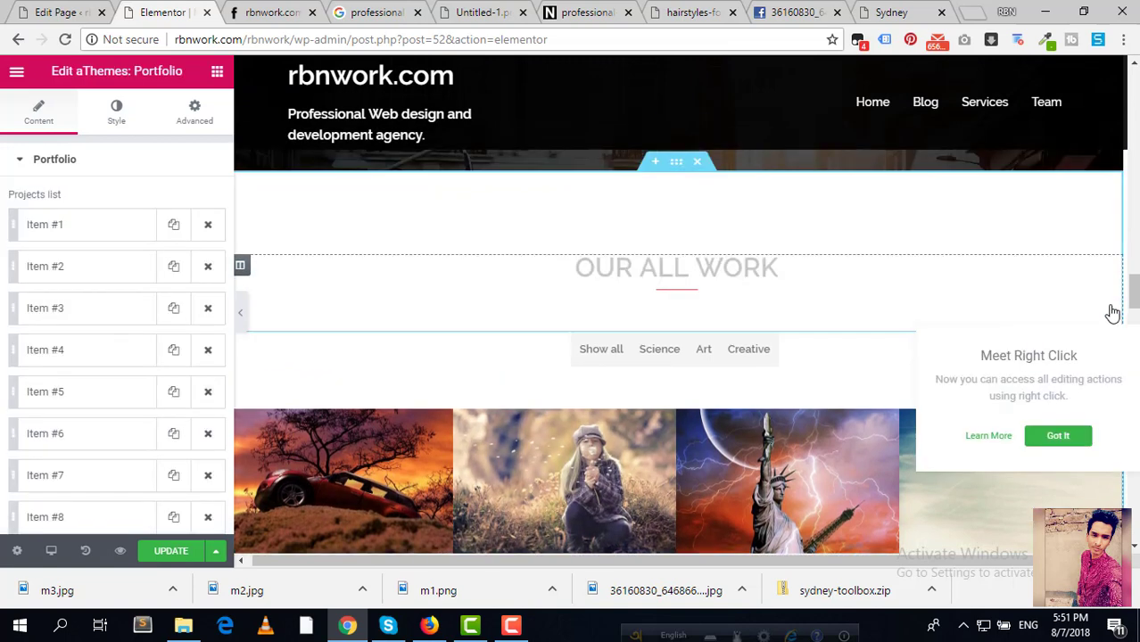
{"action": "scroll", "coordinate": [84, 305], "scroll_direction": "down", "scroll_amount": 2}
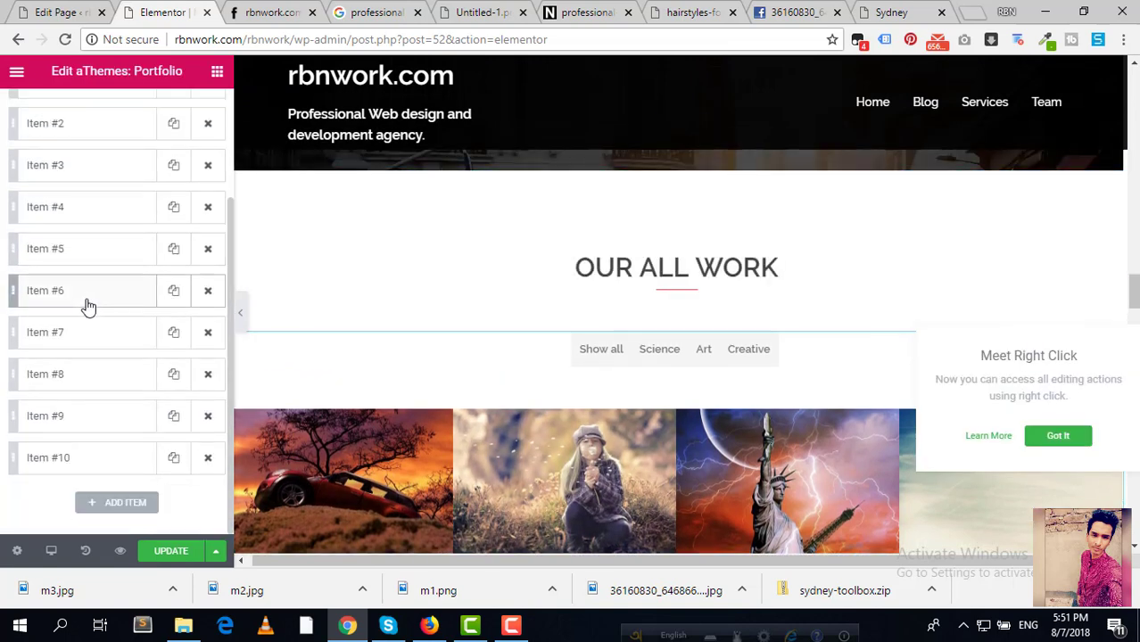
{"action": "scroll", "coordinate": [603, 408], "scroll_direction": "down", "scroll_amount": 3}
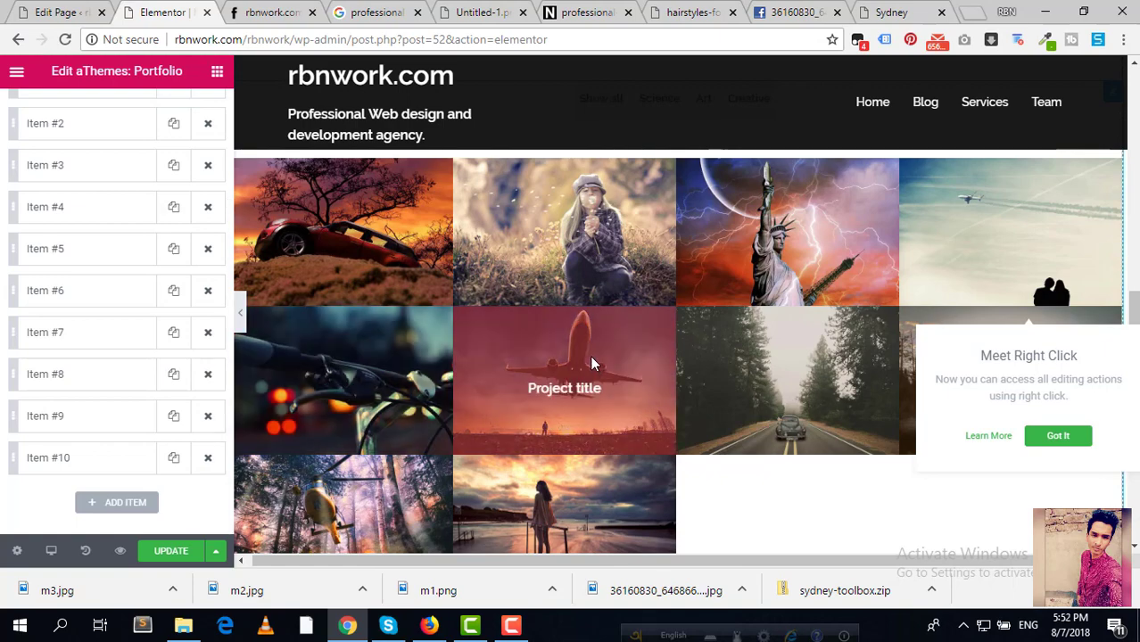
{"action": "scroll", "coordinate": [593, 362], "scroll_direction": "up", "scroll_amount": 2}
{"action": "scroll", "coordinate": [487, 371], "scroll_direction": "down", "scroll_amount": 2}
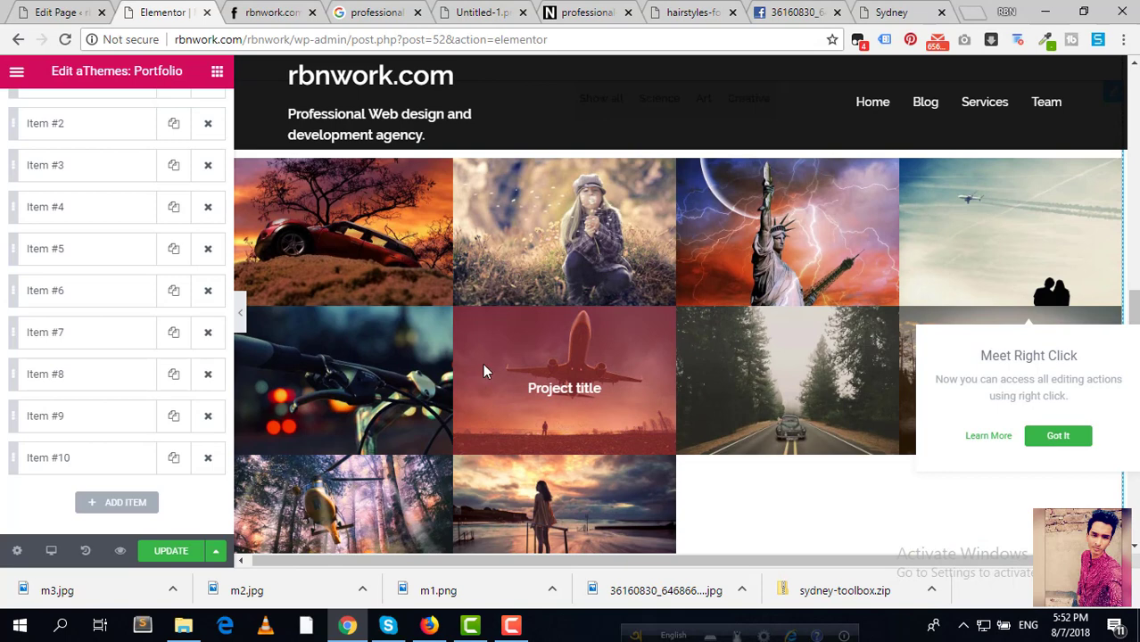
{"action": "scroll", "coordinate": [493, 364], "scroll_direction": "up", "scroll_amount": 2}
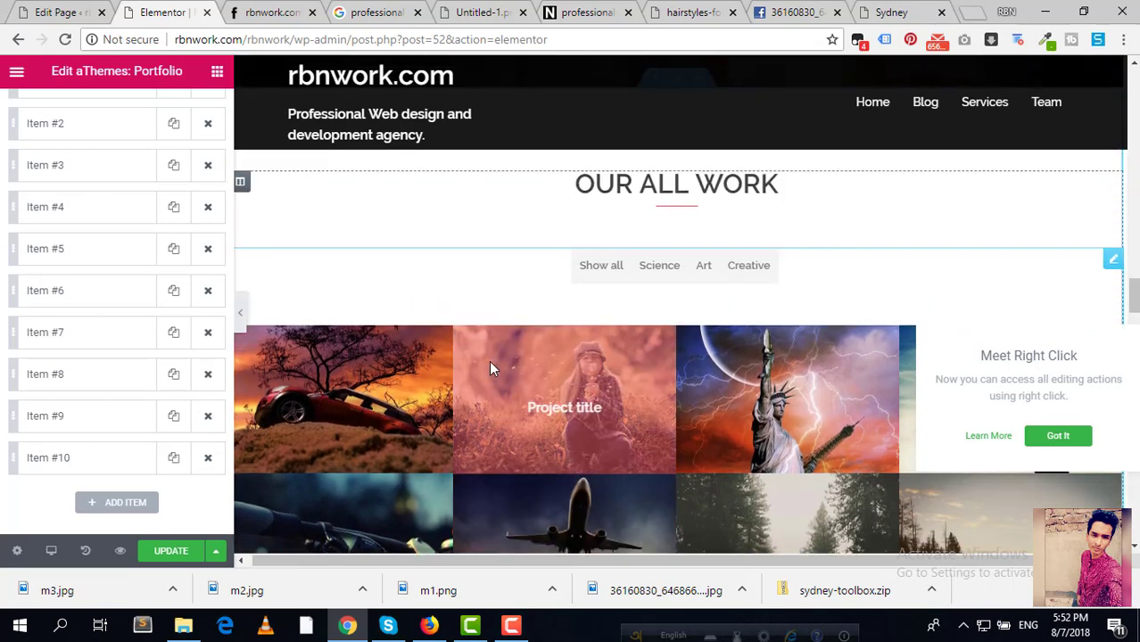
{"action": "scroll", "coordinate": [152, 127], "scroll_direction": "up", "scroll_amount": 2}
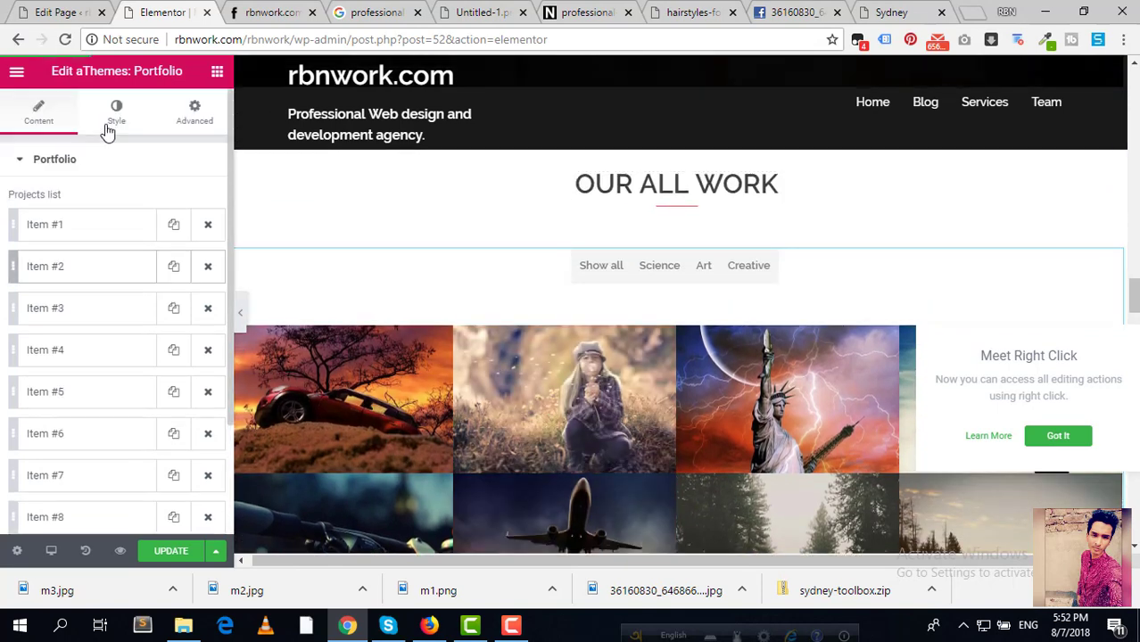
{"action": "left_click", "coordinate": [89, 237]}
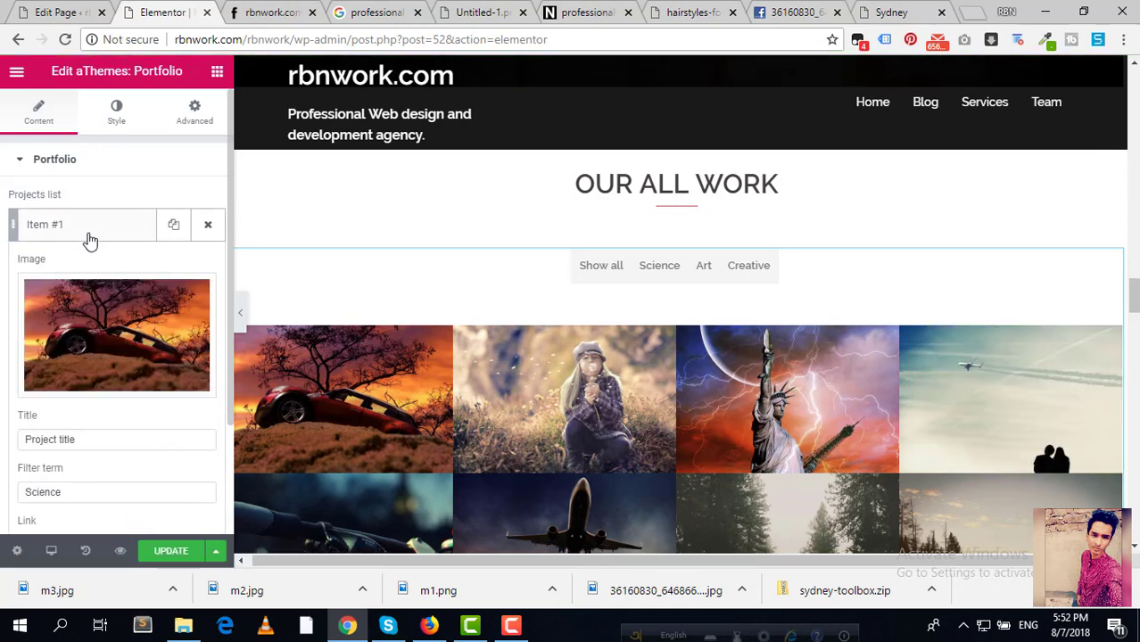
{"action": "mouse_move", "coordinate": [103, 341]}
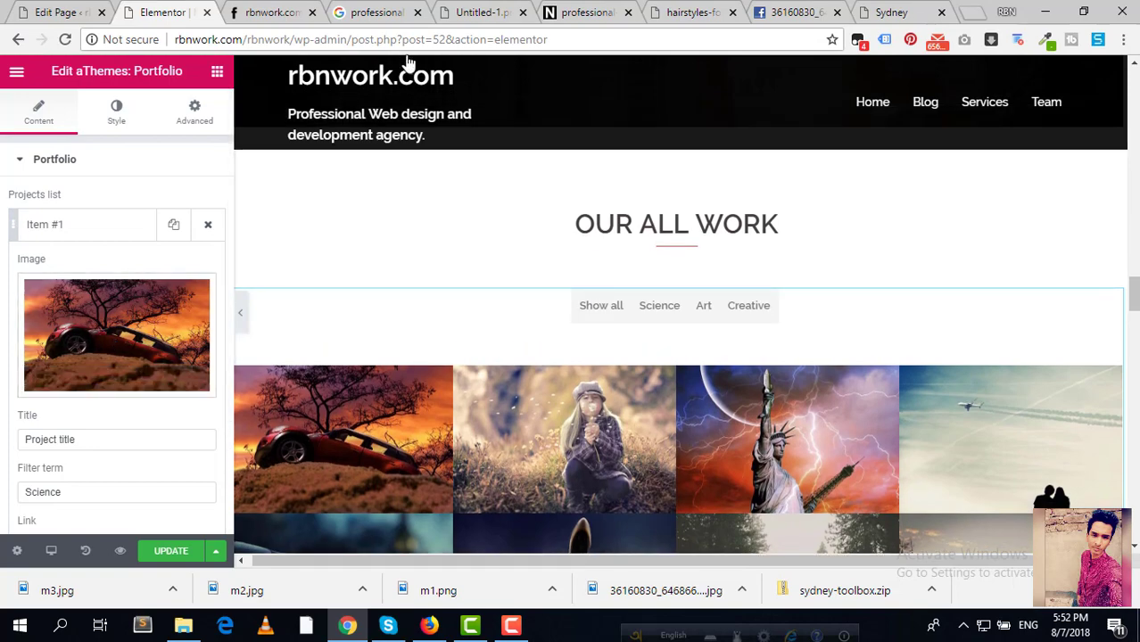
{"action": "left_click", "coordinate": [366, 13]}
Step: Search Google Images for 'web design and development' pictures
{"action": "scroll", "coordinate": [324, 270], "scroll_direction": "up", "scroll_amount": 4}
{"action": "scroll", "coordinate": [324, 270], "scroll_direction": "up", "scroll_amount": 5}
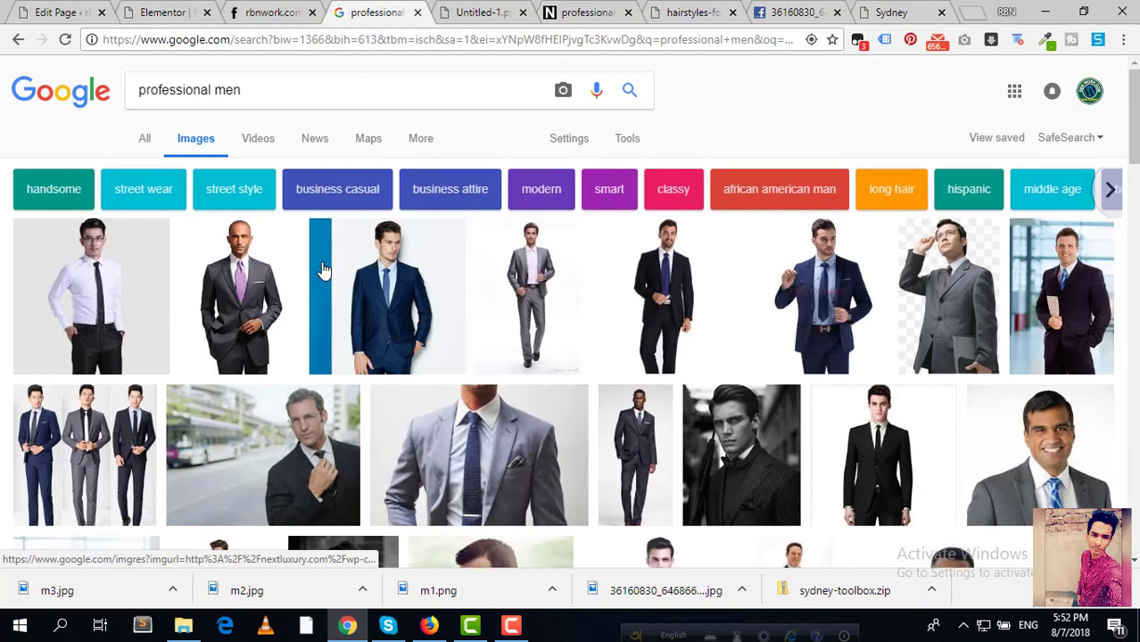
{"action": "left_click", "coordinate": [285, 90]}
{"action": "left_click_drag", "start_coordinate": [285, 90], "coordinate": [7, 87]}
{"action": "type", "text": "w"}
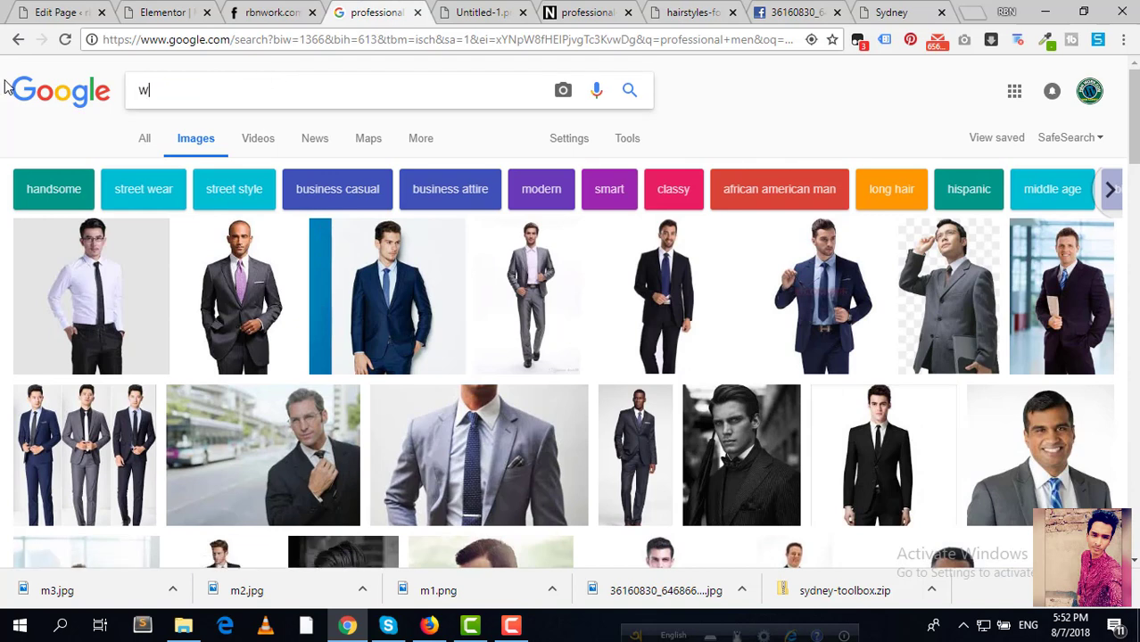
{"action": "type", "text": "eb design and"}
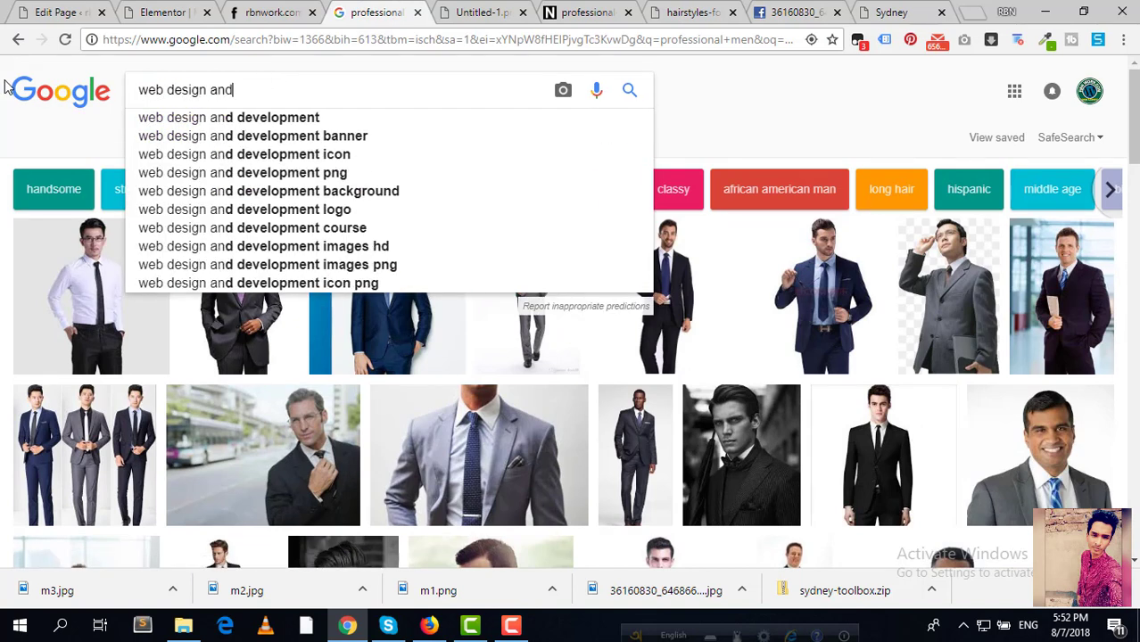
{"action": "left_click", "coordinate": [228, 117]}
Step: On the live rbnwork.com site, measure a portfolio thumbnail at about 272×180 pixels with a screen capture
{"action": "left_click", "coordinate": [275, 11]}
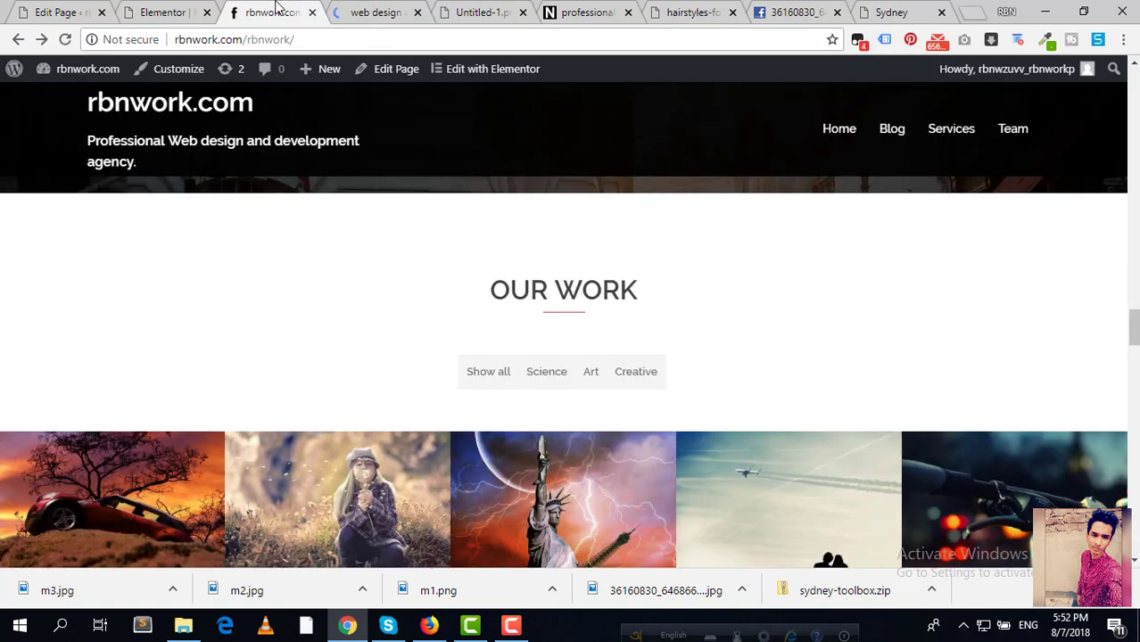
{"action": "scroll", "coordinate": [420, 274], "scroll_direction": "down", "scroll_amount": 2}
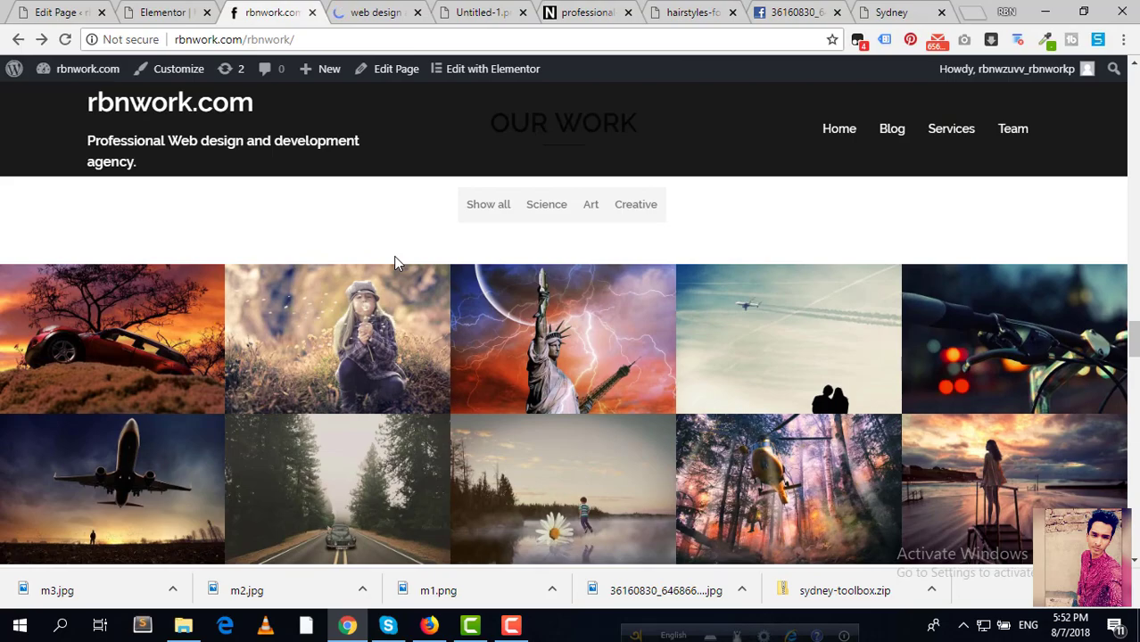
{"action": "key", "text": "Print"}
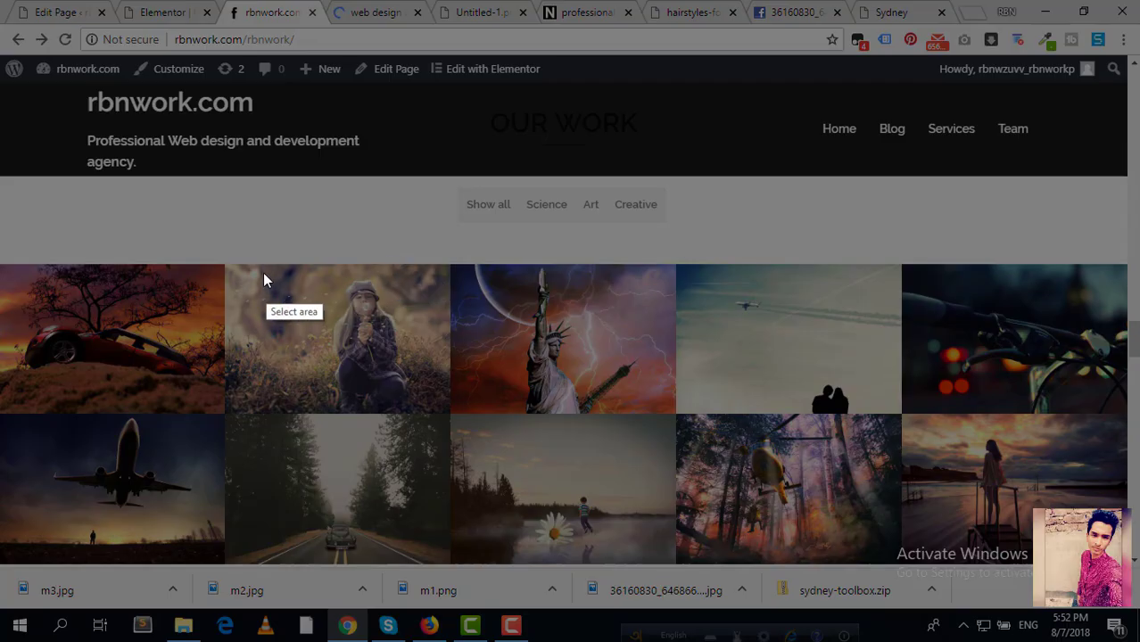
{"action": "left_click_drag", "start_coordinate": [225, 264], "coordinate": [451, 413]}
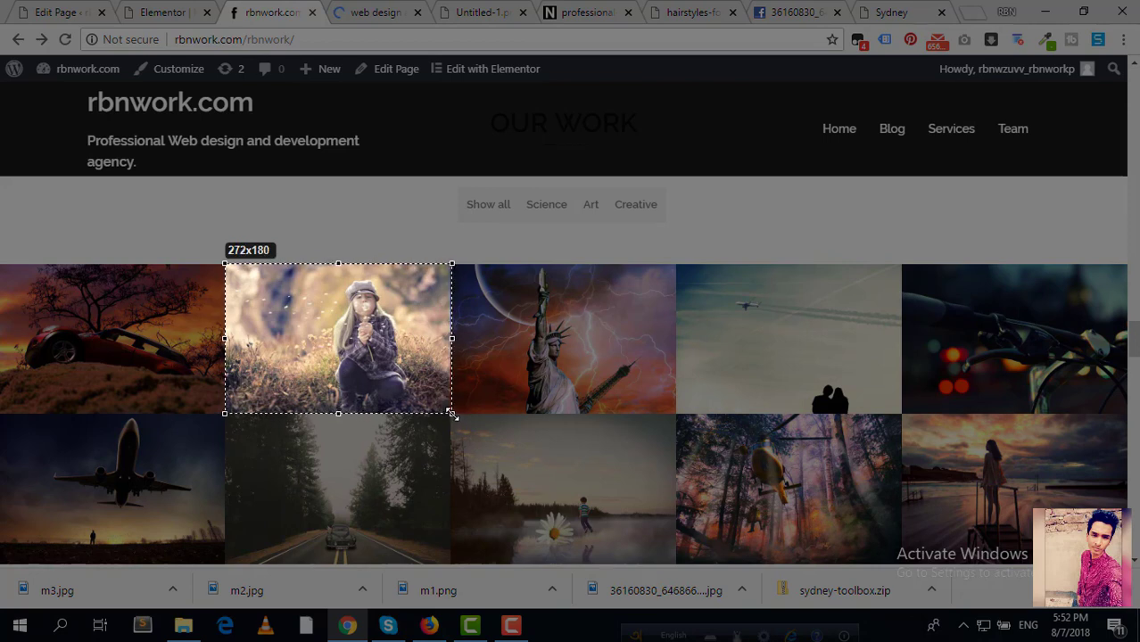
{"action": "left_click_drag", "start_coordinate": [452, 413], "coordinate": [452, 413]}
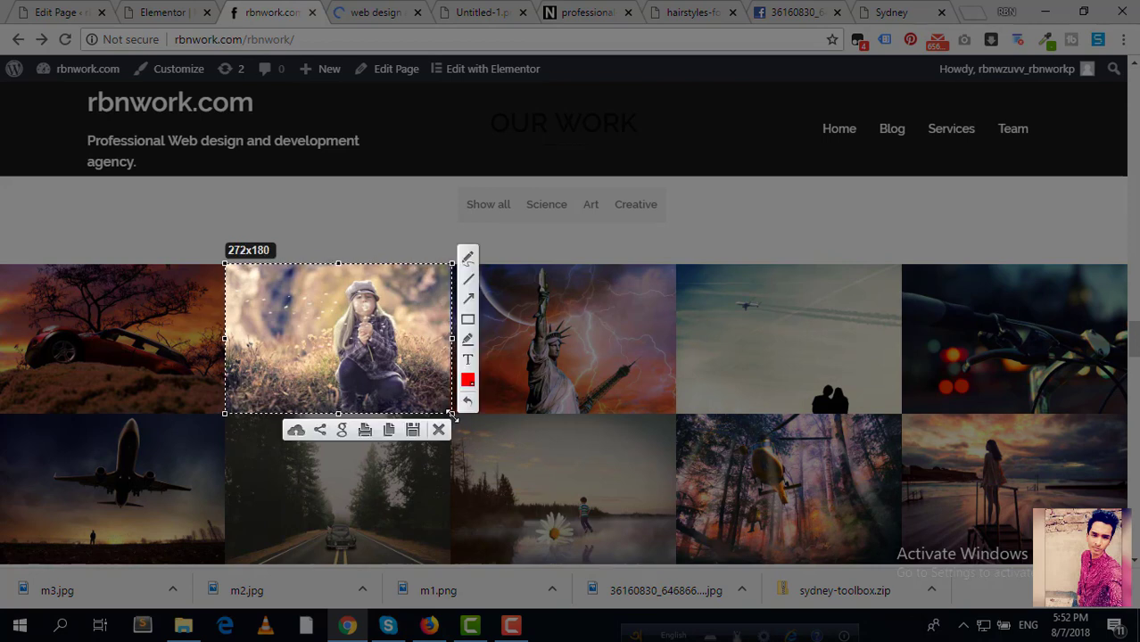
{"action": "left_click", "coordinate": [439, 430]}
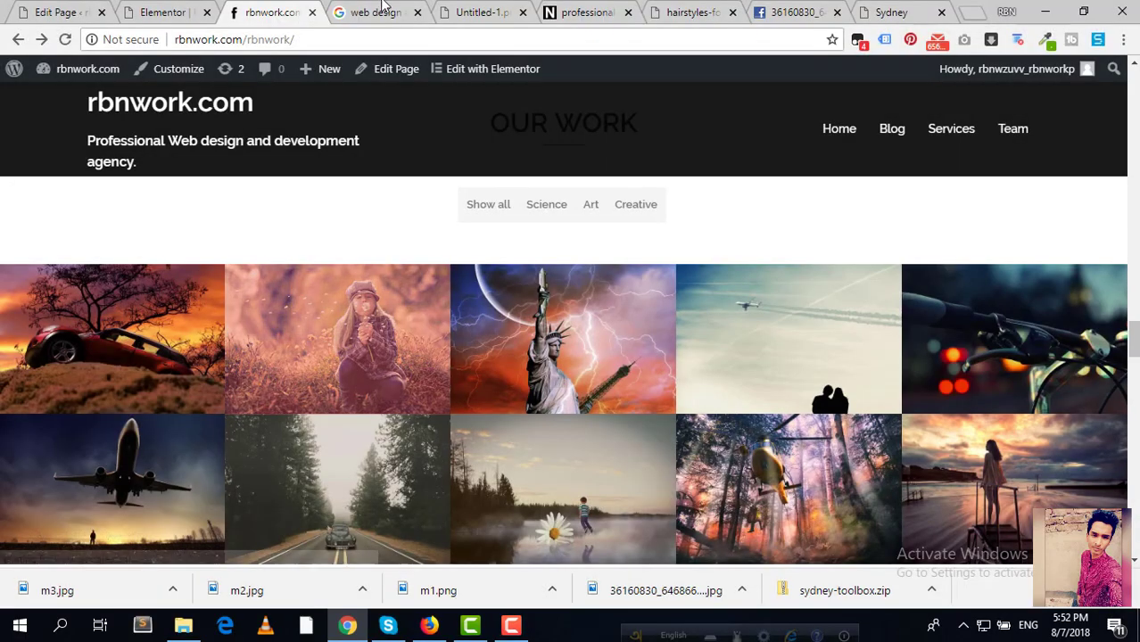
Step: Filter the web design image results to an exact size of 270 × 180
{"action": "left_click", "coordinate": [379, 11]}
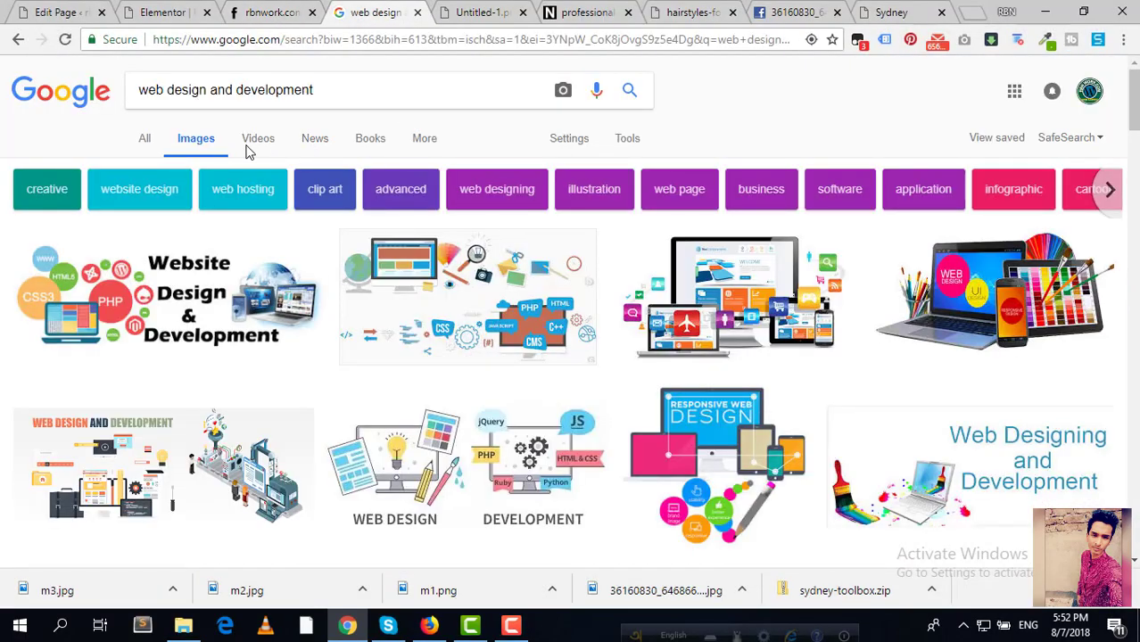
{"action": "left_click", "coordinate": [624, 140]}
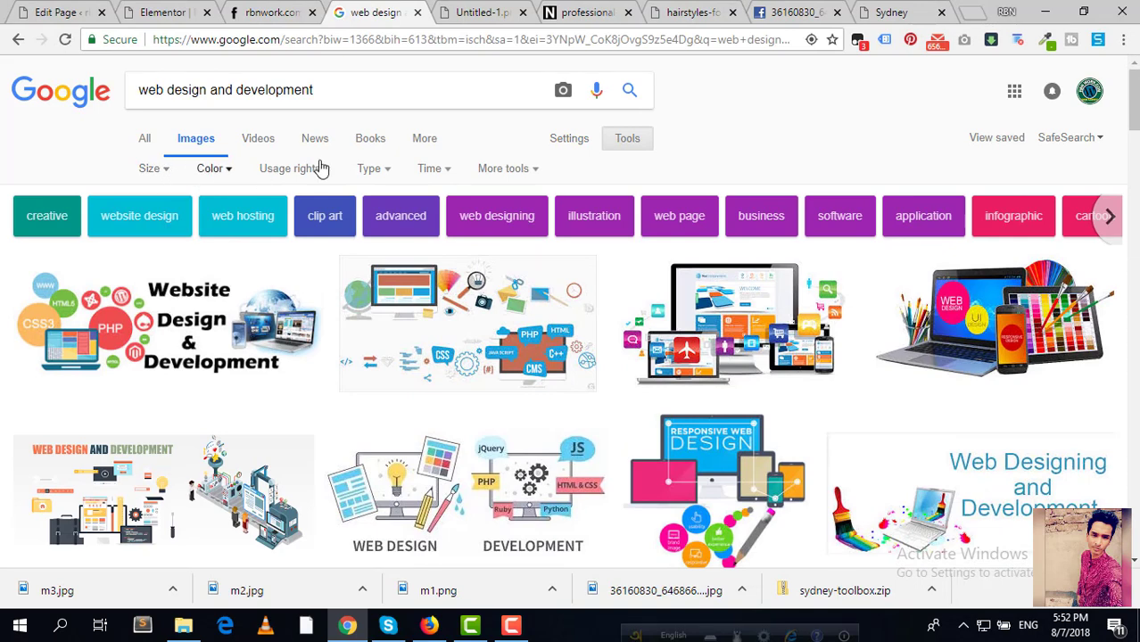
{"action": "left_click", "coordinate": [153, 170]}
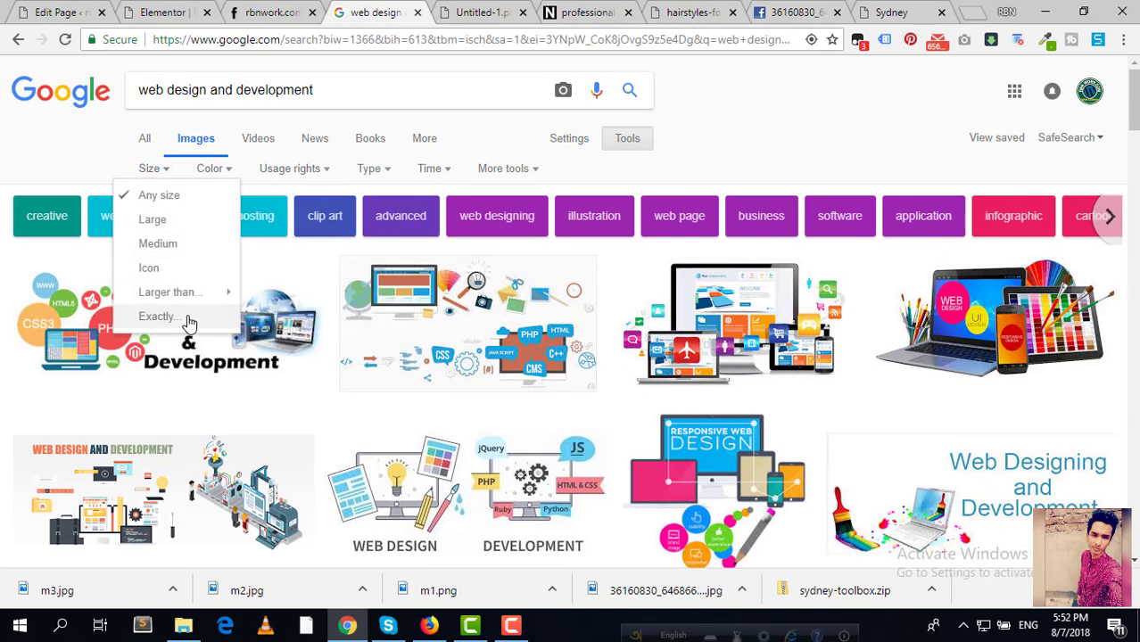
{"action": "left_click", "coordinate": [161, 316]}
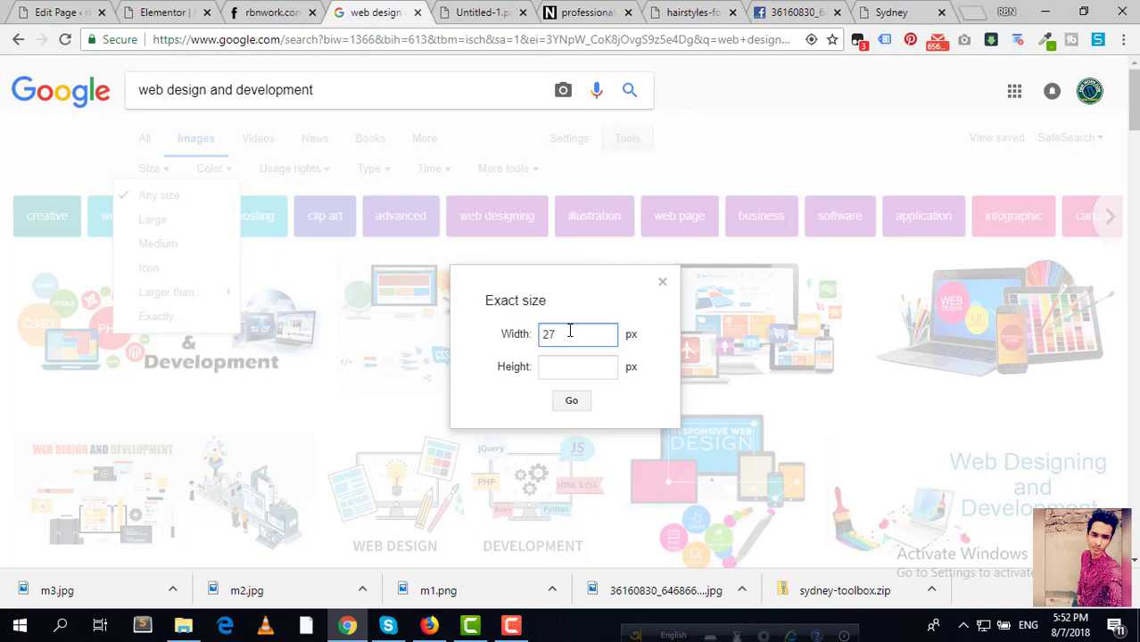
{"action": "left_click", "coordinate": [589, 375]}
{"action": "type", "text": "1"}
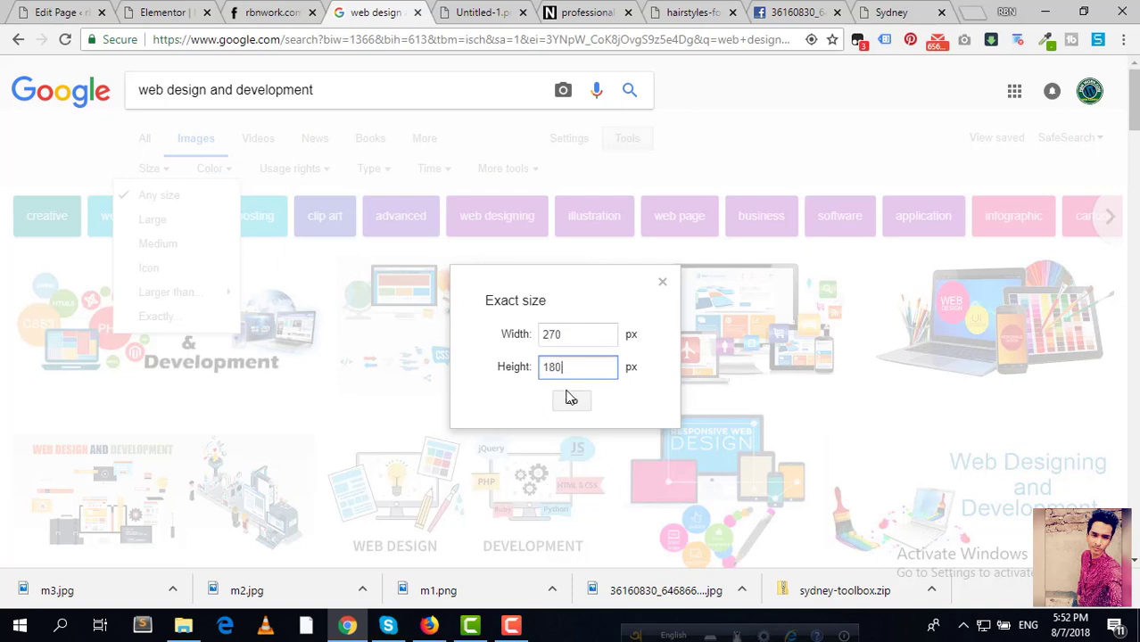
{"action": "type", "text": "80"}
{"action": "left_click", "coordinate": [570, 398]}
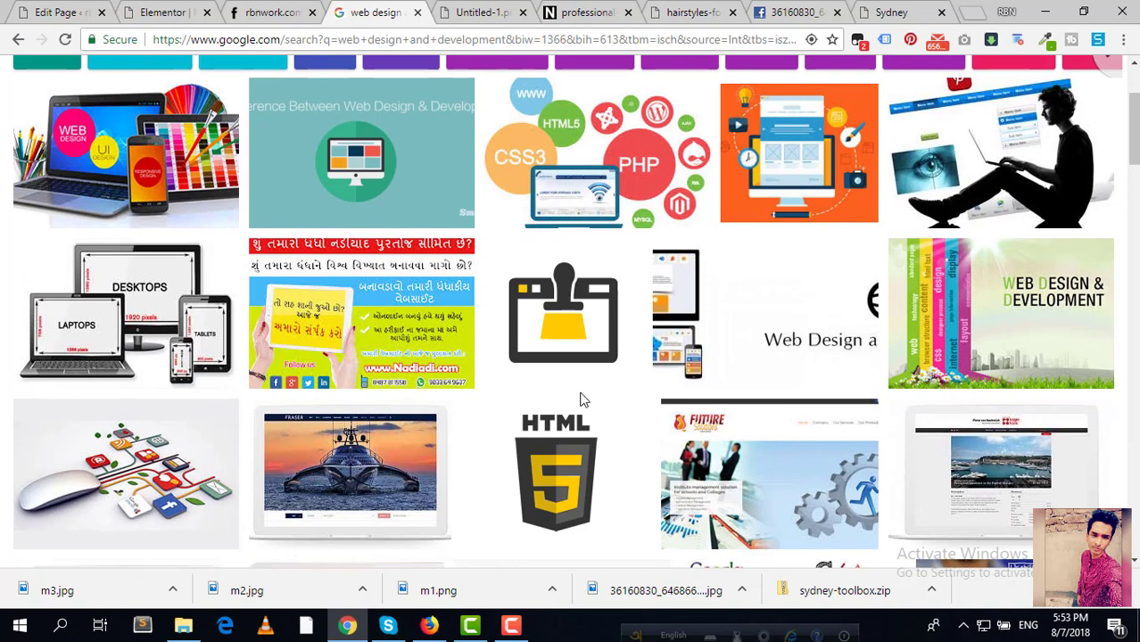
Step: Save a 270×180 web design result as webdesign.jpg and return to the Elementor editor
{"action": "left_click", "coordinate": [723, 350]}
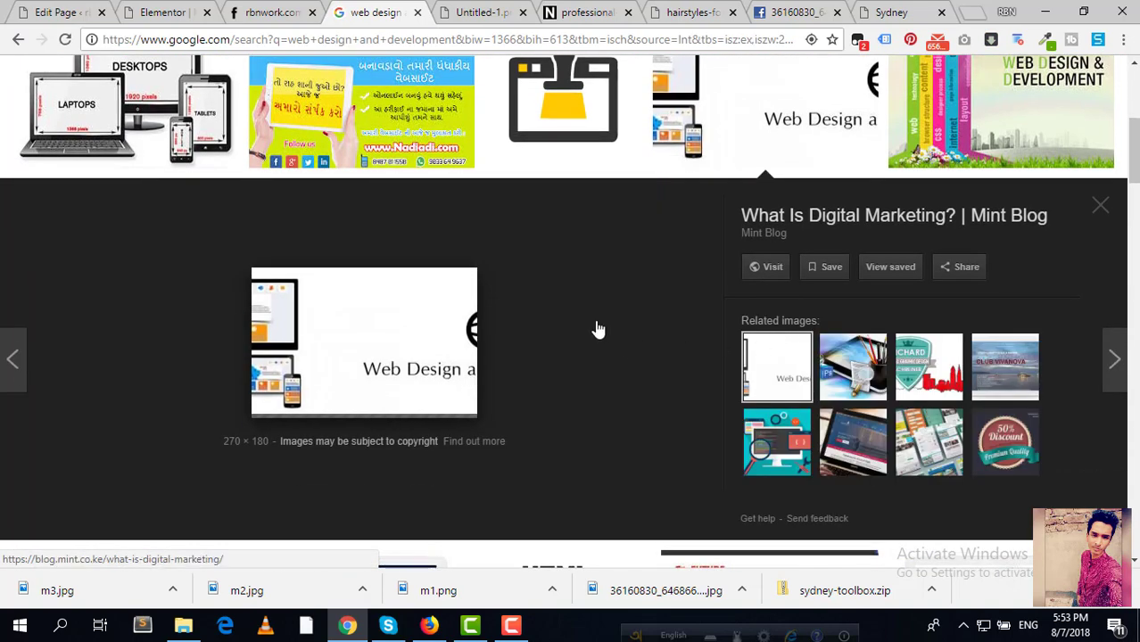
{"action": "right_click", "coordinate": [326, 325]}
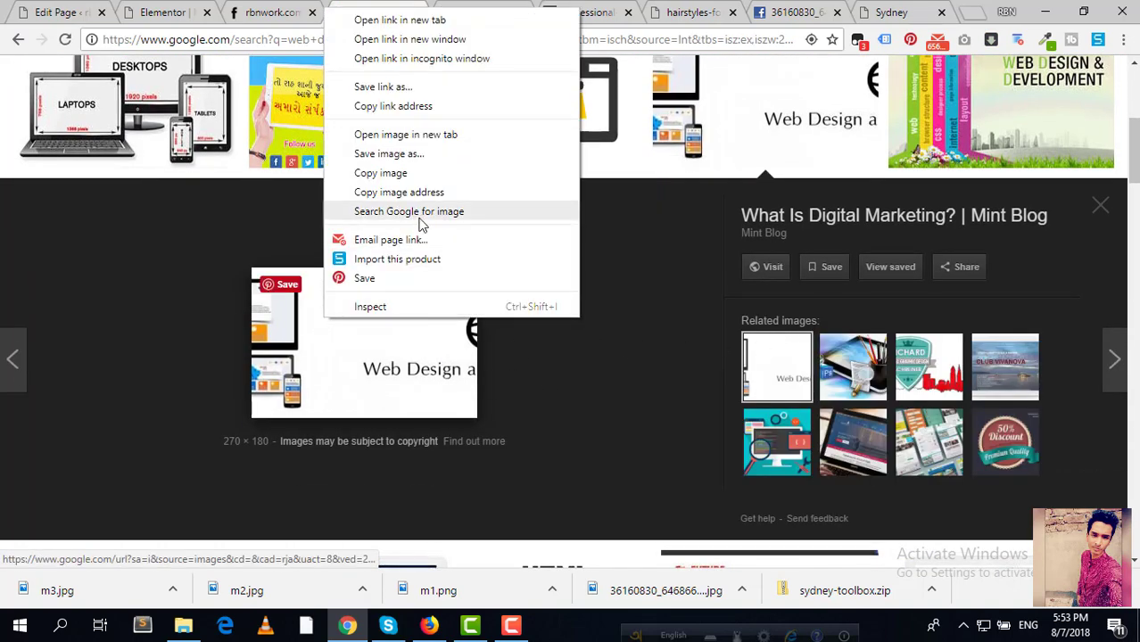
{"action": "left_click", "coordinate": [406, 135]}
{"action": "left_click", "coordinate": [437, 12]}
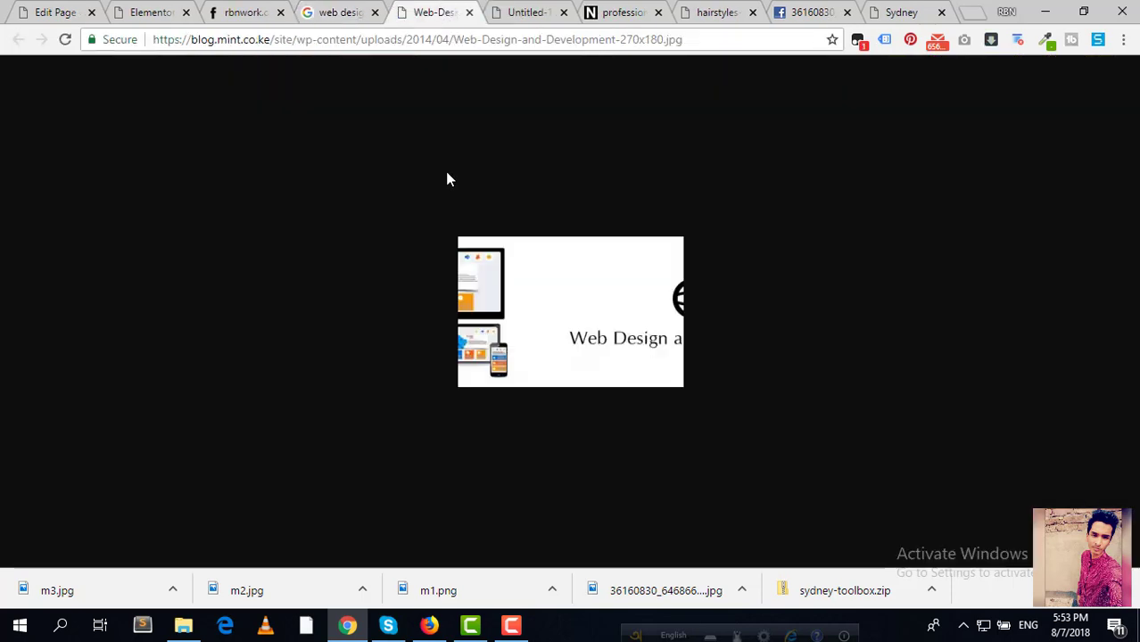
{"action": "right_click", "coordinate": [542, 307]}
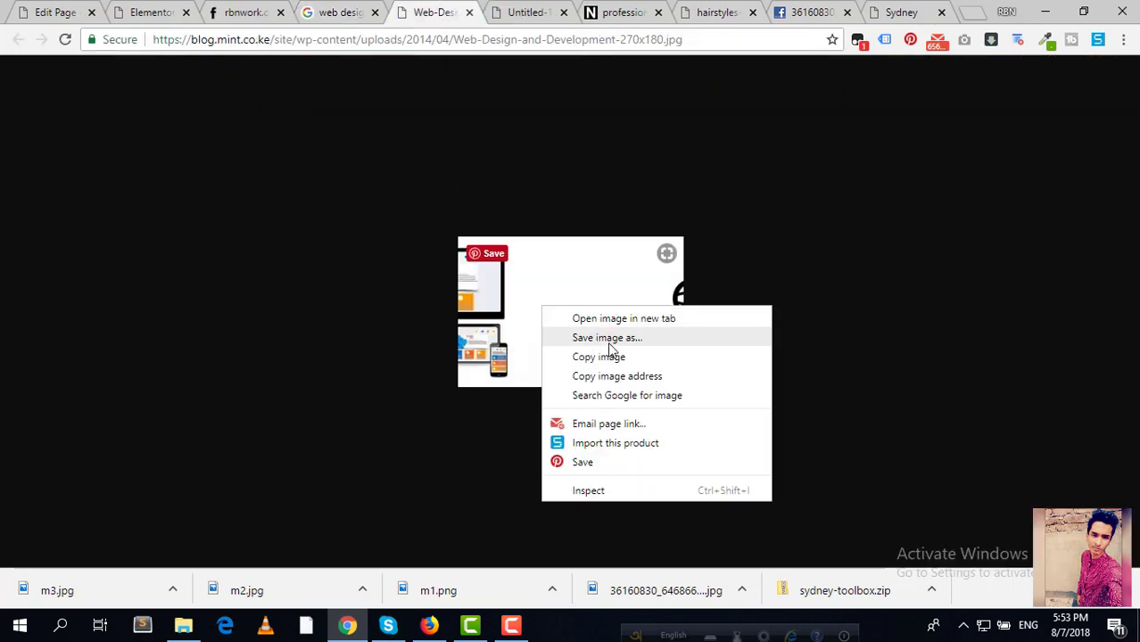
{"action": "left_click", "coordinate": [609, 339]}
{"action": "type", "text": "webdesign"}
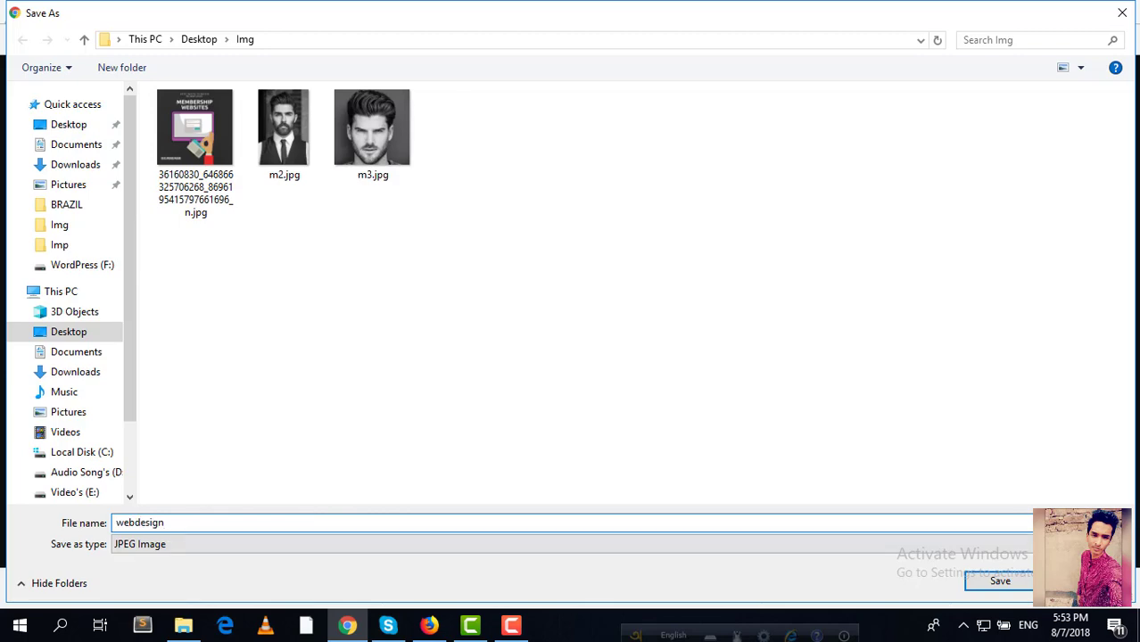
{"action": "left_click", "coordinate": [1000, 581]}
{"action": "left_click", "coordinate": [339, 12]}
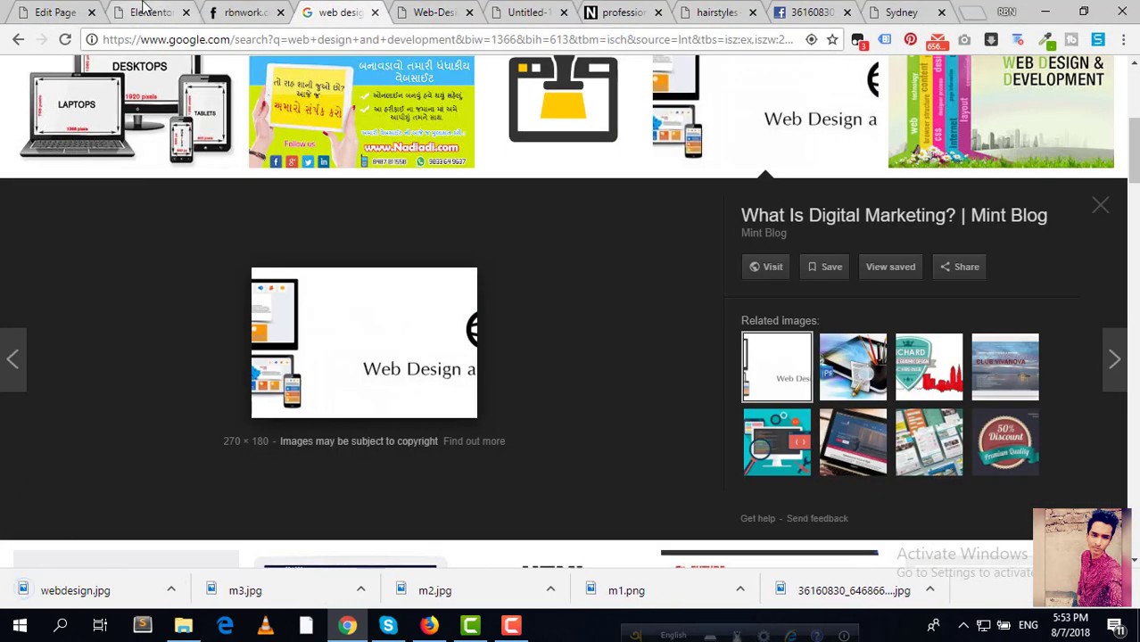
{"action": "left_click", "coordinate": [145, 10]}
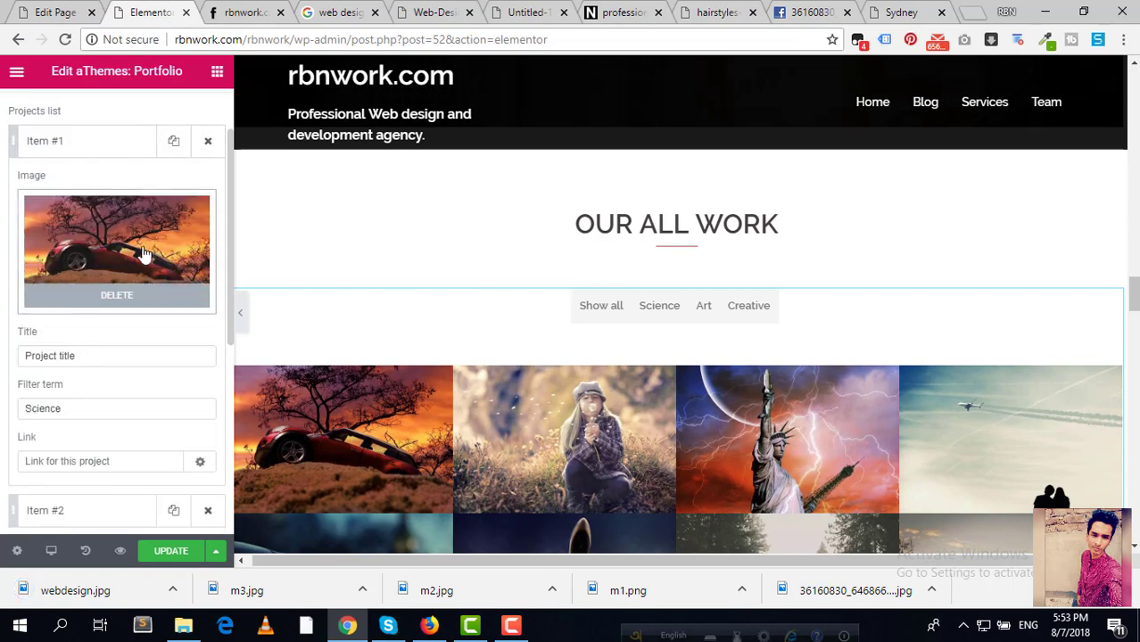
Step: Upload the Membership Websites jpg and insert it as portfolio Item #1's image
{"action": "left_click", "coordinate": [108, 276]}
{"action": "left_click", "coordinate": [61, 143]}
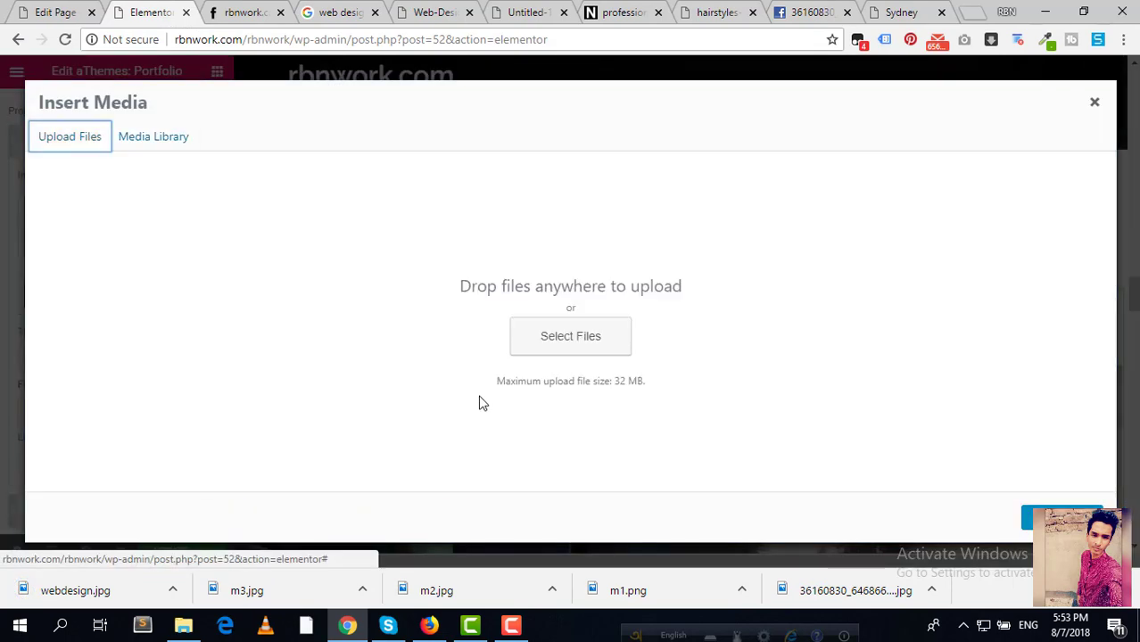
{"action": "left_click", "coordinate": [552, 343]}
{"action": "left_click", "coordinate": [205, 152]}
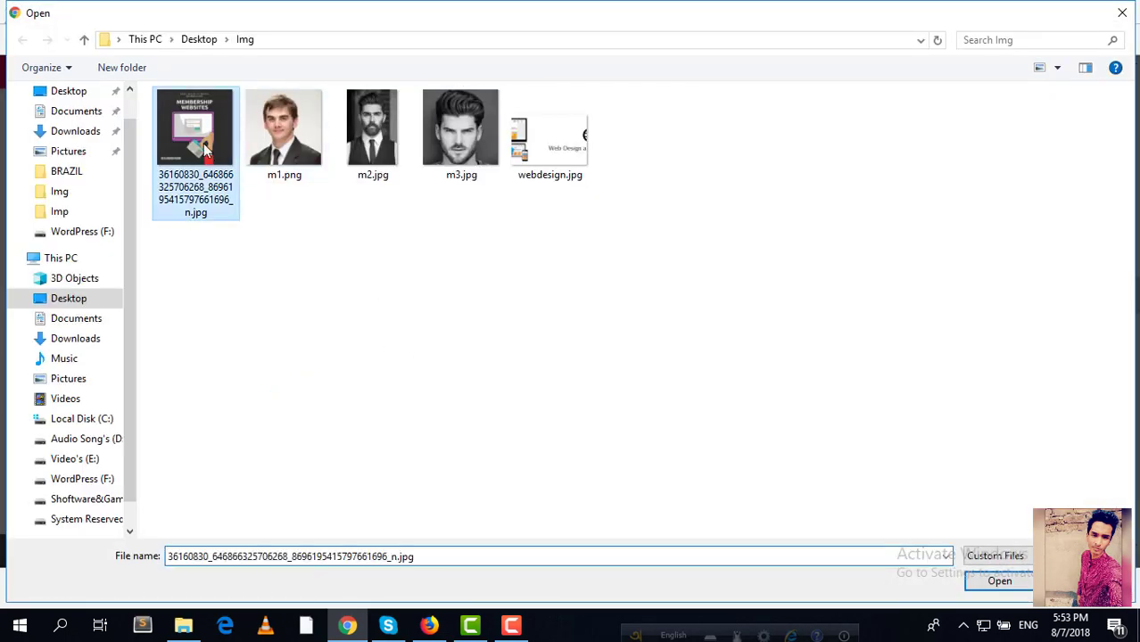
{"action": "left_click", "coordinate": [999, 580]}
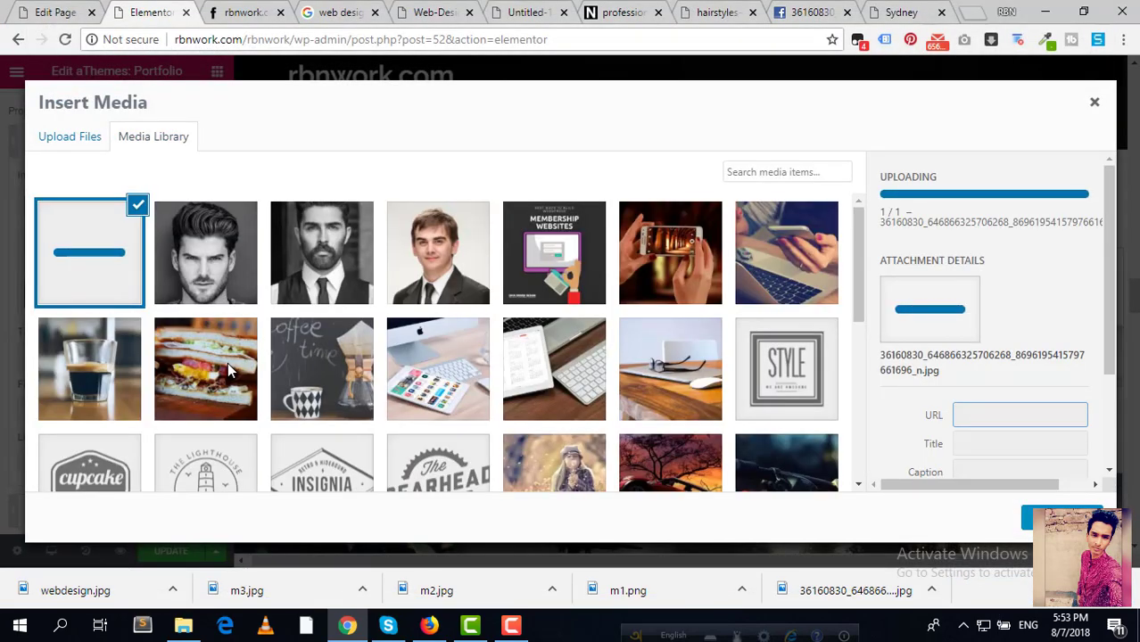
{"action": "left_click", "coordinate": [1063, 519]}
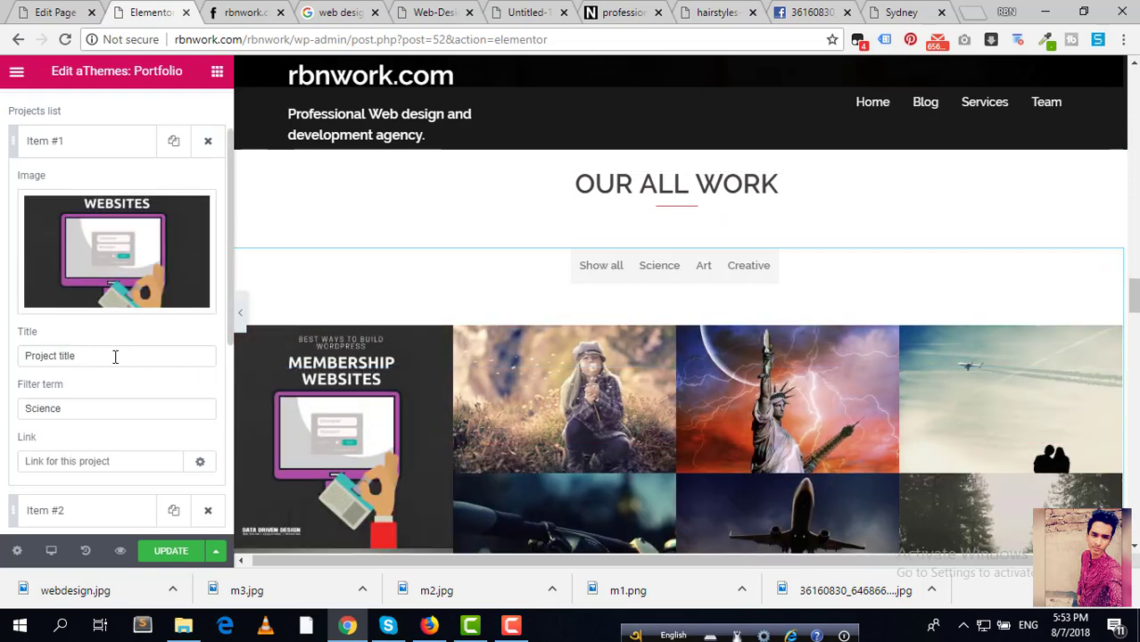
Step: Retitle the first portfolio item 'Web Design'
{"action": "left_click", "coordinate": [115, 357]}
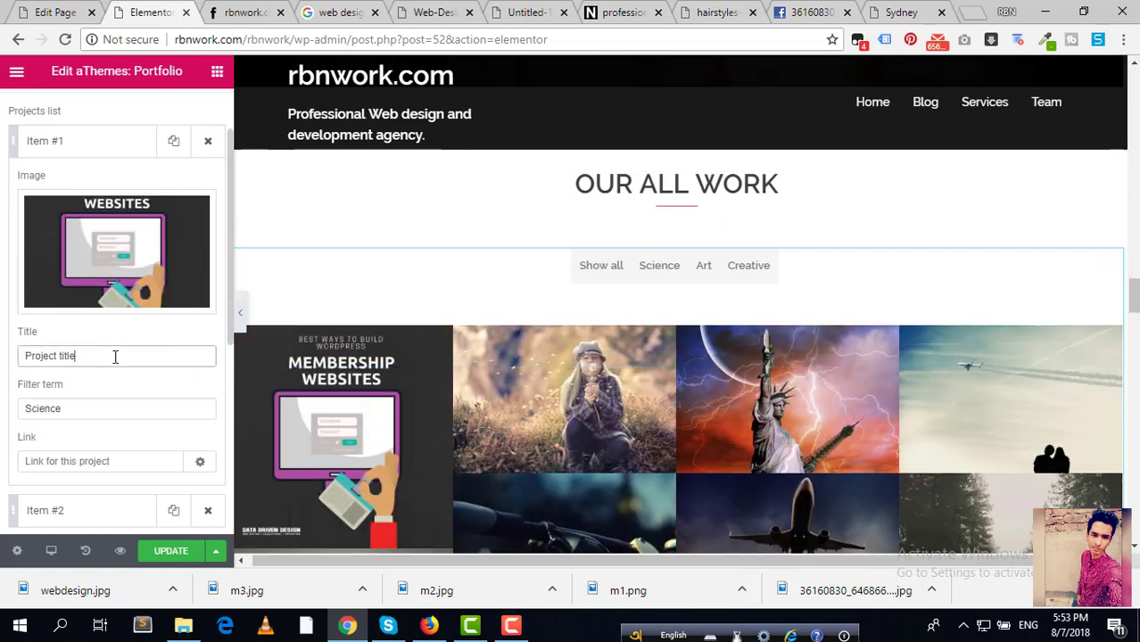
{"action": "triple_click", "coordinate": [107, 356]}
{"action": "type", "text": "d"}
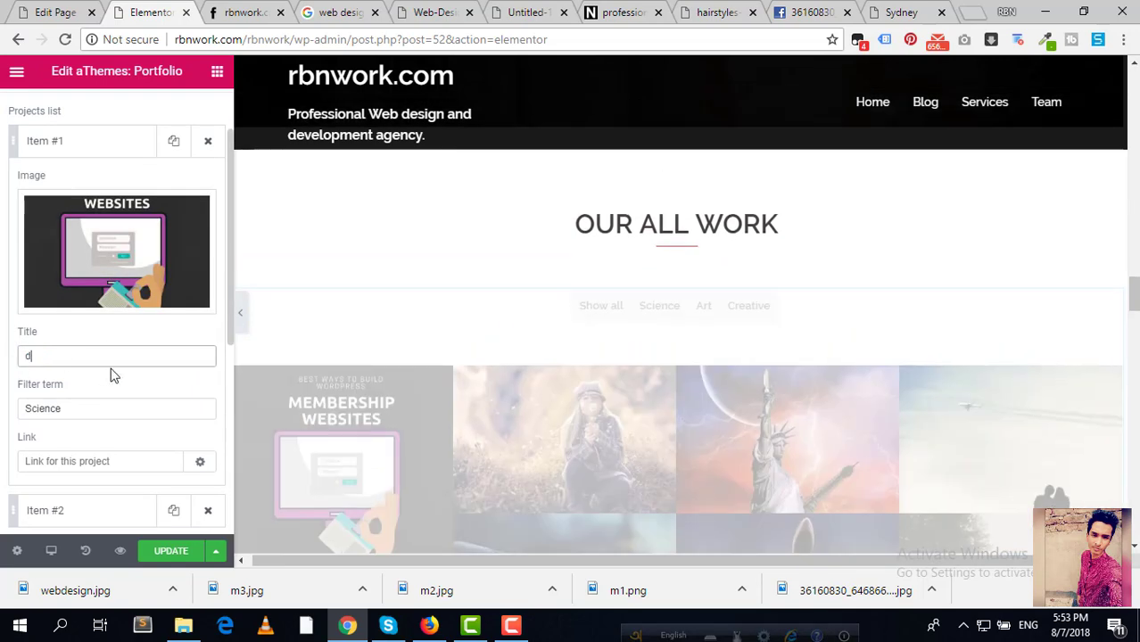
{"action": "key", "text": "BackSpace"}
{"action": "type", "text": "Web Design"}
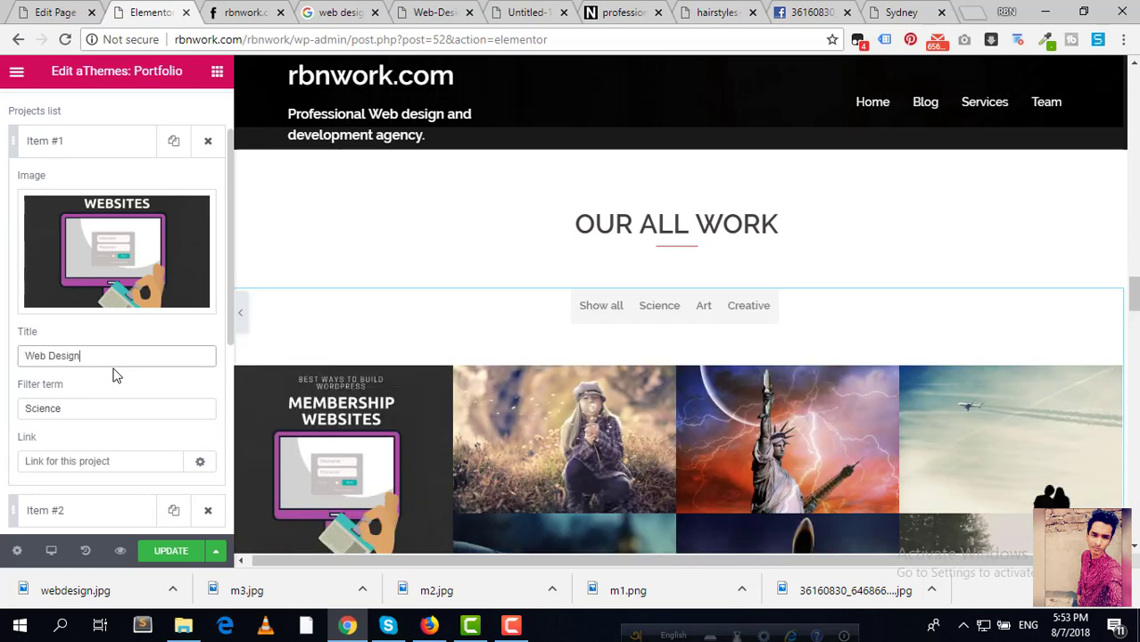
{"action": "scroll", "coordinate": [167, 419], "scroll_direction": "down", "scroll_amount": 1}
{"action": "scroll", "coordinate": [164, 419], "scroll_direction": "up", "scroll_amount": 1}
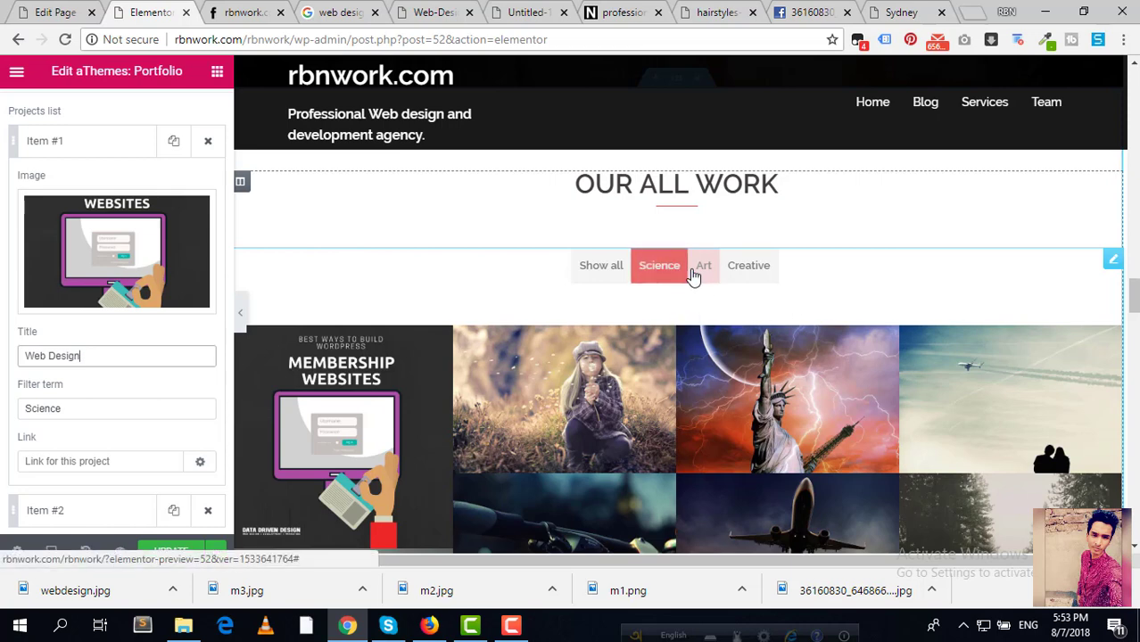
{"action": "scroll", "coordinate": [539, 347], "scroll_direction": "up", "scroll_amount": 1}
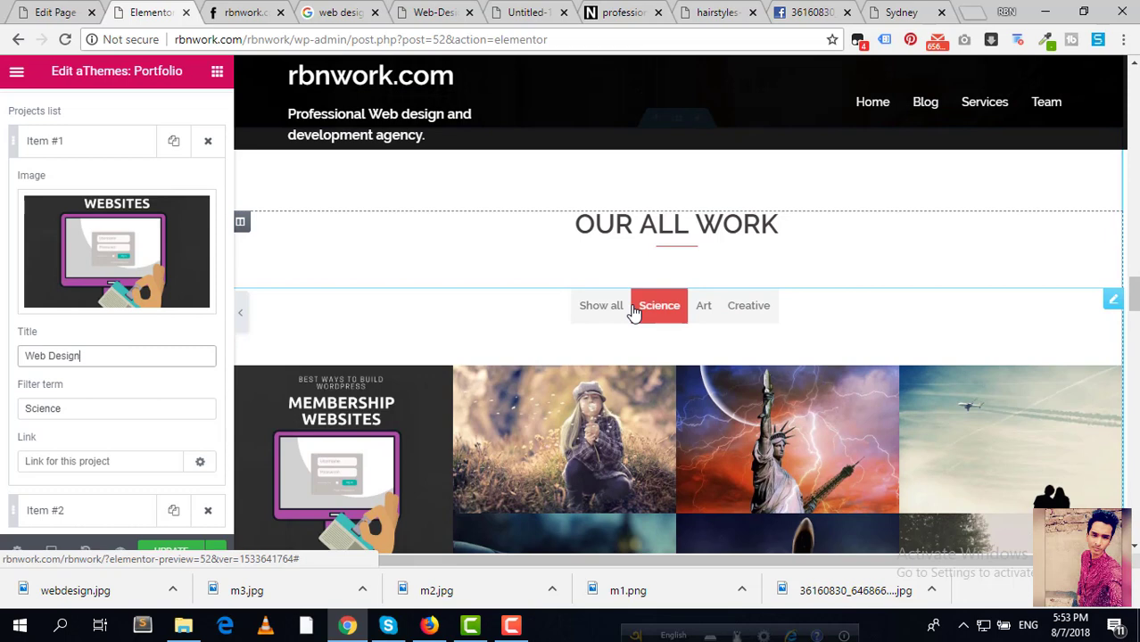
{"action": "scroll", "coordinate": [633, 310], "scroll_direction": "down", "scroll_amount": 1}
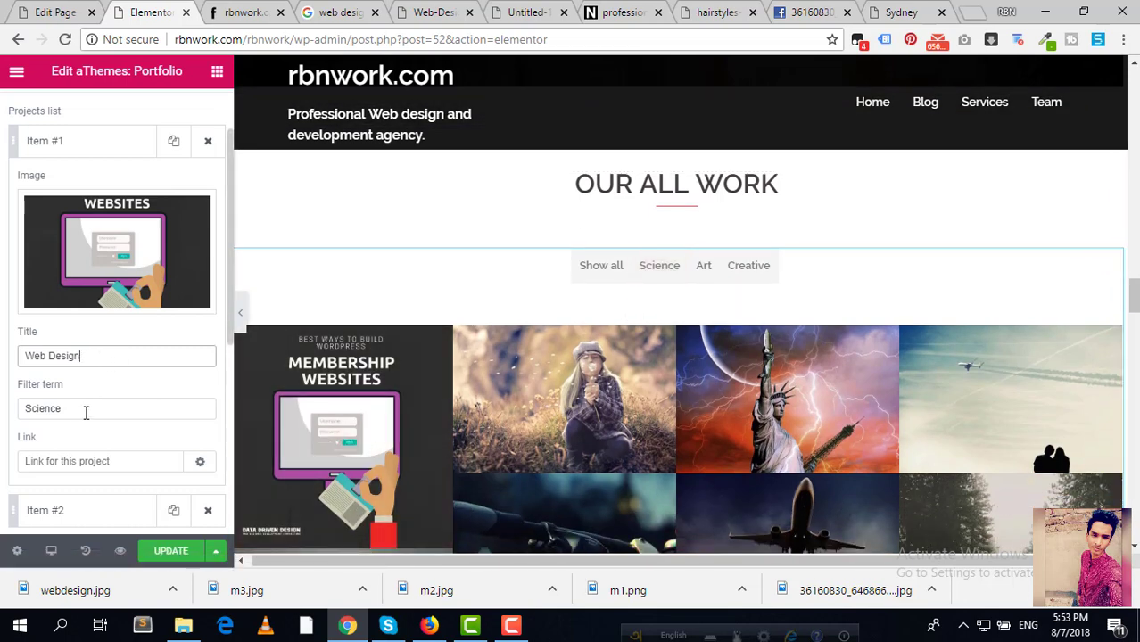
Step: Replace Item #1's Science filter term with Web Design and set its link to rbnwork.com
{"action": "key", "text": "Tab"}
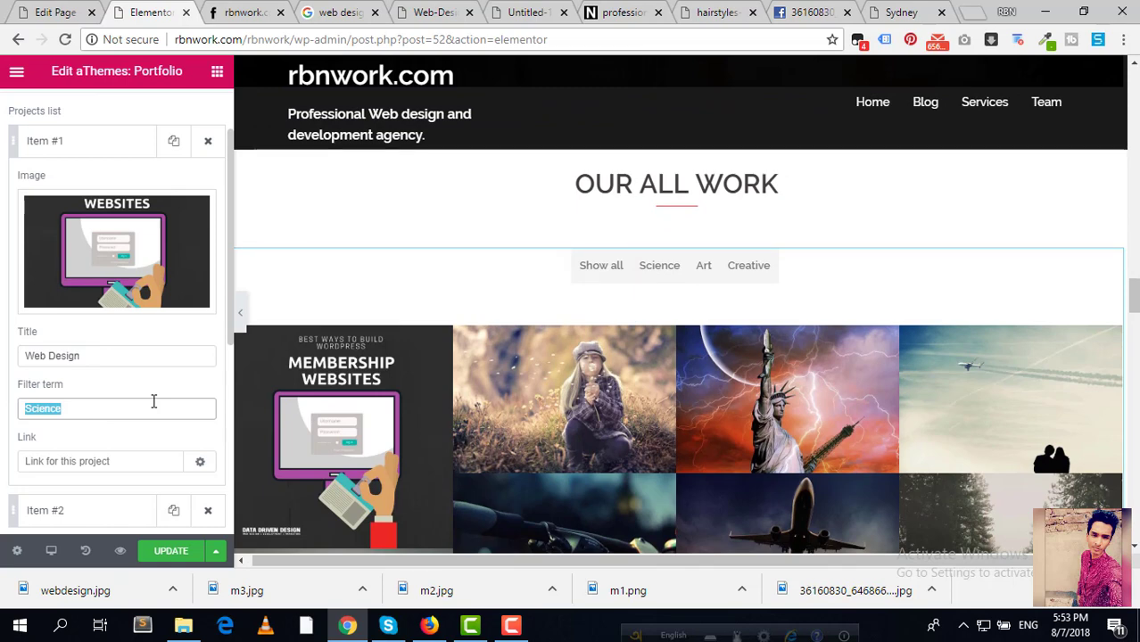
{"action": "key", "text": "BackSpace"}
{"action": "type", "text": "Web"}
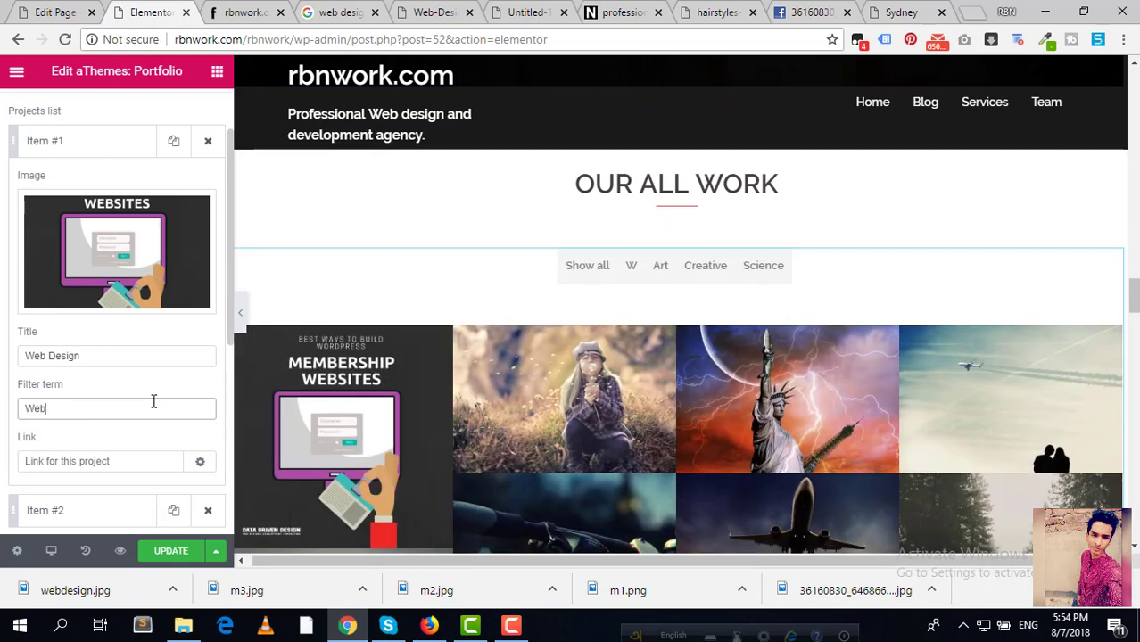
{"action": "type", "text": " Design"}
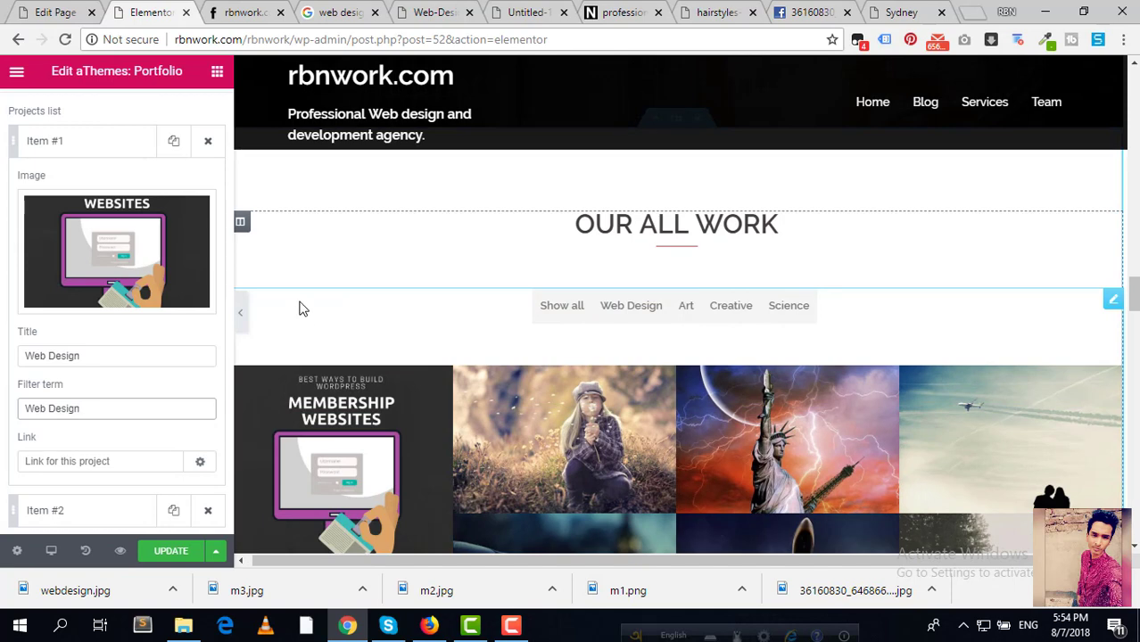
{"action": "scroll", "coordinate": [298, 309], "scroll_direction": "down", "scroll_amount": 1}
{"action": "left_click", "coordinate": [108, 464]}
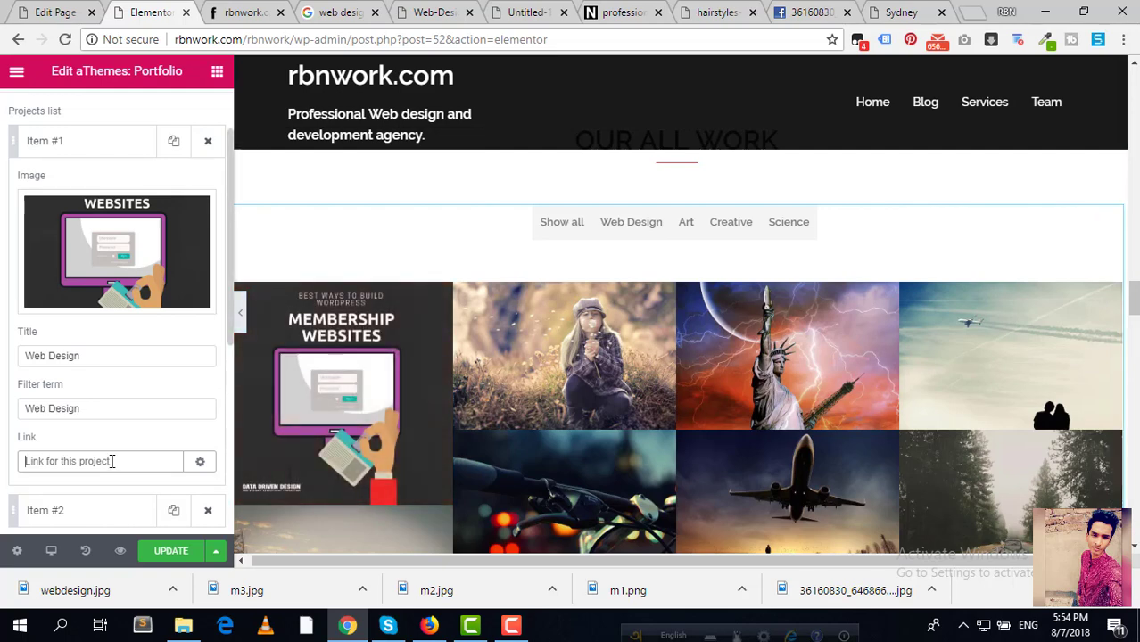
{"action": "type", "text": "rbnwork.com"}
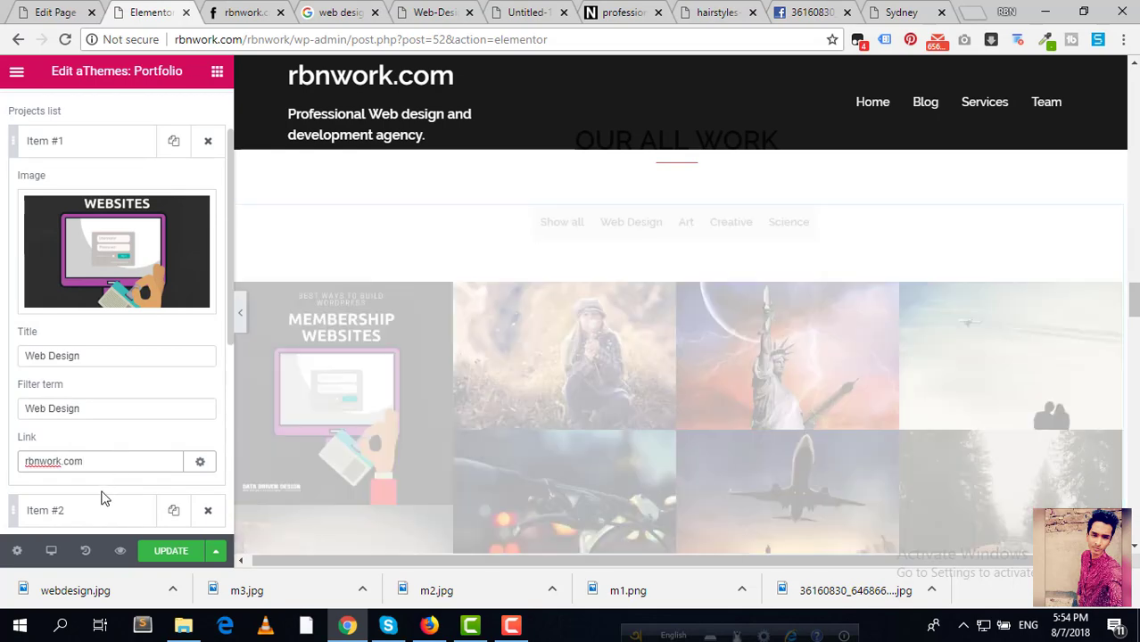
{"action": "scroll", "coordinate": [121, 461], "scroll_direction": "down", "scroll_amount": 1}
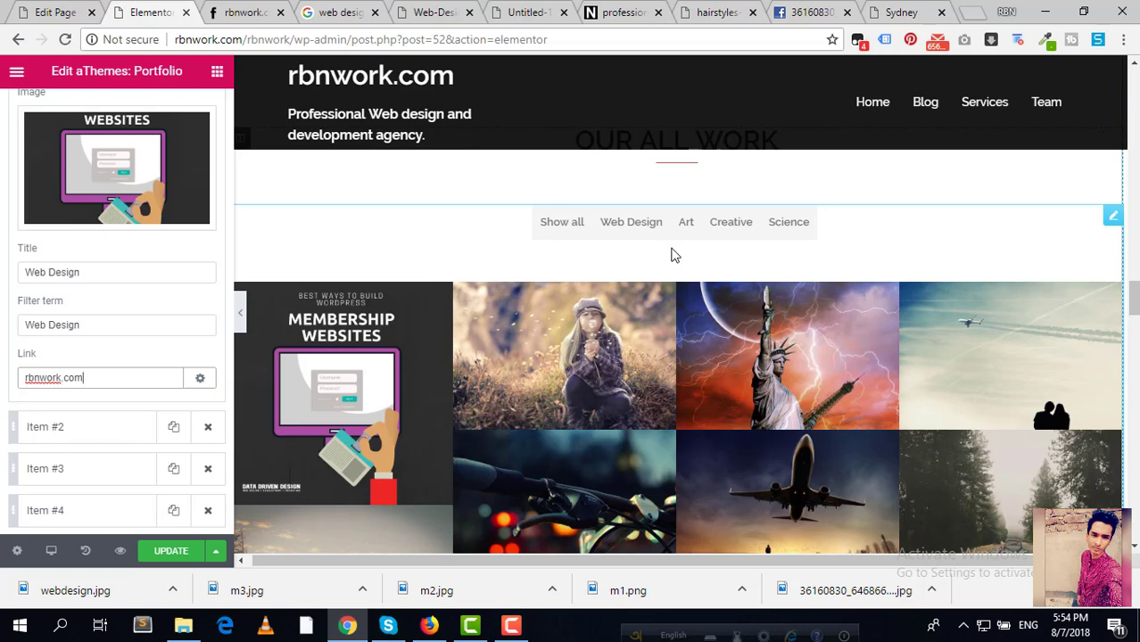
{"action": "left_click", "coordinate": [685, 223]}
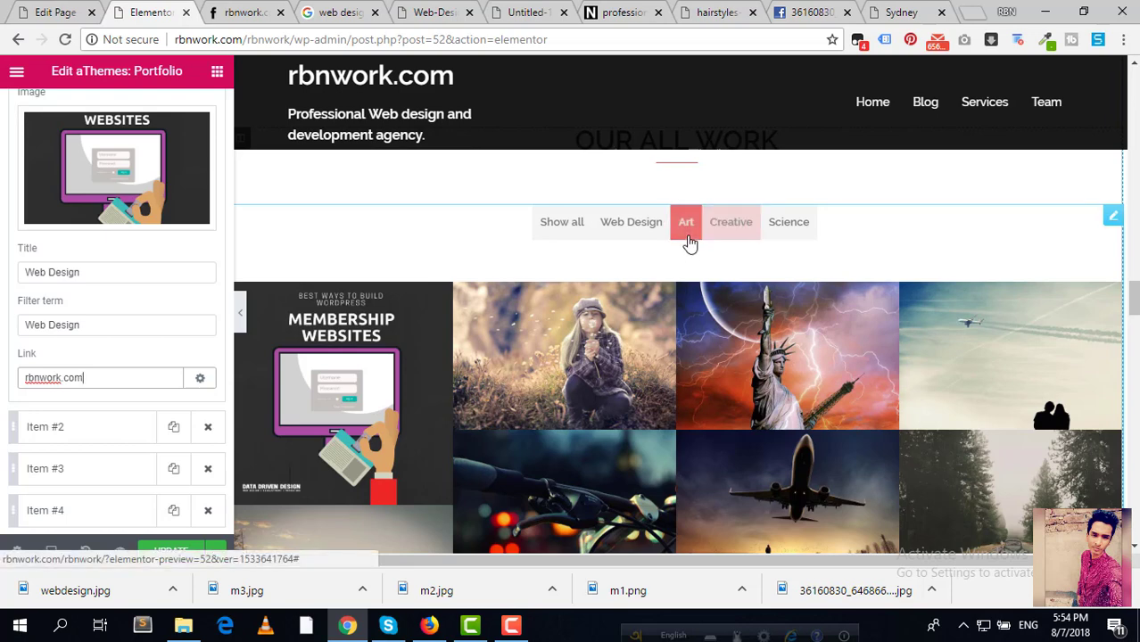
Step: Delete the filter terms of portfolio items 2–5 (Art, Creative, Art, Science)
{"action": "left_click", "coordinate": [729, 223]}
{"action": "scroll", "coordinate": [111, 313], "scroll_direction": "down", "scroll_amount": 1}
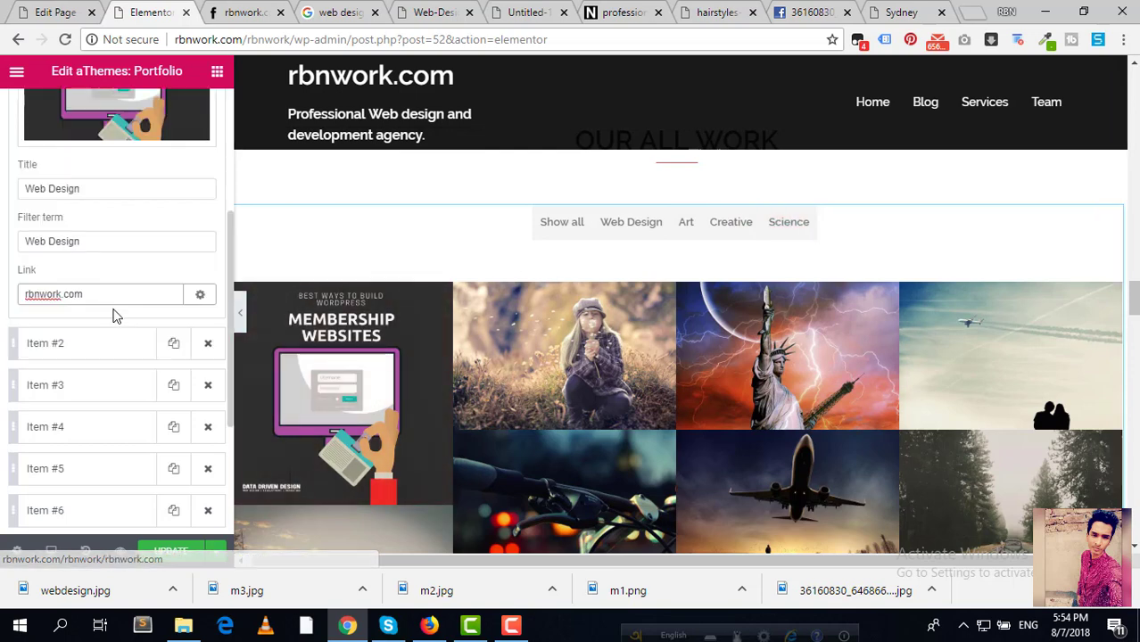
{"action": "left_click", "coordinate": [82, 345]}
{"action": "scroll", "coordinate": [100, 334], "scroll_direction": "down", "scroll_amount": 1}
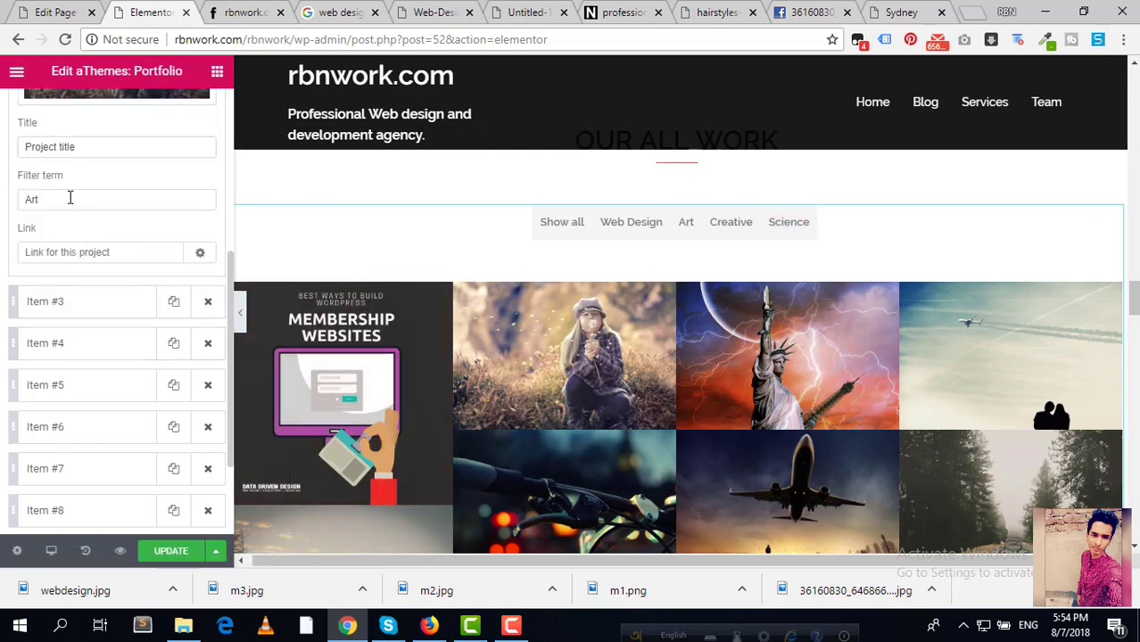
{"action": "left_click_drag", "start_coordinate": [70, 198], "coordinate": [11, 204]}
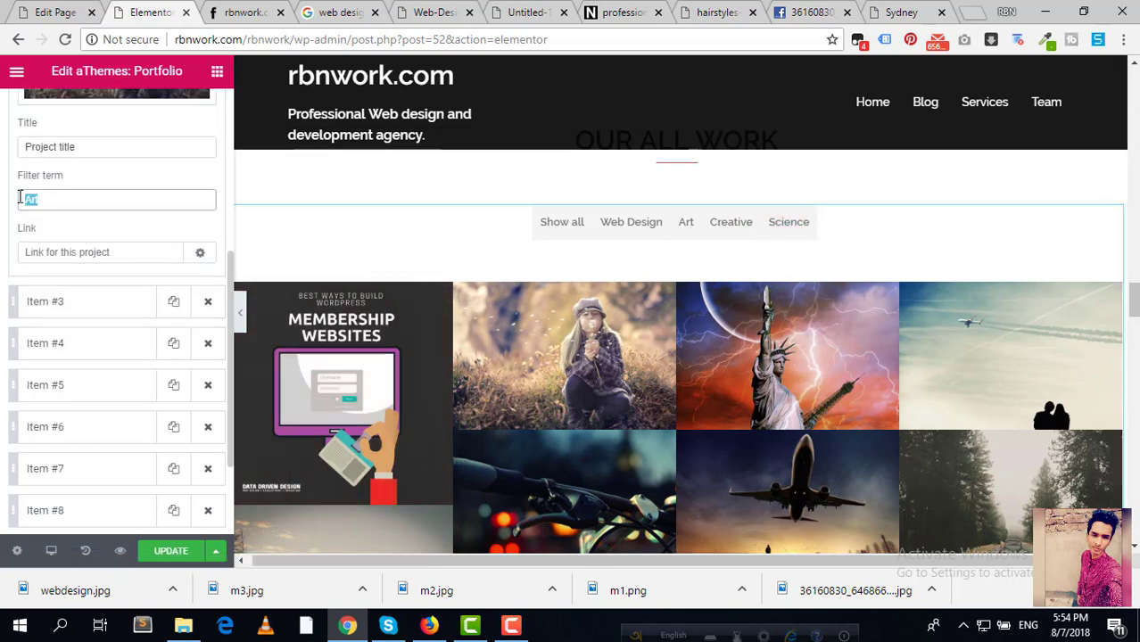
{"action": "key", "text": "BackSpace"}
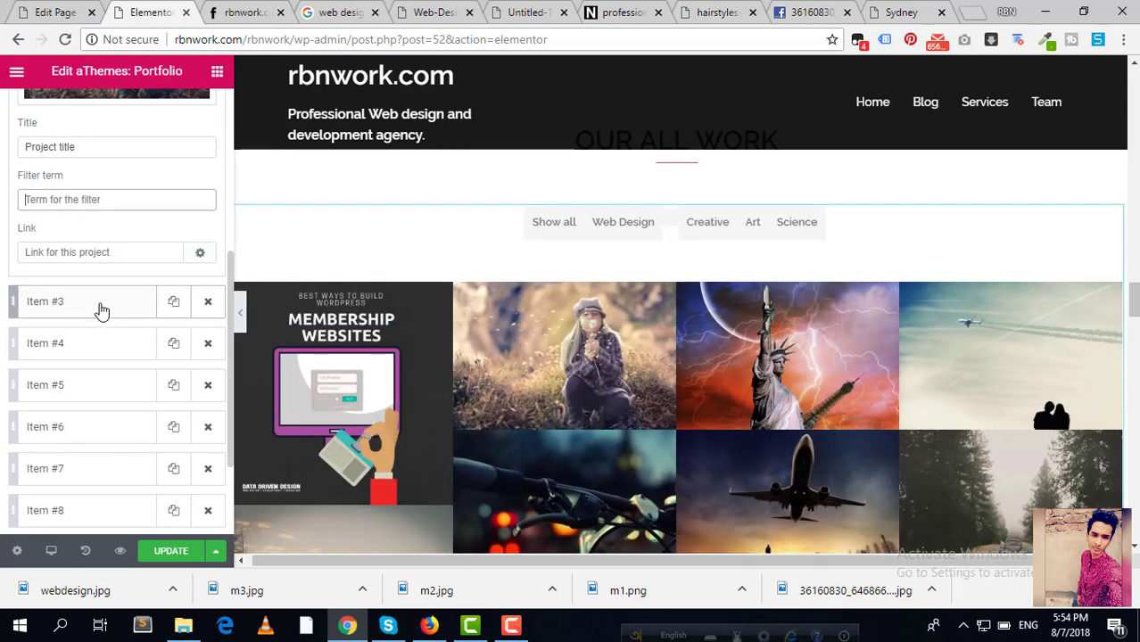
{"action": "left_click", "coordinate": [100, 309]}
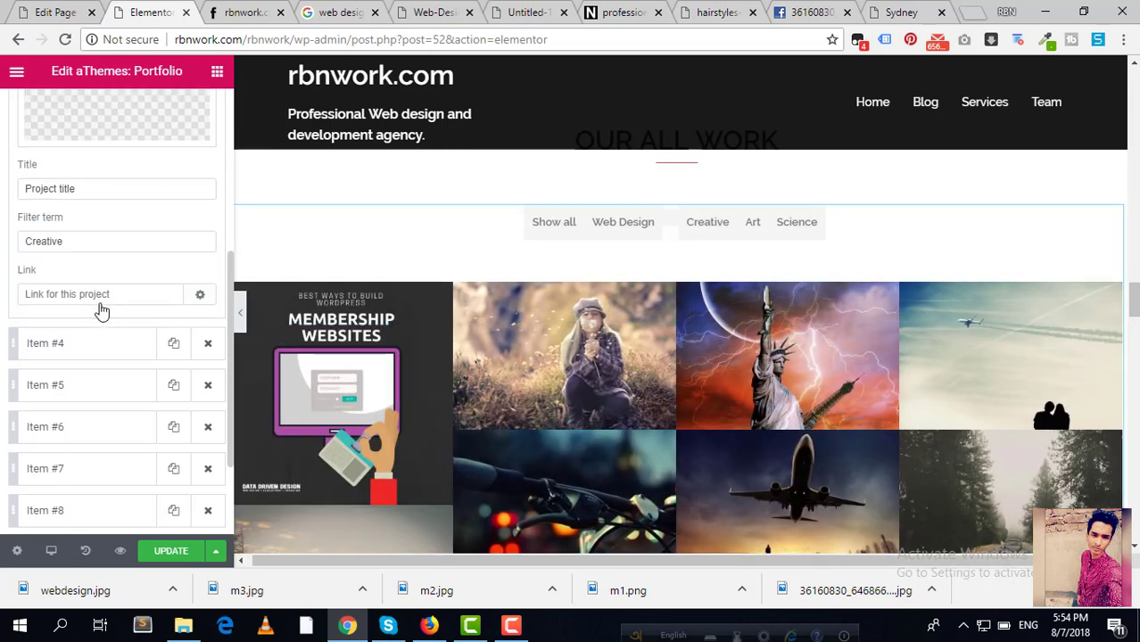
{"action": "left_click_drag", "start_coordinate": [93, 243], "coordinate": [27, 211]}
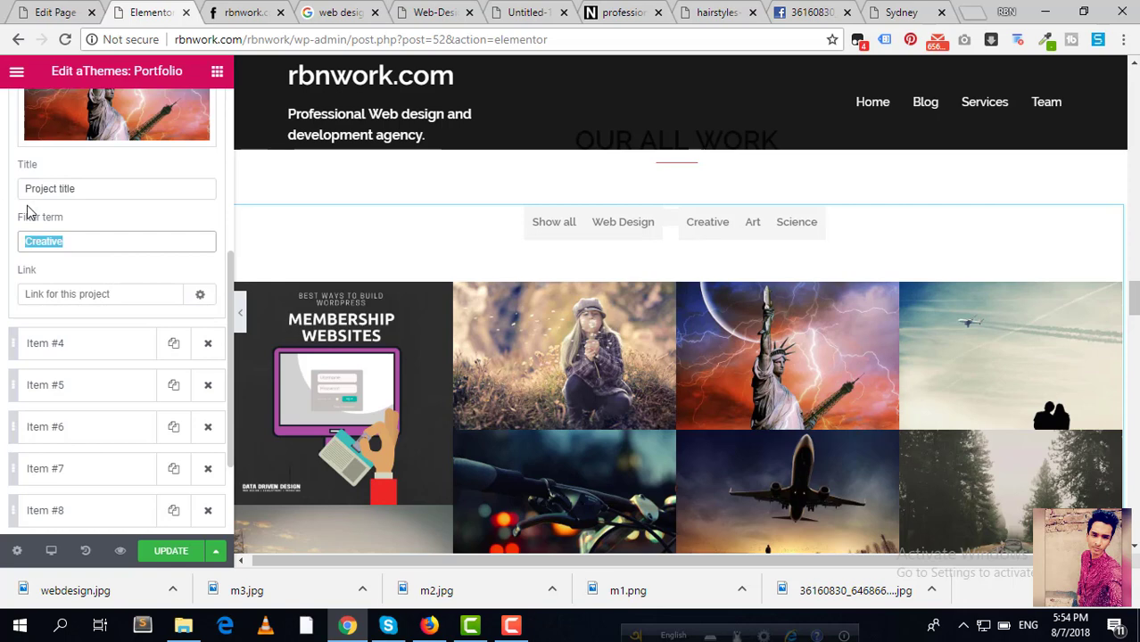
{"action": "key", "text": "BackSpace"}
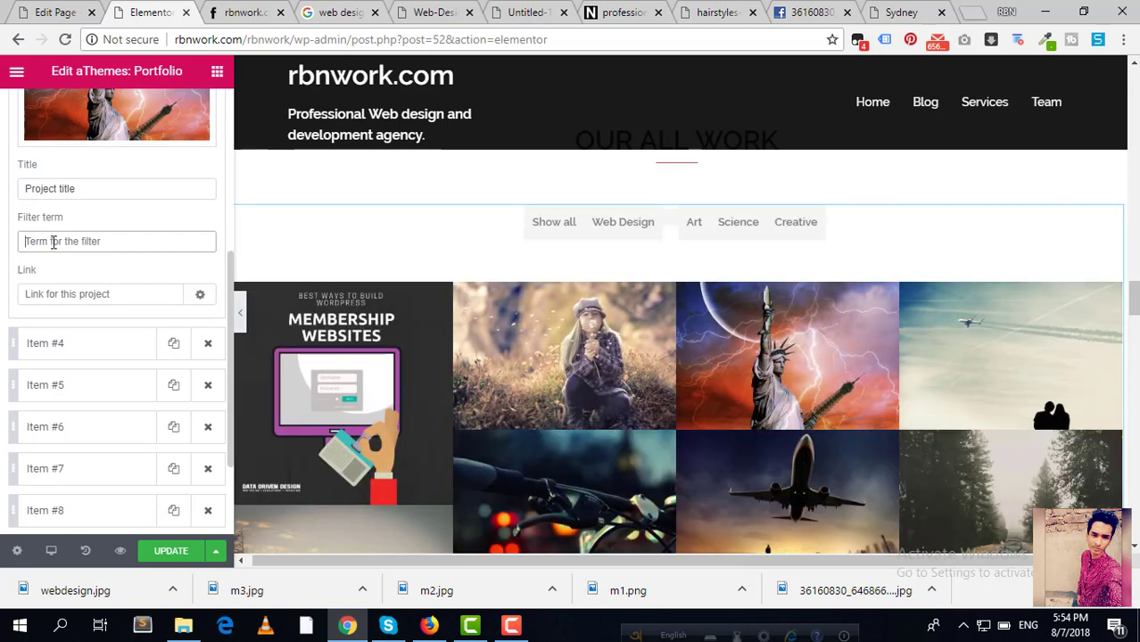
{"action": "left_click", "coordinate": [110, 343]}
{"action": "left_click", "coordinate": [130, 334]}
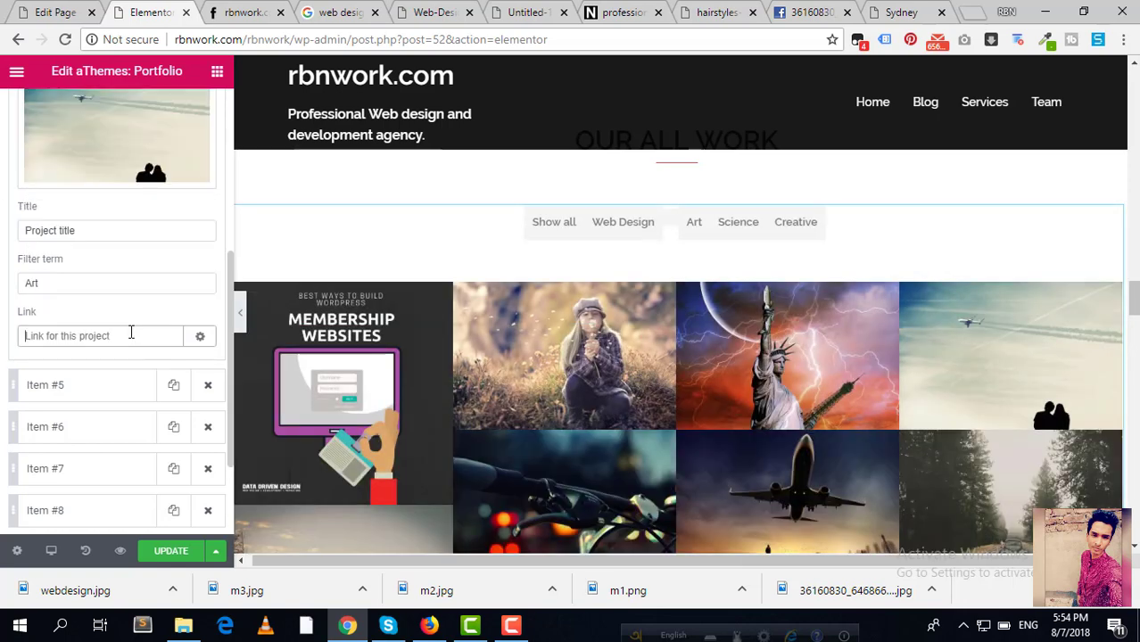
{"action": "left_click", "coordinate": [72, 284]}
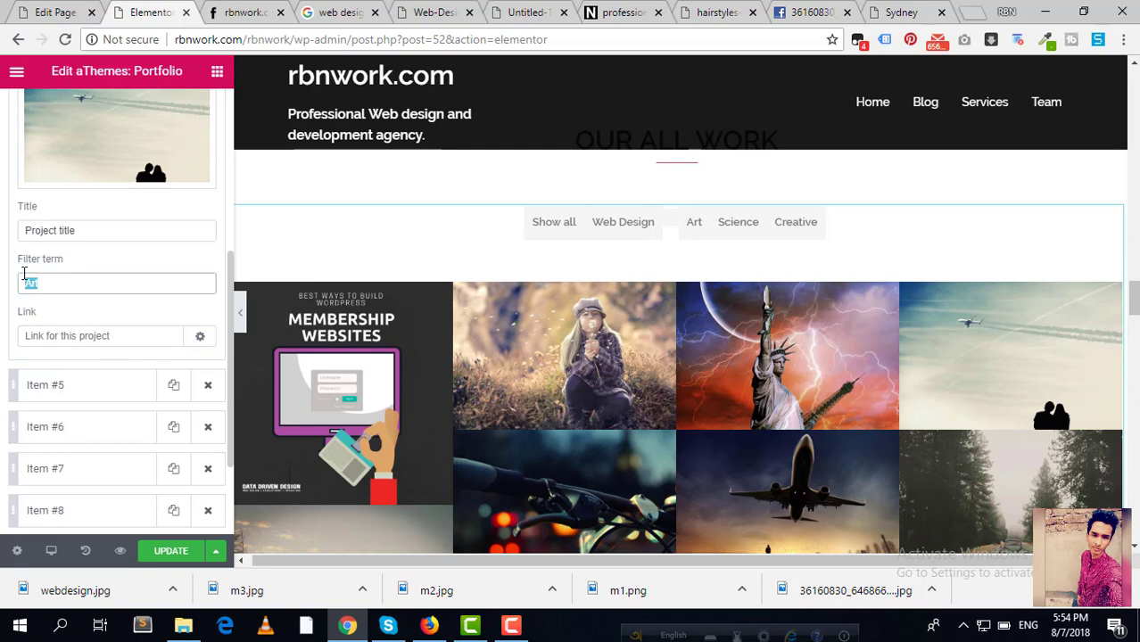
{"action": "key", "text": "BackSpace"}
{"action": "left_click", "coordinate": [54, 390]}
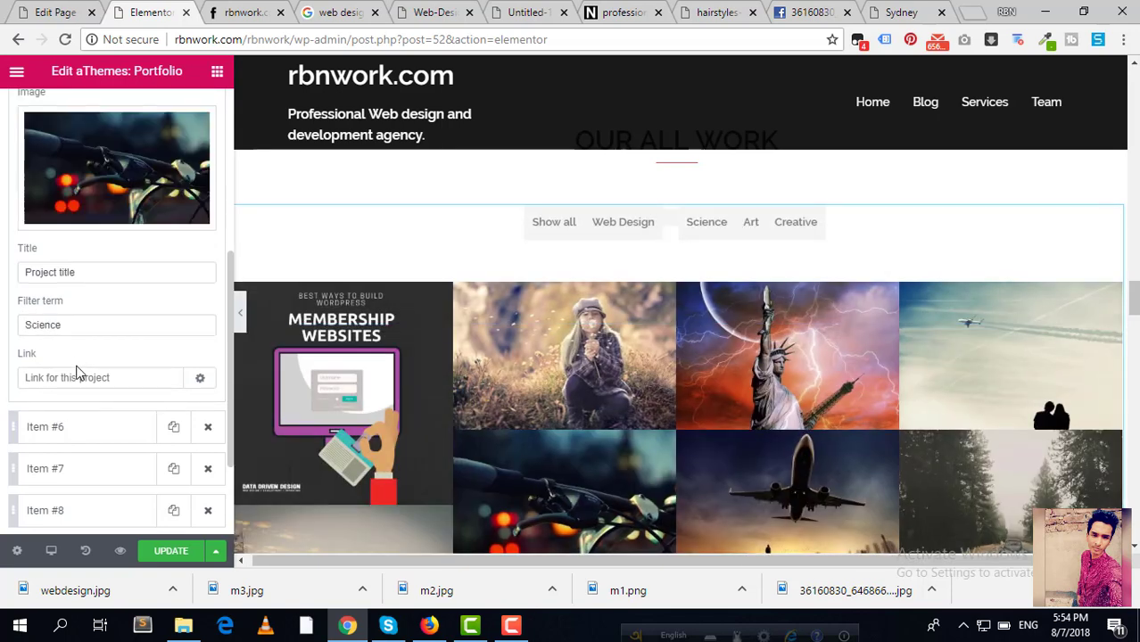
{"action": "left_click", "coordinate": [105, 382]}
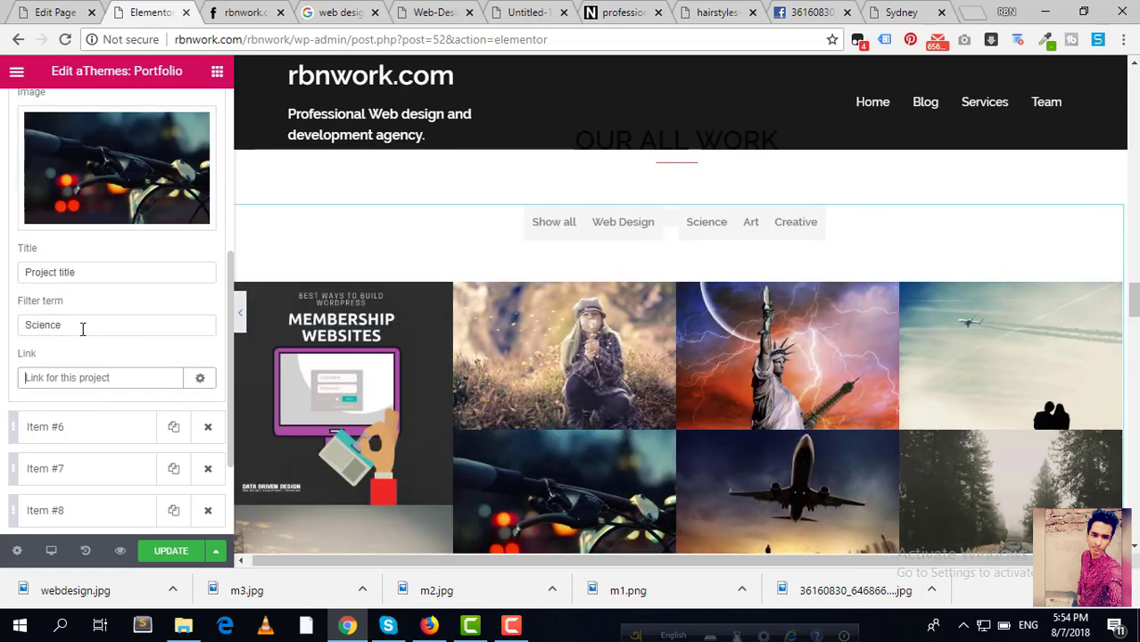
{"action": "left_click_drag", "start_coordinate": [82, 329], "coordinate": [5, 333]}
{"action": "key", "text": "BackSpace"}
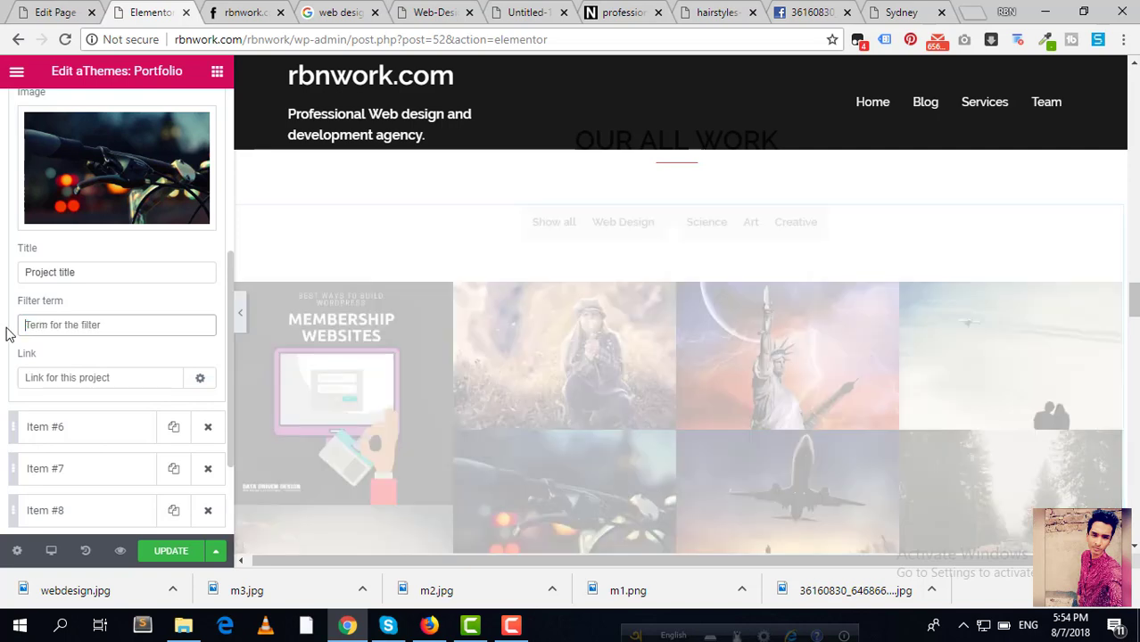
Step: Delete the filter terms of portfolio items 6–10 (Art, Art, Science, Art, Creative)
{"action": "scroll", "coordinate": [84, 316], "scroll_direction": "down", "scroll_amount": 2}
{"action": "left_click", "coordinate": [94, 304]}
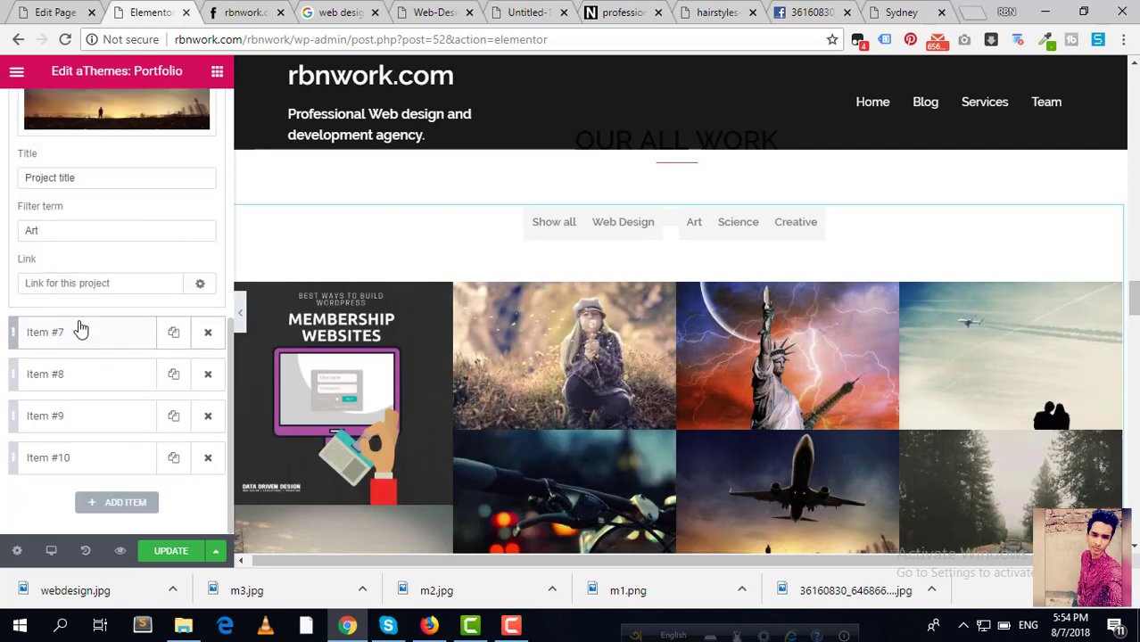
{"action": "left_click", "coordinate": [74, 232]}
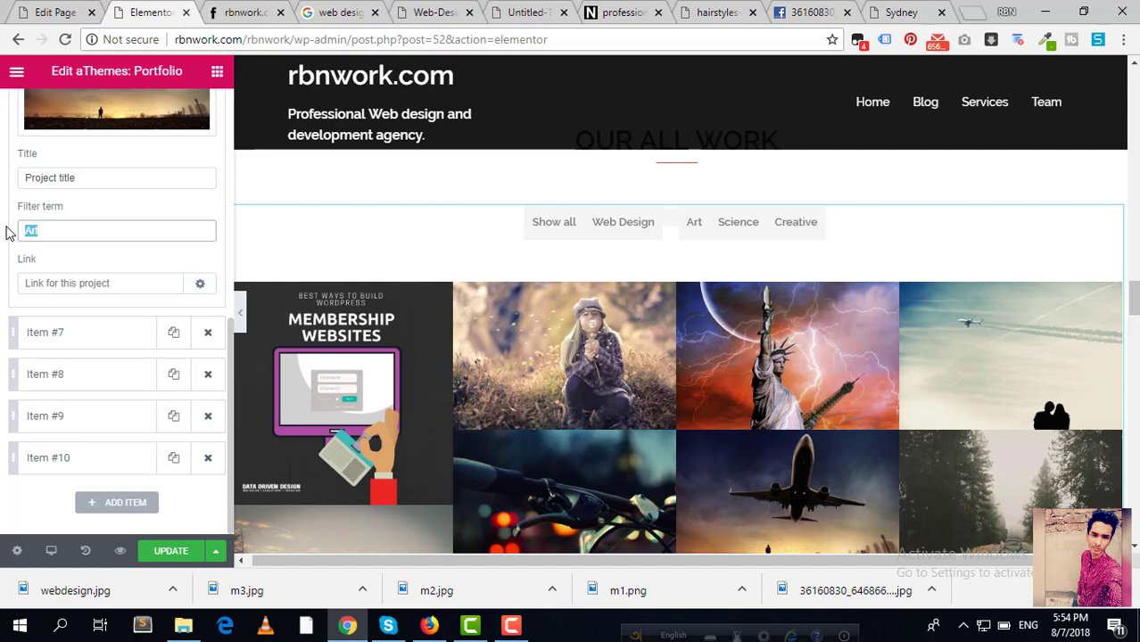
{"action": "key", "text": "BackSpace"}
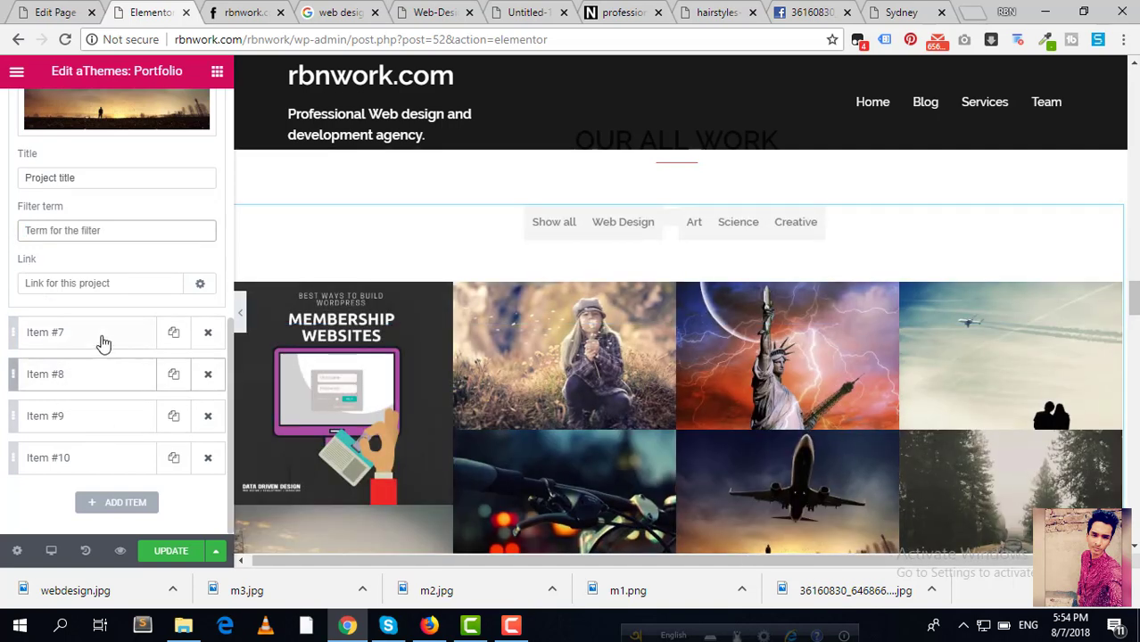
{"action": "left_click", "coordinate": [102, 342]}
{"action": "left_click_drag", "start_coordinate": [65, 273], "coordinate": [2, 273]}
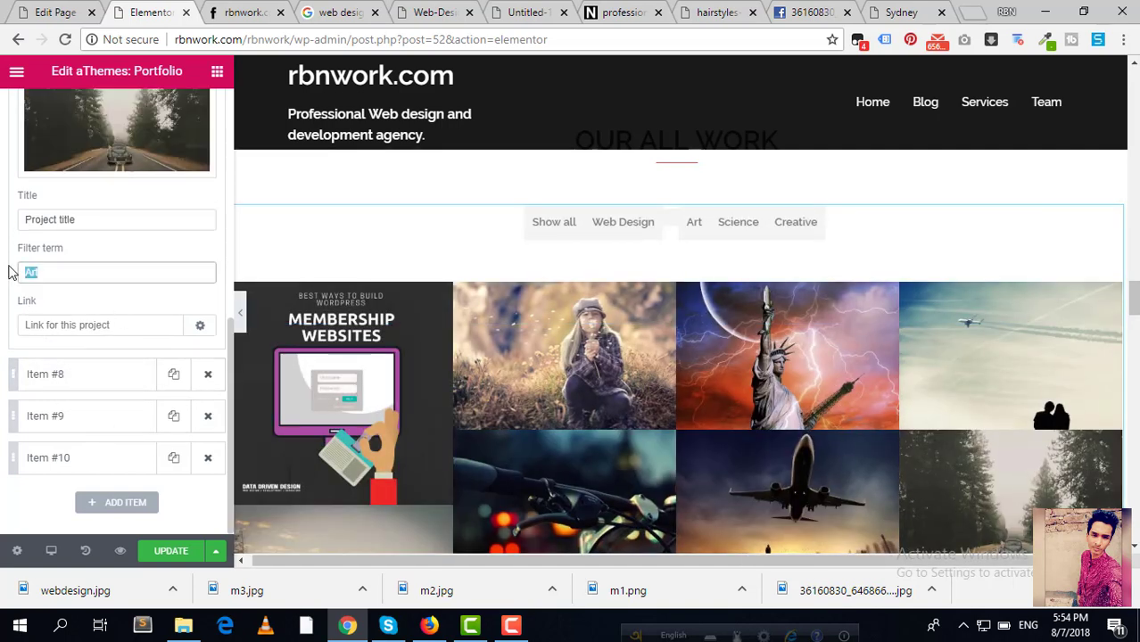
{"action": "key", "text": "BackSpace"}
{"action": "left_click", "coordinate": [107, 374]}
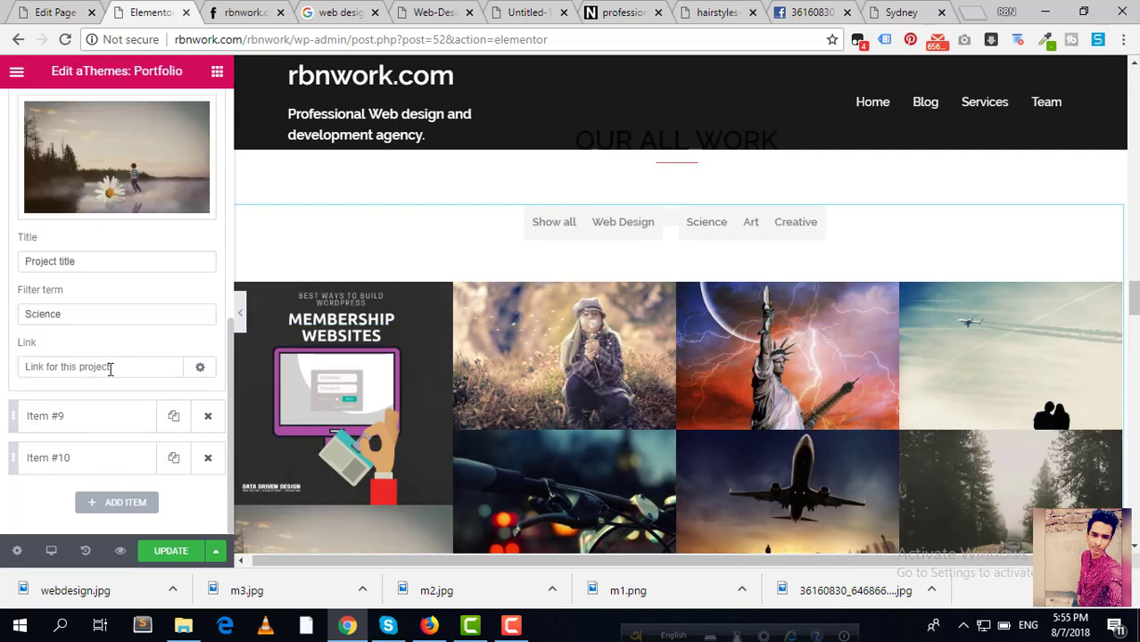
{"action": "left_click_drag", "start_coordinate": [78, 314], "coordinate": [25, 316]}
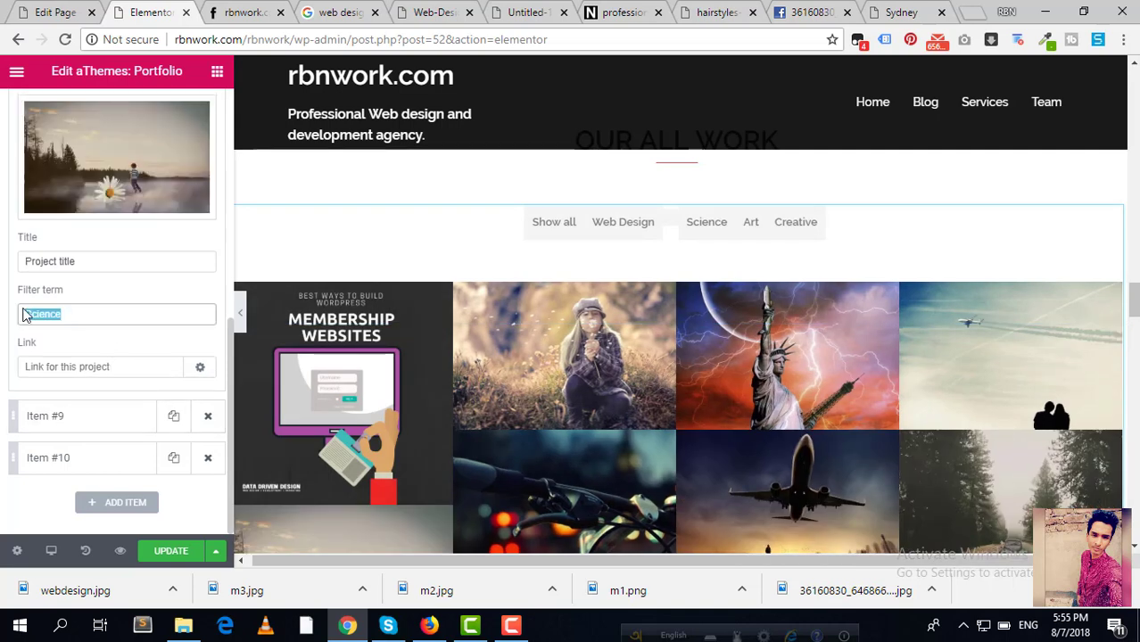
{"action": "key", "text": "BackSpace"}
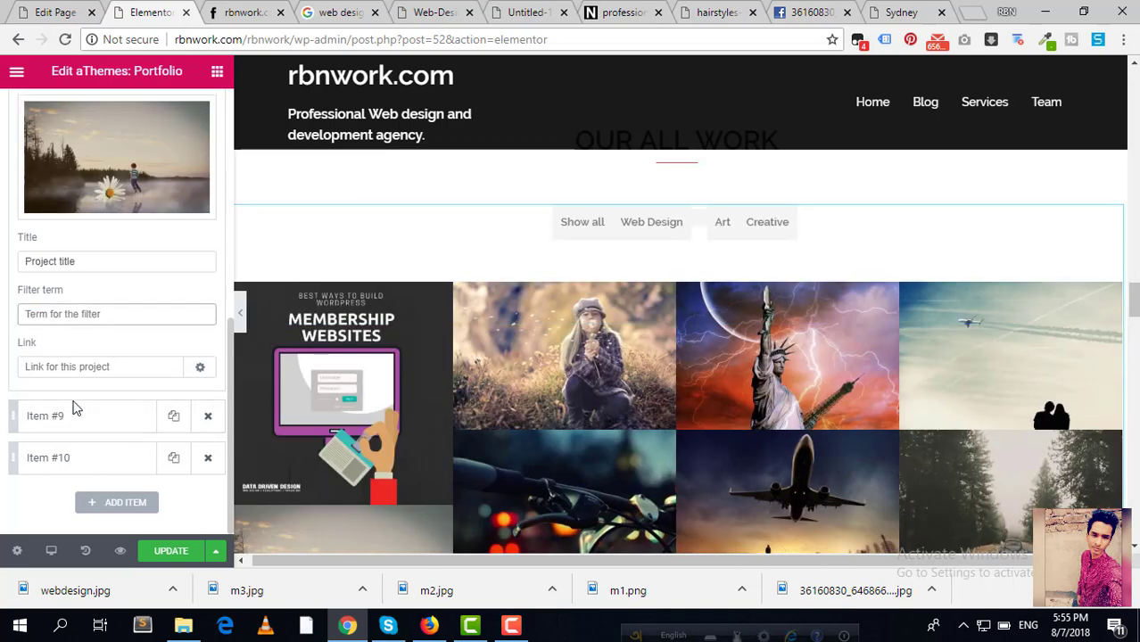
{"action": "left_click", "coordinate": [74, 407]}
{"action": "left_click_drag", "start_coordinate": [89, 353], "coordinate": [31, 357]}
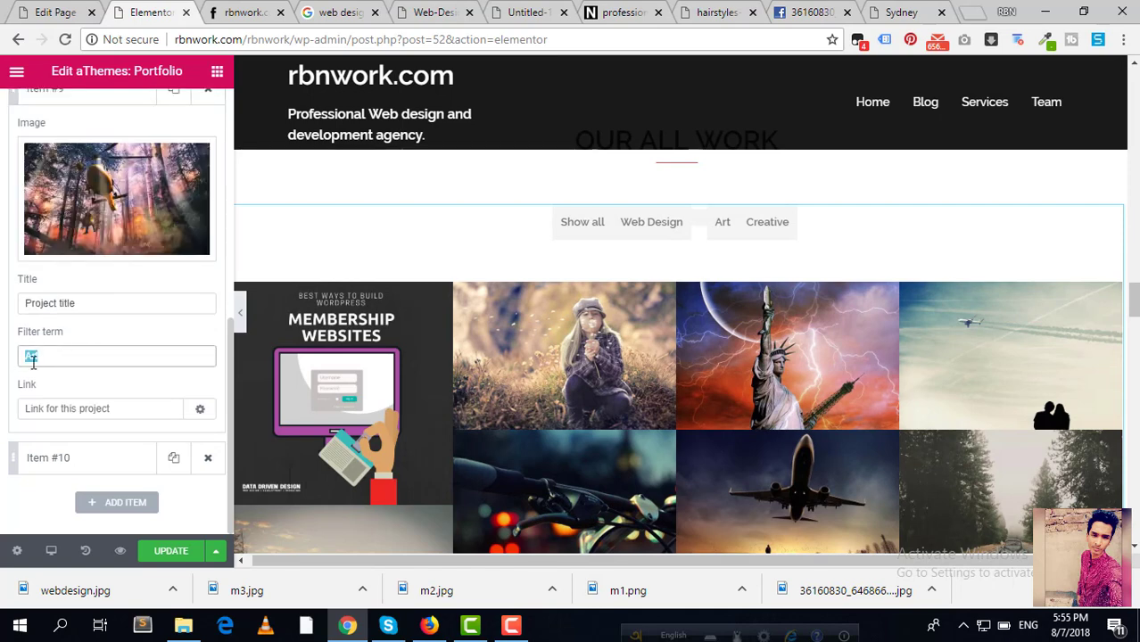
{"action": "key", "text": "BackSpace"}
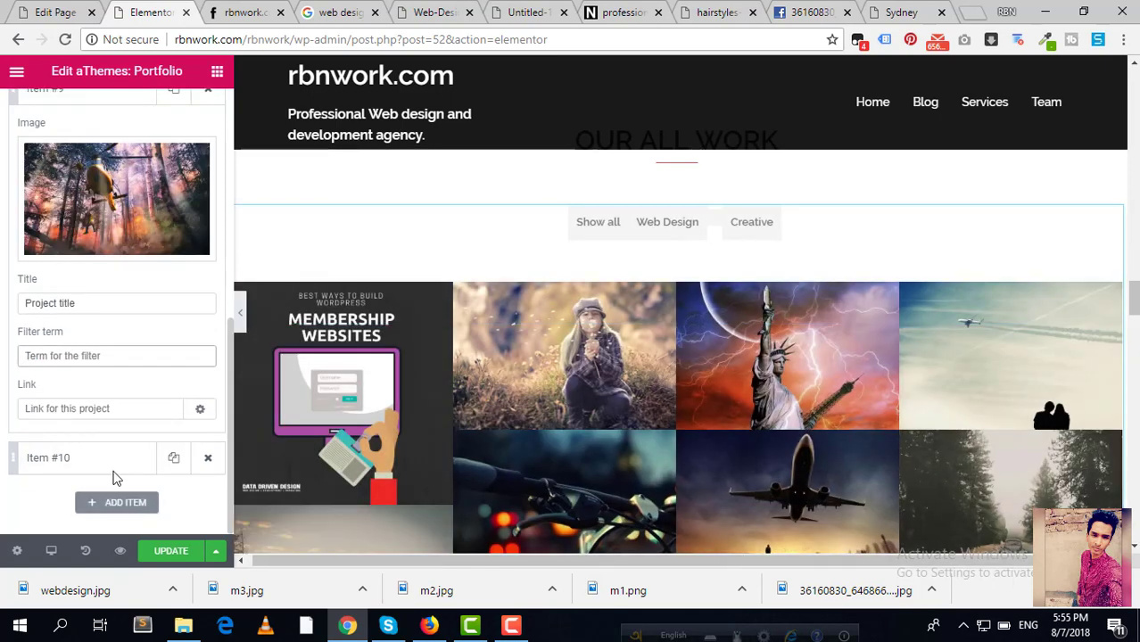
{"action": "left_click", "coordinate": [109, 459]}
{"action": "left_click_drag", "start_coordinate": [85, 397], "coordinate": [31, 381]}
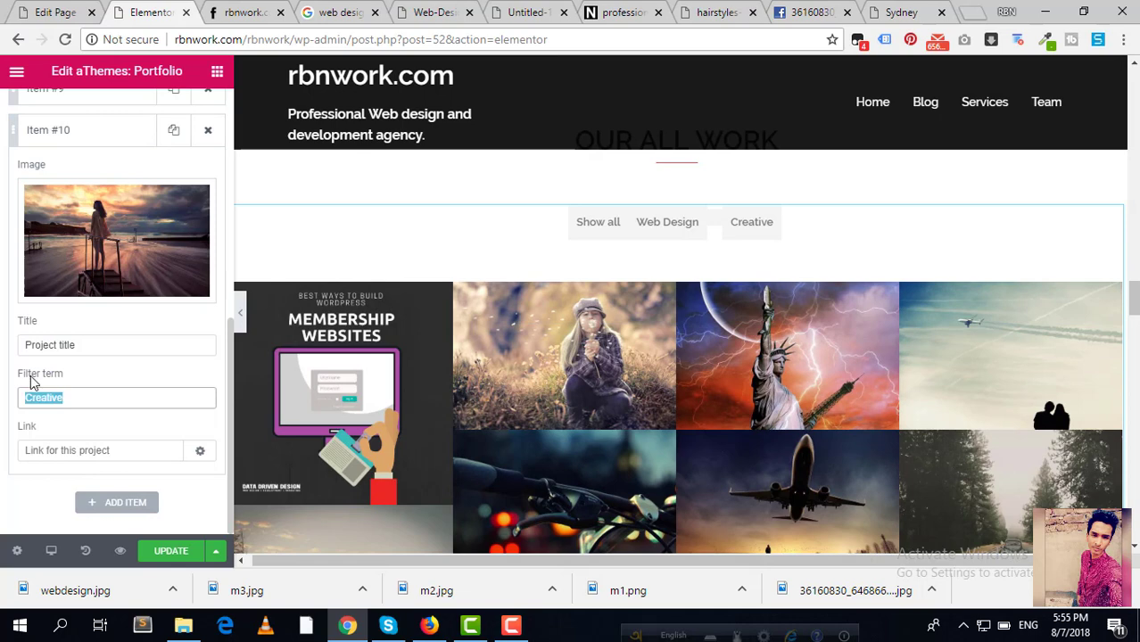
{"action": "key", "text": "BackSpace"}
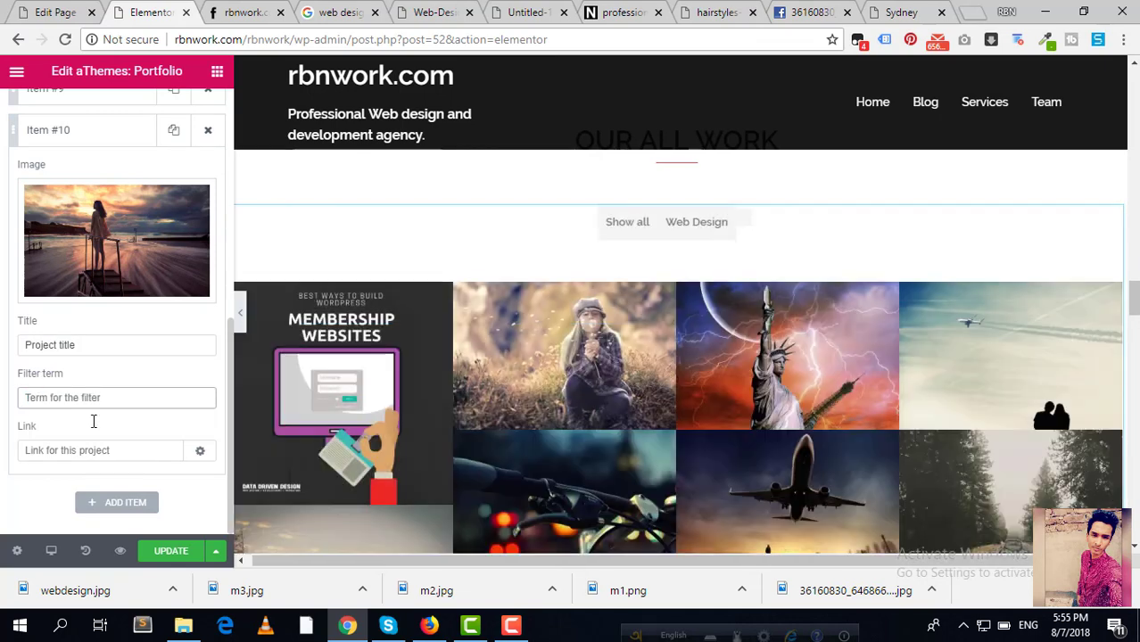
{"action": "scroll", "coordinate": [10, 403], "scroll_direction": "up", "scroll_amount": 5}
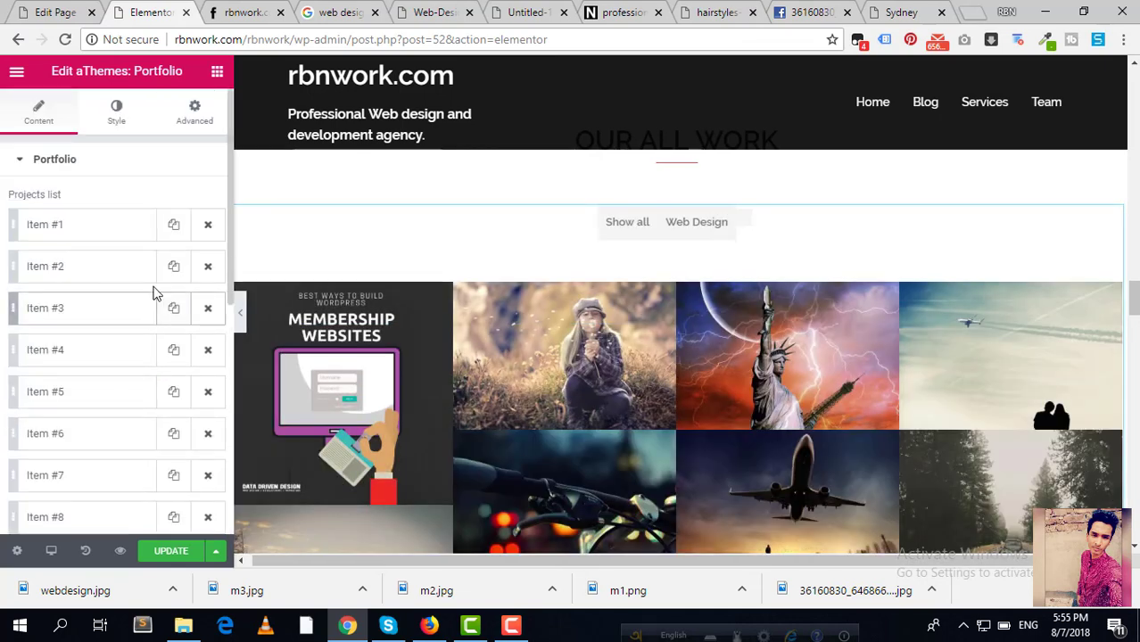
Step: Expand portfolio Item #2 and open the media library to replace its image
{"action": "left_click", "coordinate": [89, 278]}
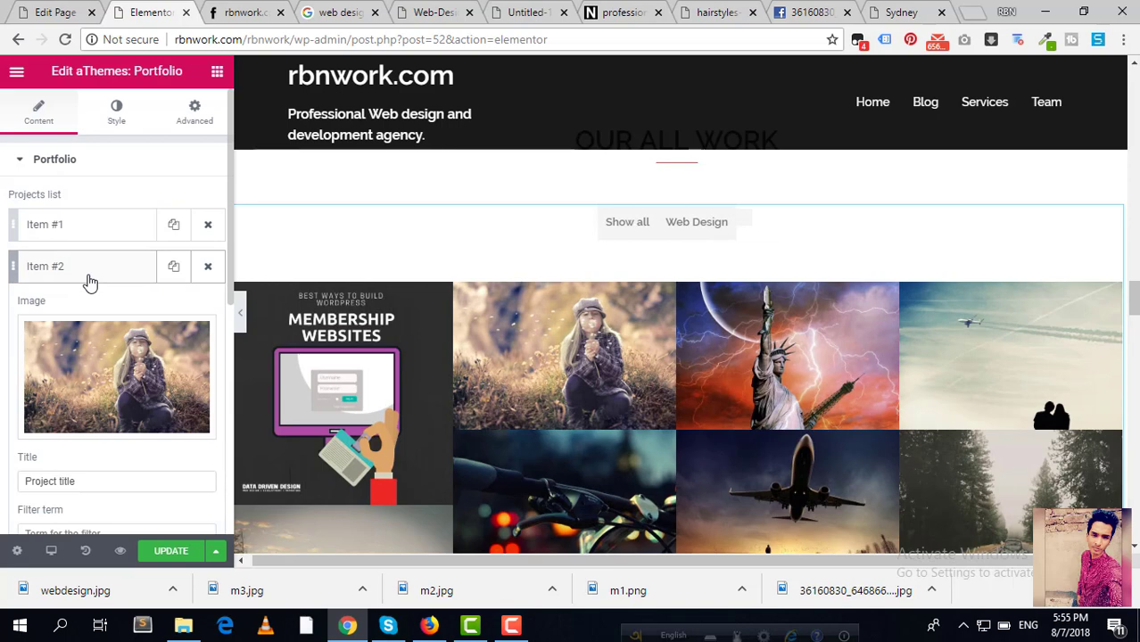
{"action": "mouse_move", "coordinate": [120, 379]}
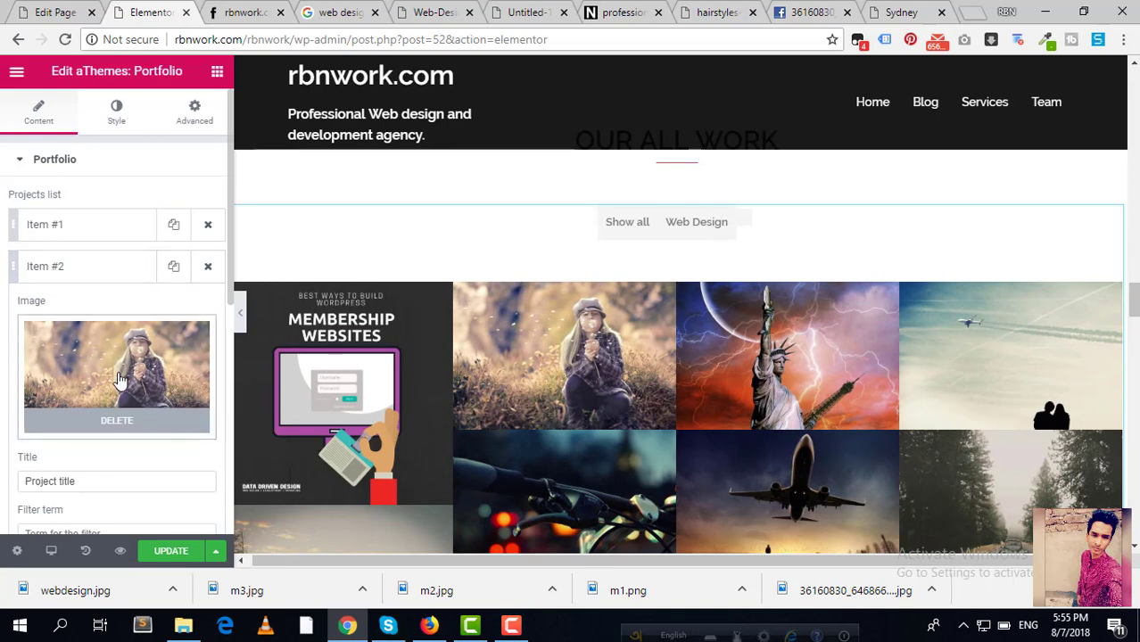
{"action": "left_click", "coordinate": [121, 379]}
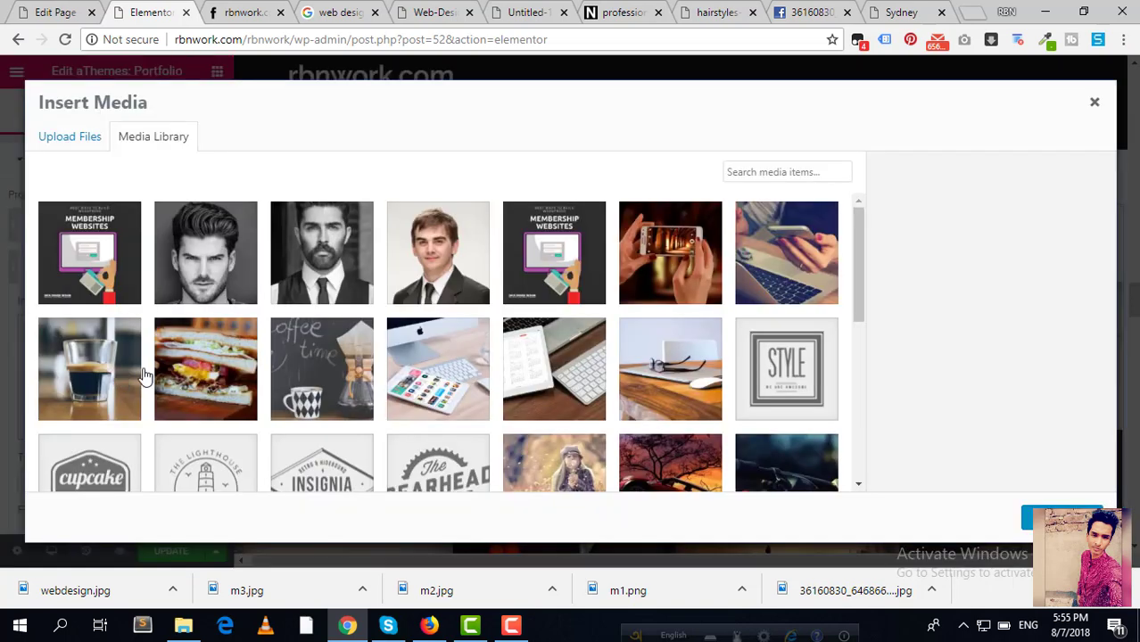
Step: Change the Google Images search to 'wordpress development'
{"action": "left_click", "coordinate": [354, 10]}
{"action": "scroll", "coordinate": [540, 308], "scroll_direction": "up", "scroll_amount": 5}
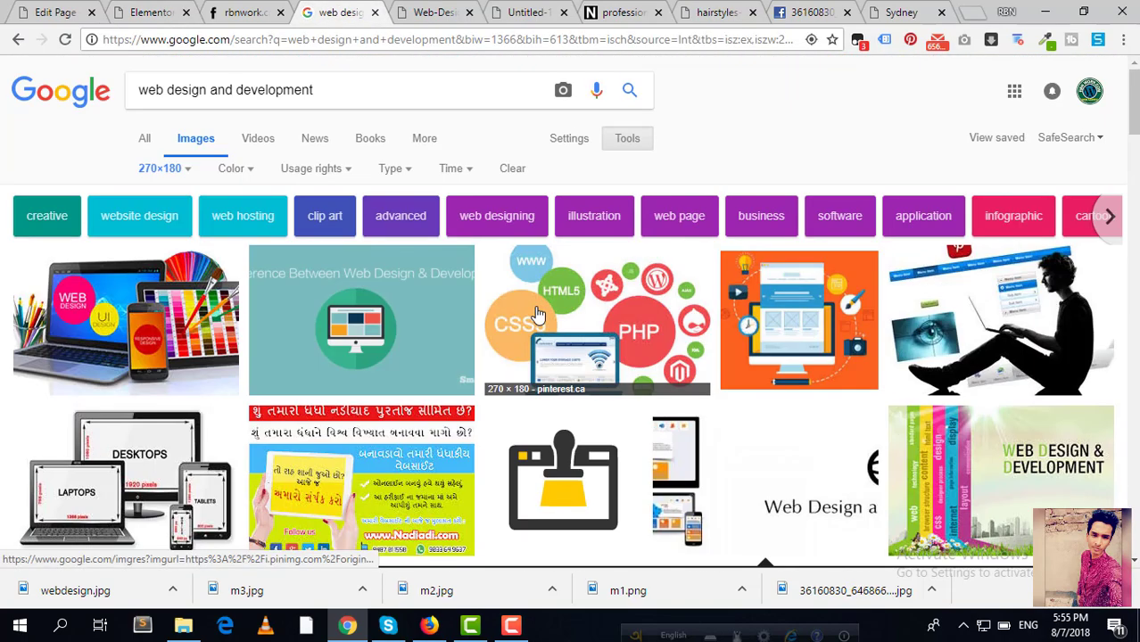
{"action": "scroll", "coordinate": [537, 322], "scroll_direction": "down", "scroll_amount": 1}
{"action": "scroll", "coordinate": [537, 322], "scroll_direction": "down", "scroll_amount": 2}
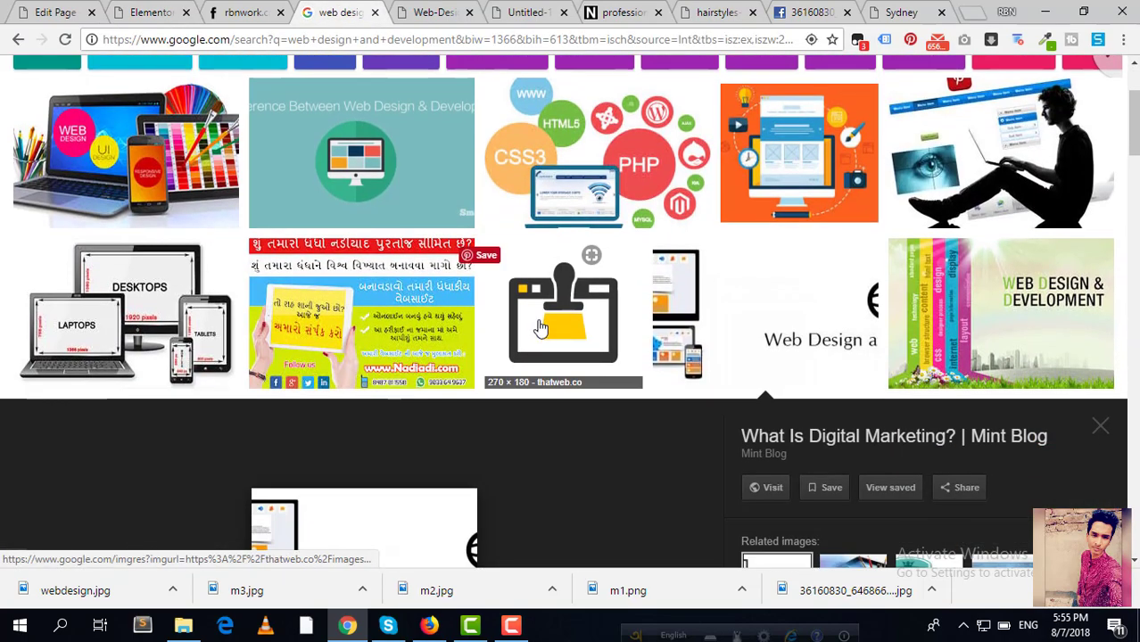
{"action": "scroll", "coordinate": [610, 300], "scroll_direction": "down", "scroll_amount": 6}
{"action": "scroll", "coordinate": [642, 179], "scroll_direction": "up", "scroll_amount": 5}
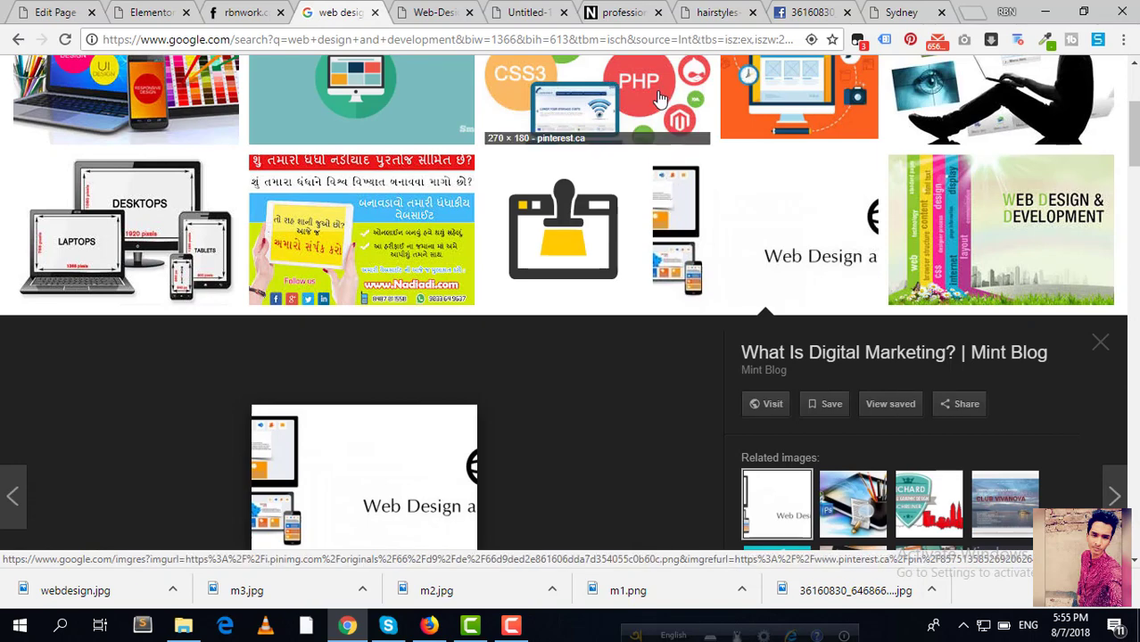
{"action": "scroll", "coordinate": [602, 166], "scroll_direction": "up", "scroll_amount": 3}
{"action": "left_click_drag", "start_coordinate": [337, 102], "coordinate": [212, 92]}
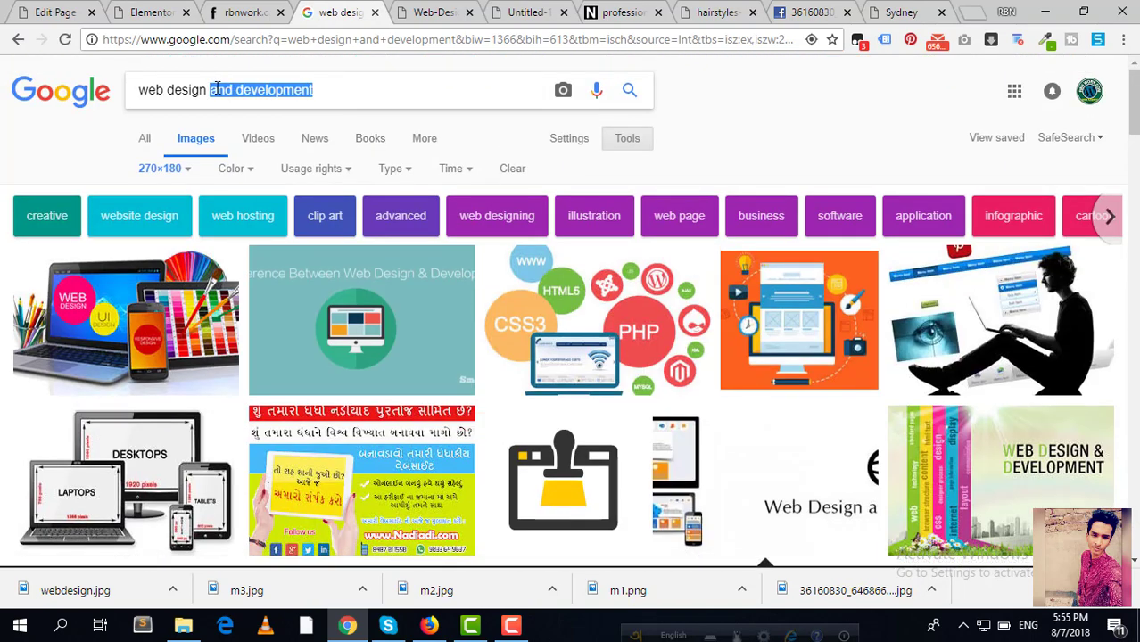
{"action": "key", "text": "BackSpace"}
{"action": "key", "text": "Return"}
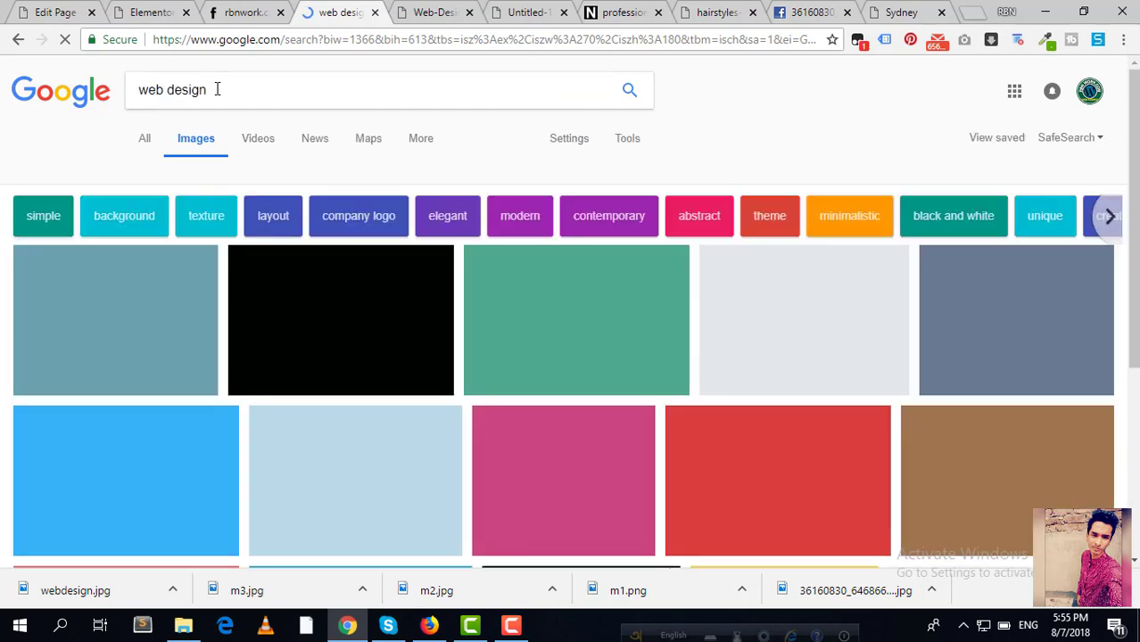
{"action": "left_click_drag", "start_coordinate": [216, 88], "coordinate": [9, 105]}
{"action": "type", "text": "wordpre"}
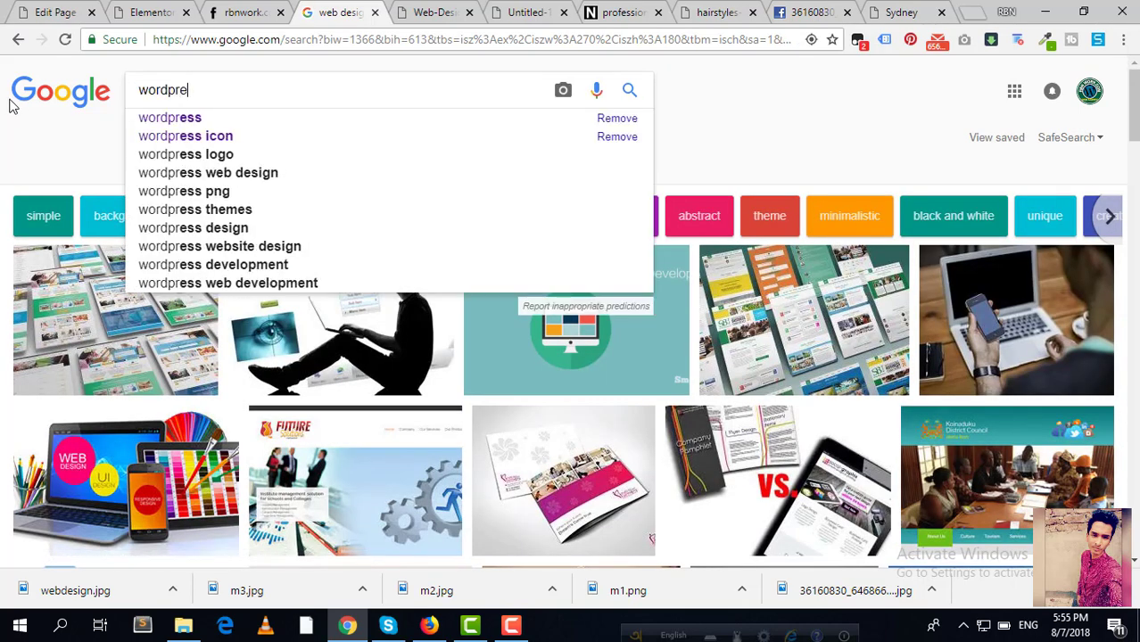
{"action": "type", "text": "ss development"}
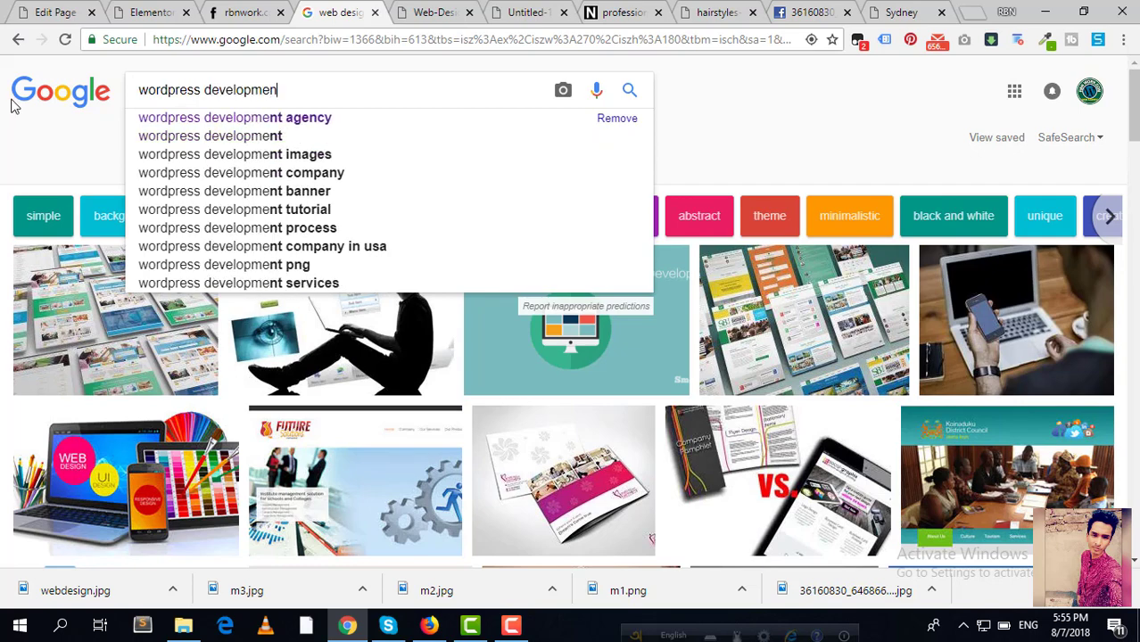
{"action": "key", "text": "Return"}
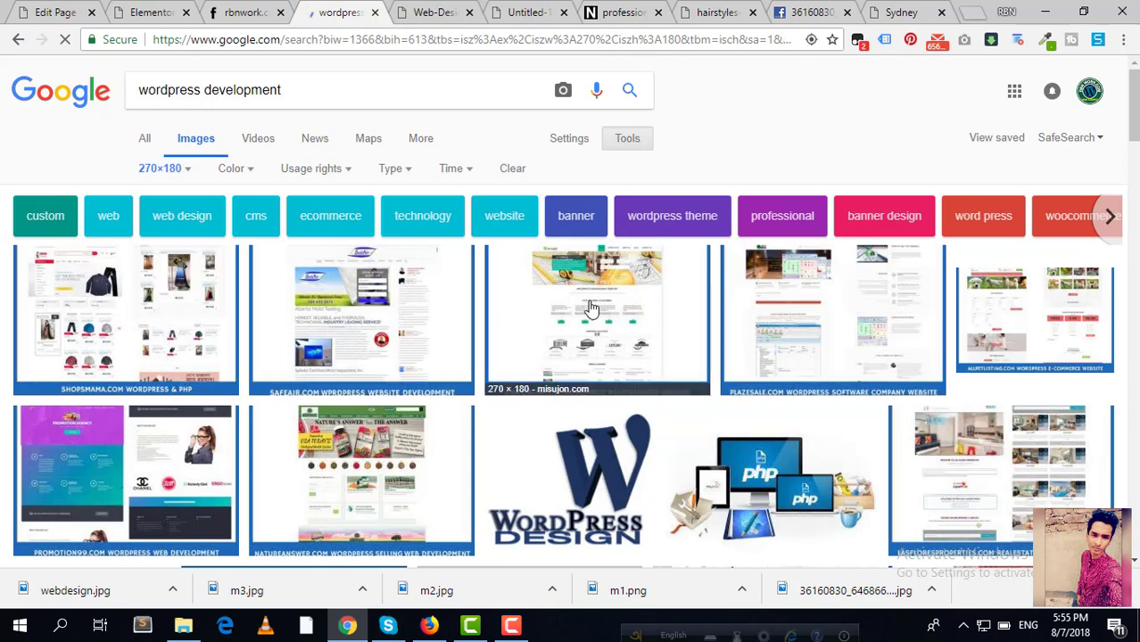
Step: Save the WordPress multivendor site screenshot as wpdev.jpg and return to Elementor's media picker
{"action": "left_click", "coordinate": [605, 309]}
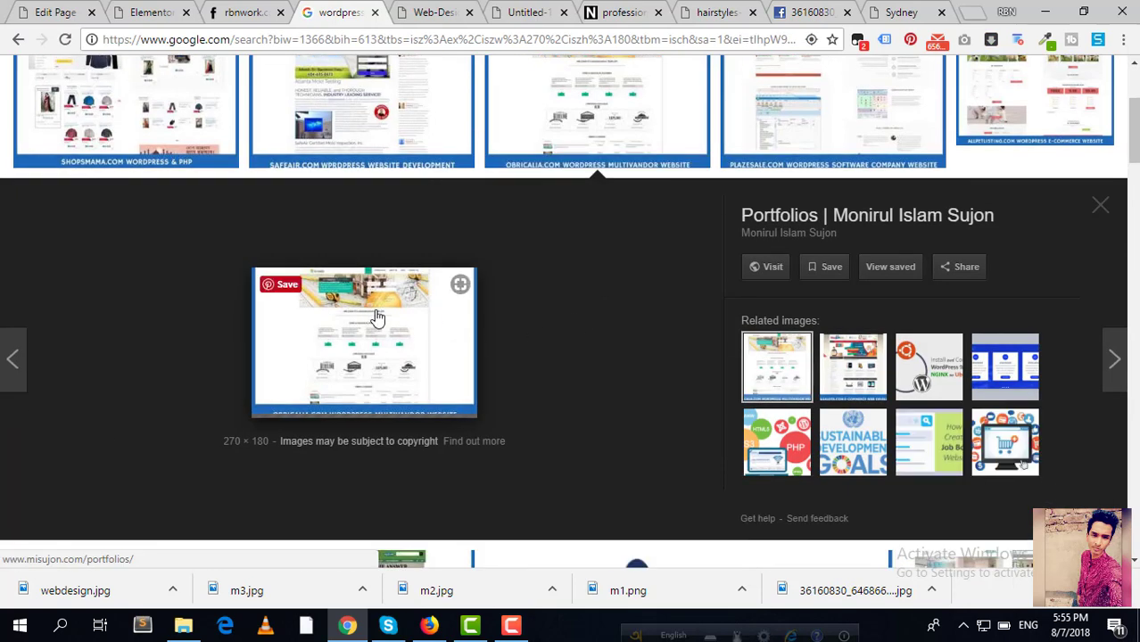
{"action": "right_click", "coordinate": [357, 329]}
{"action": "left_click", "coordinate": [419, 138]}
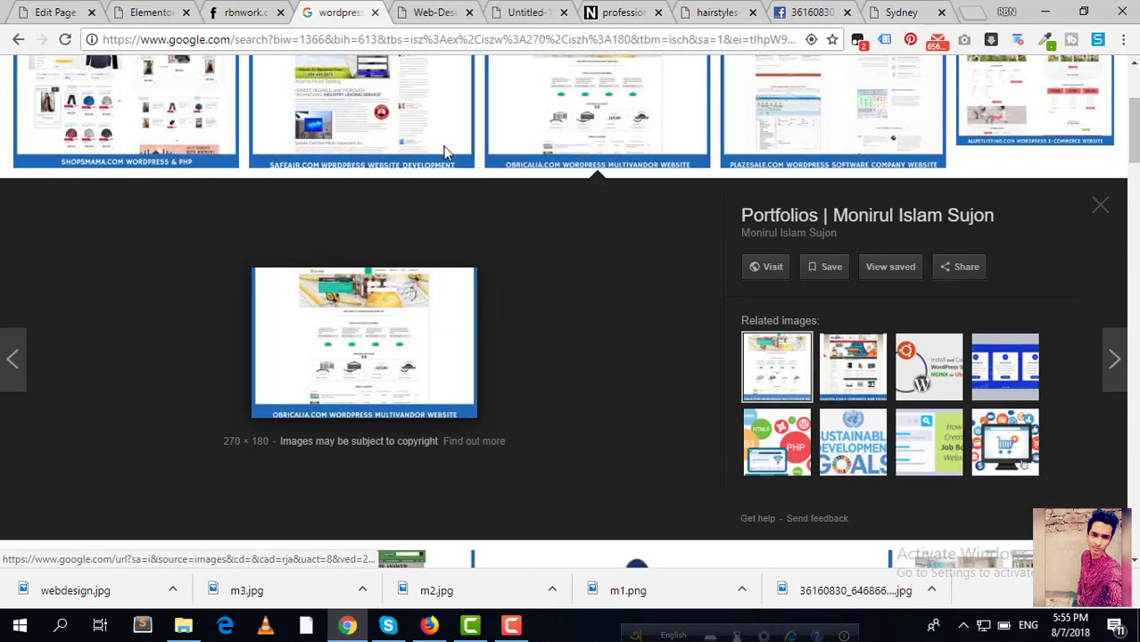
{"action": "left_click", "coordinate": [482, 11]}
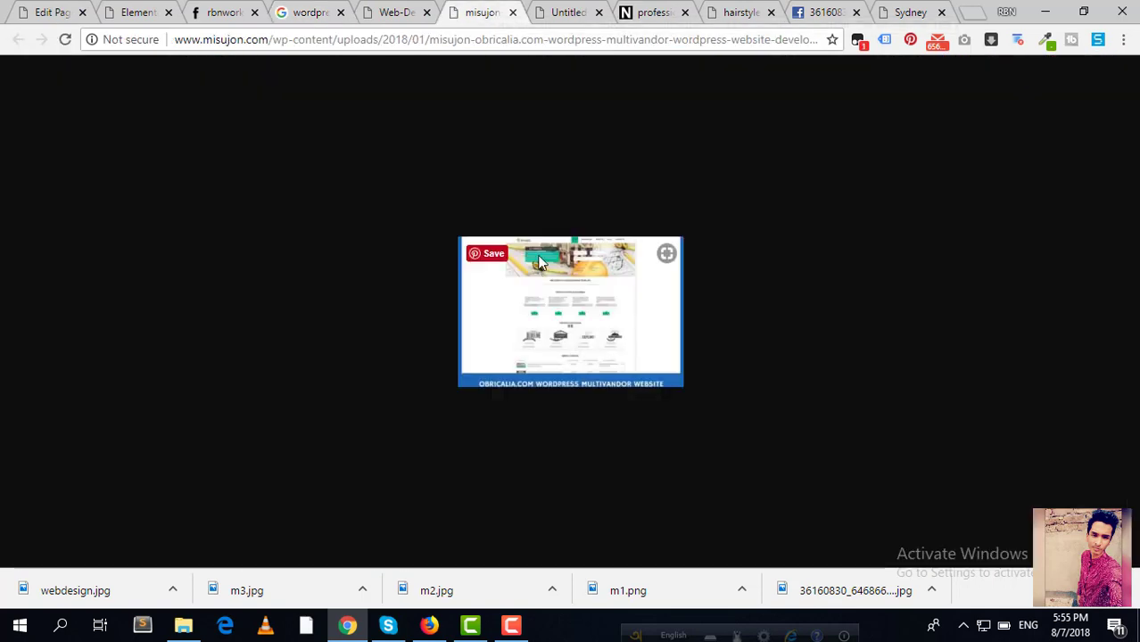
{"action": "right_click", "coordinate": [540, 250]}
{"action": "left_click", "coordinate": [610, 289]}
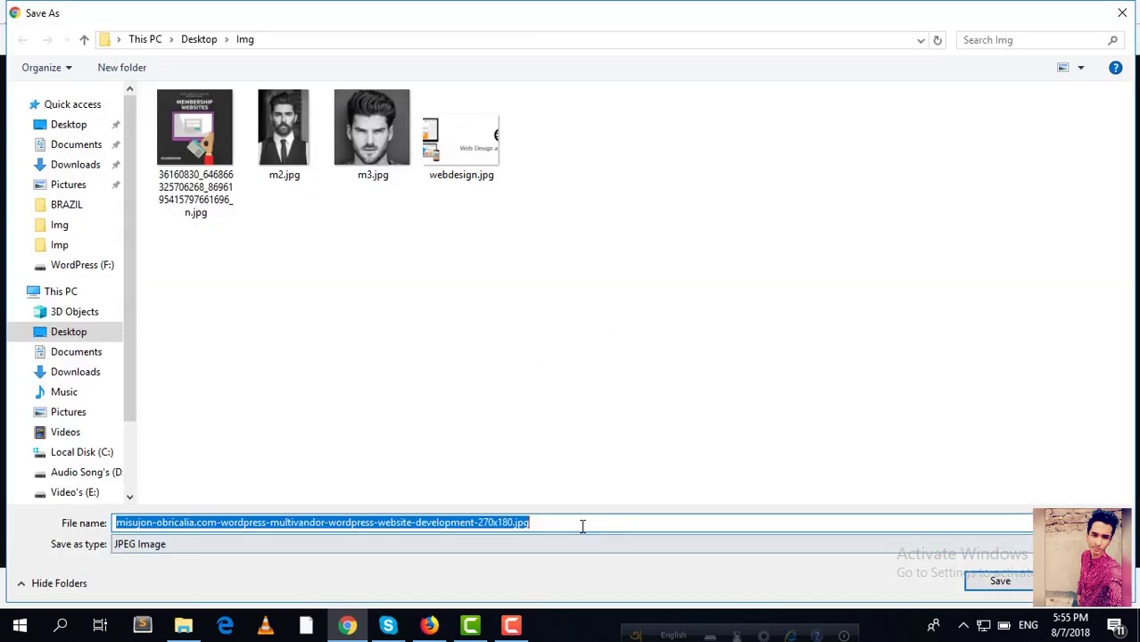
{"action": "type", "text": "wpde"}
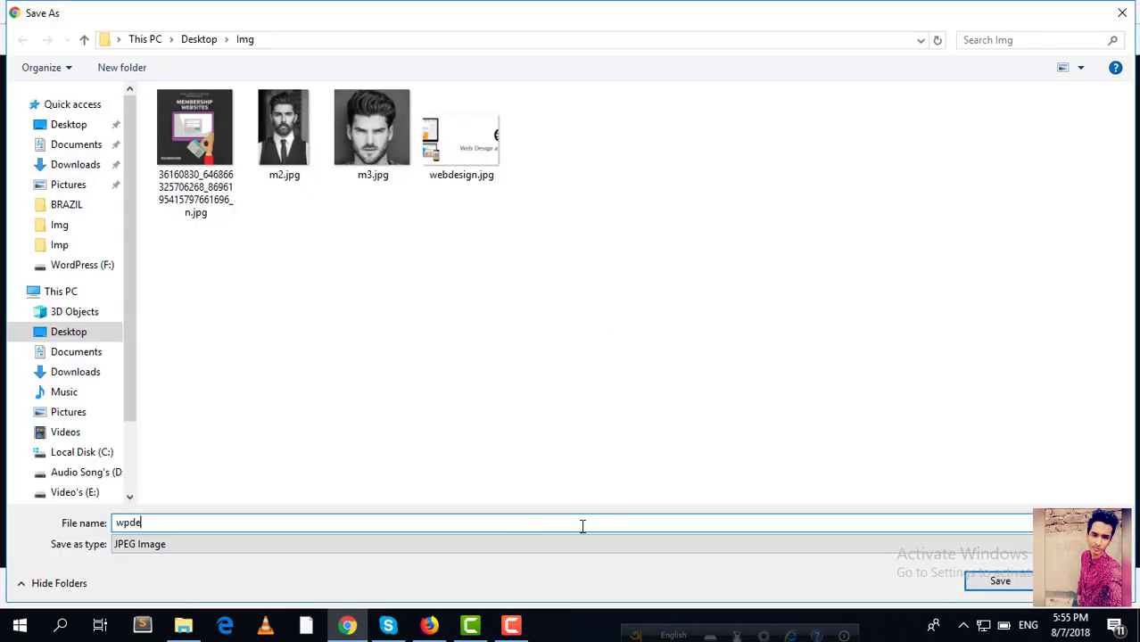
{"action": "type", "text": "v"}
{"action": "key", "text": "Return"}
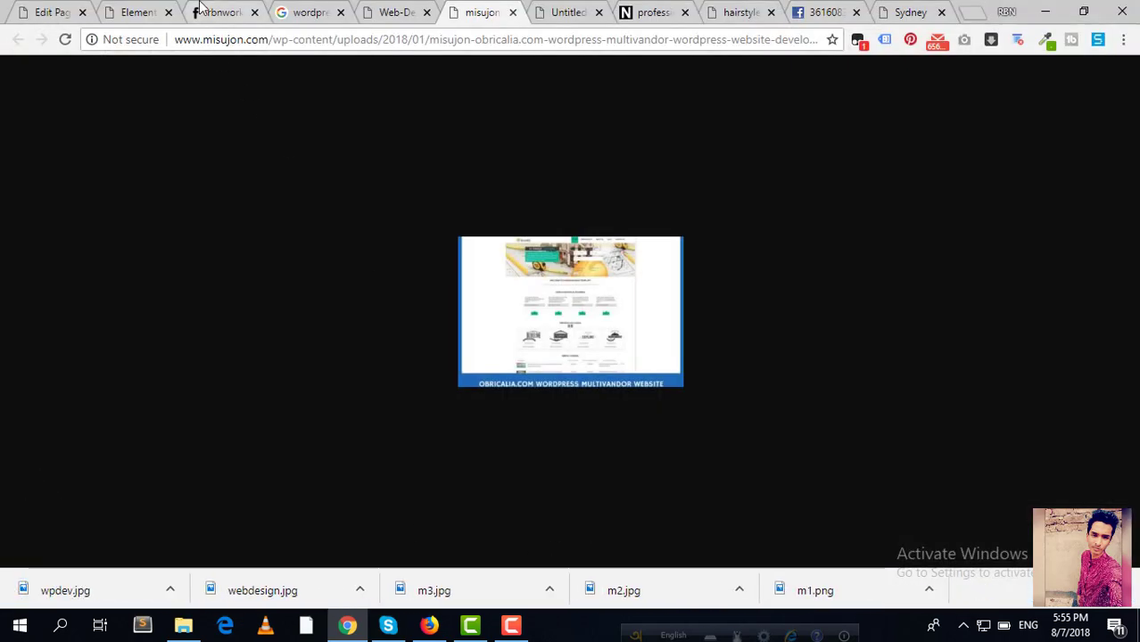
{"action": "left_click", "coordinate": [202, 10]}
{"action": "left_click", "coordinate": [161, 11]}
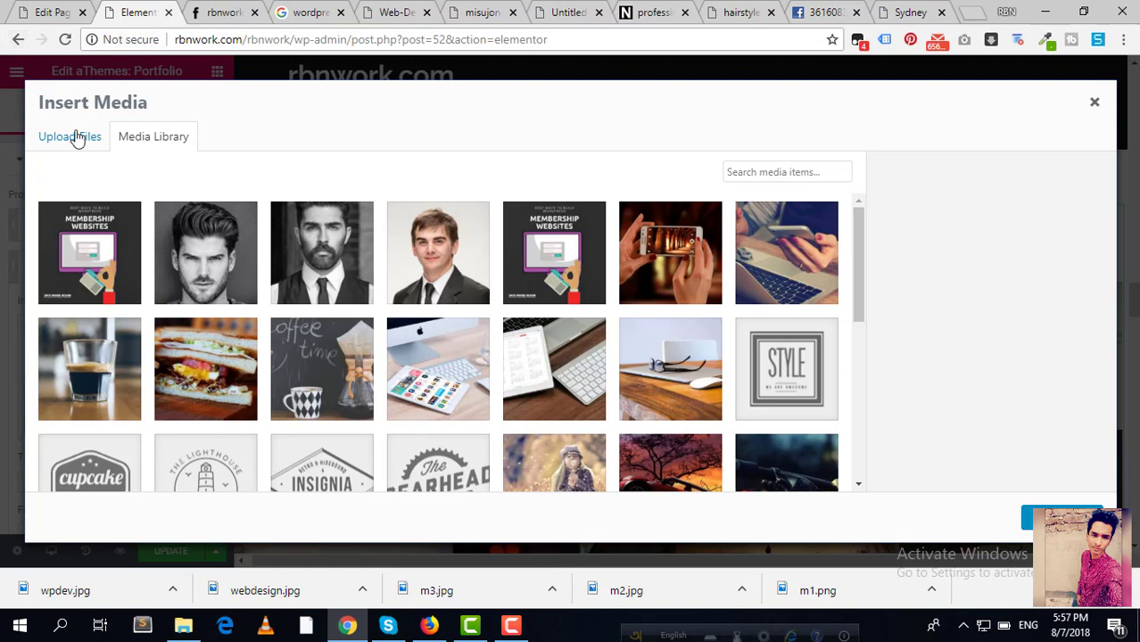
Step: Upload wpdev.jpg from the Img folder and insert it into portfolio Item #2
{"action": "left_click", "coordinate": [77, 138]}
{"action": "left_click", "coordinate": [586, 350]}
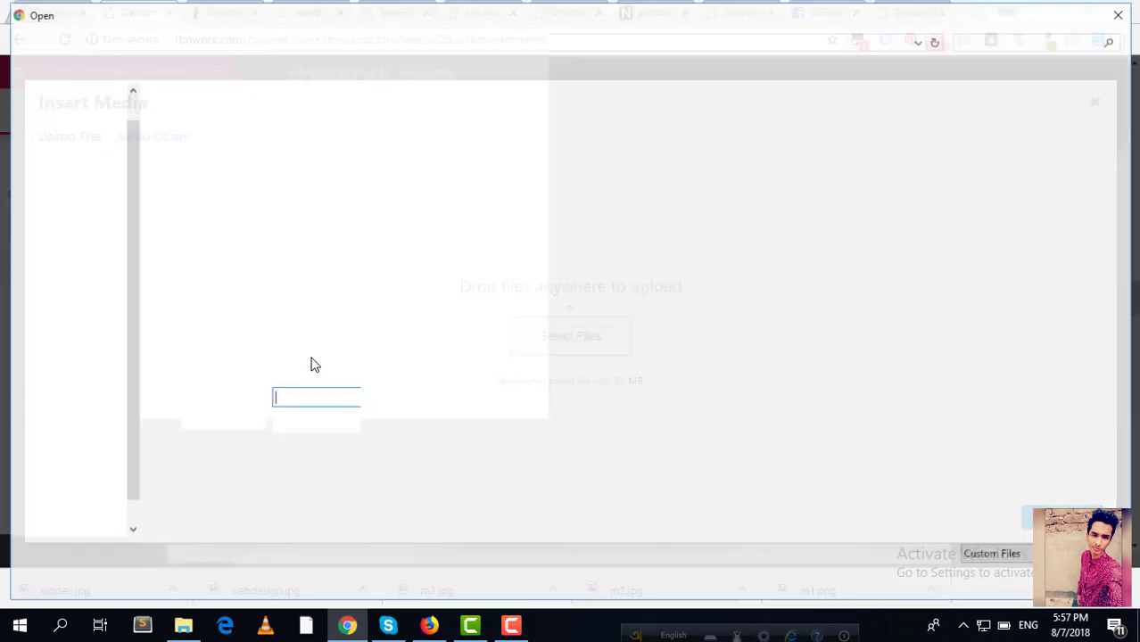
{"action": "left_click", "coordinate": [638, 141]}
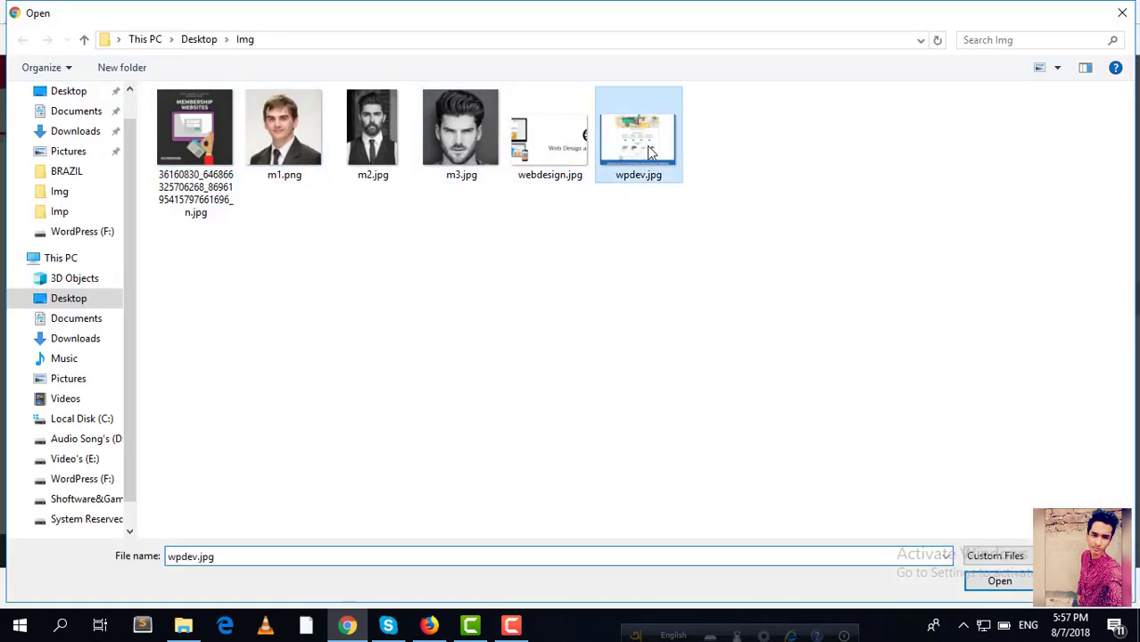
{"action": "left_click", "coordinate": [990, 581]}
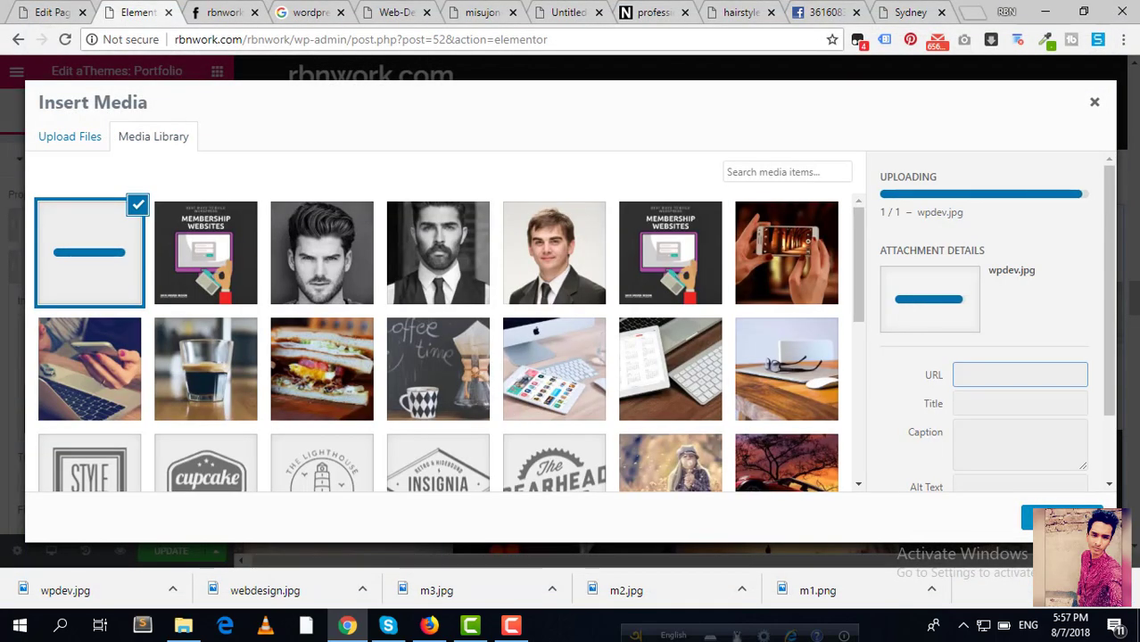
{"action": "left_click", "coordinate": [1063, 519]}
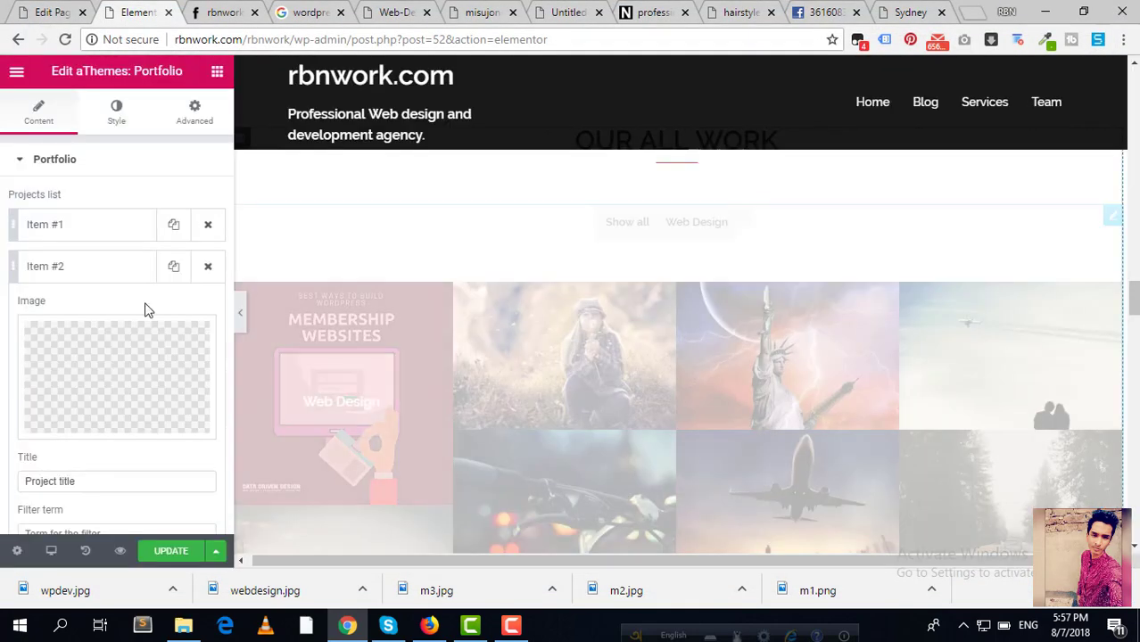
Step: Enter 'WordPress Development' as Item #2's filter term, then expand Item #3
{"action": "scroll", "coordinate": [81, 318], "scroll_direction": "down", "scroll_amount": 2}
{"action": "left_click", "coordinate": [88, 365]}
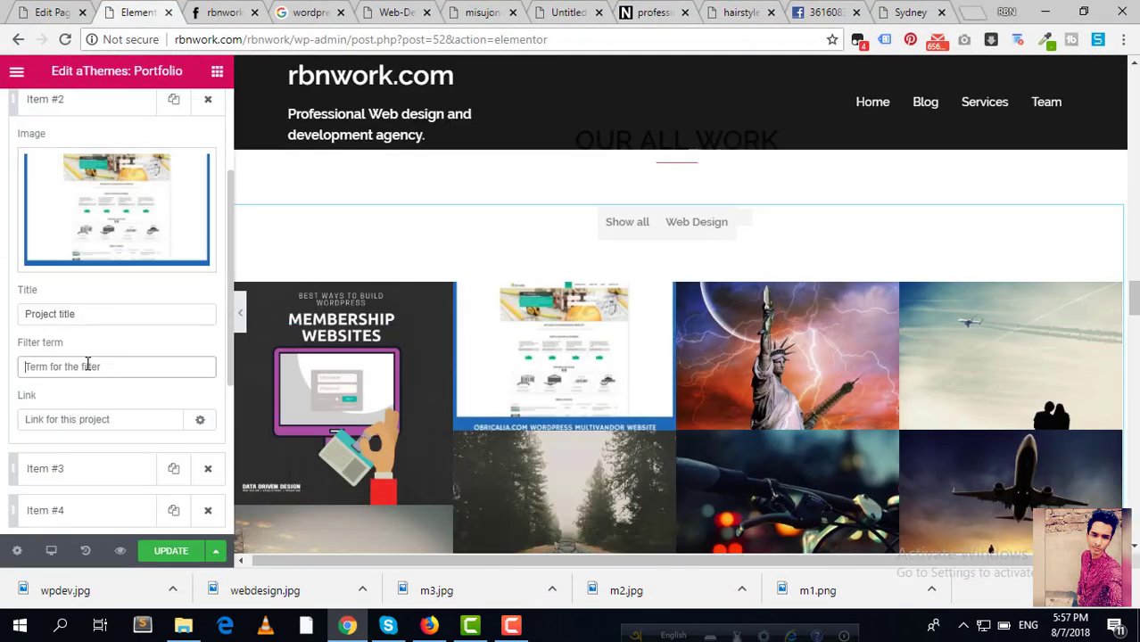
{"action": "type", "text": "W"}
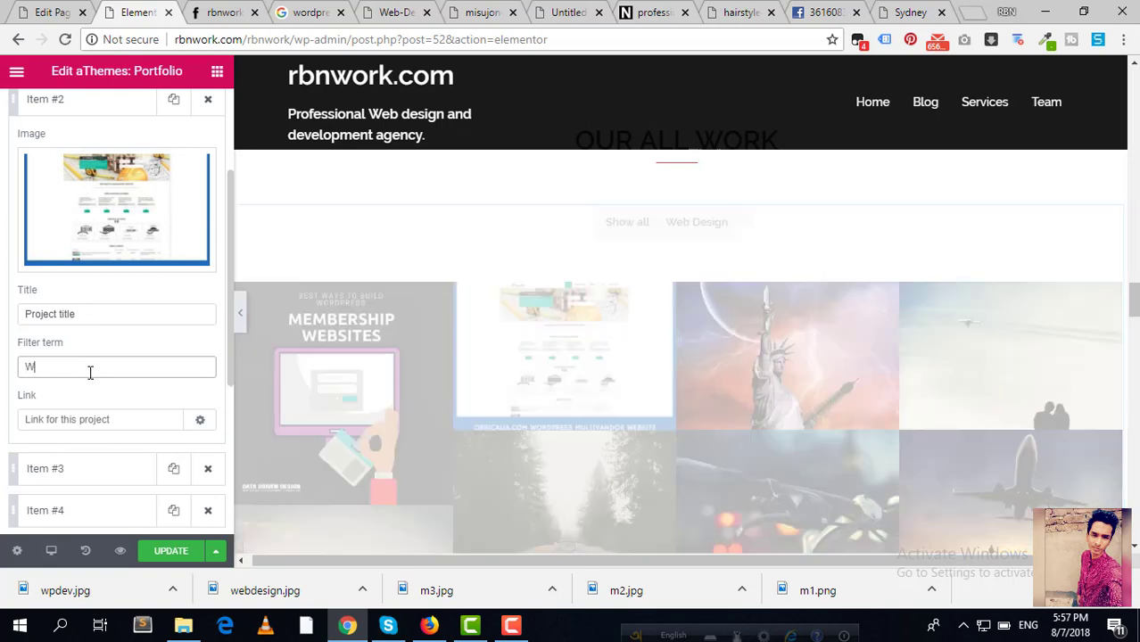
{"action": "type", "text": "ordPress Development"}
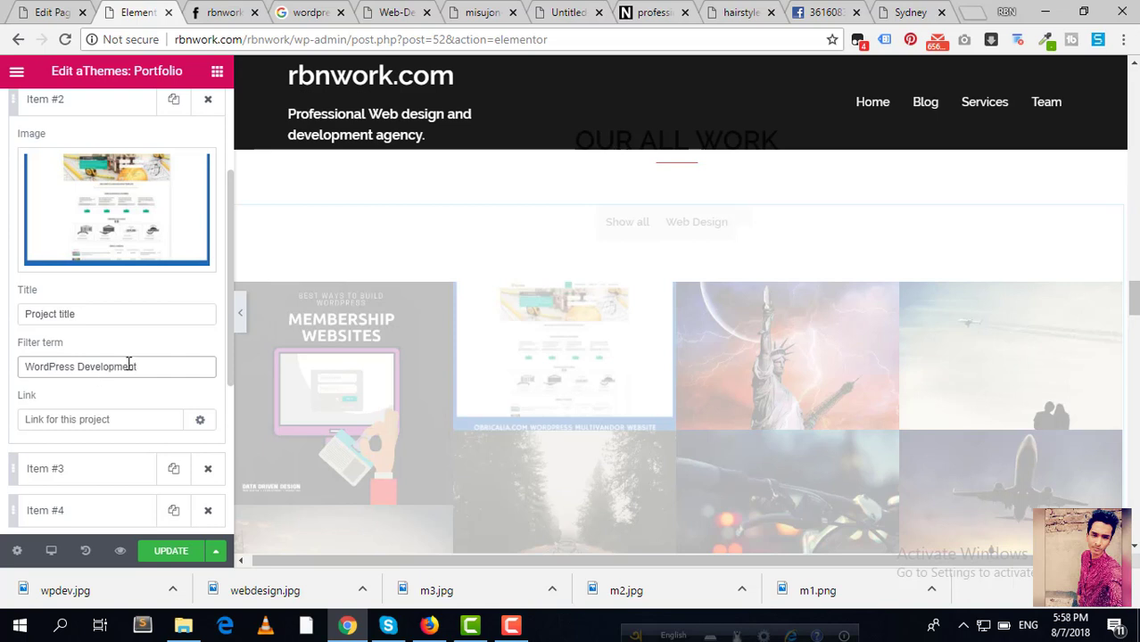
{"action": "scroll", "coordinate": [88, 420], "scroll_direction": "down", "scroll_amount": 1}
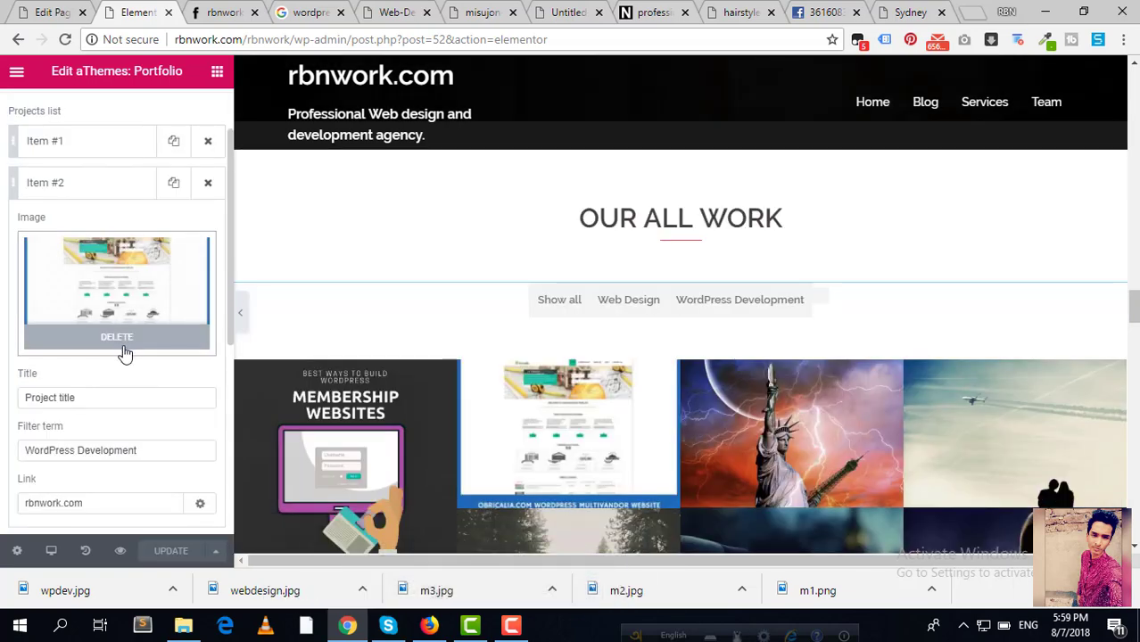
{"action": "scroll", "coordinate": [87, 293], "scroll_direction": "down", "scroll_amount": 1}
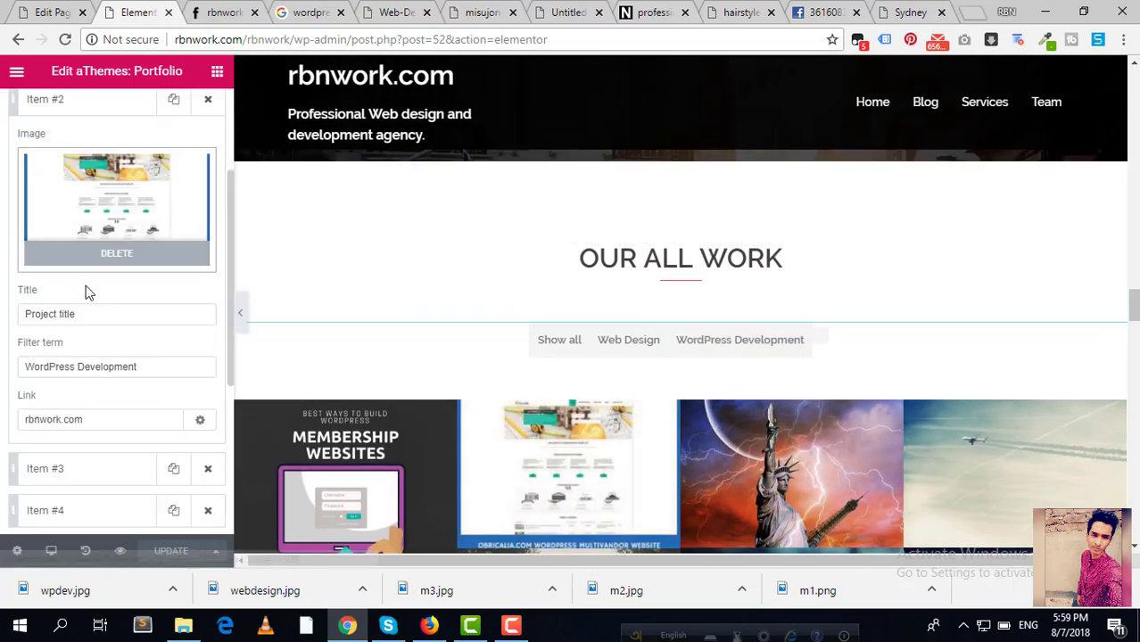
{"action": "scroll", "coordinate": [89, 291], "scroll_direction": "down", "scroll_amount": 2}
{"action": "left_click", "coordinate": [87, 301]}
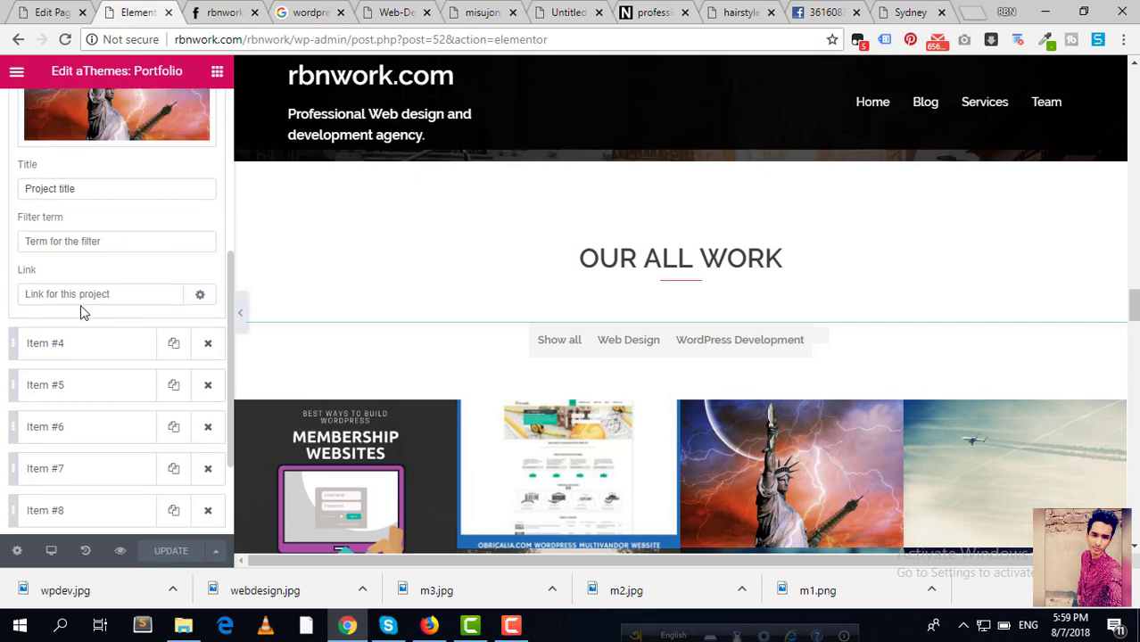
{"action": "scroll", "coordinate": [86, 250], "scroll_direction": "up", "scroll_amount": 2}
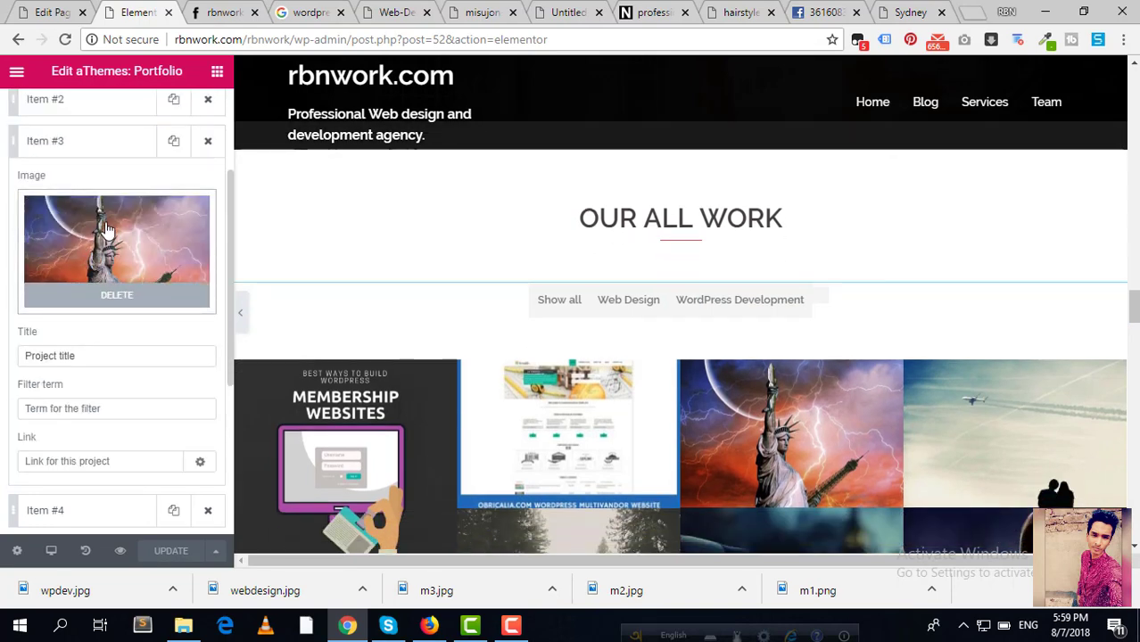
{"action": "left_click", "coordinate": [397, 12]}
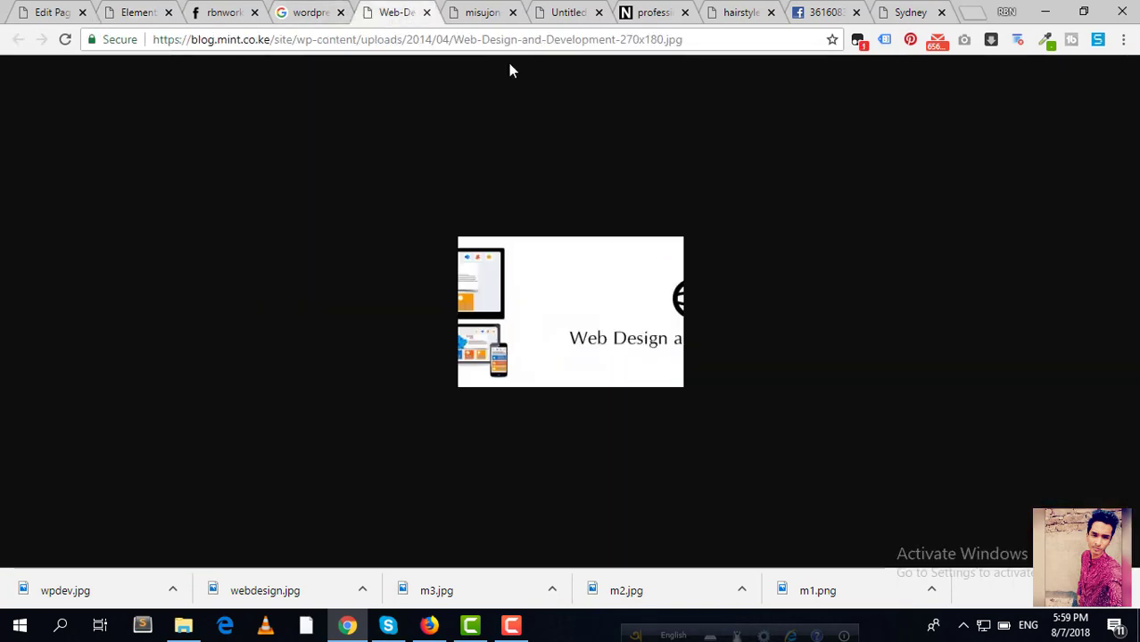
Step: Change the Google Images search from development to 'wordpress customization'
{"action": "left_click", "coordinate": [426, 11]}
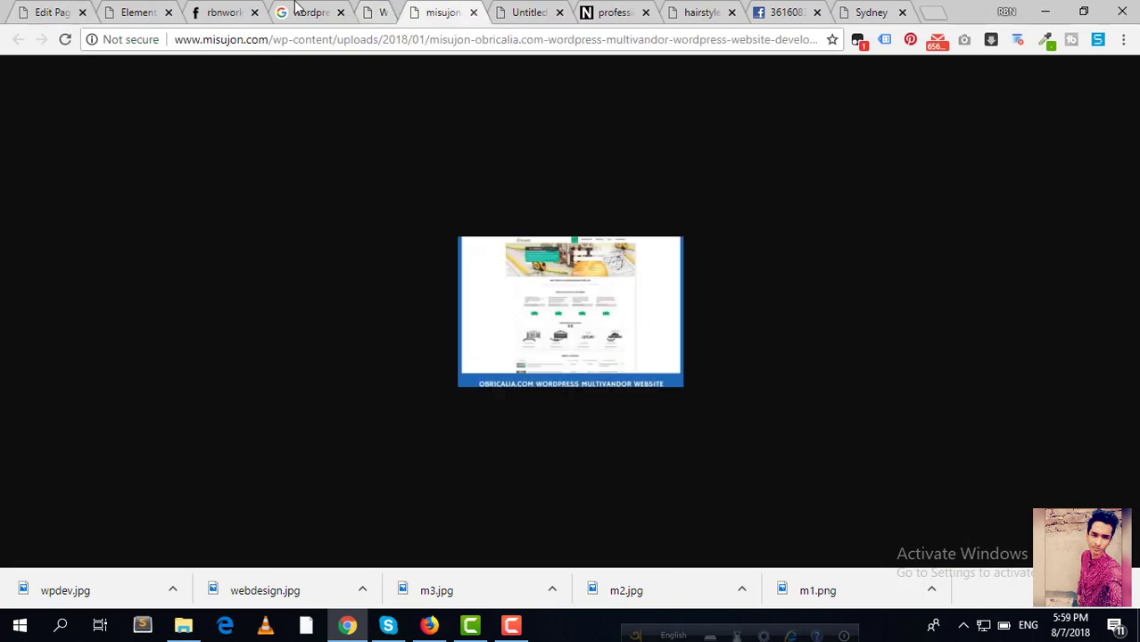
{"action": "left_click", "coordinate": [301, 11]}
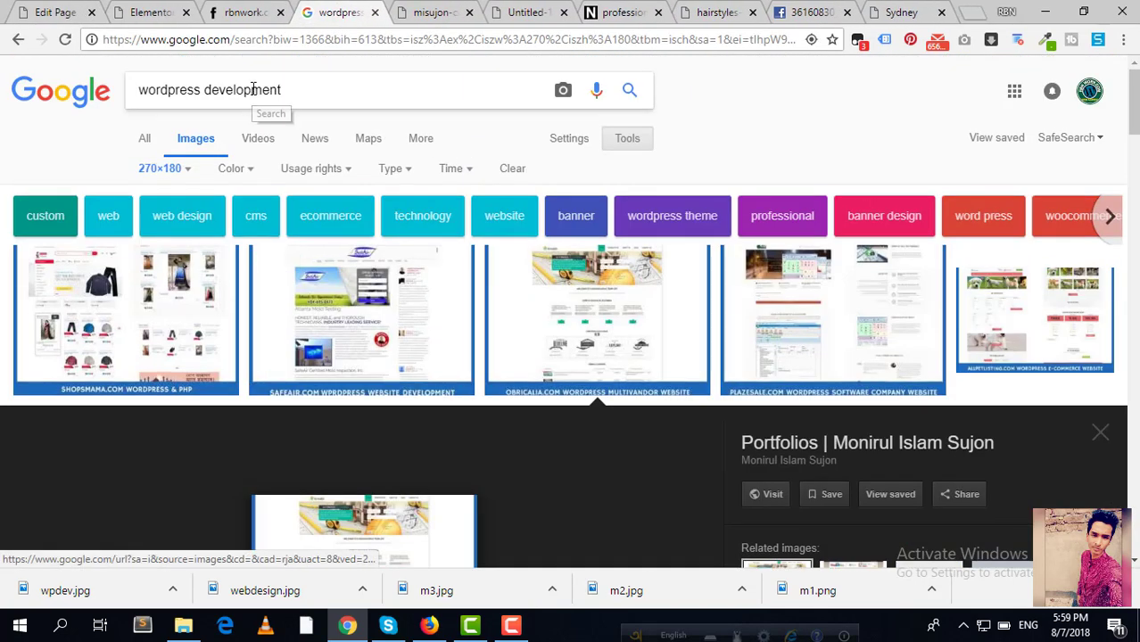
{"action": "double_click", "coordinate": [254, 89]}
{"action": "type", "text": "custom"}
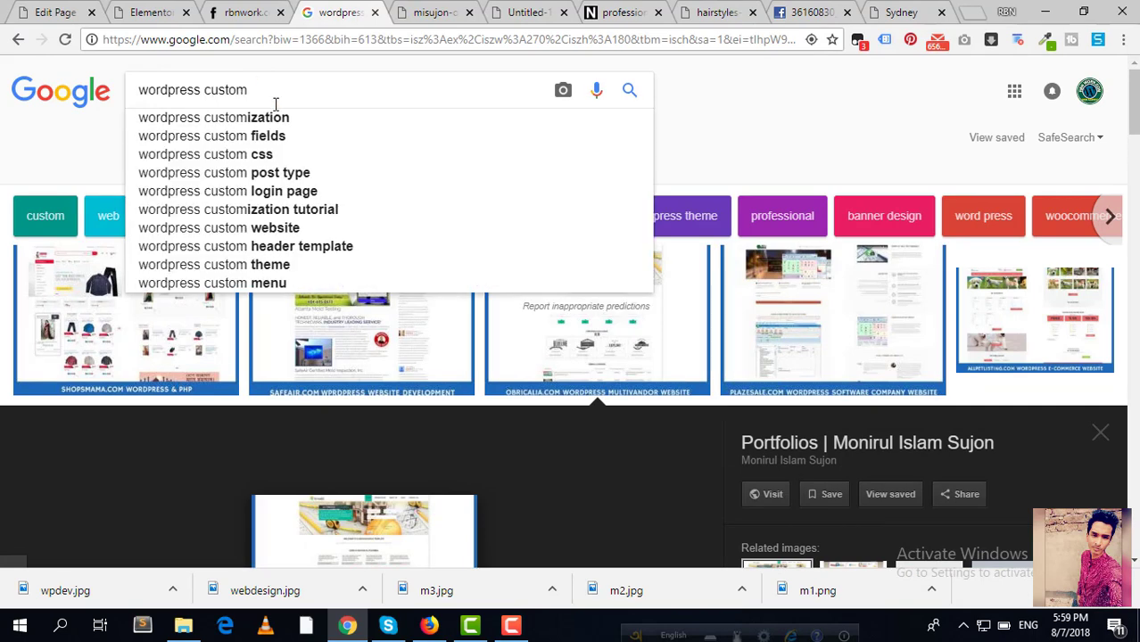
{"action": "left_click", "coordinate": [277, 118]}
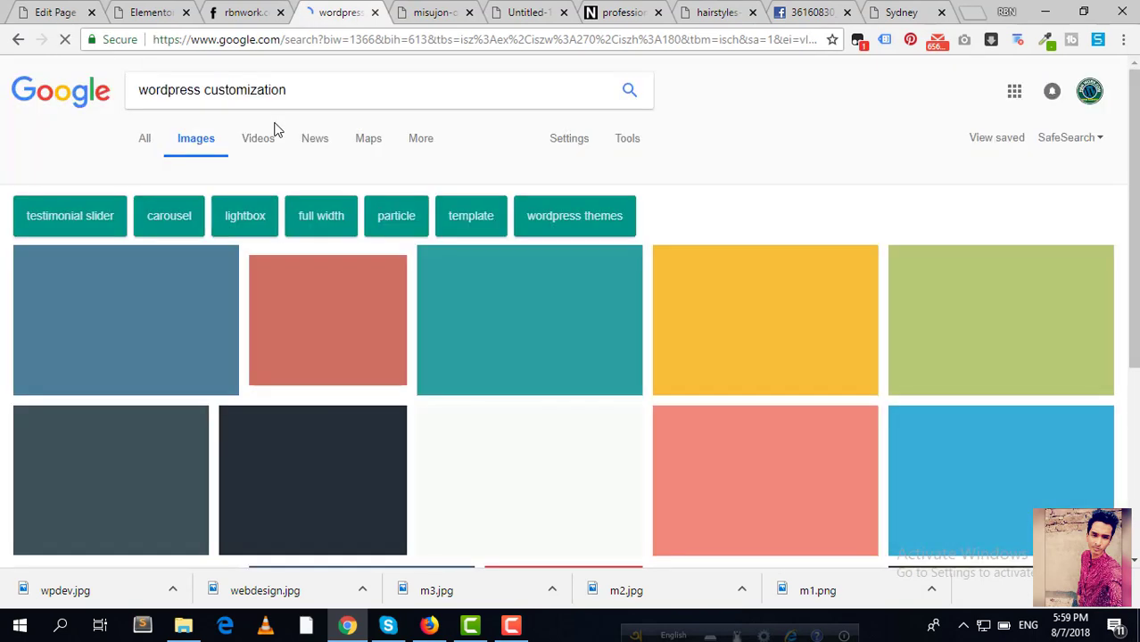
{"action": "scroll", "coordinate": [335, 200], "scroll_direction": "down", "scroll_amount": 6}
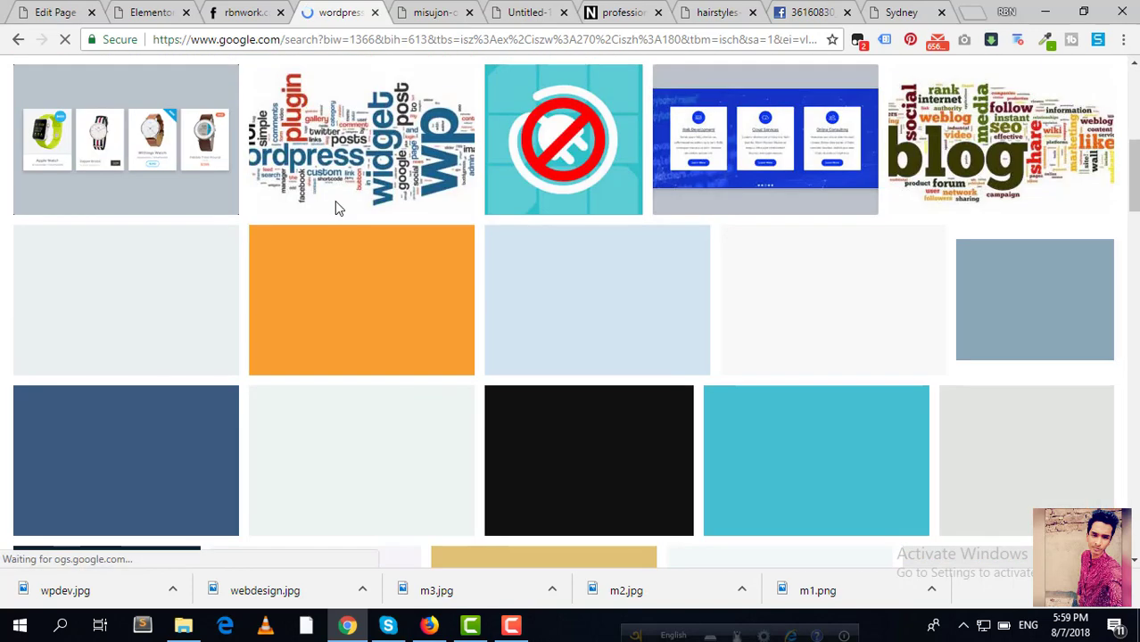
{"action": "scroll", "coordinate": [339, 197], "scroll_direction": "up", "scroll_amount": 3}
{"action": "left_click", "coordinate": [339, 203]}
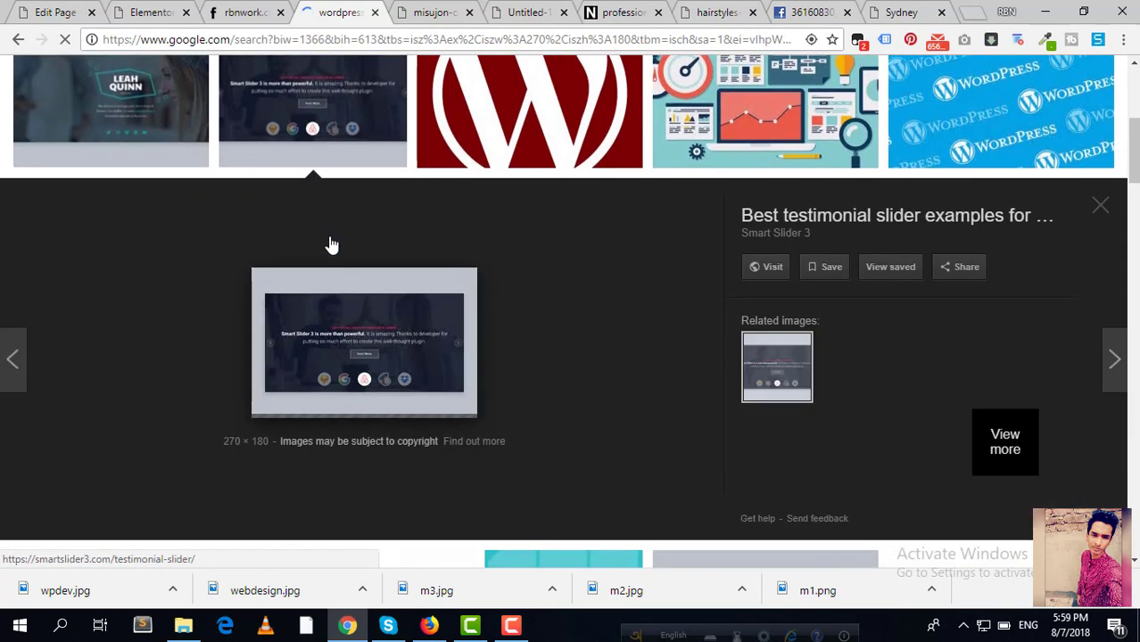
{"action": "left_click", "coordinate": [153, 134]}
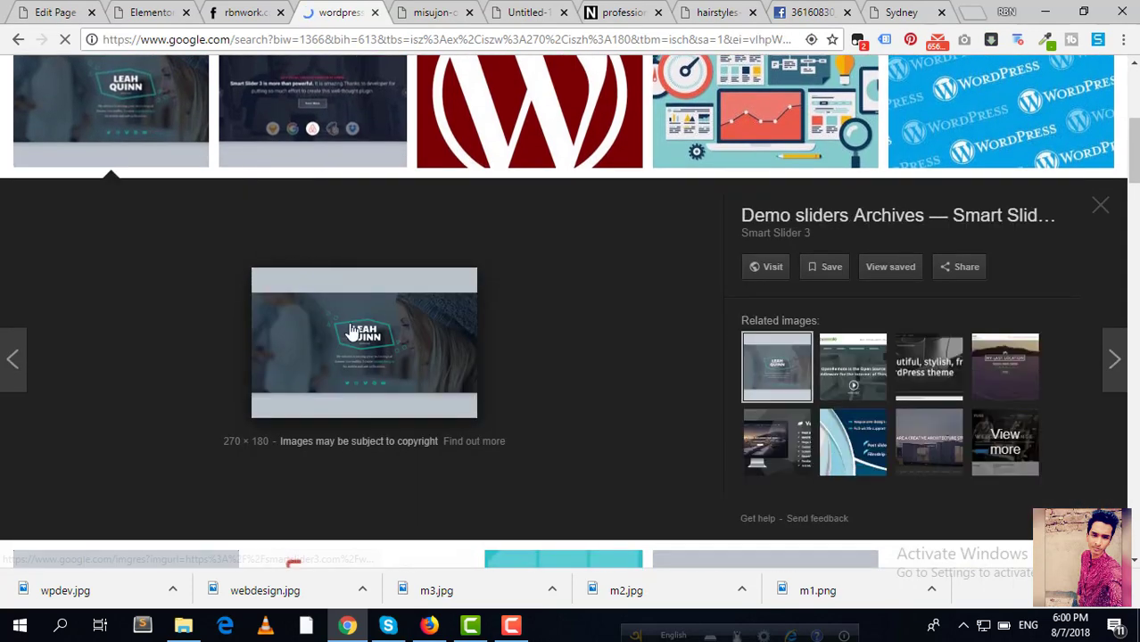
{"action": "right_click", "coordinate": [389, 286]}
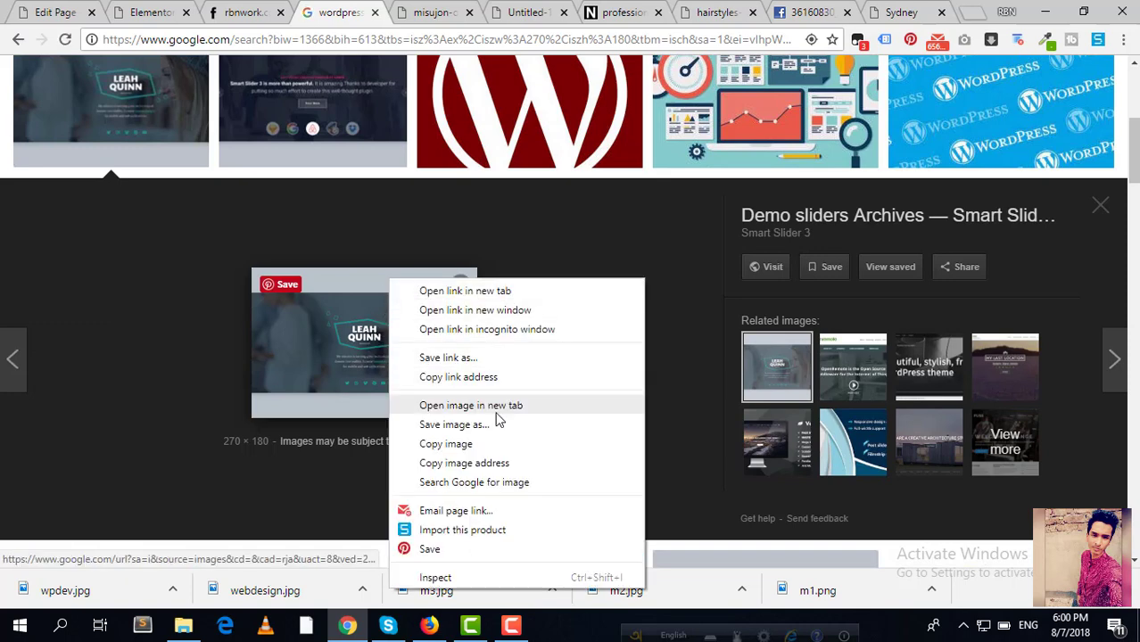
{"action": "left_click", "coordinate": [499, 404]}
{"action": "key", "text": "ctrl+Tab"}
Step: Save the 270×180 slider image to the Img folder as wpcusto.png
{"action": "right_click", "coordinate": [458, 266]}
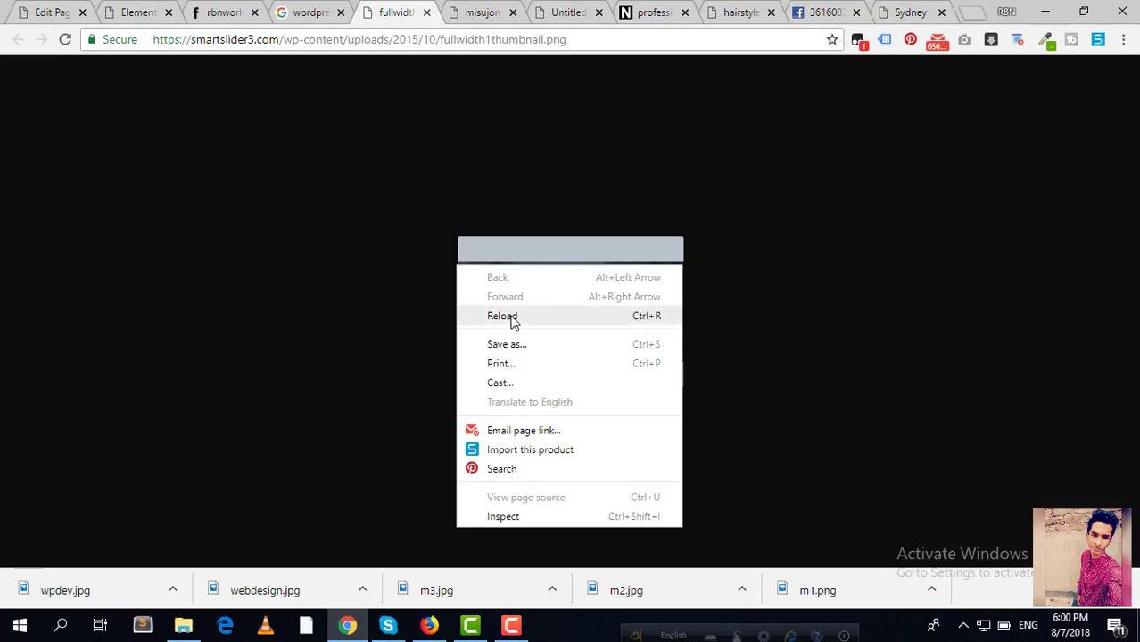
{"action": "right_click", "coordinate": [515, 256]}
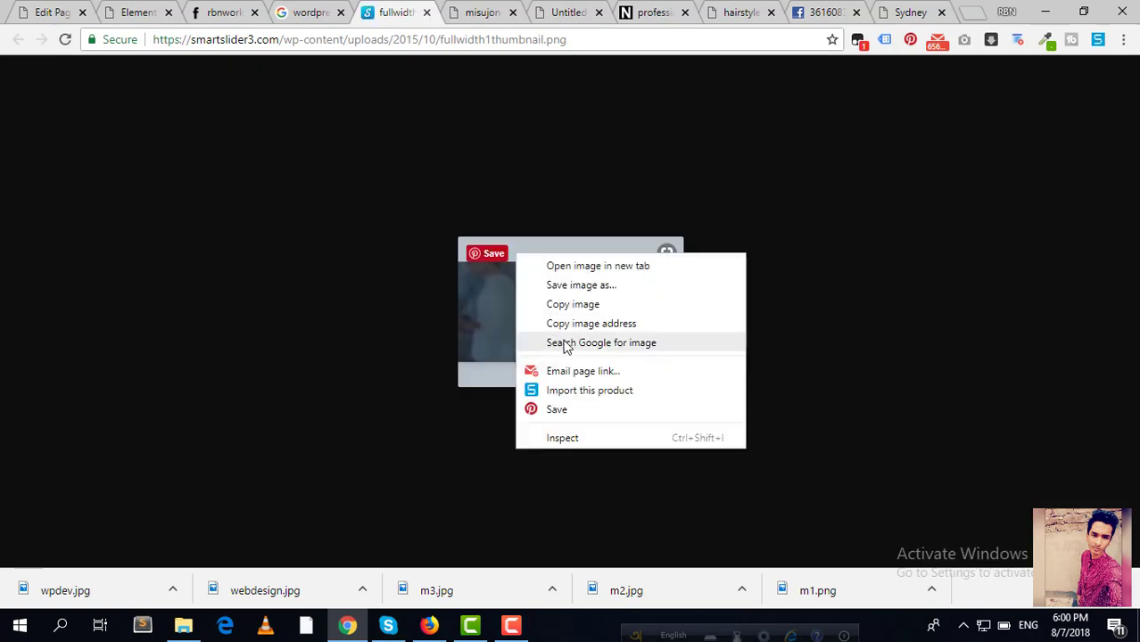
{"action": "left_click", "coordinate": [565, 281]}
{"action": "type", "text": "wp"}
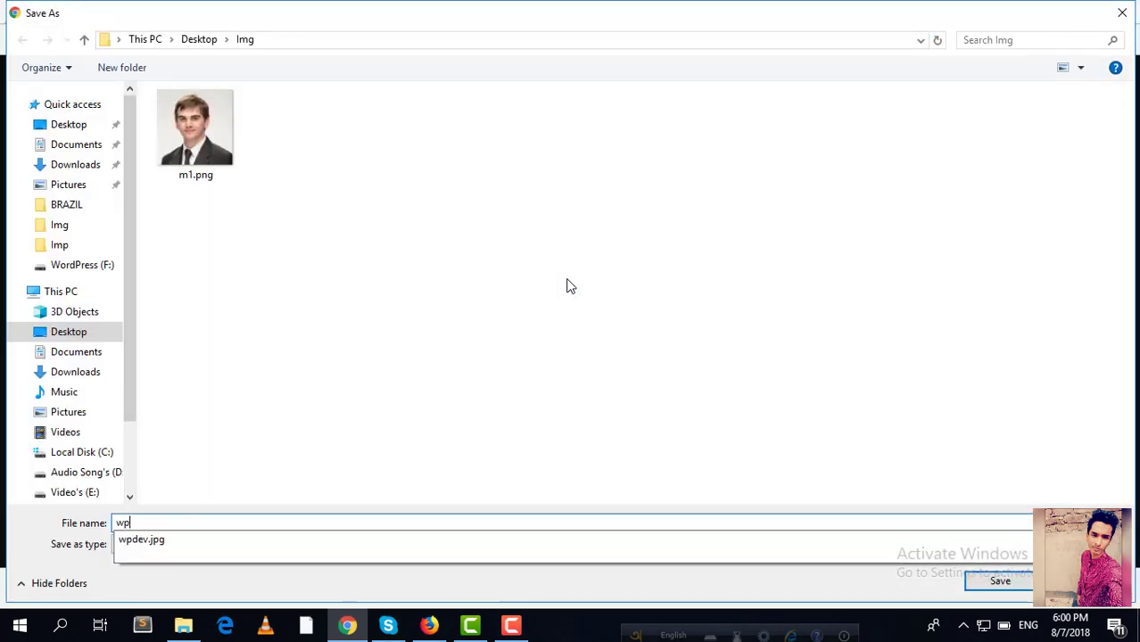
{"action": "type", "text": "custo"}
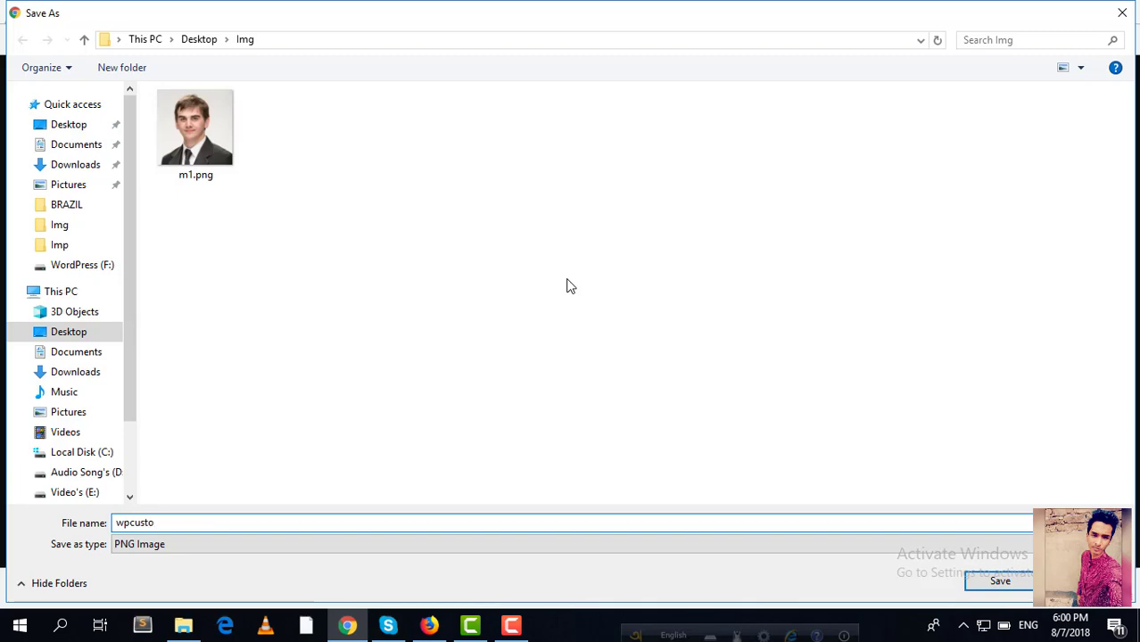
{"action": "key", "text": "Return"}
{"action": "left_click", "coordinate": [129, 11]}
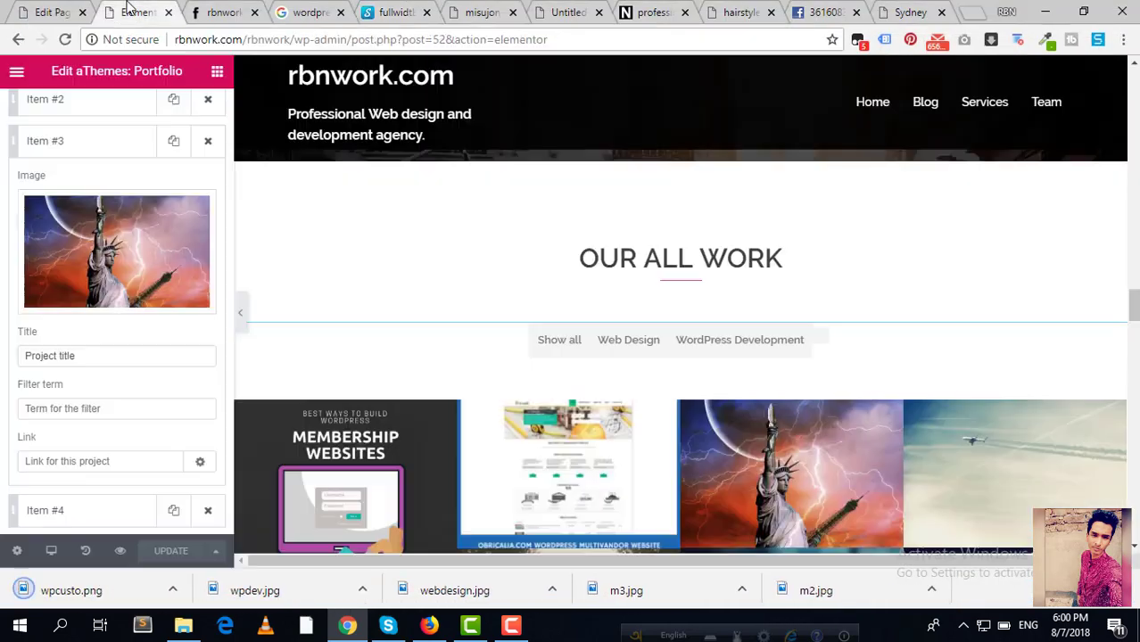
Step: Upload wpcusto.png and insert it as portfolio Item #3's image
{"action": "left_click", "coordinate": [112, 268]}
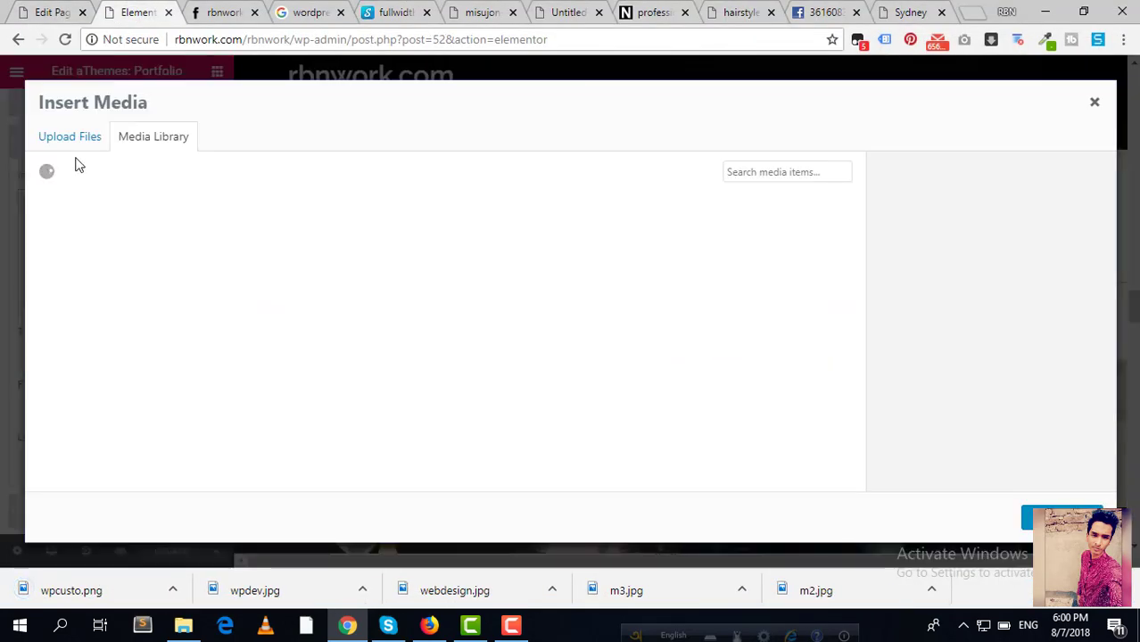
{"action": "left_click", "coordinate": [71, 141]}
{"action": "left_click", "coordinate": [531, 336]}
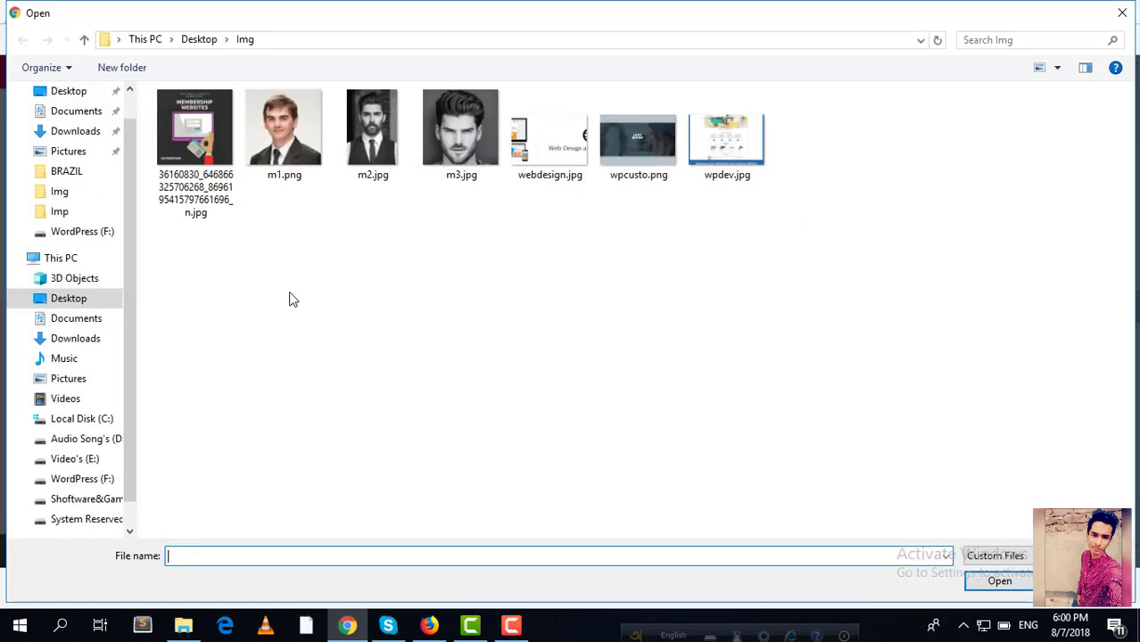
{"action": "left_click", "coordinate": [656, 139]}
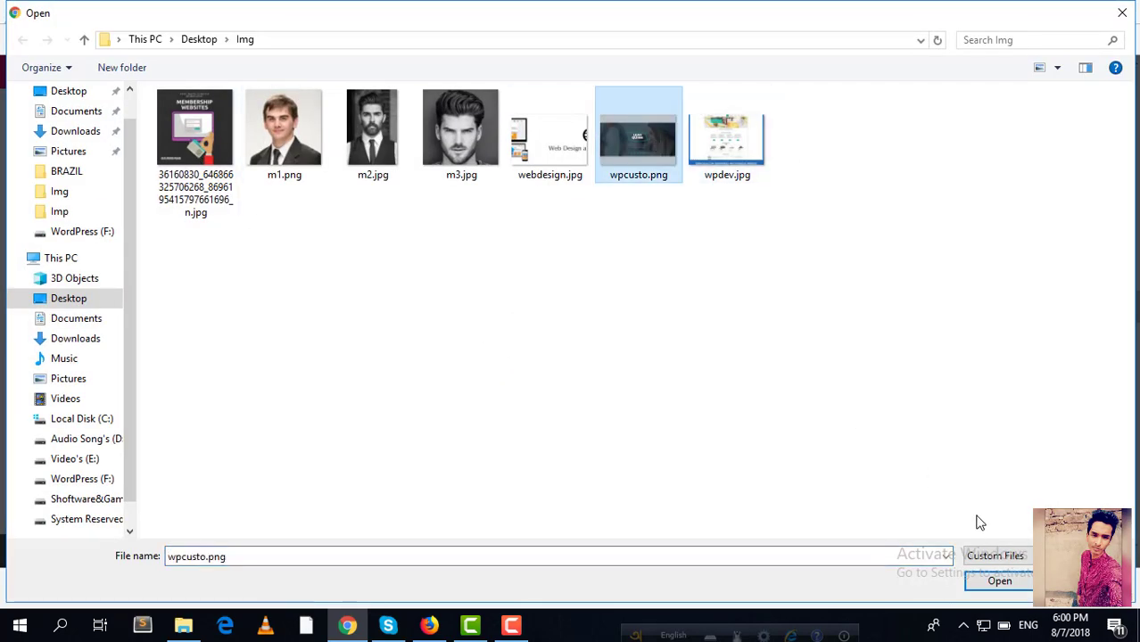
{"action": "left_click", "coordinate": [998, 583]}
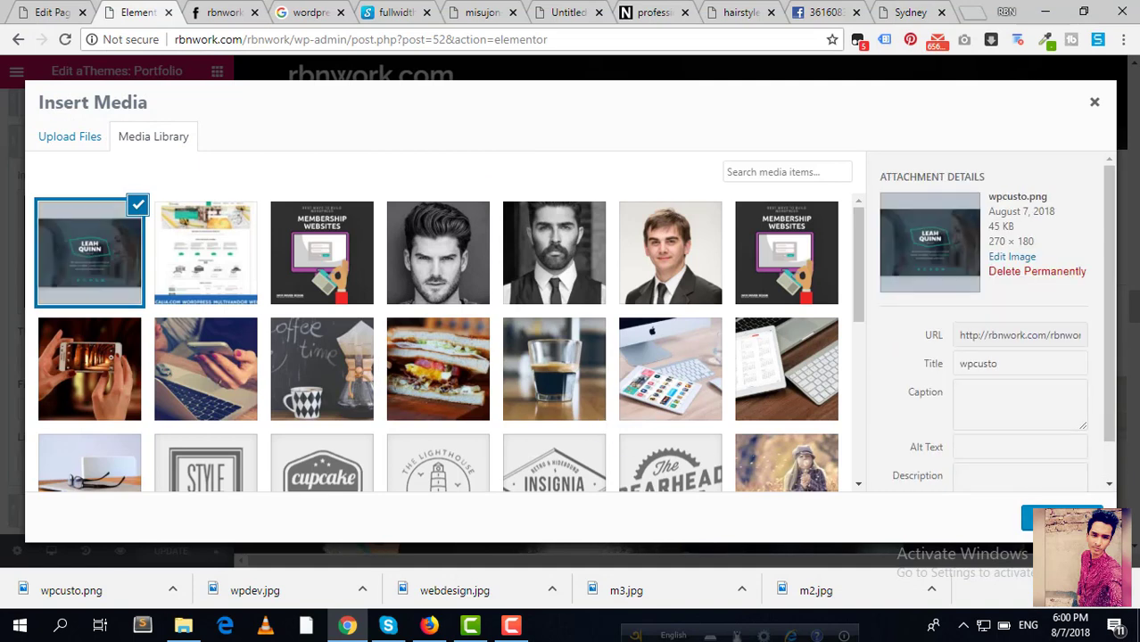
{"action": "left_click", "coordinate": [1057, 517]}
Step: Title Item #3 'RbnProject' with filter term 'WordPress theme customization' and update the page
{"action": "triple_click", "coordinate": [96, 355]}
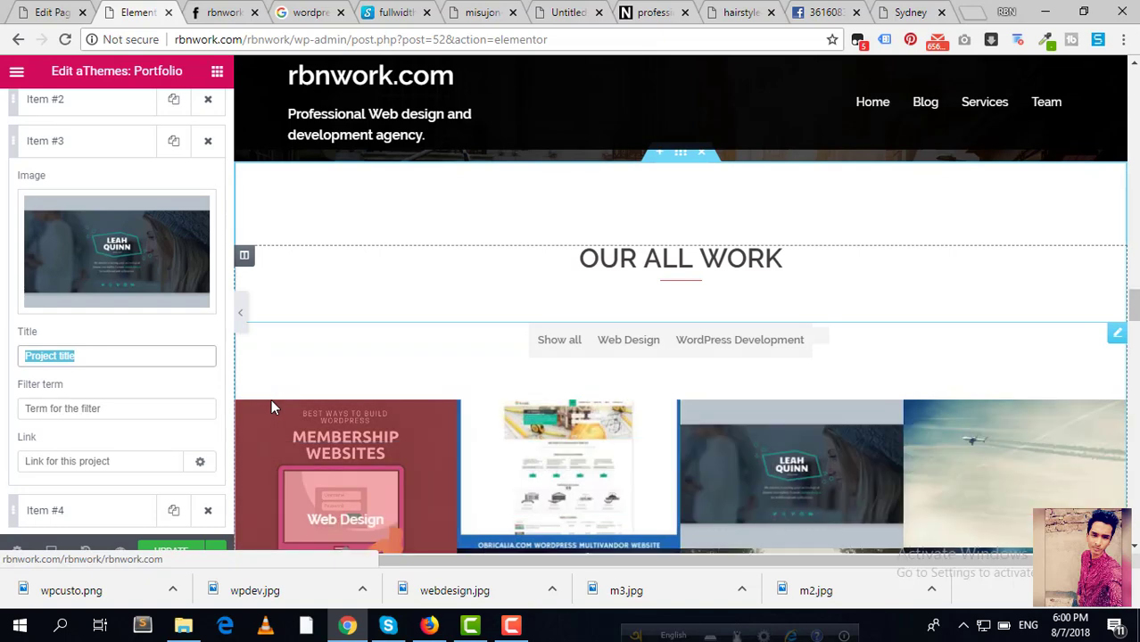
{"action": "type", "text": "W"}
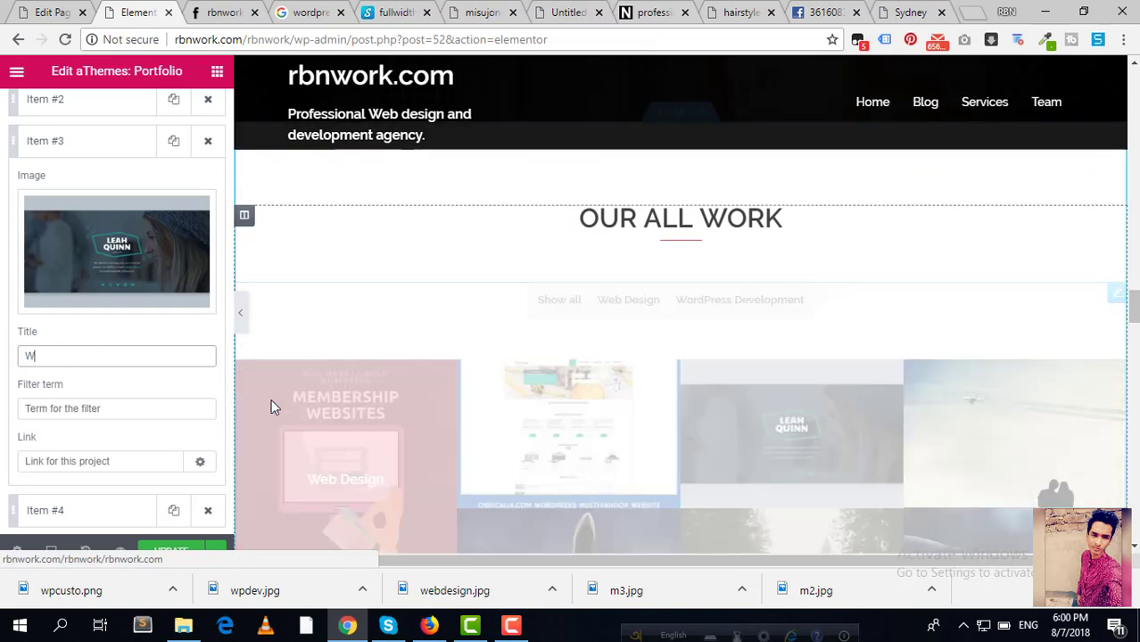
{"action": "type", "text": "ord"}
{"action": "type", "text": "Rbn"}
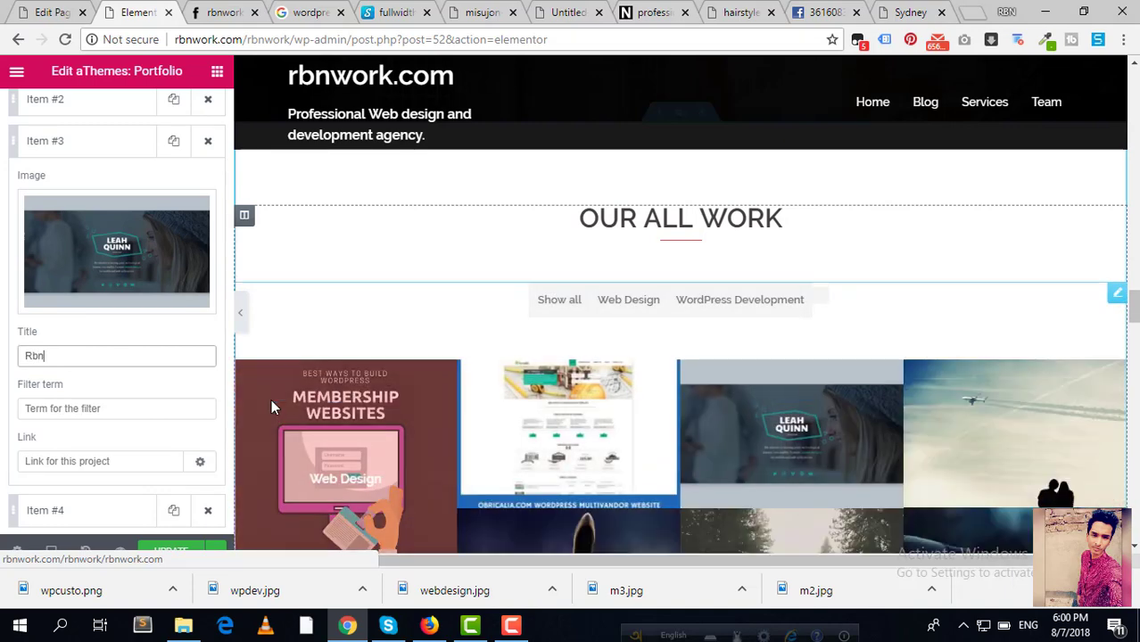
{"action": "type", "text": "W"}
{"action": "type", "text": "roject"}
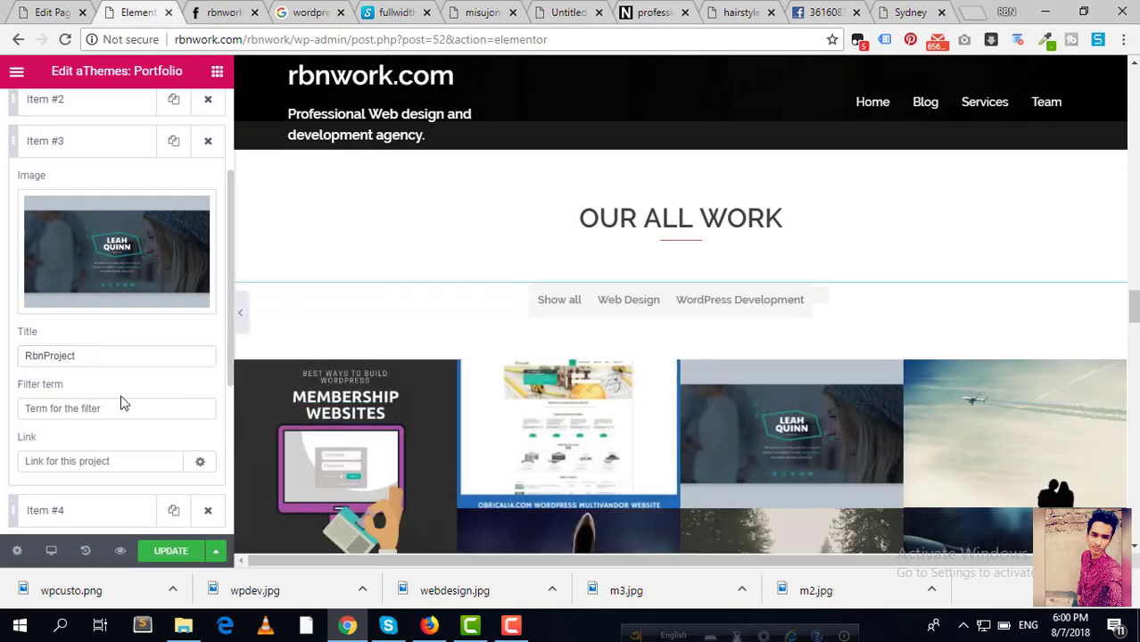
{"action": "left_click", "coordinate": [107, 406]}
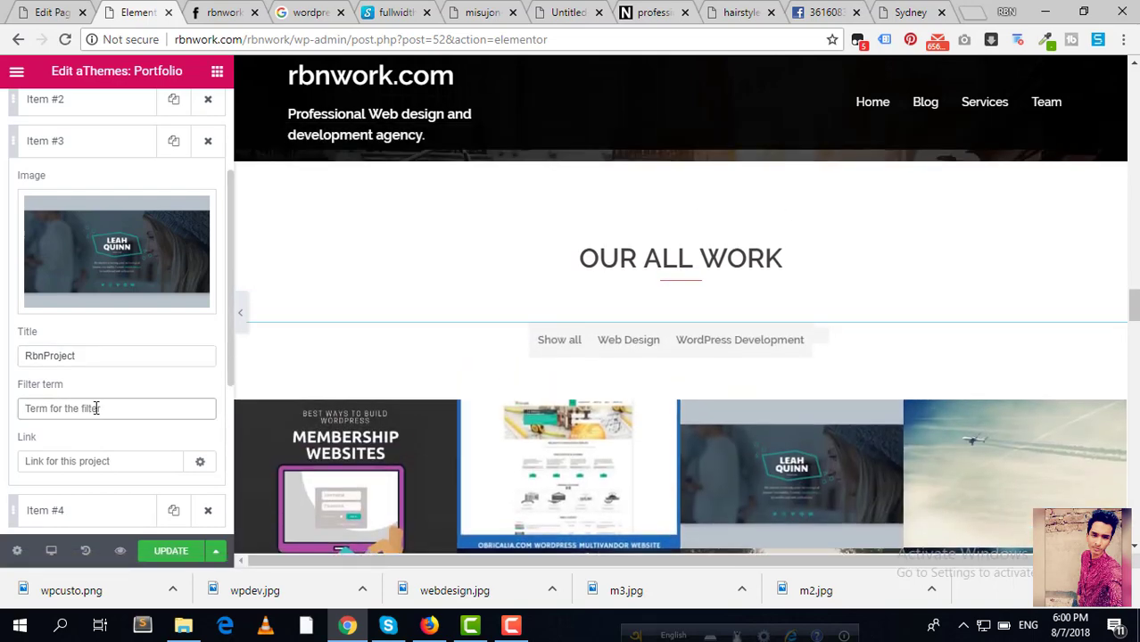
{"action": "type", "text": "Word"}
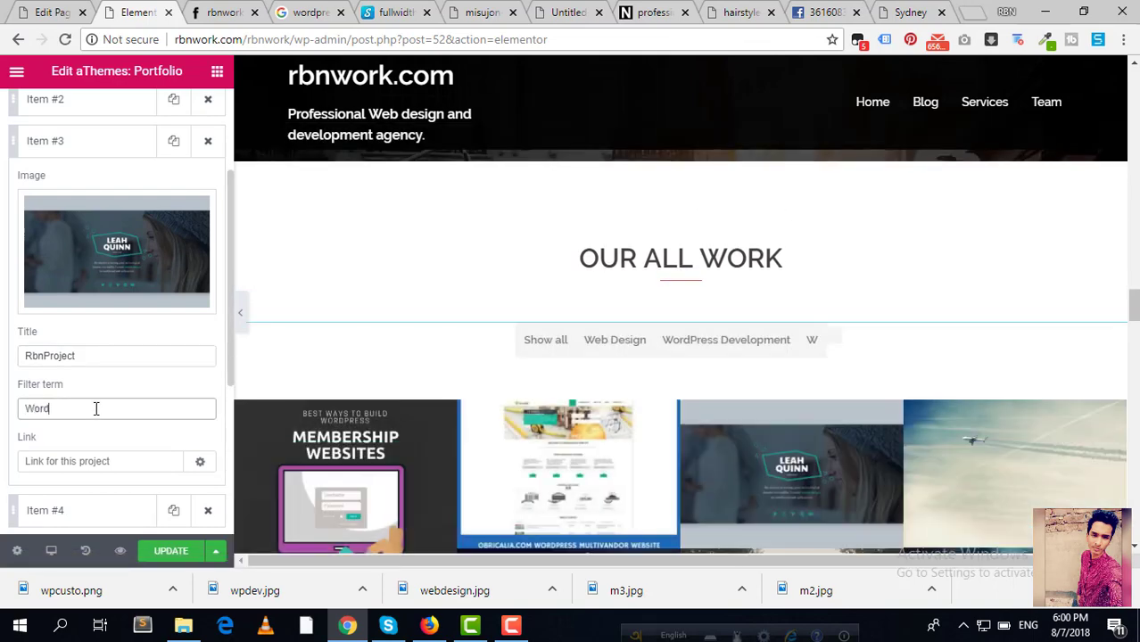
{"action": "type", "text": "Press theme "}
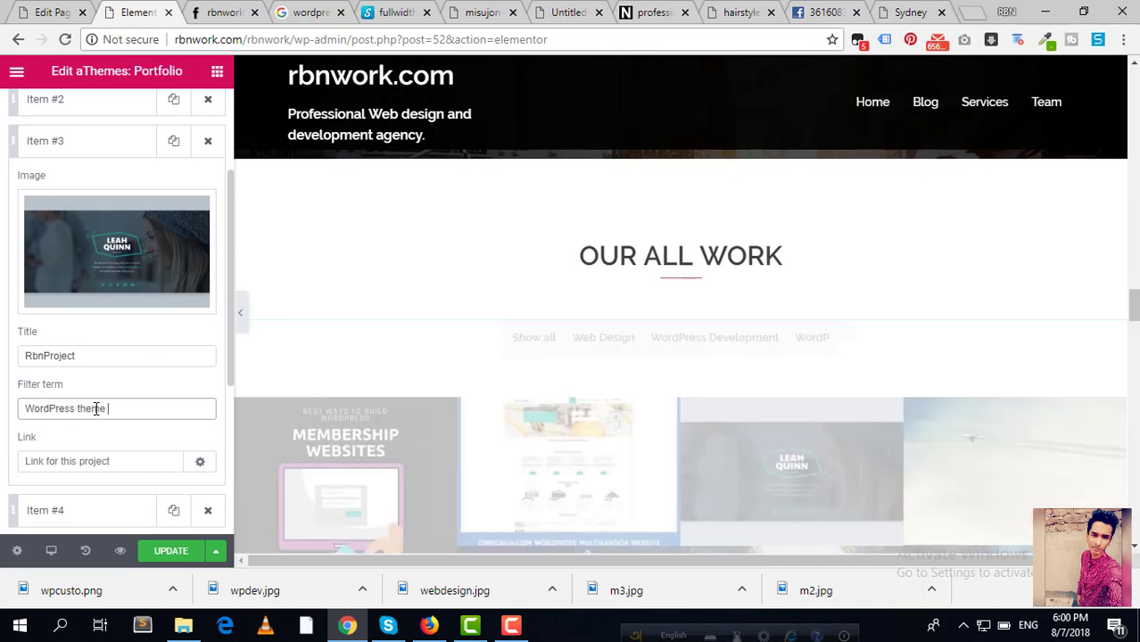
{"action": "type", "text": "customization"}
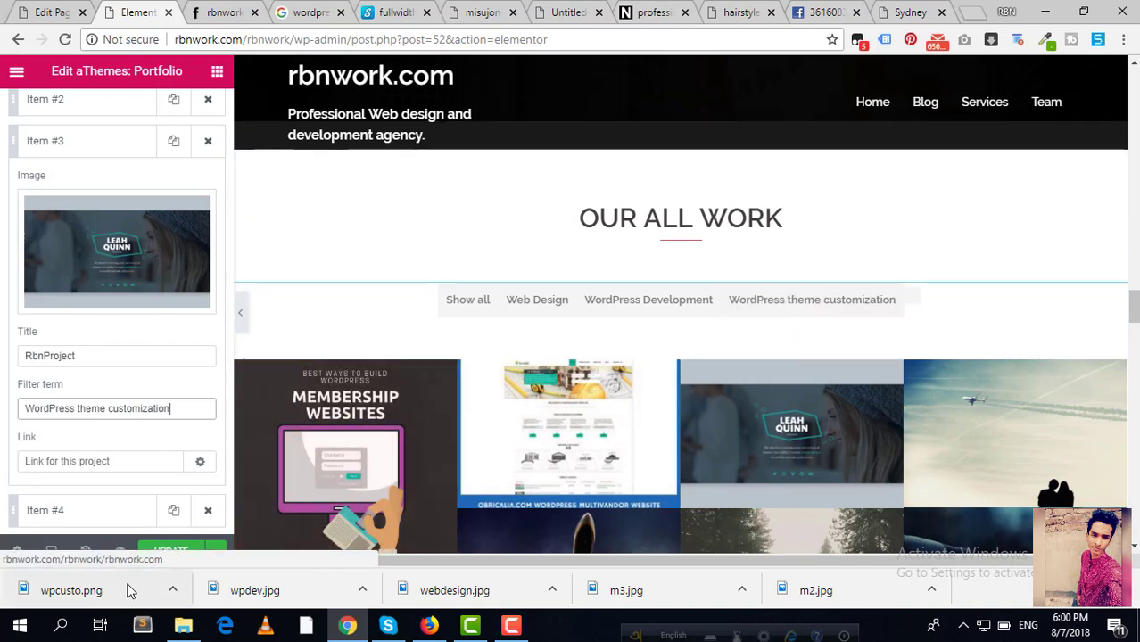
{"action": "left_click", "coordinate": [178, 557]}
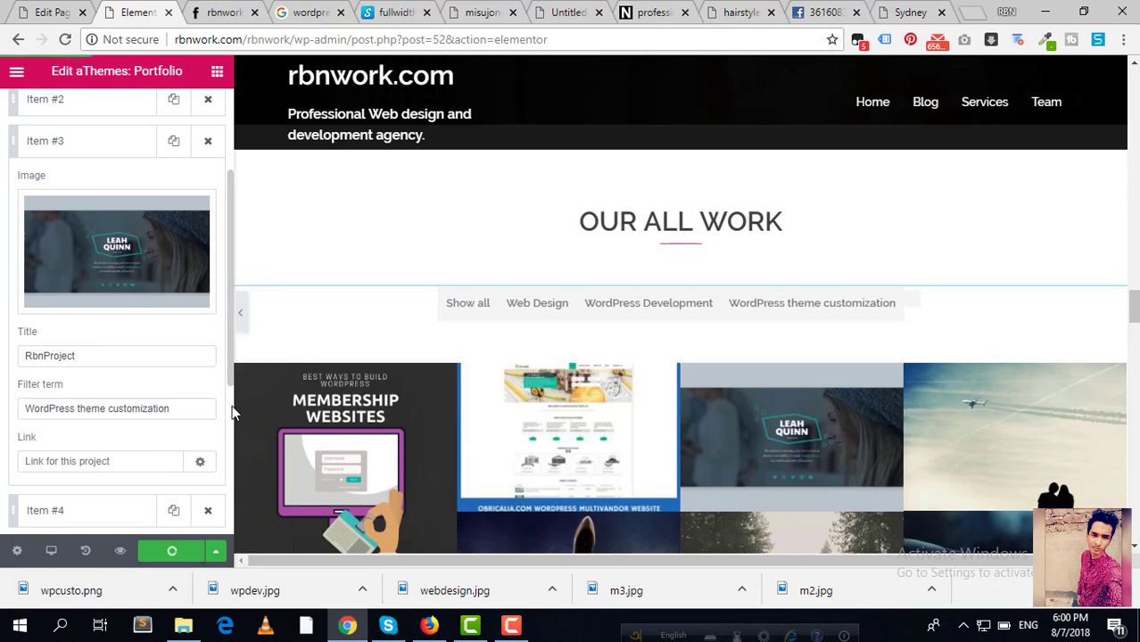
Step: Reload the live site and scroll to the updated portfolio section
{"action": "left_click", "coordinate": [223, 12]}
{"action": "scroll", "coordinate": [265, 94], "scroll_direction": "down", "scroll_amount": 1}
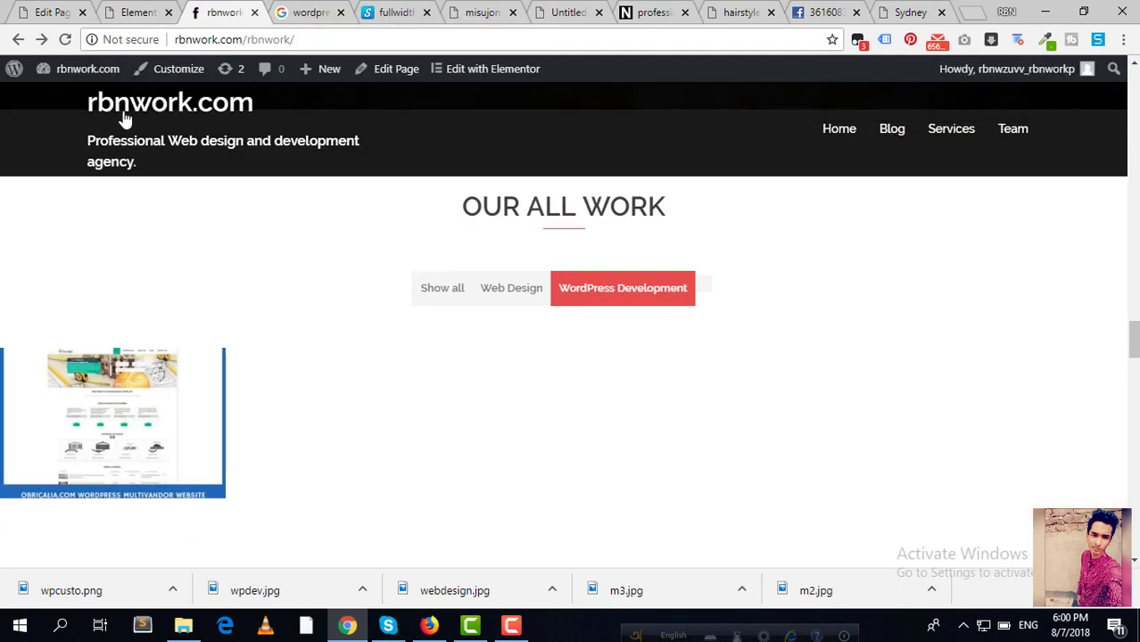
{"action": "left_click", "coordinate": [65, 40]}
{"action": "scroll", "coordinate": [265, 91], "scroll_direction": "up", "scroll_amount": 2}
{"action": "scroll", "coordinate": [264, 96], "scroll_direction": "up", "scroll_amount": 6}
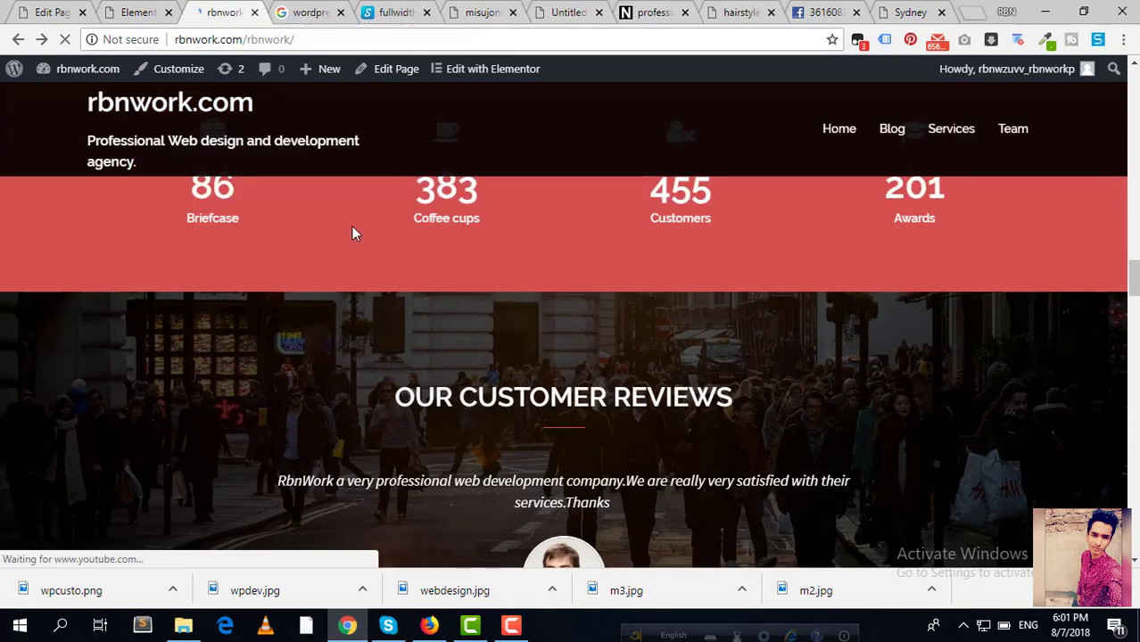
{"action": "scroll", "coordinate": [353, 230], "scroll_direction": "down", "scroll_amount": 9}
{"action": "scroll", "coordinate": [354, 235], "scroll_direction": "up", "scroll_amount": 2}
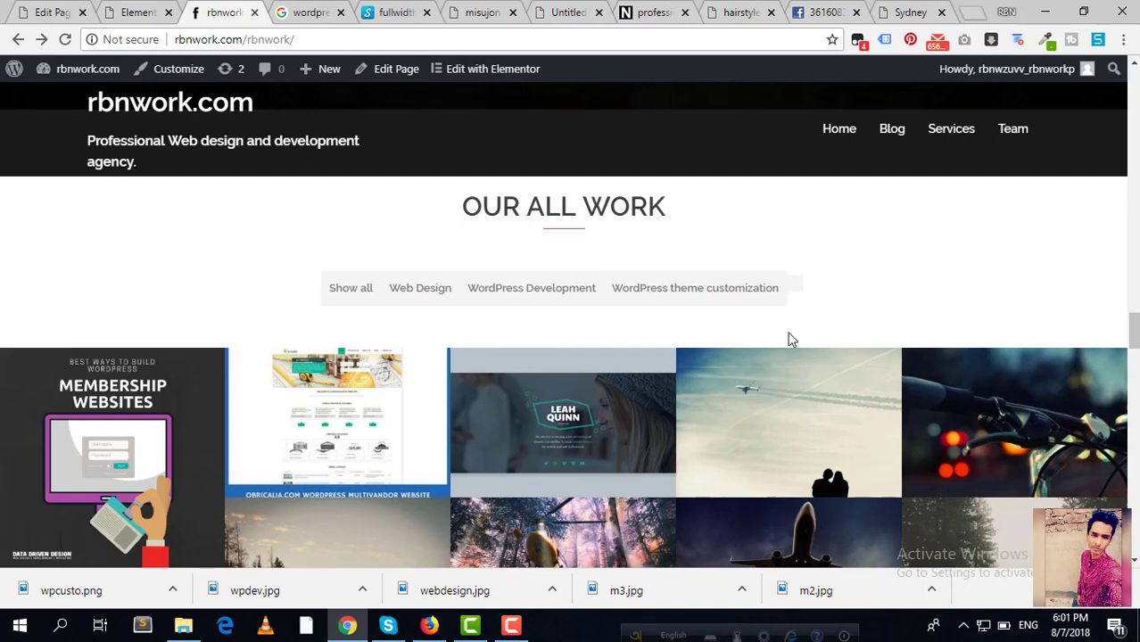
{"action": "scroll", "coordinate": [357, 335], "scroll_direction": "up", "scroll_amount": 1}
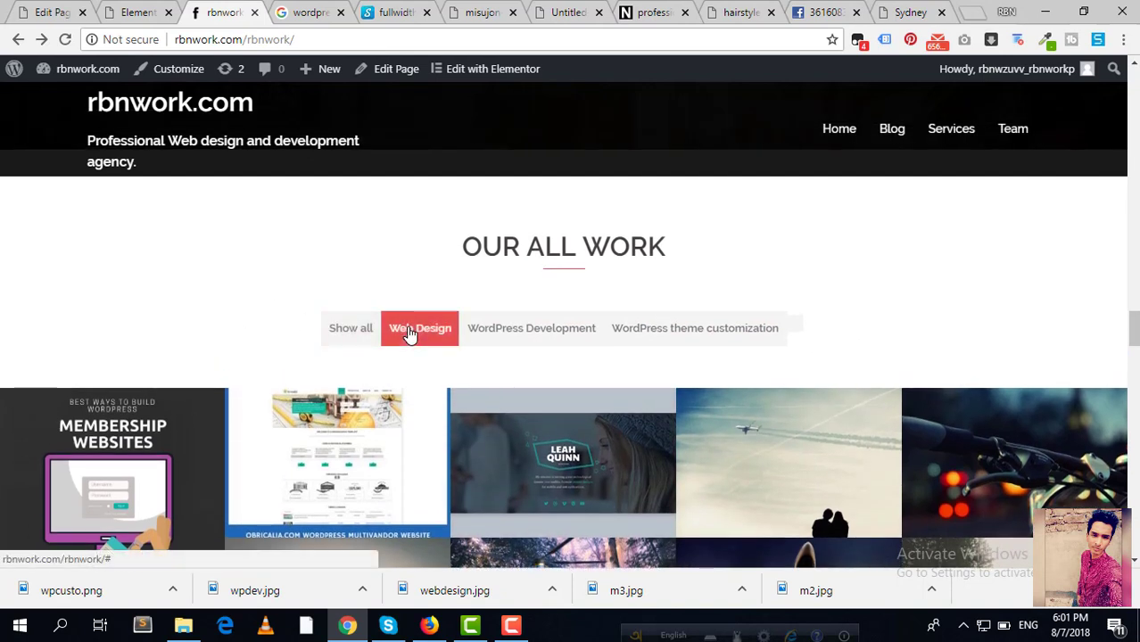
{"action": "scroll", "coordinate": [789, 286], "scroll_direction": "down", "scroll_amount": 1}
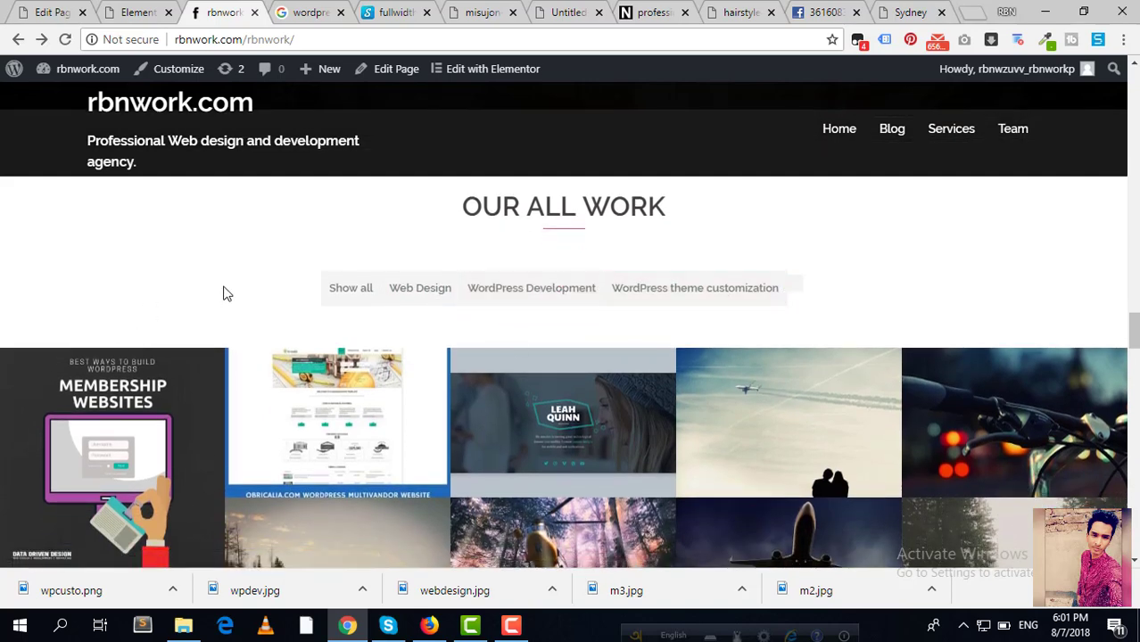
Step: Try the Web Design, WordPress Development and WordPress theme customization filters on the live portfolio
{"action": "left_click", "coordinate": [420, 298]}
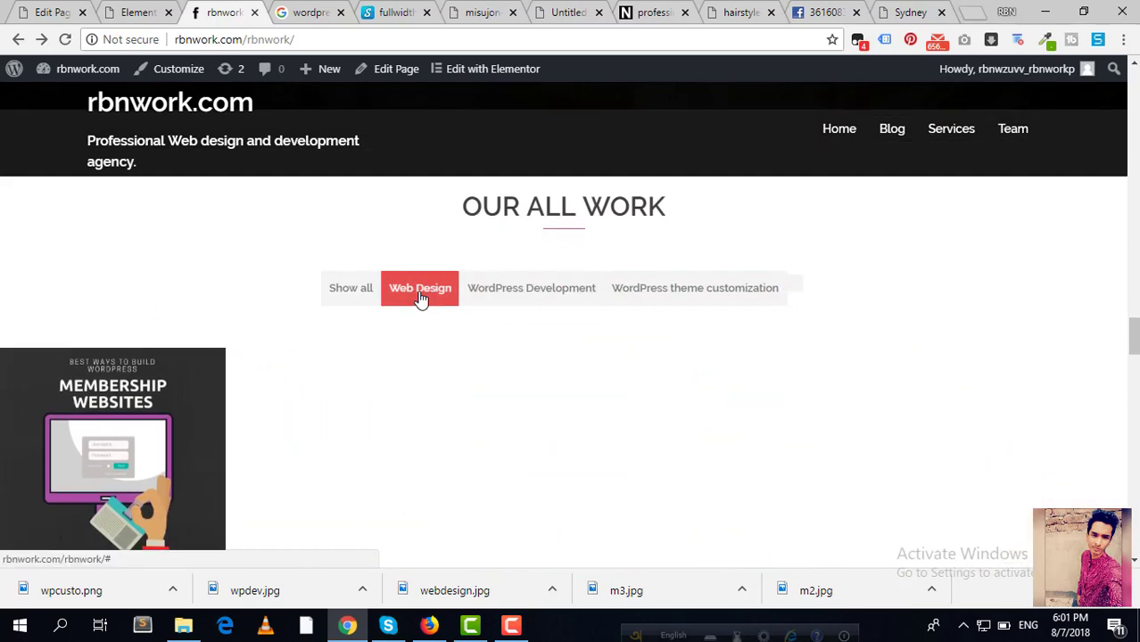
{"action": "scroll", "coordinate": [381, 316], "scroll_direction": "down", "scroll_amount": 2}
{"action": "scroll", "coordinate": [295, 331], "scroll_direction": "up", "scroll_amount": 1}
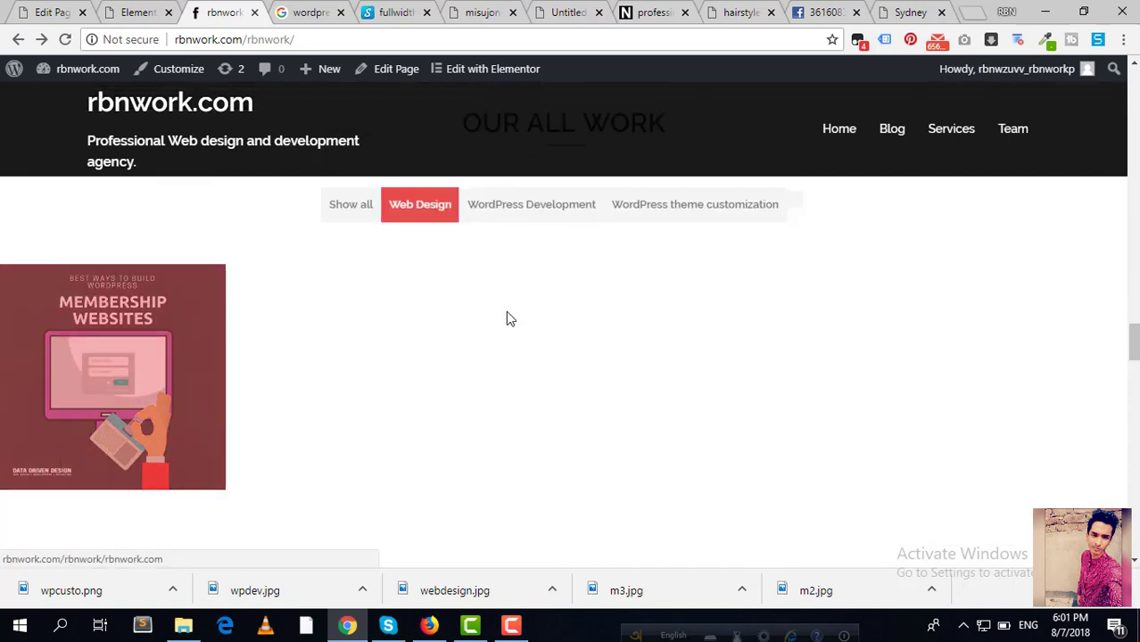
{"action": "left_click", "coordinate": [550, 216]}
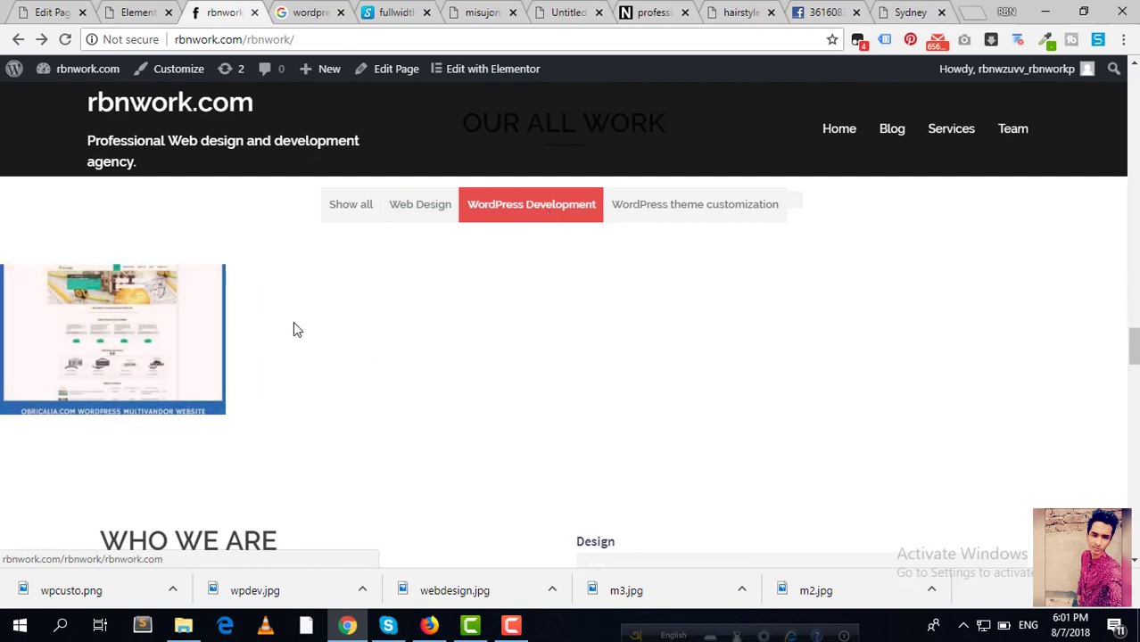
{"action": "left_click", "coordinate": [698, 216]}
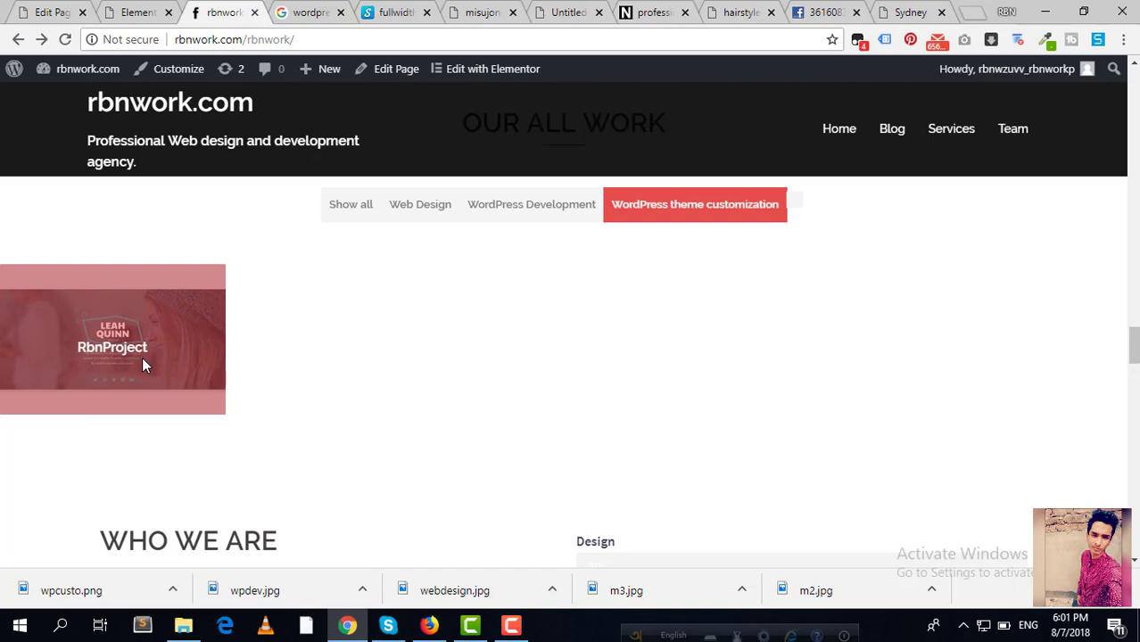
{"action": "left_click", "coordinate": [135, 12]}
{"action": "scroll", "coordinate": [269, 331], "scroll_direction": "down", "scroll_amount": 1}
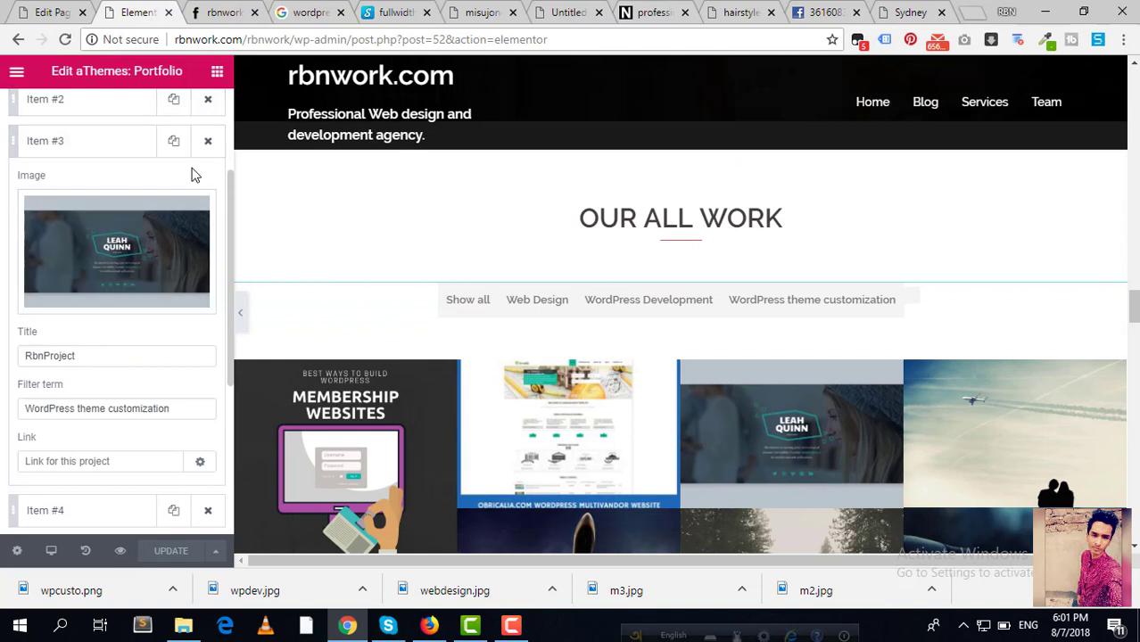
Step: Collapse portfolio Items #3, #4 and #6 and scroll the preview to Who We Are
{"action": "left_click", "coordinate": [94, 142]}
{"action": "left_click", "coordinate": [85, 185]}
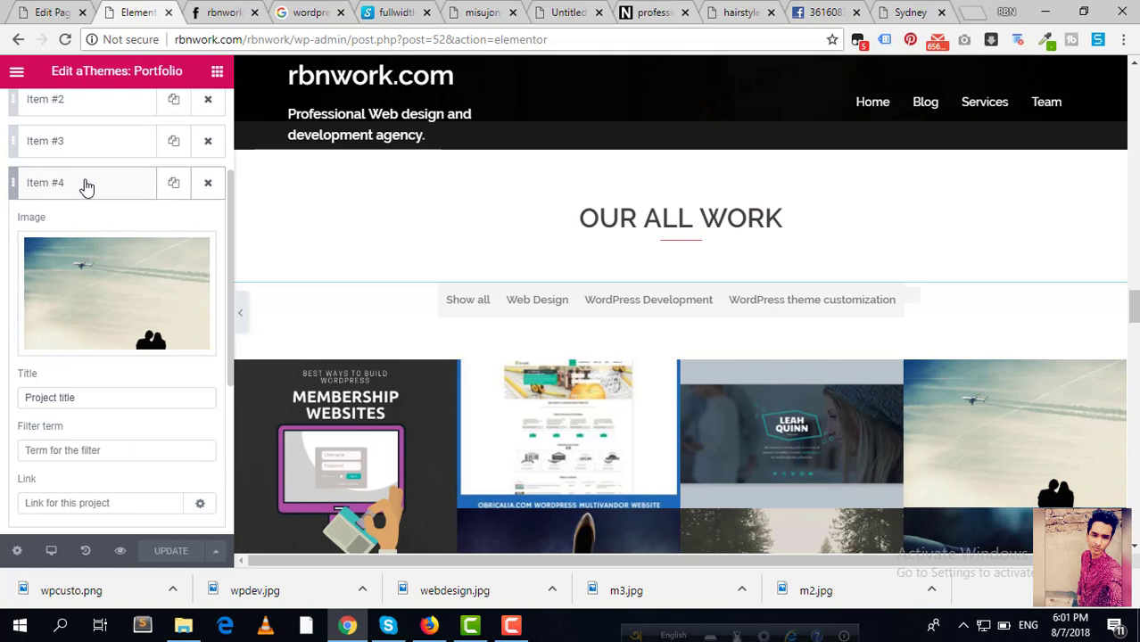
{"action": "left_click", "coordinate": [86, 184]}
{"action": "left_click", "coordinate": [77, 278]}
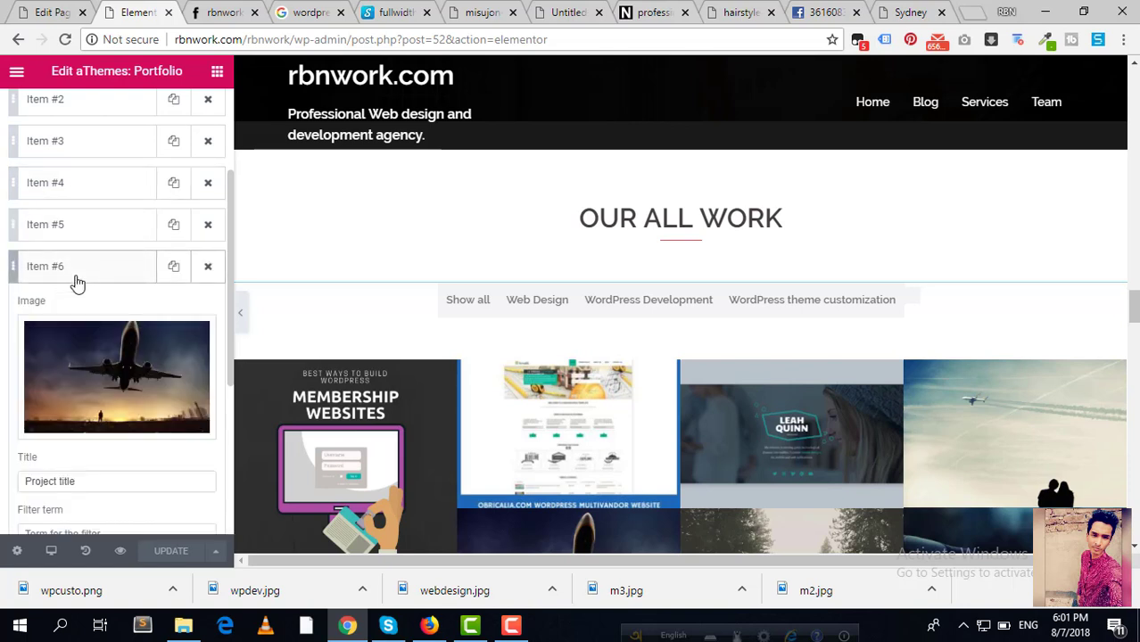
{"action": "scroll", "coordinate": [77, 283], "scroll_direction": "down", "scroll_amount": 1}
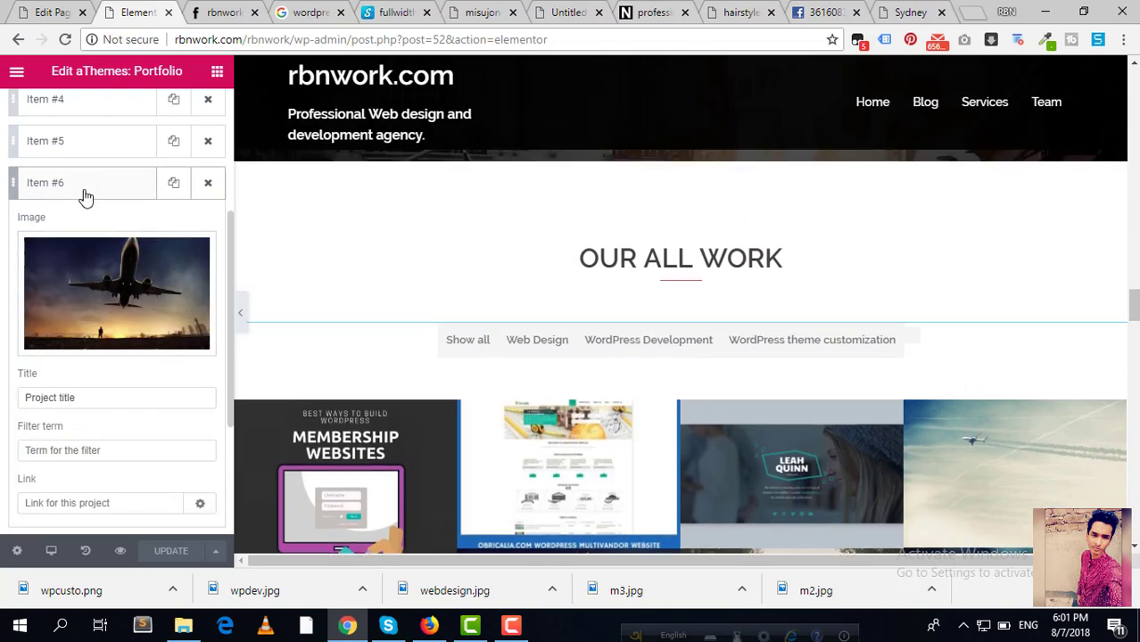
{"action": "left_click", "coordinate": [85, 197]}
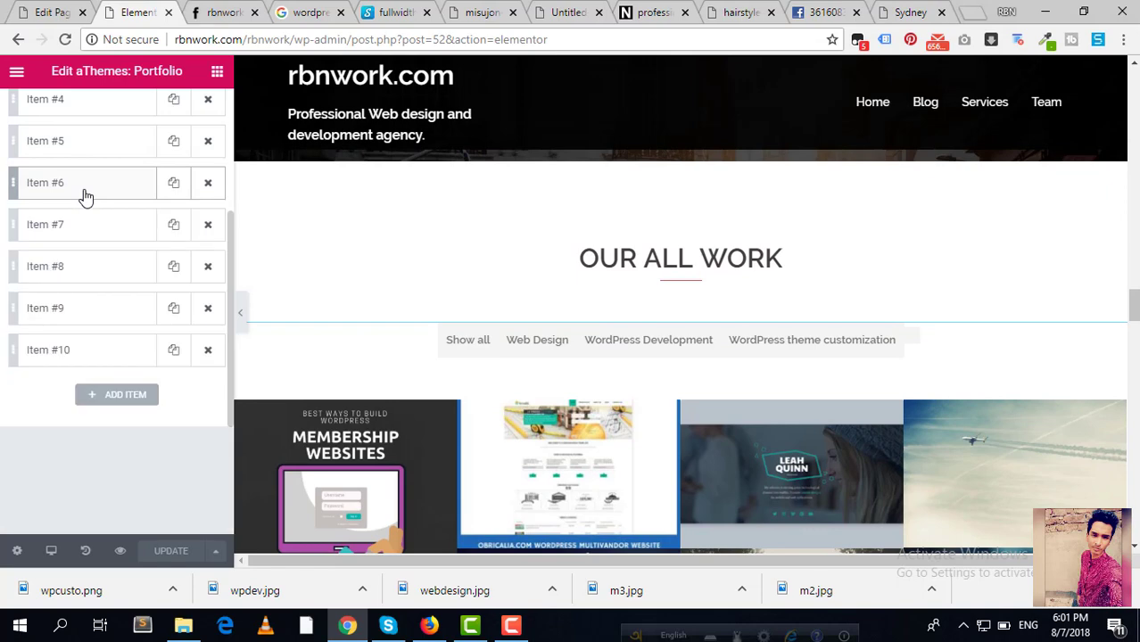
{"action": "scroll", "coordinate": [551, 301], "scroll_direction": "down", "scroll_amount": 4}
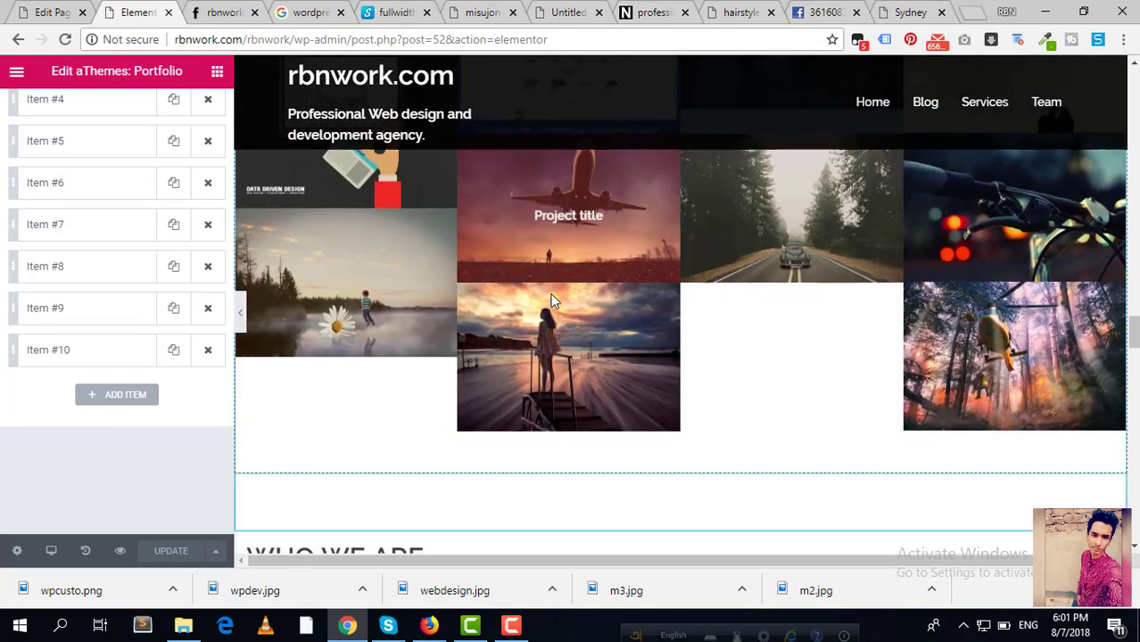
{"action": "scroll", "coordinate": [552, 298], "scroll_direction": "down", "scroll_amount": 3}
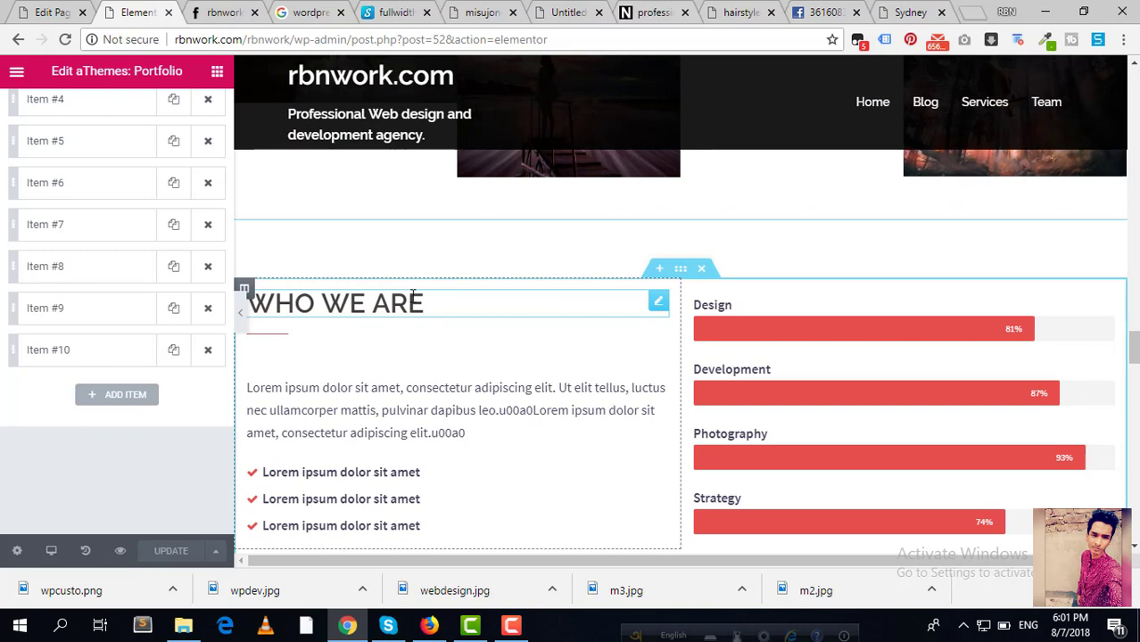
Step: Bring up the WHO WE ARE heading and paragraph text settings
{"action": "left_click", "coordinate": [658, 306]}
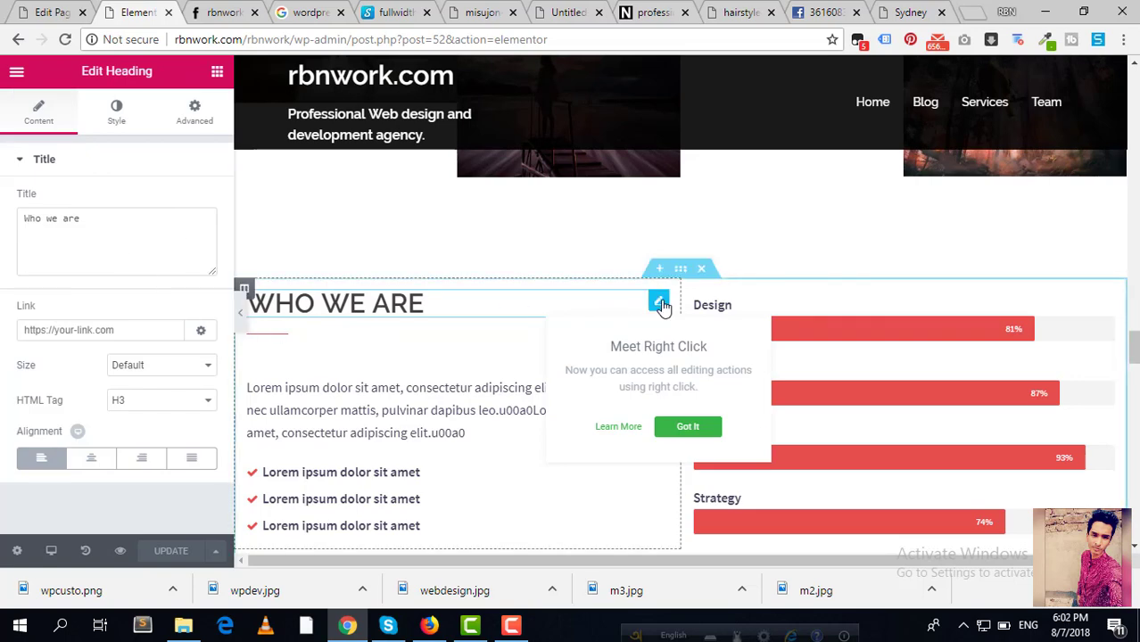
{"action": "left_click", "coordinate": [429, 429]}
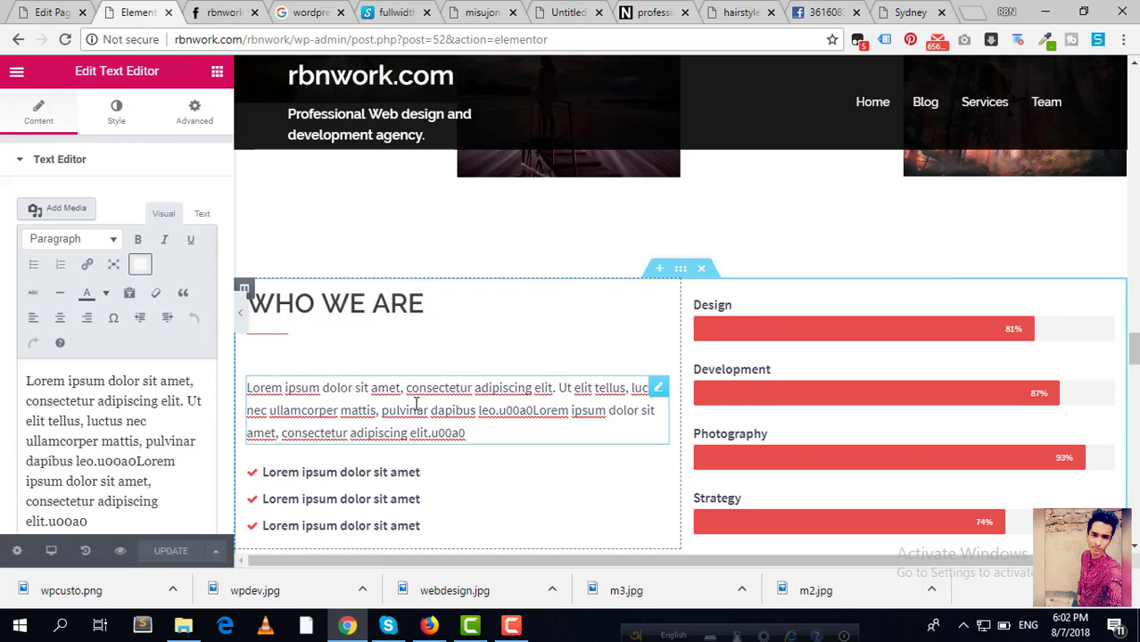
{"action": "left_click_drag", "start_coordinate": [466, 434], "coordinate": [221, 368]}
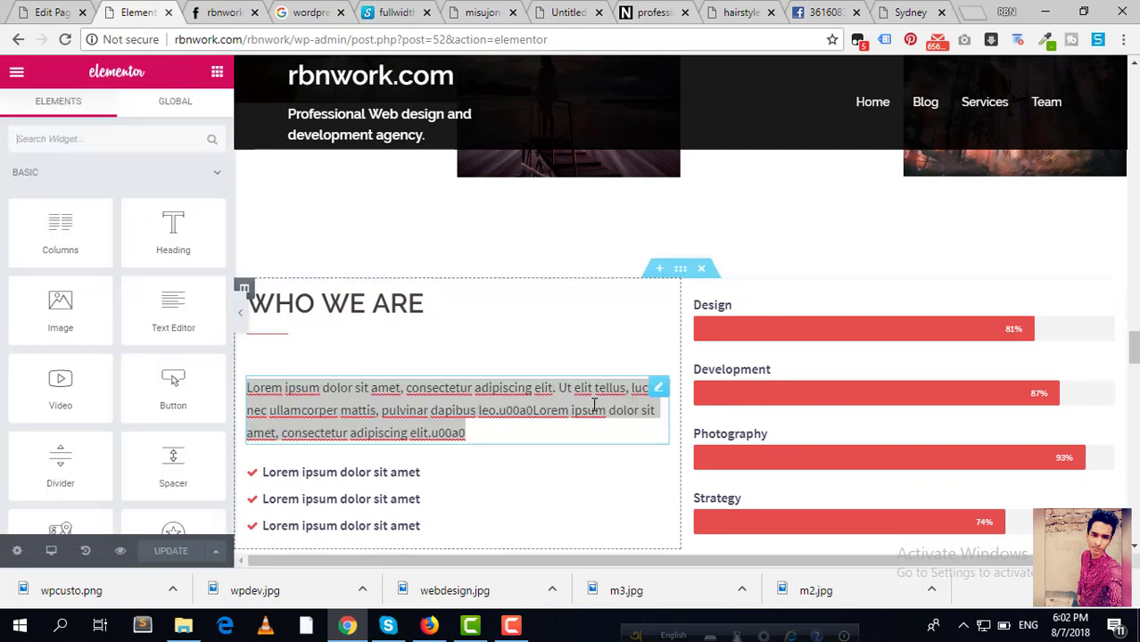
{"action": "left_click", "coordinate": [658, 389]}
{"action": "left_click", "coordinate": [134, 460]}
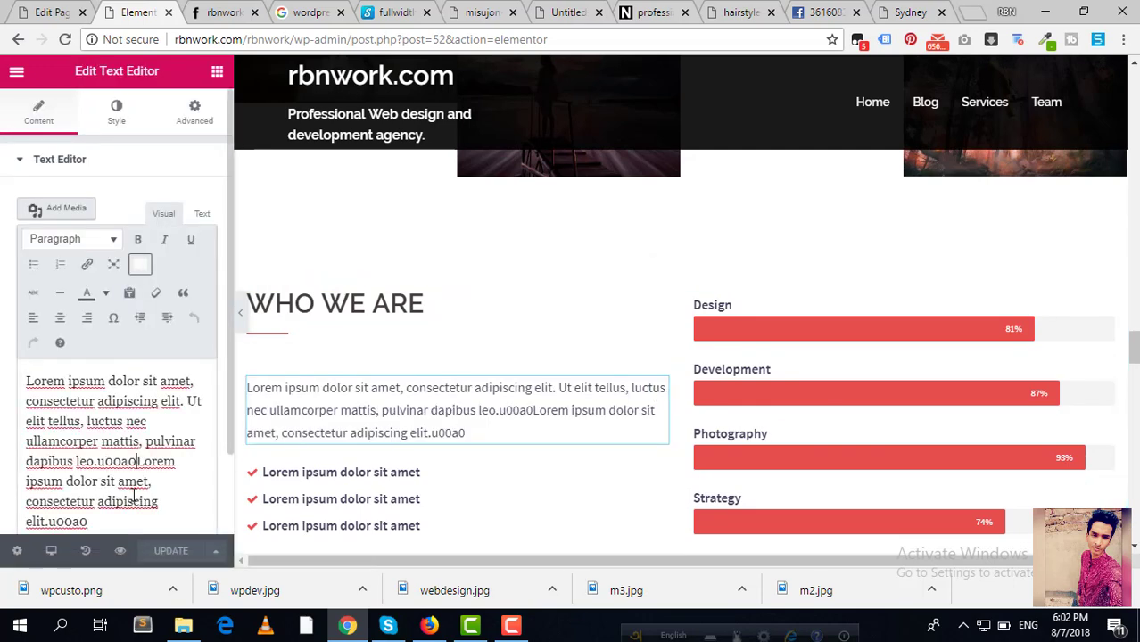
Step: Open the checklist's Icon List settings and inspect its first lorem ipsum item
{"action": "left_click", "coordinate": [661, 486]}
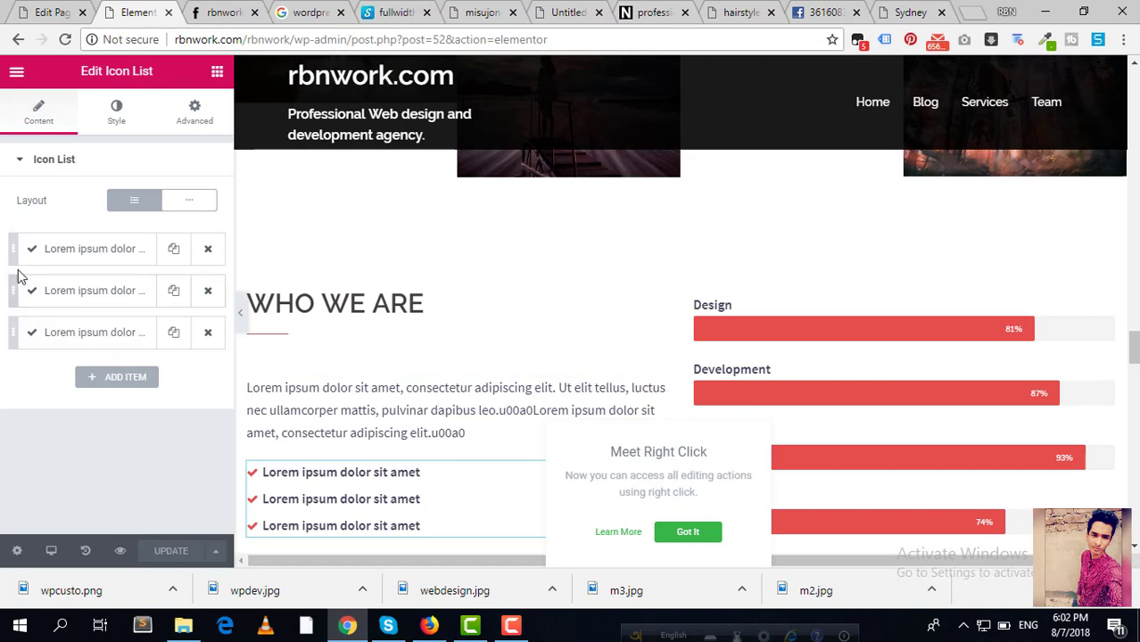
{"action": "left_click", "coordinate": [72, 257]}
{"action": "left_click", "coordinate": [72, 256]}
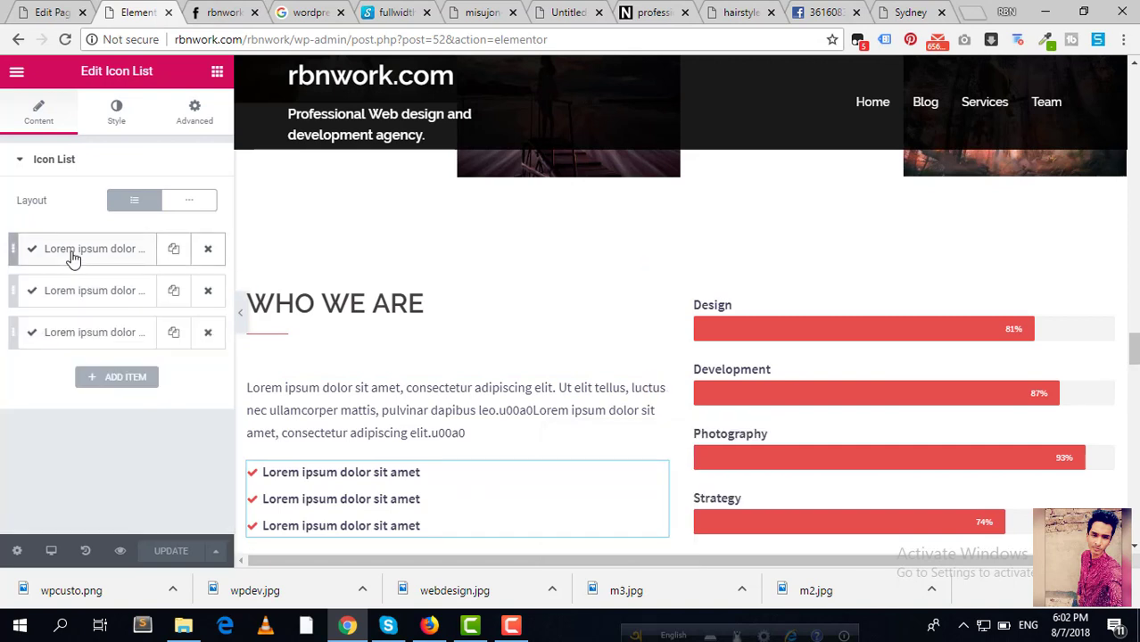
{"action": "left_click", "coordinate": [79, 257]}
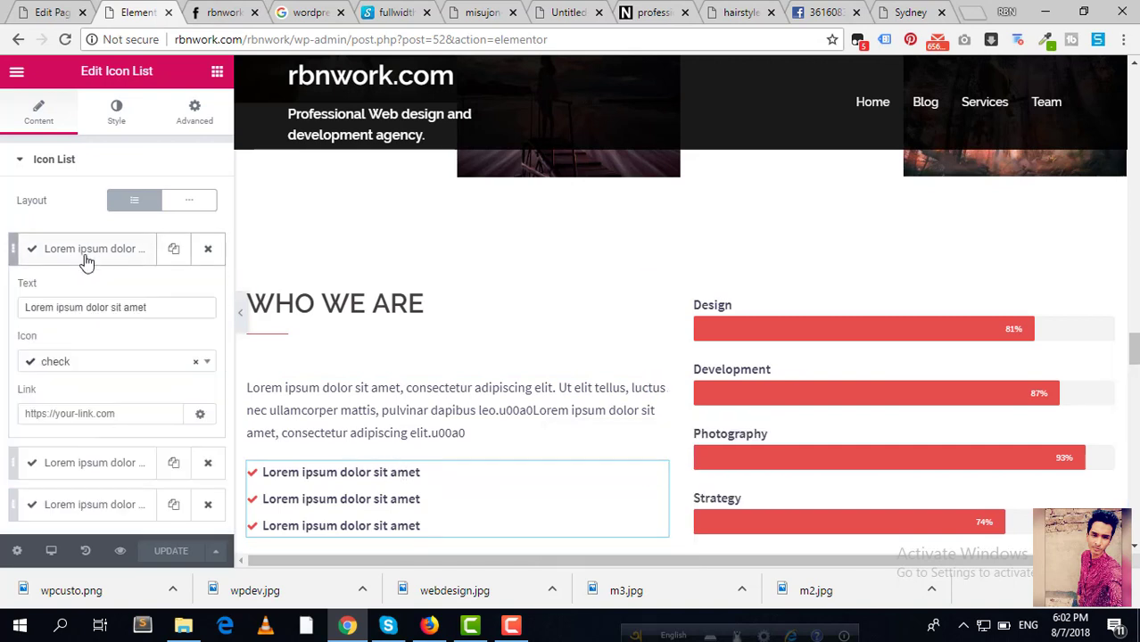
{"action": "left_click", "coordinate": [75, 257]}
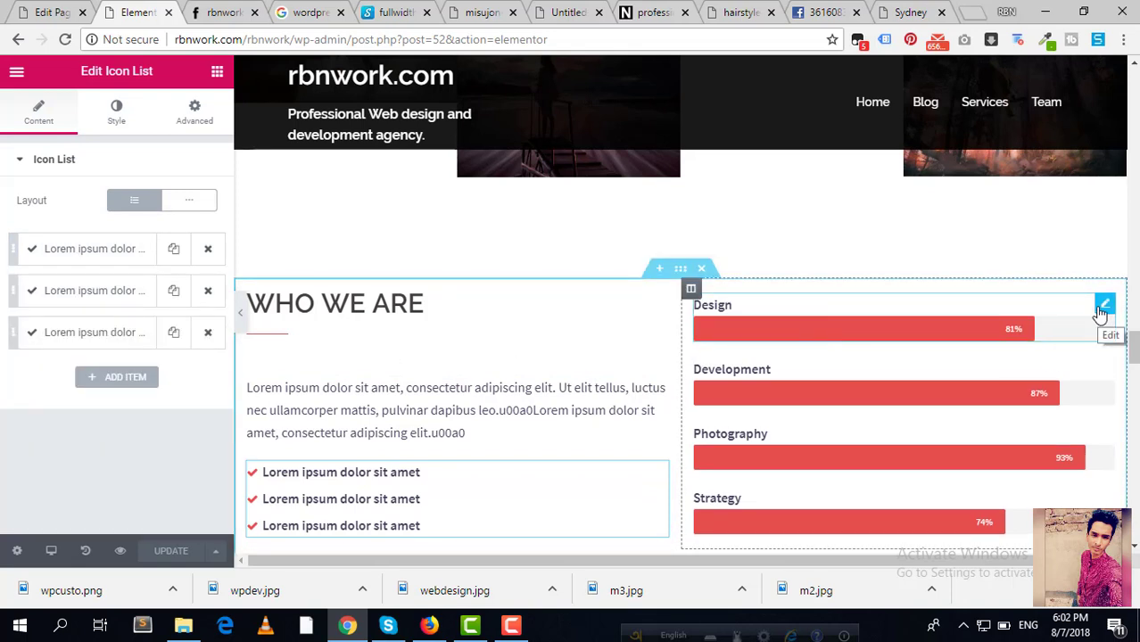
Step: Retitle the first WHO WE ARE progress bar 'Web Design' and set its percentage to 90
{"action": "left_click", "coordinate": [1104, 306]}
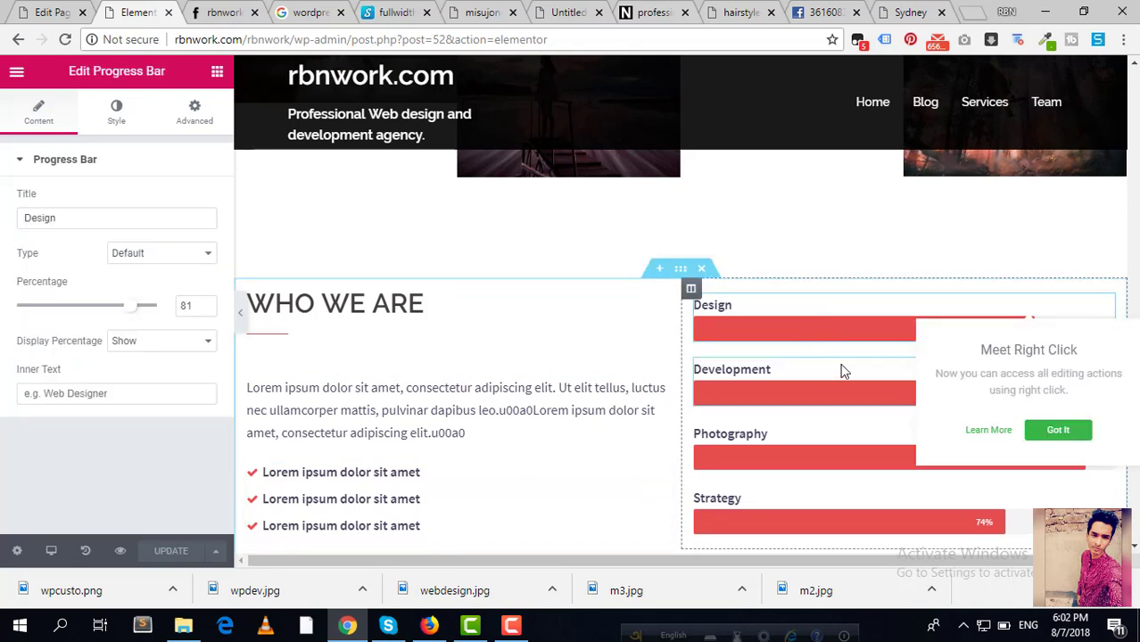
{"action": "left_click", "coordinate": [832, 339]}
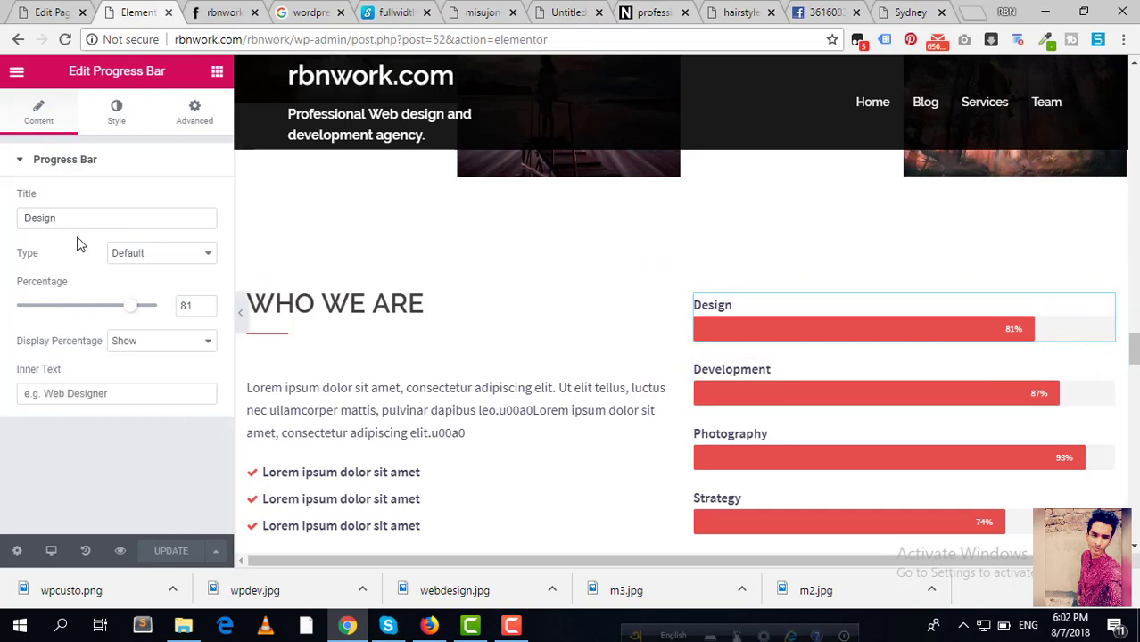
{"action": "left_click_drag", "start_coordinate": [81, 220], "coordinate": [37, 220]}
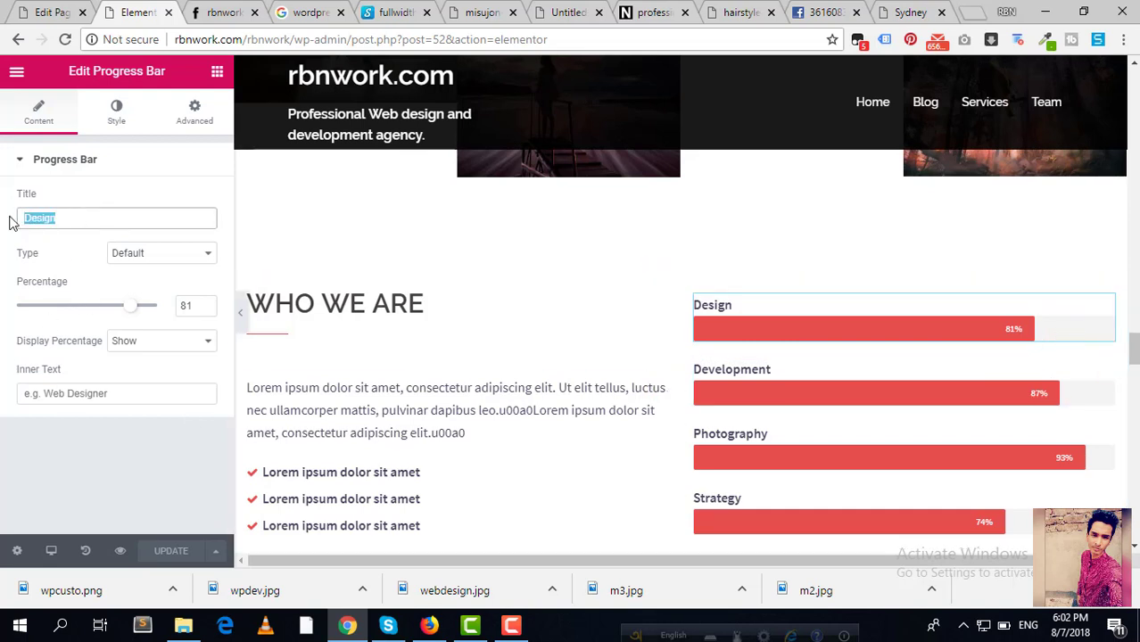
{"action": "type", "text": "Web D"}
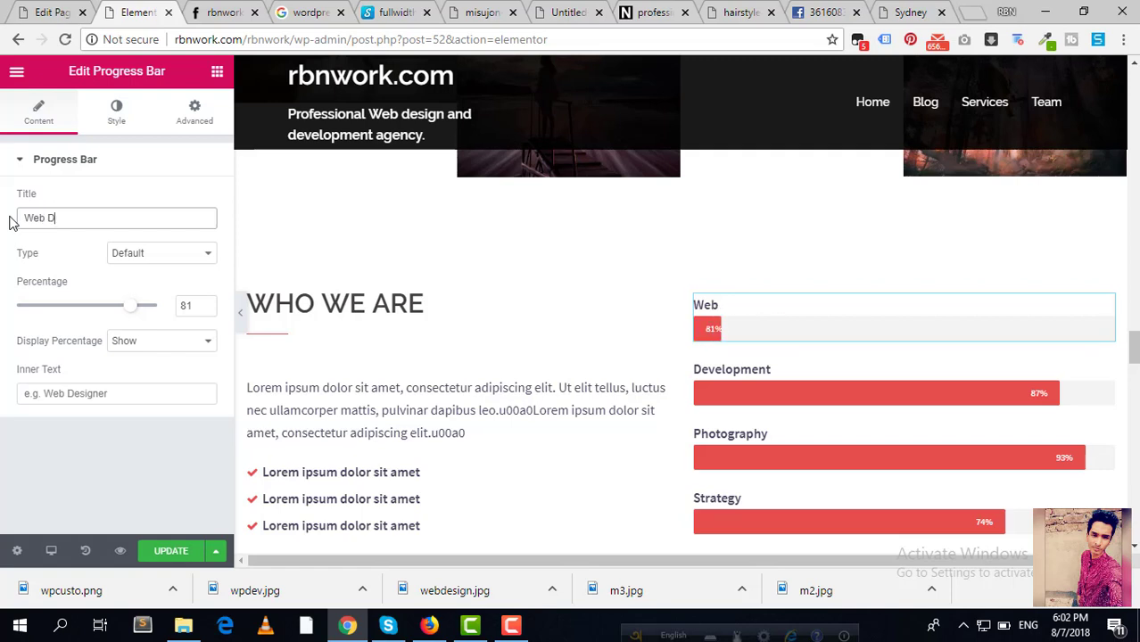
{"action": "type", "text": "esign"}
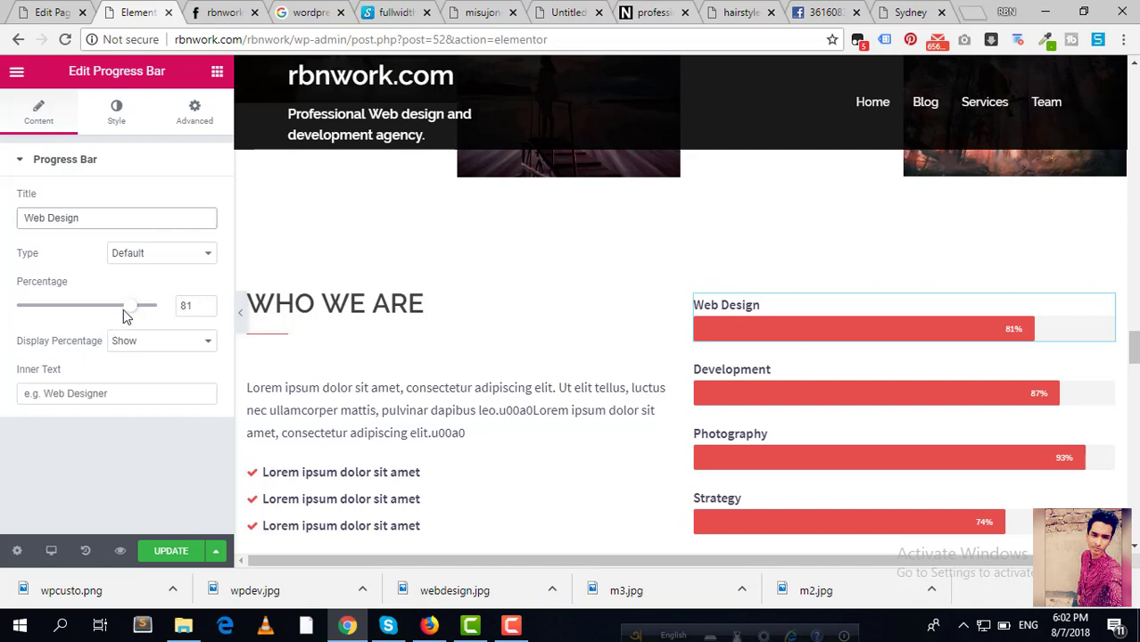
{"action": "left_click_drag", "start_coordinate": [129, 314], "coordinate": [140, 317]}
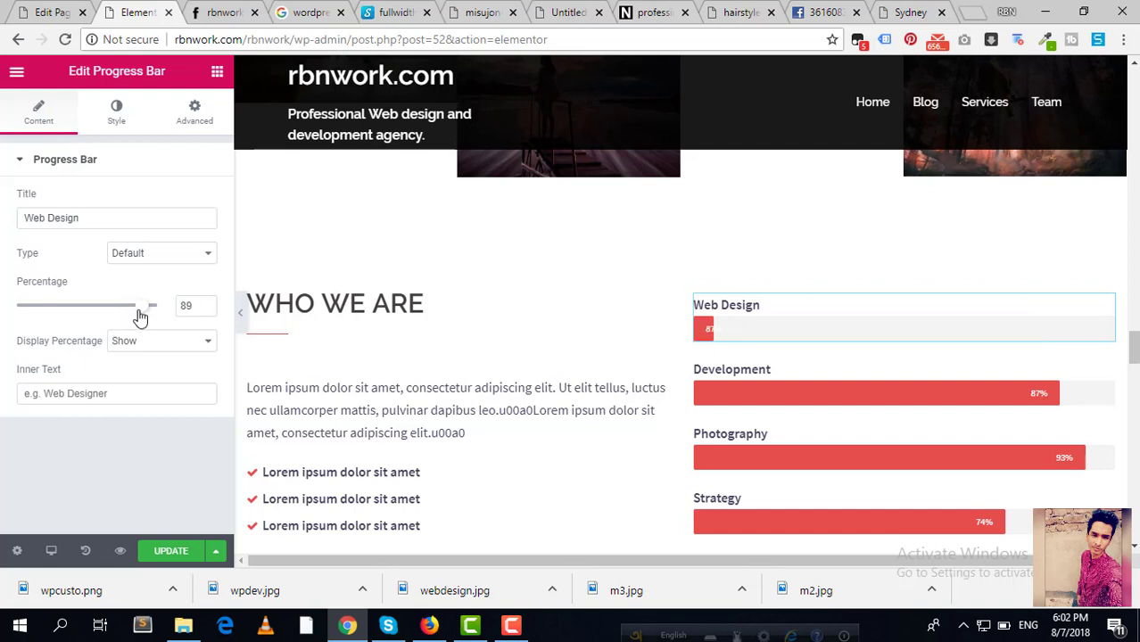
{"action": "left_click_drag", "start_coordinate": [140, 317], "coordinate": [142, 314]}
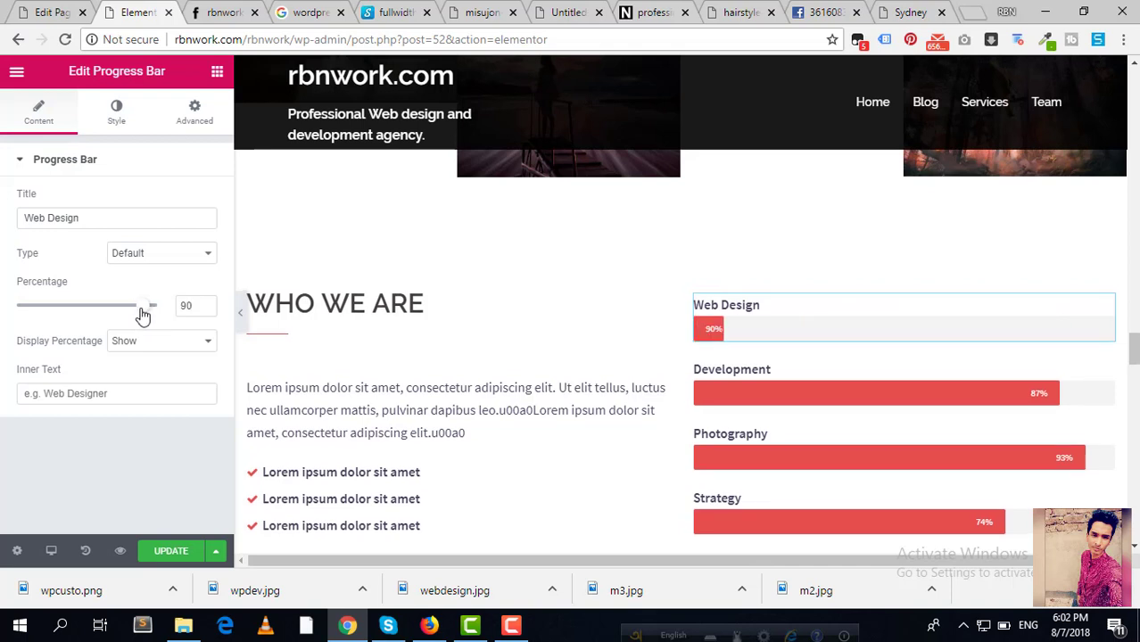
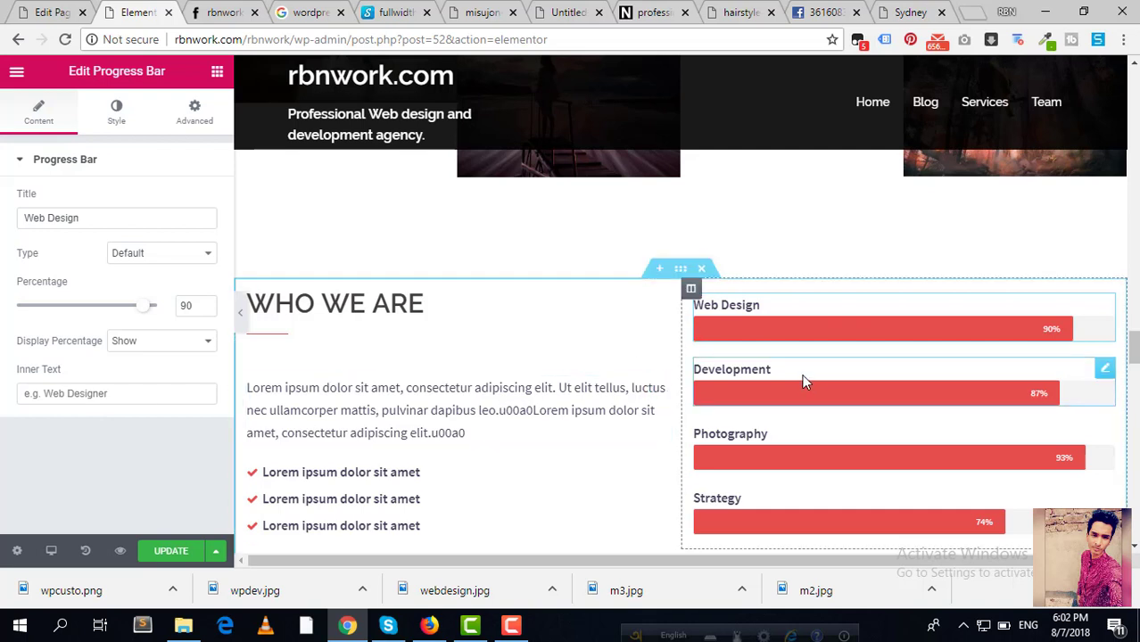
Step: Hide and then restore the percentage display on the Web Design bar
{"action": "left_click", "coordinate": [191, 354]}
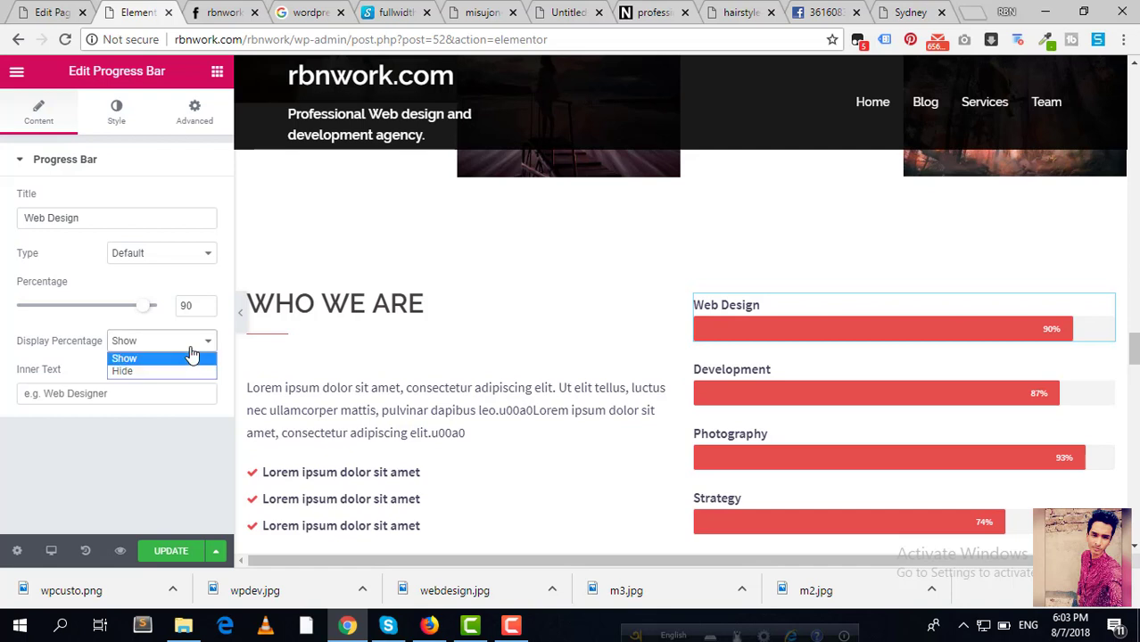
{"action": "left_click", "coordinate": [181, 371]}
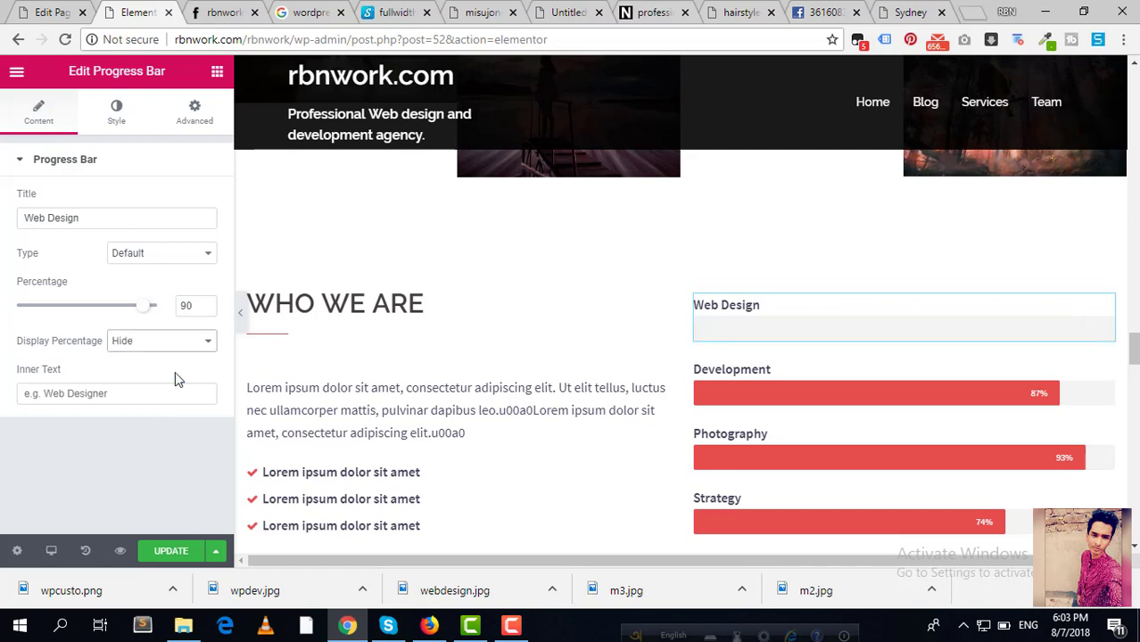
{"action": "left_click", "coordinate": [183, 350]}
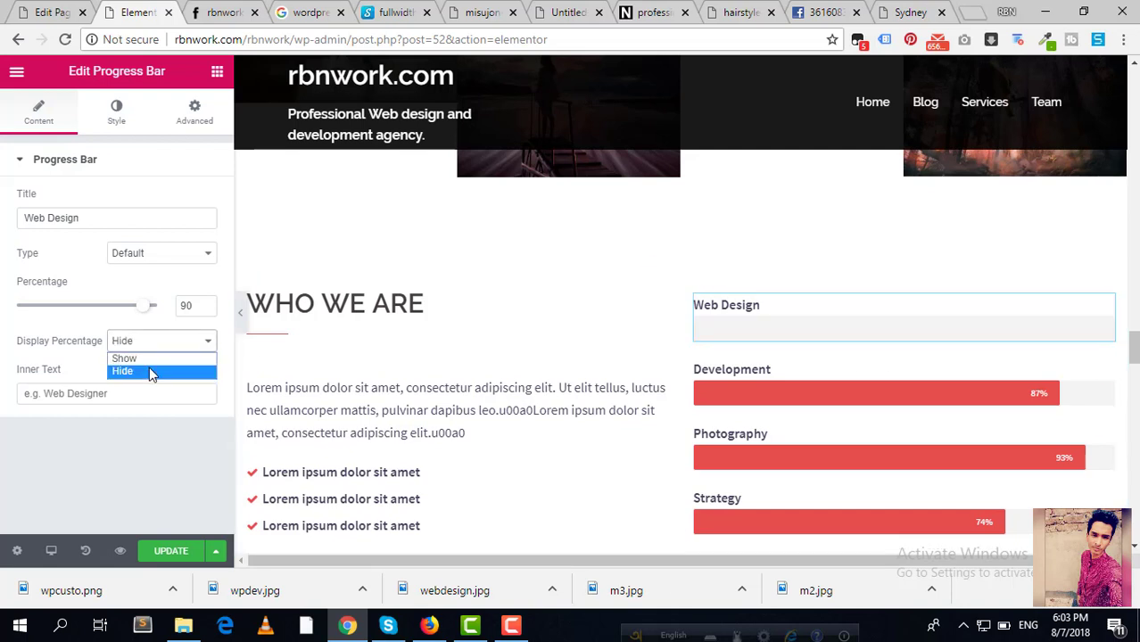
{"action": "left_click", "coordinate": [144, 358]}
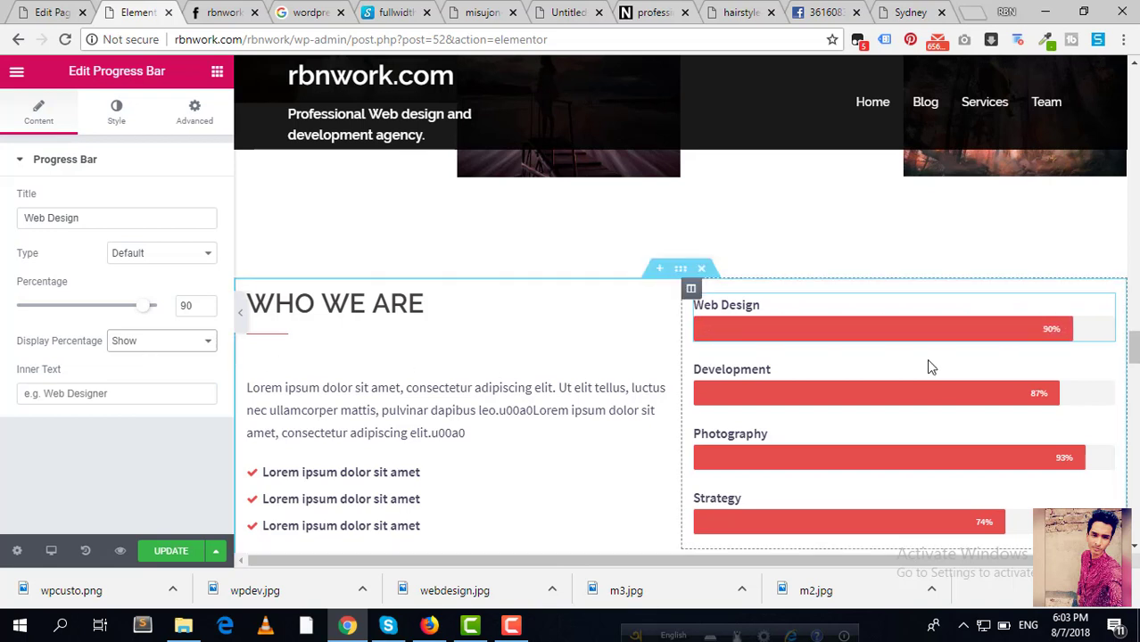
Step: Rename the Development bar to 'WordPress' and change its percentage from 87 to 95
{"action": "left_click", "coordinate": [1106, 369]}
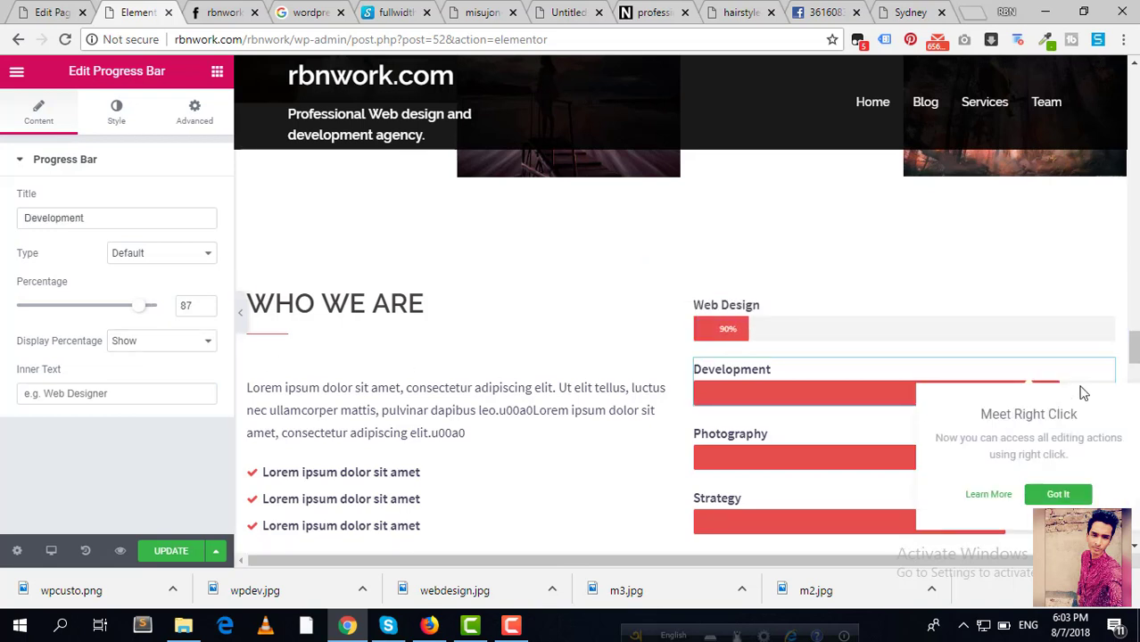
{"action": "left_click_drag", "start_coordinate": [835, 398], "coordinate": [1125, 381]}
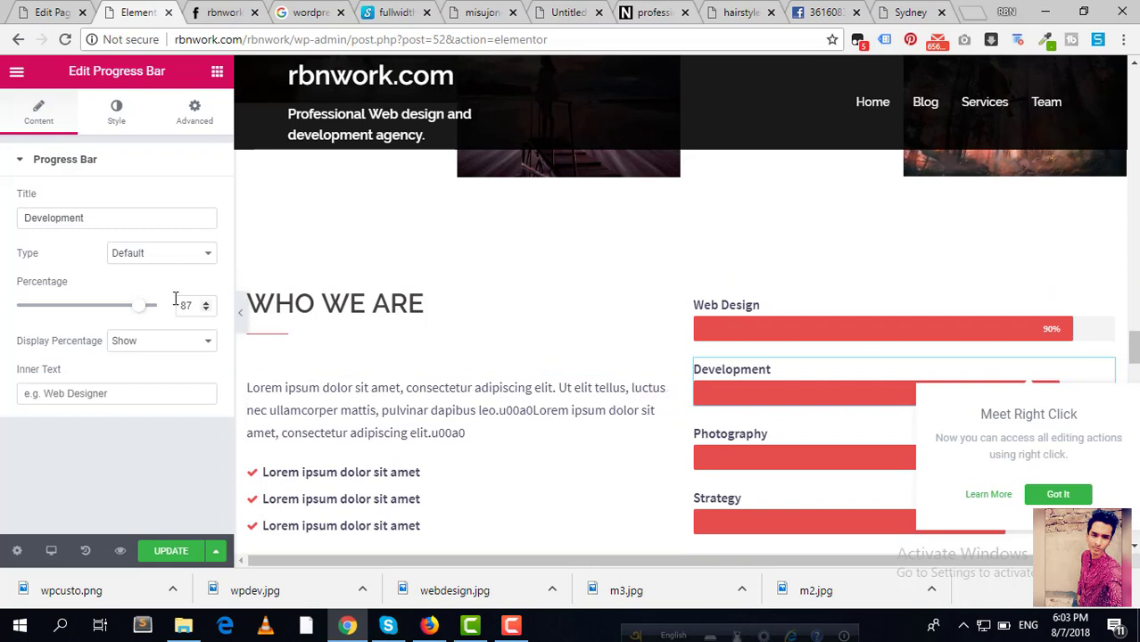
{"action": "left_click_drag", "start_coordinate": [102, 220], "coordinate": [7, 220]}
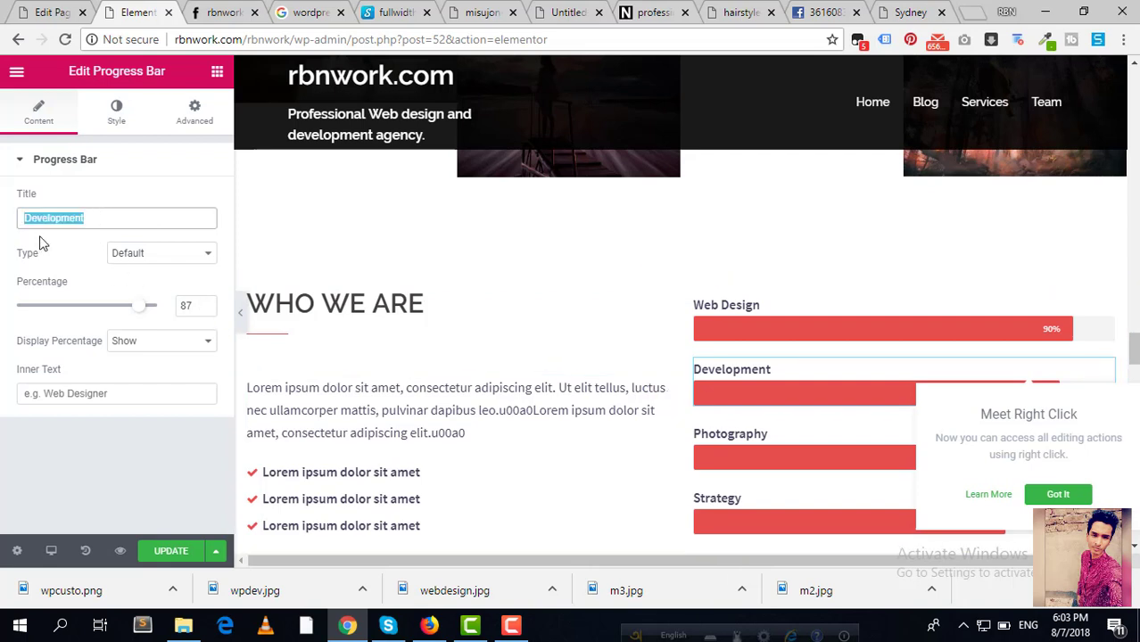
{"action": "key", "text": "BackSpace"}
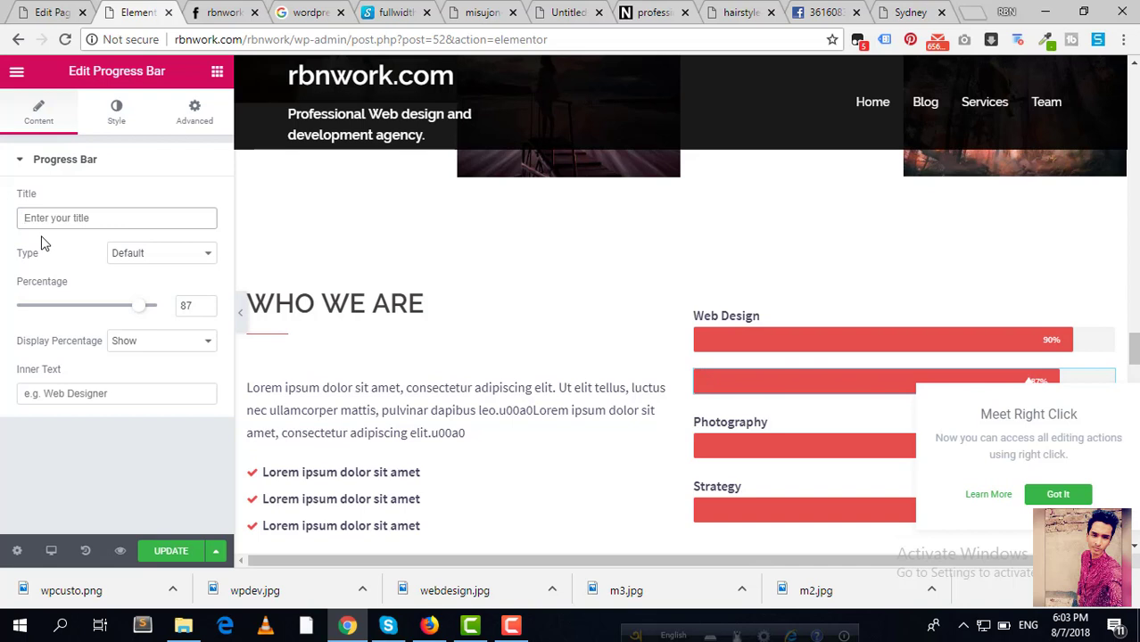
{"action": "type", "text": "WordPress"}
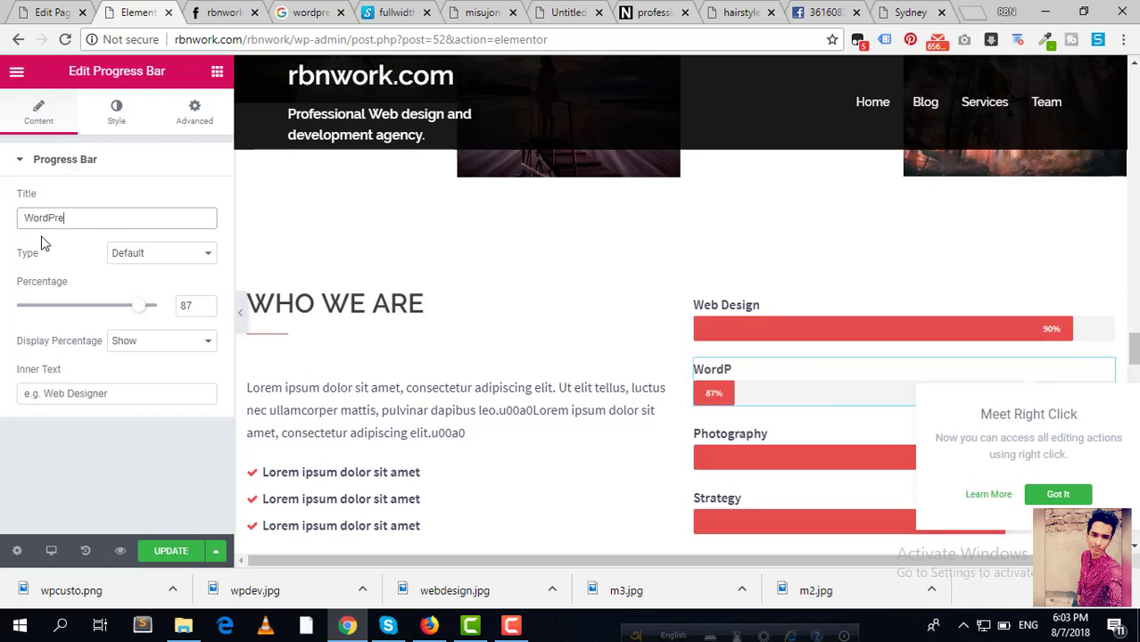
{"action": "left_click", "coordinate": [1035, 495]}
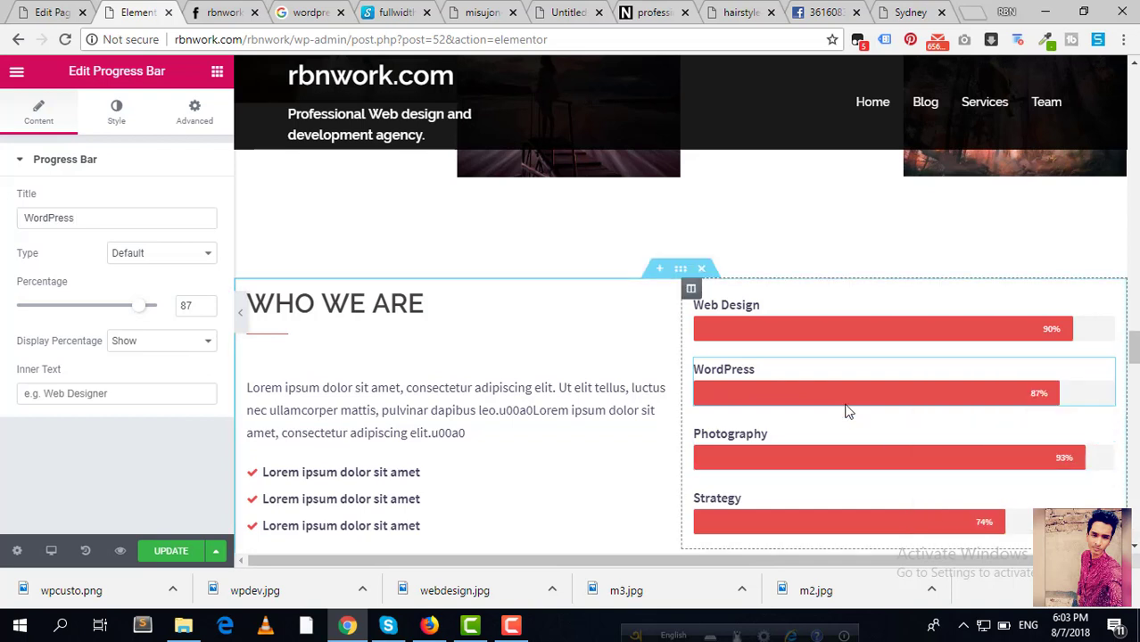
{"action": "left_click_drag", "start_coordinate": [195, 307], "coordinate": [117, 306]}
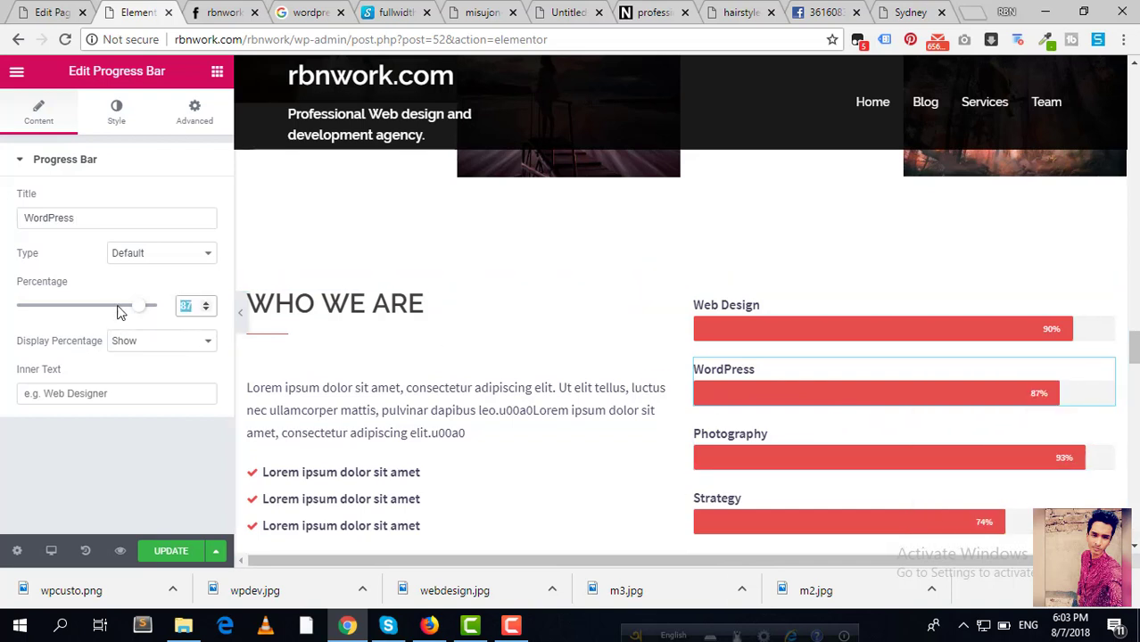
{"action": "type", "text": "95"}
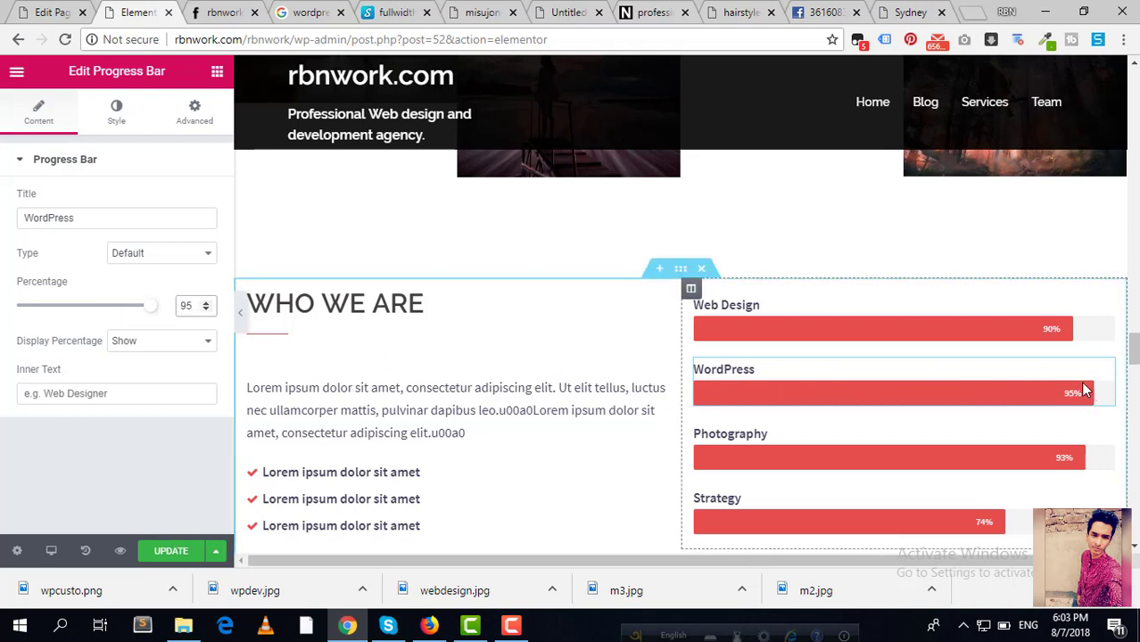
Step: Bring up the Strategy bar's settings and look them over
{"action": "scroll", "coordinate": [783, 399], "scroll_direction": "down", "scroll_amount": 3}
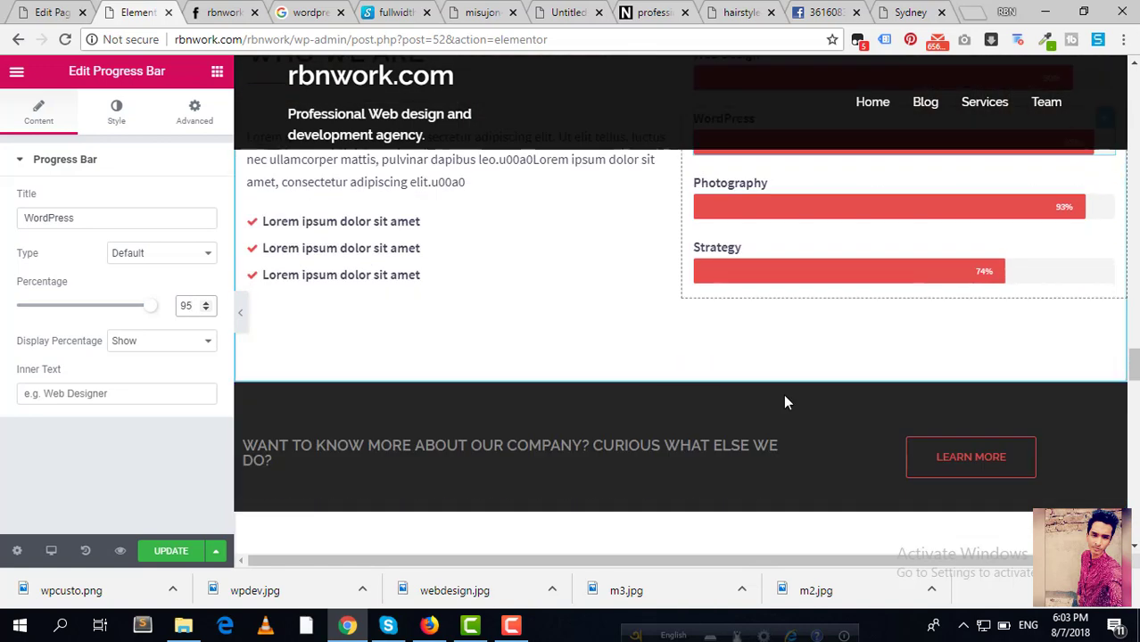
{"action": "scroll", "coordinate": [784, 399], "scroll_direction": "up", "scroll_amount": 1}
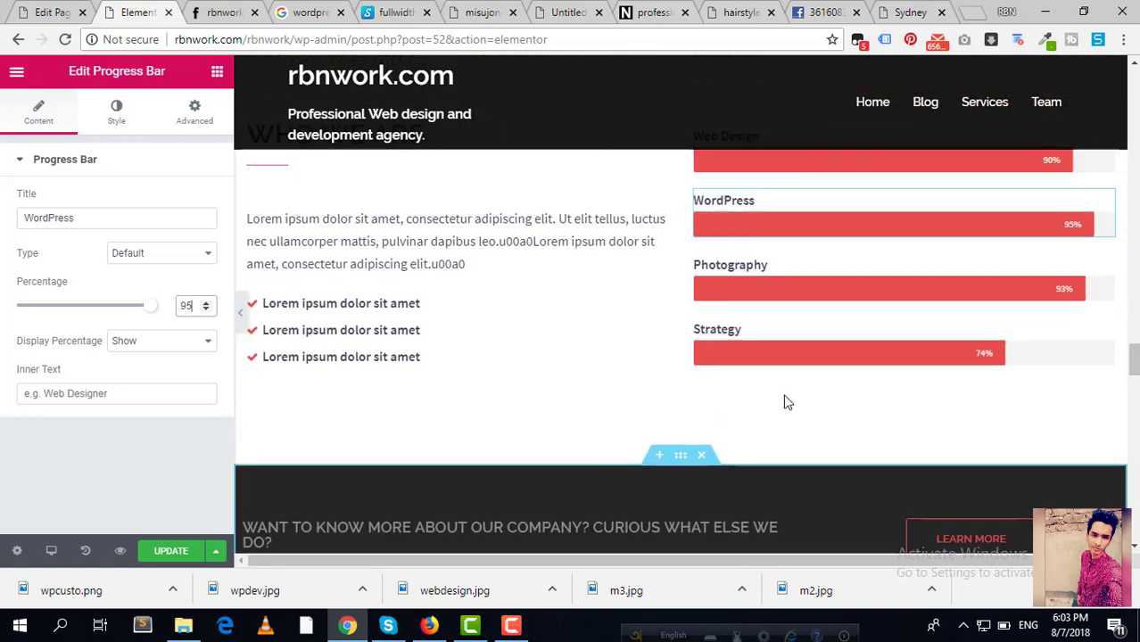
{"action": "left_click", "coordinate": [753, 340]}
{"action": "scroll", "coordinate": [379, 345], "scroll_direction": "down", "scroll_amount": 3}
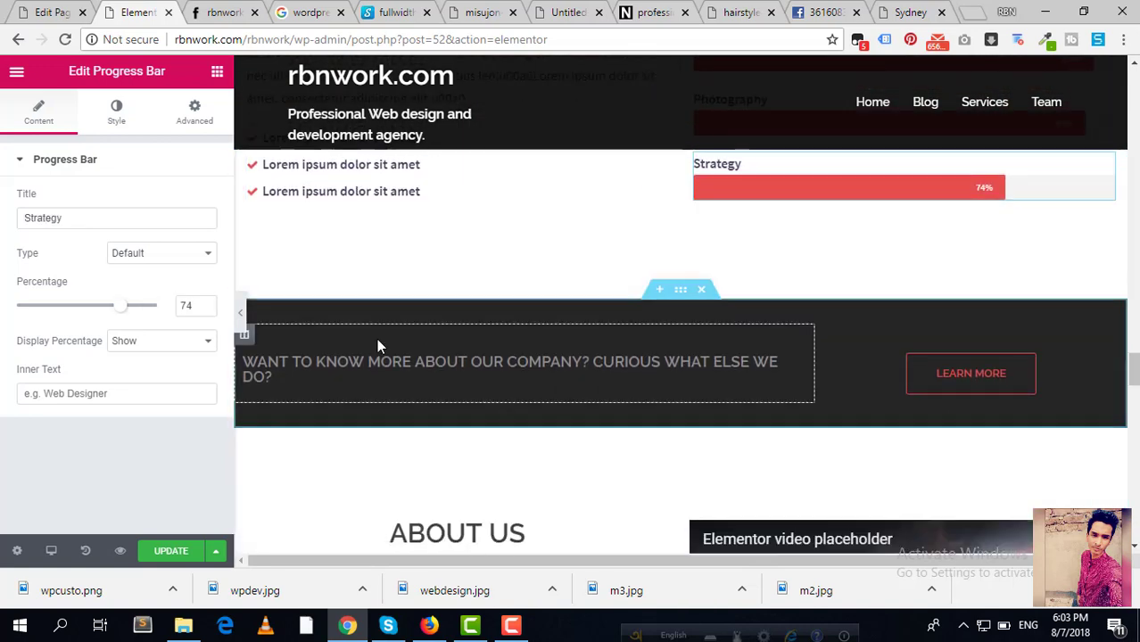
{"action": "scroll", "coordinate": [379, 336], "scroll_direction": "up", "scroll_amount": 1}
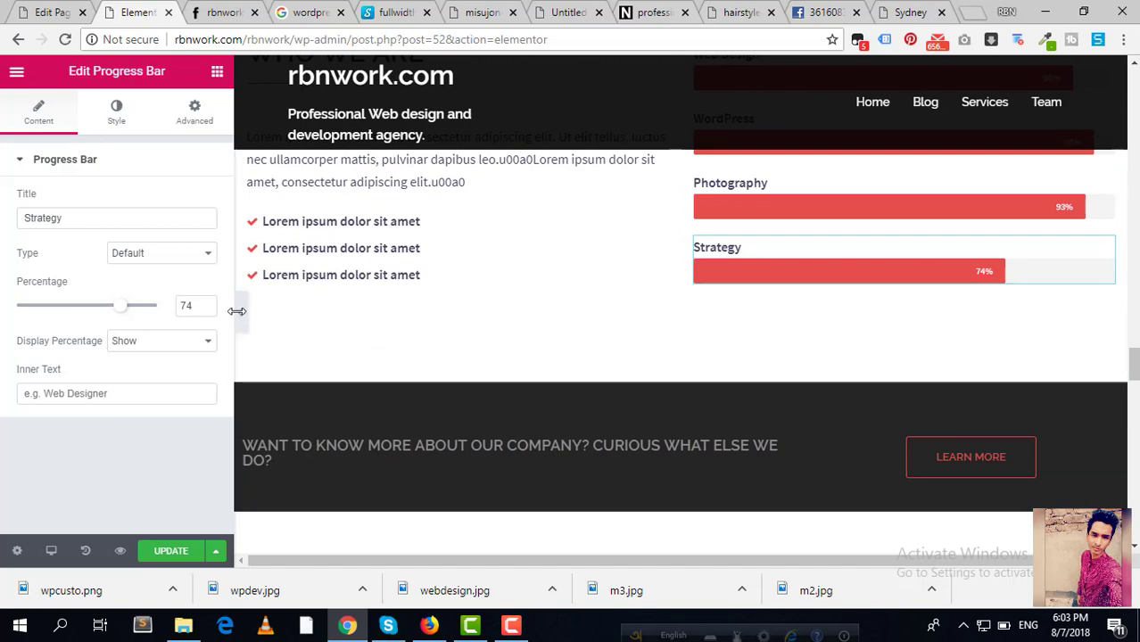
{"action": "scroll", "coordinate": [405, 397], "scroll_direction": "down", "scroll_amount": 3}
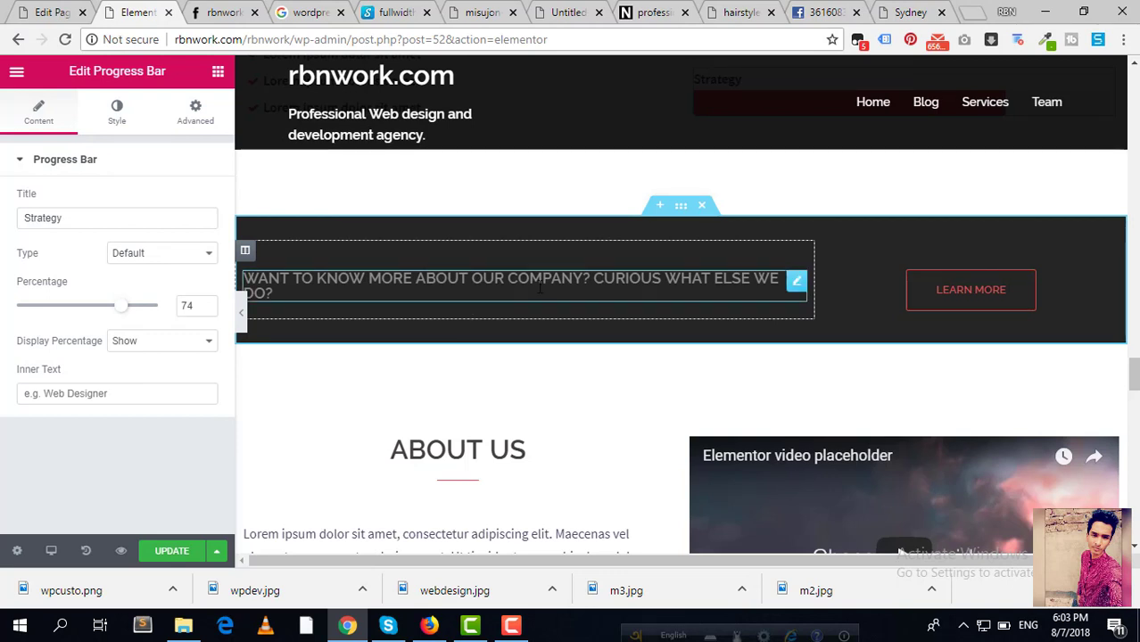
Step: Inspect the call-to-action heading's title text without changing it
{"action": "left_click", "coordinate": [796, 281]}
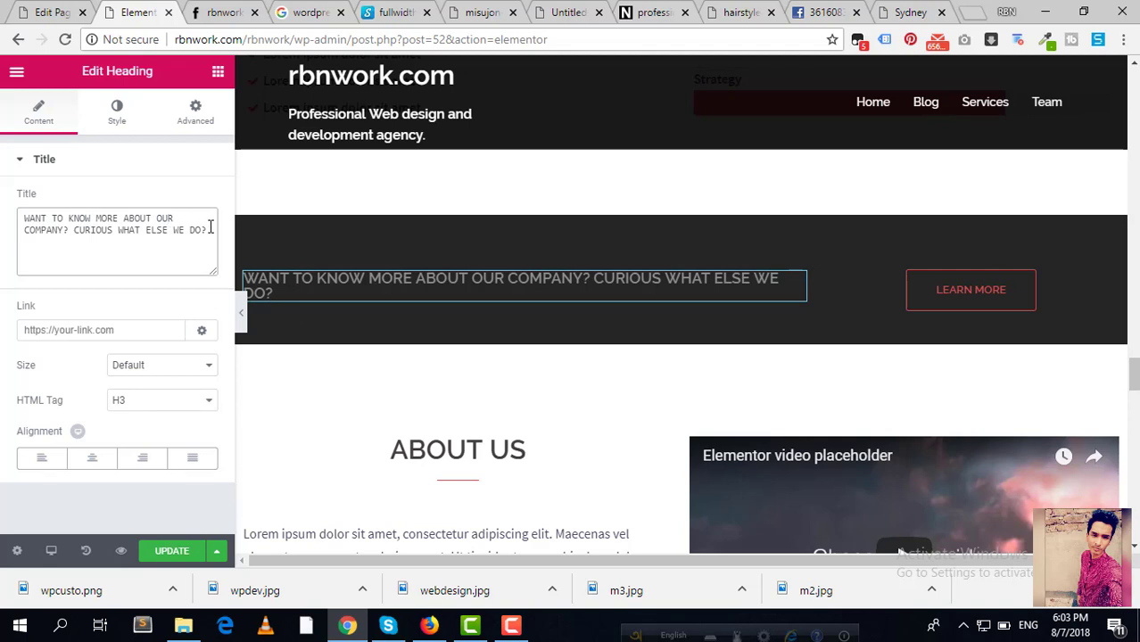
{"action": "left_click_drag", "start_coordinate": [210, 228], "coordinate": [13, 198]}
{"action": "left_click", "coordinate": [114, 230]}
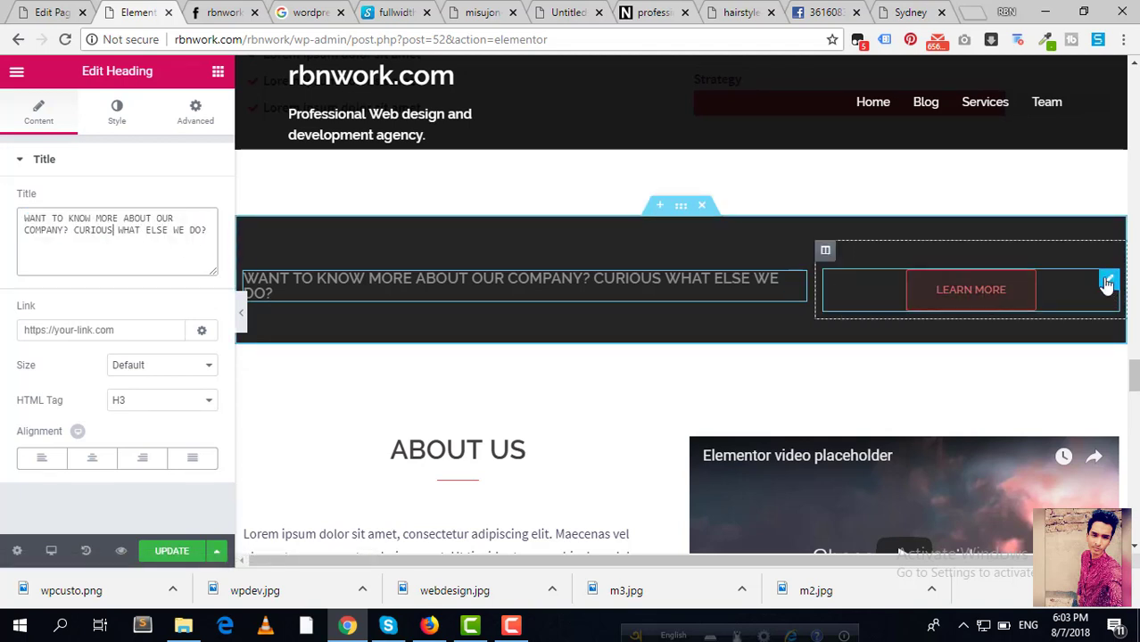
Step: Try Medium and Extra Small on the Learn More button, settling on Extra Large
{"action": "left_click", "coordinate": [1107, 282]}
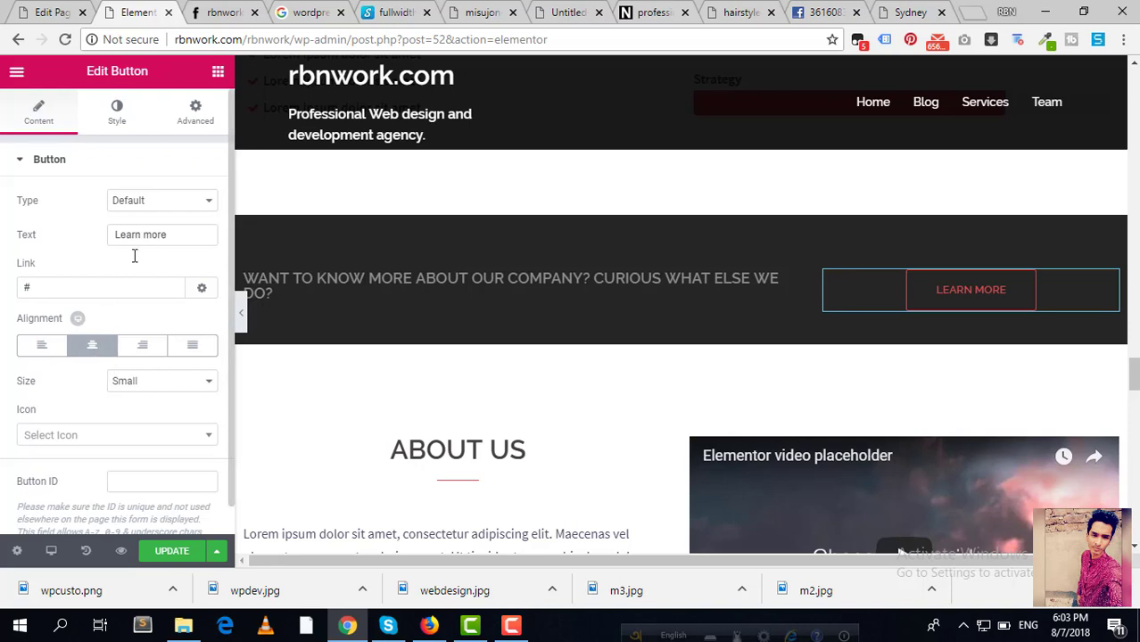
{"action": "scroll", "coordinate": [134, 295], "scroll_direction": "down", "scroll_amount": 1}
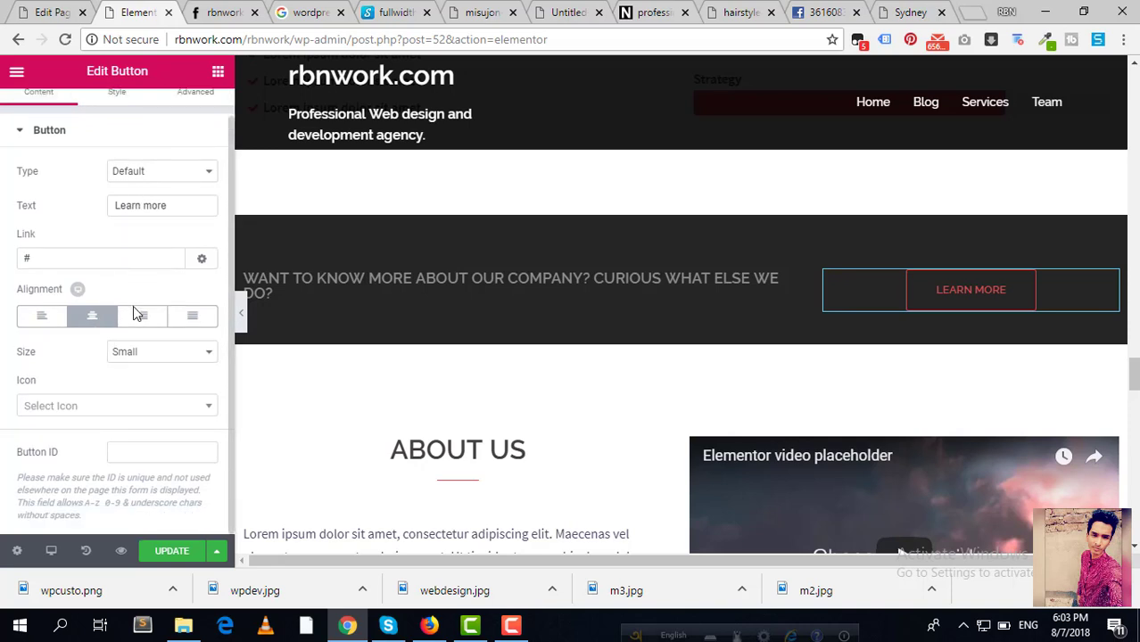
{"action": "left_click", "coordinate": [155, 353]}
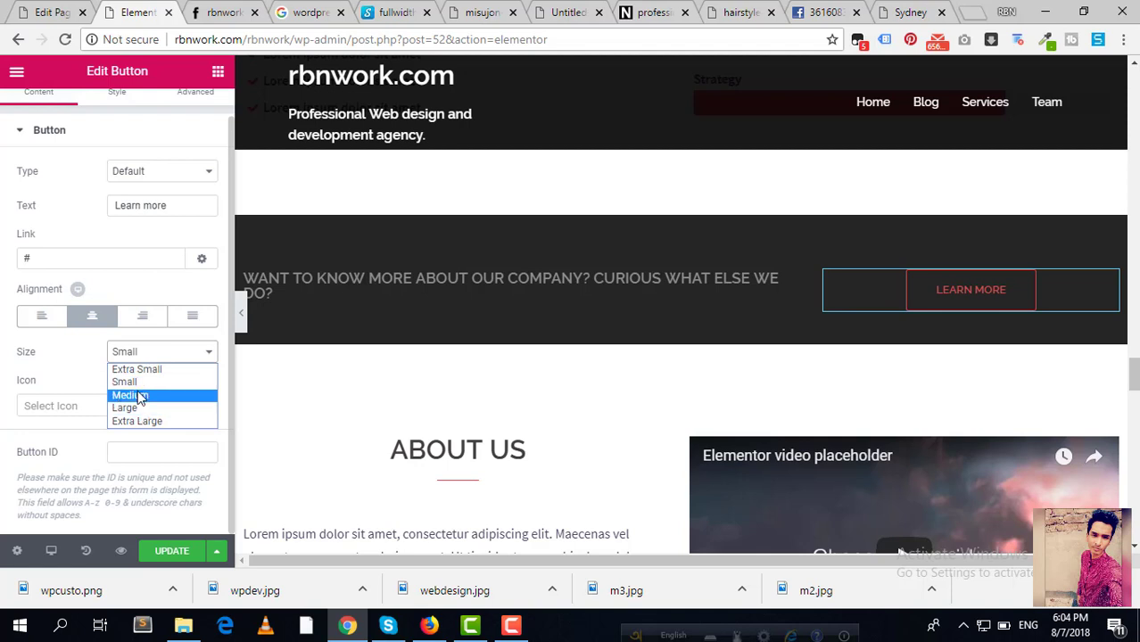
{"action": "left_click", "coordinate": [138, 396]}
{"action": "left_click", "coordinate": [169, 353]}
{"action": "left_click", "coordinate": [154, 368]}
{"action": "left_click", "coordinate": [184, 355]}
{"action": "left_click", "coordinate": [145, 419]}
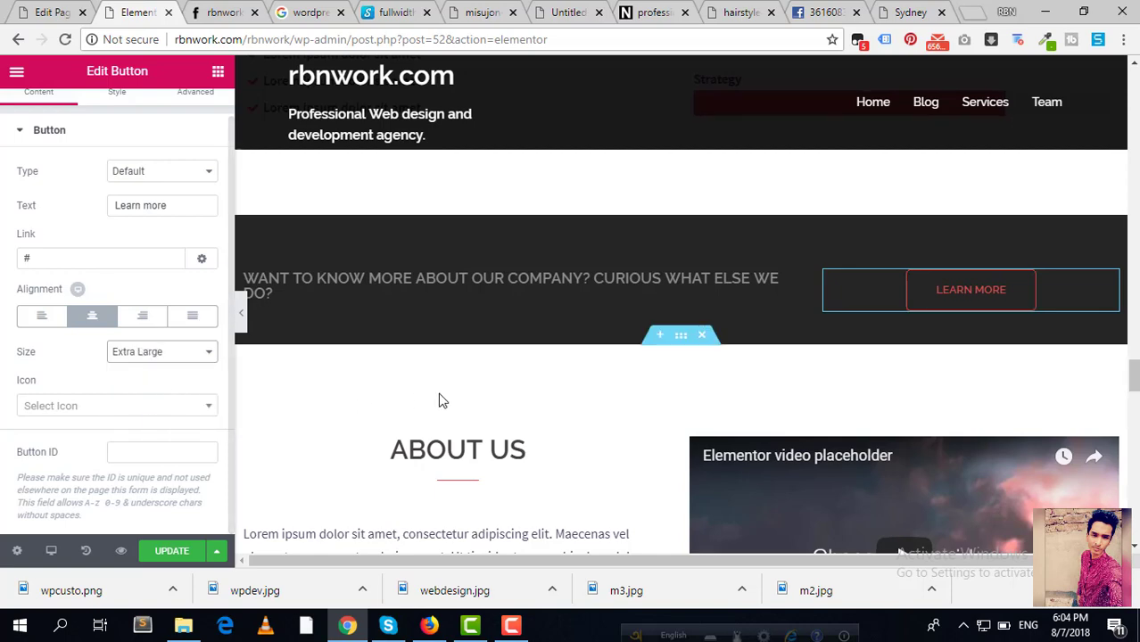
{"action": "scroll", "coordinate": [438, 399], "scroll_direction": "down", "scroll_amount": 5}
{"action": "scroll", "coordinate": [438, 399], "scroll_direction": "up", "scroll_amount": 3}
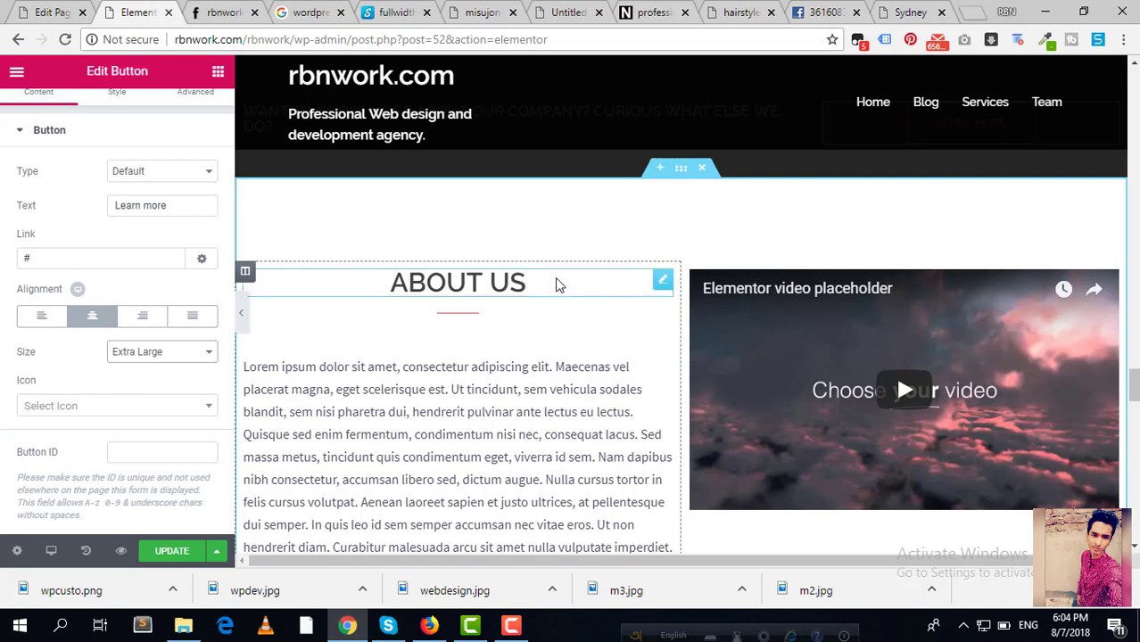
Step: Move the About Us heading out and back to the left column, then edit its title text
{"action": "left_click_drag", "start_coordinate": [660, 284], "coordinate": [663, 286]}
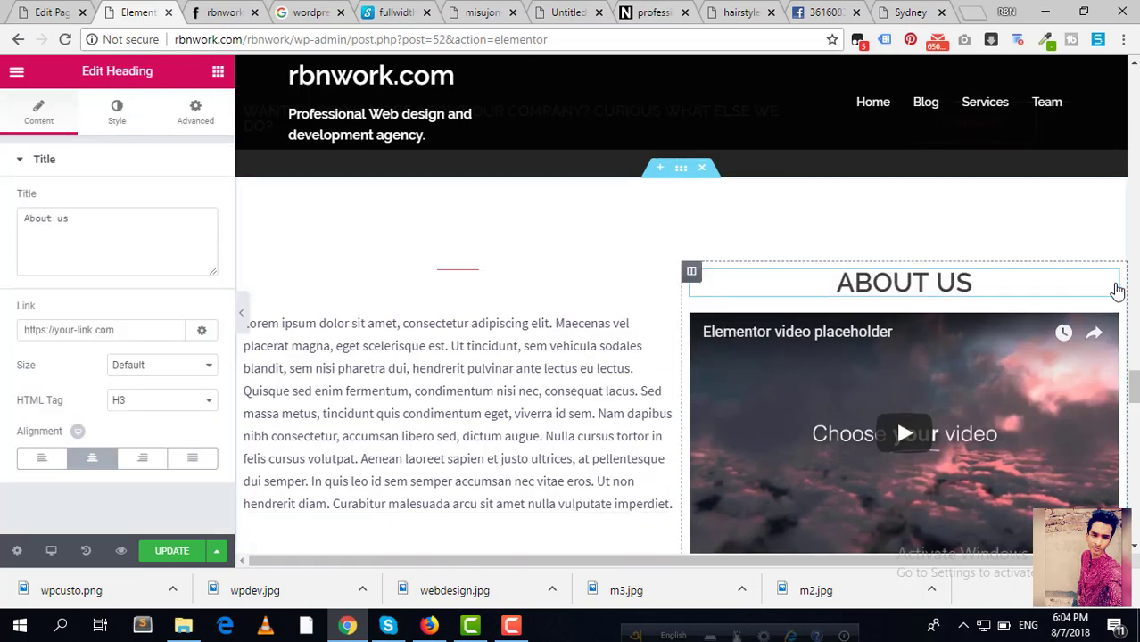
{"action": "left_click_drag", "start_coordinate": [1114, 288], "coordinate": [446, 277]}
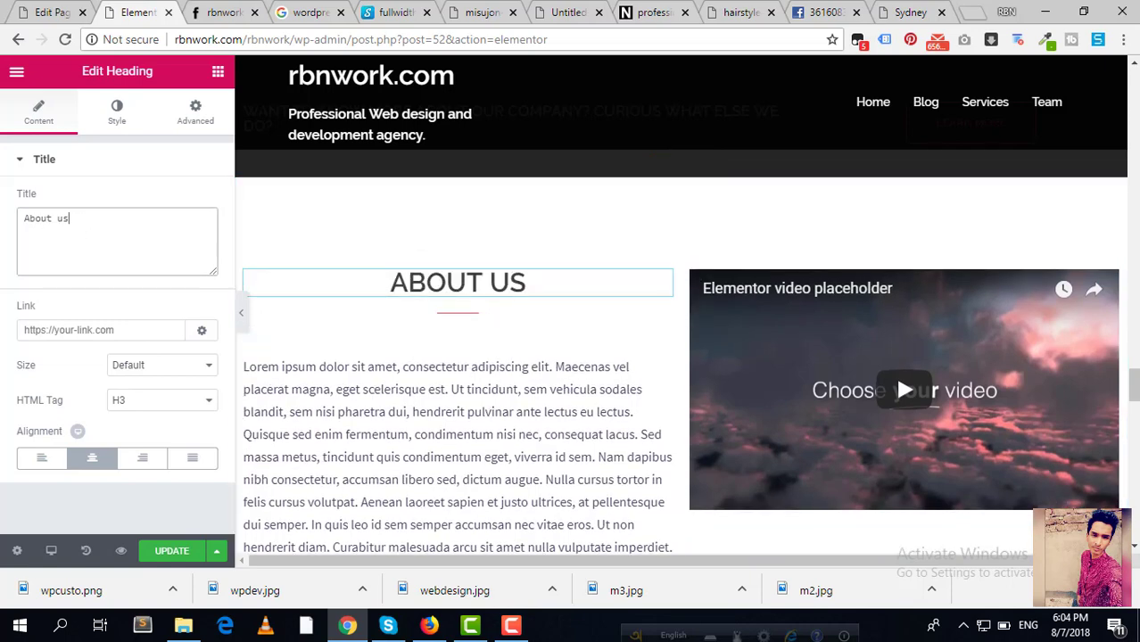
{"action": "left_click_drag", "start_coordinate": [86, 221], "coordinate": [3, 201]}
{"action": "left_click", "coordinate": [85, 221]}
{"action": "key", "text": "BackSpace"}
{"action": "key", "text": "BackSpace"}
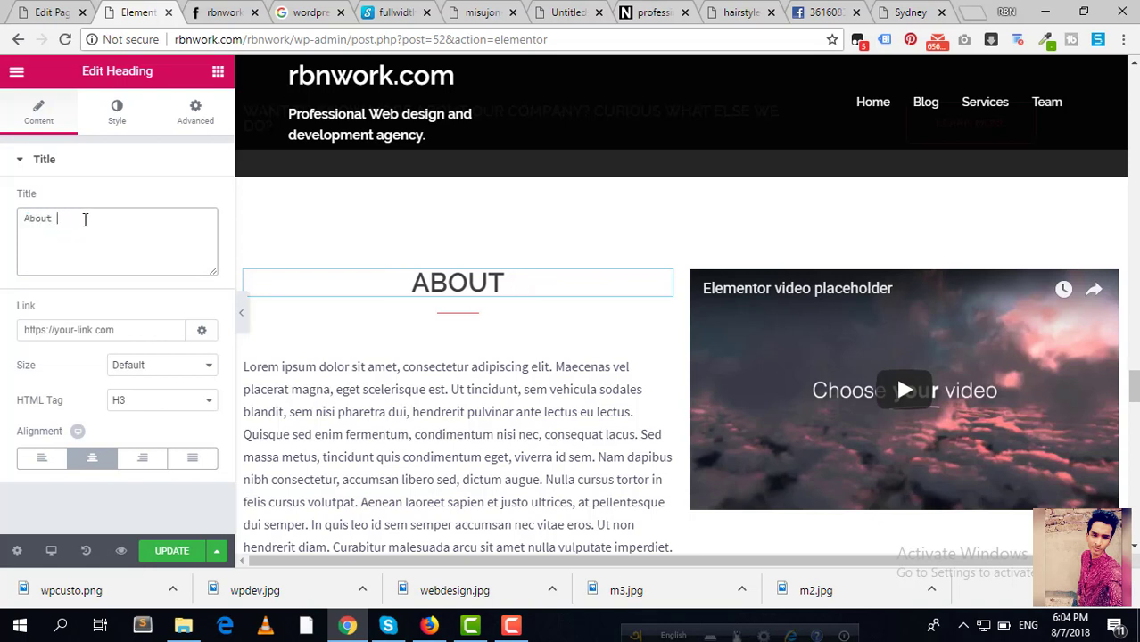
{"action": "key", "text": "BackSpace"}
{"action": "type", "text": "t"}
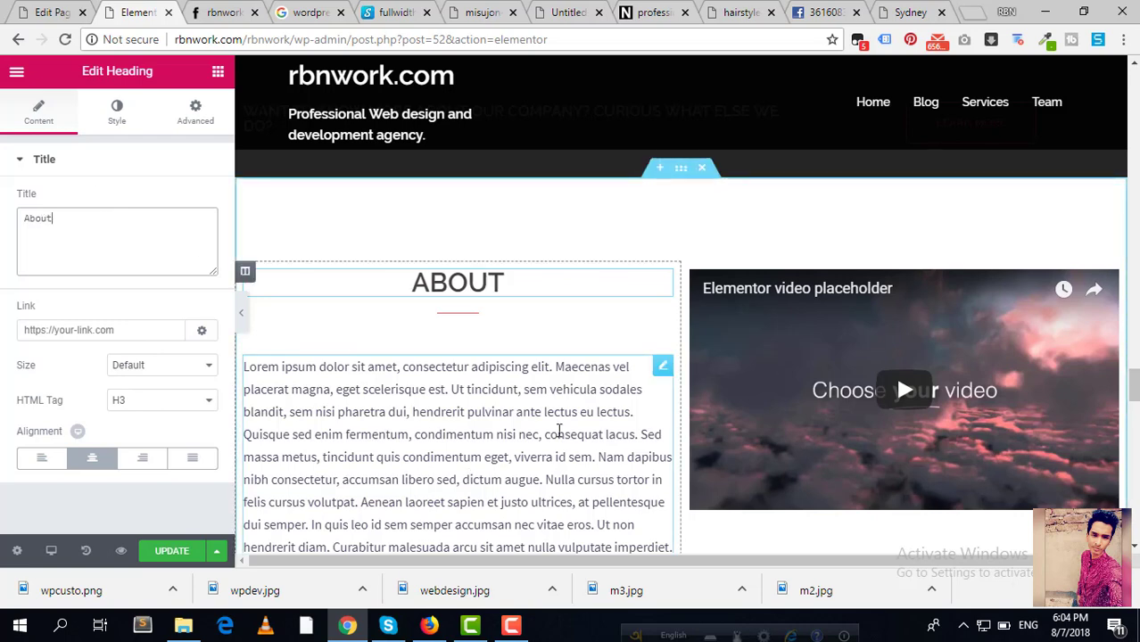
Step: Move the lorem ipsum text back into the left column above ABOUT
{"action": "scroll", "coordinate": [560, 432], "scroll_direction": "down", "scroll_amount": 1}
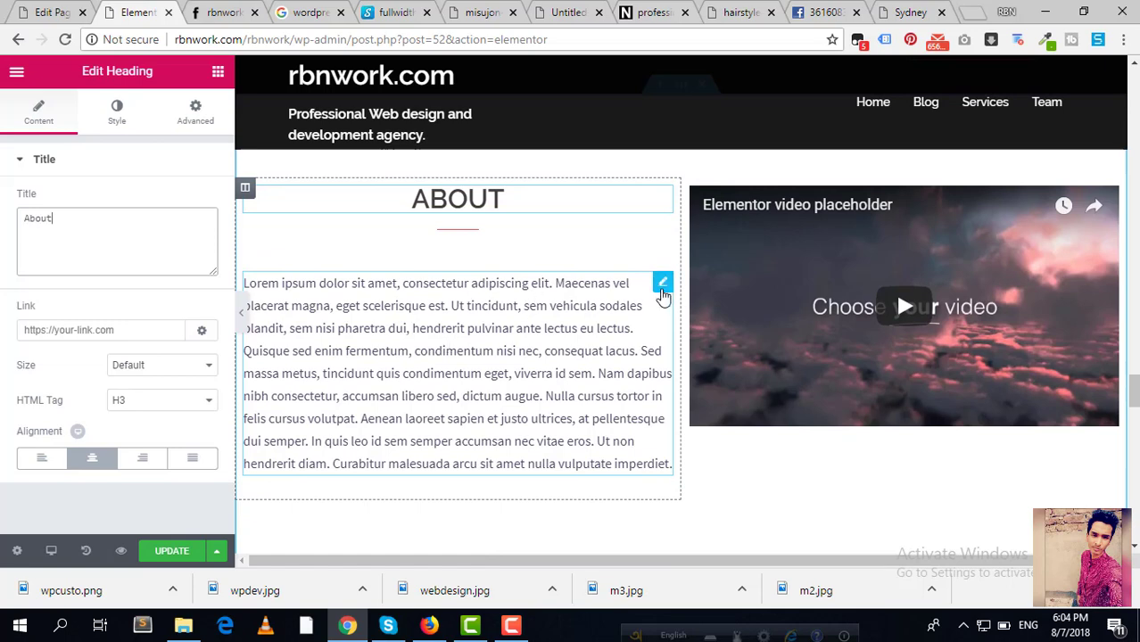
{"action": "left_click_drag", "start_coordinate": [661, 291], "coordinate": [664, 293]}
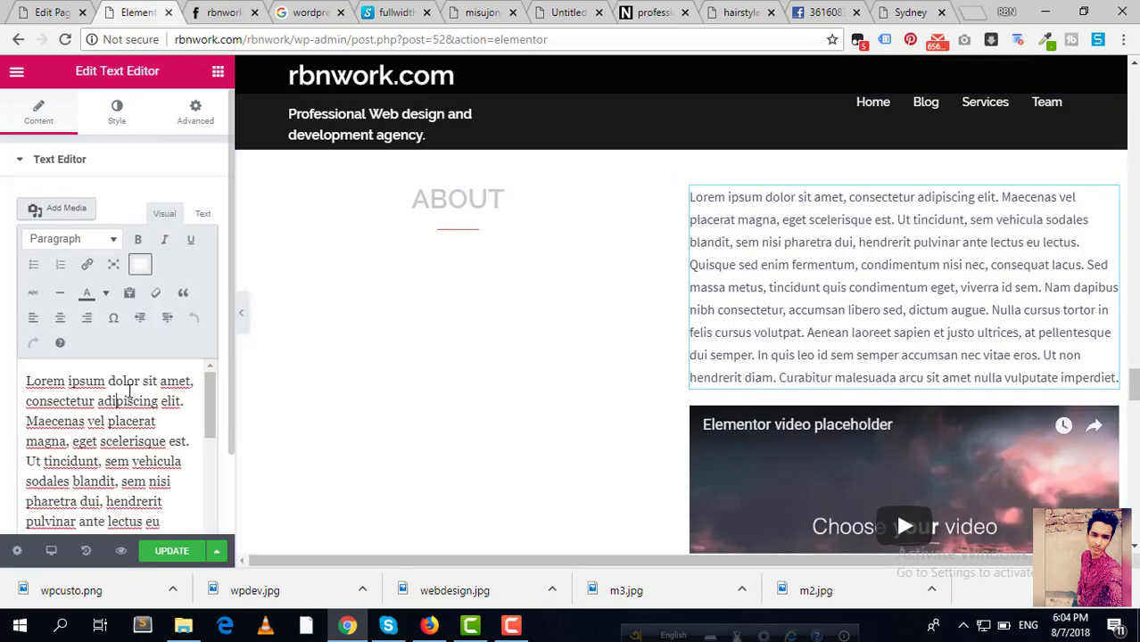
{"action": "scroll", "coordinate": [129, 390], "scroll_direction": "down", "scroll_amount": 4}
{"action": "scroll", "coordinate": [130, 391], "scroll_direction": "up", "scroll_amount": 3}
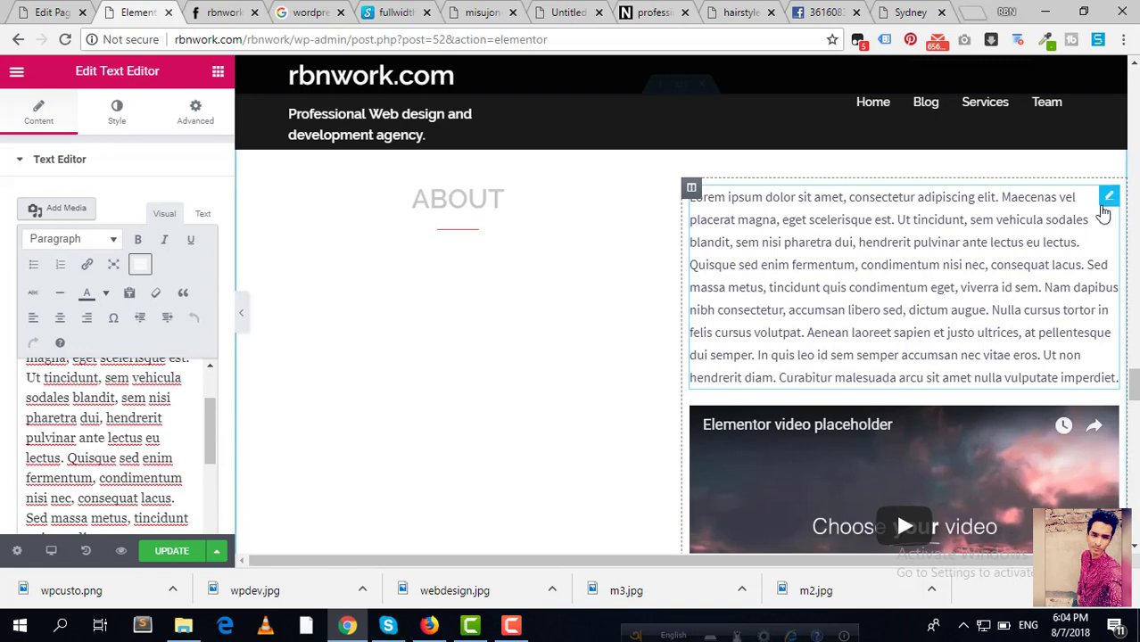
{"action": "left_click_drag", "start_coordinate": [1103, 215], "coordinate": [480, 308]}
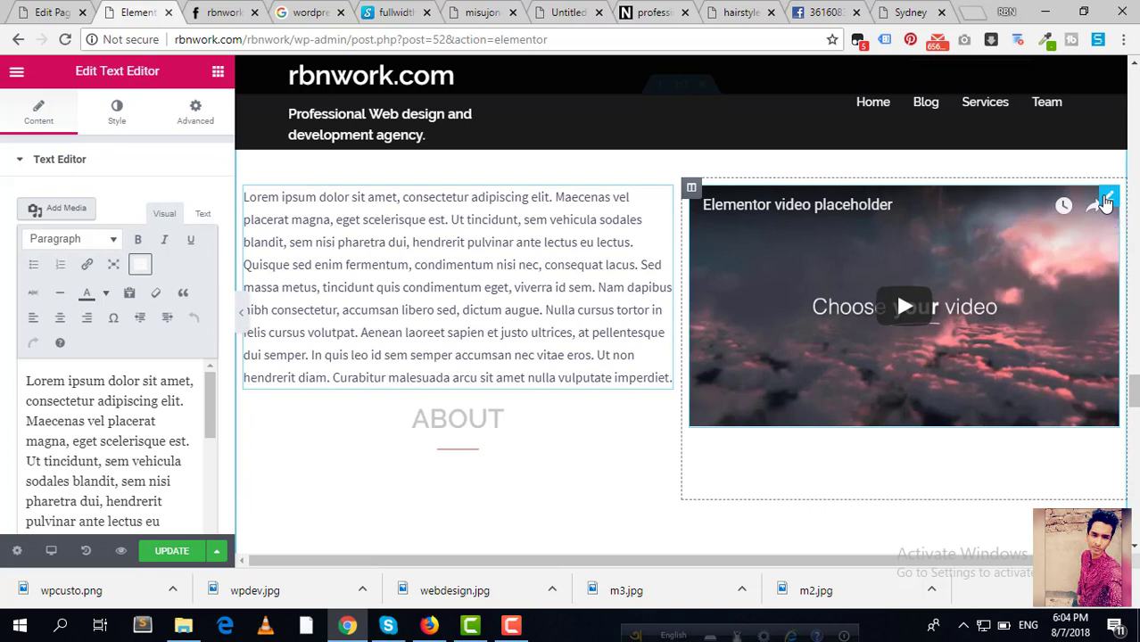
Step: Check the video widget's source options, keep YouTube, and switch to the Sydney demo tab
{"action": "left_click", "coordinate": [1106, 198]}
{"action": "left_click", "coordinate": [140, 253]}
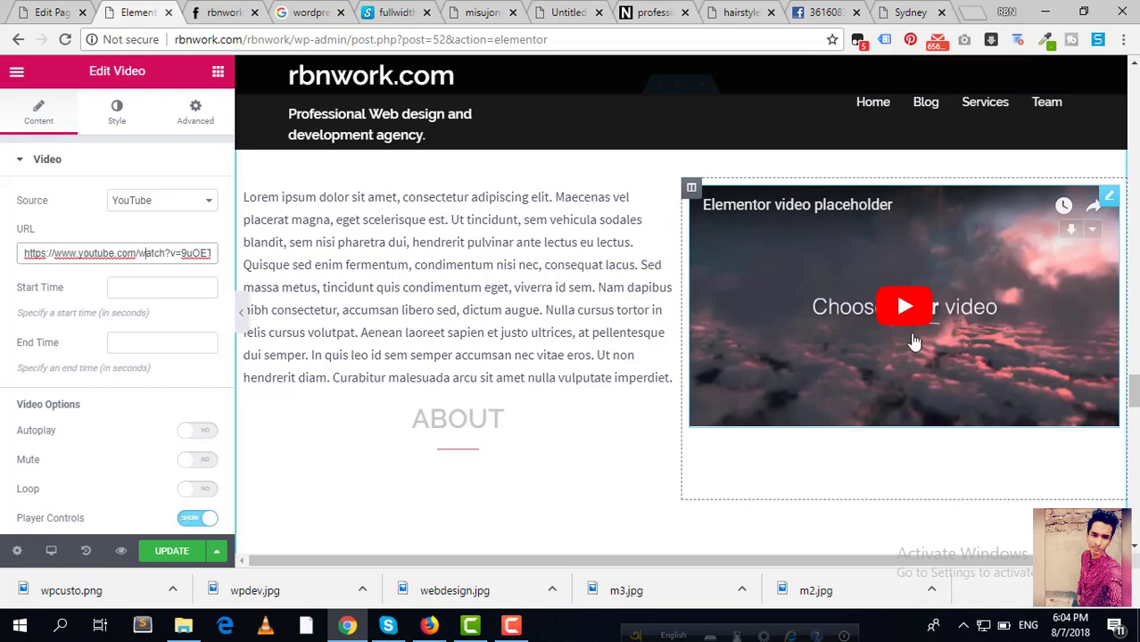
{"action": "left_click", "coordinate": [190, 207]}
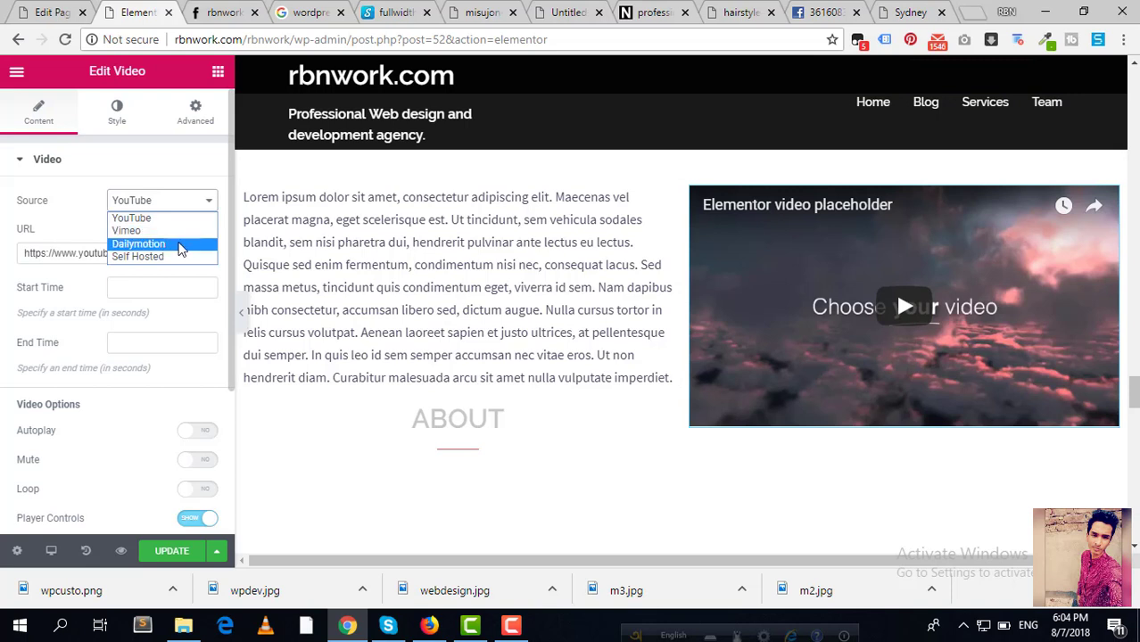
{"action": "left_click", "coordinate": [70, 255]}
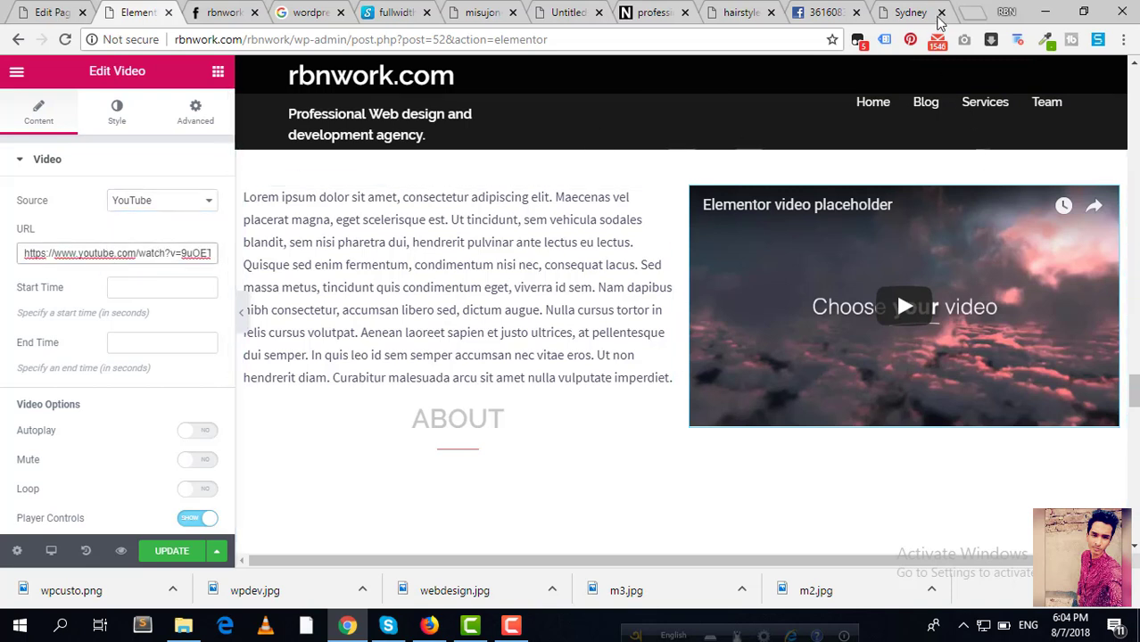
{"action": "left_click", "coordinate": [910, 12]}
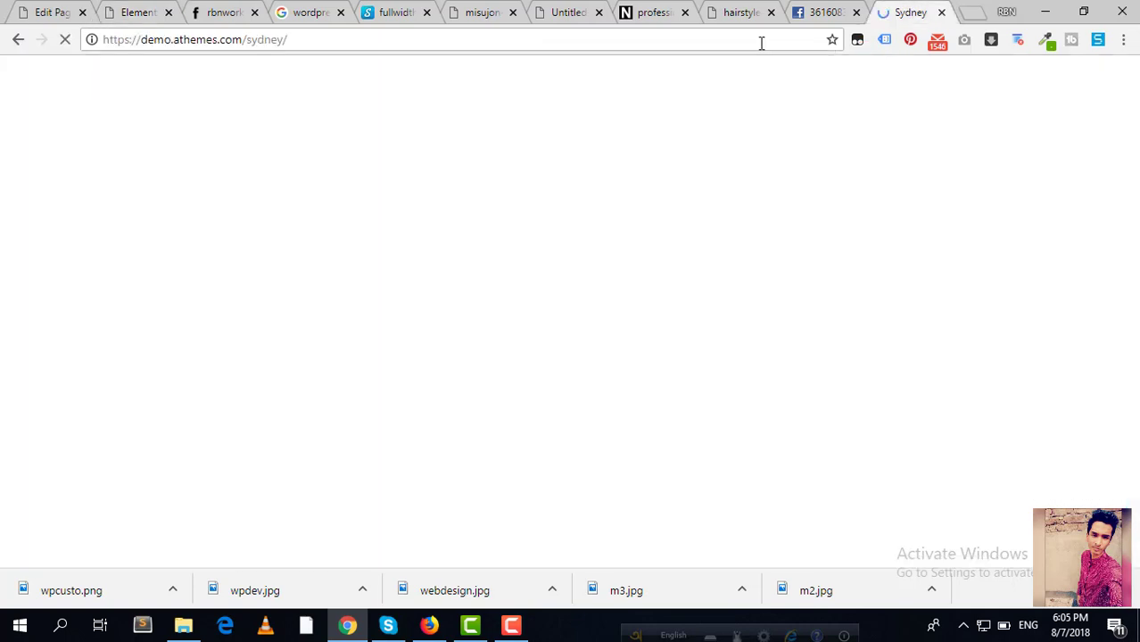
Step: Go to YouTube, open your own channel, and play the Clients Review For Rbn Work video
{"action": "left_click", "coordinate": [761, 42]}
{"action": "type", "text": "y"}
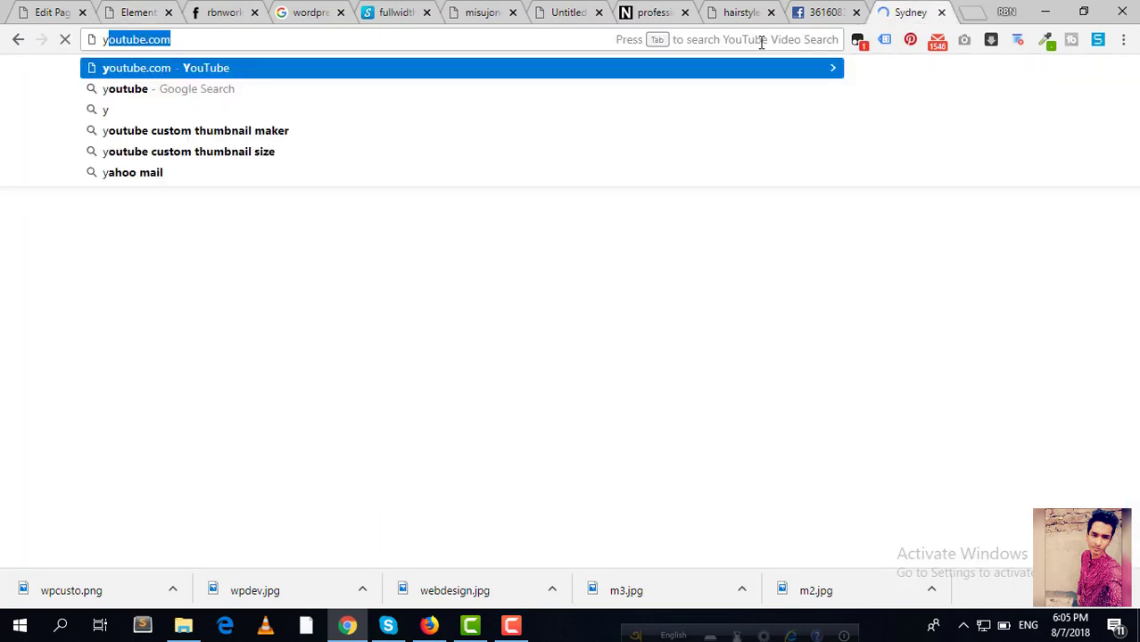
{"action": "key", "text": "Return"}
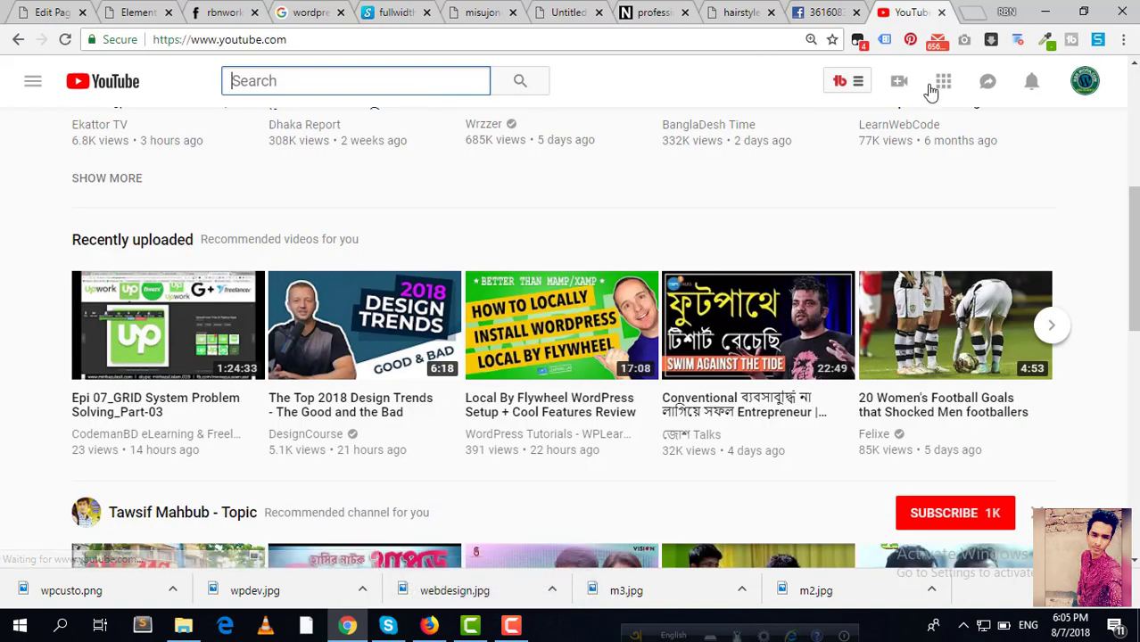
{"action": "left_click", "coordinate": [1084, 89]}
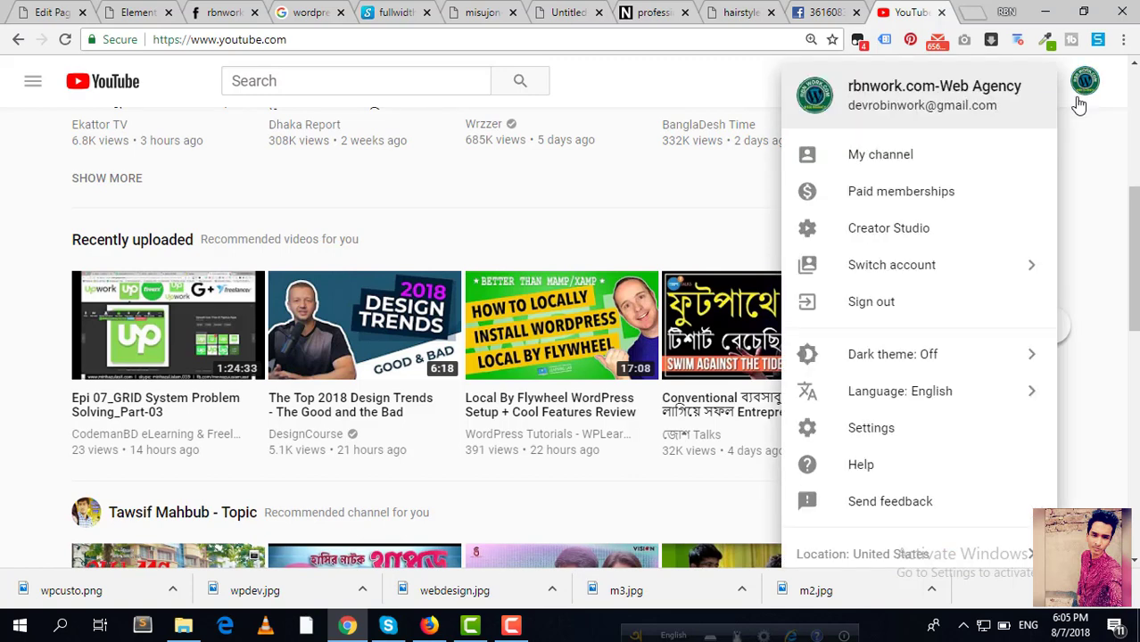
{"action": "left_click", "coordinate": [892, 155]}
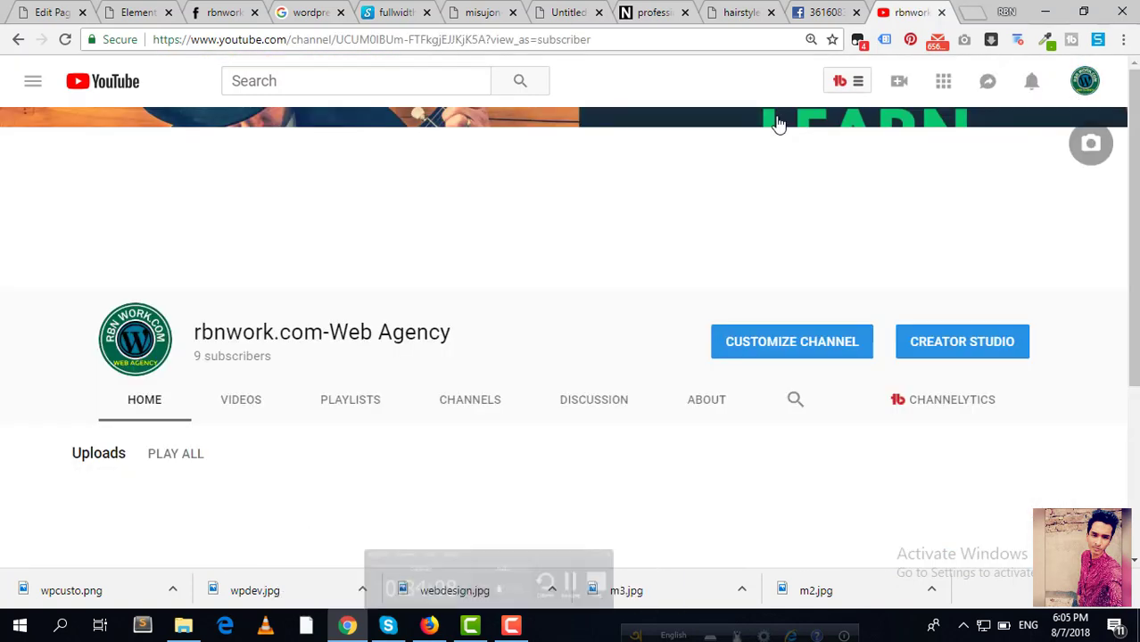
{"action": "scroll", "coordinate": [314, 366], "scroll_direction": "down", "scroll_amount": 3}
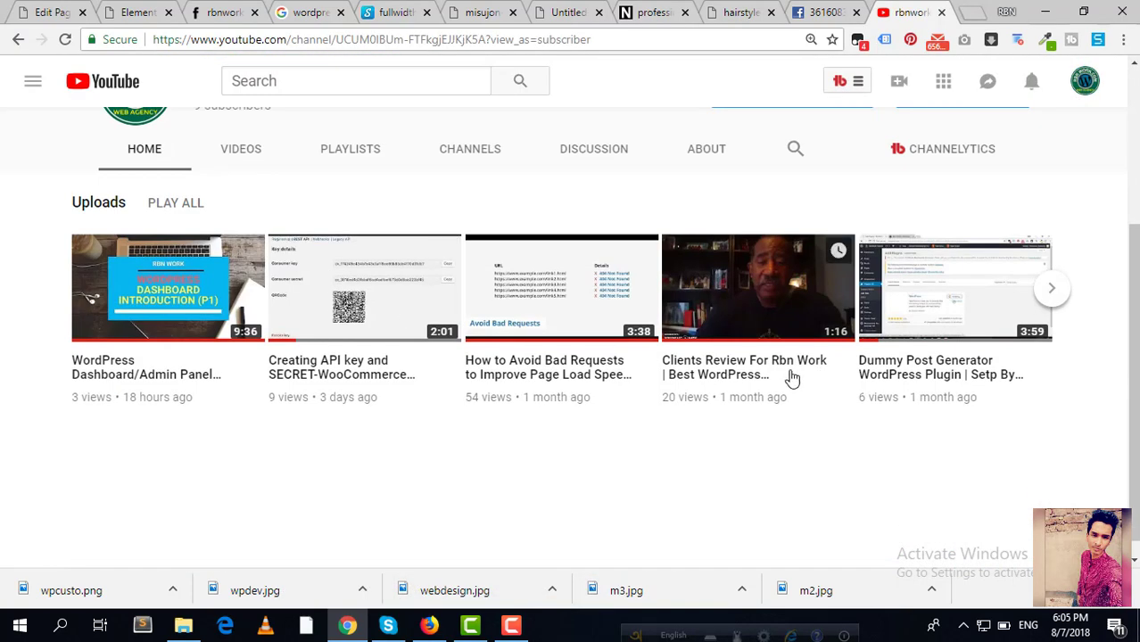
{"action": "left_click", "coordinate": [731, 377]}
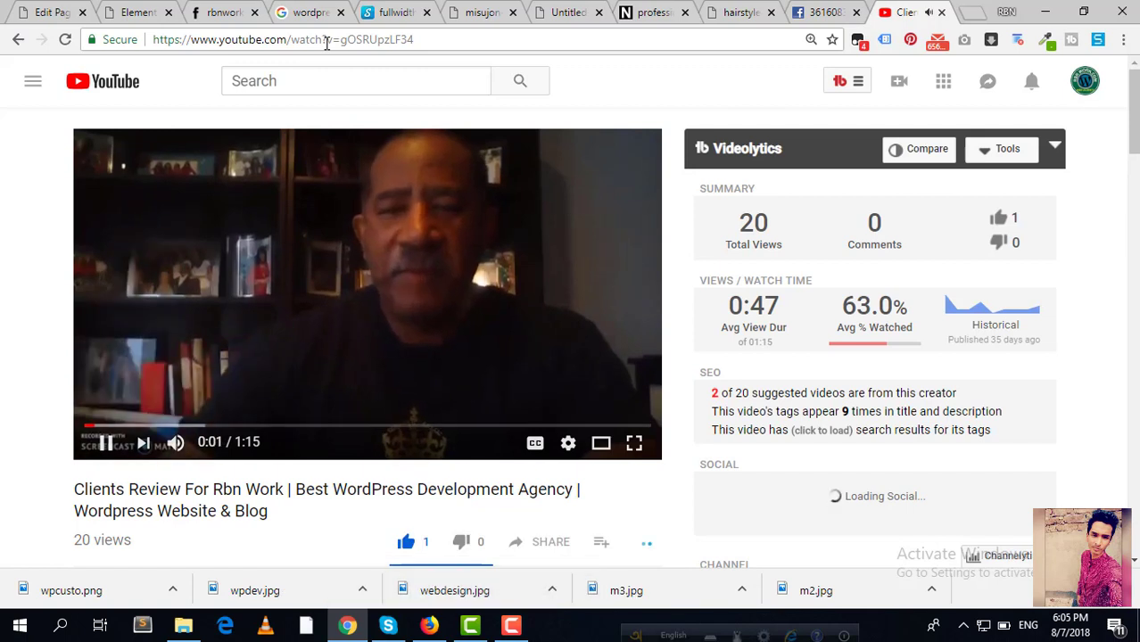
Step: Copy the video's URL and paste it over the link in Elementor's Video URL field
{"action": "left_click", "coordinate": [327, 41]}
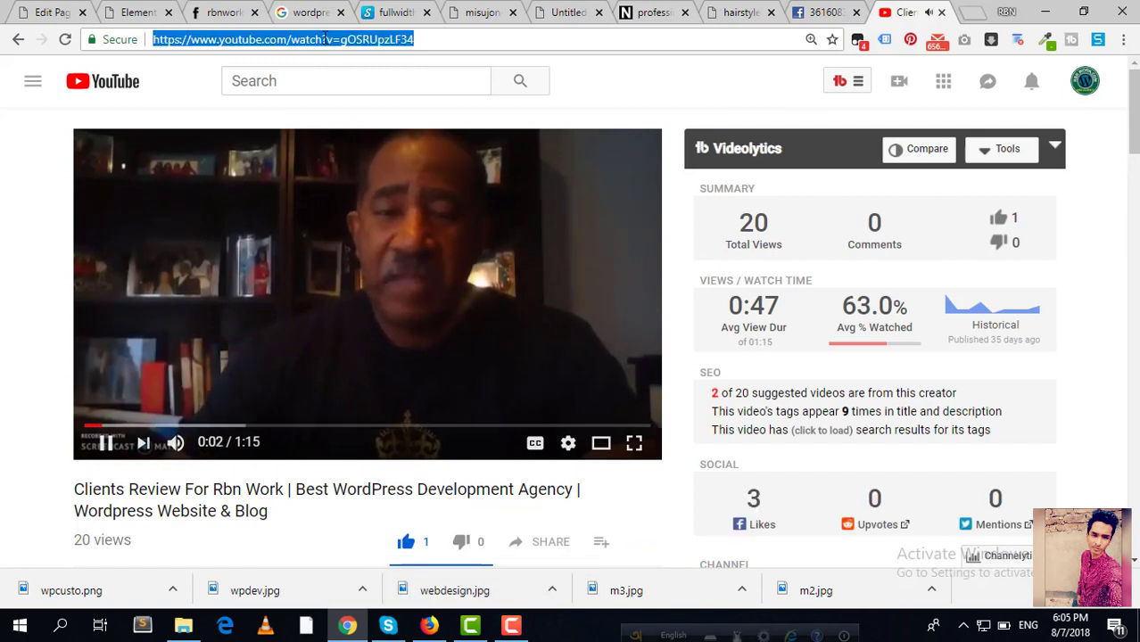
{"action": "right_click", "coordinate": [327, 40]}
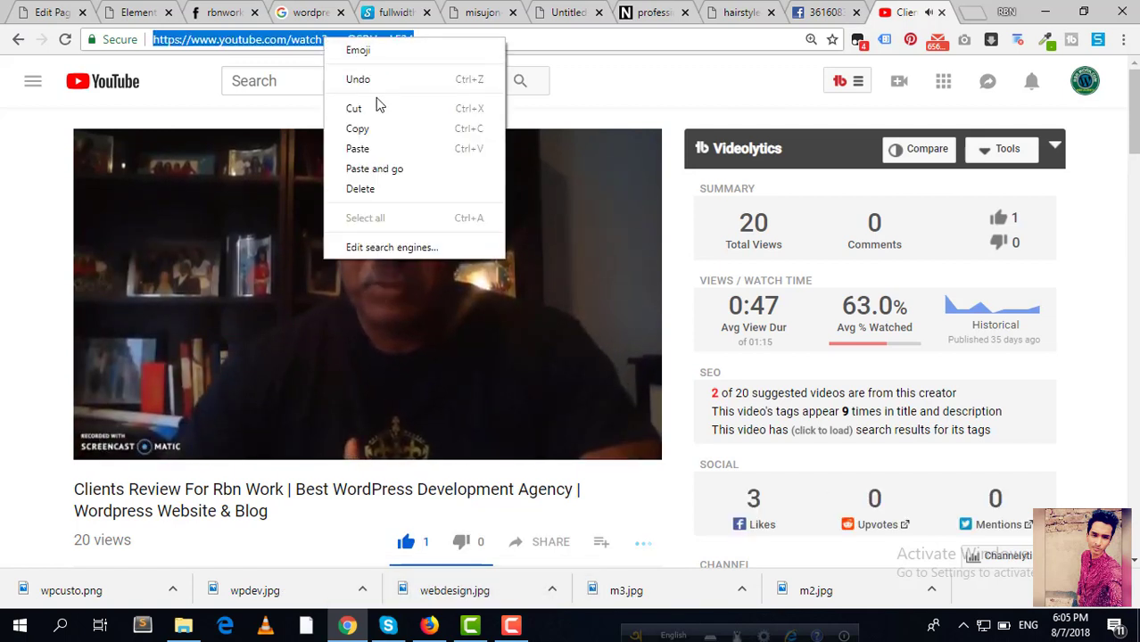
{"action": "left_click", "coordinate": [370, 131]}
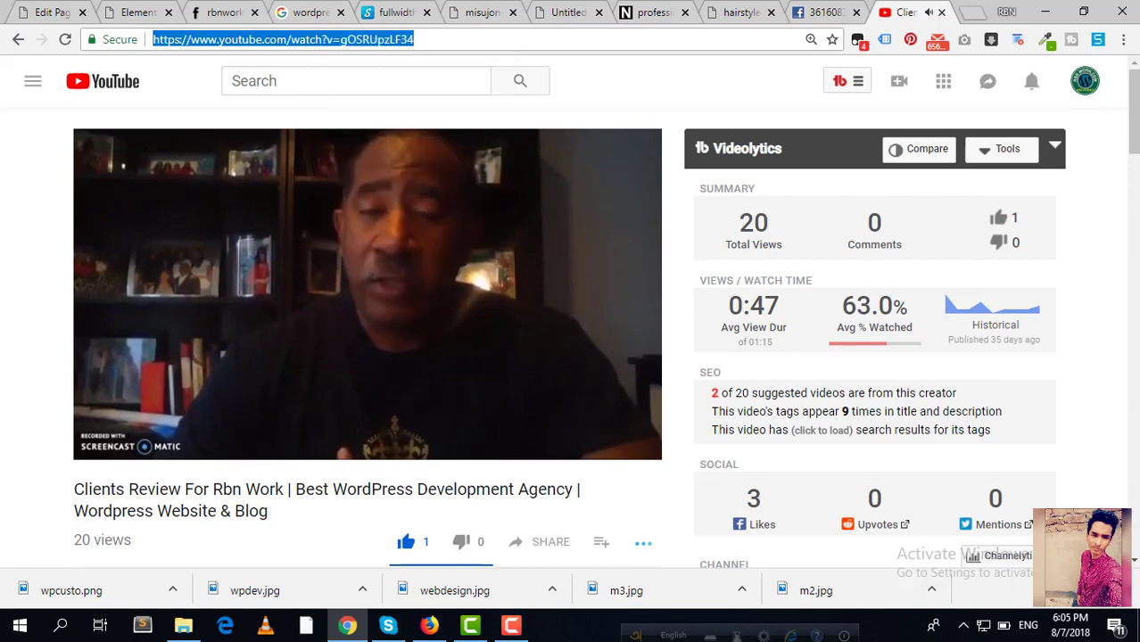
{"action": "left_click", "coordinate": [310, 80]}
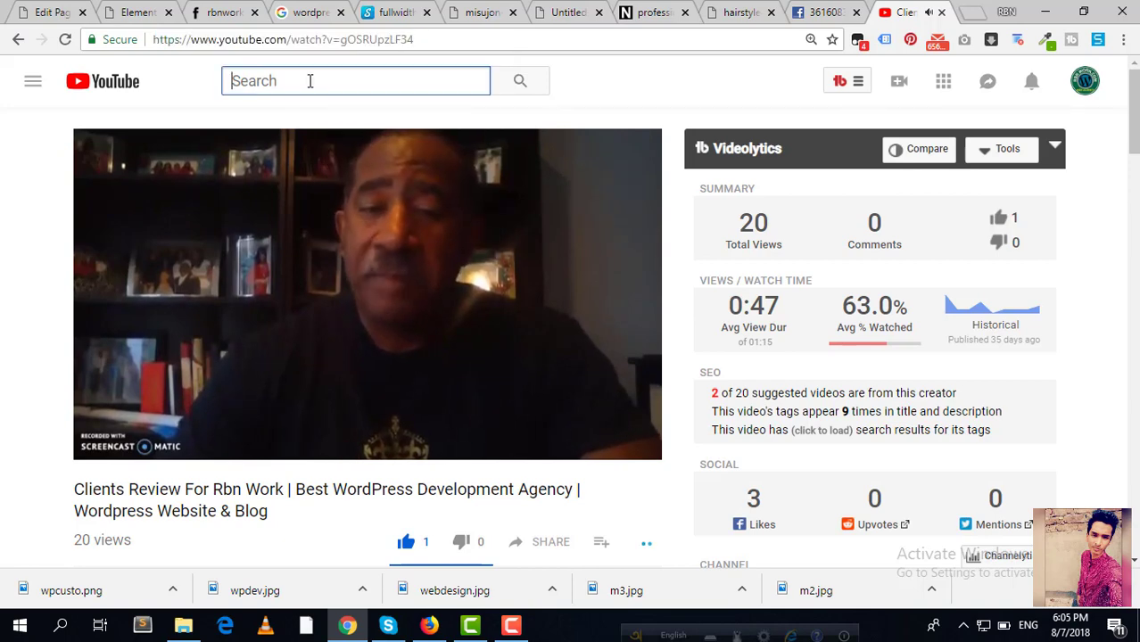
{"action": "left_click", "coordinate": [211, 287]}
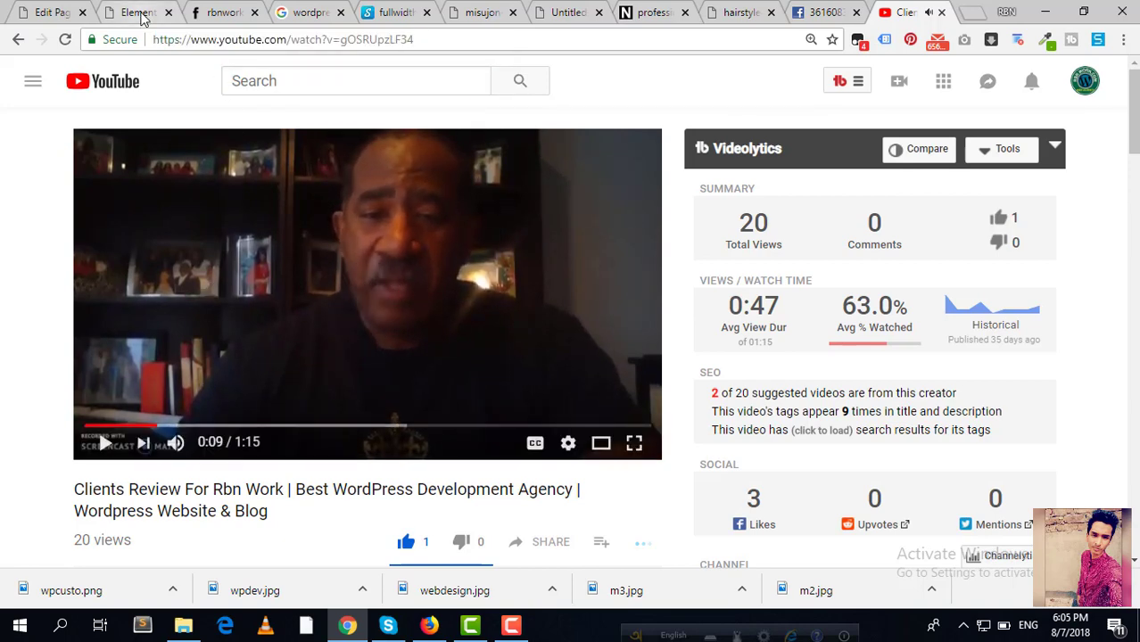
{"action": "left_click", "coordinate": [139, 14]}
{"action": "left_click", "coordinate": [140, 253]}
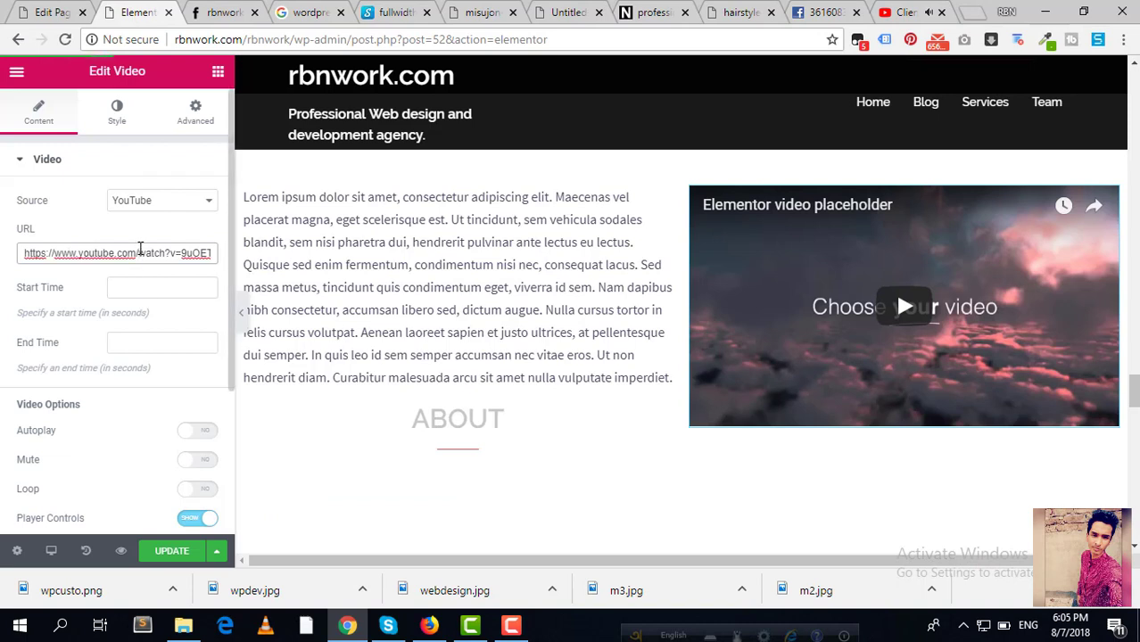
{"action": "key", "text": "ctrl+a"}
{"action": "key", "text": "ctrl+v"}
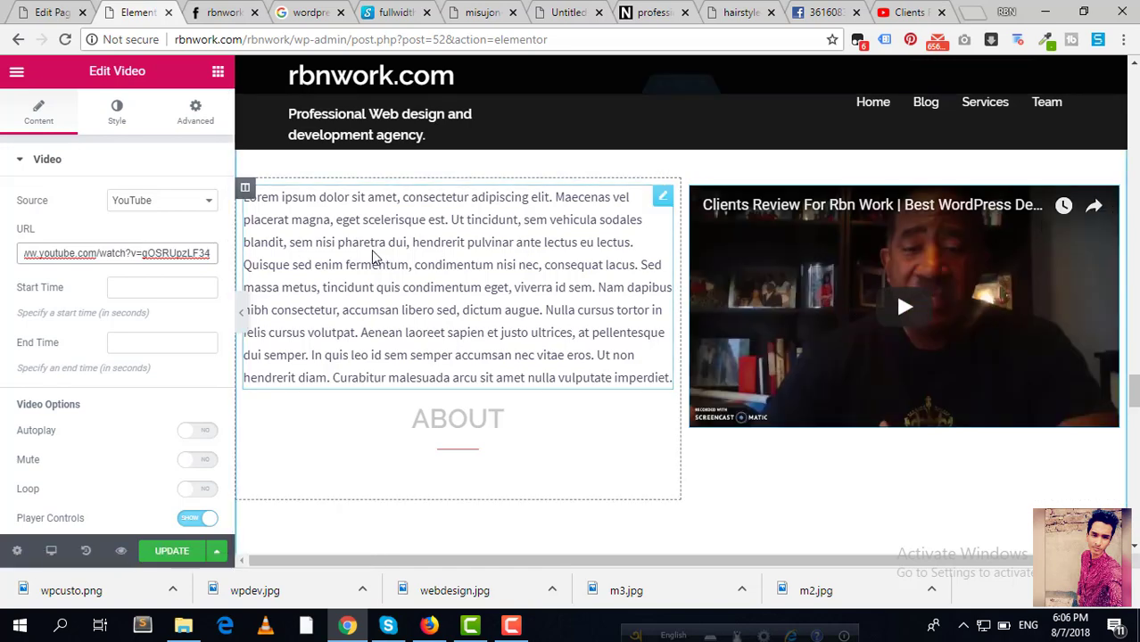
{"action": "scroll", "coordinate": [393, 284], "scroll_direction": "down", "scroll_amount": 2}
Step: Set the video's Autoplay to YES, toggling Mute on and back off
{"action": "scroll", "coordinate": [336, 359], "scroll_direction": "up", "scroll_amount": 1}
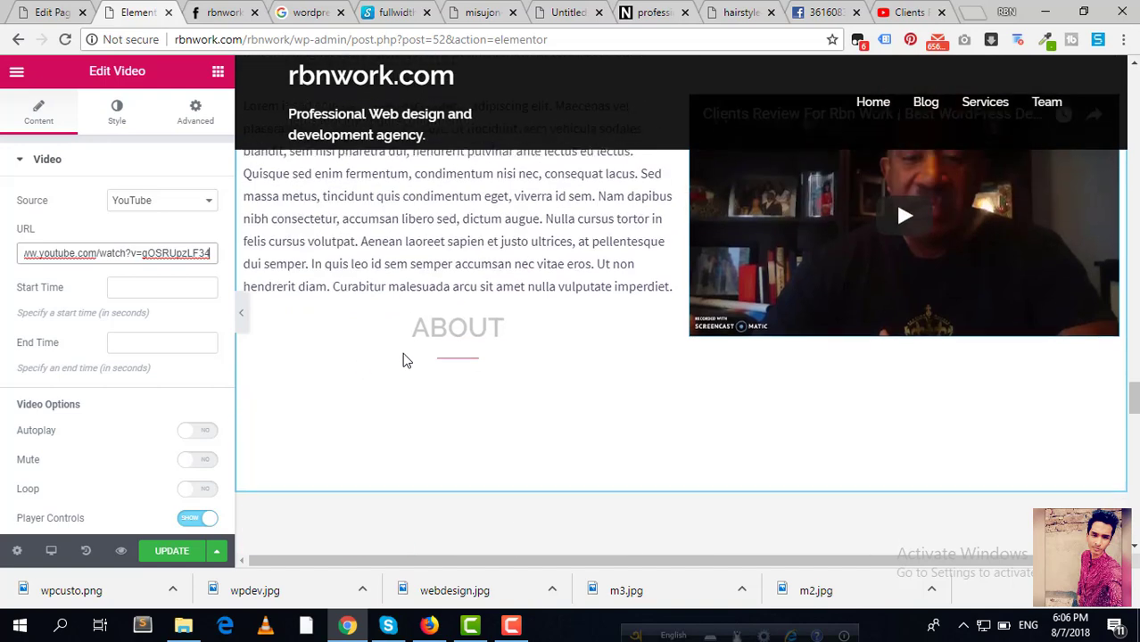
{"action": "left_click", "coordinate": [191, 433]}
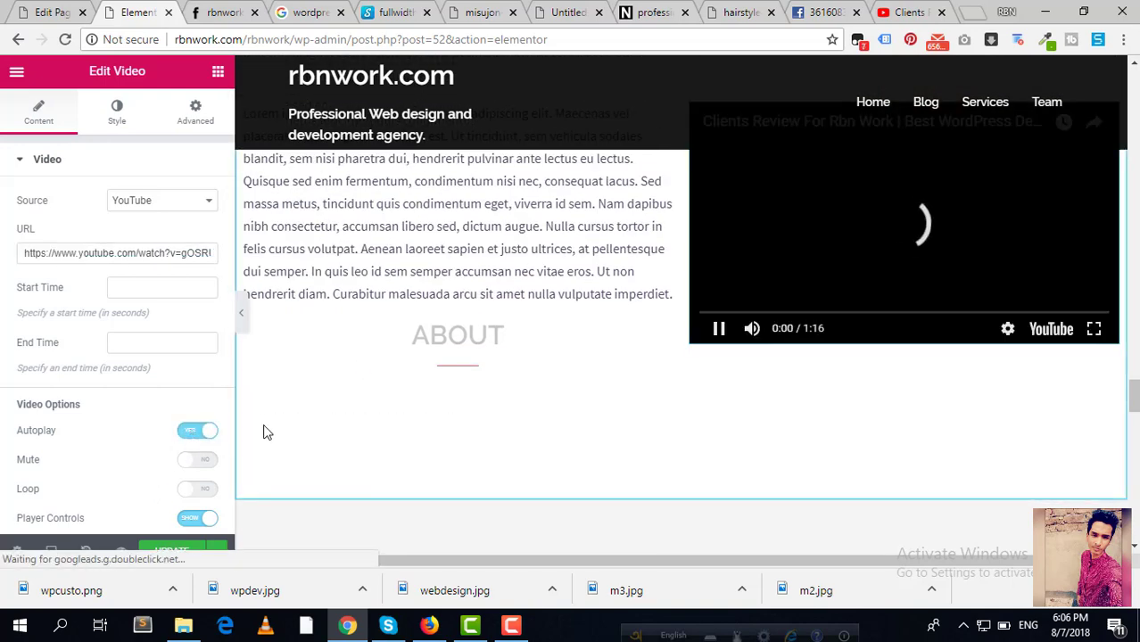
{"action": "scroll", "coordinate": [504, 368], "scroll_direction": "up", "scroll_amount": 1}
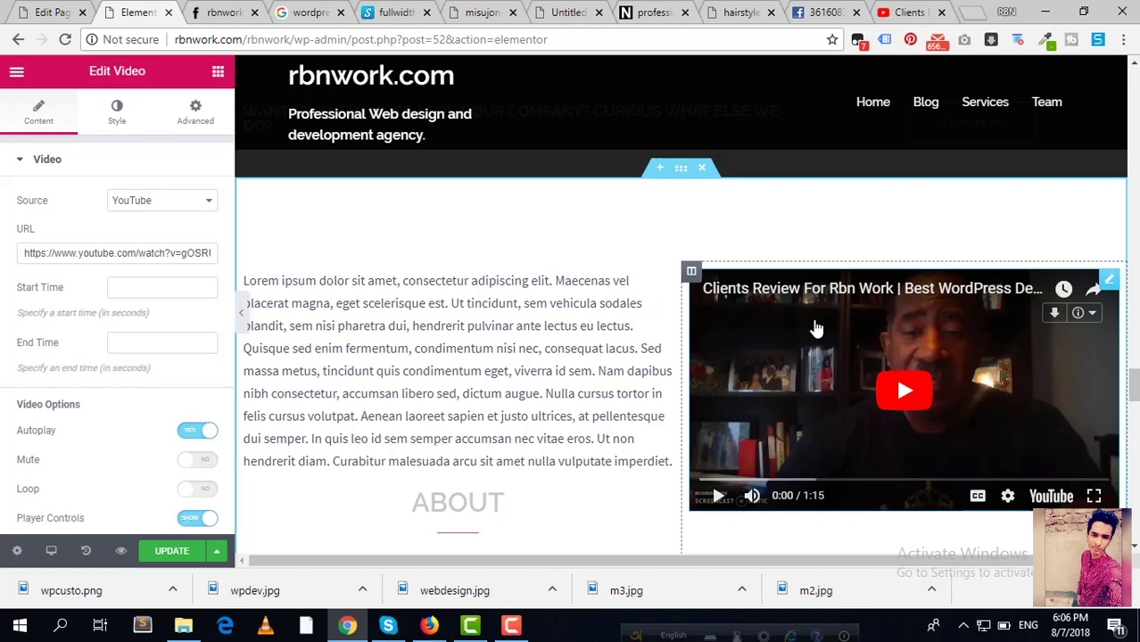
{"action": "scroll", "coordinate": [496, 390], "scroll_direction": "down", "scroll_amount": 2}
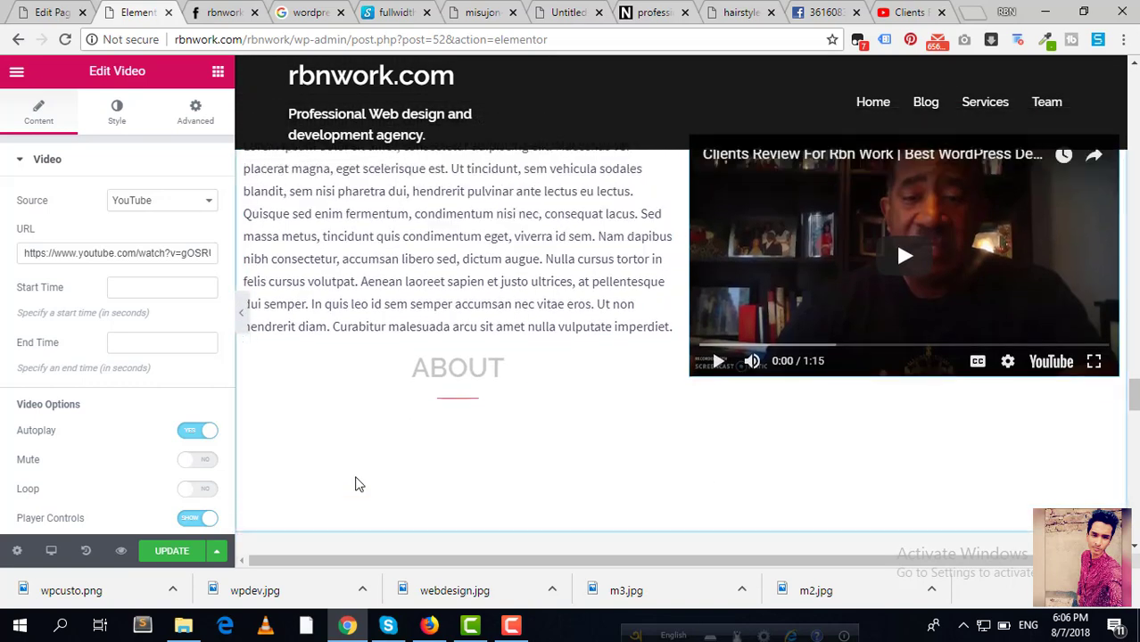
{"action": "scroll", "coordinate": [359, 485], "scroll_direction": "up", "scroll_amount": 1}
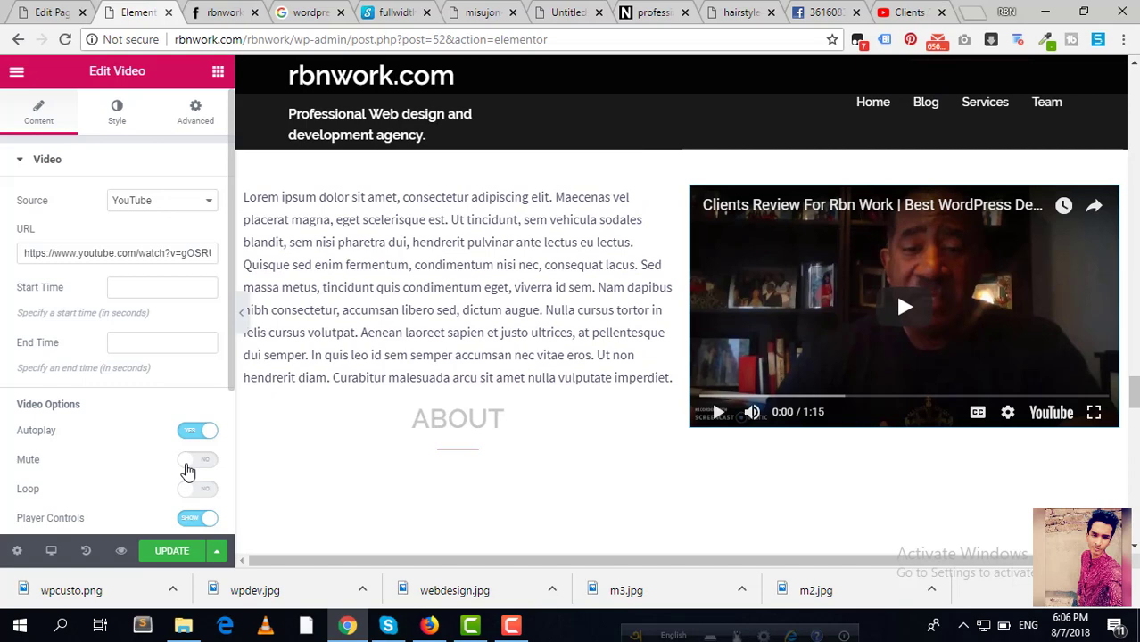
{"action": "left_click", "coordinate": [195, 465]}
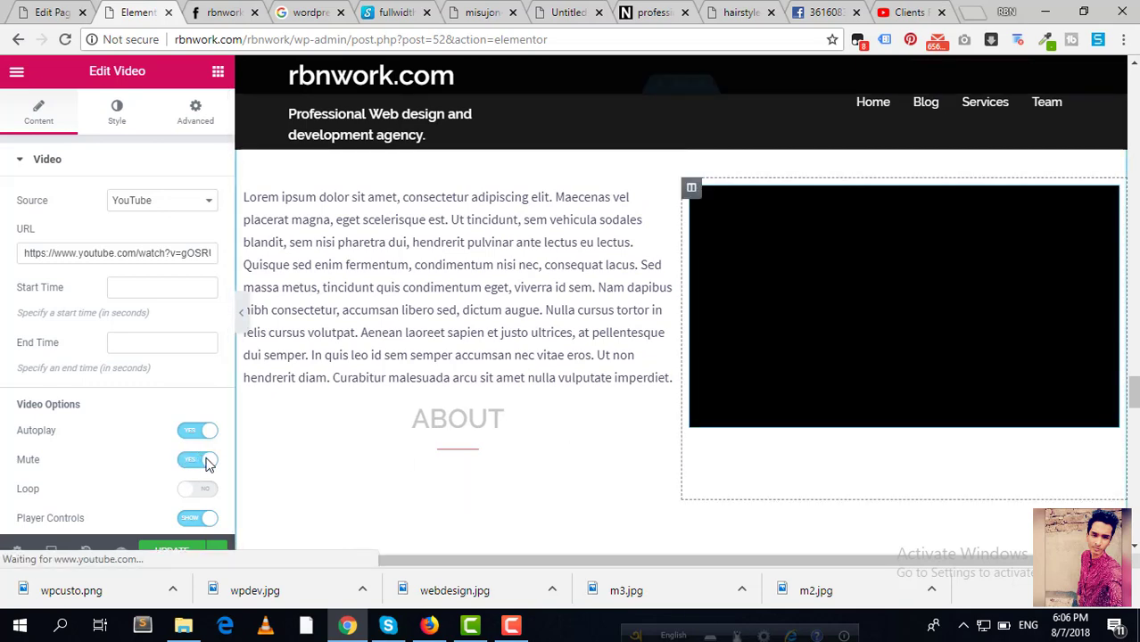
{"action": "left_click", "coordinate": [206, 464]}
Step: Move the ABOUT heading above the lorem ipsum text in the left column
{"action": "scroll", "coordinate": [68, 488], "scroll_direction": "down", "scroll_amount": 1}
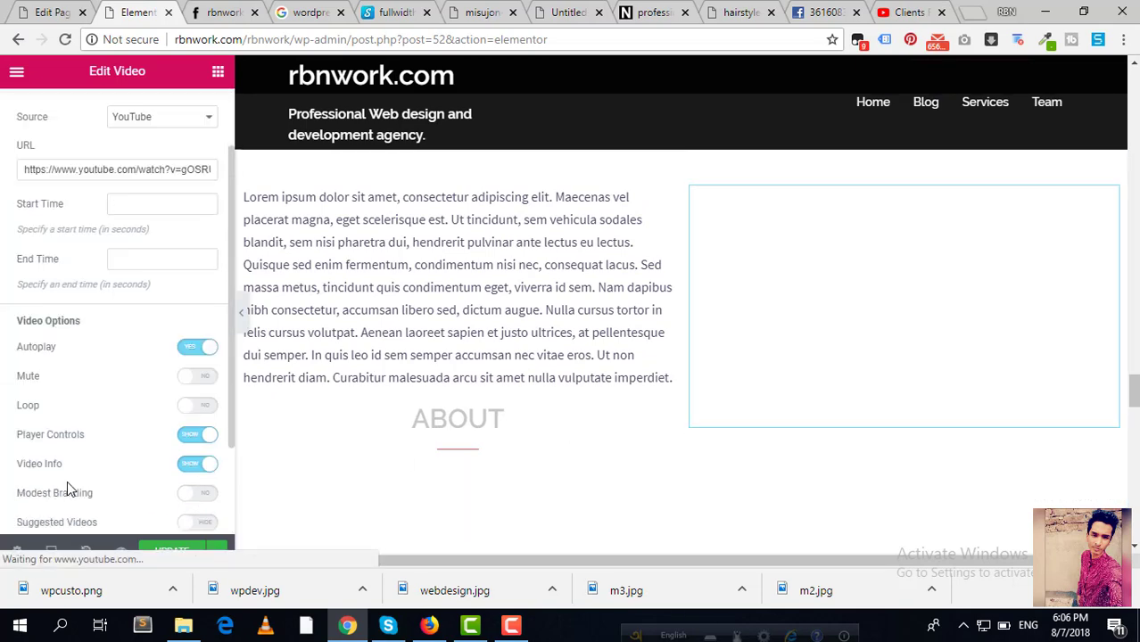
{"action": "scroll", "coordinate": [189, 423], "scroll_direction": "down", "scroll_amount": 2}
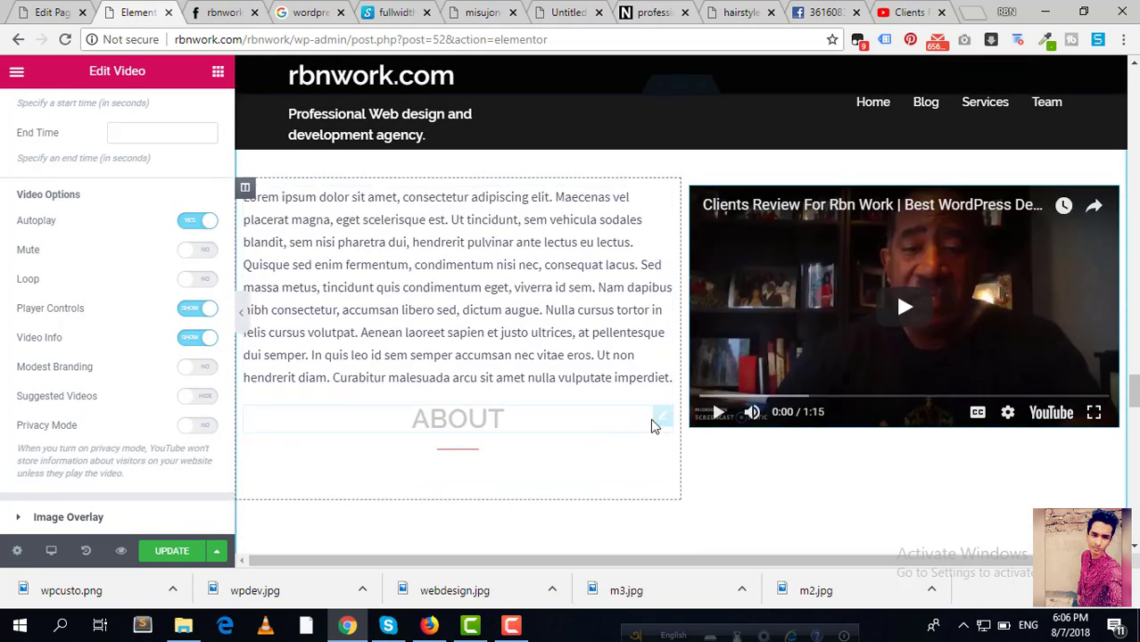
{"action": "left_click_drag", "start_coordinate": [661, 425], "coordinate": [526, 293]}
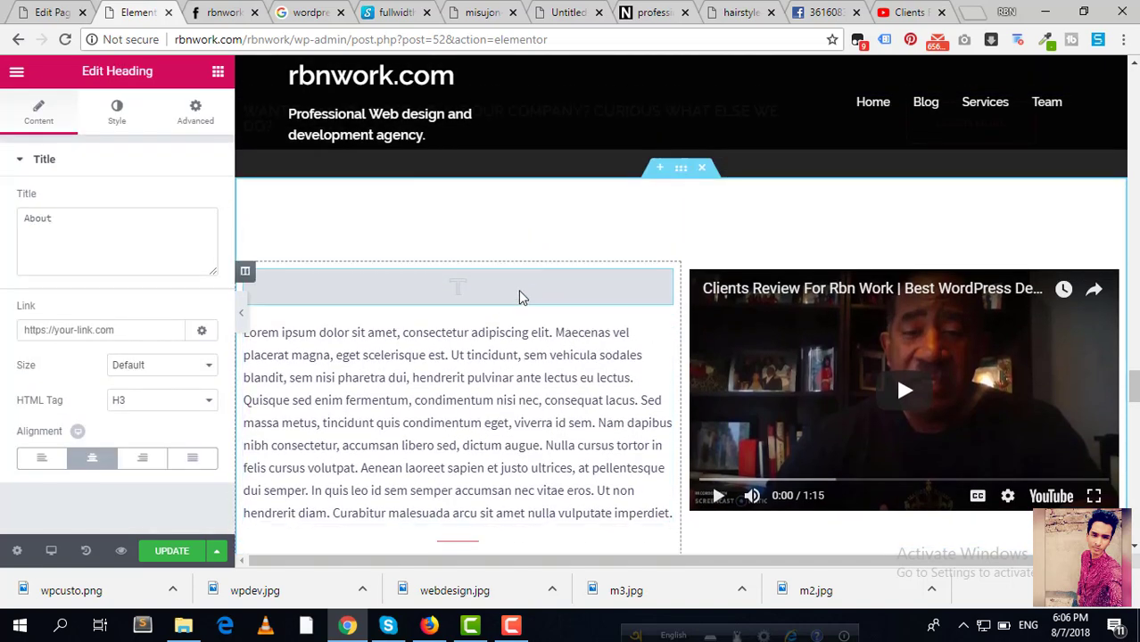
Step: Scroll the preview past the About section down to the client logos row
{"action": "scroll", "coordinate": [593, 475], "scroll_direction": "down", "scroll_amount": 2}
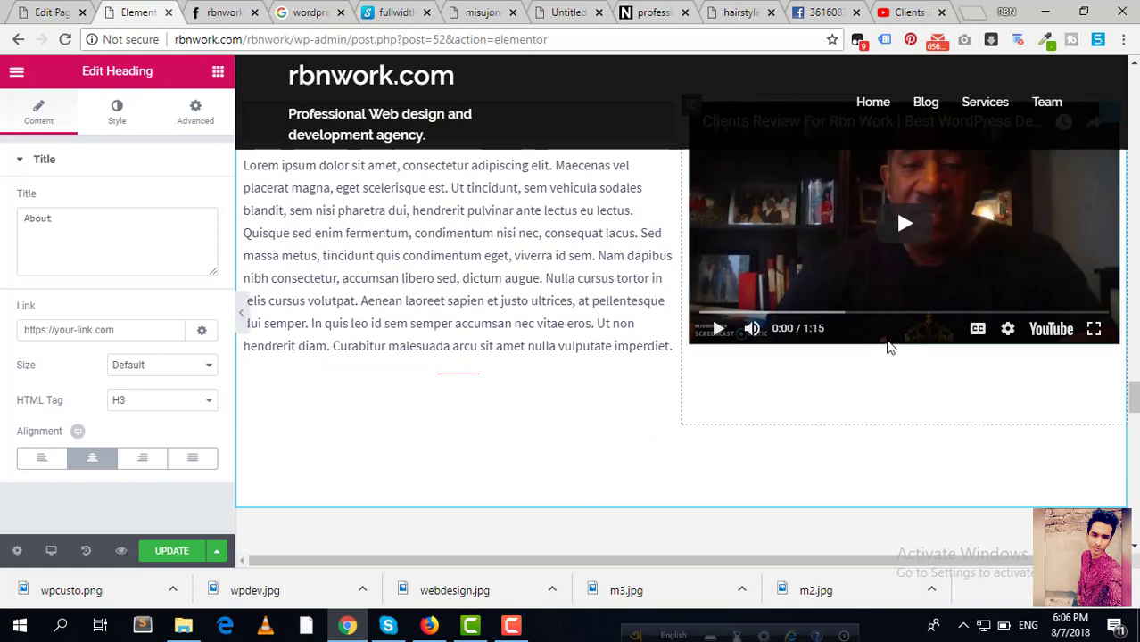
{"action": "scroll", "coordinate": [910, 384], "scroll_direction": "down", "scroll_amount": 1}
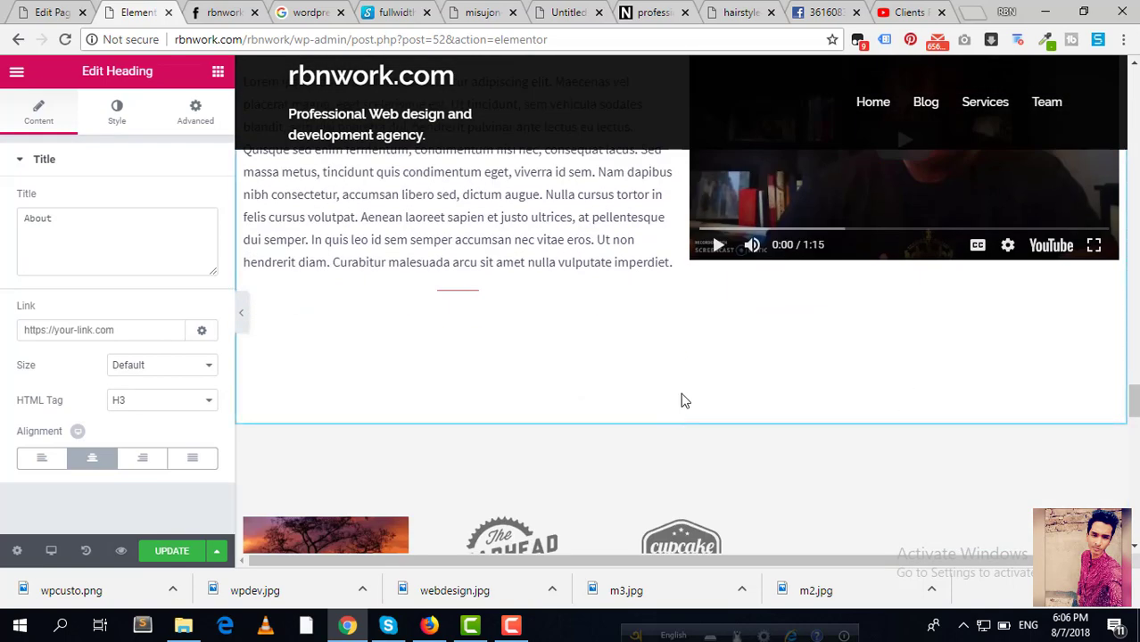
{"action": "scroll", "coordinate": [735, 303], "scroll_direction": "up", "scroll_amount": 2}
{"action": "scroll", "coordinate": [737, 317], "scroll_direction": "down", "scroll_amount": 4}
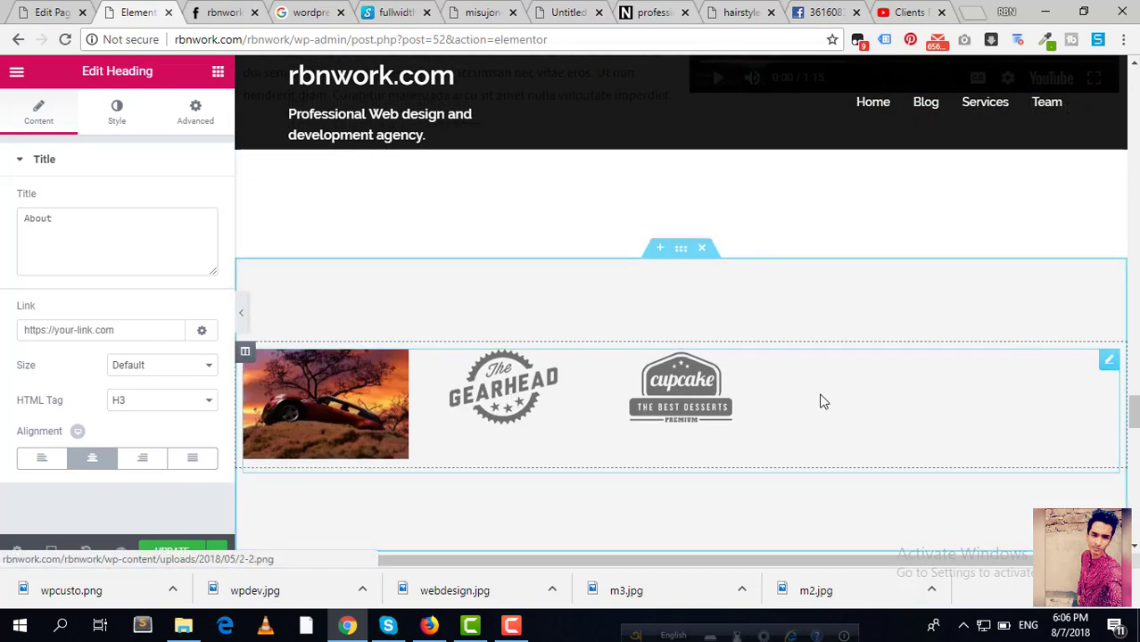
Step: Remove all current images from the logo image gallery
{"action": "left_click", "coordinate": [1109, 360]}
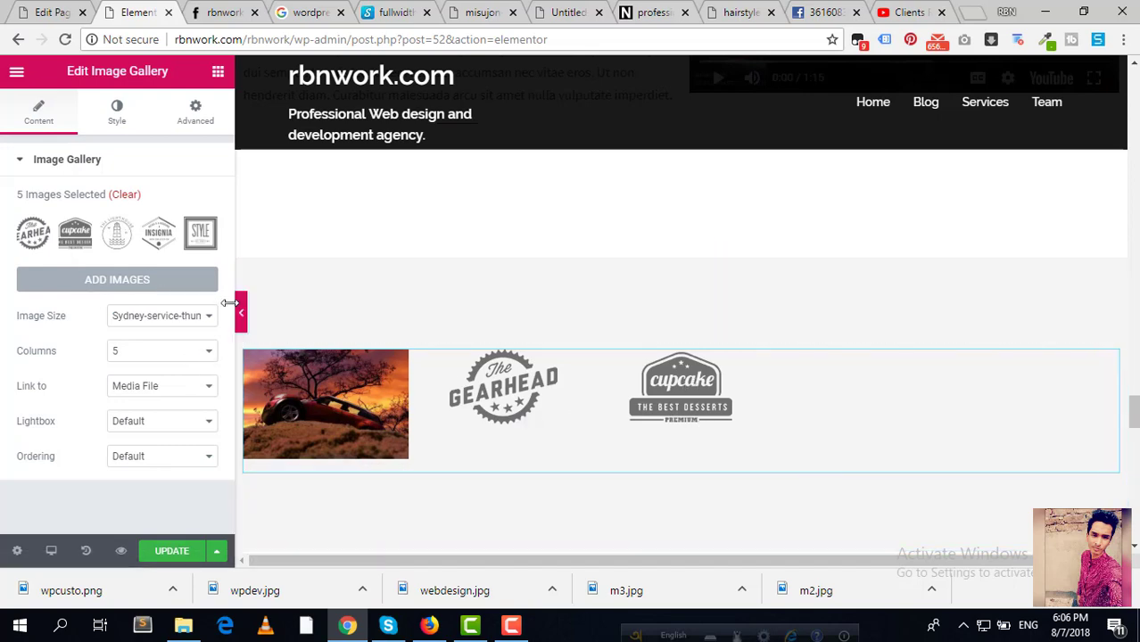
{"action": "left_click", "coordinate": [121, 196]}
{"action": "left_click", "coordinate": [632, 358]}
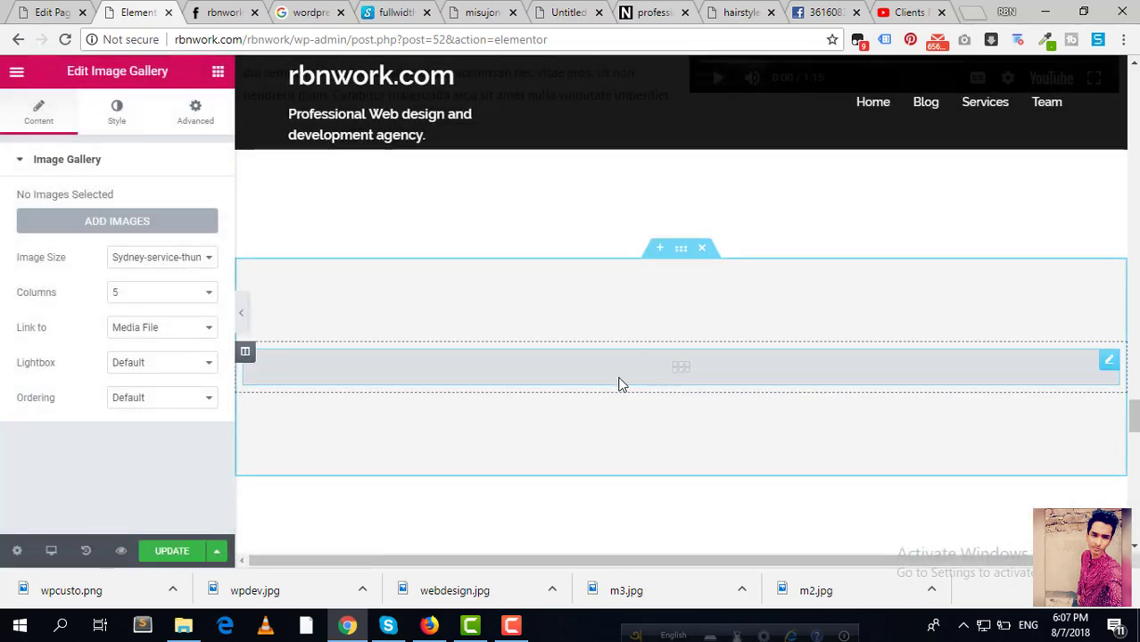
Step: Create and insert a new gallery with the Style, cupcake, lighthouse, Insignia and Gearhead logos
{"action": "left_click", "coordinate": [140, 227]}
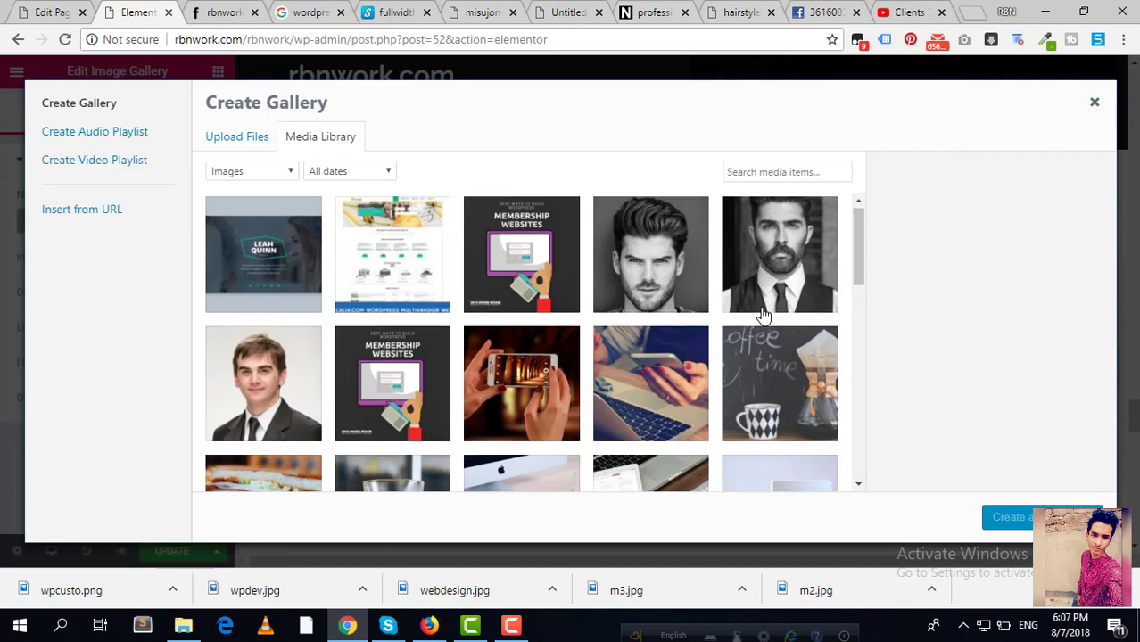
{"action": "scroll", "coordinate": [763, 314], "scroll_direction": "down", "scroll_amount": 3}
{"action": "left_click", "coordinate": [267, 333]}
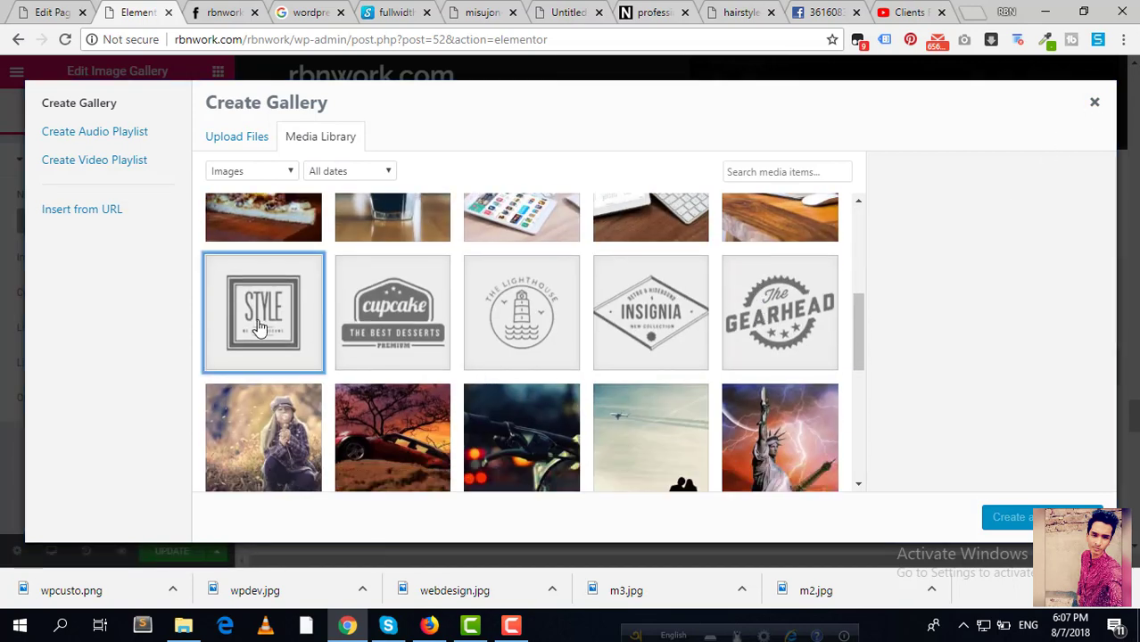
{"action": "left_click", "coordinate": [382, 337]}
{"action": "left_click", "coordinate": [515, 323]}
{"action": "left_click", "coordinate": [660, 322]}
{"action": "left_click", "coordinate": [773, 319]}
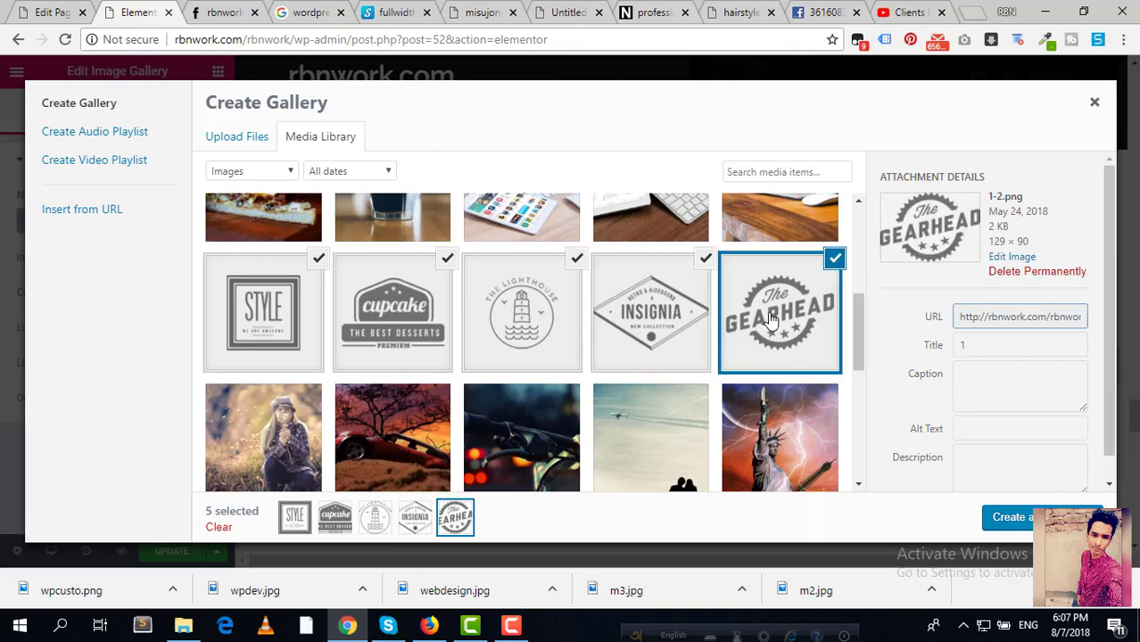
{"action": "left_click", "coordinate": [1008, 518]}
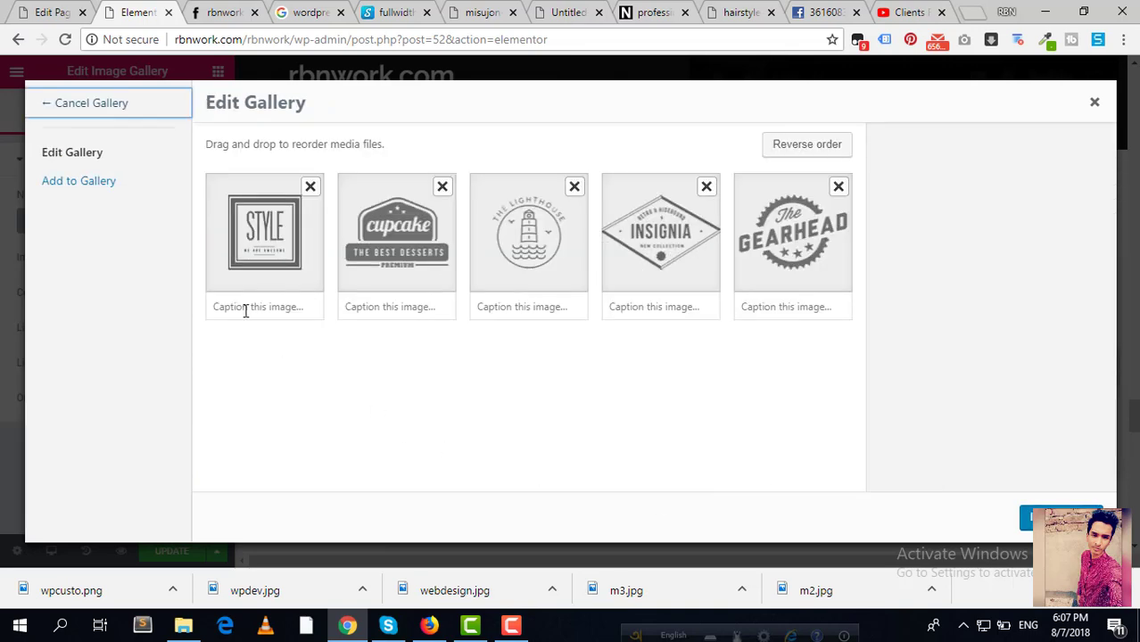
{"action": "left_click", "coordinate": [1031, 518]}
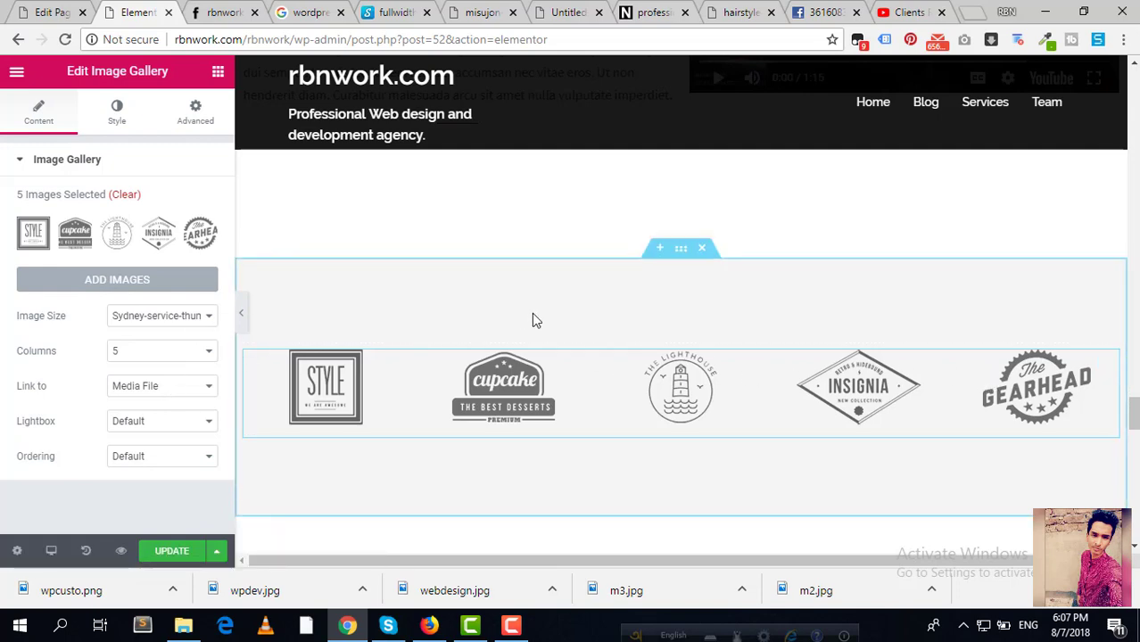
Step: Open the Latest News posts grid settings at the number of posts field
{"action": "scroll", "coordinate": [532, 317], "scroll_direction": "down", "scroll_amount": 3}
{"action": "scroll", "coordinate": [538, 319], "scroll_direction": "down", "scroll_amount": 1}
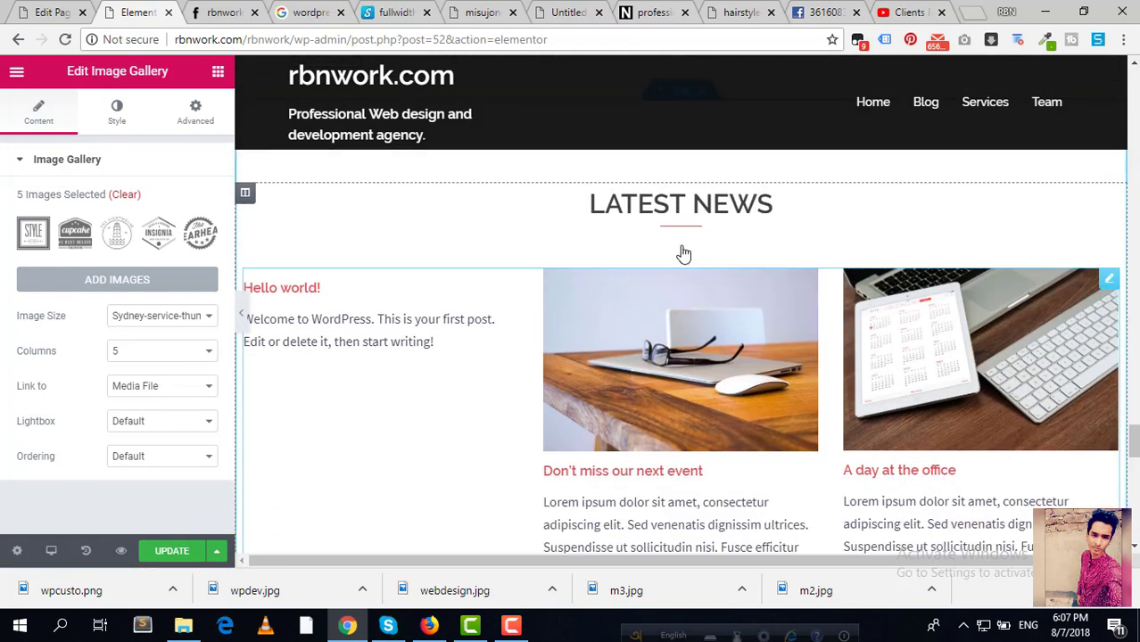
{"action": "left_click", "coordinate": [1109, 204]}
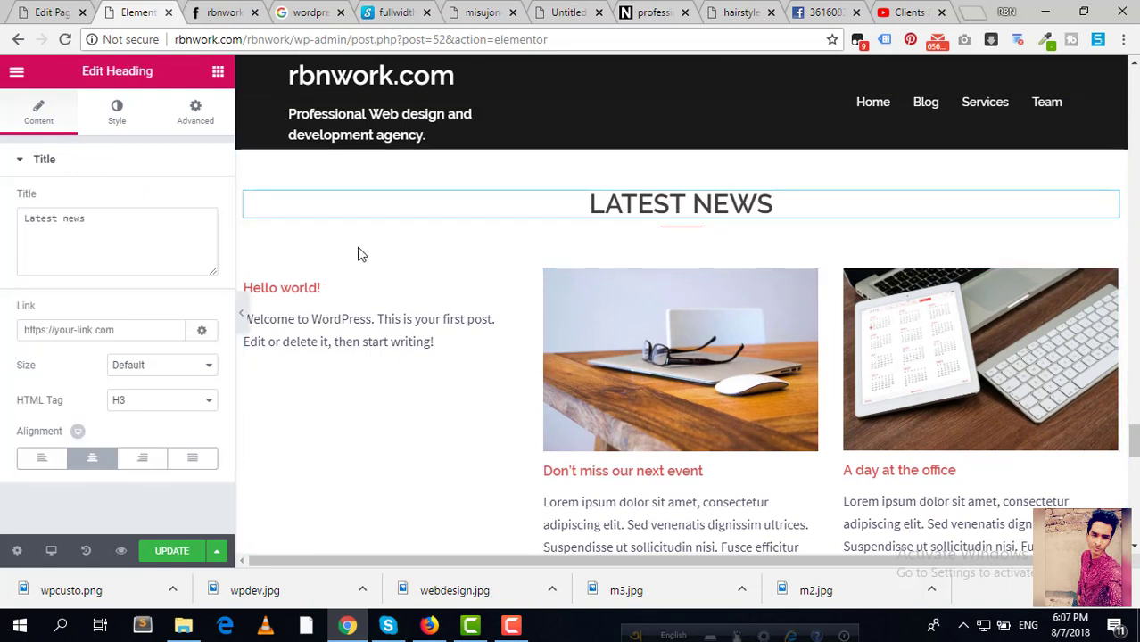
{"action": "left_click", "coordinate": [1110, 284]}
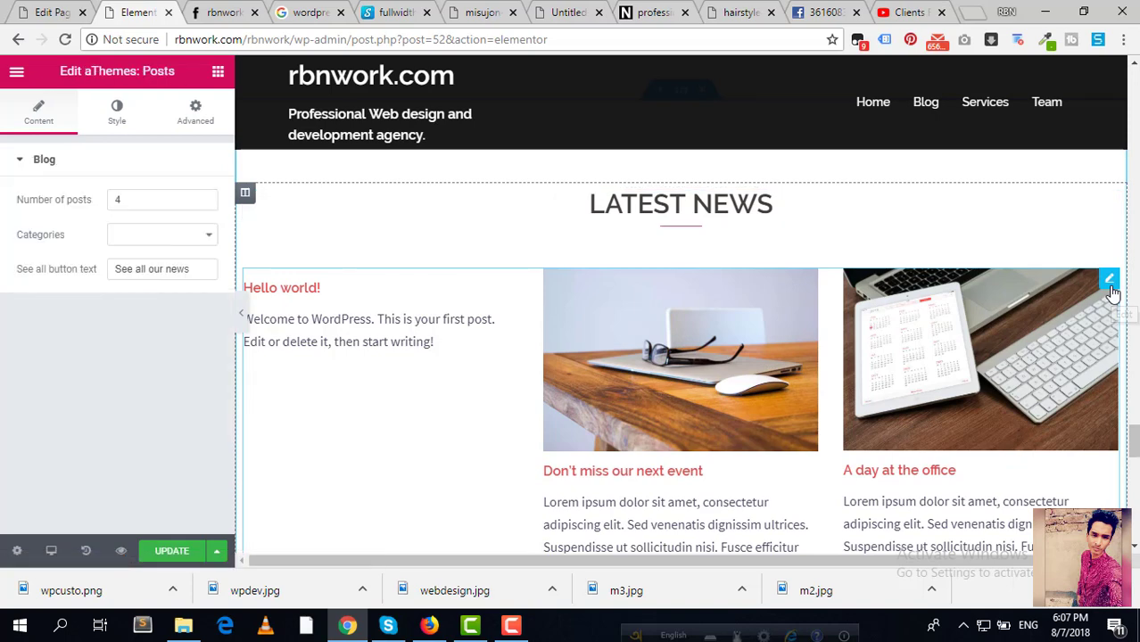
{"action": "left_click", "coordinate": [148, 204]}
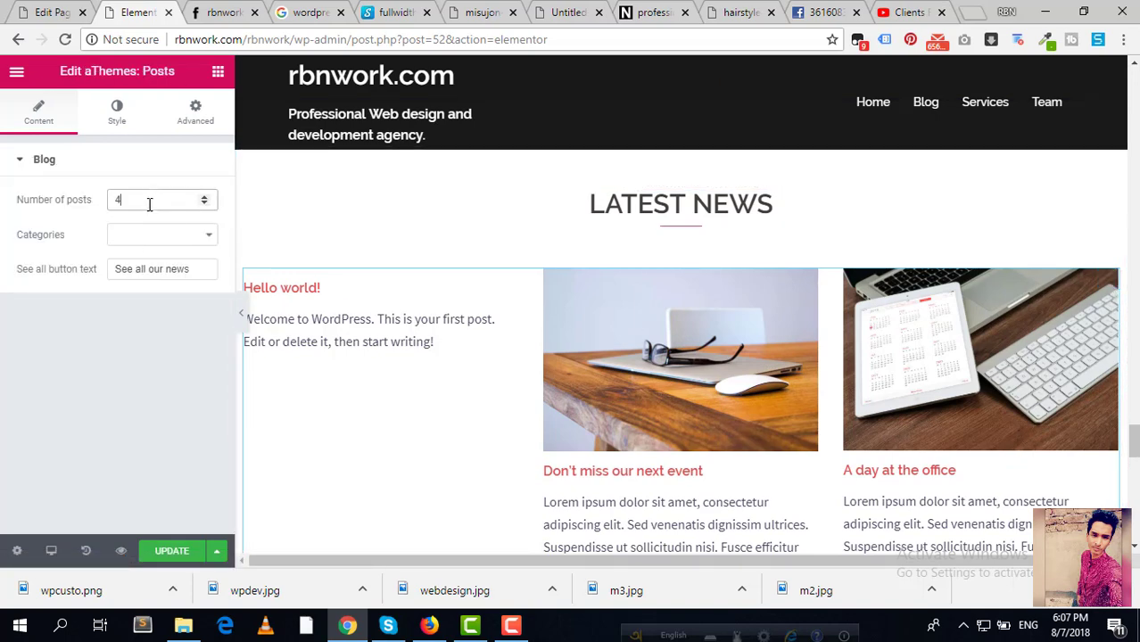
{"action": "scroll", "coordinate": [660, 337], "scroll_direction": "down", "scroll_amount": 2}
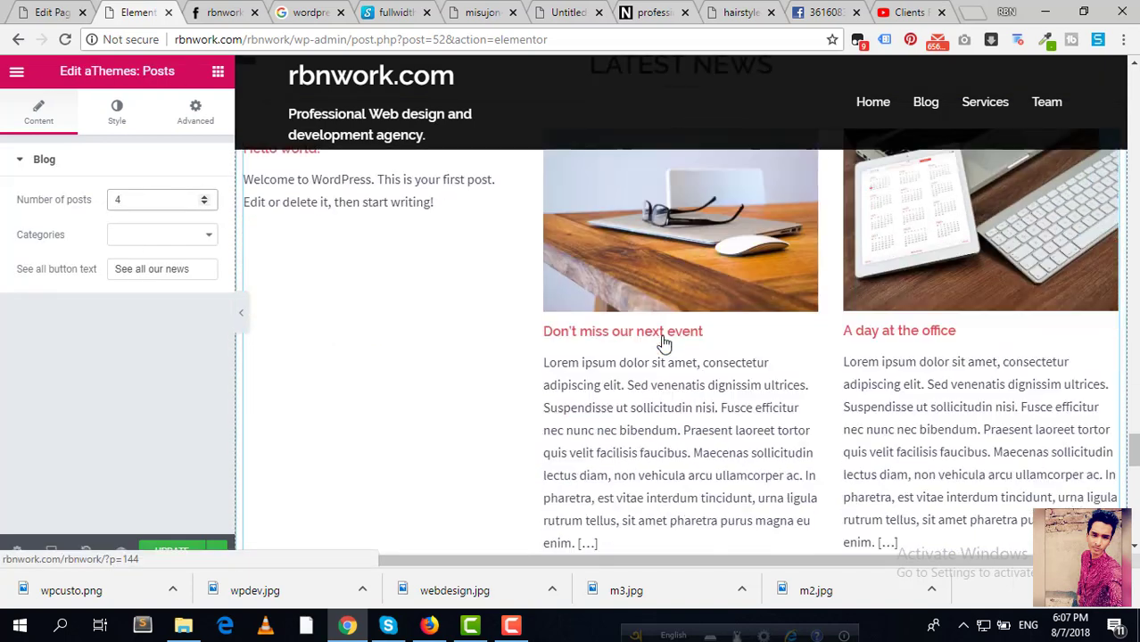
{"action": "scroll", "coordinate": [769, 391], "scroll_direction": "down", "scroll_amount": 2}
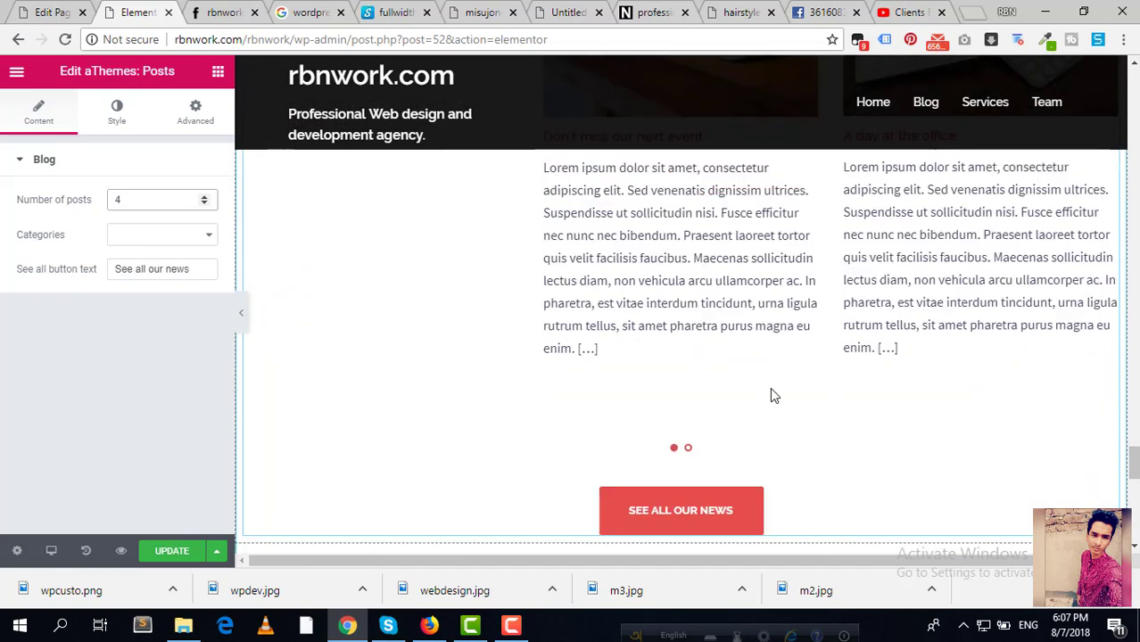
{"action": "scroll", "coordinate": [567, 303], "scroll_direction": "up", "scroll_amount": 2}
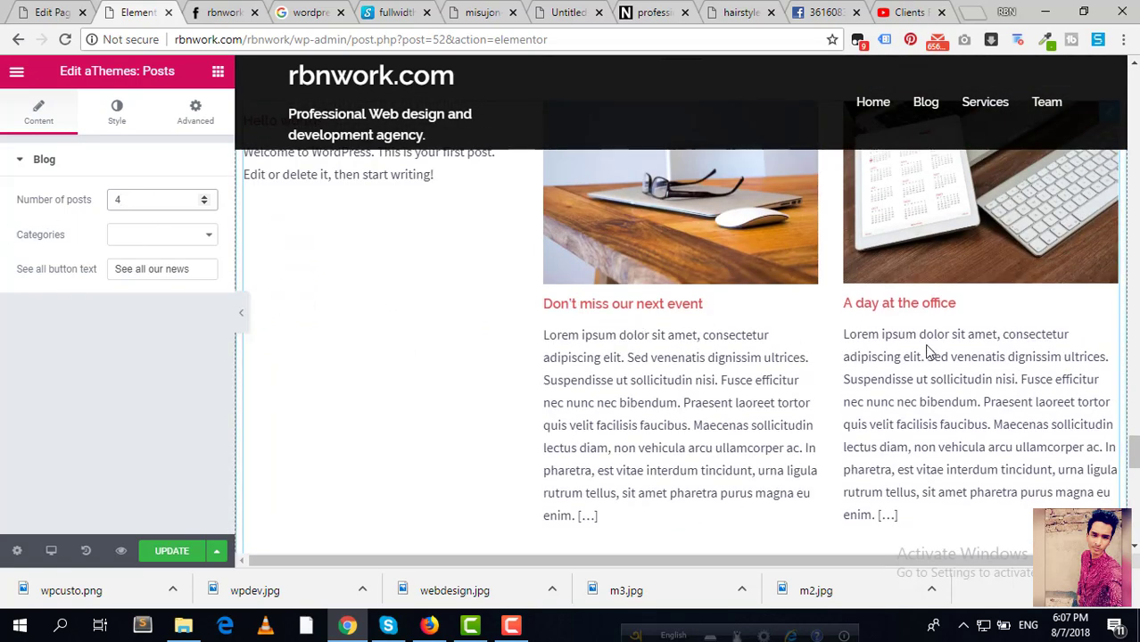
{"action": "scroll", "coordinate": [892, 374], "scroll_direction": "down", "scroll_amount": 3}
Step: Page the posts carousel forward and back, then clear the number of posts value
{"action": "left_click", "coordinate": [693, 365]}
{"action": "scroll", "coordinate": [687, 373], "scroll_direction": "up", "scroll_amount": 2}
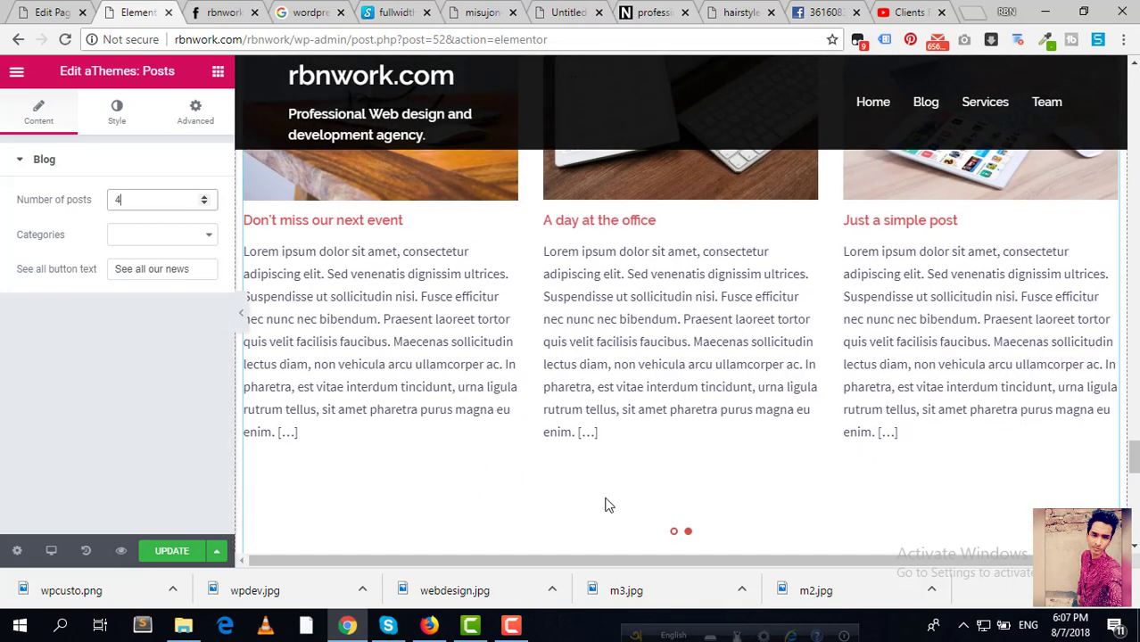
{"action": "left_click", "coordinate": [676, 533]}
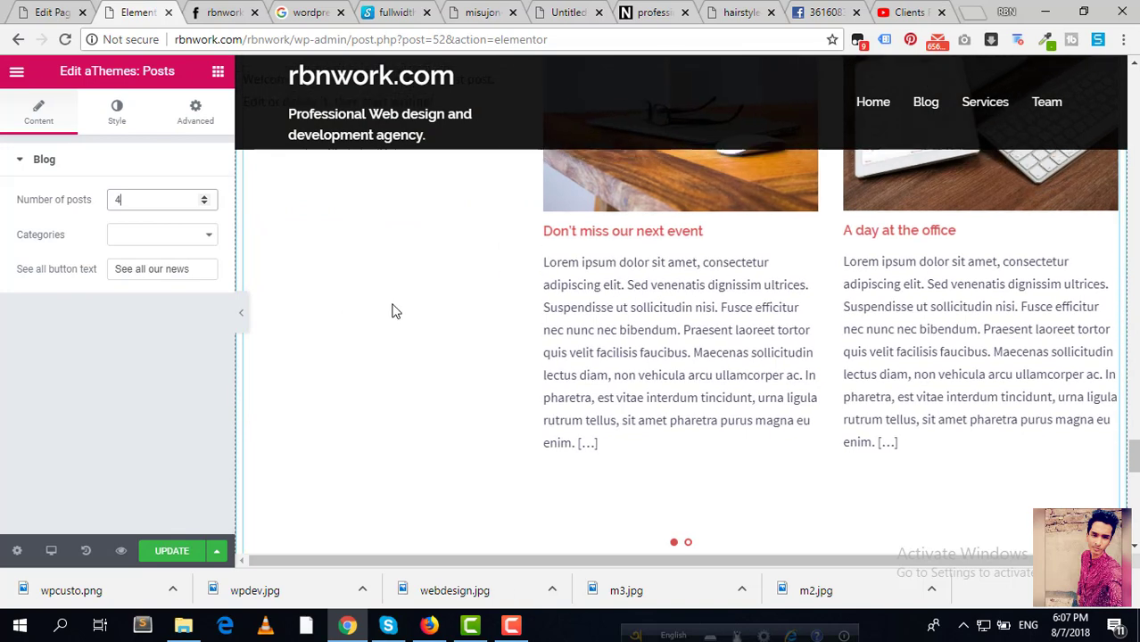
{"action": "scroll", "coordinate": [288, 342], "scroll_direction": "up", "scroll_amount": 3}
{"action": "scroll", "coordinate": [366, 321], "scroll_direction": "down", "scroll_amount": 1}
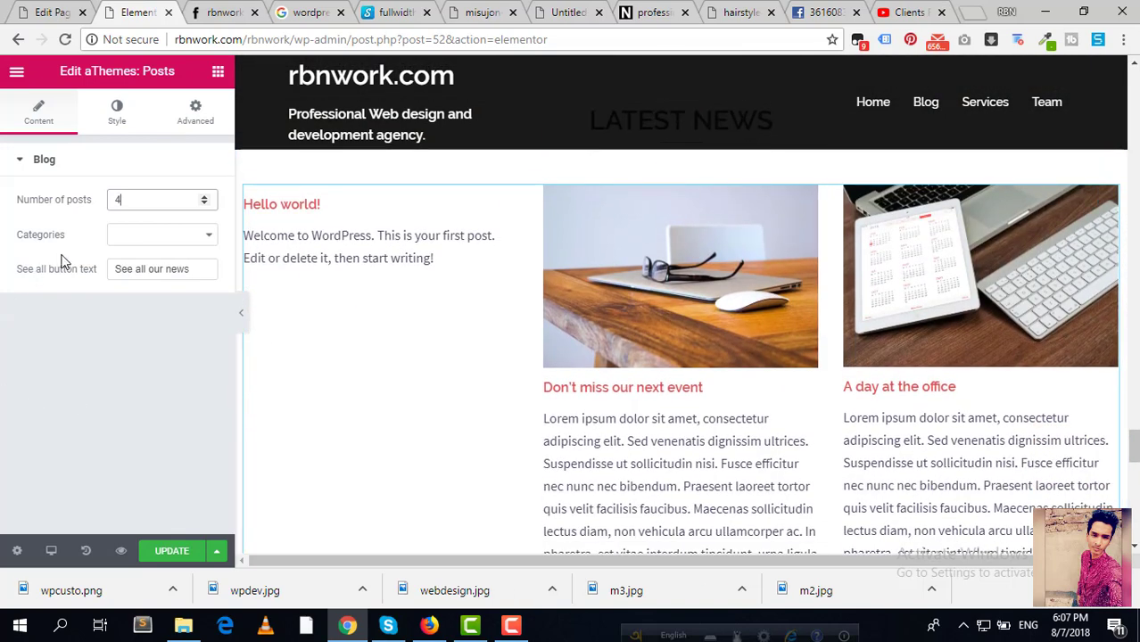
{"action": "key", "text": "BackSpace"}
Step: Look through the post category list, briefly checking the other page, without choosing a category
{"action": "left_click", "coordinate": [207, 241]}
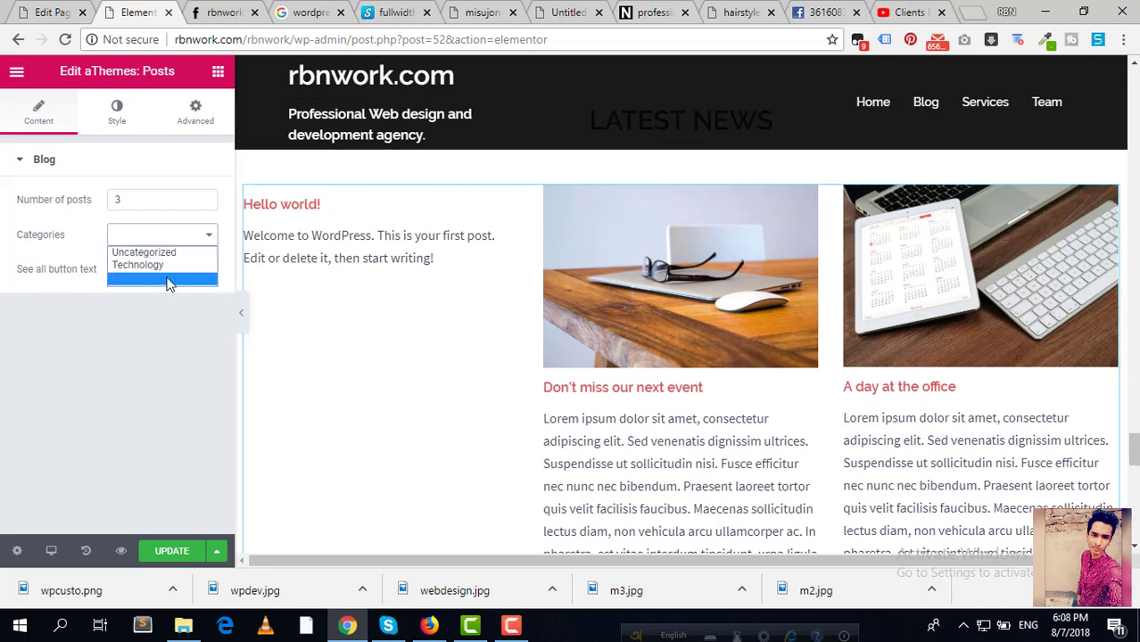
{"action": "left_click", "coordinate": [56, 9]}
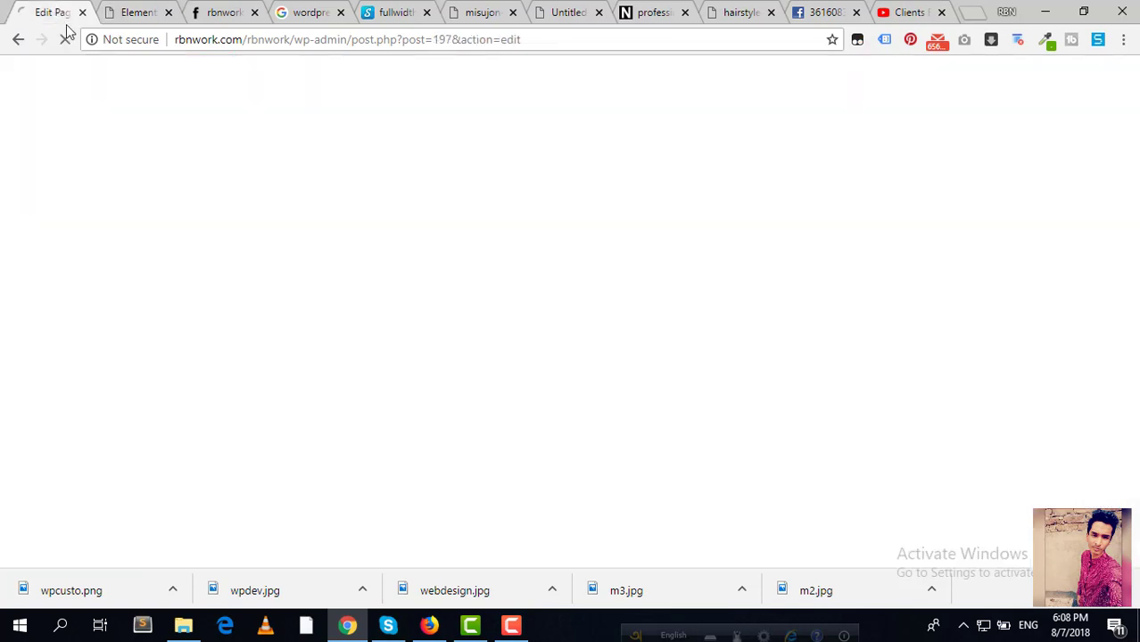
{"action": "left_click", "coordinate": [132, 16]}
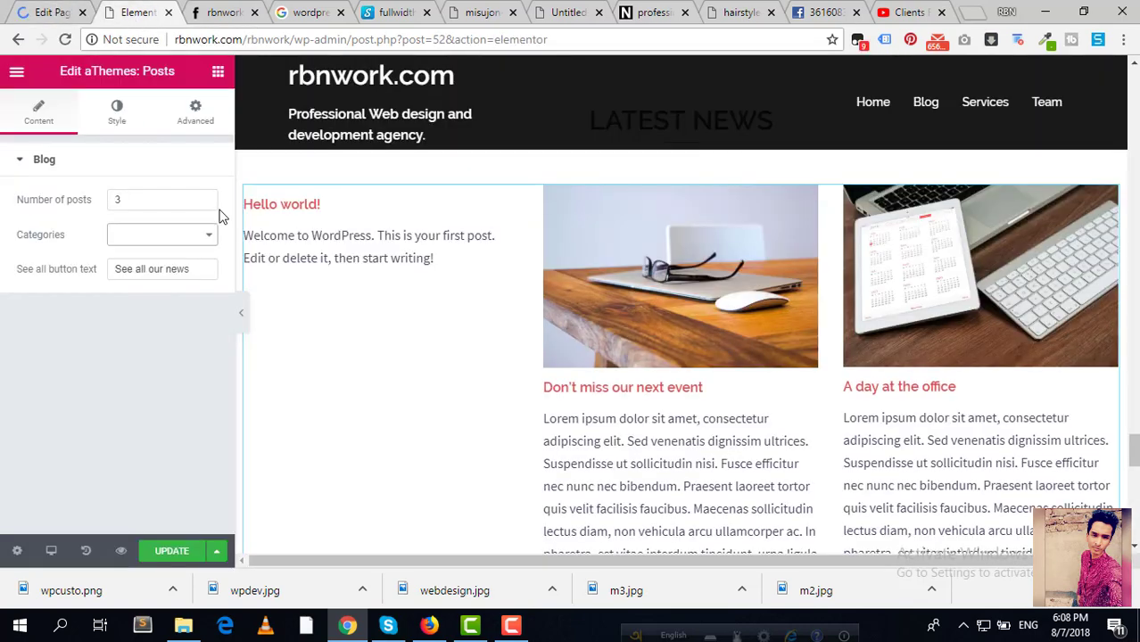
{"action": "left_click", "coordinate": [192, 240]}
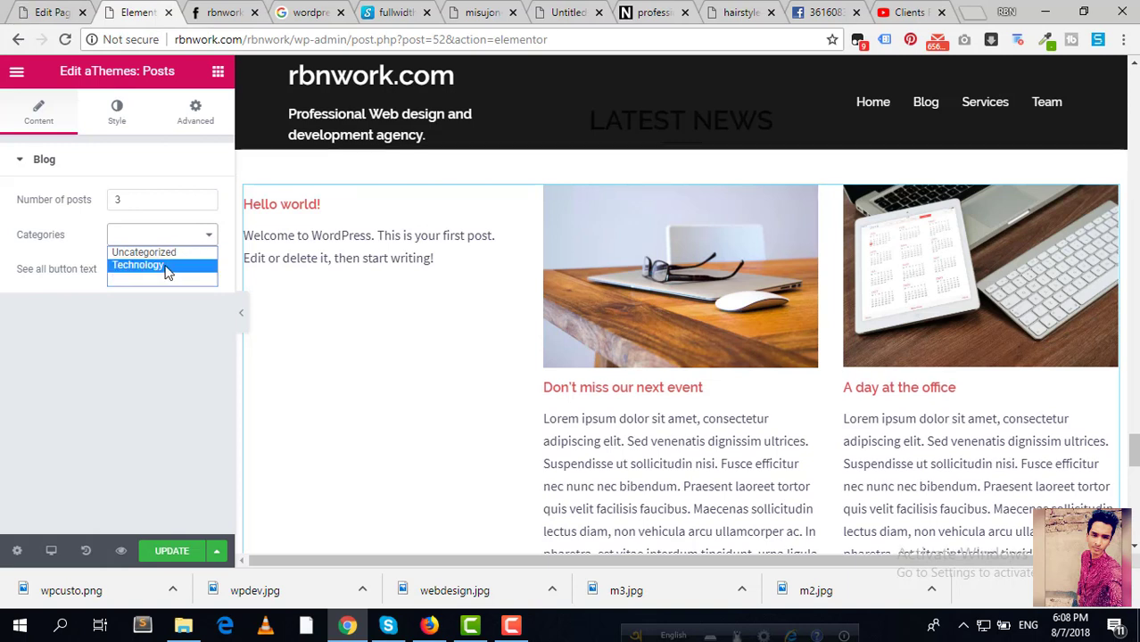
{"action": "left_click", "coordinate": [158, 334]}
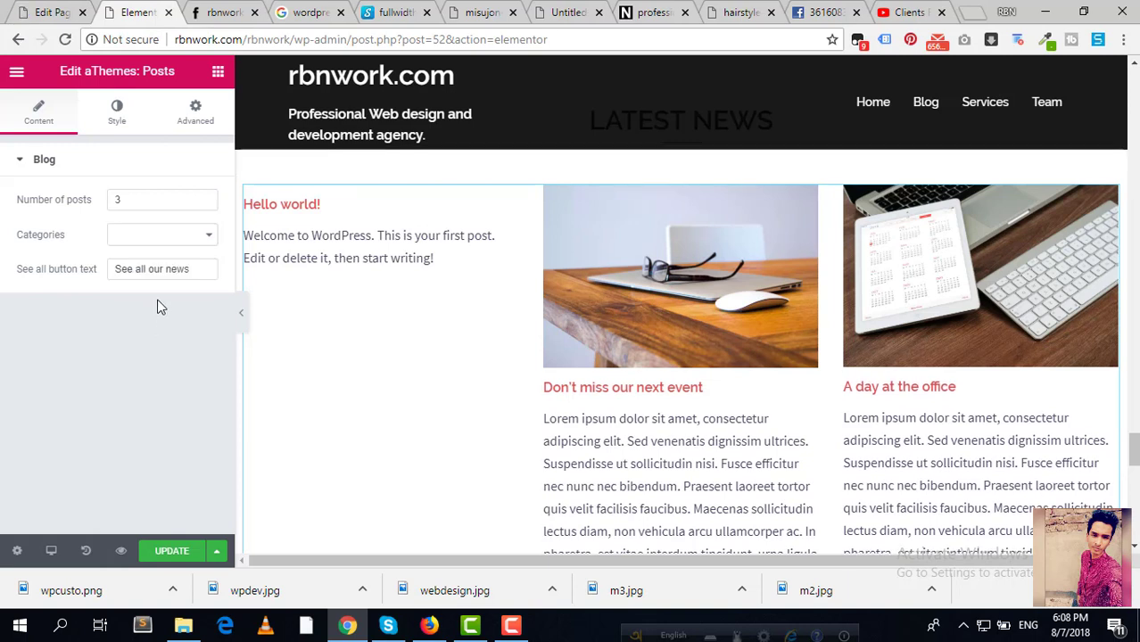
{"action": "left_click", "coordinate": [155, 246]}
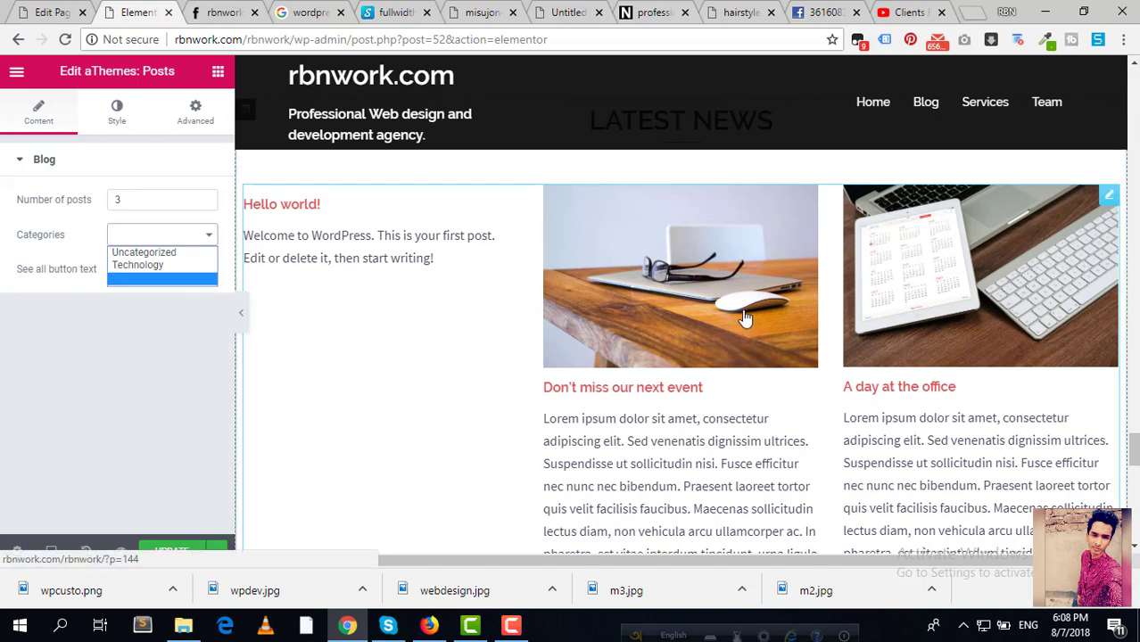
{"action": "scroll", "coordinate": [746, 321], "scroll_direction": "up", "scroll_amount": 2}
{"action": "scroll", "coordinate": [746, 321], "scroll_direction": "down", "scroll_amount": 6}
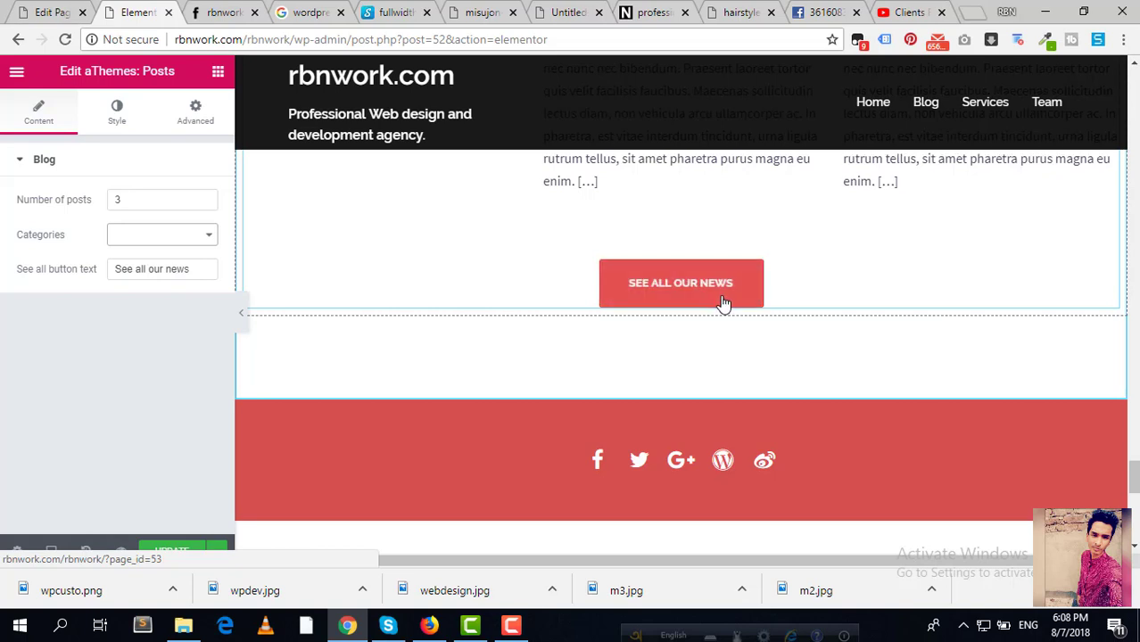
{"action": "scroll", "coordinate": [576, 281], "scroll_direction": "up", "scroll_amount": 1}
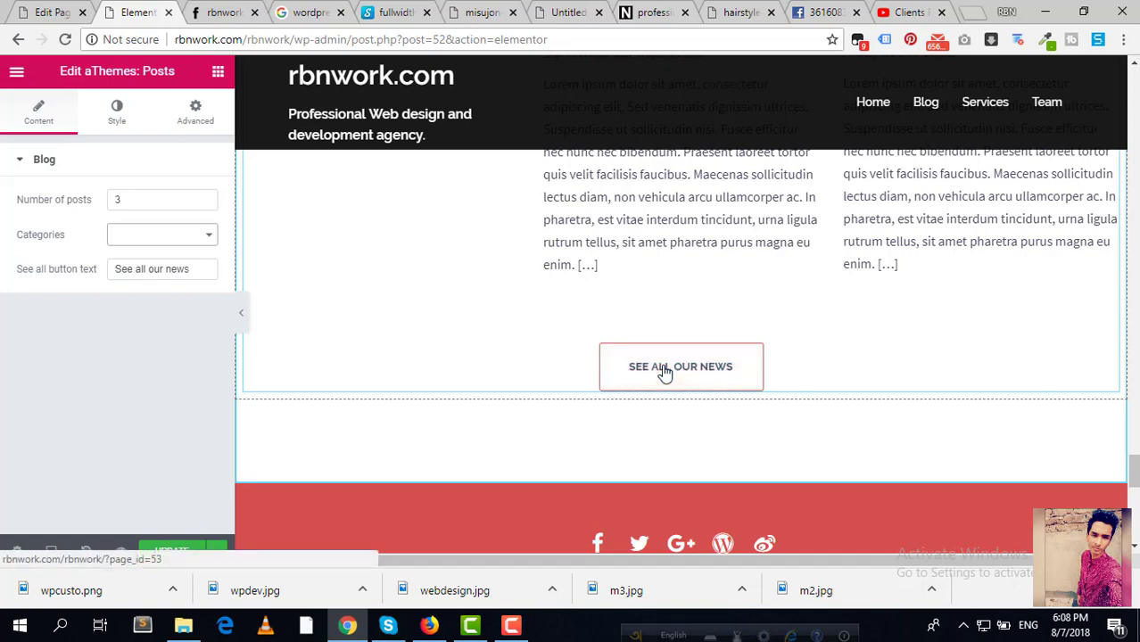
Step: On the live homepage, open the SEE ALL OUR NEWS link in a new tab
{"action": "left_click", "coordinate": [212, 11]}
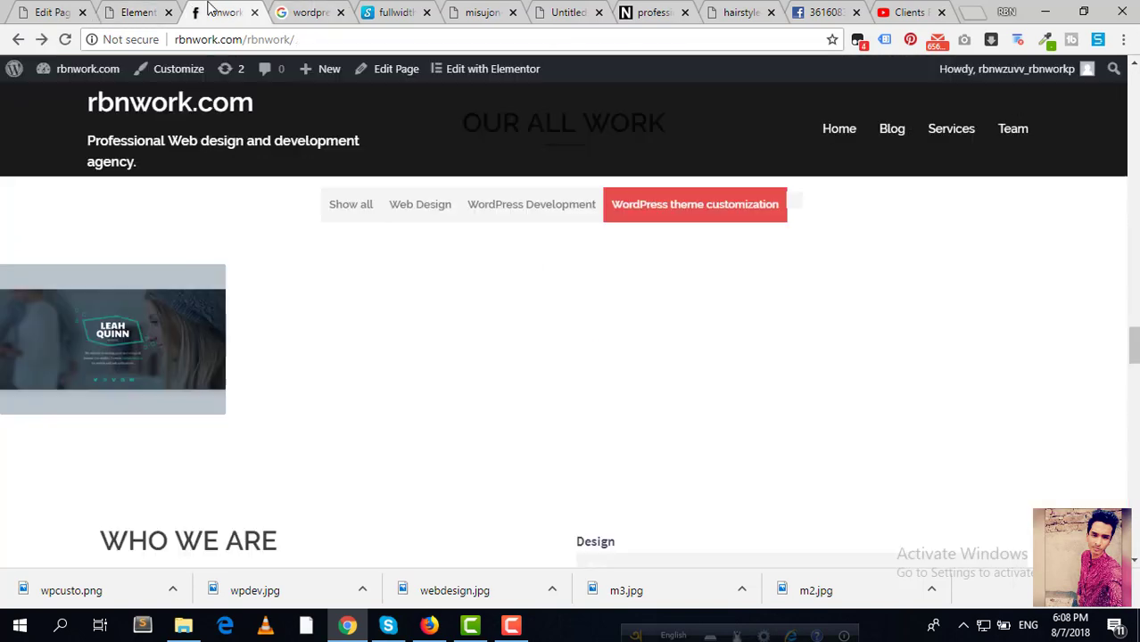
{"action": "scroll", "coordinate": [729, 228], "scroll_direction": "down", "scroll_amount": 10}
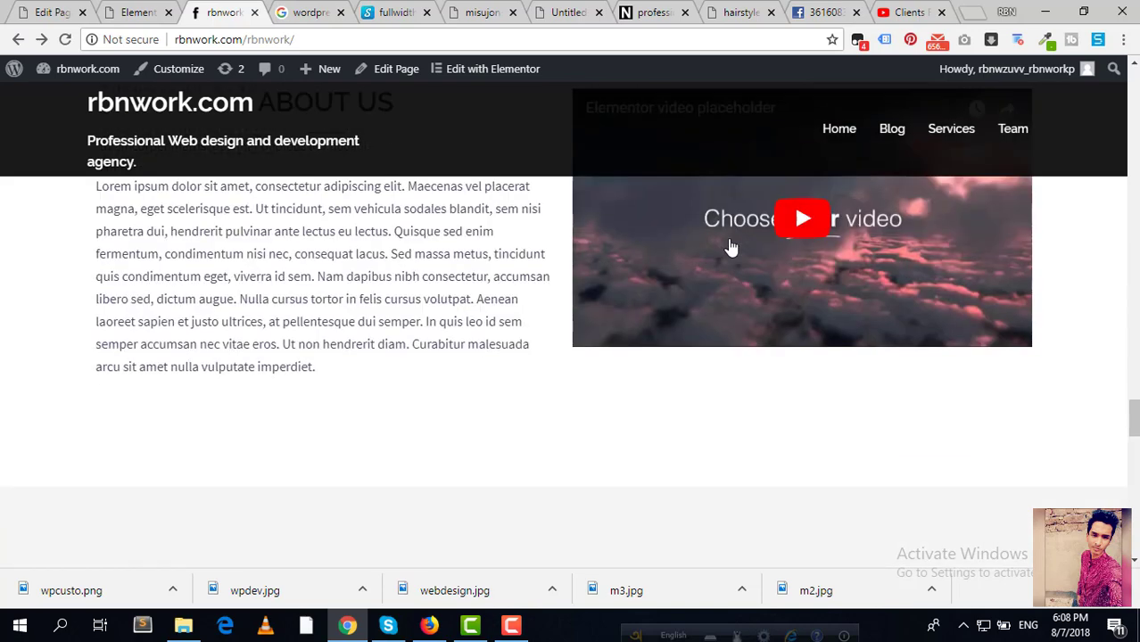
{"action": "scroll", "coordinate": [737, 247], "scroll_direction": "down", "scroll_amount": 4}
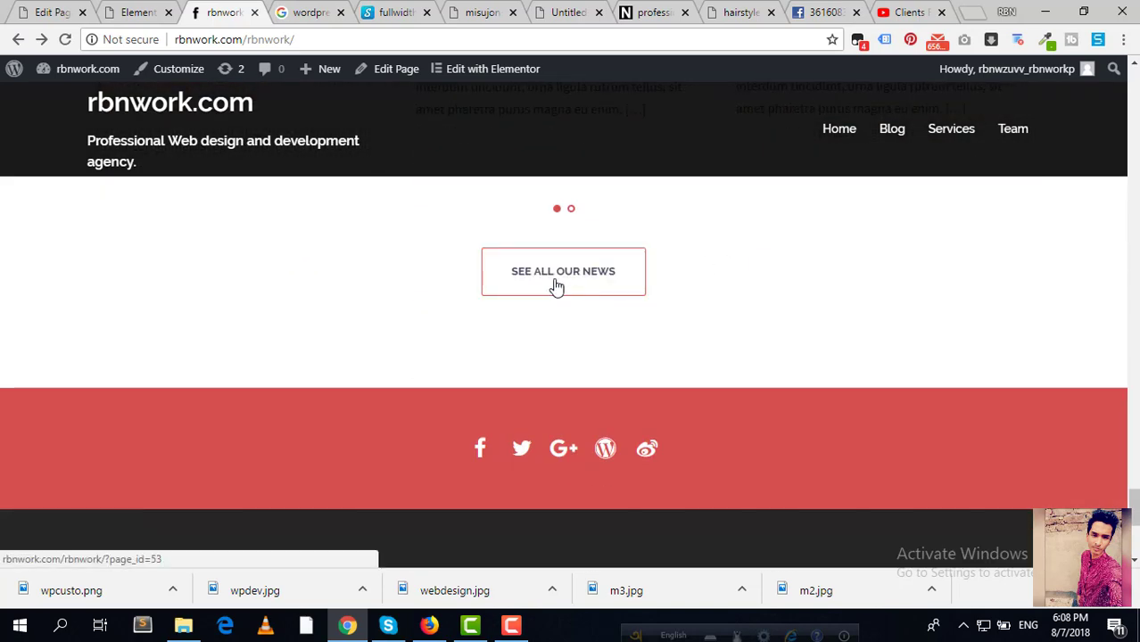
{"action": "right_click", "coordinate": [557, 286]}
{"action": "left_click", "coordinate": [611, 291]}
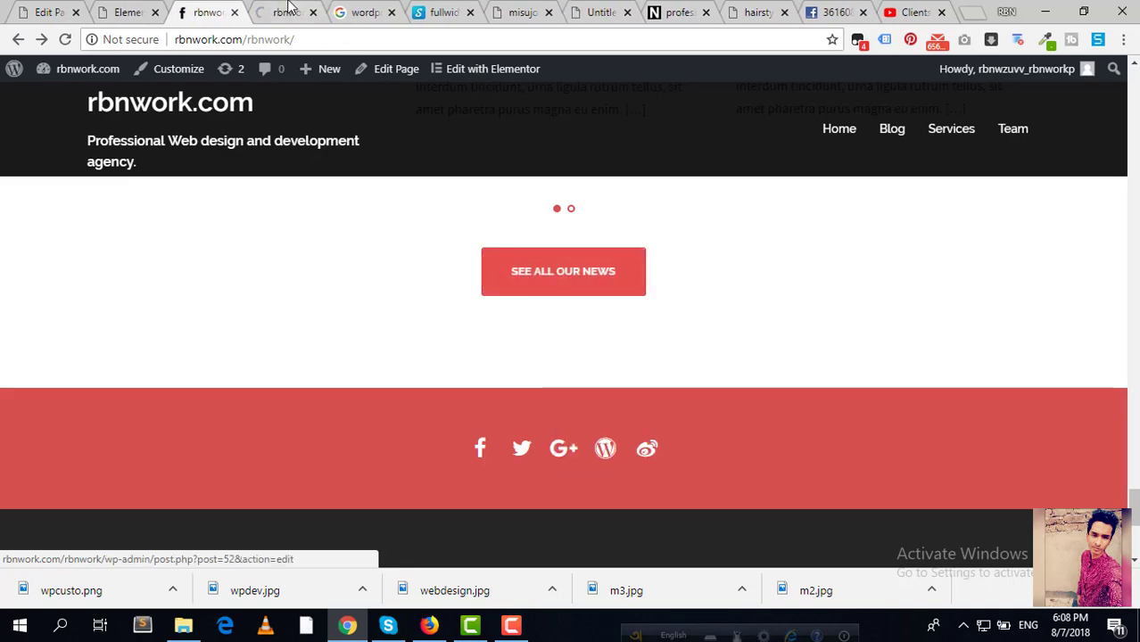
Step: Review the blog listing page, then close it and return to the homepage footer
{"action": "left_click", "coordinate": [287, 11]}
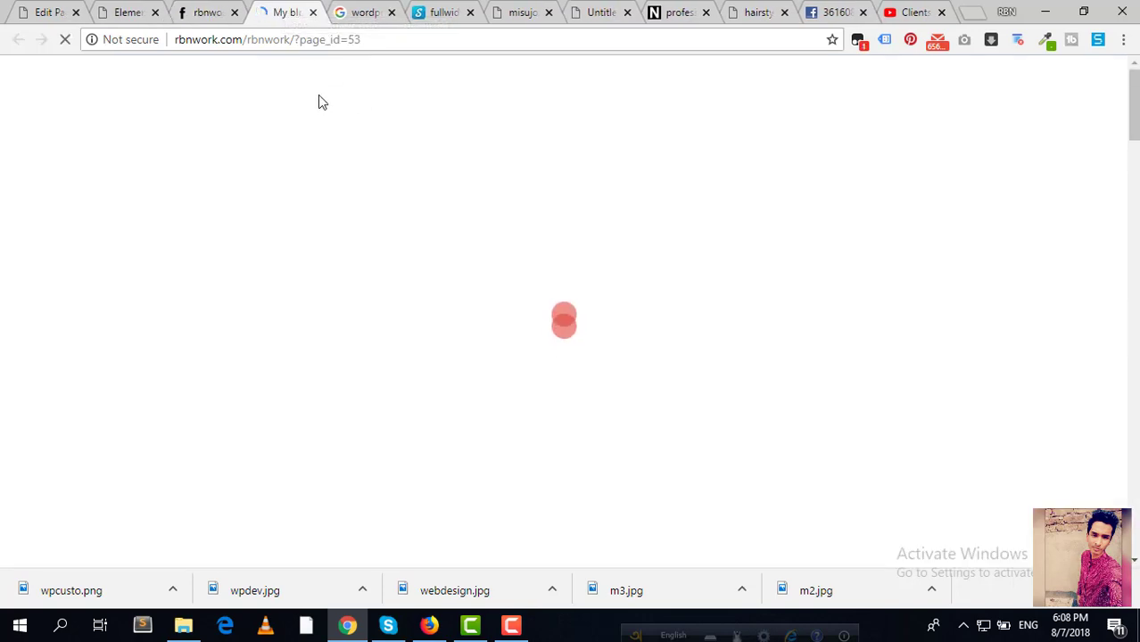
{"action": "scroll", "coordinate": [331, 116], "scroll_direction": "down", "scroll_amount": 6}
{"action": "scroll", "coordinate": [334, 111], "scroll_direction": "up", "scroll_amount": 6}
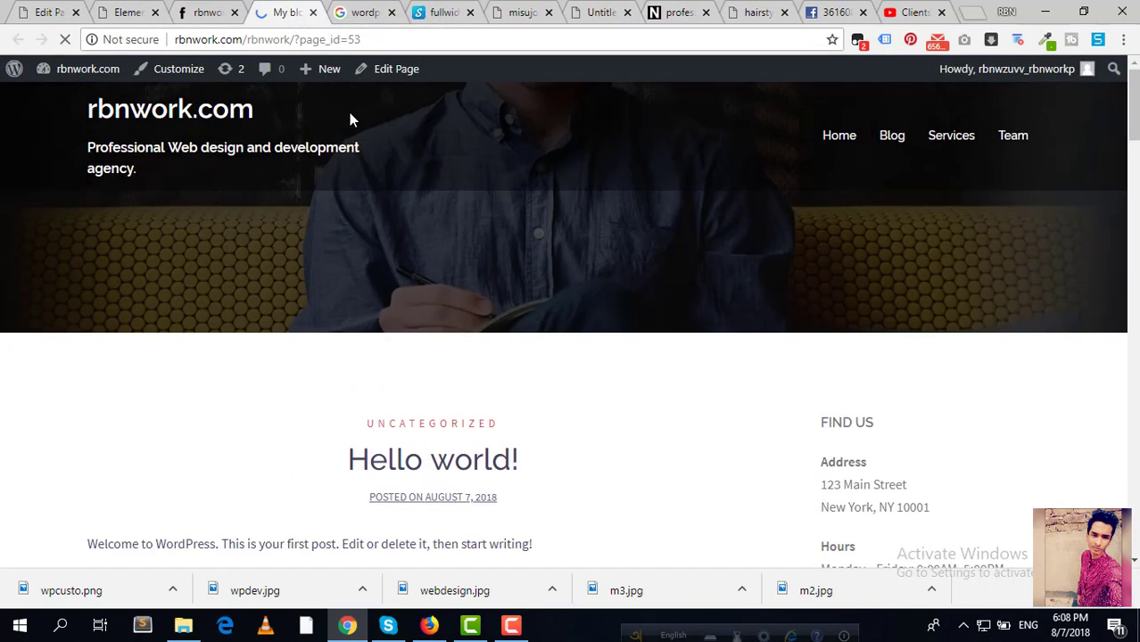
{"action": "scroll", "coordinate": [353, 110], "scroll_direction": "down", "scroll_amount": 9}
{"action": "scroll", "coordinate": [357, 107], "scroll_direction": "down", "scroll_amount": 10}
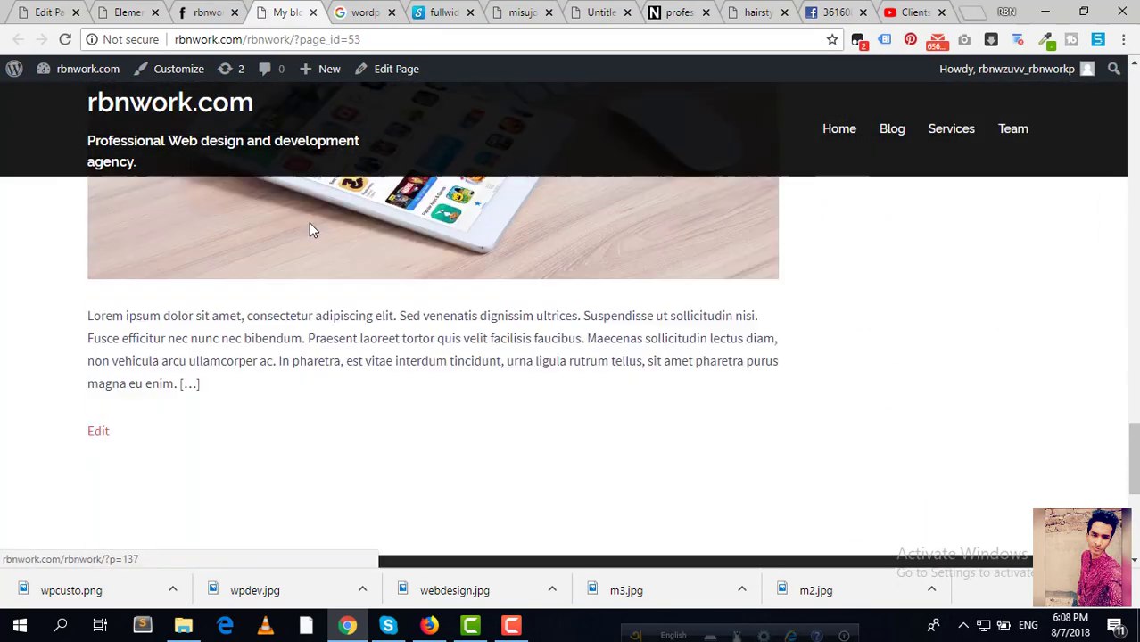
{"action": "scroll", "coordinate": [387, 273], "scroll_direction": "up", "scroll_amount": 10}
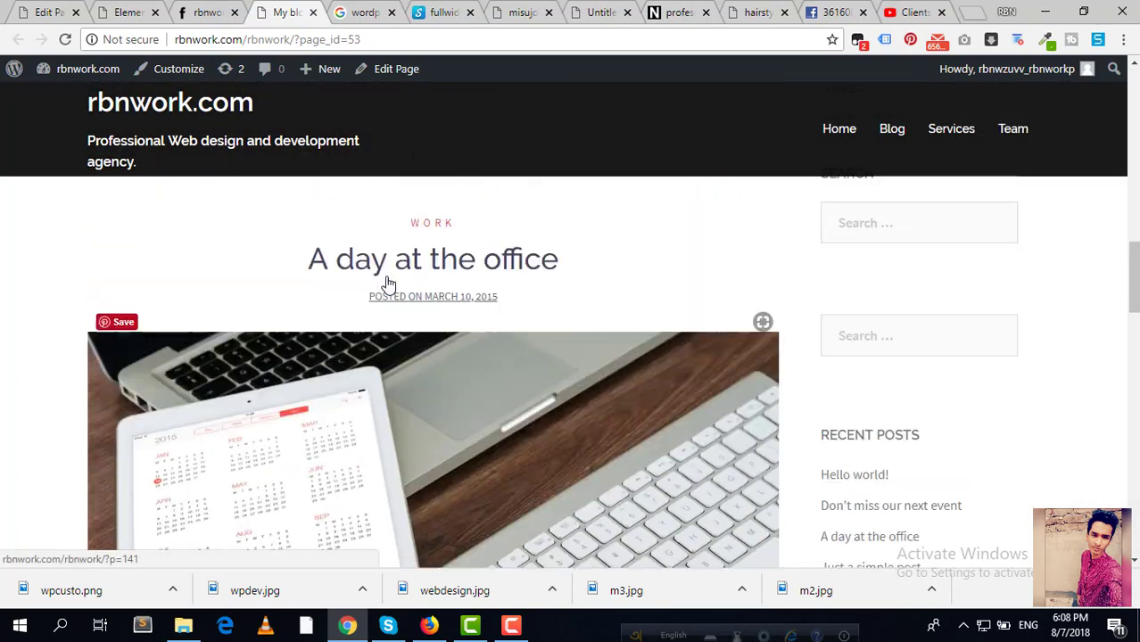
{"action": "scroll", "coordinate": [386, 276], "scroll_direction": "down", "scroll_amount": 3}
{"action": "scroll", "coordinate": [385, 281], "scroll_direction": "up", "scroll_amount": 5}
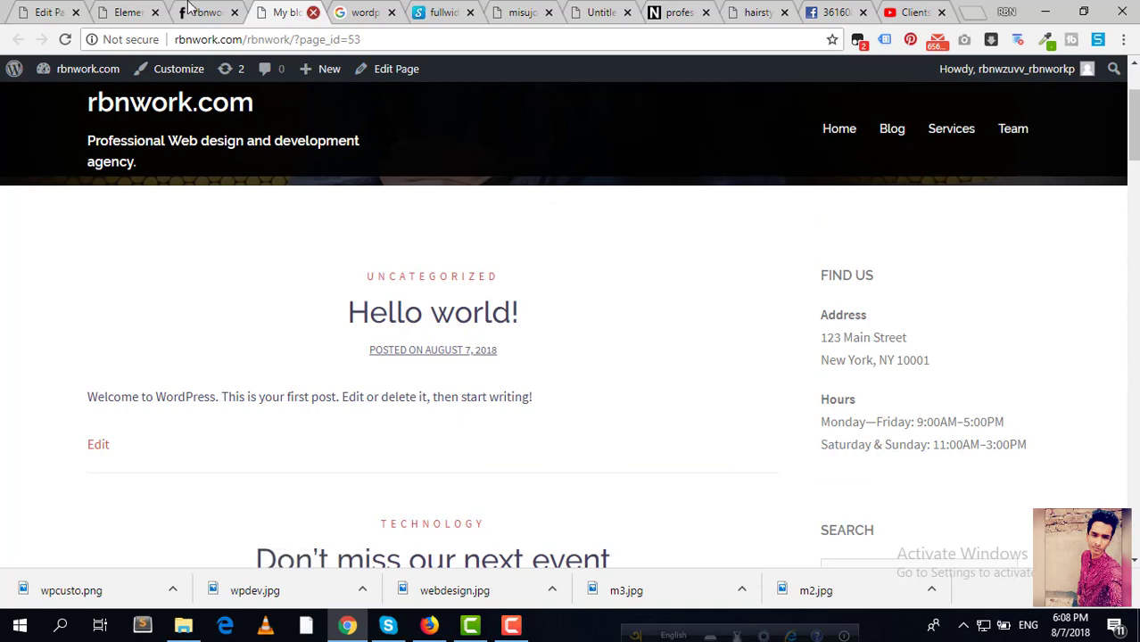
{"action": "left_click", "coordinate": [313, 12]}
{"action": "scroll", "coordinate": [411, 241], "scroll_direction": "down", "scroll_amount": 2}
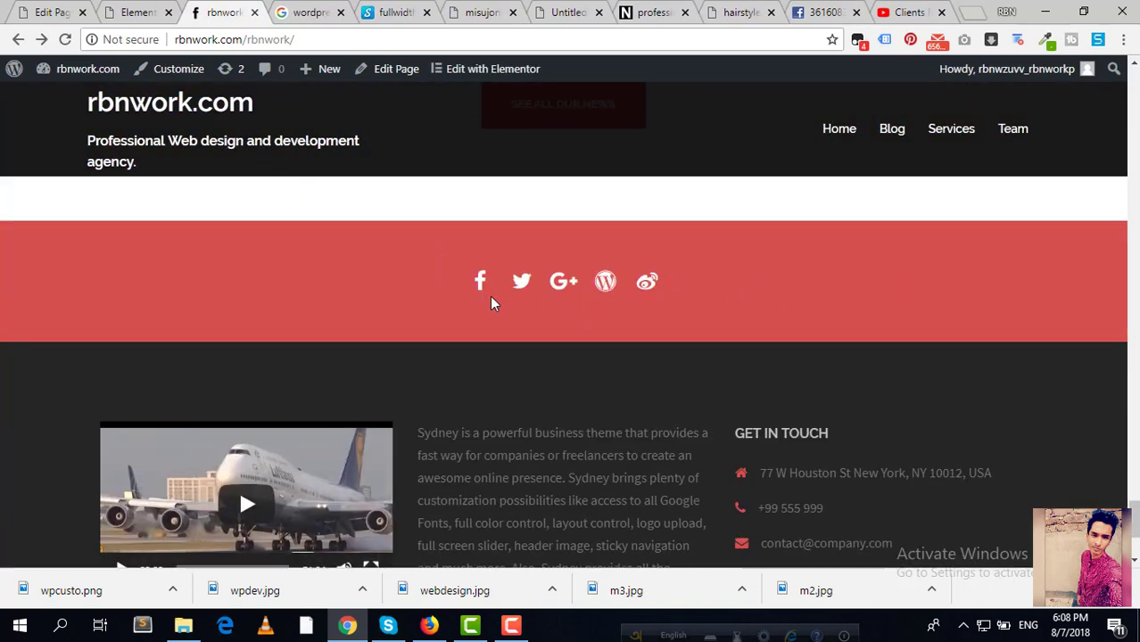
Step: Open the footer Social Icons widget and expand its Facebook item, keeping the facebook icon
{"action": "left_click", "coordinate": [130, 11]}
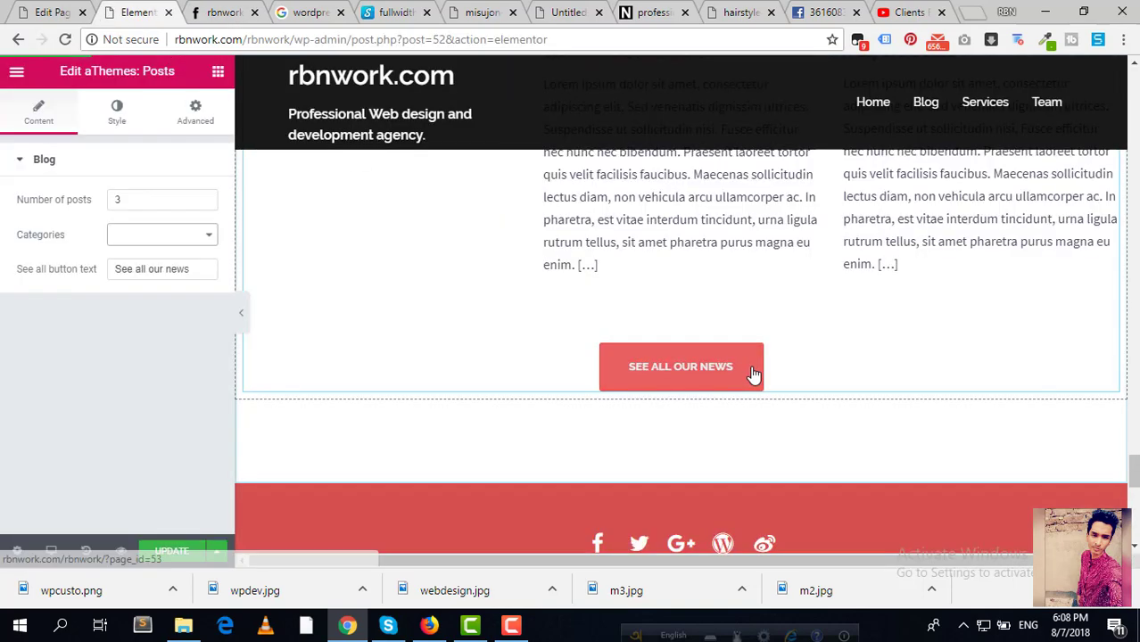
{"action": "scroll", "coordinate": [774, 401], "scroll_direction": "down", "scroll_amount": 1}
{"action": "scroll", "coordinate": [775, 402], "scroll_direction": "down", "scroll_amount": 2}
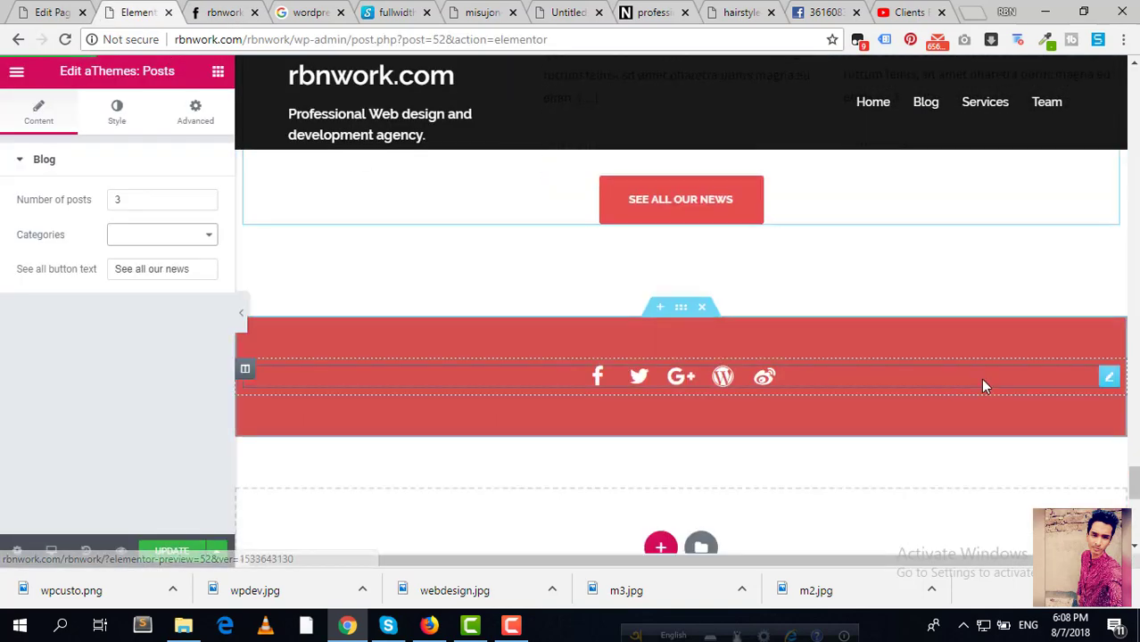
{"action": "left_click", "coordinate": [1108, 376]}
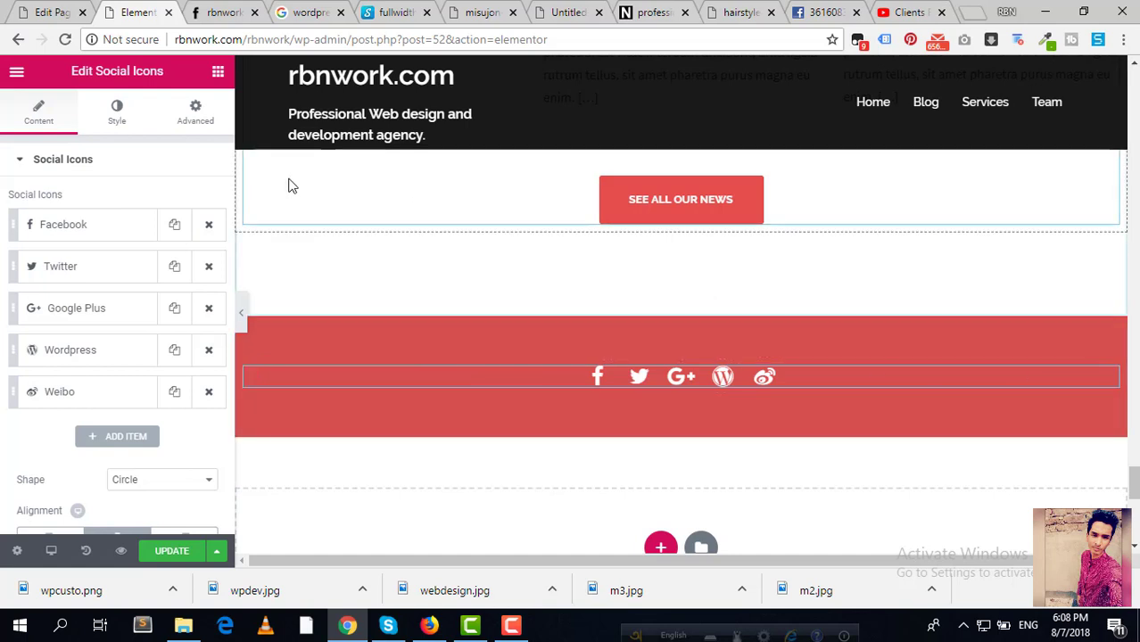
{"action": "left_click", "coordinate": [174, 228]}
{"action": "left_click", "coordinate": [209, 228]}
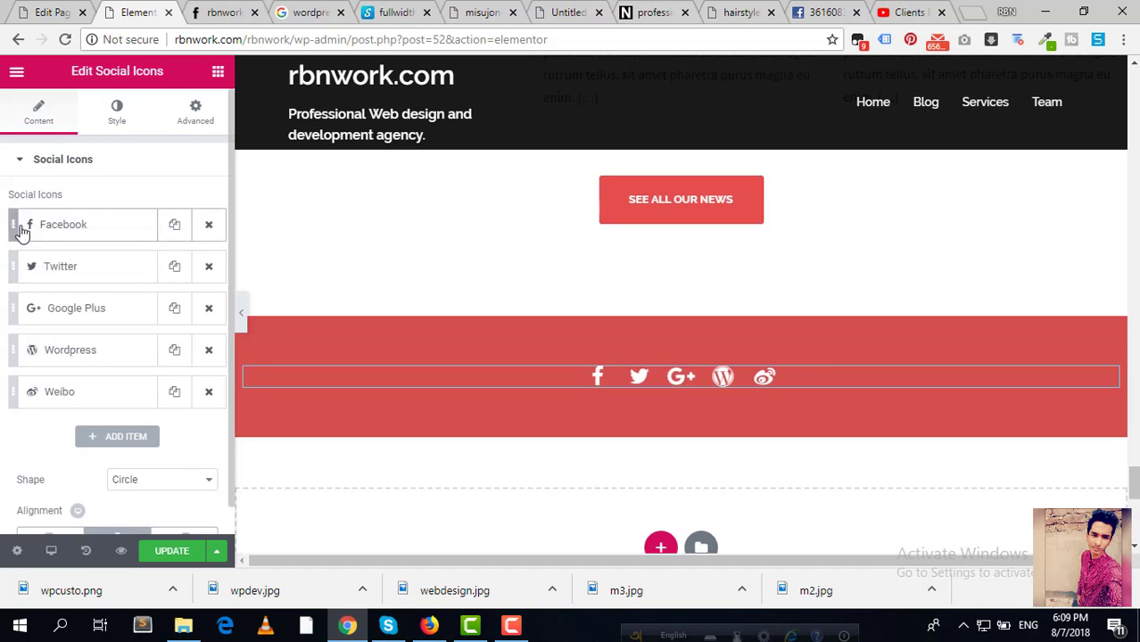
{"action": "left_click", "coordinate": [36, 230]}
{"action": "left_click", "coordinate": [36, 231]}
{"action": "left_click", "coordinate": [36, 230]}
{"action": "left_click", "coordinate": [82, 284]}
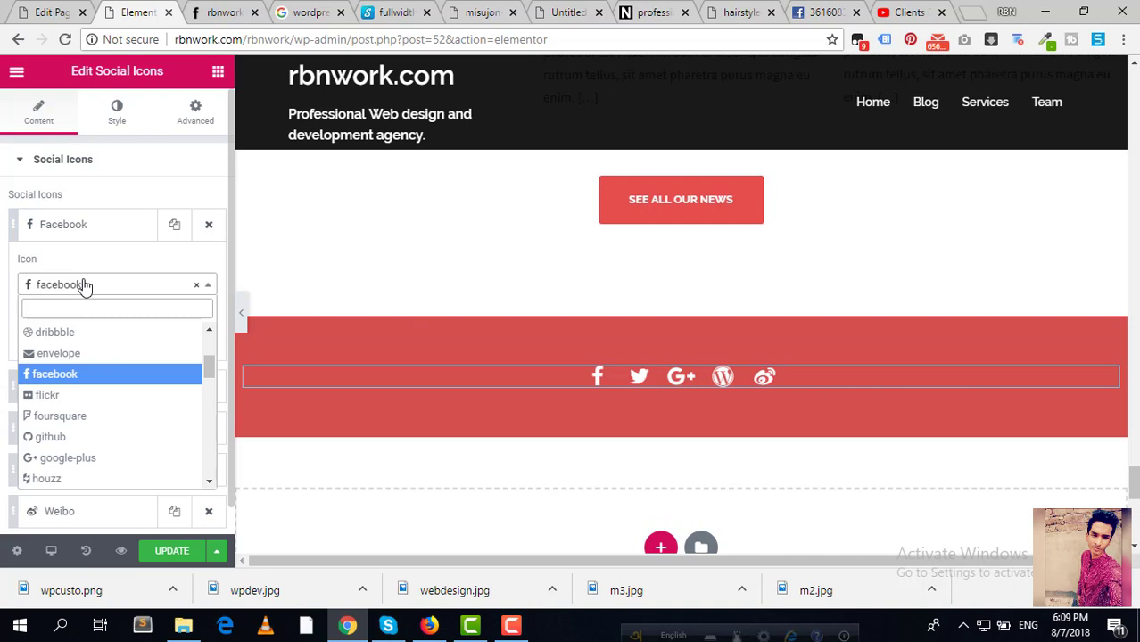
{"action": "left_click", "coordinate": [84, 284]}
{"action": "left_click", "coordinate": [130, 337]}
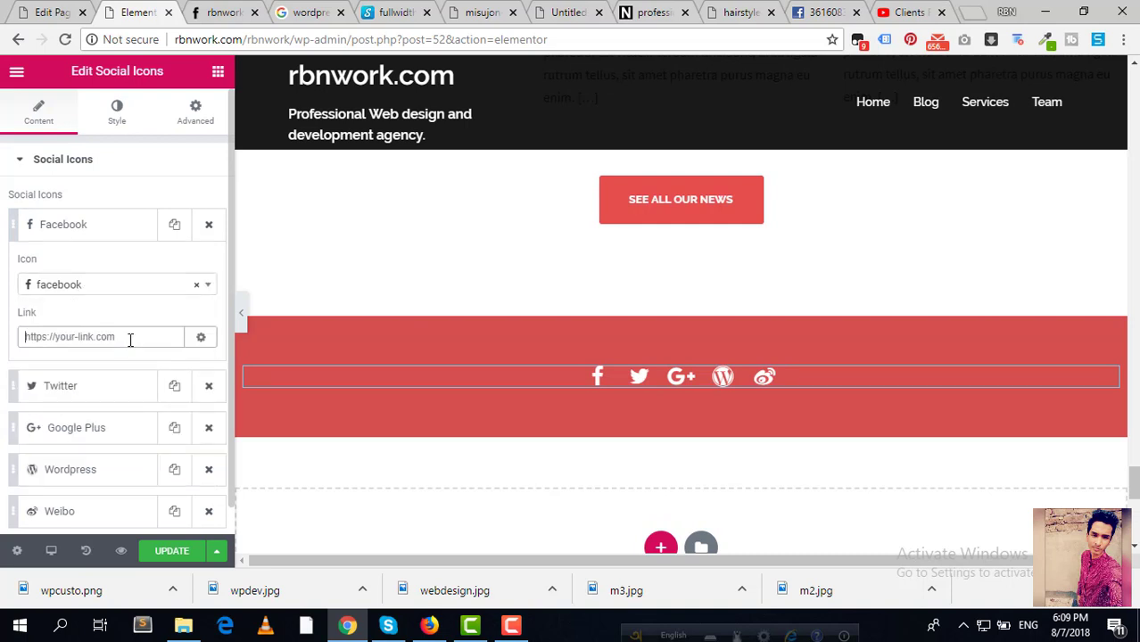
Step: Copy the agency's Facebook page address and paste it into the Facebook Link field
{"action": "left_click", "coordinate": [558, 9]}
{"action": "left_click", "coordinate": [510, 40]}
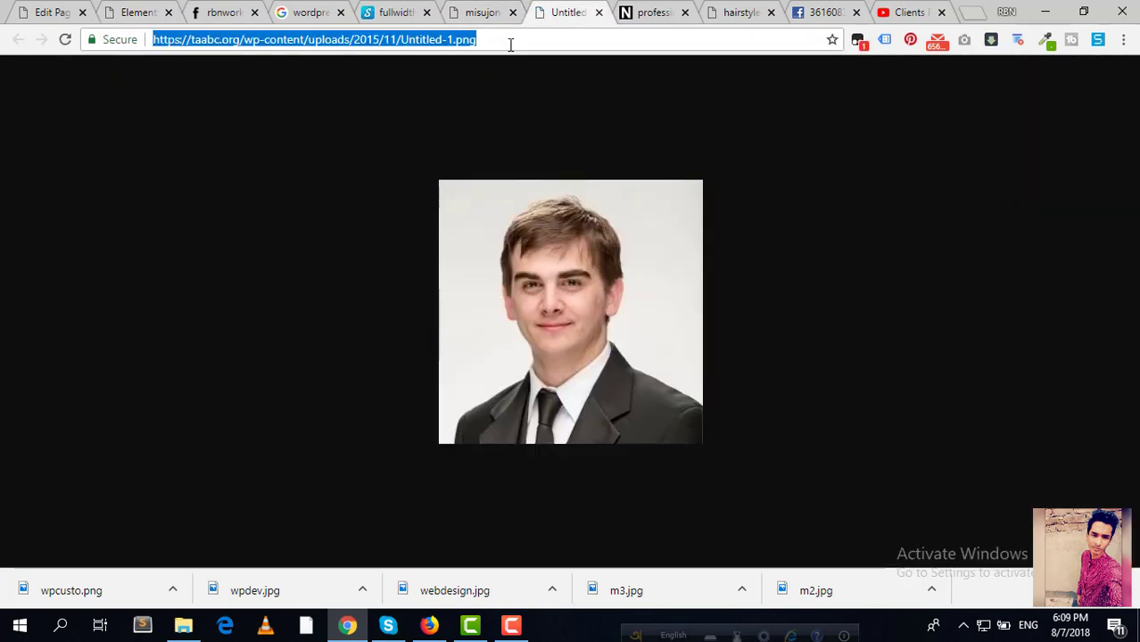
{"action": "type", "text": "fa"}
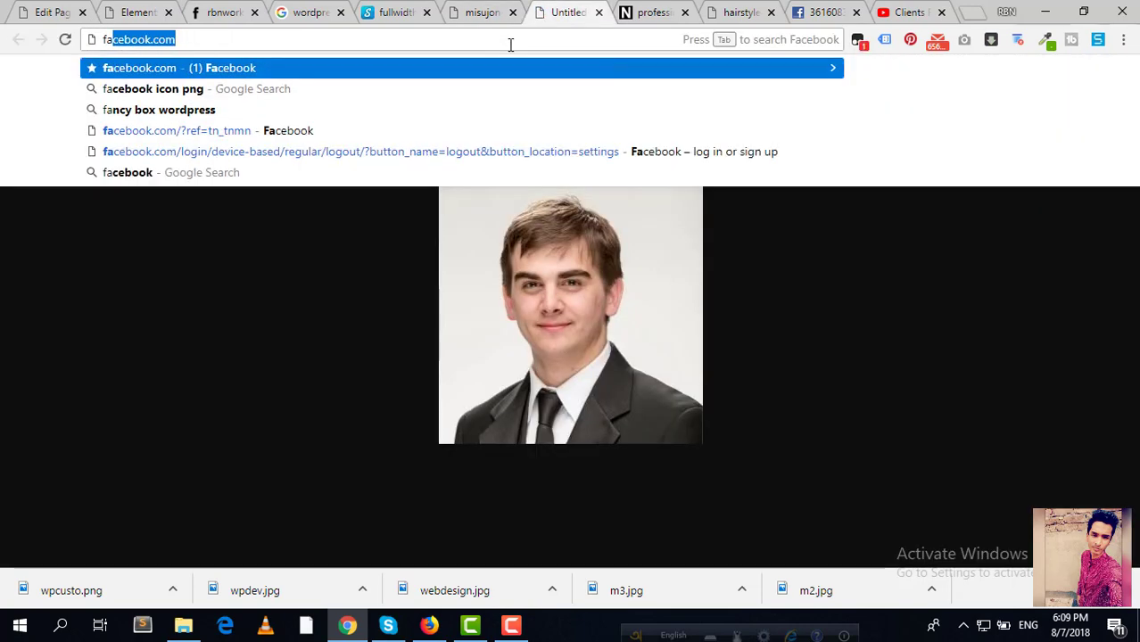
{"action": "key", "text": "Right"}
{"action": "type", "text": "/r"}
{"action": "key", "text": "ctrl+a"}
{"action": "key", "text": "ctrl+c"}
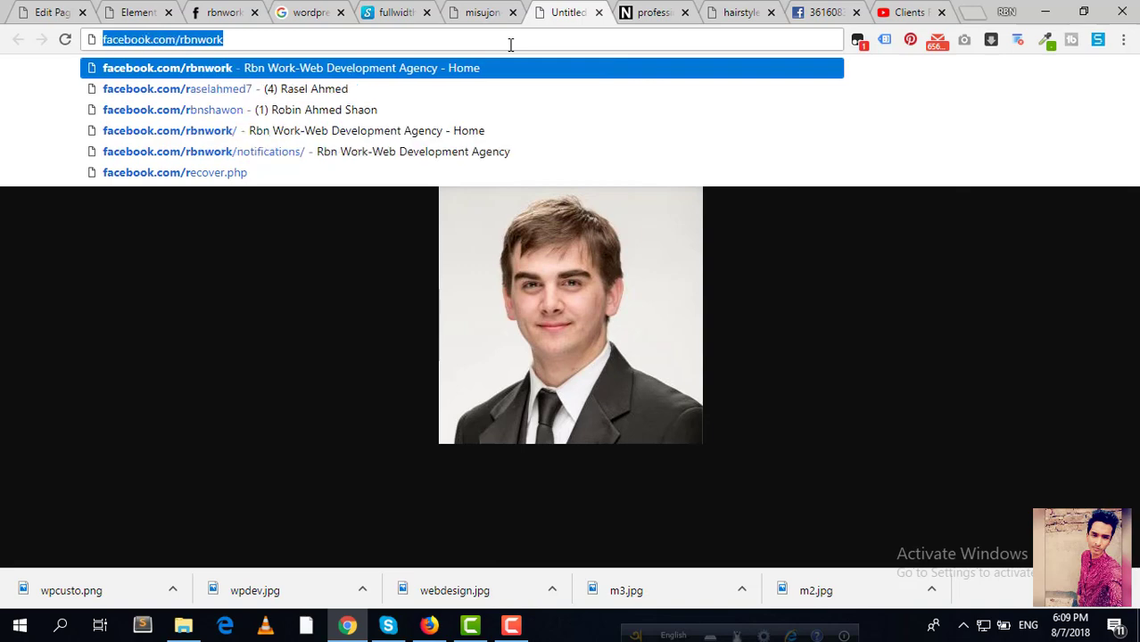
{"action": "left_click", "coordinate": [214, 7]}
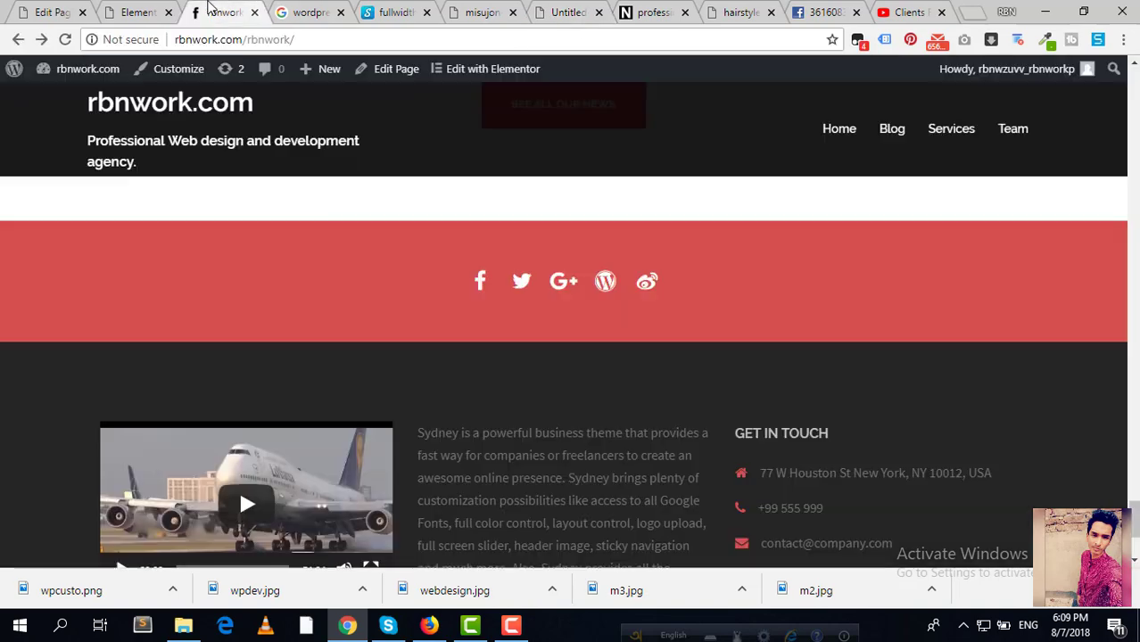
{"action": "left_click", "coordinate": [114, 9]}
{"action": "left_click", "coordinate": [99, 332]}
{"action": "key", "text": "ctrl+v"}
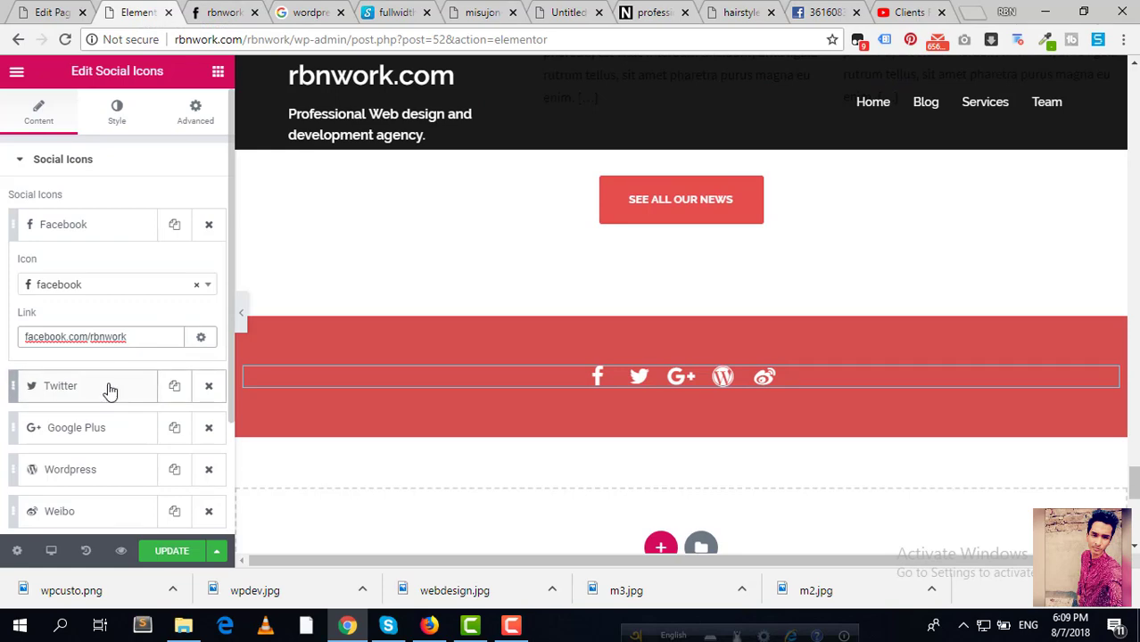
Step: Open the Twitter item and build the agency's twitter.com profile address in a spare tab
{"action": "left_click", "coordinate": [80, 391]}
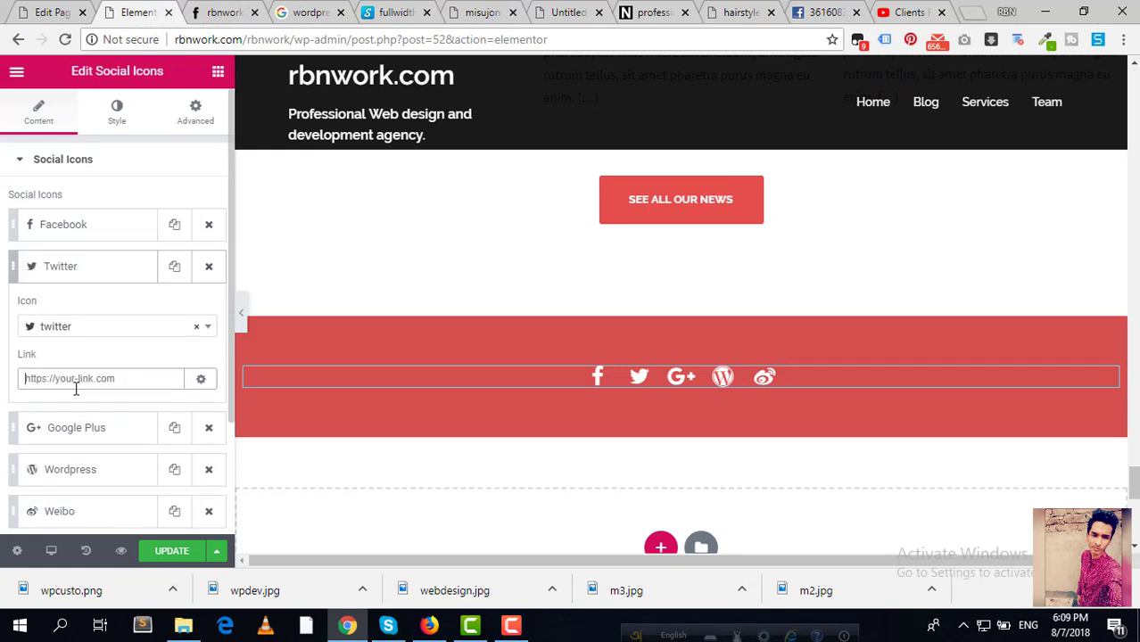
{"action": "left_click", "coordinate": [482, 11]}
{"action": "left_click", "coordinate": [471, 39]}
{"action": "type", "text": "twitter.com"}
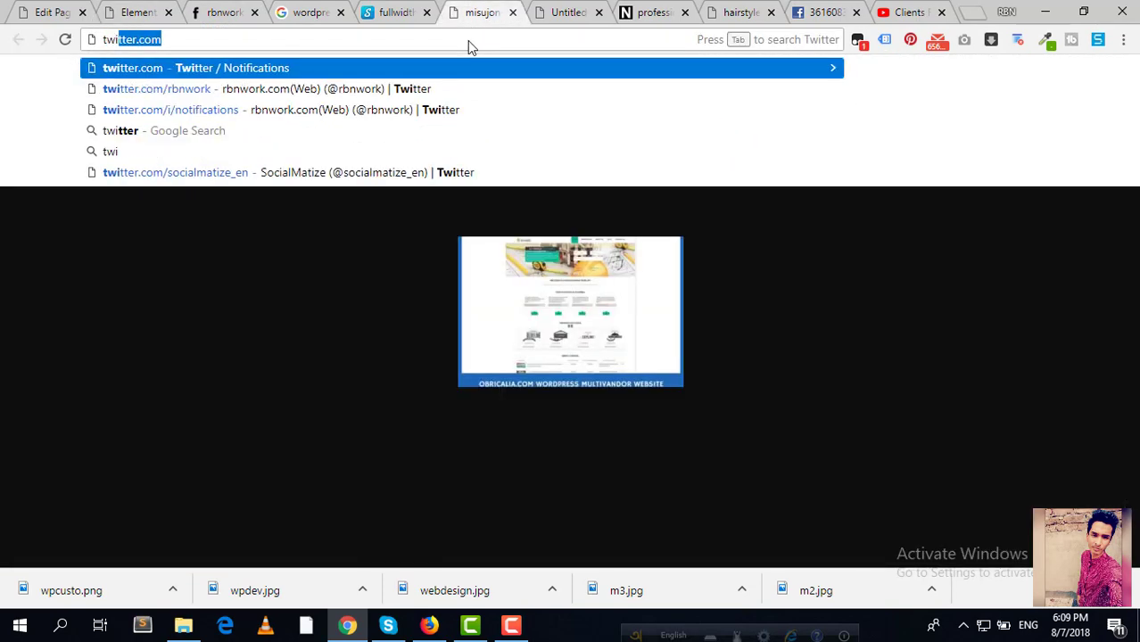
{"action": "type", "text": "/r"}
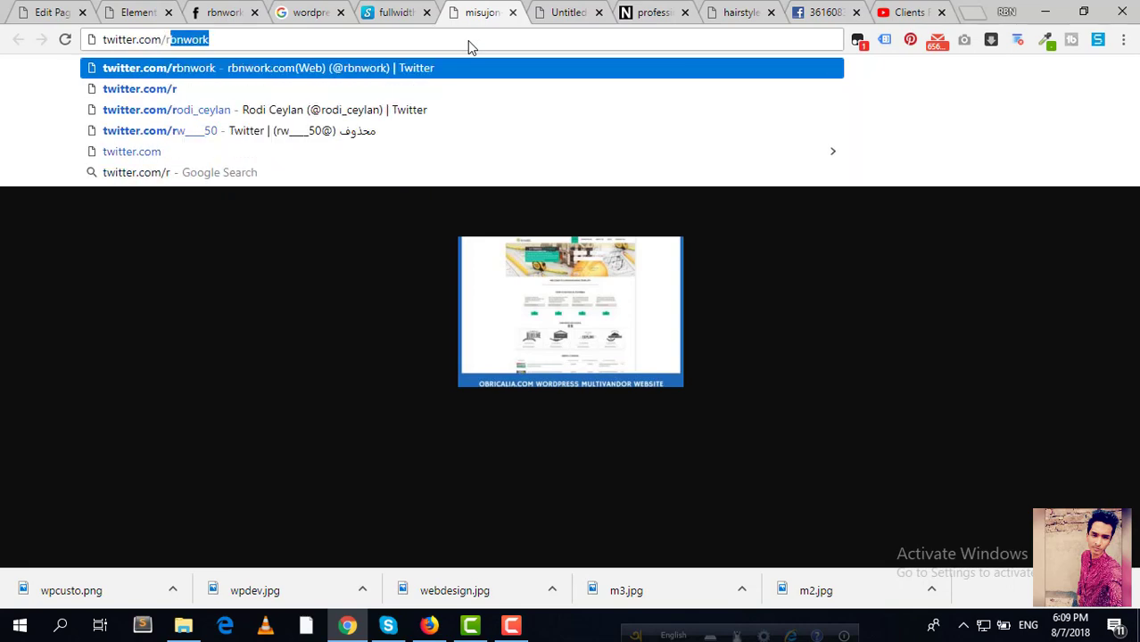
{"action": "key", "text": "ctrl+a"}
{"action": "key", "text": "ctrl+c"}
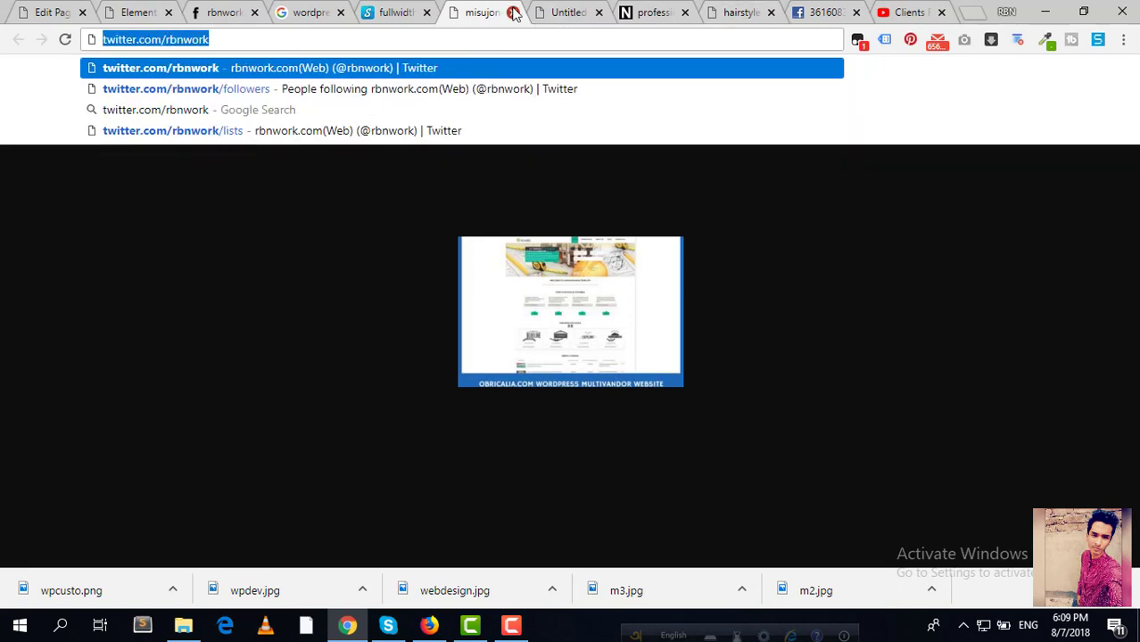
Step: Close the leftover hairstyle and image browser pages
{"action": "left_click", "coordinate": [513, 12]}
{"action": "left_click", "coordinate": [513, 13]}
{"action": "left_click", "coordinate": [513, 13]}
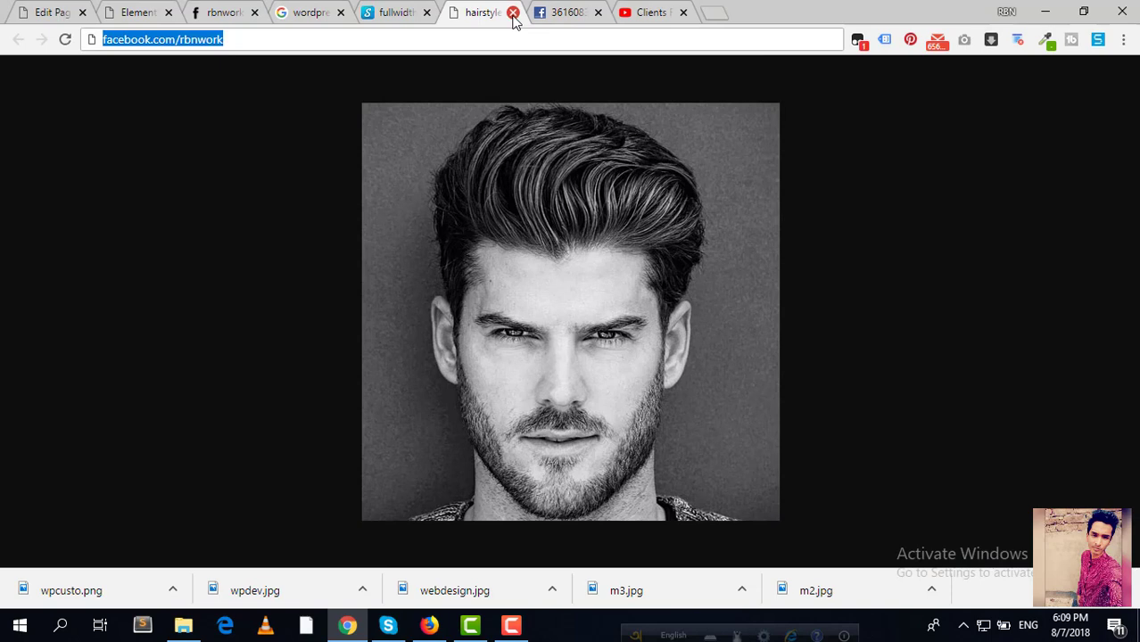
{"action": "left_click", "coordinate": [513, 13]}
{"action": "left_click", "coordinate": [513, 12]}
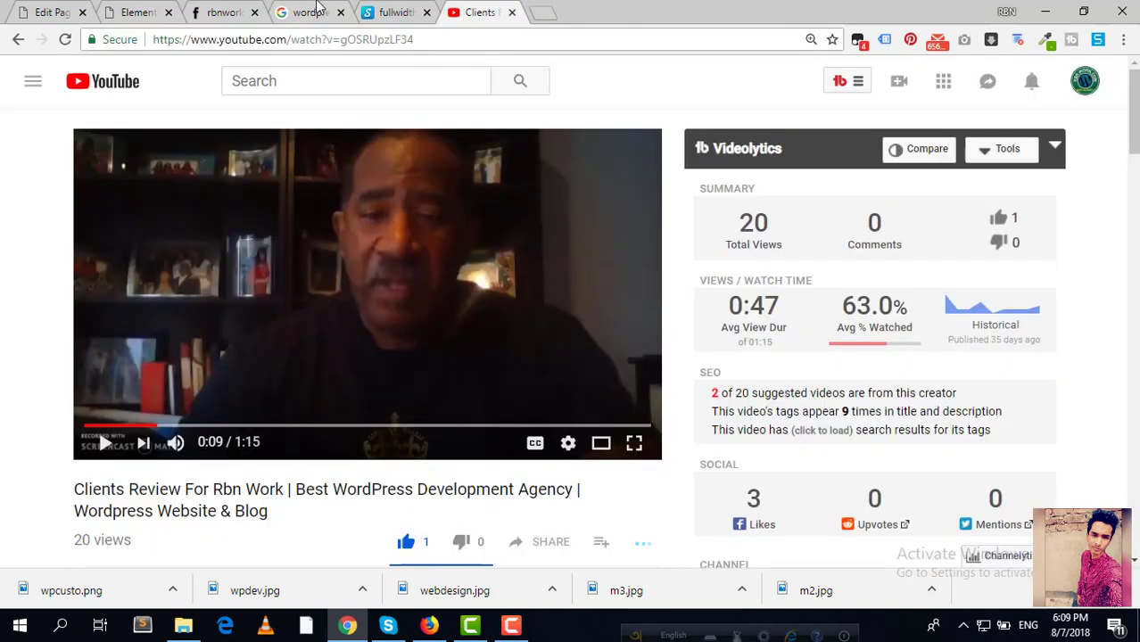
Step: Paste the agency's Twitter profile address into the Twitter Link field
{"action": "left_click", "coordinate": [223, 11]}
{"action": "left_click", "coordinate": [159, 11]}
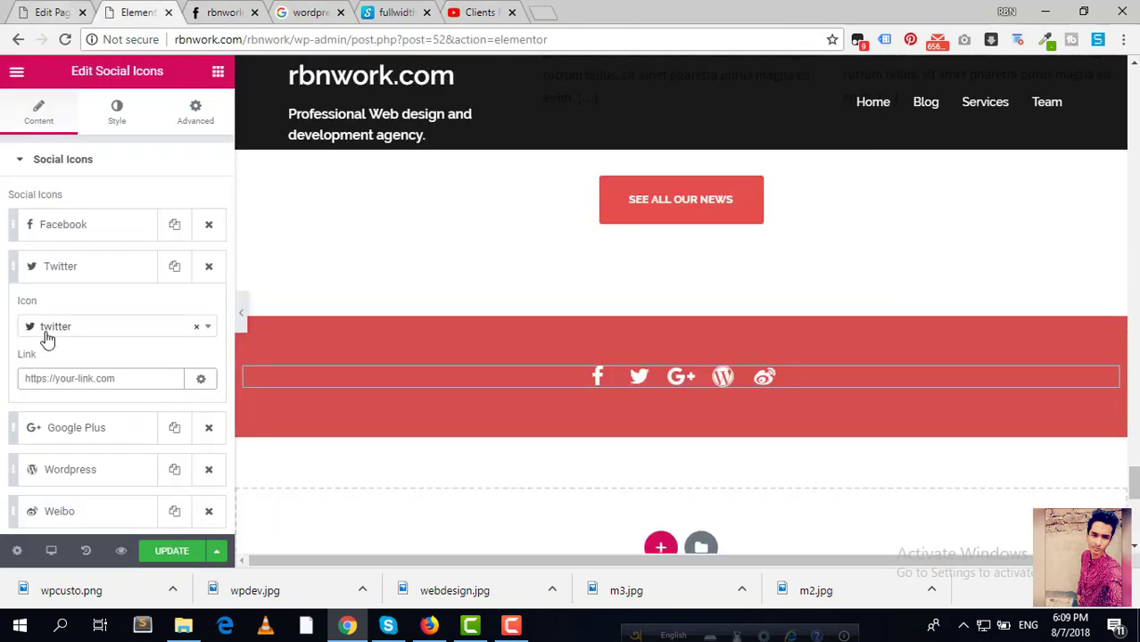
{"action": "left_click", "coordinate": [57, 386]}
{"action": "key", "text": "ctrl+v"}
{"action": "scroll", "coordinate": [132, 361], "scroll_direction": "down", "scroll_amount": 2}
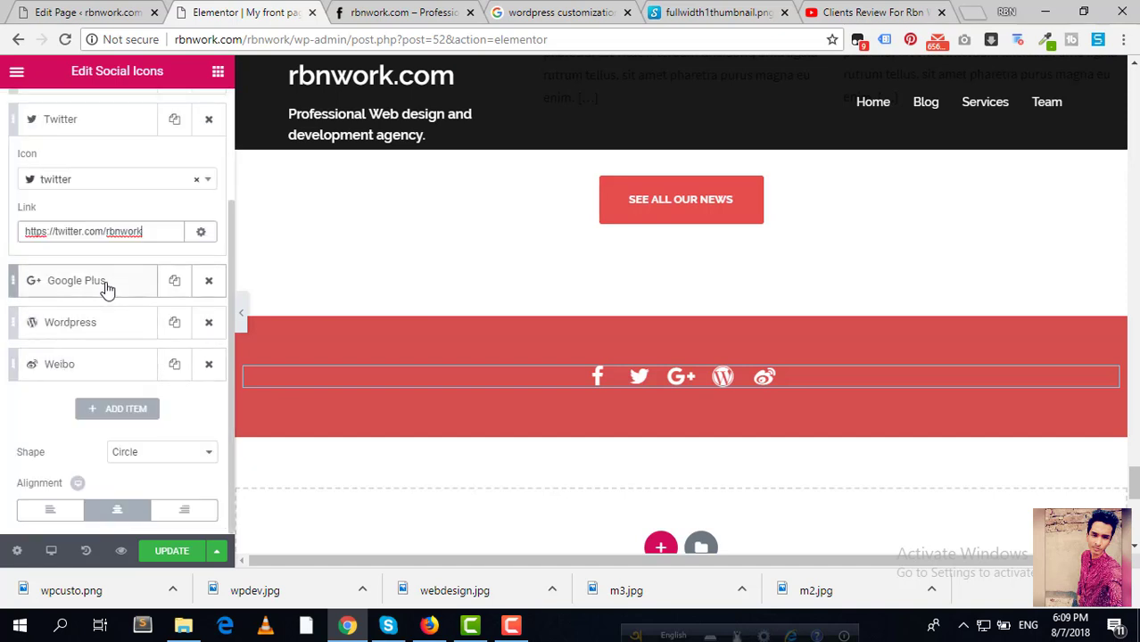
Step: Remove the Google Plus icon and give the WordPress icon a wordpres.com link
{"action": "left_click", "coordinate": [209, 282]}
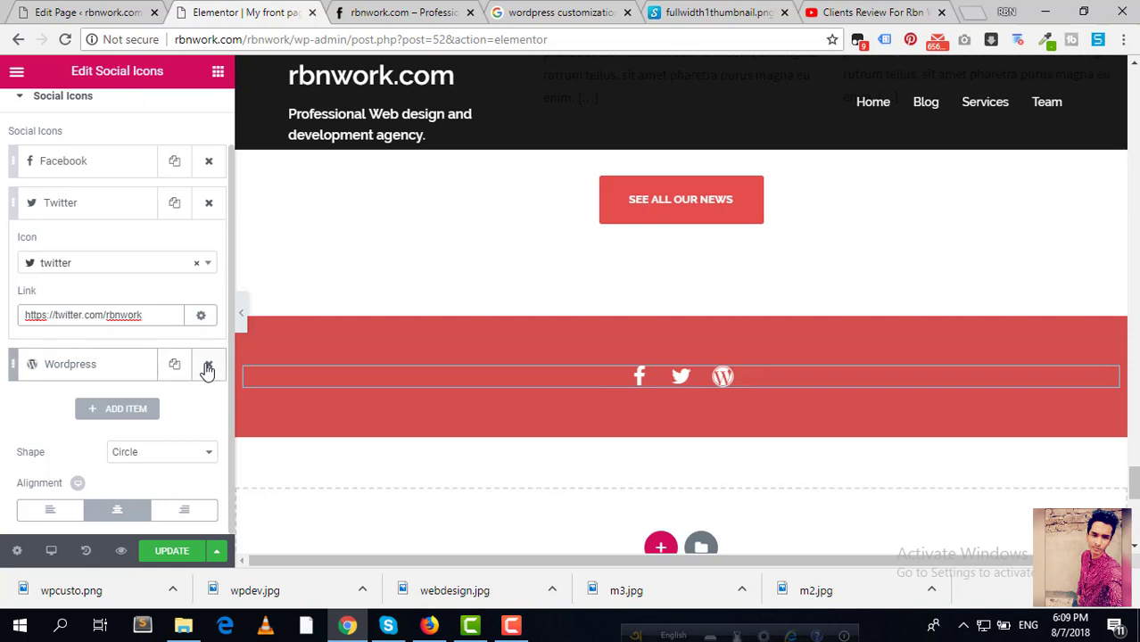
{"action": "left_click", "coordinate": [155, 365]}
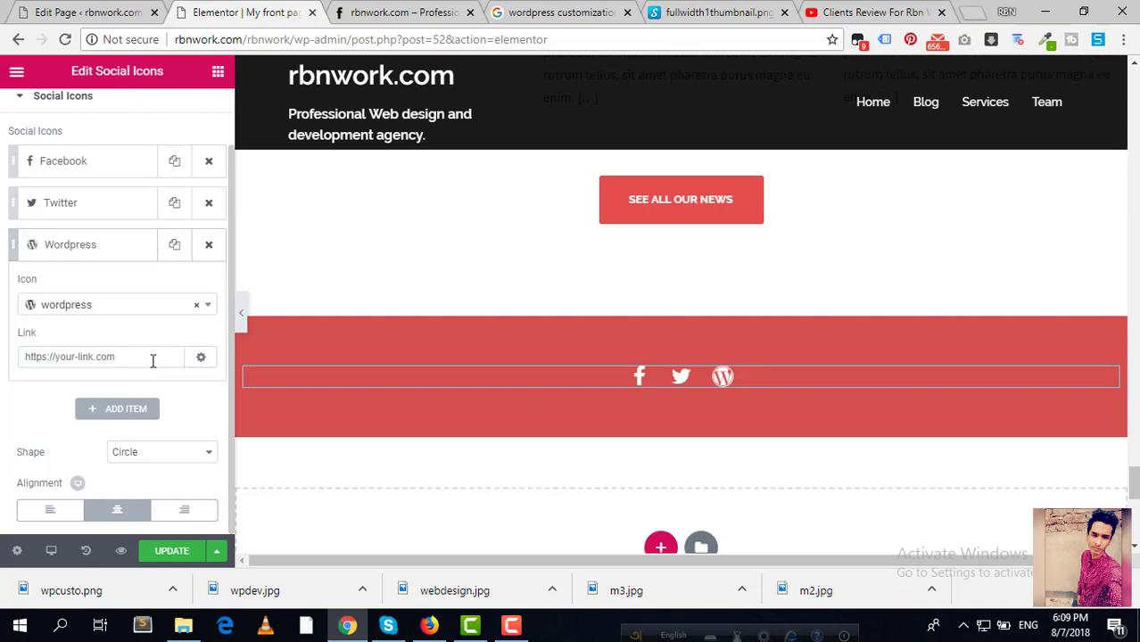
{"action": "left_click", "coordinate": [91, 357]}
{"action": "type", "text": "wordpres.com"}
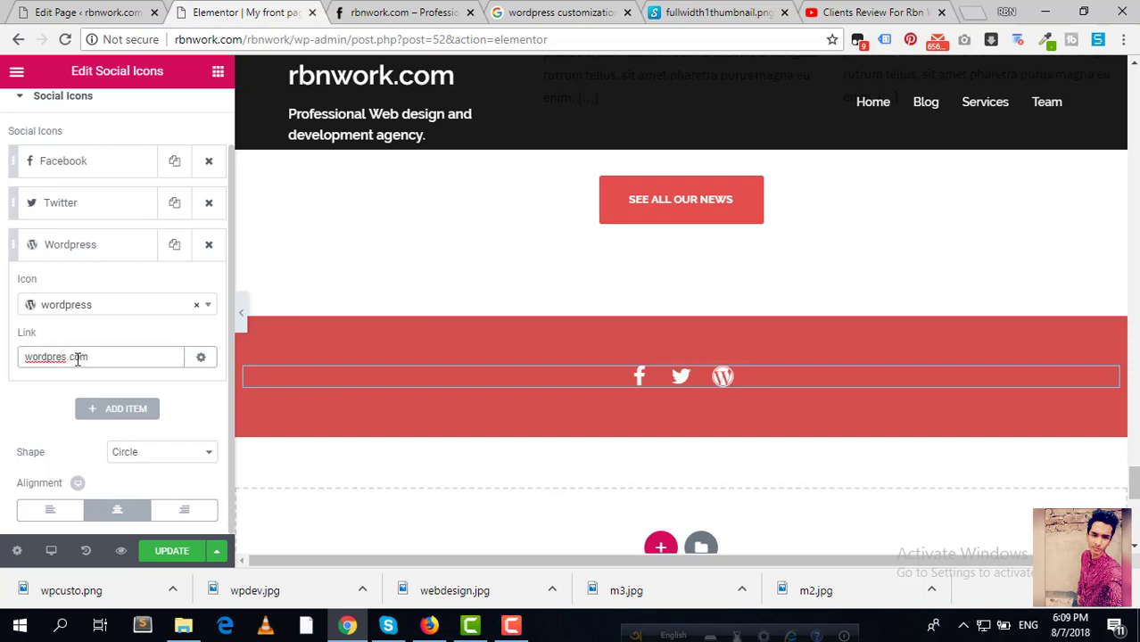
Step: Add a fourth social icon and change it to YouTube
{"action": "left_click", "coordinate": [97, 412]}
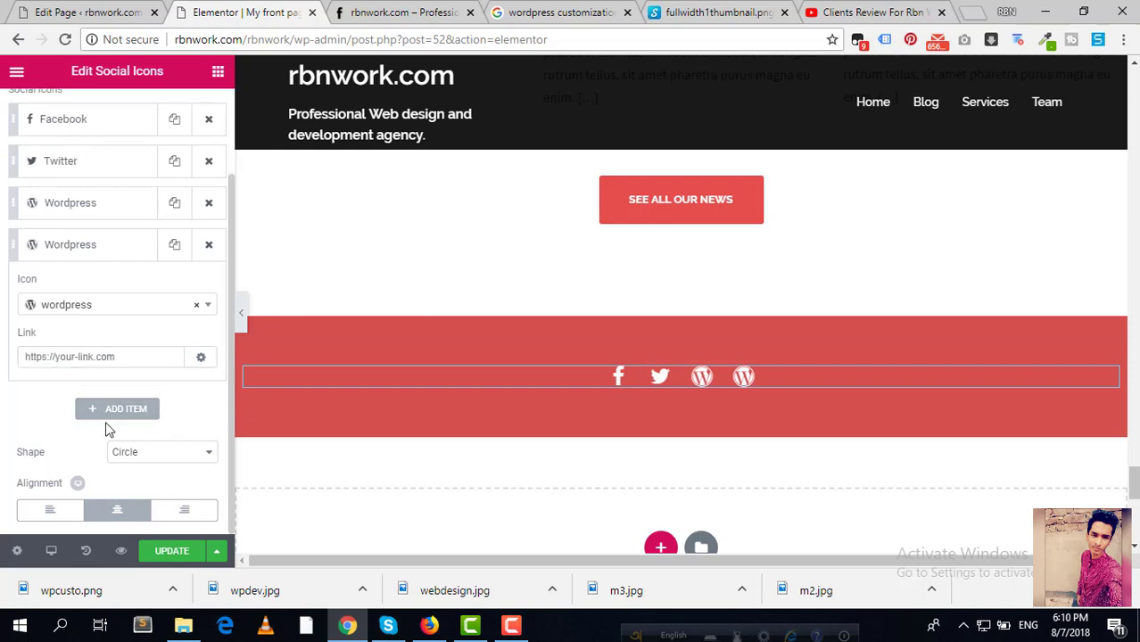
{"action": "left_click", "coordinate": [204, 306]}
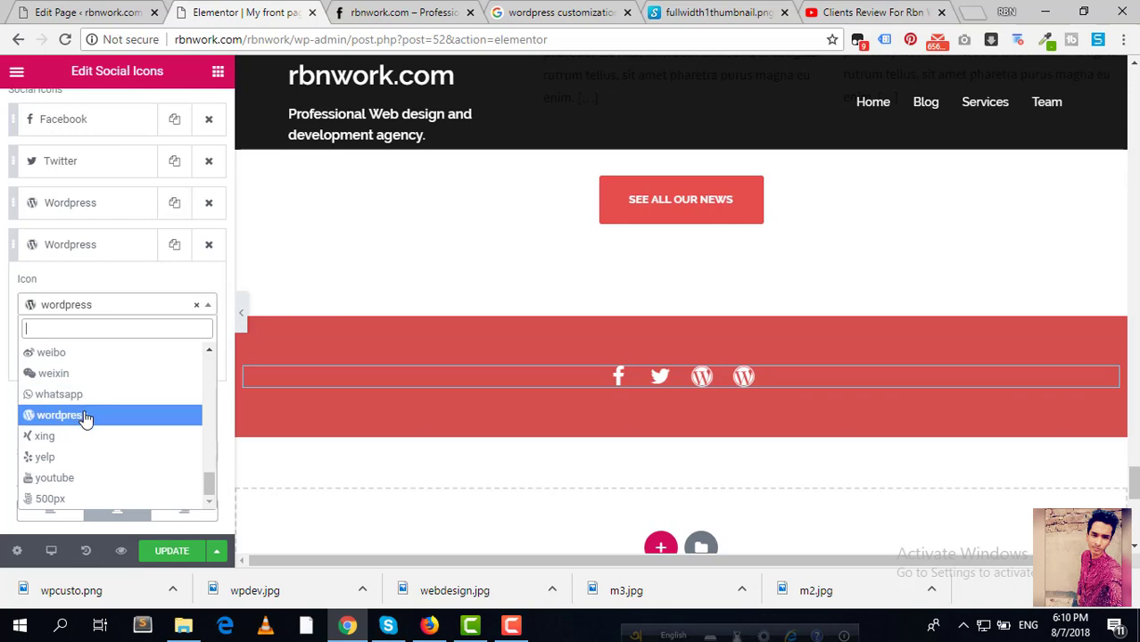
{"action": "left_click", "coordinate": [81, 480]}
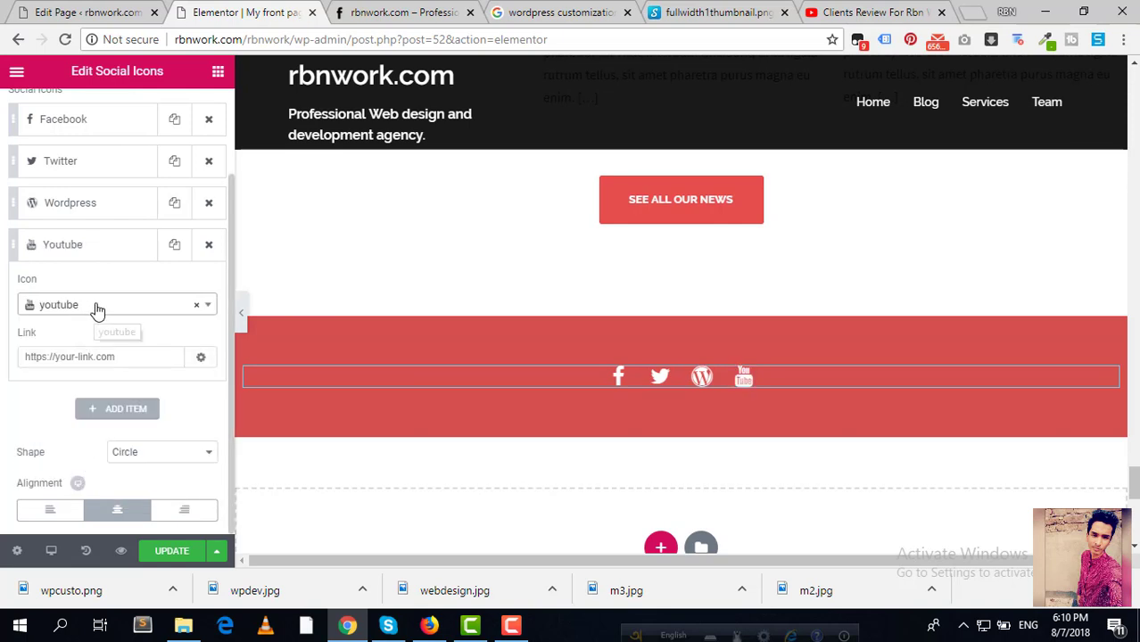
{"action": "left_click", "coordinate": [98, 308]}
{"action": "left_click", "coordinate": [97, 308]}
{"action": "left_click", "coordinate": [68, 356]}
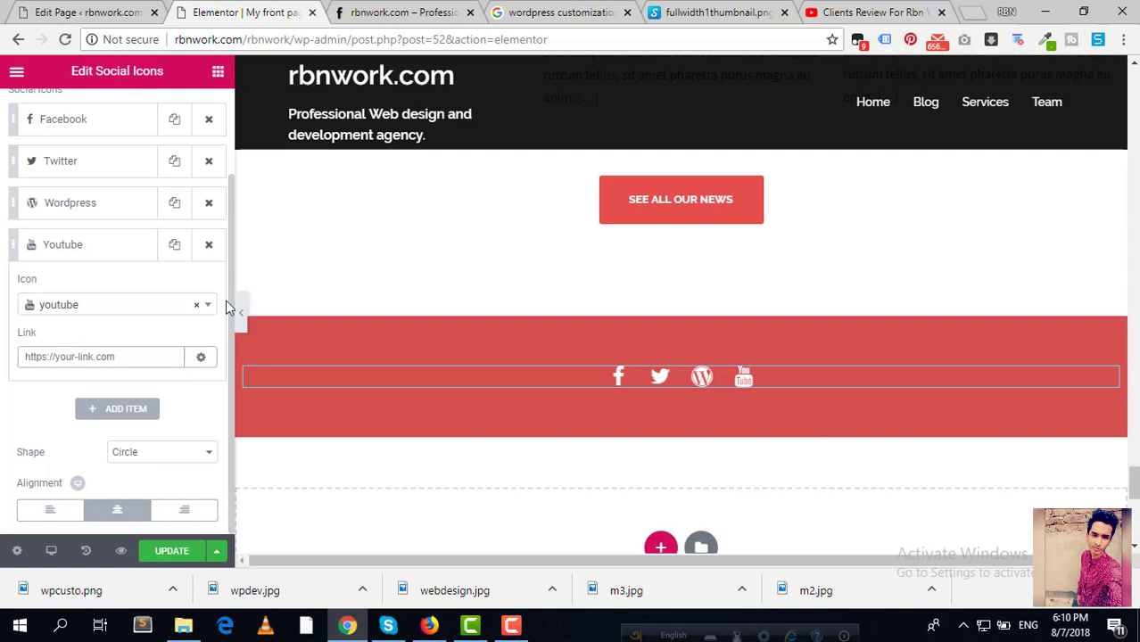
Step: Paste the agency's YouTube channel address as the YouTube icon's link and update the page
{"action": "left_click", "coordinate": [870, 12]}
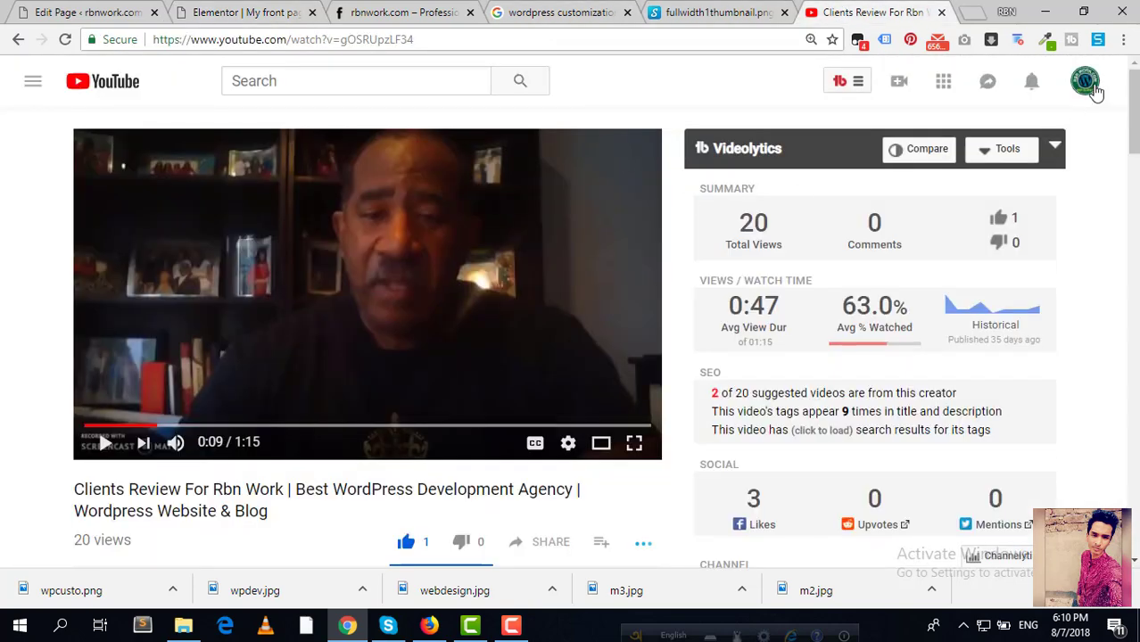
{"action": "left_click", "coordinate": [1094, 89]}
{"action": "left_click", "coordinate": [884, 169]}
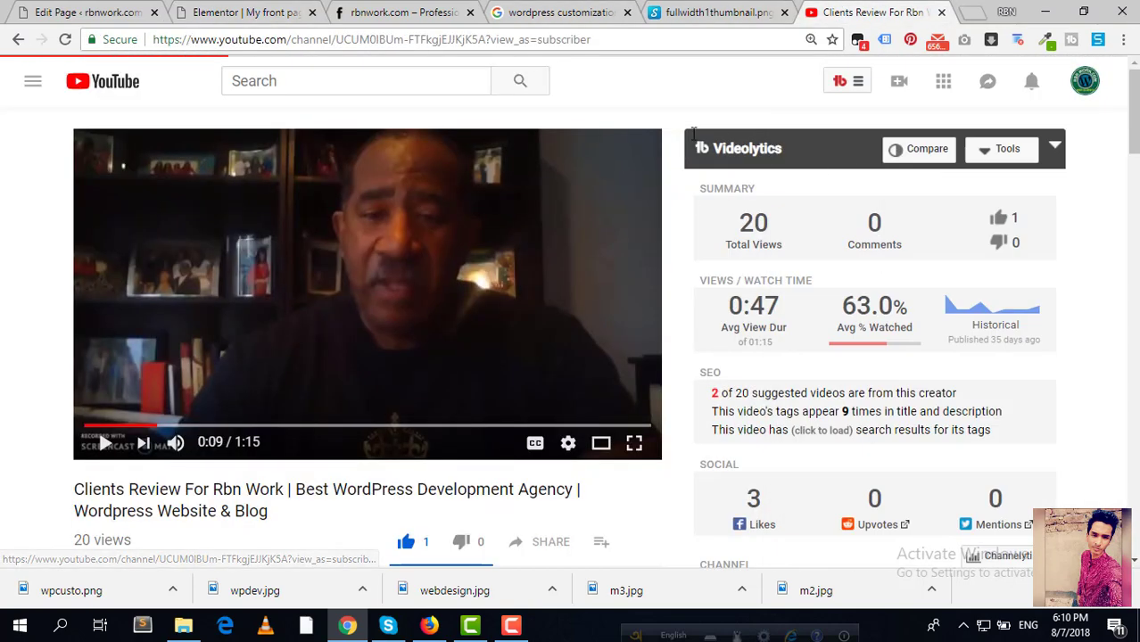
{"action": "right_click", "coordinate": [564, 40]}
{"action": "left_click", "coordinate": [602, 122]}
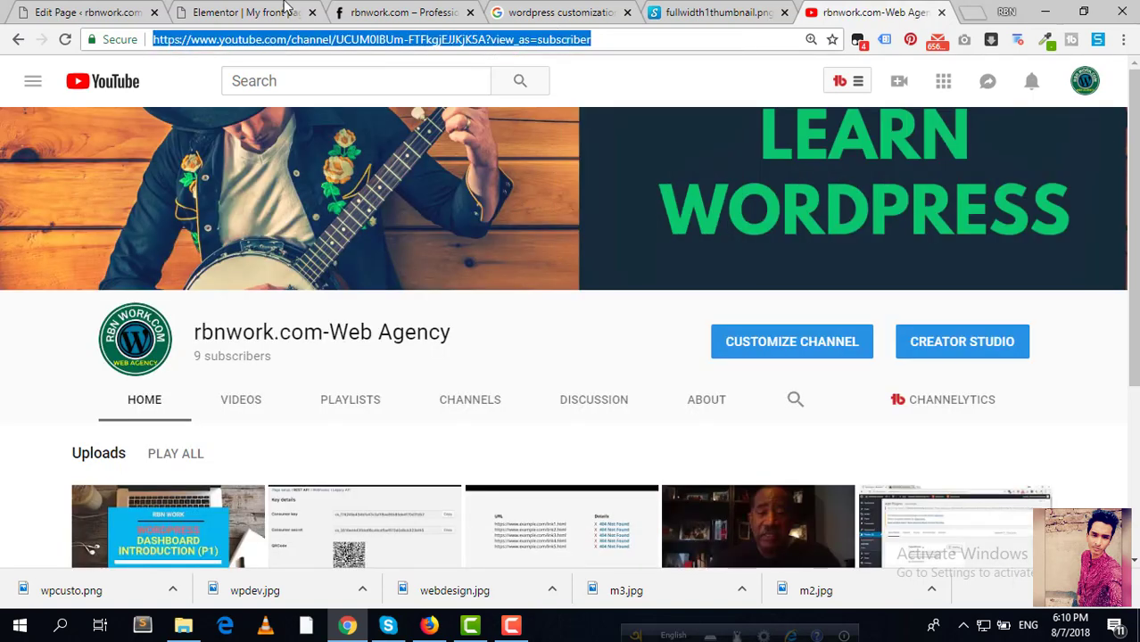
{"action": "left_click", "coordinate": [286, 10]}
{"action": "left_click", "coordinate": [107, 355]}
{"action": "key", "text": "ctrl+v"}
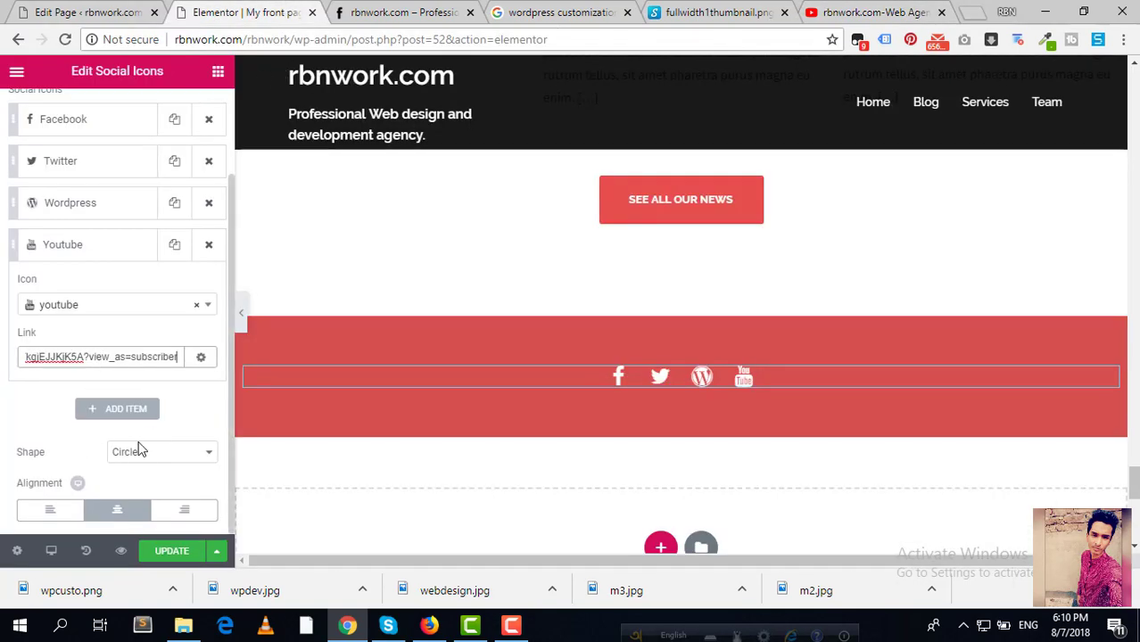
{"action": "left_click", "coordinate": [169, 551]}
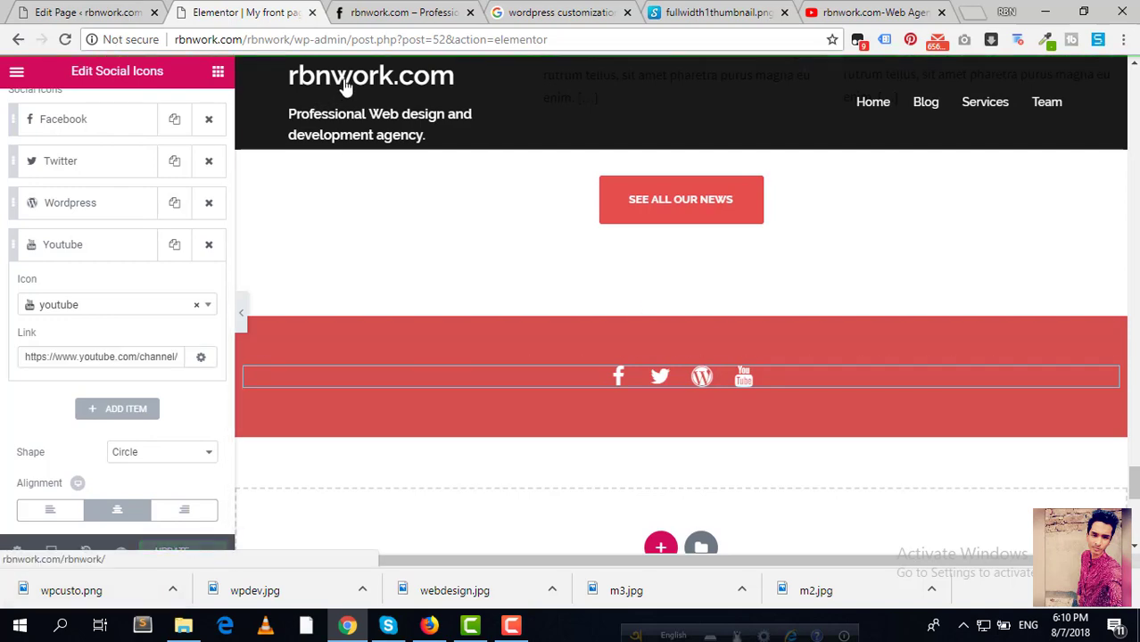
{"action": "left_click", "coordinate": [375, 12]}
Step: Reload the homepage via Home and scroll to the Facebook, Twitter, WordPress and YouTube icons
{"action": "scroll", "coordinate": [286, 193], "scroll_direction": "up", "scroll_amount": 10}
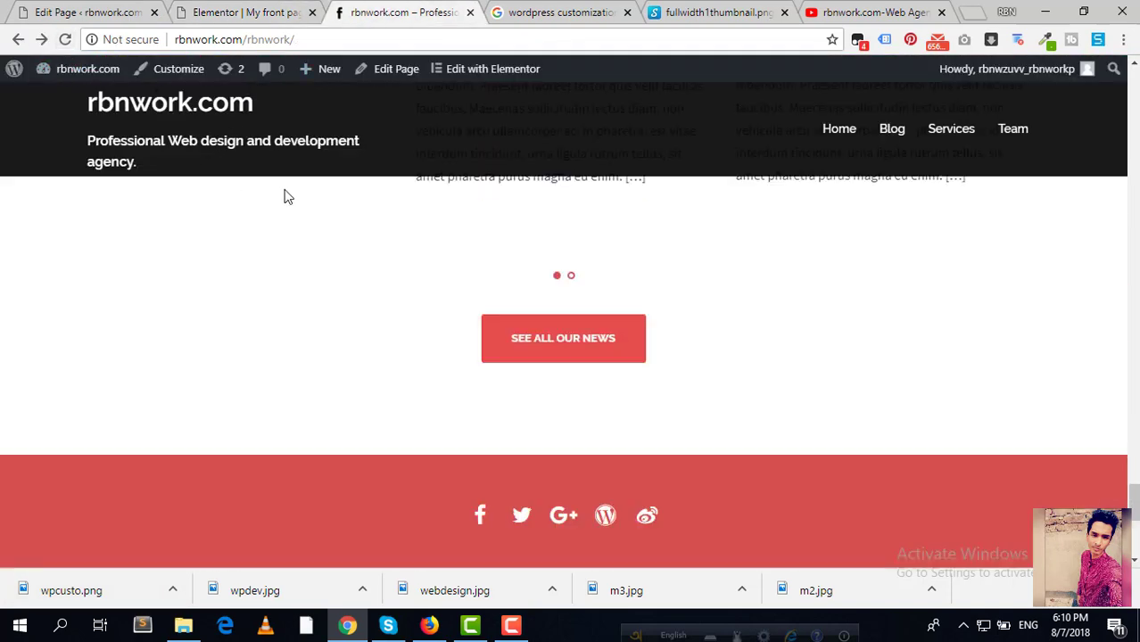
{"action": "left_click", "coordinate": [829, 141]}
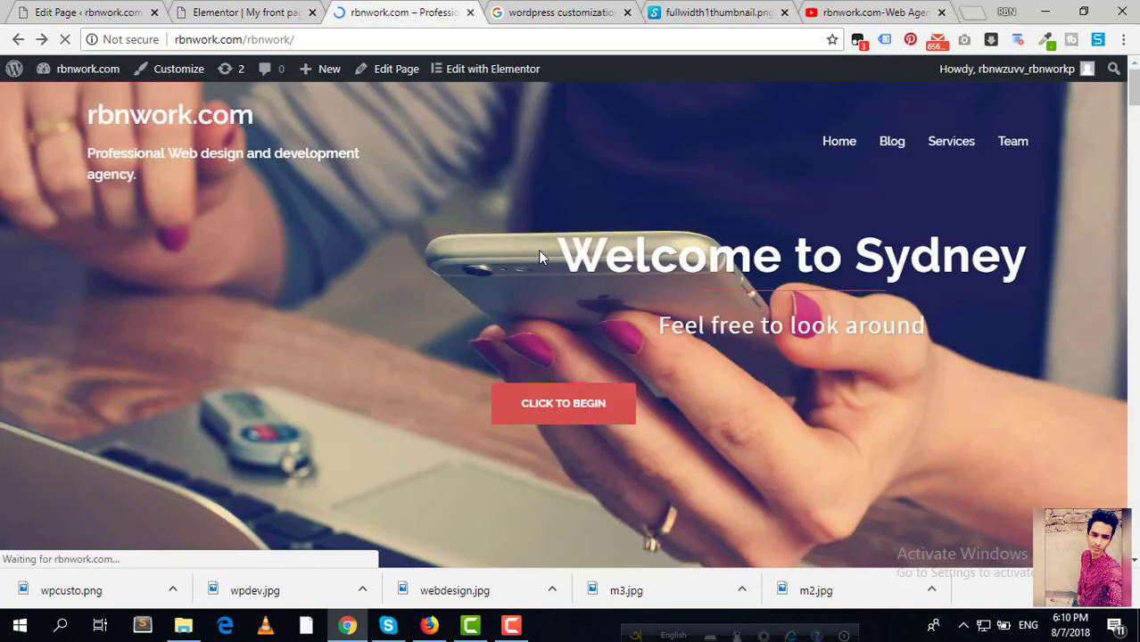
{"action": "scroll", "coordinate": [492, 303], "scroll_direction": "down", "scroll_amount": 15}
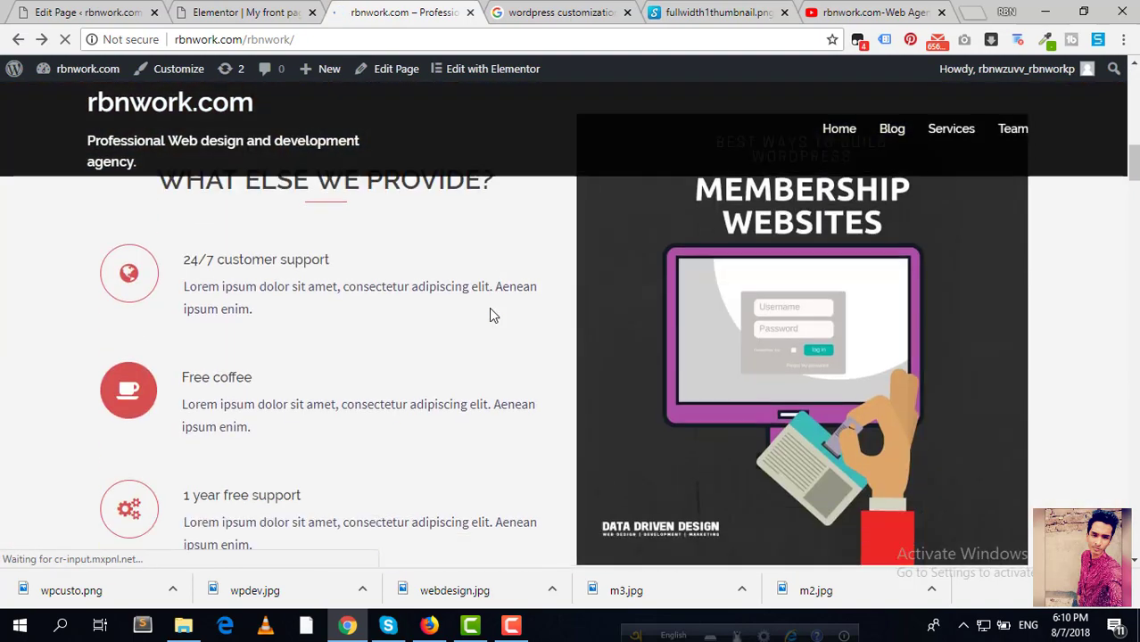
{"action": "scroll", "coordinate": [489, 316], "scroll_direction": "down", "scroll_amount": 12}
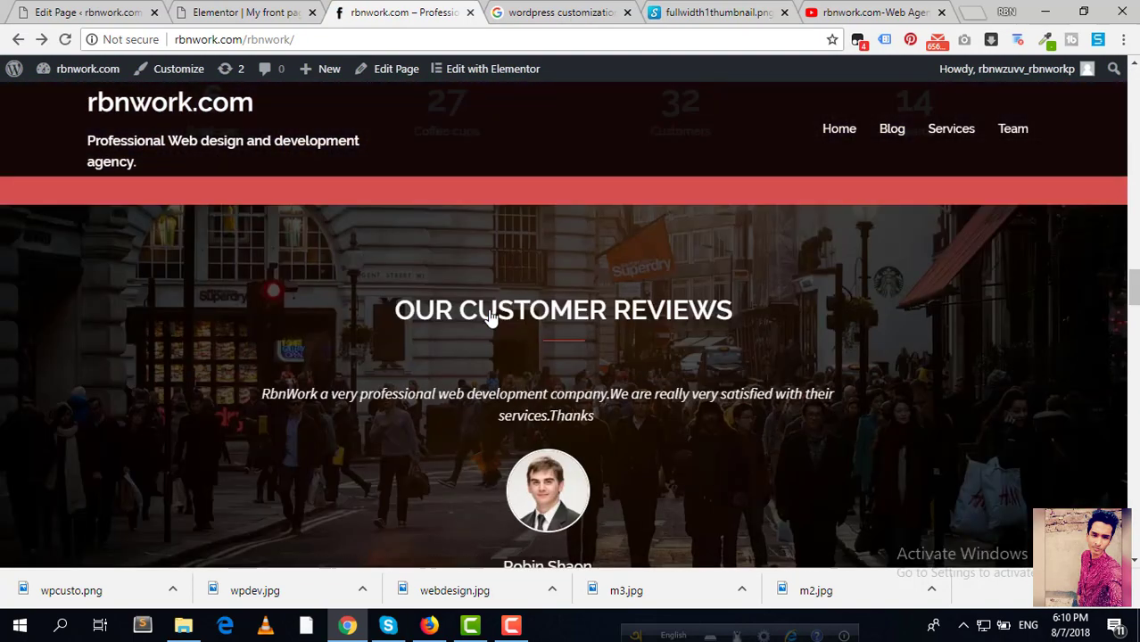
{"action": "scroll", "coordinate": [491, 314], "scroll_direction": "down", "scroll_amount": 20}
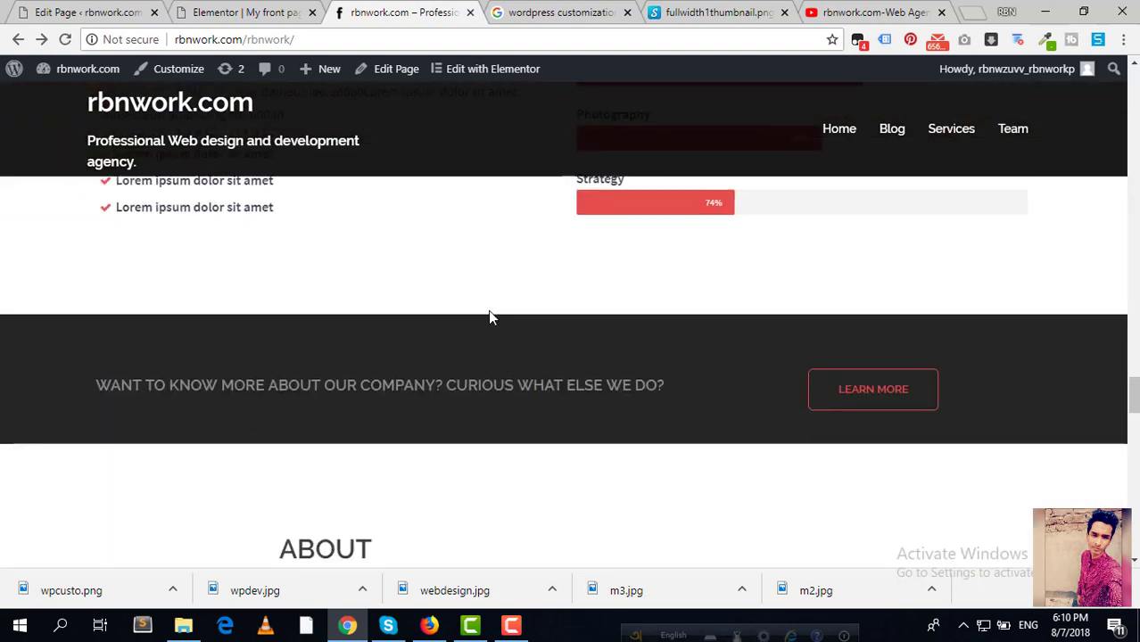
{"action": "scroll", "coordinate": [489, 313], "scroll_direction": "down", "scroll_amount": 12}
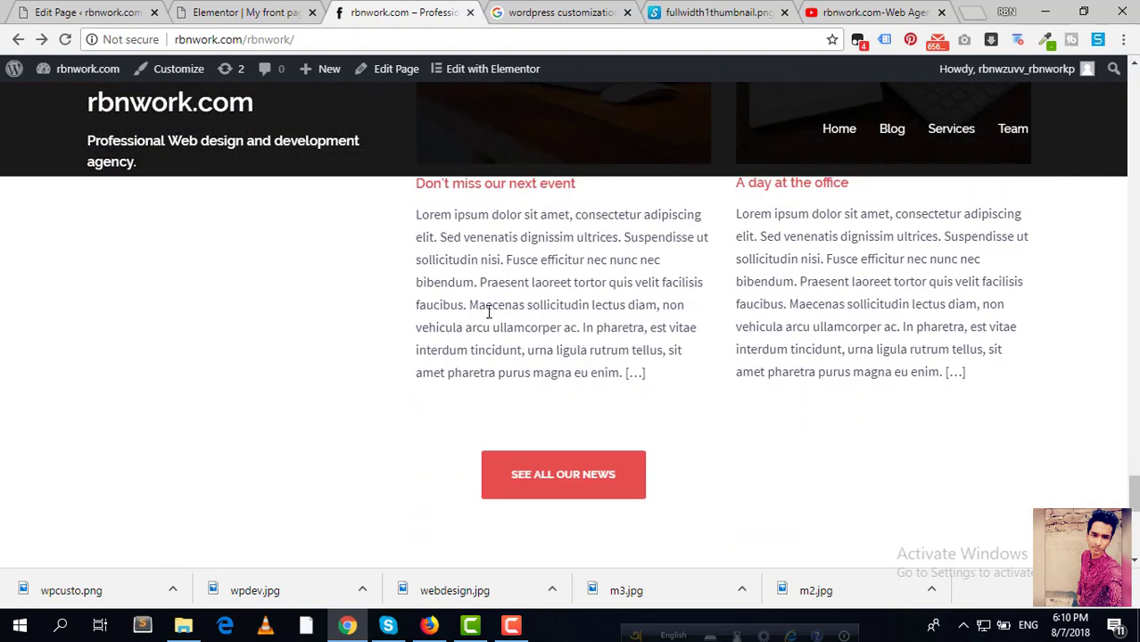
{"action": "scroll", "coordinate": [488, 317], "scroll_direction": "up", "scroll_amount": 3}
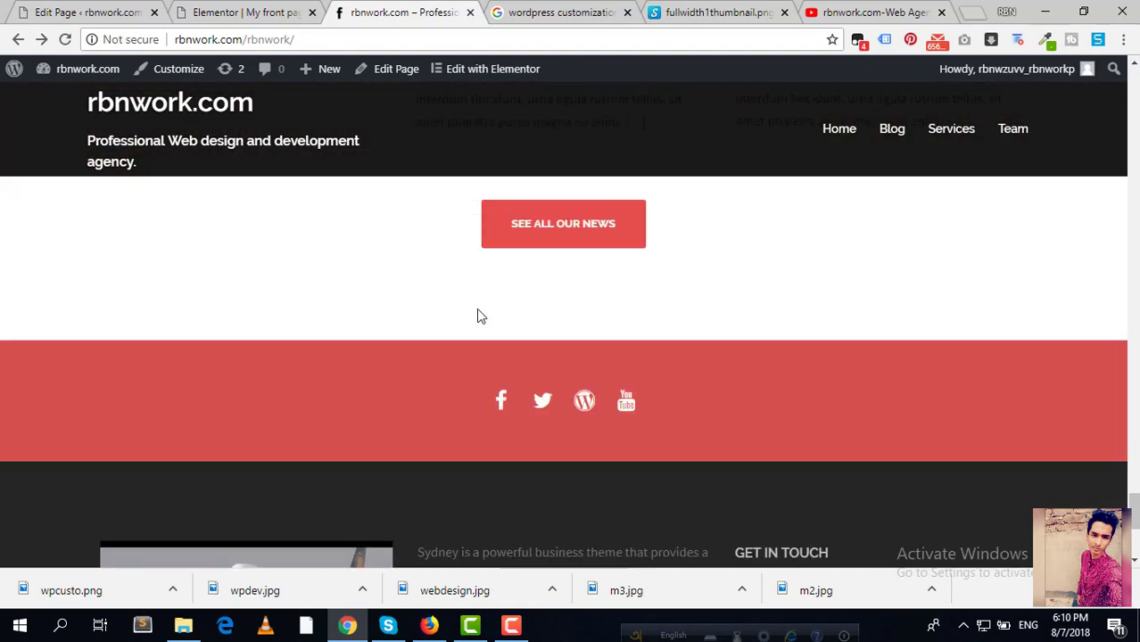
{"action": "right_click", "coordinate": [545, 408]}
{"action": "left_click", "coordinate": [539, 405]}
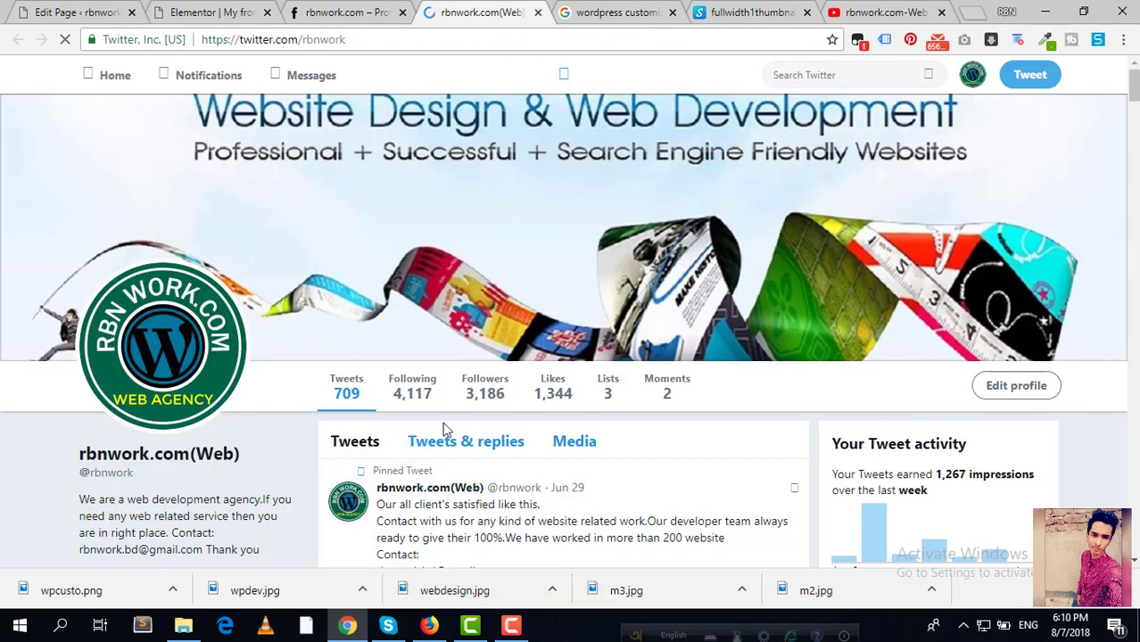
{"action": "scroll", "coordinate": [441, 434], "scroll_direction": "down", "scroll_amount": 2}
{"action": "scroll", "coordinate": [446, 430], "scroll_direction": "down", "scroll_amount": 6}
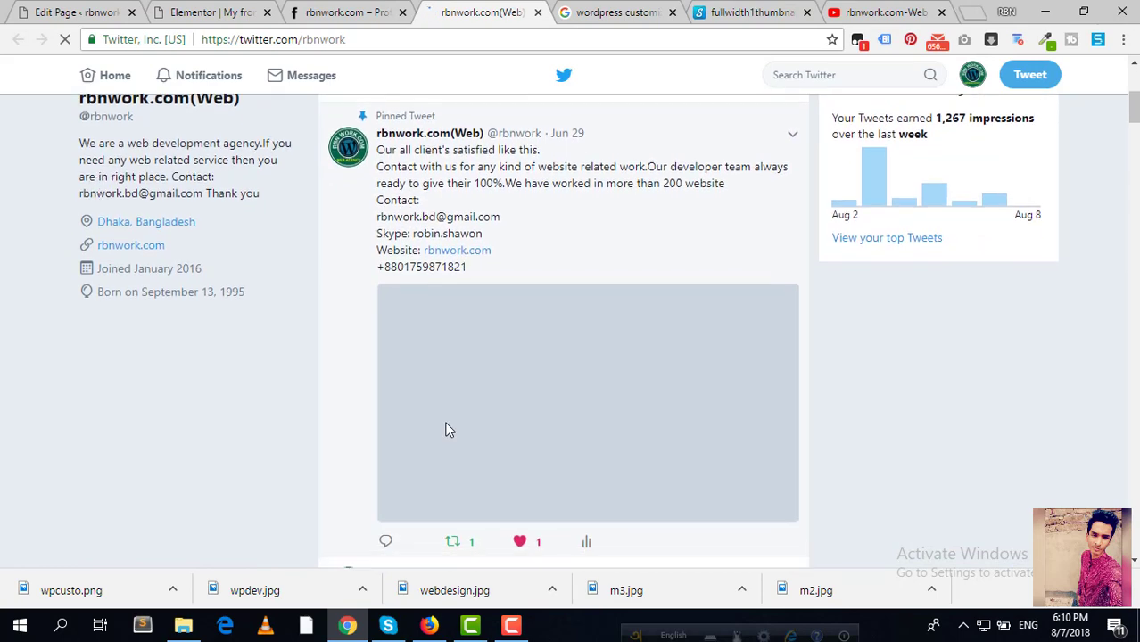
{"action": "scroll", "coordinate": [446, 430], "scroll_direction": "up", "scroll_amount": 4}
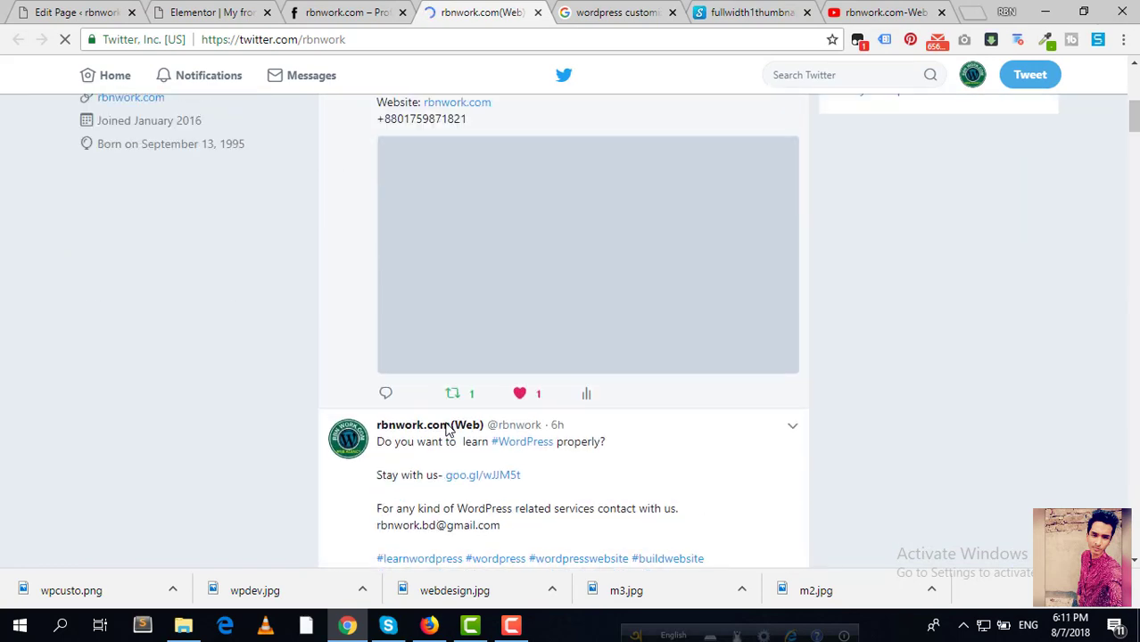
{"action": "scroll", "coordinate": [446, 430], "scroll_direction": "up", "scroll_amount": 5}
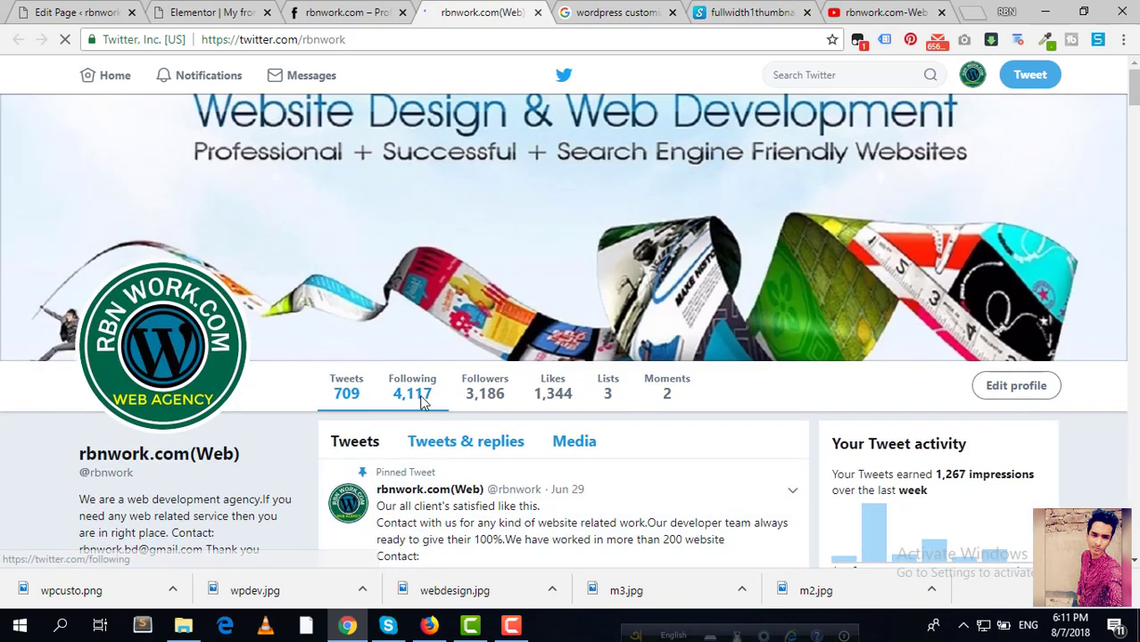
{"action": "key", "text": "ctrl+w"}
{"action": "left_click", "coordinate": [415, 12]}
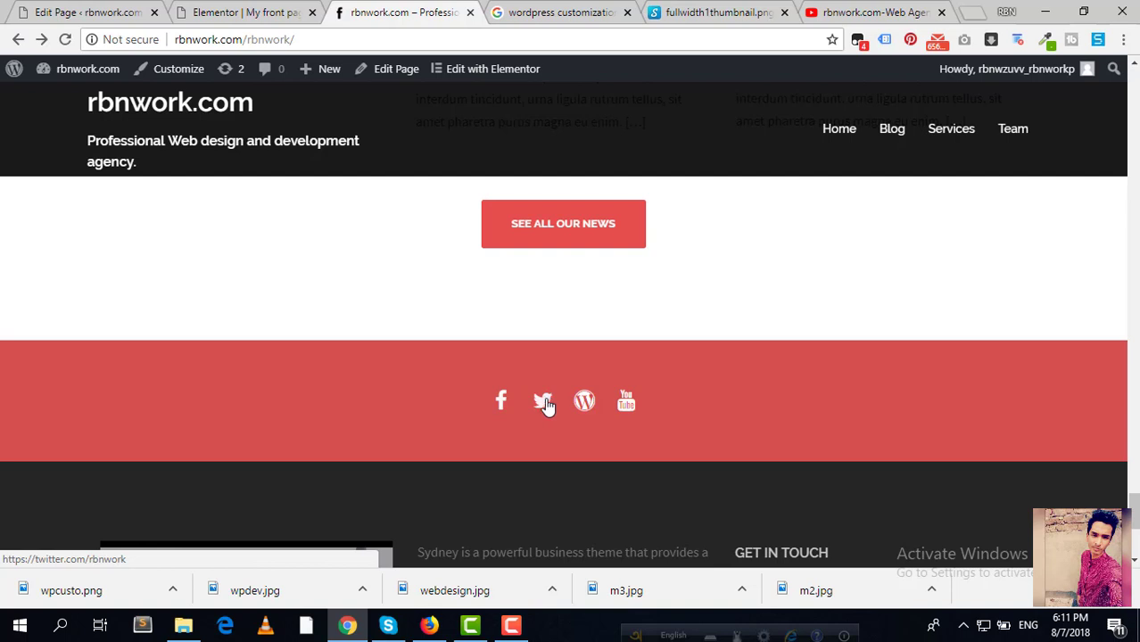
Step: Test the footer YouTube icon's link to the agency's channel, then close the channel page
{"action": "scroll", "coordinate": [253, 392], "scroll_direction": "down", "scroll_amount": 2}
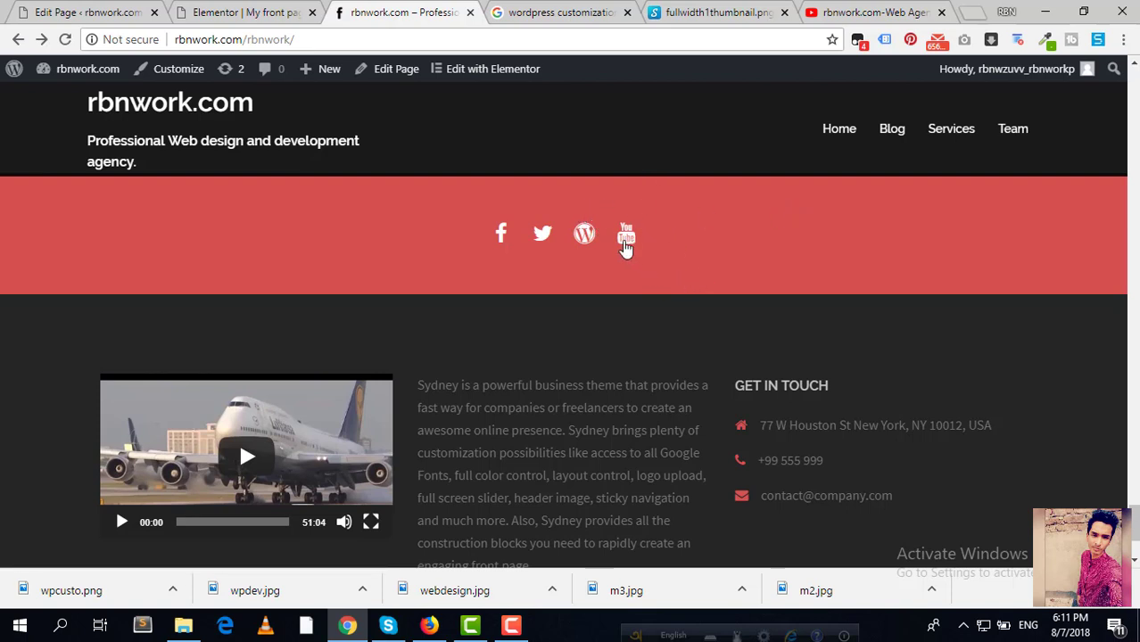
{"action": "left_click", "coordinate": [626, 235]}
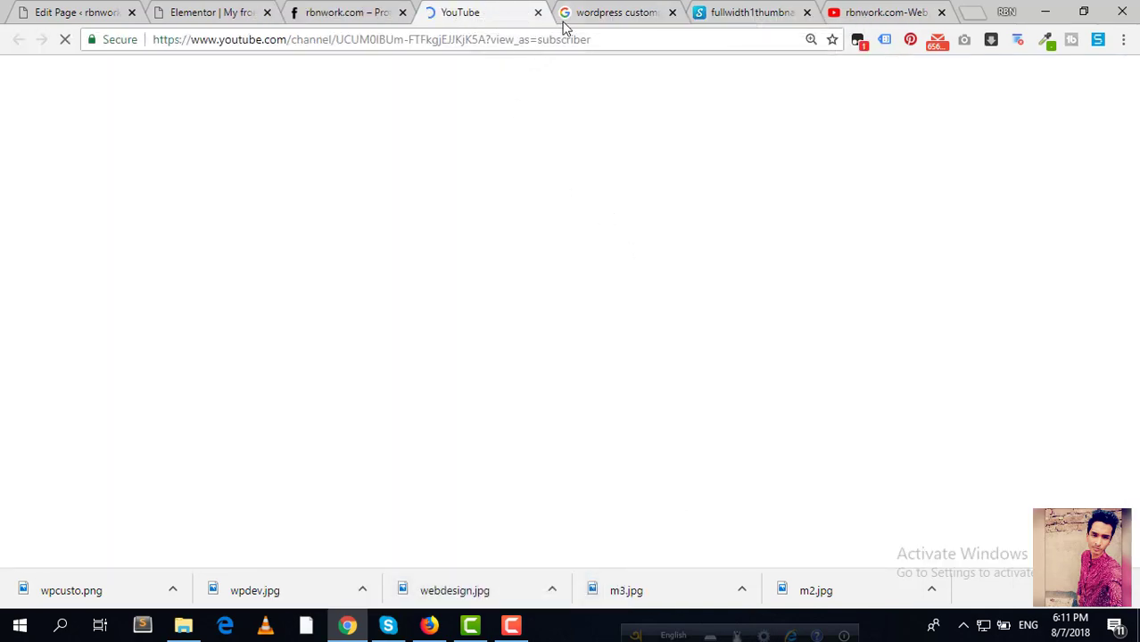
{"action": "left_click", "coordinate": [539, 14]}
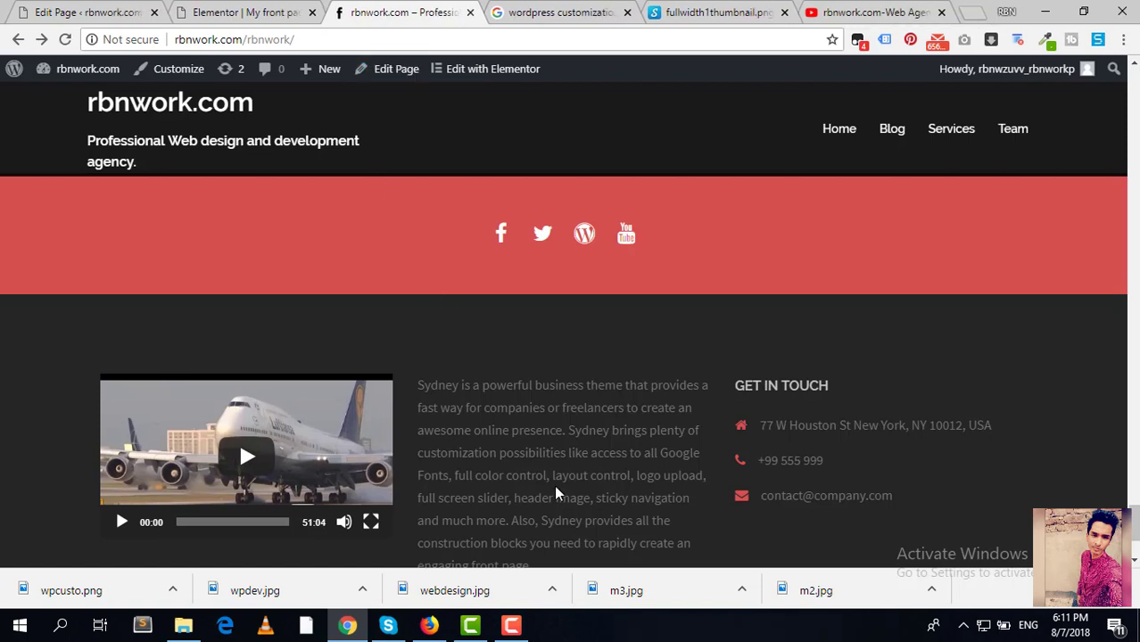
Step: Review the homepage footer widgets, then switch to the All Services Edit Page screen
{"action": "scroll", "coordinate": [580, 446], "scroll_direction": "down", "scroll_amount": 1}
{"action": "scroll", "coordinate": [603, 389], "scroll_direction": "up", "scroll_amount": 2}
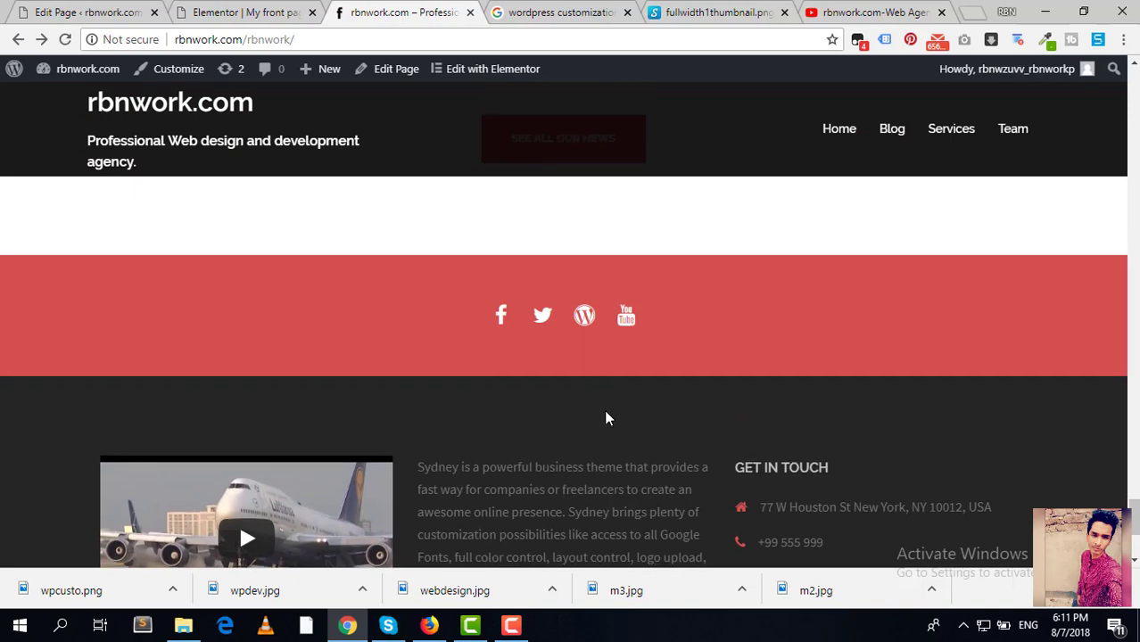
{"action": "scroll", "coordinate": [604, 408], "scroll_direction": "down", "scroll_amount": 3}
{"action": "scroll", "coordinate": [604, 408], "scroll_direction": "up", "scroll_amount": 2}
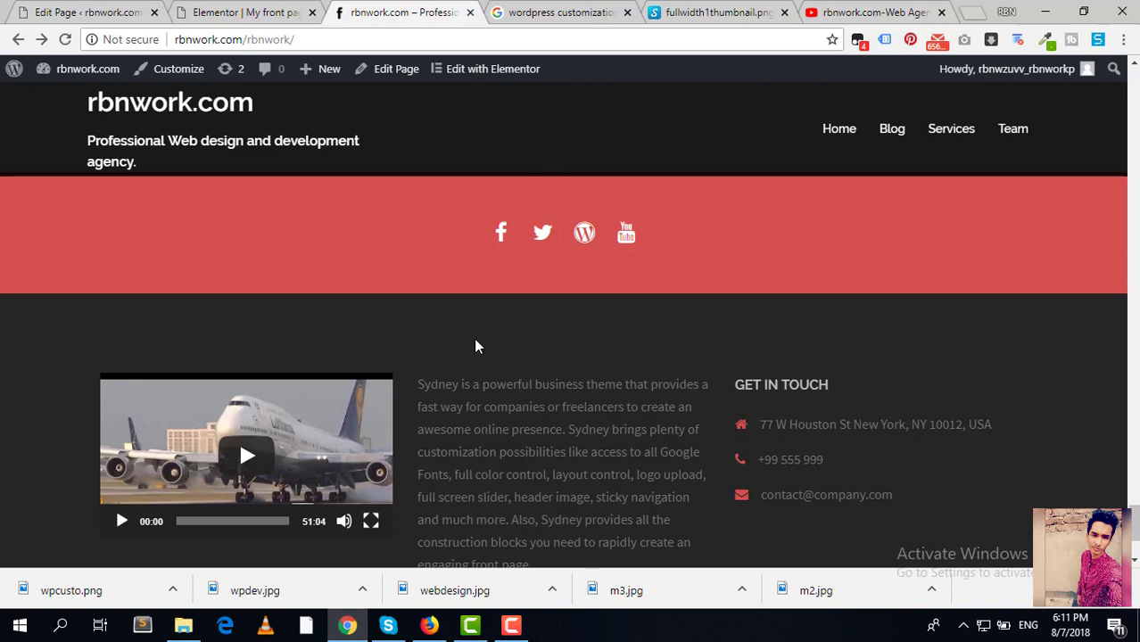
{"action": "scroll", "coordinate": [493, 351], "scroll_direction": "down", "scroll_amount": 3}
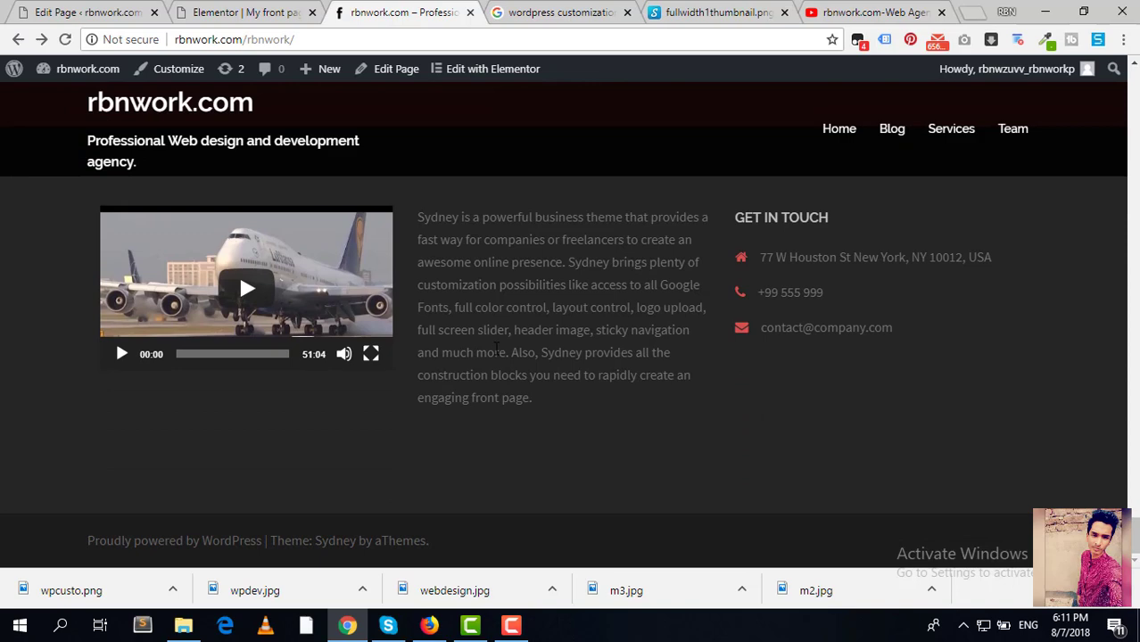
{"action": "scroll", "coordinate": [496, 349], "scroll_direction": "up", "scroll_amount": 1}
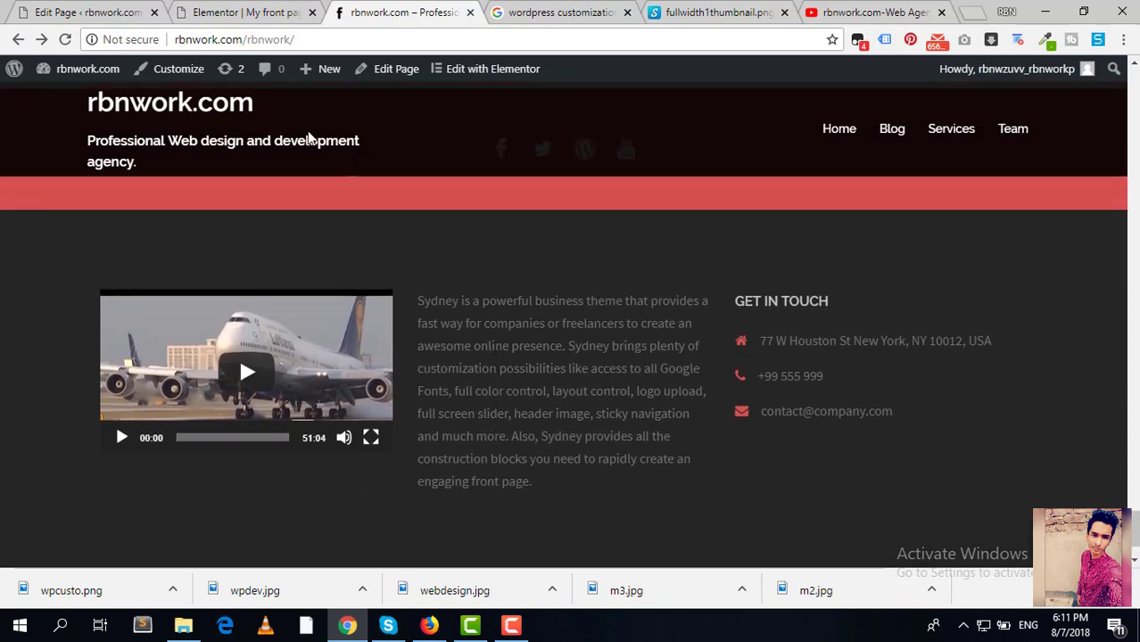
{"action": "left_click", "coordinate": [205, 9]}
Step: Open Appearance > Widgets and look over the Sidebar and Footer widget areas
{"action": "left_click", "coordinate": [54, 12]}
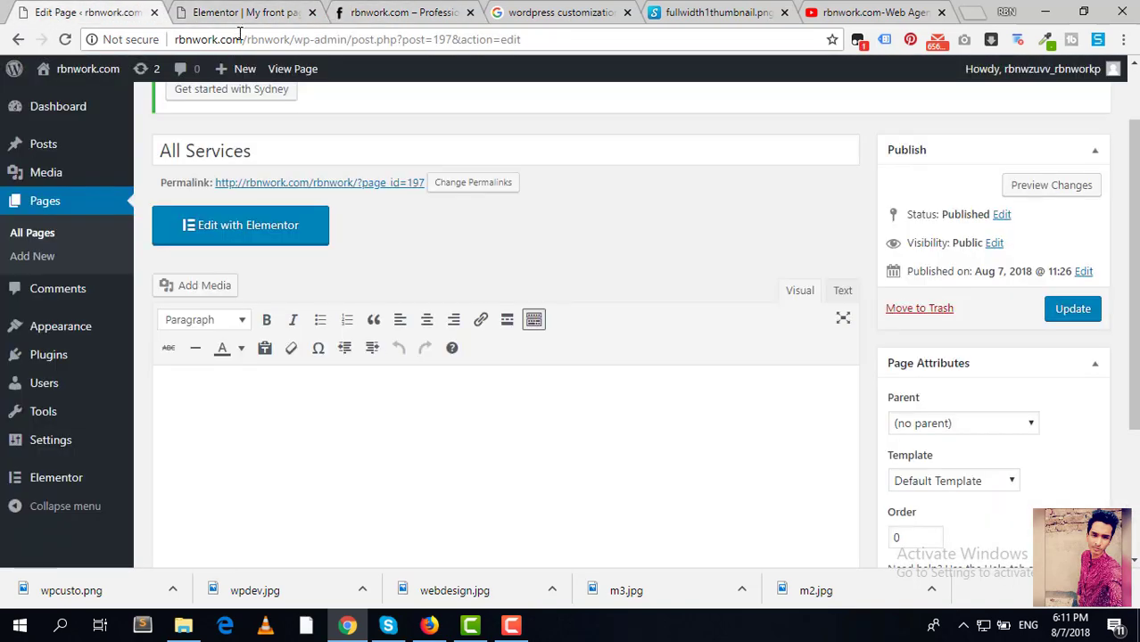
{"action": "left_click", "coordinate": [348, 9]}
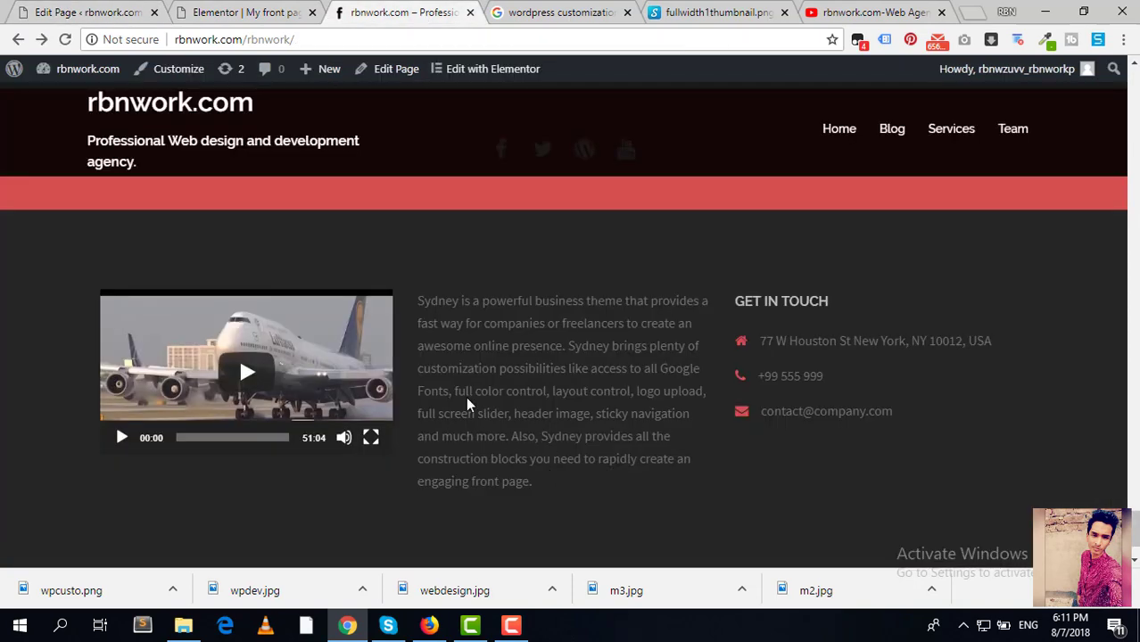
{"action": "left_click", "coordinate": [84, 16]}
{"action": "mouse_move", "coordinate": [64, 321]}
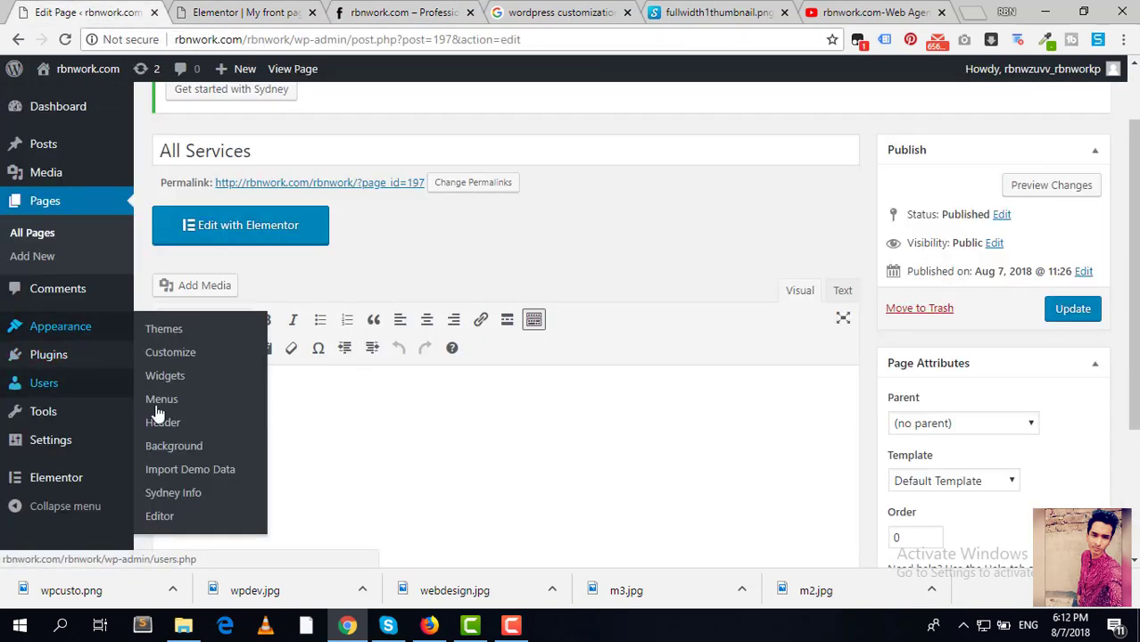
{"action": "left_click", "coordinate": [174, 379]}
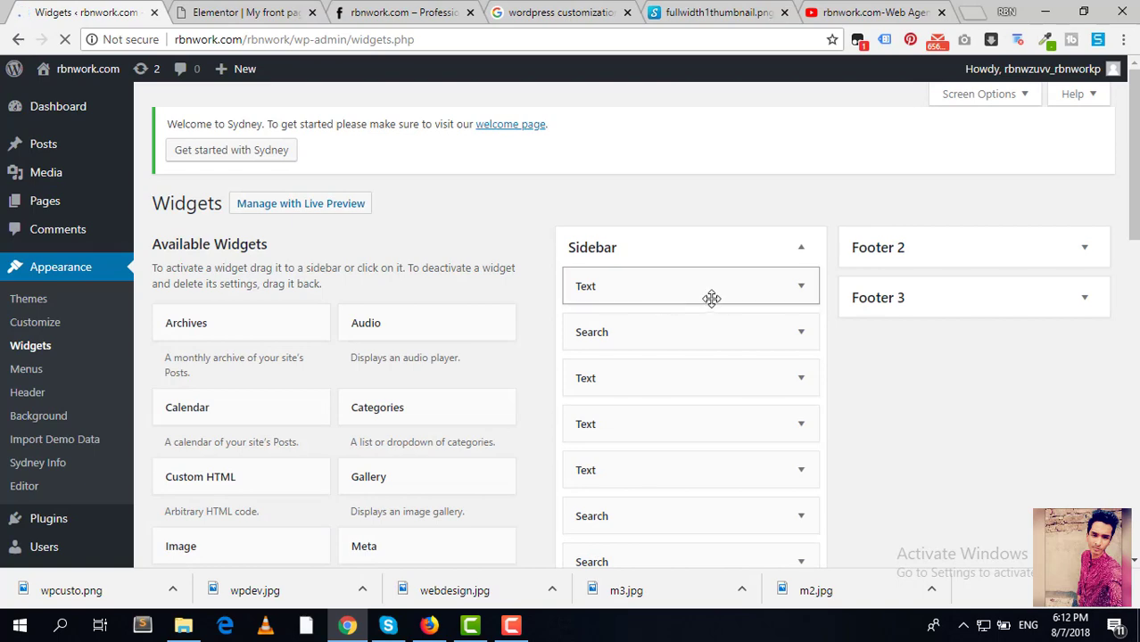
{"action": "scroll", "coordinate": [718, 303], "scroll_direction": "down", "scroll_amount": 2}
{"action": "scroll", "coordinate": [725, 309], "scroll_direction": "down", "scroll_amount": 4}
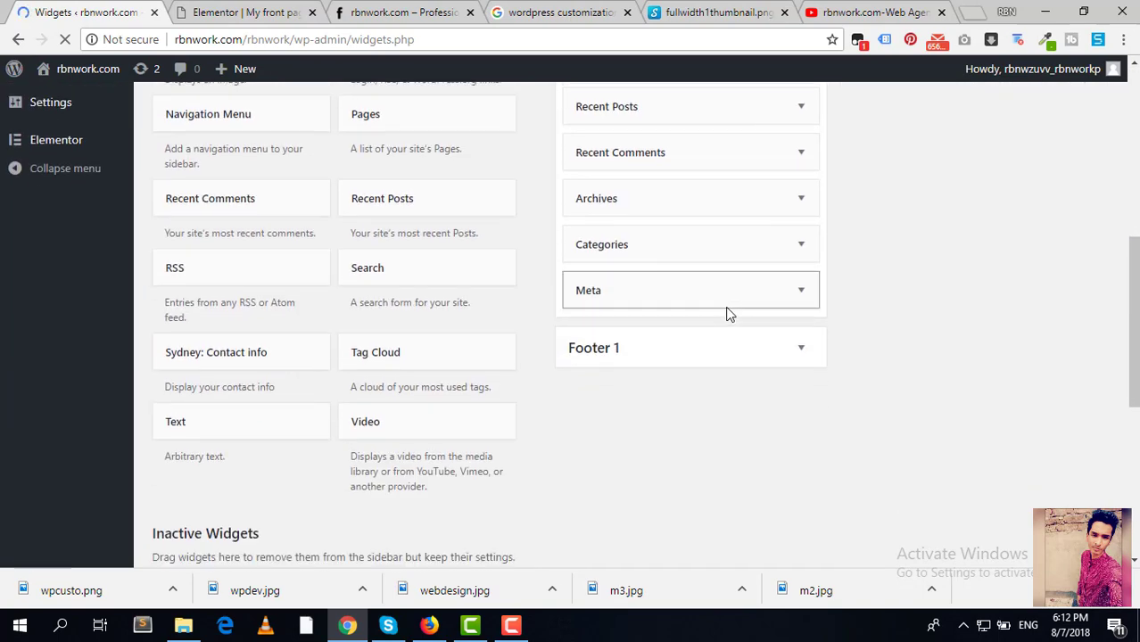
{"action": "scroll", "coordinate": [769, 268], "scroll_direction": "up", "scroll_amount": 4}
{"action": "scroll", "coordinate": [776, 245], "scroll_direction": "up", "scroll_amount": 1}
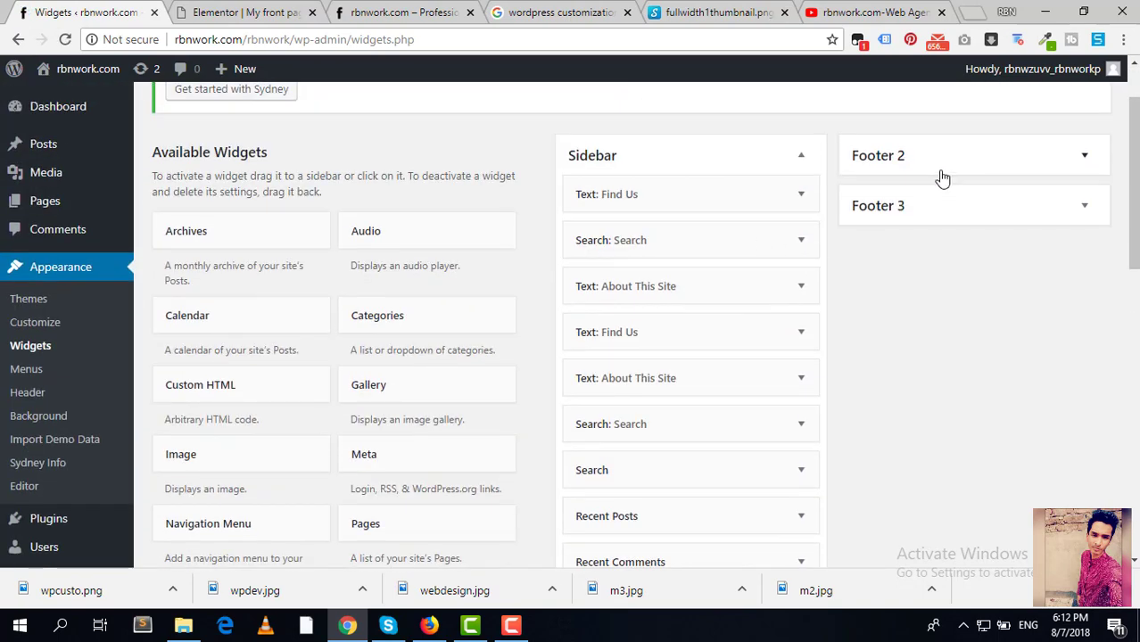
{"action": "scroll", "coordinate": [740, 312], "scroll_direction": "down", "scroll_amount": 1}
{"action": "scroll", "coordinate": [766, 321], "scroll_direction": "down", "scroll_amount": 5}
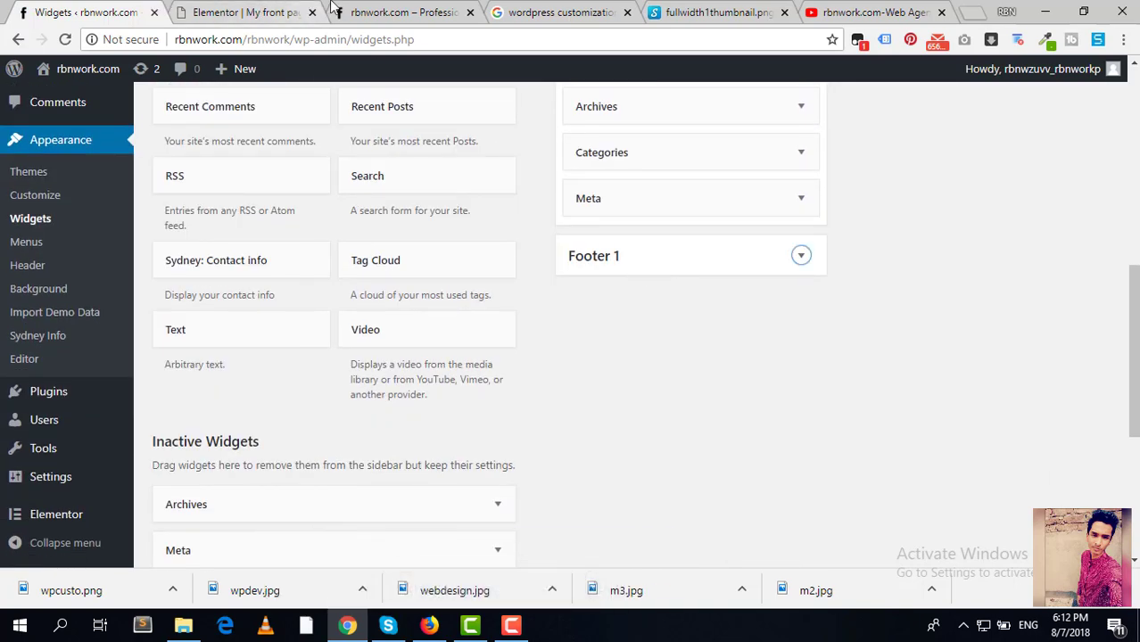
Step: Compare the live footer's Sydney description and contact details, then expand the Footer 1 area
{"action": "left_click", "coordinate": [375, 12]}
{"action": "scroll", "coordinate": [279, 312], "scroll_direction": "down", "scroll_amount": 1}
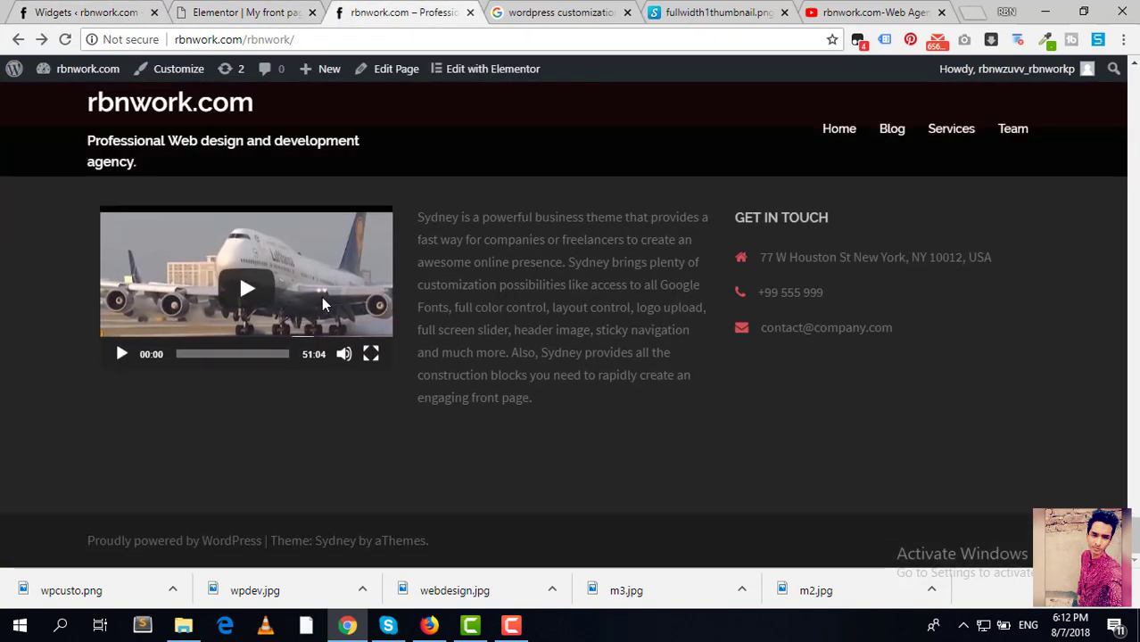
{"action": "left_click_drag", "start_coordinate": [524, 260], "coordinate": [660, 262]}
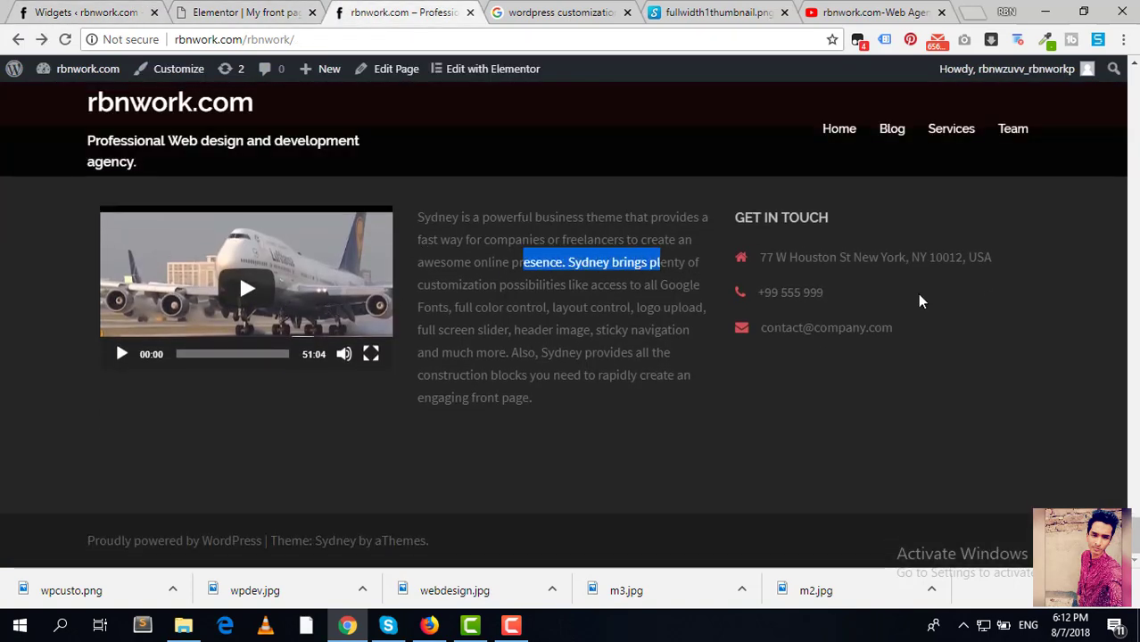
{"action": "left_click_drag", "start_coordinate": [958, 304], "coordinate": [999, 334]}
{"action": "left_click_drag", "start_coordinate": [879, 328], "coordinate": [564, 236]}
{"action": "left_click", "coordinate": [1045, 332]}
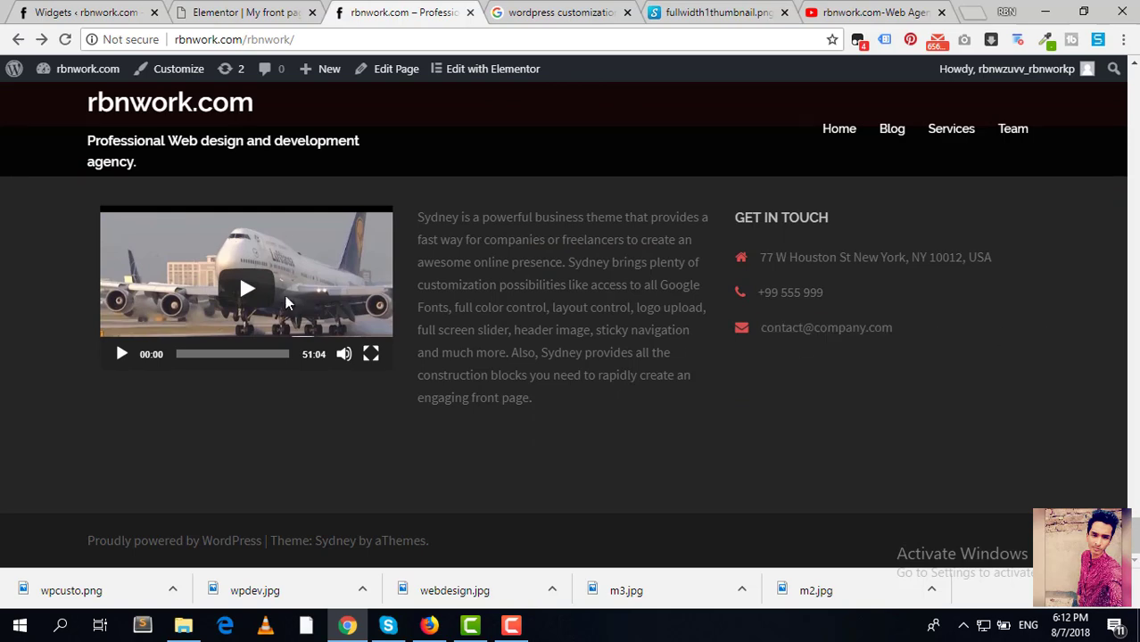
{"action": "left_click", "coordinate": [98, 13]}
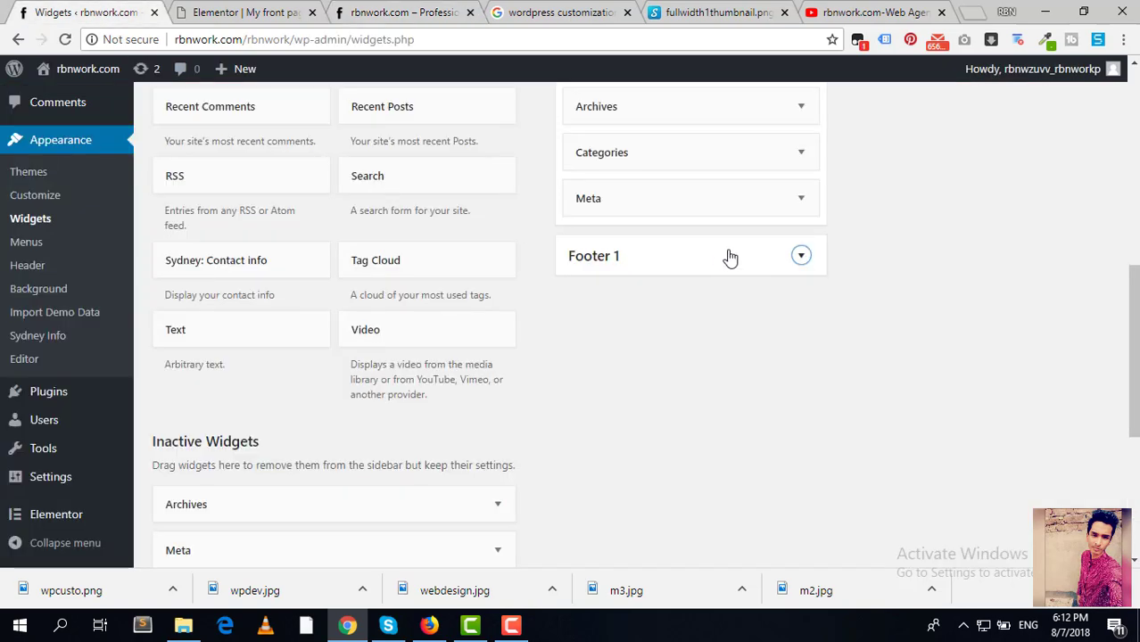
{"action": "left_click", "coordinate": [770, 264]}
Step: Delete the Video widget from Footer 1
{"action": "left_click", "coordinate": [801, 301]}
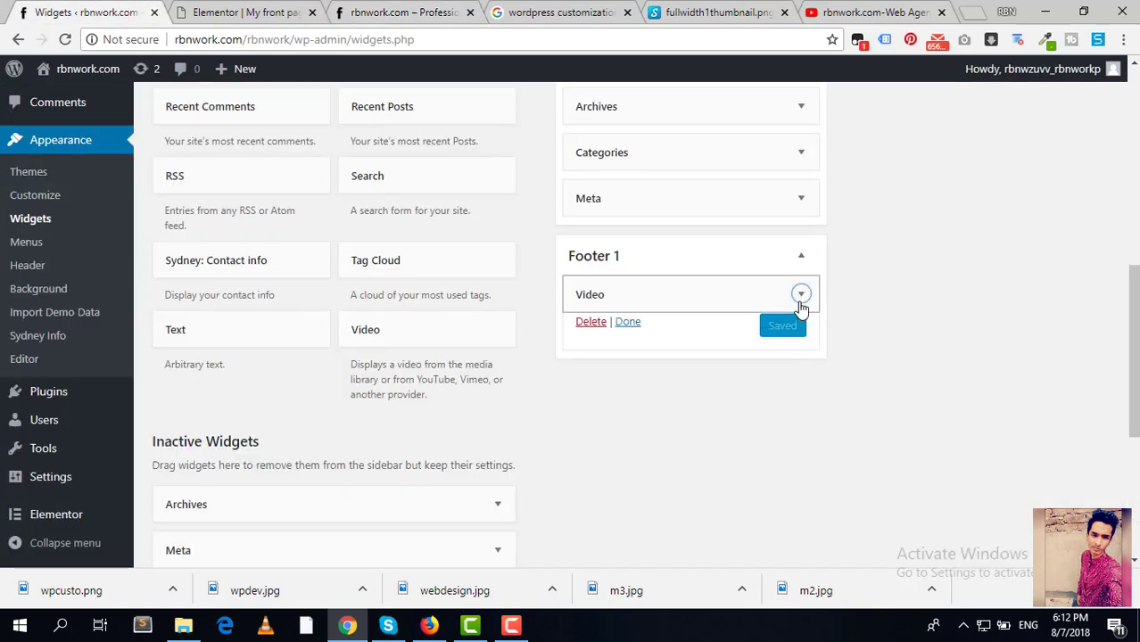
{"action": "scroll", "coordinate": [791, 313], "scroll_direction": "down", "scroll_amount": 1}
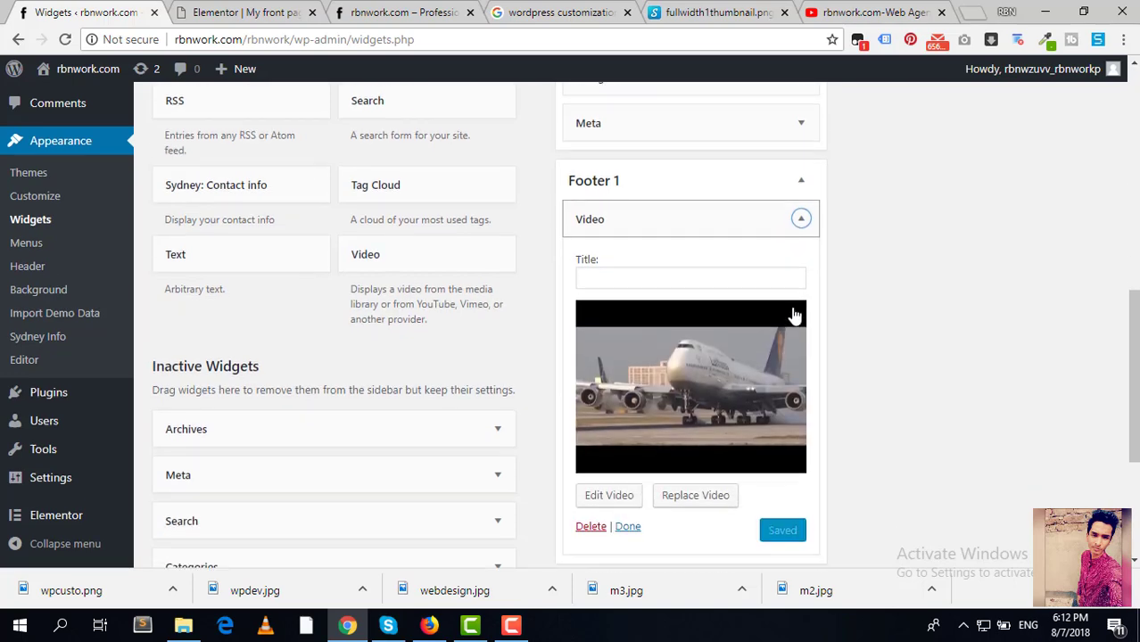
{"action": "left_click", "coordinate": [590, 519]}
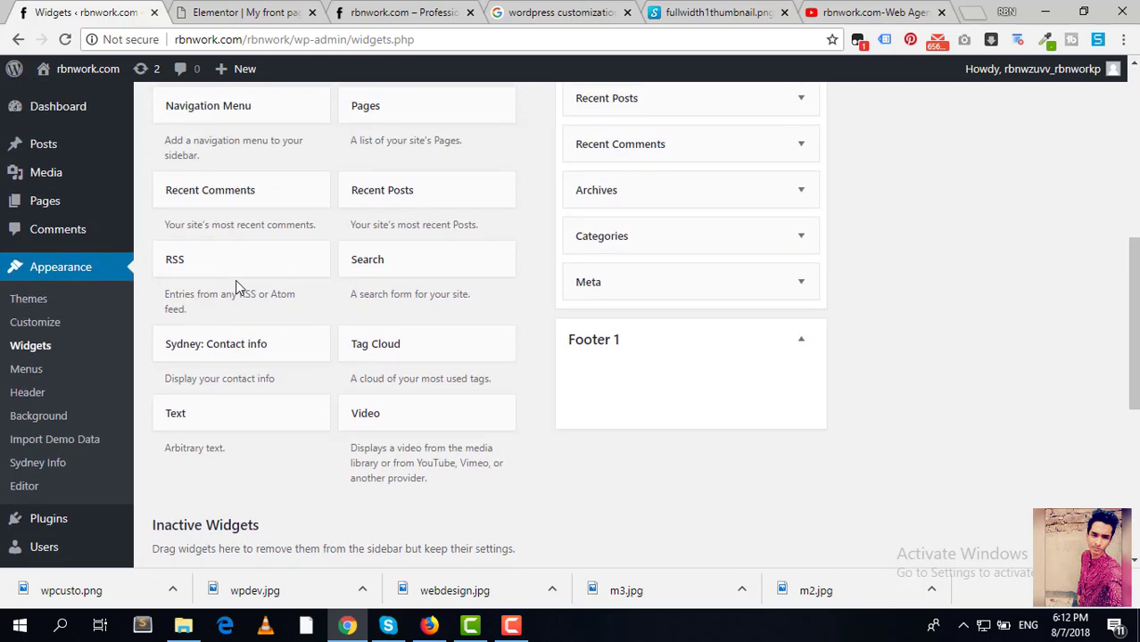
{"action": "scroll", "coordinate": [237, 285], "scroll_direction": "up", "scroll_amount": 3}
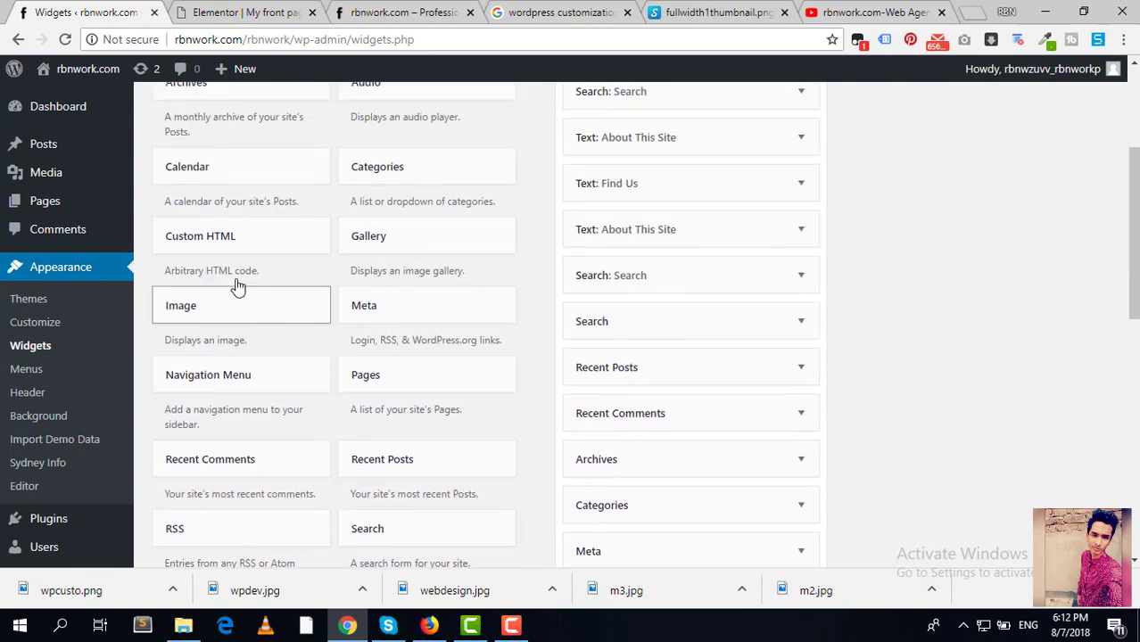
{"action": "scroll", "coordinate": [237, 285], "scroll_direction": "up", "scroll_amount": 2}
{"action": "scroll", "coordinate": [237, 287], "scroll_direction": "down", "scroll_amount": 2}
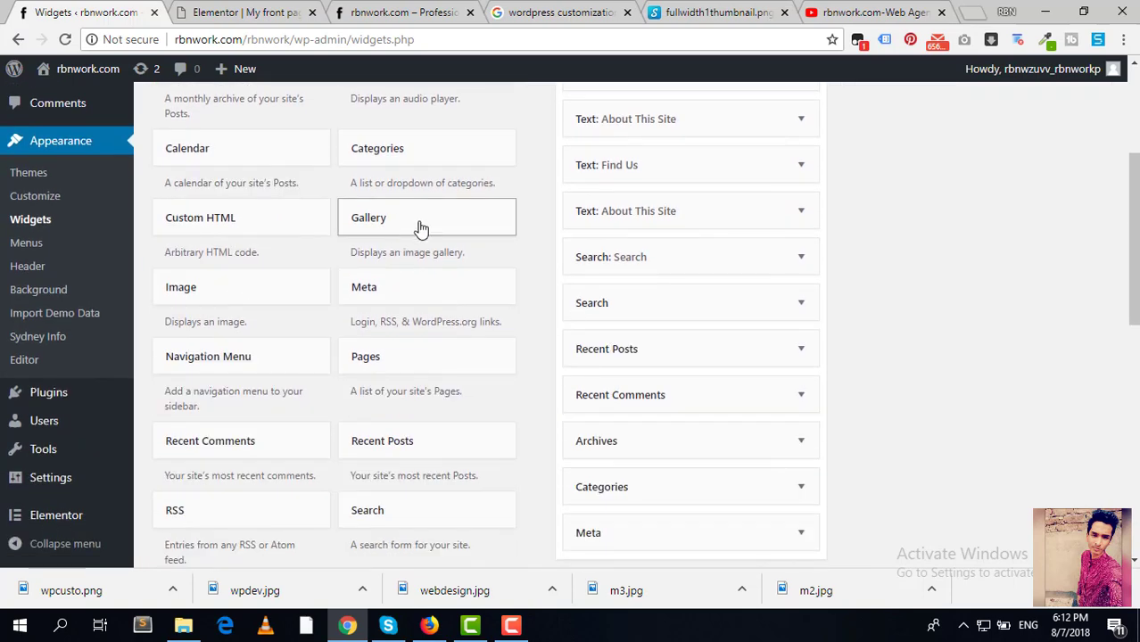
Step: Add a Gallery widget to Footer 1 with three portrait photos and the espresso image
{"action": "left_click_drag", "start_coordinate": [421, 229], "coordinate": [651, 521]}
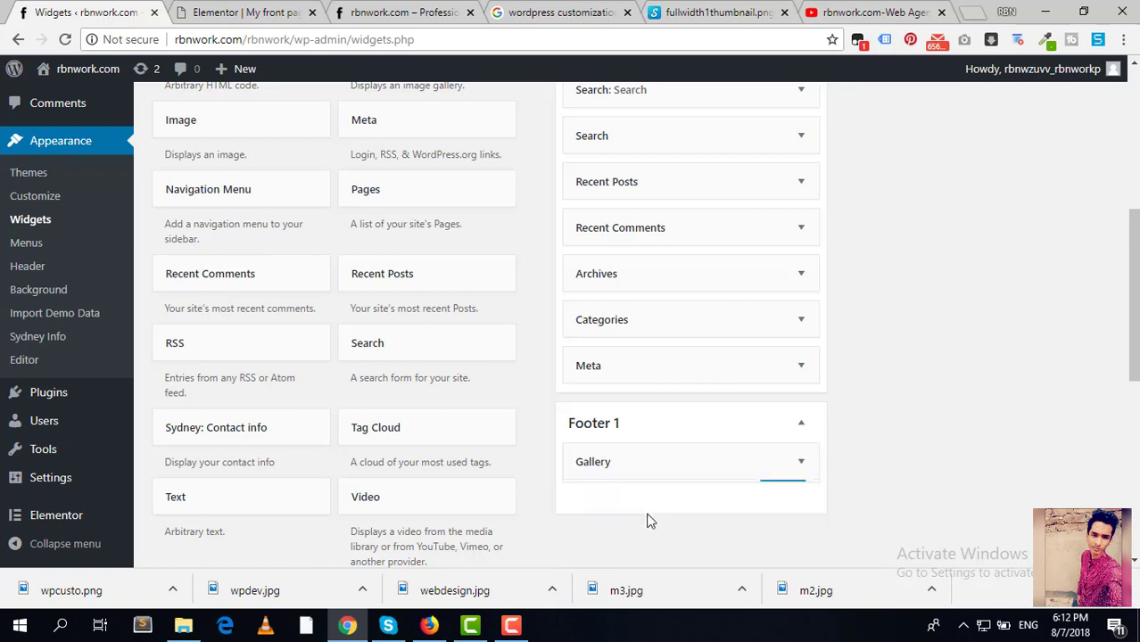
{"action": "scroll", "coordinate": [658, 496], "scroll_direction": "down", "scroll_amount": 1}
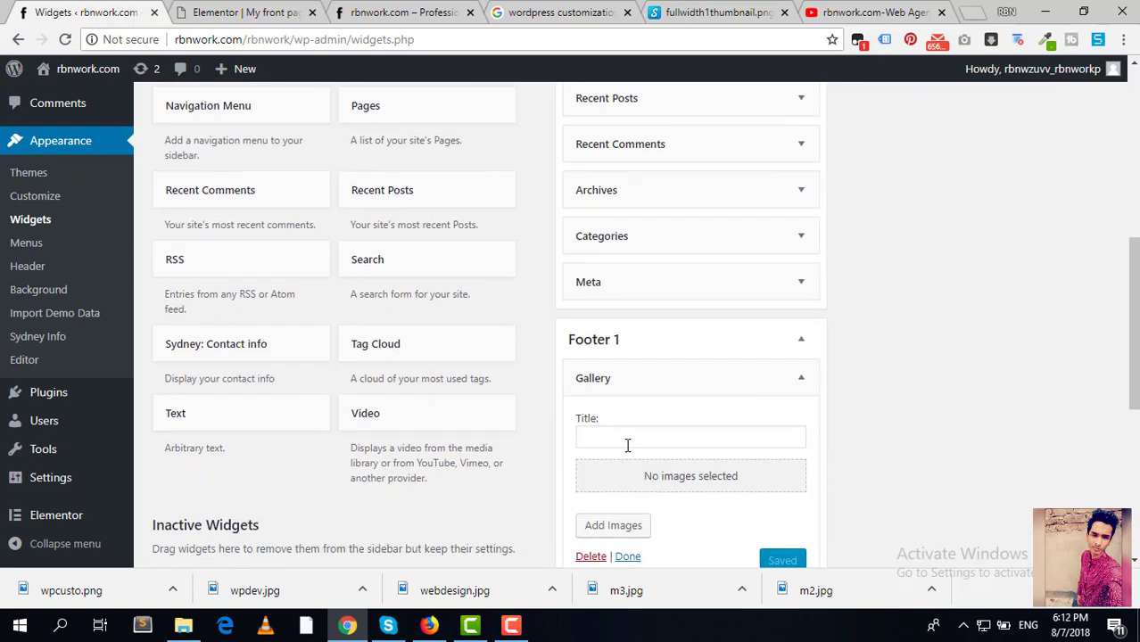
{"action": "left_click", "coordinate": [699, 485]}
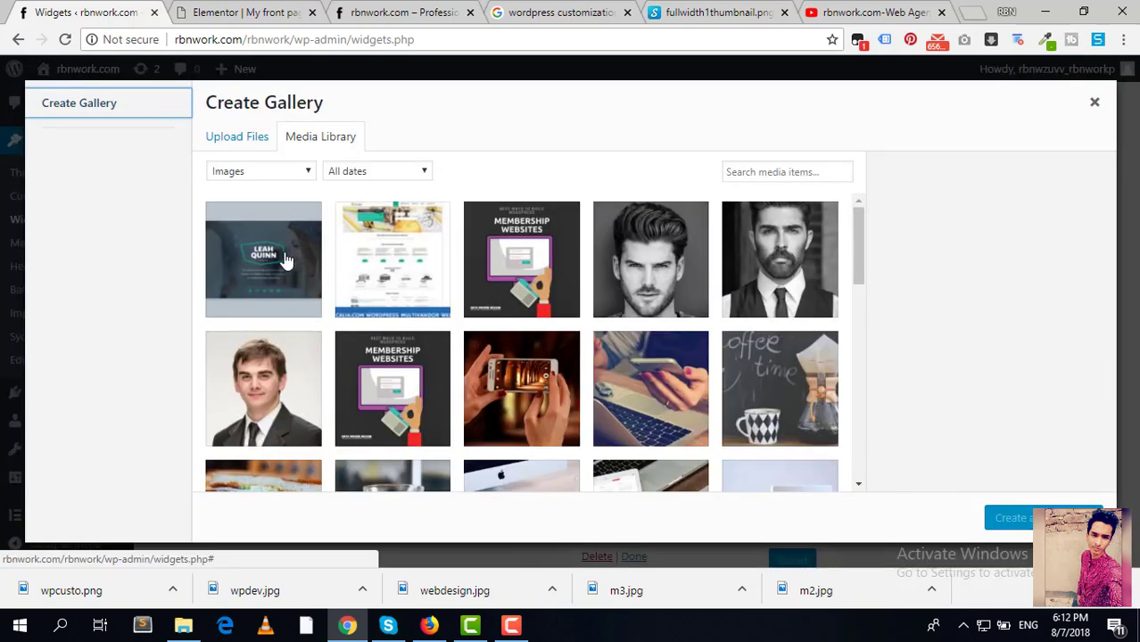
{"action": "left_click", "coordinate": [644, 290]}
{"action": "left_click", "coordinate": [812, 293]}
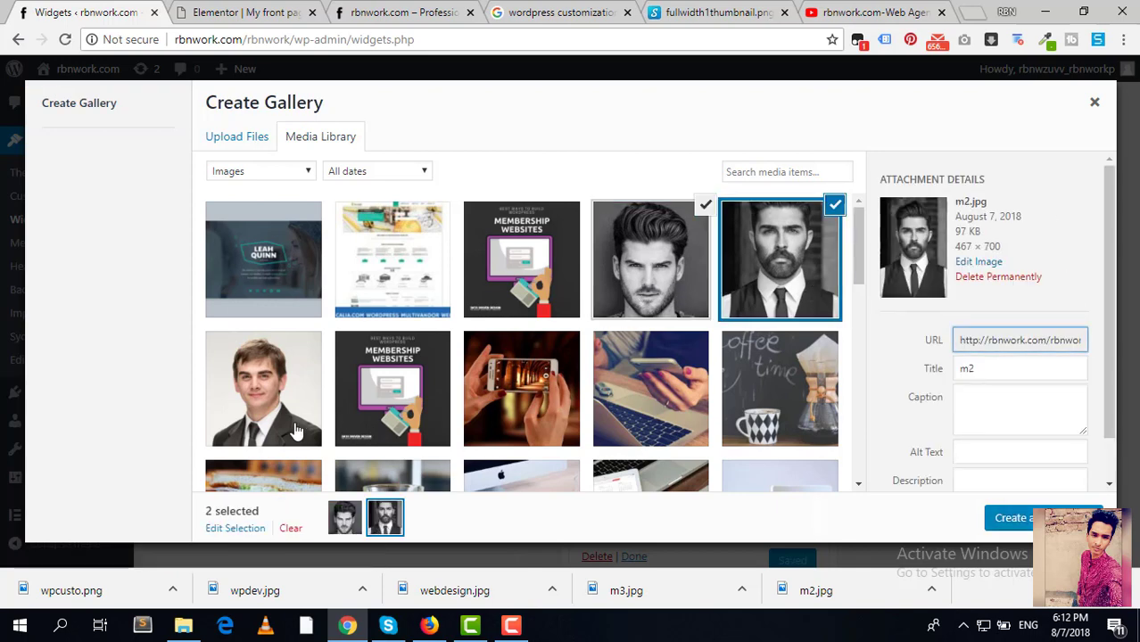
{"action": "left_click", "coordinate": [323, 406]}
{"action": "scroll", "coordinate": [324, 406], "scroll_direction": "down", "scroll_amount": 3}
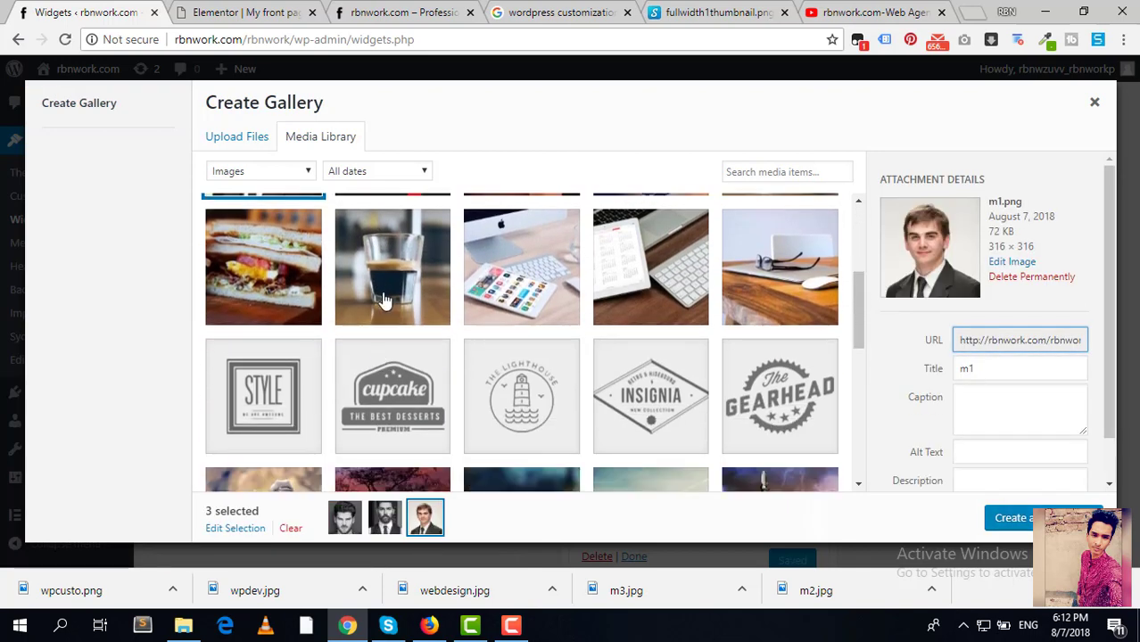
{"action": "left_click", "coordinate": [382, 300]}
{"action": "left_click", "coordinate": [1015, 518]}
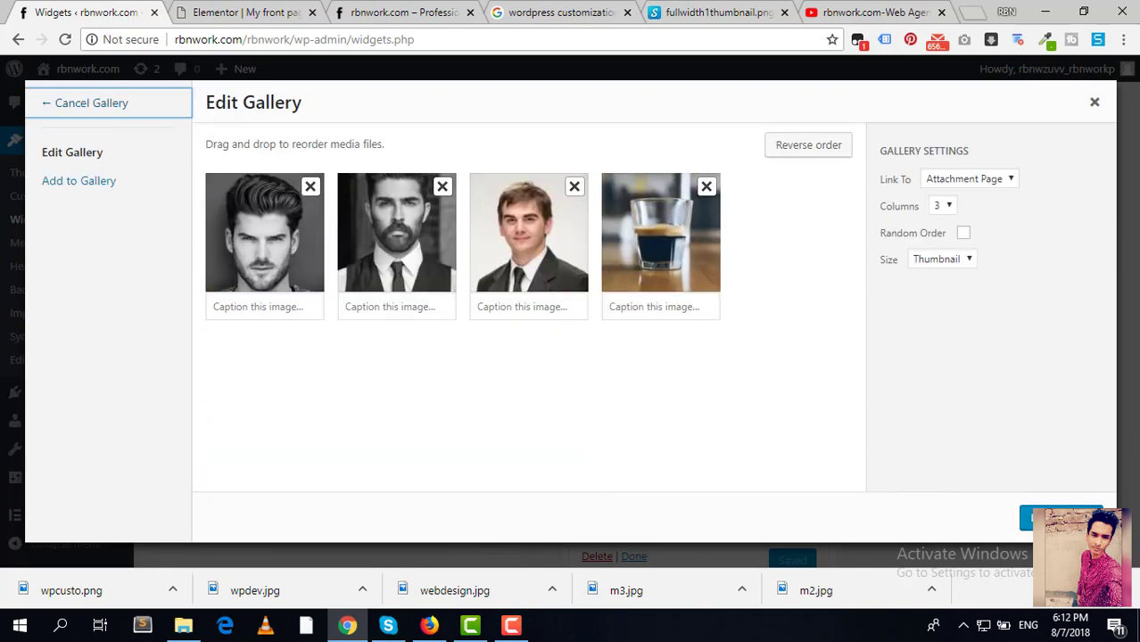
{"action": "left_click", "coordinate": [1057, 517]}
{"action": "scroll", "coordinate": [569, 459], "scroll_direction": "down", "scroll_amount": 4}
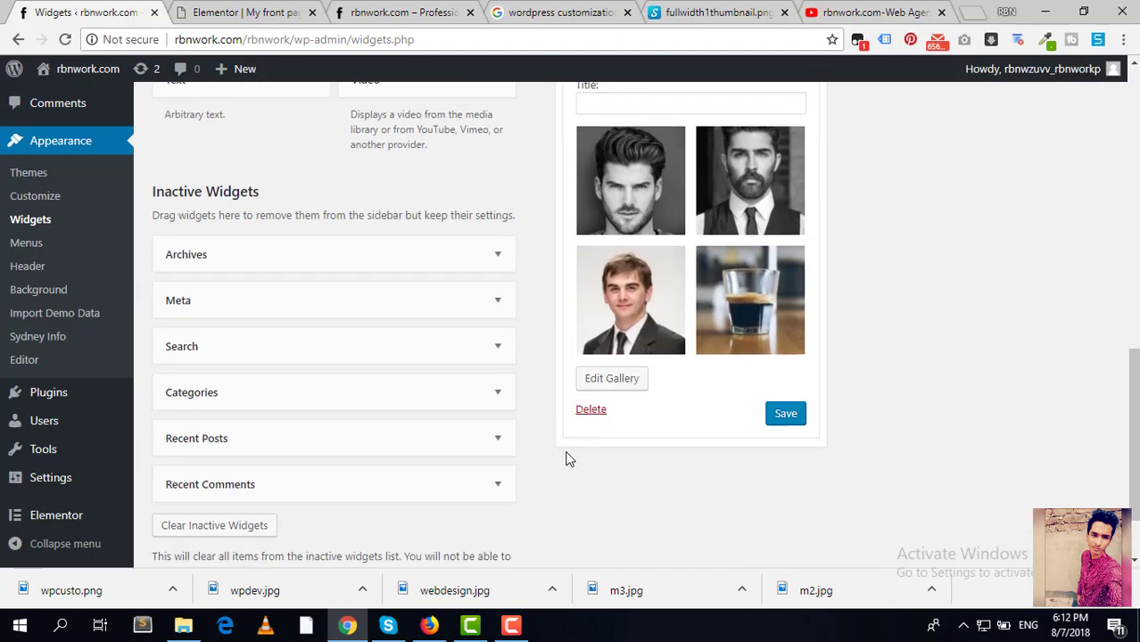
{"action": "scroll", "coordinate": [697, 372], "scroll_direction": "up", "scroll_amount": 3}
{"action": "left_click", "coordinate": [663, 355]}
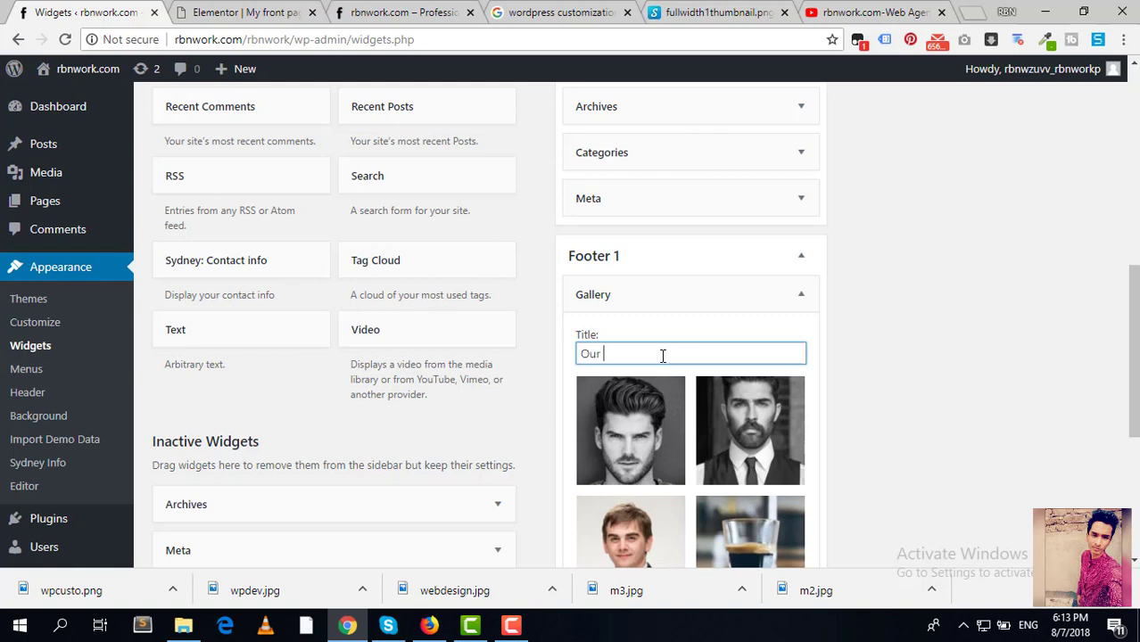
Step: Save the Our CEO gallery widget and reload the live front page to check the footer
{"action": "scroll", "coordinate": [722, 392], "scroll_direction": "down", "scroll_amount": 2}
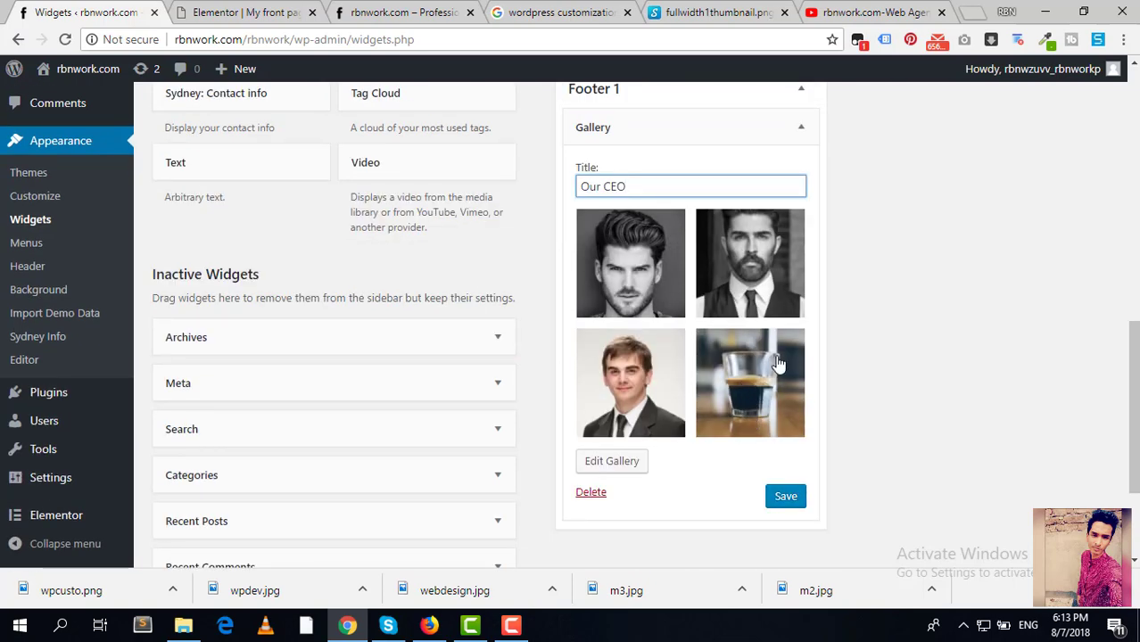
{"action": "left_click", "coordinate": [792, 500]}
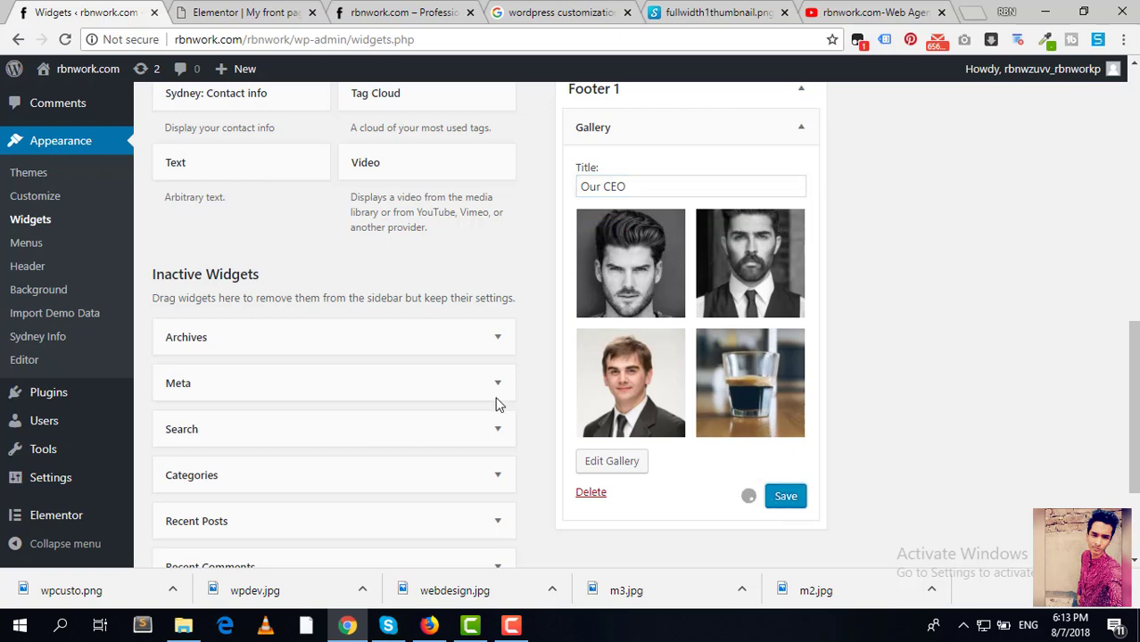
{"action": "left_click", "coordinate": [255, 13]}
{"action": "left_click", "coordinate": [411, 13]}
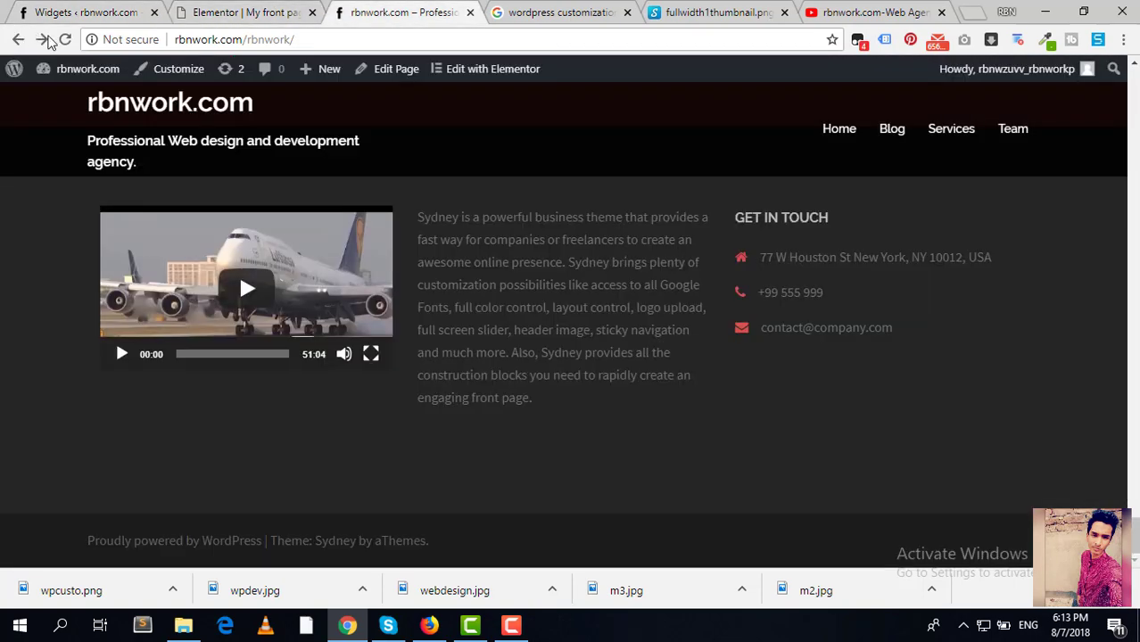
{"action": "left_click", "coordinate": [67, 40]}
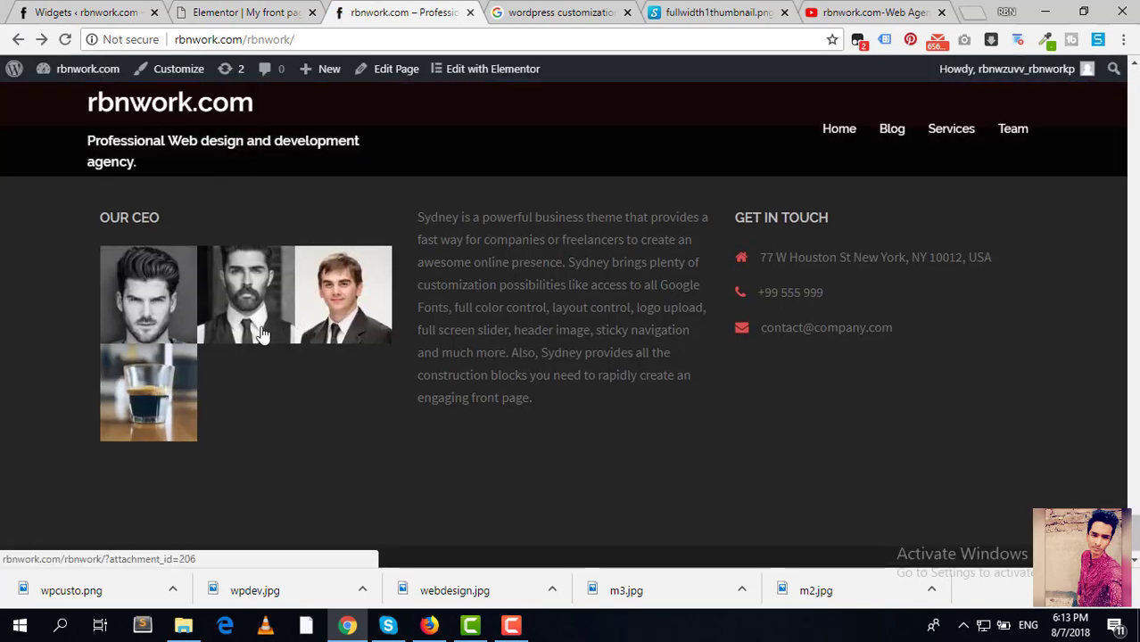
{"action": "left_click", "coordinate": [245, 11]}
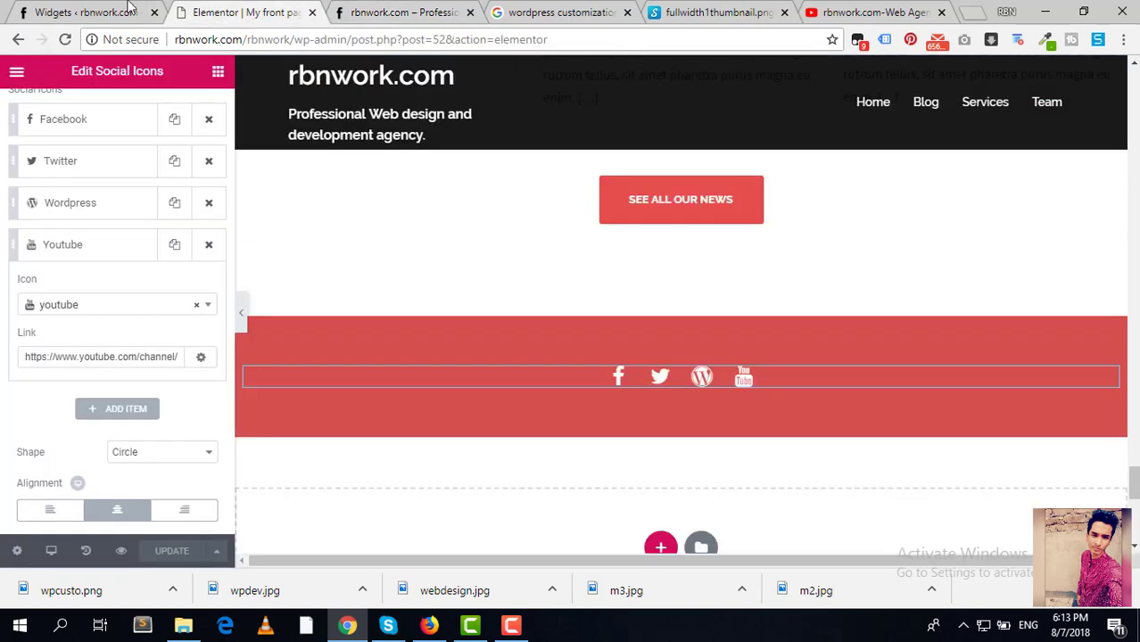
{"action": "left_click", "coordinate": [404, 11]}
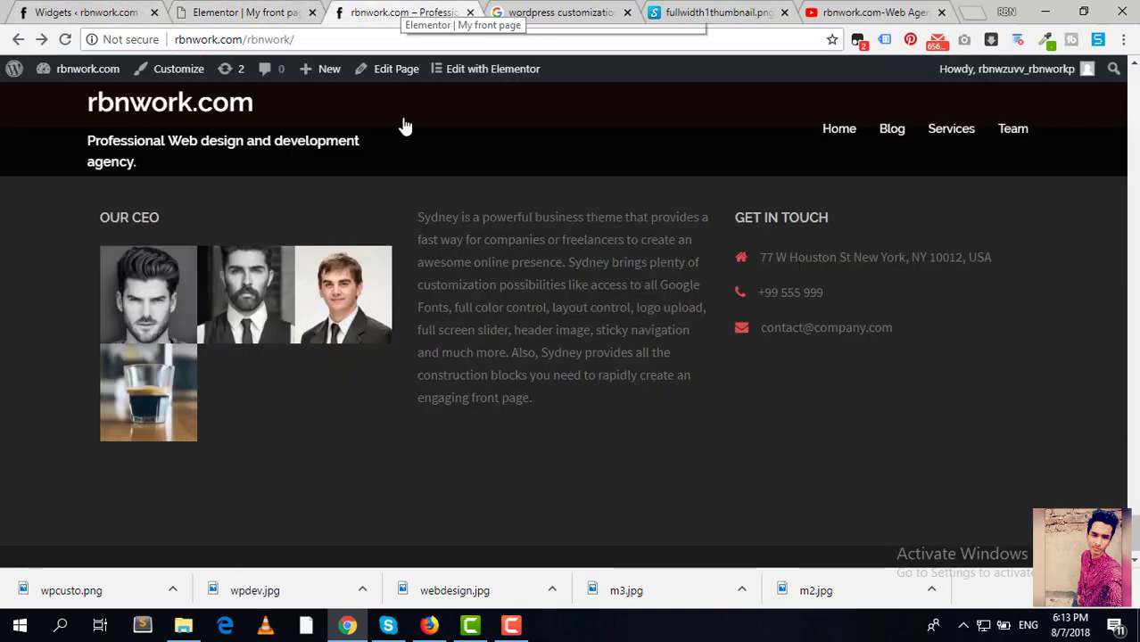
{"action": "left_click", "coordinate": [83, 6]}
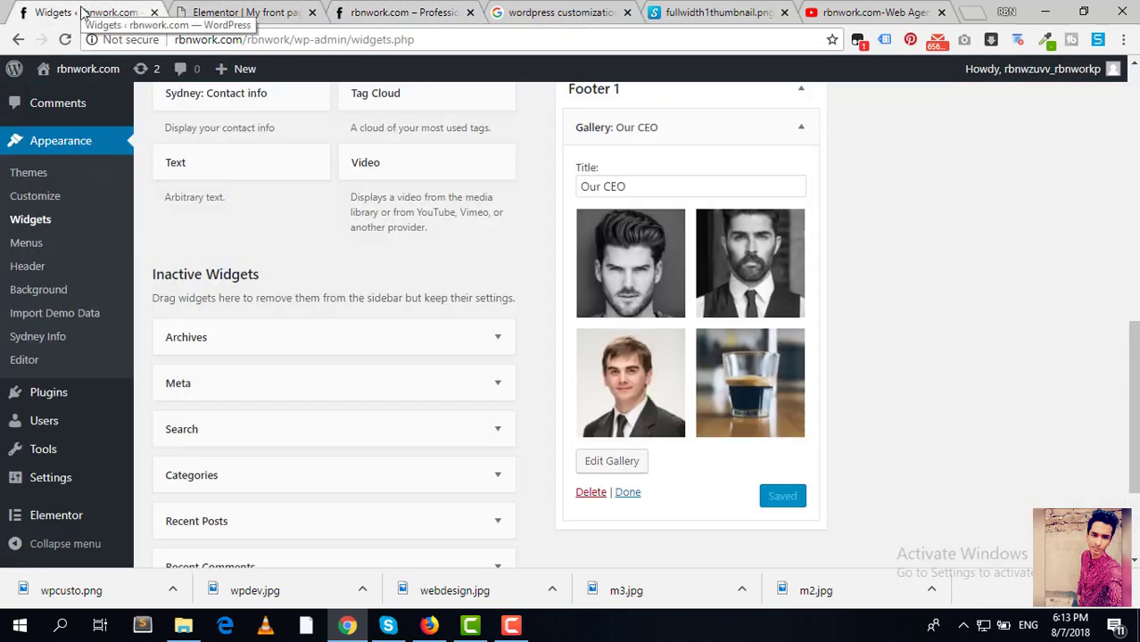
Step: Remove the coffee glass photo from the Our CEO gallery and save the widget
{"action": "left_click", "coordinate": [614, 463]}
{"action": "left_click", "coordinate": [710, 189]}
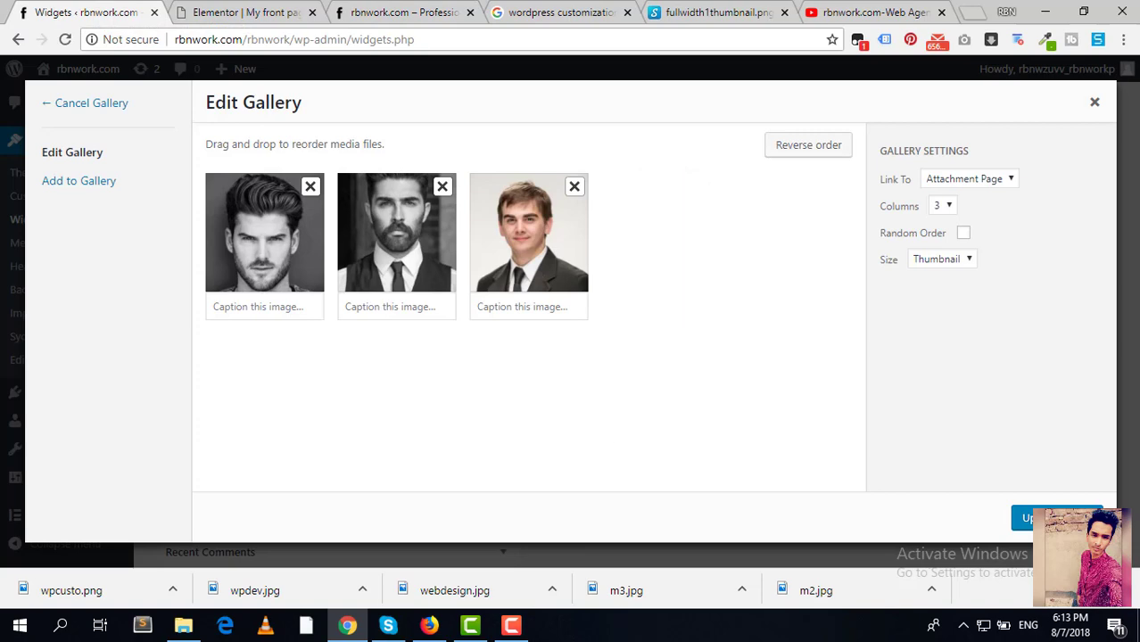
{"action": "left_click", "coordinate": [1030, 518]}
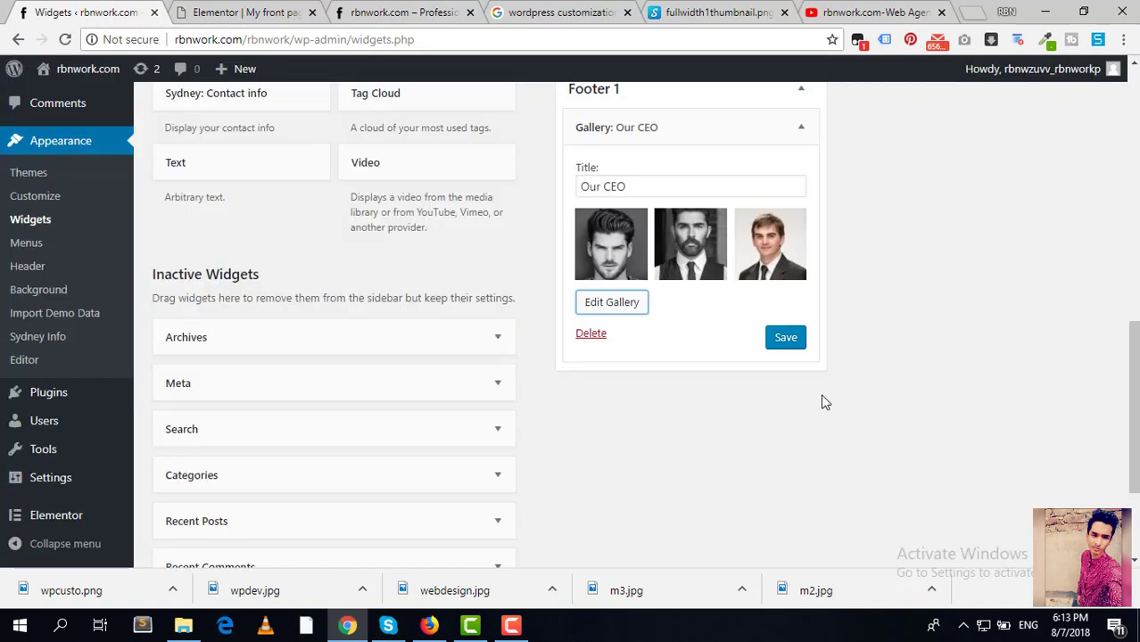
{"action": "left_click", "coordinate": [778, 336]}
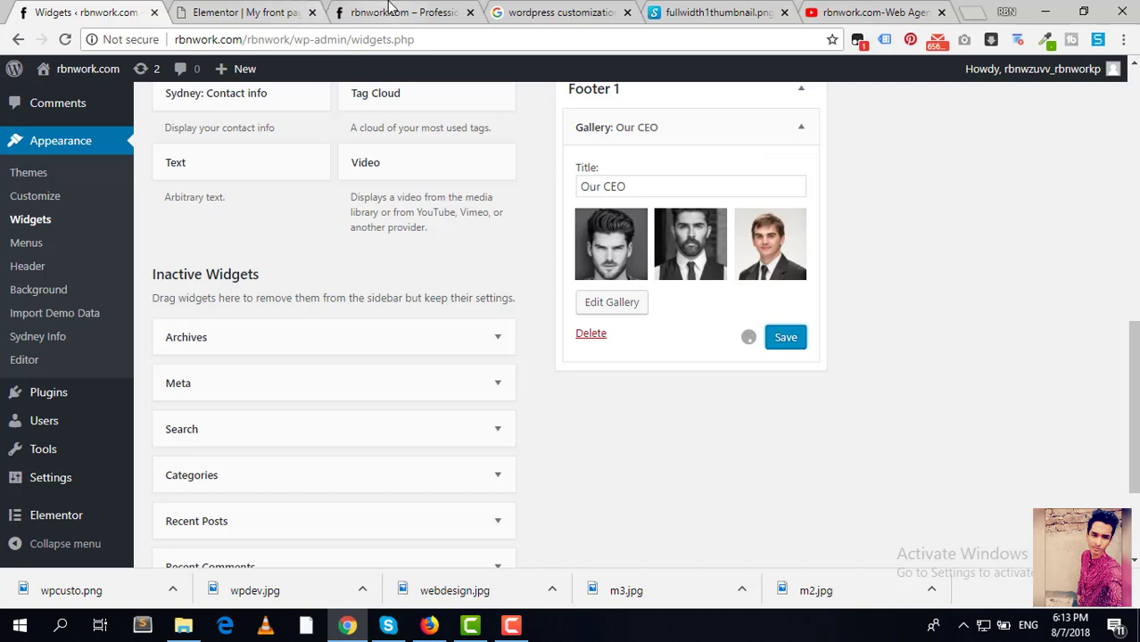
Step: Reload the live front page and scroll to the footer's three-portrait gallery
{"action": "left_click", "coordinate": [402, 13]}
{"action": "left_click", "coordinate": [64, 39]}
{"action": "left_click", "coordinate": [64, 39]}
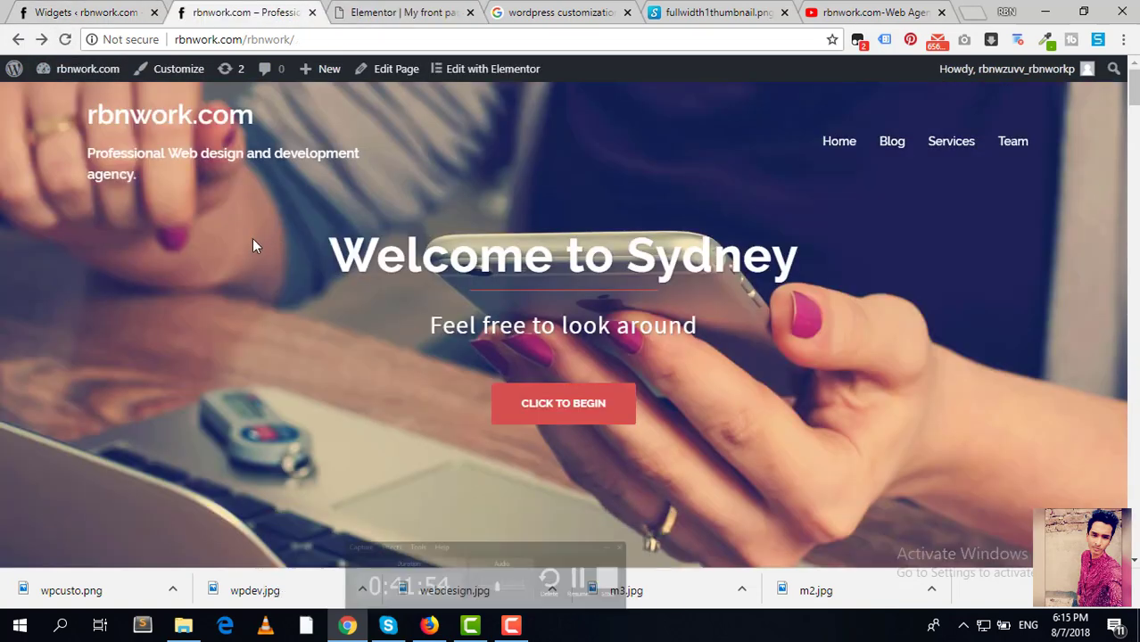
{"action": "left_click", "coordinate": [68, 40]}
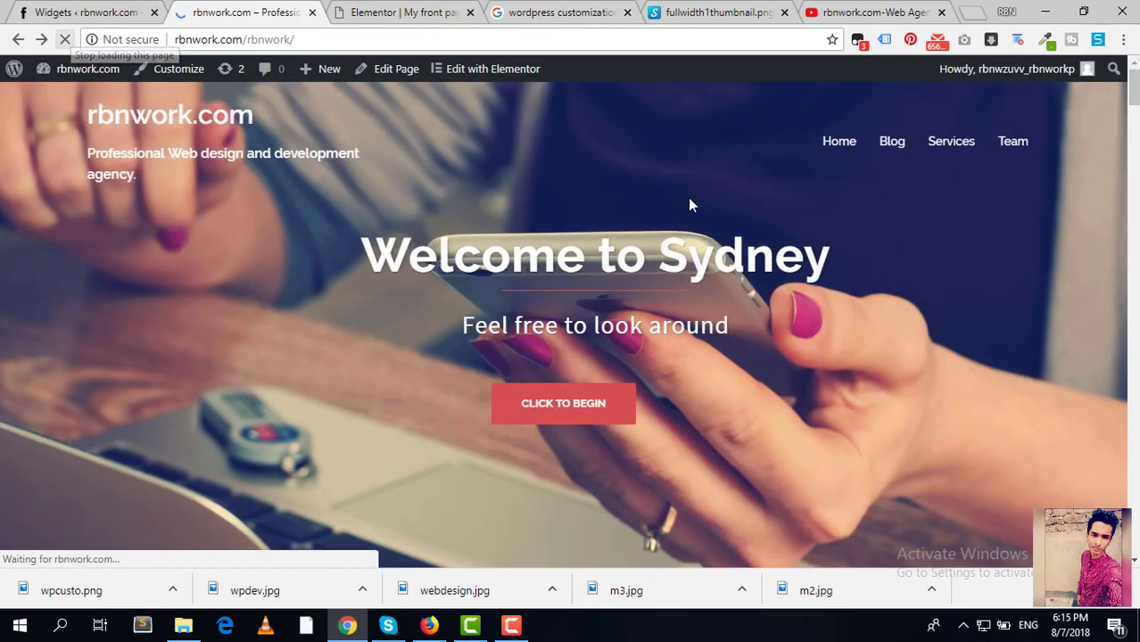
{"action": "scroll", "coordinate": [689, 203], "scroll_direction": "down", "scroll_amount": 7}
{"action": "left_click_drag", "start_coordinate": [1134, 133], "coordinate": [1134, 537]}
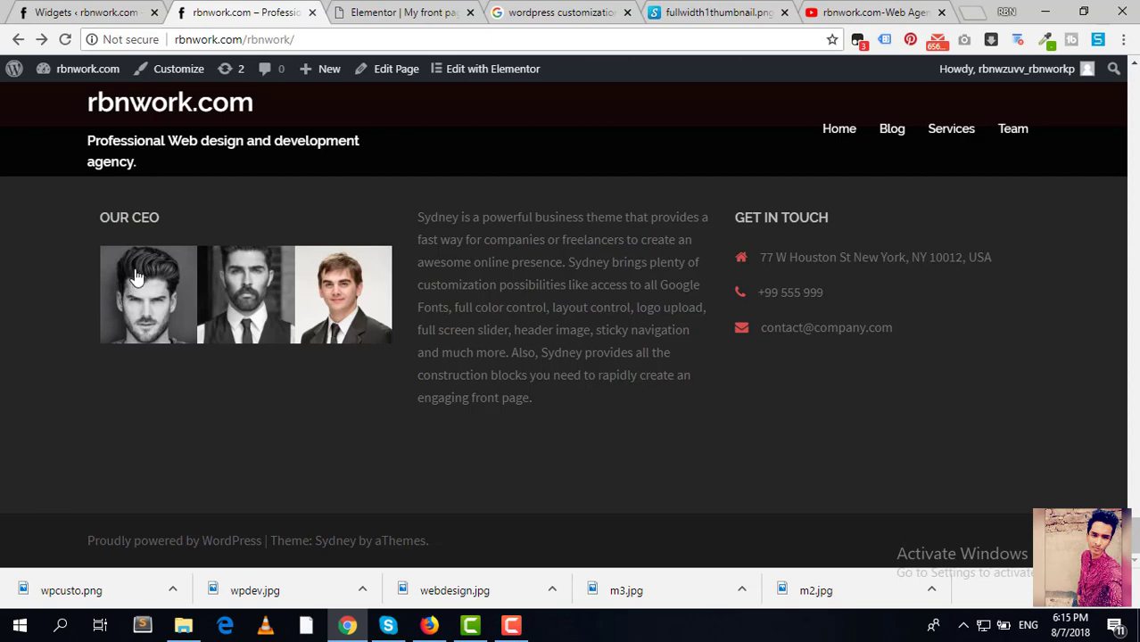
{"action": "left_click_drag", "start_coordinate": [168, 218], "coordinate": [89, 204]}
{"action": "left_click", "coordinate": [88, 204]}
Step: Back on the Widgets page, delete the Text widget from Footer 2
{"action": "left_click", "coordinate": [92, 11]}
{"action": "scroll", "coordinate": [809, 255], "scroll_direction": "up", "scroll_amount": 8}
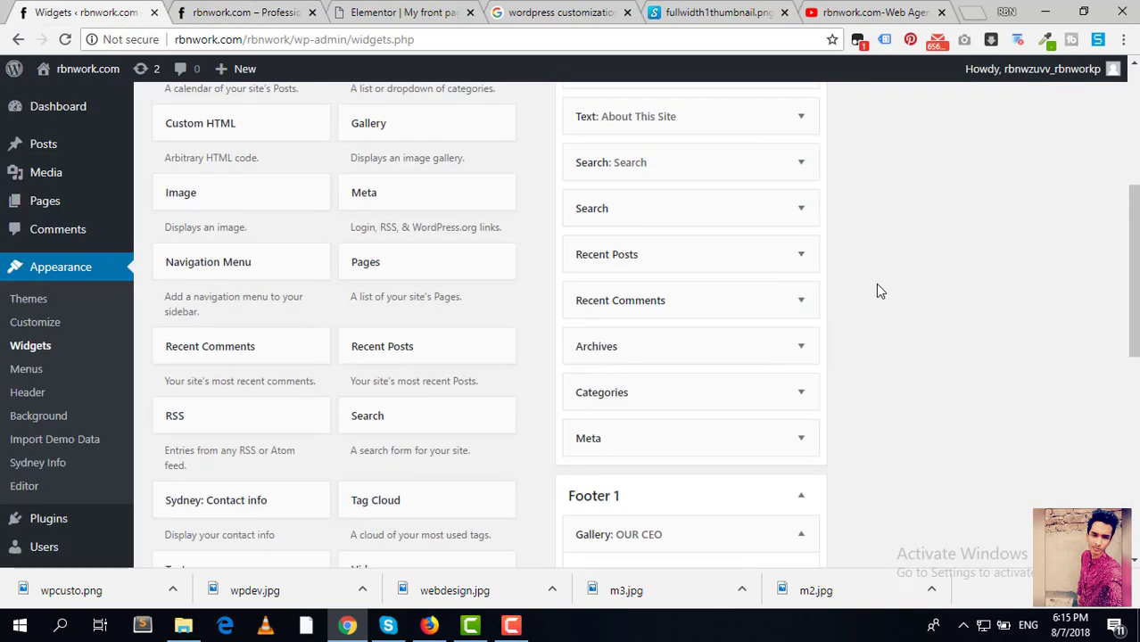
{"action": "left_click", "coordinate": [982, 249]}
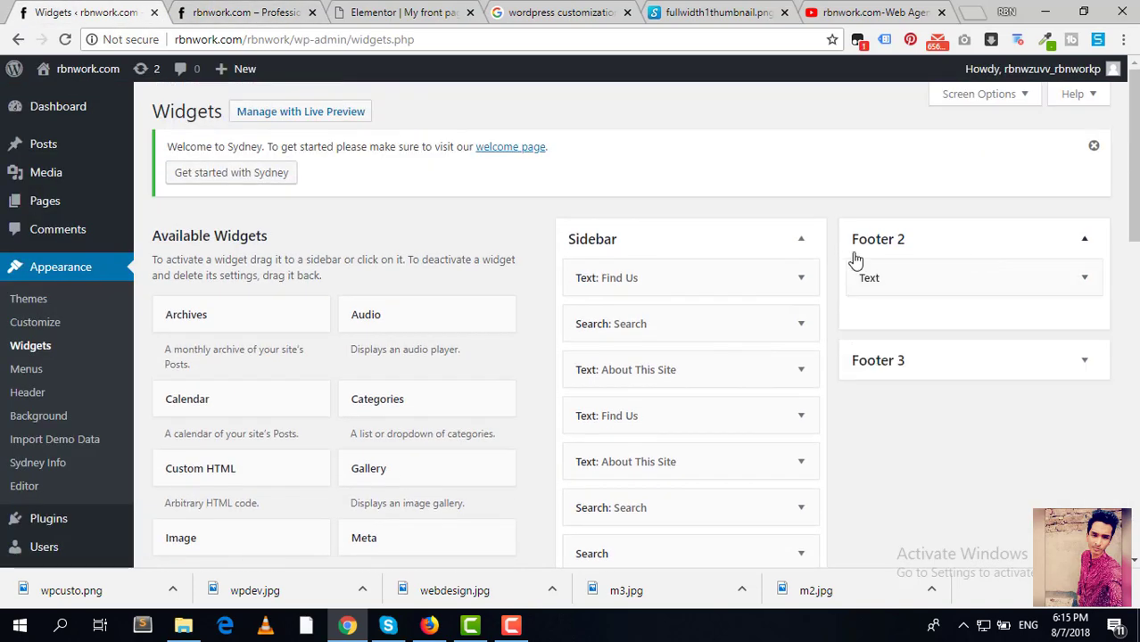
{"action": "left_click", "coordinate": [917, 277]}
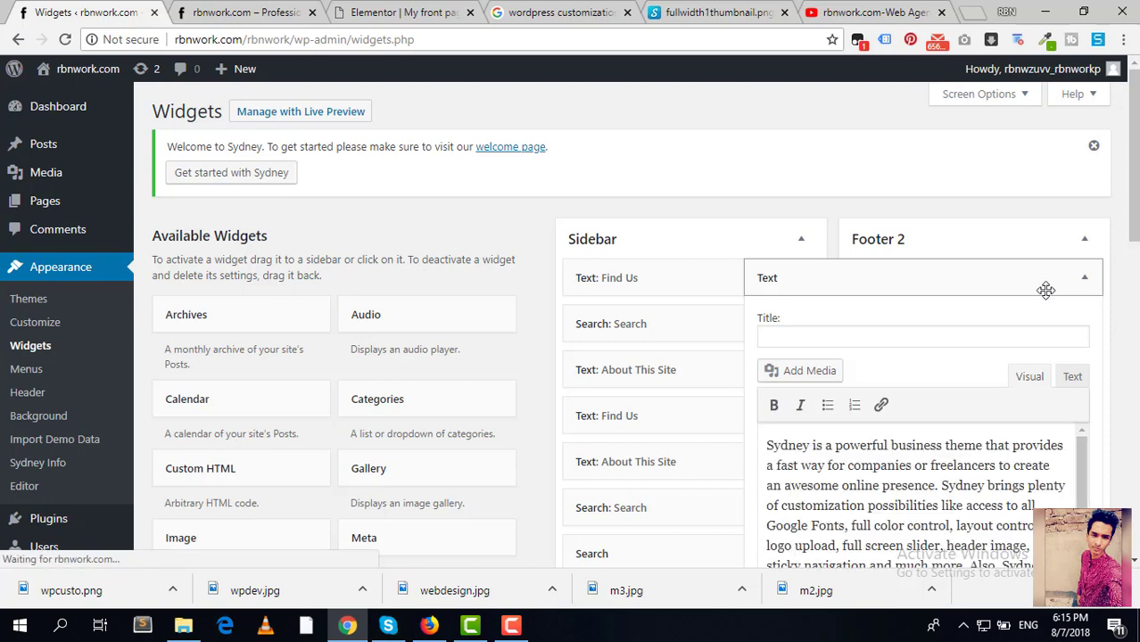
{"action": "left_click", "coordinate": [1087, 295]}
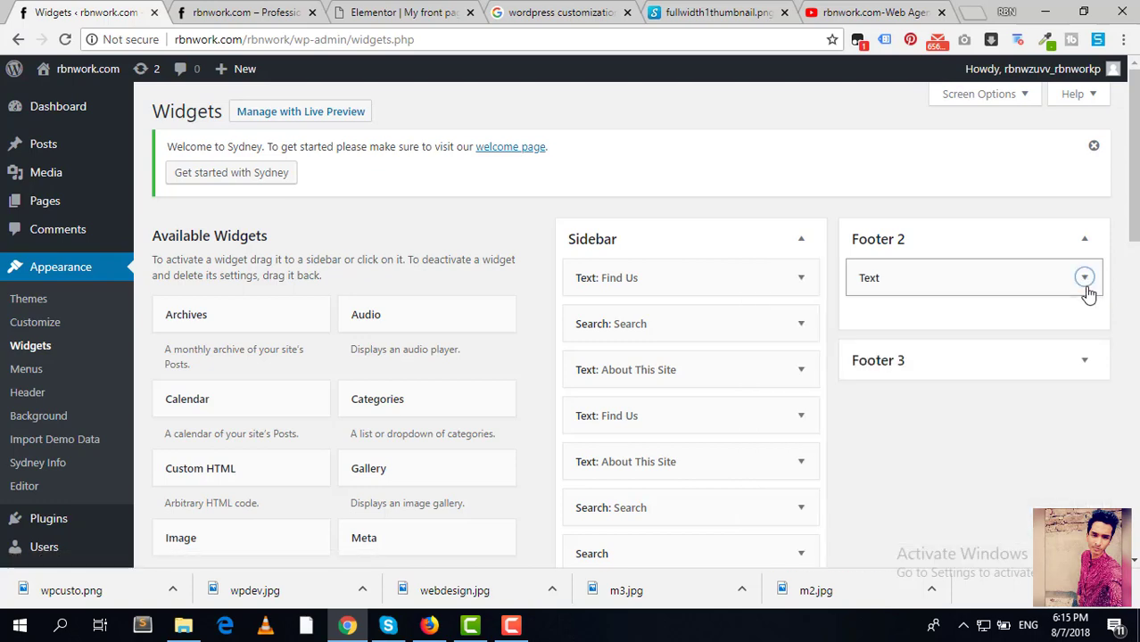
{"action": "left_click", "coordinate": [1085, 278]}
{"action": "scroll", "coordinate": [1053, 294], "scroll_direction": "down", "scroll_amount": 3}
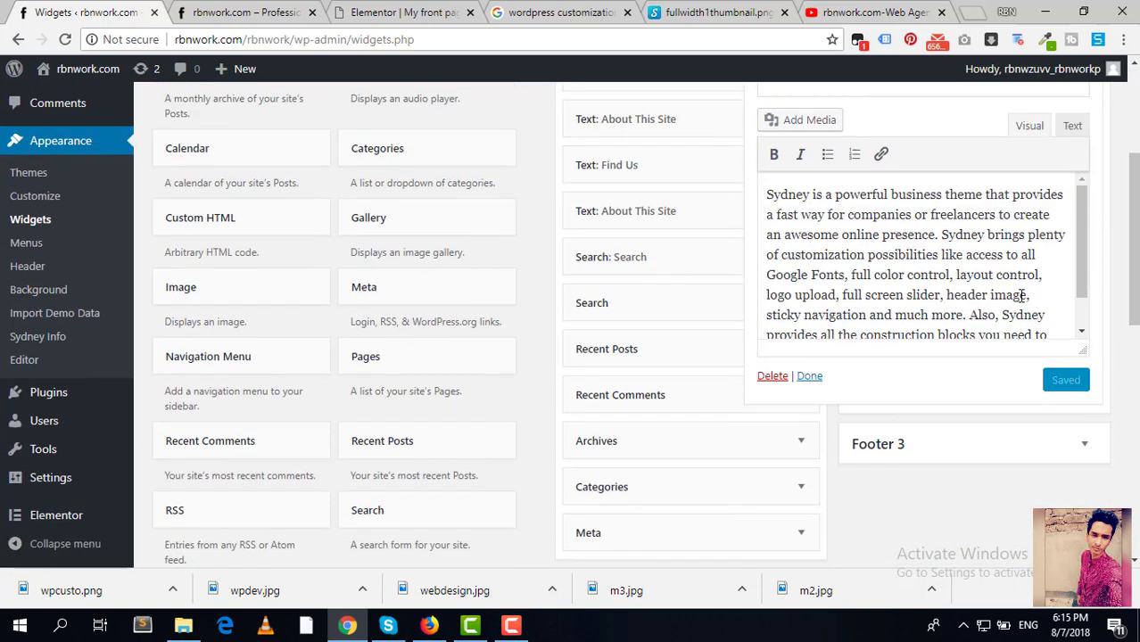
{"action": "left_click", "coordinate": [772, 375]}
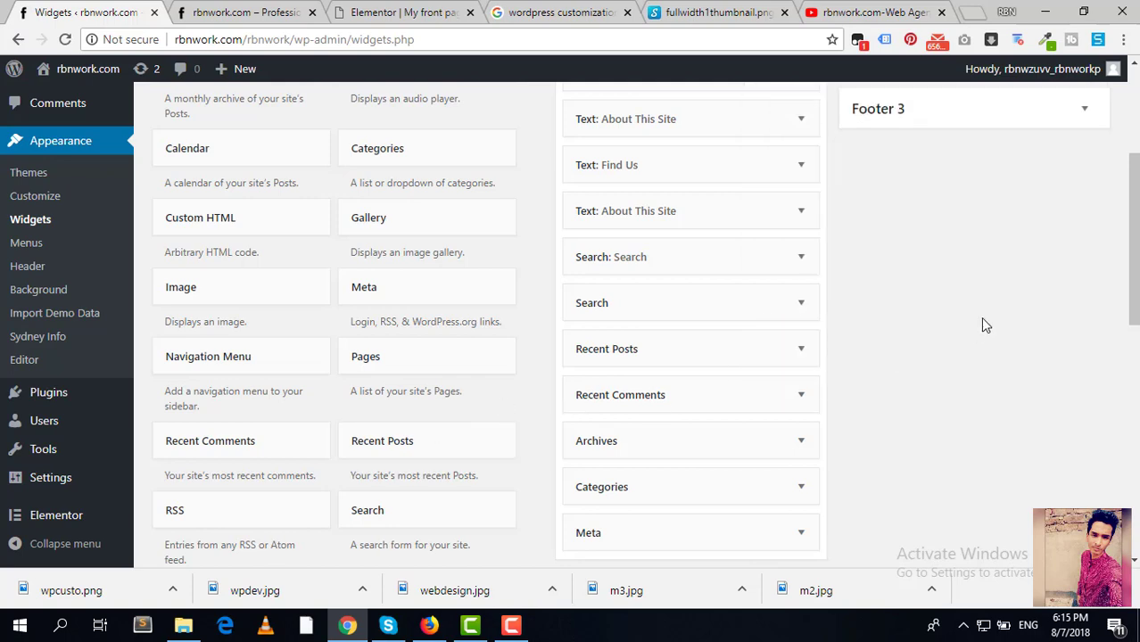
Step: Add a Pages widget sorted by Page title to Footer 2, then delete it
{"action": "left_click_drag", "start_coordinate": [433, 374], "coordinate": [959, 238]}
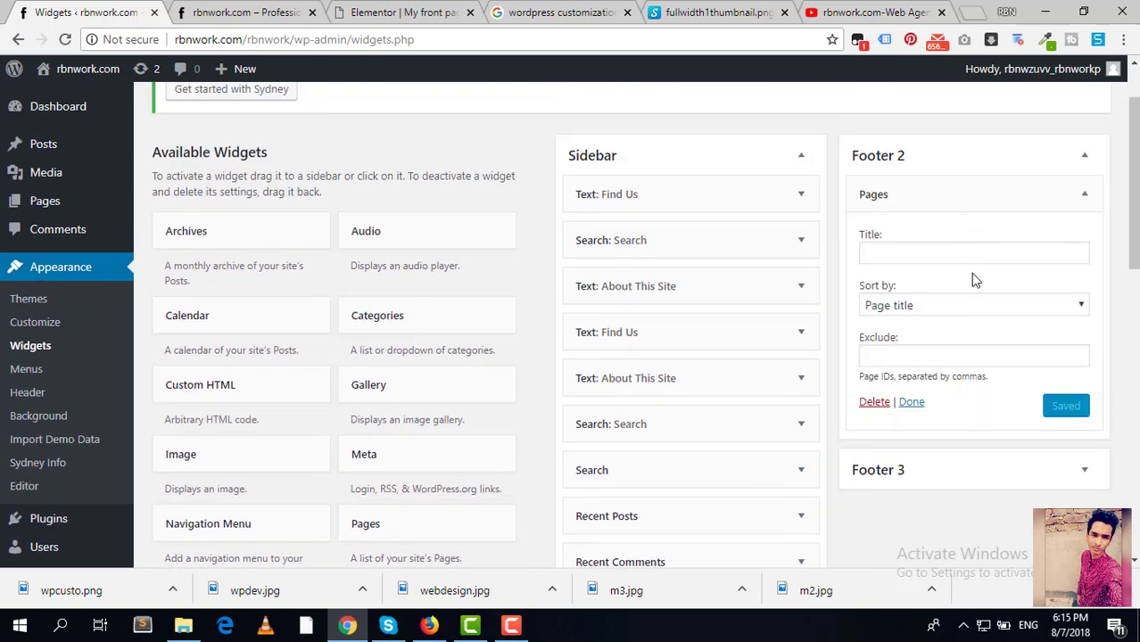
{"action": "left_click", "coordinate": [977, 307]}
{"action": "left_click", "coordinate": [976, 310]}
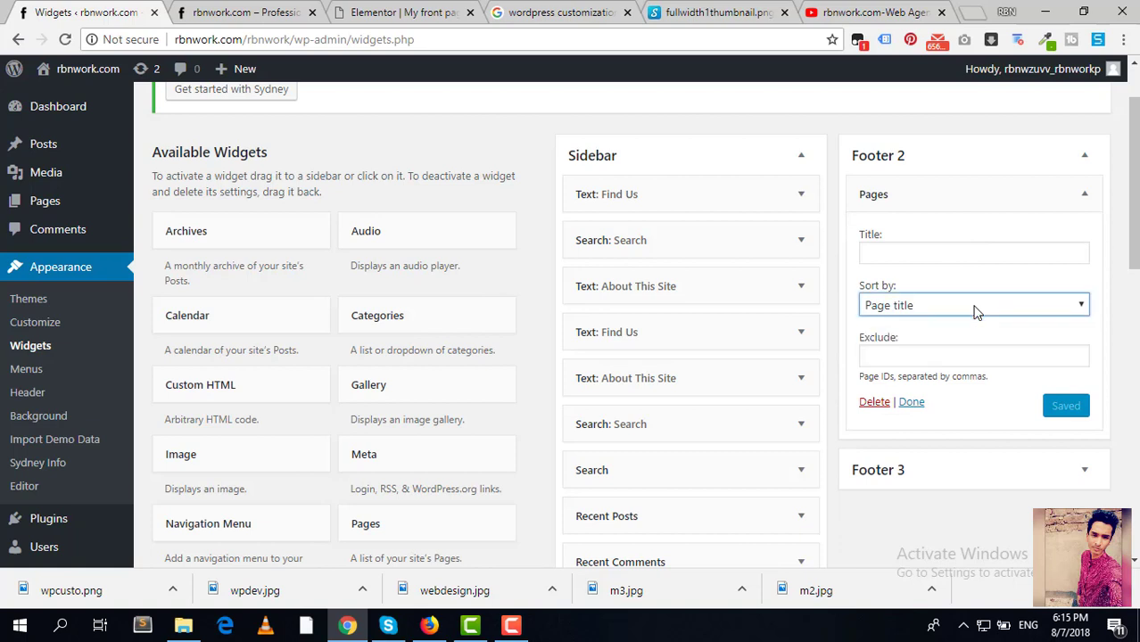
{"action": "left_click", "coordinate": [946, 250]}
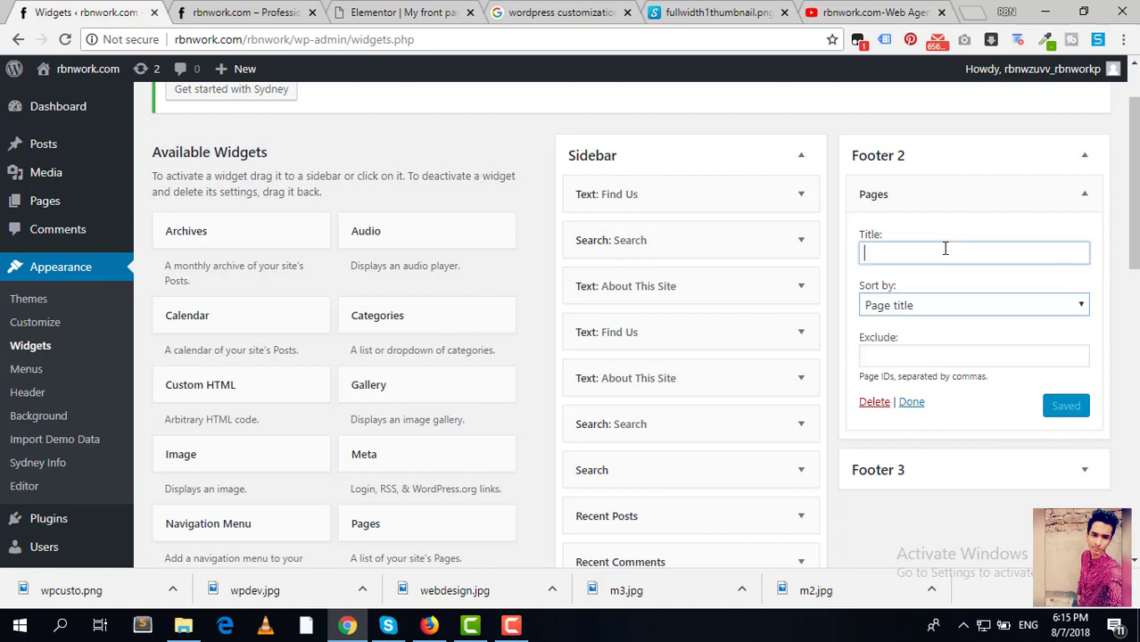
{"action": "left_click", "coordinate": [880, 403]}
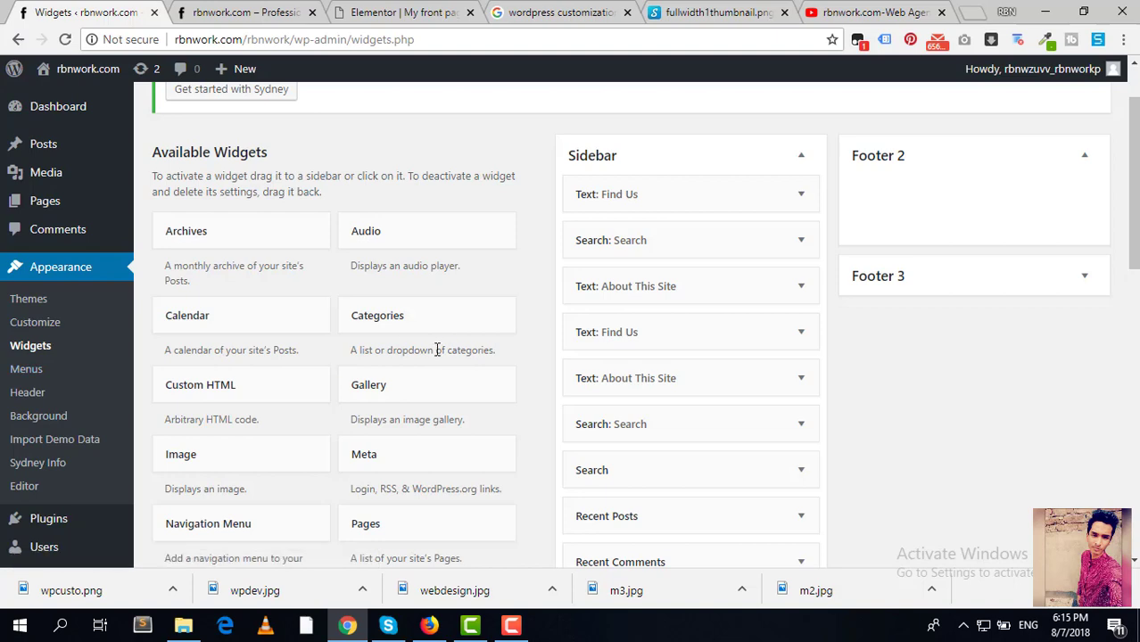
{"action": "scroll", "coordinate": [438, 349], "scroll_direction": "down", "scroll_amount": 5}
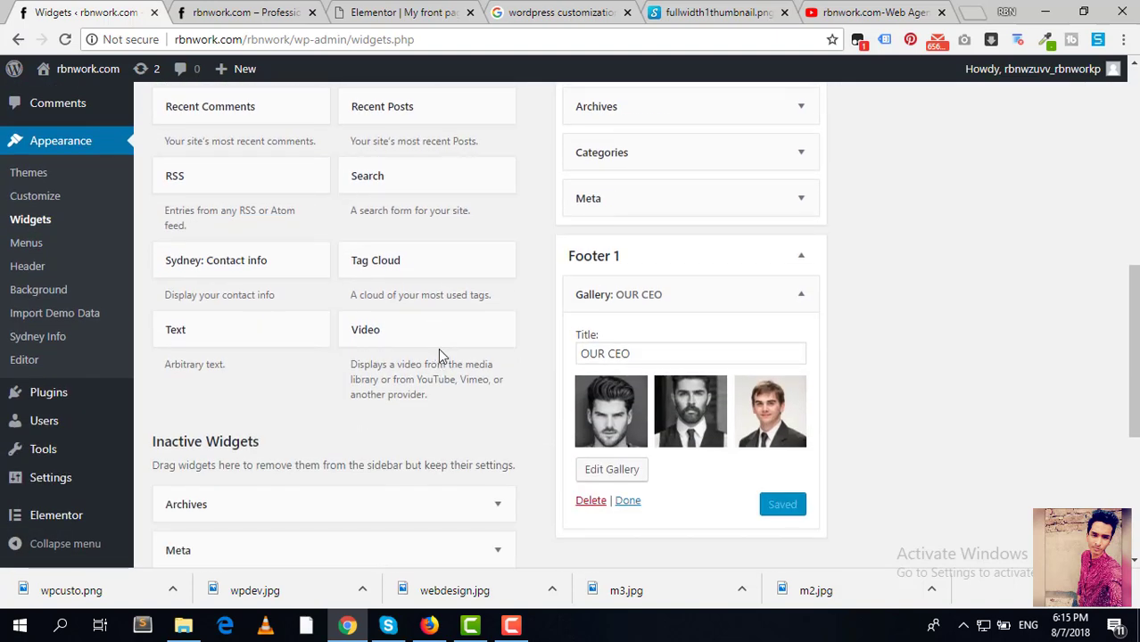
{"action": "scroll", "coordinate": [348, 355], "scroll_direction": "up", "scroll_amount": 3}
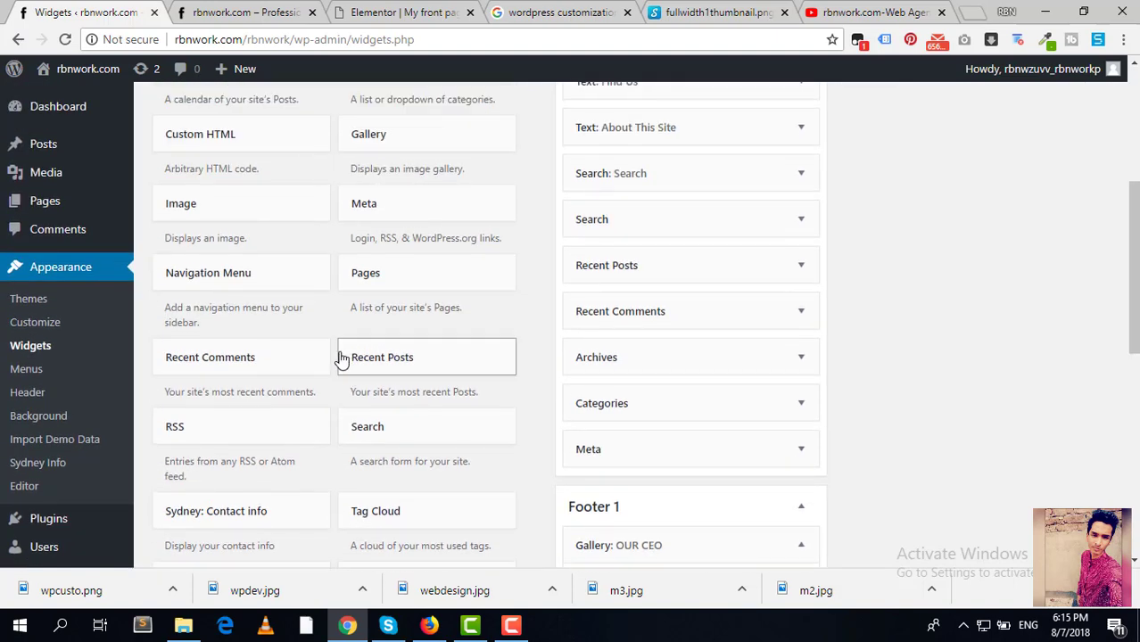
{"action": "scroll", "coordinate": [344, 353], "scroll_direction": "up", "scroll_amount": 2}
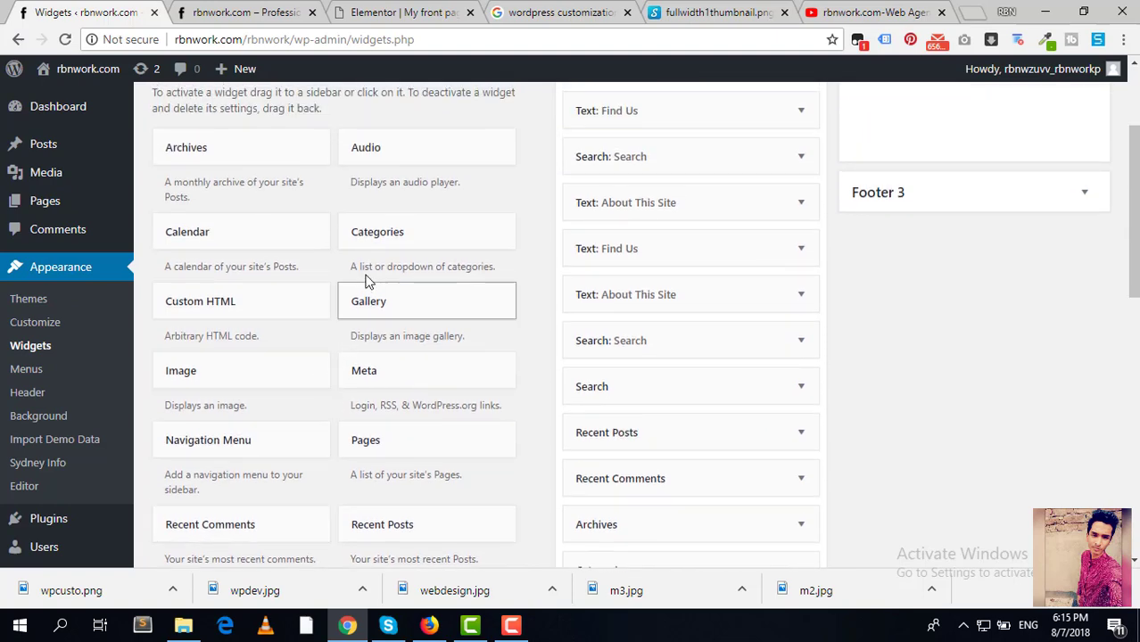
Step: Add a Calendar widget titled 'Calender' to Footer 2 and save it
{"action": "left_click_drag", "start_coordinate": [268, 230], "coordinate": [949, 186]}
{"action": "left_click", "coordinate": [911, 250]}
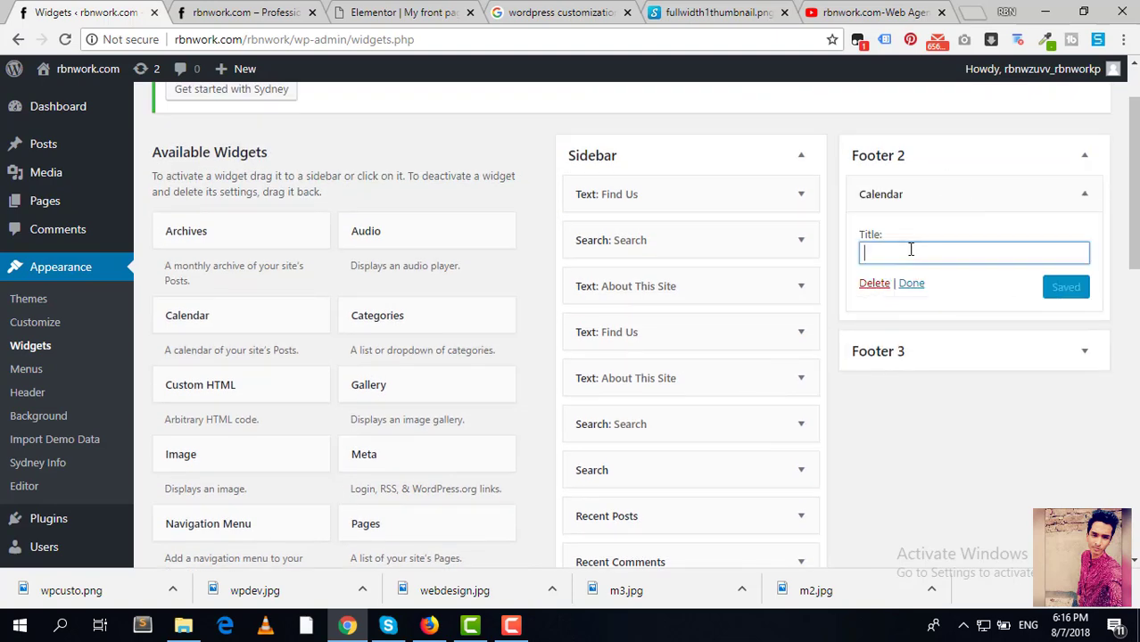
{"action": "type", "text": "Calender"}
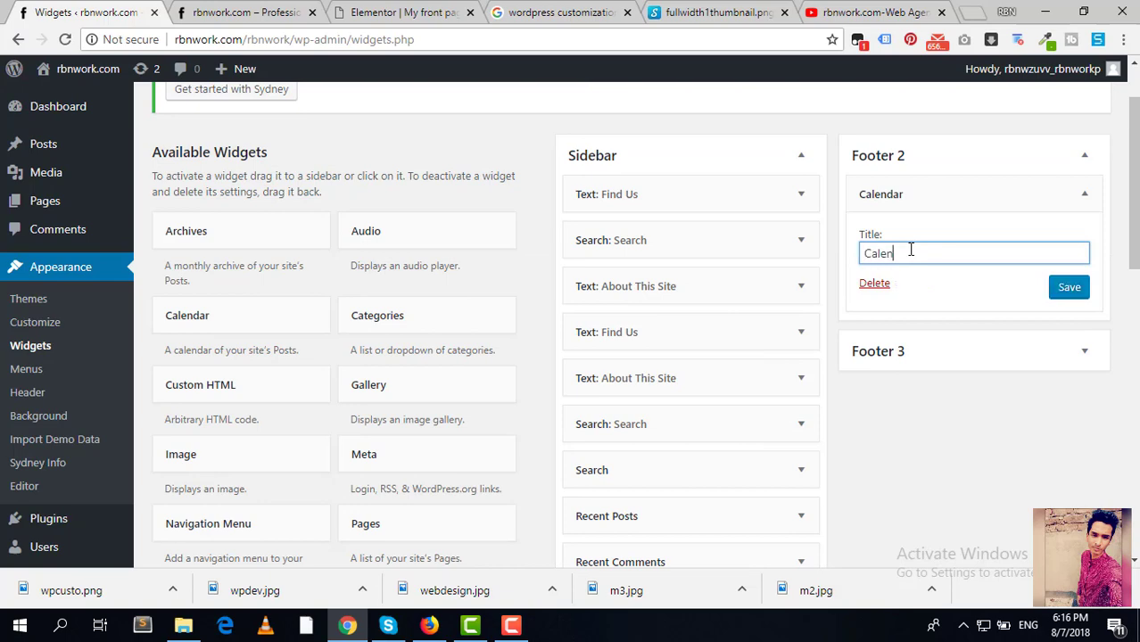
{"action": "left_click", "coordinate": [1069, 286]}
Step: Reload the live front page to check the August 2018 calendar, then return to Widgets
{"action": "left_click", "coordinate": [248, 12]}
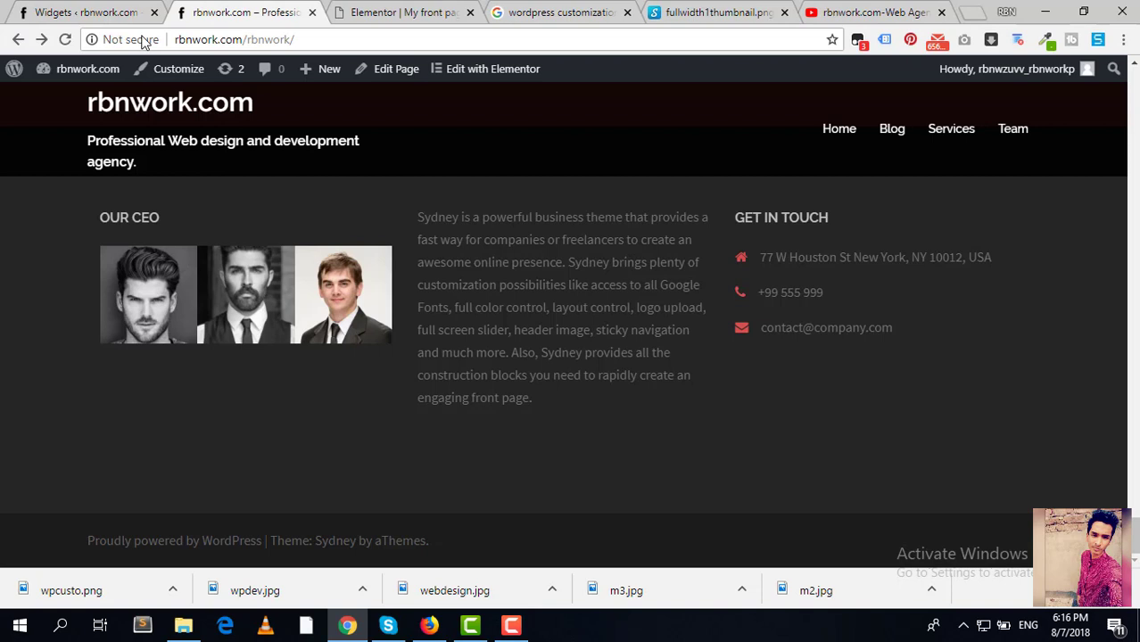
{"action": "left_click", "coordinate": [66, 40]}
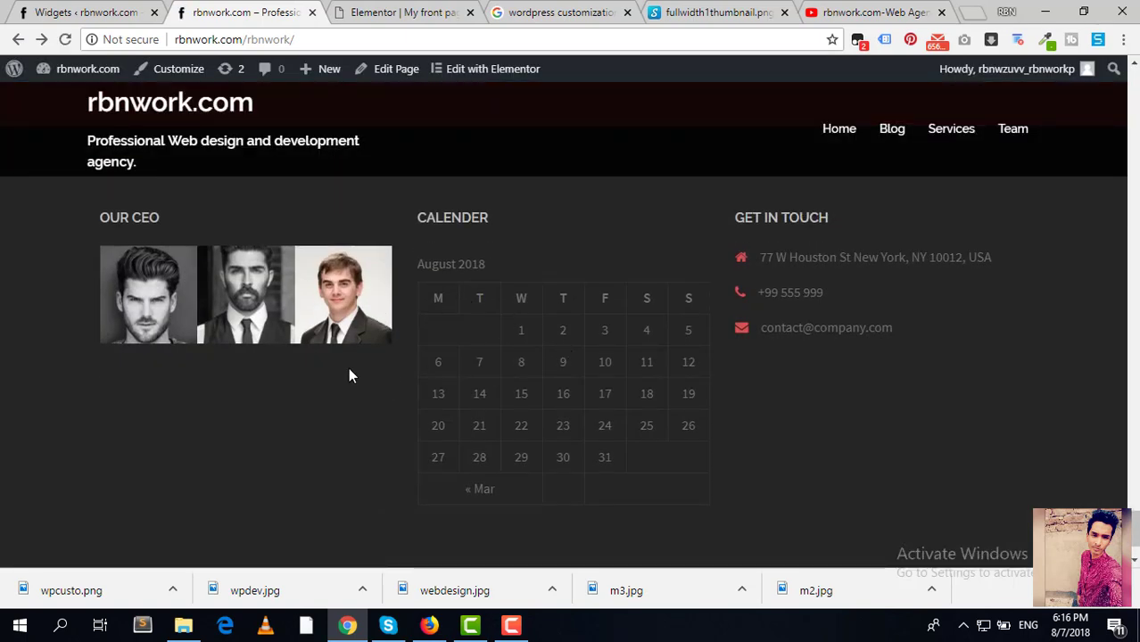
{"action": "left_click", "coordinate": [89, 13]}
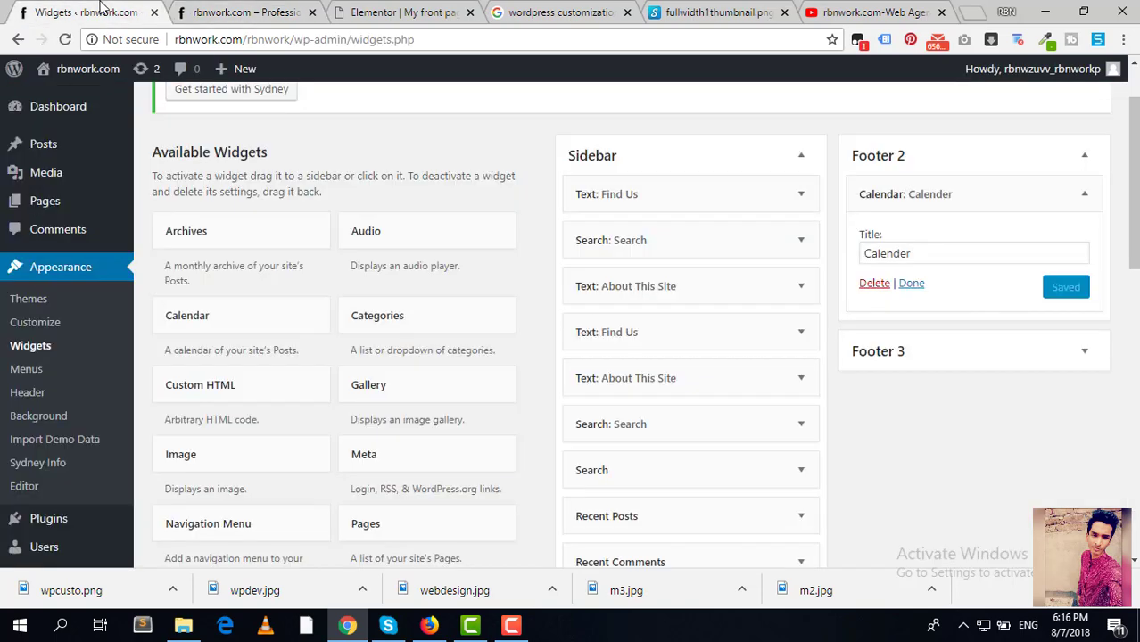
Step: Replace the Footer 3 Contact info widget's address with Dhaka, Bangladesh
{"action": "left_click", "coordinate": [947, 358]}
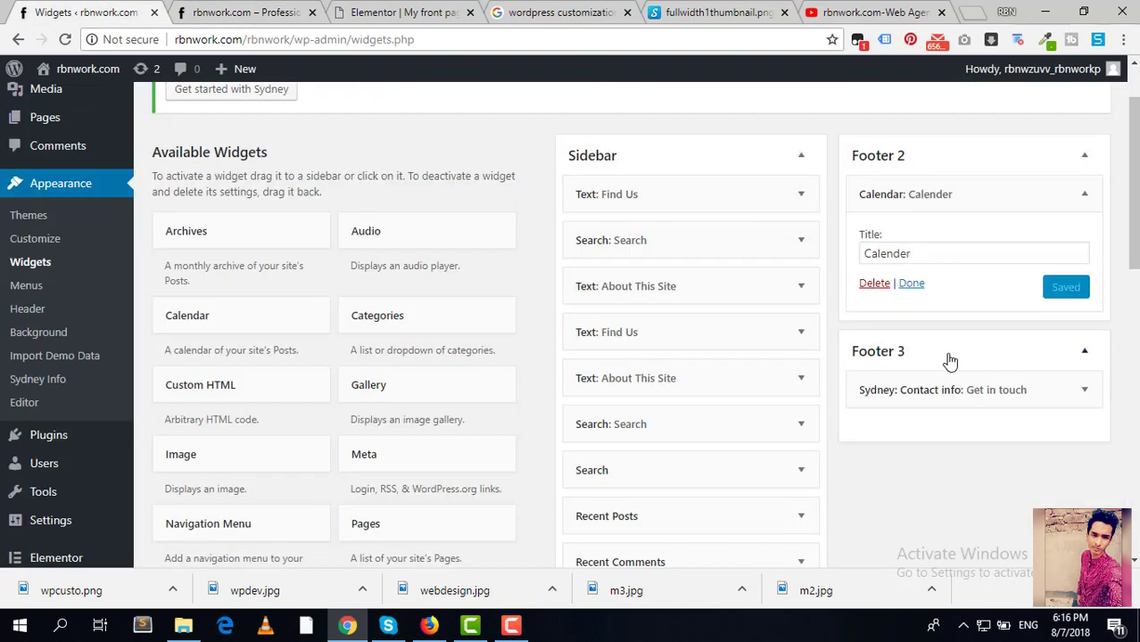
{"action": "left_click", "coordinate": [1006, 390]}
{"action": "scroll", "coordinate": [968, 477], "scroll_direction": "down", "scroll_amount": 2}
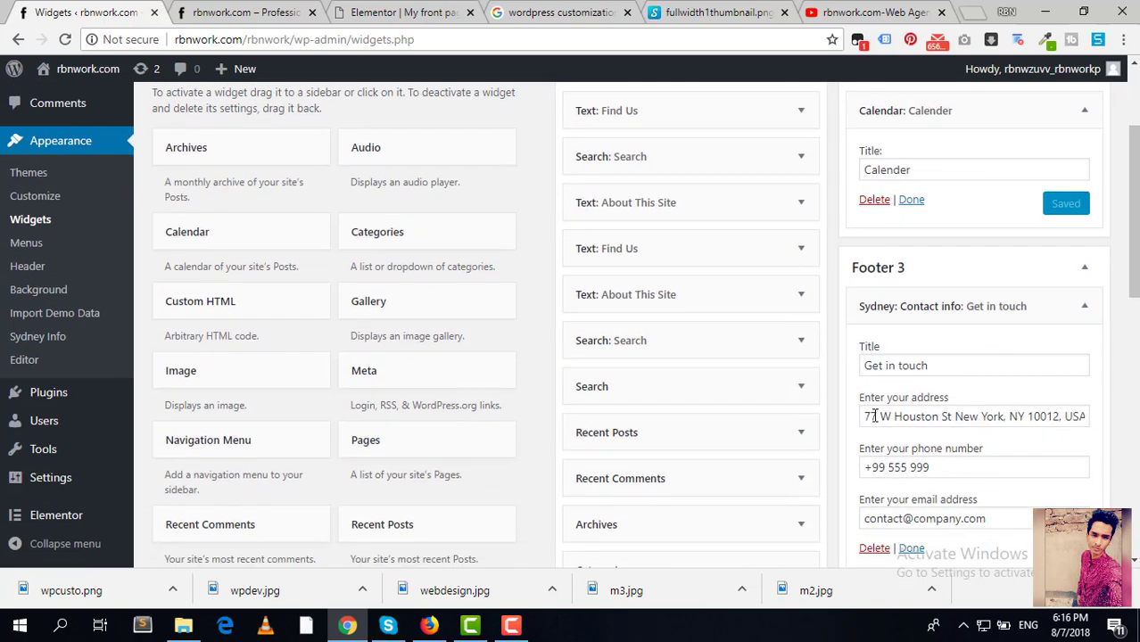
{"action": "left_click_drag", "start_coordinate": [861, 417], "coordinate": [1085, 417]}
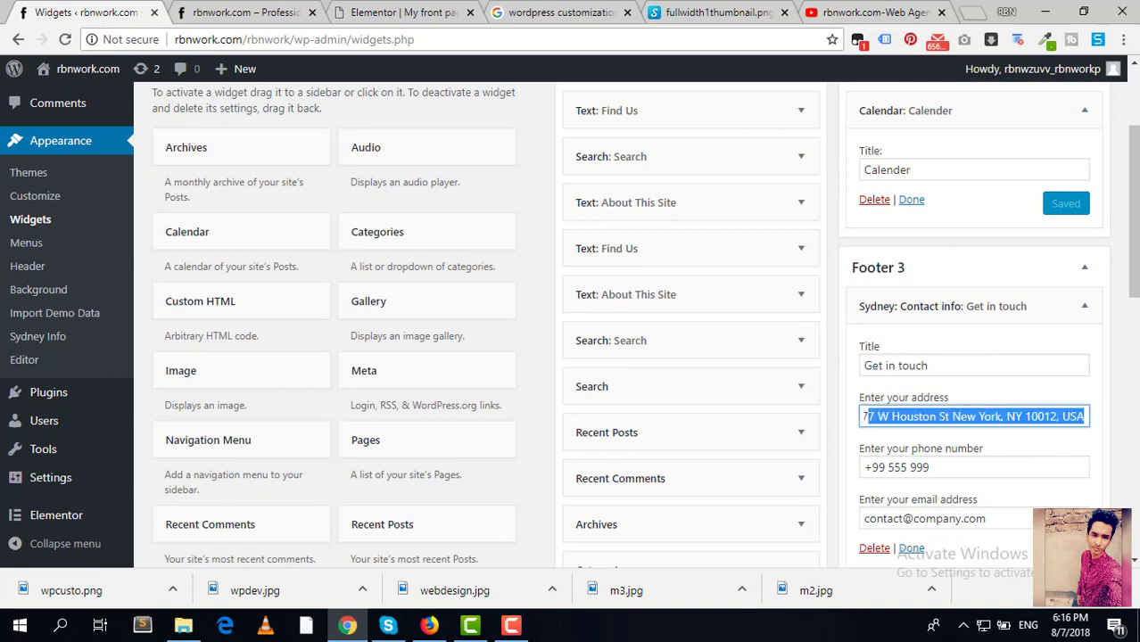
{"action": "key", "text": "BackSpace"}
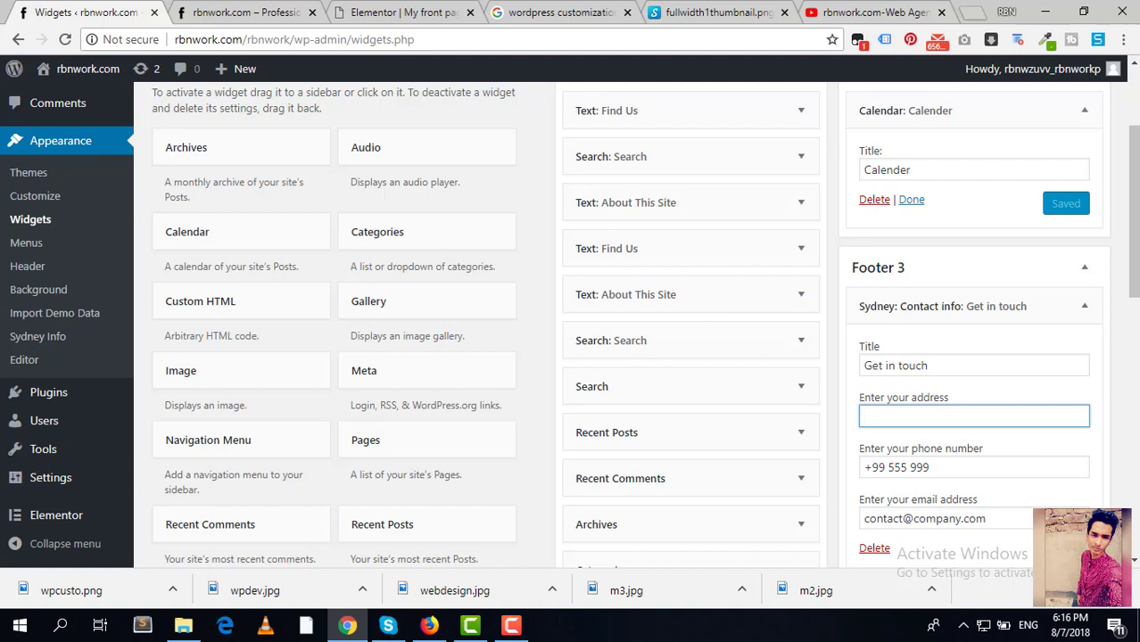
{"action": "type", "text": "Dha"}
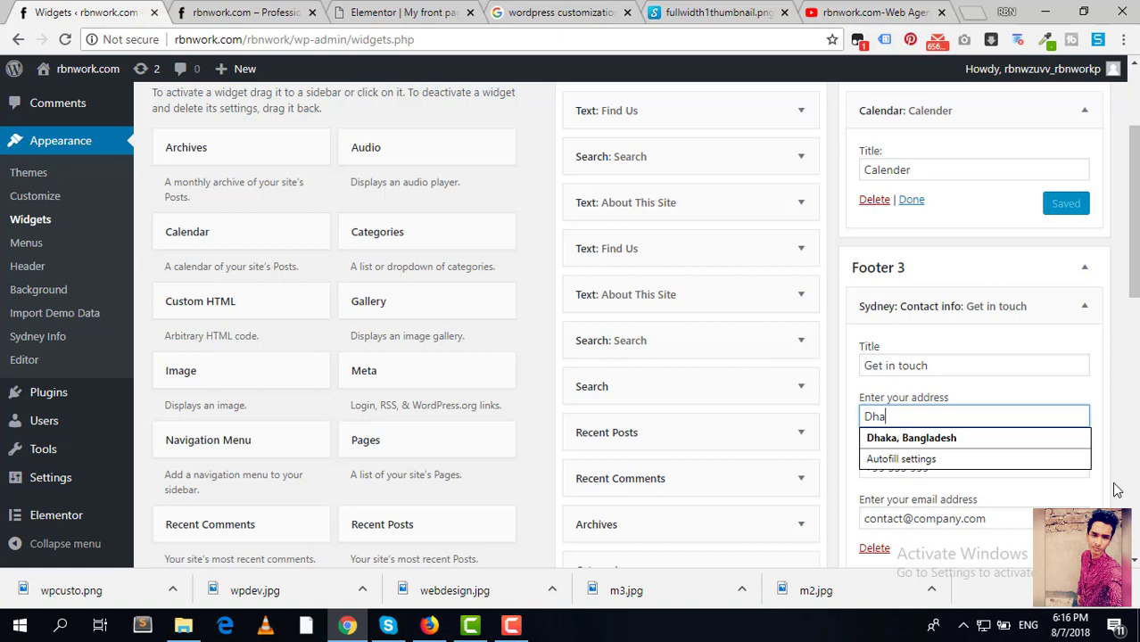
{"action": "left_click", "coordinate": [963, 438]}
Step: Update the contact phone number and e-mail, save the widget, and view the live site
{"action": "left_click_drag", "start_coordinate": [931, 467], "coordinate": [893, 467]}
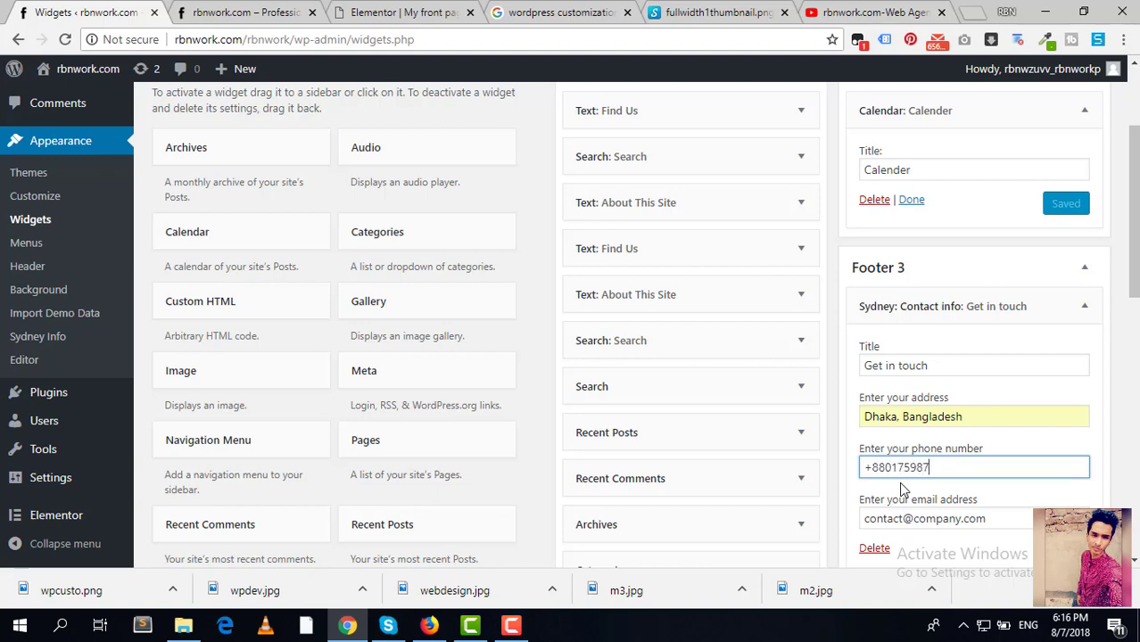
{"action": "type", "text": "1821"}
{"action": "key", "text": "Tab"}
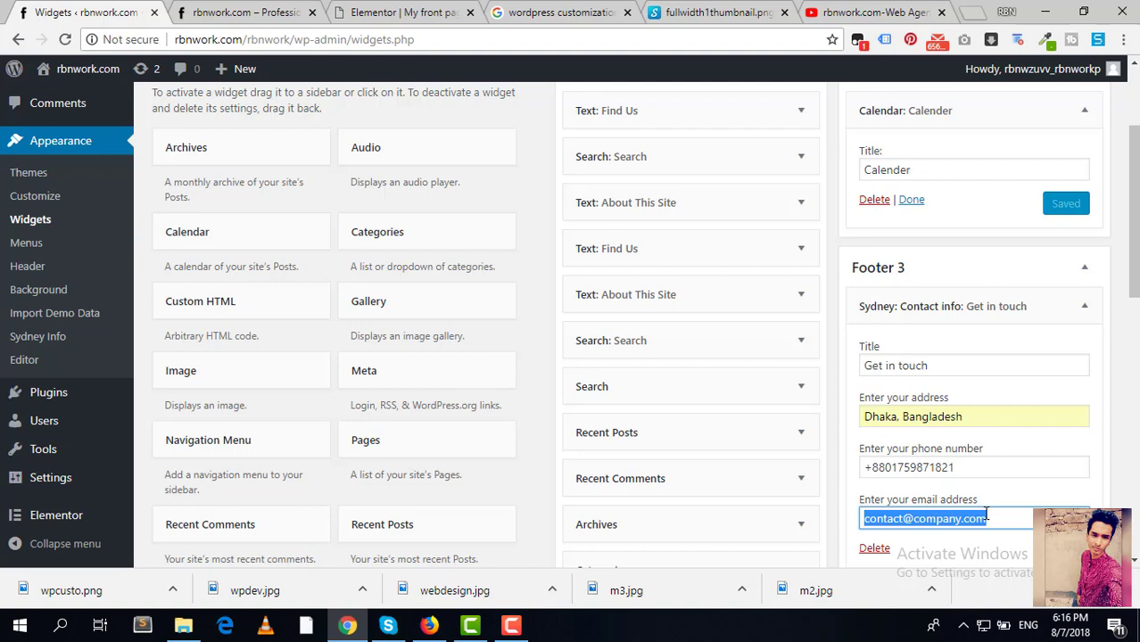
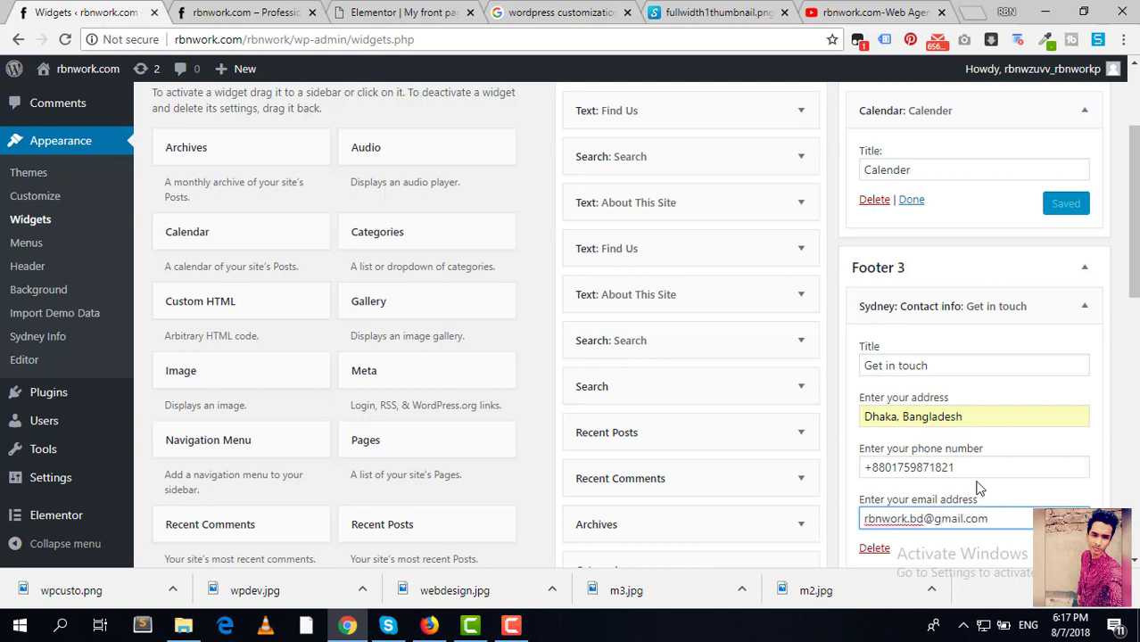
{"action": "scroll", "coordinate": [995, 446], "scroll_direction": "down", "scroll_amount": 2}
{"action": "left_click", "coordinate": [1067, 386]}
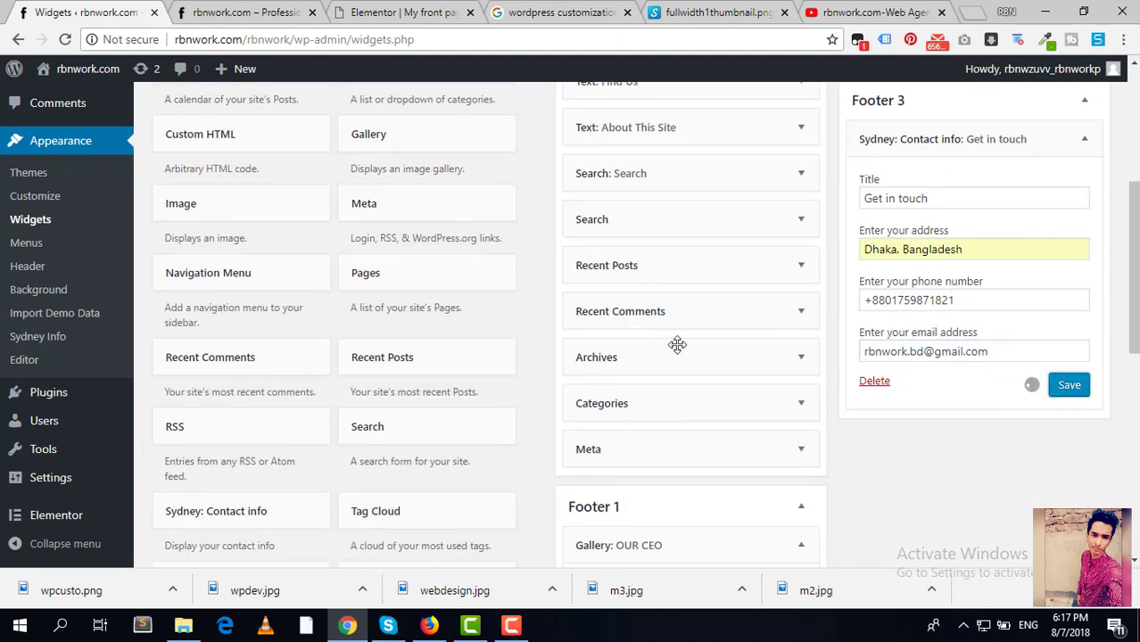
{"action": "left_click", "coordinate": [397, 11]}
{"action": "left_click", "coordinate": [222, 12]}
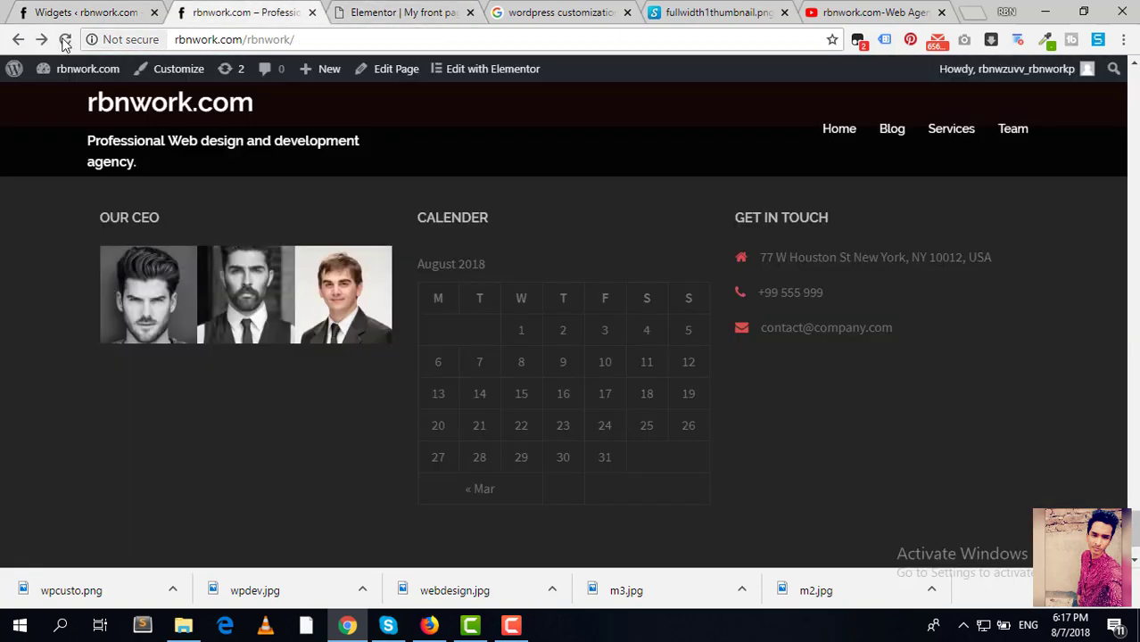
Step: Close the Elementor tab and scroll the reloaded homepage back up to the Welcome to Sydney slider
{"action": "left_click", "coordinate": [470, 13]}
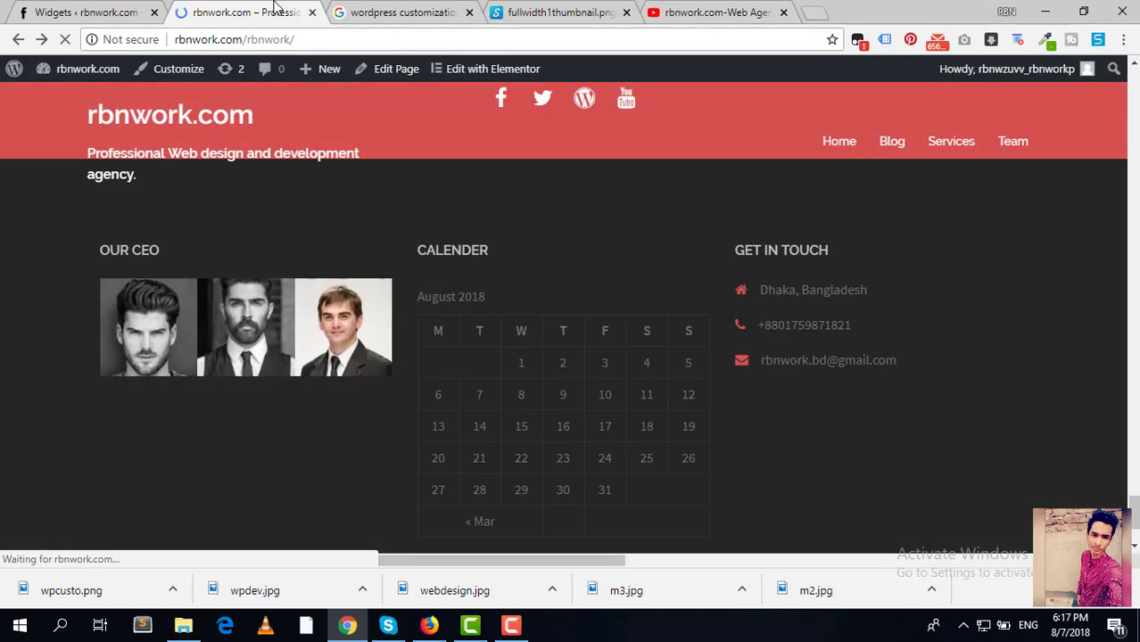
{"action": "scroll", "coordinate": [726, 259], "scroll_direction": "up", "scroll_amount": 10}
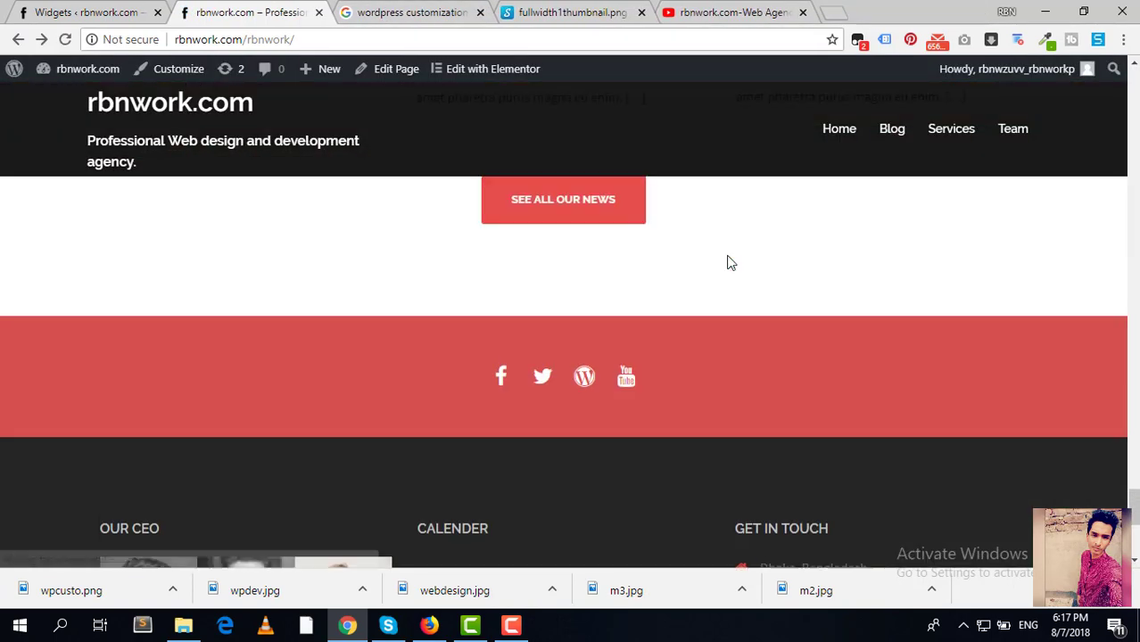
{"action": "scroll", "coordinate": [726, 255], "scroll_direction": "up", "scroll_amount": 15}
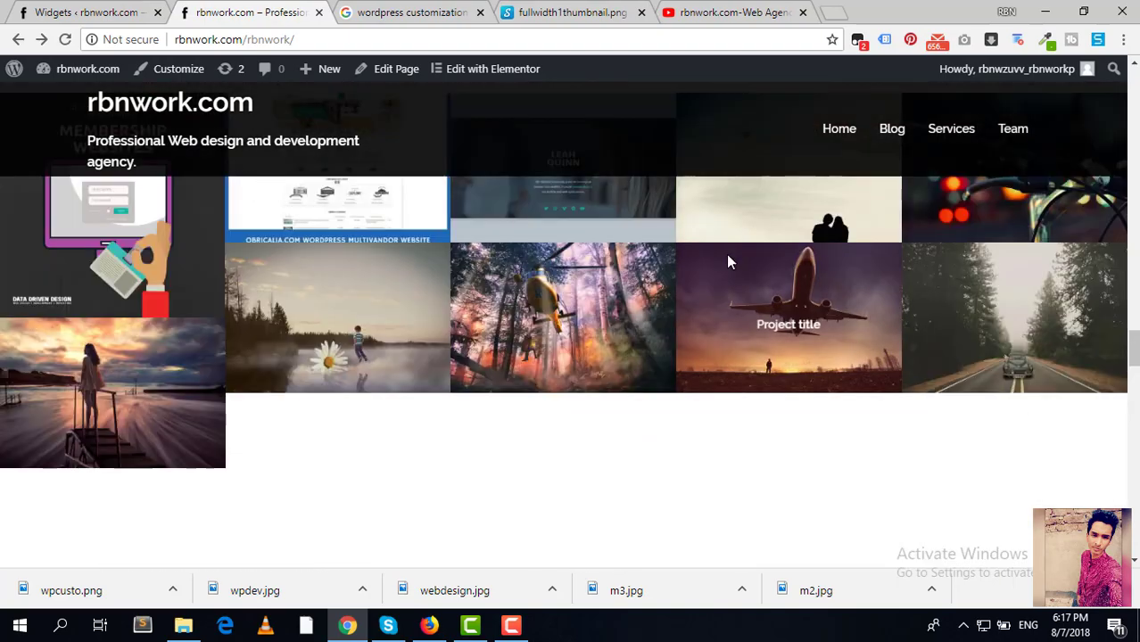
{"action": "scroll", "coordinate": [722, 254], "scroll_direction": "up", "scroll_amount": 15}
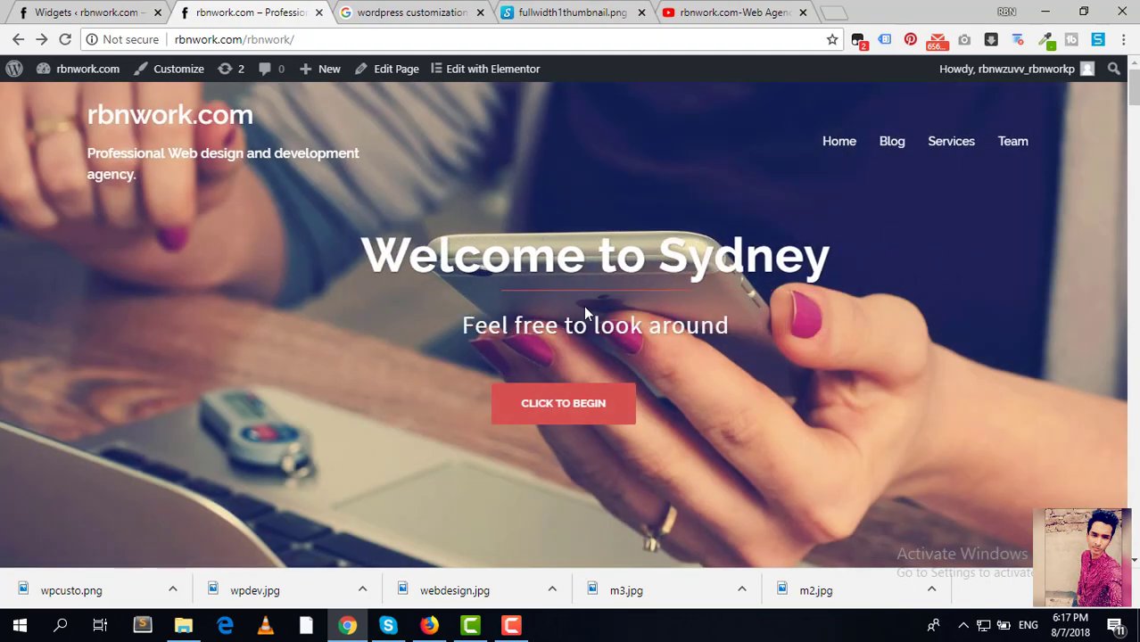
{"action": "scroll", "coordinate": [408, 249], "scroll_direction": "down", "scroll_amount": 2}
{"action": "scroll", "coordinate": [410, 256], "scroll_direction": "up", "scroll_amount": 2}
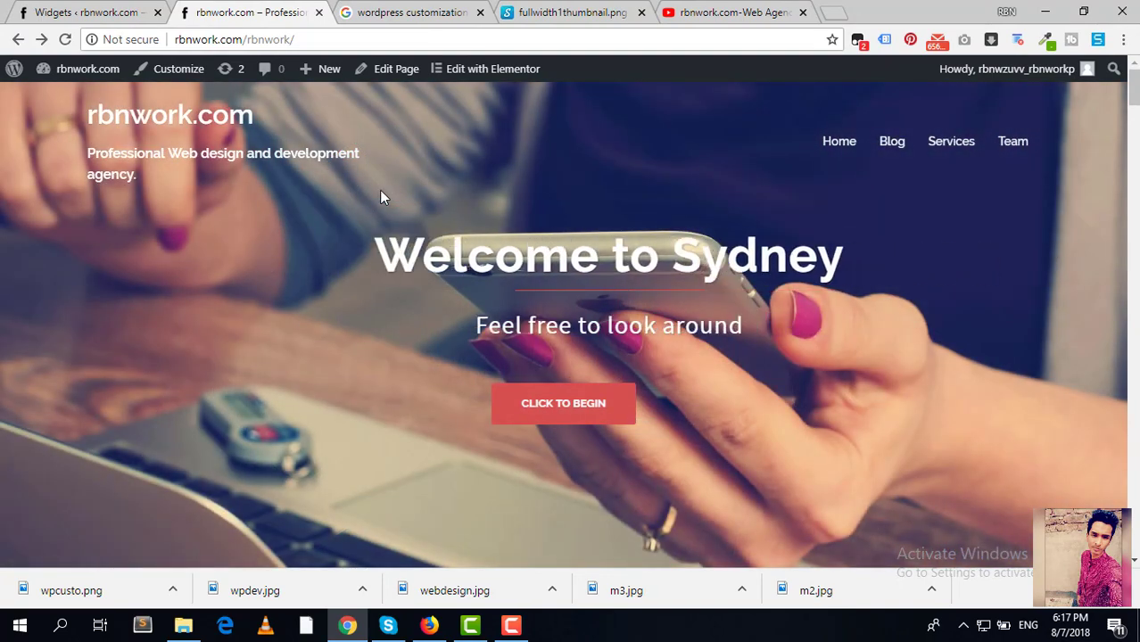
Step: Open the Customizer's Header area > Header type settings from the admin
{"action": "left_click", "coordinate": [65, 12]}
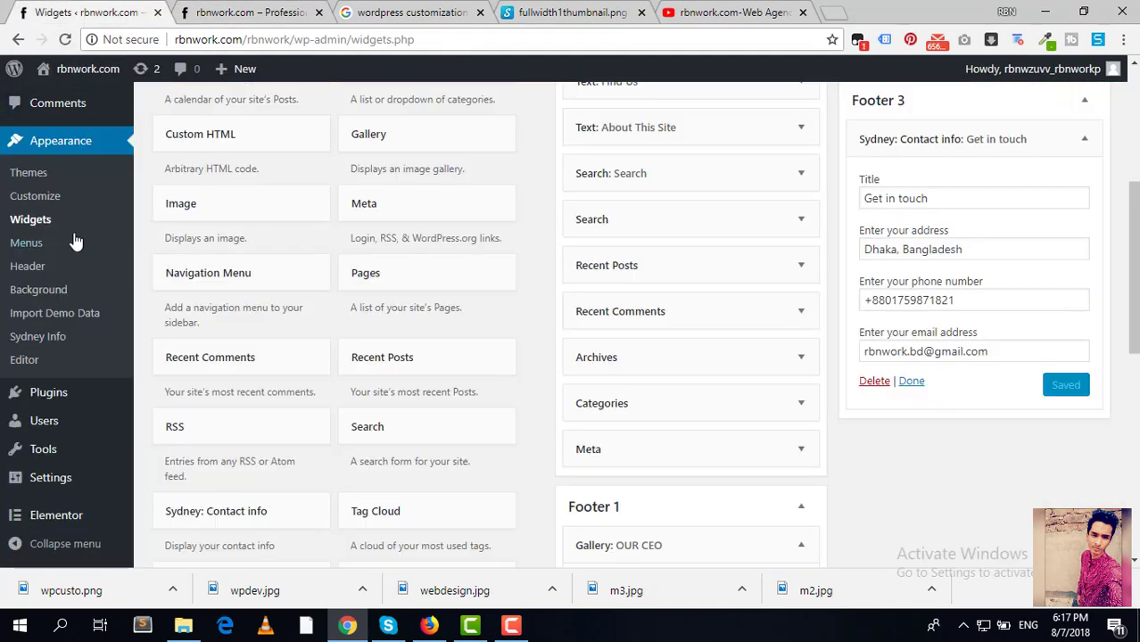
{"action": "left_click", "coordinate": [241, 12]}
{"action": "left_click", "coordinate": [91, 12]}
{"action": "left_click", "coordinate": [46, 204]}
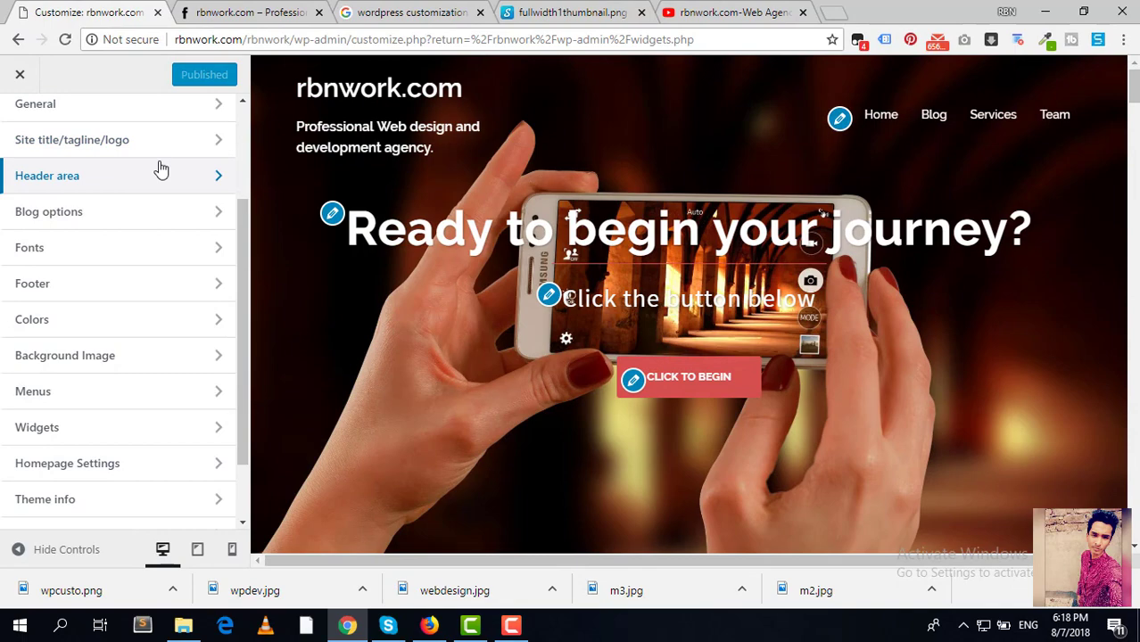
{"action": "left_click", "coordinate": [161, 171]}
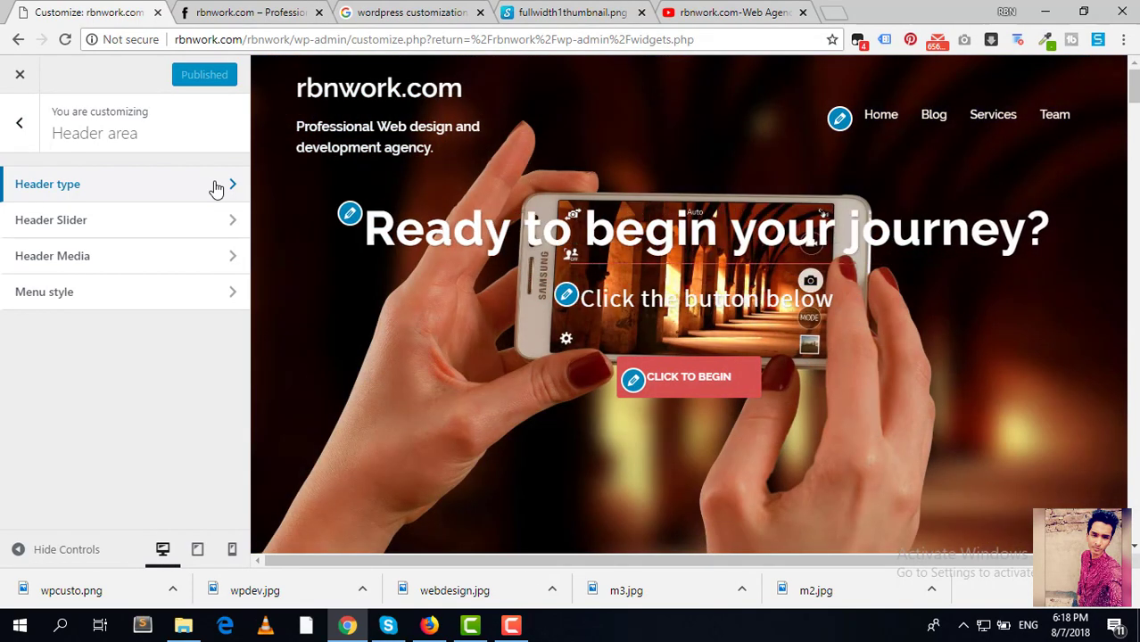
{"action": "left_click", "coordinate": [215, 186]}
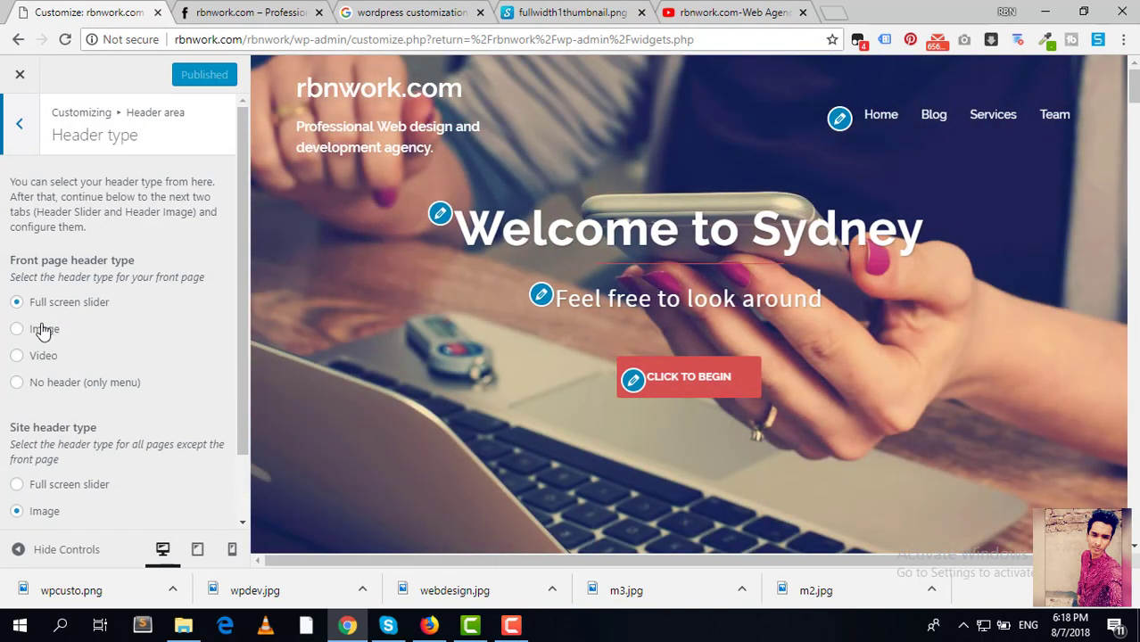
Step: Try Image and slider front page headers, then choose No header (only menu)
{"action": "left_click", "coordinate": [42, 330]}
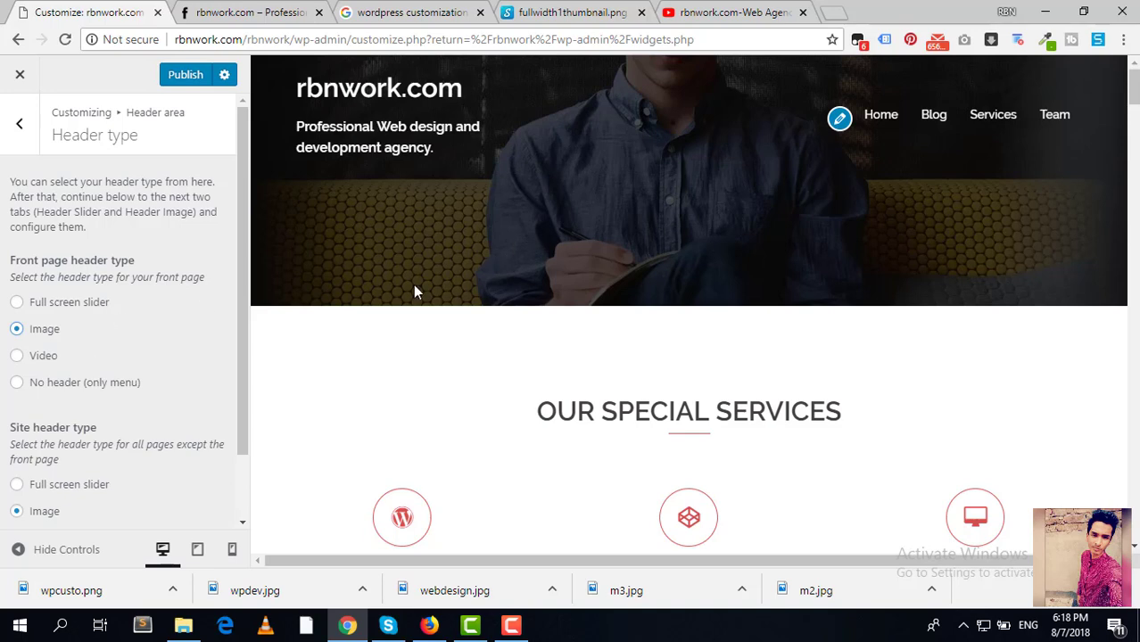
{"action": "left_click", "coordinate": [21, 305]}
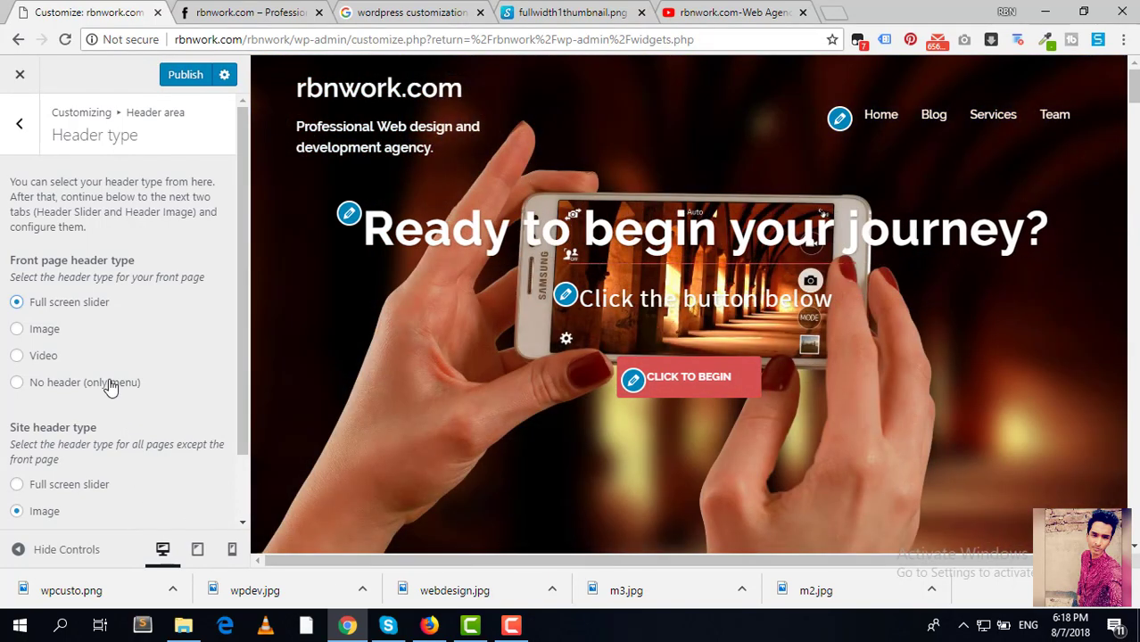
{"action": "left_click", "coordinate": [110, 383]}
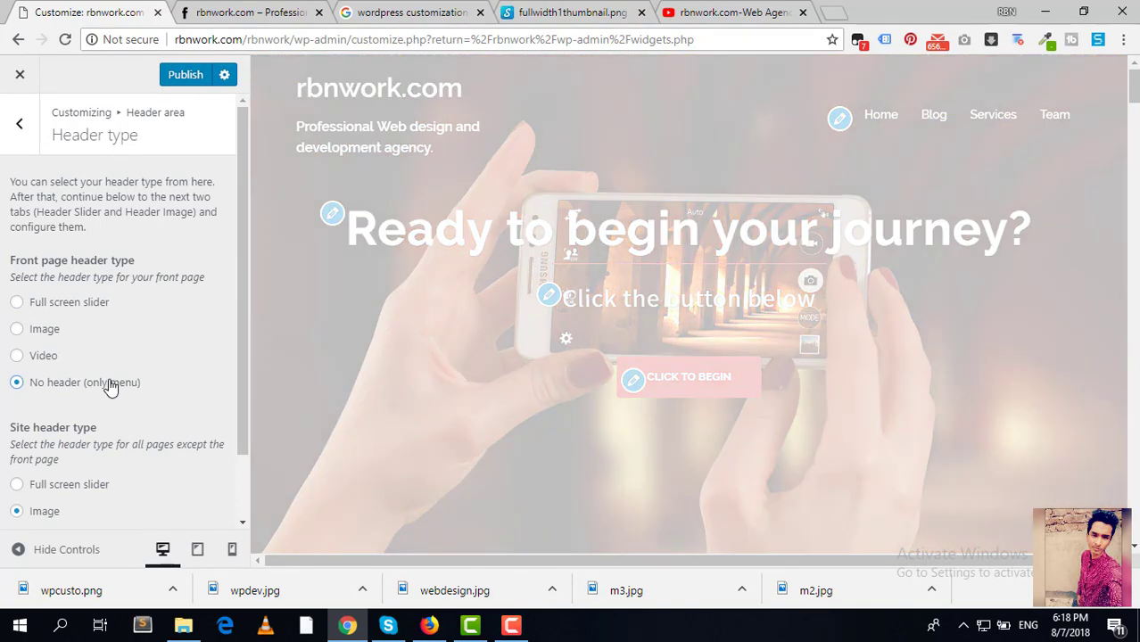
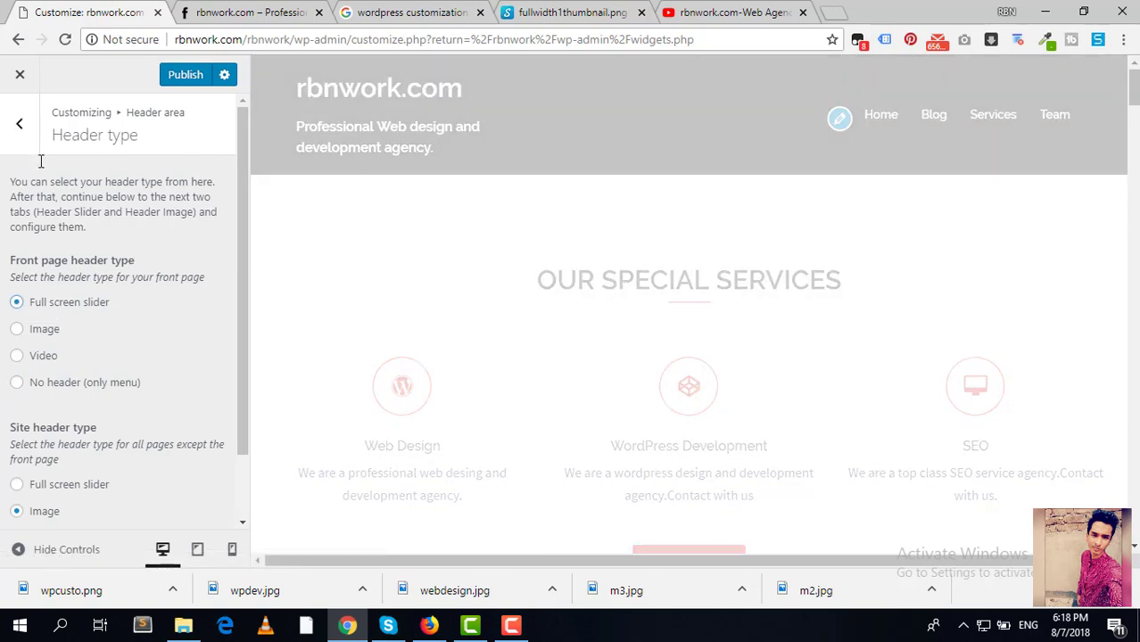
Step: Open the Header Slider settings, try a slider speed of 1000, then restore it to 4000 ms
{"action": "left_click", "coordinate": [8, 133]}
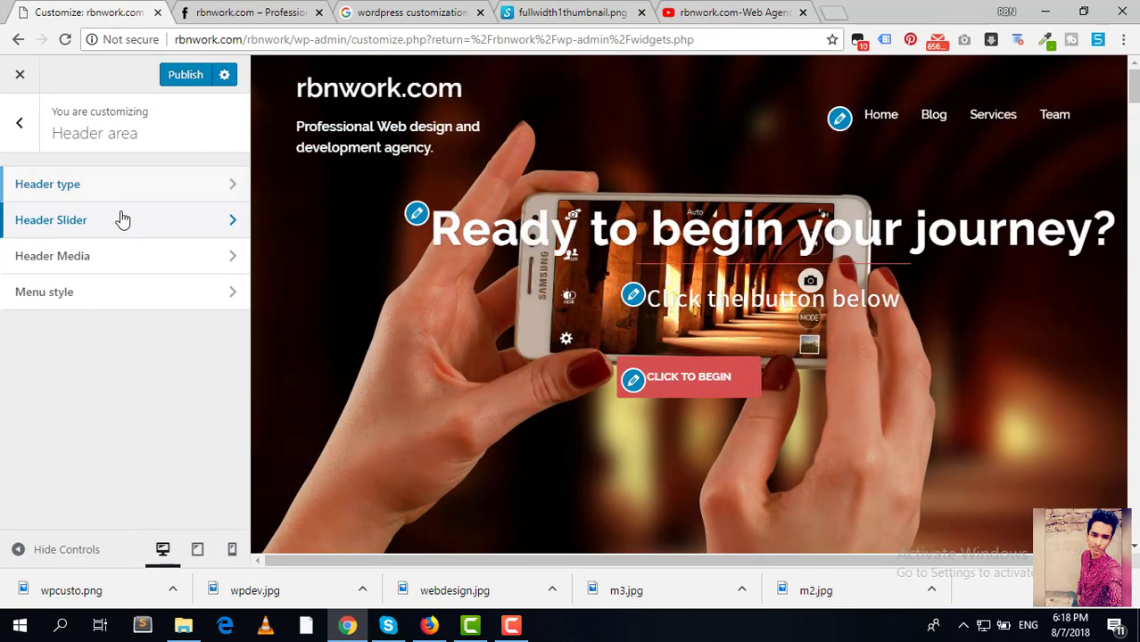
{"action": "left_click", "coordinate": [122, 220]}
{"action": "scroll", "coordinate": [152, 268], "scroll_direction": "down", "scroll_amount": 2}
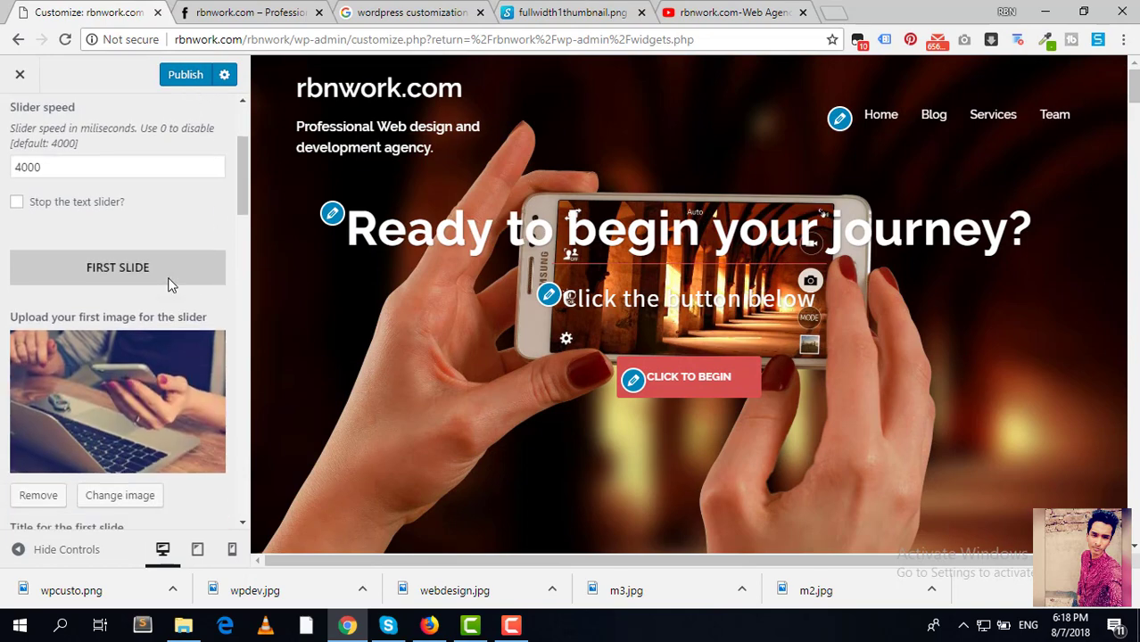
{"action": "scroll", "coordinate": [157, 277], "scroll_direction": "up", "scroll_amount": 1}
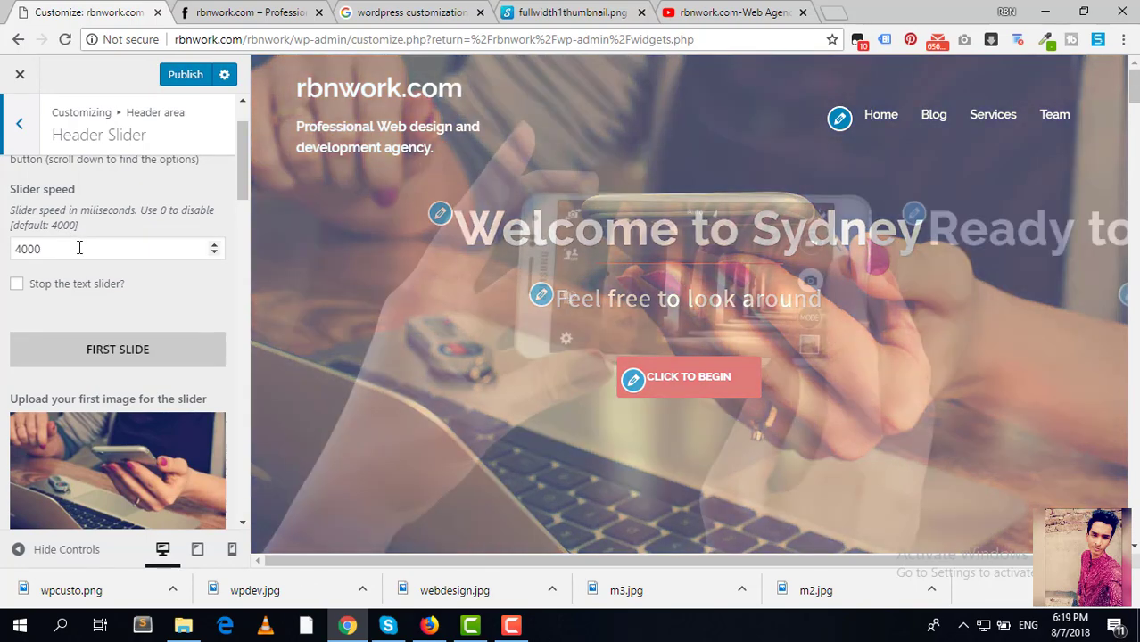
{"action": "double_click", "coordinate": [79, 247]}
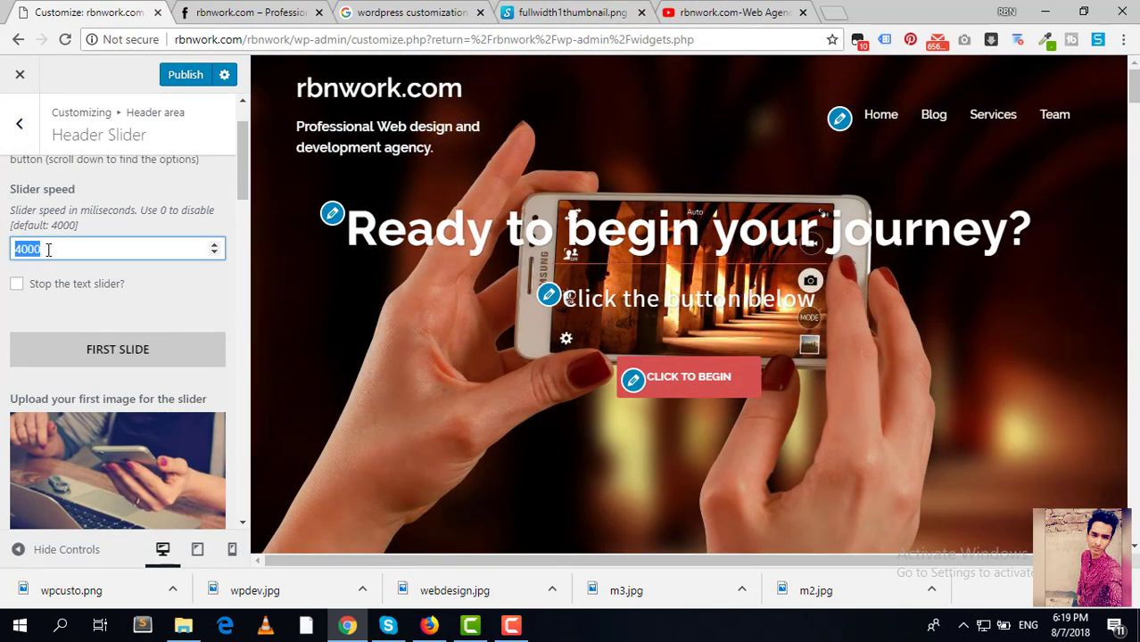
{"action": "type", "text": "1000"}
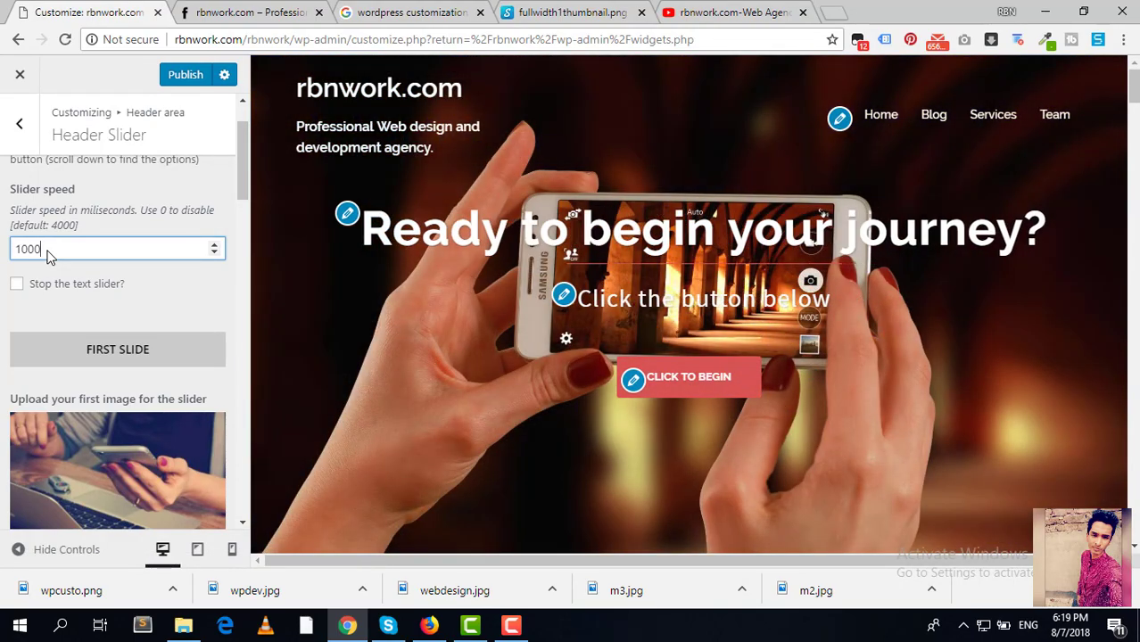
{"action": "key", "text": "BackSpace"}
{"action": "key", "text": "BackSpace"}
{"action": "key", "text": "BackSpace"}
{"action": "key", "text": "BackSpace"}
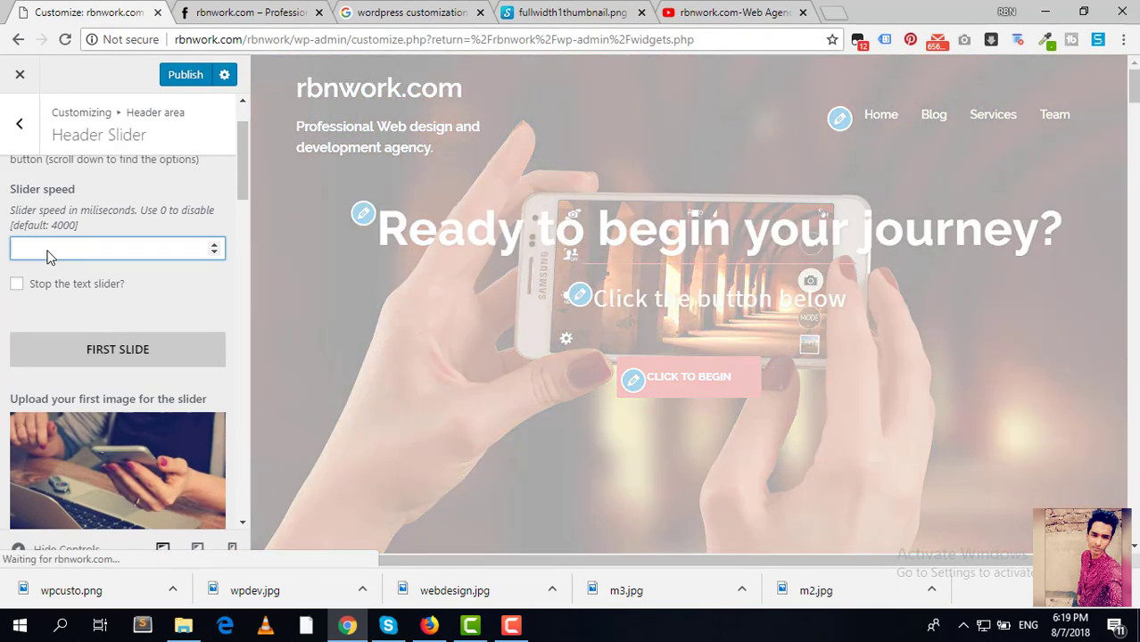
{"action": "type", "text": "4000"}
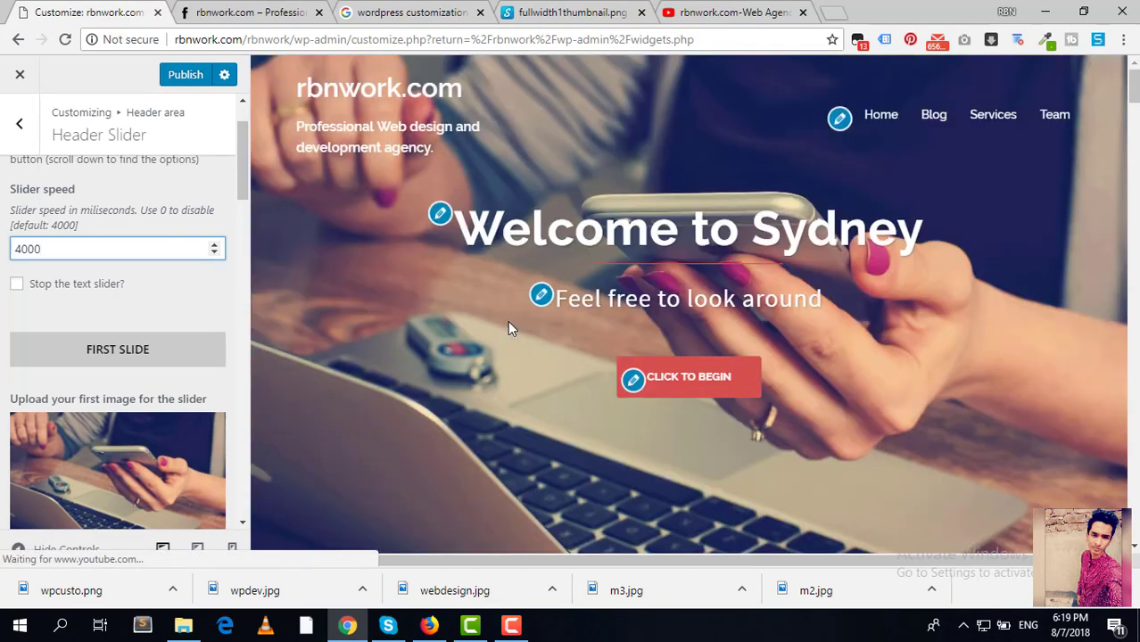
{"action": "scroll", "coordinate": [122, 440], "scroll_direction": "down", "scroll_amount": 1}
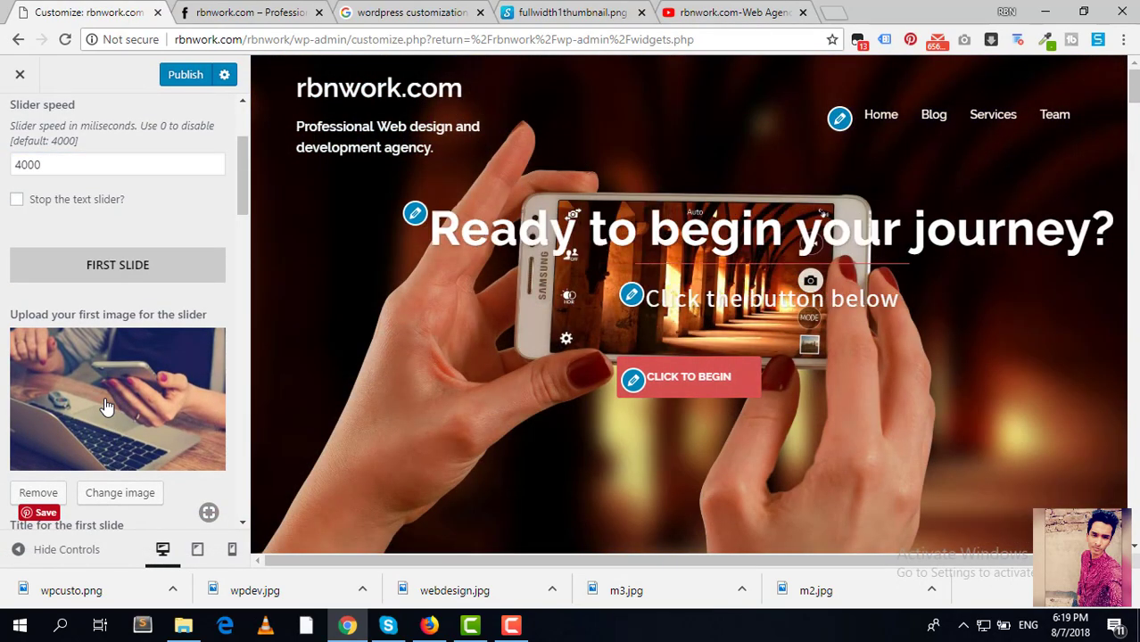
Step: Replace the first slide's image with the white iPhone photo from the Media Library
{"action": "left_click", "coordinate": [105, 403]}
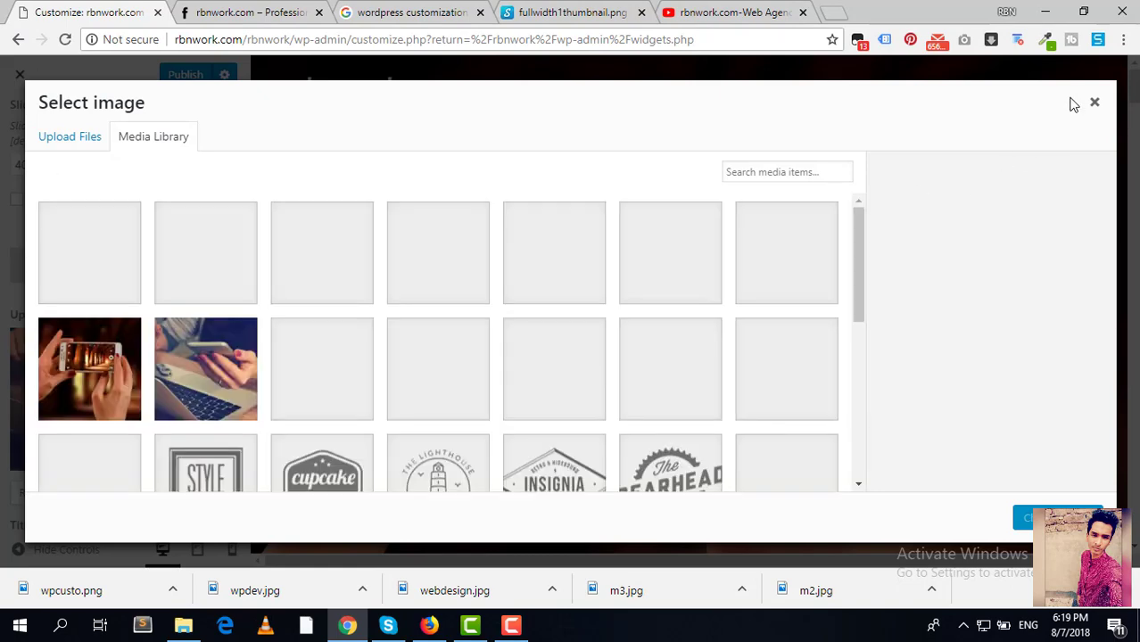
{"action": "scroll", "coordinate": [482, 356], "scroll_direction": "down", "scroll_amount": 5}
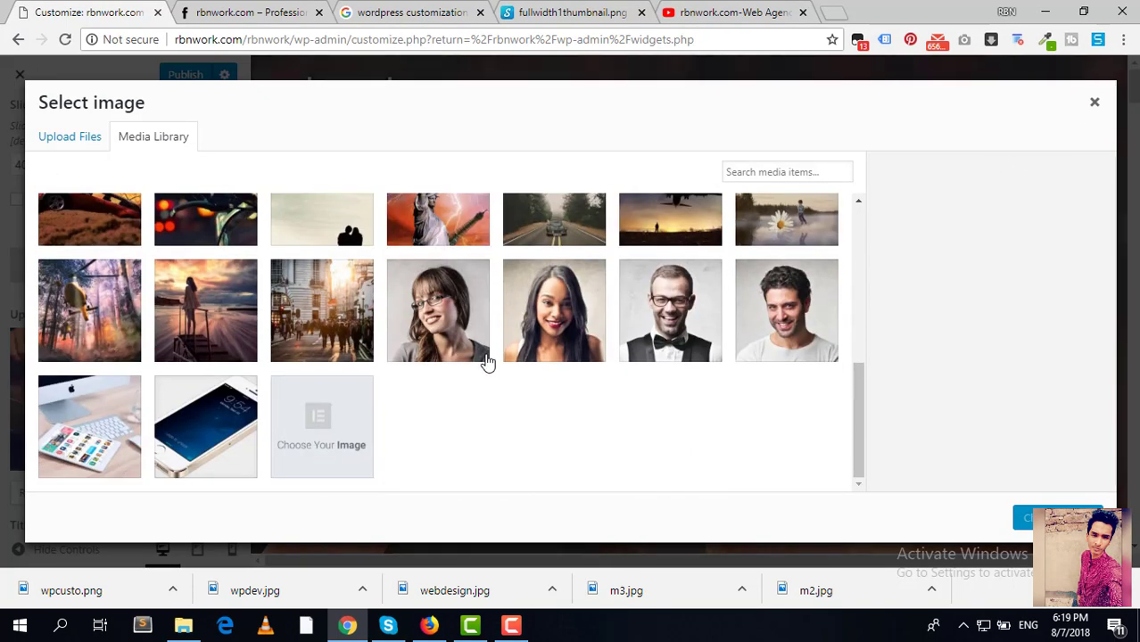
{"action": "scroll", "coordinate": [468, 326], "scroll_direction": "up", "scroll_amount": 1}
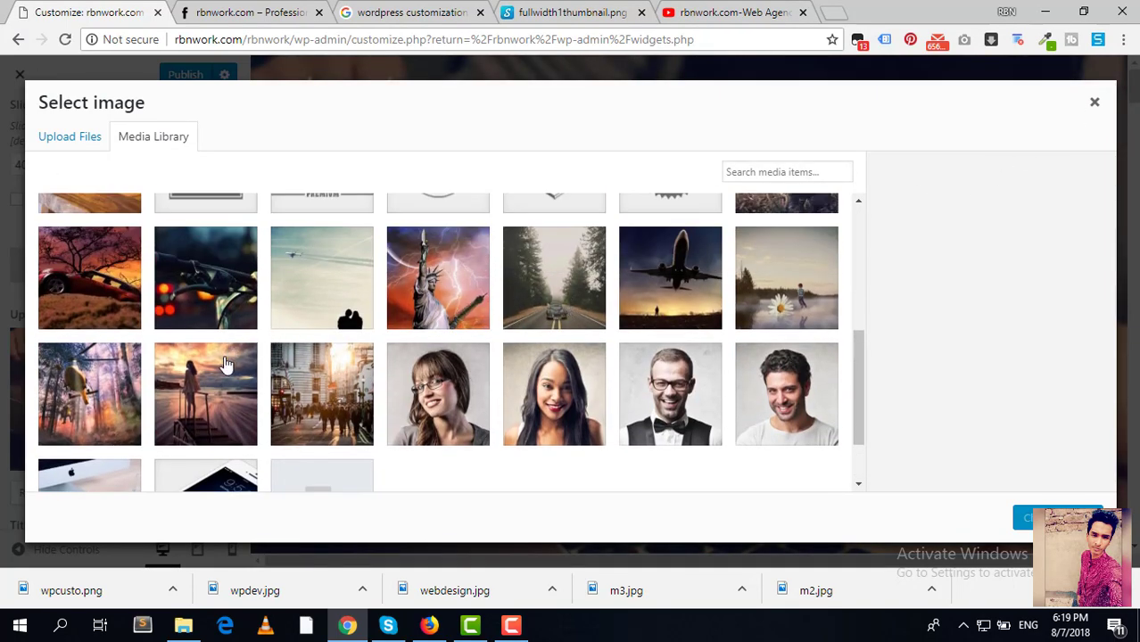
{"action": "scroll", "coordinate": [225, 364], "scroll_direction": "down", "scroll_amount": 2}
{"action": "left_click", "coordinate": [218, 439]}
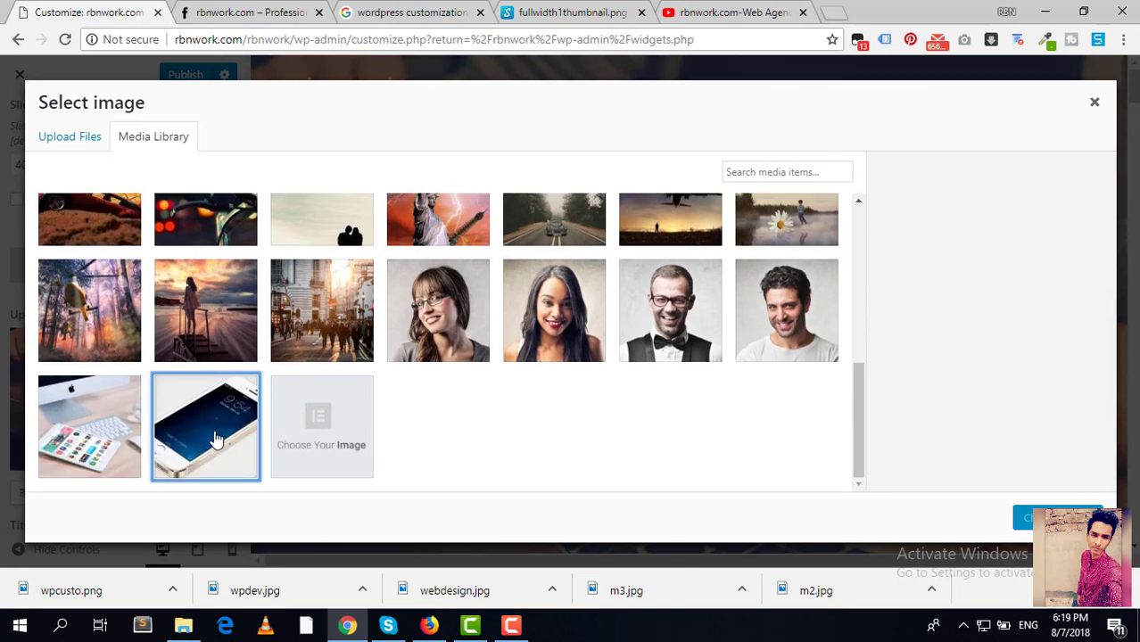
{"action": "left_click", "coordinate": [1035, 518]}
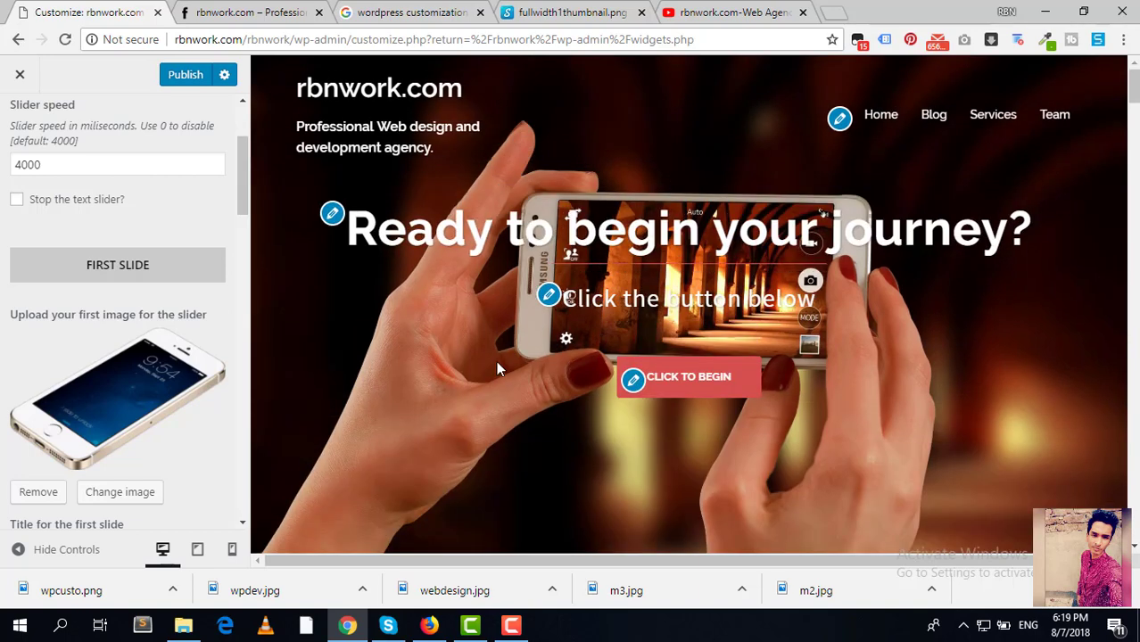
Step: Change the first slide's title to 'Welcome to RbnWork'
{"action": "scroll", "coordinate": [183, 379], "scroll_direction": "down", "scroll_amount": 5}
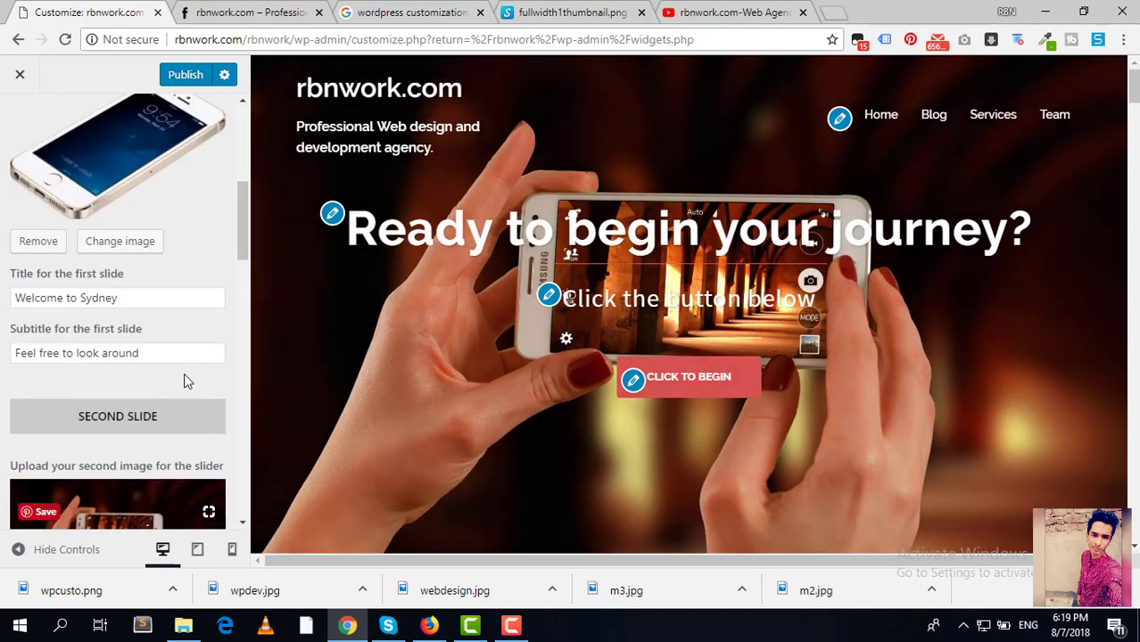
{"action": "scroll", "coordinate": [184, 373], "scroll_direction": "down", "scroll_amount": 2}
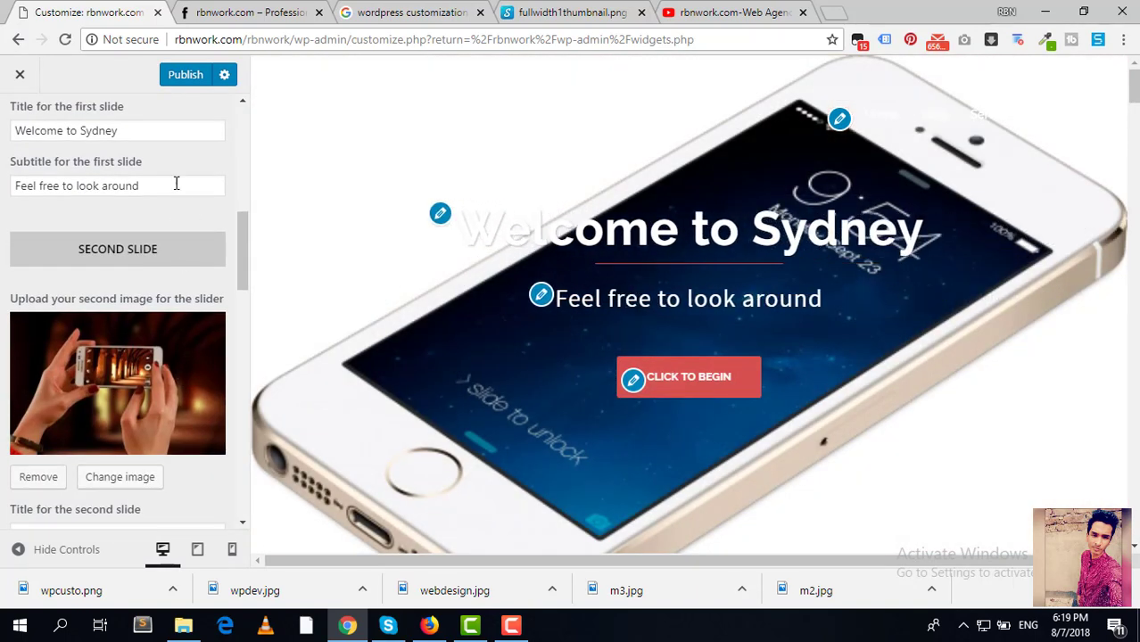
{"action": "scroll", "coordinate": [165, 223], "scroll_direction": "up", "scroll_amount": 2}
{"action": "triple_click", "coordinate": [158, 299]}
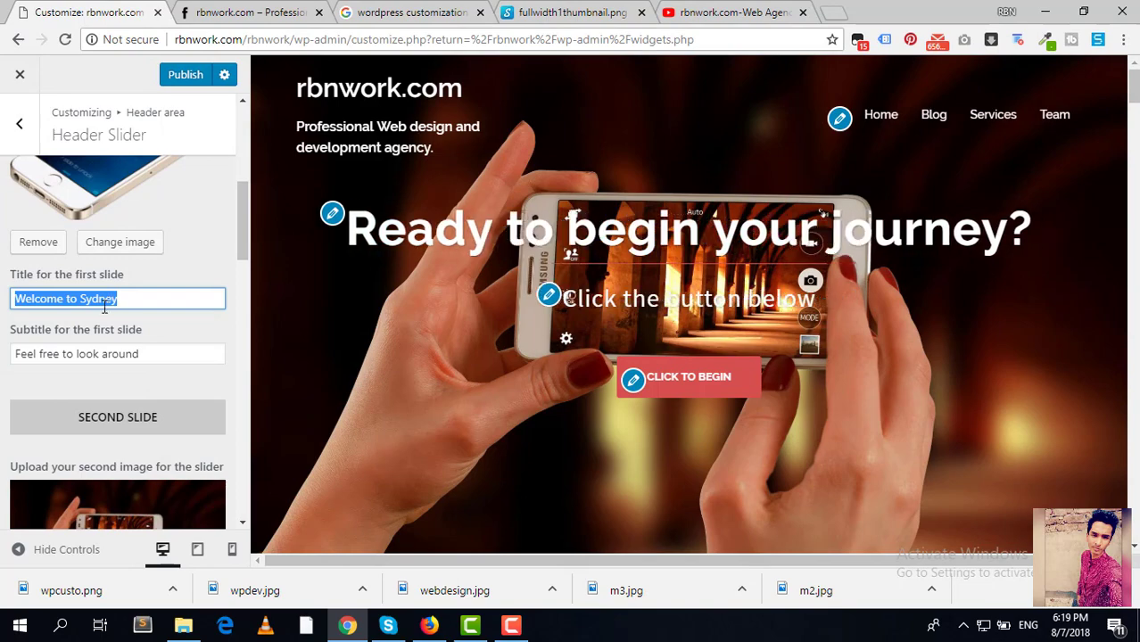
{"action": "double_click", "coordinate": [104, 305]}
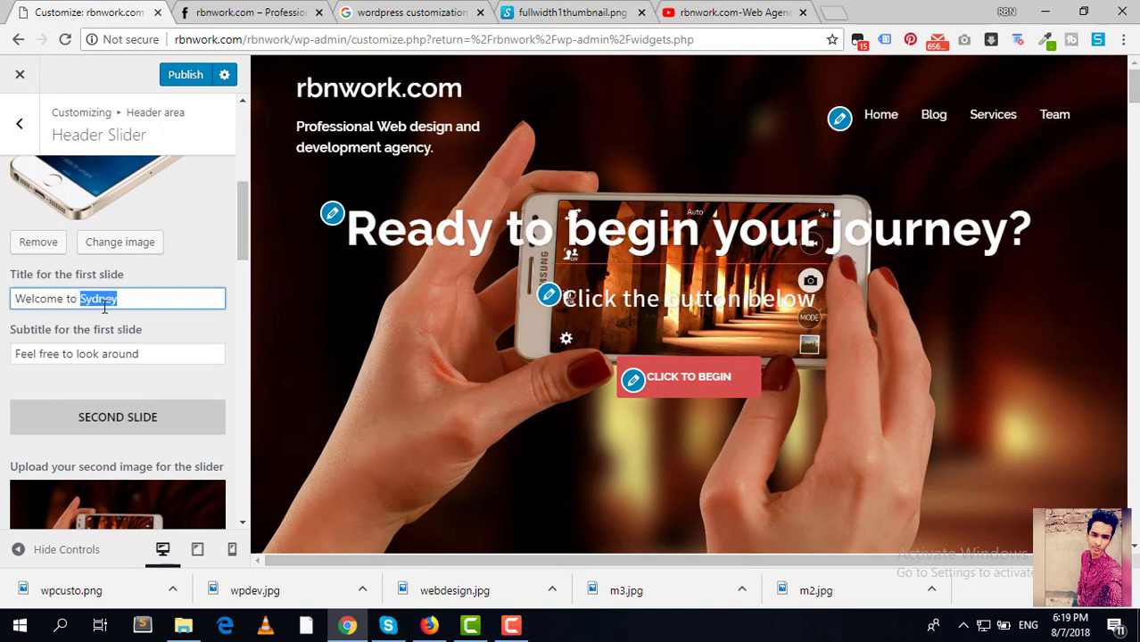
{"action": "type", "text": "RbnWork"}
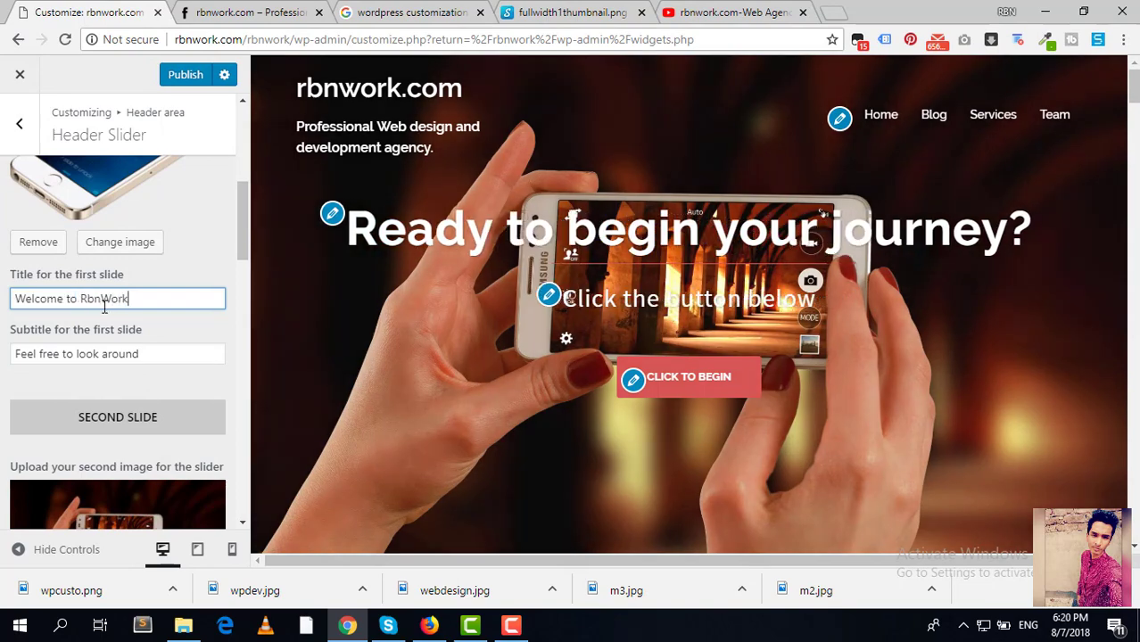
Step: Replace the first slide's subtitle with 'Make your website today.'
{"action": "left_click_drag", "start_coordinate": [159, 358], "coordinate": [4, 357]}
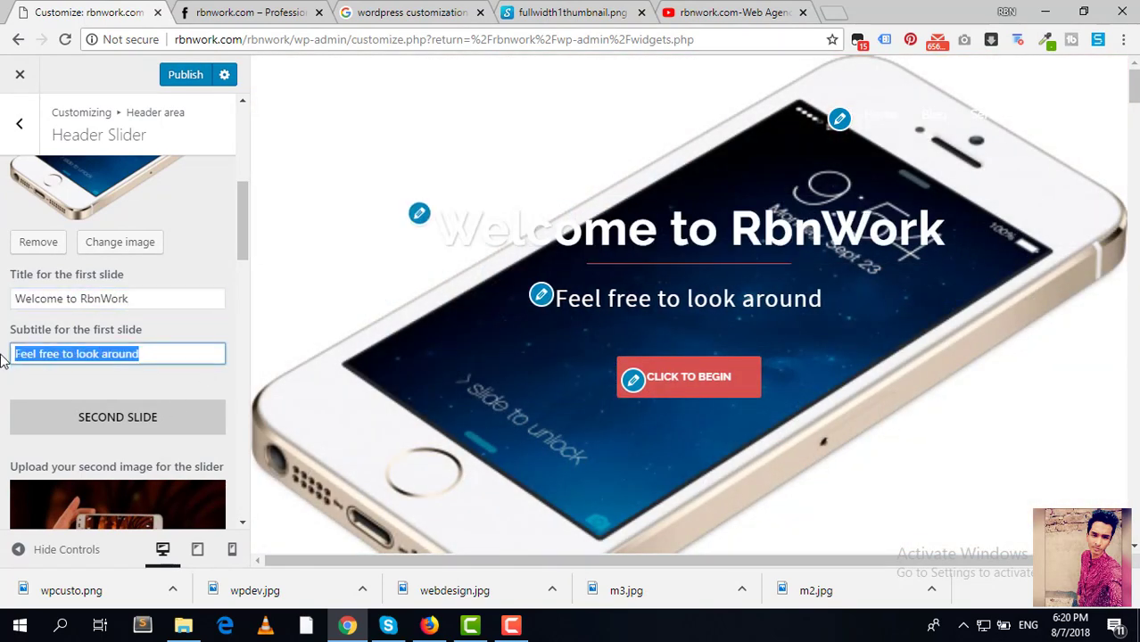
{"action": "type", "text": "GEt"}
{"action": "key", "text": "BackSpace"}
{"action": "key", "text": "BackSpace"}
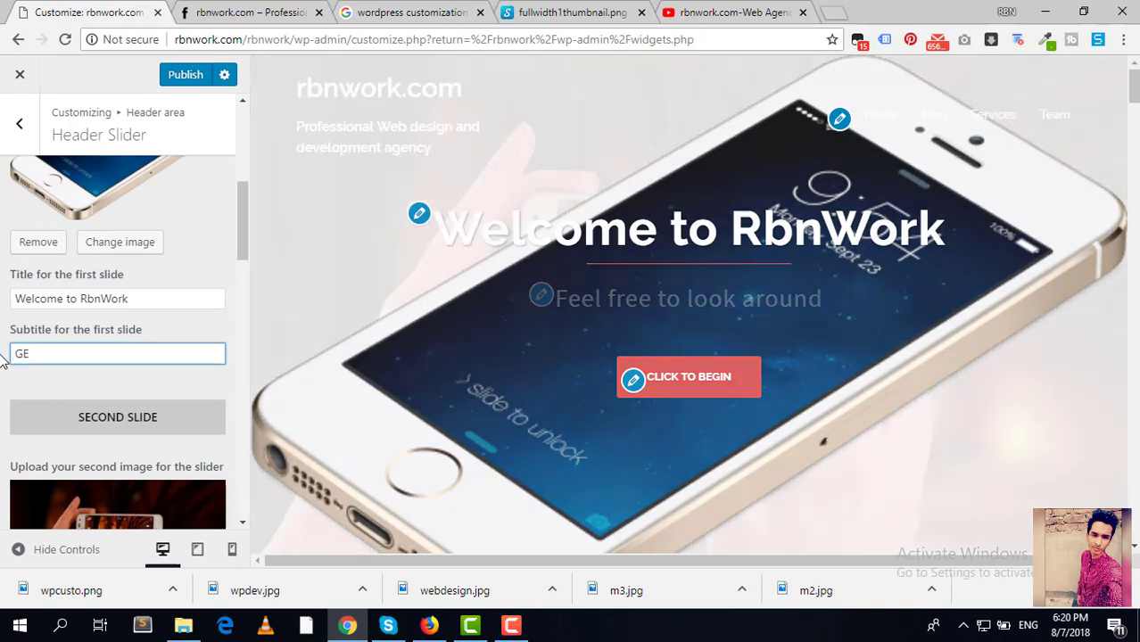
{"action": "type", "text": "et your "}
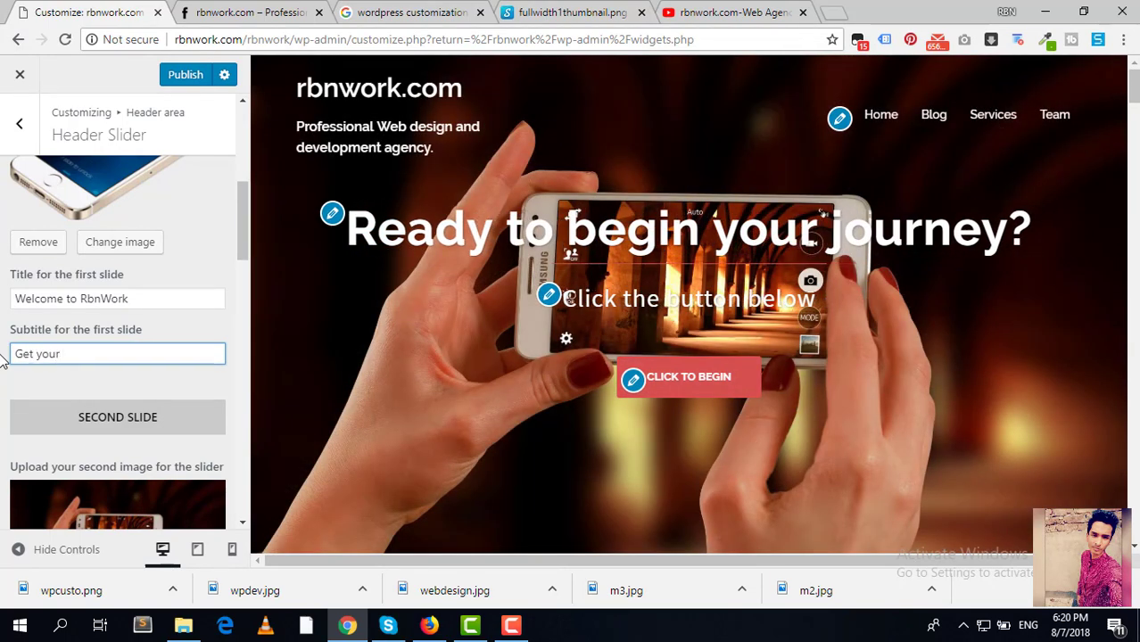
{"action": "type", "text": "Make your website today."}
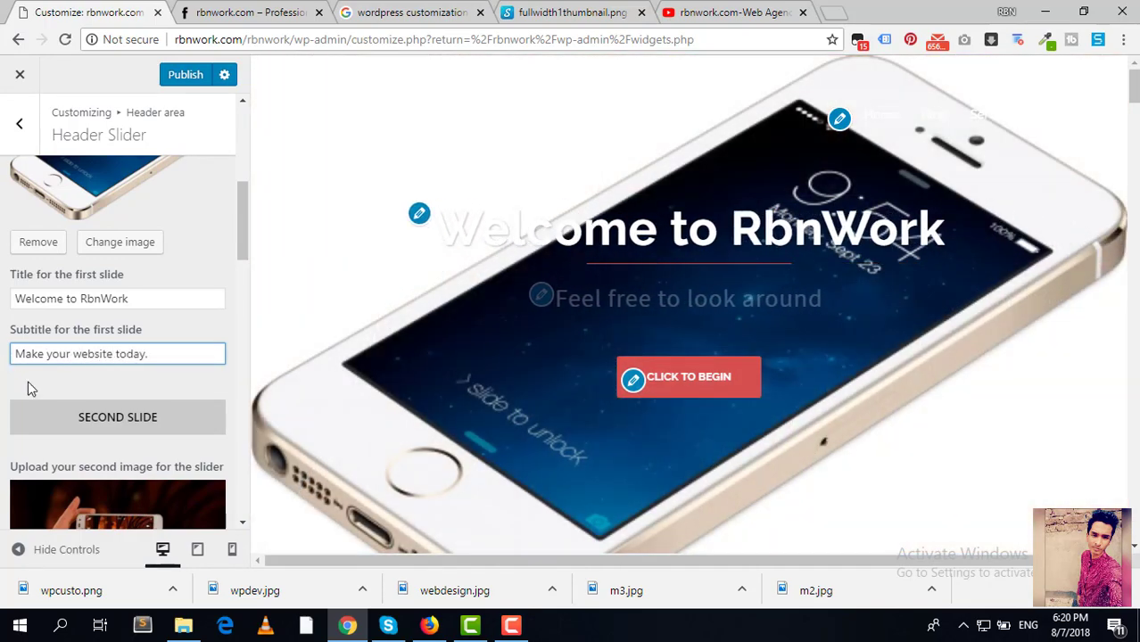
{"action": "scroll", "coordinate": [26, 388], "scroll_direction": "down", "scroll_amount": 2}
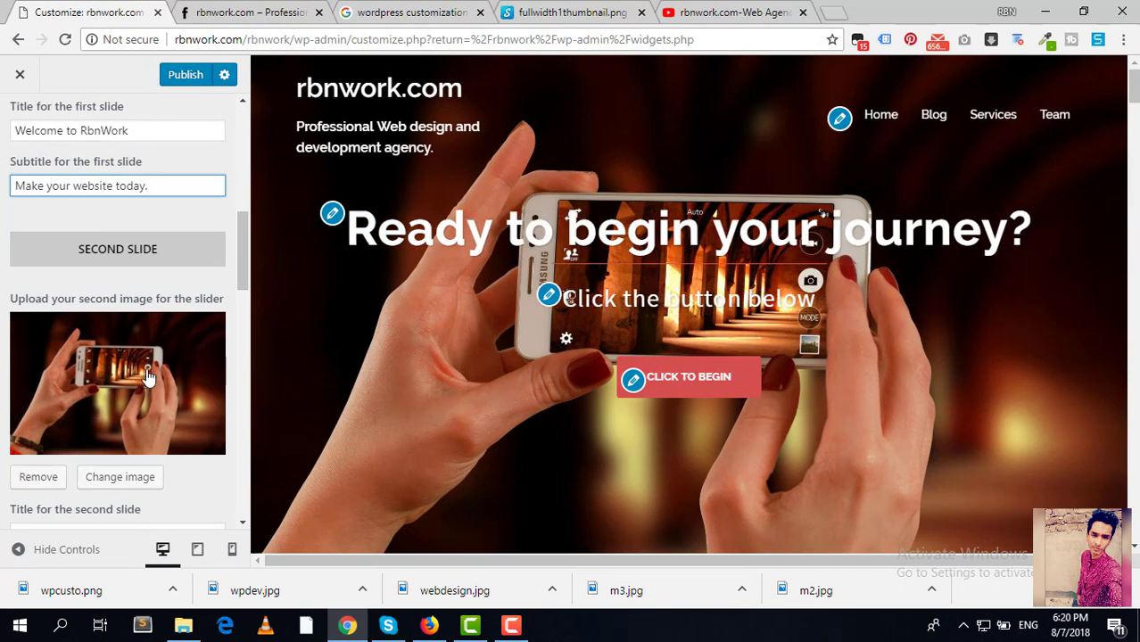
{"action": "left_click", "coordinate": [110, 388]}
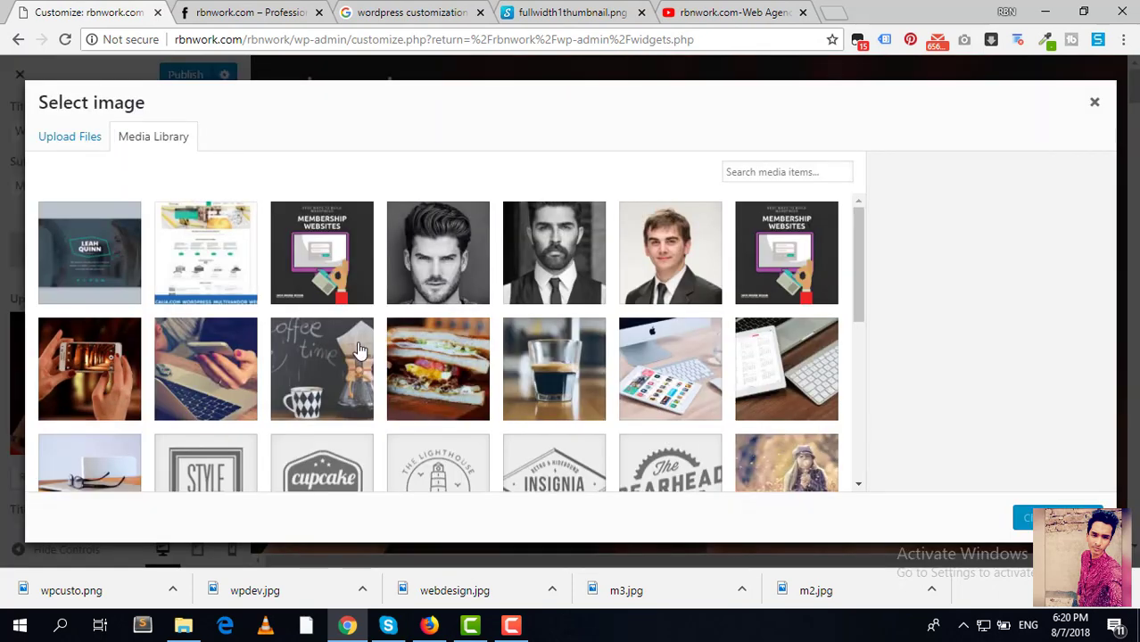
Step: Set the second slide's image to the photo of a girl blowing a dandelion
{"action": "scroll", "coordinate": [634, 328], "scroll_direction": "down", "scroll_amount": 1}
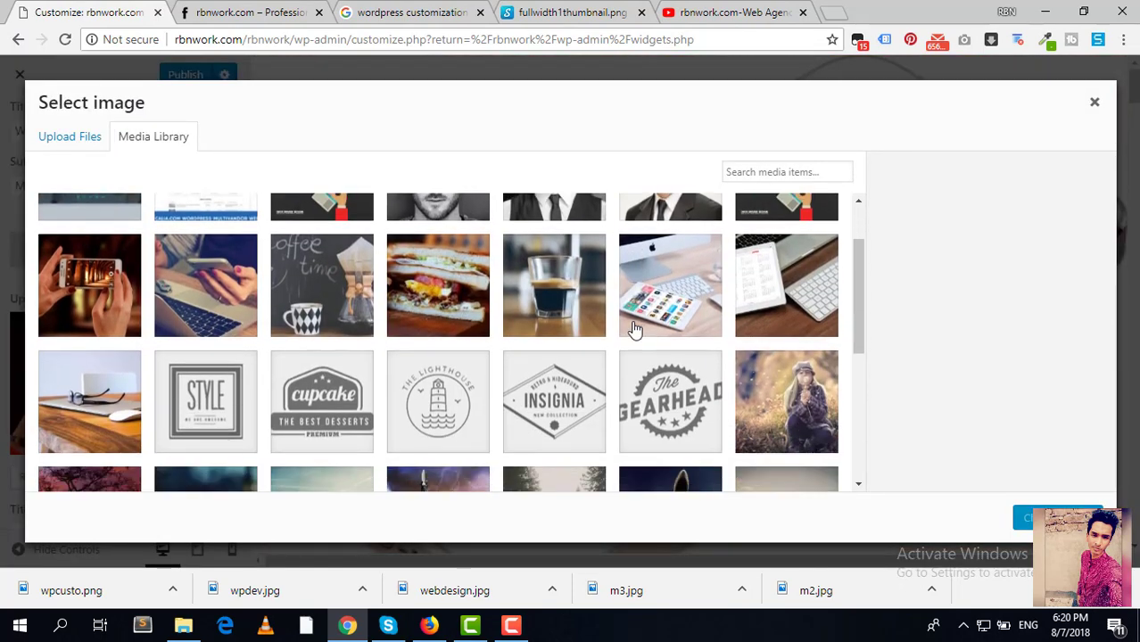
{"action": "left_click", "coordinate": [548, 312]}
{"action": "left_click", "coordinate": [807, 428]}
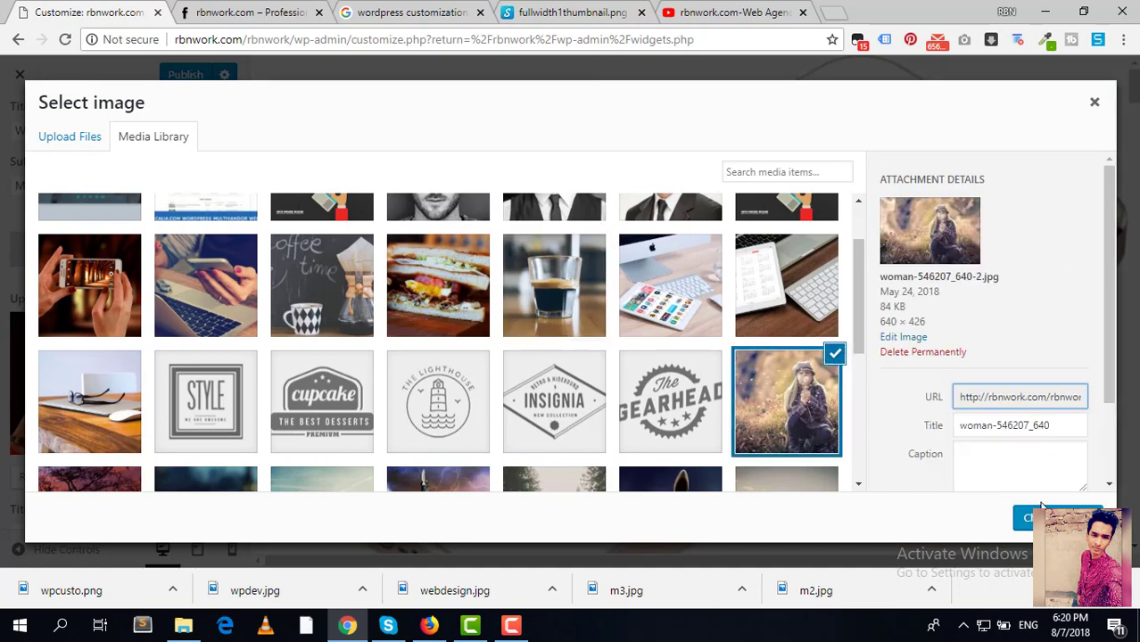
{"action": "left_click", "coordinate": [1039, 519]}
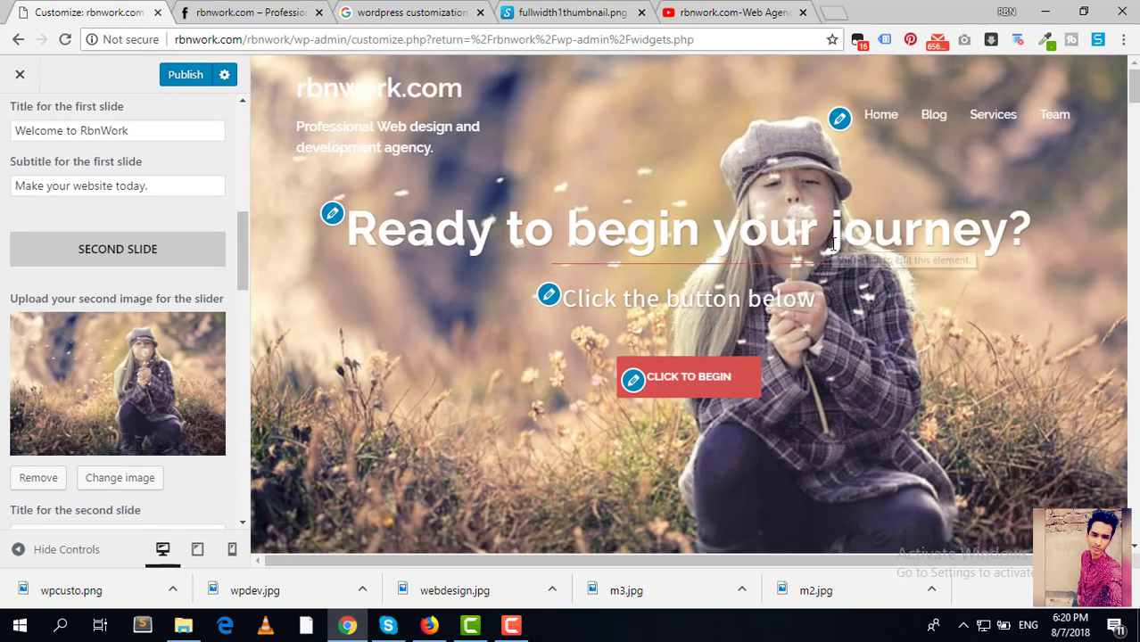
Step: Title the second slide 'RbnWork Agency' and give it the subtitle 'World Class Services'
{"action": "scroll", "coordinate": [192, 352], "scroll_direction": "down", "scroll_amount": 2}
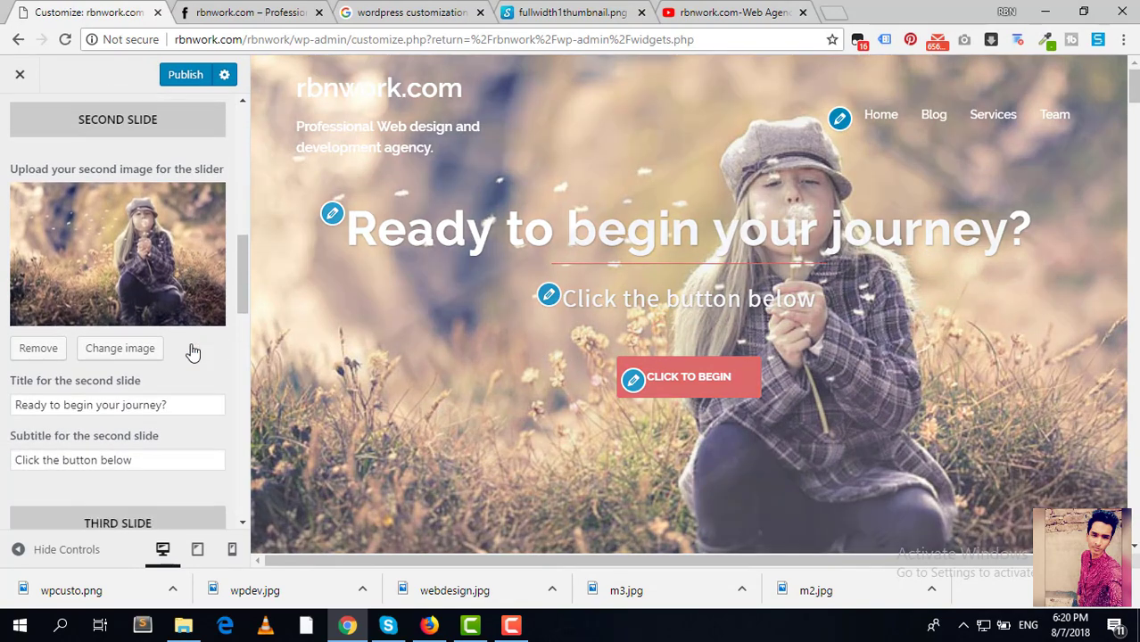
{"action": "left_click_drag", "start_coordinate": [204, 367], "coordinate": [3, 359]}
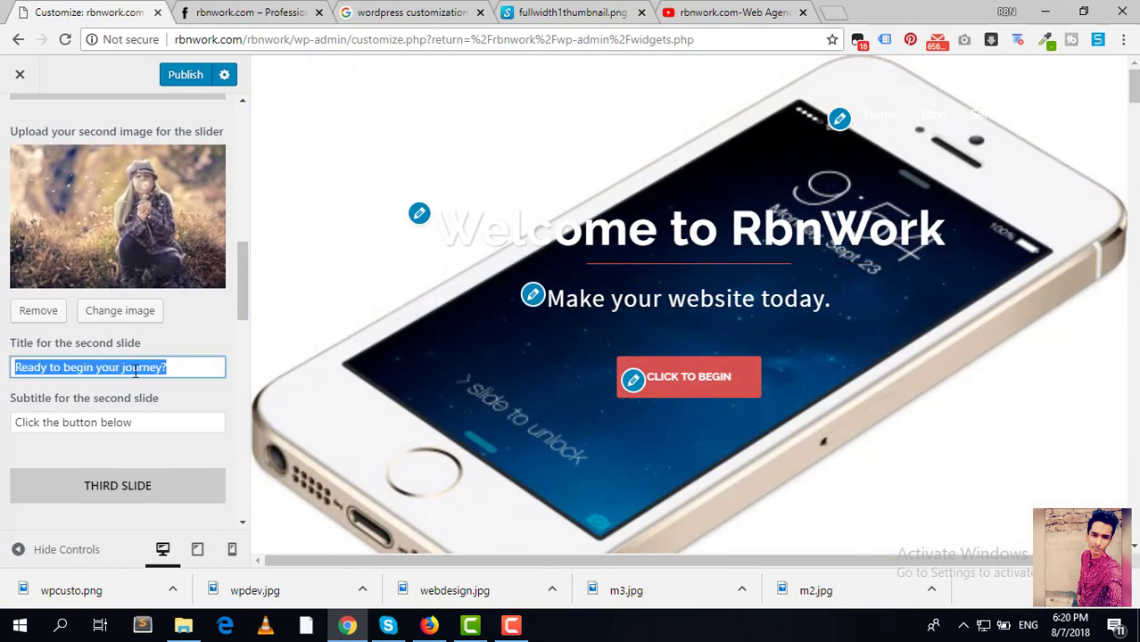
{"action": "key", "text": "BackSpace"}
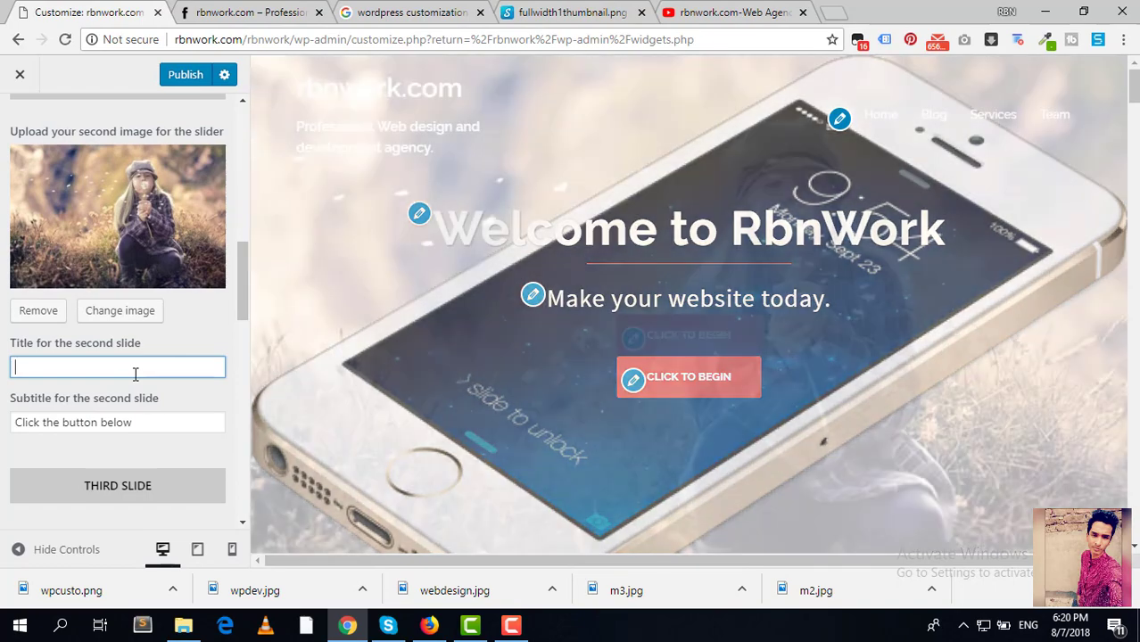
{"action": "type", "text": "RbnWor"}
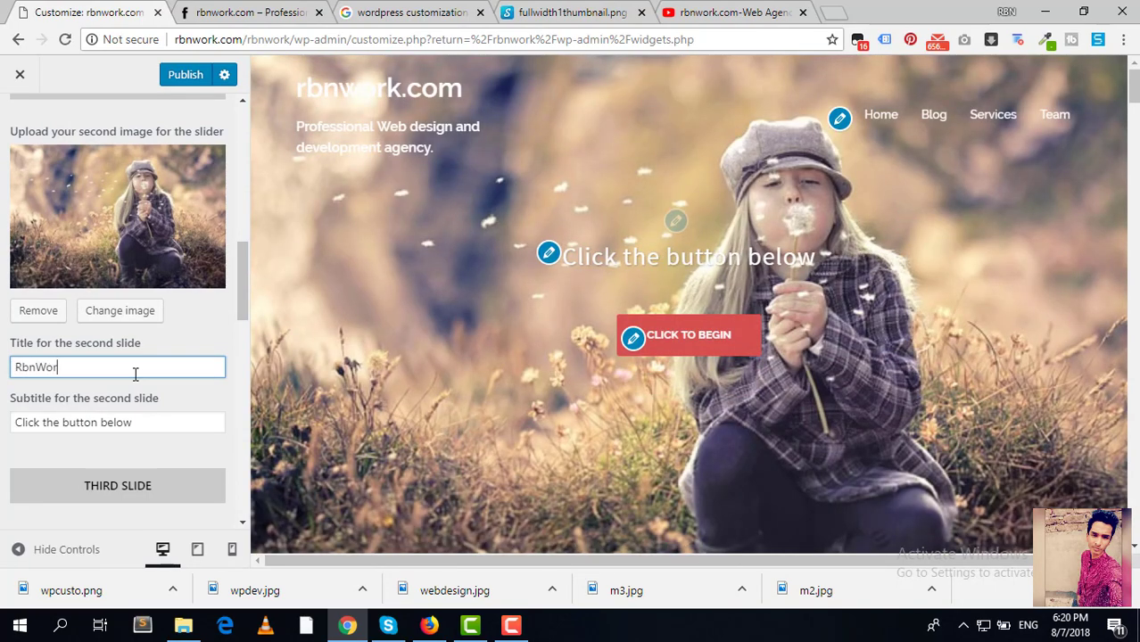
{"action": "type", "text": "k"}
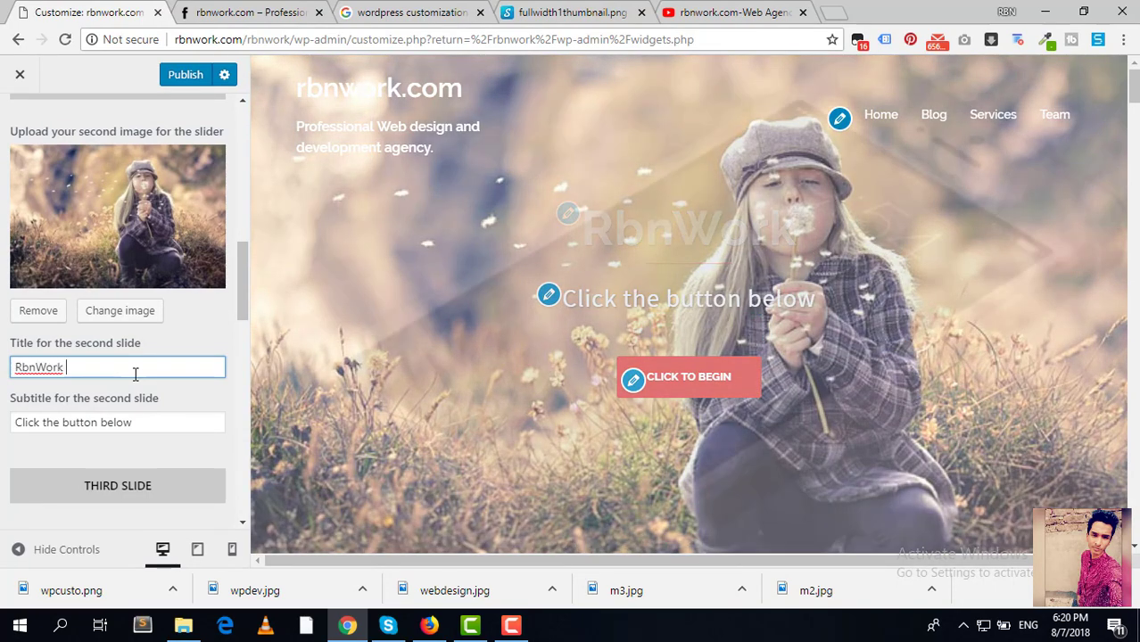
{"action": "type", "text": " Agency"}
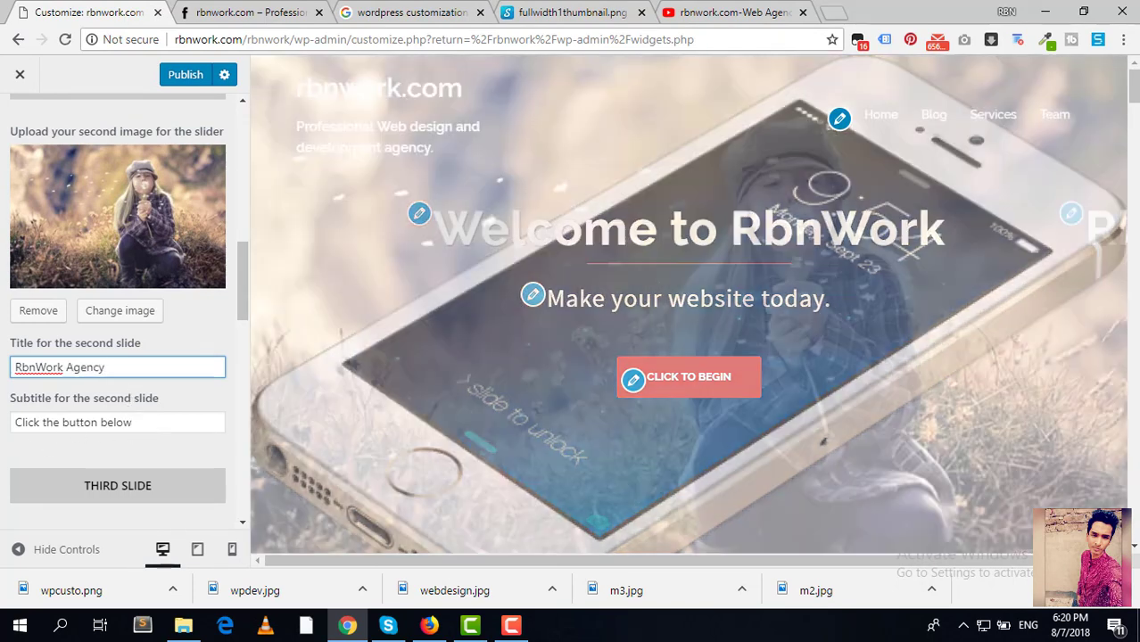
{"action": "key", "text": "Tab"}
{"action": "type", "text": "V"}
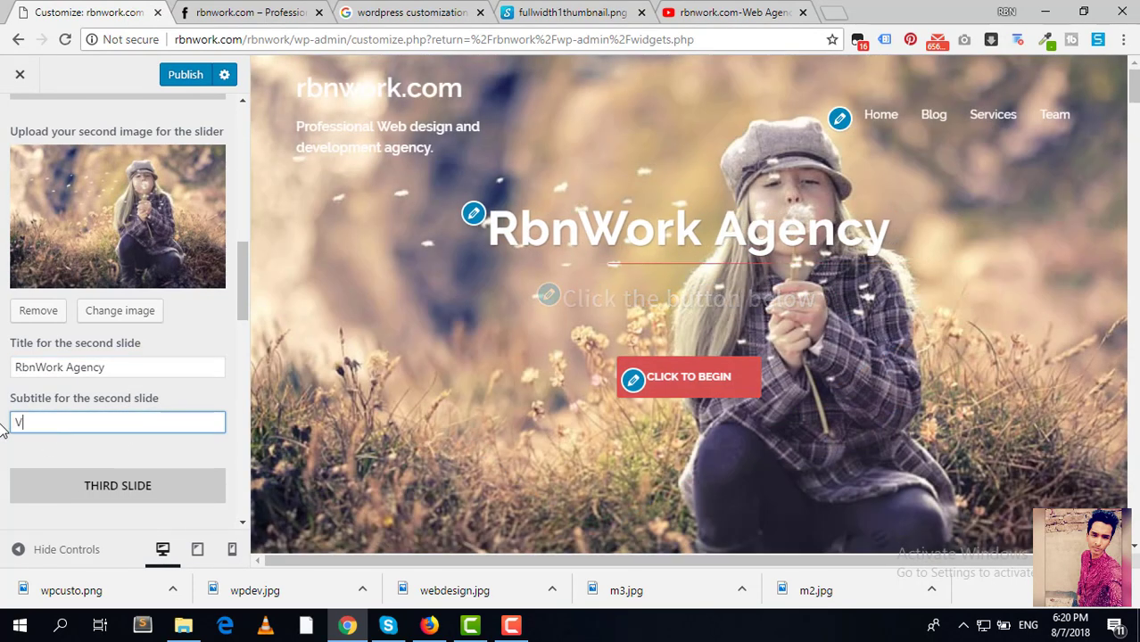
{"action": "key", "text": "BackSpace"}
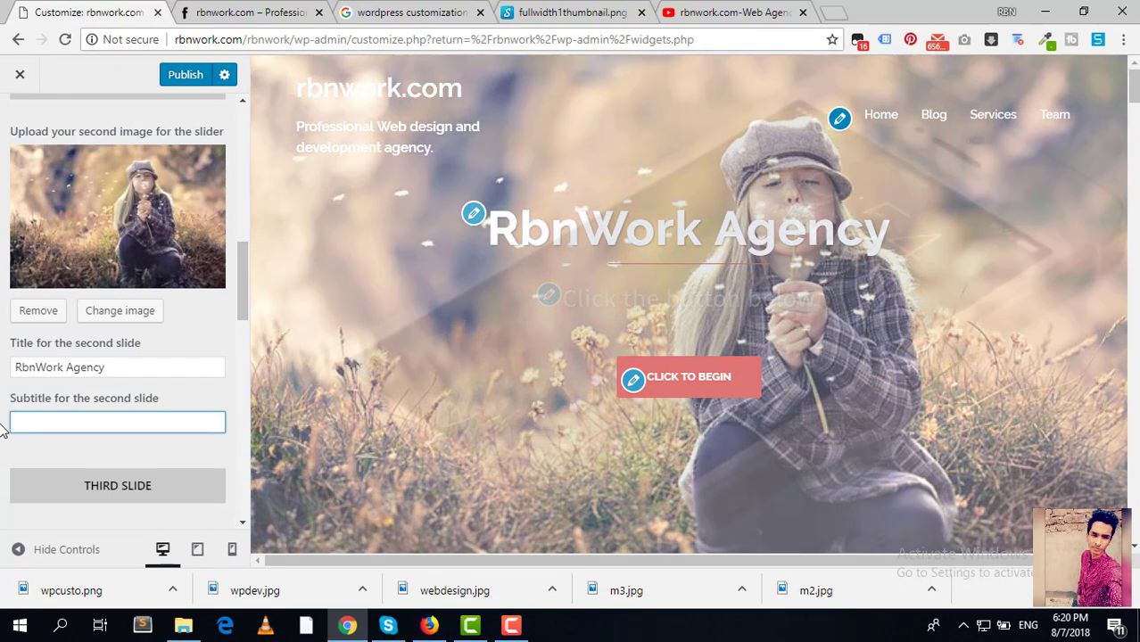
{"action": "type", "text": "World"}
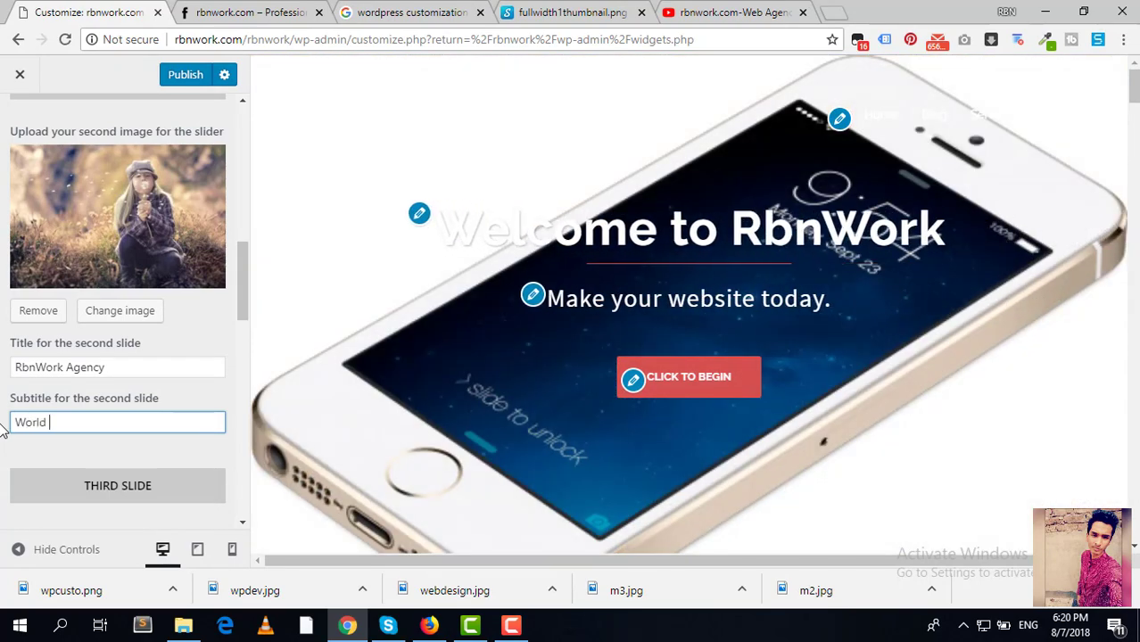
{"action": "type", "text": " Class Services"}
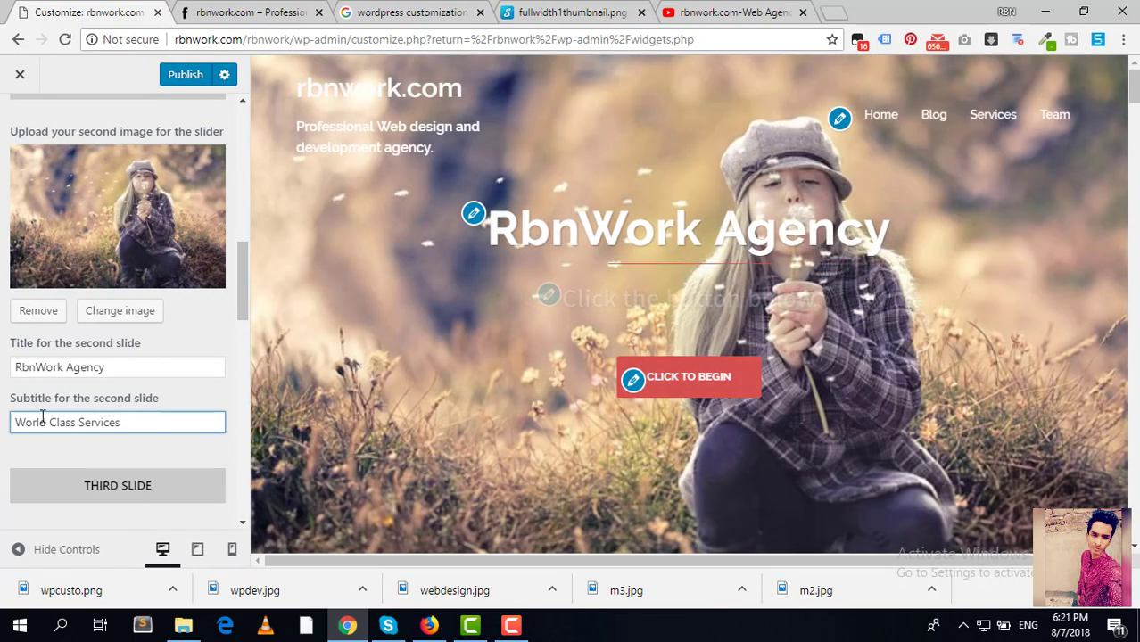
Step: Trim the call-to-action button text from 'Click to begin' to 'Click' and publish the changes
{"action": "scroll", "coordinate": [85, 440], "scroll_direction": "down", "scroll_amount": 4}
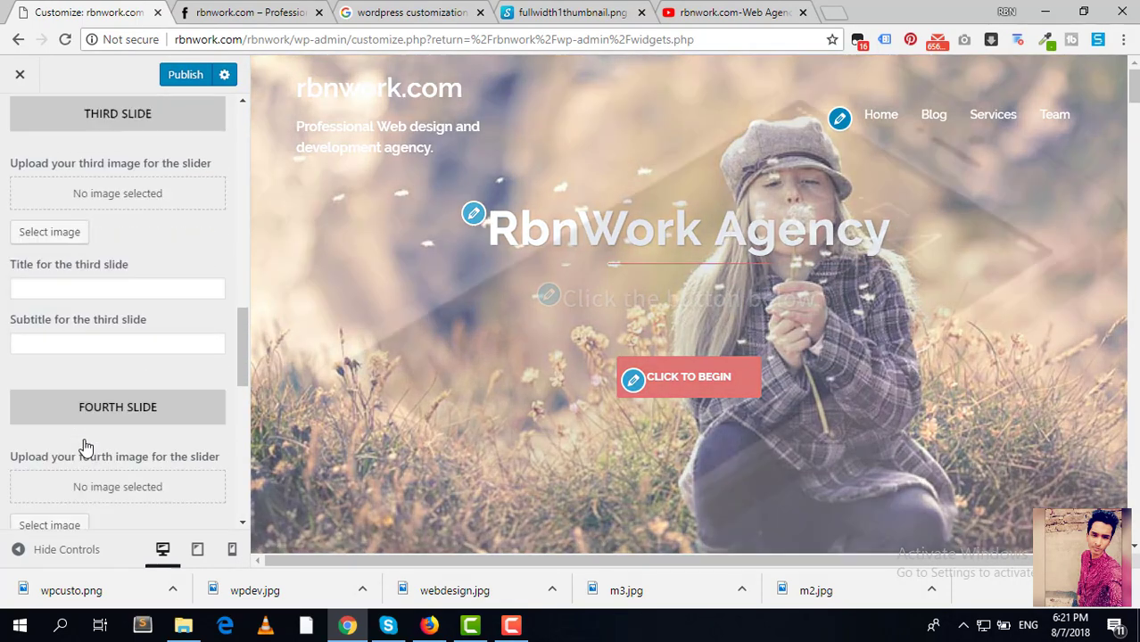
{"action": "scroll", "coordinate": [85, 440], "scroll_direction": "up", "scroll_amount": 3}
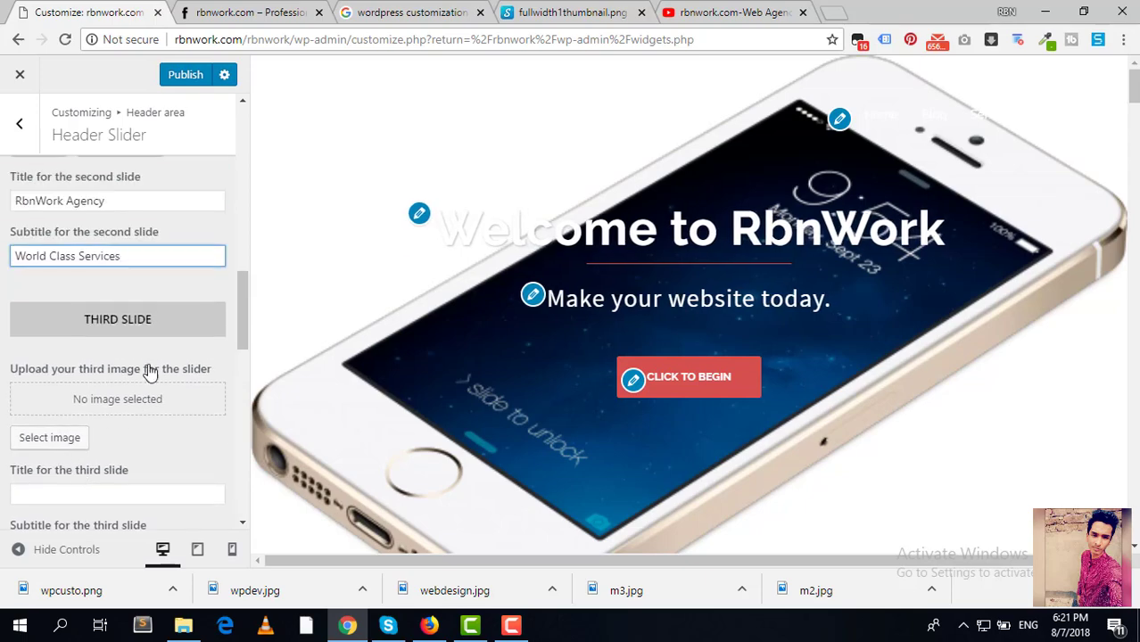
{"action": "scroll", "coordinate": [165, 304], "scroll_direction": "down", "scroll_amount": 4}
{"action": "scroll", "coordinate": [163, 274], "scroll_direction": "down", "scroll_amount": 3}
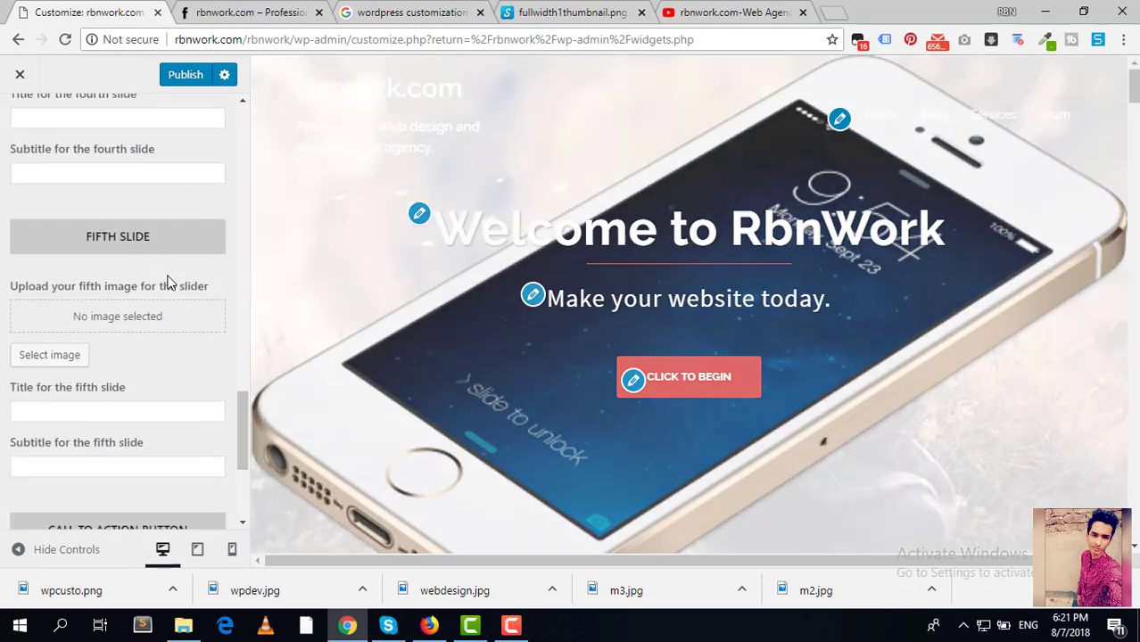
{"action": "scroll", "coordinate": [172, 284], "scroll_direction": "down", "scroll_amount": 3}
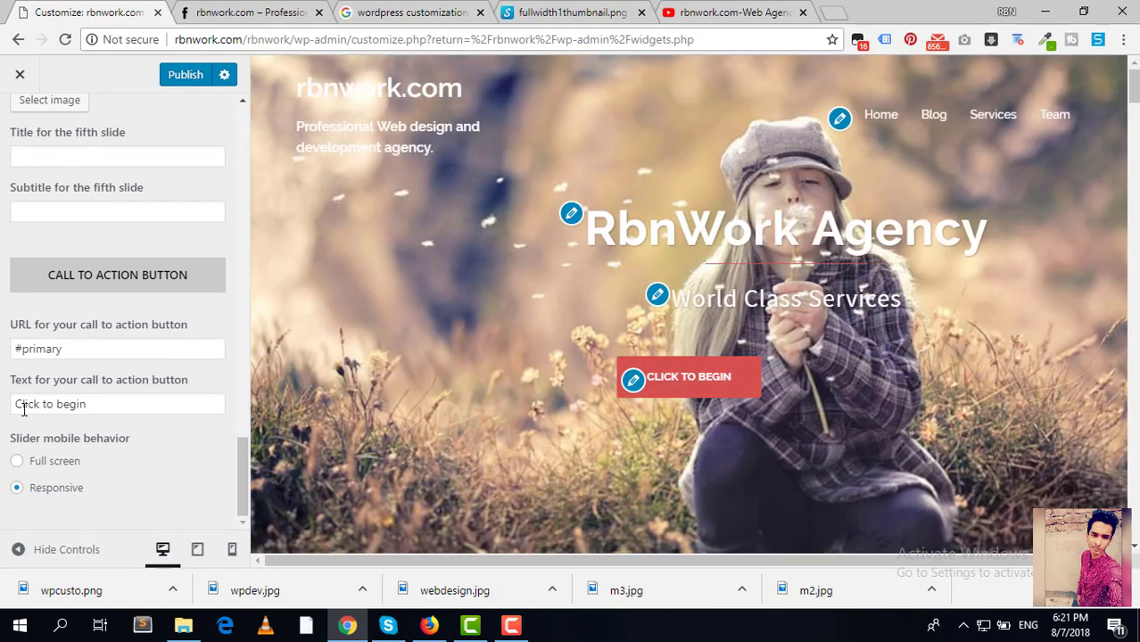
{"action": "left_click_drag", "start_coordinate": [114, 403], "coordinate": [43, 409]}
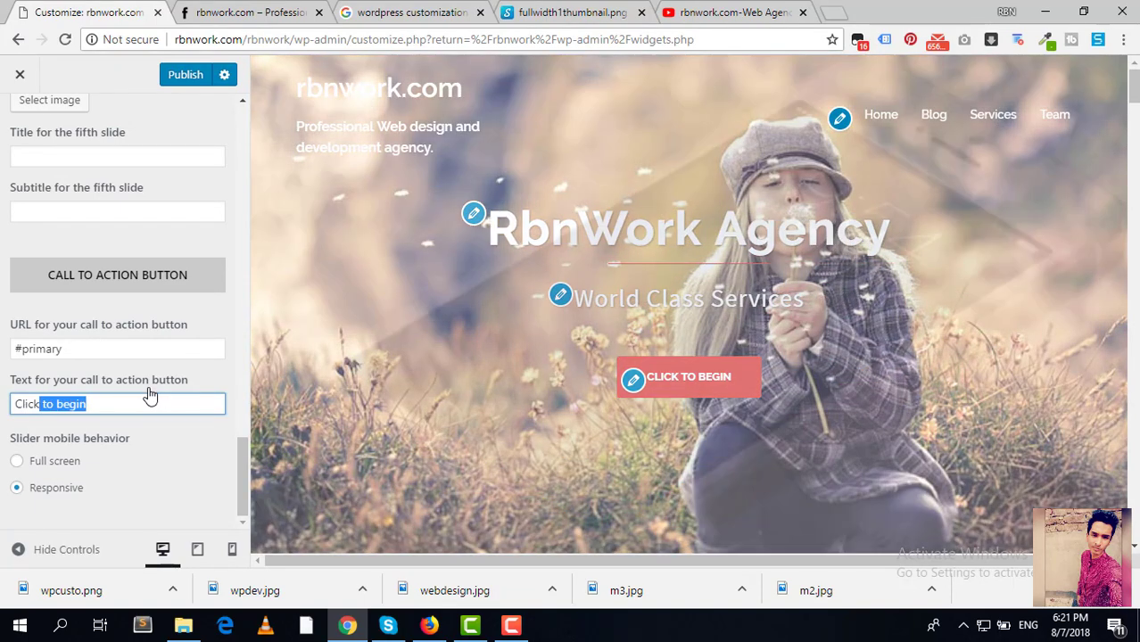
{"action": "key", "text": "BackSpace"}
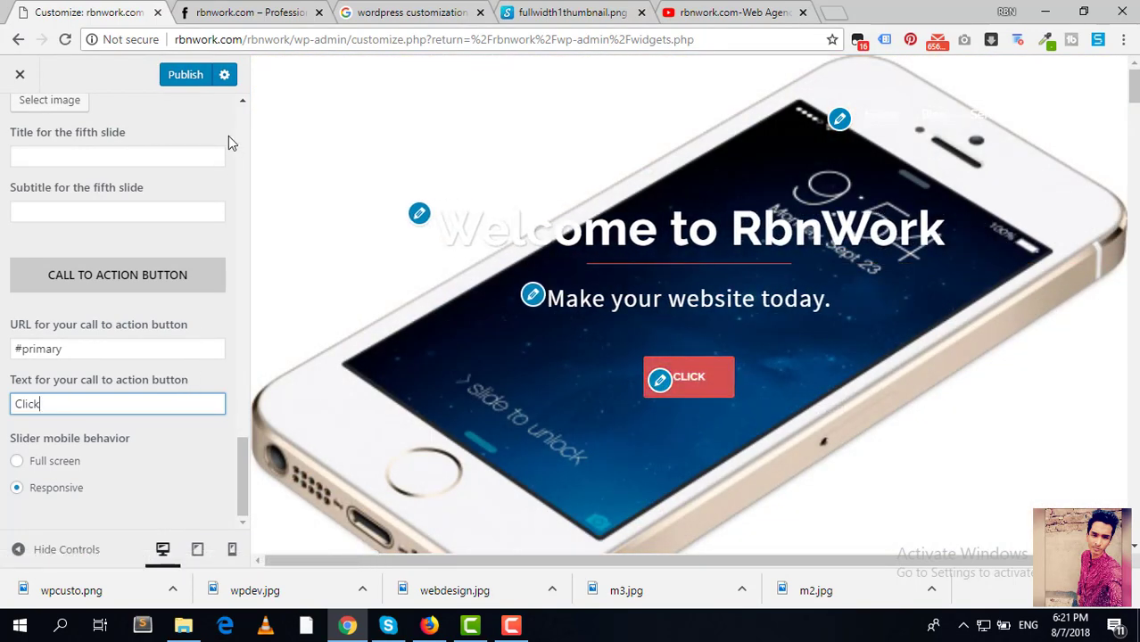
{"action": "left_click", "coordinate": [187, 74]}
Step: Reload the live homepage and scroll through it to check the new slider text and Click button
{"action": "left_click", "coordinate": [250, 12]}
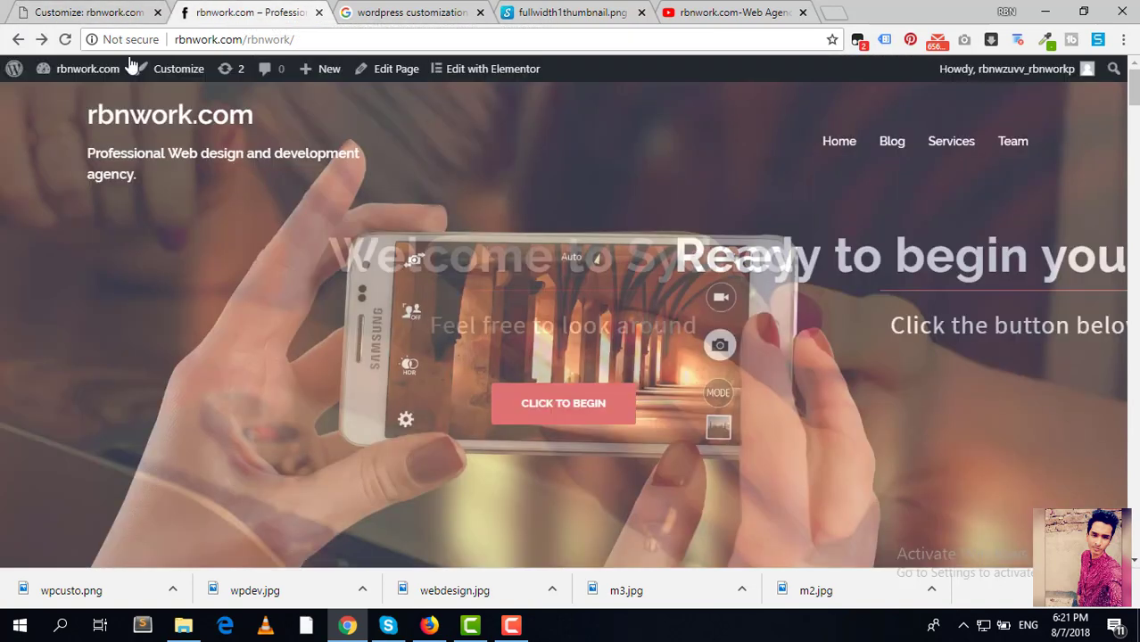
{"action": "left_click", "coordinate": [66, 41]}
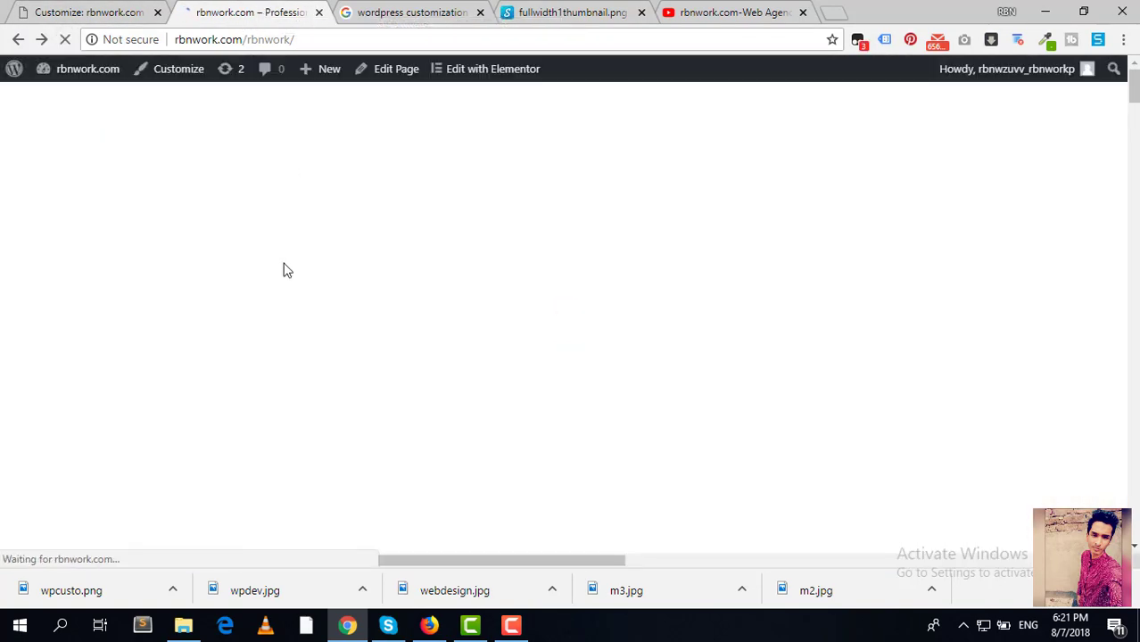
{"action": "scroll", "coordinate": [309, 287], "scroll_direction": "down", "scroll_amount": 3}
{"action": "scroll", "coordinate": [308, 286], "scroll_direction": "up", "scroll_amount": 3}
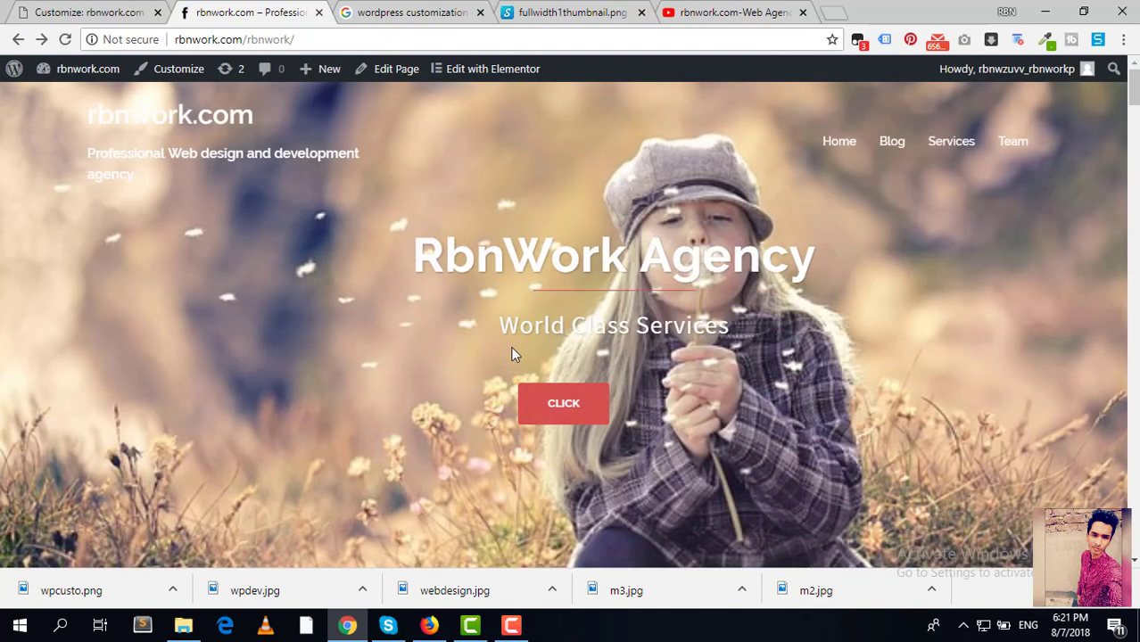
{"action": "scroll", "coordinate": [448, 339], "scroll_direction": "down", "scroll_amount": 3}
{"action": "scroll", "coordinate": [448, 343], "scroll_direction": "down", "scroll_amount": 10}
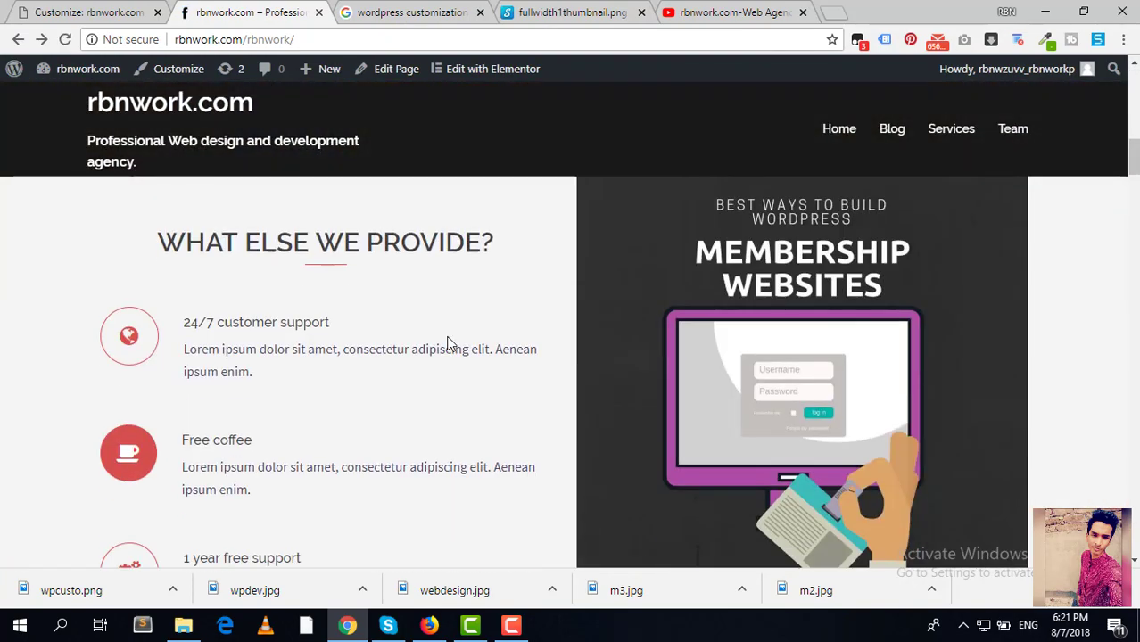
{"action": "scroll", "coordinate": [452, 341], "scroll_direction": "down", "scroll_amount": 15}
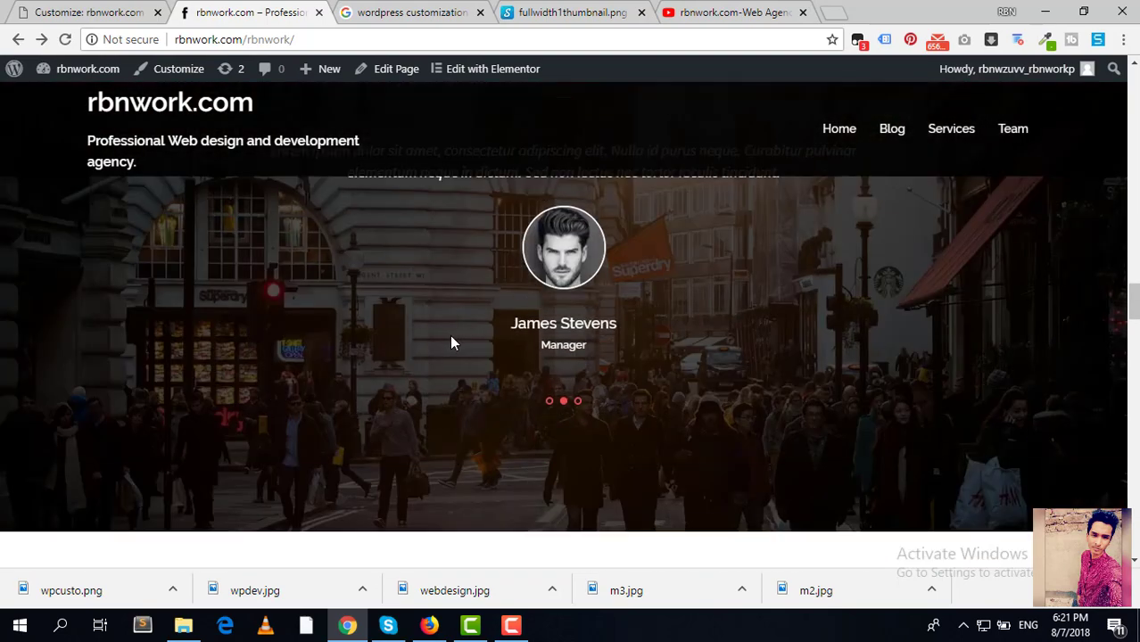
{"action": "scroll", "coordinate": [452, 345], "scroll_direction": "down", "scroll_amount": 15}
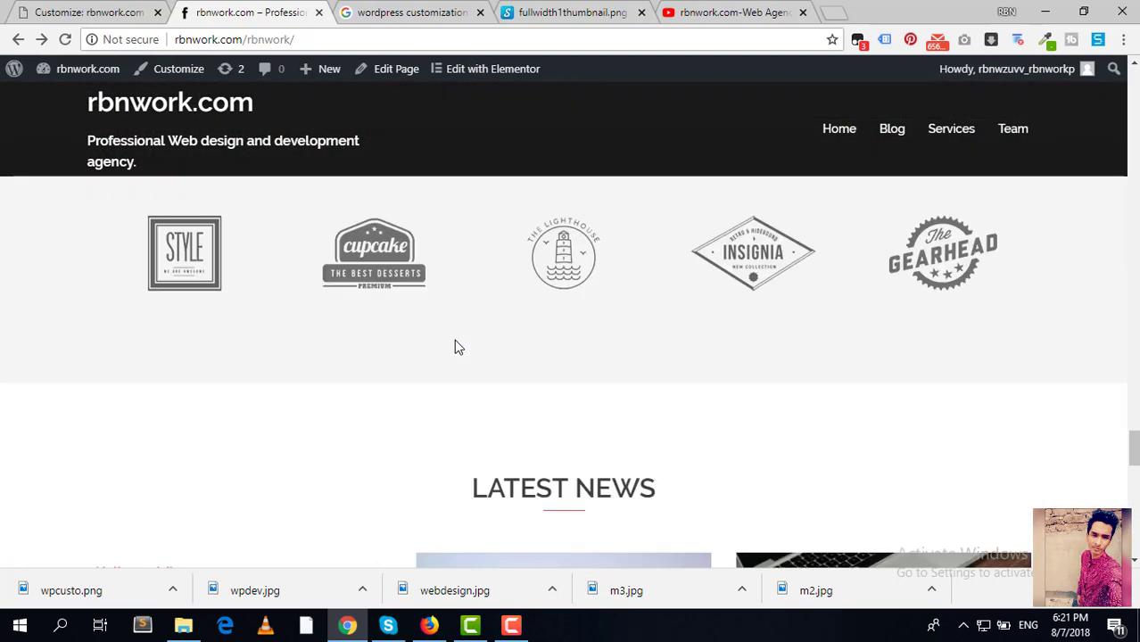
{"action": "scroll", "coordinate": [454, 346], "scroll_direction": "down", "scroll_amount": 5}
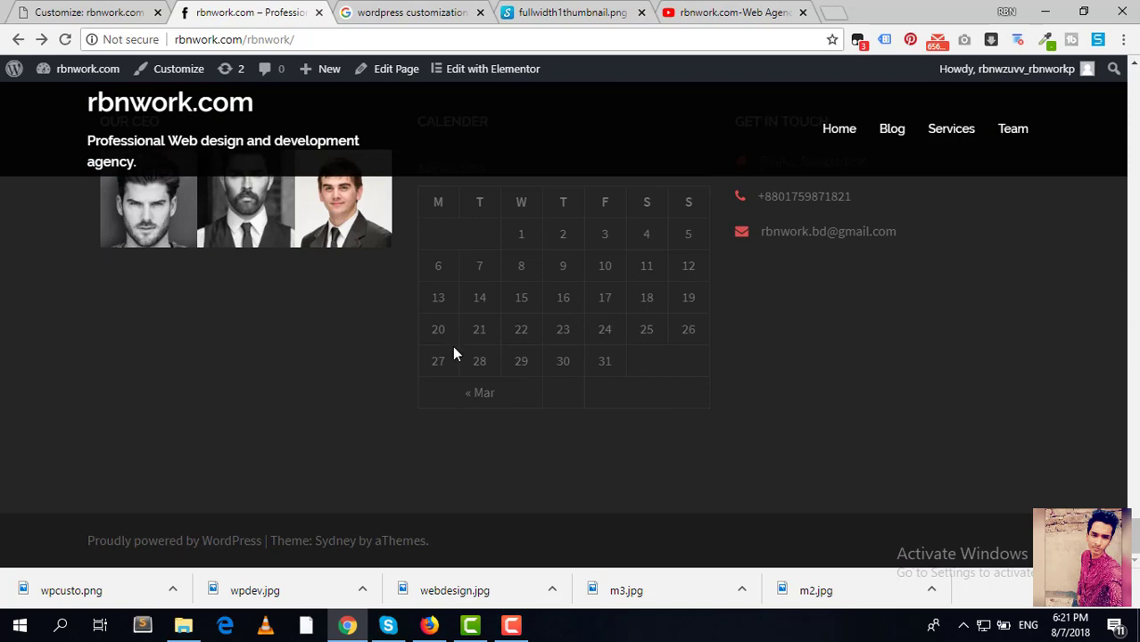
{"action": "scroll", "coordinate": [454, 350], "scroll_direction": "up", "scroll_amount": 15}
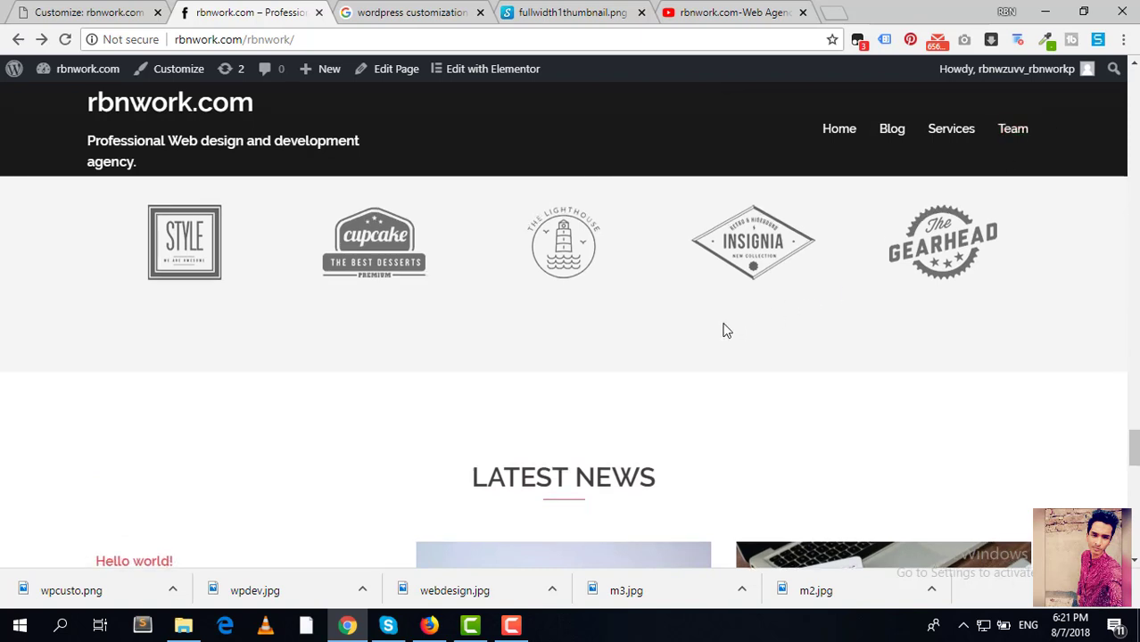
{"action": "scroll", "coordinate": [724, 331], "scroll_direction": "up", "scroll_amount": 15}
{"action": "scroll", "coordinate": [722, 330], "scroll_direction": "up", "scroll_amount": 15}
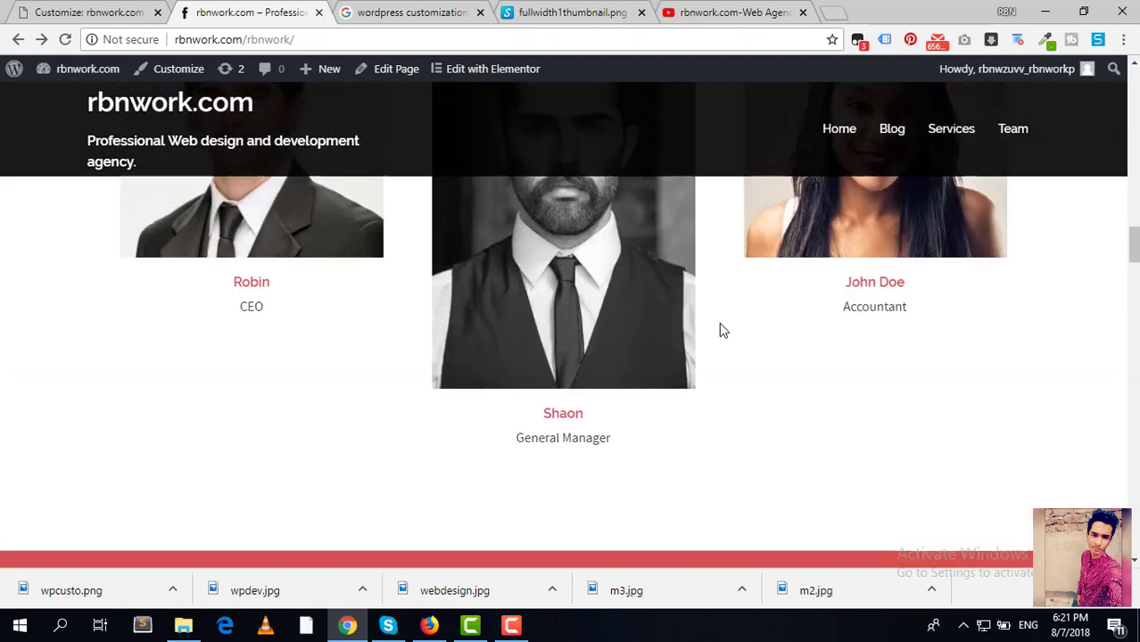
{"action": "scroll", "coordinate": [719, 322], "scroll_direction": "up", "scroll_amount": 8}
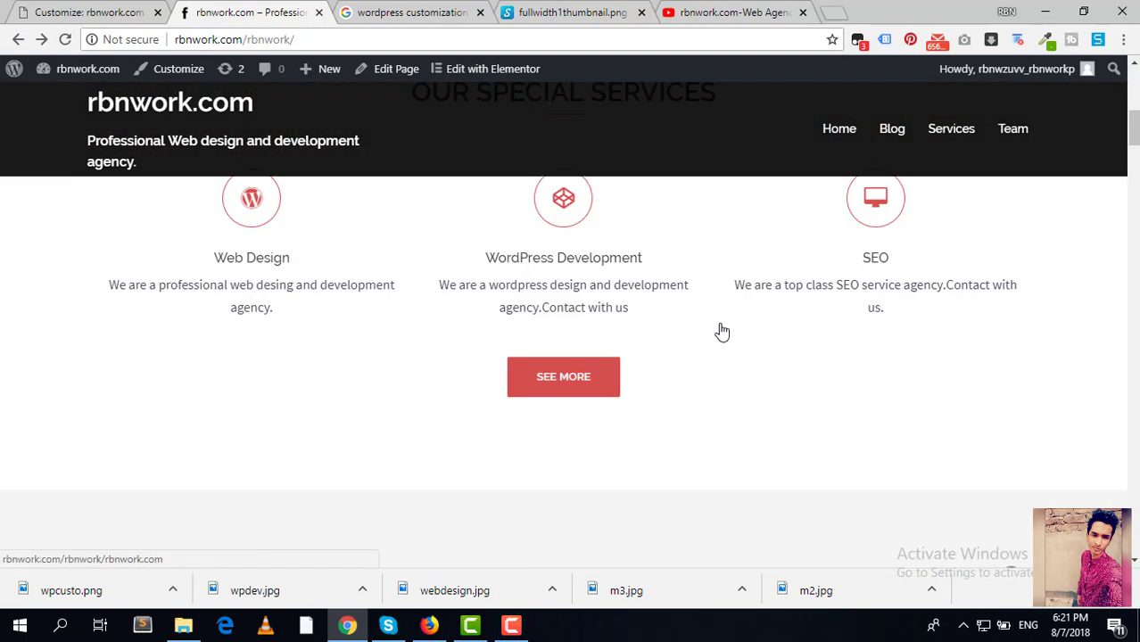
{"action": "scroll", "coordinate": [718, 328], "scroll_direction": "down", "scroll_amount": 3}
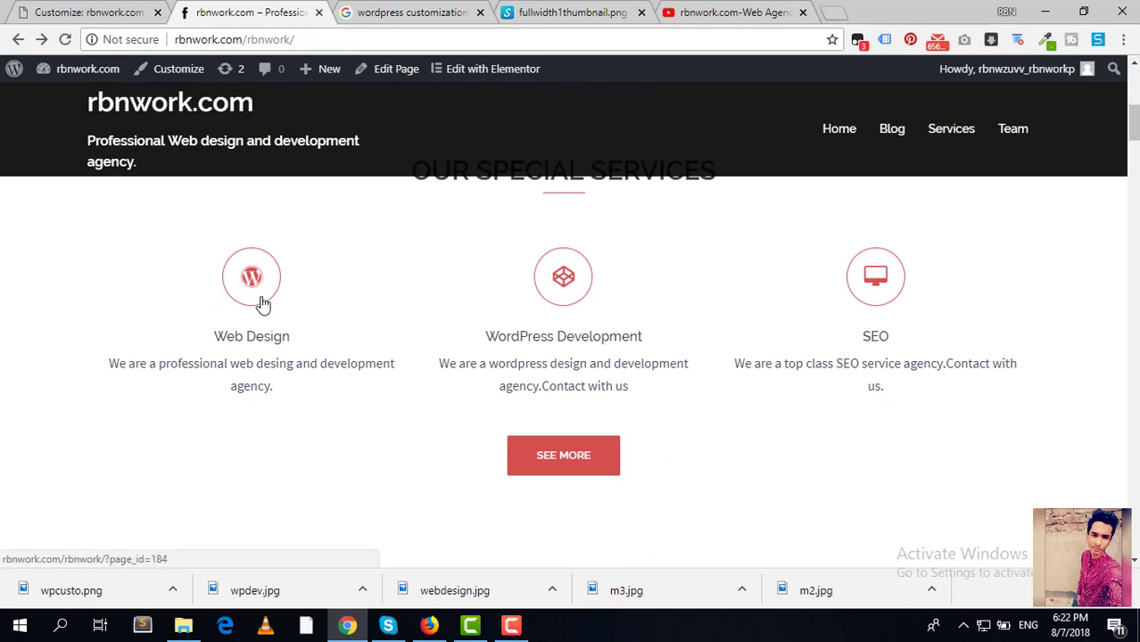
Step: Close the Customizer and open the Web Design page's edit screen from the Pages list
{"action": "left_click", "coordinate": [67, 12]}
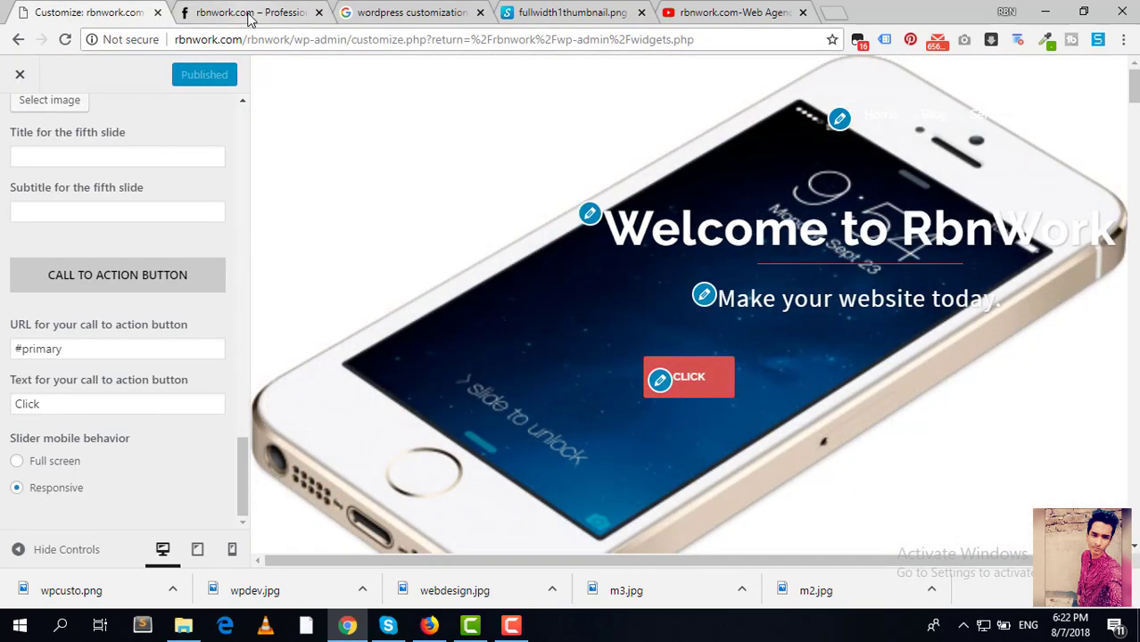
{"action": "left_click", "coordinate": [22, 78]}
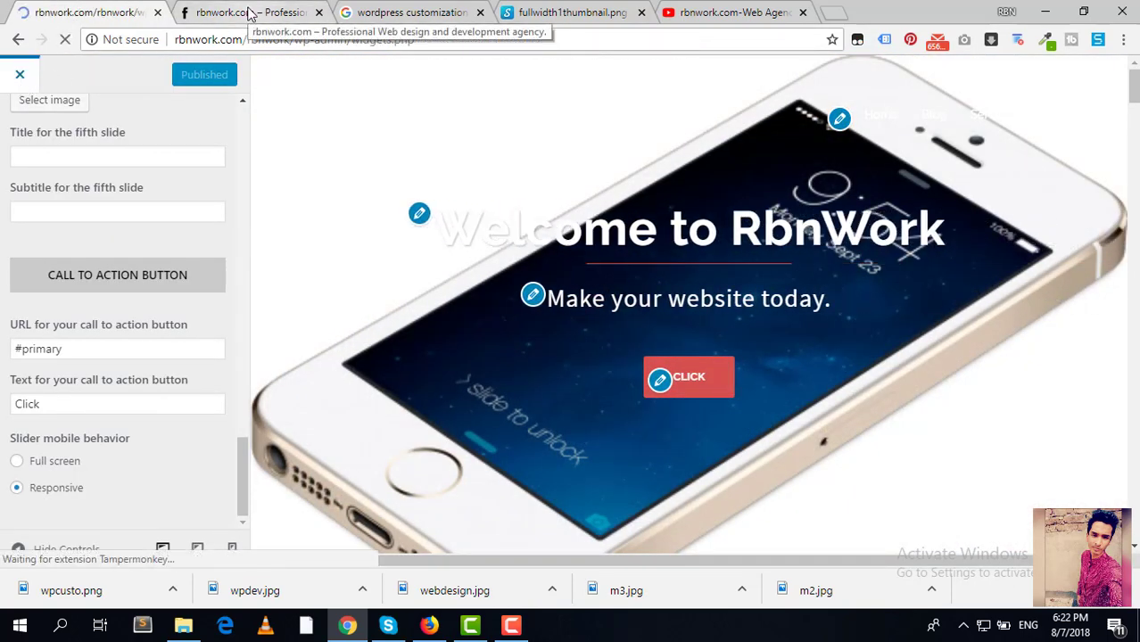
{"action": "left_click", "coordinate": [250, 12]}
{"action": "left_click", "coordinate": [121, 13]}
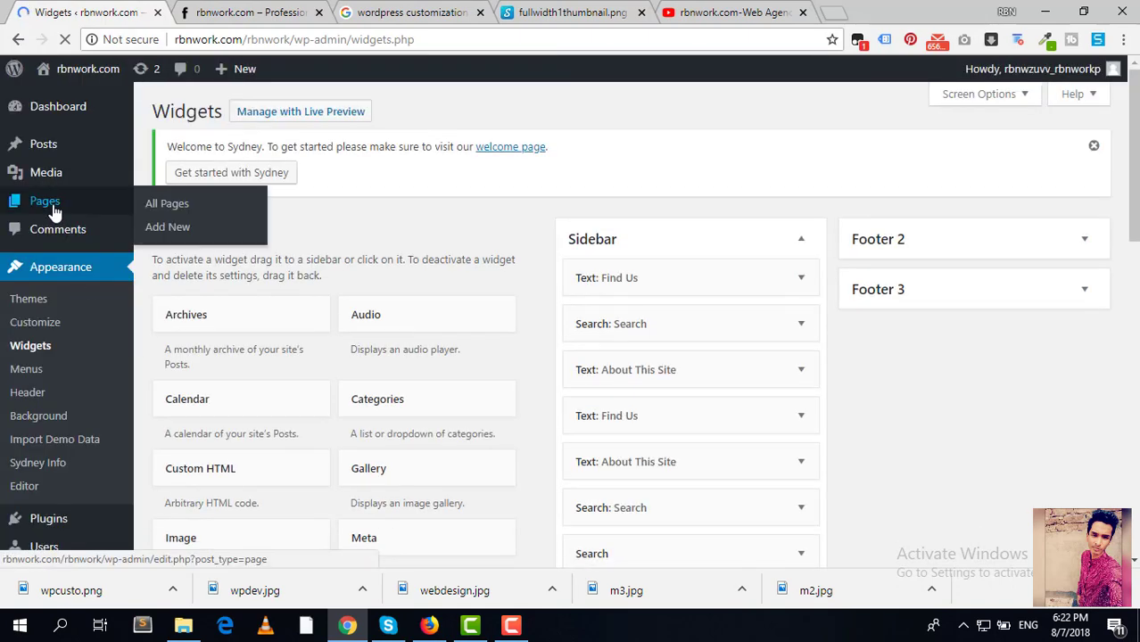
{"action": "left_click", "coordinate": [51, 204]}
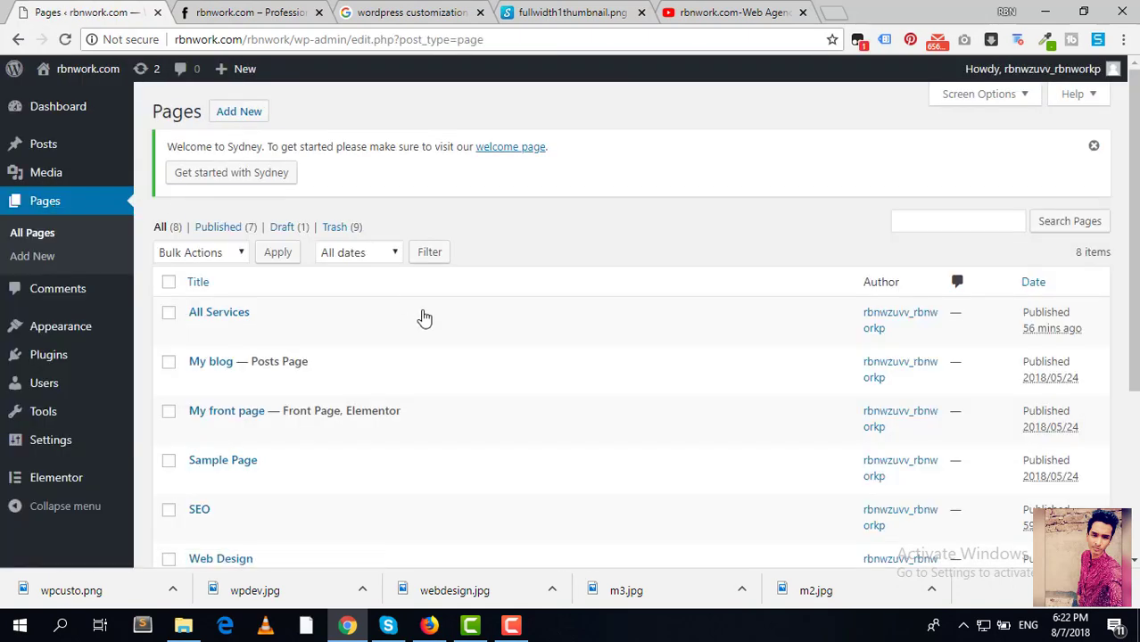
{"action": "scroll", "coordinate": [426, 331], "scroll_direction": "down", "scroll_amount": 3}
{"action": "left_click", "coordinate": [199, 324]}
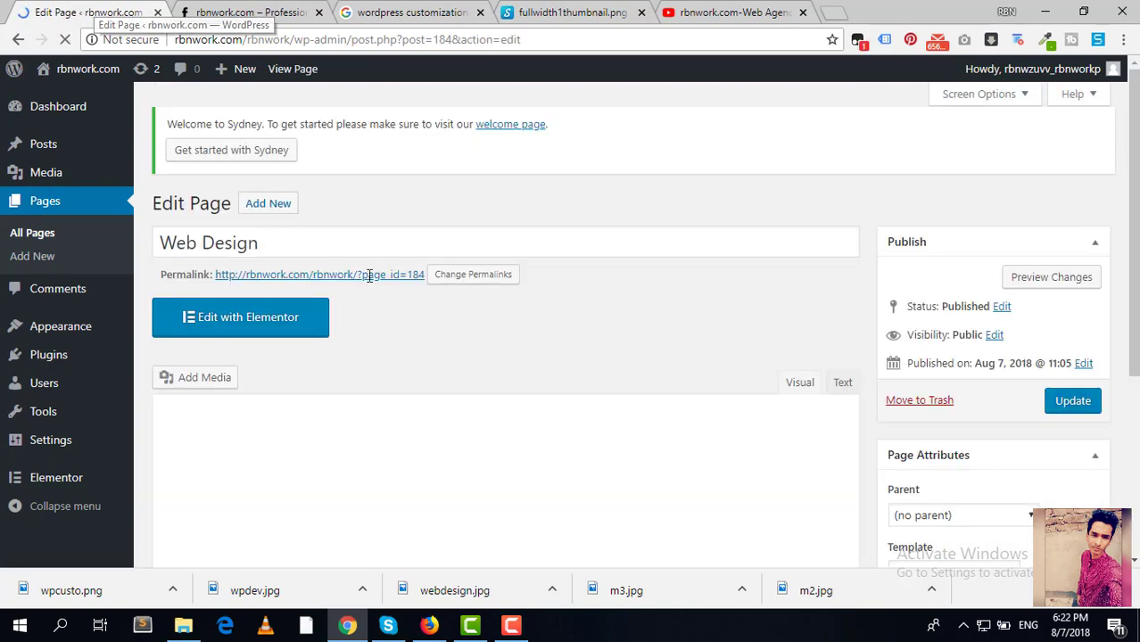
{"action": "left_click", "coordinate": [244, 309]}
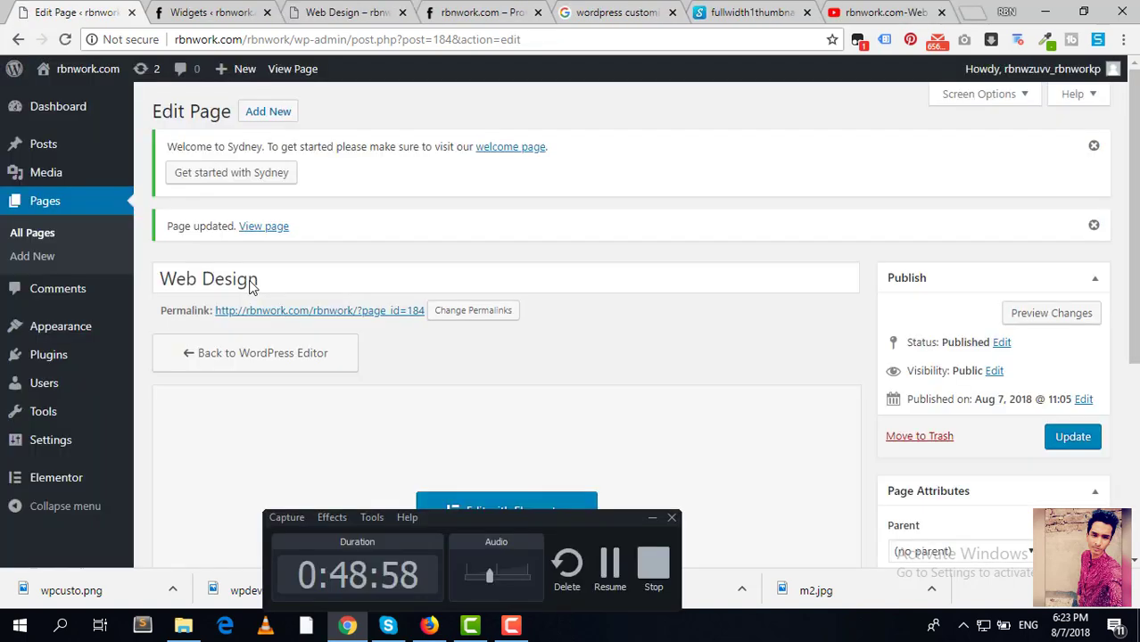
Step: Open the published Web Design page in a new tab and look over its current layout
{"action": "right_click", "coordinate": [290, 321]}
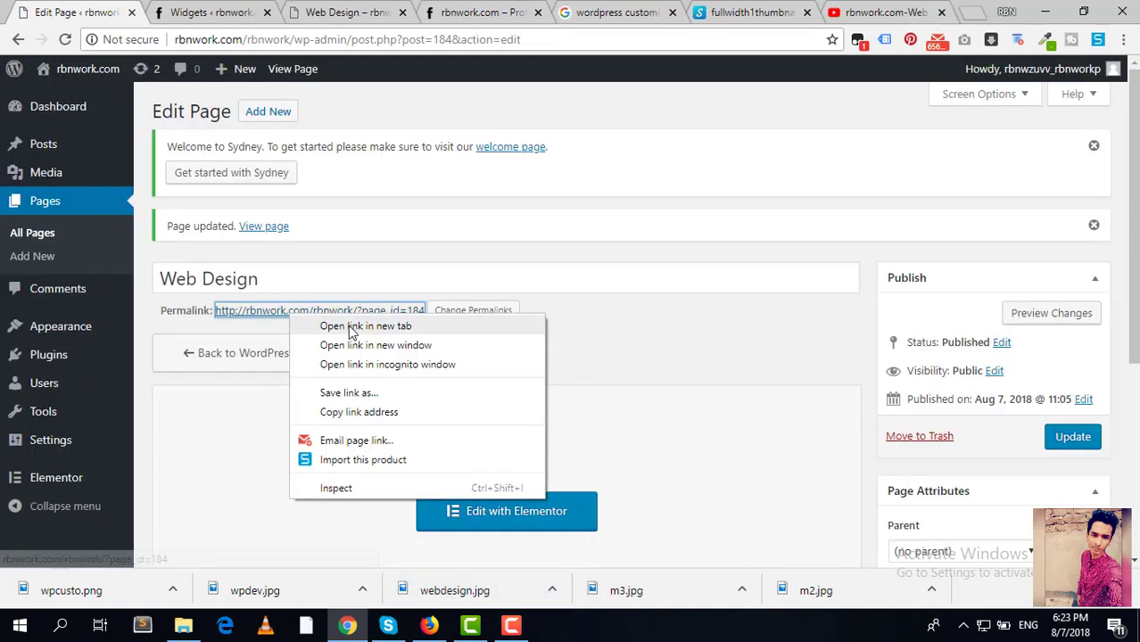
{"action": "left_click", "coordinate": [352, 324]}
{"action": "left_click", "coordinate": [212, 9]}
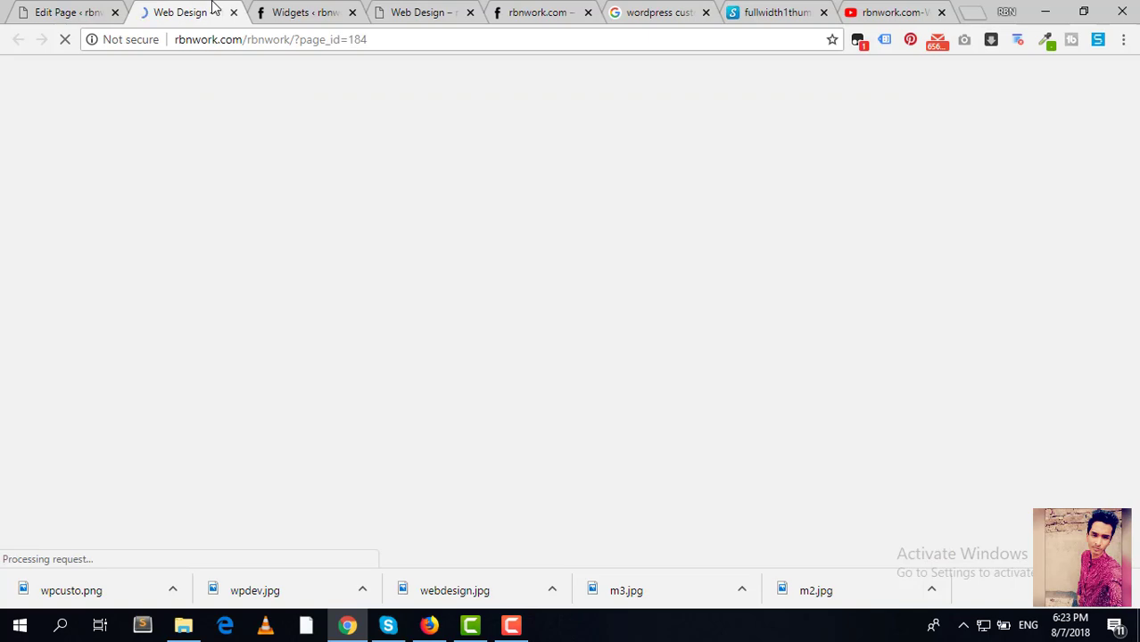
{"action": "scroll", "coordinate": [611, 275], "scroll_direction": "down", "scroll_amount": 3}
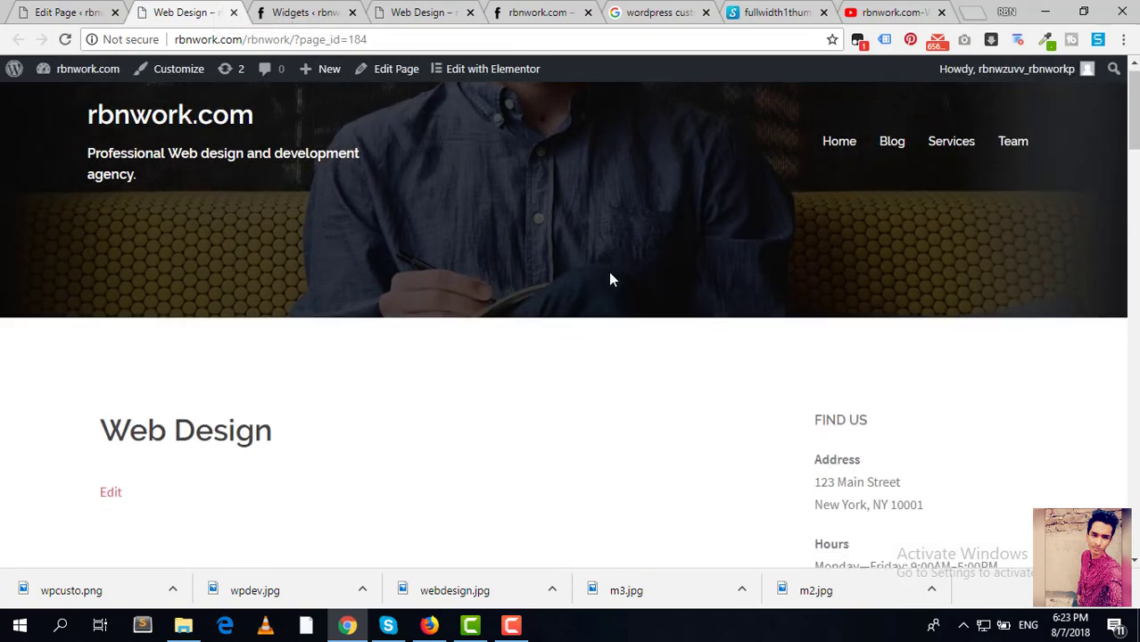
{"action": "scroll", "coordinate": [218, 323], "scroll_direction": "up", "scroll_amount": 2}
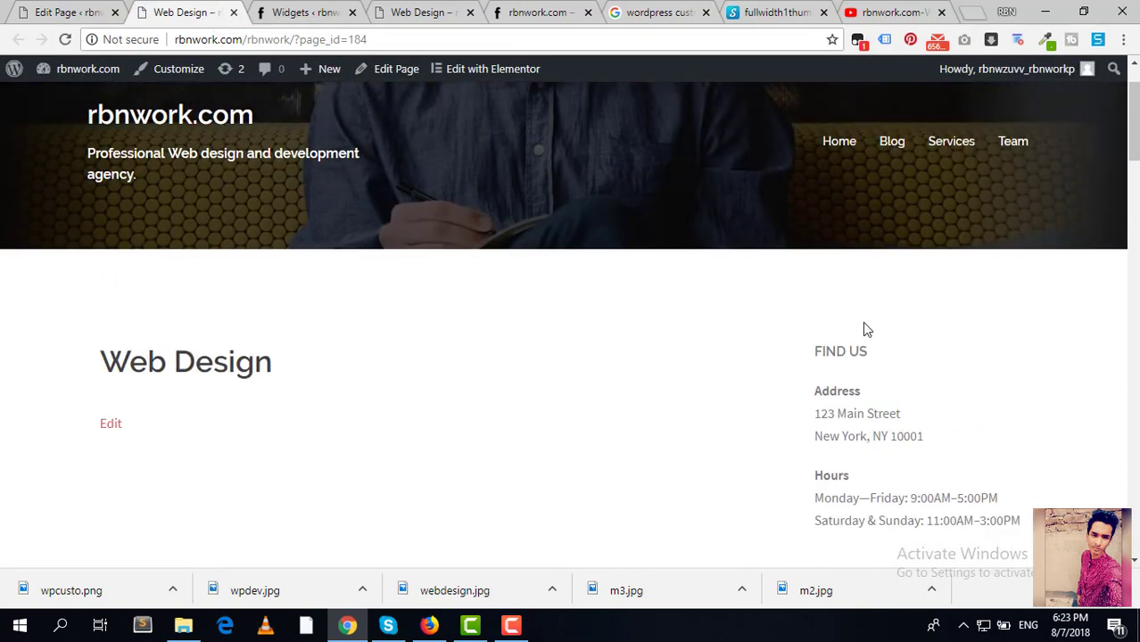
{"action": "scroll", "coordinate": [874, 339], "scroll_direction": "down", "scroll_amount": 3}
{"action": "scroll", "coordinate": [886, 346], "scroll_direction": "up", "scroll_amount": 3}
{"action": "scroll", "coordinate": [886, 352], "scroll_direction": "down", "scroll_amount": 1}
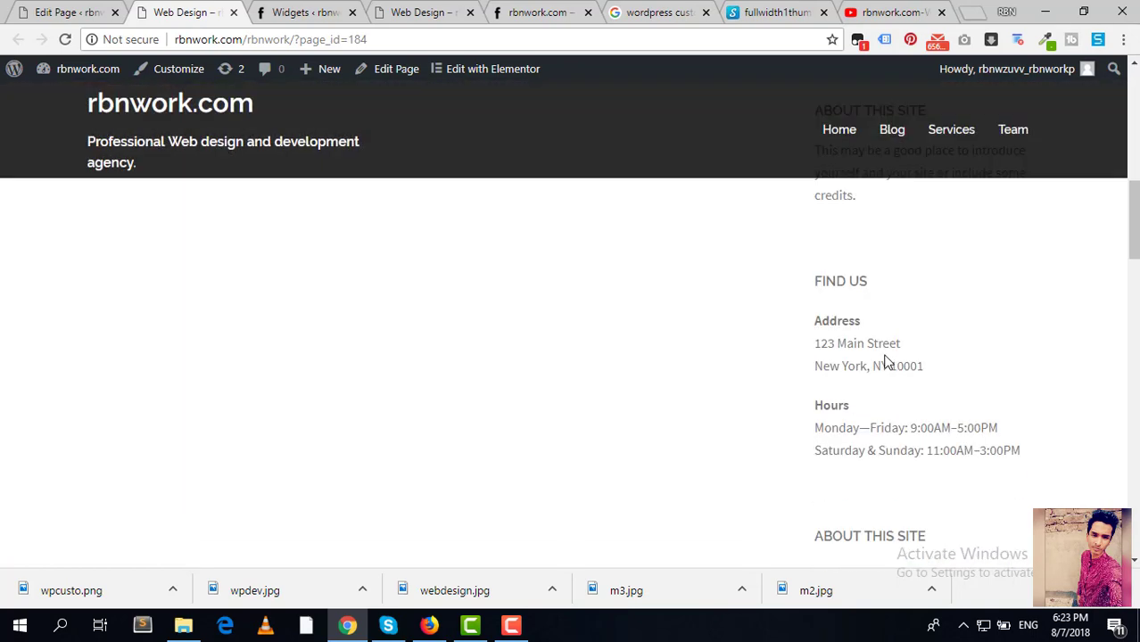
{"action": "scroll", "coordinate": [888, 362], "scroll_direction": "down", "scroll_amount": 10}
{"action": "scroll", "coordinate": [899, 364], "scroll_direction": "up", "scroll_amount": 2}
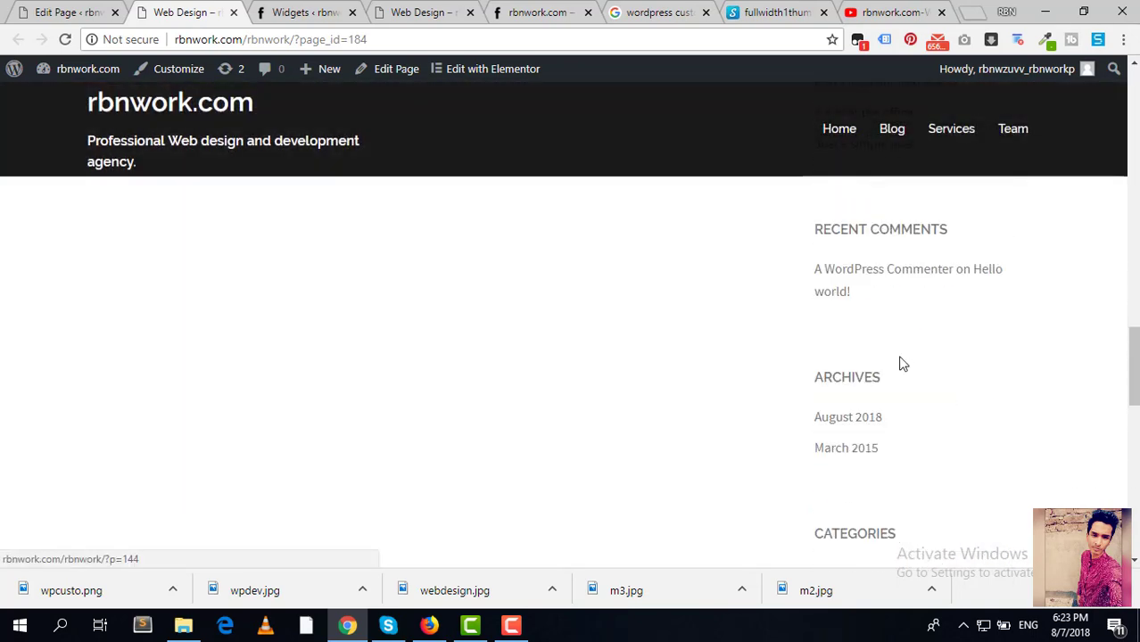
{"action": "scroll", "coordinate": [902, 360], "scroll_direction": "down", "scroll_amount": 5}
{"action": "scroll", "coordinate": [904, 361], "scroll_direction": "up", "scroll_amount": 10}
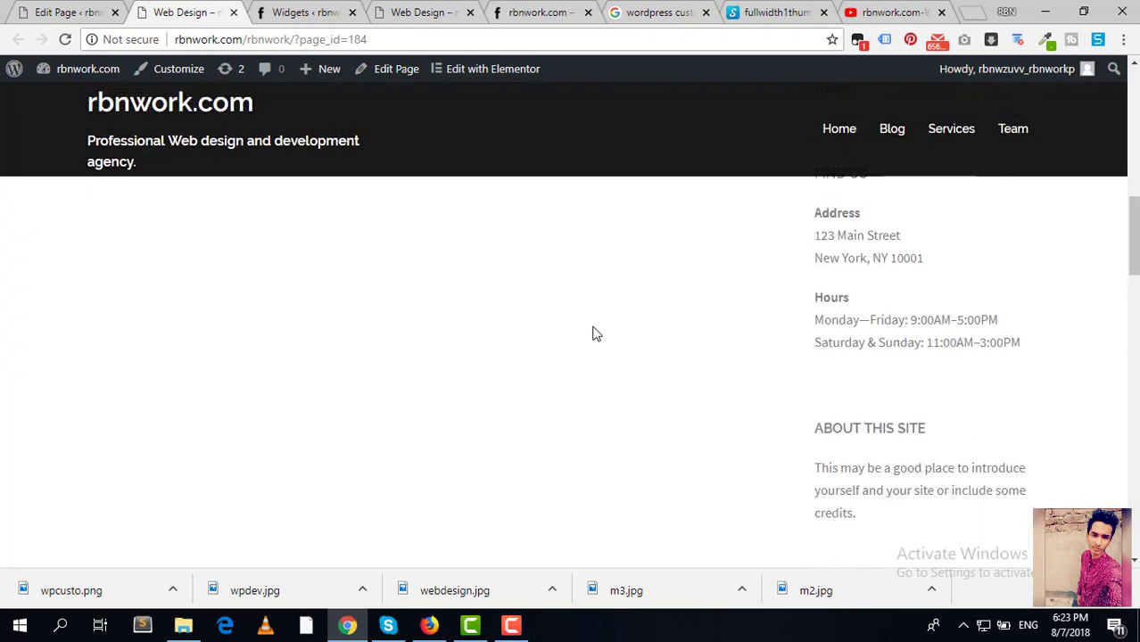
Step: Set the Web Design page's template to Full width and update the page
{"action": "key", "text": "ctrl+shift+Tab"}
{"action": "scroll", "coordinate": [669, 334], "scroll_direction": "down", "scroll_amount": 4}
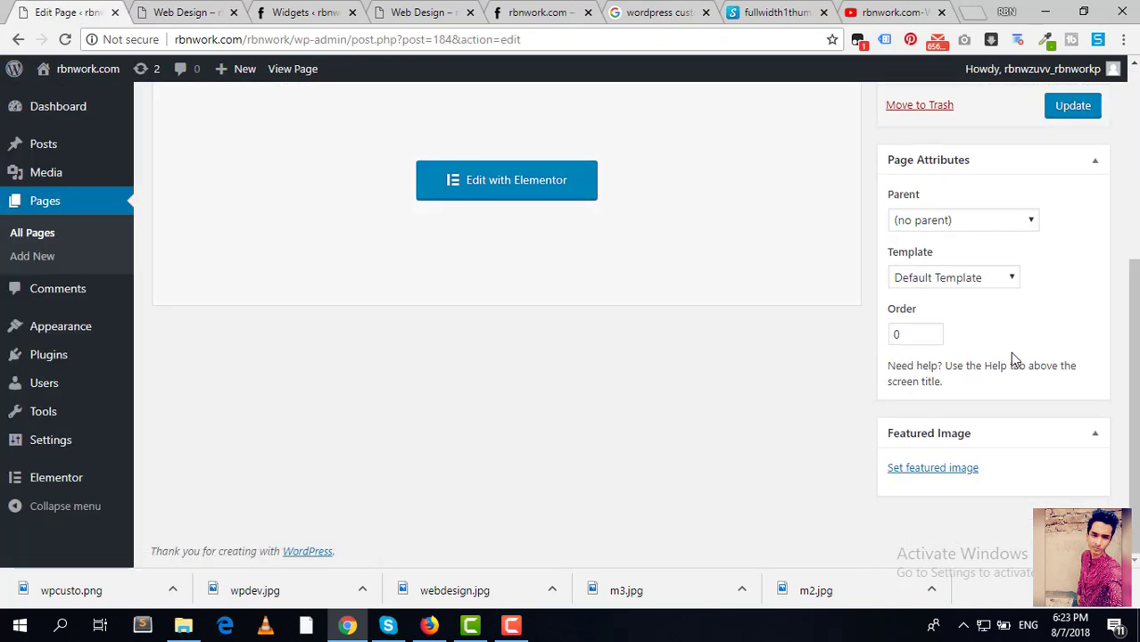
{"action": "left_click", "coordinate": [967, 278]}
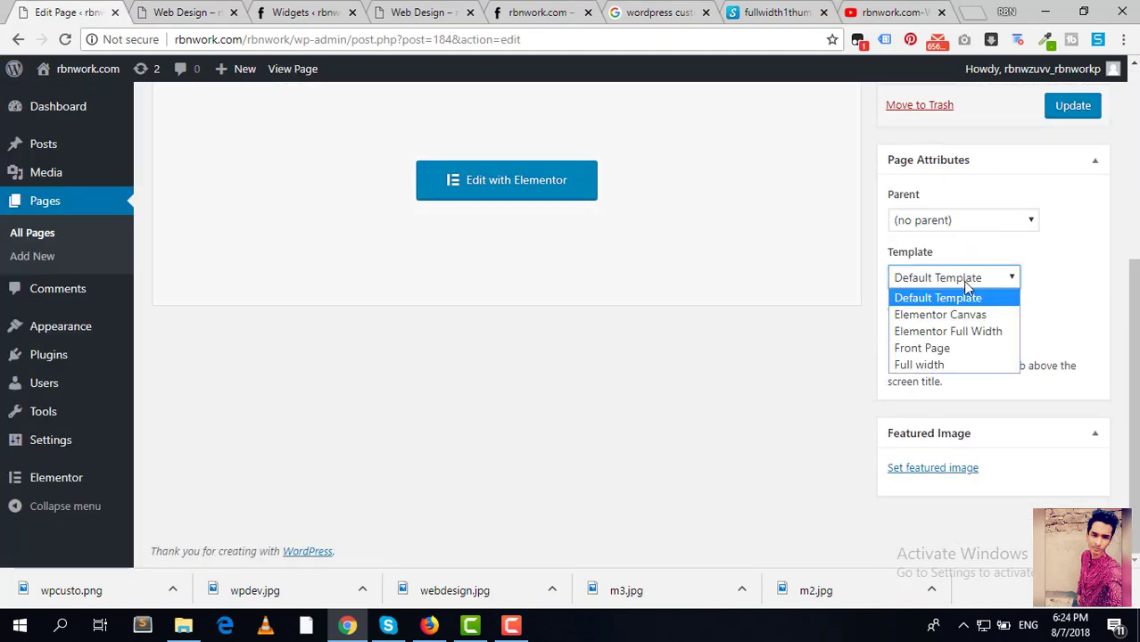
{"action": "left_click", "coordinate": [937, 350]}
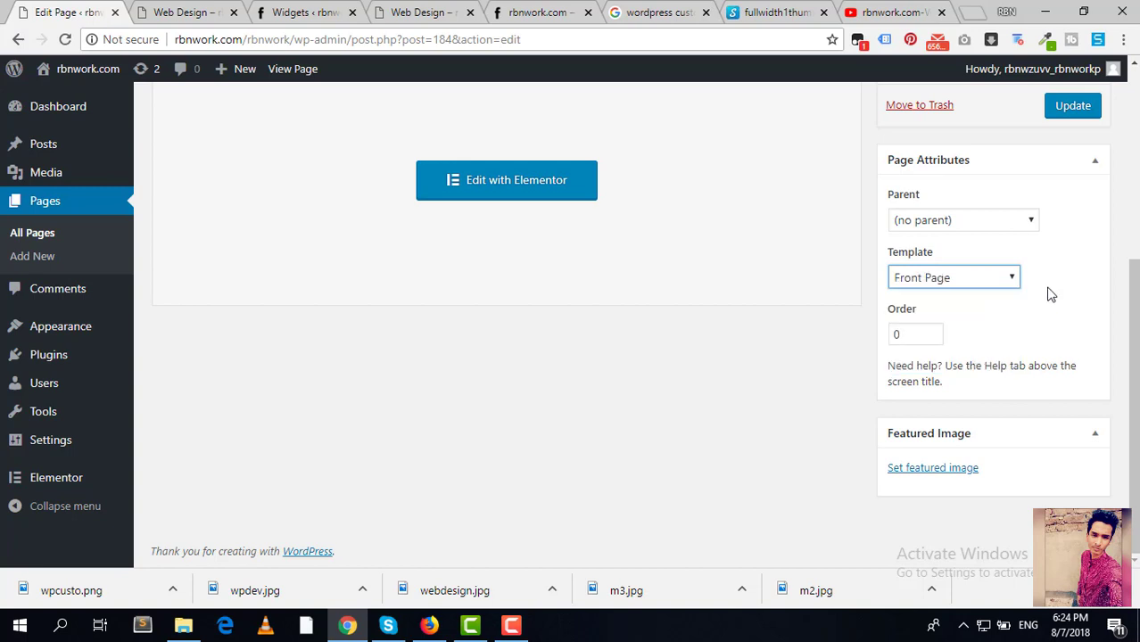
{"action": "left_click", "coordinate": [943, 277]}
{"action": "left_click", "coordinate": [919, 364]}
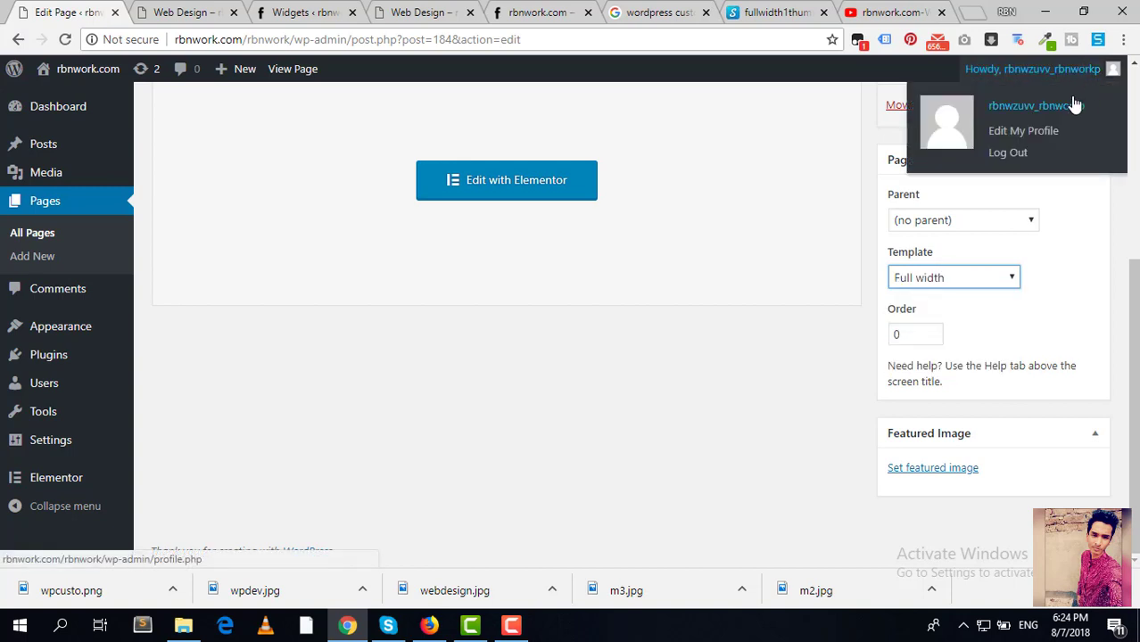
{"action": "left_click", "coordinate": [1071, 106]}
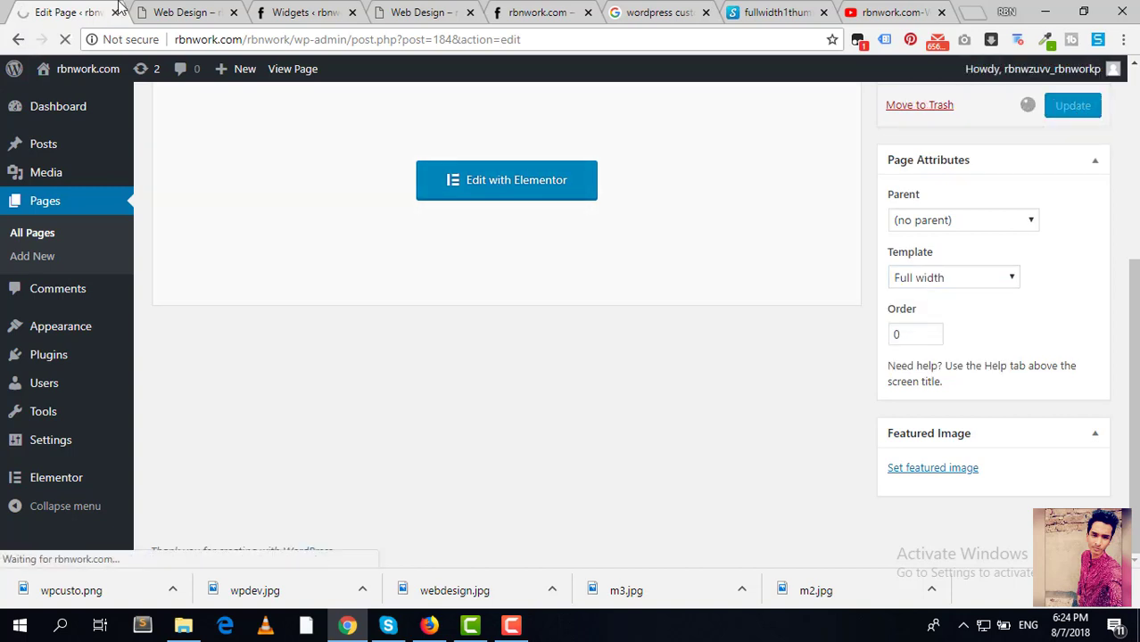
Step: Confirm on the live Web Design page that the sidebar is gone
{"action": "left_click", "coordinate": [183, 12]}
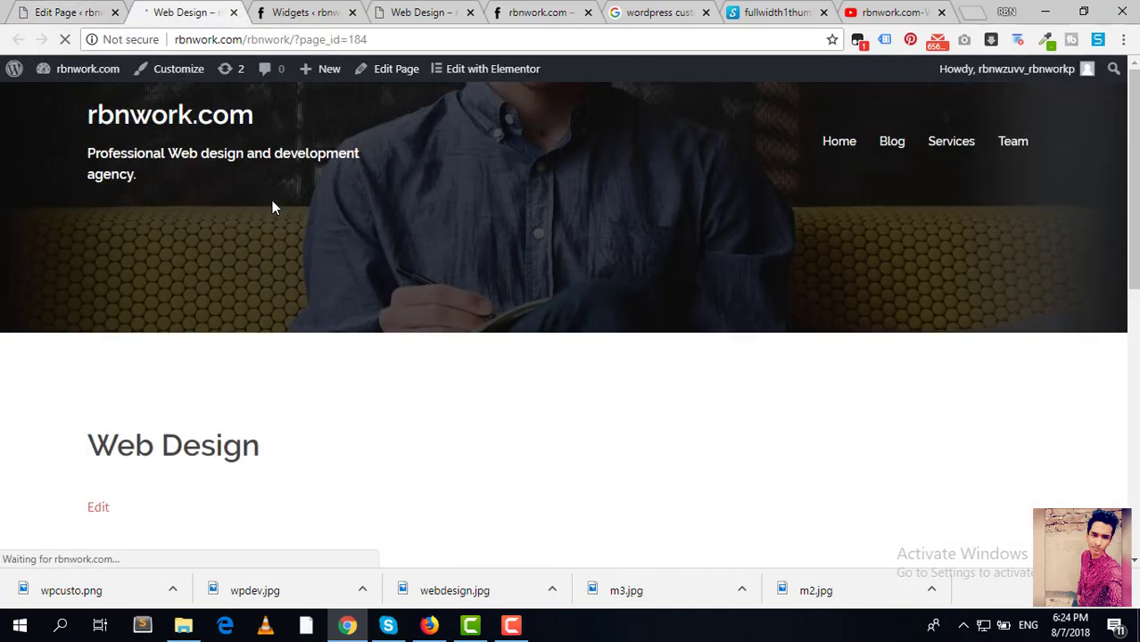
{"action": "scroll", "coordinate": [303, 233], "scroll_direction": "up", "scroll_amount": 6}
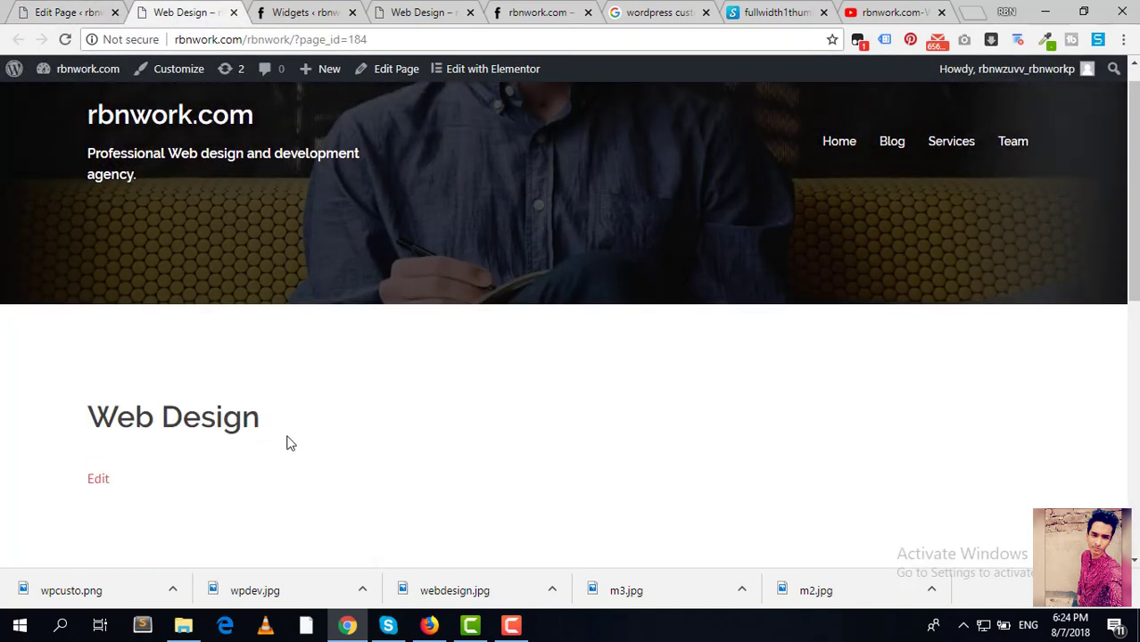
{"action": "scroll", "coordinate": [789, 445], "scroll_direction": "down", "scroll_amount": 4}
{"action": "scroll", "coordinate": [768, 308], "scroll_direction": "up", "scroll_amount": 3}
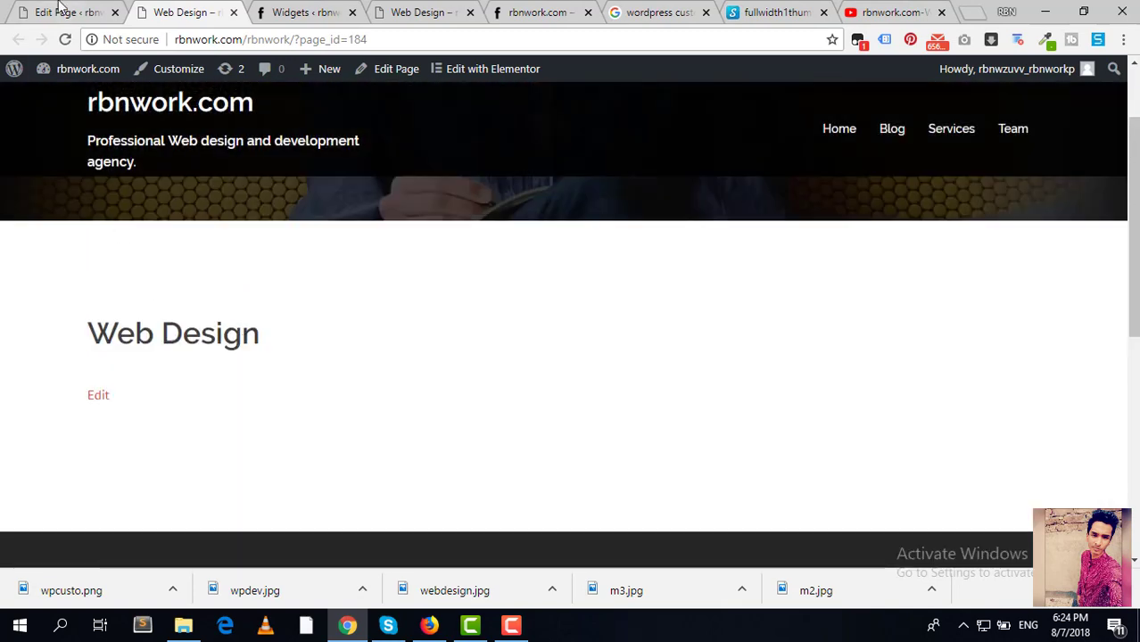
{"action": "left_click", "coordinate": [60, 11]}
{"action": "scroll", "coordinate": [384, 368], "scroll_direction": "down", "scroll_amount": 2}
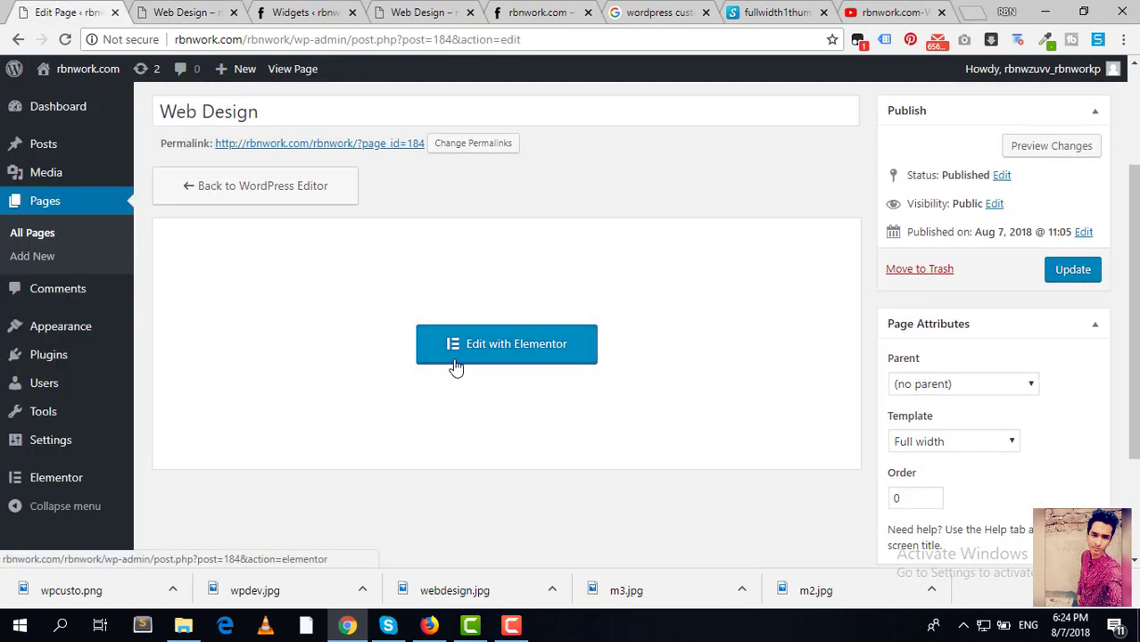
Step: Open the Web Design page in Elementor and add a section with two equal columns
{"action": "left_click", "coordinate": [453, 369]}
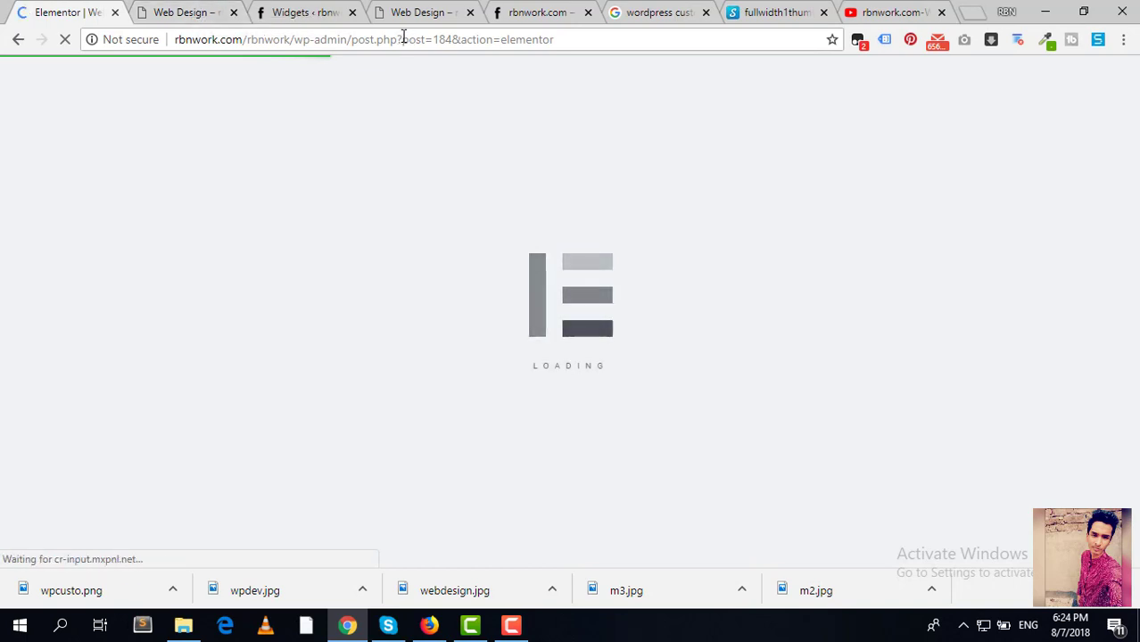
{"action": "scroll", "coordinate": [420, 385], "scroll_direction": "down", "scroll_amount": 3}
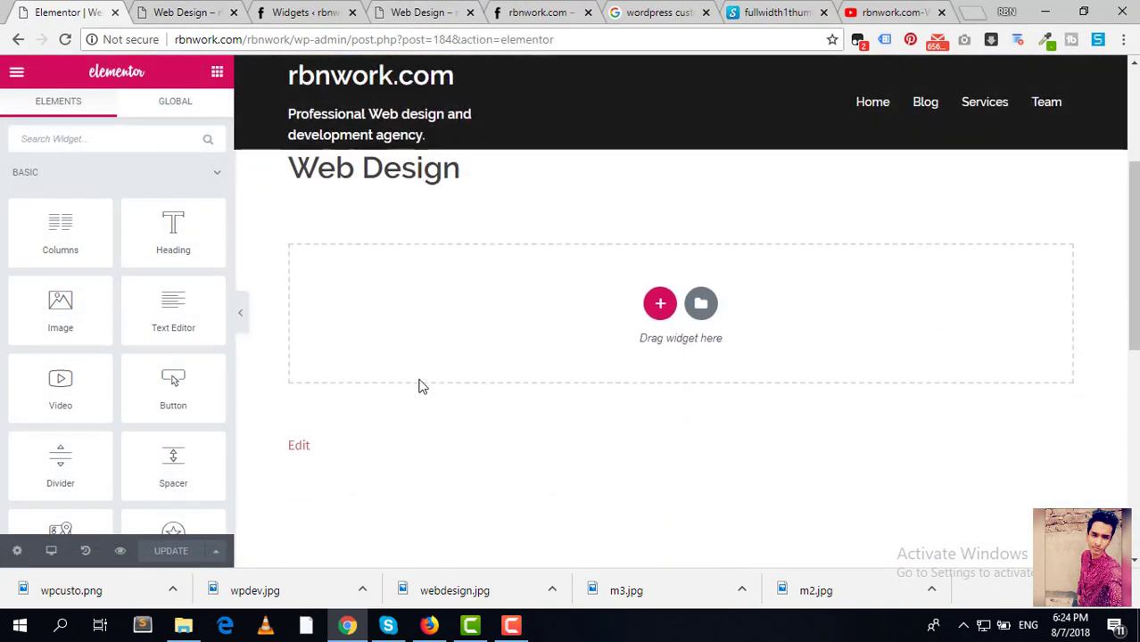
{"action": "scroll", "coordinate": [536, 392], "scroll_direction": "up", "scroll_amount": 1}
{"action": "left_click", "coordinate": [661, 389]}
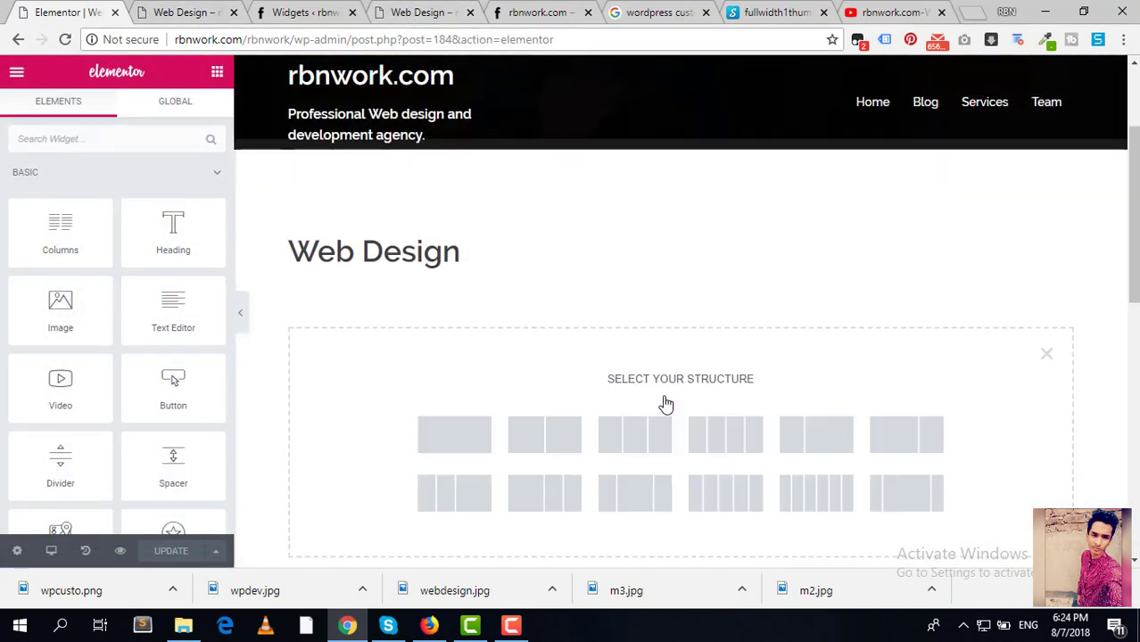
{"action": "left_click", "coordinate": [539, 438]}
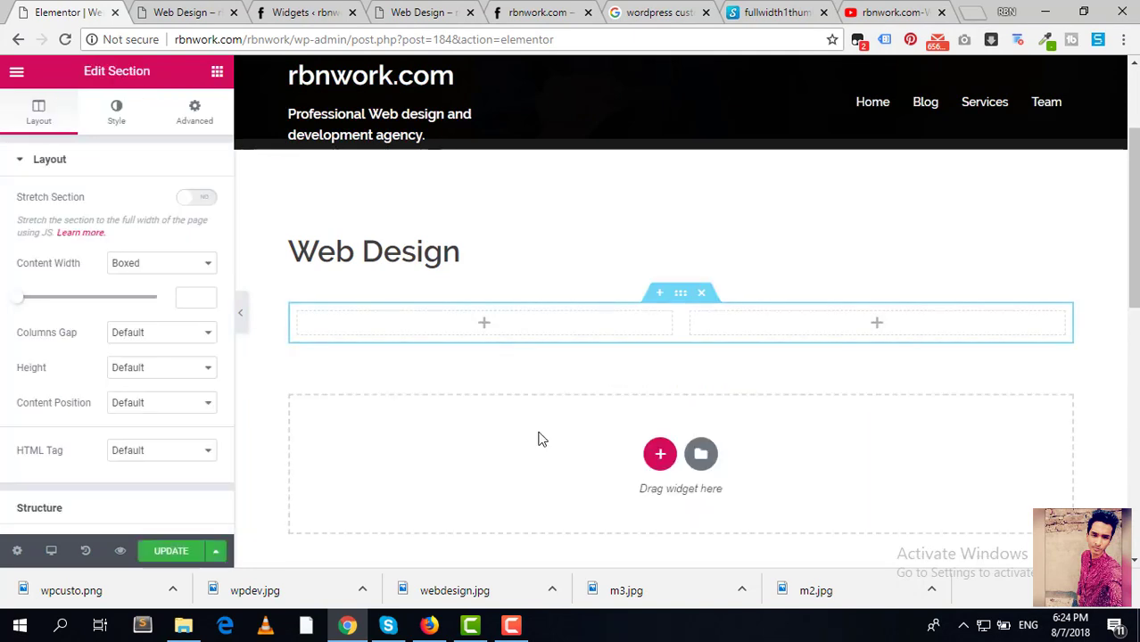
Step: Add a Heading widget to the left column reading 'Our Professional Services'
{"action": "left_click", "coordinate": [485, 328]}
{"action": "left_click_drag", "start_coordinate": [173, 230], "coordinate": [499, 326]}
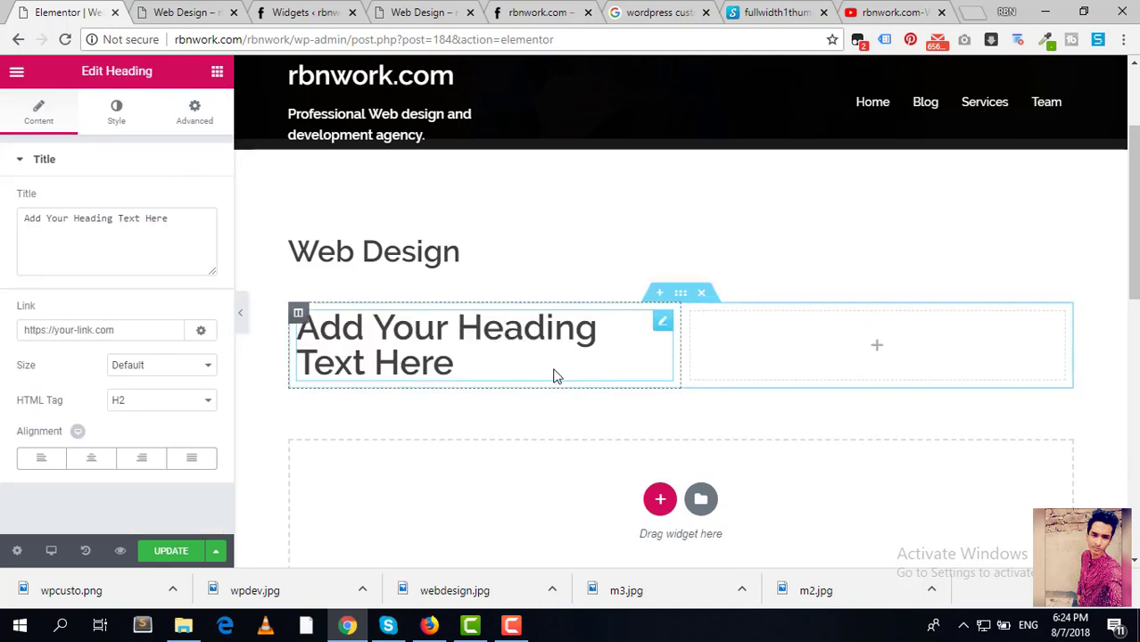
{"action": "left_click_drag", "start_coordinate": [462, 368], "coordinate": [297, 321]}
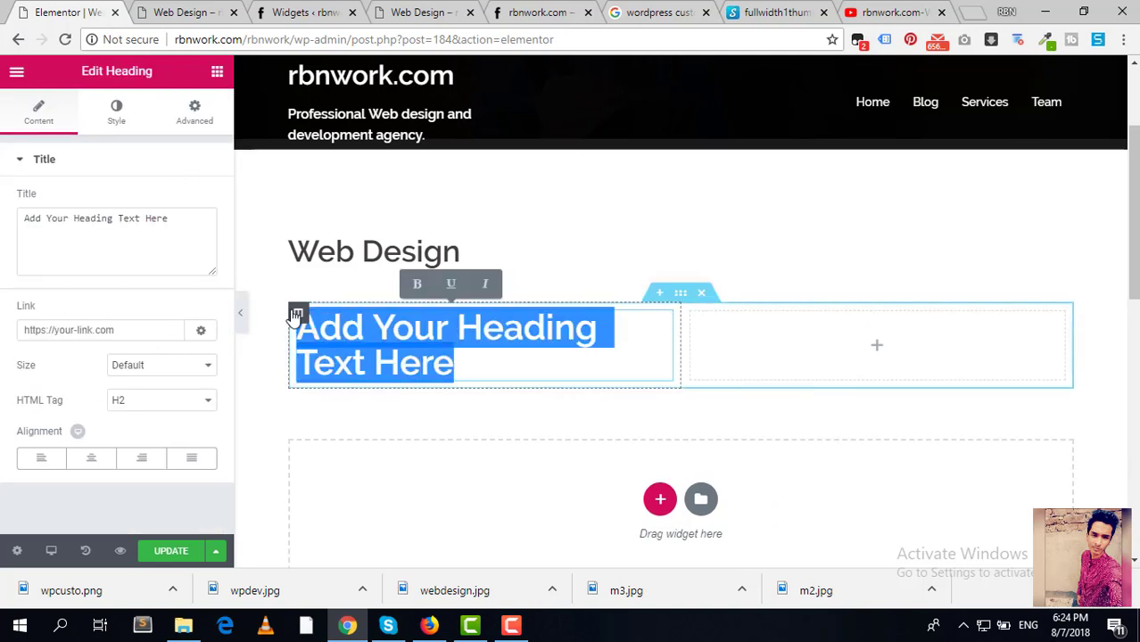
{"action": "key", "text": "BackSpace"}
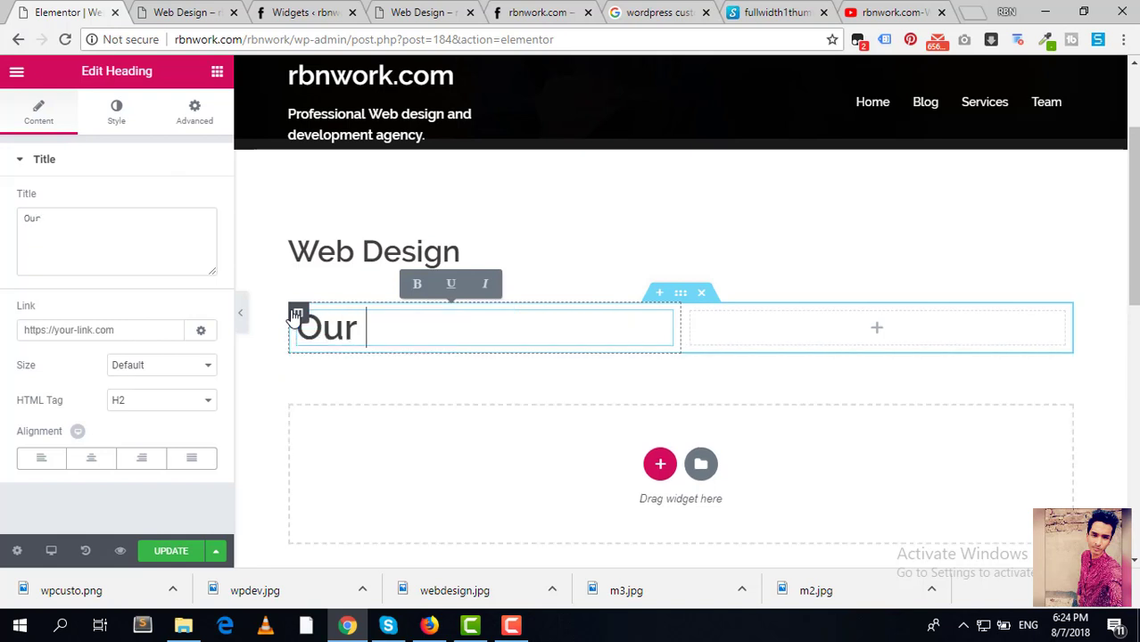
{"action": "type", "text": "Our Professiona"}
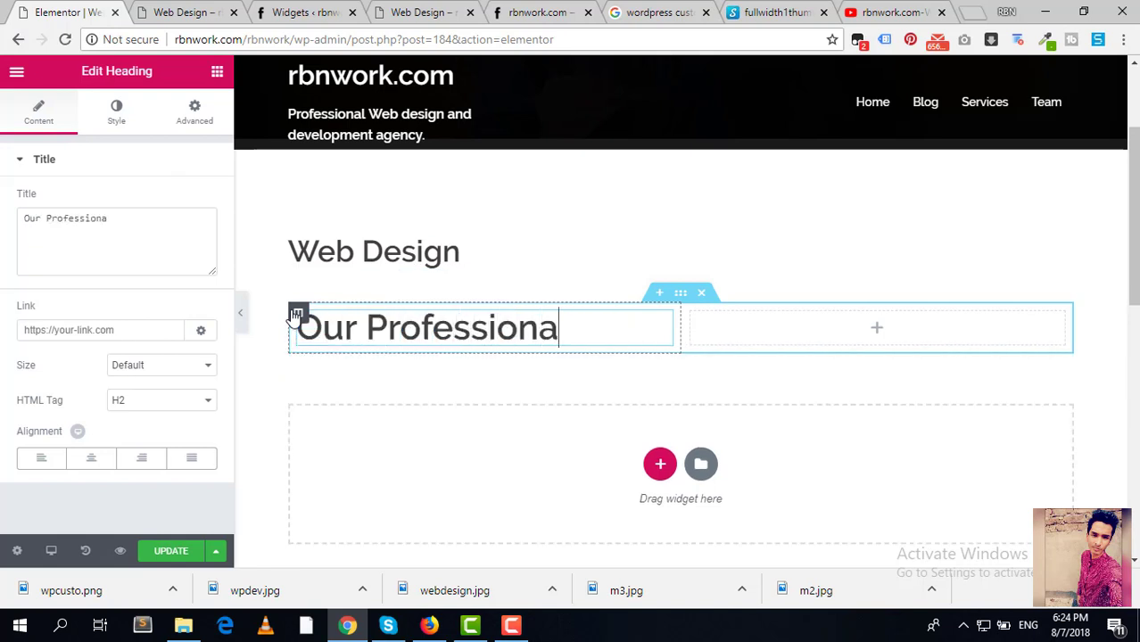
{"action": "type", "text": "l Servi"}
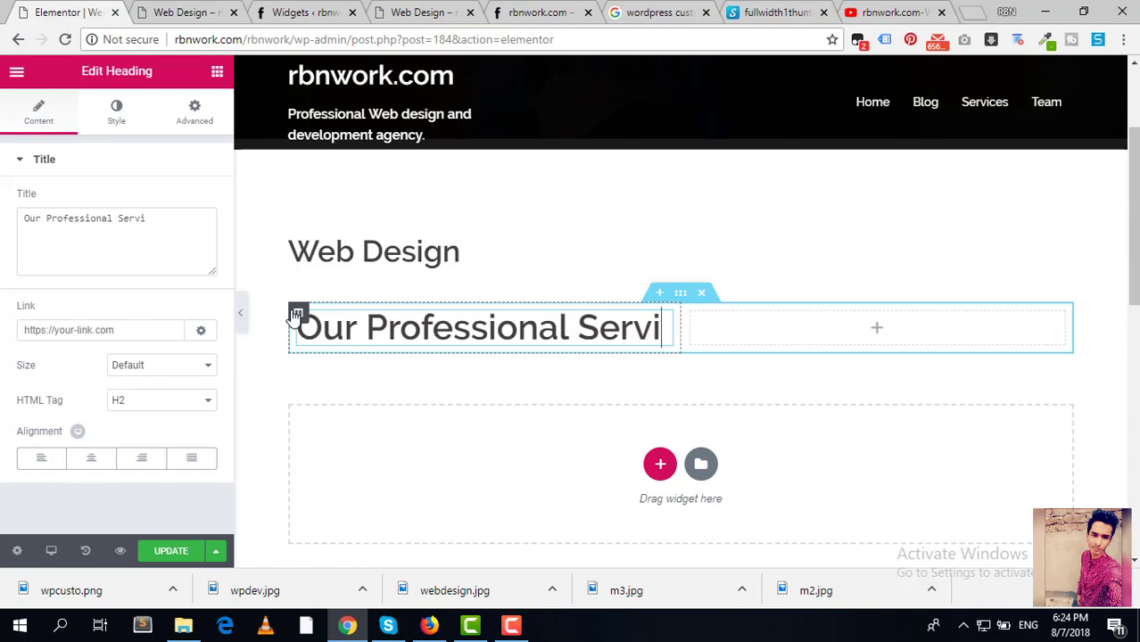
{"action": "type", "text": "ces"}
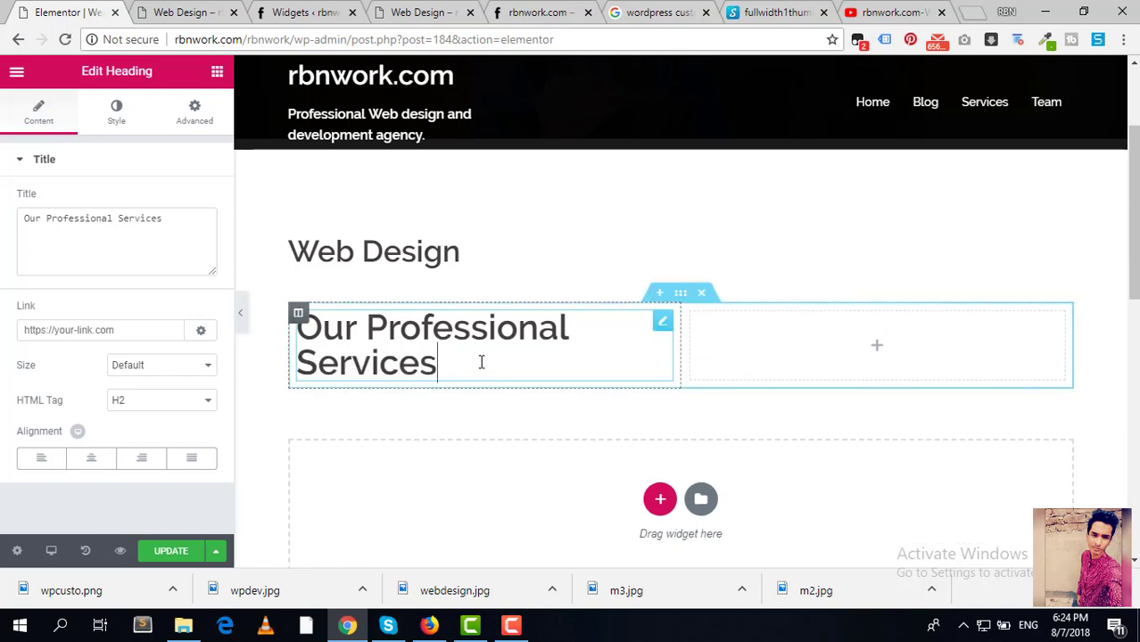
{"action": "left_click_drag", "start_coordinate": [481, 362], "coordinate": [170, 304]}
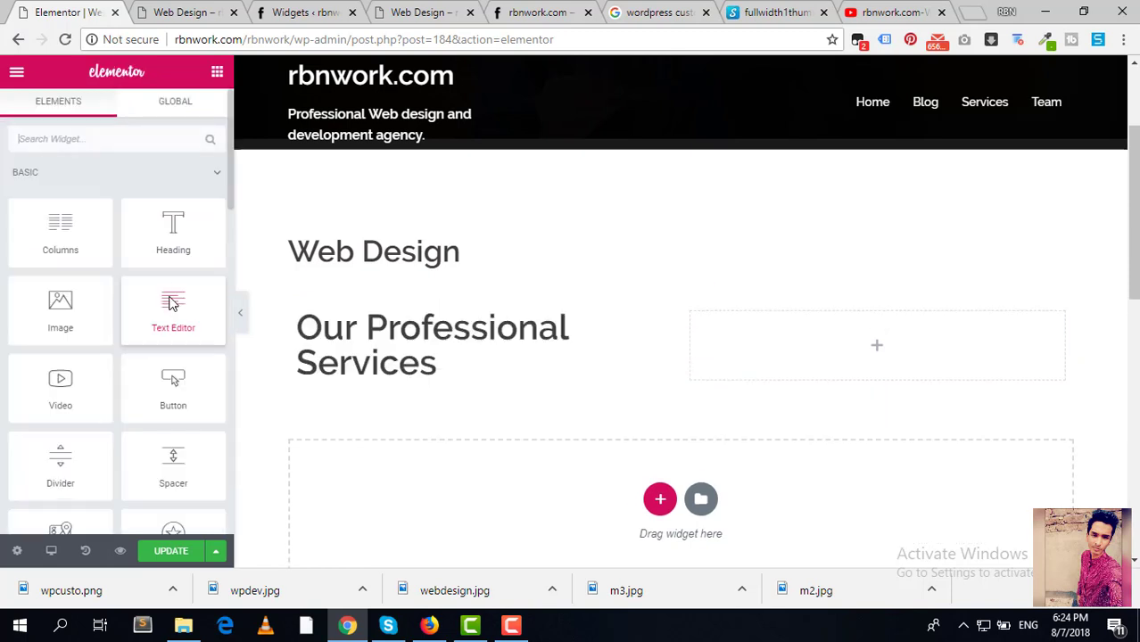
Step: Make the heading an H3 and set its size to Default
{"action": "left_click", "coordinate": [437, 361]}
{"action": "left_click", "coordinate": [179, 408]}
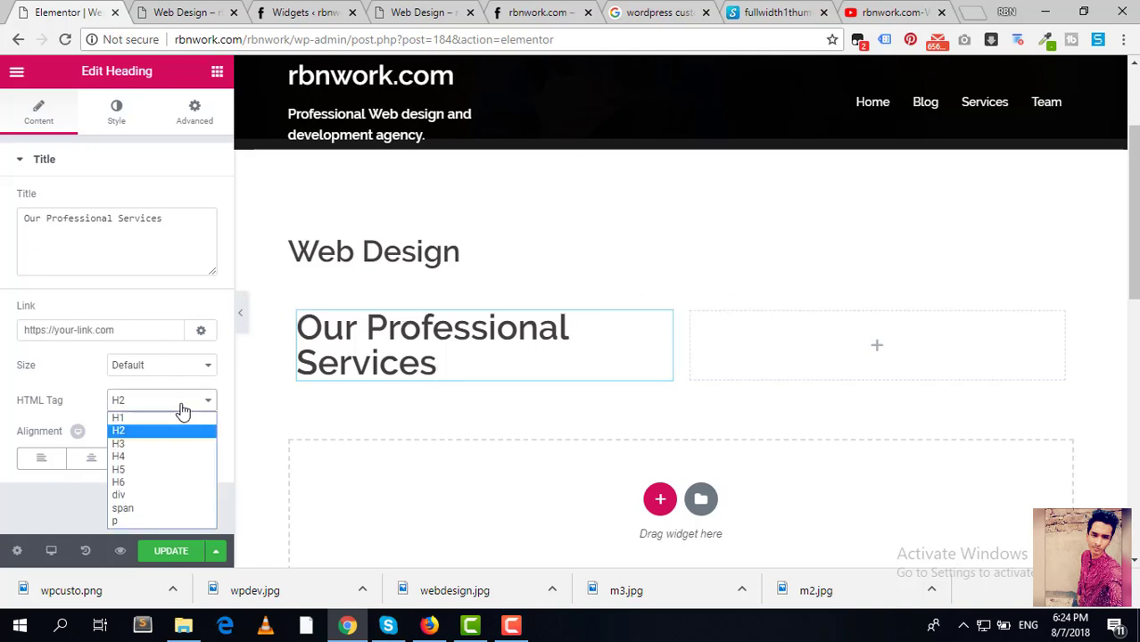
{"action": "left_click", "coordinate": [138, 447]}
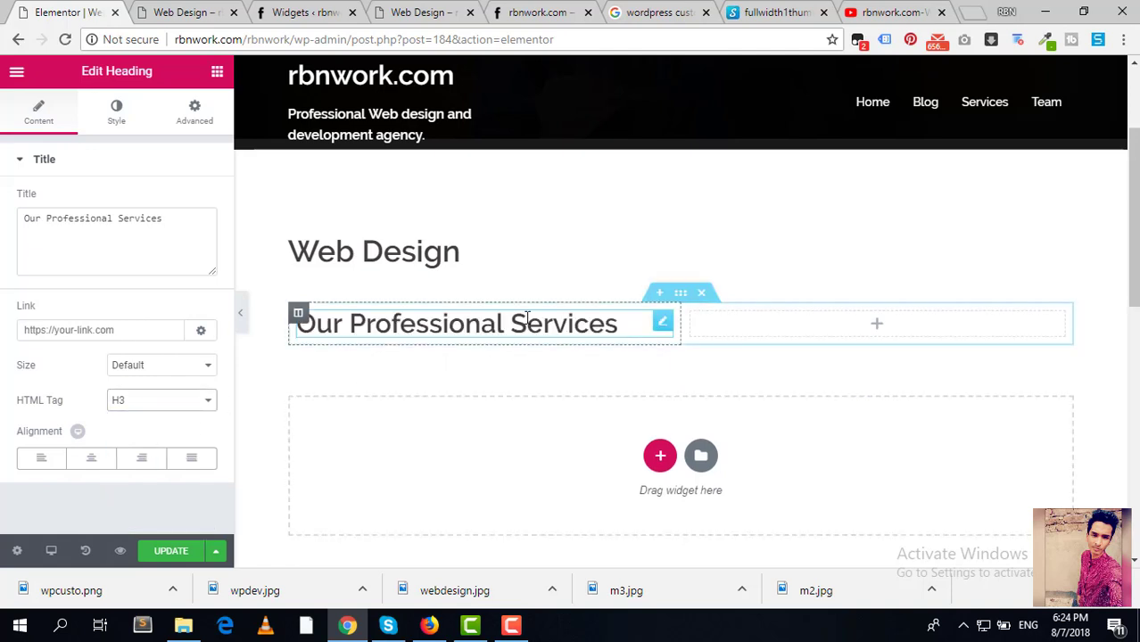
{"action": "left_click", "coordinate": [140, 331]}
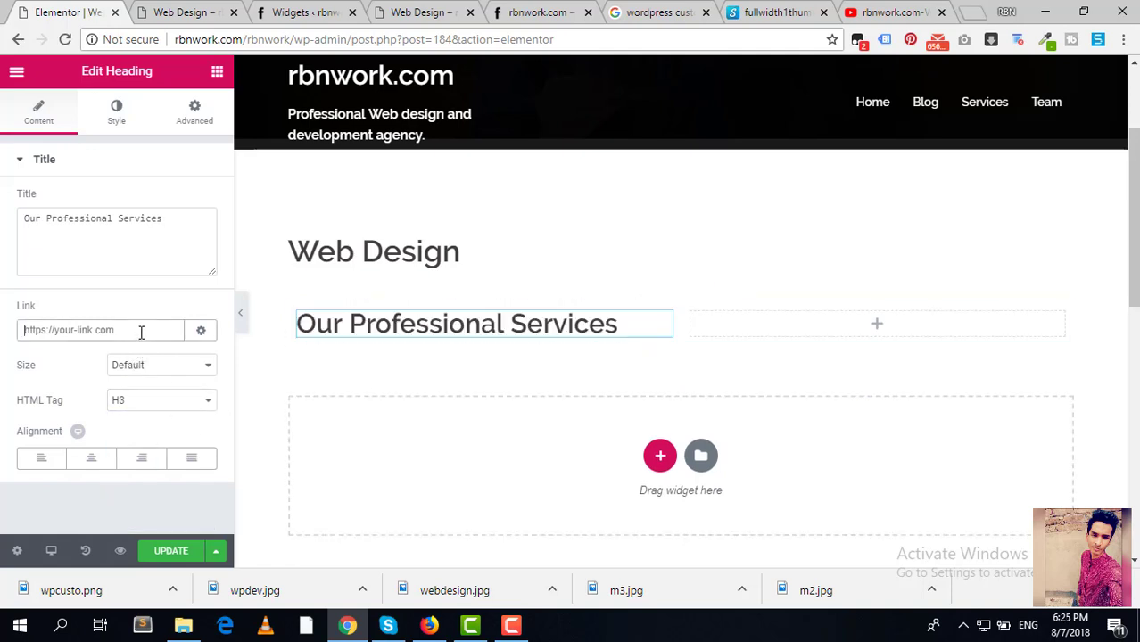
{"action": "left_click", "coordinate": [158, 373]}
{"action": "left_click", "coordinate": [141, 397]}
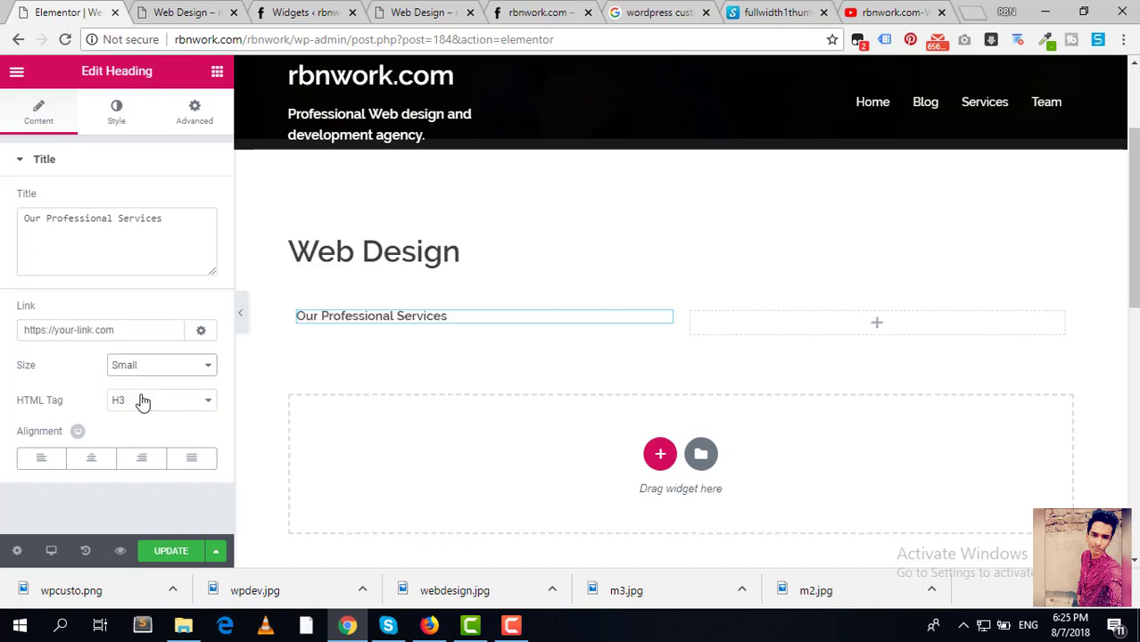
{"action": "left_click", "coordinate": [155, 375]}
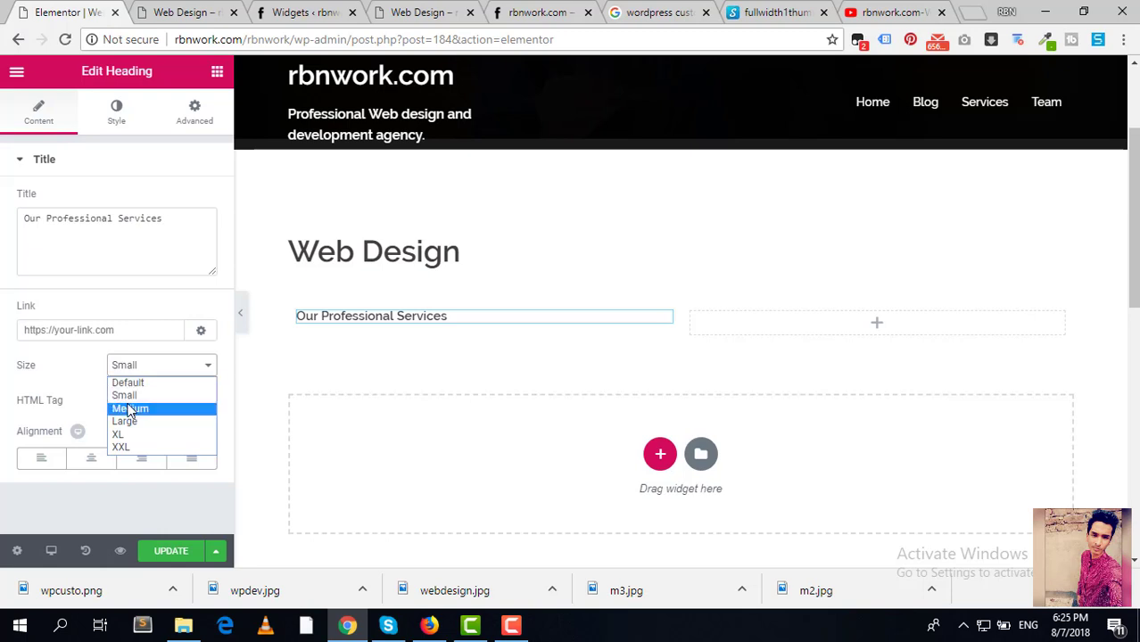
{"action": "left_click", "coordinate": [132, 409]}
{"action": "left_click", "coordinate": [181, 374]}
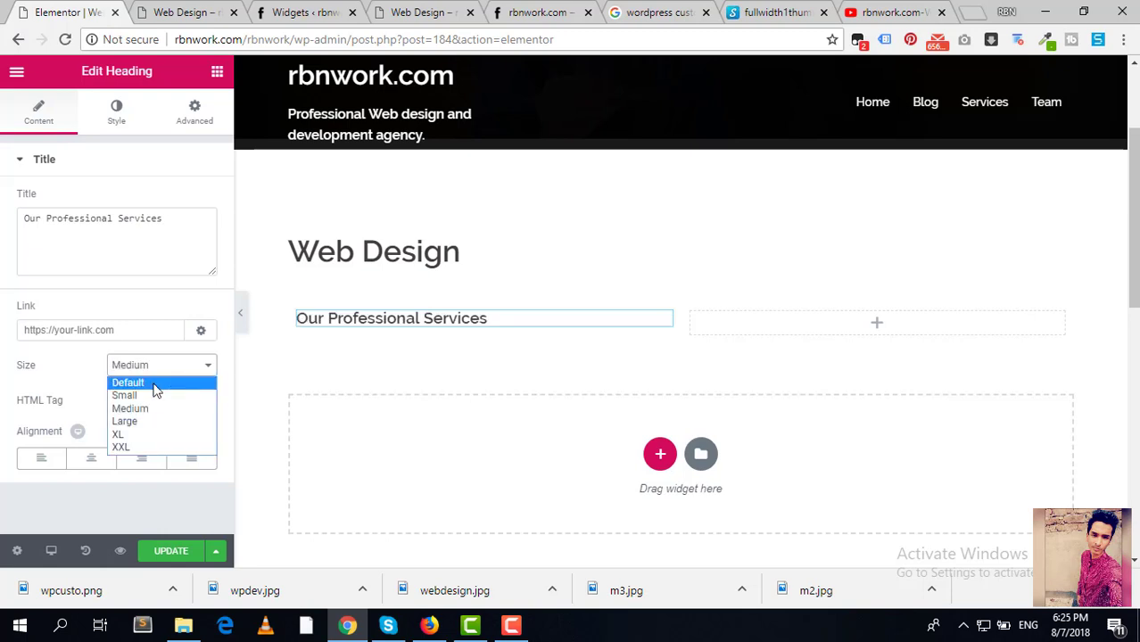
{"action": "left_click", "coordinate": [154, 384]}
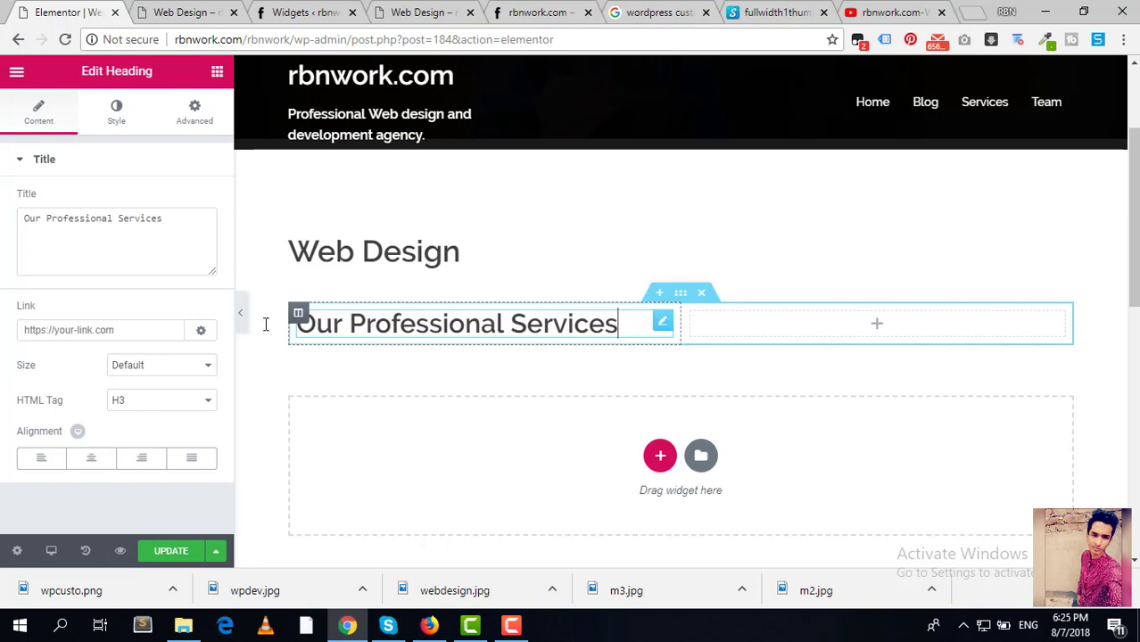
Step: Add a Text Editor widget with placeholder text below the heading
{"action": "left_click", "coordinate": [223, 78]}
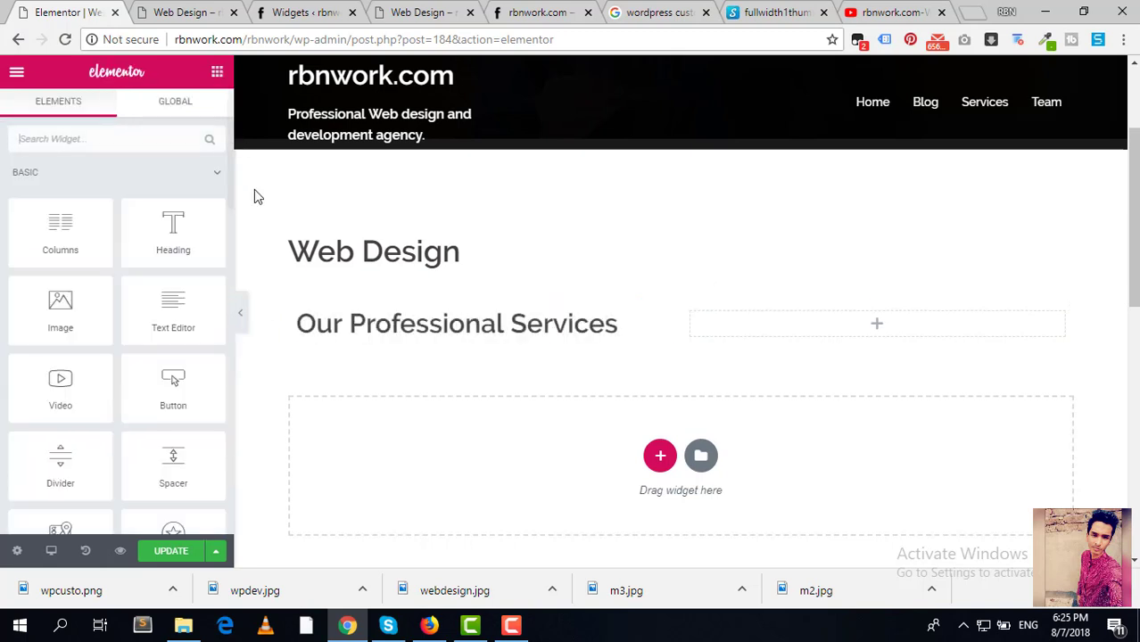
{"action": "left_click_drag", "start_coordinate": [179, 314], "coordinate": [438, 341]}
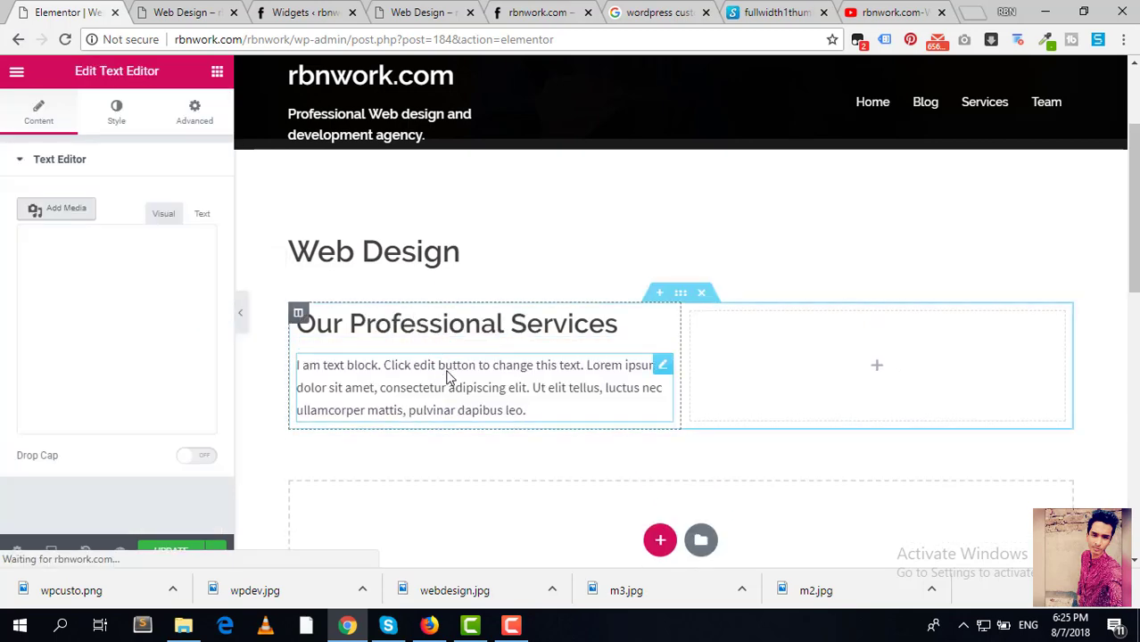
{"action": "left_click", "coordinate": [532, 414]}
{"action": "left_click", "coordinate": [664, 367]}
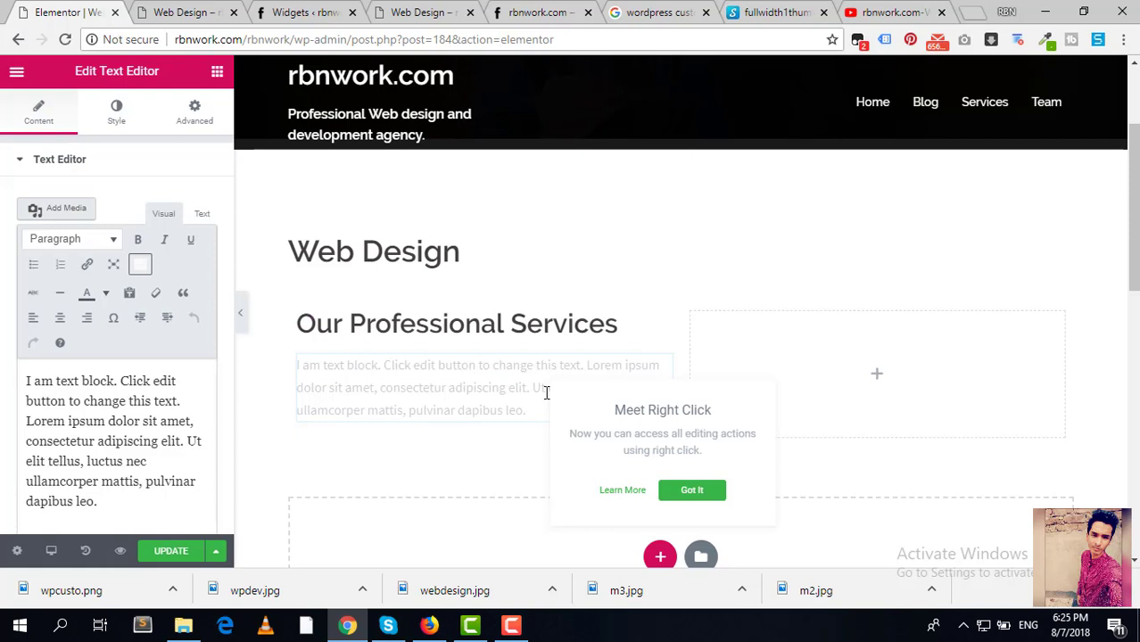
{"action": "left_click", "coordinate": [474, 379]}
{"action": "left_click", "coordinate": [604, 358]}
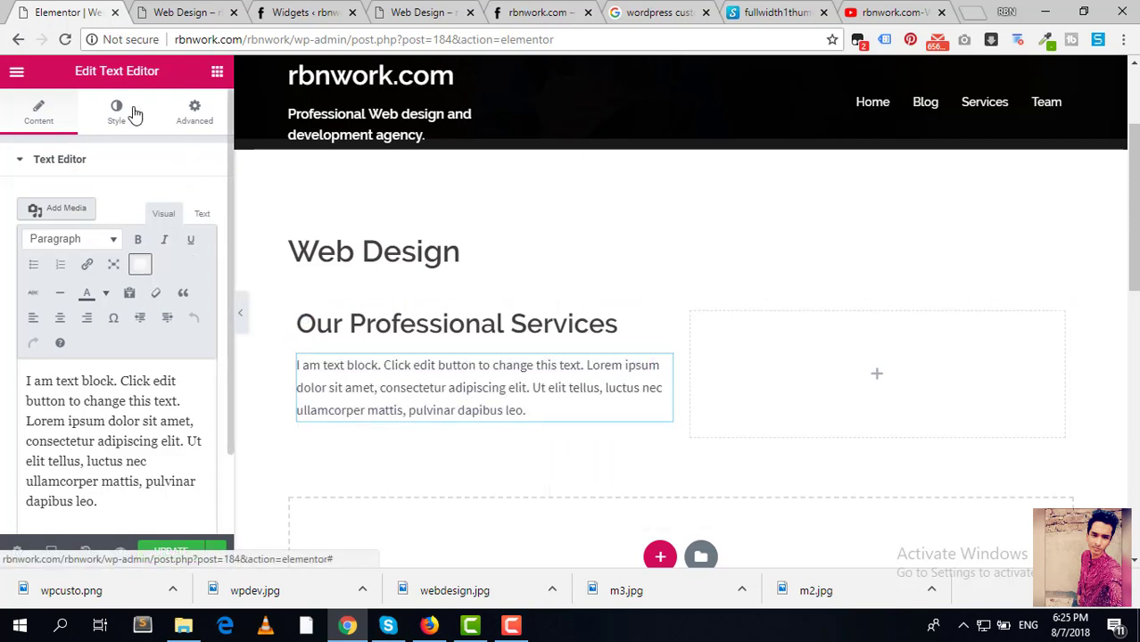
Step: Insert a Spacer above the paragraph and set its height to 15
{"action": "left_click", "coordinate": [214, 73]}
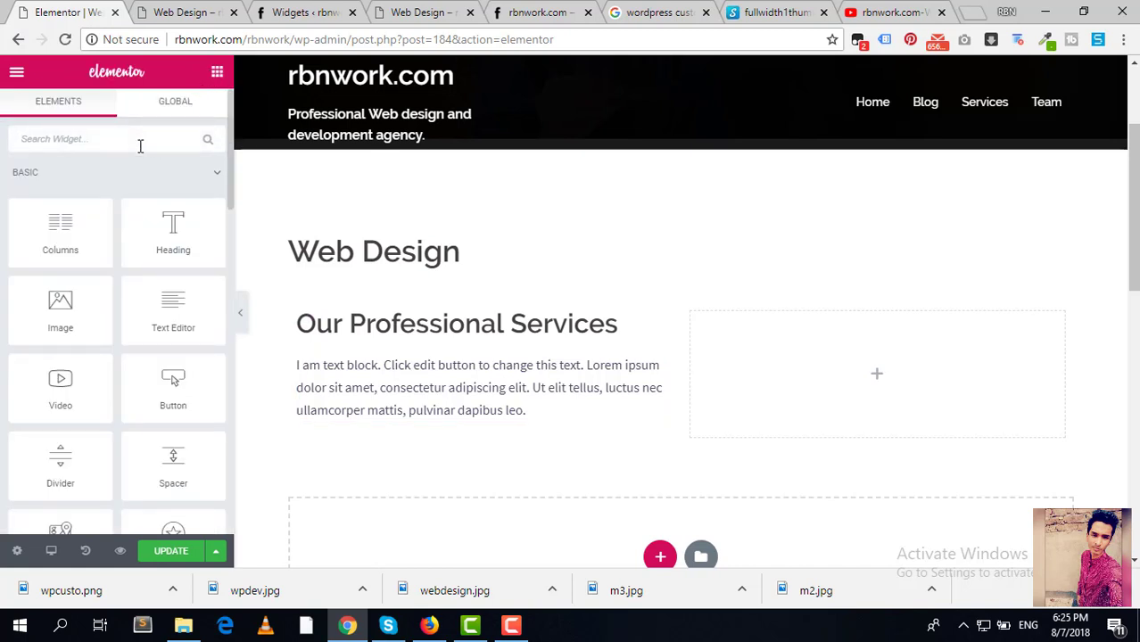
{"action": "type", "text": "spa"}
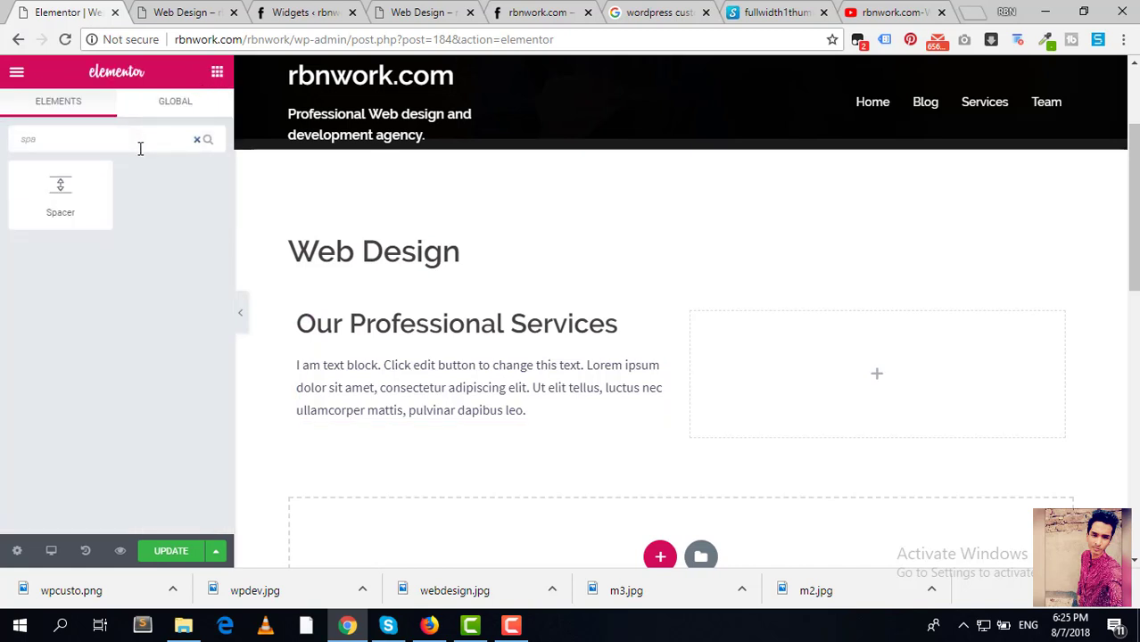
{"action": "left_click_drag", "start_coordinate": [58, 187], "coordinate": [451, 362]}
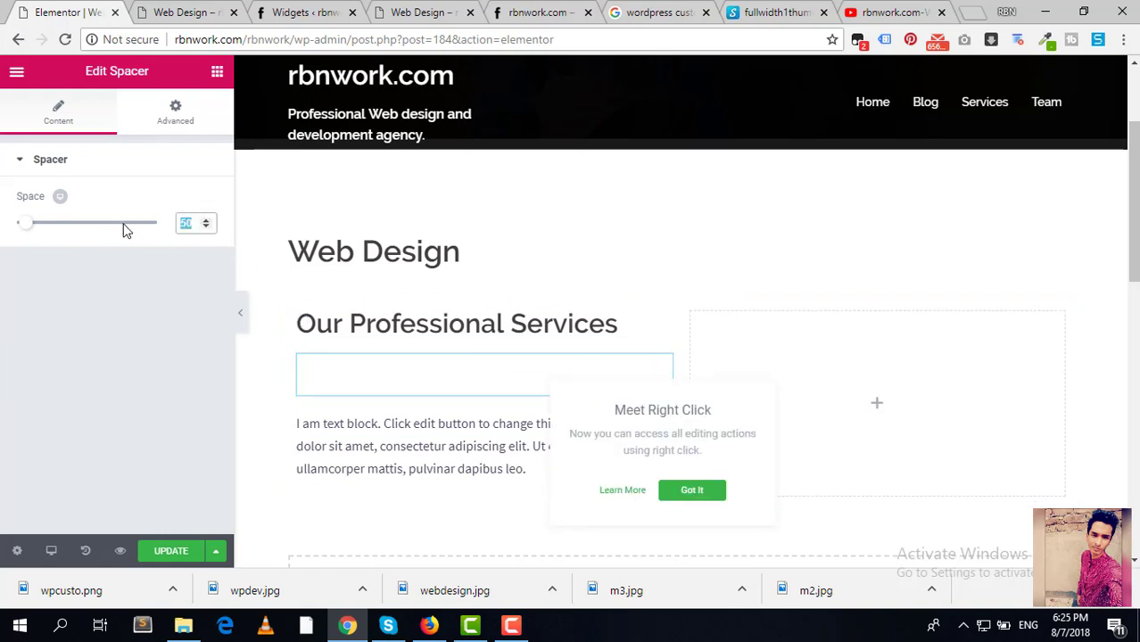
{"action": "type", "text": "10"}
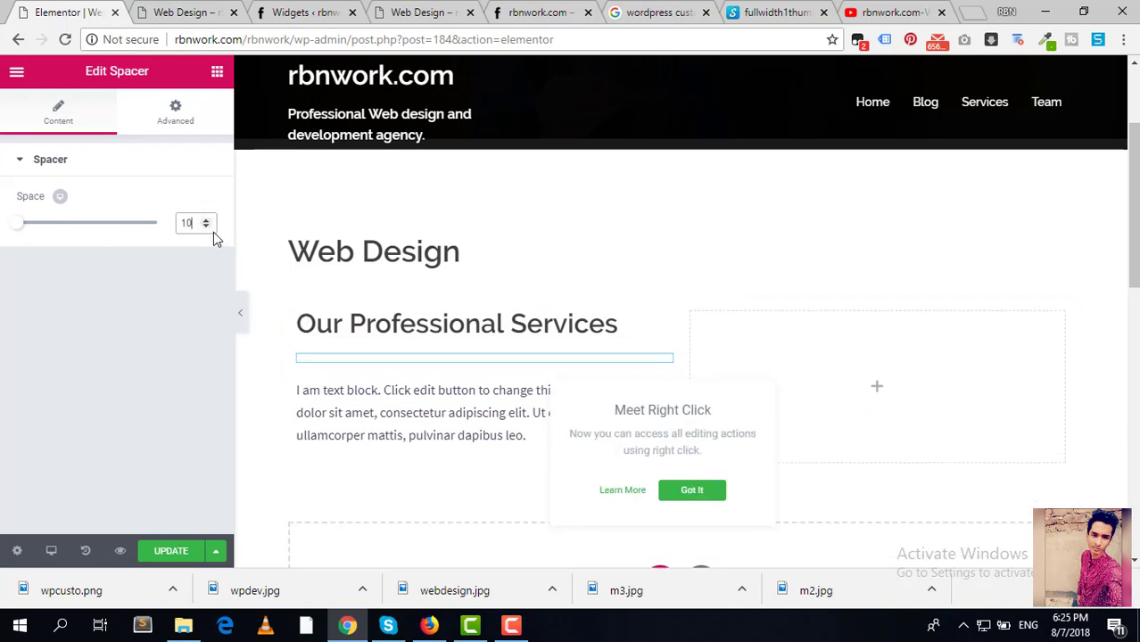
{"action": "left_click", "coordinate": [212, 222]}
{"action": "left_click", "coordinate": [211, 221]}
{"action": "left_click", "coordinate": [211, 221]}
{"action": "left_click", "coordinate": [211, 222]}
{"action": "left_click", "coordinate": [211, 222]}
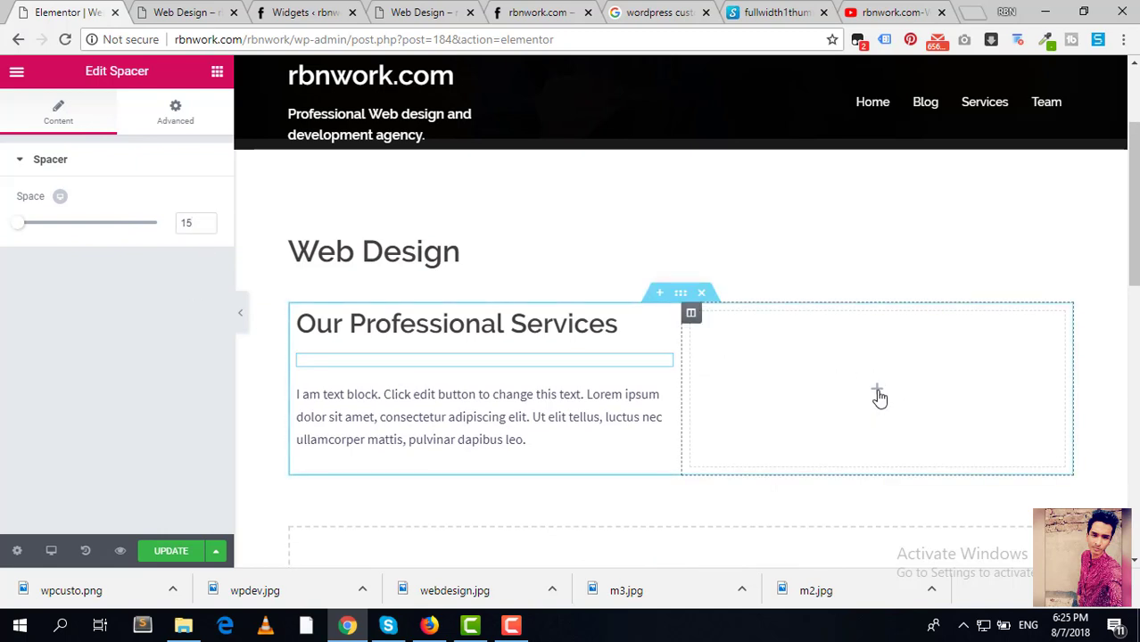
Step: Replace the image query with 'web design' and remove the exact size filter
{"action": "left_click", "coordinate": [631, 7]}
{"action": "scroll", "coordinate": [364, 114], "scroll_direction": "up", "scroll_amount": 5}
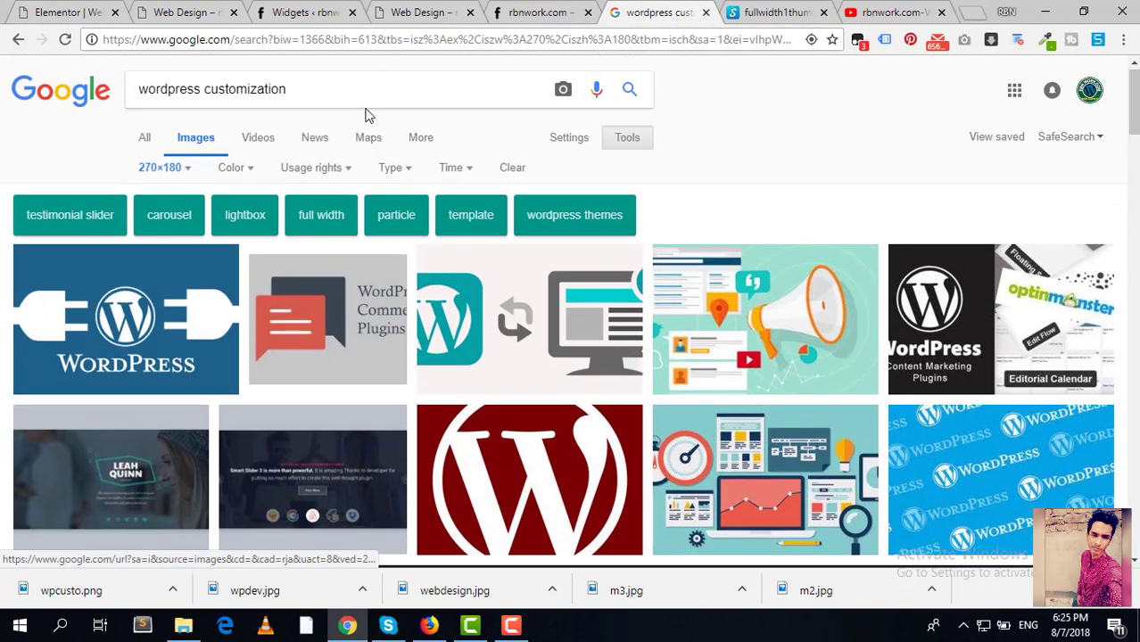
{"action": "left_click", "coordinate": [187, 170]}
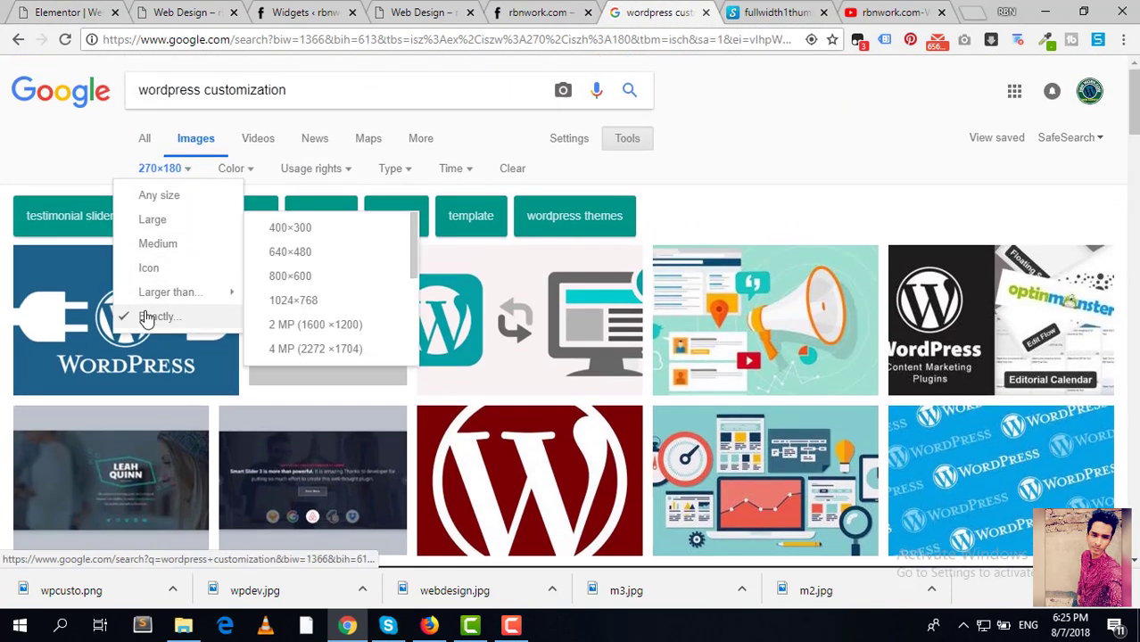
{"action": "left_click_drag", "start_coordinate": [321, 89], "coordinate": [2, 78]}
{"action": "type", "text": "web design"}
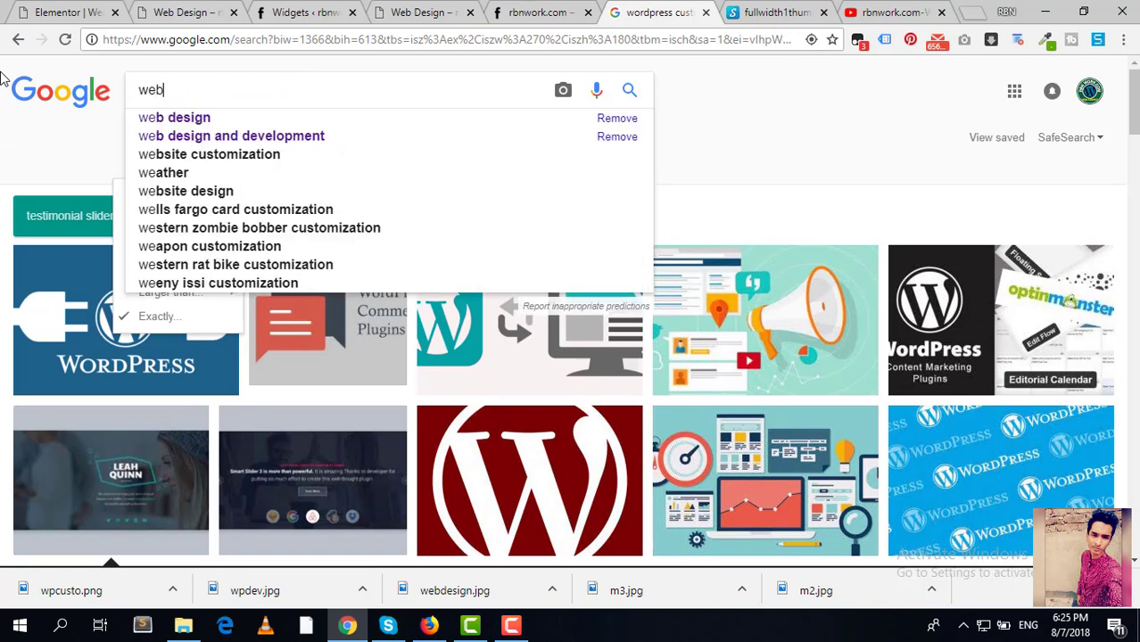
{"action": "left_click", "coordinate": [52, 151]}
{"action": "left_click", "coordinate": [187, 169]}
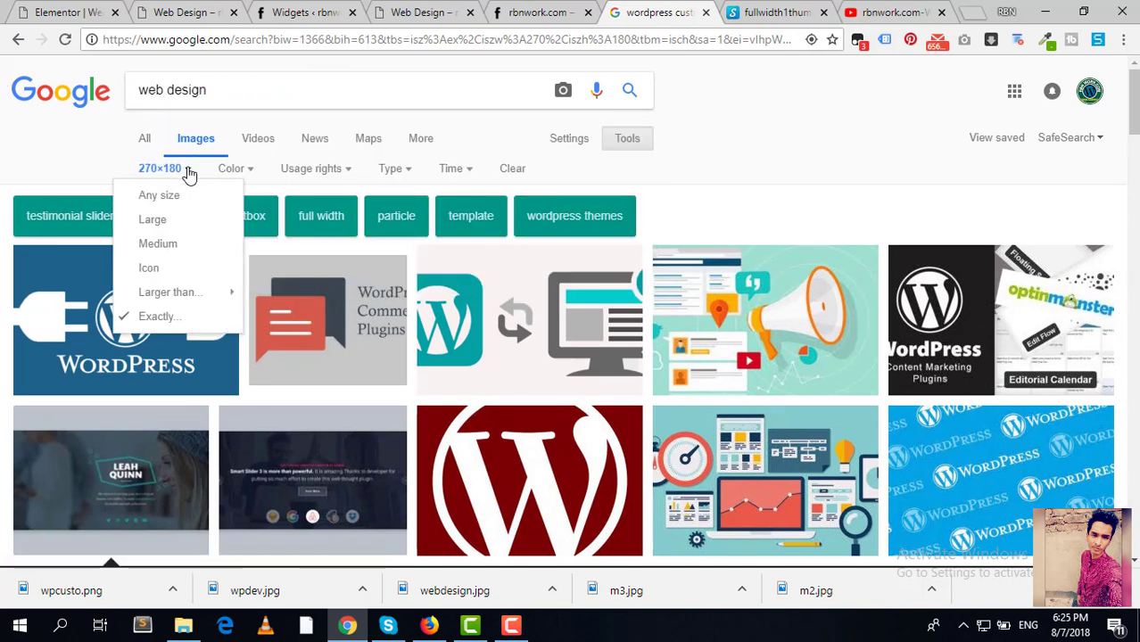
{"action": "left_click", "coordinate": [169, 195]}
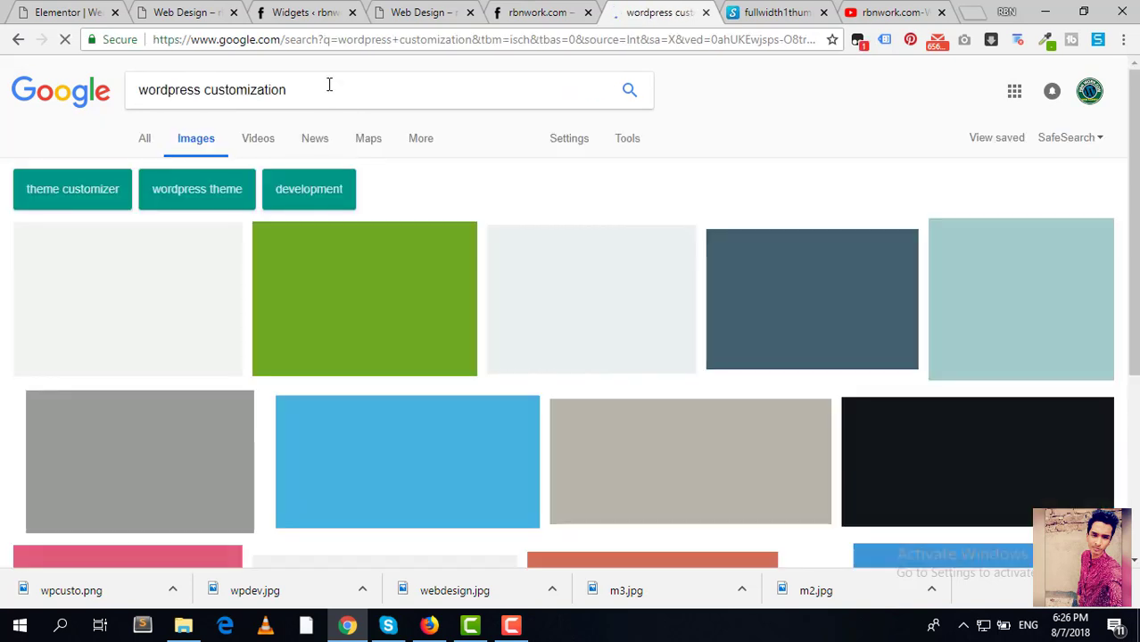
Step: Run the Google Images search for 'web design', correcting the misspelled query
{"action": "triple_click", "coordinate": [329, 84]}
{"action": "type", "text": "web des"}
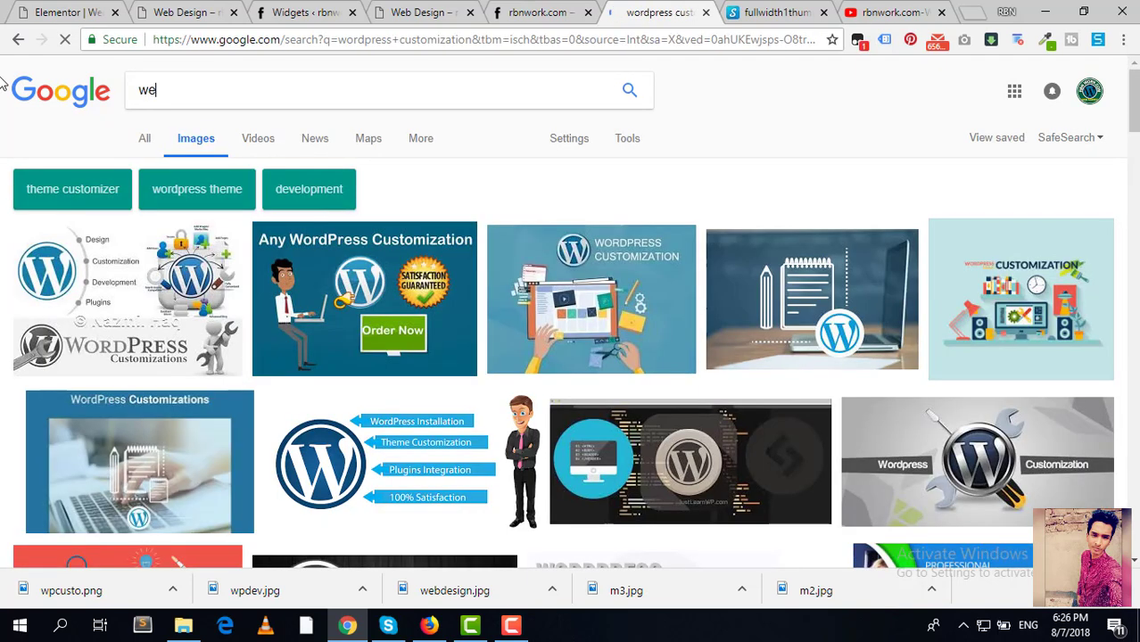
{"action": "type", "text": "ing"}
{"action": "key", "text": "Return"}
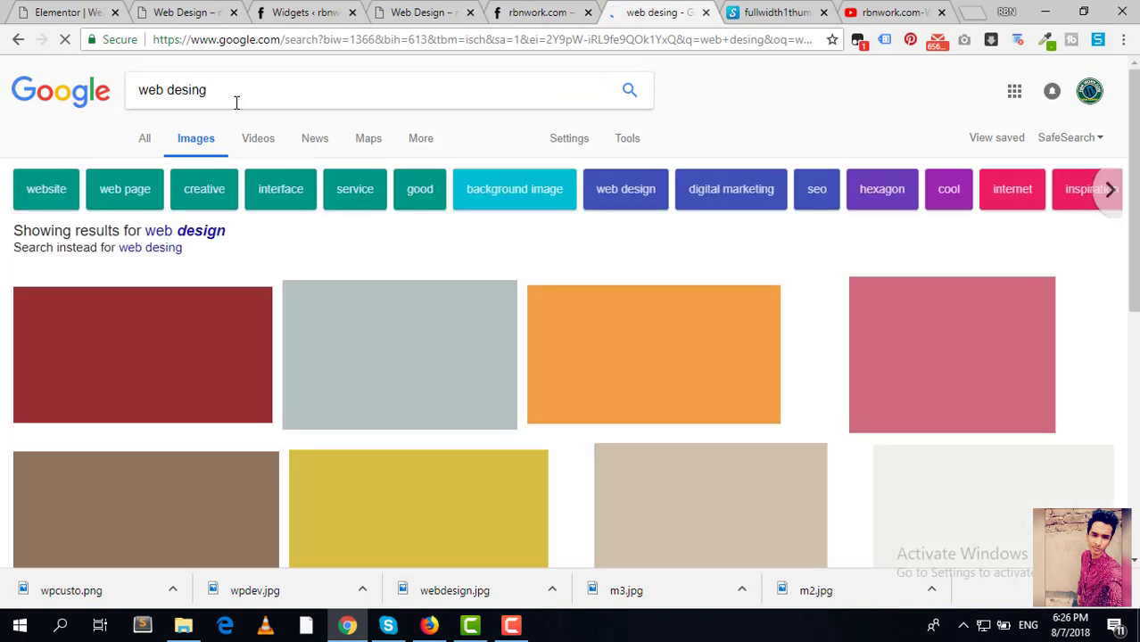
{"action": "key", "text": "BackSpace"}
{"action": "key", "text": "BackSpace"}
{"action": "key", "text": "BackSpace"}
{"action": "type", "text": "ign"}
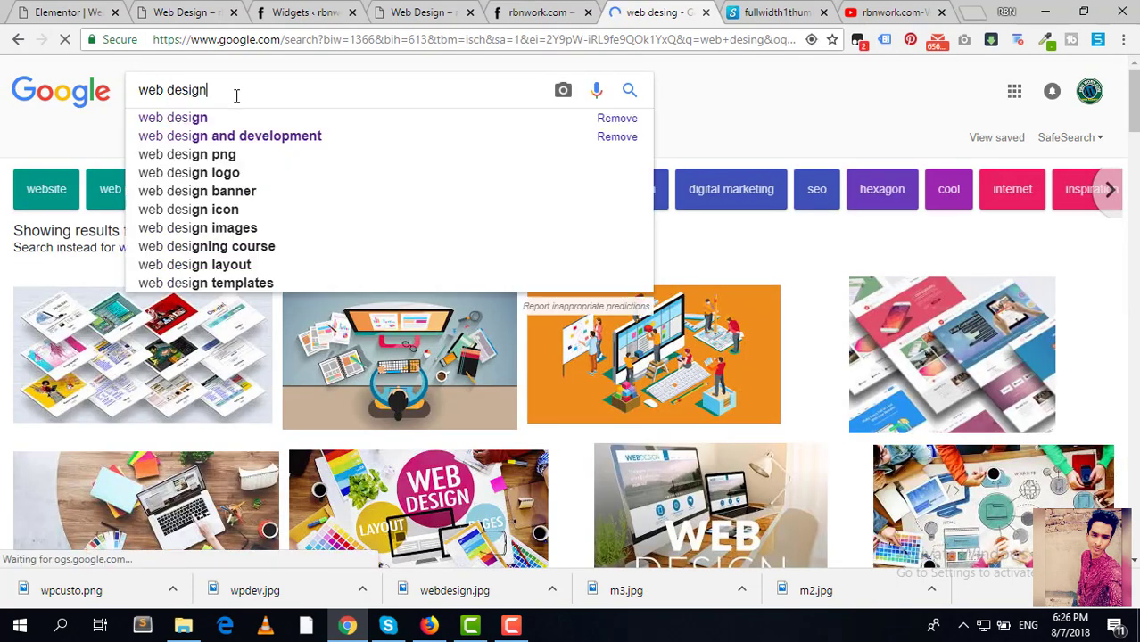
{"action": "key", "text": "Return"}
{"action": "left_click", "coordinate": [236, 95]}
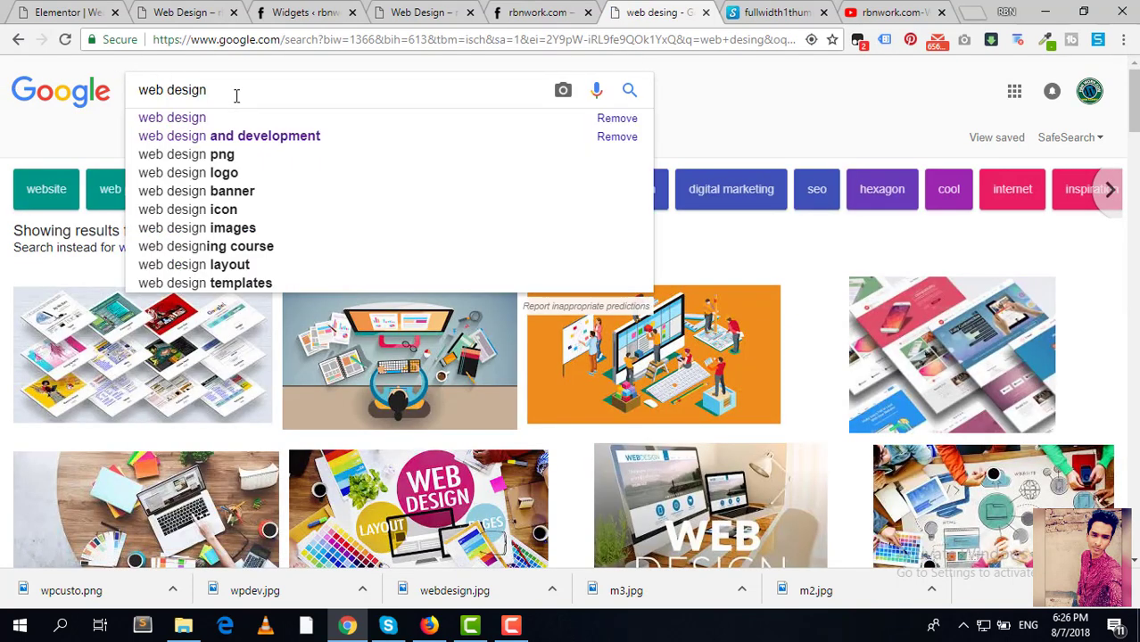
{"action": "left_click", "coordinate": [863, 125]}
Step: Open the orange web design illustration at full size in a new tab
{"action": "left_click", "coordinate": [636, 351]}
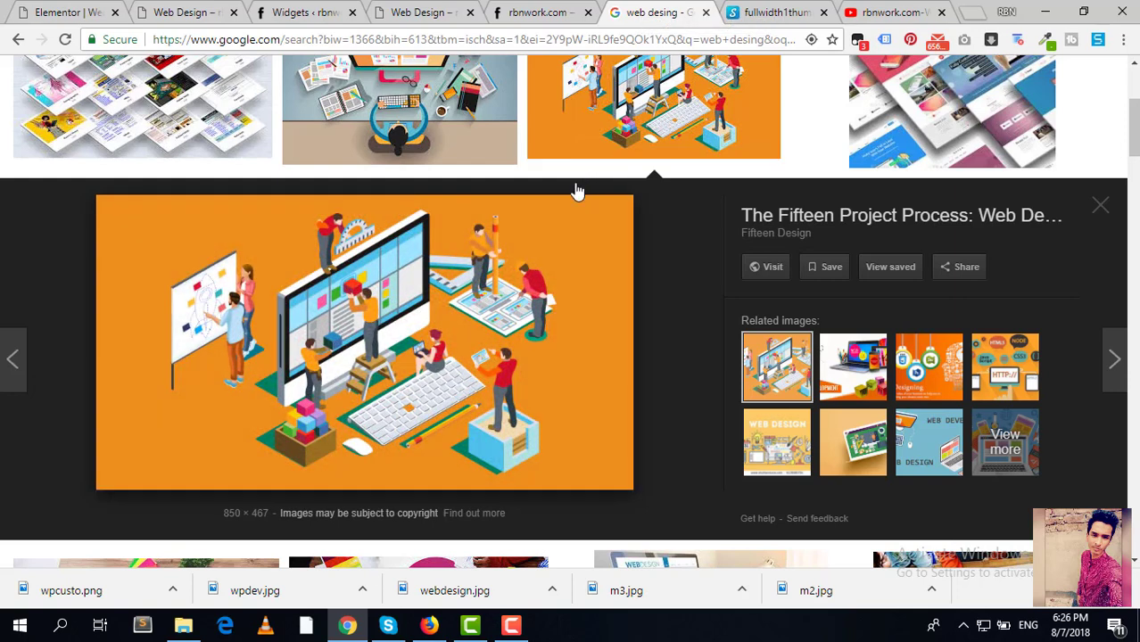
{"action": "right_click", "coordinate": [496, 193]}
{"action": "right_click", "coordinate": [463, 371]}
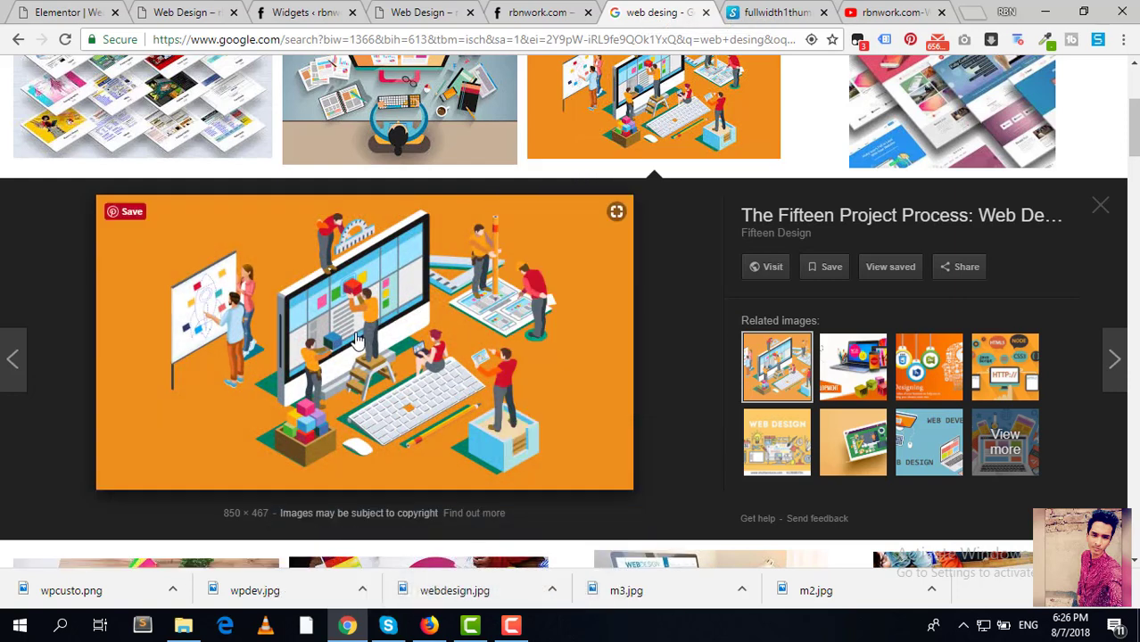
{"action": "right_click", "coordinate": [367, 336]}
{"action": "left_click", "coordinate": [435, 149]}
{"action": "left_click", "coordinate": [680, 9]}
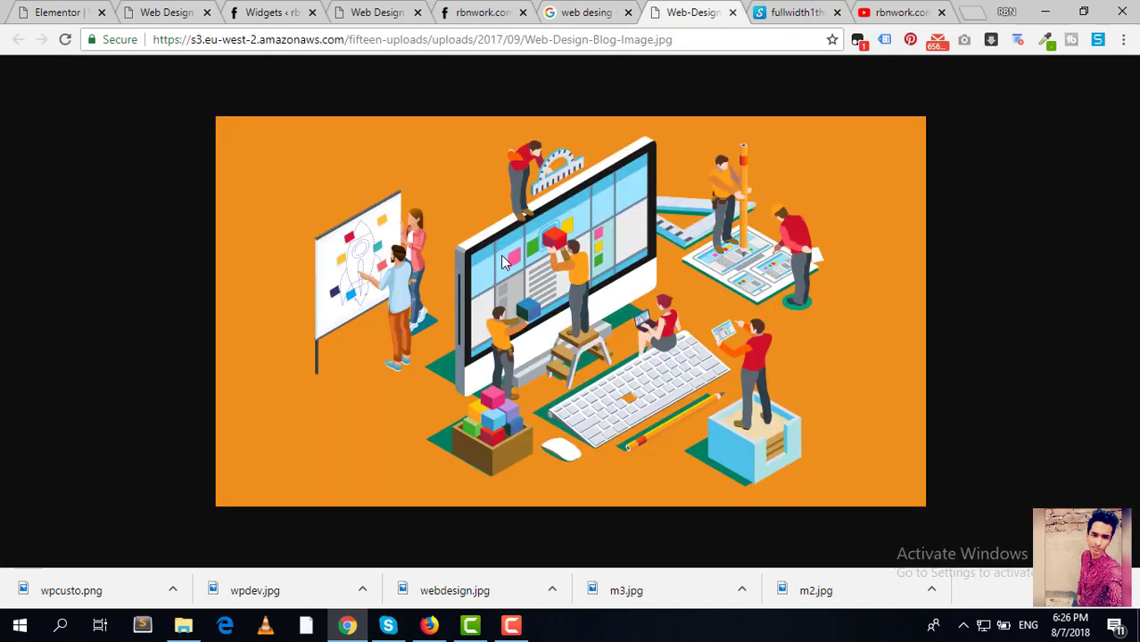
Step: Save the full-size orange image to the Img folder as web.jpg
{"action": "right_click", "coordinate": [501, 257]}
{"action": "left_click", "coordinate": [574, 295]}
{"action": "type", "text": "web"}
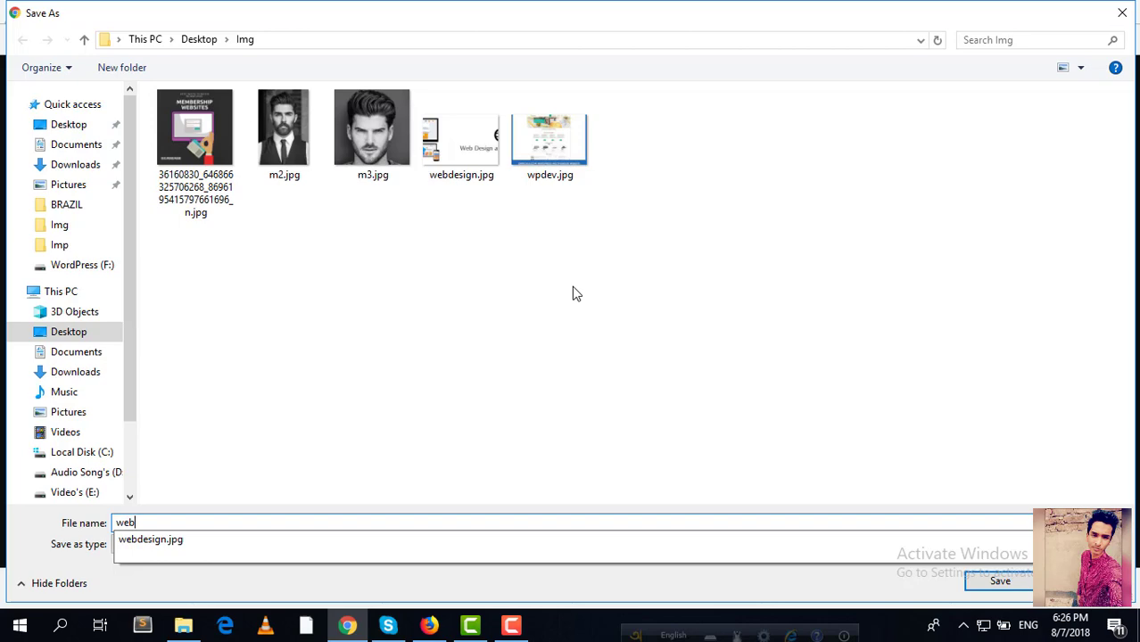
{"action": "key", "text": "Return"}
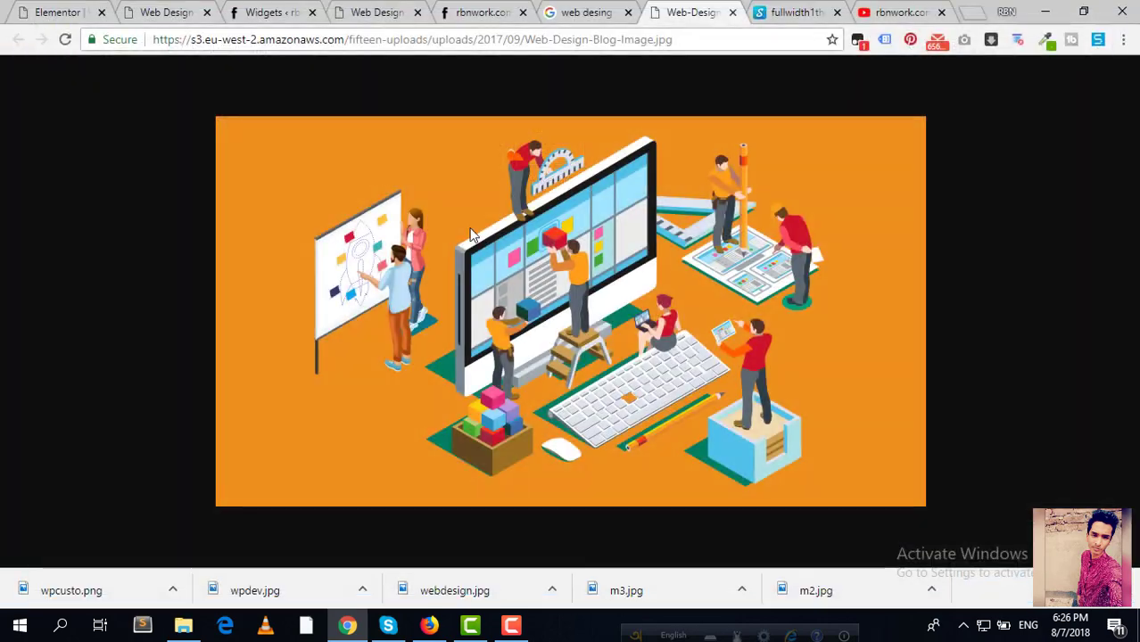
{"action": "left_click", "coordinate": [267, 11]}
{"action": "left_click", "coordinate": [366, 11]}
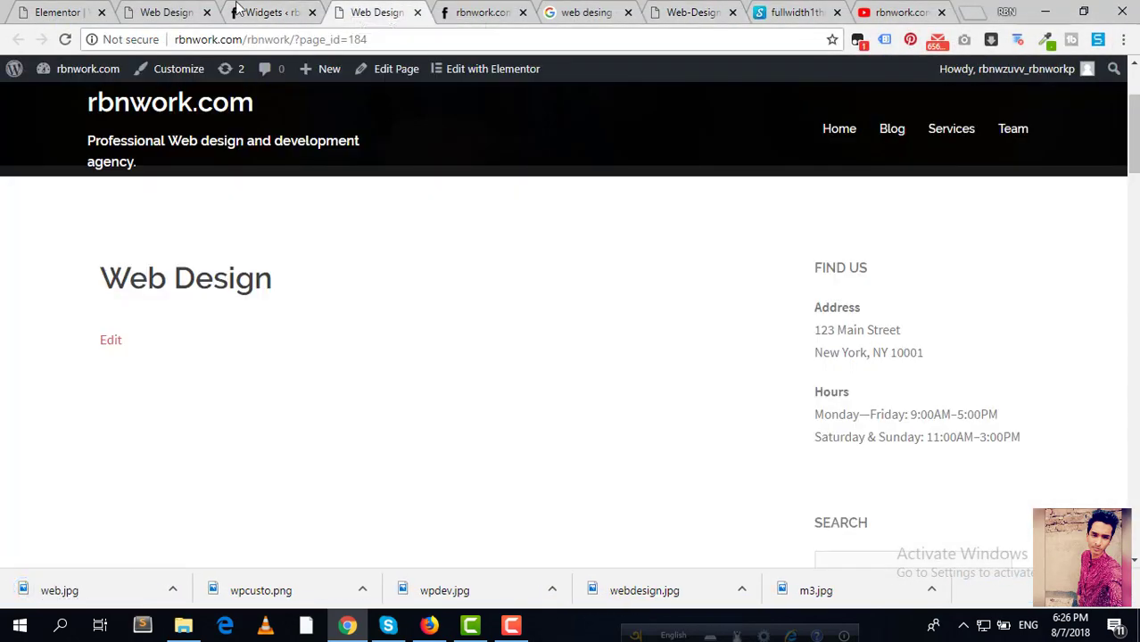
Step: Back in Elementor, drag an Image widget into the empty right column
{"action": "left_click", "coordinate": [166, 12]}
{"action": "left_click", "coordinate": [58, 12]}
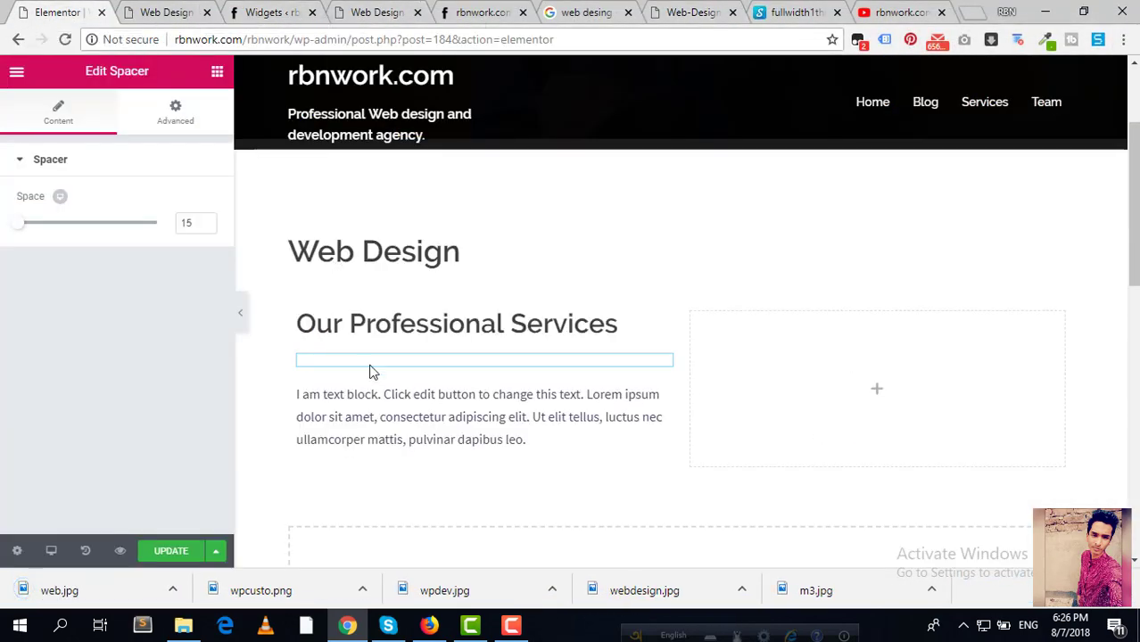
{"action": "left_click", "coordinate": [881, 392]}
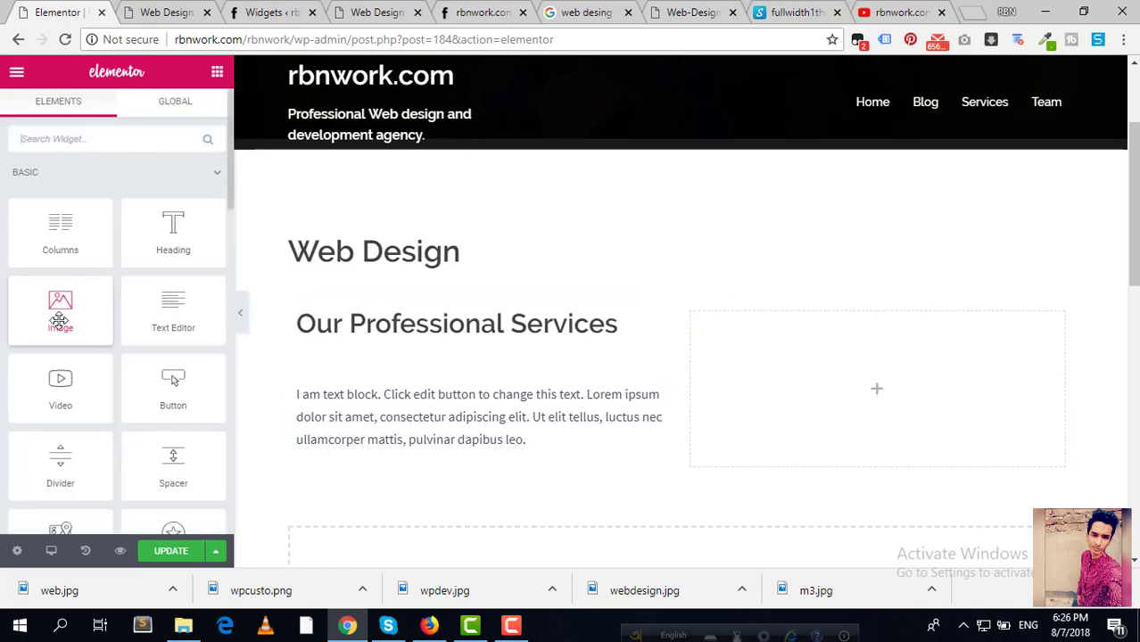
{"action": "left_click_drag", "start_coordinate": [57, 305], "coordinate": [874, 371]}
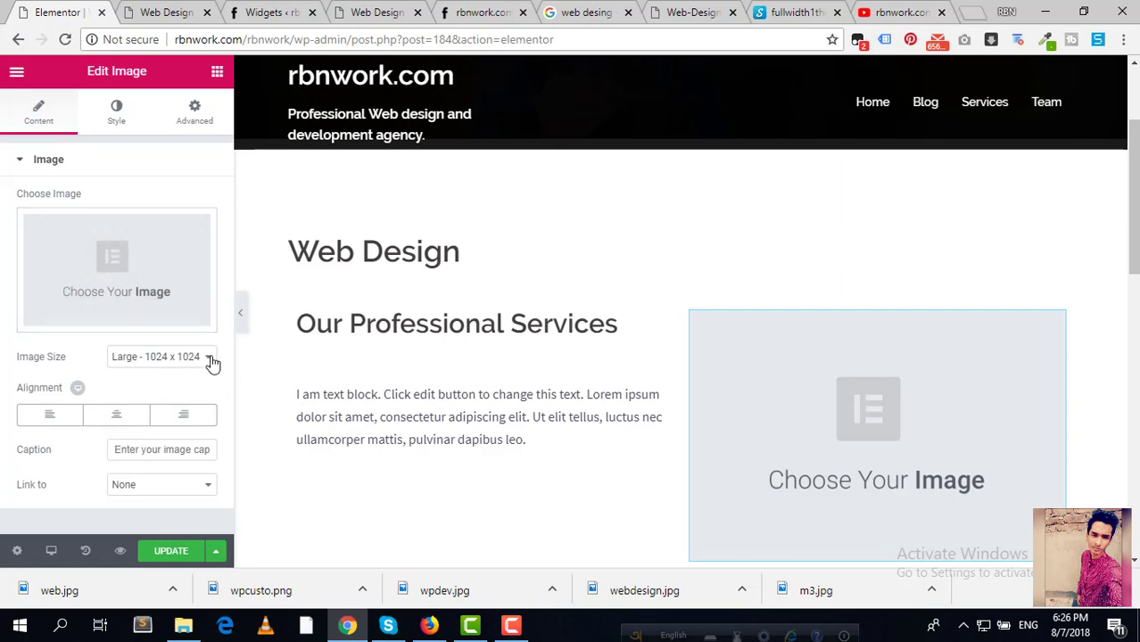
Step: Filter the web design image results to exactly 1024×1024
{"action": "left_click", "coordinate": [607, 7]}
{"action": "scroll", "coordinate": [661, 153], "scroll_direction": "up", "scroll_amount": 5}
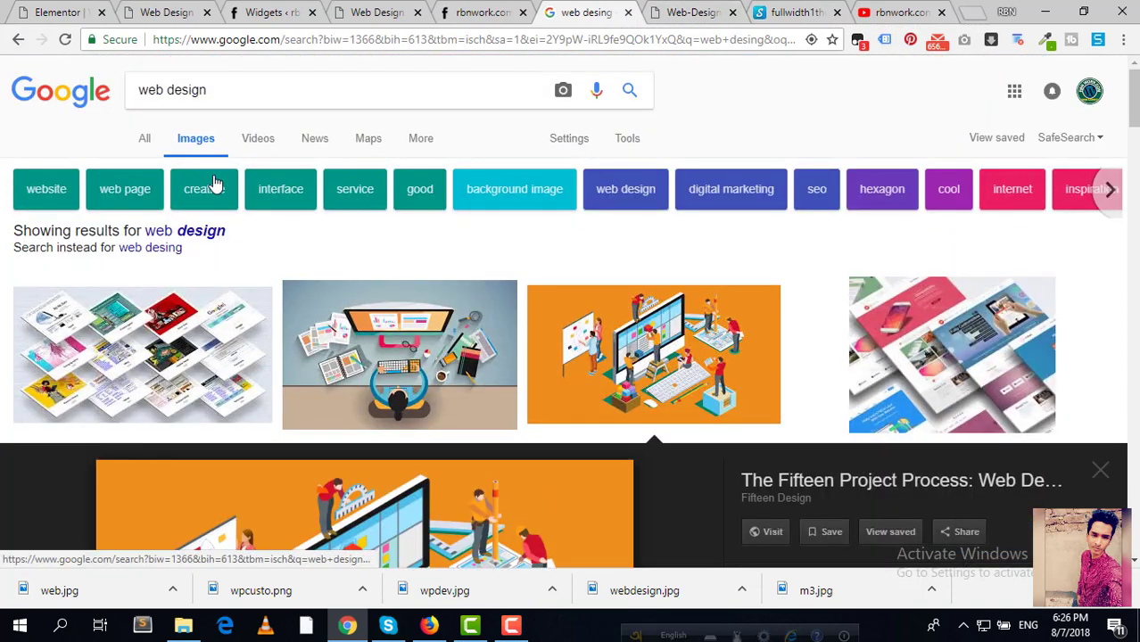
{"action": "left_click", "coordinate": [626, 140]}
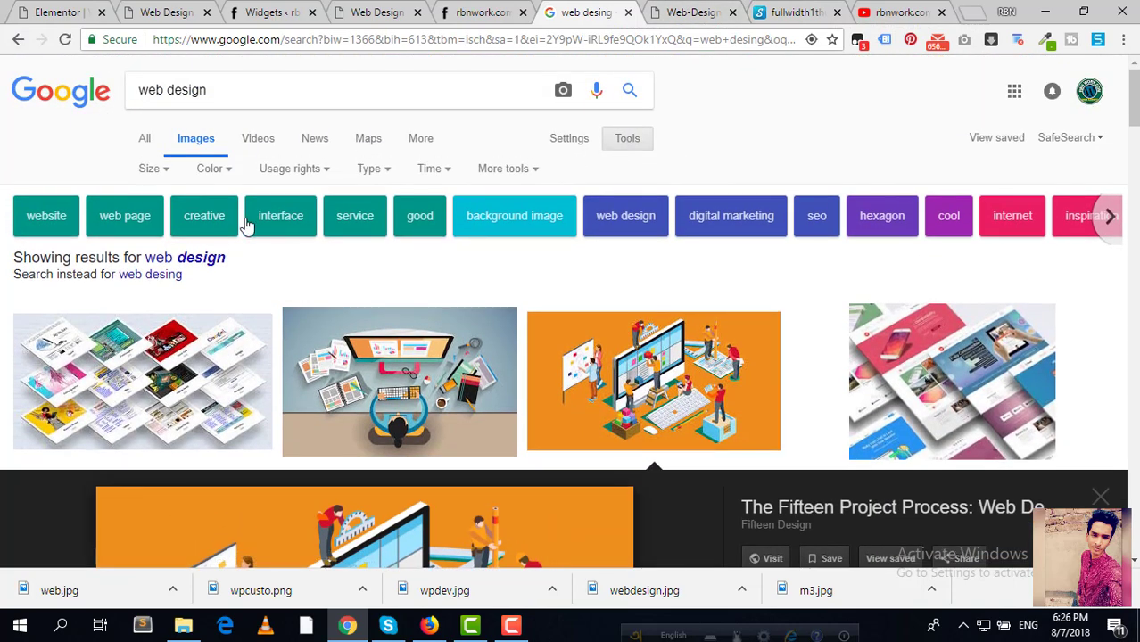
{"action": "left_click", "coordinate": [155, 170]}
{"action": "left_click", "coordinate": [157, 316]}
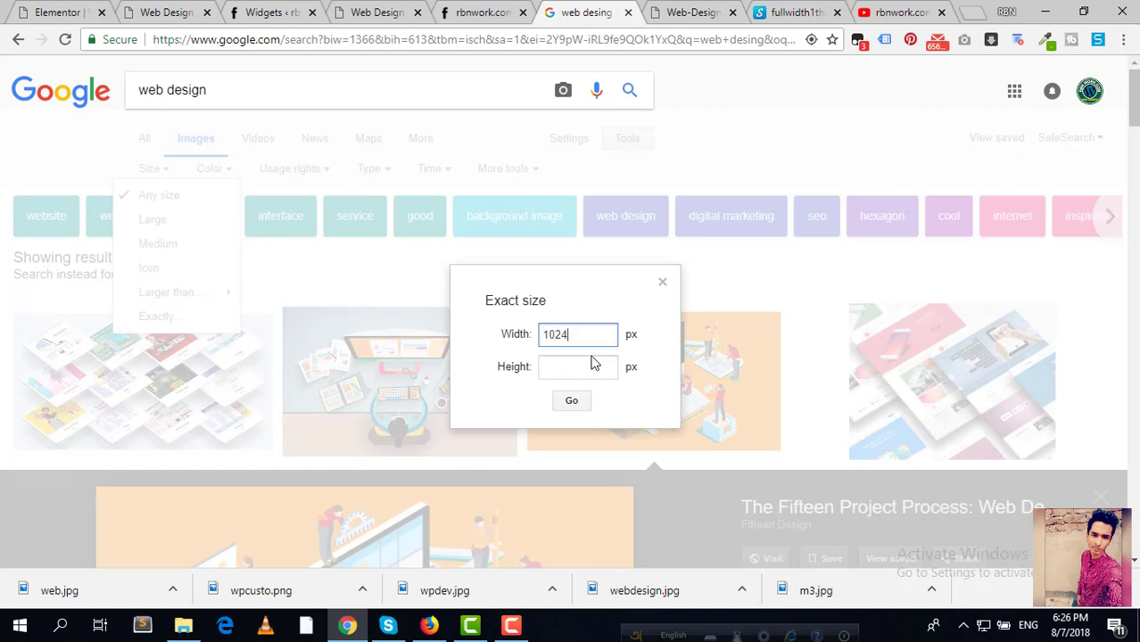
{"action": "left_click", "coordinate": [584, 367]}
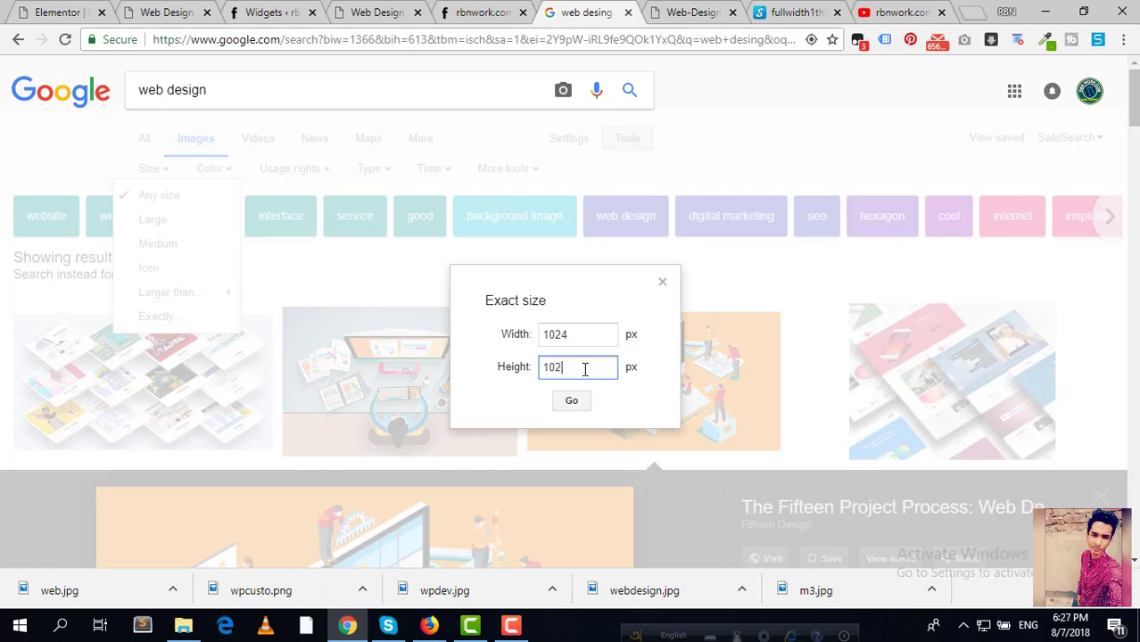
{"action": "left_click", "coordinate": [573, 401]}
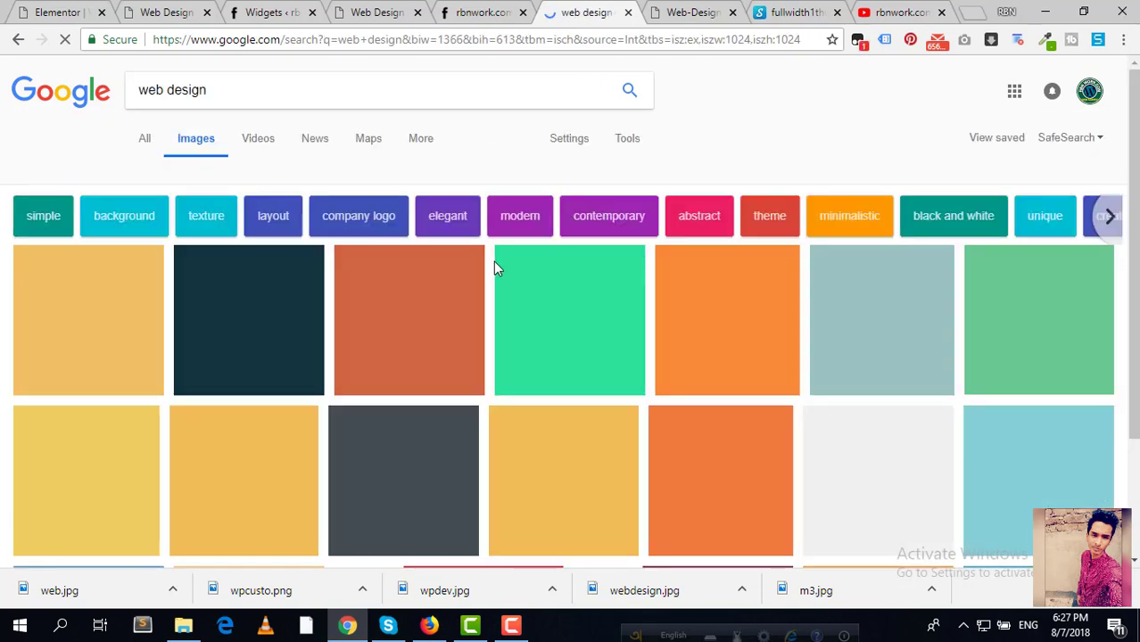
{"action": "scroll", "coordinate": [502, 221], "scroll_direction": "down", "scroll_amount": 1}
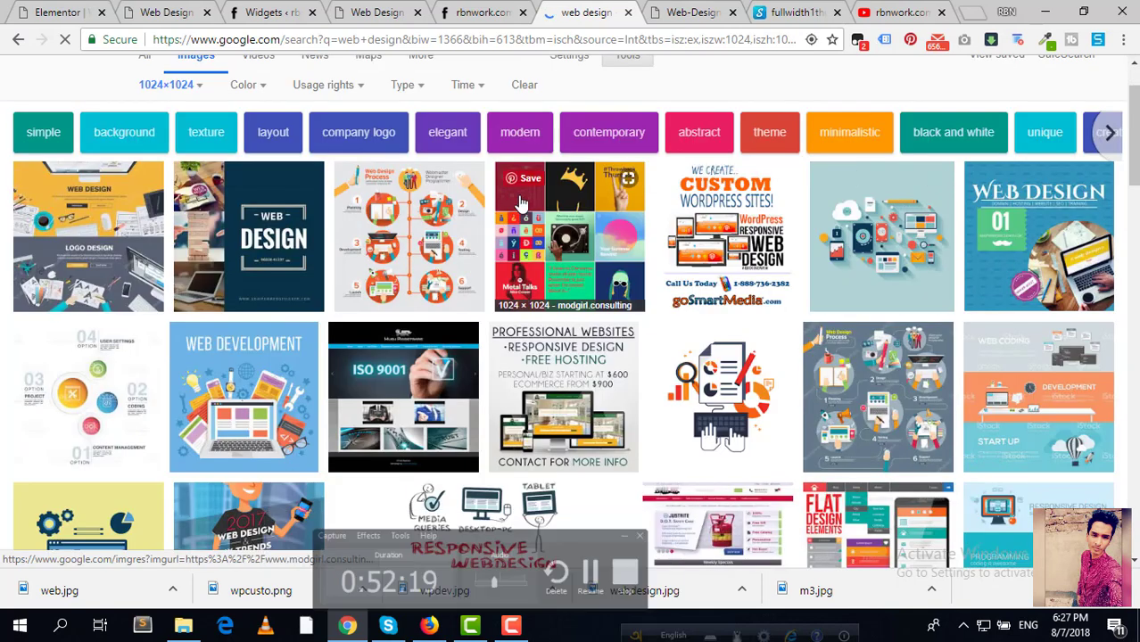
Step: Open the Musa Studios illustration at full size and save it as webde.jpg
{"action": "left_click", "coordinate": [898, 234]}
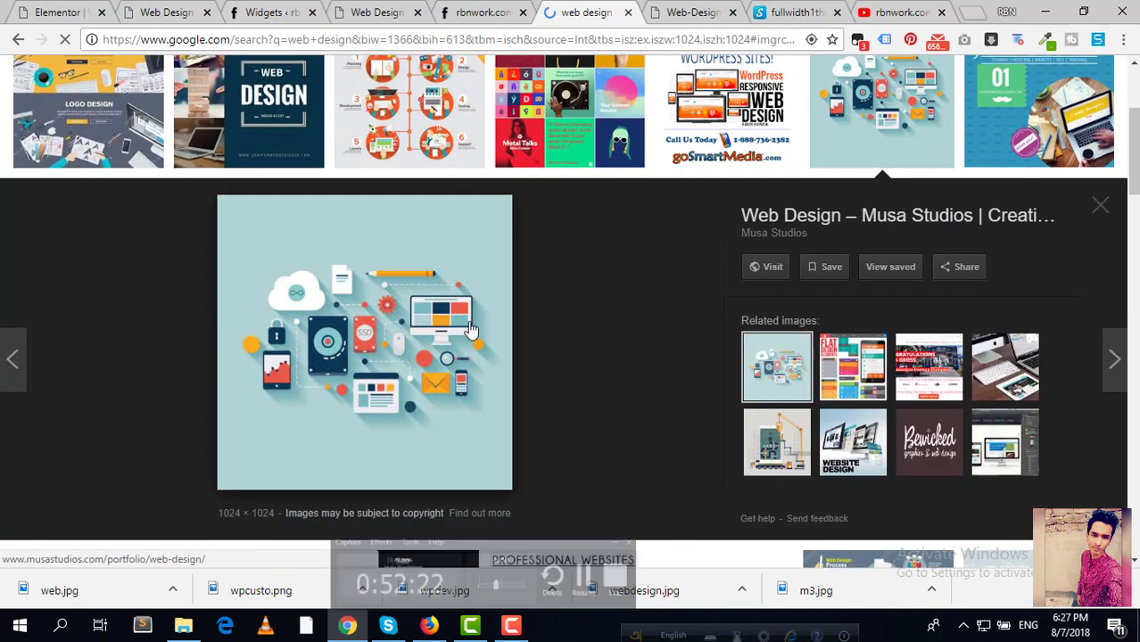
{"action": "right_click", "coordinate": [386, 318]}
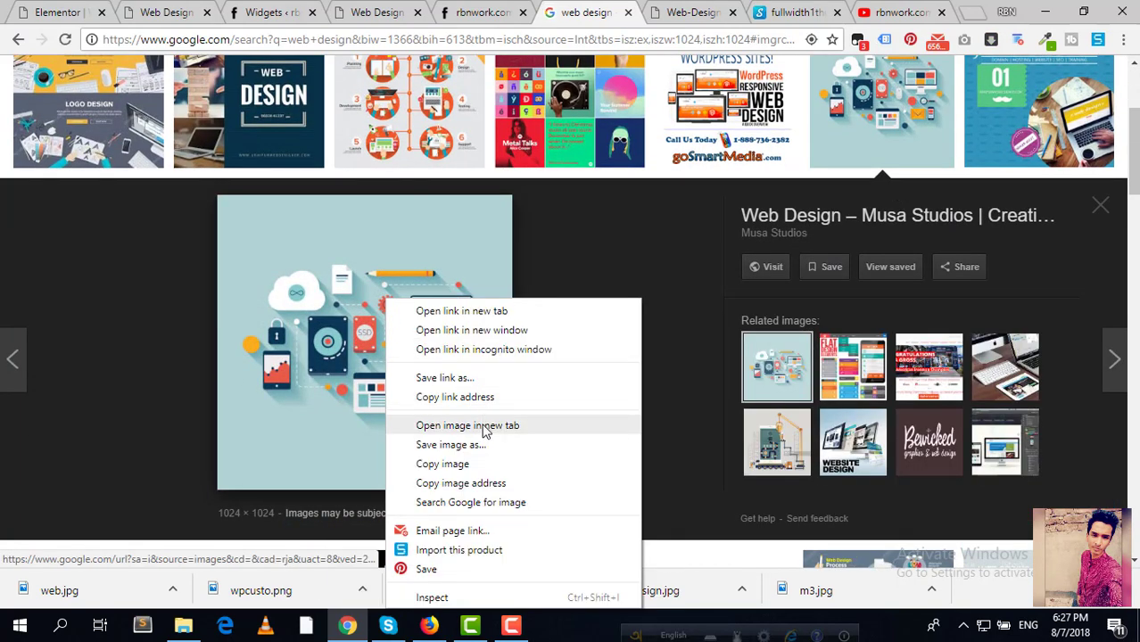
{"action": "left_click", "coordinate": [468, 425]}
{"action": "left_click", "coordinate": [616, 11]}
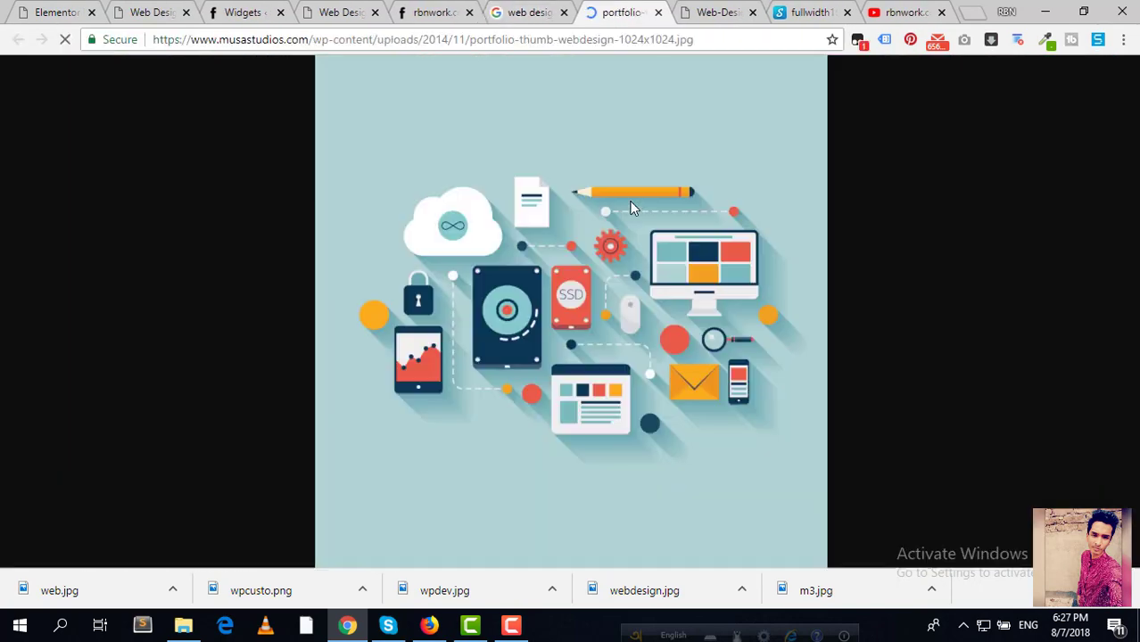
{"action": "right_click", "coordinate": [591, 216]}
{"action": "left_click", "coordinate": [639, 248]}
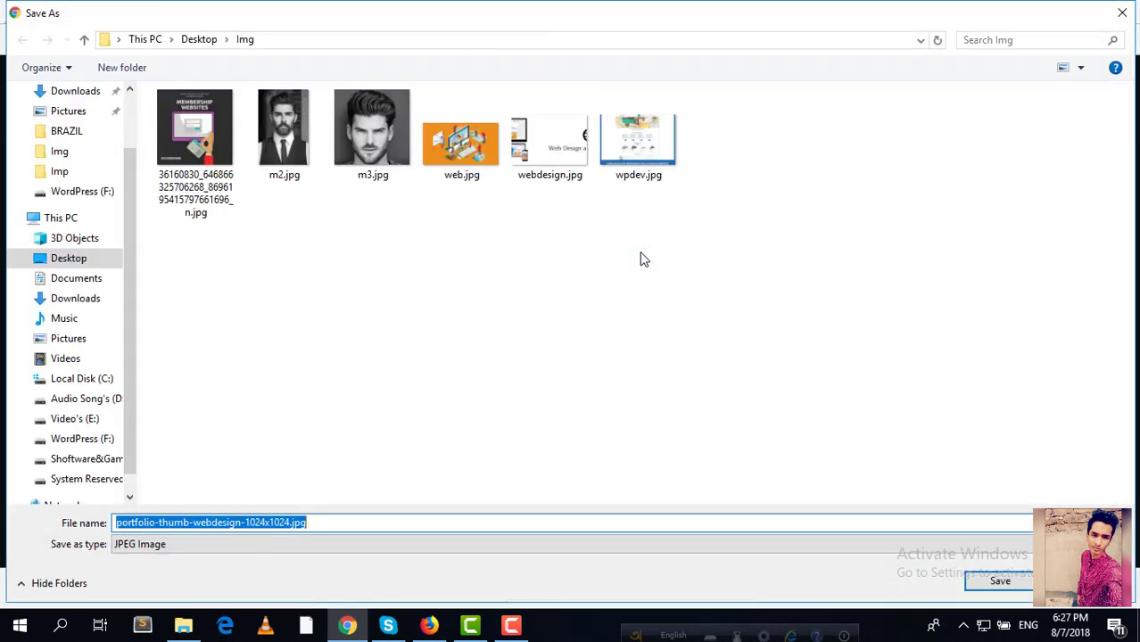
{"action": "type", "text": "web"}
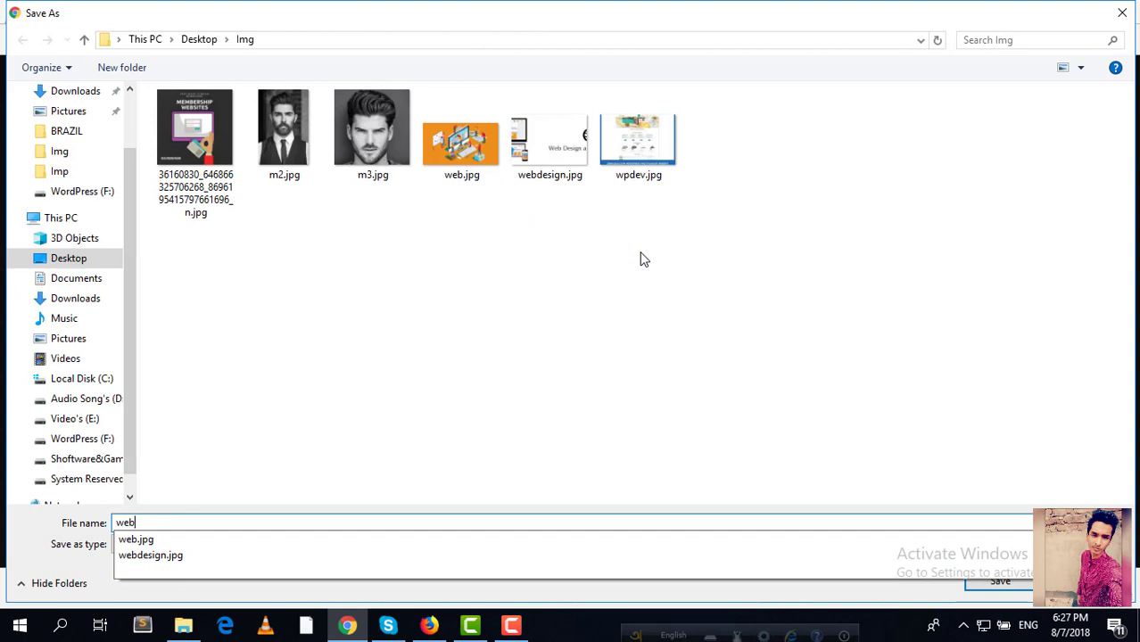
{"action": "type", "text": "de"}
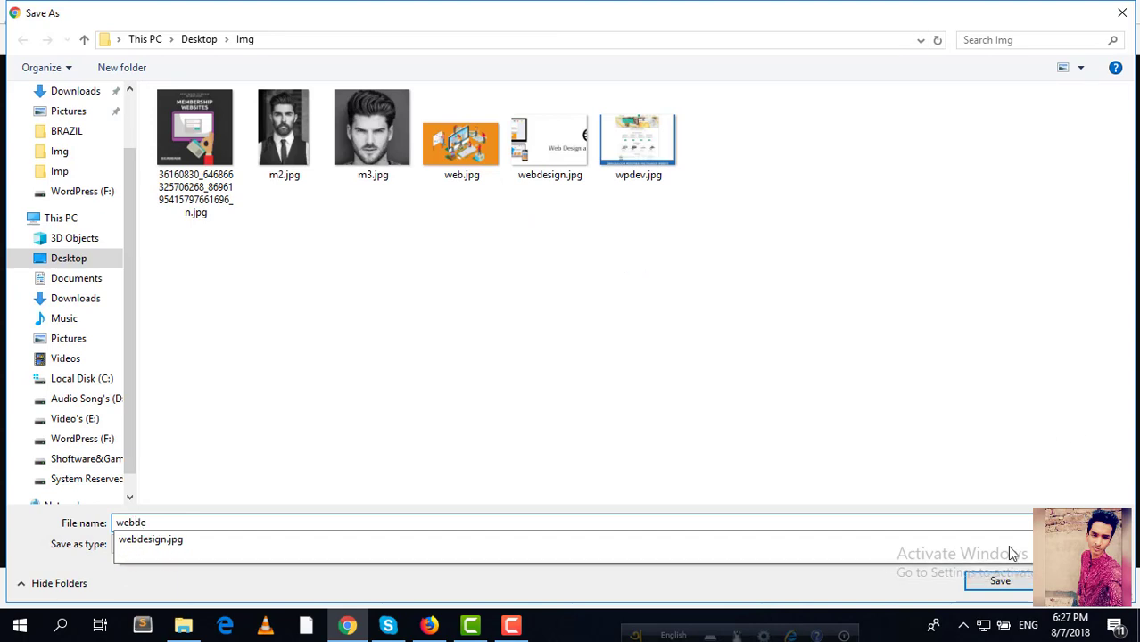
{"action": "left_click", "coordinate": [997, 581]}
{"action": "left_click", "coordinate": [225, 12]}
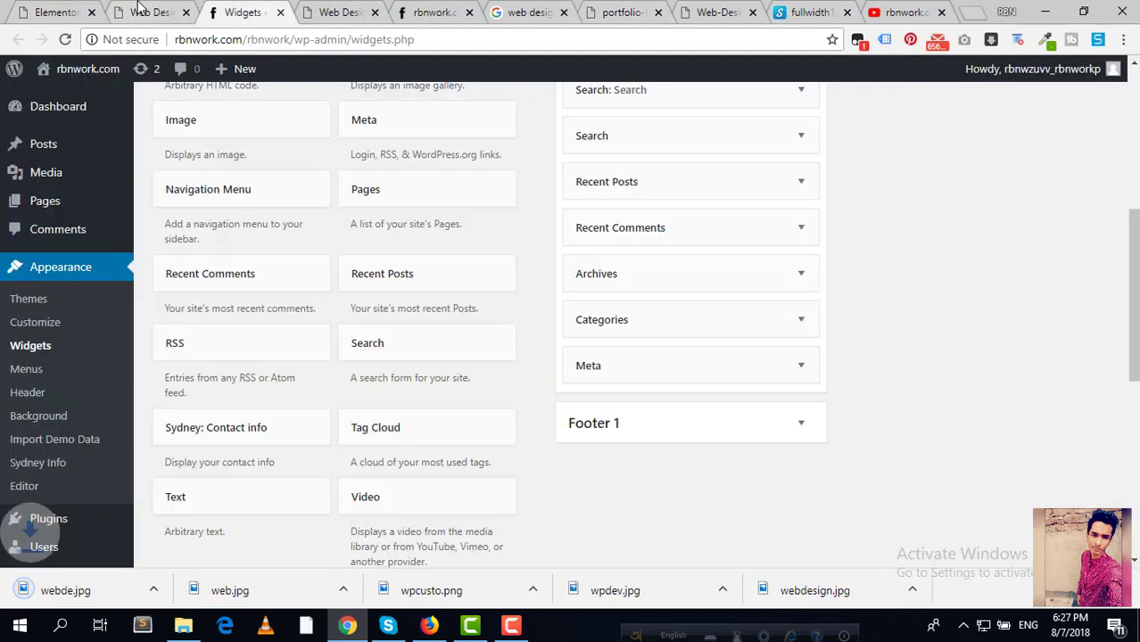
Step: Upload webde.jpg and insert it into the right column's Image widget
{"action": "left_click", "coordinate": [140, 8]}
{"action": "left_click", "coordinate": [63, 11]}
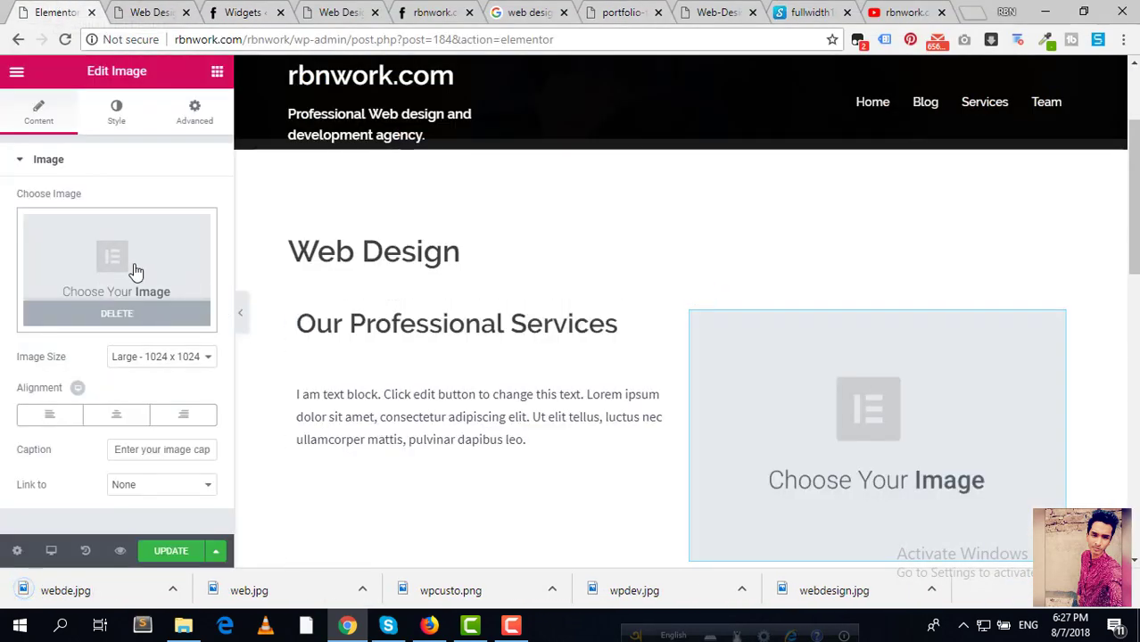
{"action": "left_click", "coordinate": [136, 270]}
{"action": "left_click", "coordinate": [86, 139]}
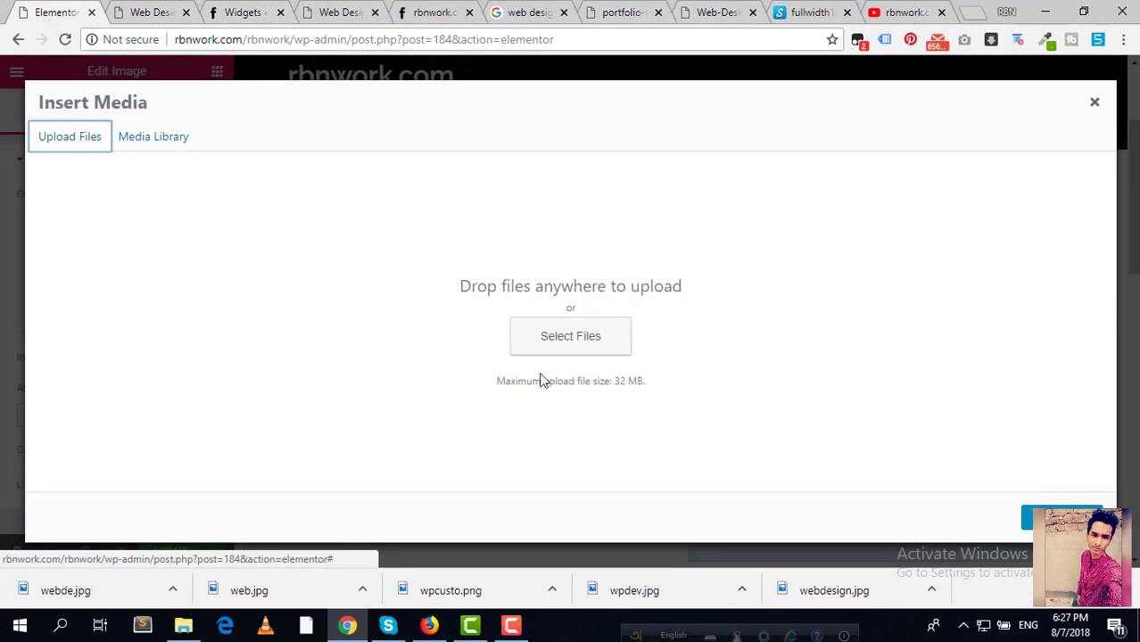
{"action": "left_click", "coordinate": [596, 344]}
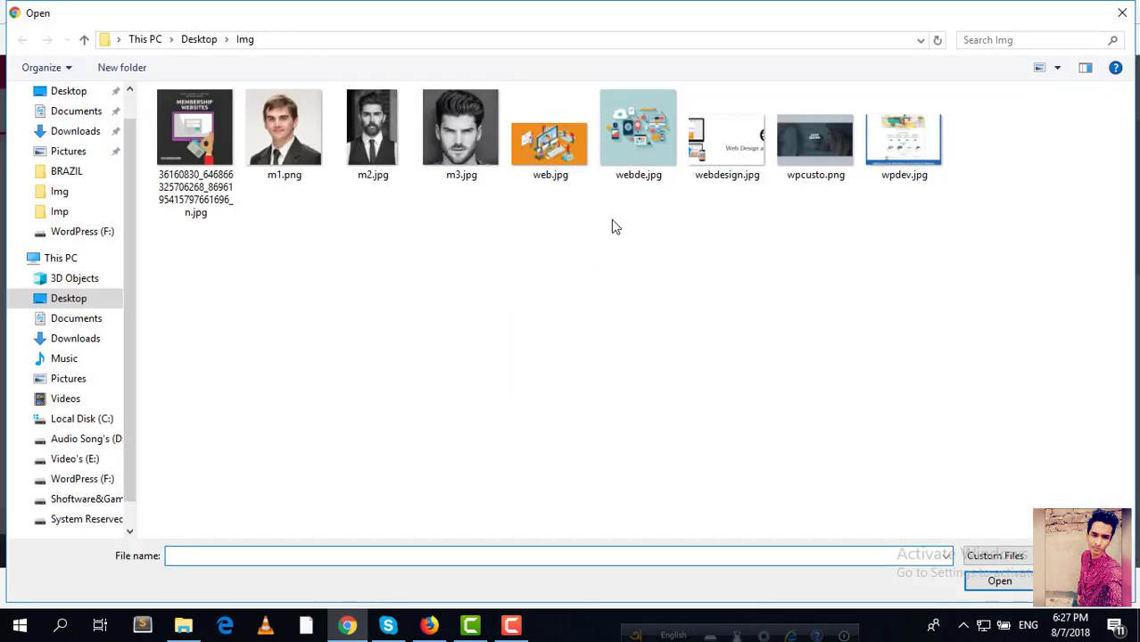
{"action": "left_click", "coordinate": [638, 134]}
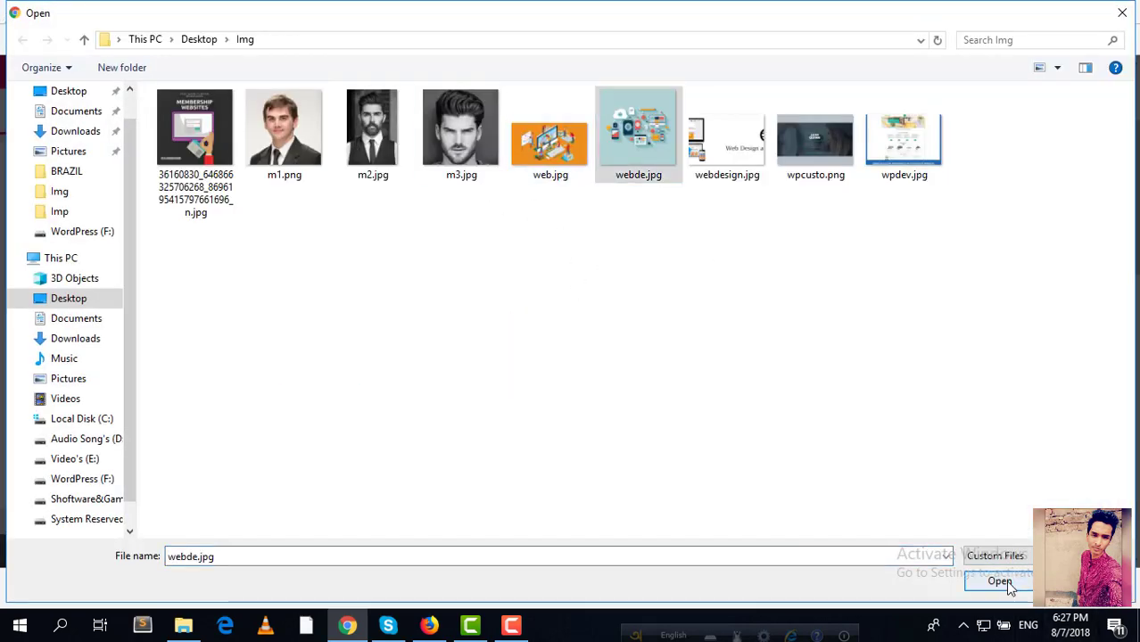
{"action": "left_click", "coordinate": [1000, 581]}
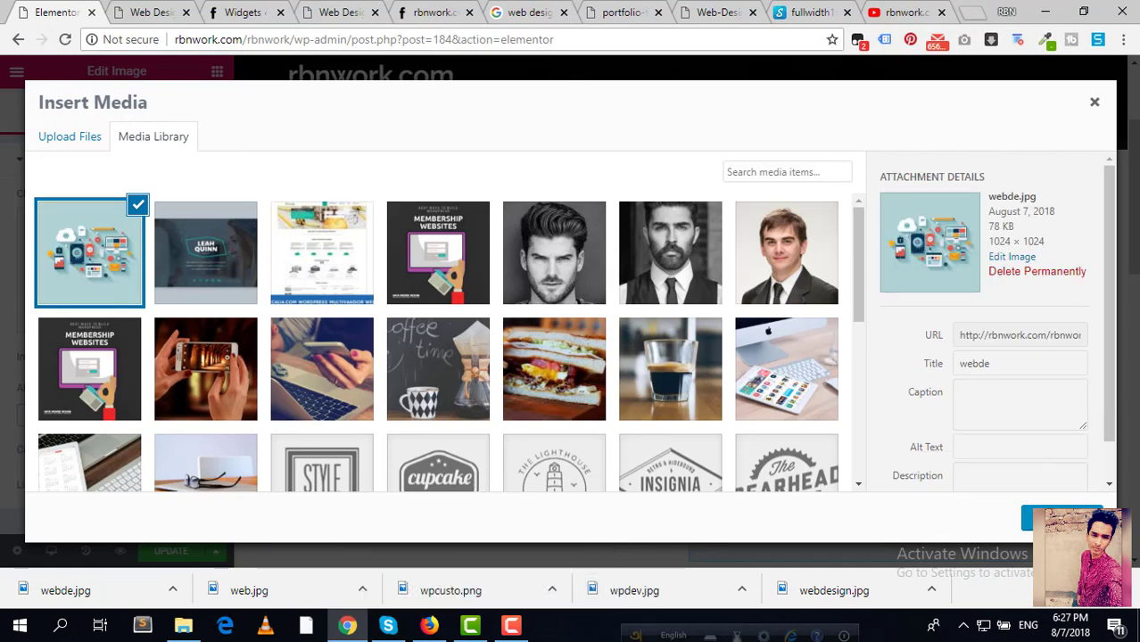
{"action": "left_click", "coordinate": [1062, 519]}
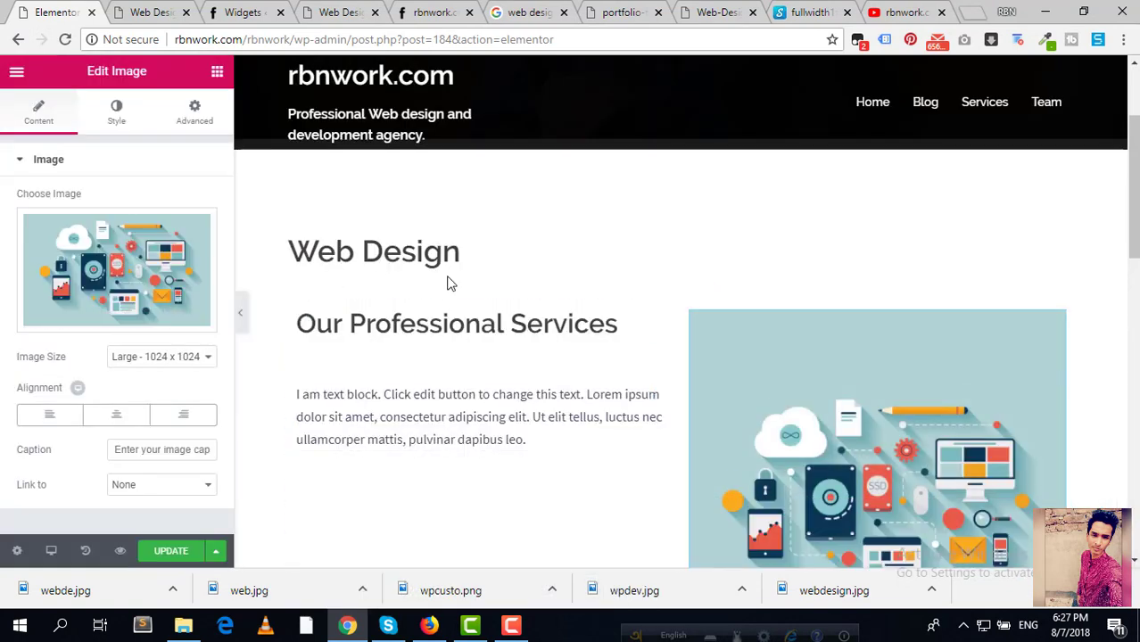
Step: Check the text block and spacer, then reopen the Elements panel to browse widgets
{"action": "scroll", "coordinate": [448, 283], "scroll_direction": "down", "scroll_amount": 2}
{"action": "scroll", "coordinate": [449, 275], "scroll_direction": "up", "scroll_amount": 1}
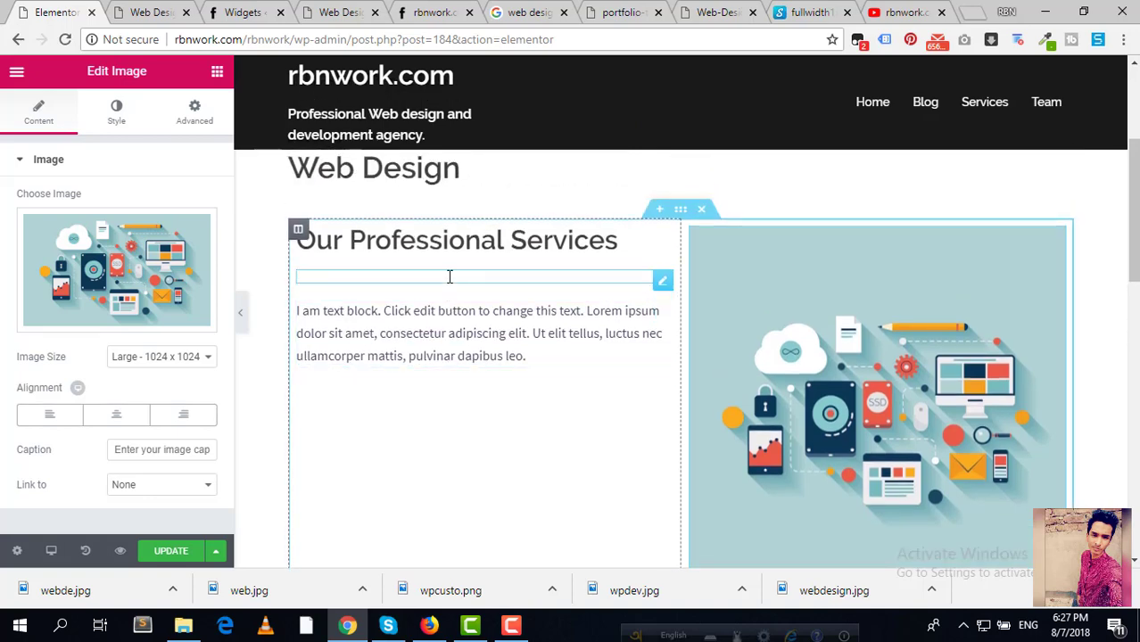
{"action": "left_click", "coordinate": [495, 343]}
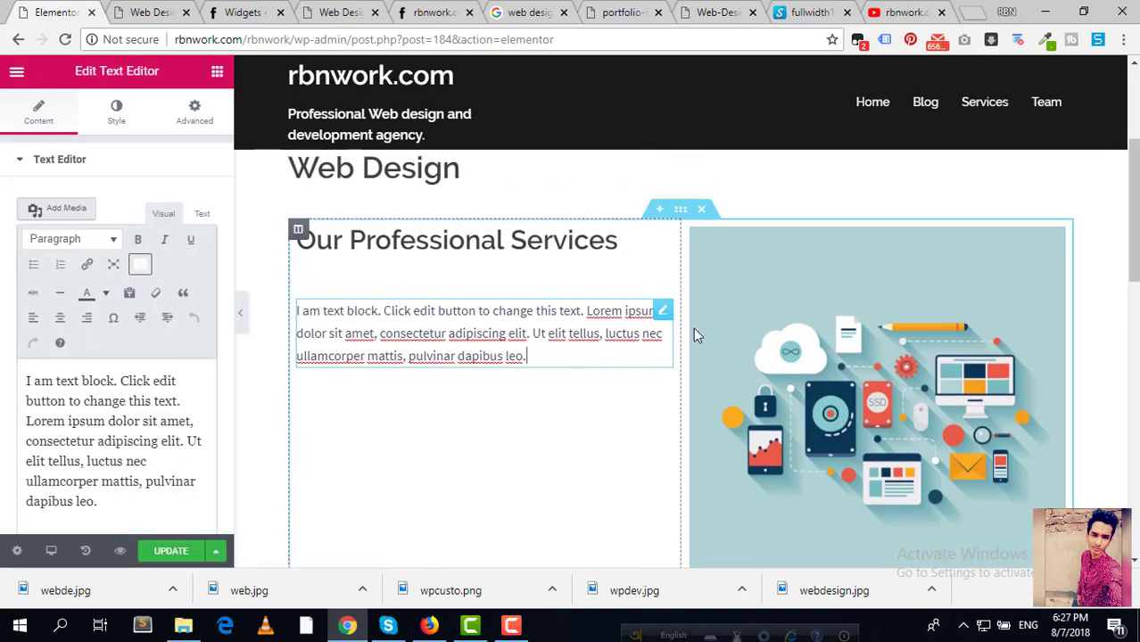
{"action": "scroll", "coordinate": [484, 387], "scroll_direction": "down", "scroll_amount": 1}
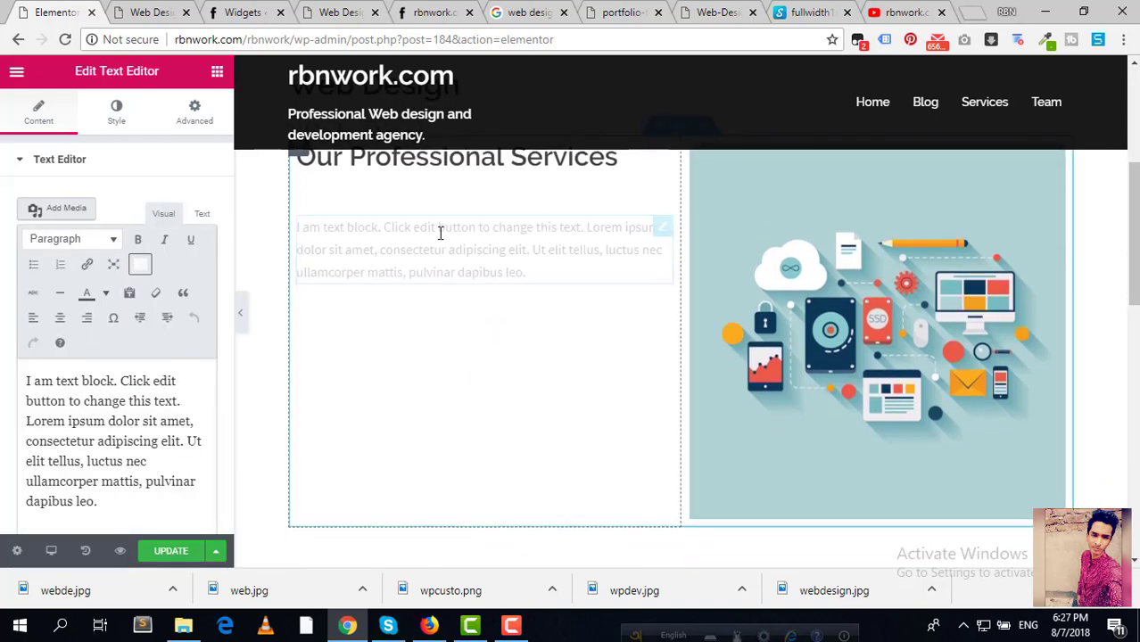
{"action": "scroll", "coordinate": [441, 235], "scroll_direction": "up", "scroll_amount": 1}
{"action": "left_click", "coordinate": [445, 281]}
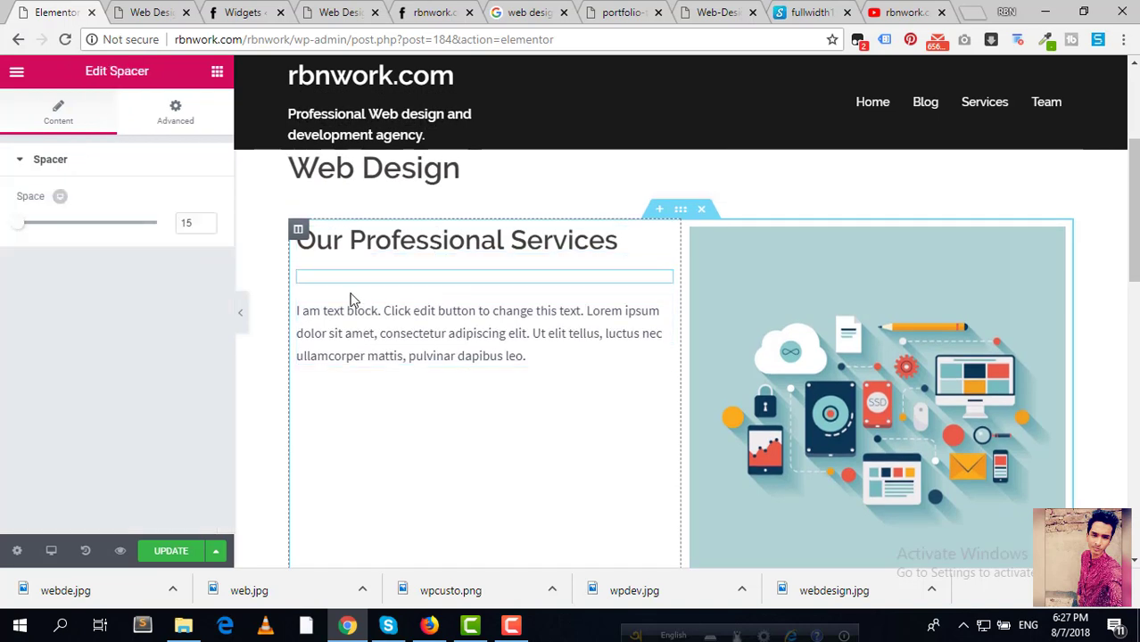
{"action": "left_click", "coordinate": [214, 77]}
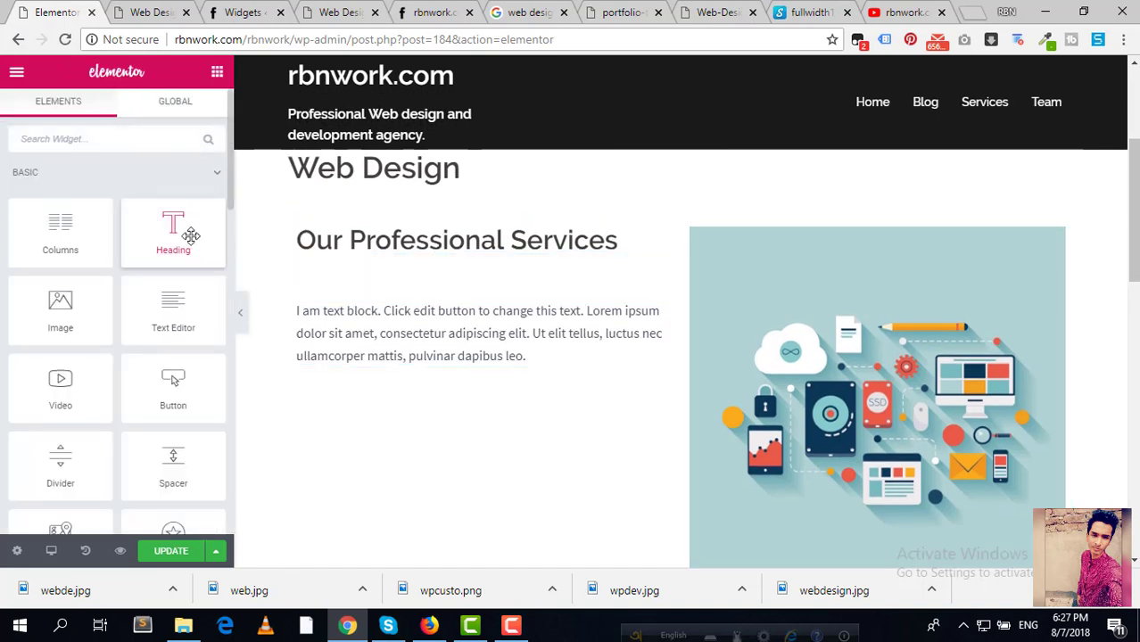
{"action": "scroll", "coordinate": [120, 335], "scroll_direction": "down", "scroll_amount": 1}
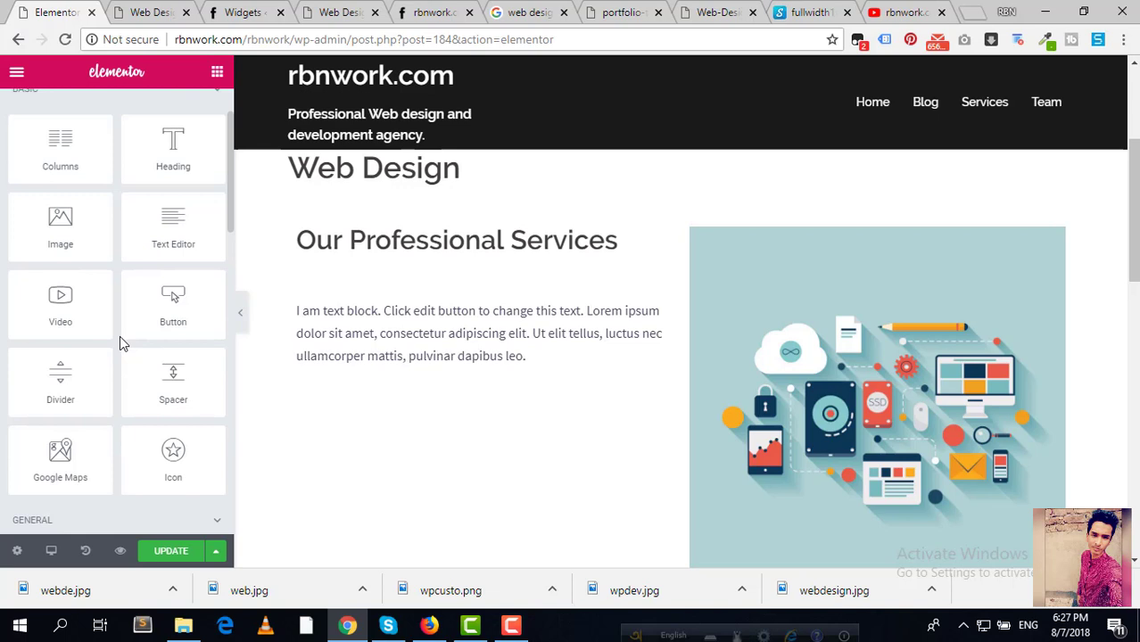
{"action": "scroll", "coordinate": [119, 335], "scroll_direction": "down", "scroll_amount": 1}
{"action": "scroll", "coordinate": [119, 336], "scroll_direction": "up", "scroll_amount": 2}
{"action": "scroll", "coordinate": [125, 334], "scroll_direction": "down", "scroll_amount": 1}
Step: Drop an Icon widget under the heading and change its icon from star to 'stop'
{"action": "left_click_drag", "start_coordinate": [169, 455], "coordinate": [498, 316]}
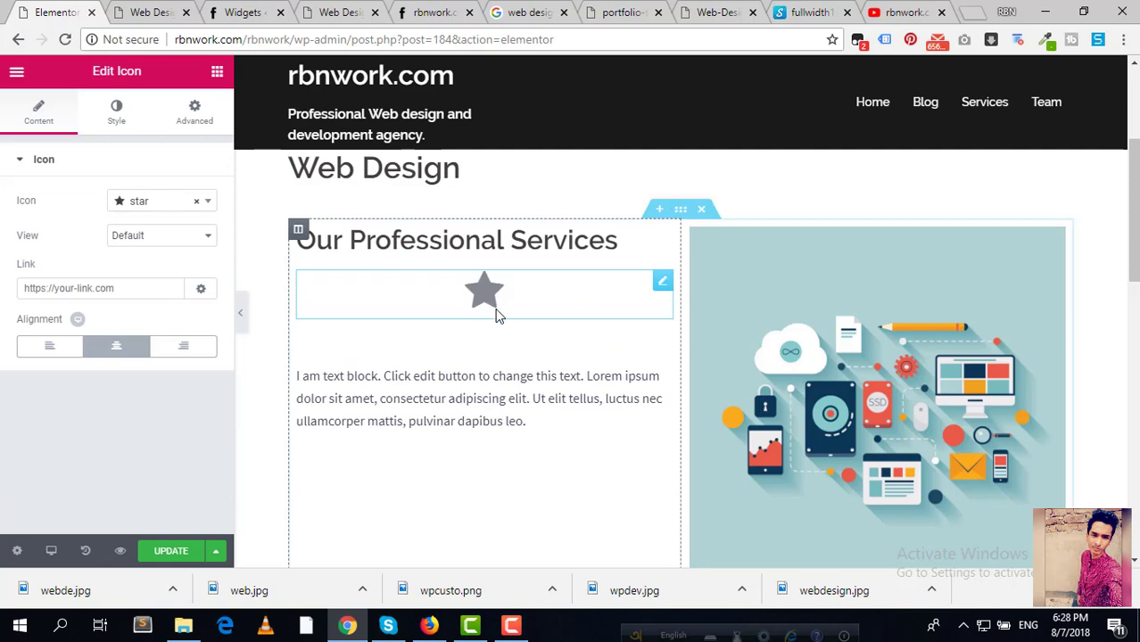
{"action": "left_click", "coordinate": [665, 287]}
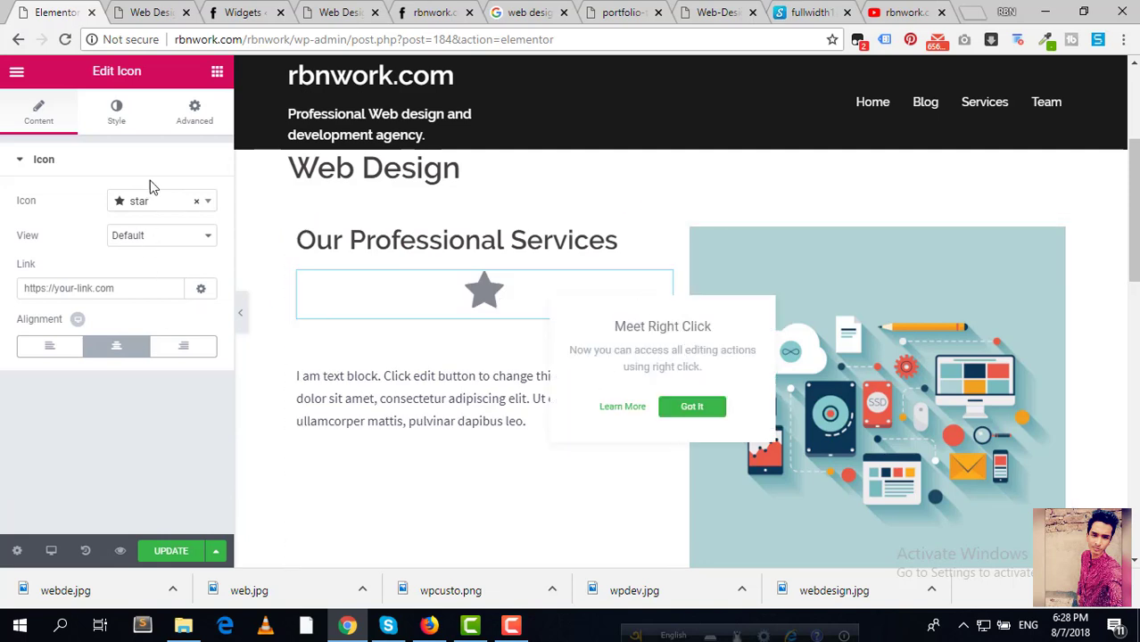
{"action": "left_click", "coordinate": [208, 205]}
{"action": "left_click", "coordinate": [208, 205]}
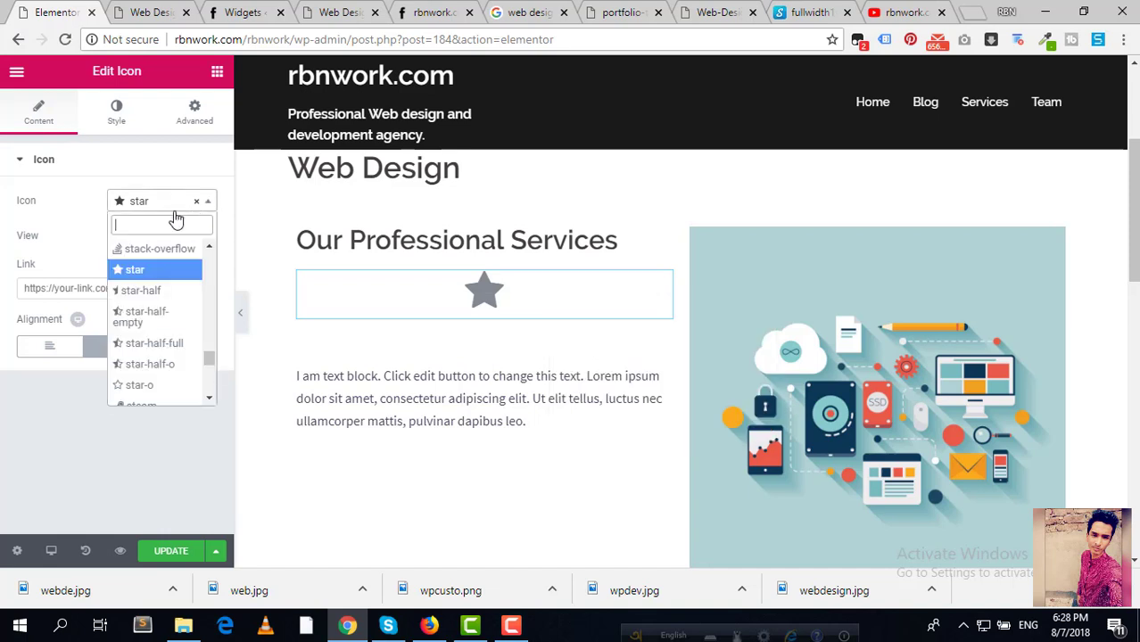
{"action": "scroll", "coordinate": [186, 313], "scroll_direction": "down", "scroll_amount": 5}
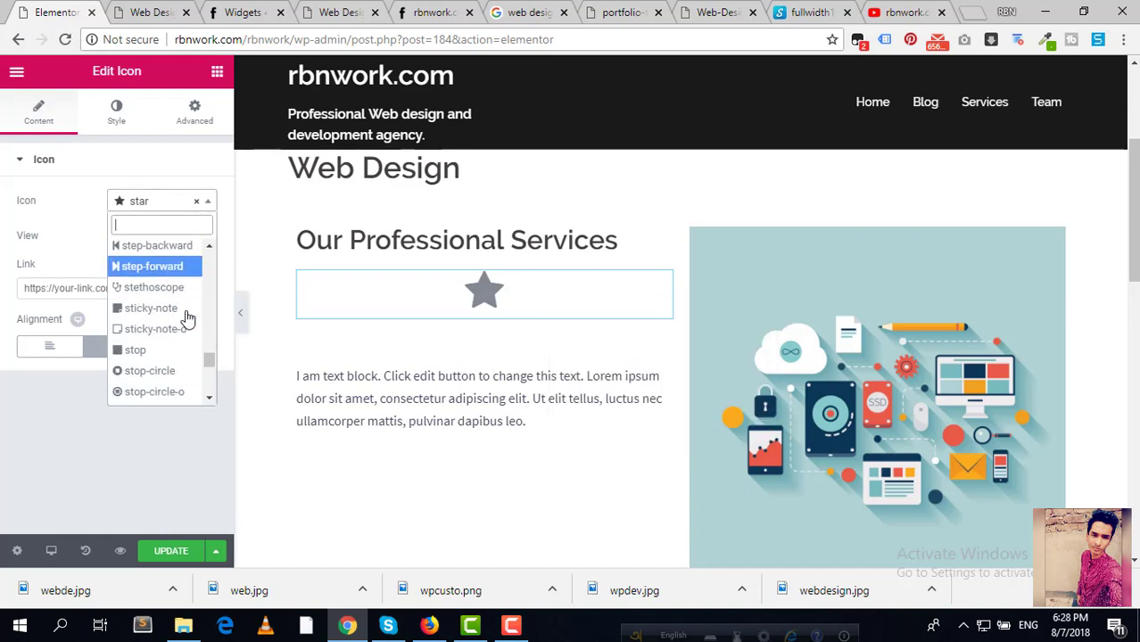
{"action": "scroll", "coordinate": [185, 321], "scroll_direction": "up", "scroll_amount": 1}
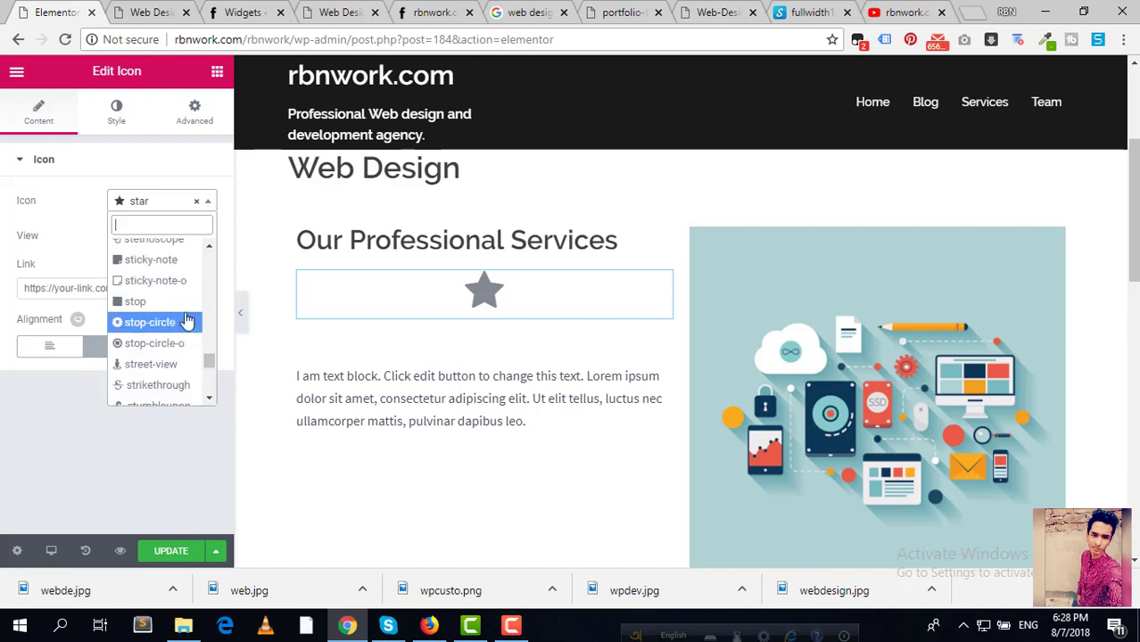
{"action": "left_click", "coordinate": [156, 300]}
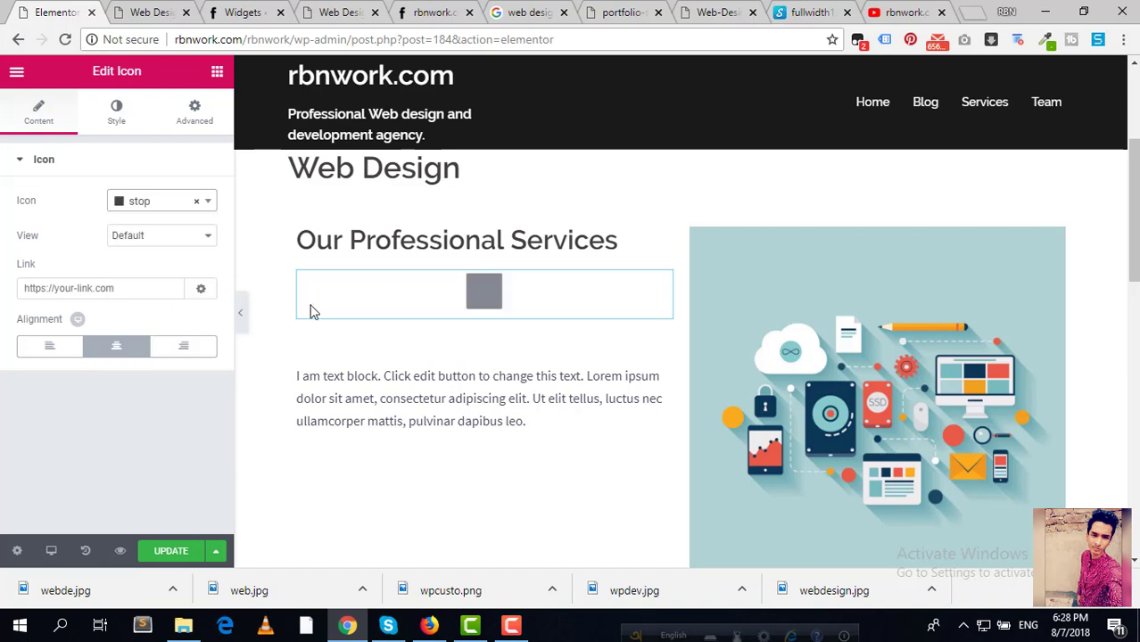
{"action": "left_click", "coordinate": [390, 401]}
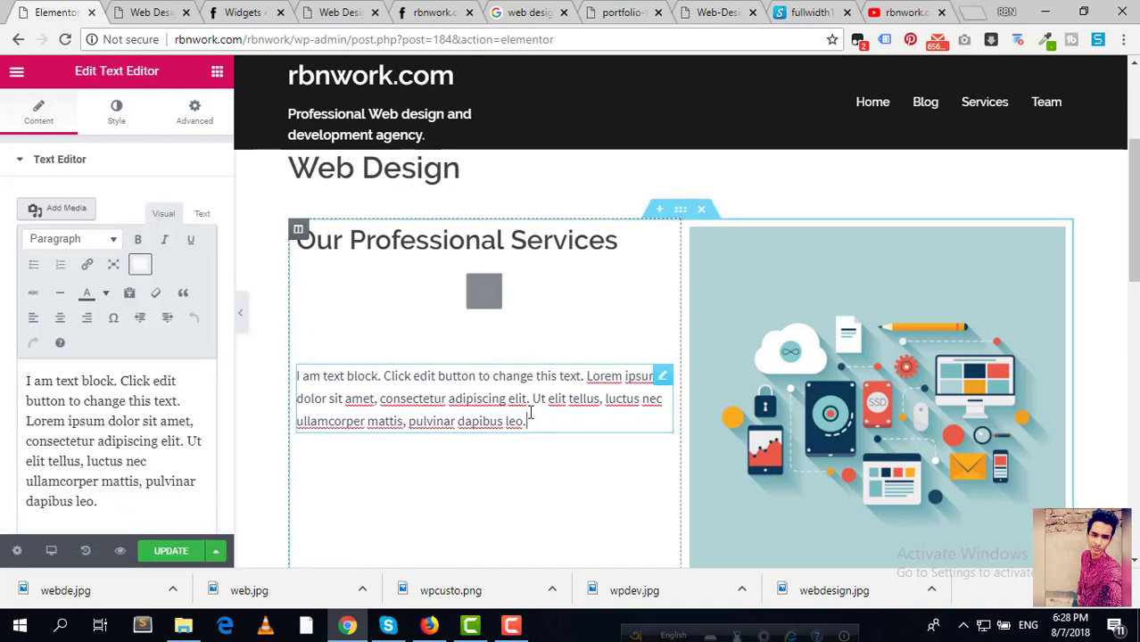
Step: Upload web.jpg through Add Media and insert it at the start of the text block
{"action": "scroll", "coordinate": [593, 342], "scroll_direction": "down", "scroll_amount": 1}
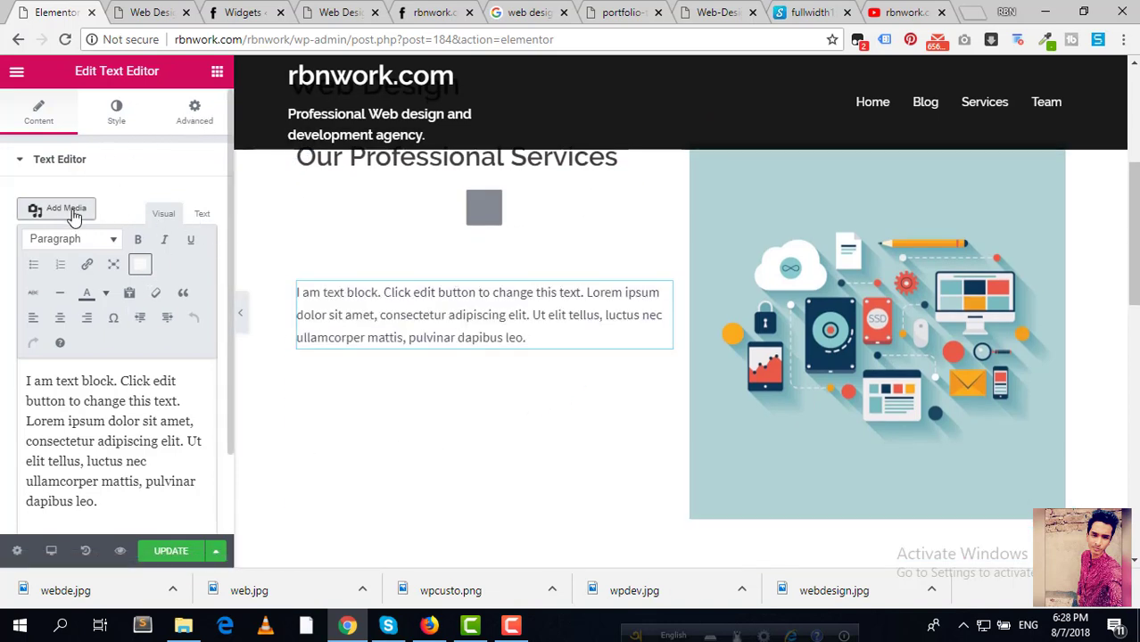
{"action": "left_click", "coordinate": [77, 380]}
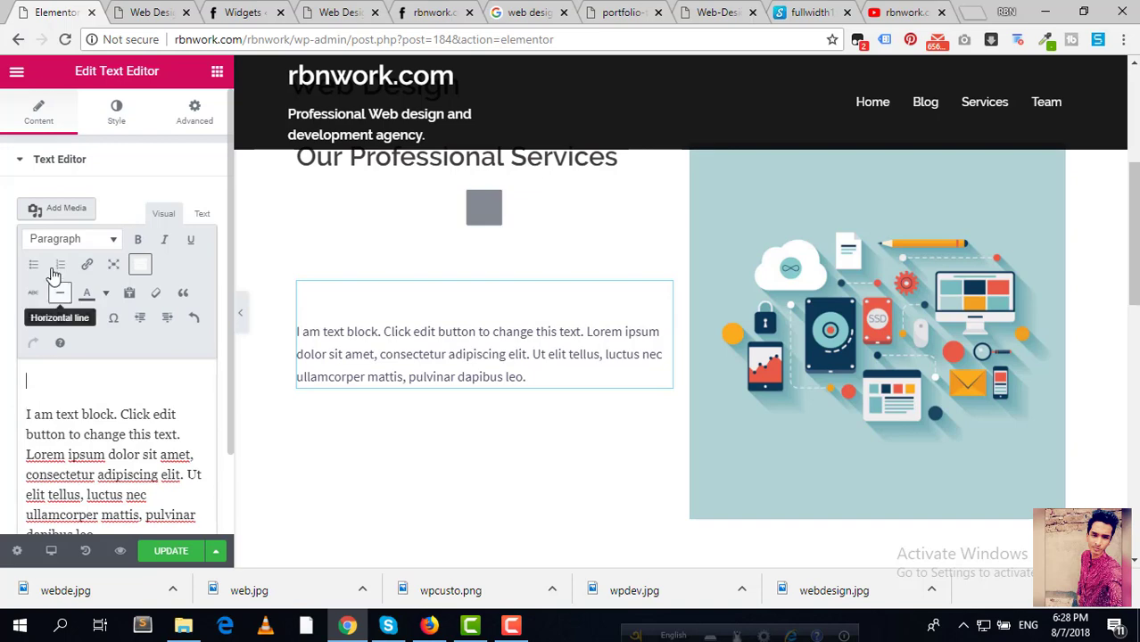
{"action": "left_click", "coordinate": [59, 211]}
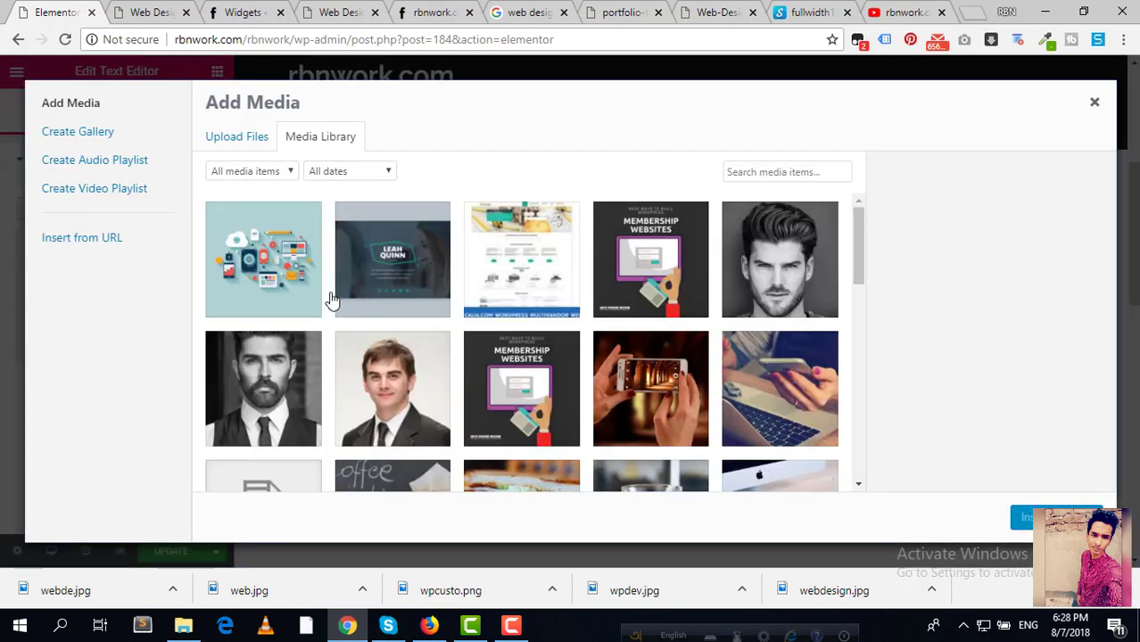
{"action": "left_click", "coordinate": [244, 142]}
{"action": "left_click", "coordinate": [651, 337]}
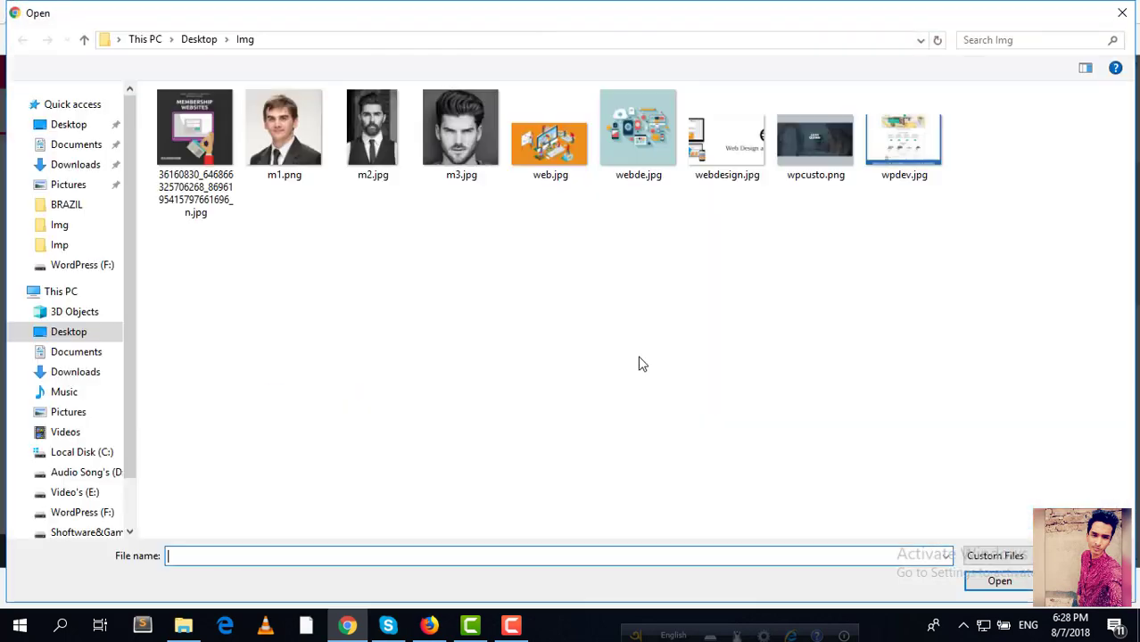
{"action": "left_click", "coordinate": [550, 157]}
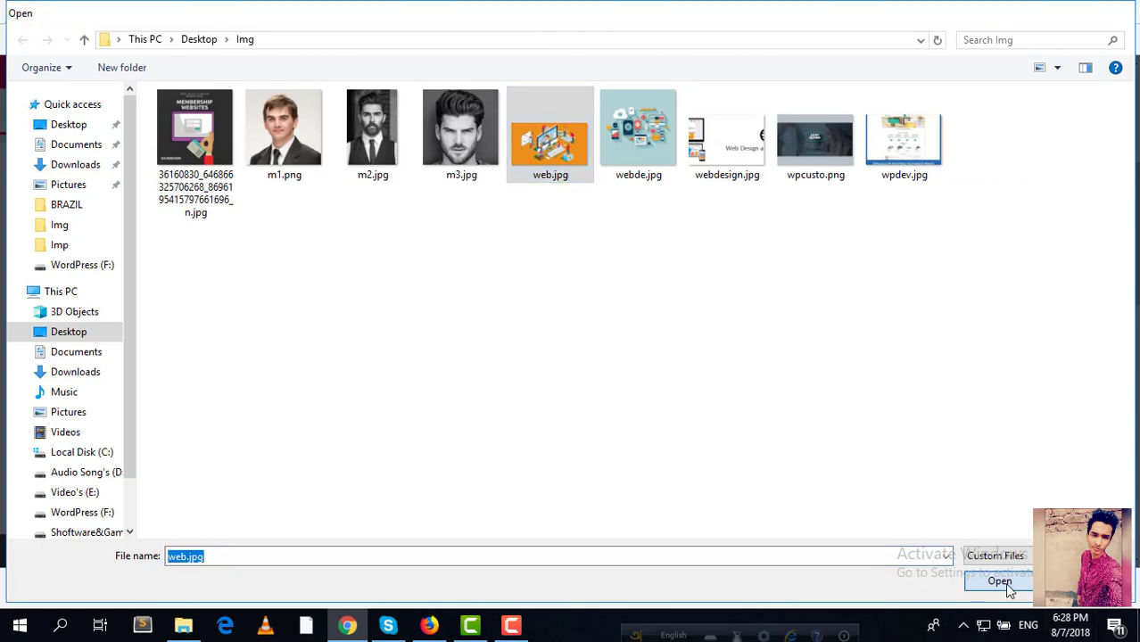
{"action": "left_click", "coordinate": [1002, 582]}
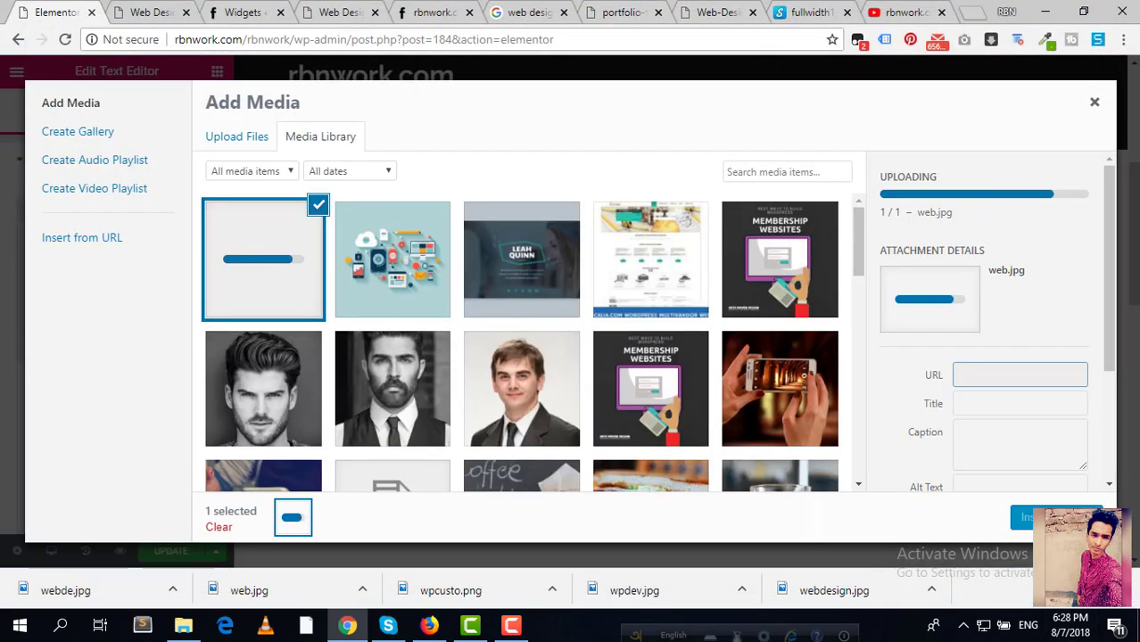
{"action": "left_click", "coordinate": [1021, 517]}
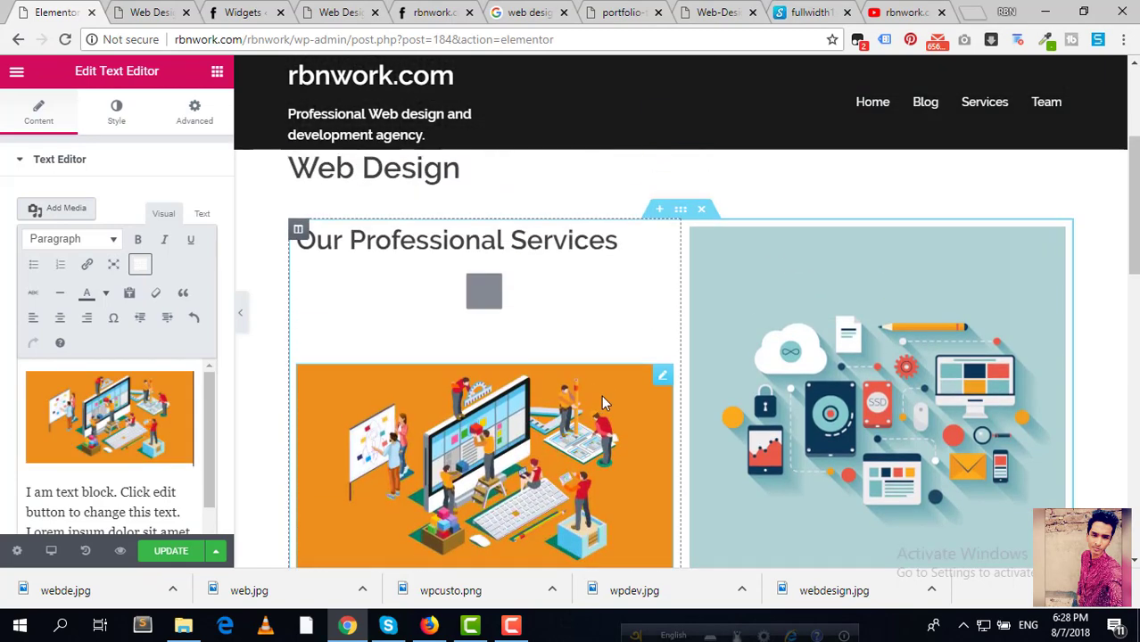
{"action": "scroll", "coordinate": [601, 396], "scroll_direction": "down", "scroll_amount": 5}
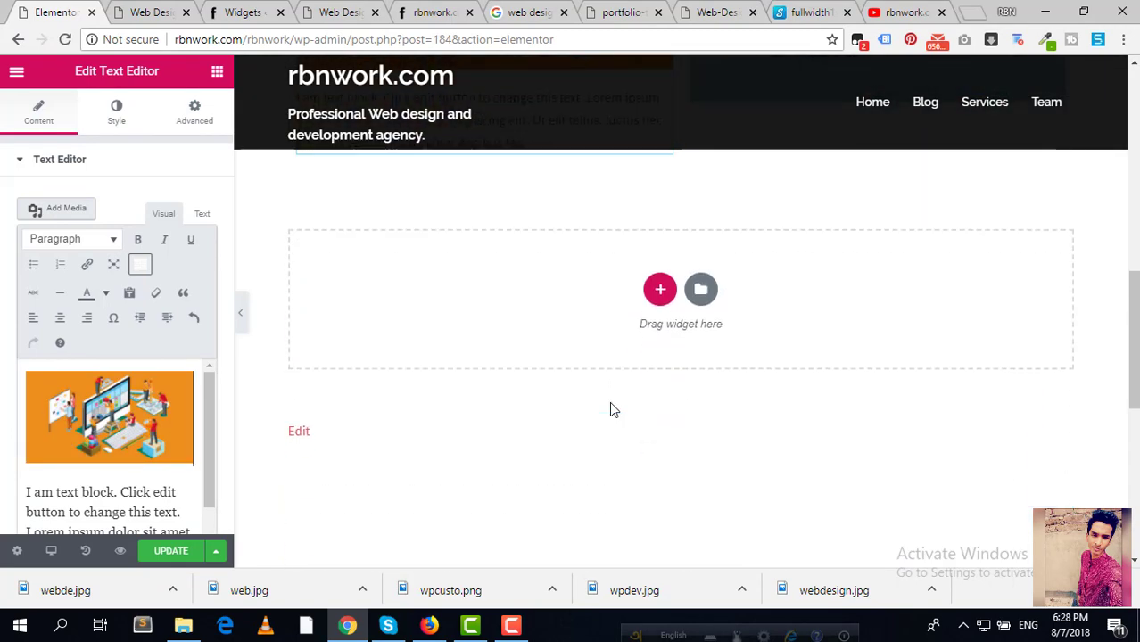
{"action": "scroll", "coordinate": [610, 403], "scroll_direction": "up", "scroll_amount": 5}
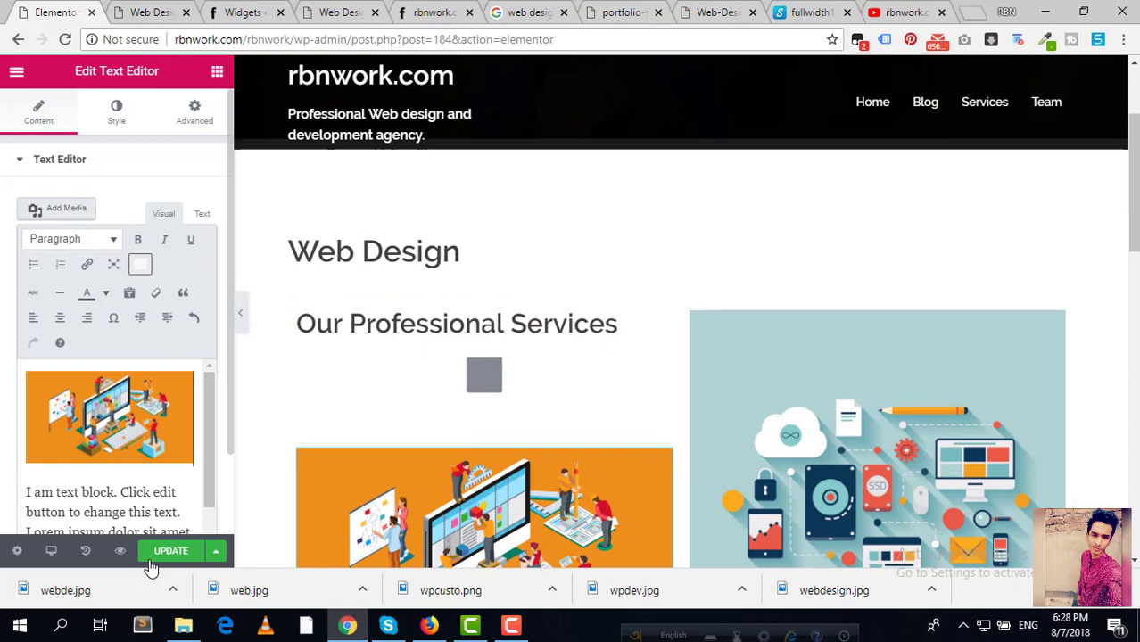
Step: Add a new section below the services text block and Update the page
{"action": "scroll", "coordinate": [471, 377], "scroll_direction": "down", "scroll_amount": 5}
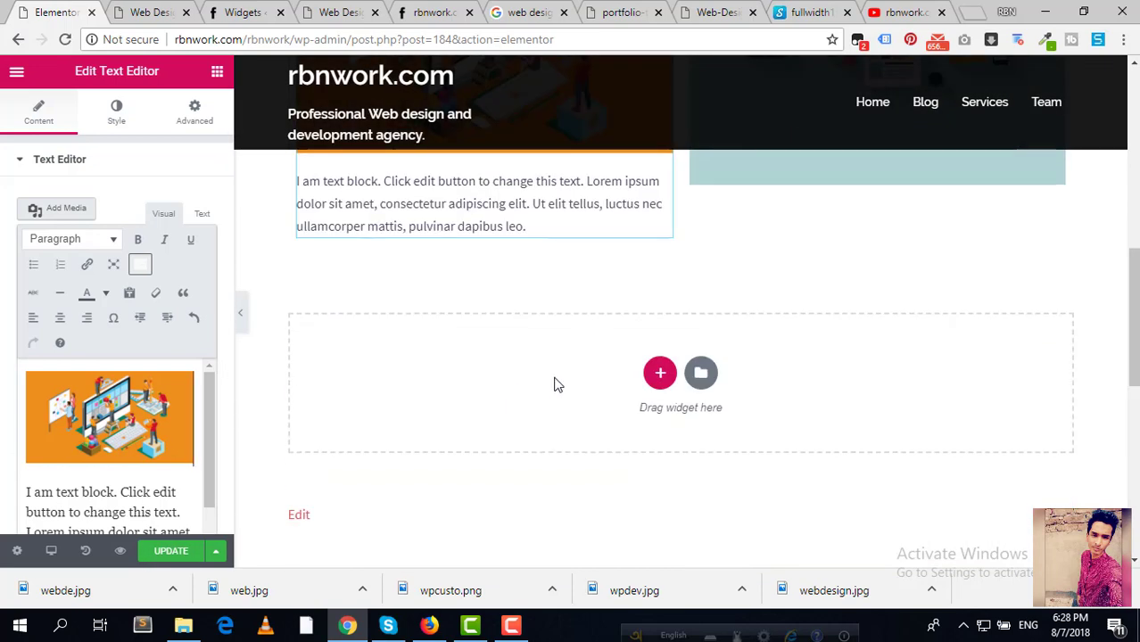
{"action": "left_click", "coordinate": [660, 375]}
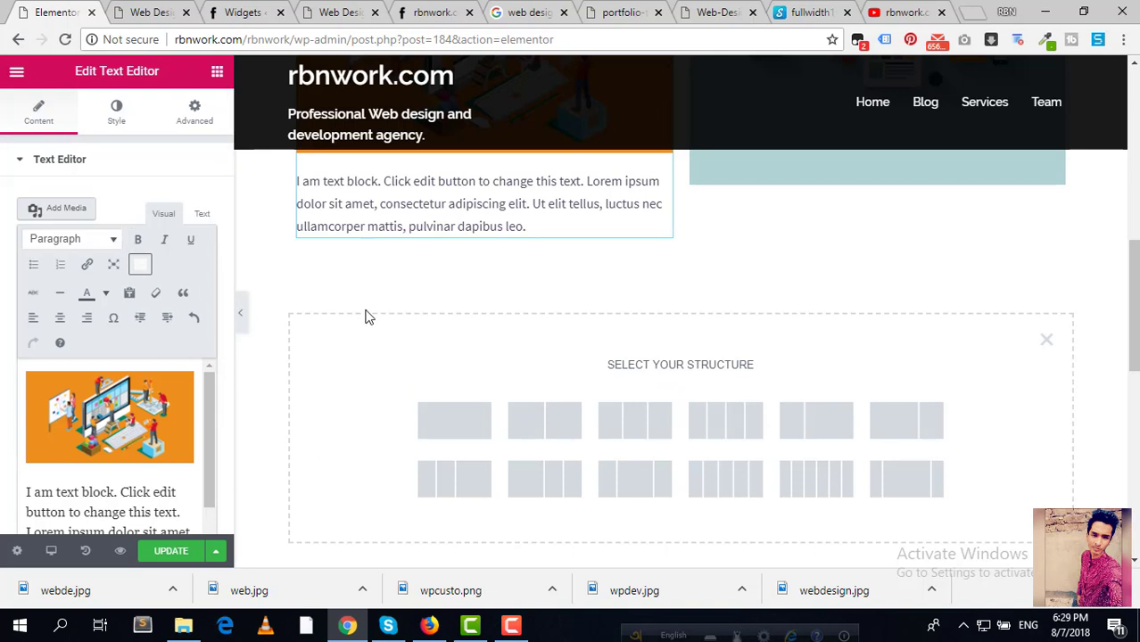
{"action": "left_click", "coordinate": [187, 553]}
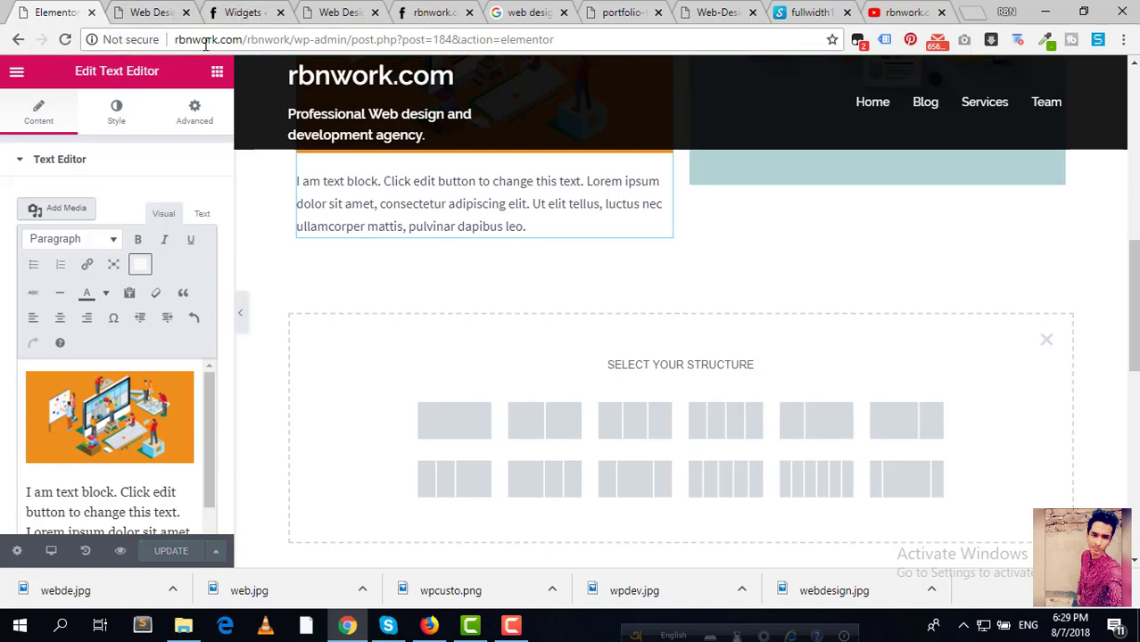
Step: Reload the live site and open the Web Design page from the services
{"action": "left_click", "coordinate": [249, 11]}
{"action": "left_click", "coordinate": [437, 11]}
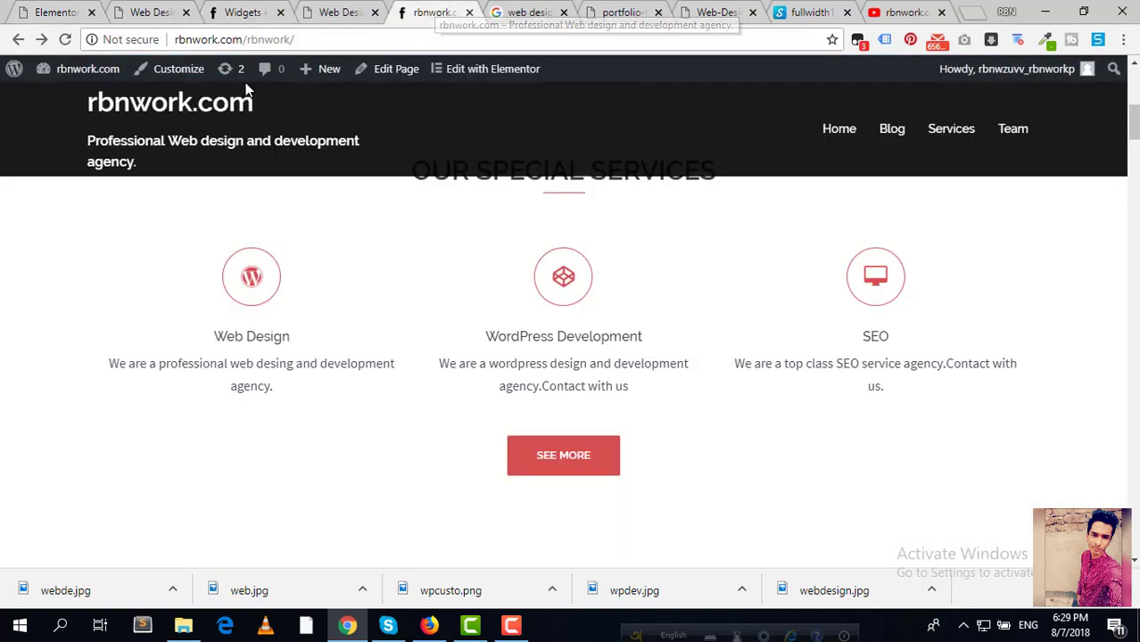
{"action": "left_click", "coordinate": [64, 39]}
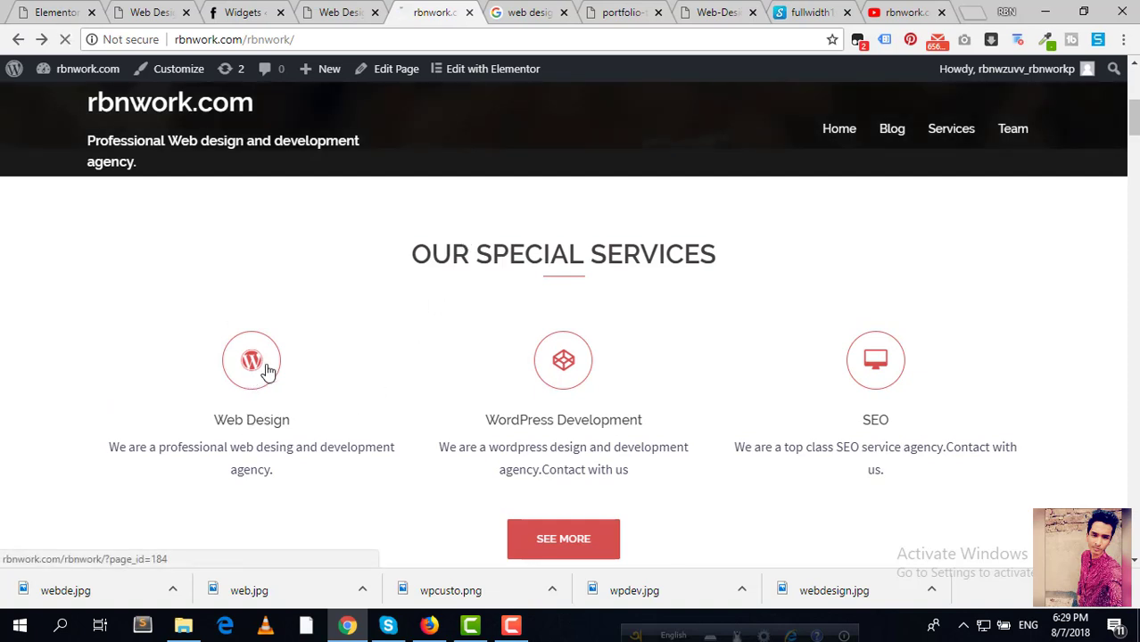
{"action": "left_click", "coordinate": [396, 69]}
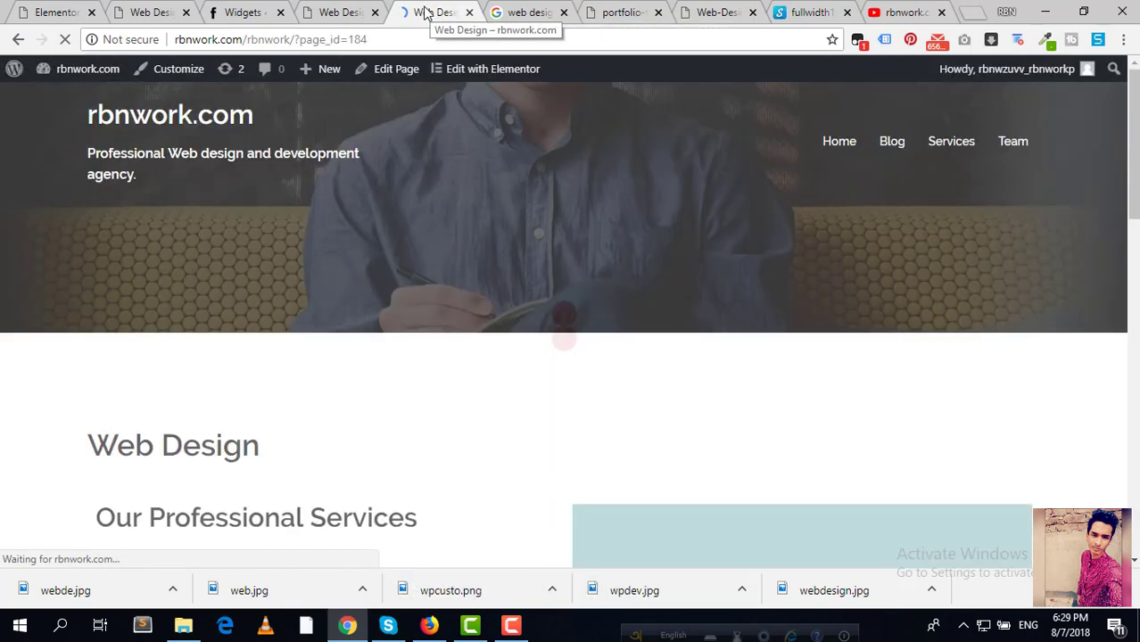
Step: Scroll the published page to confirm both illustrations and the placeholder text appear
{"action": "scroll", "coordinate": [444, 271], "scroll_direction": "down", "scroll_amount": 8}
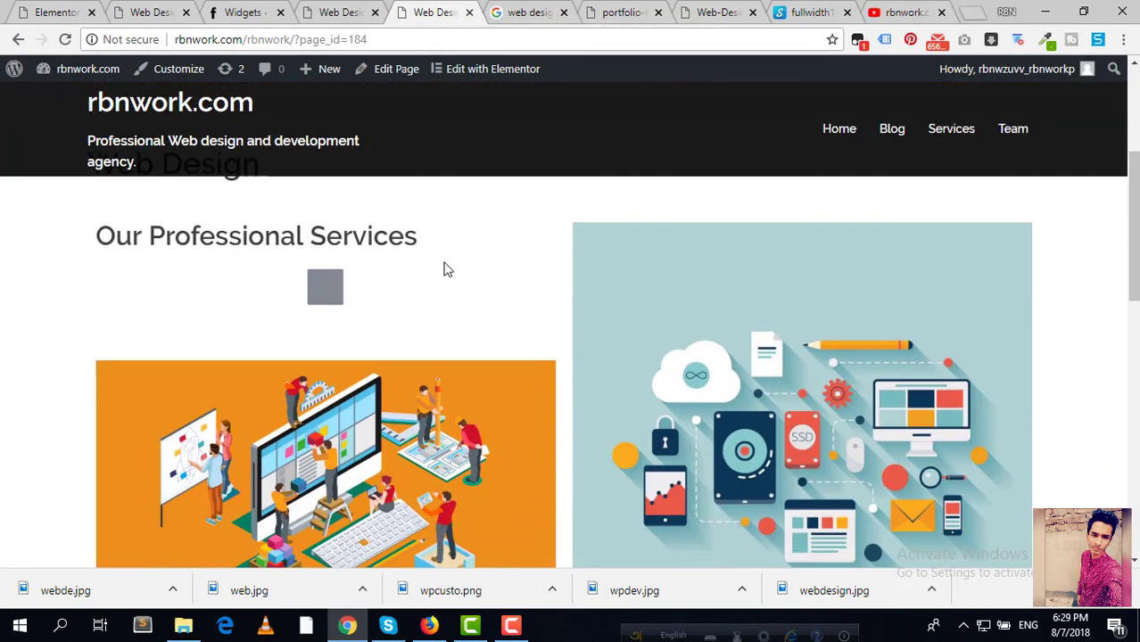
{"action": "scroll", "coordinate": [443, 271], "scroll_direction": "up", "scroll_amount": 5}
{"action": "scroll", "coordinate": [444, 276], "scroll_direction": "down", "scroll_amount": 3}
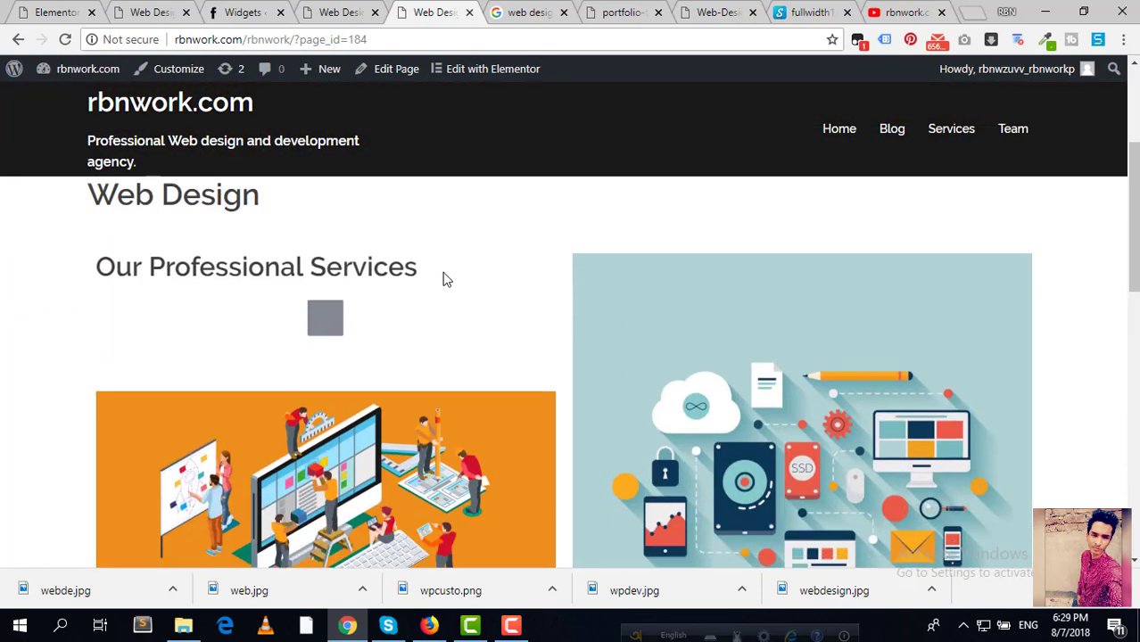
{"action": "scroll", "coordinate": [390, 294], "scroll_direction": "up", "scroll_amount": 2}
{"action": "scroll", "coordinate": [323, 317], "scroll_direction": "down", "scroll_amount": 4}
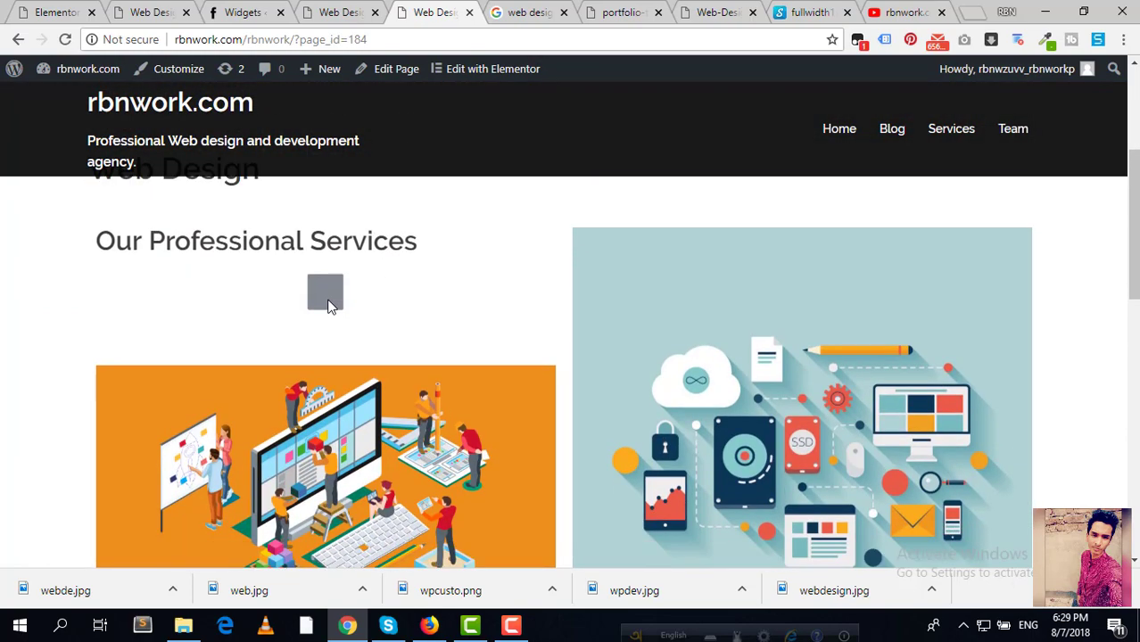
{"action": "scroll", "coordinate": [399, 368], "scroll_direction": "up", "scroll_amount": 4}
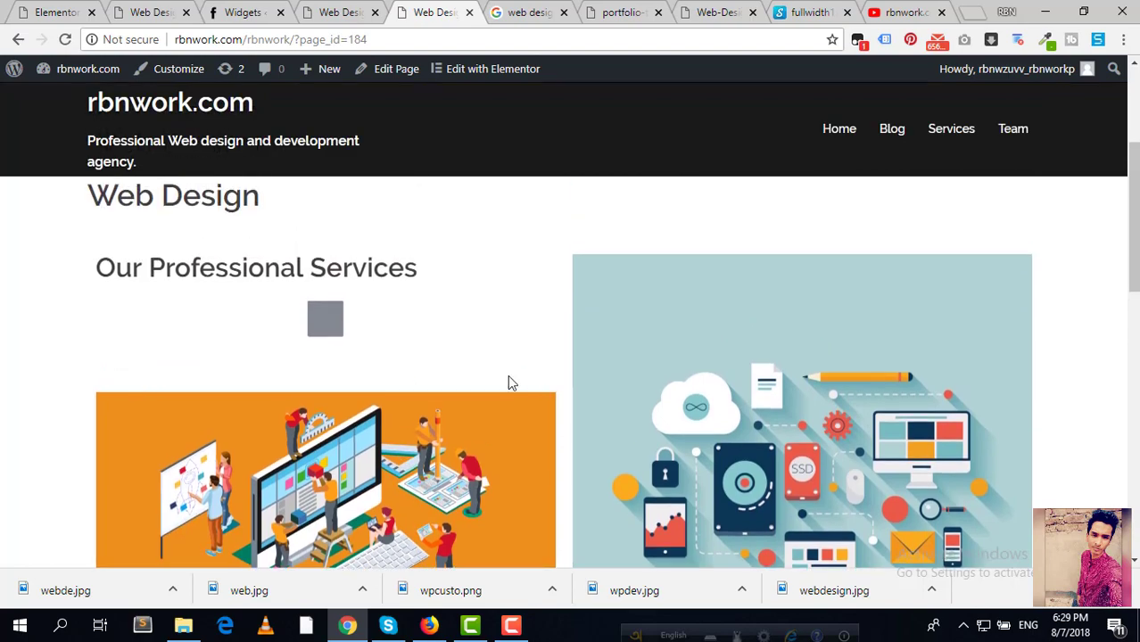
{"action": "scroll", "coordinate": [507, 382], "scroll_direction": "down", "scroll_amount": 7}
{"action": "scroll", "coordinate": [450, 304], "scroll_direction": "up", "scroll_amount": 7}
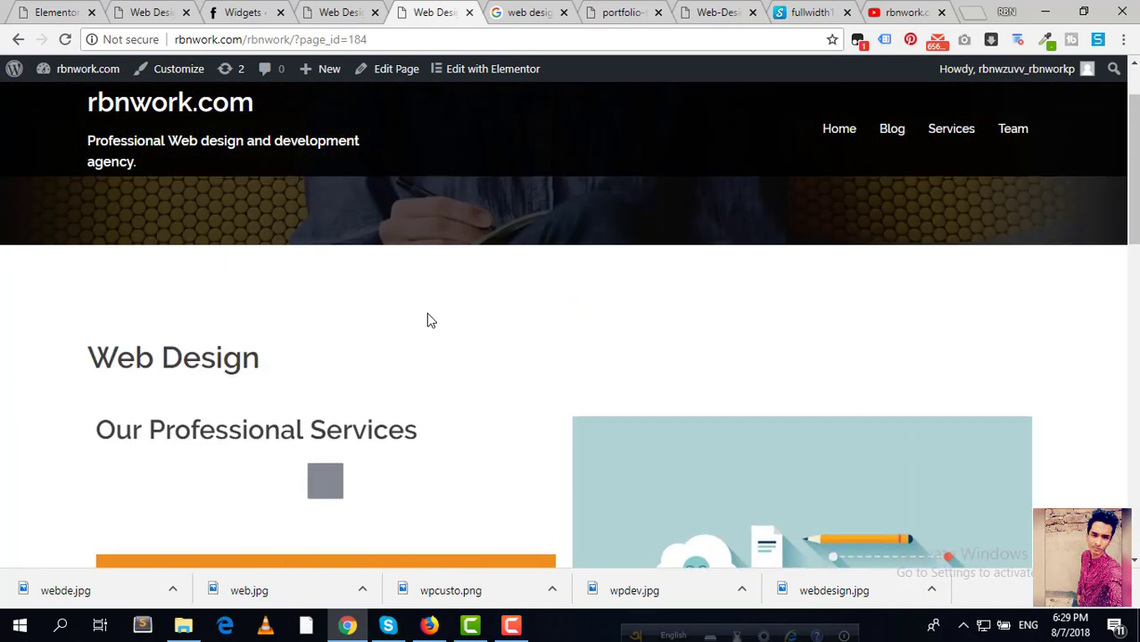
{"action": "scroll", "coordinate": [501, 406], "scroll_direction": "down", "scroll_amount": 4}
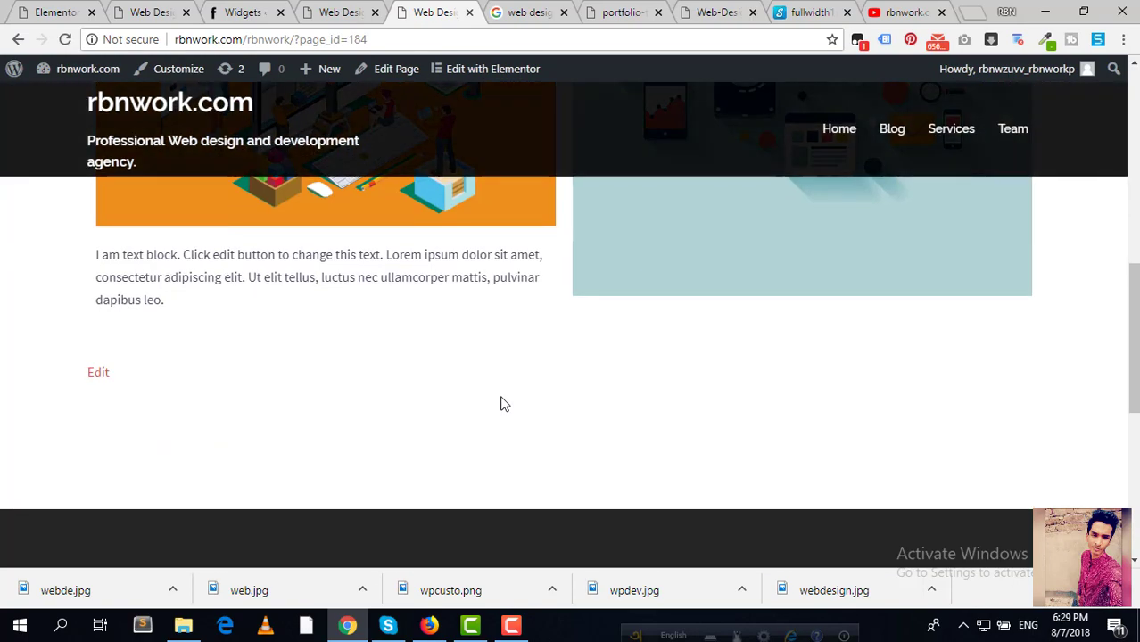
{"action": "left_click", "coordinate": [304, 7]}
{"action": "left_click", "coordinate": [430, 10]}
{"action": "scroll", "coordinate": [407, 293], "scroll_direction": "up", "scroll_amount": 3}
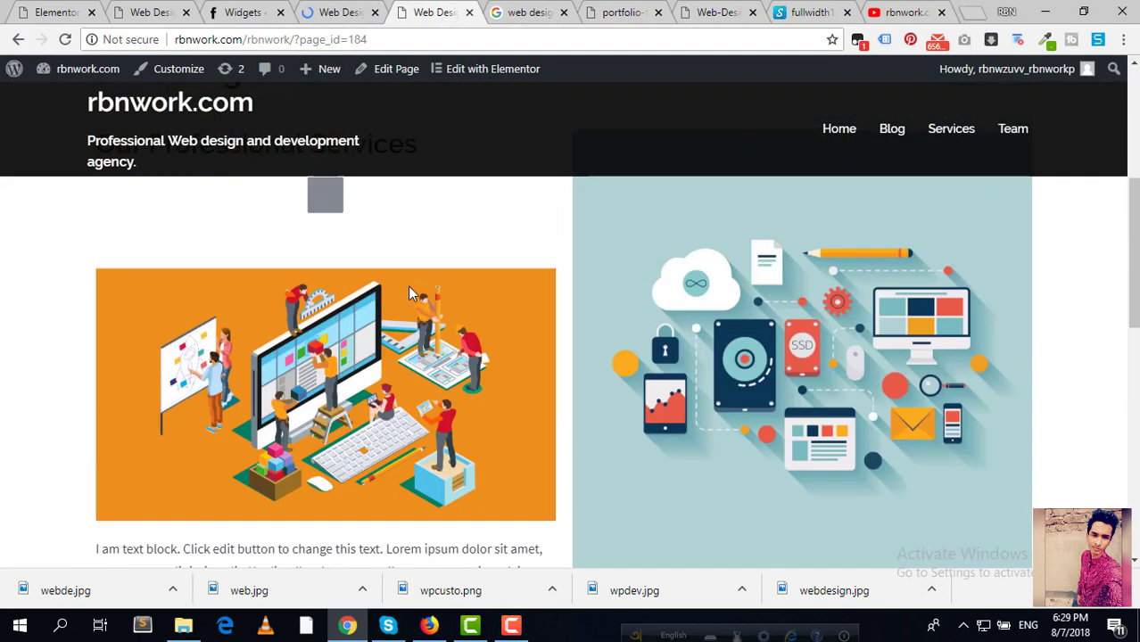
{"action": "scroll", "coordinate": [409, 293], "scroll_direction": "up", "scroll_amount": 4}
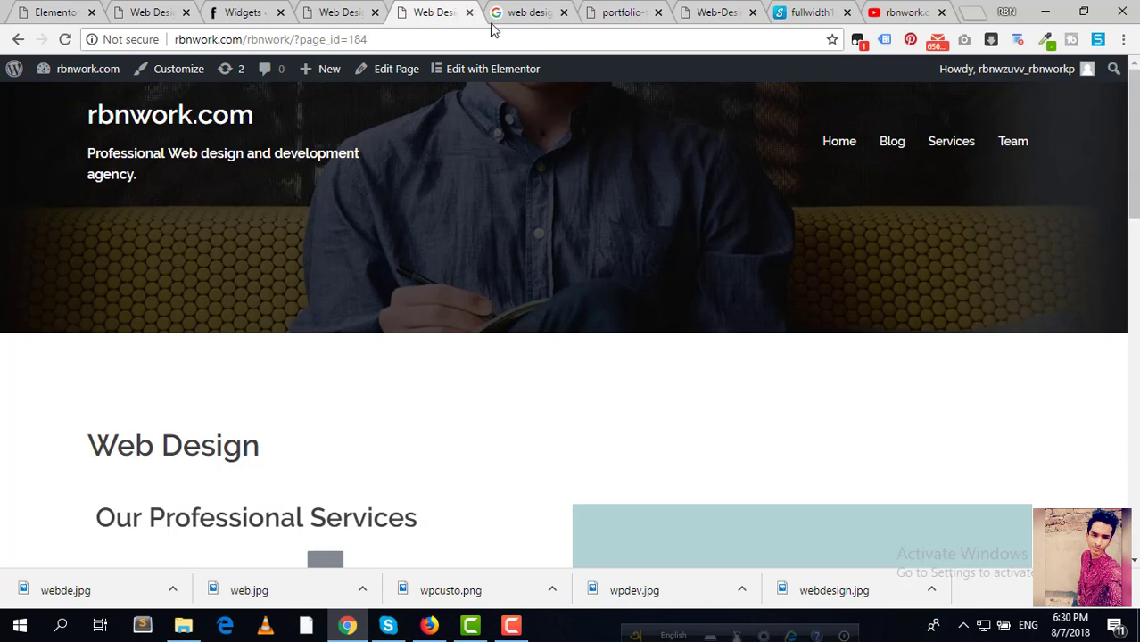
Step: Close the Google Images, portfolio, YouTube, Widgets and duplicate Web Design browser tabs
{"action": "left_click", "coordinate": [517, 14]}
{"action": "left_click", "coordinate": [564, 13]}
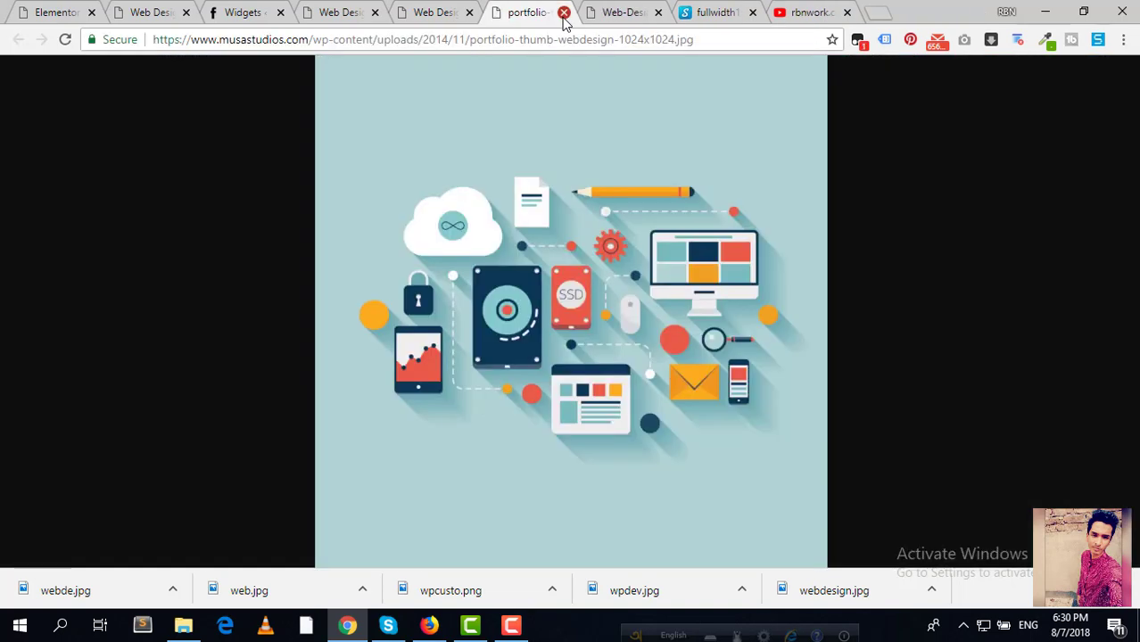
{"action": "left_click", "coordinate": [563, 14]}
{"action": "left_click", "coordinate": [564, 14]}
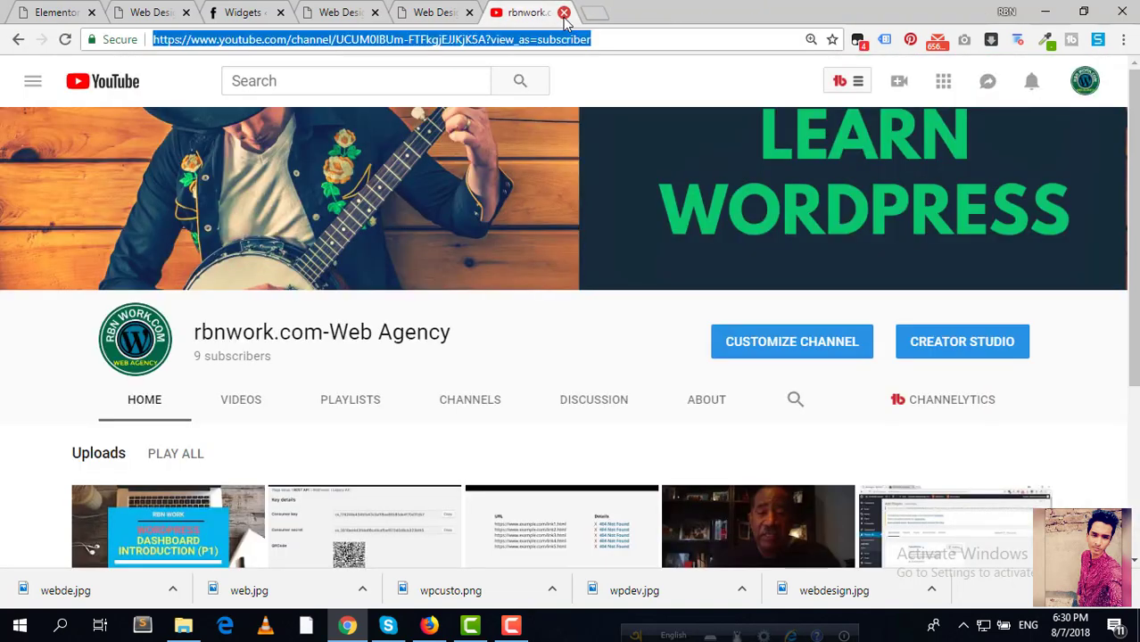
{"action": "left_click", "coordinate": [565, 13]}
{"action": "left_click", "coordinate": [420, 11]}
{"action": "left_click", "coordinate": [451, 13]}
{"action": "left_click", "coordinate": [327, 19]}
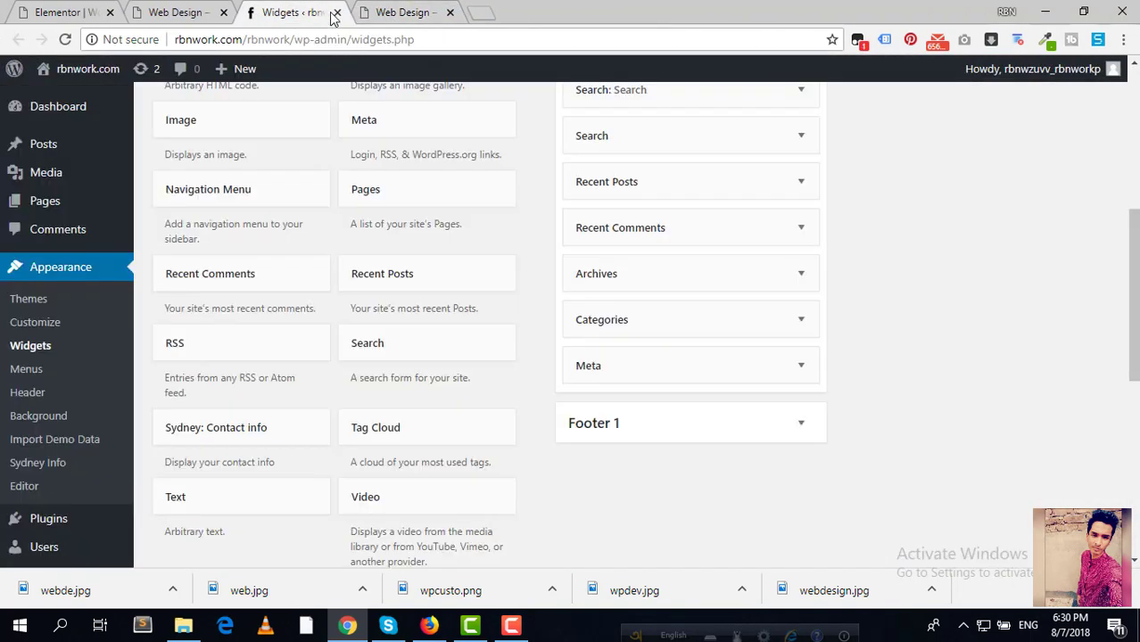
{"action": "left_click", "coordinate": [337, 12]}
{"action": "left_click", "coordinate": [214, 15]}
{"action": "left_click", "coordinate": [224, 12]}
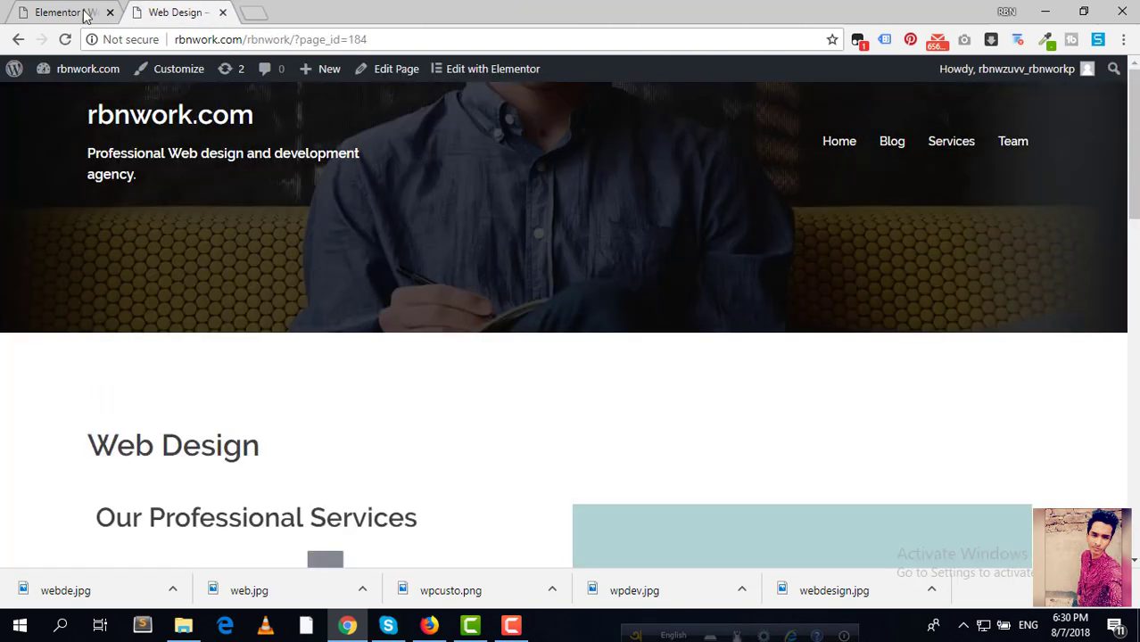
Step: Leave the Elementor editor for the page edit screen, then view the live Web Design page
{"action": "left_click", "coordinate": [81, 12]}
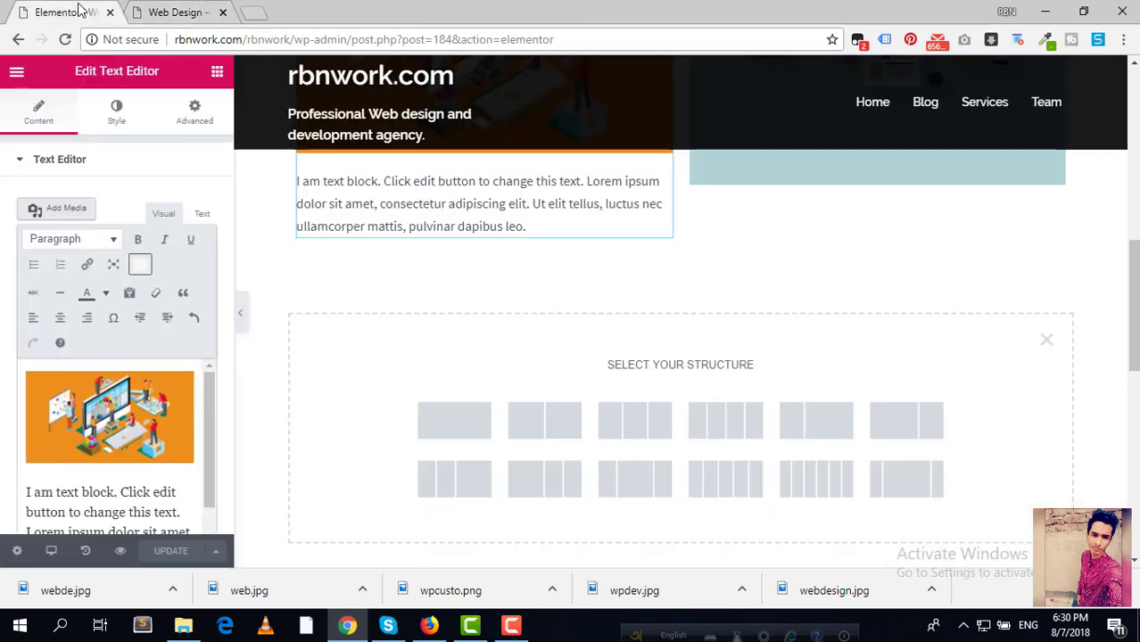
{"action": "left_click", "coordinate": [18, 40]}
{"action": "left_click", "coordinate": [243, 12]}
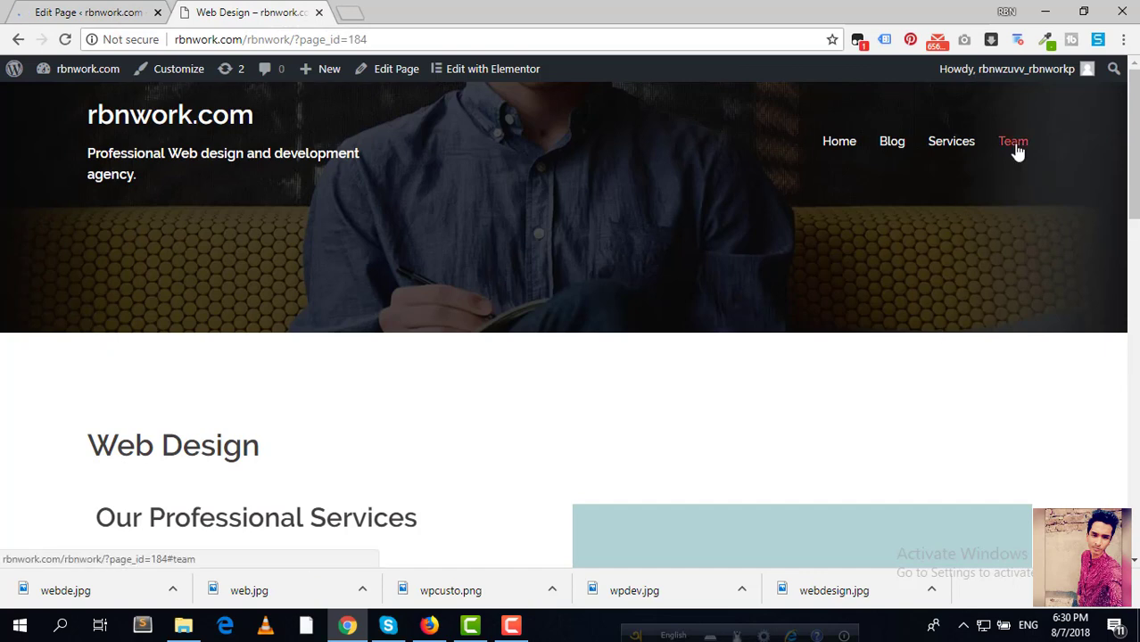
Step: Create a new page titled 'Contact Us' and publish it
{"action": "left_click", "coordinate": [89, 12]}
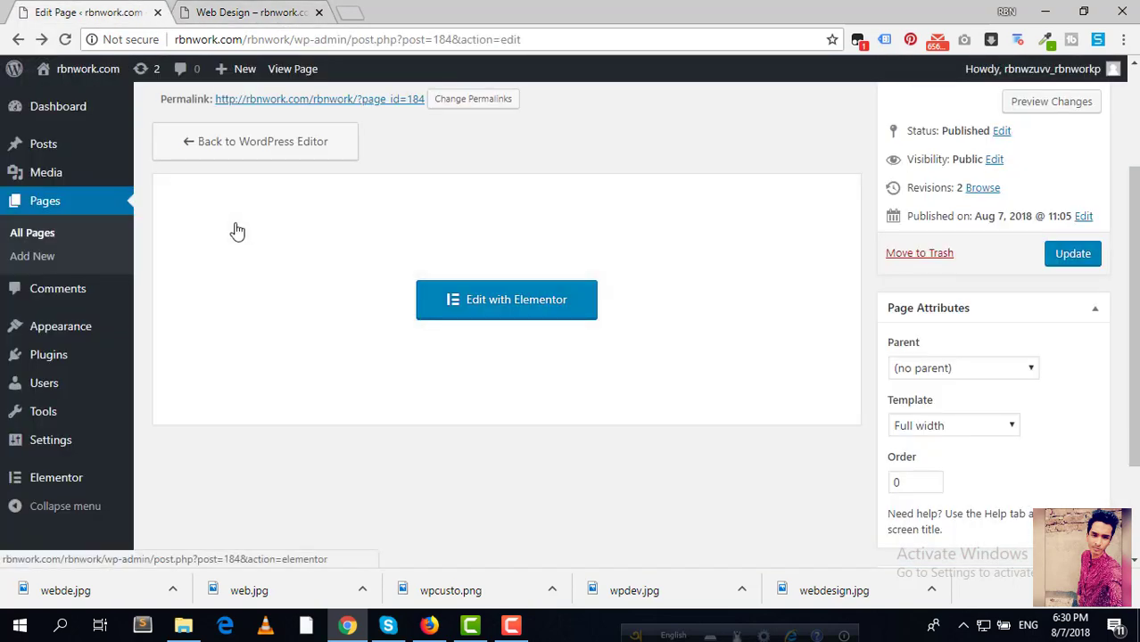
{"action": "scroll", "coordinate": [237, 231], "scroll_direction": "up", "scroll_amount": 2}
{"action": "left_click", "coordinate": [263, 116]}
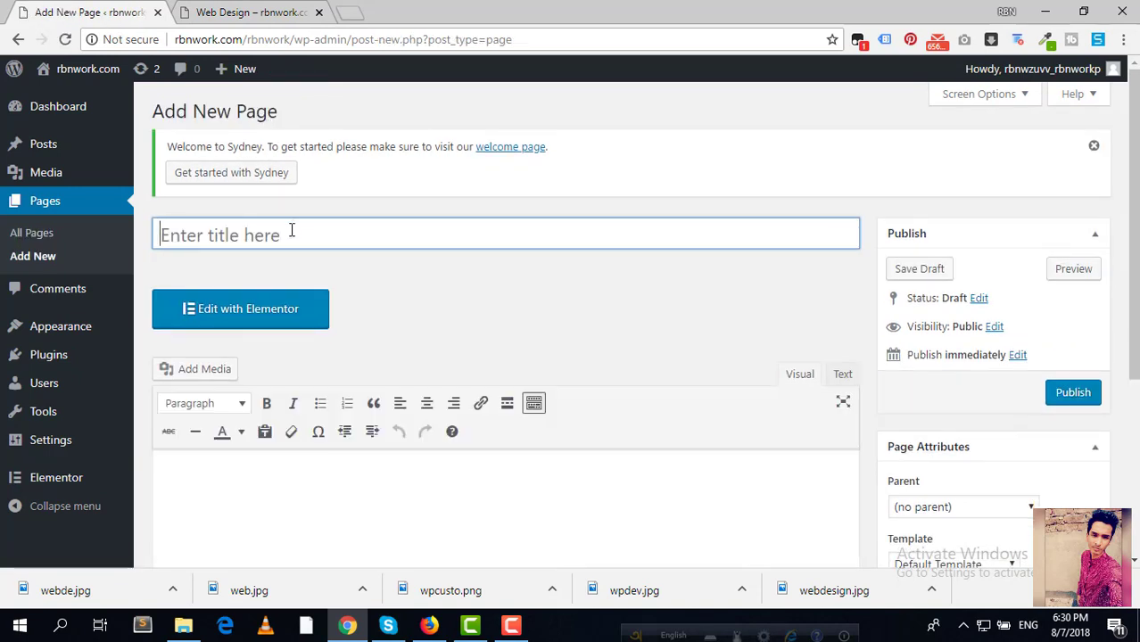
{"action": "left_click", "coordinate": [291, 230]}
{"action": "type", "text": "Cong"}
{"action": "key", "text": "BackSpace"}
{"action": "type", "text": "tact Us"}
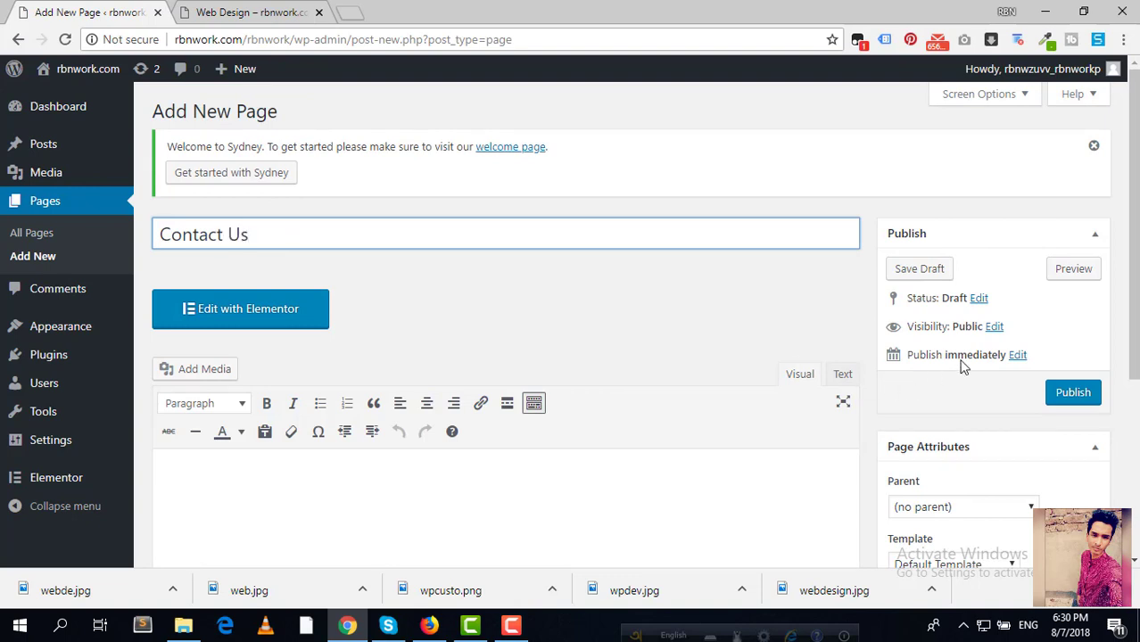
{"action": "left_click", "coordinate": [1070, 396]}
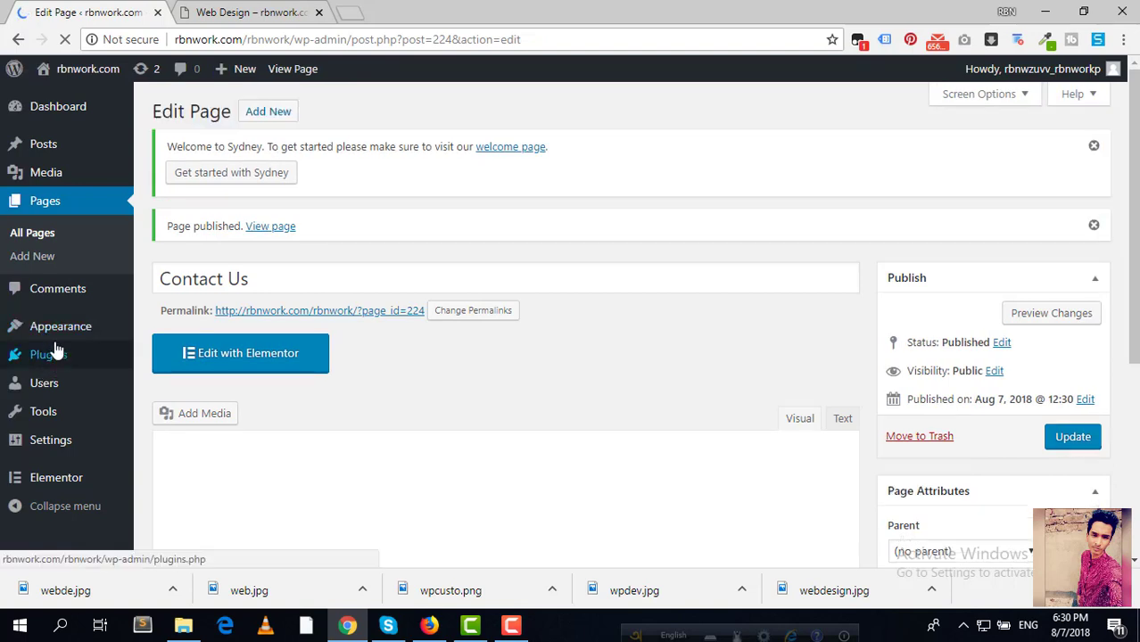
{"action": "mouse_move", "coordinate": [56, 345]}
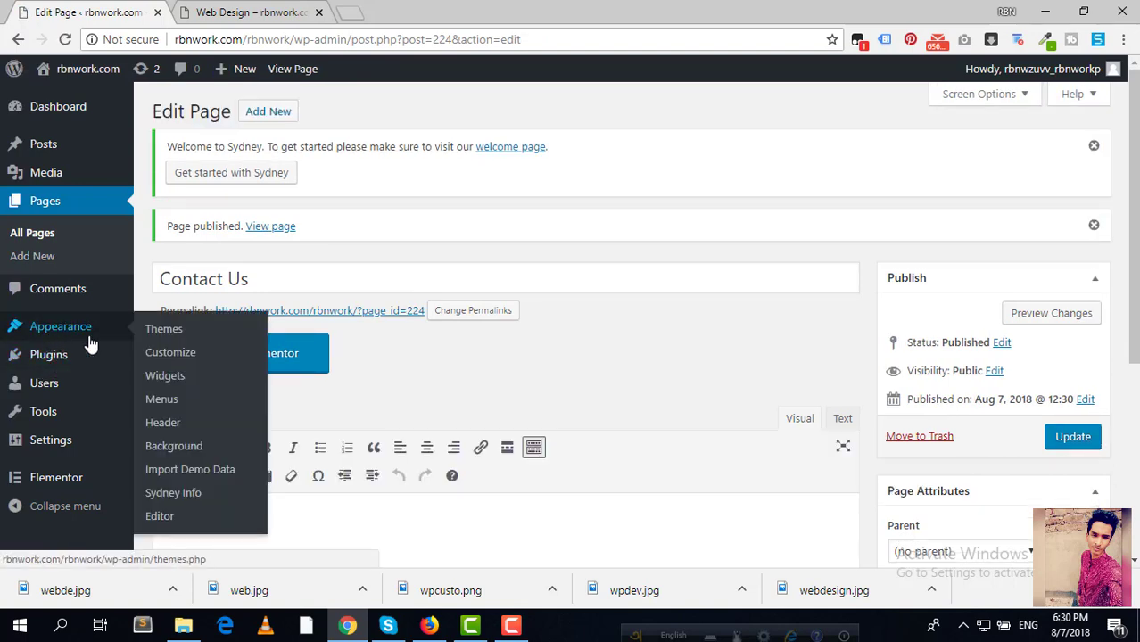
Step: In Appearance > Menus, add the Contact Us page from View All pages to Menu 1
{"action": "left_click", "coordinate": [165, 400]}
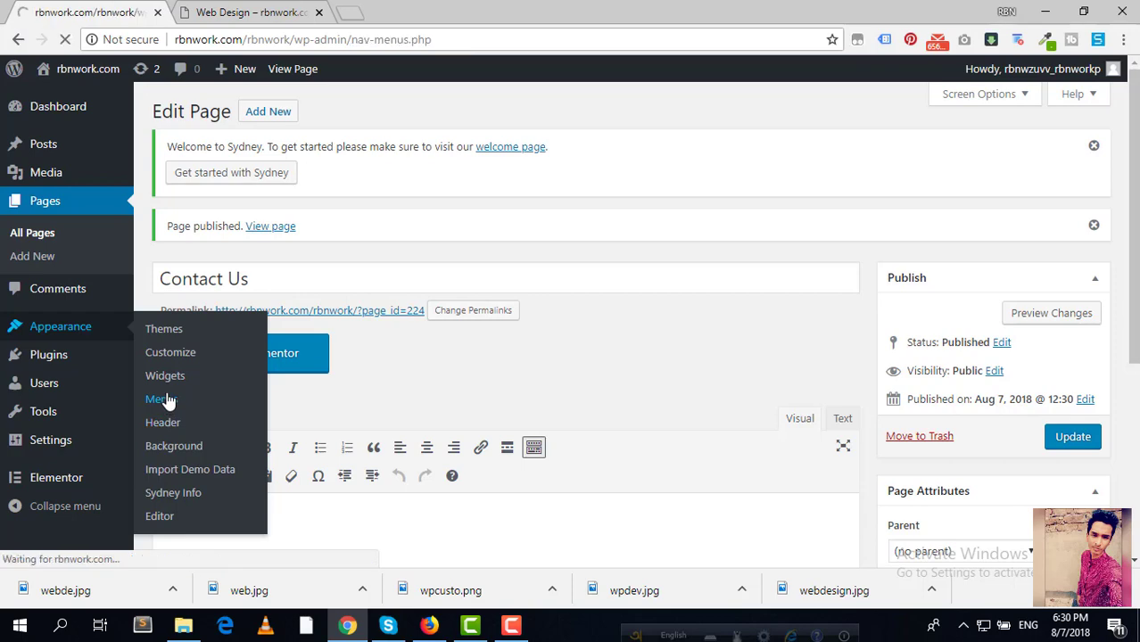
{"action": "scroll", "coordinate": [419, 384], "scroll_direction": "down", "scroll_amount": 3}
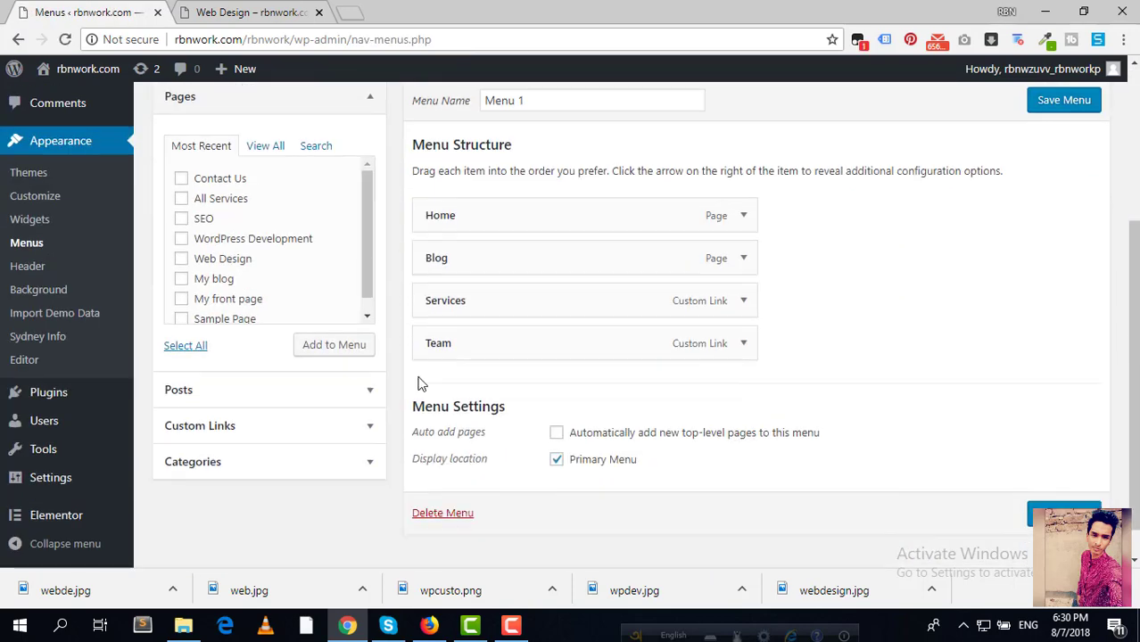
{"action": "left_click", "coordinate": [270, 146]}
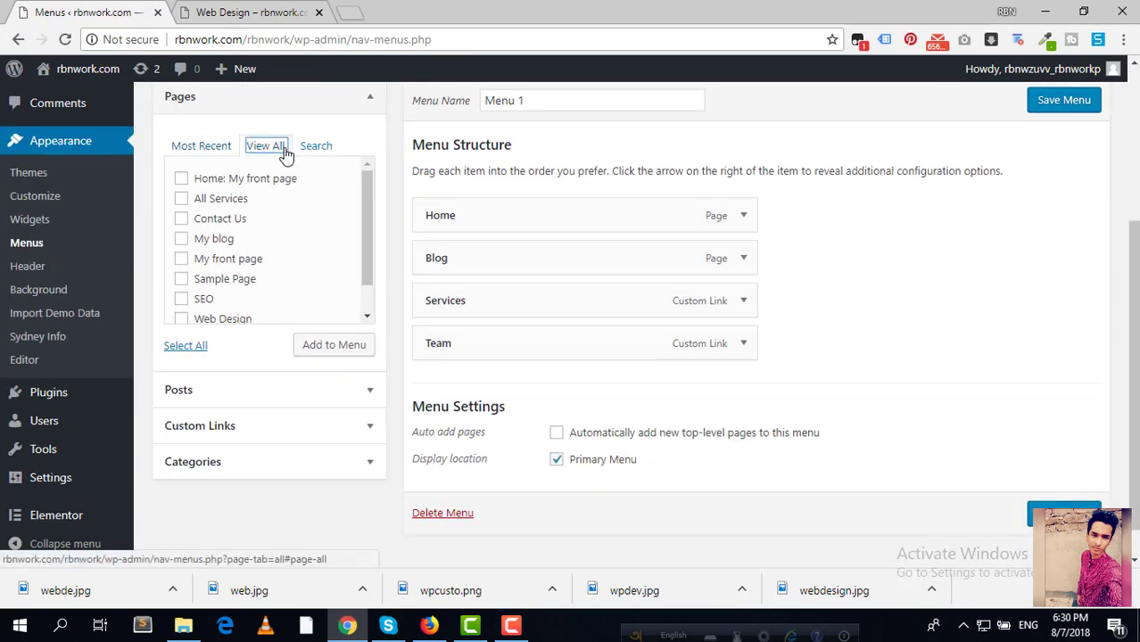
{"action": "left_click", "coordinate": [219, 223]}
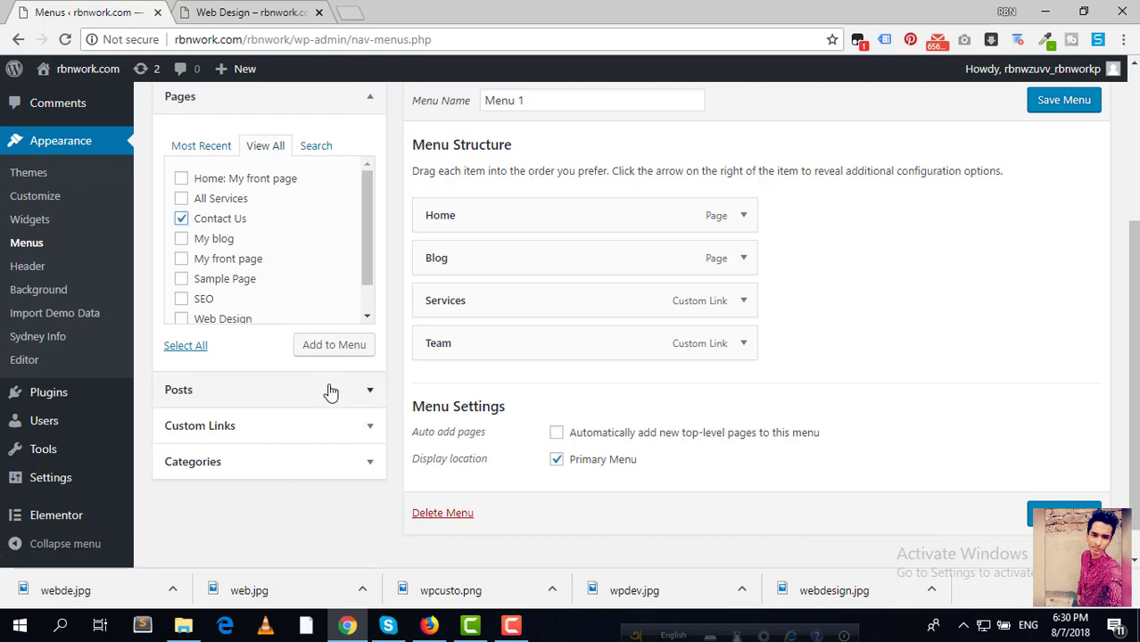
{"action": "left_click", "coordinate": [334, 345]}
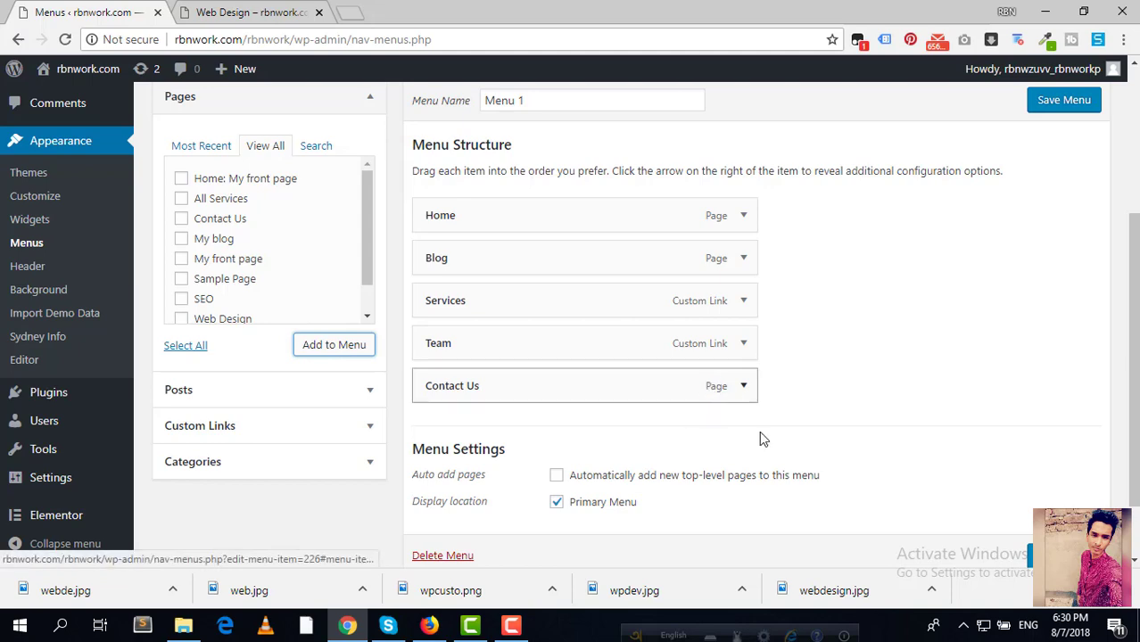
{"action": "left_click", "coordinate": [224, 11]}
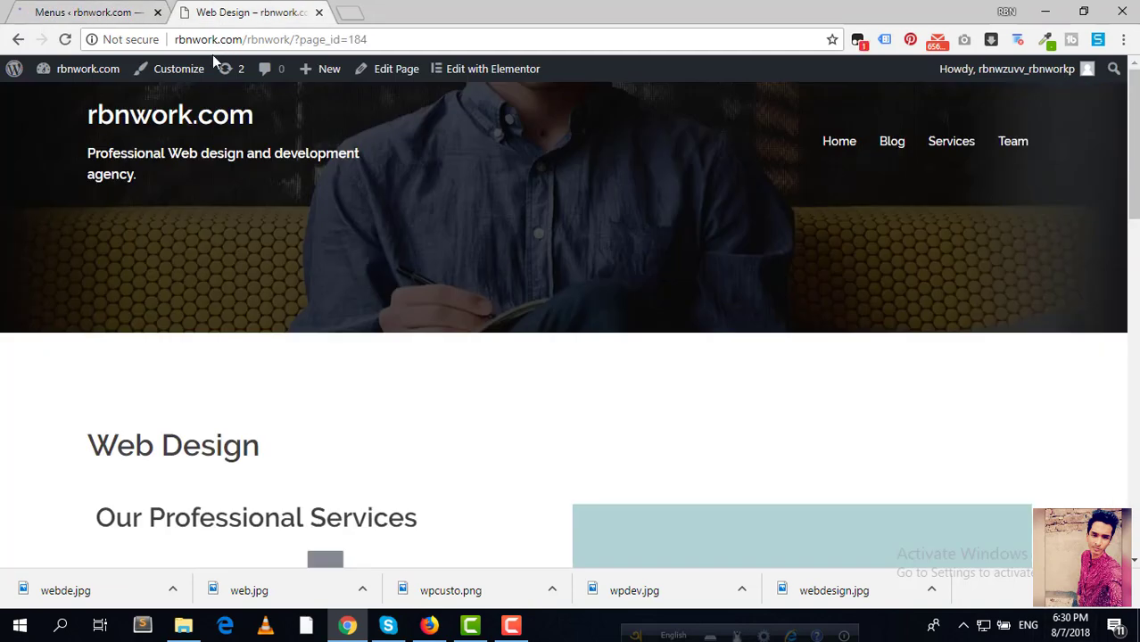
Step: Open Home, then the still-empty Contact Us page from the live site's navigation
{"action": "left_click", "coordinate": [826, 146]}
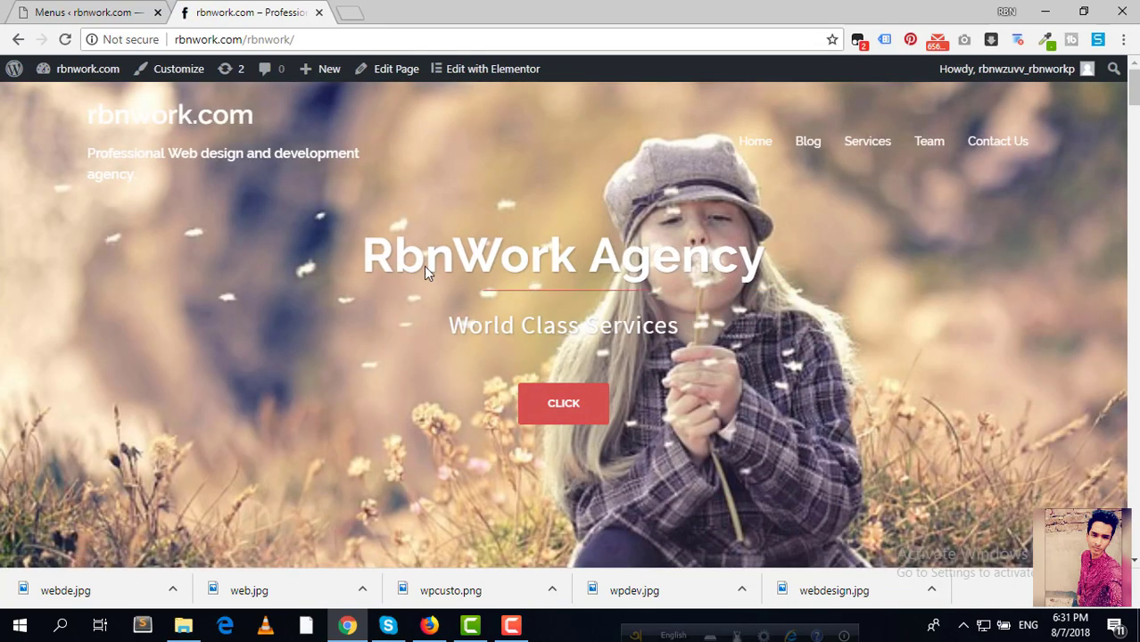
{"action": "left_click", "coordinate": [1008, 152]}
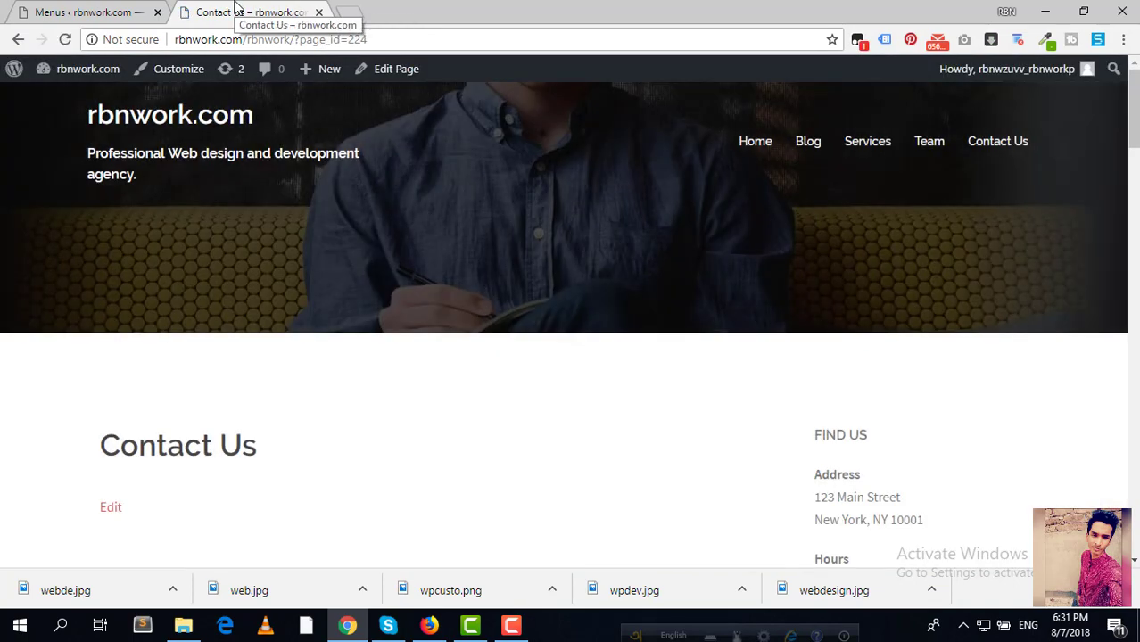
{"action": "scroll", "coordinate": [388, 270], "scroll_direction": "down", "scroll_amount": 5}
{"action": "scroll", "coordinate": [387, 270], "scroll_direction": "up", "scroll_amount": 2}
{"action": "scroll", "coordinate": [387, 267], "scroll_direction": "up", "scroll_amount": 3}
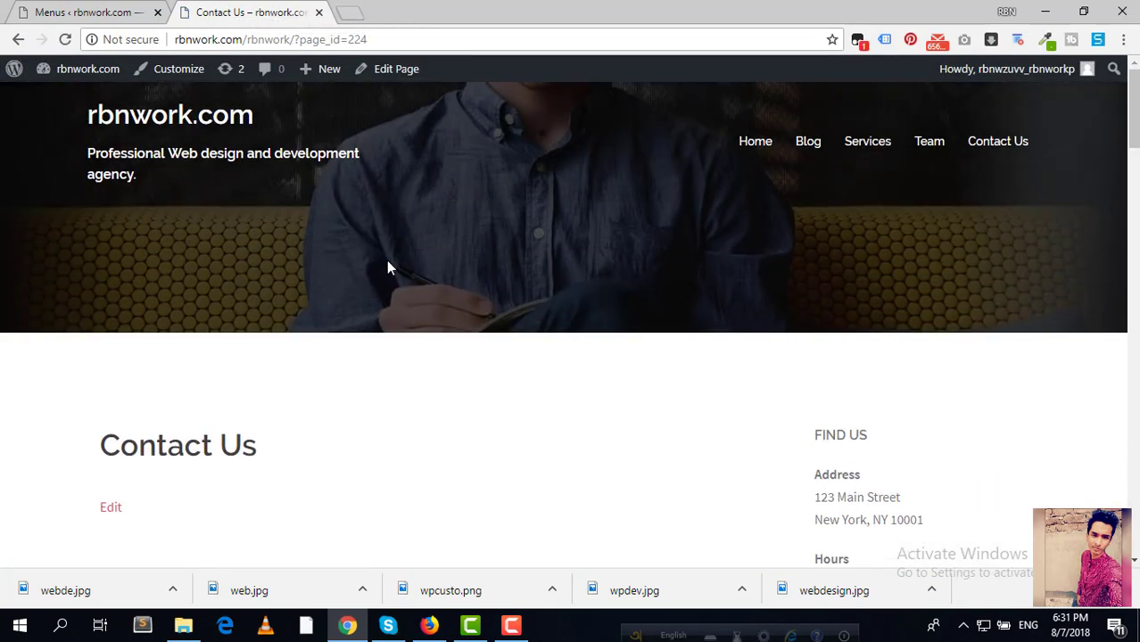
{"action": "scroll", "coordinate": [385, 316], "scroll_direction": "down", "scroll_amount": 2}
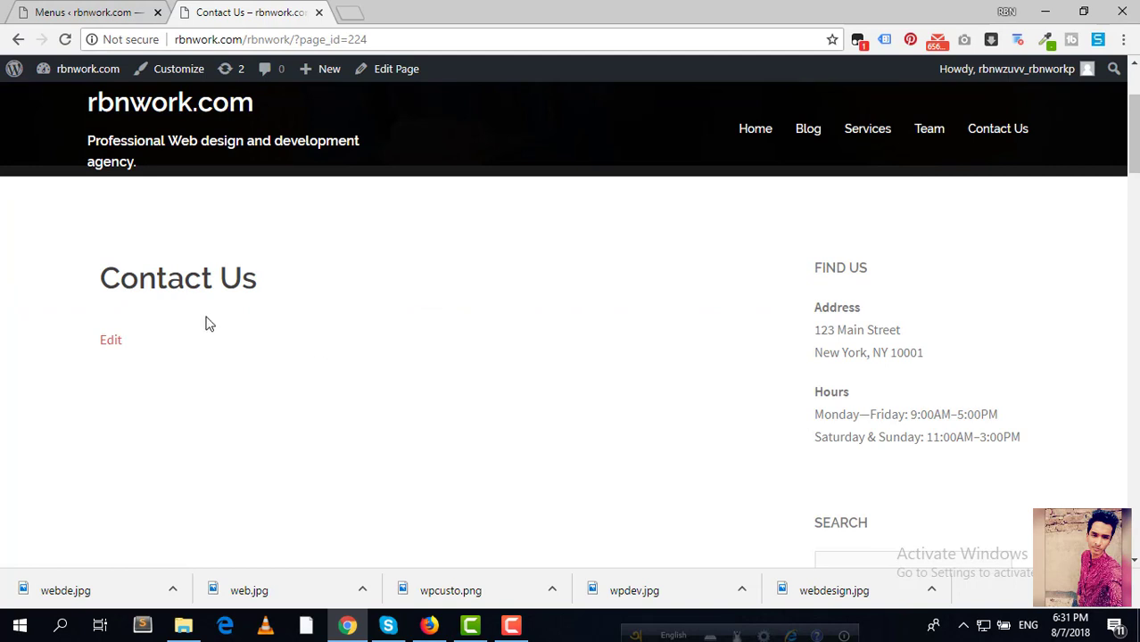
{"action": "scroll", "coordinate": [471, 415], "scroll_direction": "down", "scroll_amount": 3}
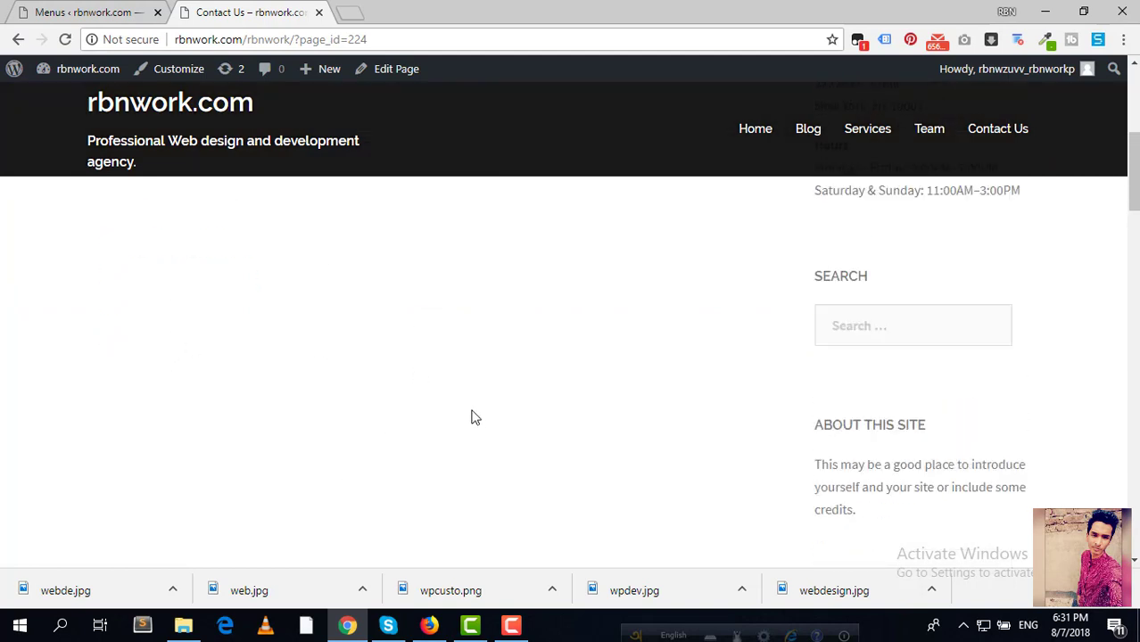
{"action": "scroll", "coordinate": [471, 415], "scroll_direction": "up", "scroll_amount": 4}
{"action": "key", "text": "ctrl+shift+Tab"}
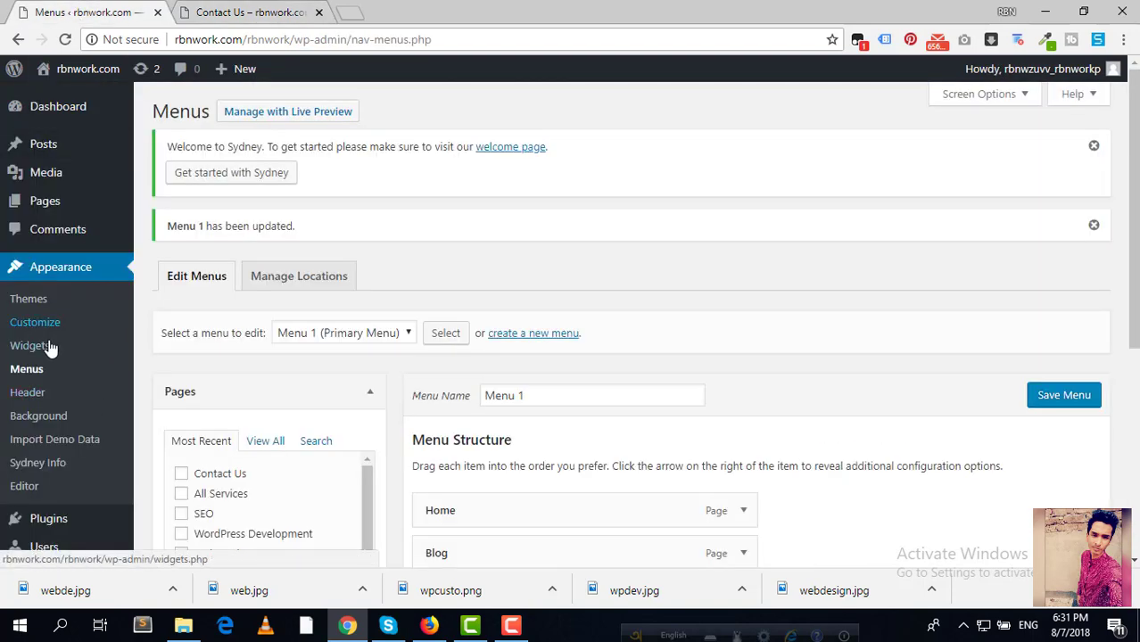
{"action": "scroll", "coordinate": [78, 345], "scroll_direction": "down", "scroll_amount": 4}
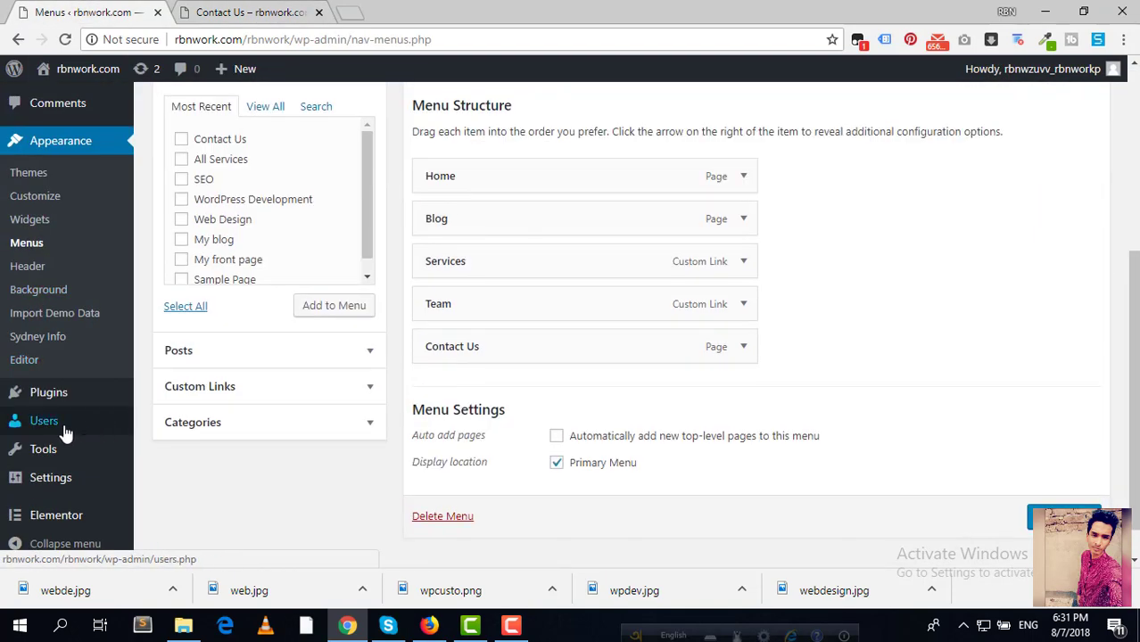
{"action": "mouse_move", "coordinate": [64, 400]}
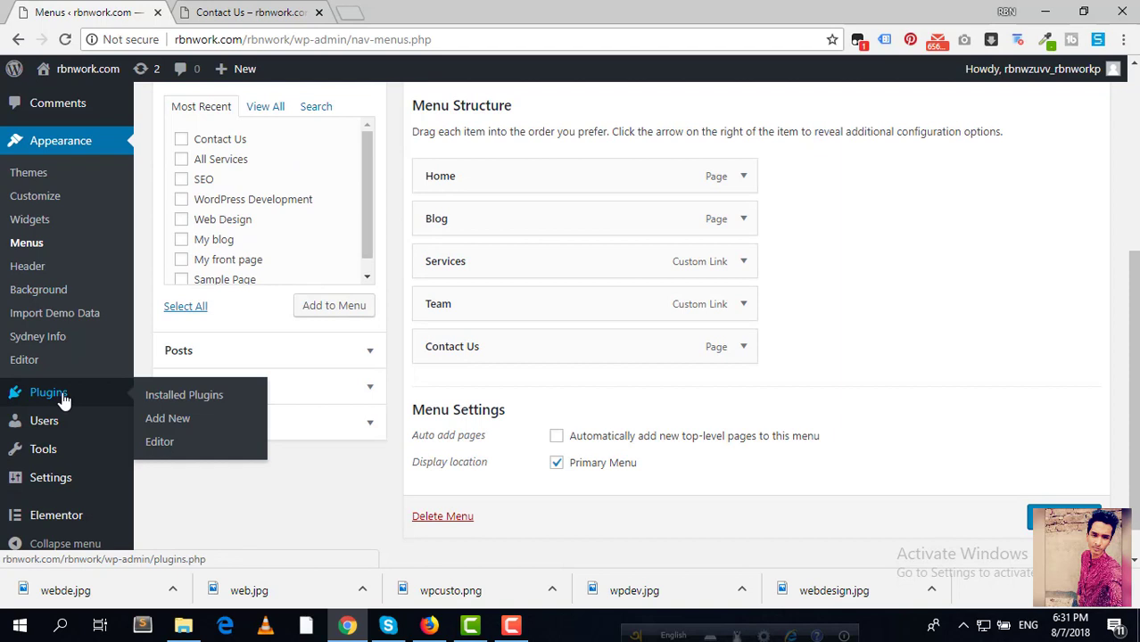
Step: Search Plugins > Add New for 'contact form 7', then install and activate Contact Form 7
{"action": "left_click", "coordinate": [191, 419]}
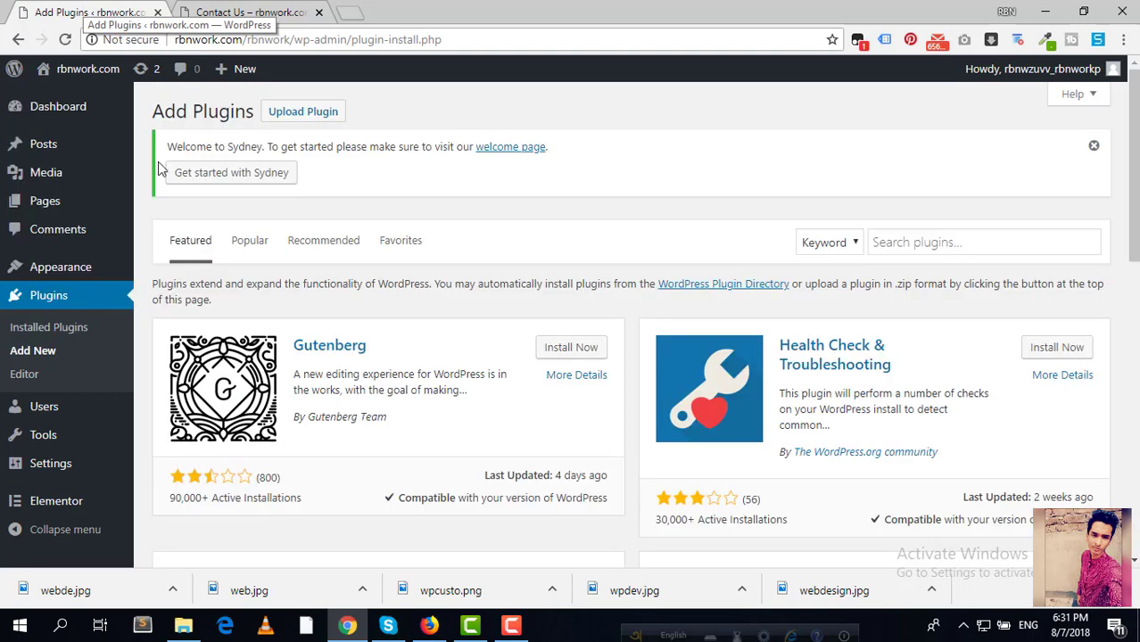
{"action": "left_click", "coordinate": [909, 246]}
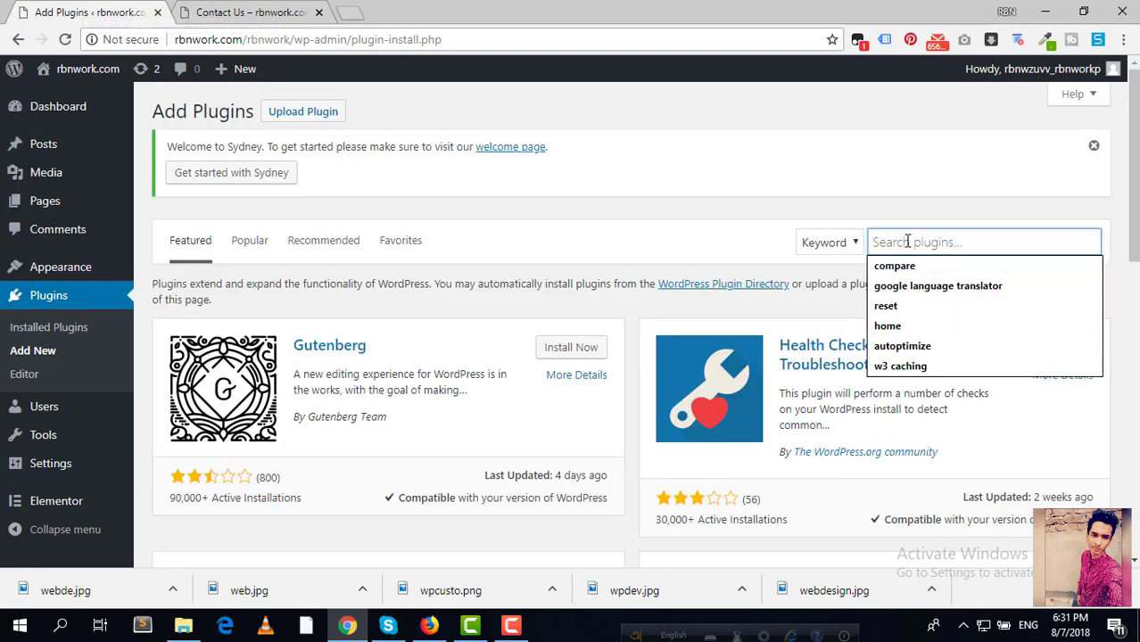
{"action": "type", "text": "cont"}
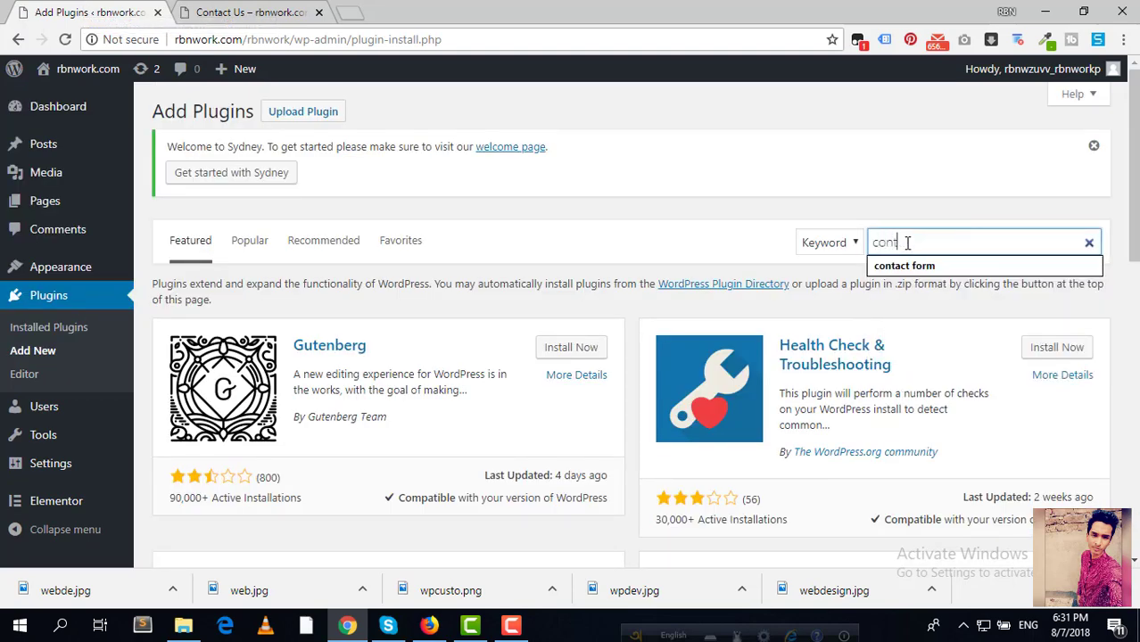
{"action": "key", "text": "Return"}
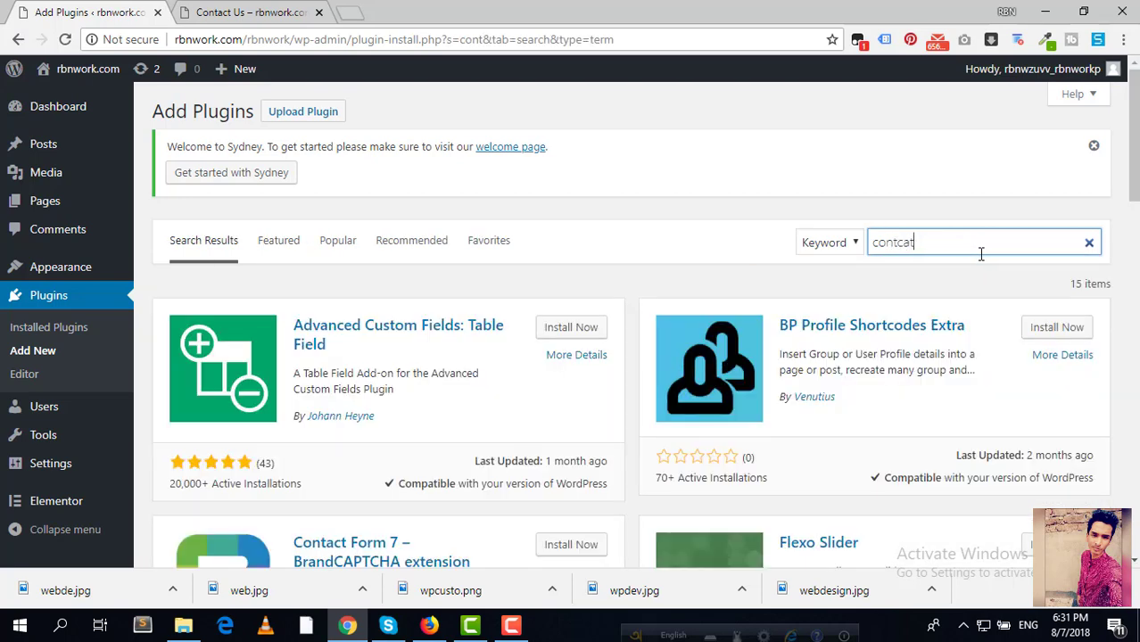
{"action": "key", "text": "BackSpace"}
{"action": "key", "text": "BackSpace"}
{"action": "key", "text": "BackSpace"}
{"action": "type", "text": "act form 7"}
{"action": "key", "text": "Return"}
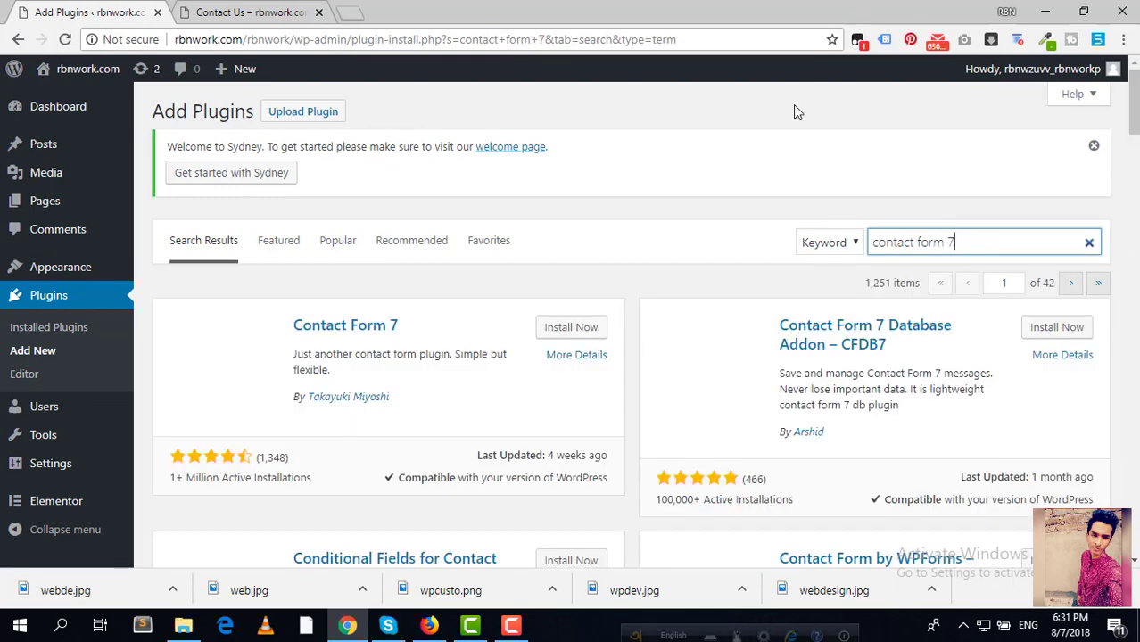
{"action": "left_click", "coordinate": [587, 328]}
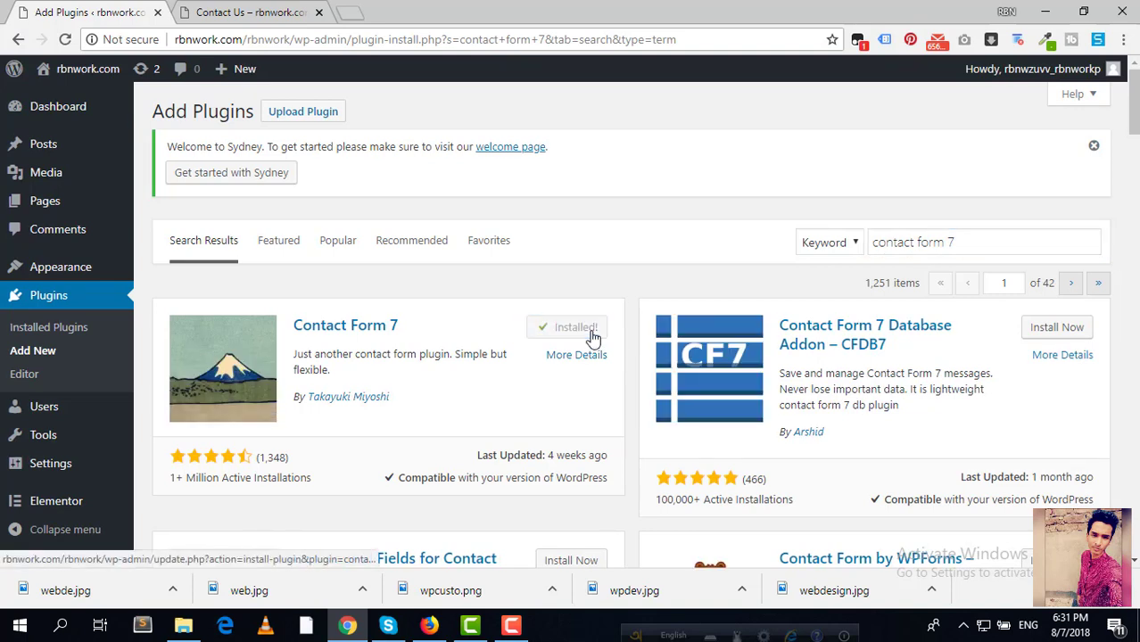
{"action": "left_click", "coordinate": [579, 330]}
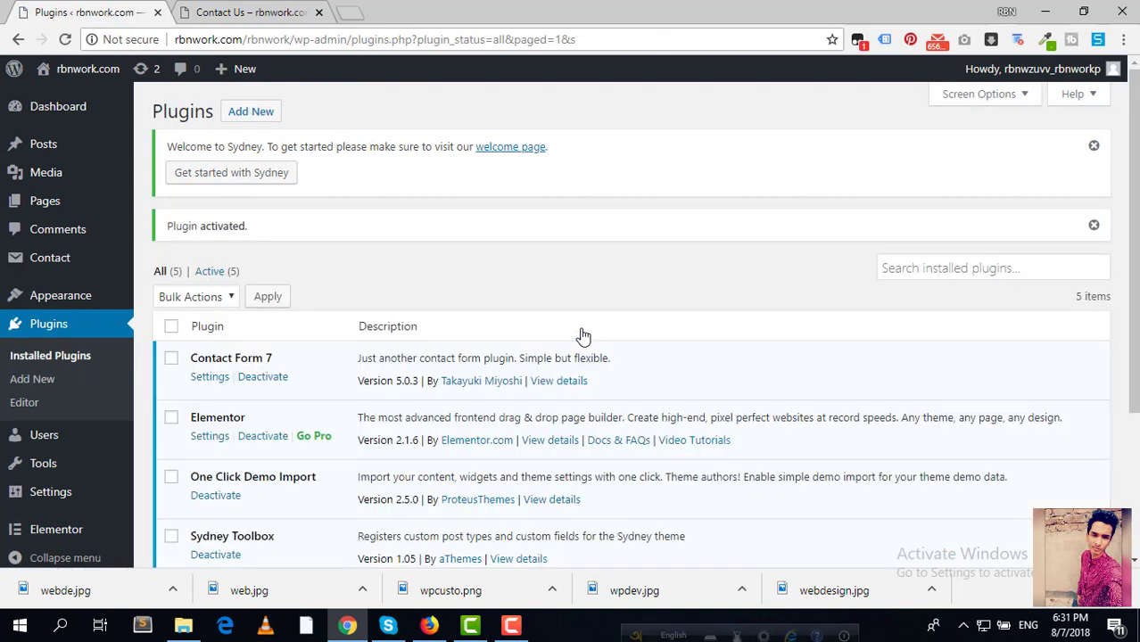
{"action": "scroll", "coordinate": [581, 336], "scroll_direction": "down", "scroll_amount": 3}
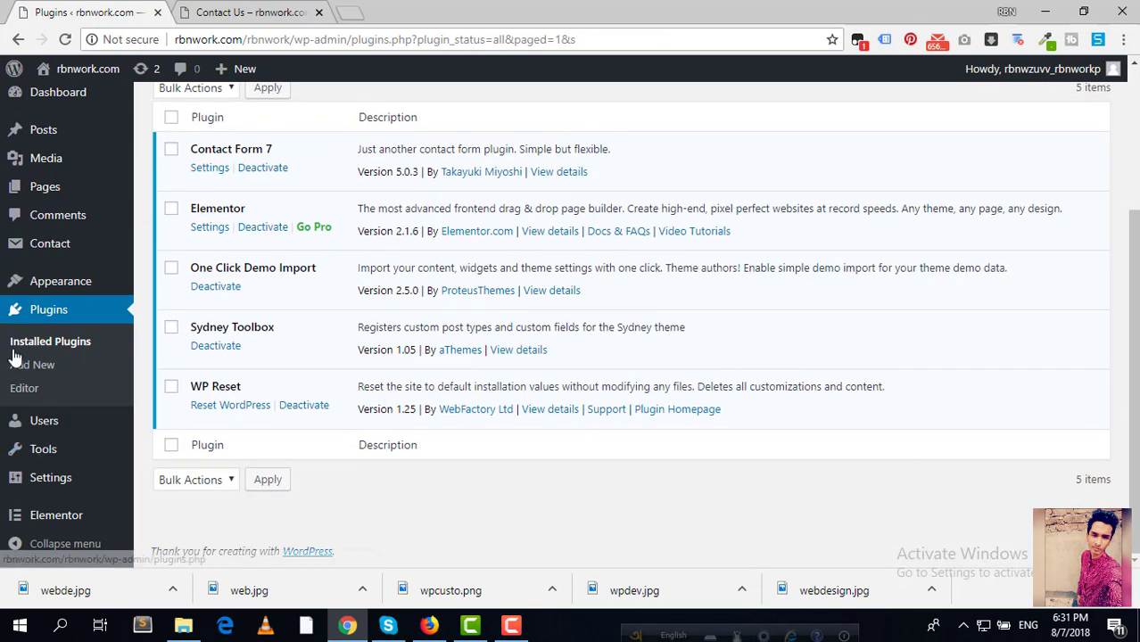
Step: Open Contact form 1 and look over its form template and shortcode
{"action": "mouse_move", "coordinate": [57, 237]}
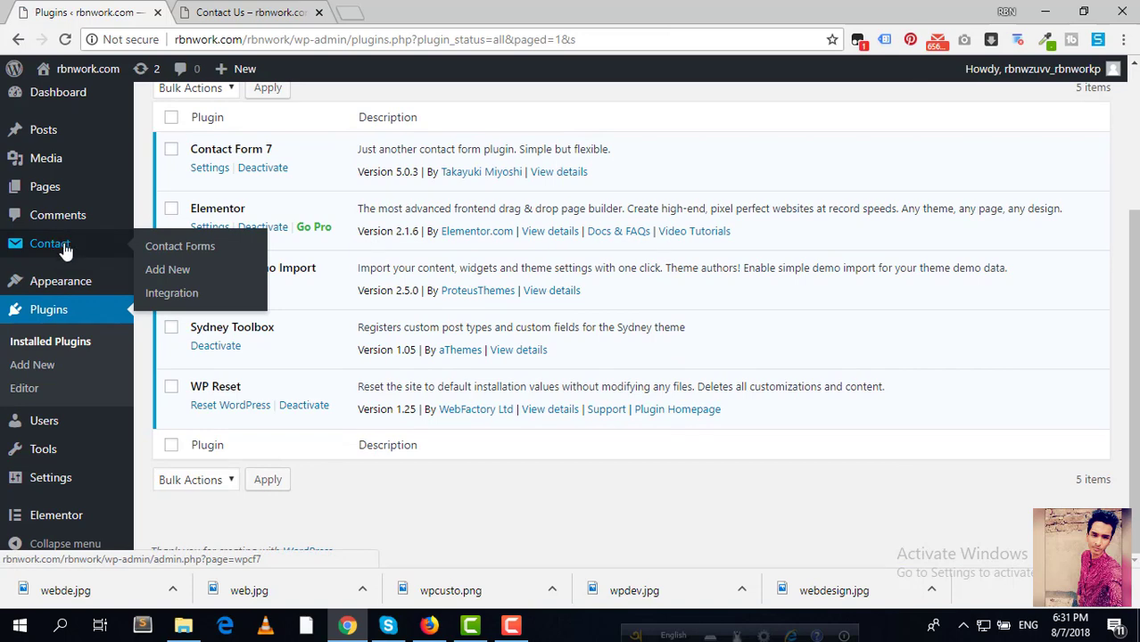
{"action": "left_click", "coordinate": [66, 252]}
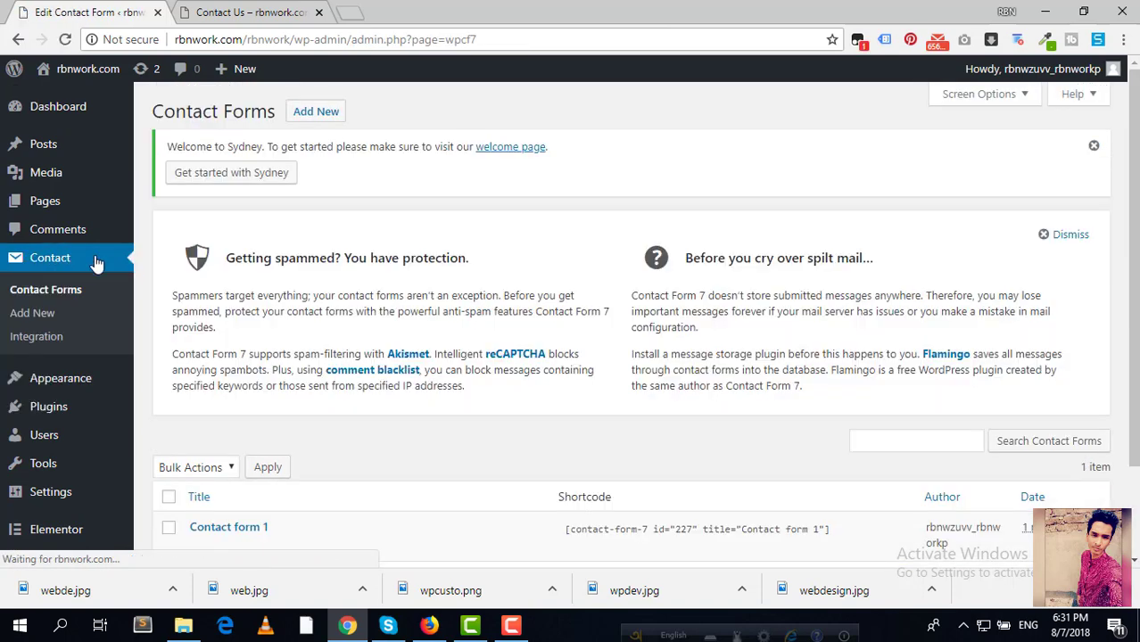
{"action": "scroll", "coordinate": [514, 355], "scroll_direction": "down", "scroll_amount": 2}
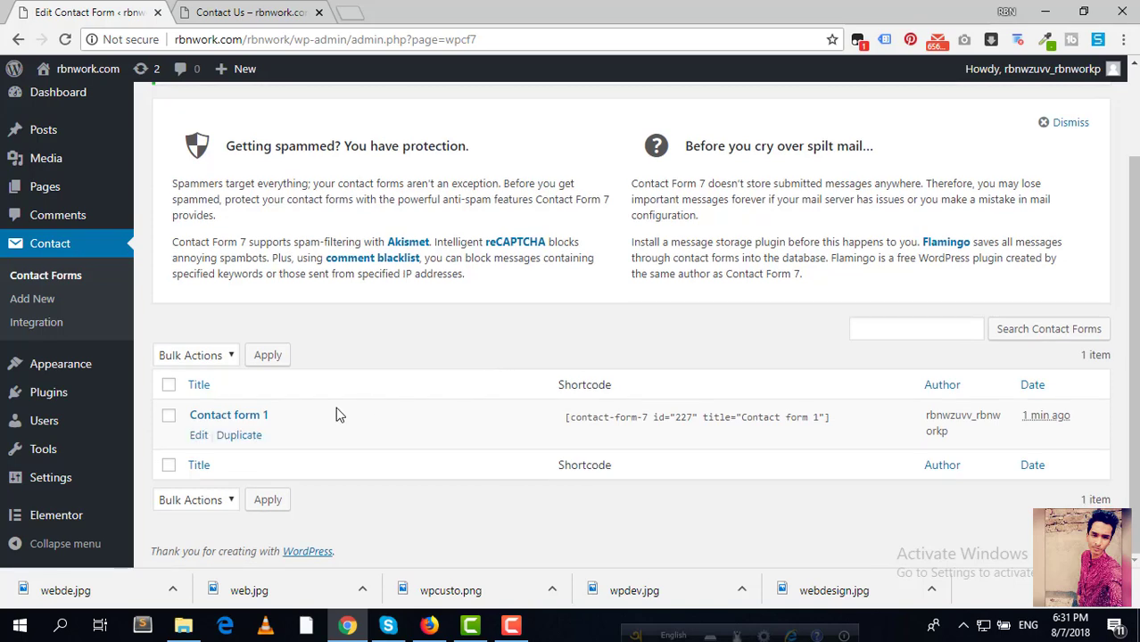
{"action": "left_click", "coordinate": [198, 435]}
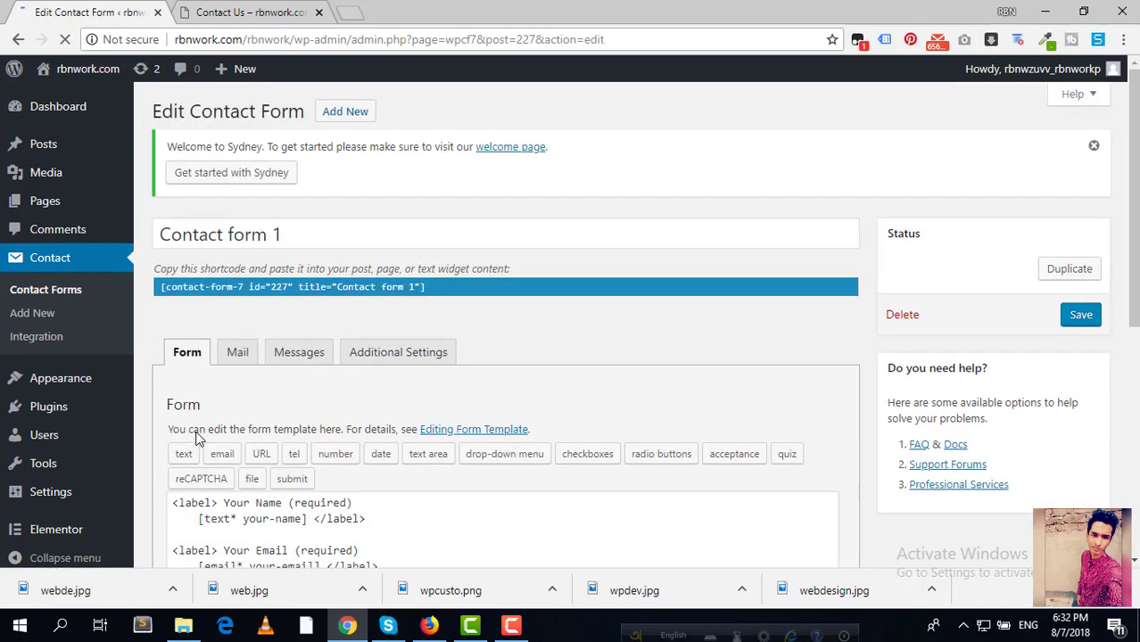
{"action": "scroll", "coordinate": [389, 438], "scroll_direction": "down", "scroll_amount": 4}
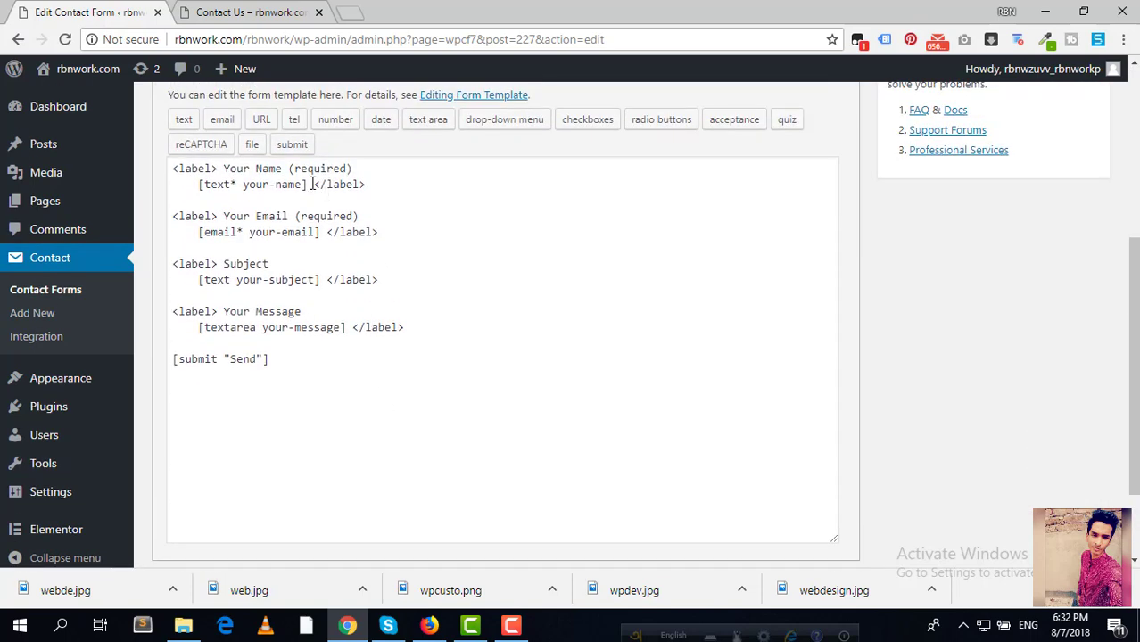
{"action": "triple_click", "coordinate": [375, 174]}
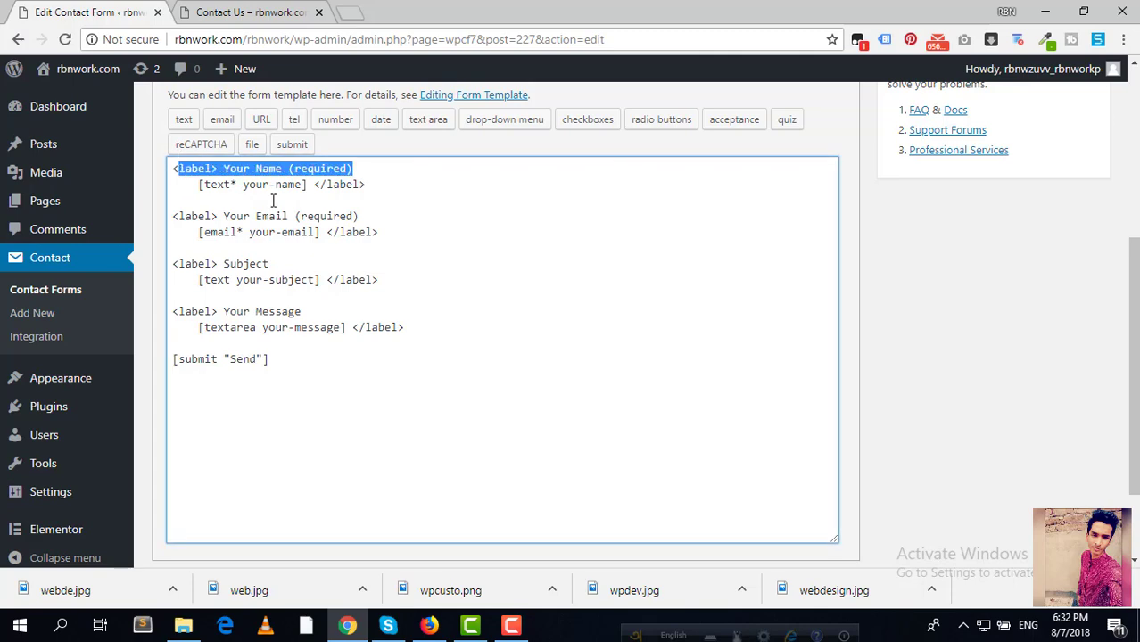
{"action": "left_click", "coordinate": [274, 199]}
{"action": "left_click_drag", "start_coordinate": [301, 313], "coordinate": [183, 312]}
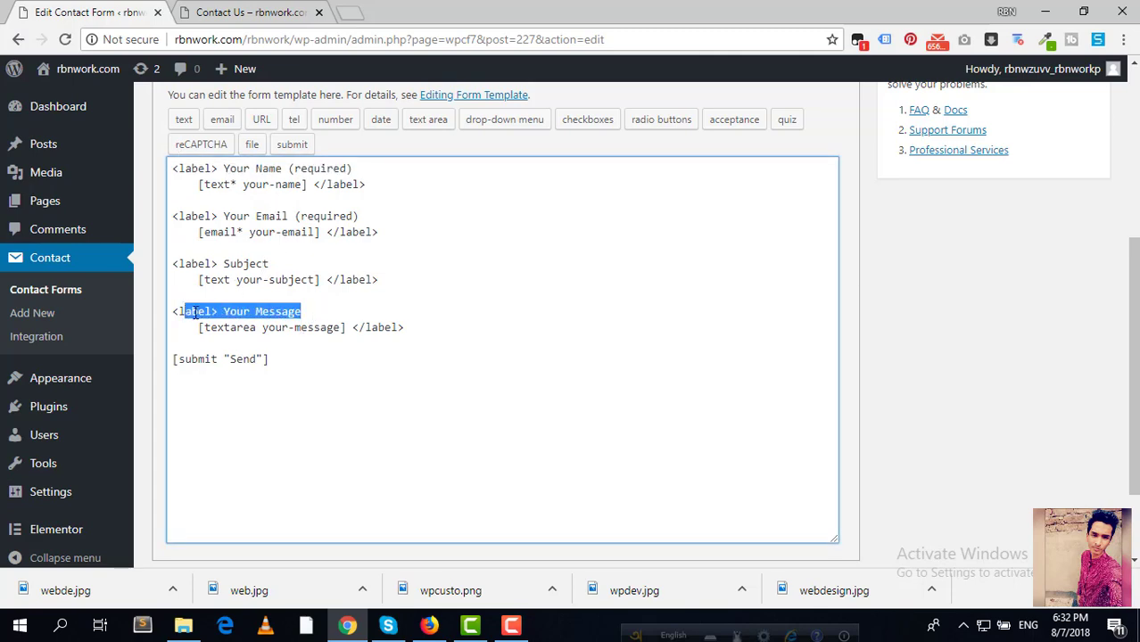
{"action": "left_click", "coordinate": [315, 369]}
{"action": "scroll", "coordinate": [322, 364], "scroll_direction": "down", "scroll_amount": 1}
{"action": "scroll", "coordinate": [322, 364], "scroll_direction": "up", "scroll_amount": 2}
{"action": "scroll", "coordinate": [322, 364], "scroll_direction": "up", "scroll_amount": 2}
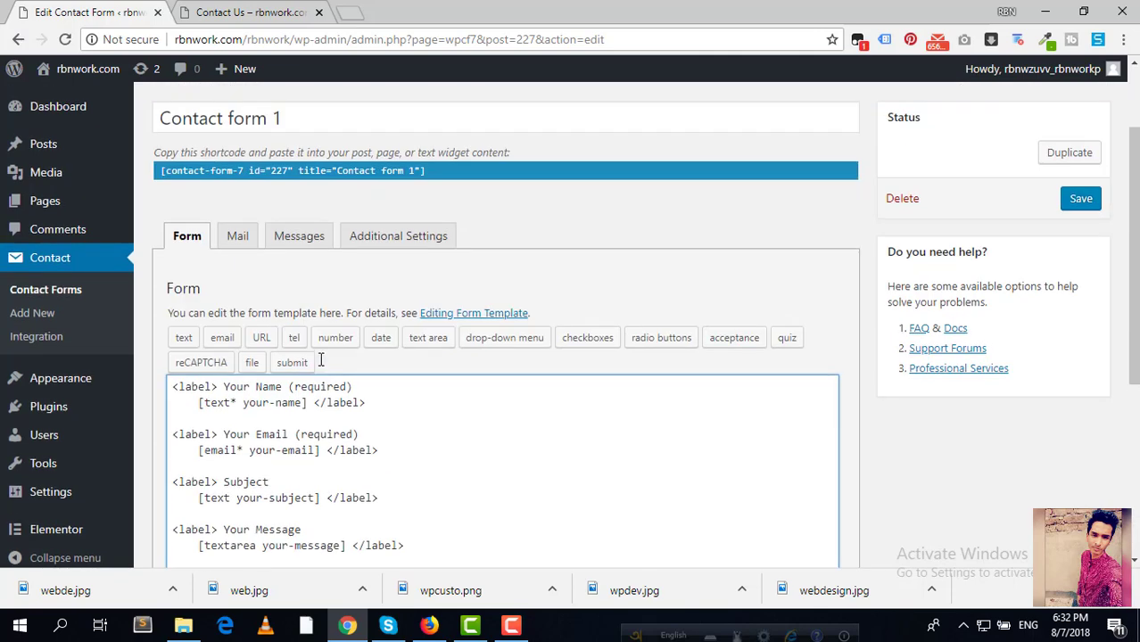
{"action": "mouse_move", "coordinate": [162, 171]}
{"action": "left_mouse_down"}
{"action": "mouse_move", "coordinate": [430, 170]}
{"action": "mouse_move", "coordinate": [165, 181]}
{"action": "left_mouse_up"}
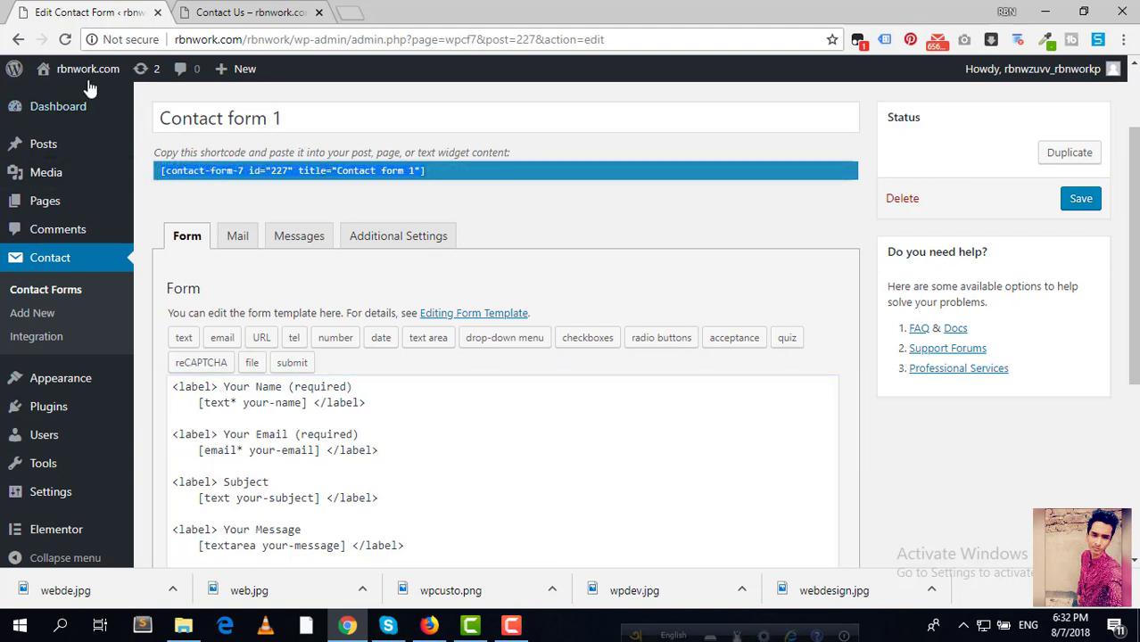
Step: Copy Contact form 1's shortcode from the Contact Forms list
{"action": "left_click", "coordinate": [27, 290]}
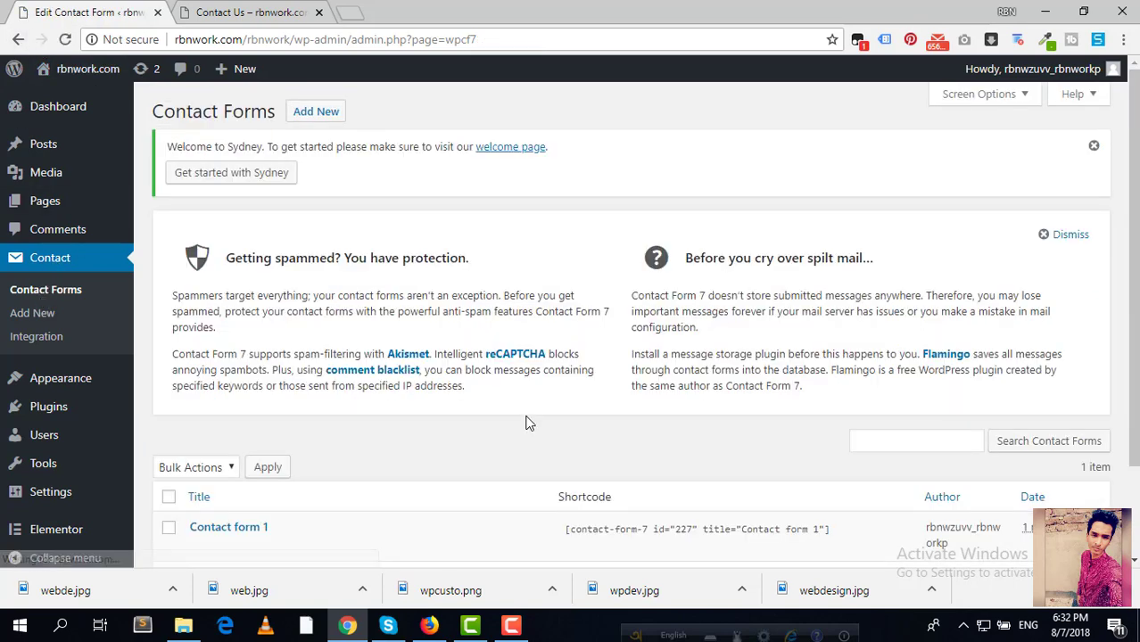
{"action": "scroll", "coordinate": [530, 385], "scroll_direction": "down", "scroll_amount": 2}
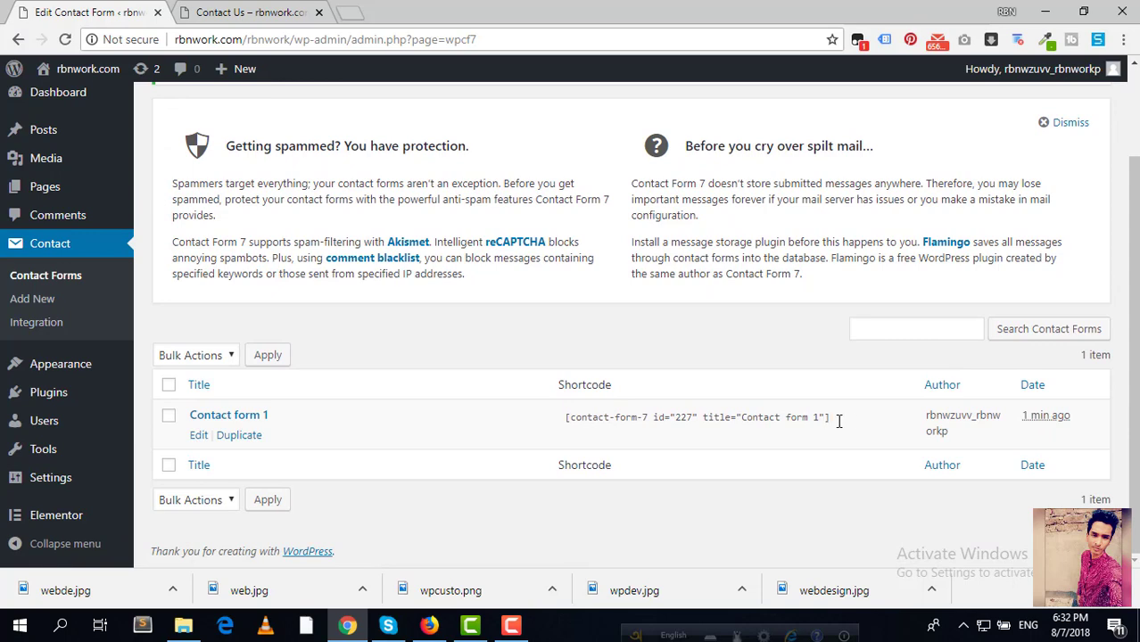
{"action": "left_click_drag", "start_coordinate": [839, 421], "coordinate": [684, 421]}
{"action": "right_click", "coordinate": [685, 421]}
{"action": "left_click", "coordinate": [734, 433]}
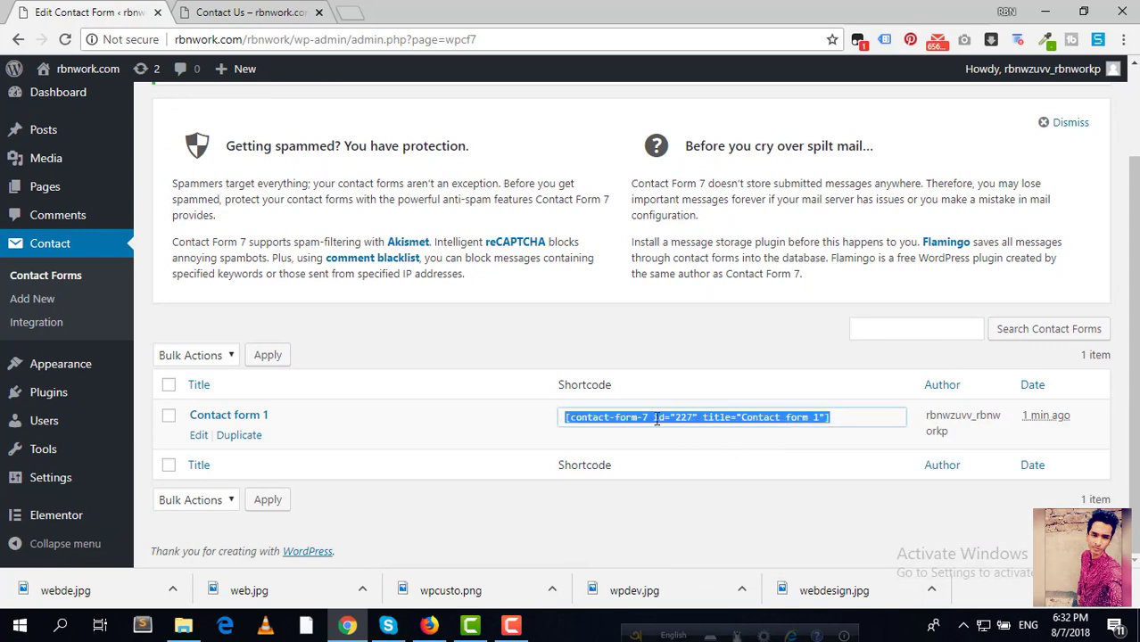
{"action": "left_click", "coordinate": [47, 198]}
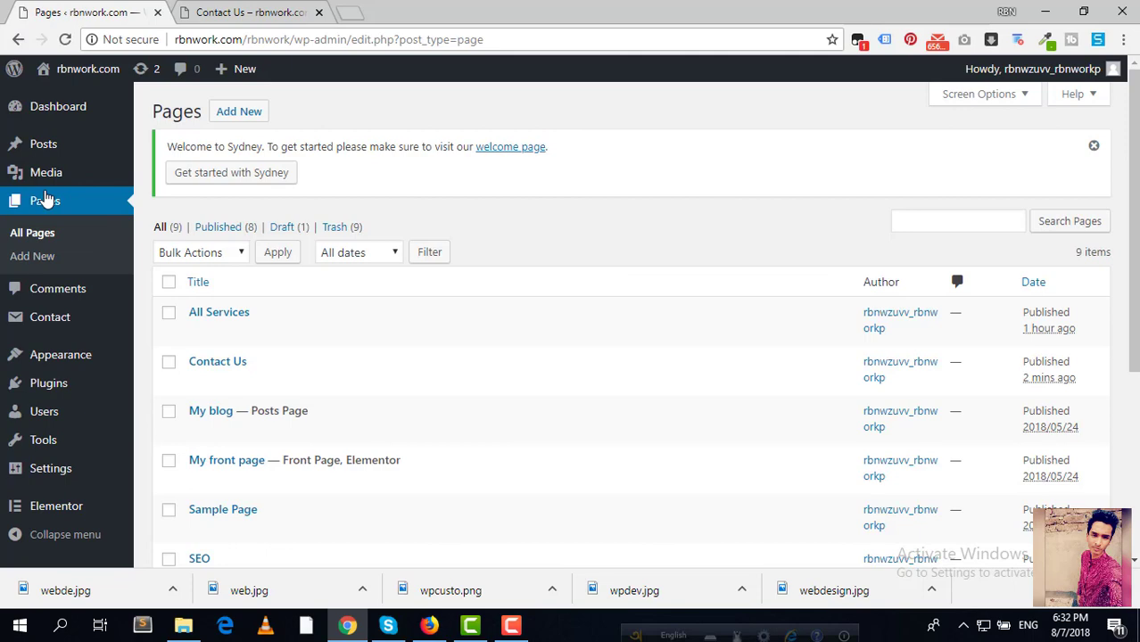
Step: Paste the Contact form 1 shortcode into the Contact Us page and update it
{"action": "scroll", "coordinate": [318, 267], "scroll_direction": "down", "scroll_amount": 3}
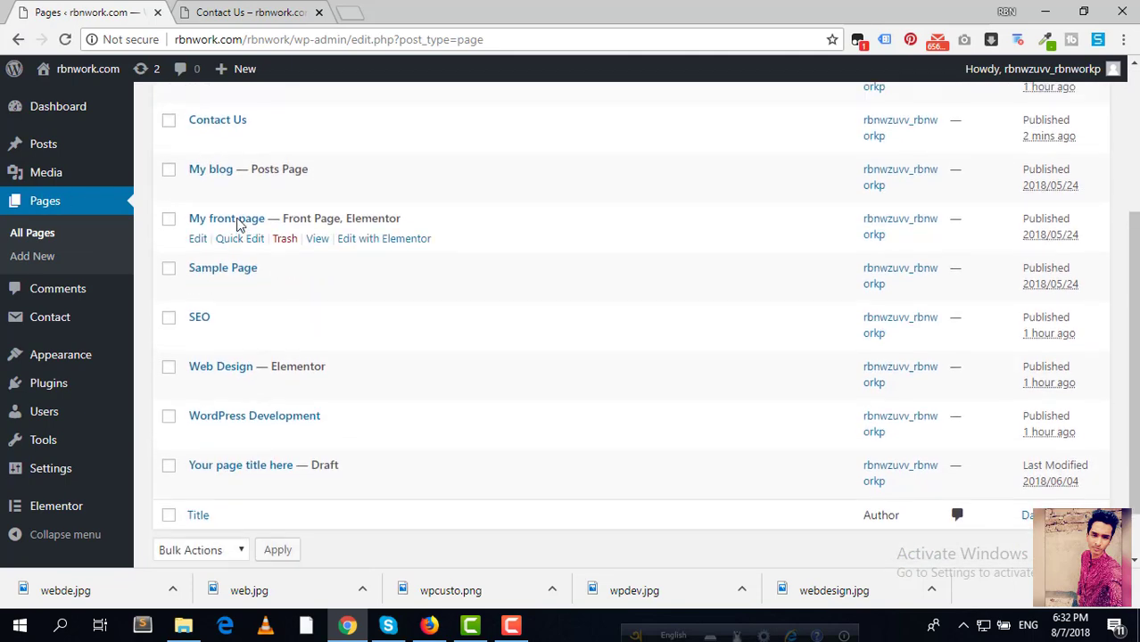
{"action": "scroll", "coordinate": [203, 214], "scroll_direction": "up", "scroll_amount": 1}
{"action": "left_click", "coordinate": [198, 215]}
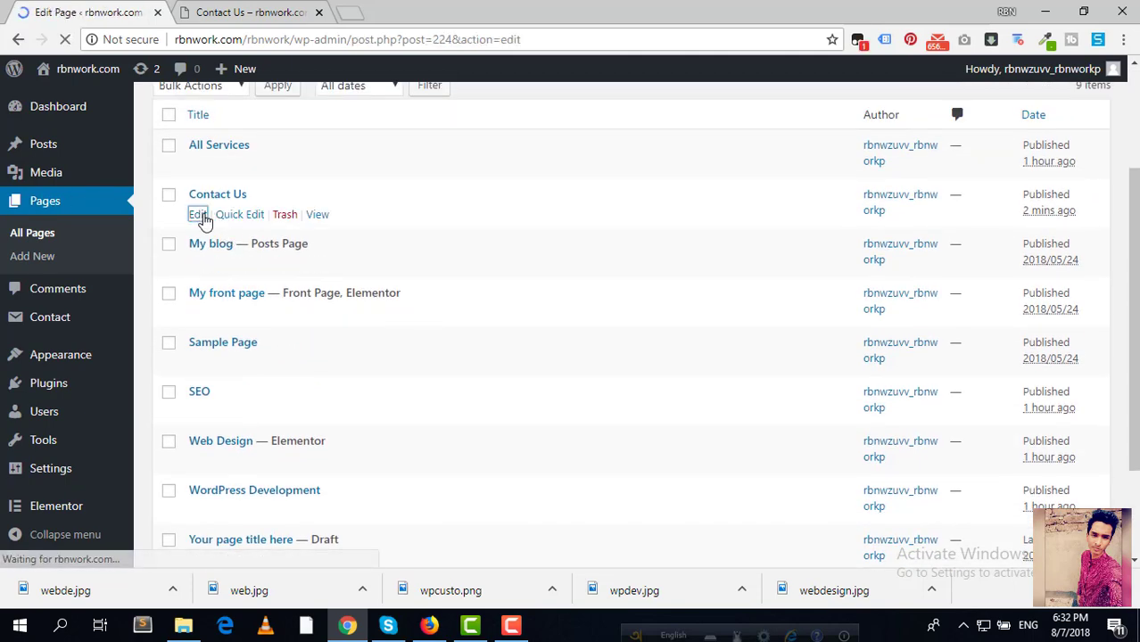
{"action": "scroll", "coordinate": [515, 356], "scroll_direction": "down", "scroll_amount": 1}
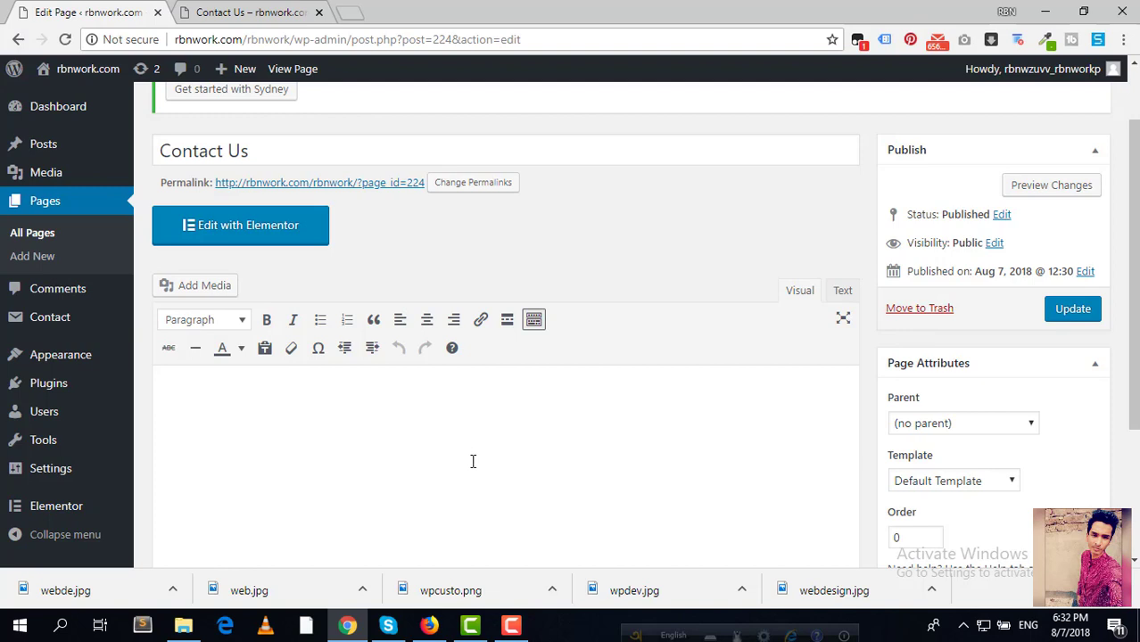
{"action": "key", "text": "ctrl+v"}
{"action": "left_click", "coordinate": [1094, 311]}
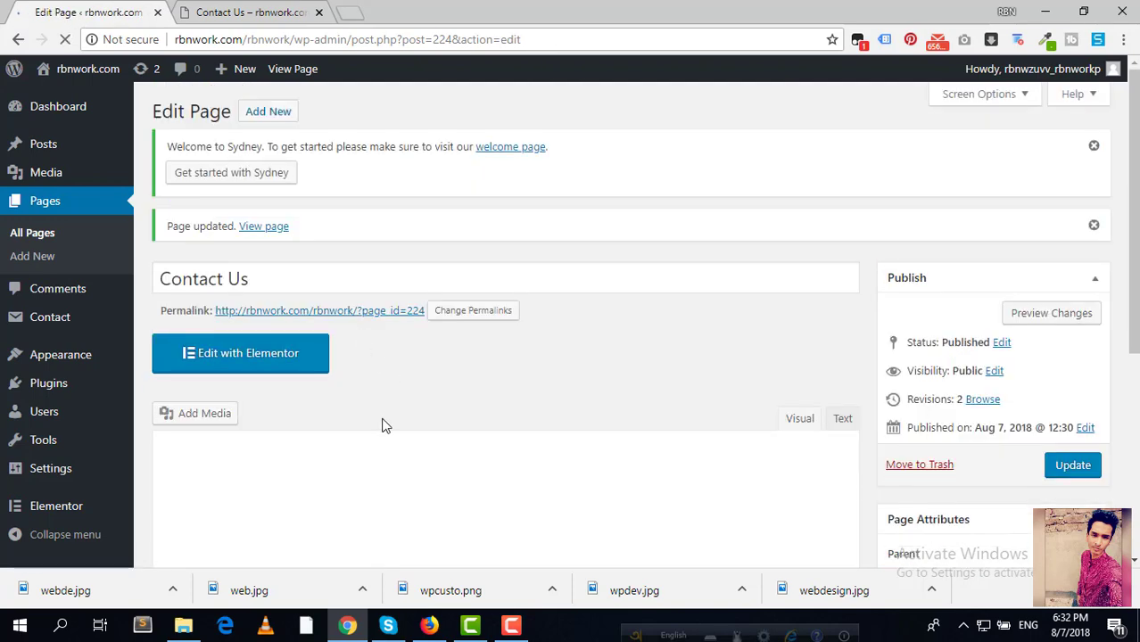
{"action": "scroll", "coordinate": [422, 405], "scroll_direction": "down", "scroll_amount": 3}
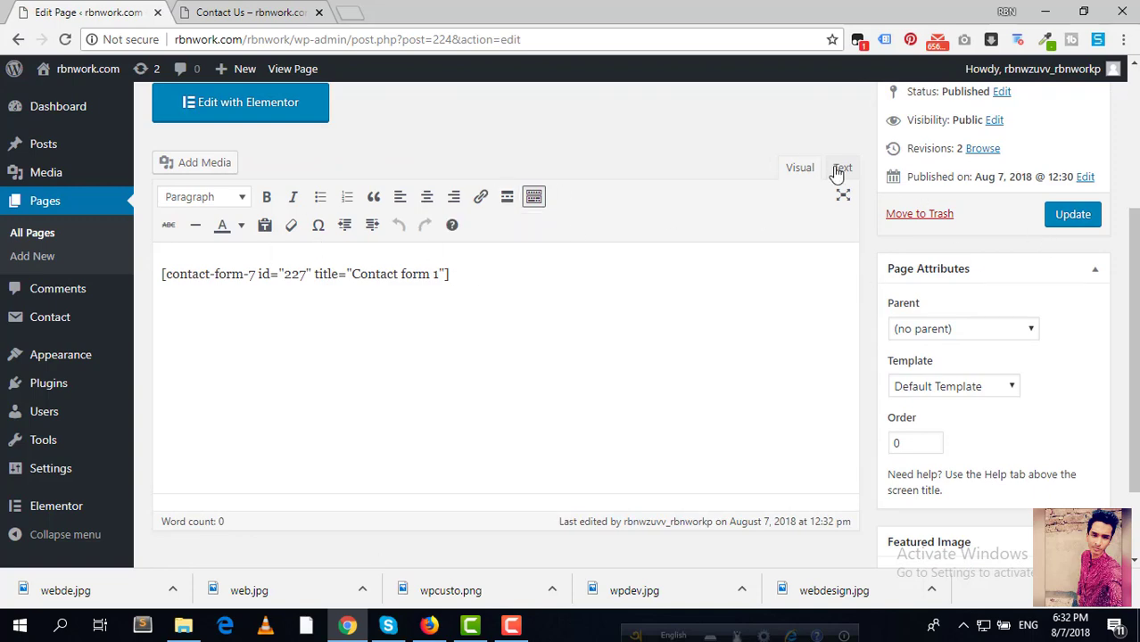
Step: Reload the live Contact Us page to see the embedded form
{"action": "left_click", "coordinate": [268, 12]}
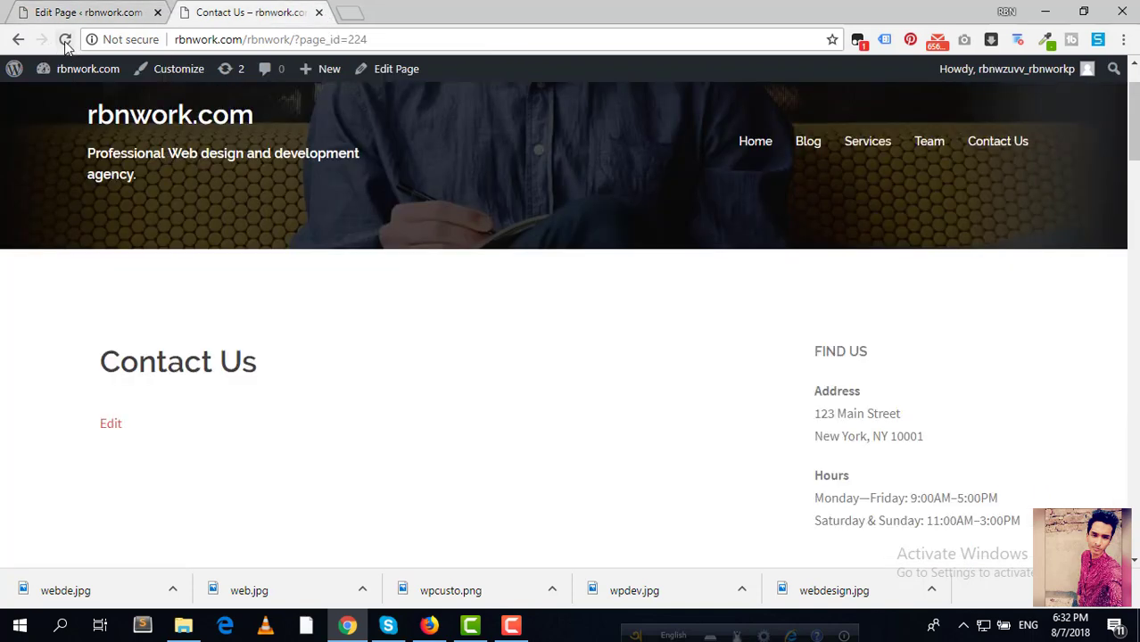
{"action": "left_click", "coordinate": [65, 41]}
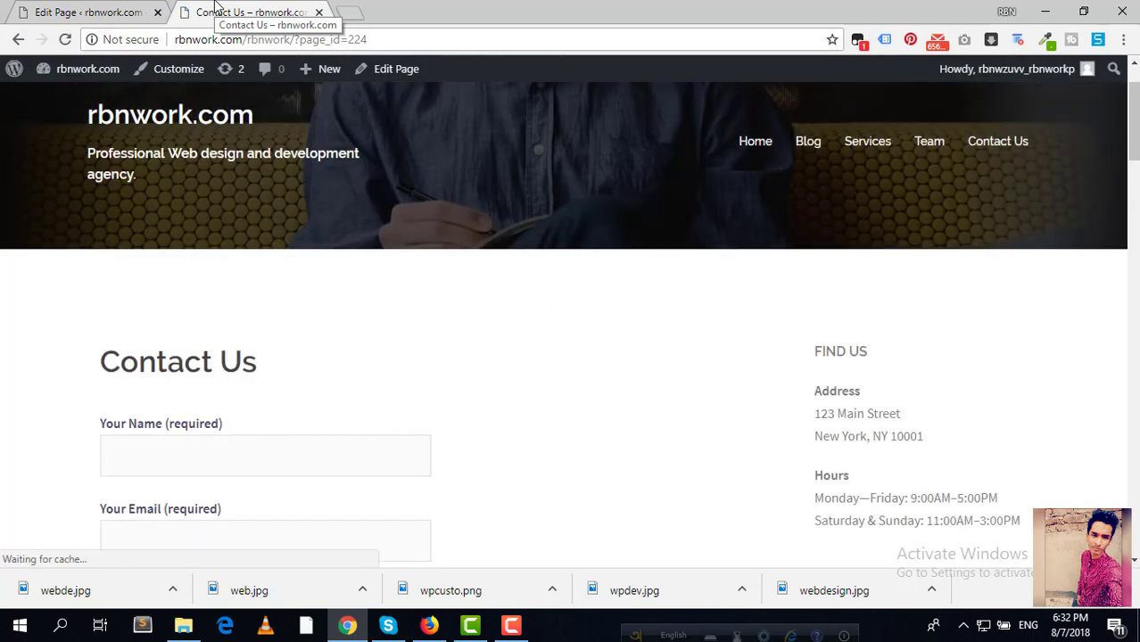
{"action": "scroll", "coordinate": [366, 254], "scroll_direction": "down", "scroll_amount": 5}
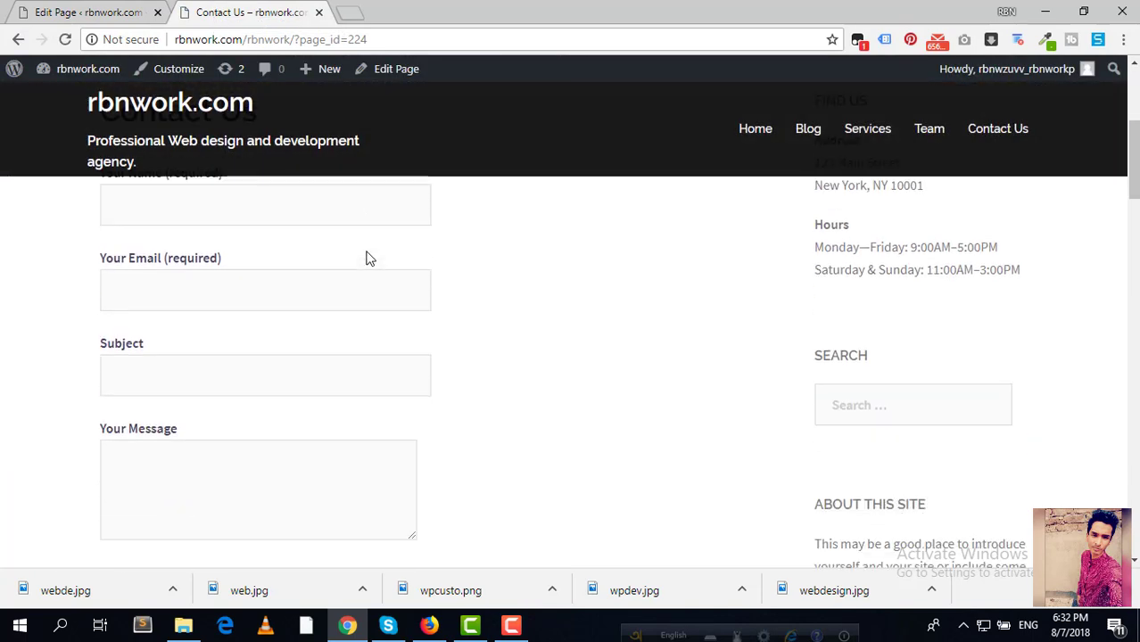
{"action": "scroll", "coordinate": [369, 260], "scroll_direction": "up", "scroll_amount": 5}
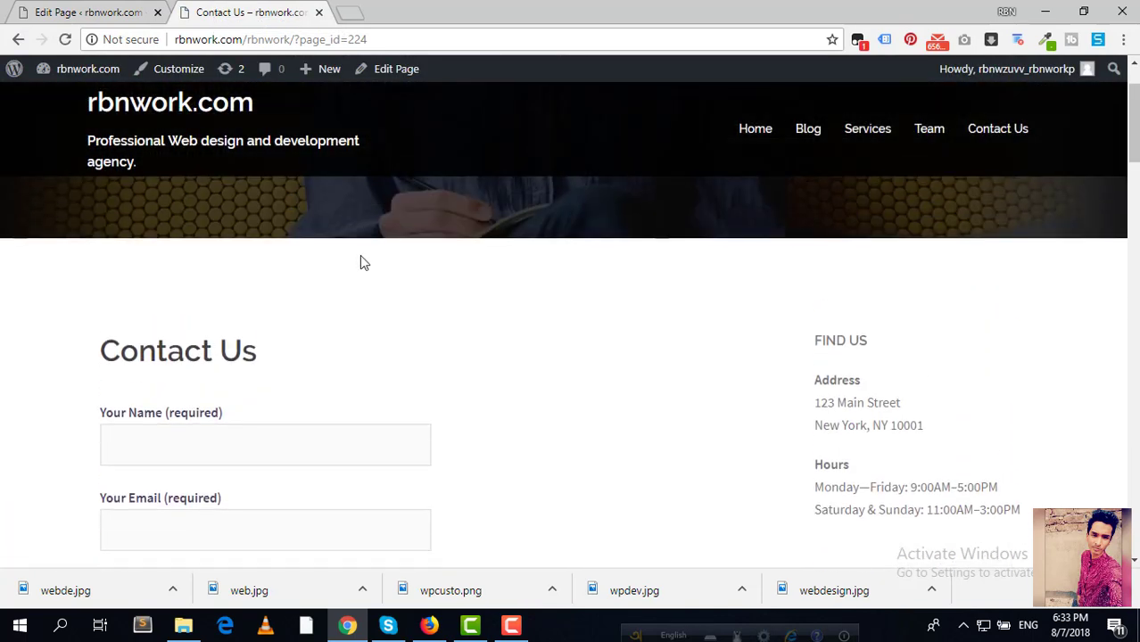
Step: Check the shortcode line in the editor's Text and Visual views
{"action": "left_click", "coordinate": [125, 11]}
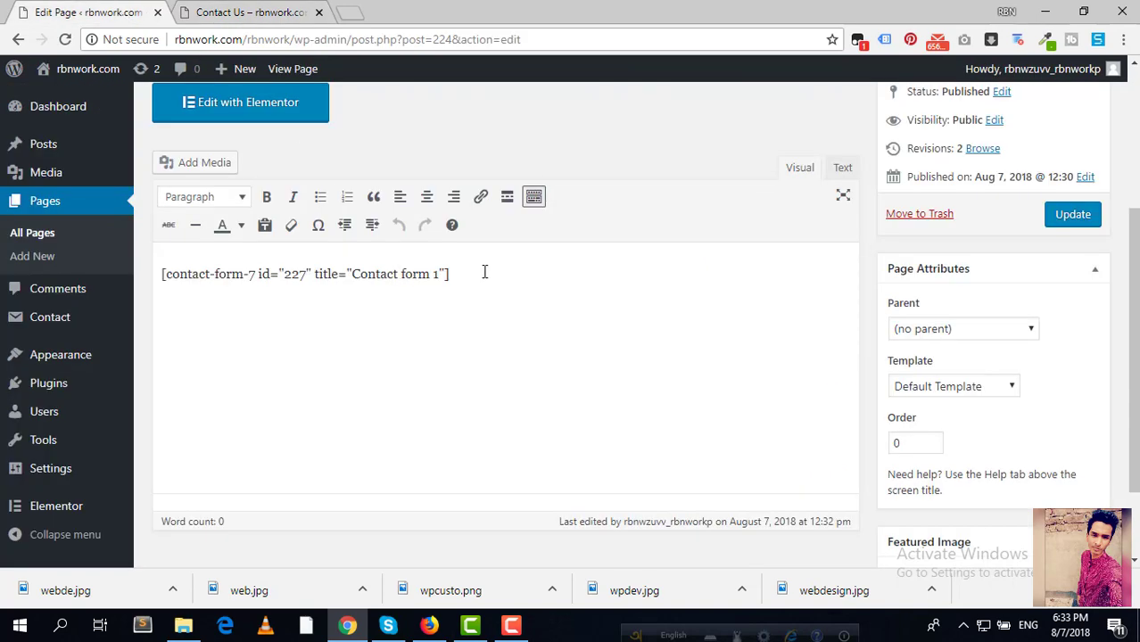
{"action": "left_click_drag", "start_coordinate": [484, 272], "coordinate": [163, 265]}
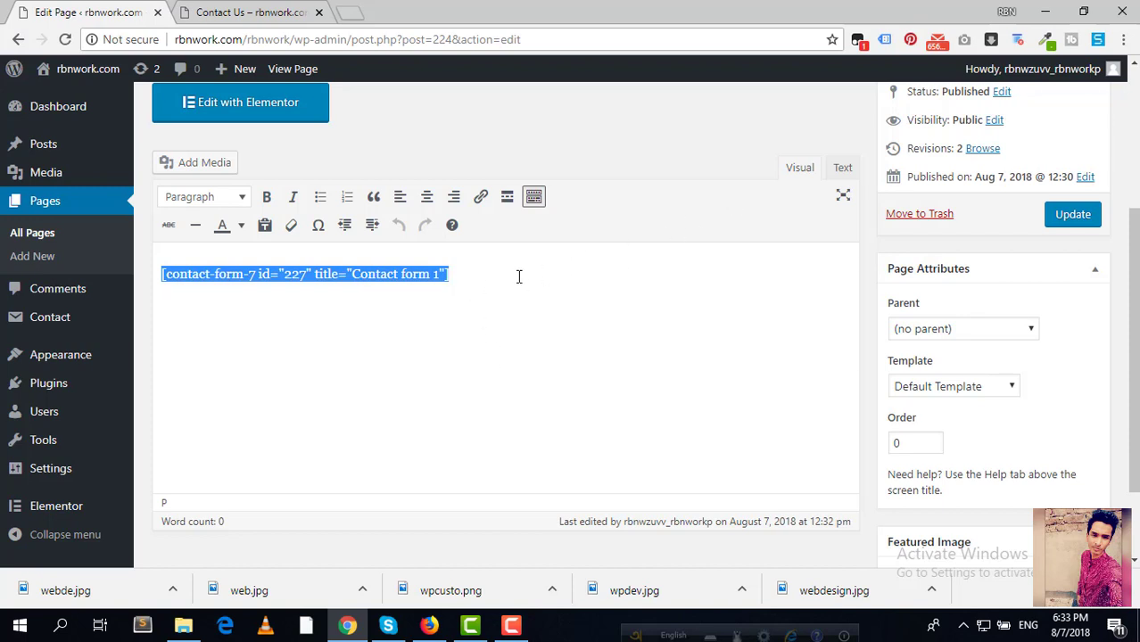
{"action": "left_click", "coordinate": [842, 168]}
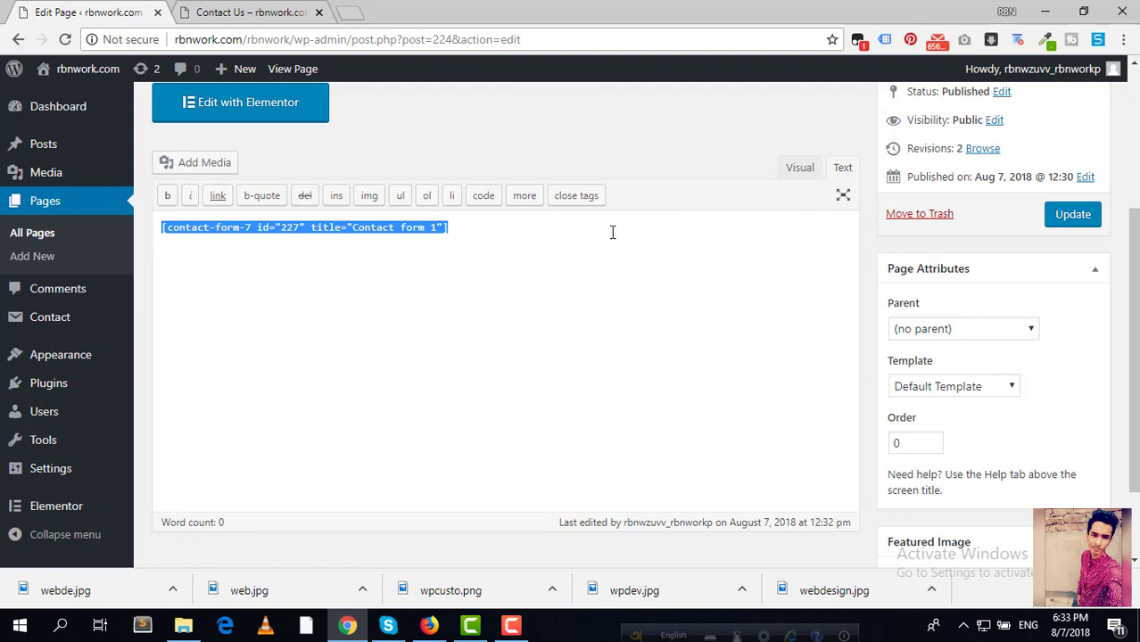
{"action": "left_click", "coordinate": [452, 254]}
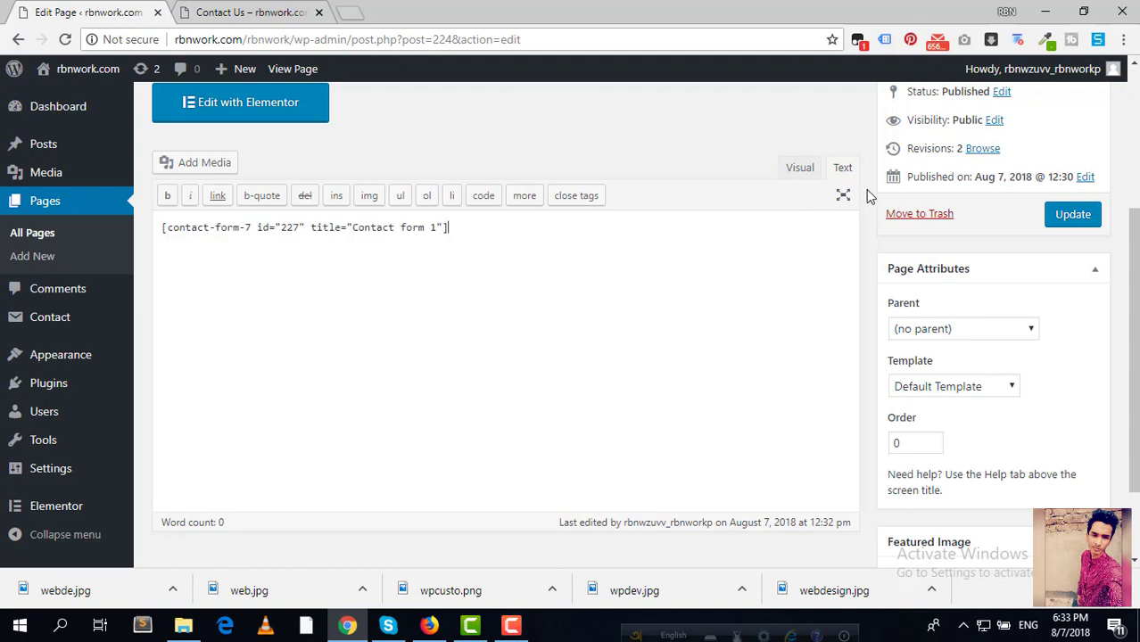
{"action": "left_click", "coordinate": [791, 169]}
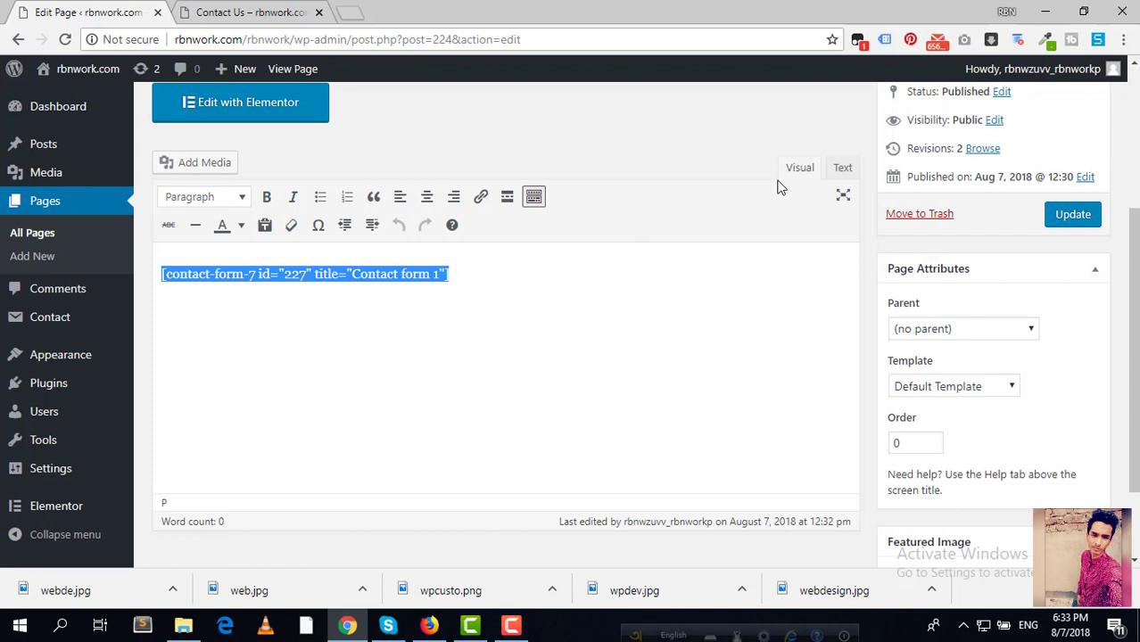
{"action": "left_click", "coordinate": [842, 170]}
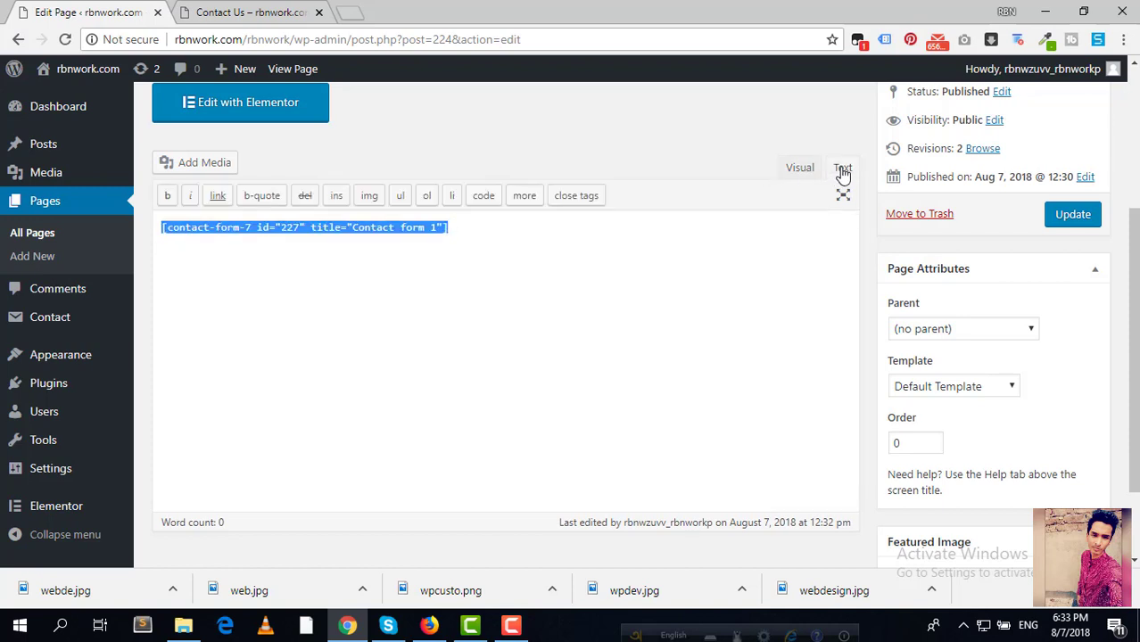
{"action": "left_click", "coordinate": [690, 245]}
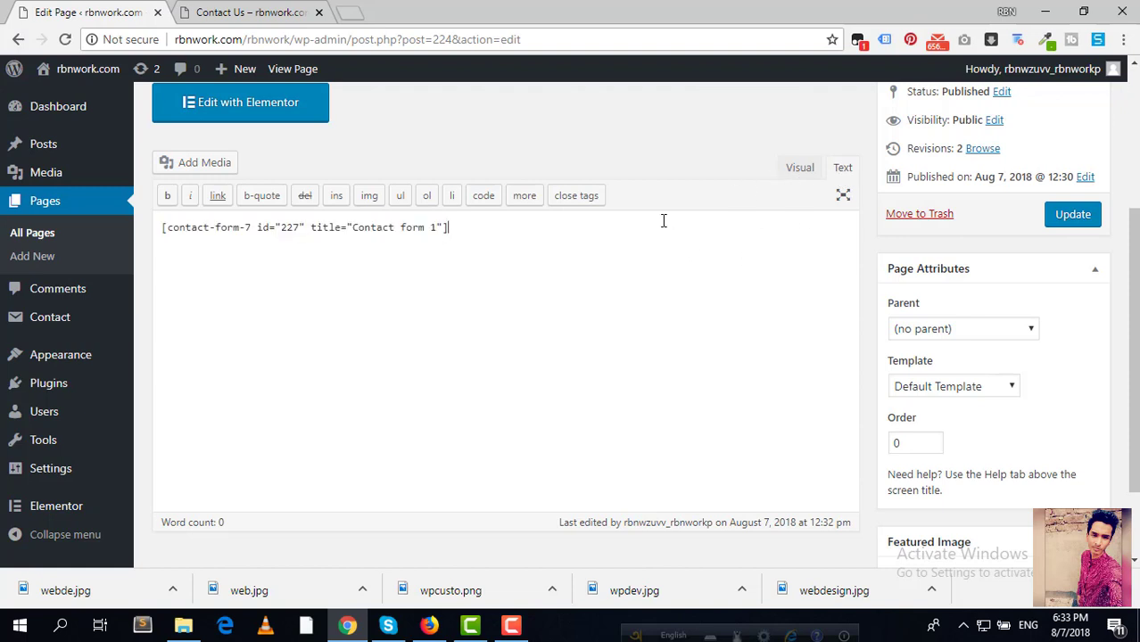
{"action": "left_click", "coordinate": [801, 169]}
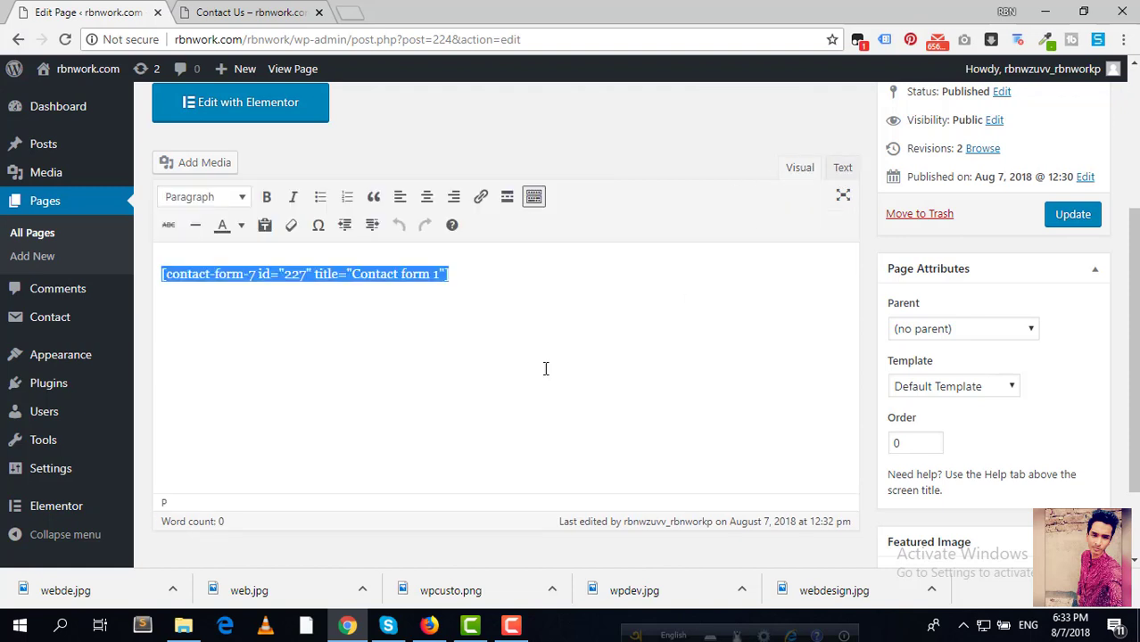
Step: Recheck the form on the live Contact Us page
{"action": "left_click", "coordinate": [242, 14]}
{"action": "scroll", "coordinate": [429, 245], "scroll_direction": "down", "scroll_amount": 5}
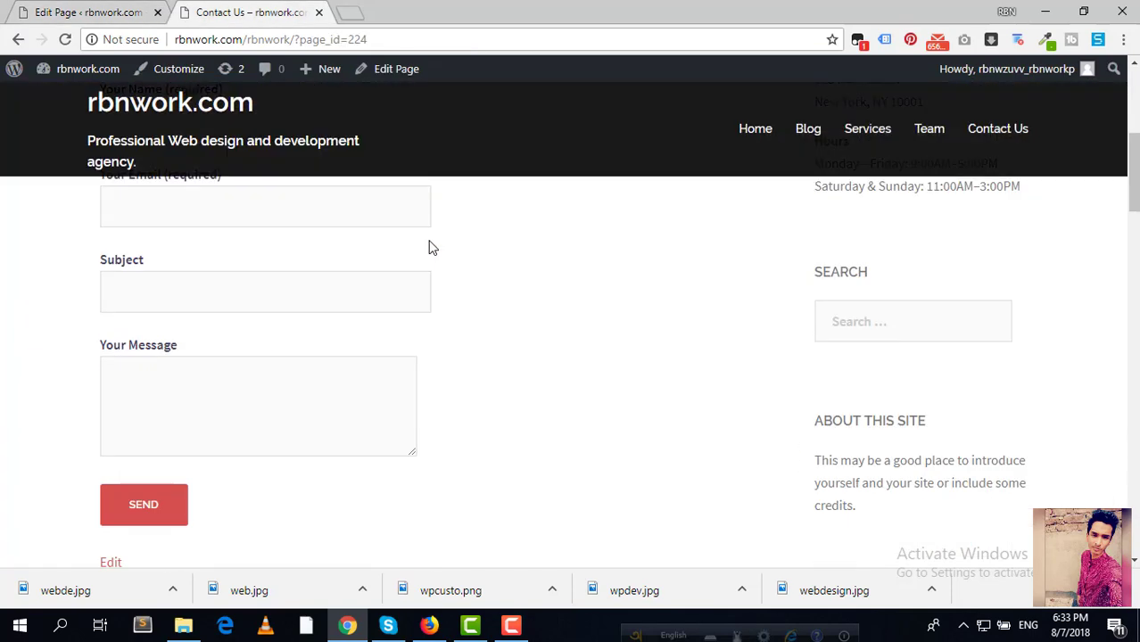
{"action": "scroll", "coordinate": [402, 250], "scroll_direction": "up", "scroll_amount": 3}
{"action": "scroll", "coordinate": [252, 244], "scroll_direction": "up", "scroll_amount": 2}
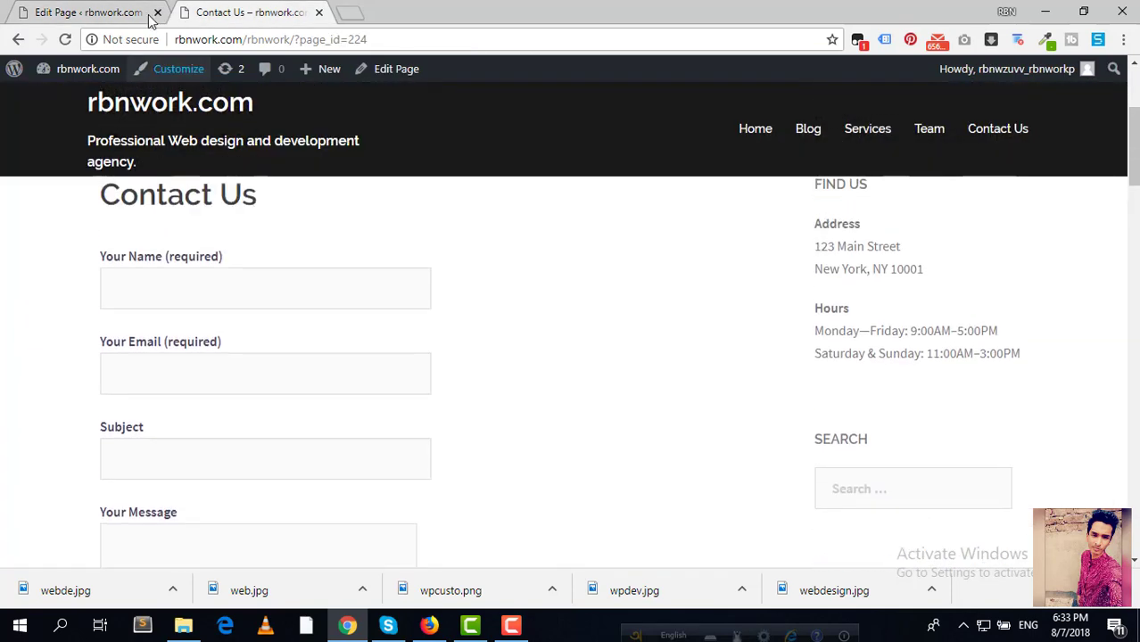
{"action": "left_click", "coordinate": [142, 13]}
{"action": "mouse_move", "coordinate": [64, 411]}
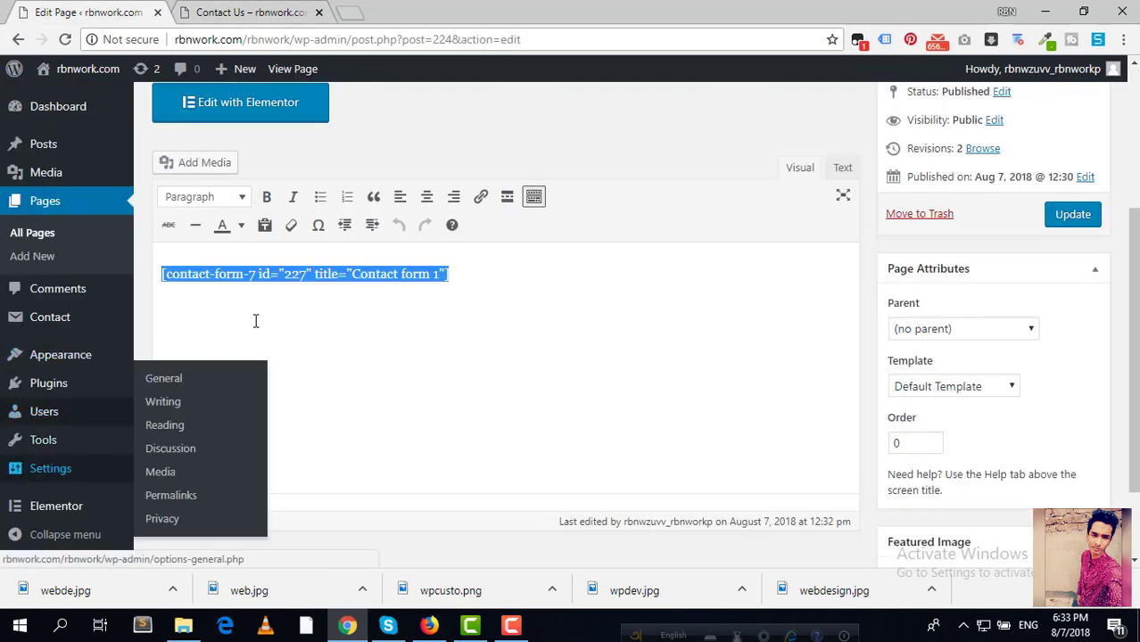
{"action": "scroll", "coordinate": [55, 375], "scroll_direction": "down", "scroll_amount": 2}
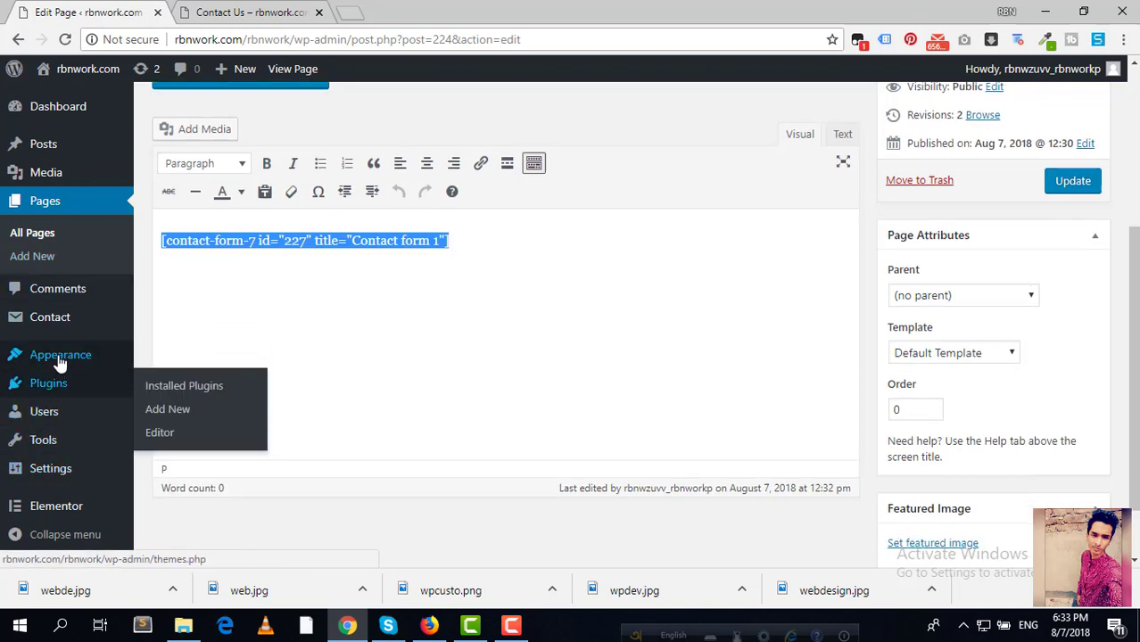
{"action": "left_click", "coordinate": [59, 325]}
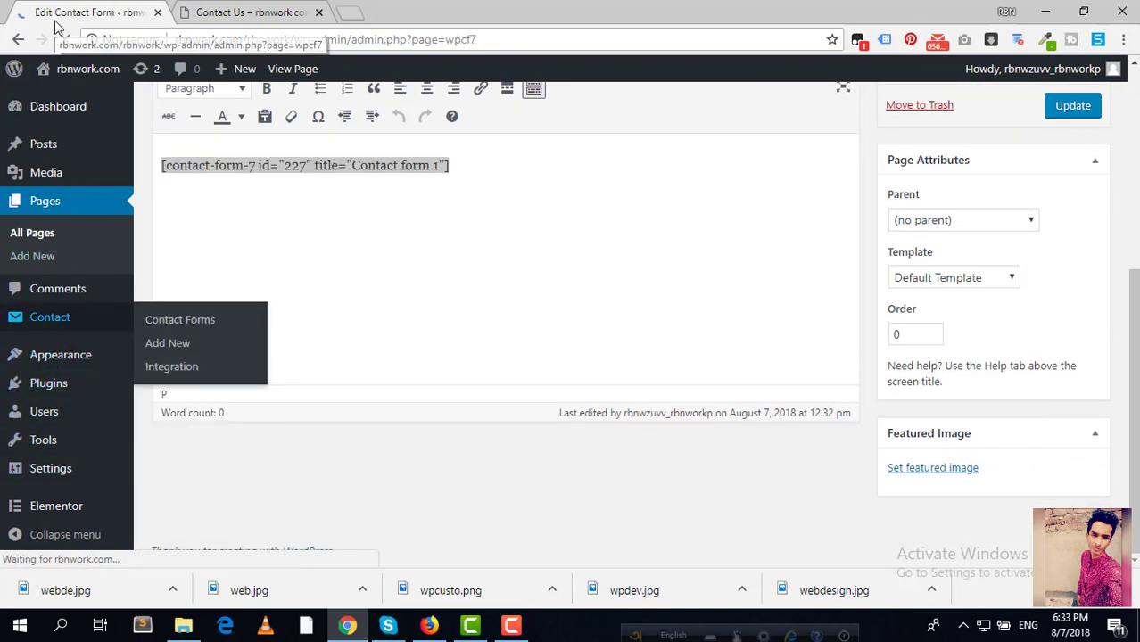
Step: Check the recipient address in Contact form 1's Mail settings, then view the live Contact Us page
{"action": "scroll", "coordinate": [286, 457], "scroll_direction": "down", "scroll_amount": 2}
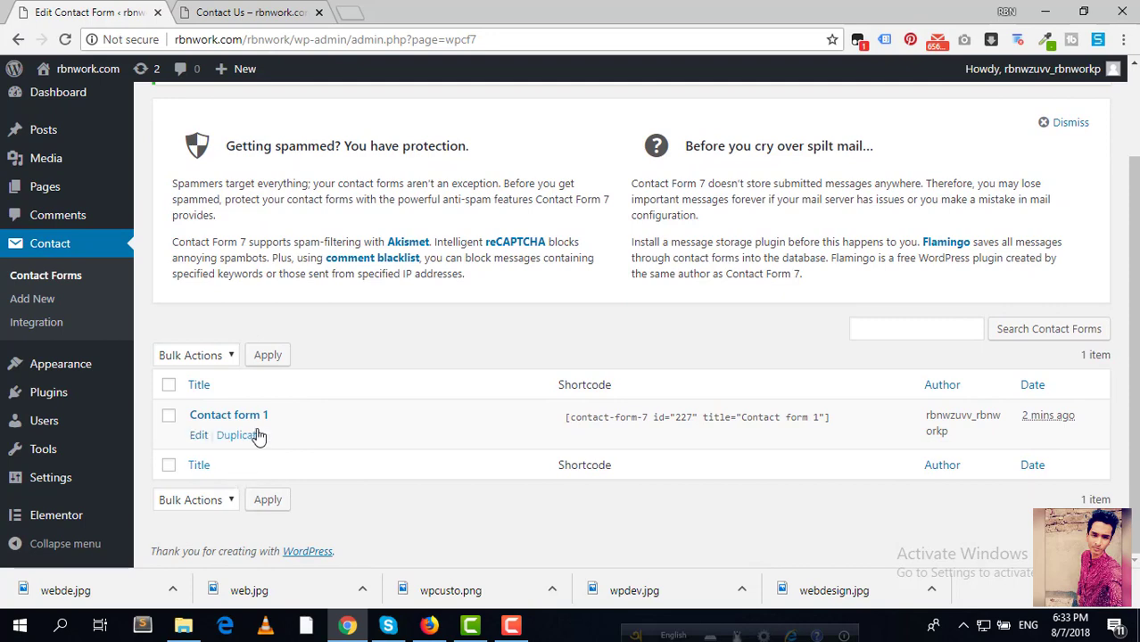
{"action": "left_click", "coordinate": [198, 434]}
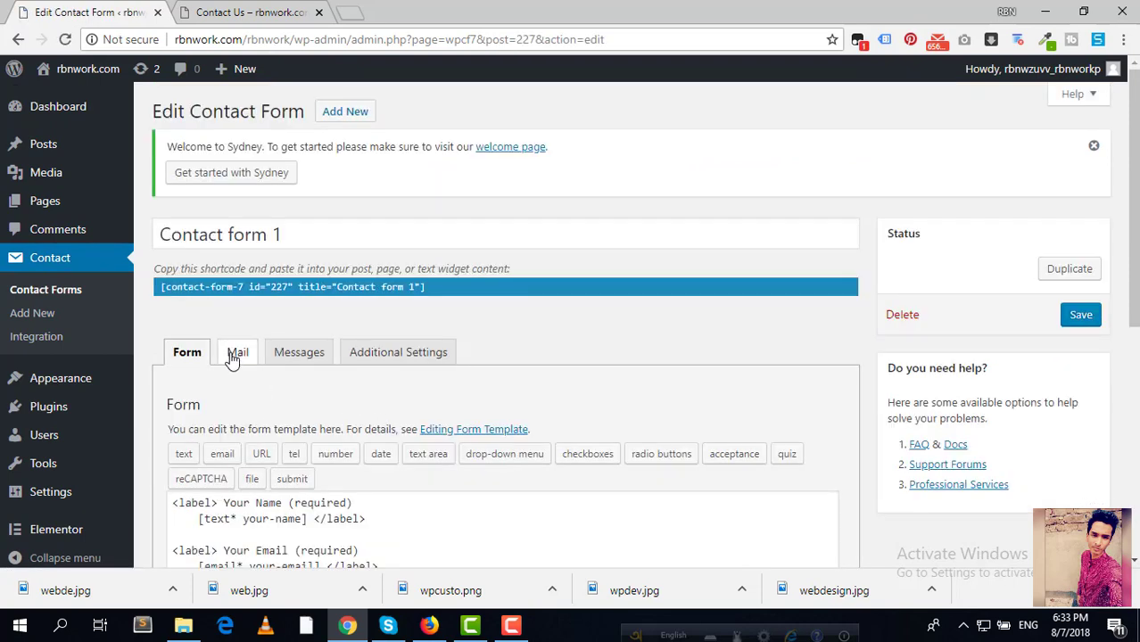
{"action": "left_click", "coordinate": [236, 354]}
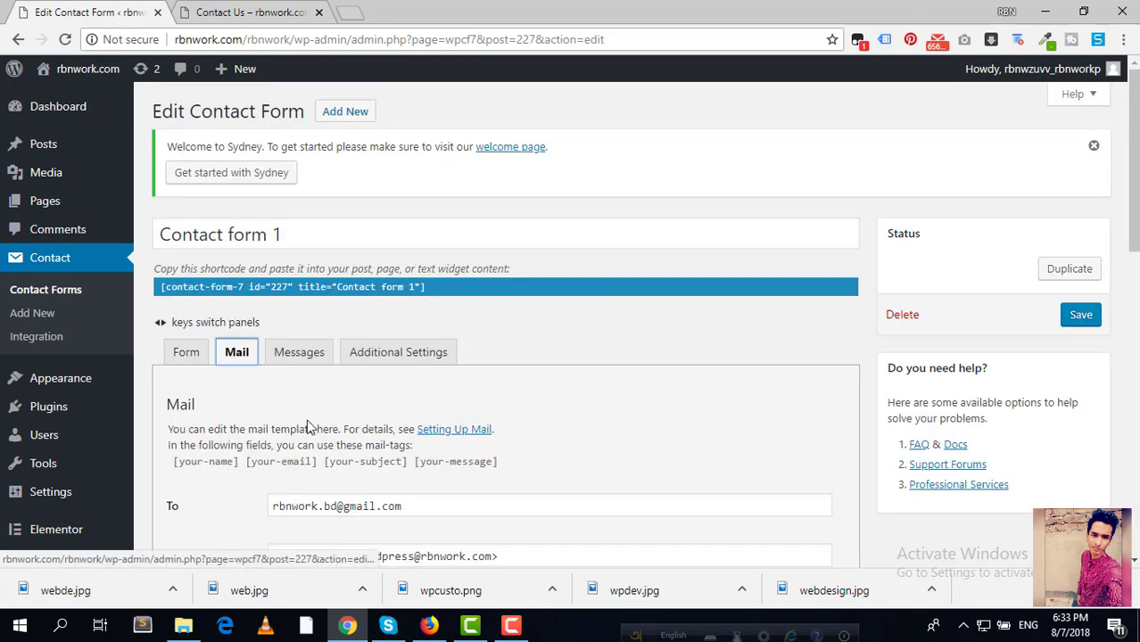
{"action": "scroll", "coordinate": [312, 419], "scroll_direction": "down", "scroll_amount": 2}
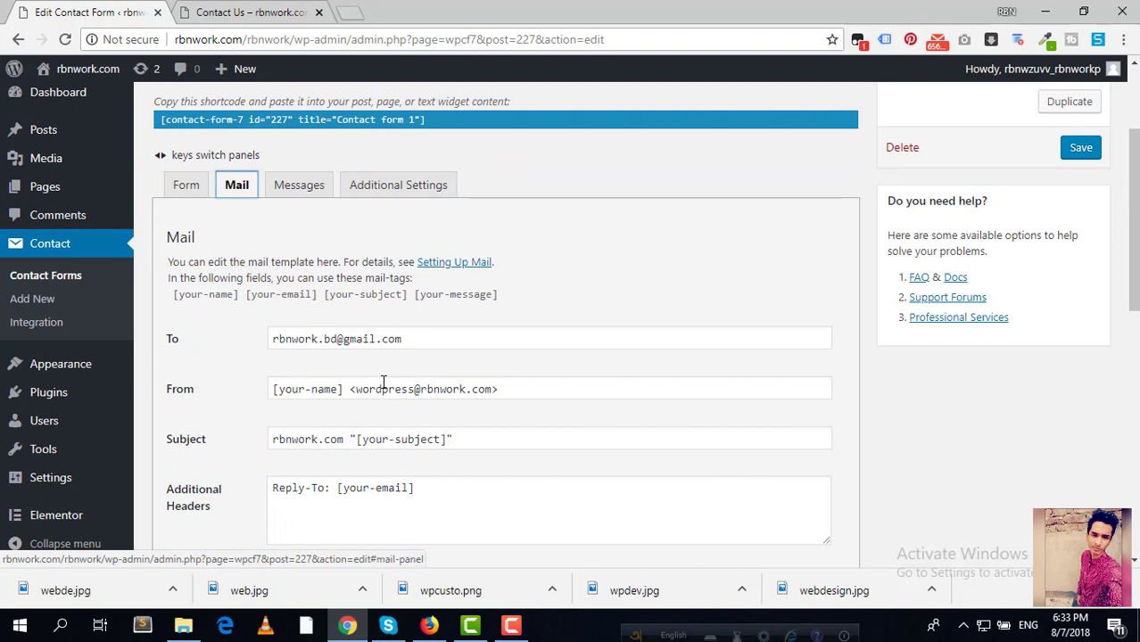
{"action": "left_click_drag", "start_coordinate": [430, 337], "coordinate": [241, 348]}
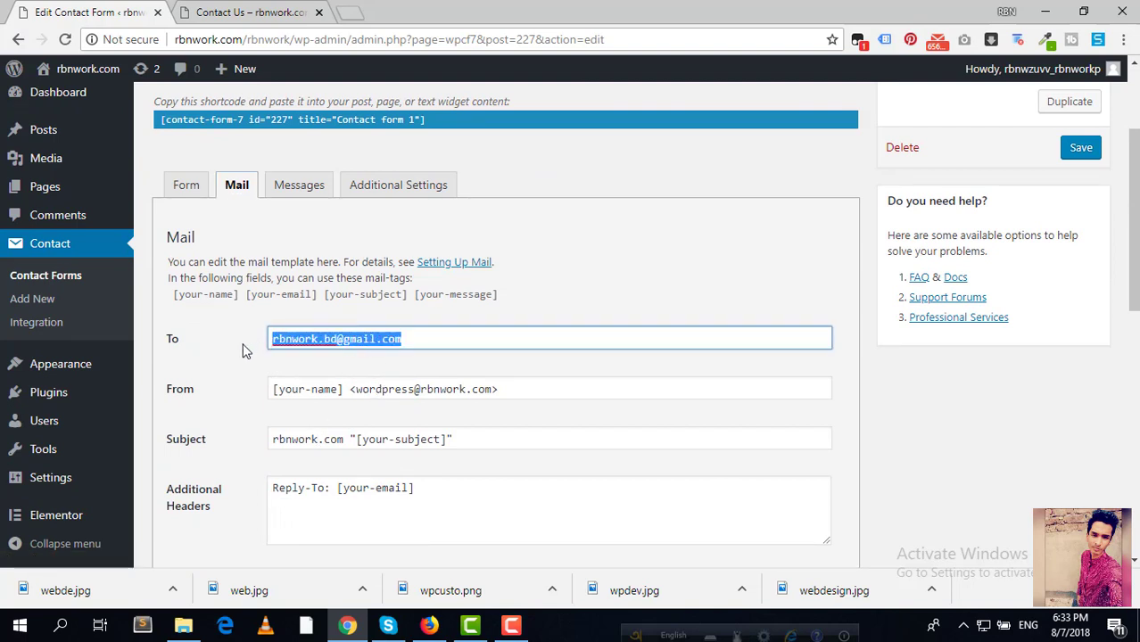
{"action": "left_click", "coordinate": [241, 348]}
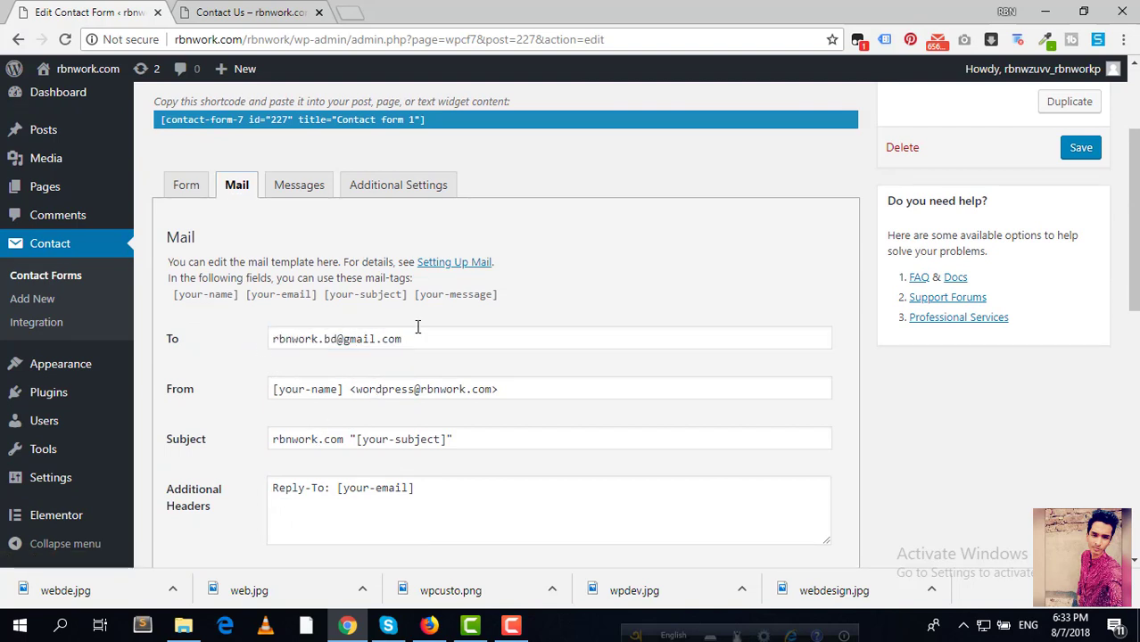
{"action": "left_click", "coordinate": [198, 14]}
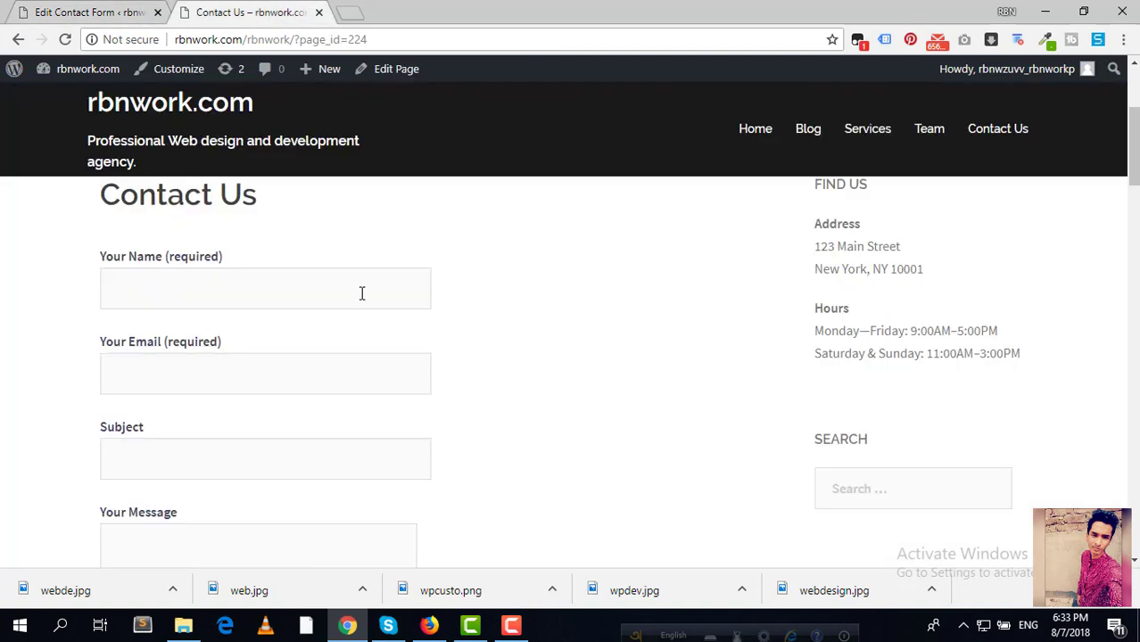
Step: Fill in the form with a name, an e-mail address and subject 'I'm a web developer'
{"action": "left_click", "coordinate": [258, 293]}
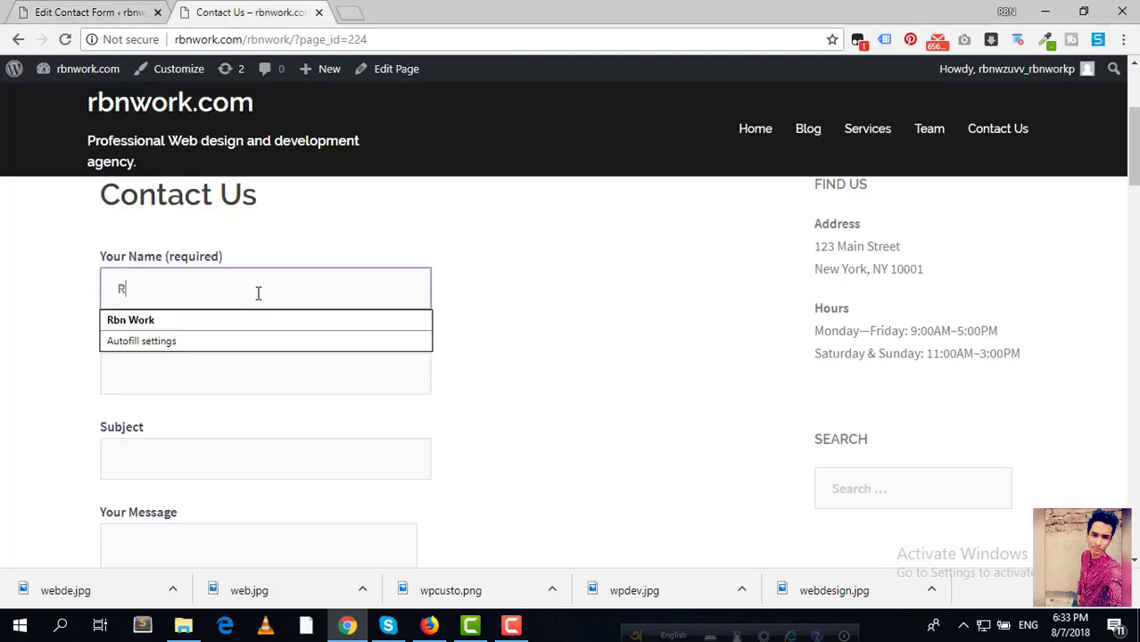
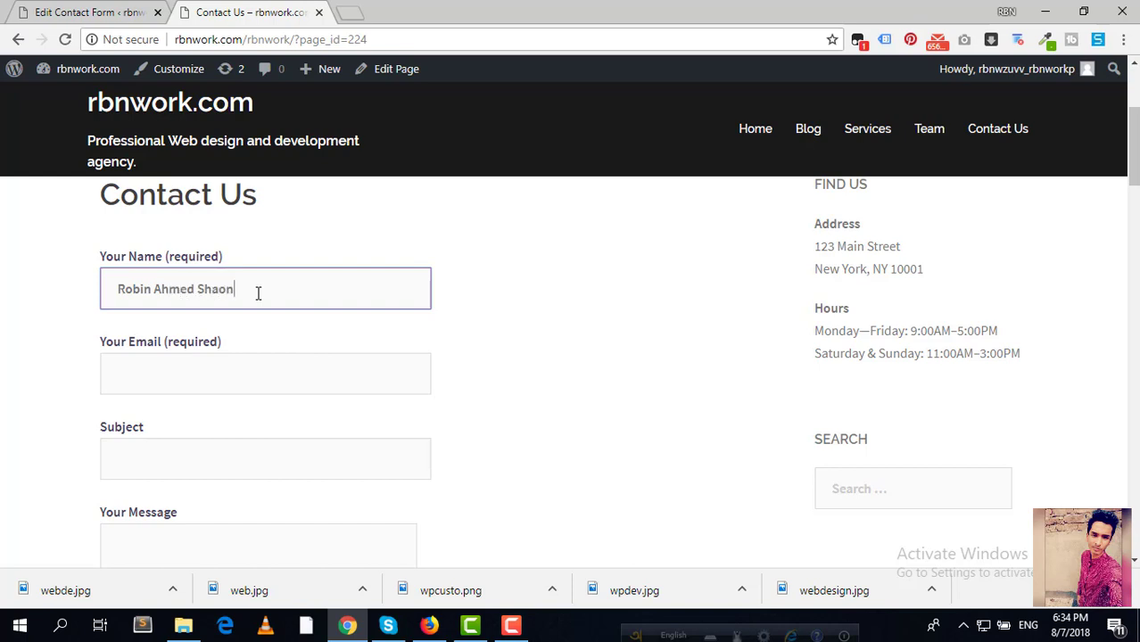
{"action": "left_click", "coordinate": [203, 364]}
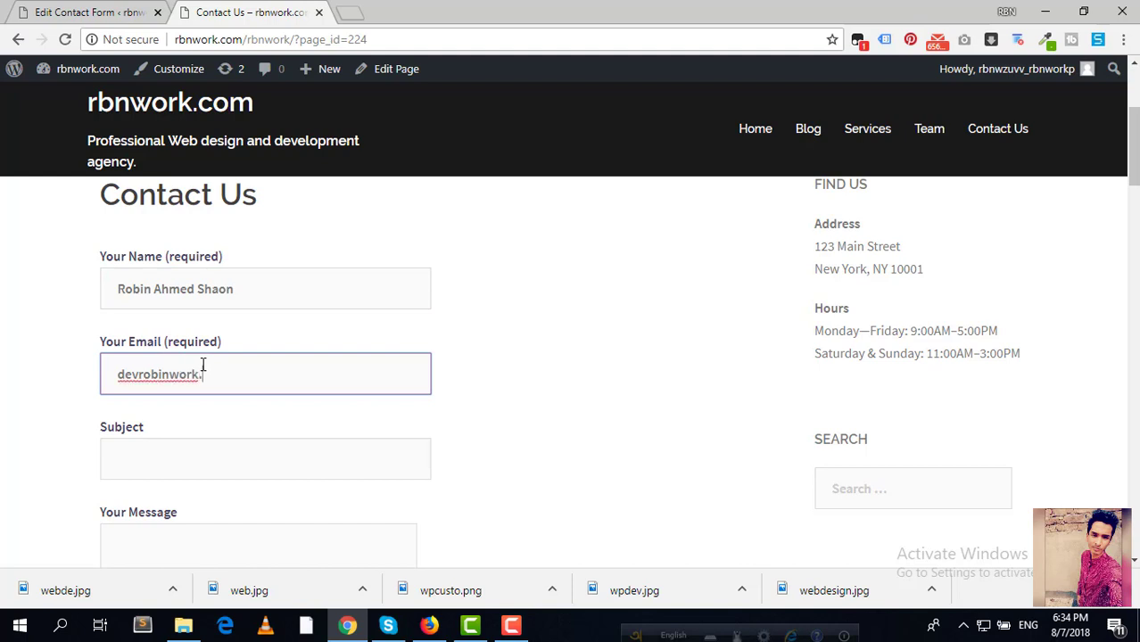
{"action": "left_click", "coordinate": [180, 461]}
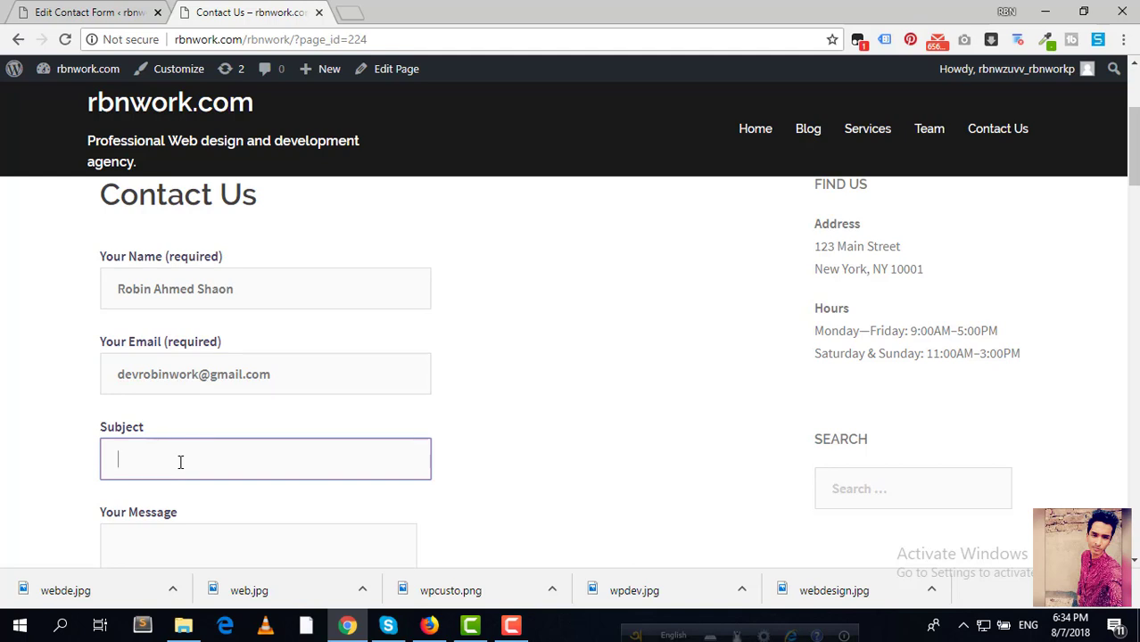
{"action": "type", "text": "I'm a web developer"}
Step: Write a short message offering WordPress website development and send the form
{"action": "scroll", "coordinate": [183, 460], "scroll_direction": "down", "scroll_amount": 3}
{"action": "left_click", "coordinate": [197, 311]}
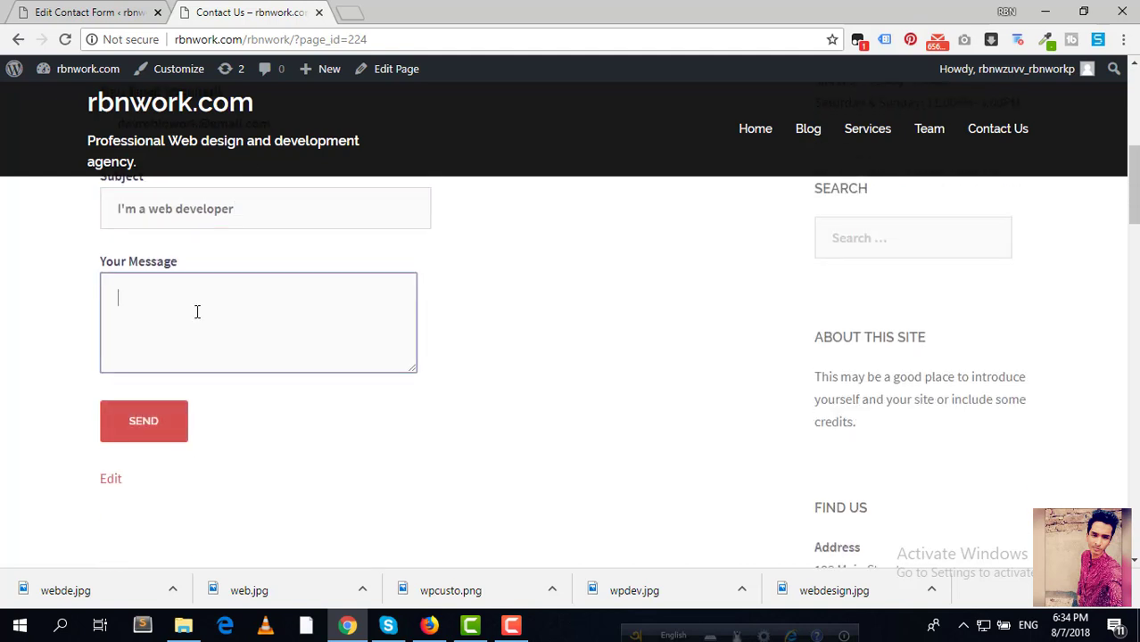
{"action": "type", "text": "Hey i'm ro"}
{"action": "key", "text": "BackSpace"}
{"action": "key", "text": "BackSpace"}
{"action": "type", "text": "Robin "}
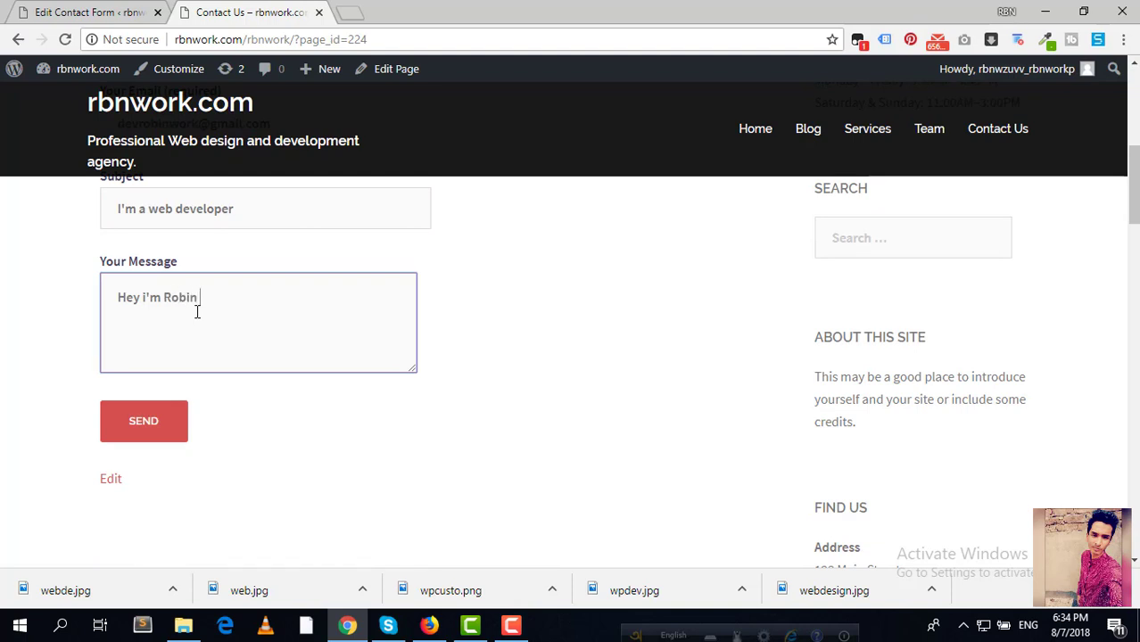
{"action": "type", "text": "a wordpress develop"}
{"action": "key", "text": "BackSpace"}
{"action": "type", "text": "oper.If you ne"}
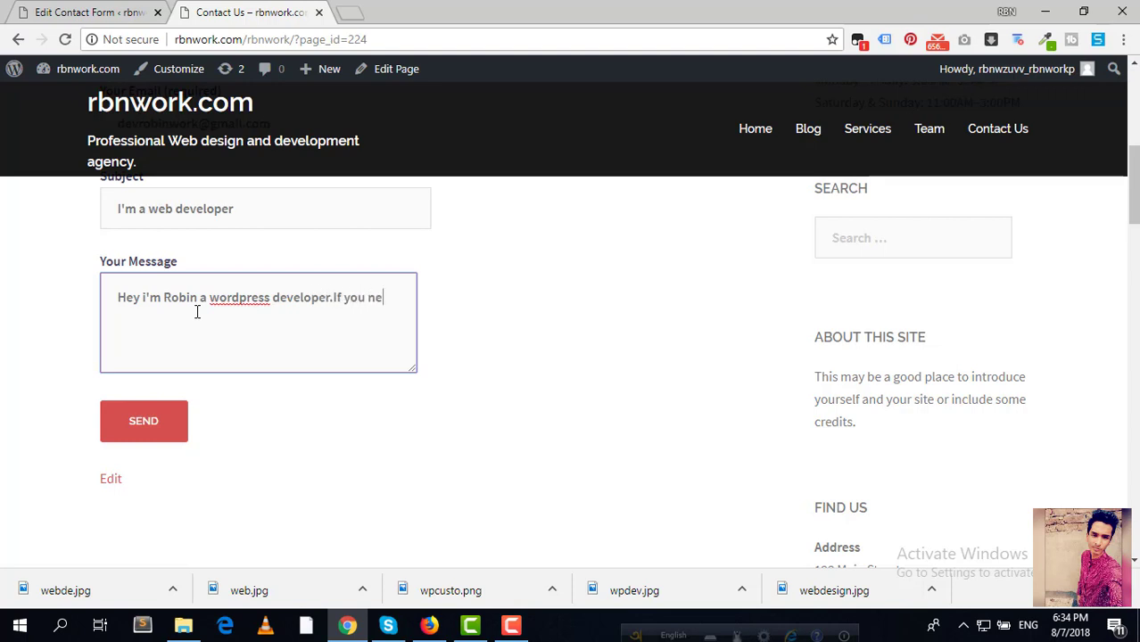
{"action": "type", "text": "ed website then contact w"}
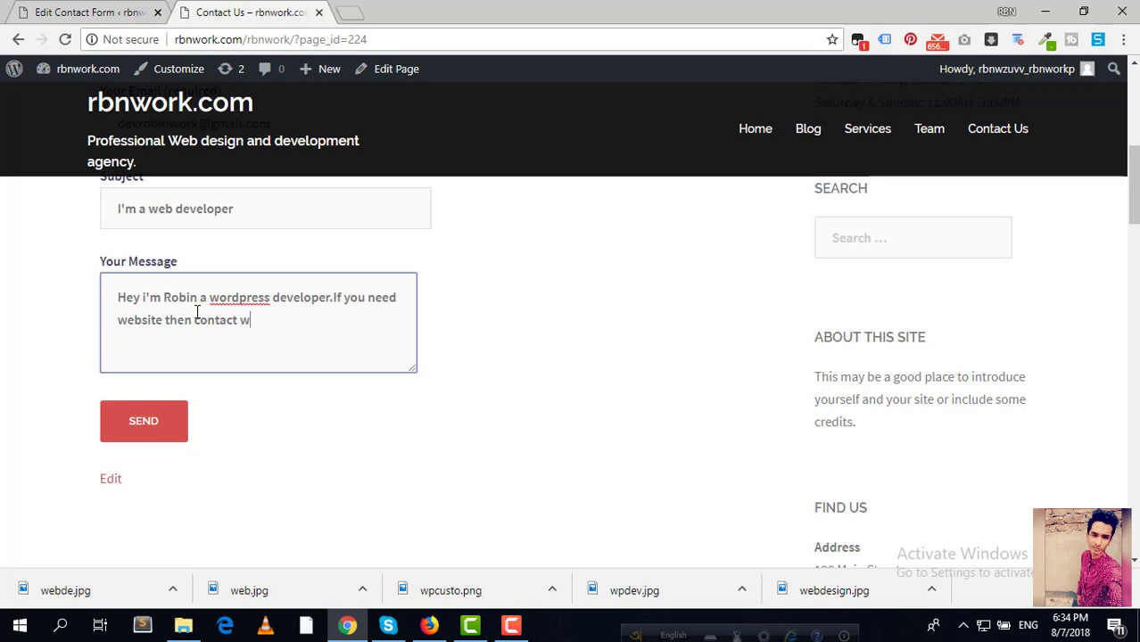
{"action": "type", "text": "ith me."}
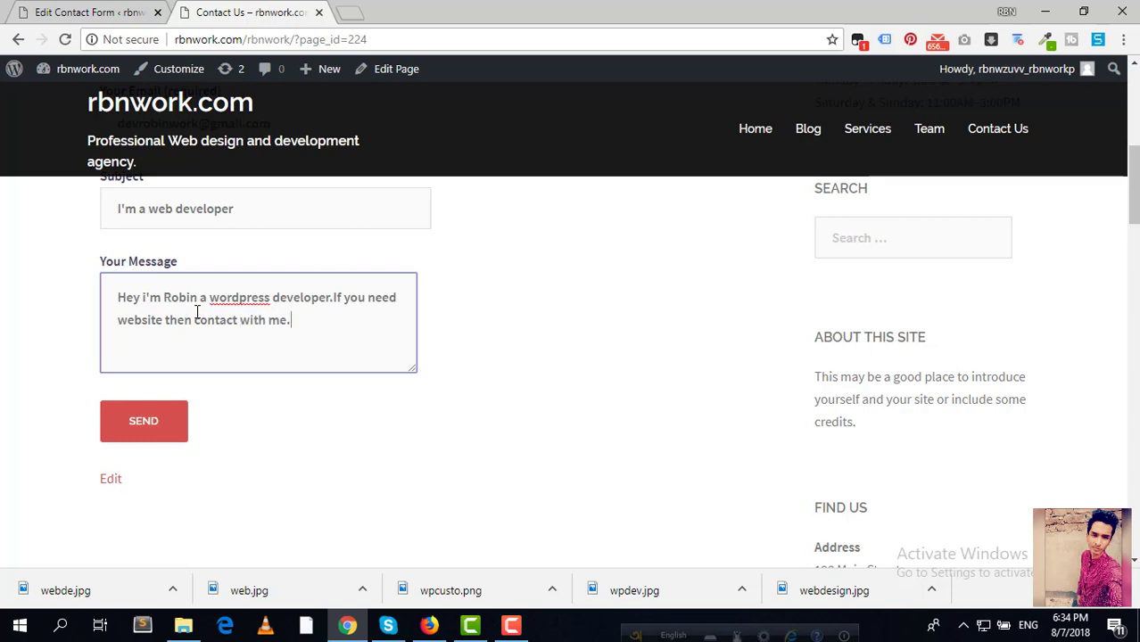
{"action": "left_click", "coordinate": [153, 434]}
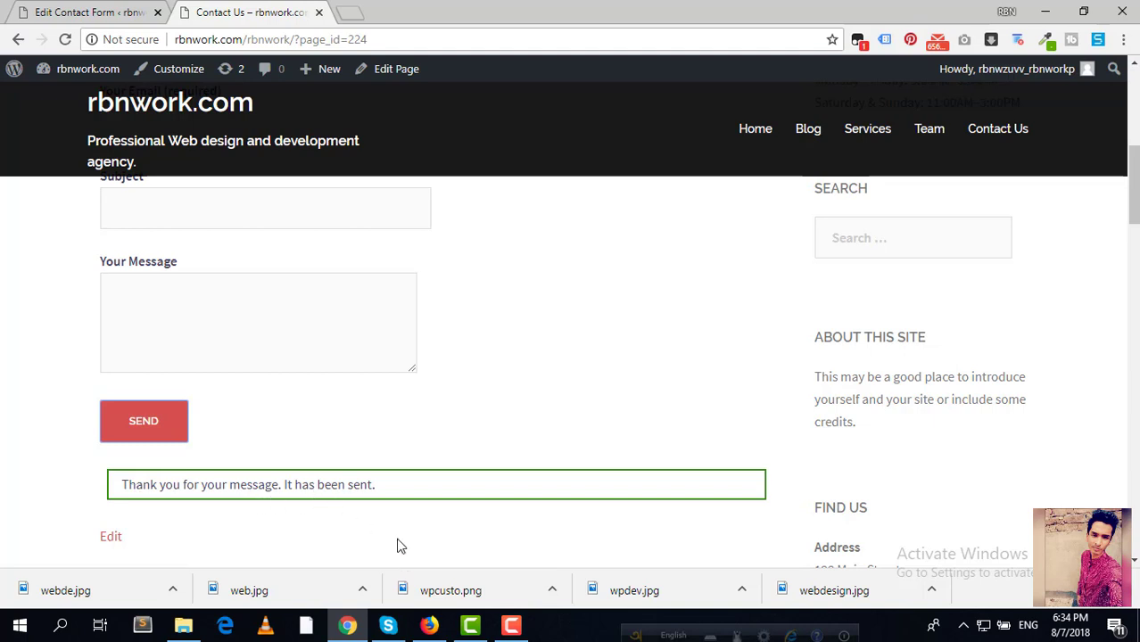
{"action": "key", "text": "F9"}
{"action": "left_click", "coordinate": [428, 625]}
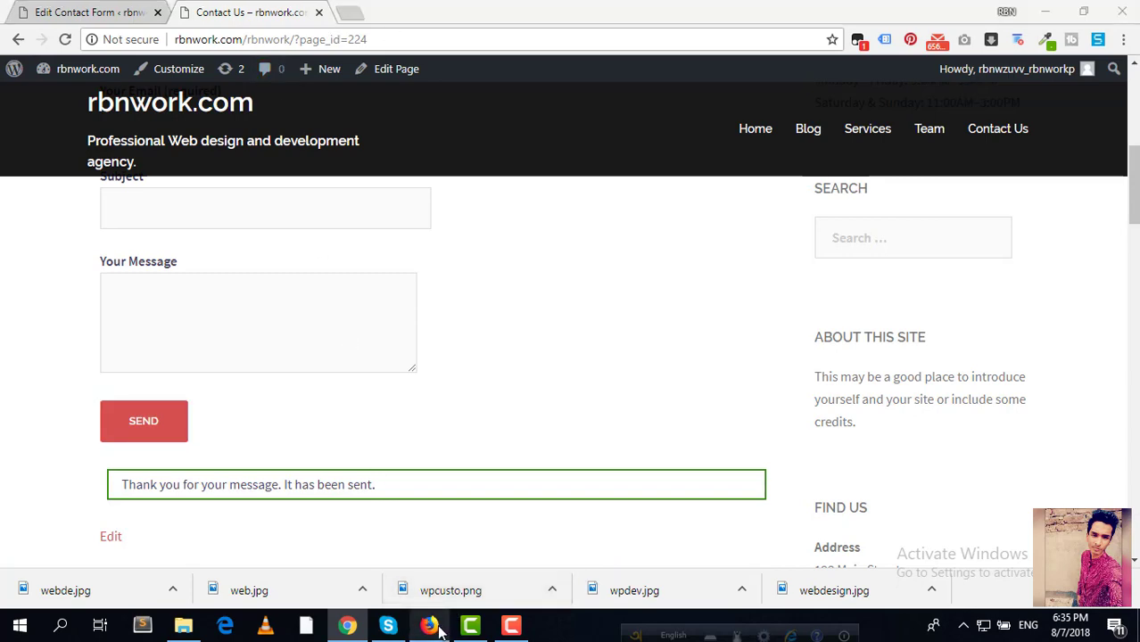
Step: Load Gmail in Firefox and open the new contact-form email
{"action": "mouse_move", "coordinate": [428, 629]}
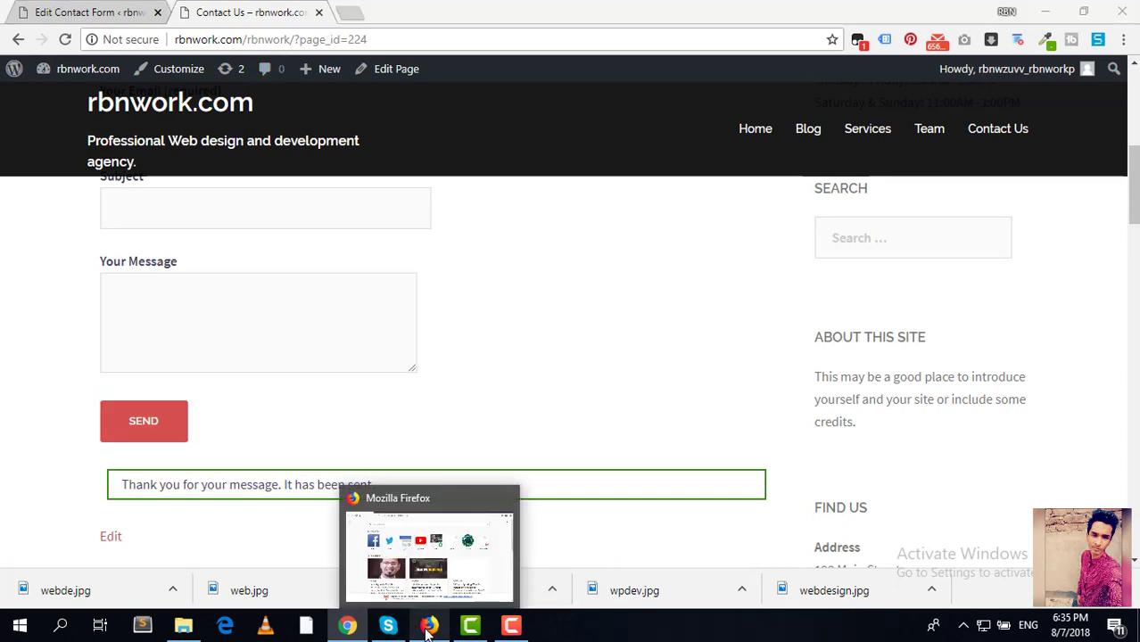
{"action": "left_click", "coordinate": [437, 558]}
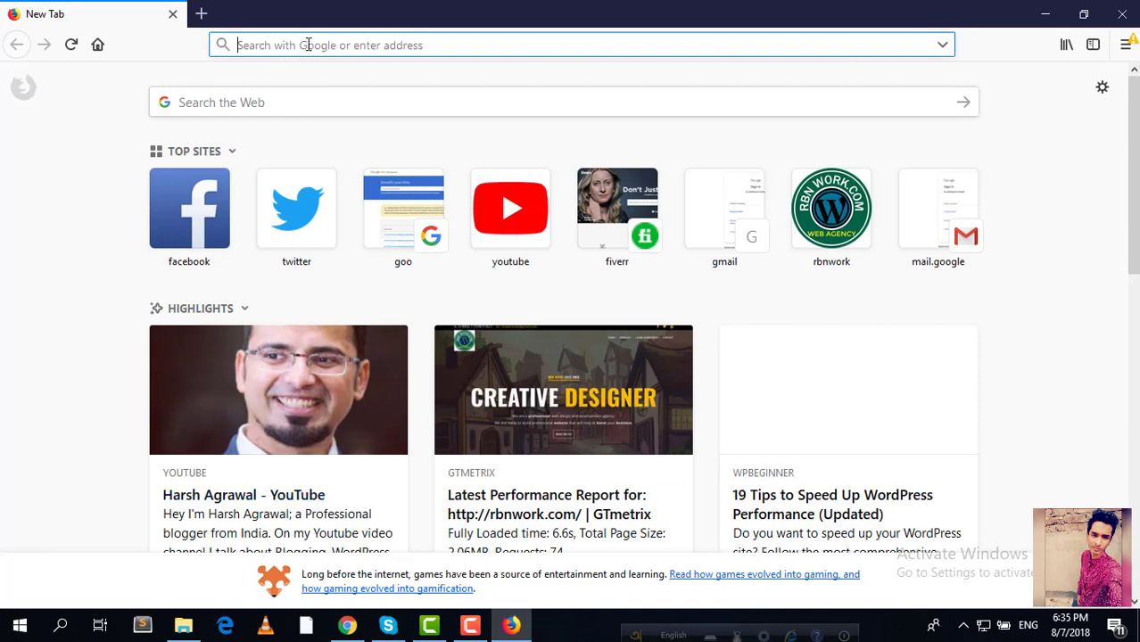
{"action": "type", "text": "gmail.com/"}
{"action": "key", "text": "Return"}
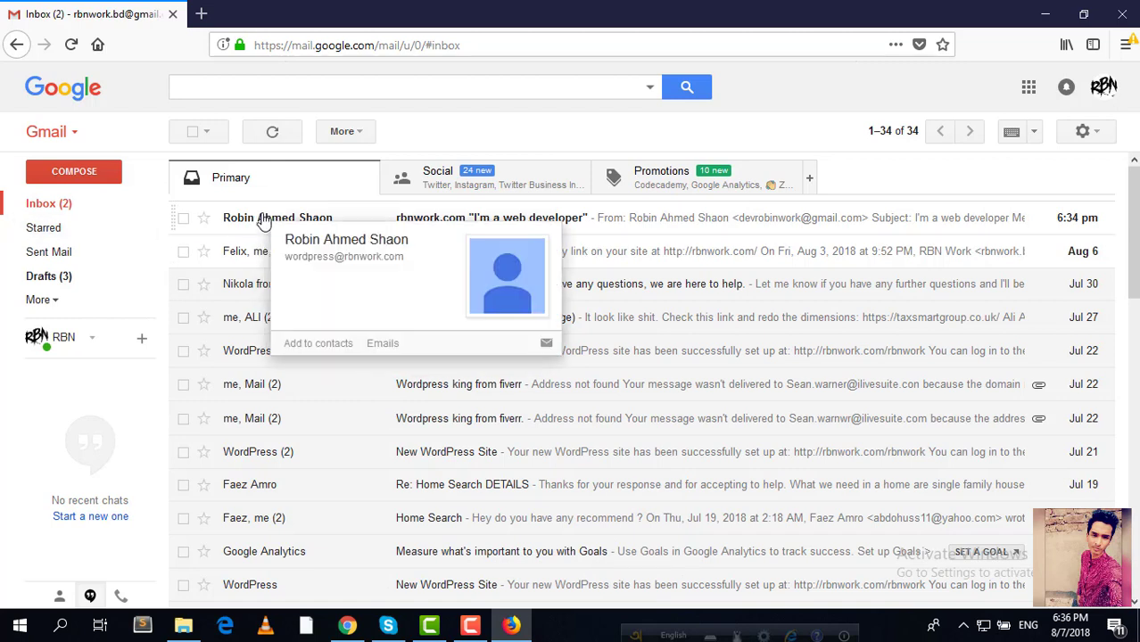
{"action": "left_click", "coordinate": [474, 219]}
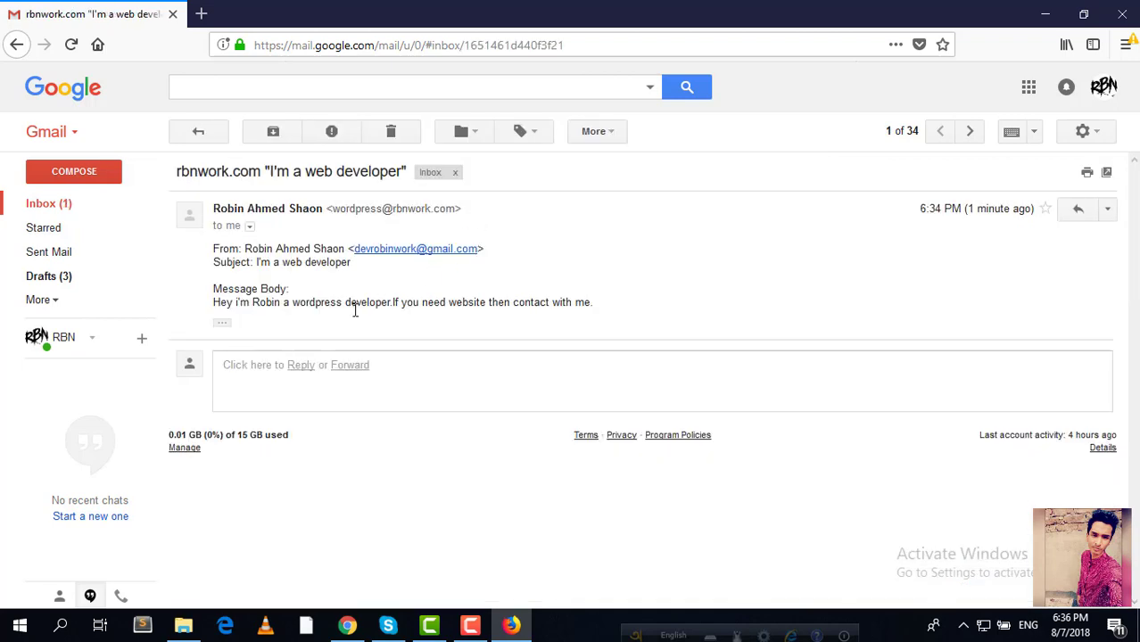
Step: Verify the email's sender, subject 'I'm a web developer' and message body
{"action": "left_click_drag", "start_coordinate": [254, 247], "coordinate": [310, 250]}
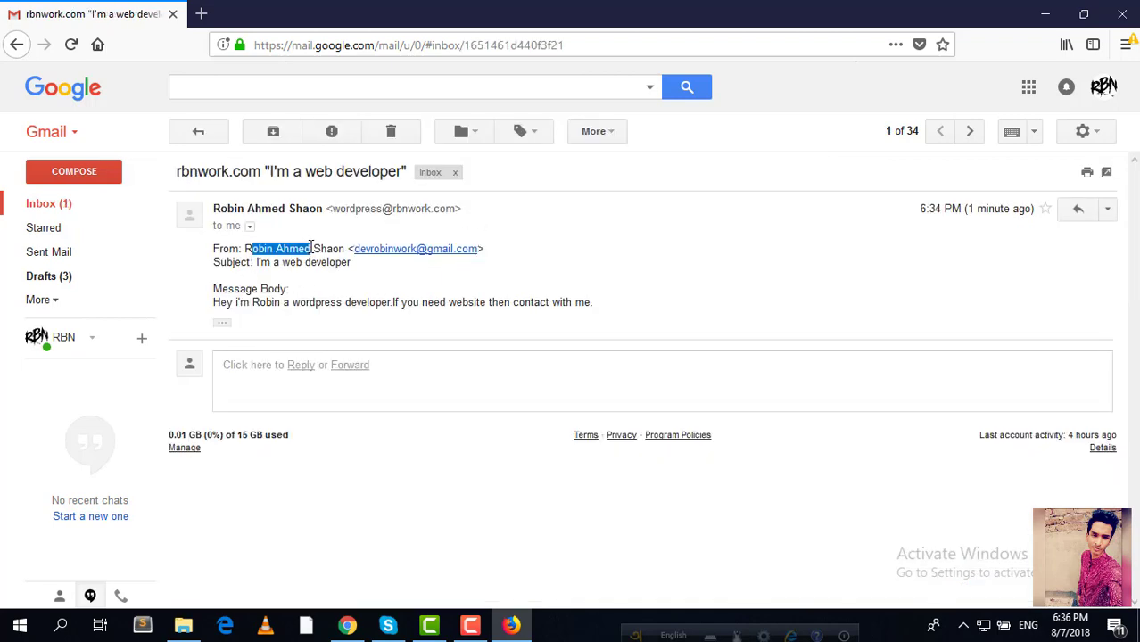
{"action": "left_click", "coordinate": [499, 252]}
{"action": "left_click_drag", "start_coordinate": [501, 257], "coordinate": [378, 260]}
{"action": "triple_click", "coordinate": [355, 265]}
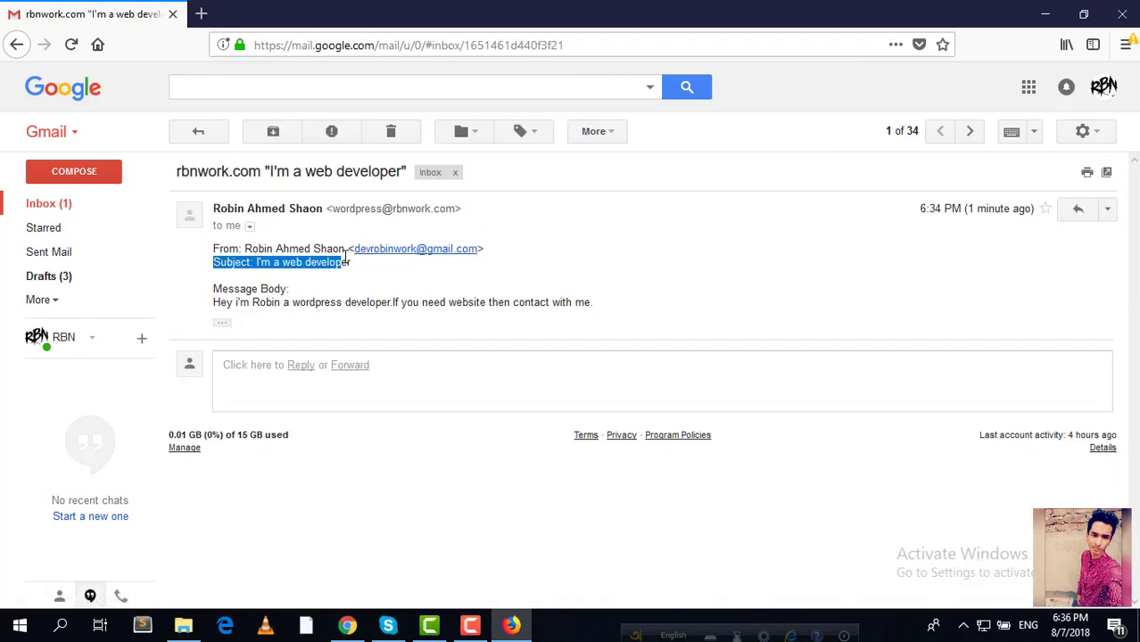
{"action": "left_click", "coordinate": [390, 289]}
{"action": "left_click_drag", "start_coordinate": [259, 266], "coordinate": [351, 266]}
{"action": "left_click", "coordinate": [403, 272]}
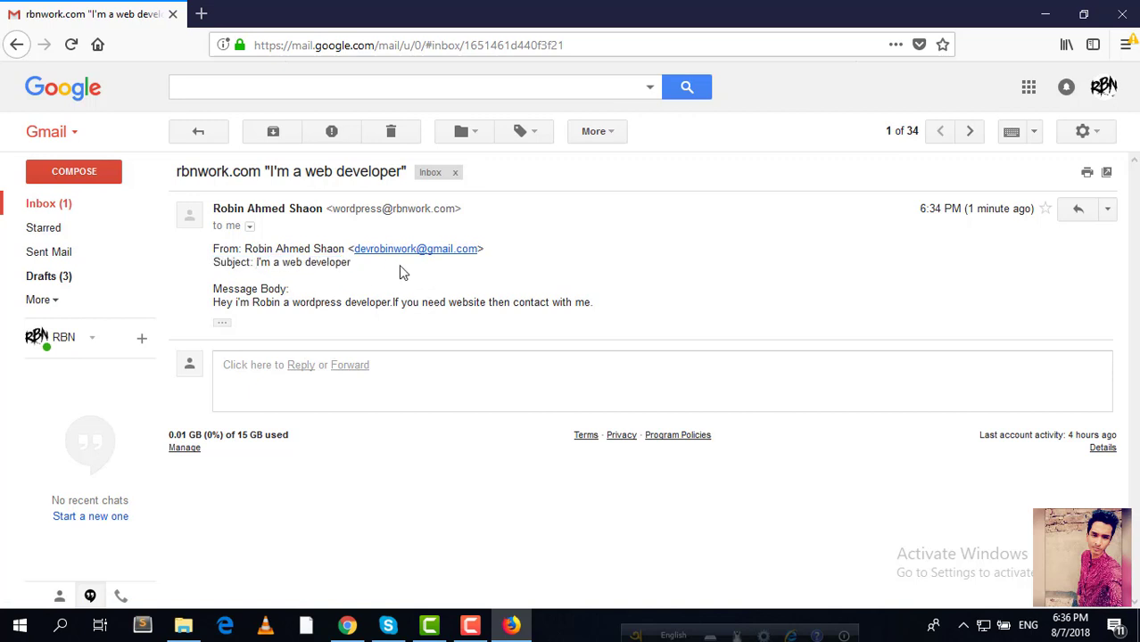
{"action": "left_click_drag", "start_coordinate": [214, 286], "coordinate": [631, 302]}
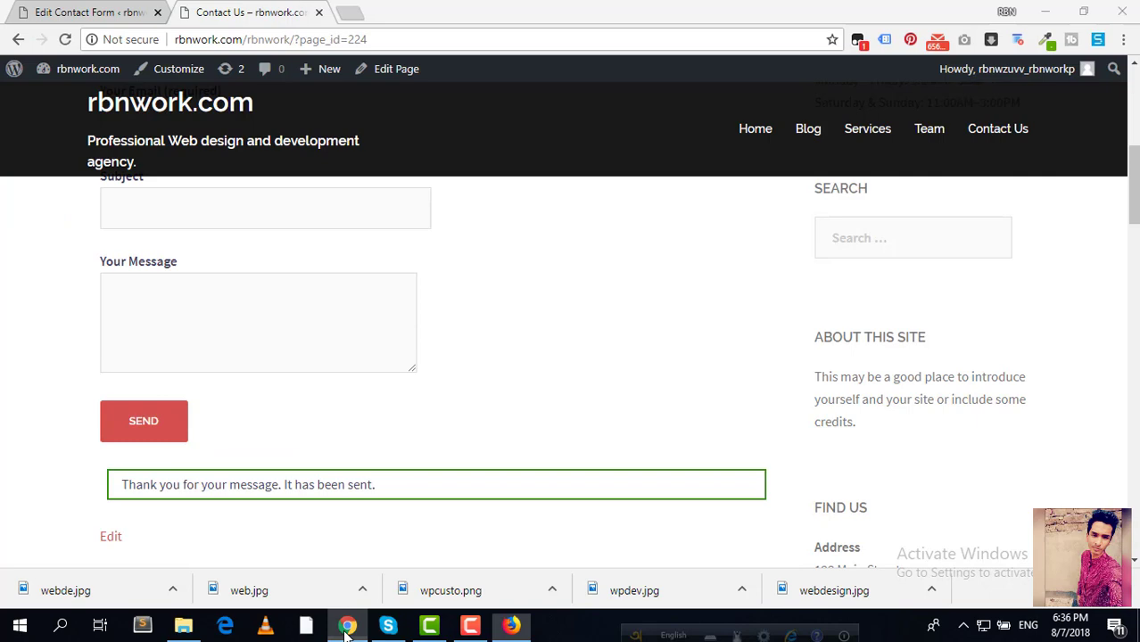
{"action": "left_click", "coordinate": [348, 624]}
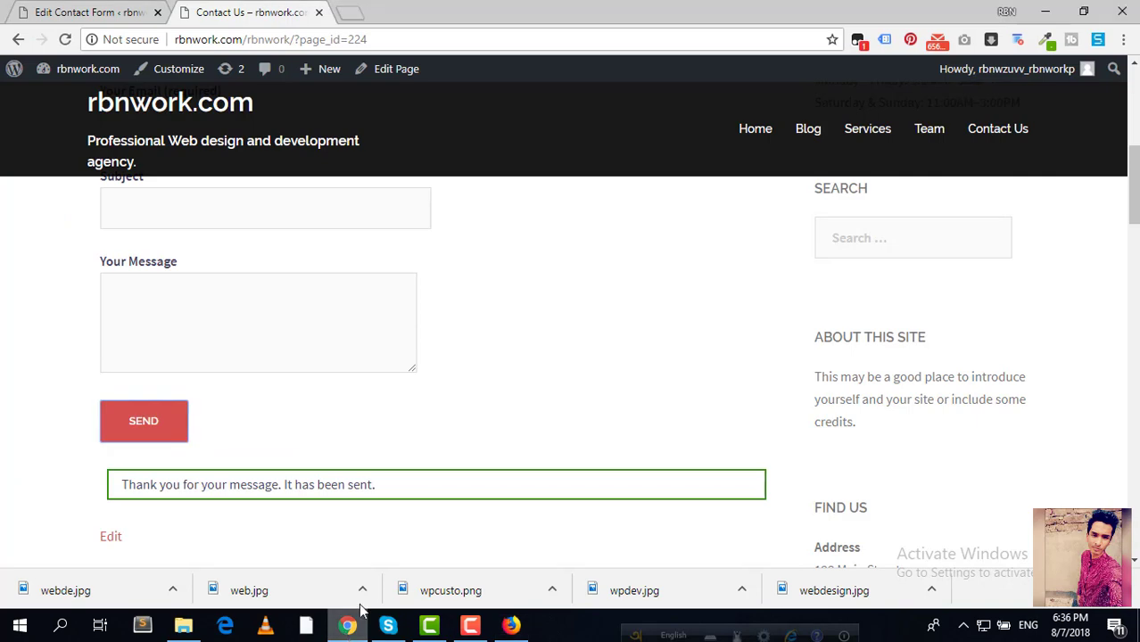
Step: Return to the rbnwork.com home page and scroll down to the stats counters and feature items
{"action": "scroll", "coordinate": [389, 345], "scroll_direction": "up", "scroll_amount": 6}
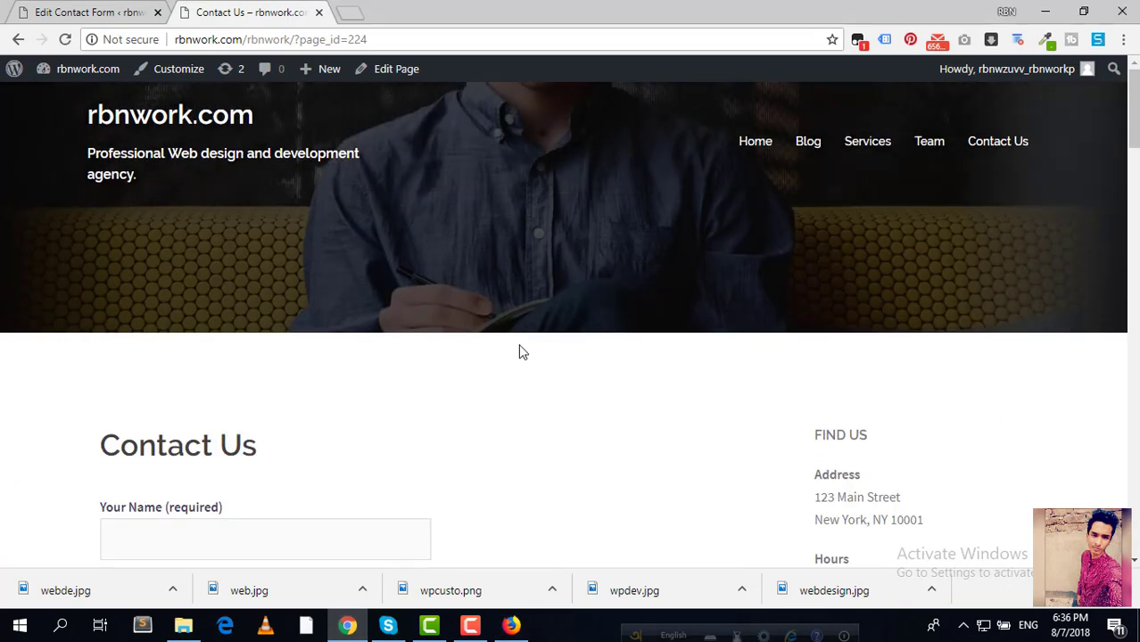
{"action": "left_click", "coordinate": [752, 151]}
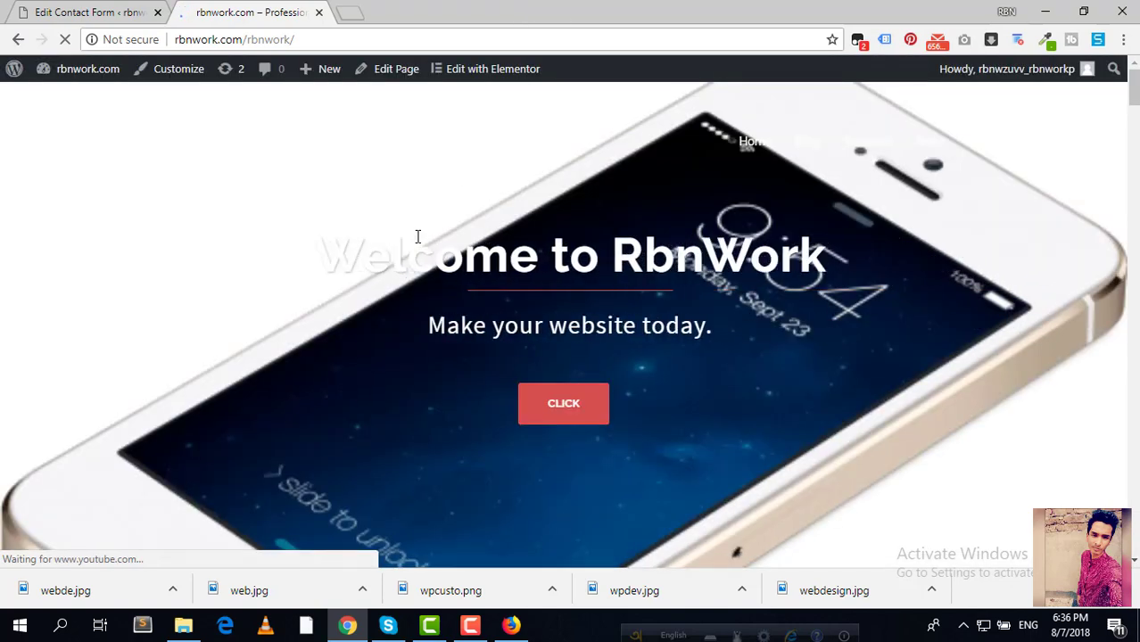
{"action": "scroll", "coordinate": [418, 239], "scroll_direction": "down", "scroll_amount": 12}
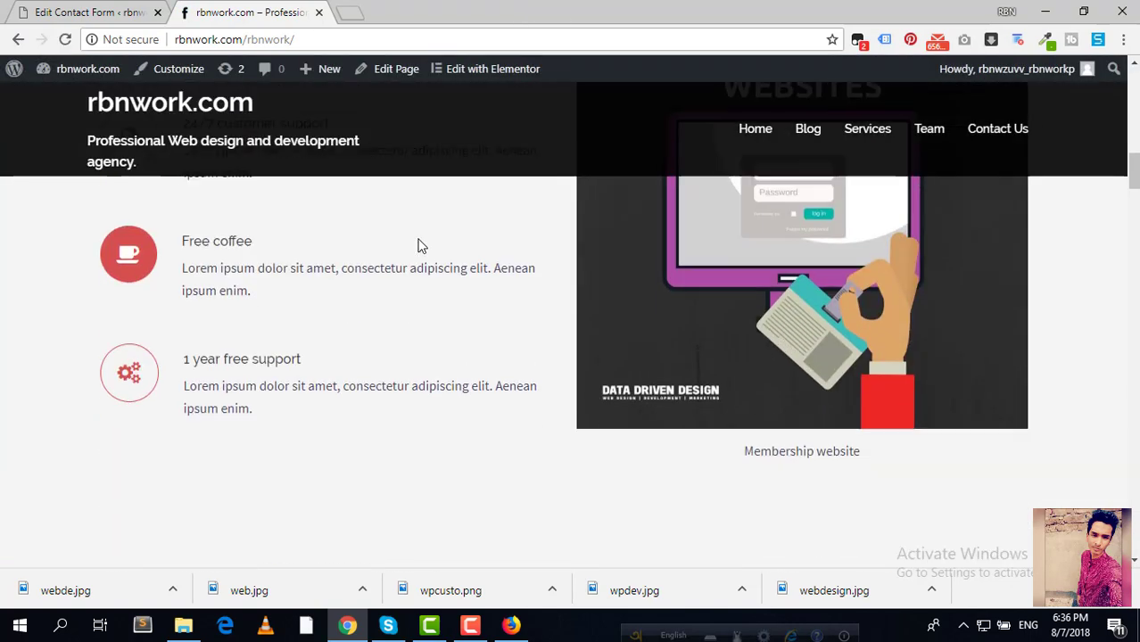
{"action": "scroll", "coordinate": [422, 246], "scroll_direction": "down", "scroll_amount": 15}
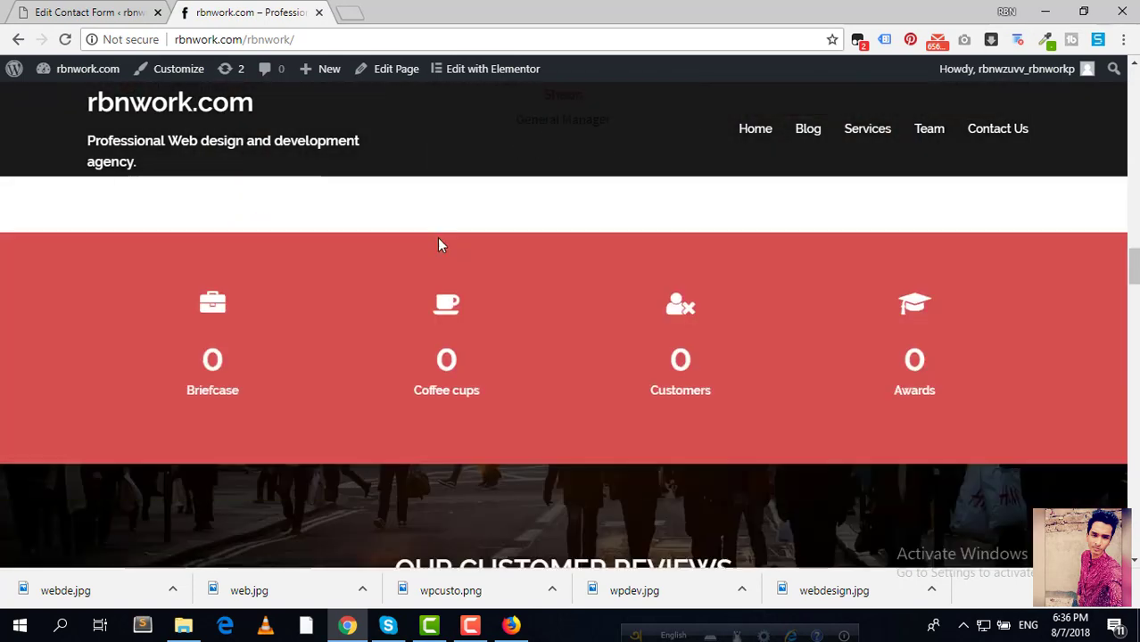